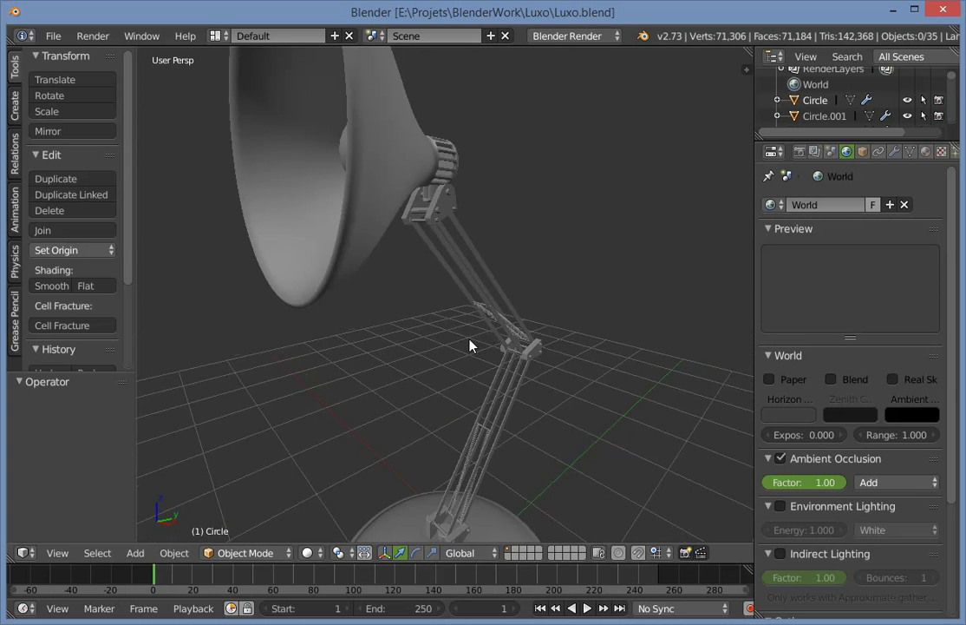
Inspect the lamp model from several angles and view it in right-side orthographic wireframe.
middle_click_drag(463, 432, 473, 375)
middle_click_drag(548, 250, 417, 231)
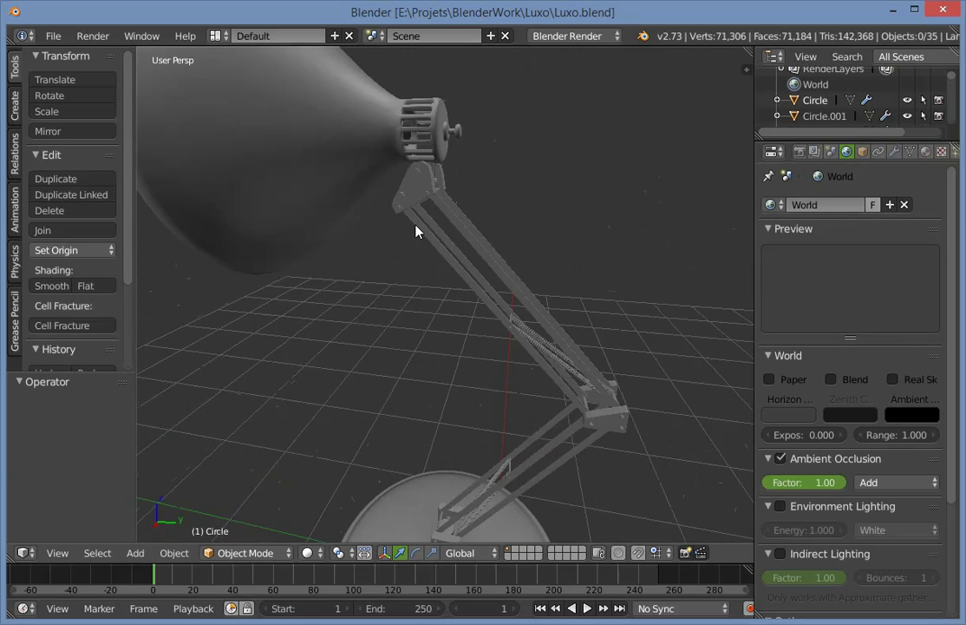
middle_click_drag(544, 233, 423, 387)
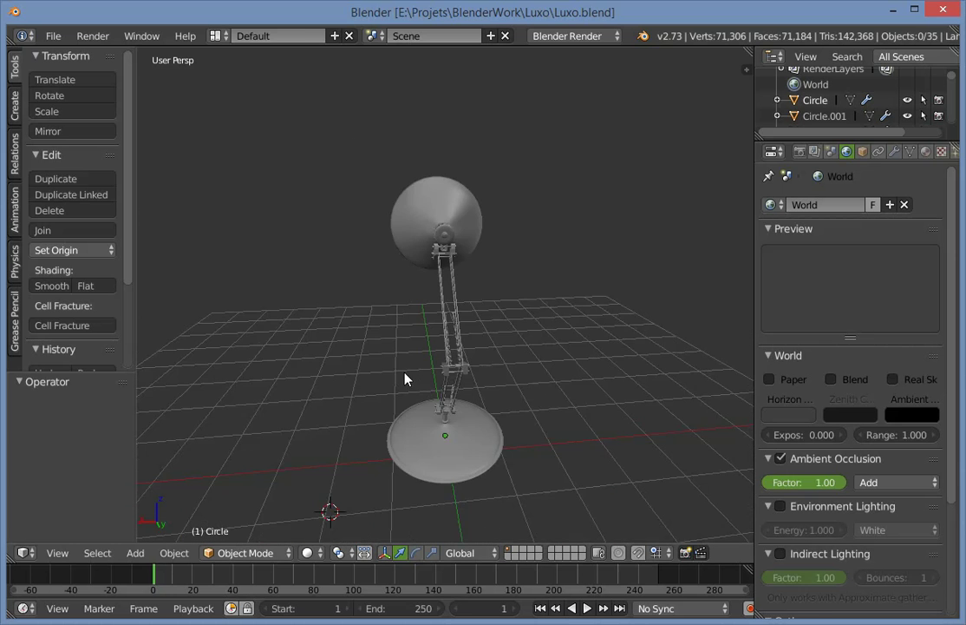
key("KP_3")
key("KP_5")
key("z")
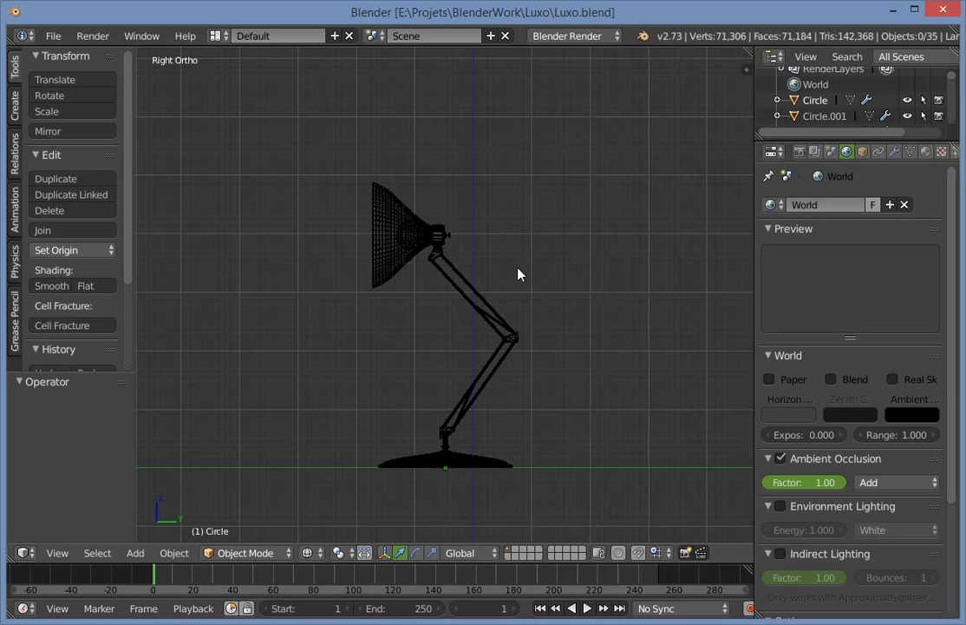
scroll(500, 280, "up", 3)
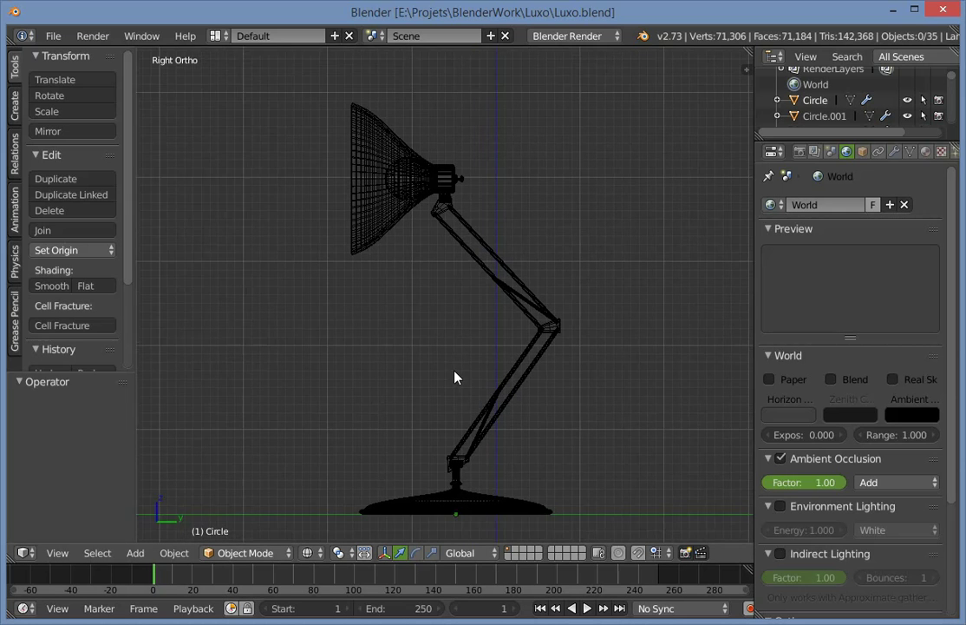
middle_click_drag(490, 360, 486, 396, "shift")
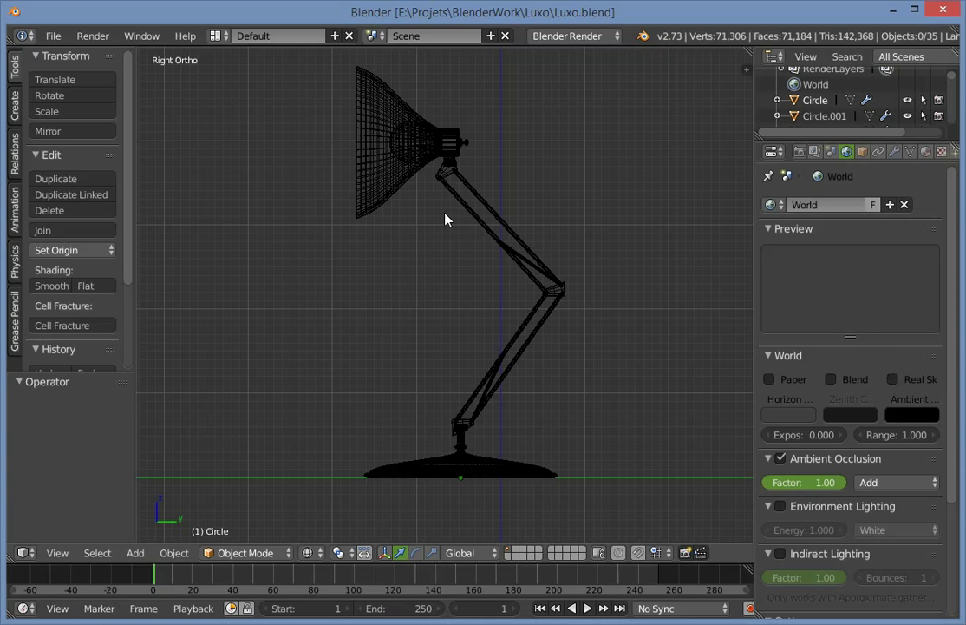
Examine the lower arm joint above the lamp base in the right and front wireframe views.
scroll(509, 471, "up", 1)
scroll(467, 431, "down", 2)
middle_click_drag(476, 395, 478, 339, "shift")
scroll(477, 340, "up", 4)
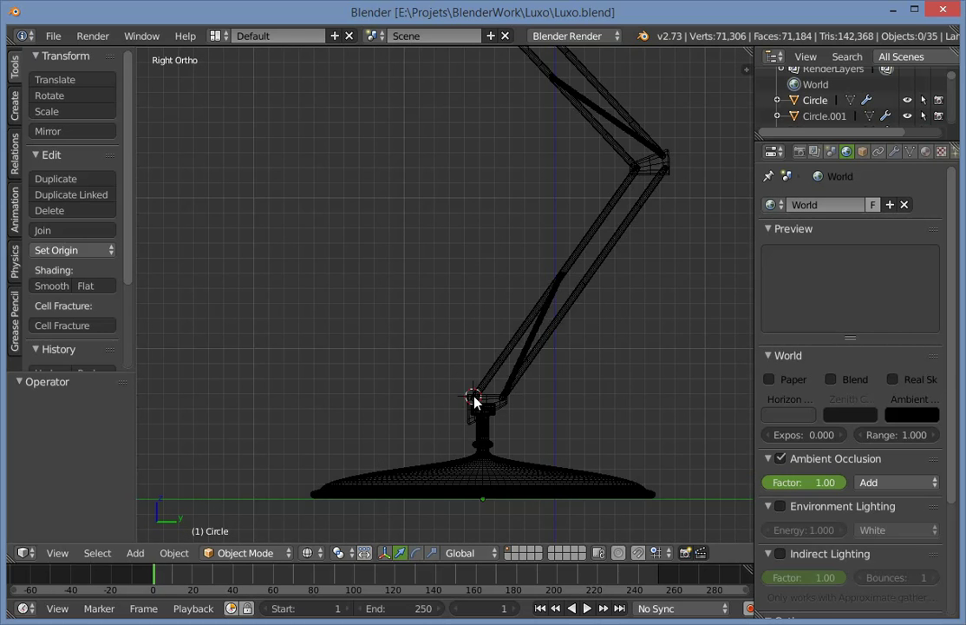
key("KP_1")
scroll(418, 421, "up", 2)
middle_click_drag(418, 421, 443, 234, "shift")
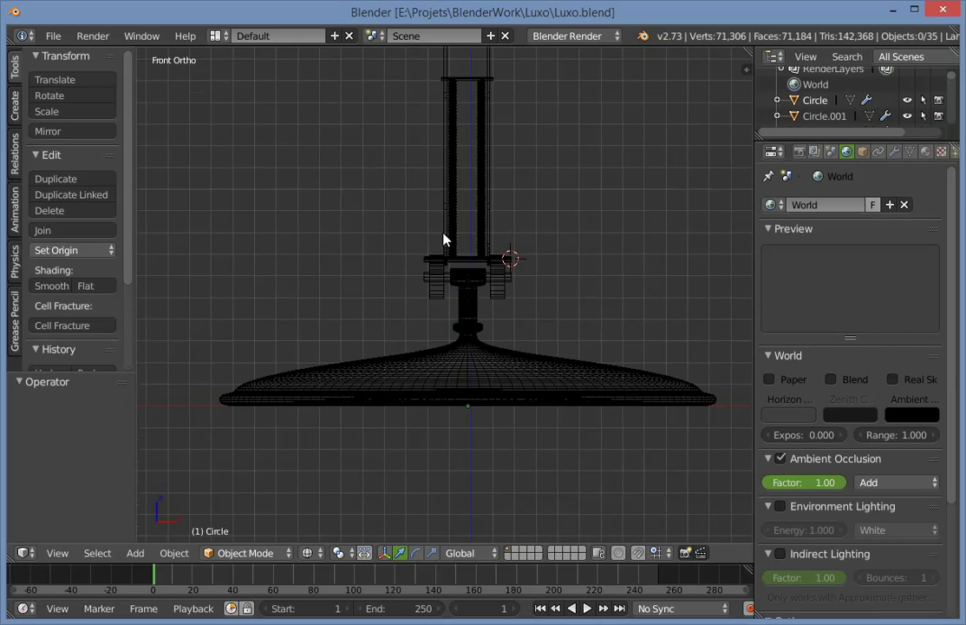
scroll(516, 242, "up", 2)
key("a")
key("a")
scroll(518, 243, "down", 5)
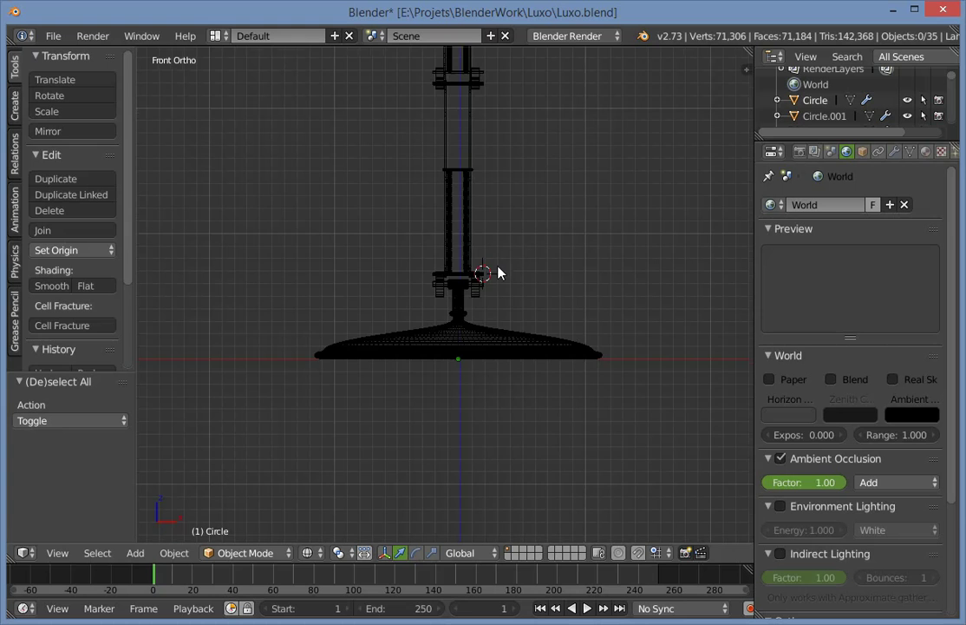
Select all lamp parts and examine the arm's alignment with the vertical axis in the front view.
middle_click_drag(496, 269, 465, 447, "shift")
scroll(481, 416, "down", 2)
key("a")
scroll(482, 414, "up", 7)
middle_click_drag(440, 379, 464, 265, "shift")
scroll(477, 172, "up", 3)
middle_click_drag(498, 171, 468, 533, "shift")
scroll(506, 420, "down", 6)
key("KP_1")
scroll(507, 425, "down", 5)
scroll(507, 316, "up", 5)
key("z")
key("z")
scroll(360, 308, "up", 2)
scroll(373, 302, "up", 1)
scroll(408, 356, "up", 3)
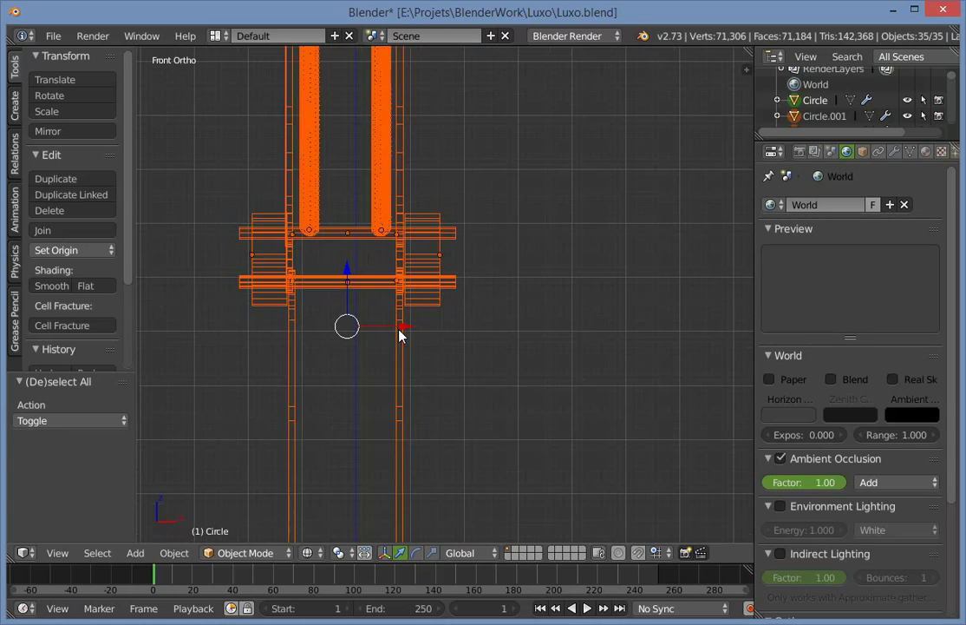
Move the whole lamp along the X axis to centre its base on the world origin, and deselect everything.
scroll(416, 339, "down", 3)
middle_click_drag(472, 344, 507, 51, "shift")
scroll(478, 260, "up", 2)
middle_click_drag(490, 515, 481, 263, "shift")
scroll(481, 263, "up", 10)
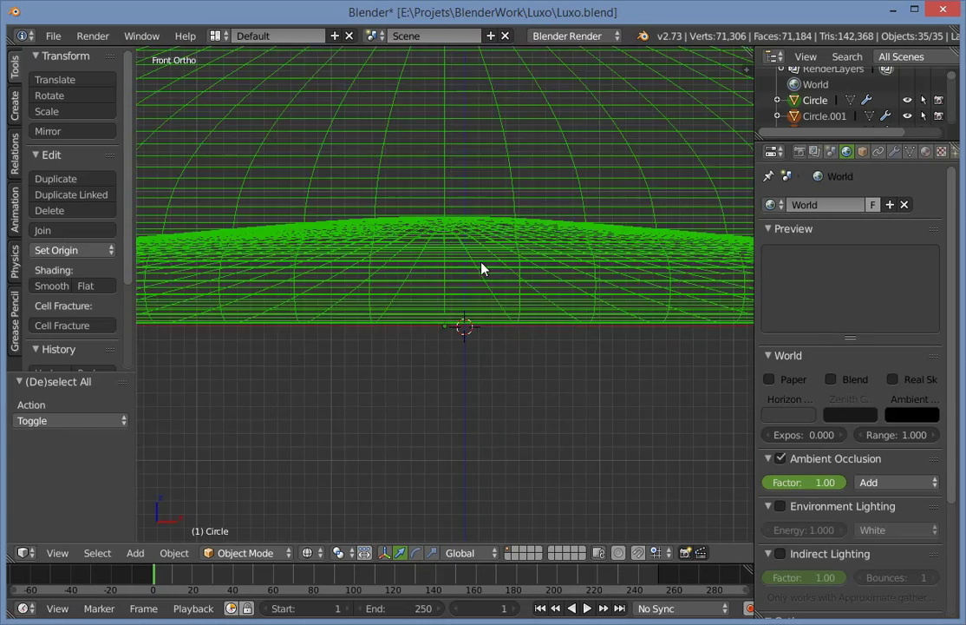
key("g")
key("x")
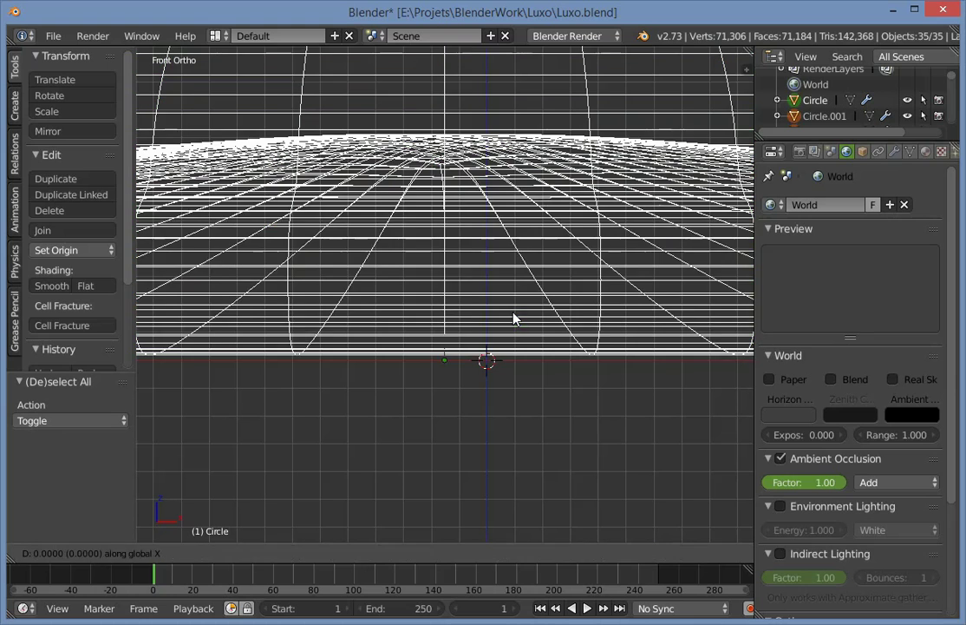
left_click(558, 320)
key("a")
Try to shift the whole lamp along the X axis while aligning the arm rods, and undo the move.
scroll(558, 319, "down", 10)
middle_click_drag(556, 239, 570, 48, "shift")
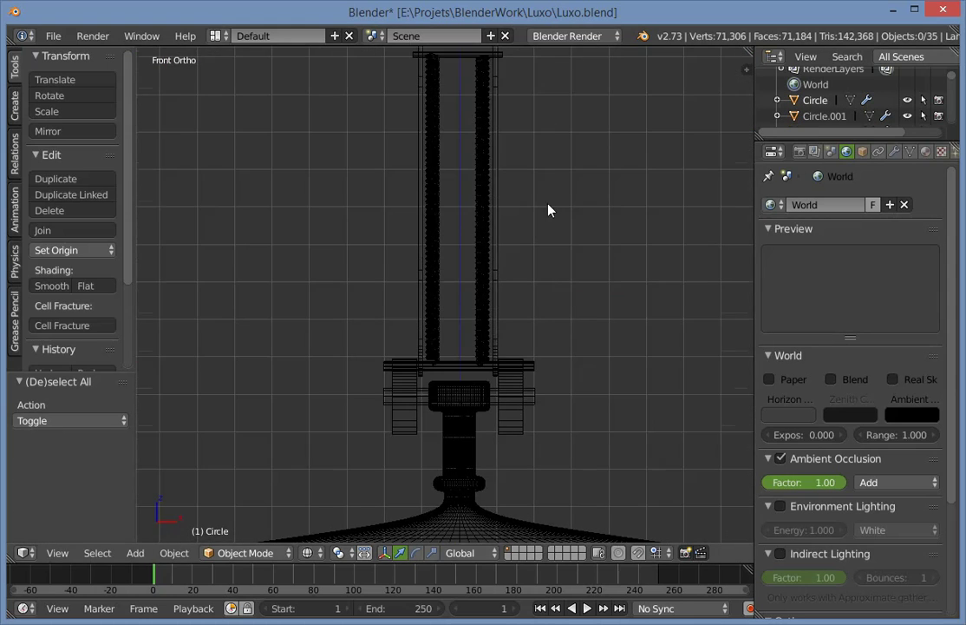
middle_click_drag(548, 204, 532, 420, "shift")
scroll(532, 420, "up", 7)
key("a")
key("g")
key("x")
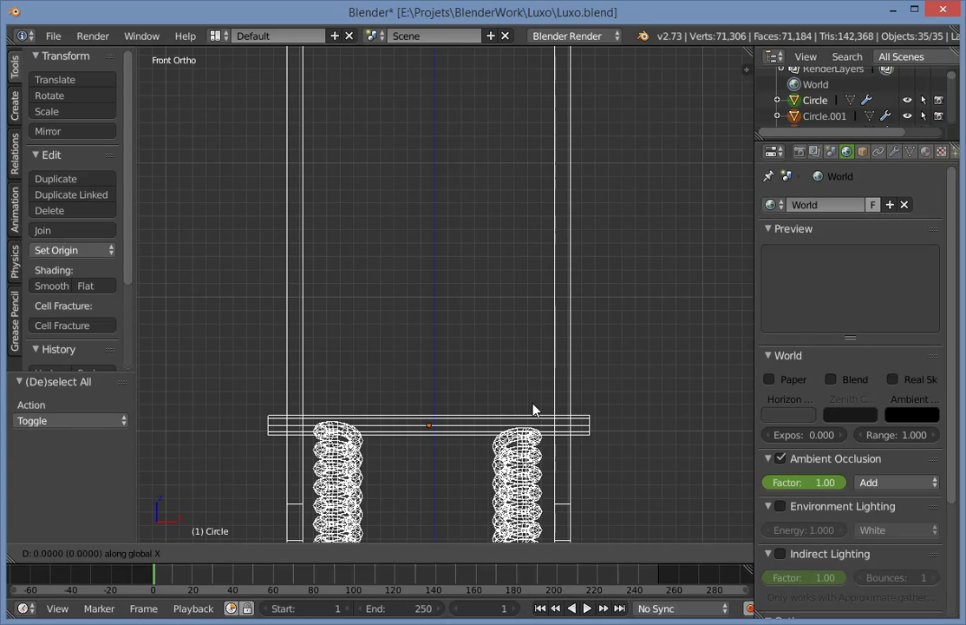
left_click(533, 404)
key("ctrl+z")
Shift the whole lamp about 0.006 units along the X axis to refine its centring, and deselect everything.
scroll(529, 441, "down", 1, "ctrl")
scroll(529, 442, "down", 7)
middle_click_drag(549, 424, 560, 165, "shift")
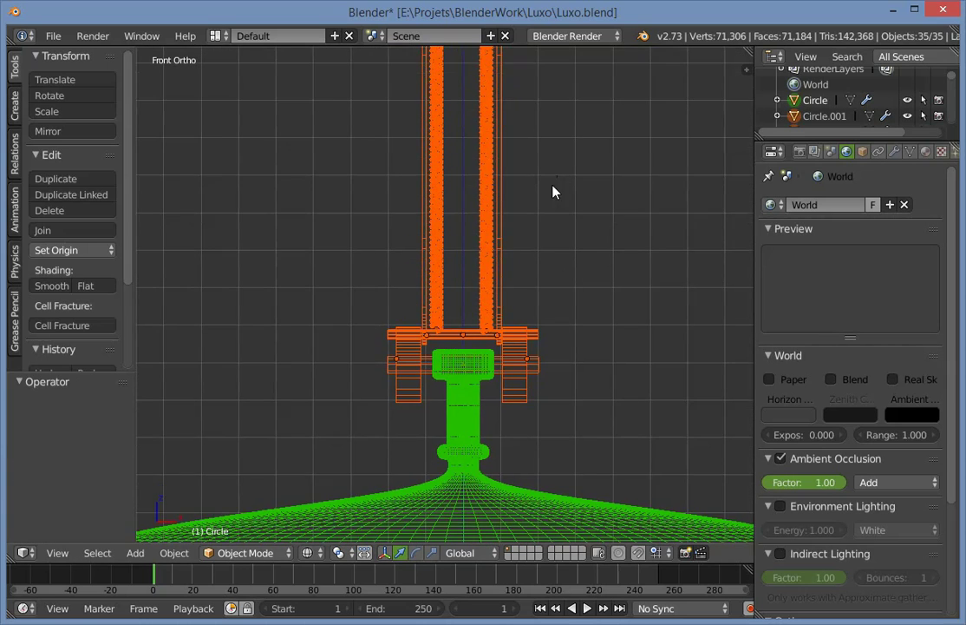
scroll(552, 187, "up", 3)
key("a")
scroll(552, 224, "down", 2)
scroll(597, 303, "up", 3)
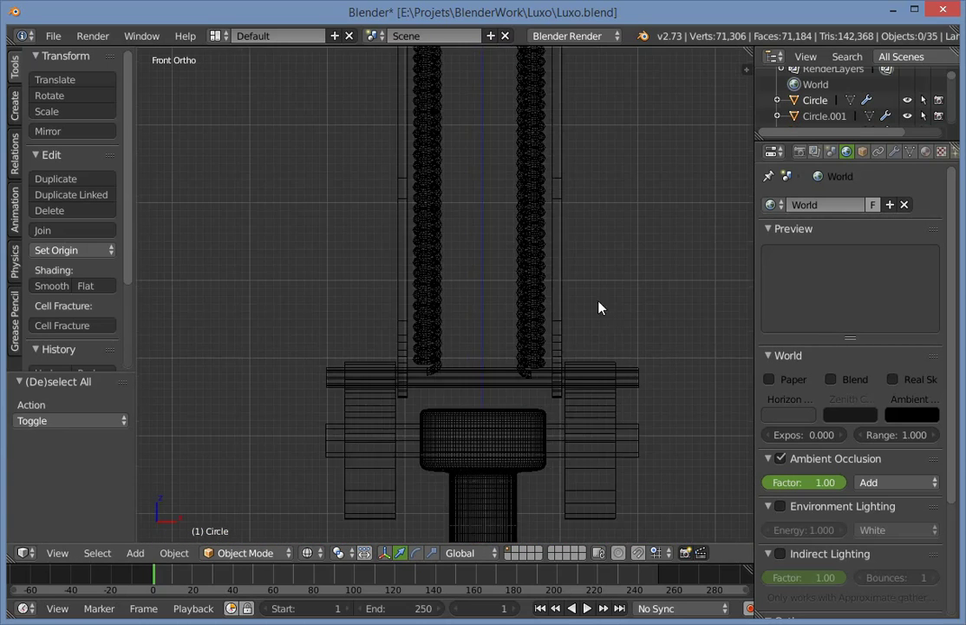
key("a")
middle_click_drag(604, 387, 564, 217, "shift")
key("g")
key("x")
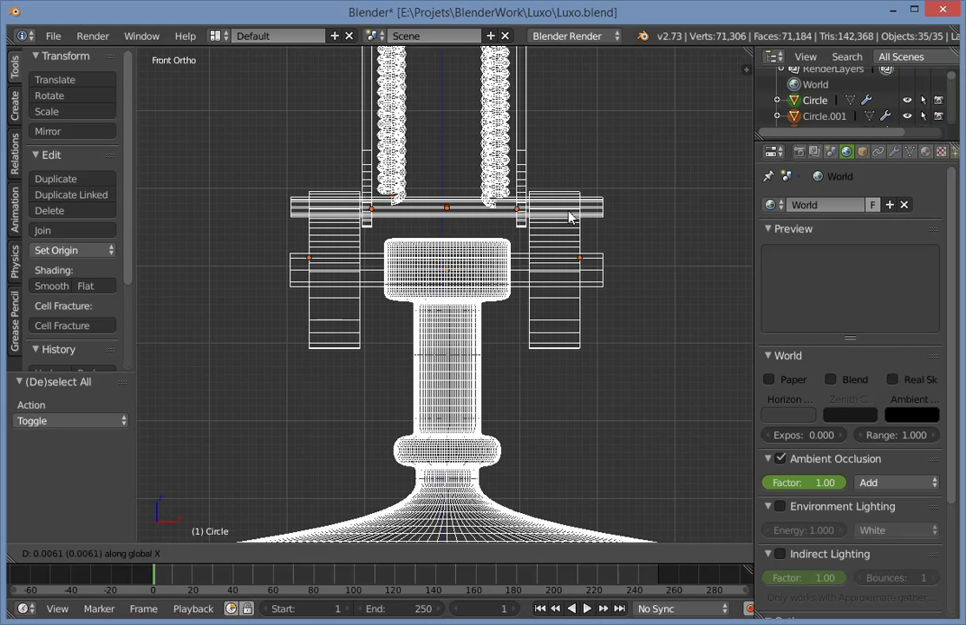
left_click(569, 216)
key("a")
Place the 3D cursor at the front lower arm pivot above the base in the right wireframe view.
key("z")
scroll(569, 226, "down", 9)
scroll(570, 226, "down", 5)
middle_click_drag(569, 226, 417, 284)
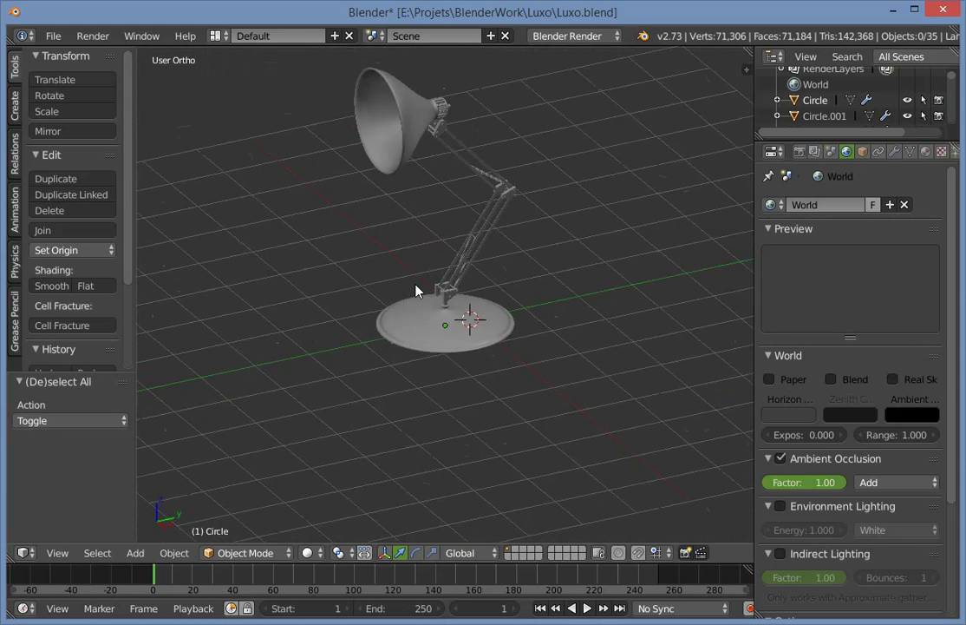
key("KP_3")
scroll(443, 319, "up", 5)
key("z")
scroll(441, 328, "up", 2)
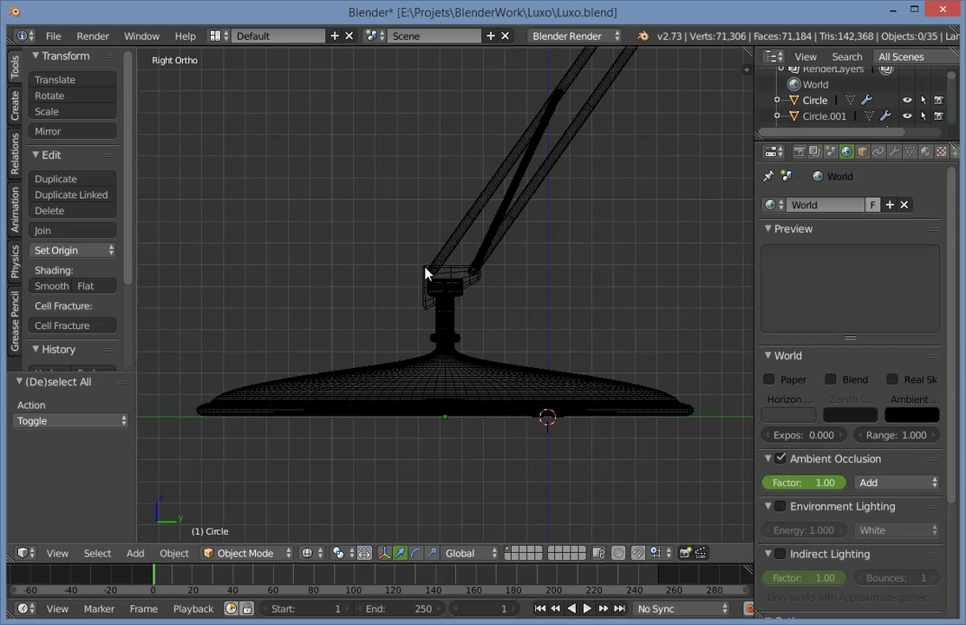
left_click(424, 268)
key("z")
key("z")
scroll(431, 274, "up", 6)
scroll(378, 152, "up", 4)
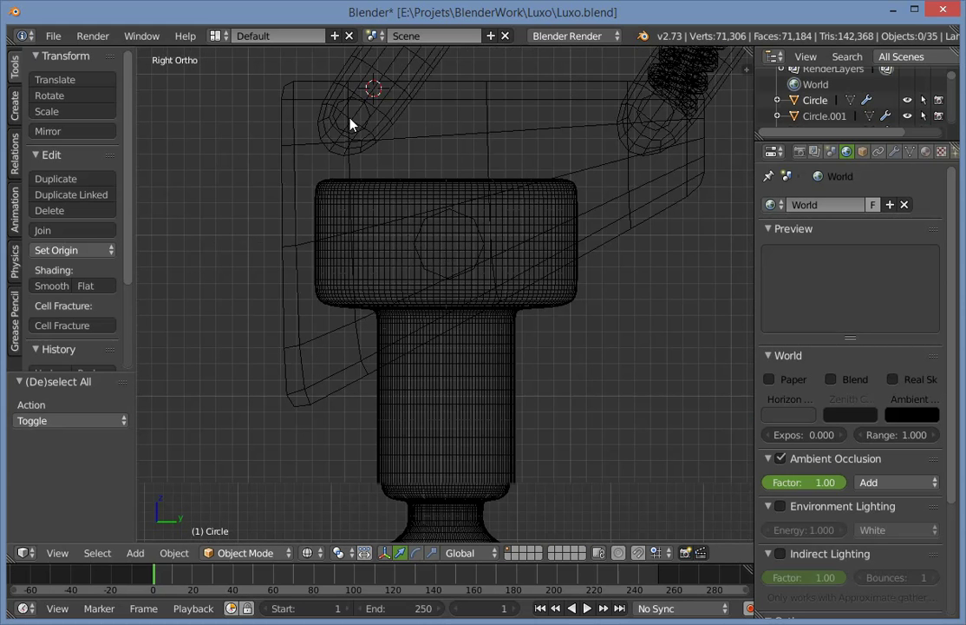
Add a single-bone armature at the 3D cursor and enter Edit Mode on it.
scroll(442, 200, "down", 8)
key("shift+a")
mouse_move(457, 221)
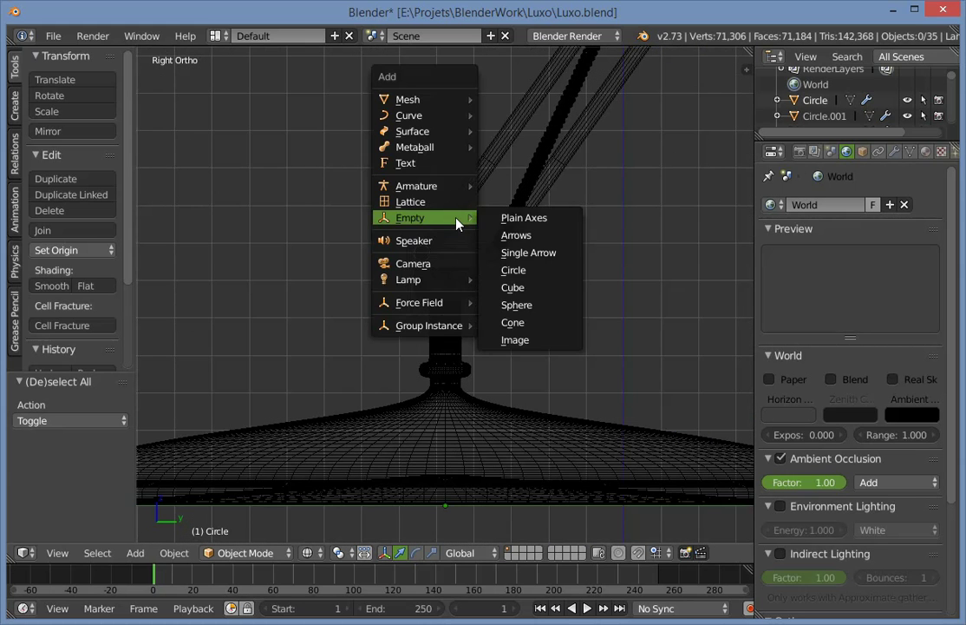
mouse_move(443, 188)
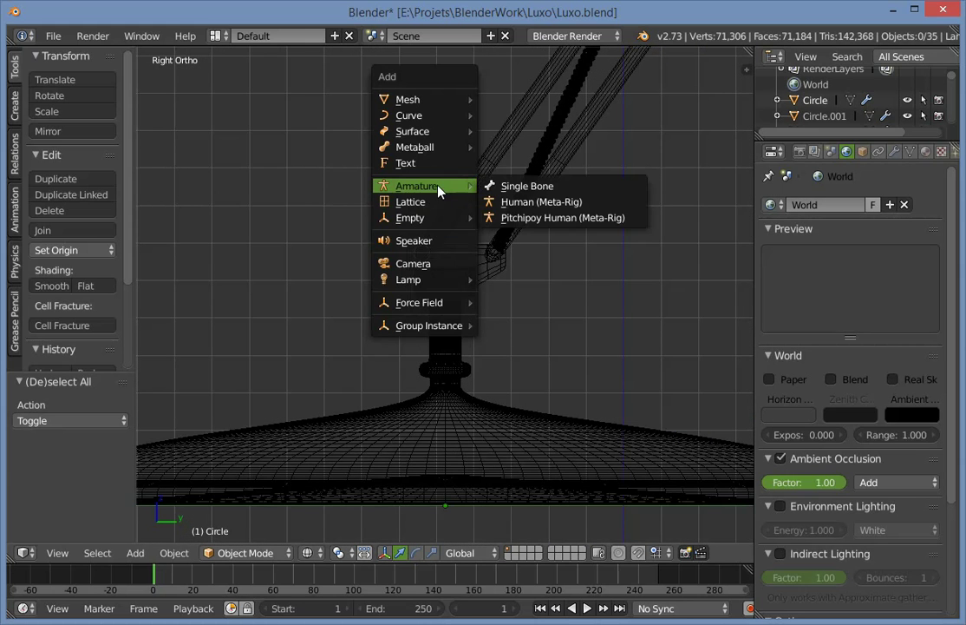
left_click(552, 188)
scroll(553, 194, "down", 5)
key("Tab")
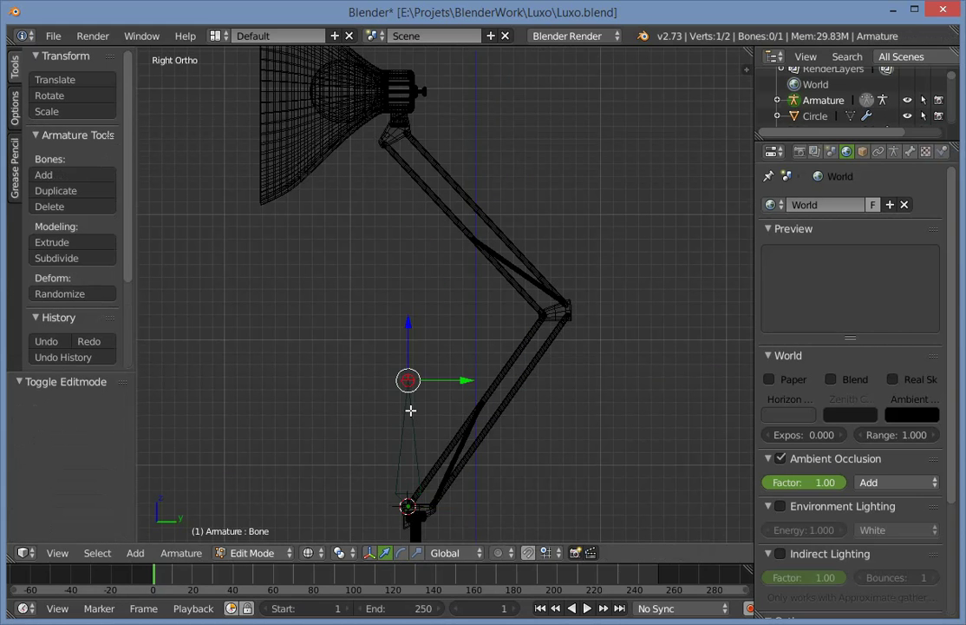
Move the bone's tip onto the centre of the inner elbow pivot between the lower and upper arms.
middle_click_drag(435, 414, 442, 378, "shift")
key("g")
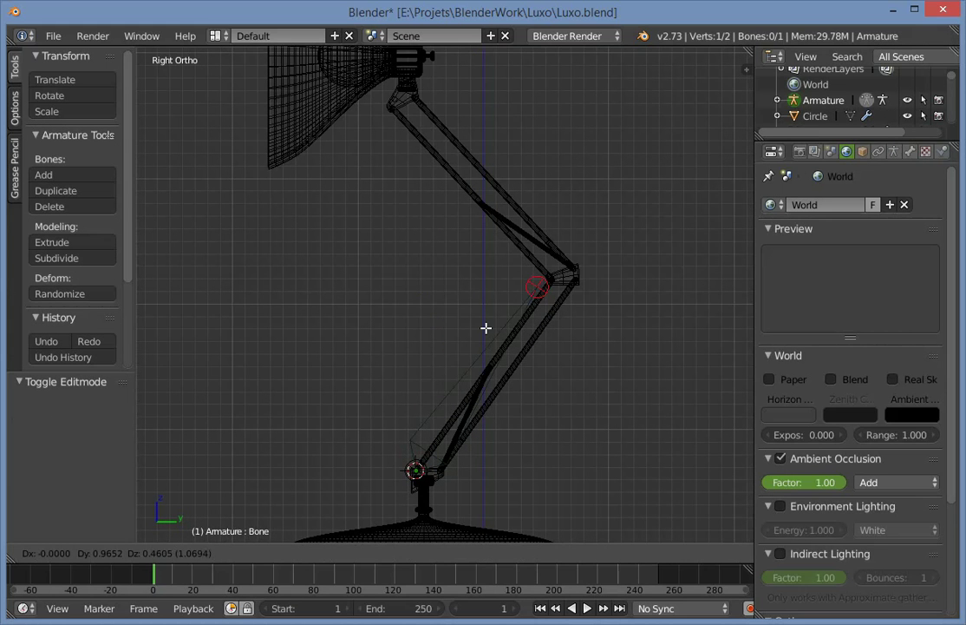
left_click(498, 320)
scroll(642, 279, "up", 3)
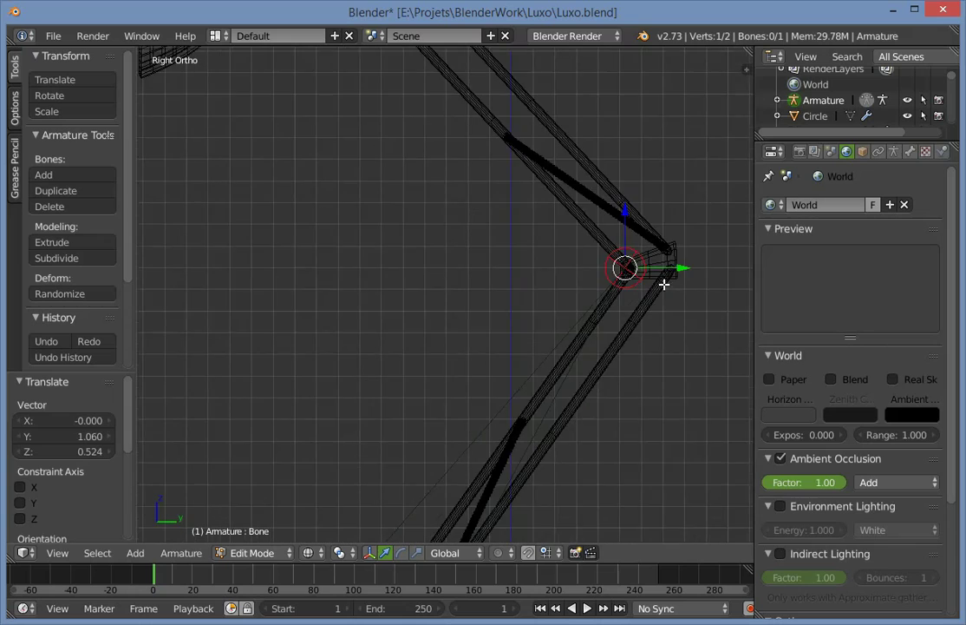
middle_click_drag(664, 285, 499, 309, "shift")
scroll(501, 310, "up", 11)
scroll(573, 305, "up", 2)
middle_click_drag(561, 314, 359, 334, "shift")
scroll(369, 331, "up", 3)
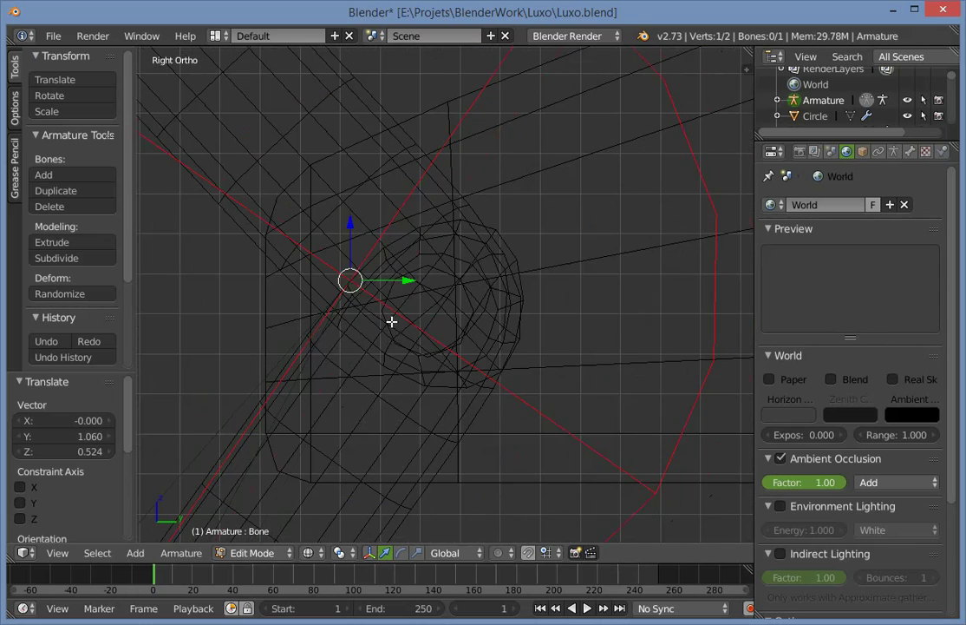
key("g")
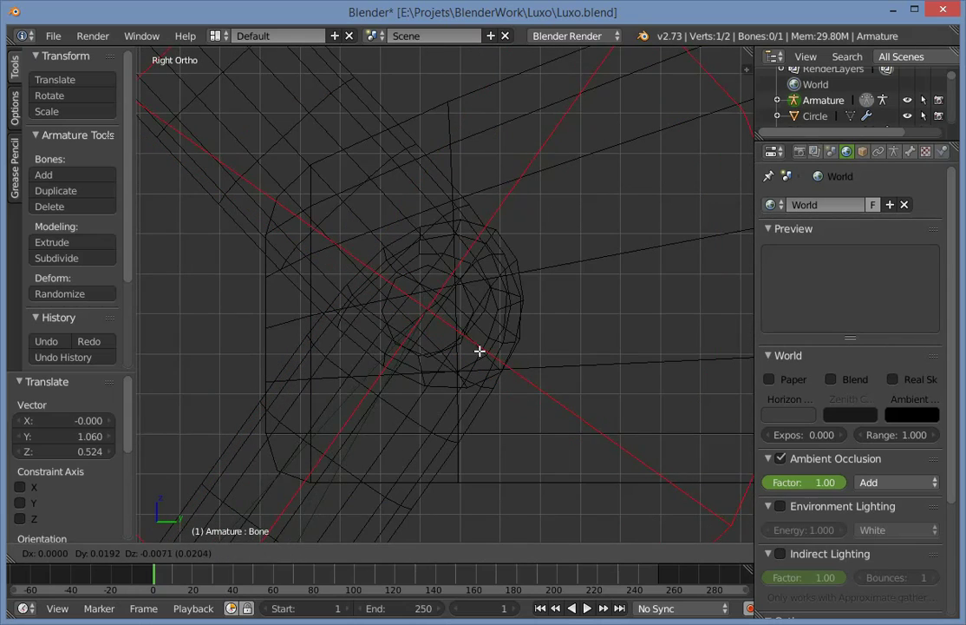
left_click(480, 351)
In Object Mode, move the armature -0.177 along the X axis to centre it between the arm rods.
scroll(438, 358, "down", 5)
key("z")
mouse_move(438, 358)
middle_mouse_down()
mouse_move(604, 378)
mouse_move(518, 291)
mouse_move(502, 300)
middle_mouse_up()
scroll(598, 380, "down", 13)
key("Tab")
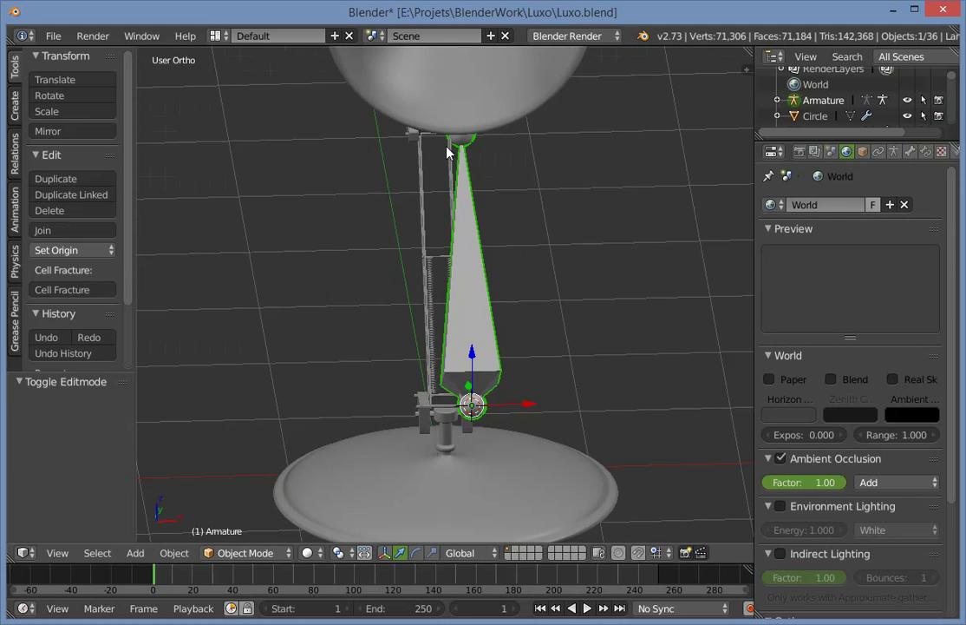
key("KP_1")
key("z")
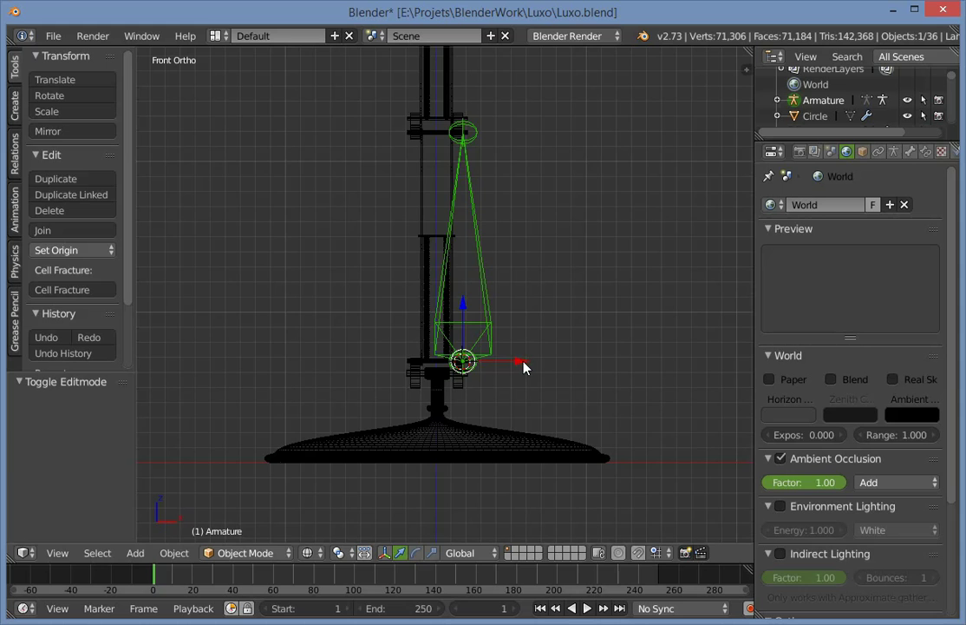
scroll(522, 366, "up", 5)
key("g")
key("x")
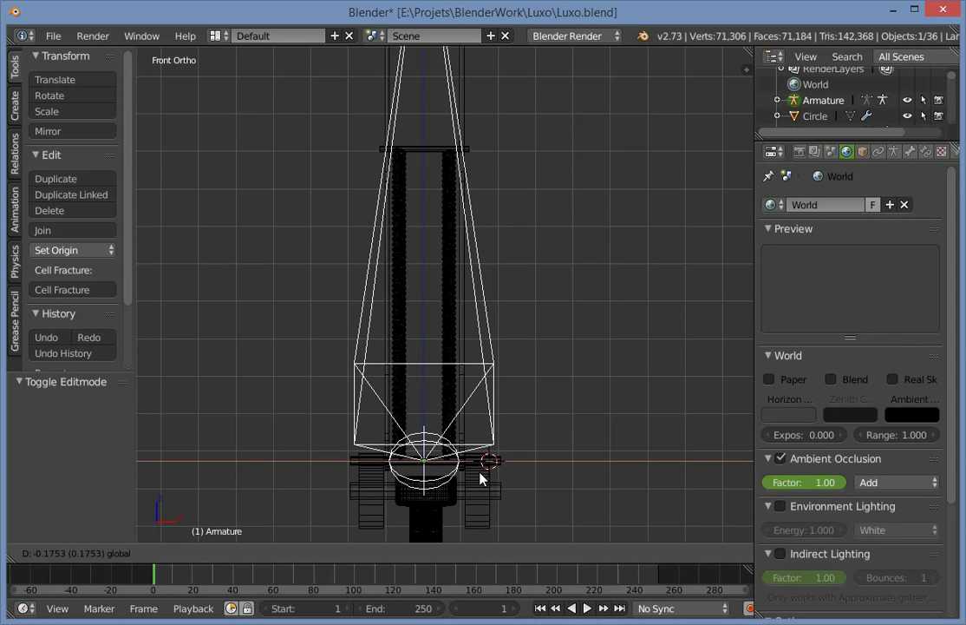
left_click(479, 475)
Snap the 3D cursor to the root joint of the lower arm bone in Edit Mode, and return to Object Mode.
scroll(486, 464, "down", 6)
middle_click_drag(509, 448, 500, 447)
key("KP_3")
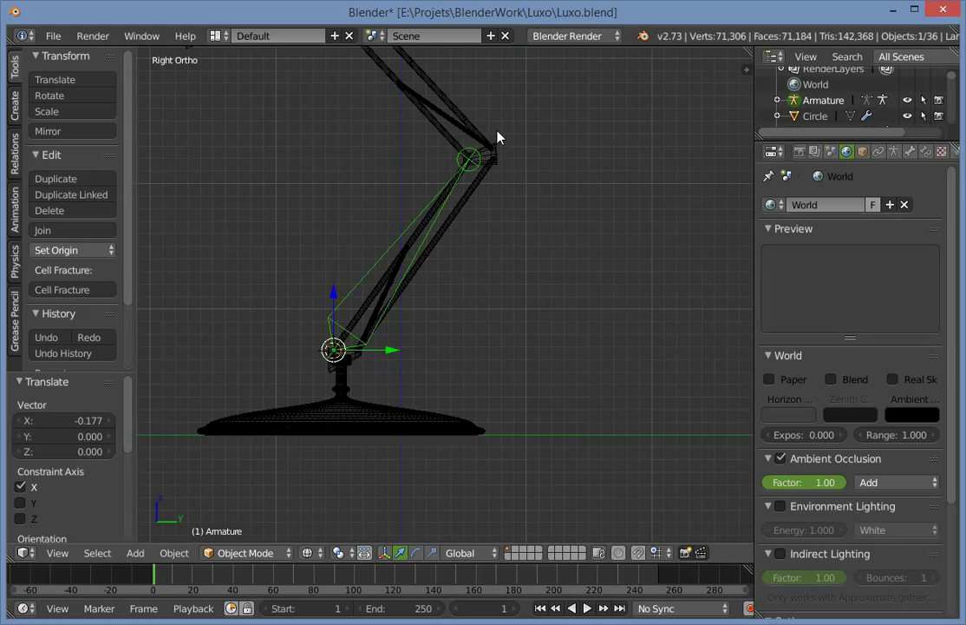
middle_click_drag(496, 136, 652, 458, "shift")
key("Tab")
mouse_move(616, 497)
middle_mouse_down("shift")
mouse_move(593, 466)
mouse_move(531, 204)
middle_mouse_up("shift")
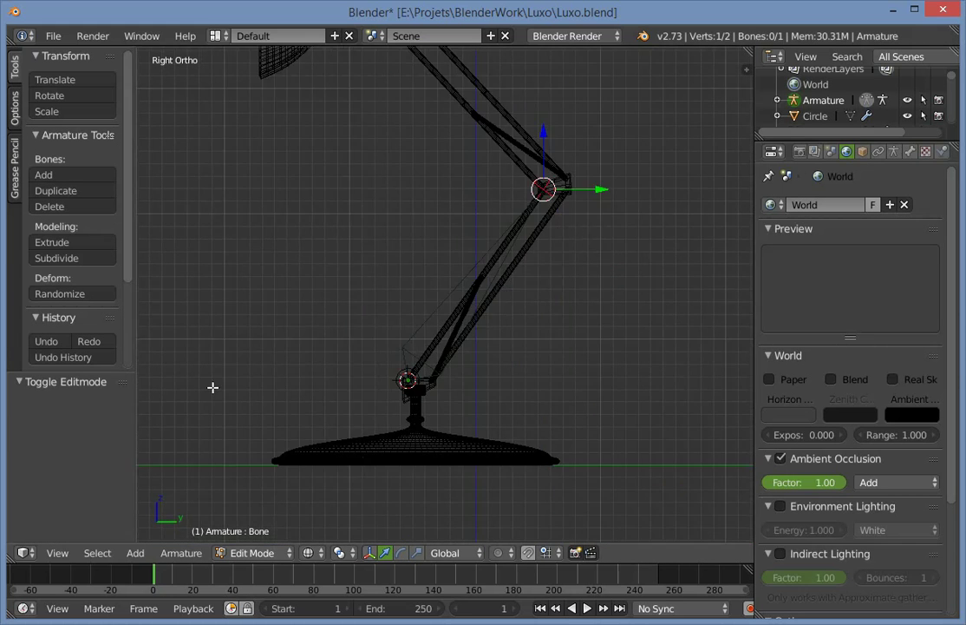
key("a")
middle_click_drag(213, 389, 373, 403)
scroll(408, 413, "up", 5)
key("z")
right_click(402, 506)
middle_click_drag(401, 506, 483, 252, "shift")
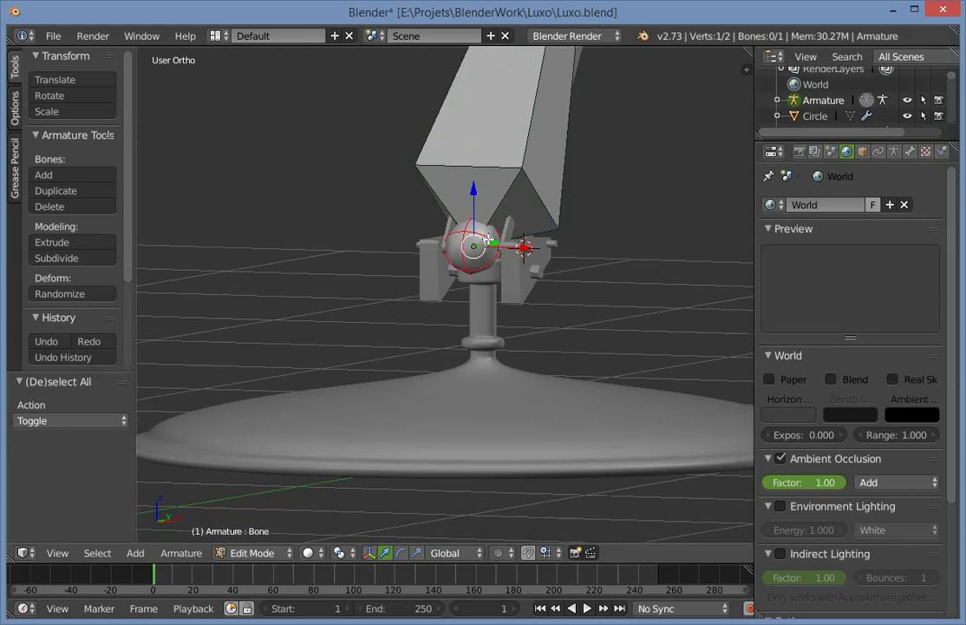
key("shift+s")
left_click(483, 251)
key("Tab")
Deselect the armature and frame the whole lamp in the right orthographic view.
scroll(542, 588, "down", 1)
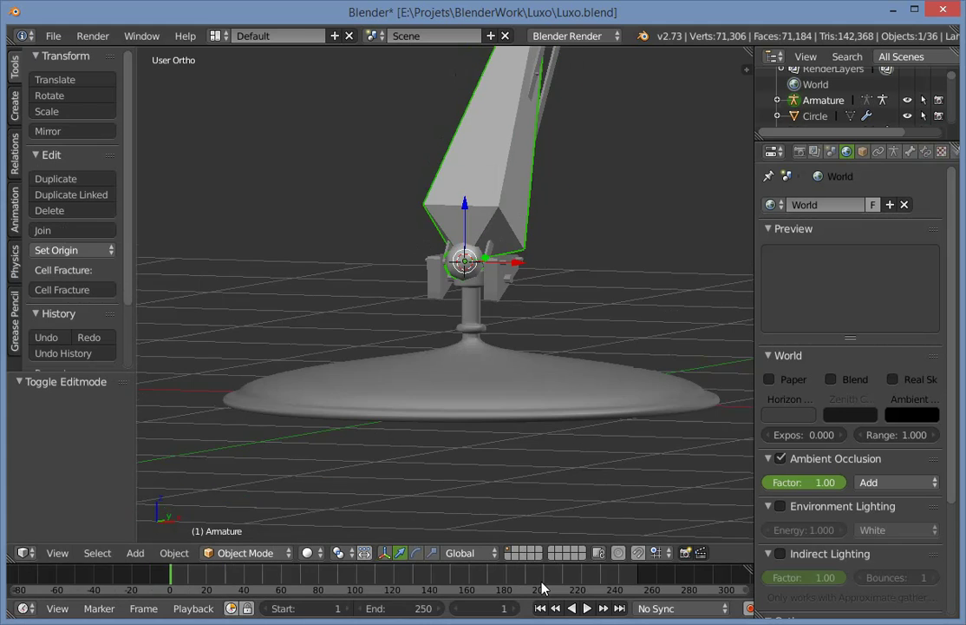
middle_click_drag(538, 486, 561, 389)
key("a")
key("KP_3")
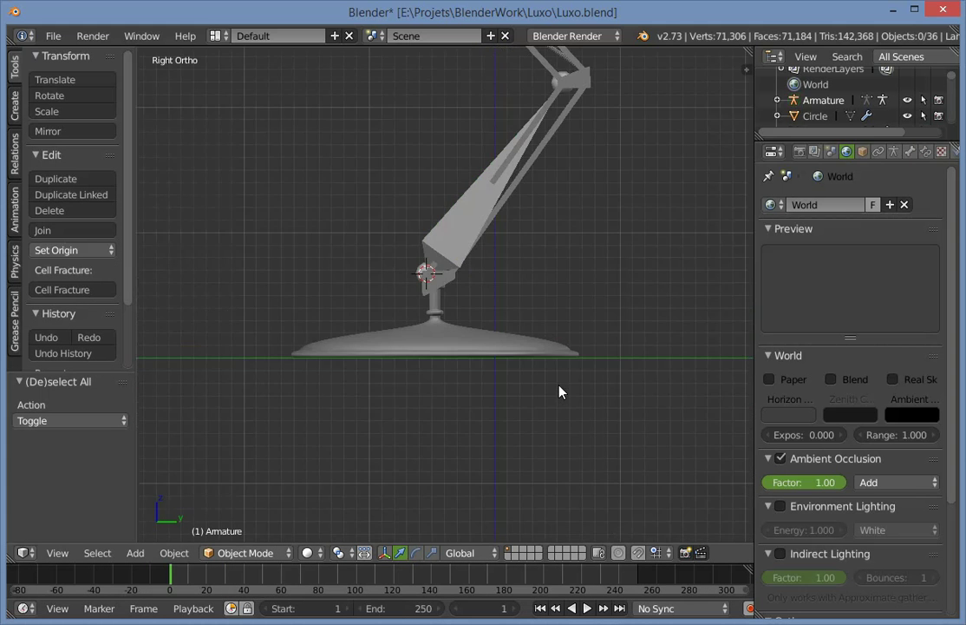
scroll(586, 377, "down", 3)
middle_click_drag(500, 230, 509, 340, "shift")
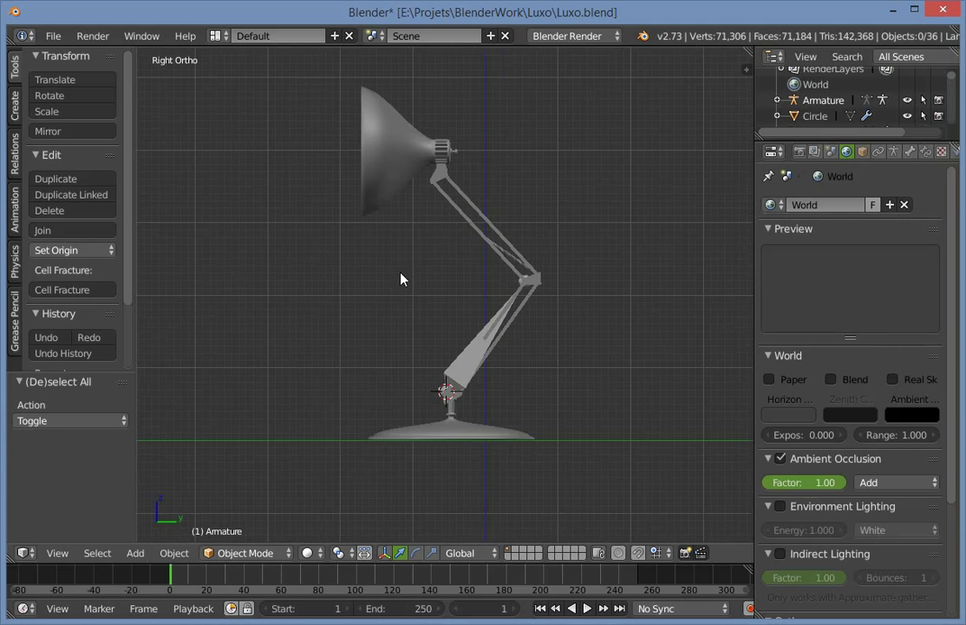
In Edit Mode, extrude a second bone from the elbow joint -1.300 along Y and 1.400 along Z, towards the upper arm's pivot below the shade.
scroll(403, 279, "up", 4)
key("Tab")
key("Tab")
key("Tab")
key("z")
right_click(614, 272)
middle_click_drag(679, 311, 697, 405, "shift")
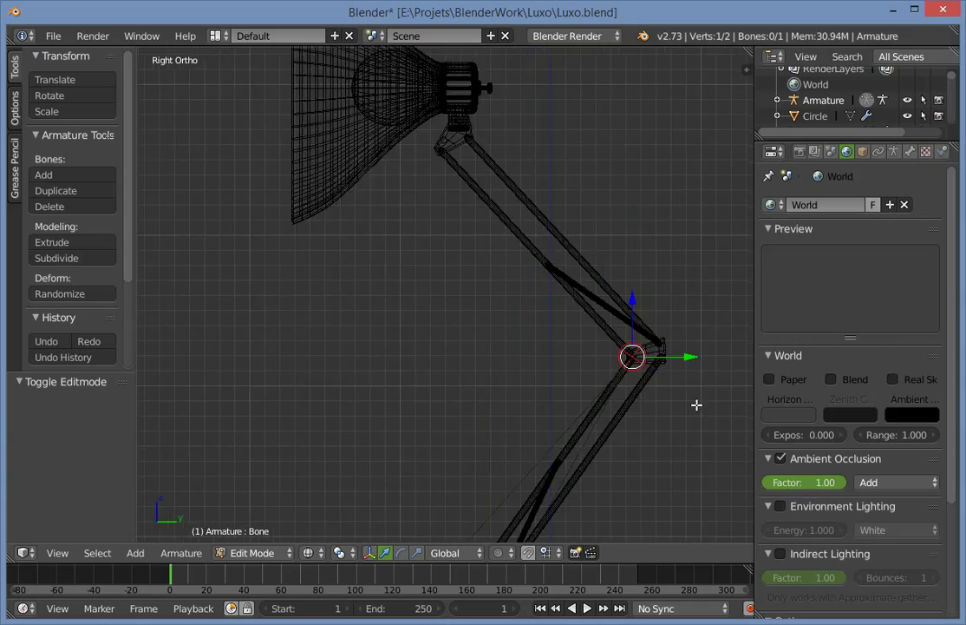
middle_click_drag(640, 348, 695, 423, "shift")
scroll(671, 394, "up", 2)
middle_click_drag(702, 471, 679, 498, "shift")
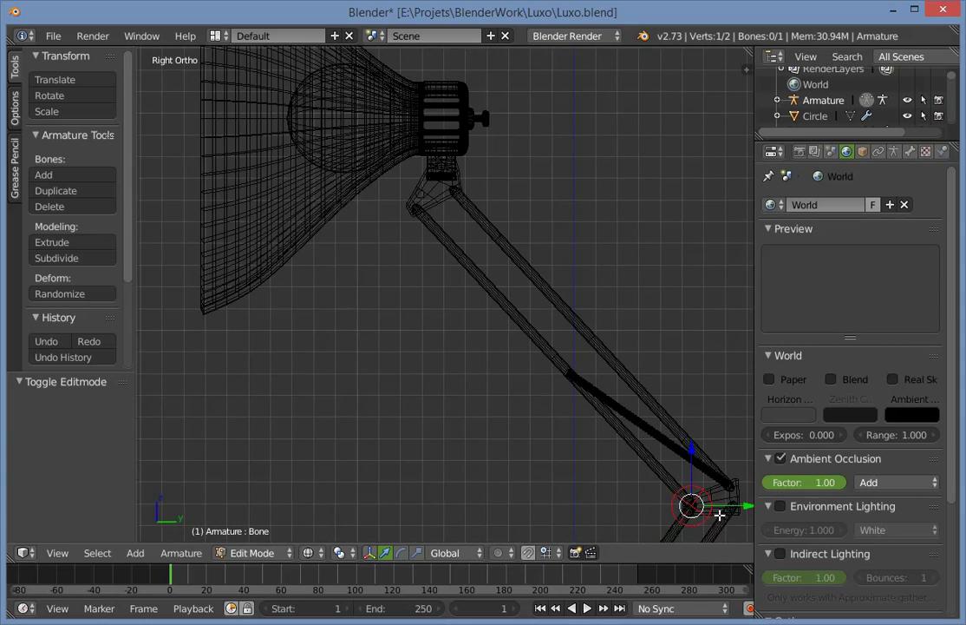
key("e")
left_click(434, 209)
Move the new bone's tip onto the centre of the pivot below the shade, and return to Object Mode with solid shading.
scroll(438, 196, "up", 5)
middle_click_drag(432, 130, 527, 440, "shift")
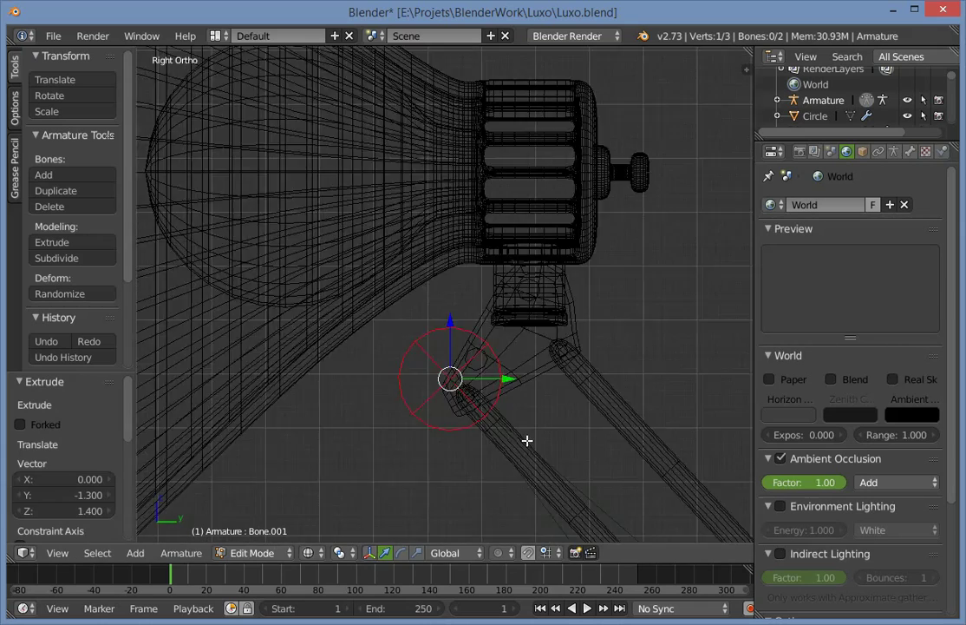
scroll(531, 473, "up", 6)
middle_click_drag(536, 494, 451, 210, "shift")
scroll(459, 247, "up", 1)
key("g")
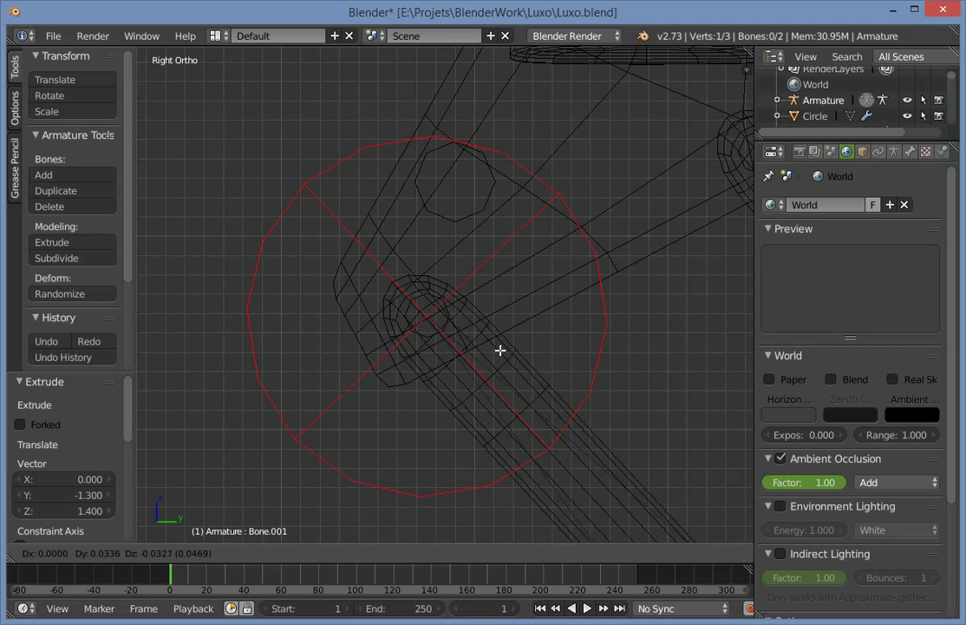
left_click(501, 350)
key("z")
key("Tab")
scroll(376, 402, "down", 11)
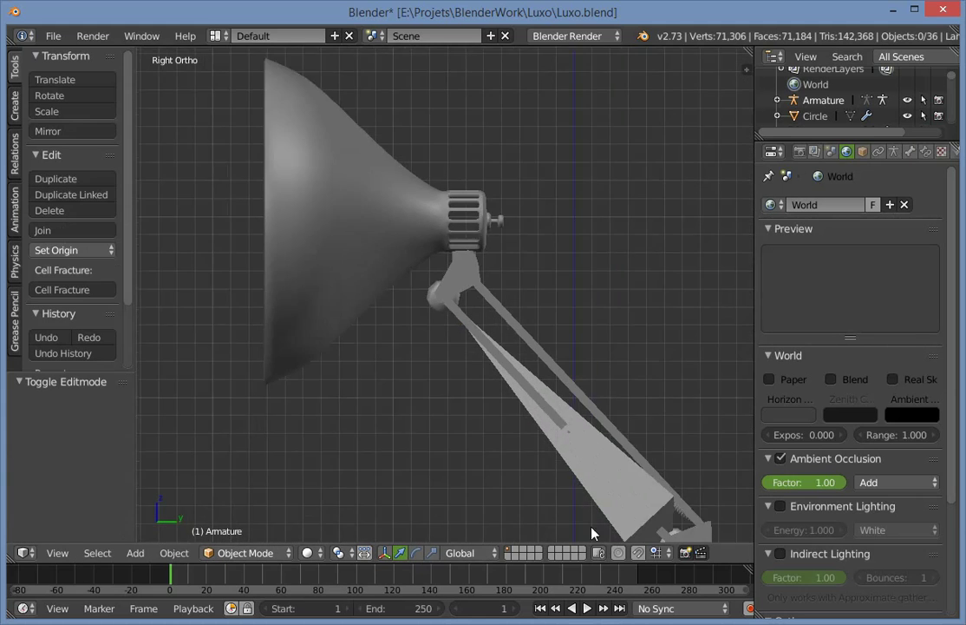
mouse_move(592, 528)
middle_mouse_down("shift")
mouse_move(488, 282)
mouse_move(521, 326)
middle_mouse_up("shift")
scroll(489, 282, "down", 2)
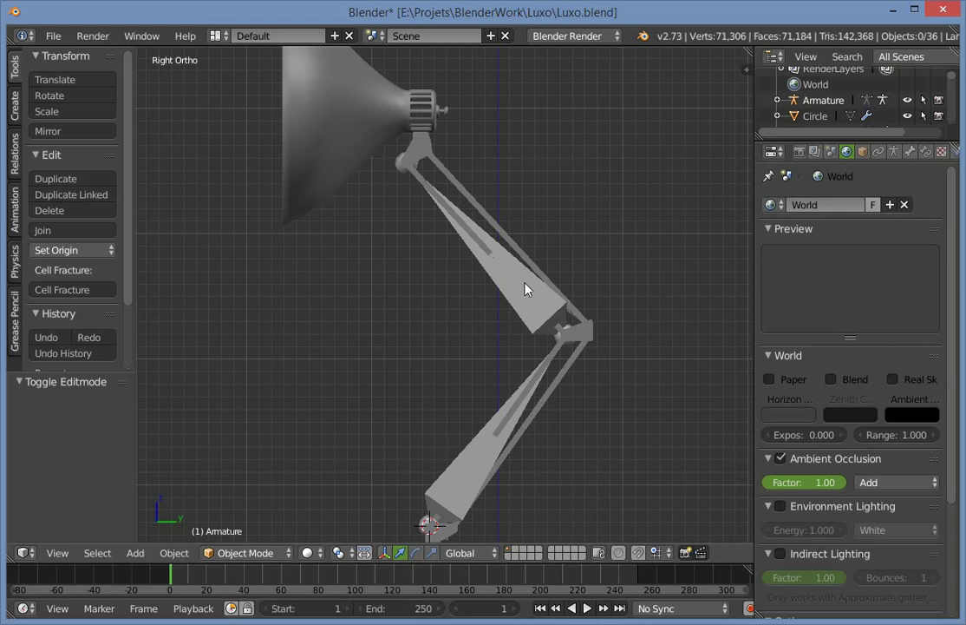
Deselect everything in the armature's Edit Mode and add a separate upright bone in the empty space behind the lamp head.
key("Tab")
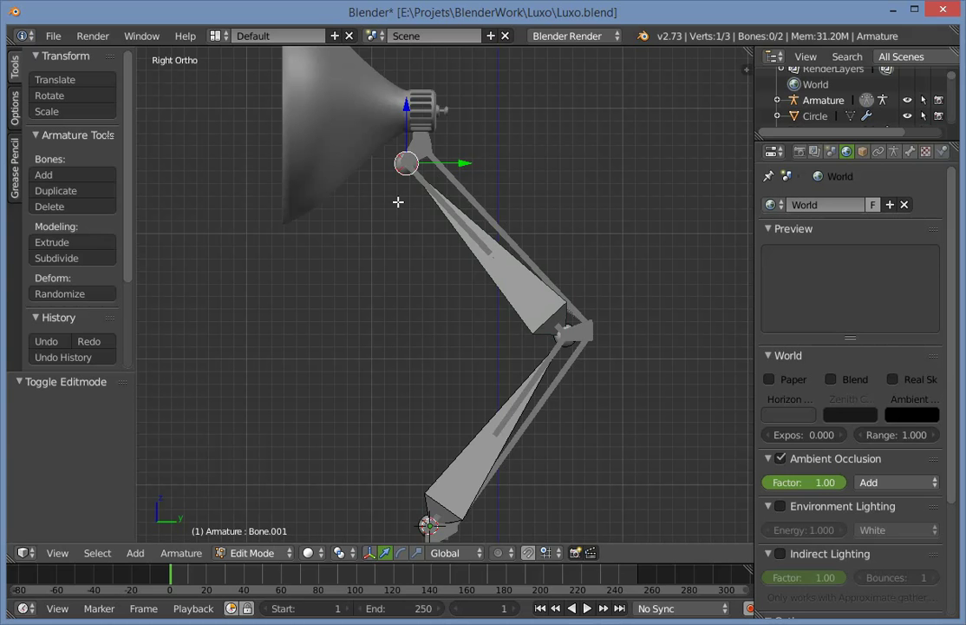
key("z")
scroll(406, 205, "up", 2)
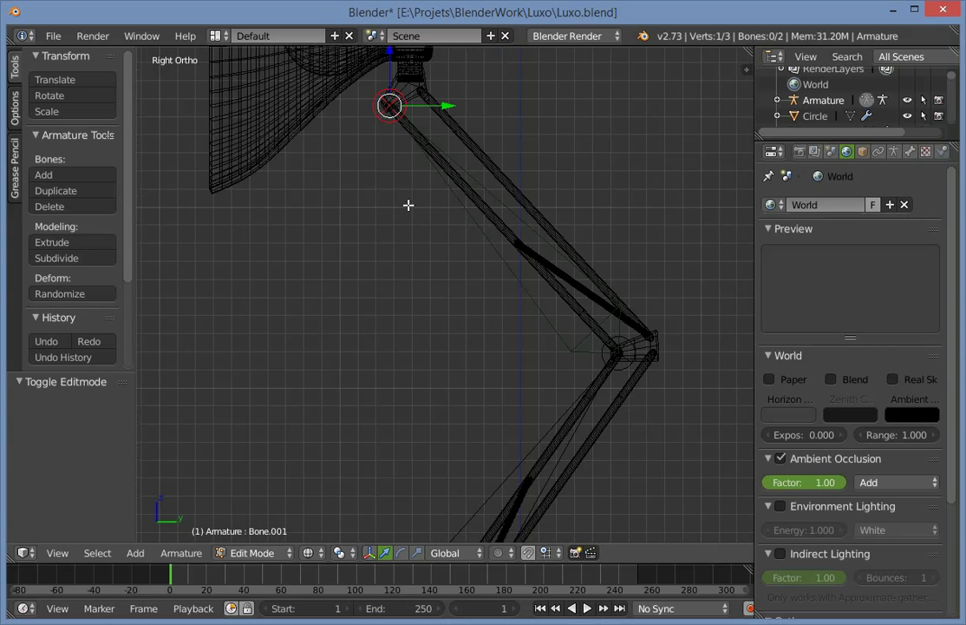
key("a")
middle_click_drag(430, 214, 450, 396, "shift")
scroll(607, 156, "down", 2)
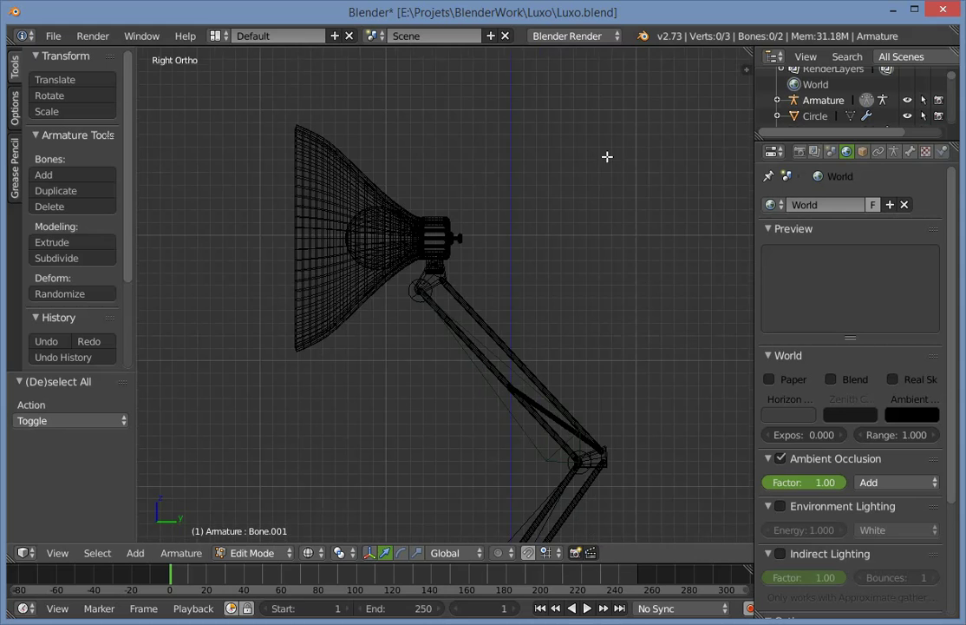
key("shift+a")
right_click(591, 141)
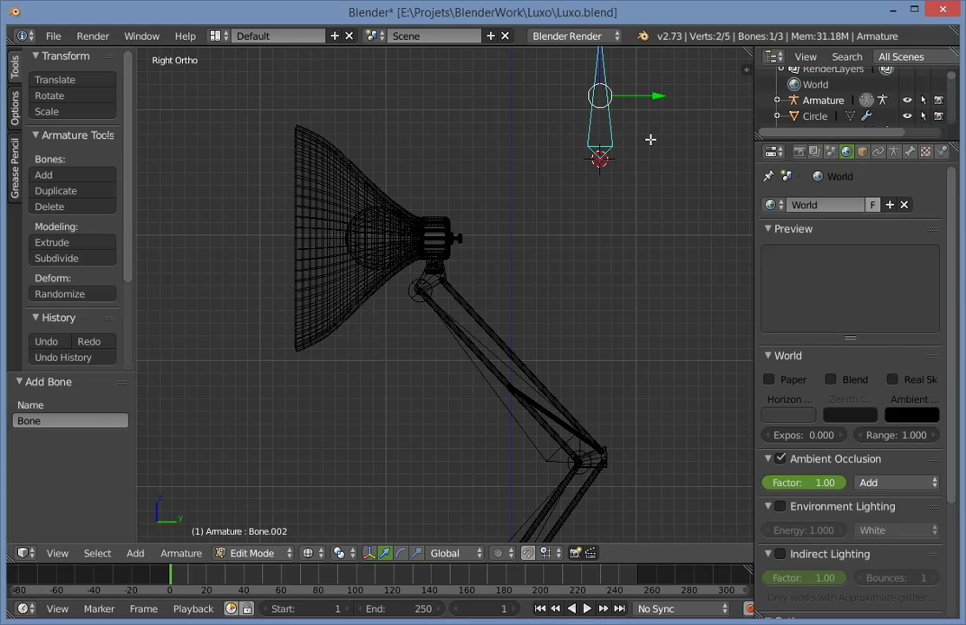
Move the separate bone so its root sits on the upper arm bone's tip at the pivot below the shade.
key("g")
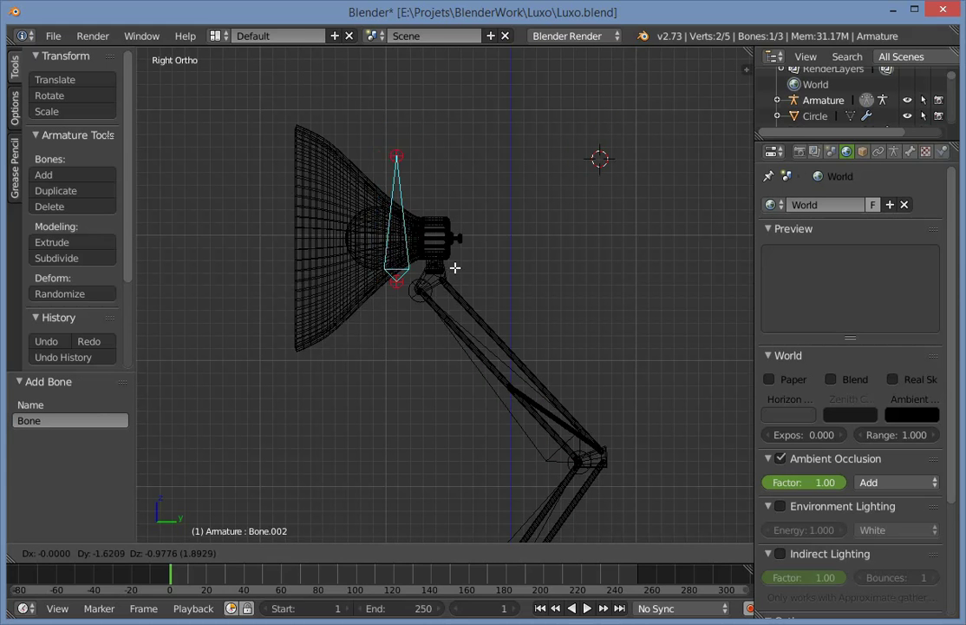
left_click(477, 270)
scroll(489, 223, "up", 3)
scroll(489, 222, "down", 3)
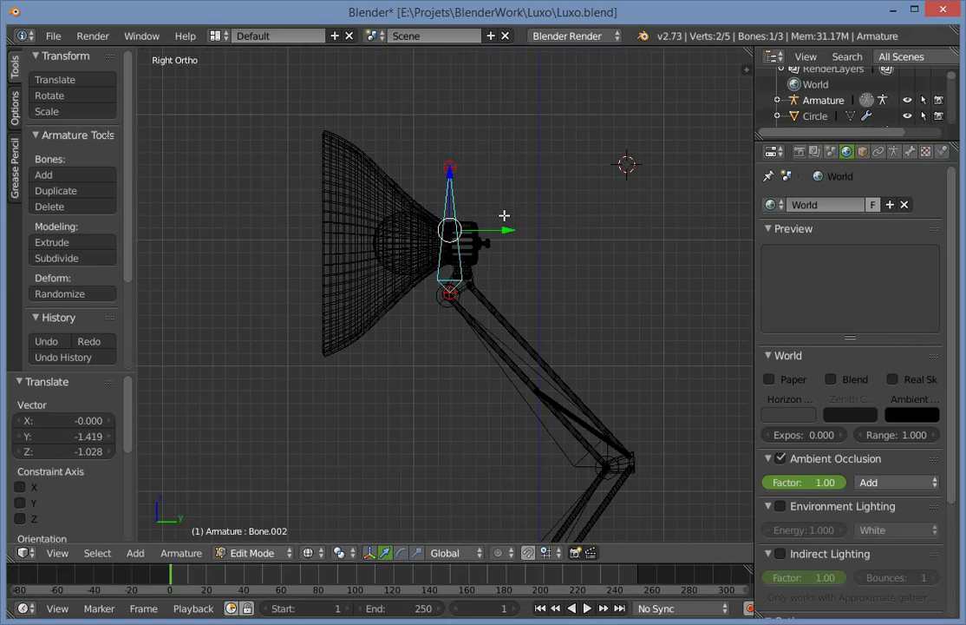
key("g")
left_click(557, 258)
scroll(463, 293, "up", 3)
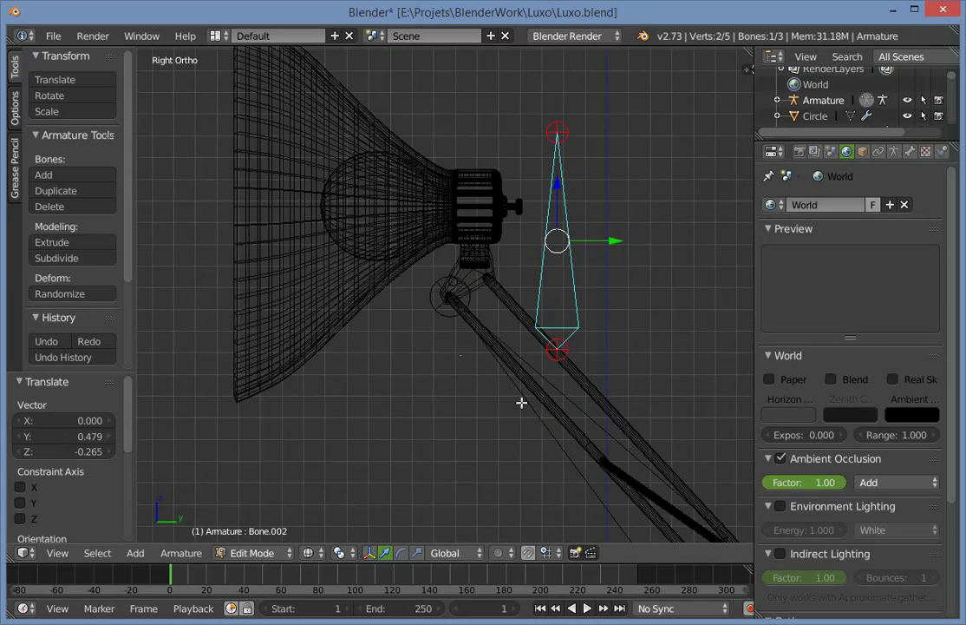
scroll(557, 338, "up", 3)
key("g")
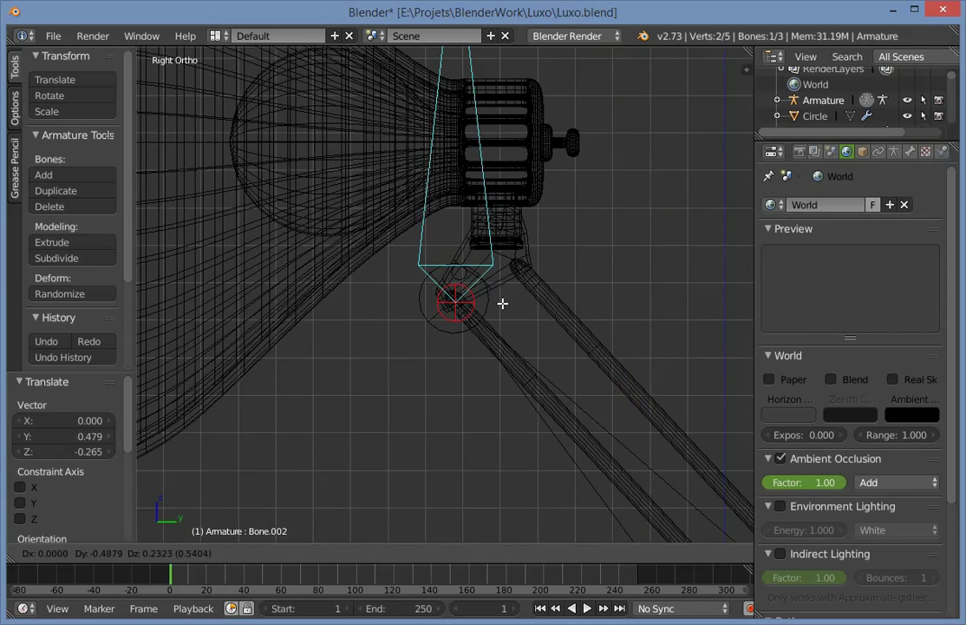
left_click(502, 303)
scroll(580, 276, "up", 4)
key("g")
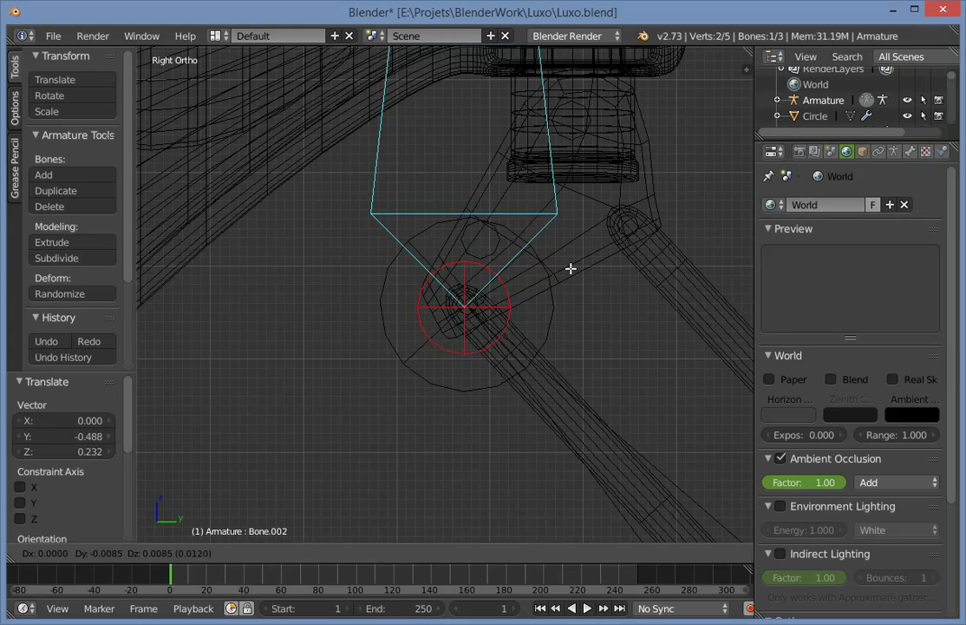
left_click(570, 270)
Restore solid shading and put the armature in Pose Mode in the right orthographic view.
scroll(570, 269, "down", 12)
key("Tab")
key("z")
scroll(410, 330, "up", 1)
middle_click_drag(411, 329, 464, 341)
key("KP_3")
scroll(510, 283, "up", 2)
key("Tab")
key("ctrl+Tab")
scroll(494, 317, "down", 2)
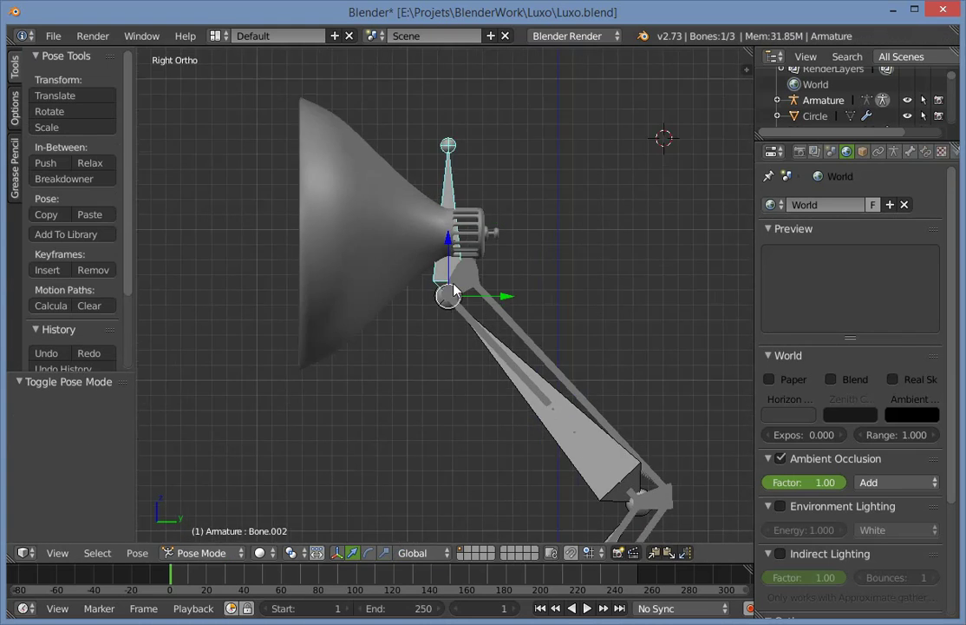
Rename the separate bone at the lamp head as IK_Target.
key("a")
key("n")
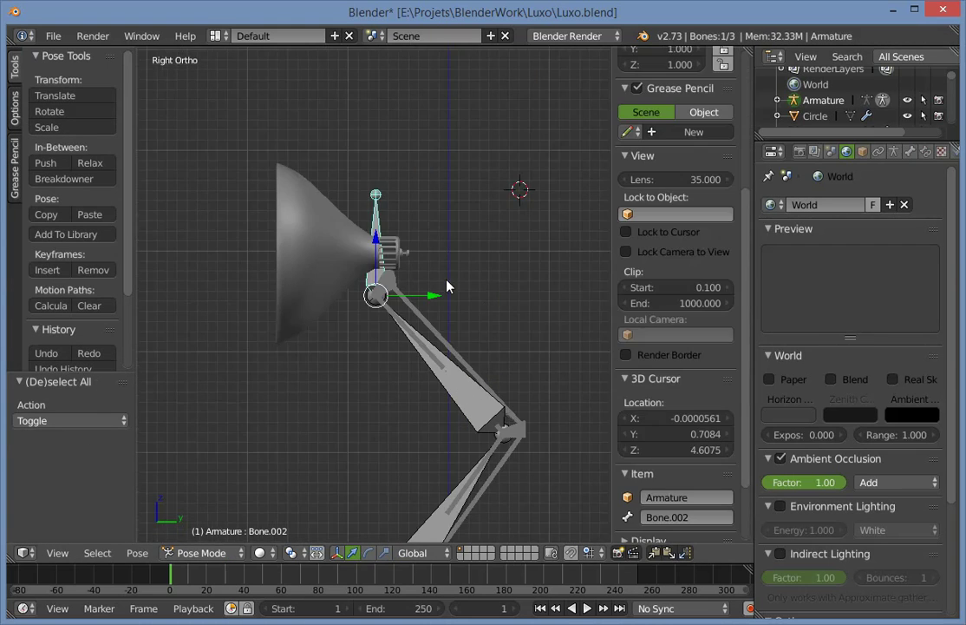
left_click(681, 214)
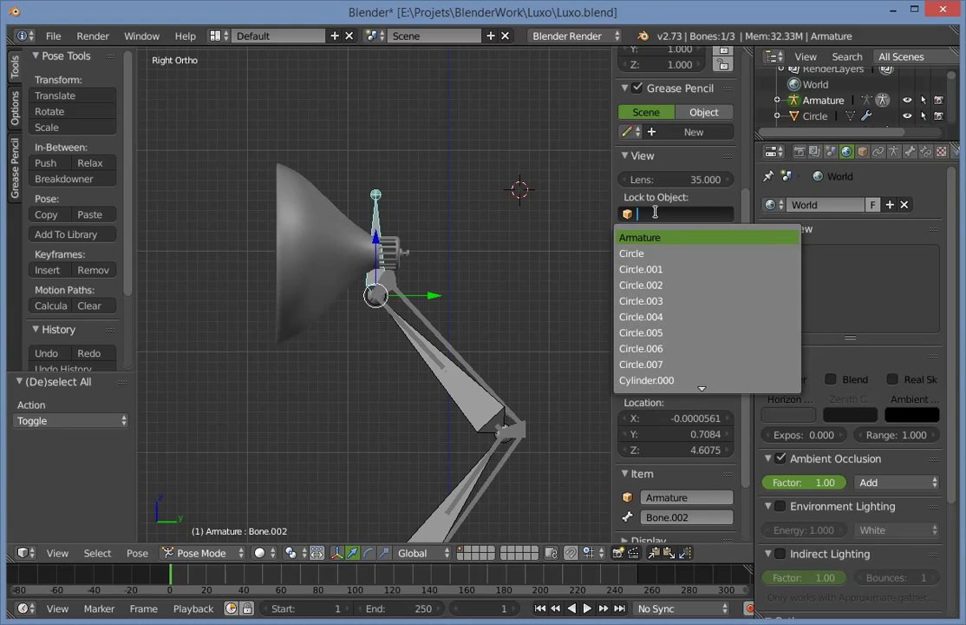
left_click(686, 517)
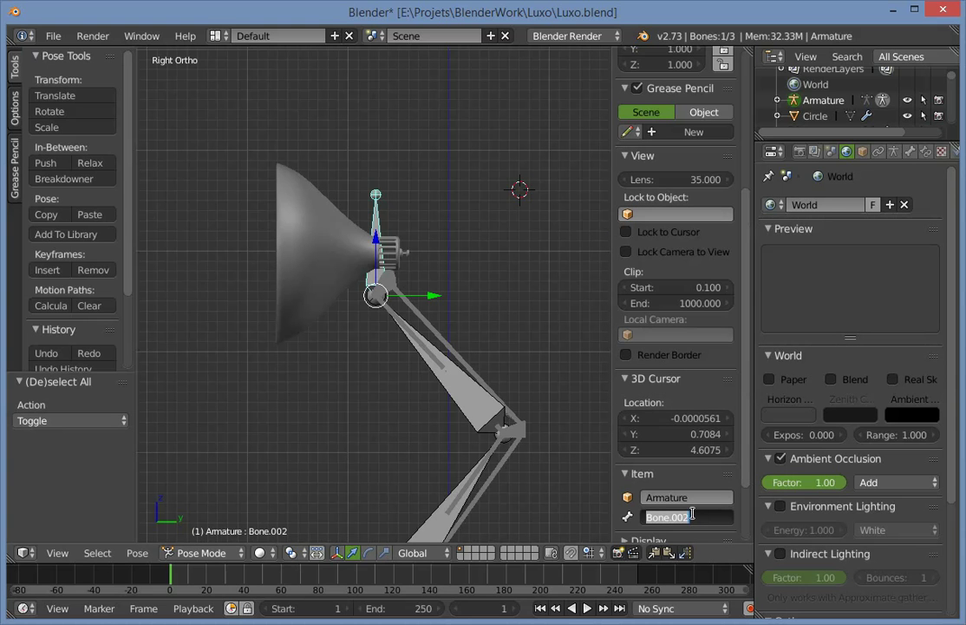
type("IK")
key("Return")
scroll(494, 355, "up", 1)
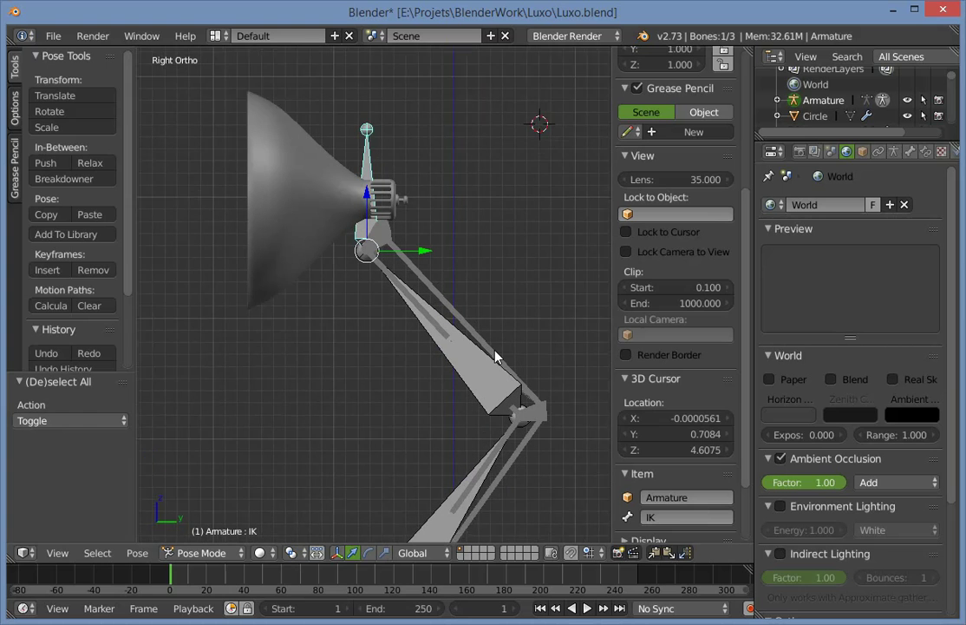
left_click(681, 517)
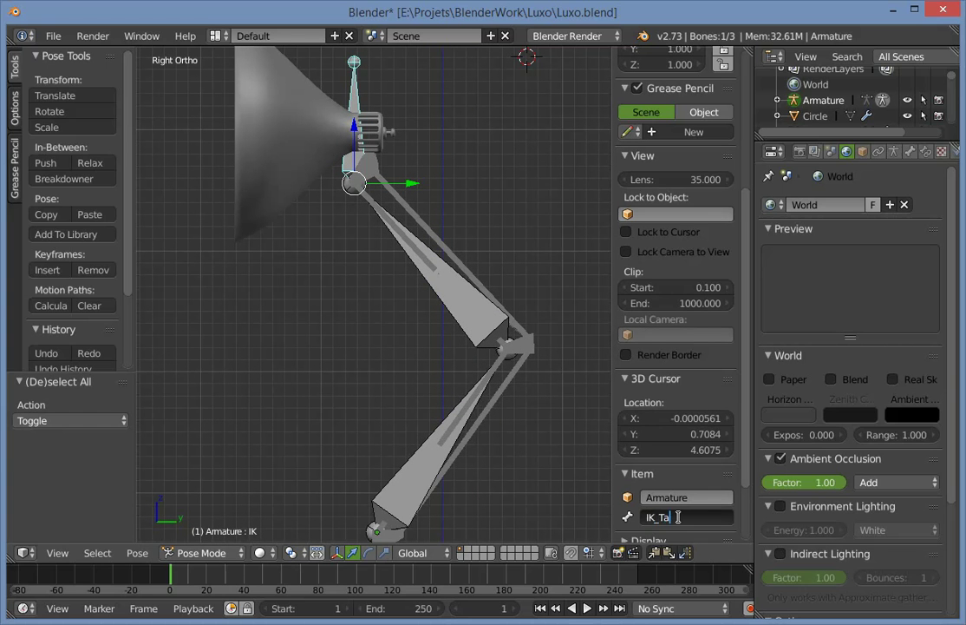
key("Return")
Rename the upper arm bone as Ik.
right_click(453, 324)
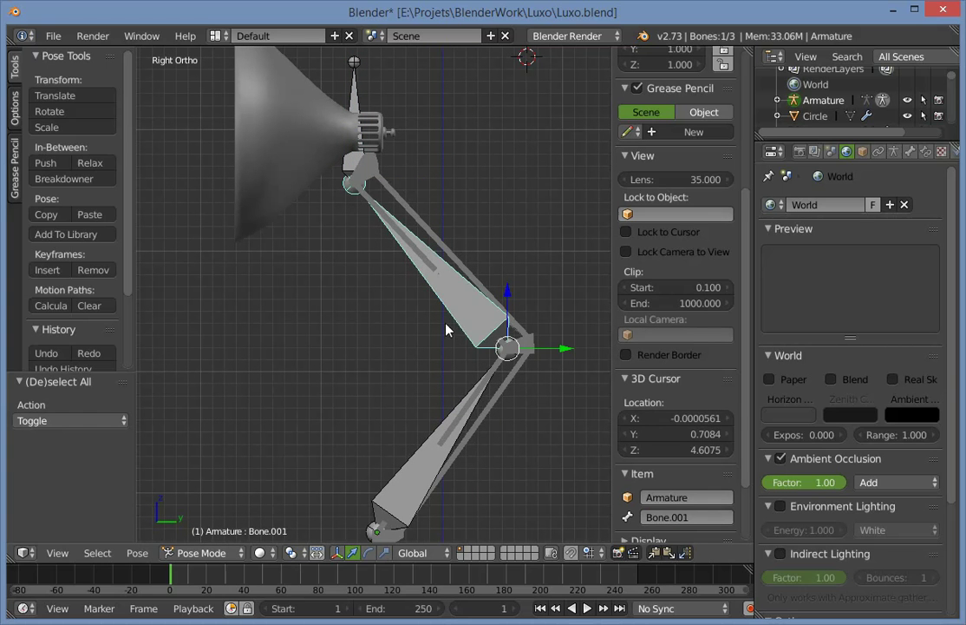
left_click(684, 523)
type("Ik")
key("Return")
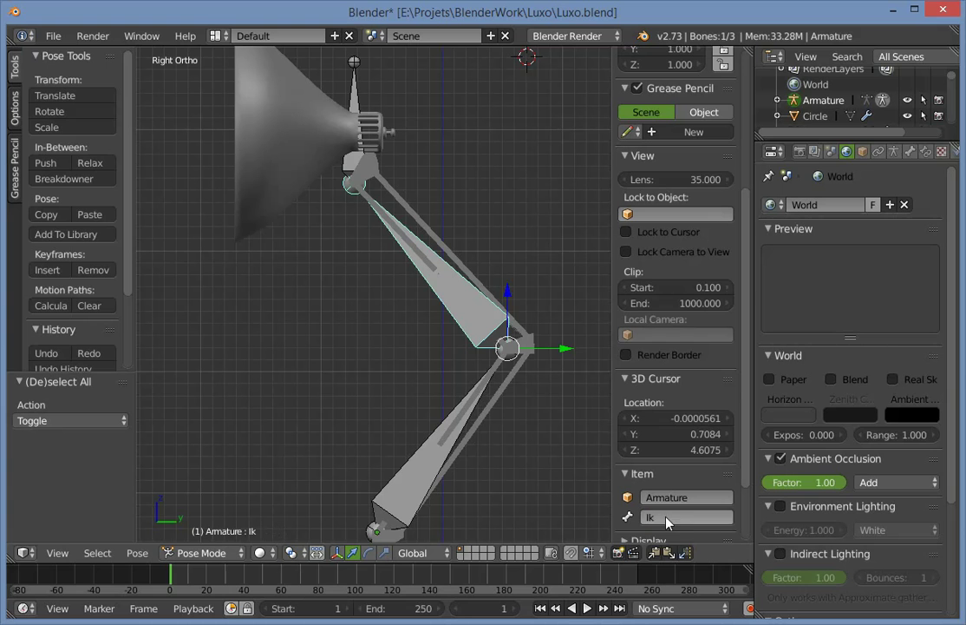
left_click(664, 519)
type("IK")
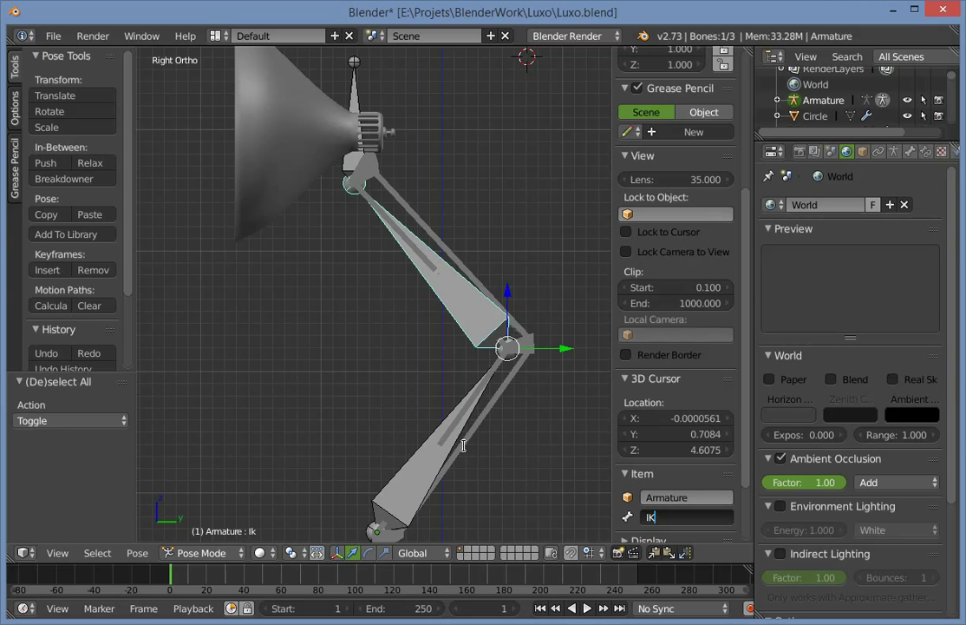
key("Return")
Rename the lower arm bone as Root, and change that name to Main.
right_click(431, 453)
left_click(700, 519)
type("R")
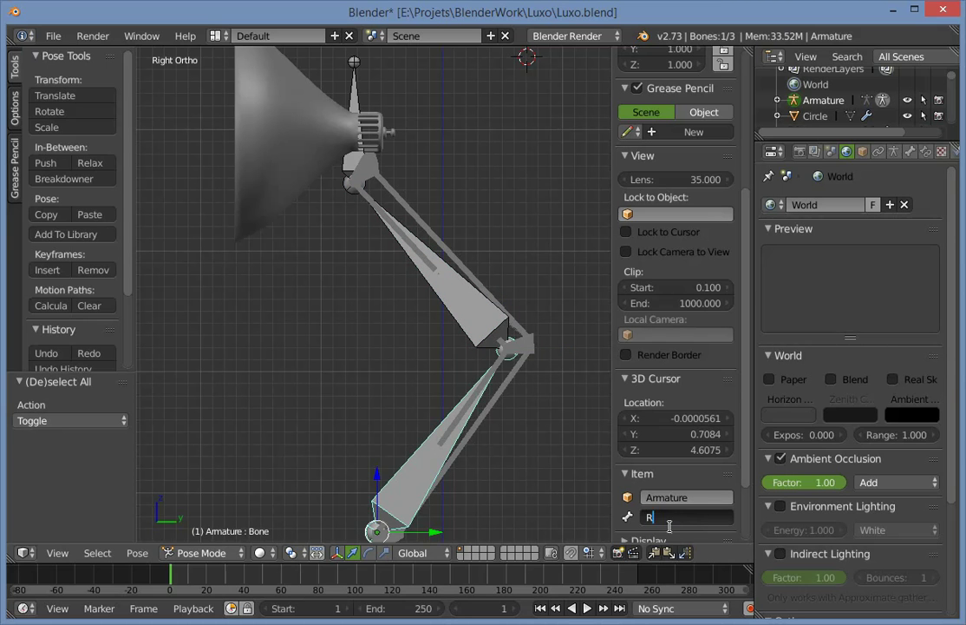
type("oot")
key("Return")
key("Home")
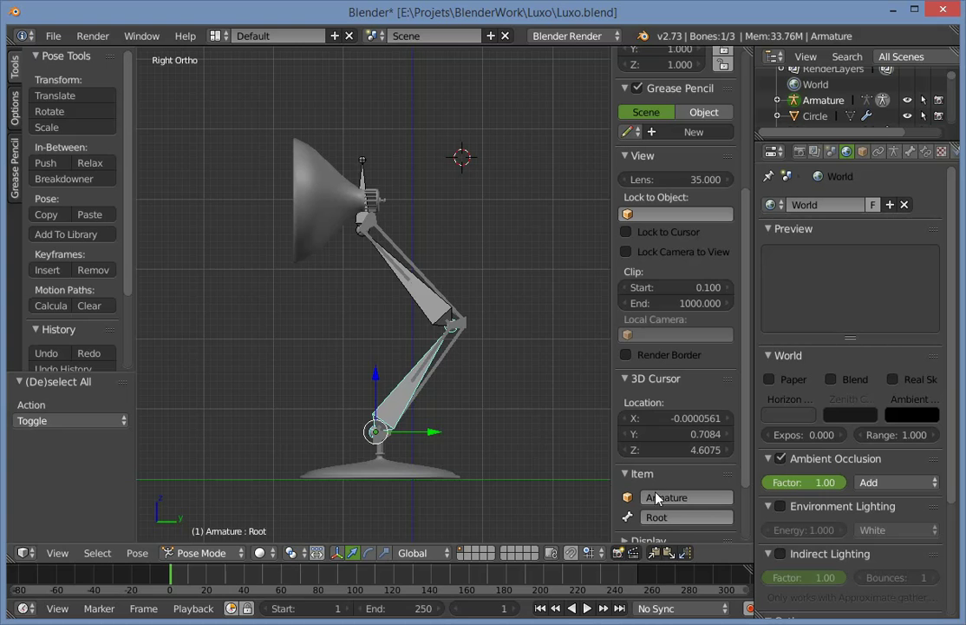
left_click(672, 518)
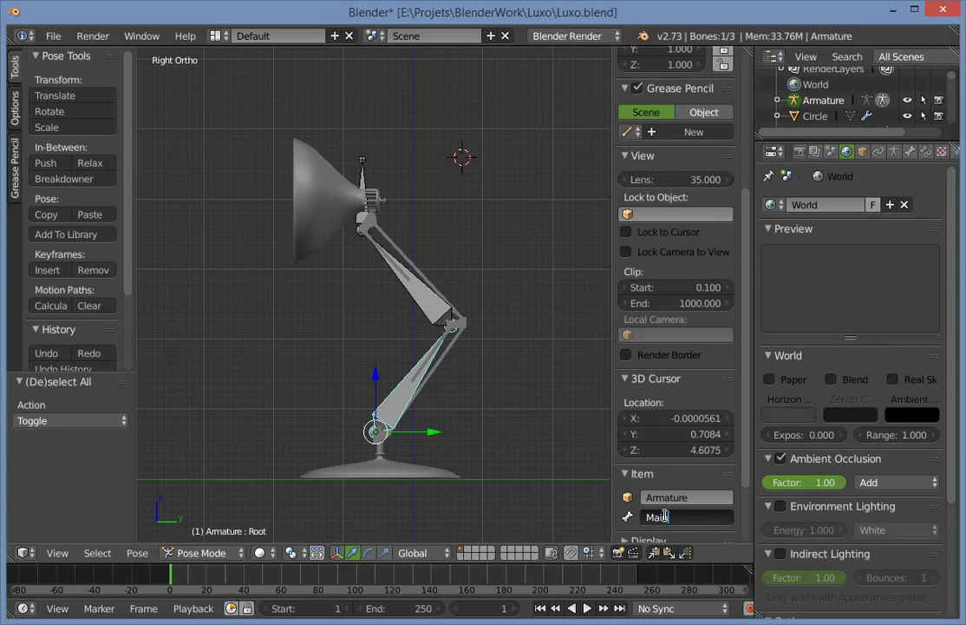
key("Return")
left_click(432, 324)
key("n")
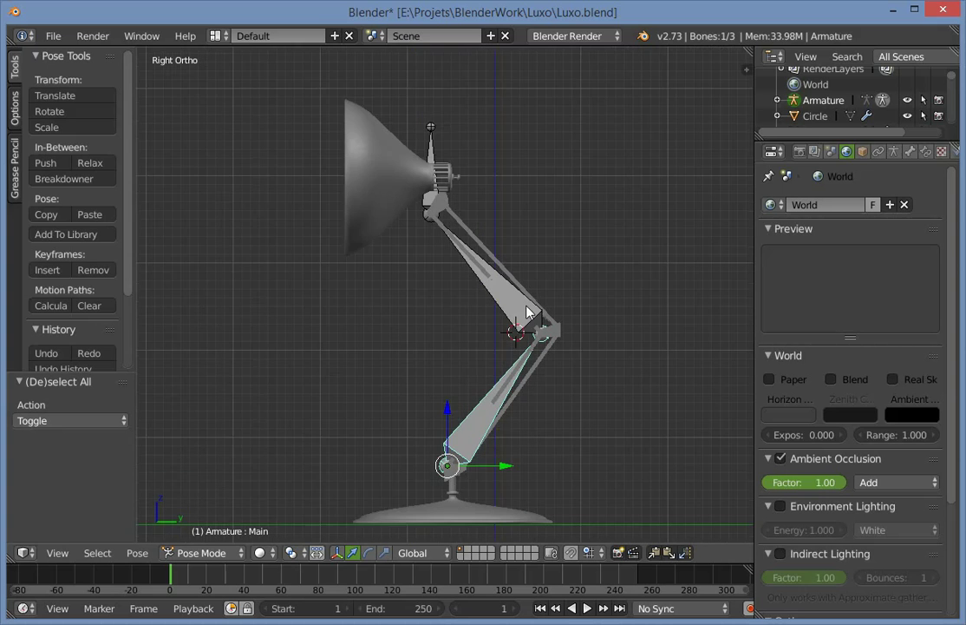
Select IK_Target, add the Ik bone to the selection as the active bone, and add an IK constraint to the active bone.
scroll(526, 312, "up", 4)
scroll(518, 325, "down", 2)
key("z")
right_click(524, 321)
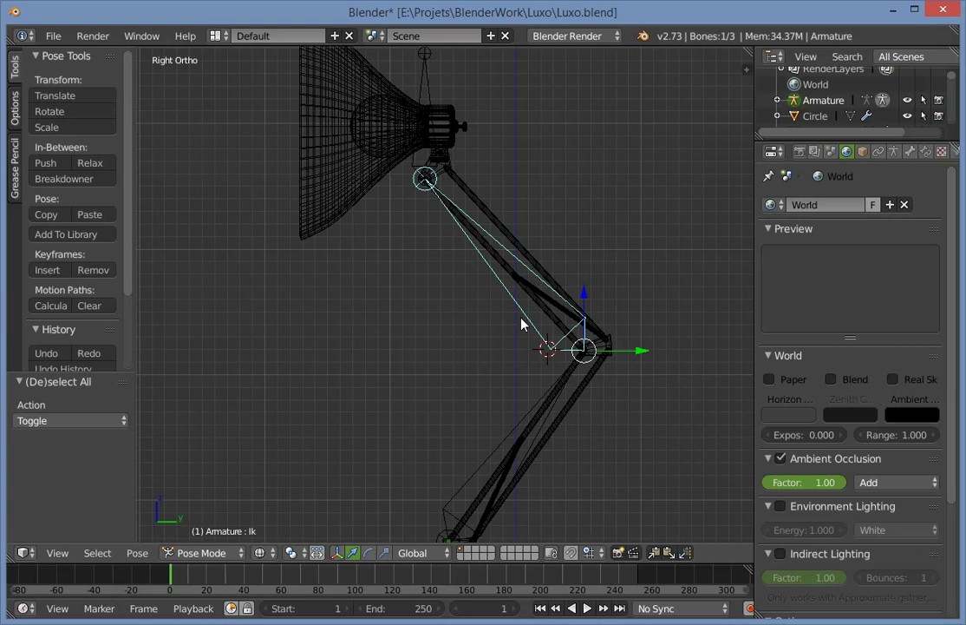
right_click(426, 93)
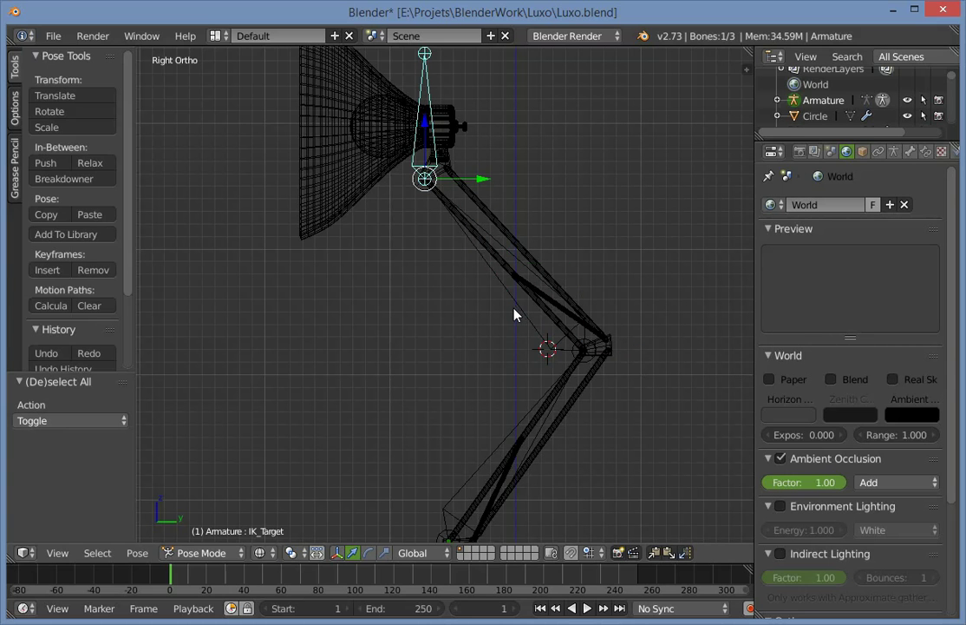
right_click(514, 315)
right_click(434, 95)
right_click(530, 312, "shift")
middle_click_drag(541, 312, 529, 337, "shift")
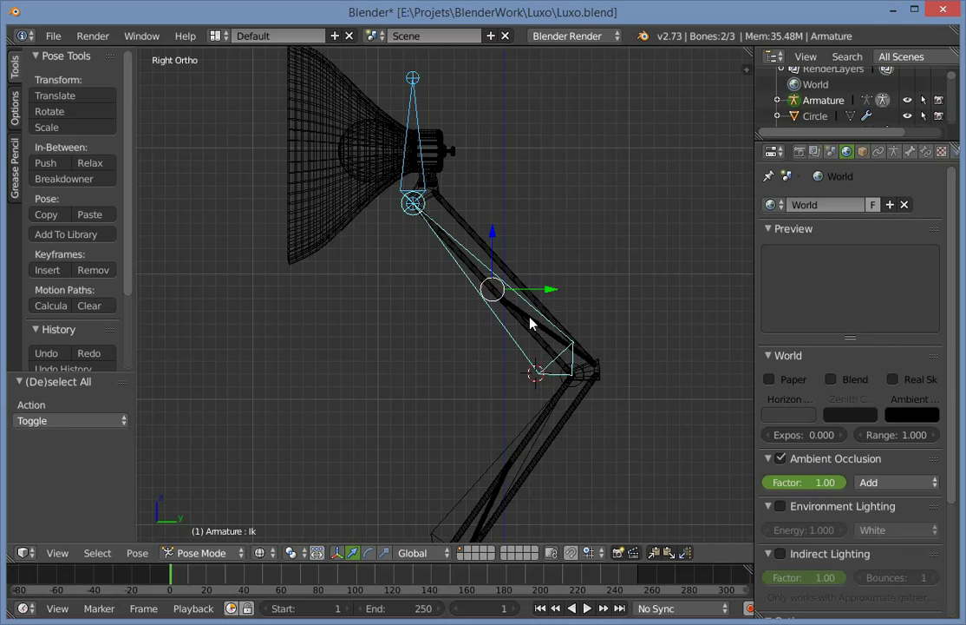
key("shift+i")
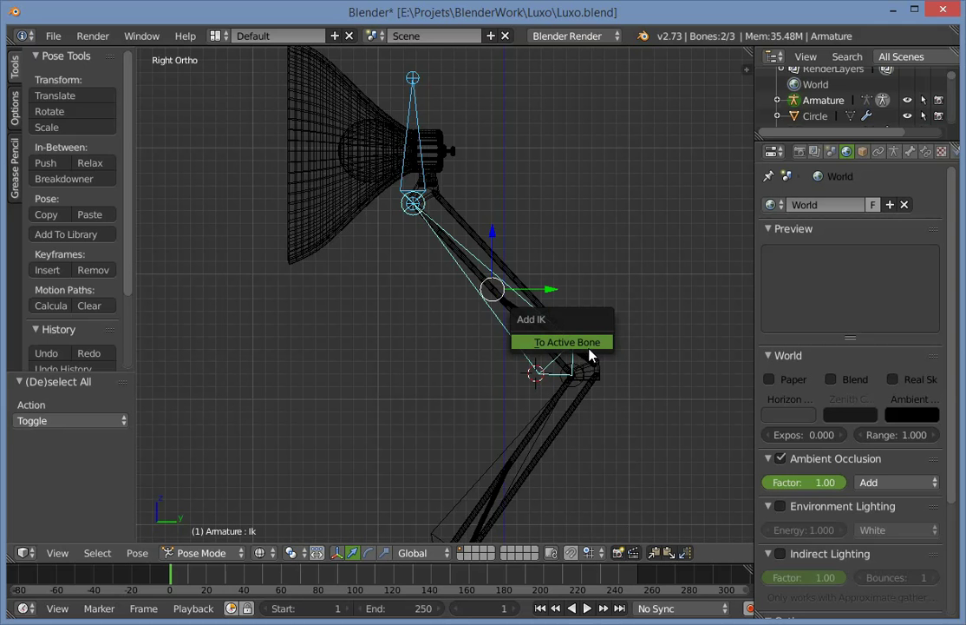
left_click(592, 347)
Set the chain length of the Ik bone's IK constraint to 2.
scroll(549, 356, "down", 2)
middle_click_drag(550, 363, 572, 256, "shift")
right_click(529, 270)
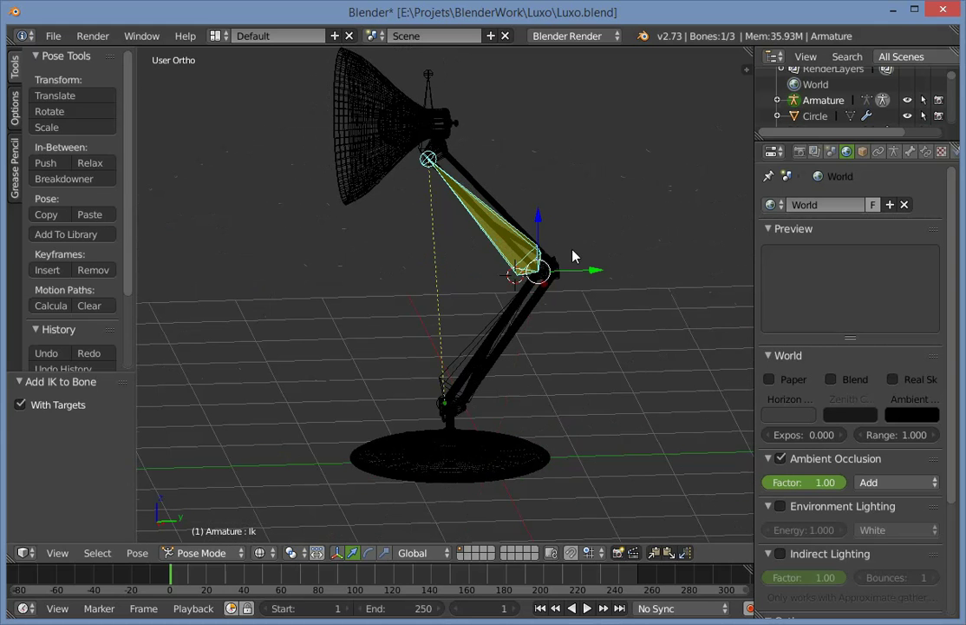
scroll(911, 151, "down", 2)
left_click(885, 152)
left_click(900, 152)
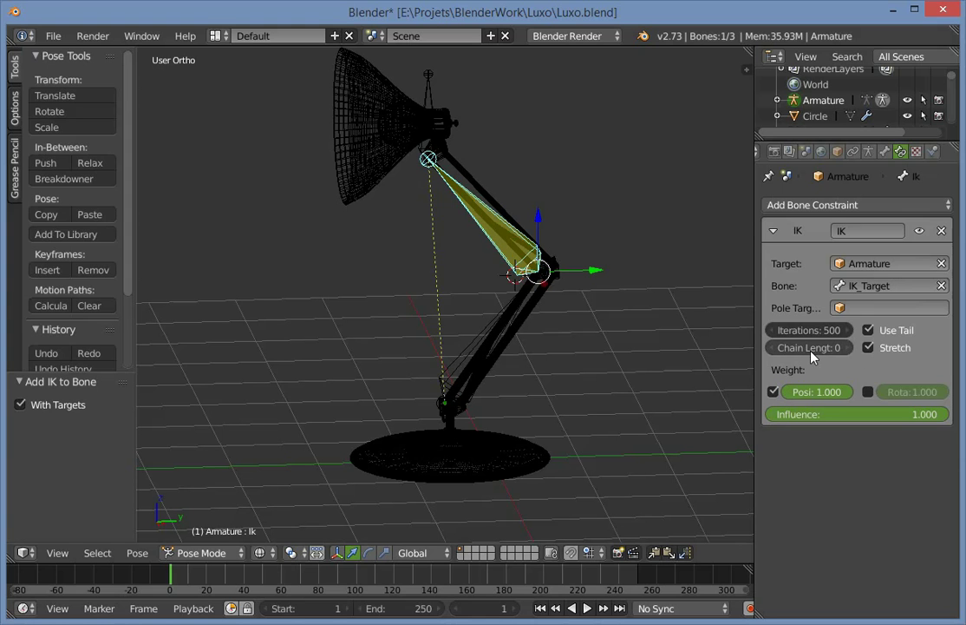
left_click(847, 348)
left_click(846, 348)
Switch back to solid shading and deselect all bones.
key("z")
key("a")
middle_click_drag(554, 339, 434, 94)
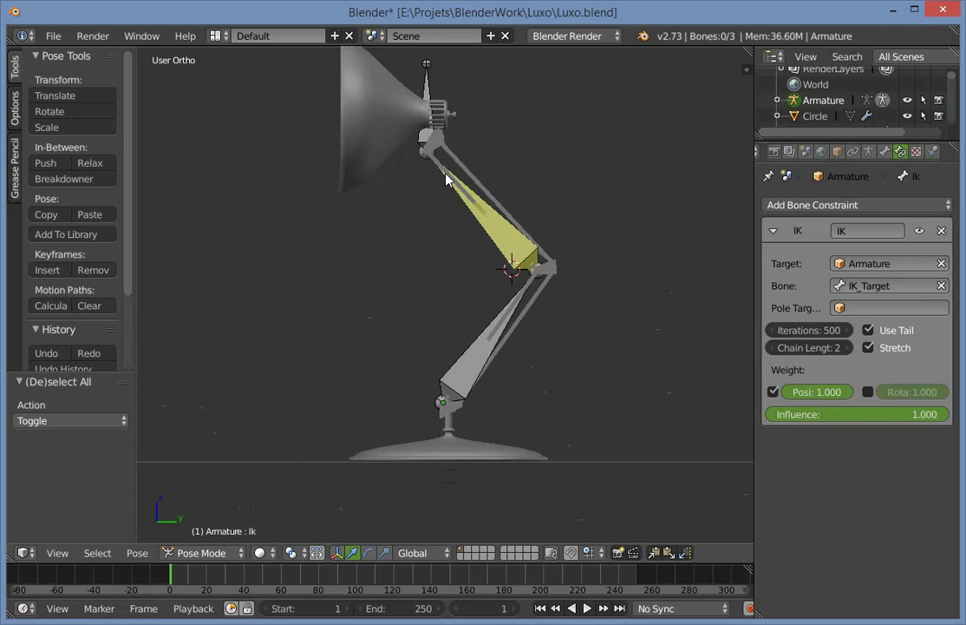
Try moving the IK_Target bone in wireframe shading to test the arm's IK, and undo the move.
key("z")
right_click(434, 91)
key("g")
left_click(438, 220)
key("ctrl+z")
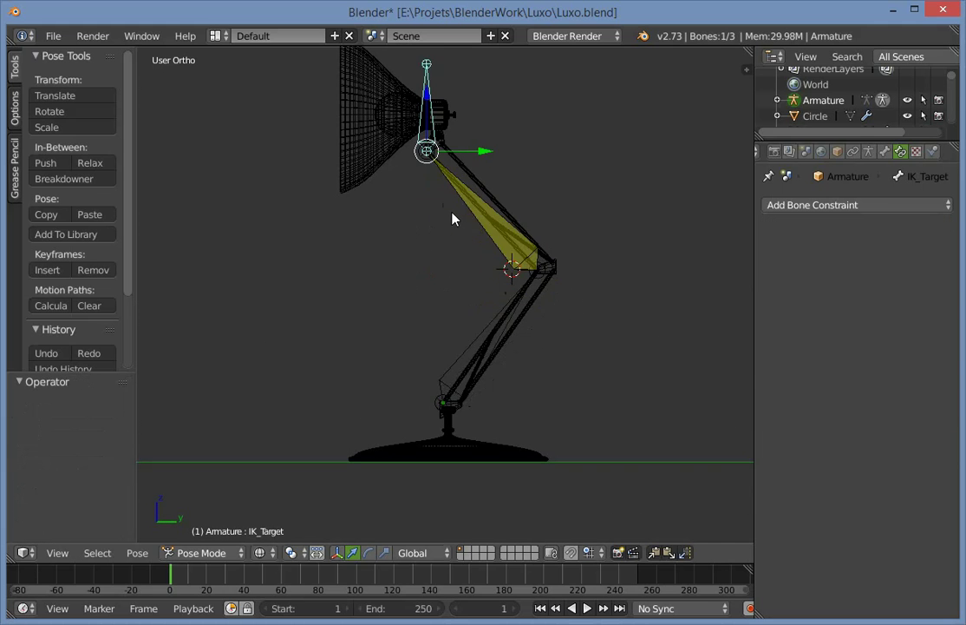
Test the IK chain in the right orthographic view by repeatedly moving the IK_Target bone, reverting each trial move.
key("KP_1")
key("KP_3")
key("z")
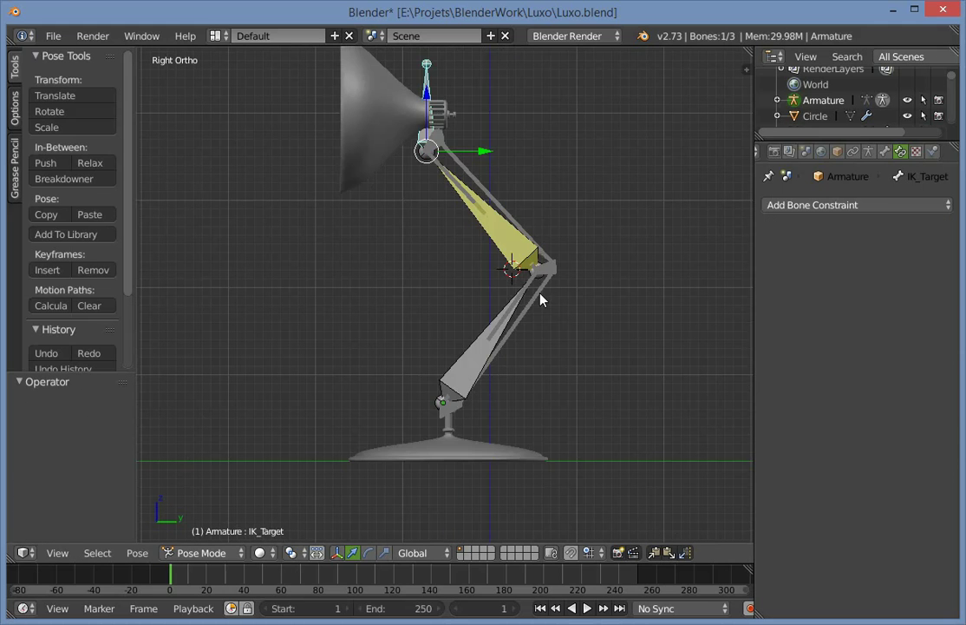
key("z")
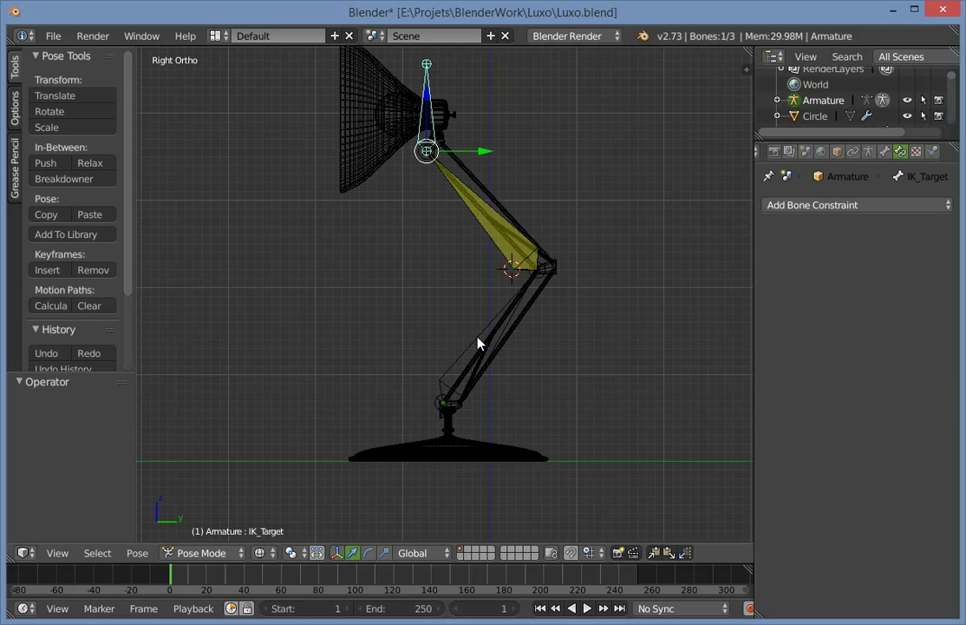
middle_click_drag(478, 244, 481, 284, "shift")
key("g")
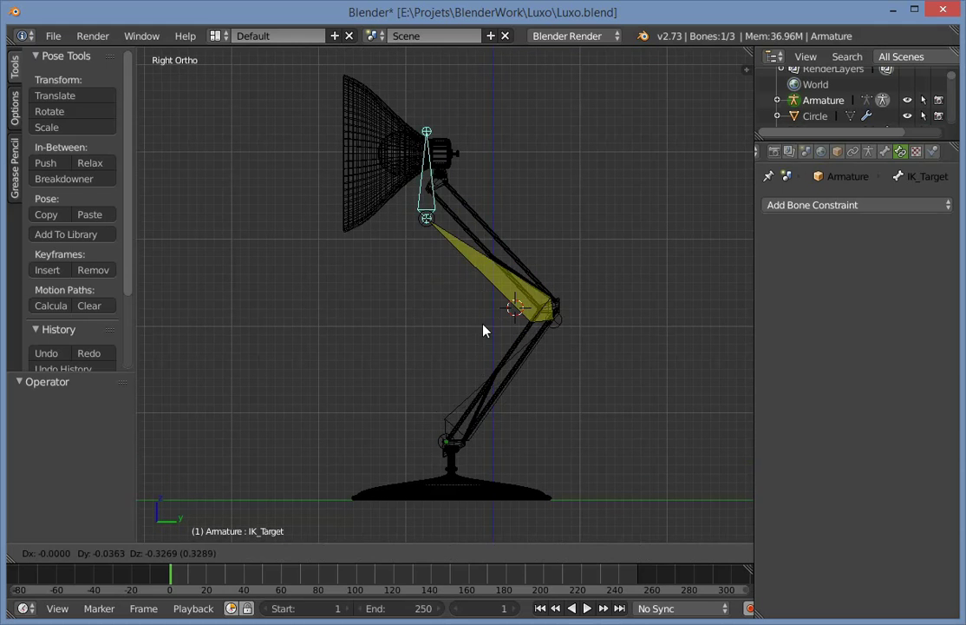
left_click(482, 323)
key("ctrl+z")
key("g")
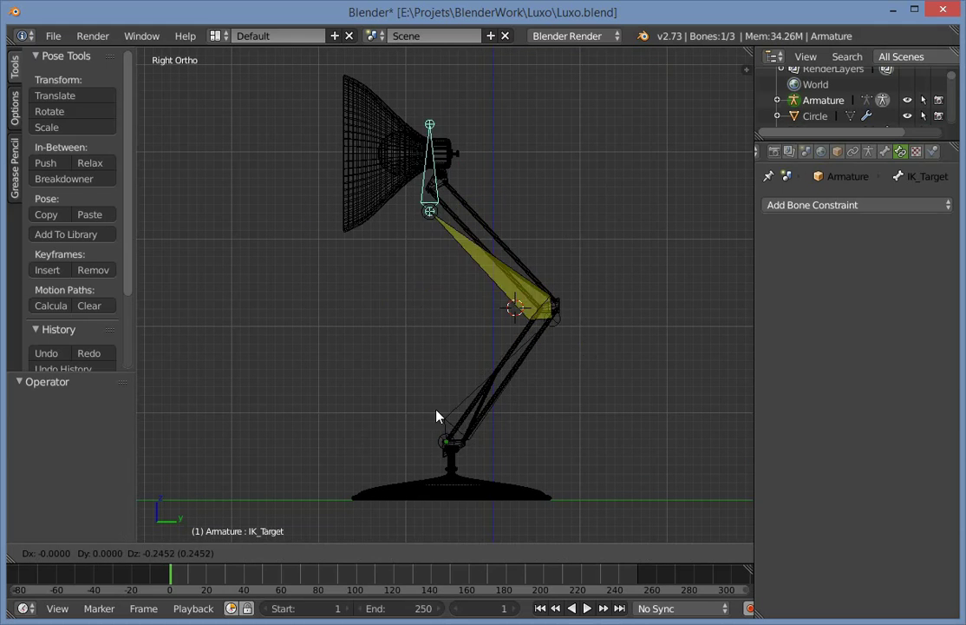
key("Escape")
key("g")
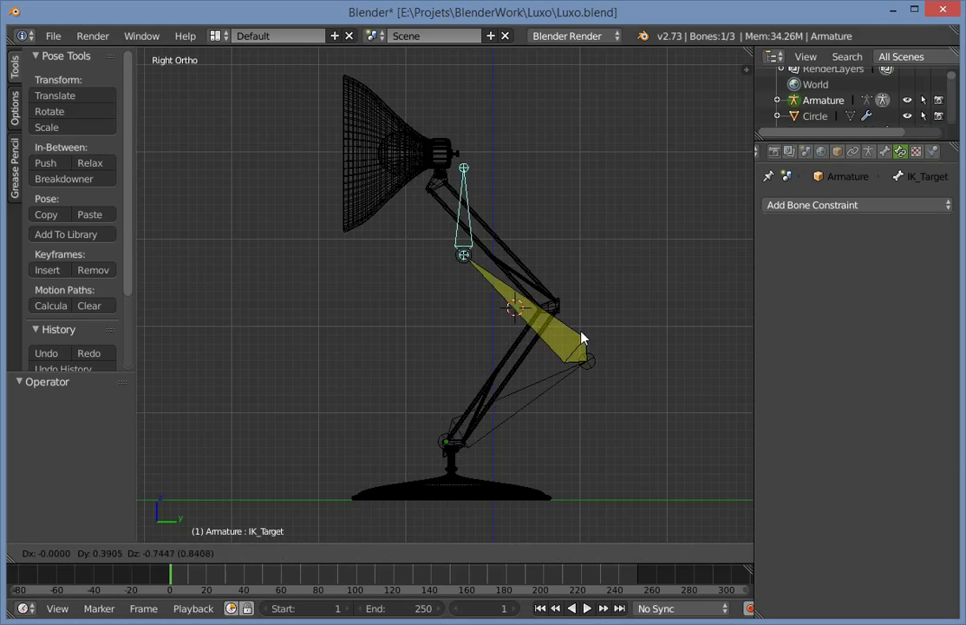
left_click(573, 377)
Examine how the Ik bone lines up with the upper arm rods, and deselect all bones.
scroll(679, 252, "up", 3)
key("z")
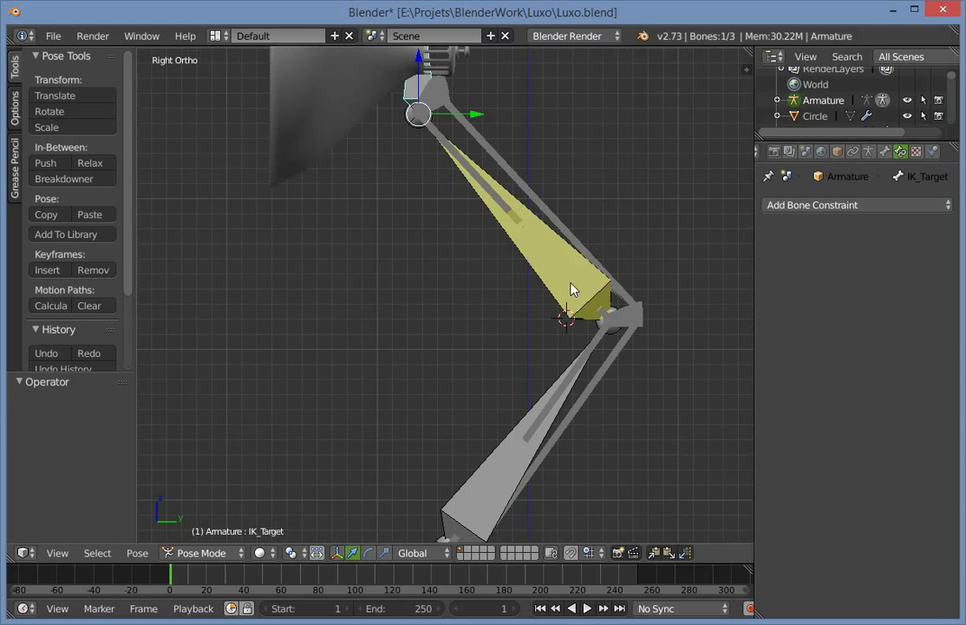
mouse_move(536, 218)
middle_mouse_down()
mouse_move(529, 248)
mouse_move(446, 206)
mouse_move(464, 304)
mouse_move(423, 245)
mouse_move(518, 336)
mouse_move(639, 323)
mouse_move(598, 345)
middle_mouse_up()
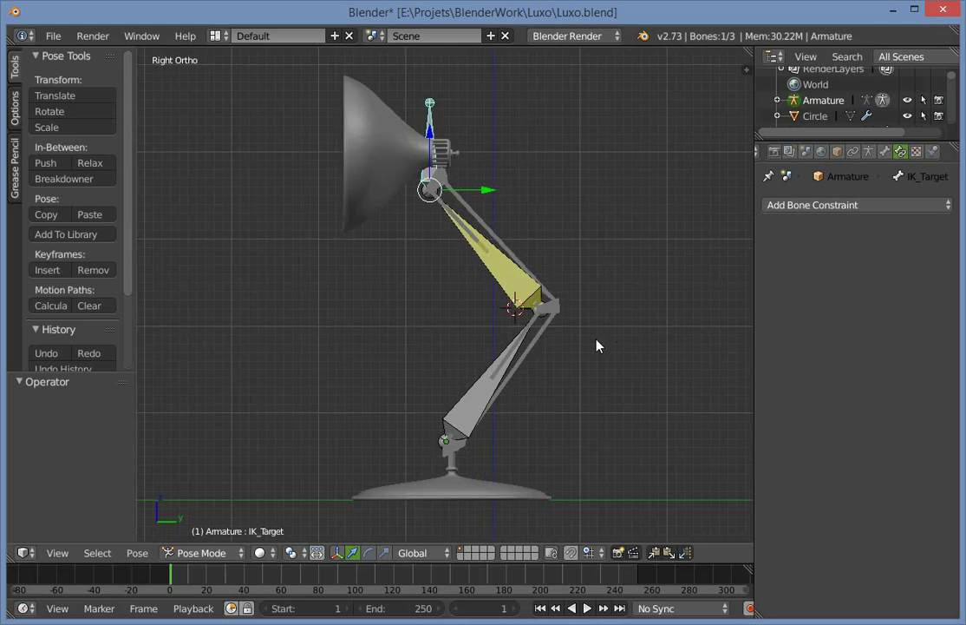
key("z")
scroll(573, 329, "up", 3)
scroll(538, 306, "up", 2)
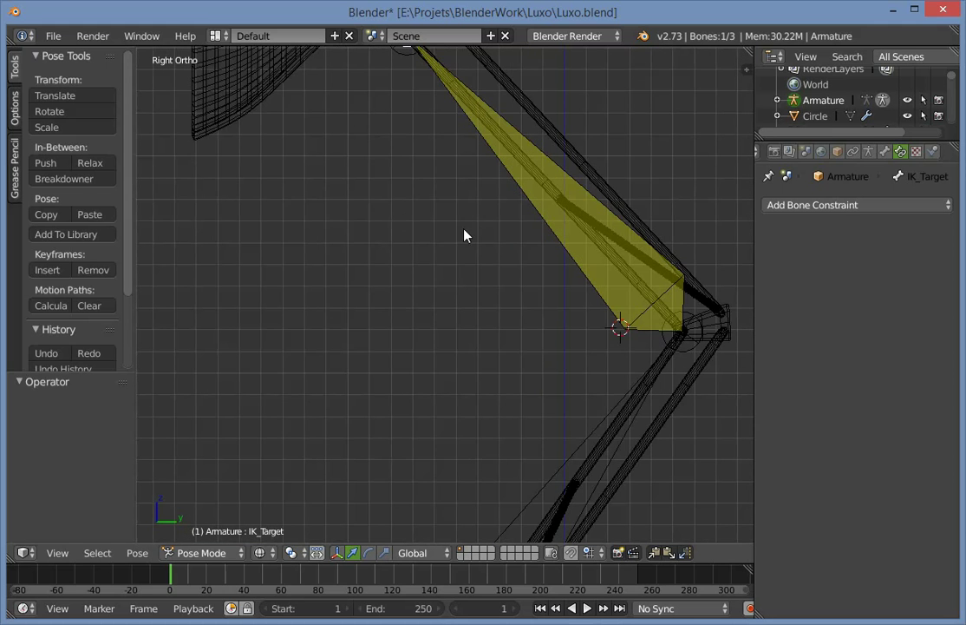
scroll(494, 250, "down", 2)
middle_click_drag(545, 330, 462, 486, "shift")
scroll(416, 325, "up", 1)
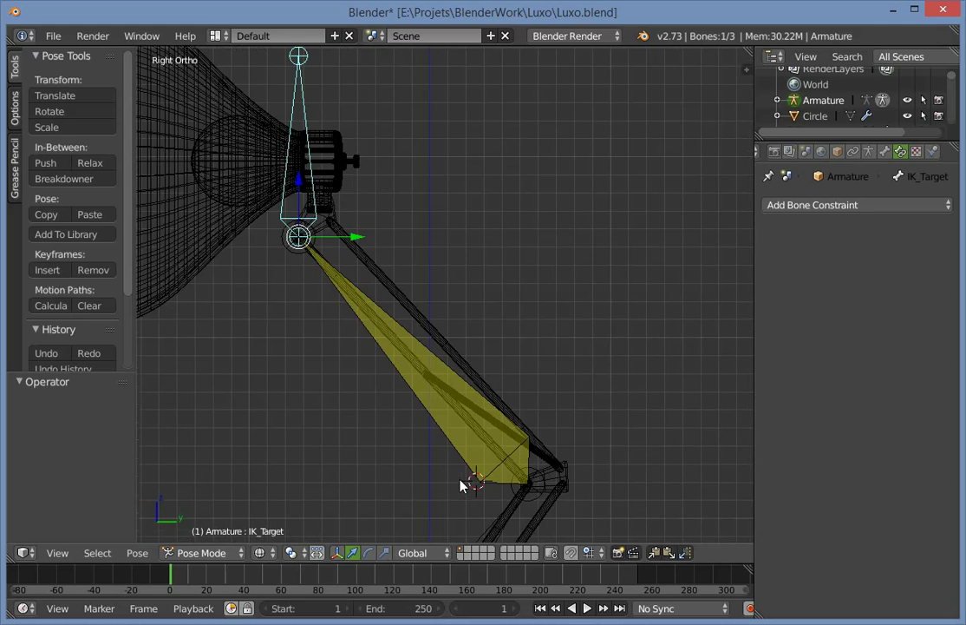
key("a")
middle_click_drag(351, 479, 371, 390, "shift")
scroll(371, 391, "up", 1)
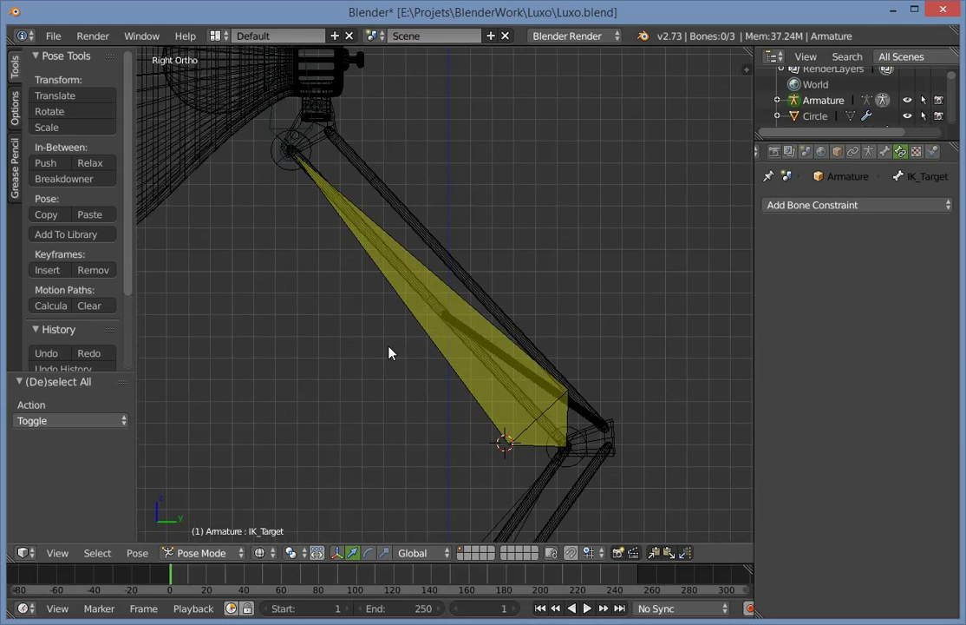
Return the armature to Object Mode and set its bone display to Stick.
right_click(442, 292)
key("ctrl+Tab")
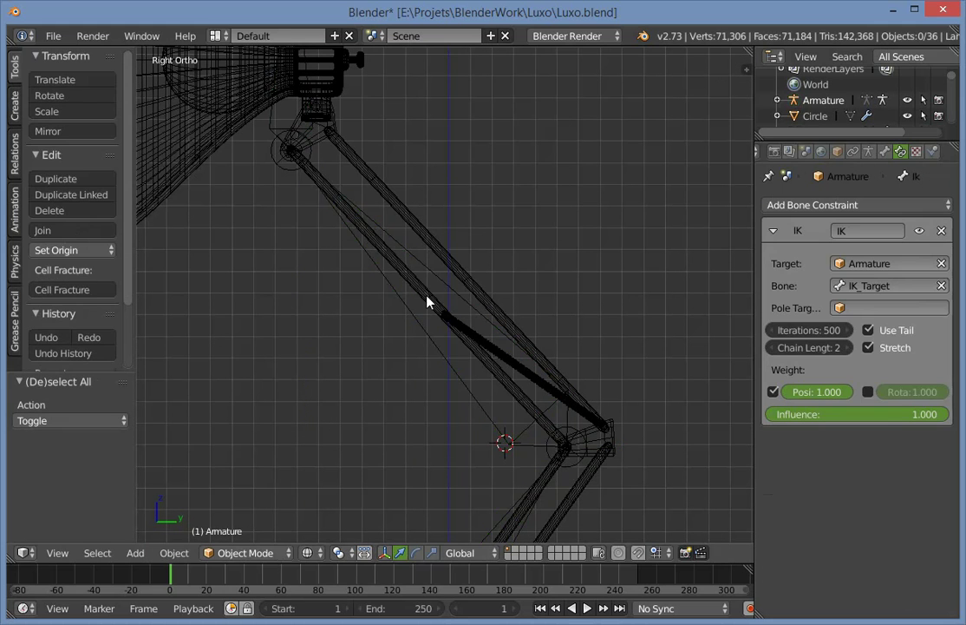
right_click(427, 301)
scroll(509, 280, "down", 1)
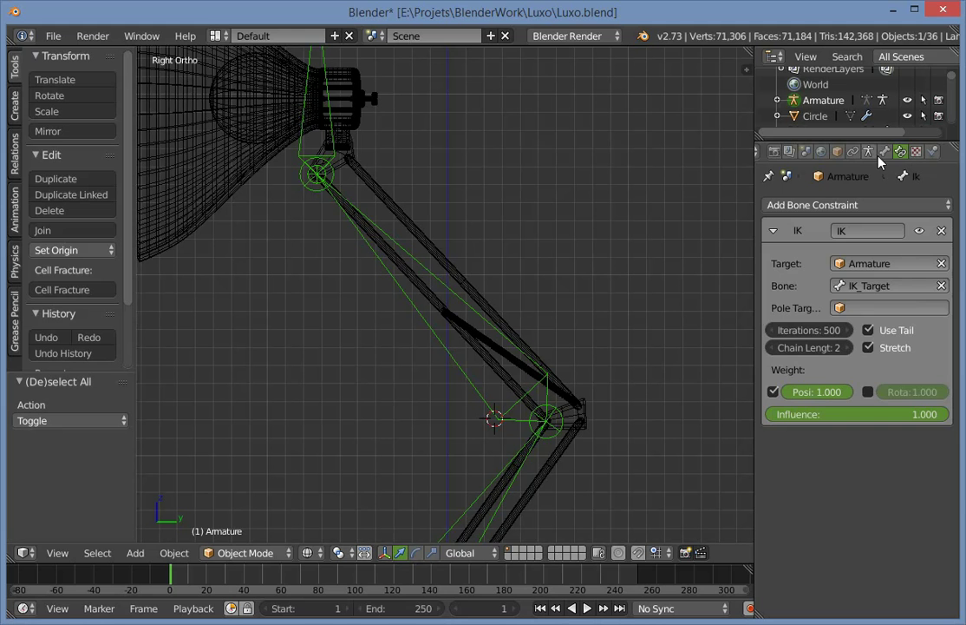
left_click(884, 151)
left_click(868, 151)
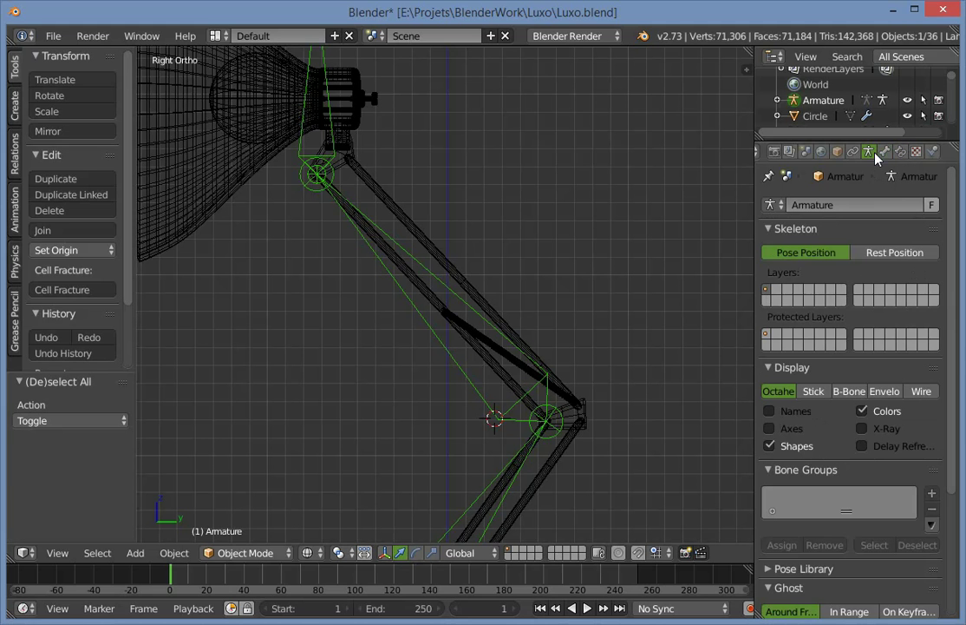
left_click(811, 391)
key("a")
scroll(468, 406, "down", 1)
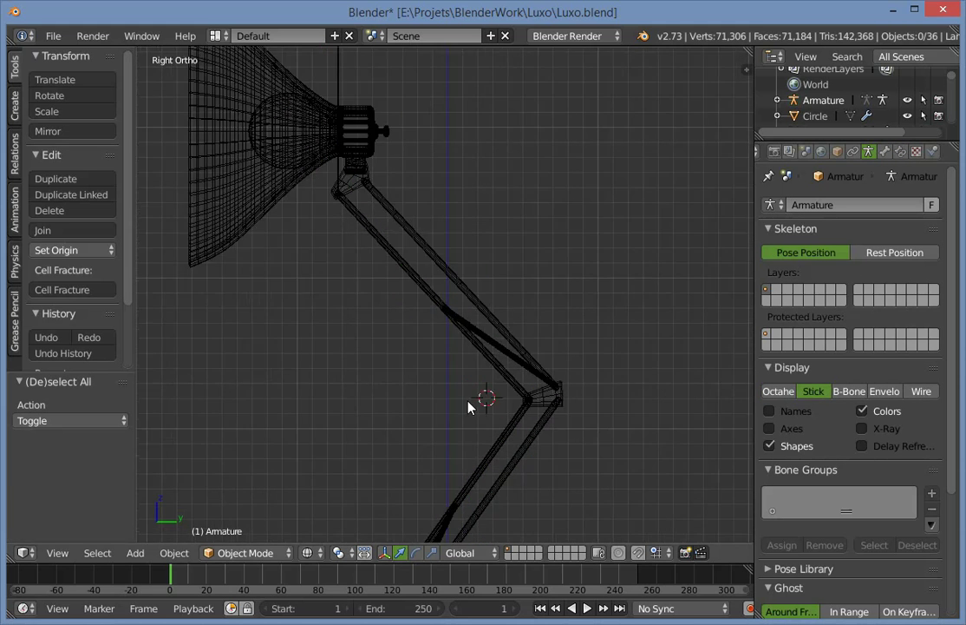
Switch to solid shading and examine how the stick bones sit between the lamp's arm rods.
key("z")
mouse_move(469, 406)
middle_mouse_down()
mouse_move(338, 450)
mouse_move(397, 348)
mouse_move(419, 252)
middle_mouse_up()
scroll(396, 348, "up", 3)
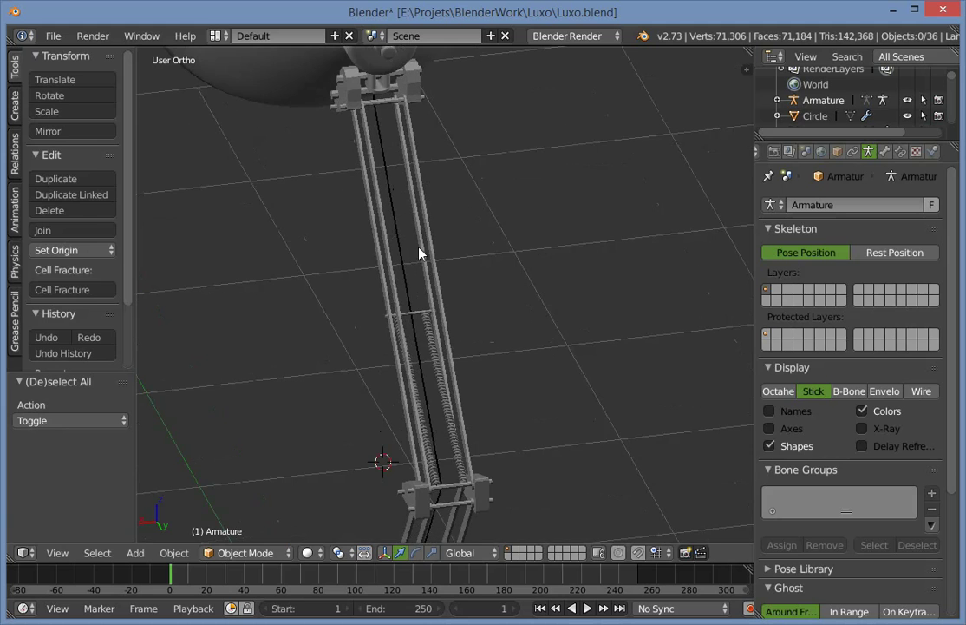
right_click(404, 259)
key("ctrl+Tab")
key("a")
scroll(372, 347, "down", 4)
key("ctrl+Tab")
middle_click_drag(371, 347, 471, 382)
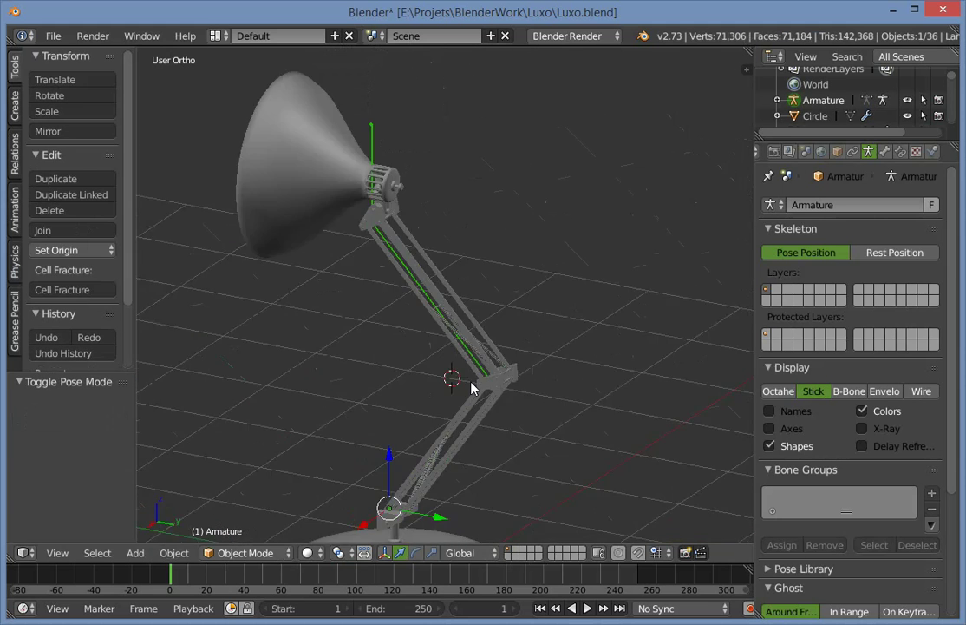
key("a")
scroll(521, 382, "up", 4)
scroll(460, 419, "down", 4)
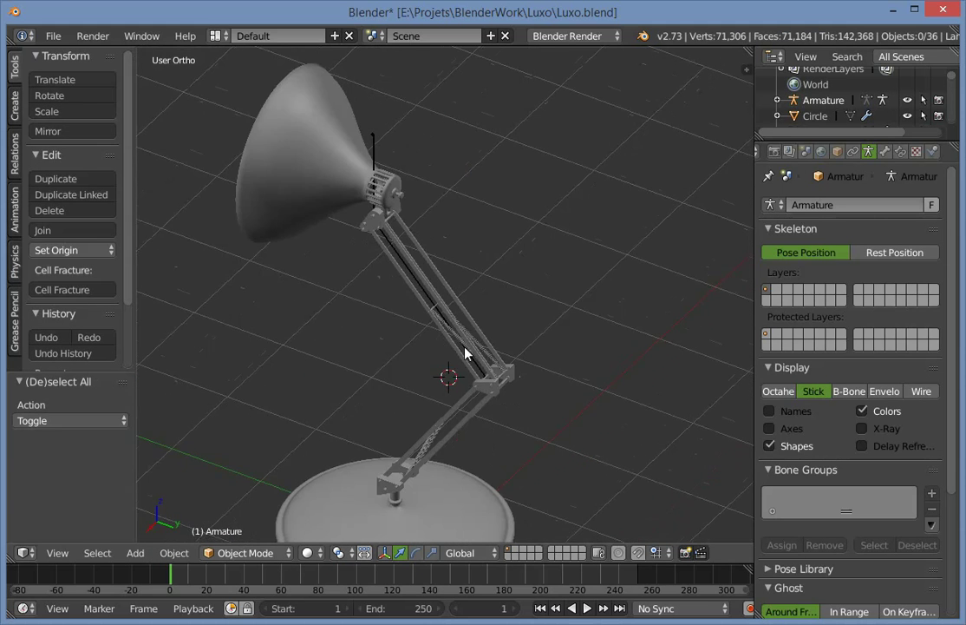
Put the armature in Pose Mode, and select the Plane.005 rod of the upper arm.
scroll(464, 351, "up", 3)
middle_click_drag(366, 383, 440, 350)
scroll(412, 302, "up", 4)
middle_click_drag(409, 300, 438, 350)
right_click(456, 345)
middle_click_drag(354, 390, 376, 288)
right_click(393, 278)
right_click(400, 276)
key("ctrl+Tab")
right_click(376, 288)
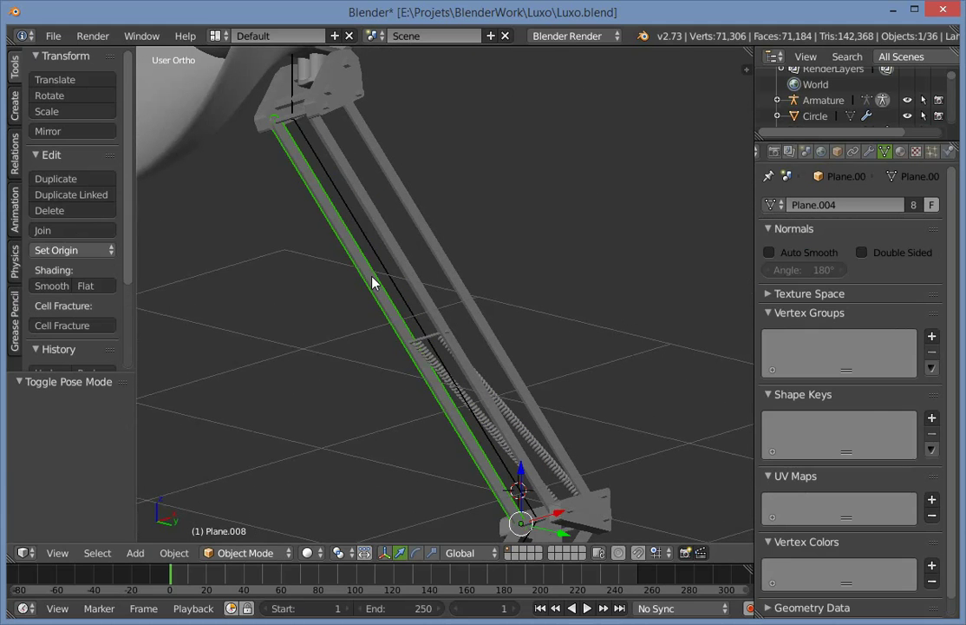
right_click(390, 274)
scroll(408, 275, "up", 1)
key("a")
right_click(397, 276)
right_click(421, 269)
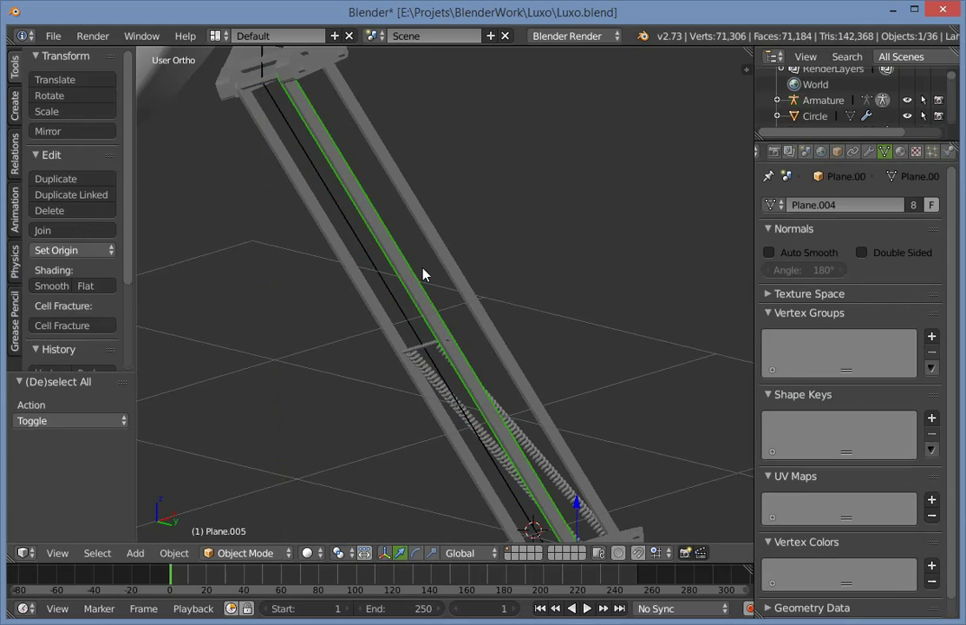
right_click(400, 309)
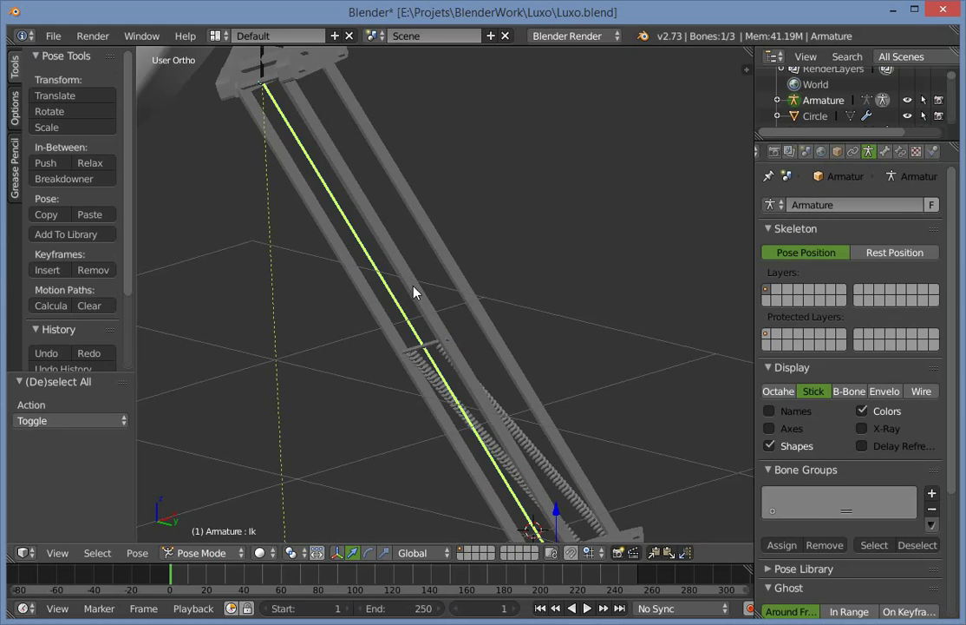
right_click(416, 283, "shift")
key("ctrl+Tab")
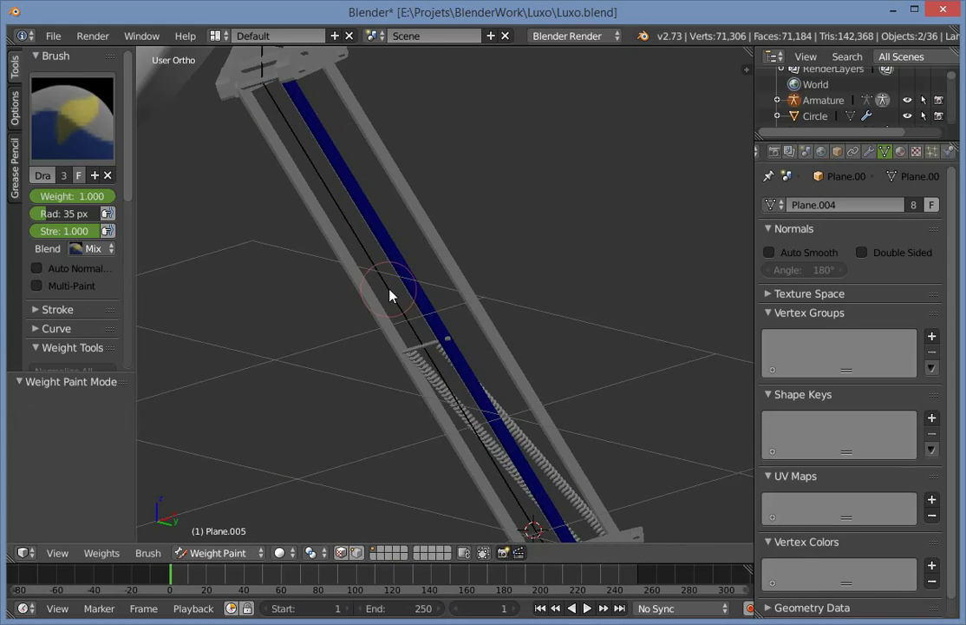
key("ctrl+Tab")
right_click(391, 289)
right_click(409, 287, "shift")
key("z")
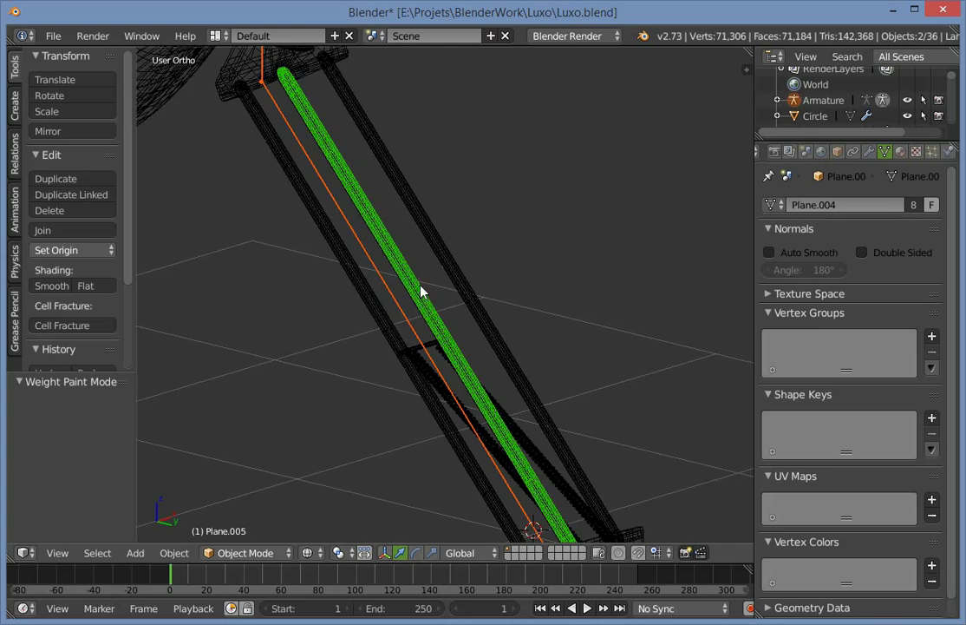
key("z")
mouse_move(442, 285)
middle_mouse_down()
mouse_move(347, 350)
mouse_move(389, 325)
middle_mouse_up()
key("z")
key("a")
key("z")
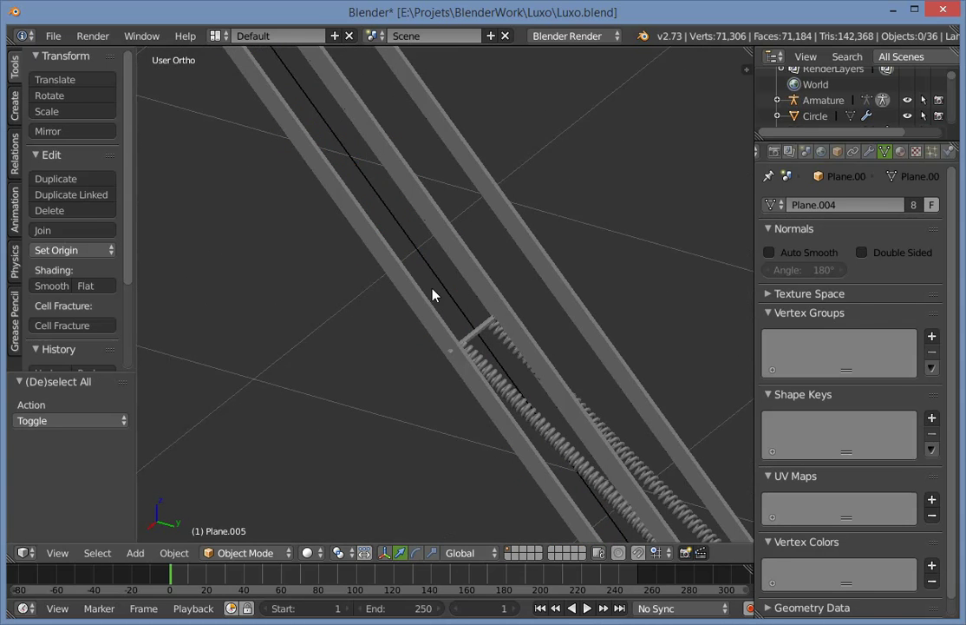
Try to add a Copy Rotation constraint targeting the armature to the Plane.005 upper arm rod.
right_click(420, 298)
right_click(421, 298, "shift")
key("ctrl+shift+c")
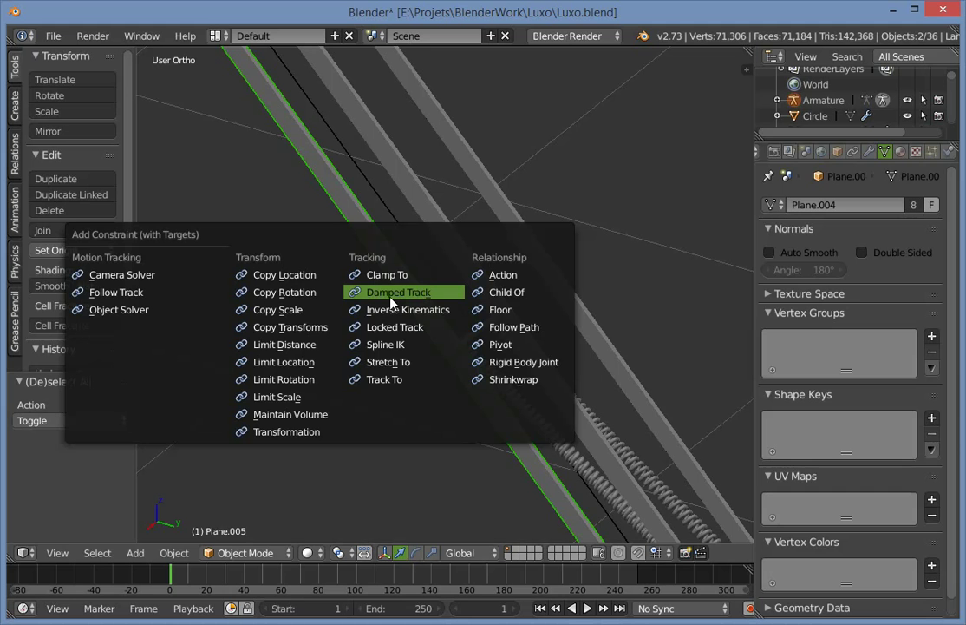
left_click(314, 301)
scroll(329, 298, "down", 5)
middle_click_drag(391, 360, 544, 298)
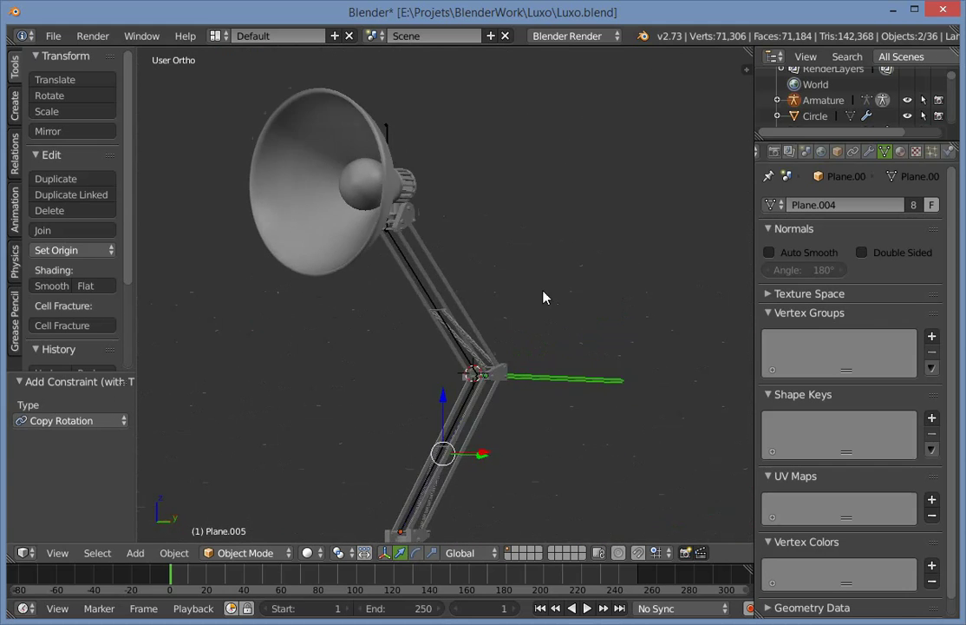
Inspect the constrained rod's orientation, and undo the Copy Rotation constraint on it.
key("a")
scroll(544, 298, "up", 3)
right_click(701, 458)
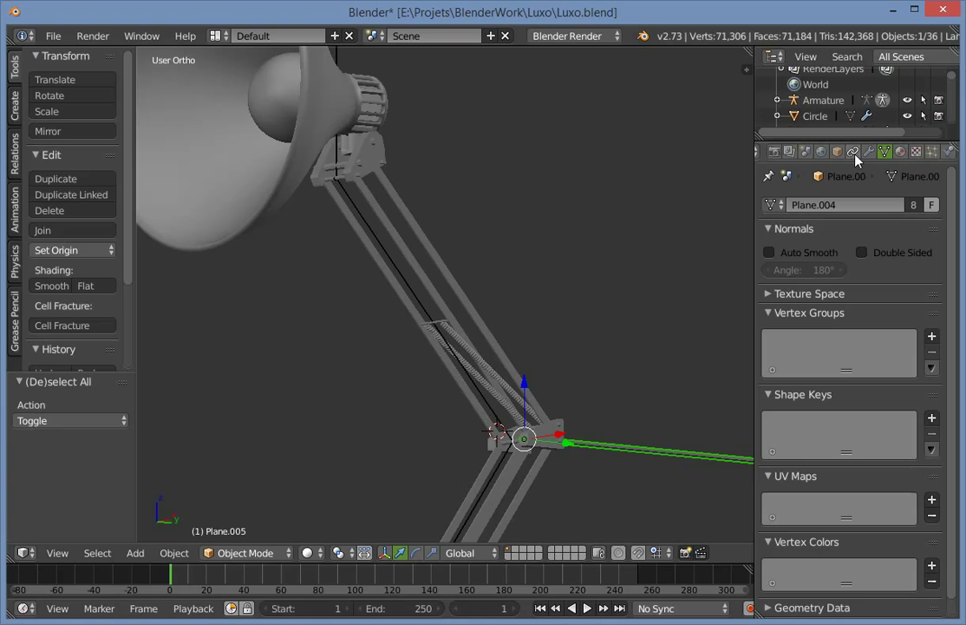
scroll(856, 155, "down", 2)
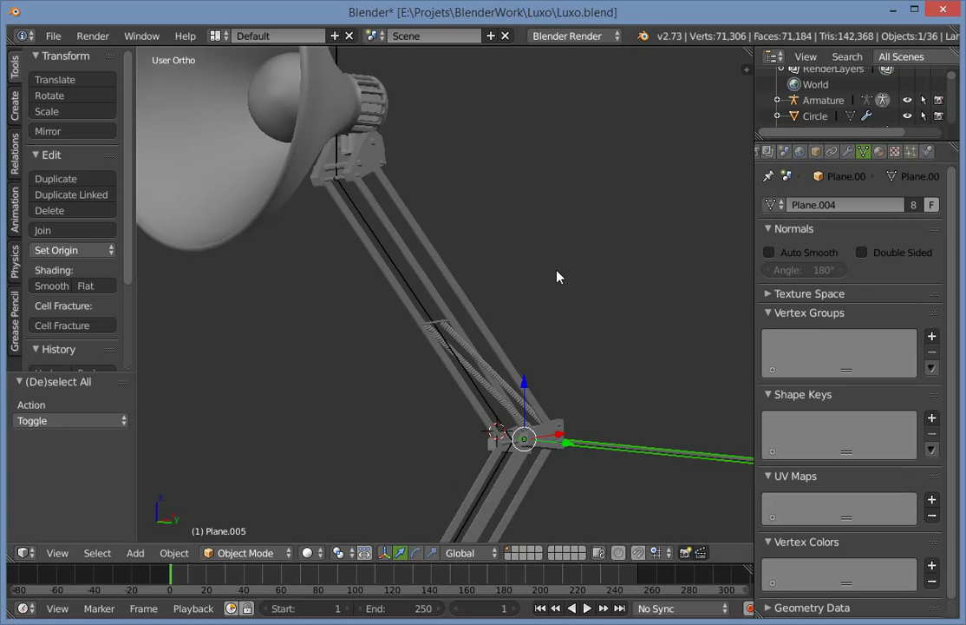
key("ctrl+z")
key("ctrl+z")
key("ctrl+z")
Reselect the Plane.005 upper arm rod in wireframe shading and show its object constraints.
key("a")
scroll(491, 372, "up", 4)
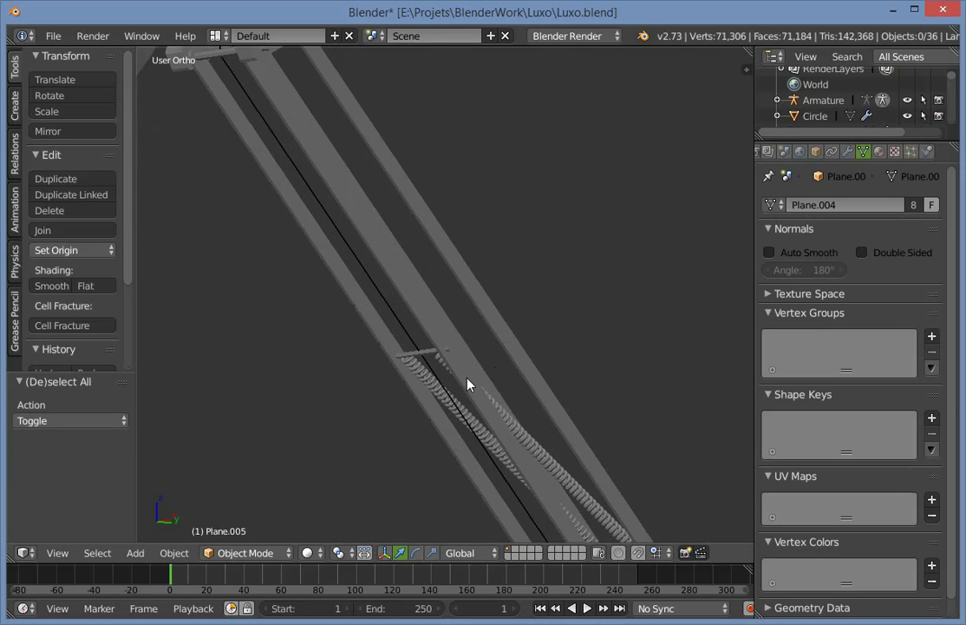
right_click(469, 385)
scroll(848, 151, "down", 2)
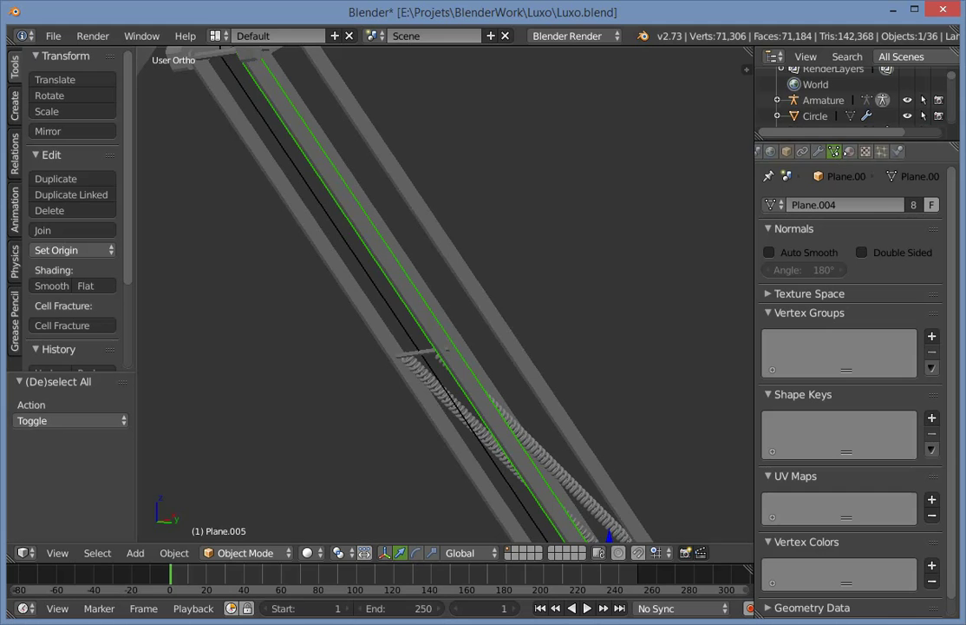
scroll(847, 151, "up", 2)
scroll(505, 360, "down", 8)
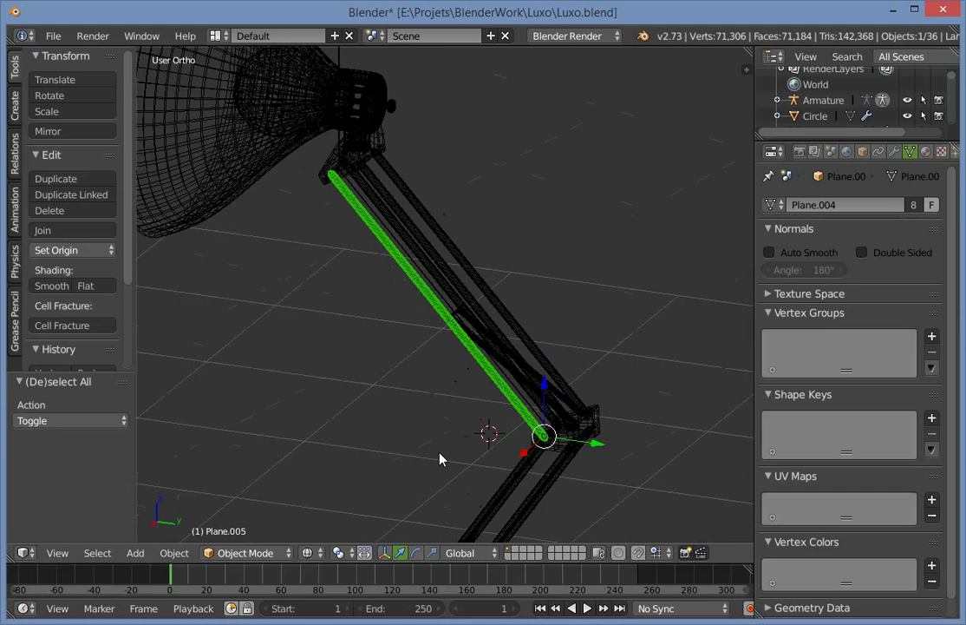
scroll(440, 459, "up", 2)
left_click(878, 151)
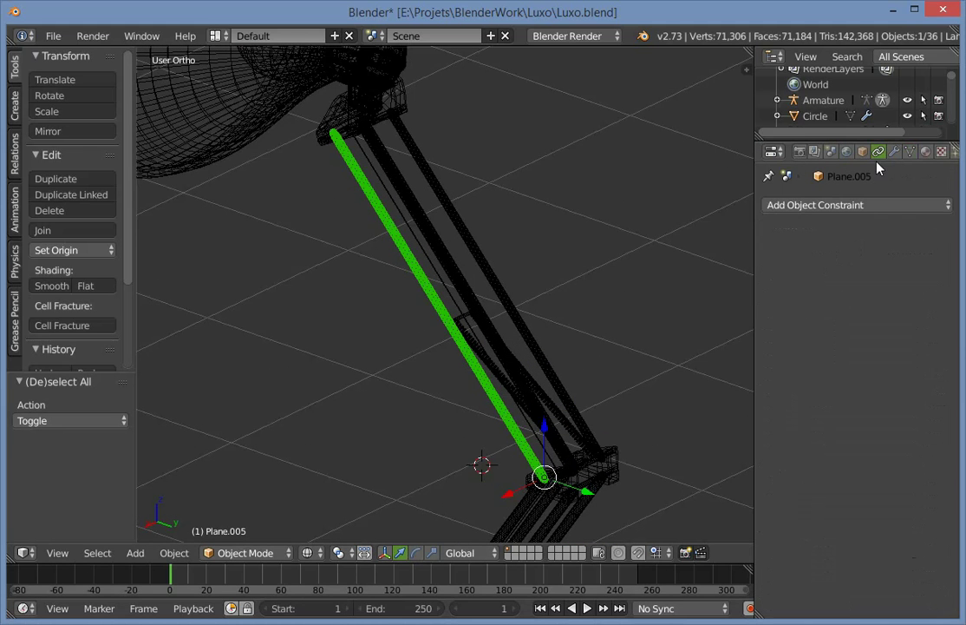
Select the Ik bone, add the Plane.005 rod as the active object, and give the rod a Copy Rotation constraint targeting the armature.
key("a")
right_click(450, 293)
right_click(435, 298, "shift")
key("ctrl+shift+c")
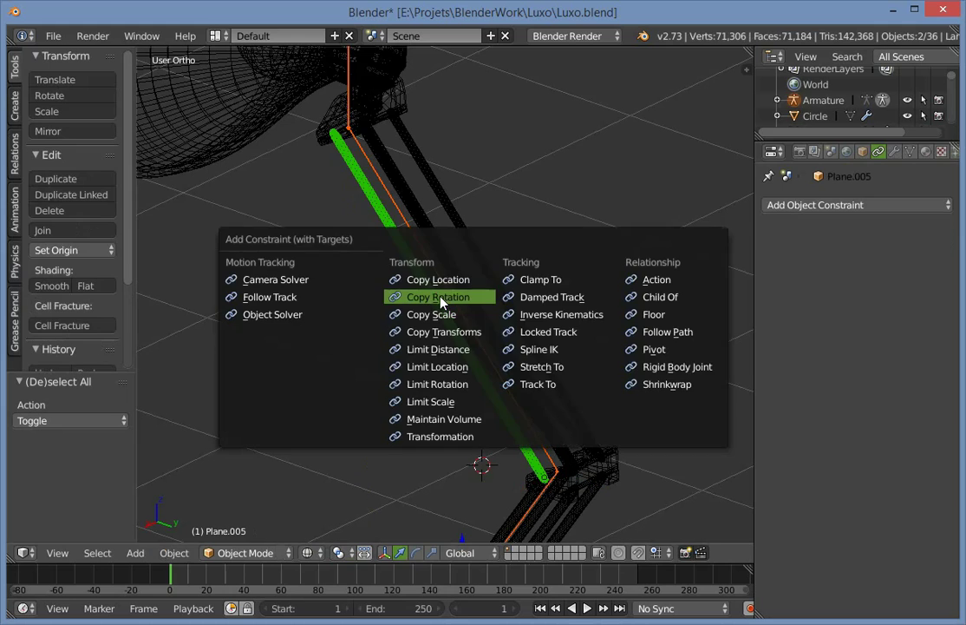
right_click(453, 212)
right_click(413, 228)
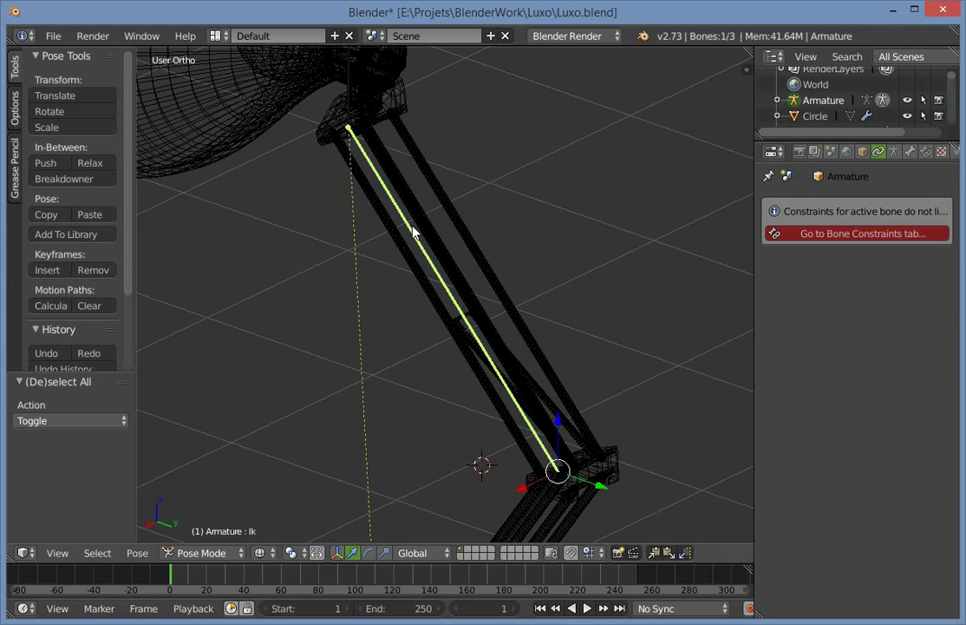
right_click(400, 253, "shift")
key("ctrl+shift+c")
left_click(398, 249)
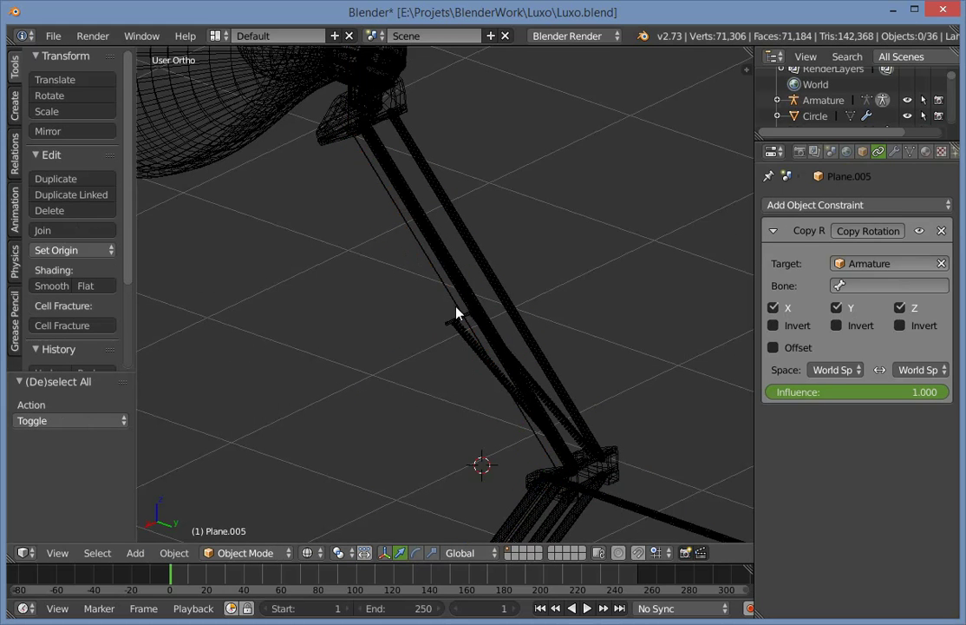
Reselect the Plane.005 rod in solid shading and set its Copy Rotation constraint's target bone to Ik.
right_click(683, 527)
scroll(662, 356, "down", 1)
middle_click_drag(662, 355, 611, 267, "shift")
scroll(689, 339, "up", 1)
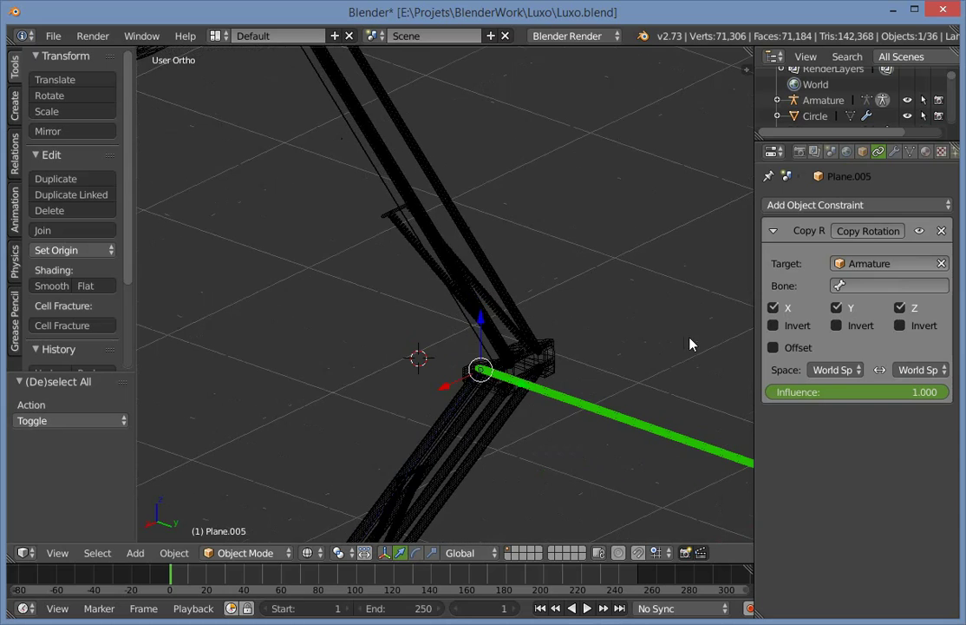
key("z")
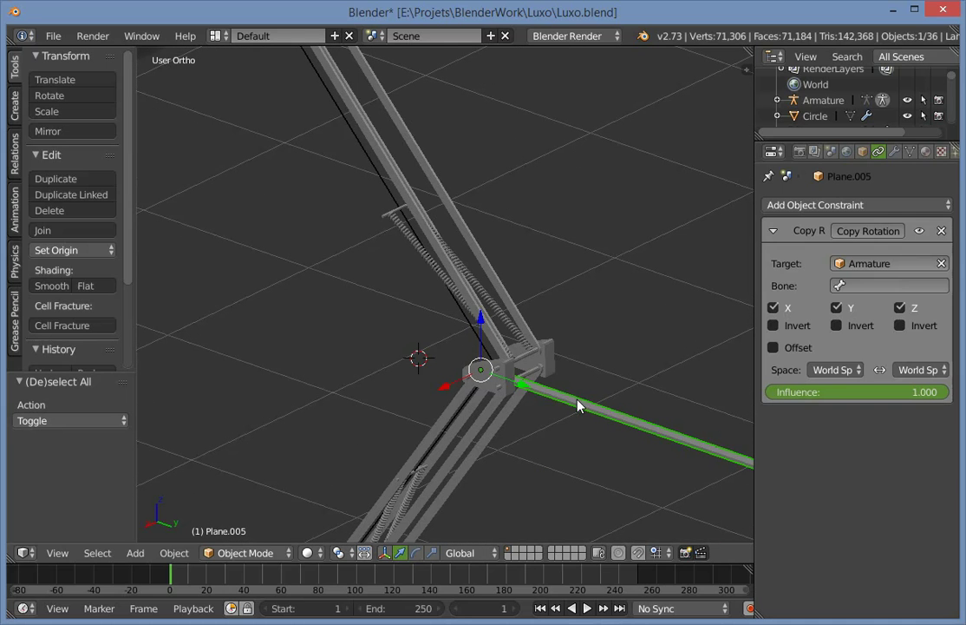
left_click(879, 286)
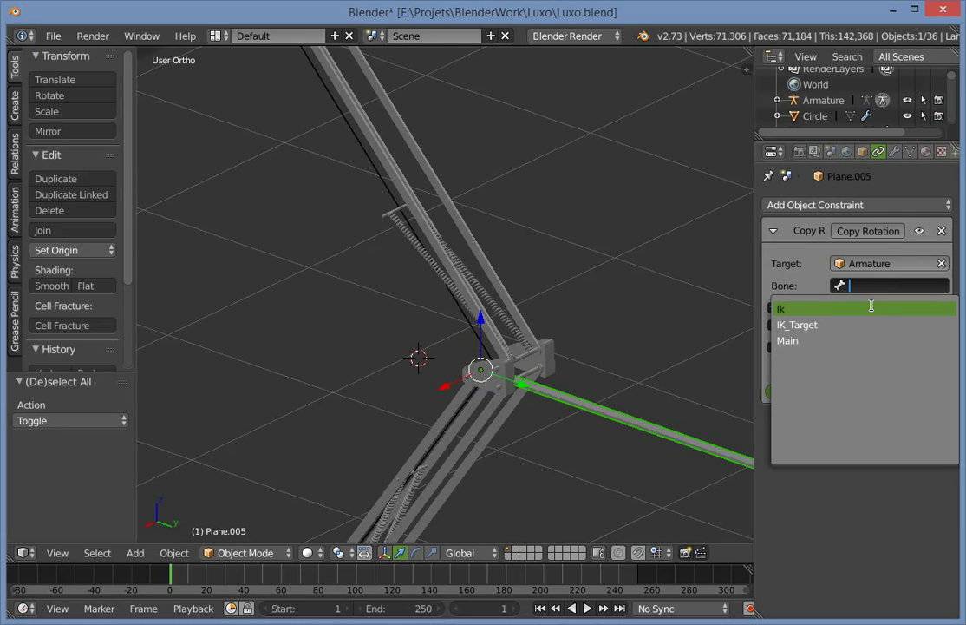
left_click(872, 308)
key("a")
middle_click_drag(364, 326, 472, 317)
right_click(472, 317)
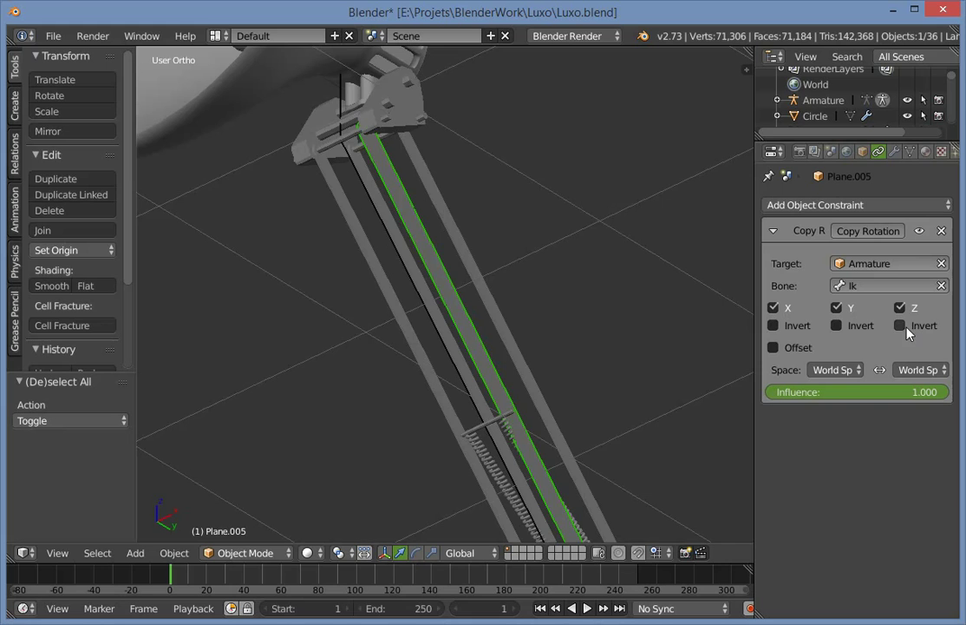
Try inverting X, excluding the X and Y axes, and using Local Space in the rod's Copy Rotation constraint, undoing the space change.
scroll(562, 349, "down", 3)
middle_click_drag(561, 349, 598, 354)
scroll(598, 354, "up", 2)
left_click(794, 331)
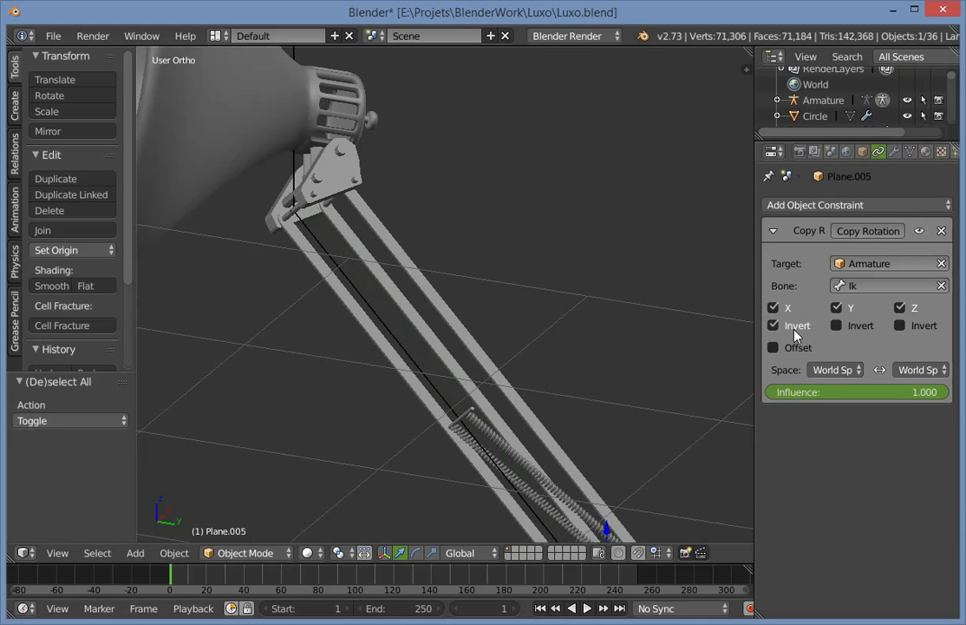
left_click(794, 328)
left_click(774, 307)
left_click(774, 307)
left_click(837, 307)
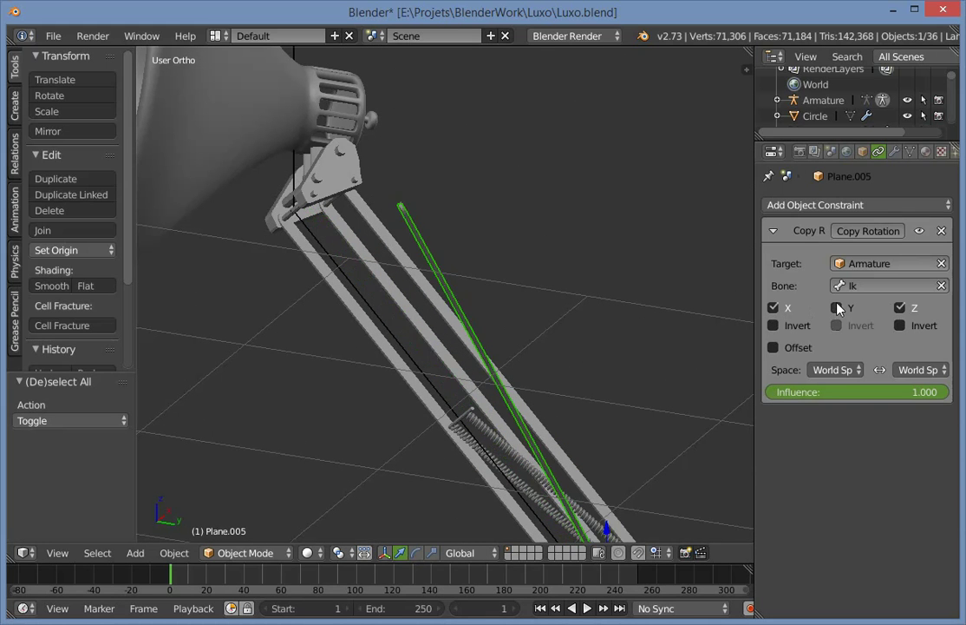
left_click(837, 307)
left_click(919, 370)
left_click(917, 377)
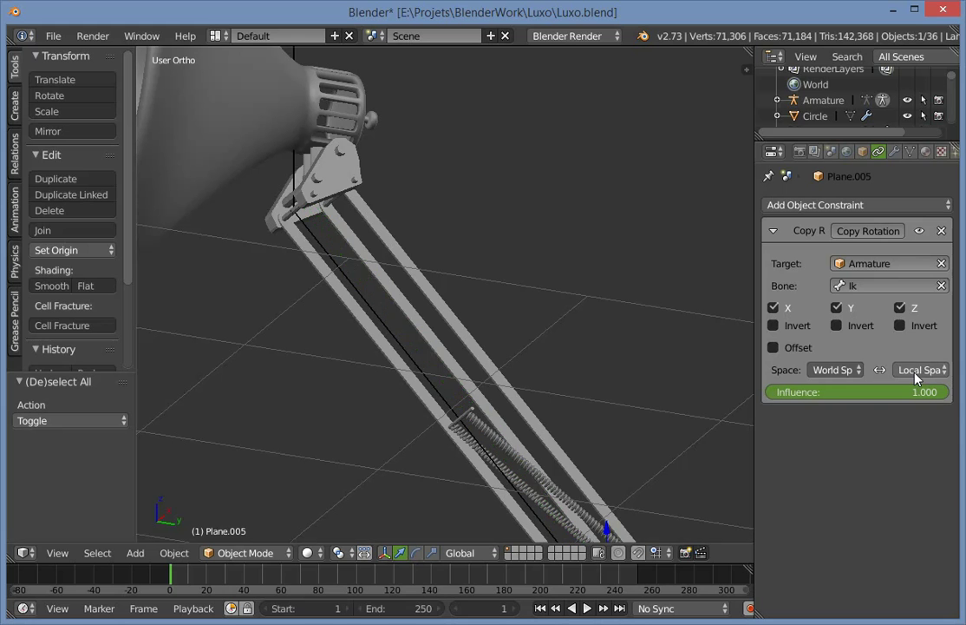
key("ctrl+z")
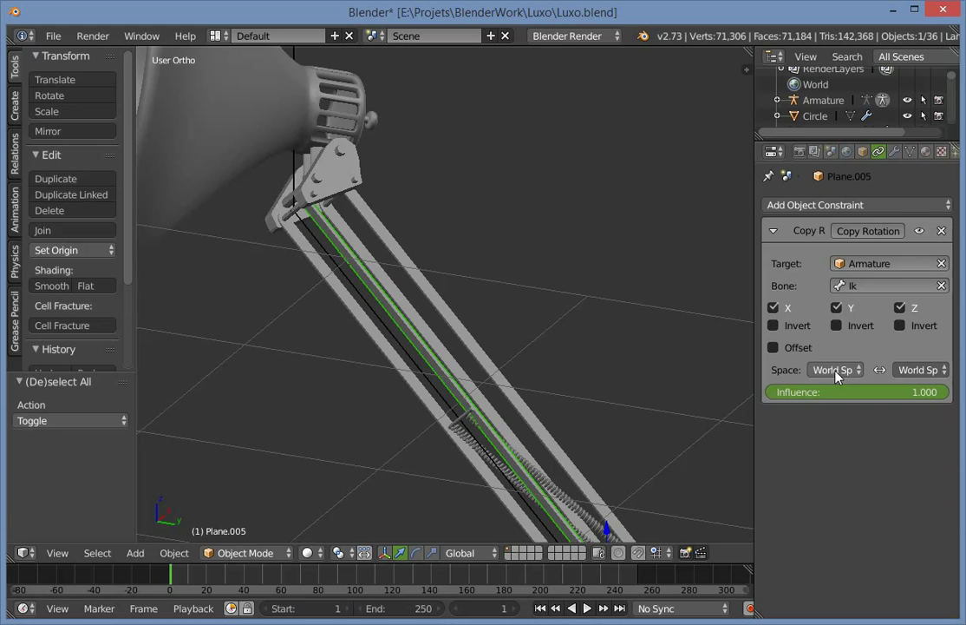
Move the IK_Target bone down in the side wireframe view to test the rod's constrained rotation.
mouse_move(554, 363)
middle_mouse_down()
mouse_move(487, 416)
mouse_move(370, 447)
mouse_move(475, 302)
middle_mouse_up()
key("z")
key("KP_3")
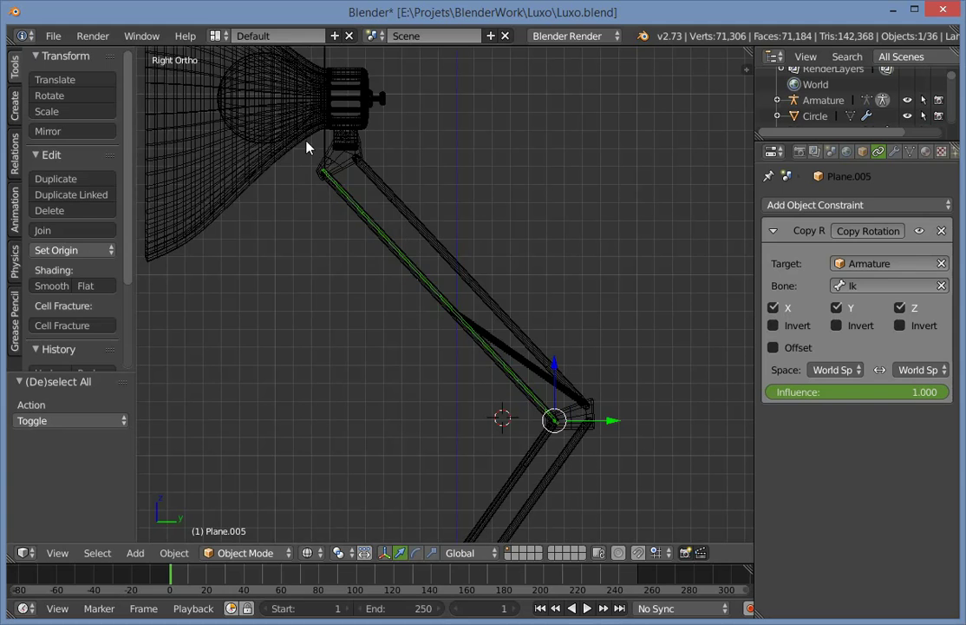
right_click(326, 143)
key("g")
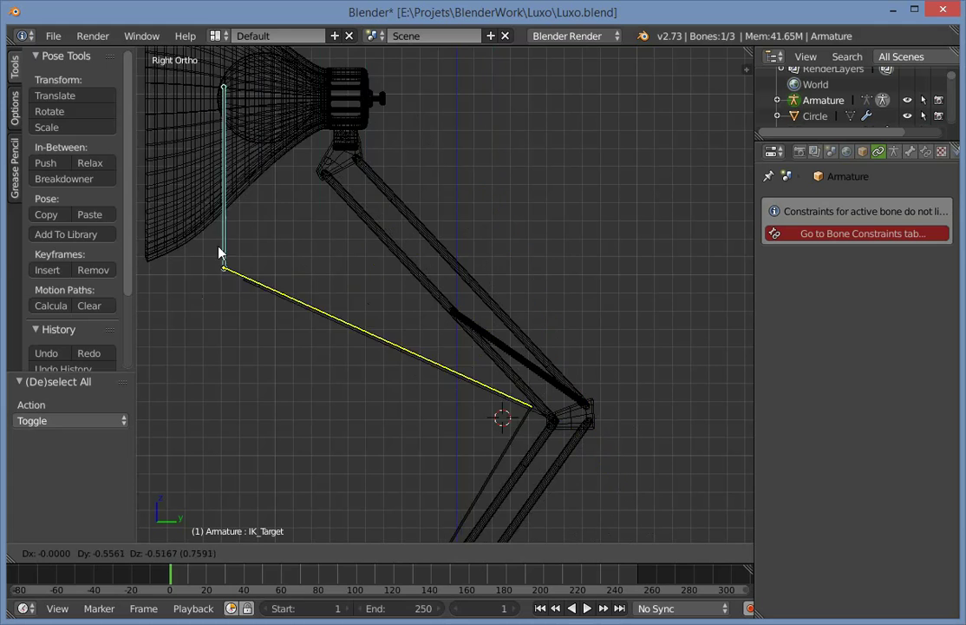
left_click(207, 379)
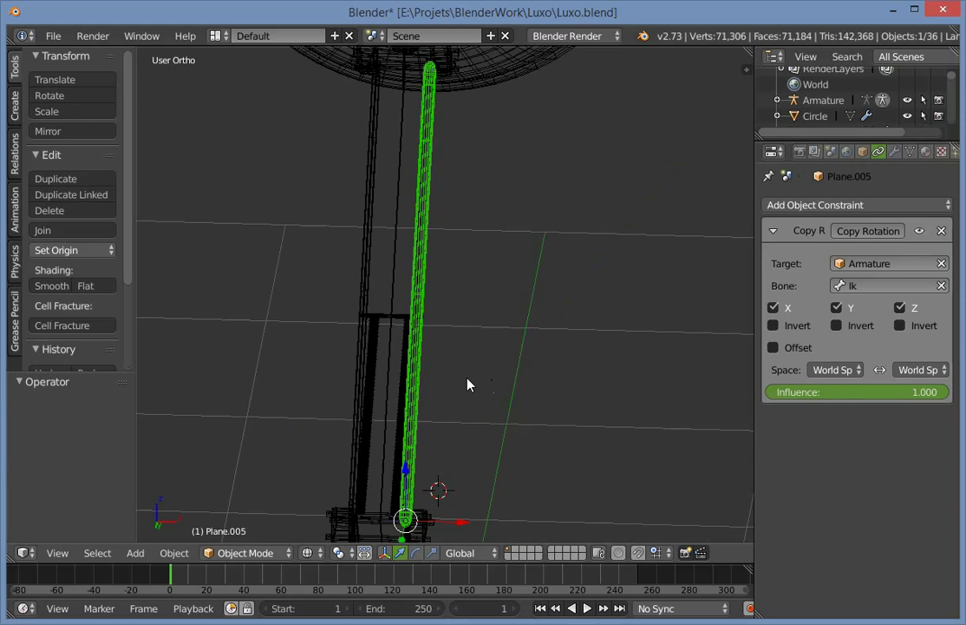
Remove the Copy Rotation constraint from the Plane.005 rod and parent the rod to the Ik bone with the Bone option.
left_click(942, 230)
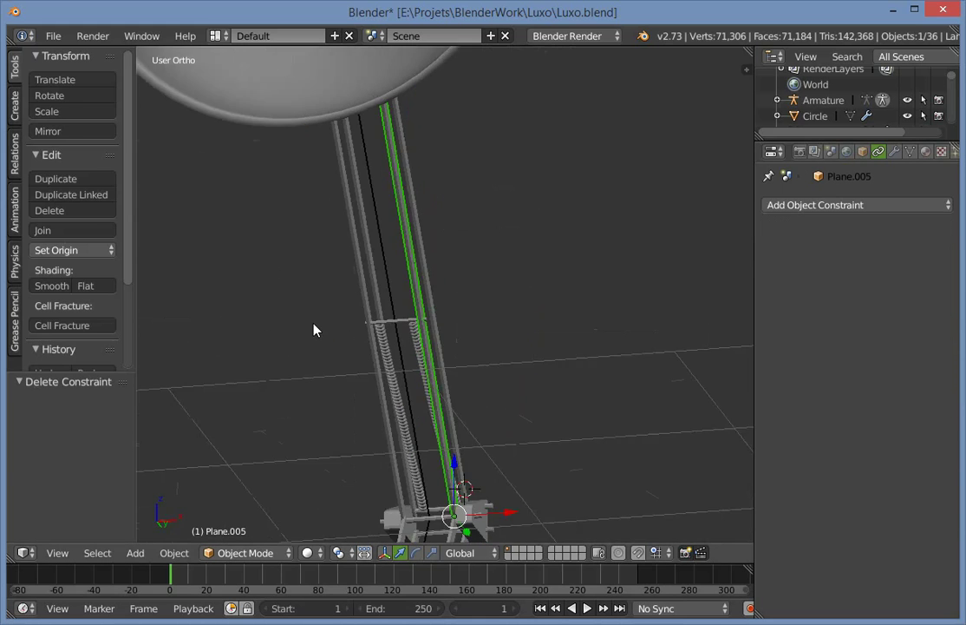
key("a")
right_click(390, 285)
key("ctrl+Tab")
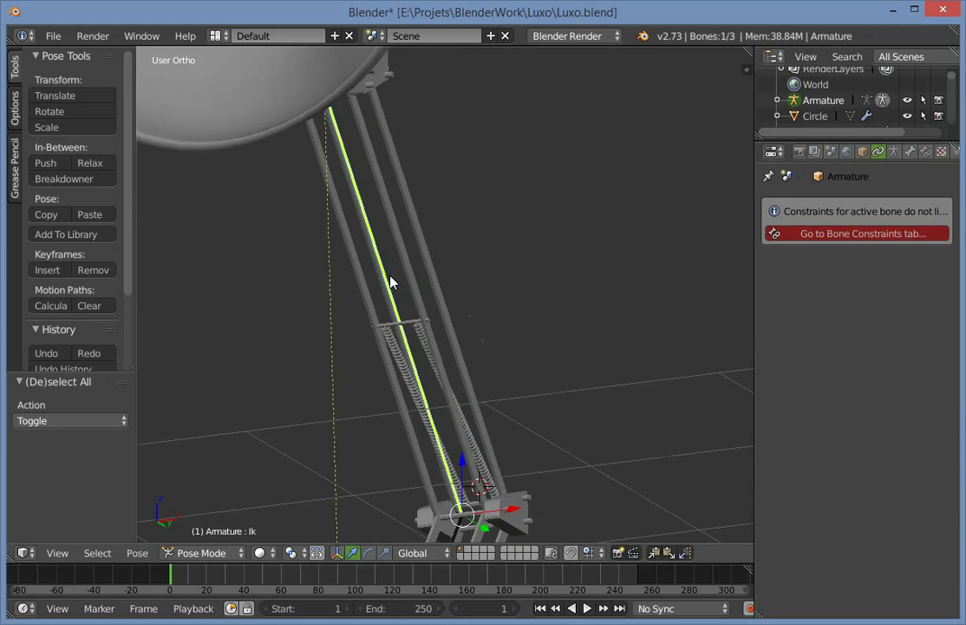
middle_click_drag(389, 275, 409, 267)
right_click(410, 267)
right_click(384, 274, "shift")
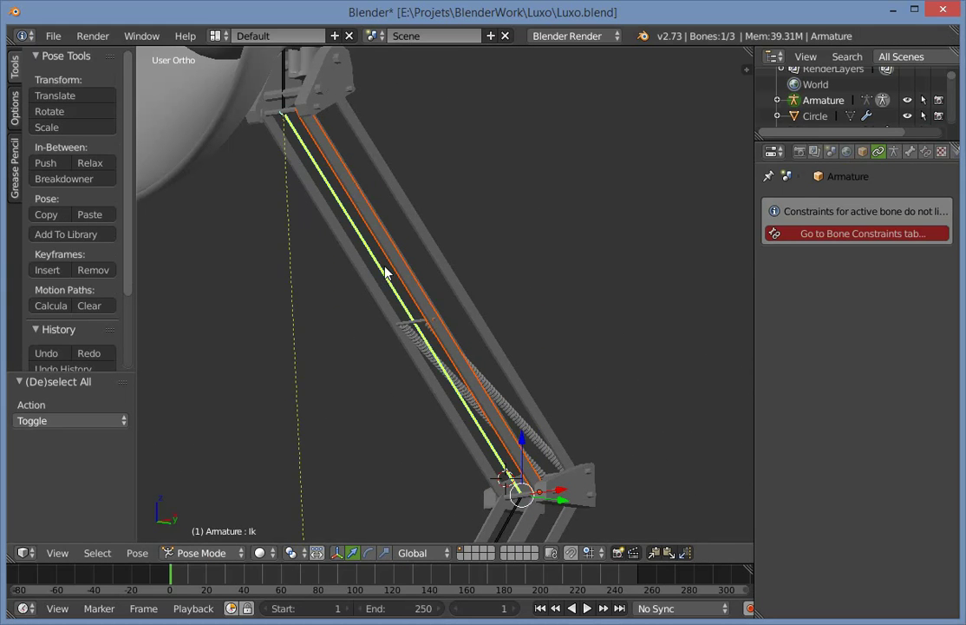
key("ctrl+p")
key("Down")
key("Down")
key("Down")
key("Down")
key("Down")
key("Return")
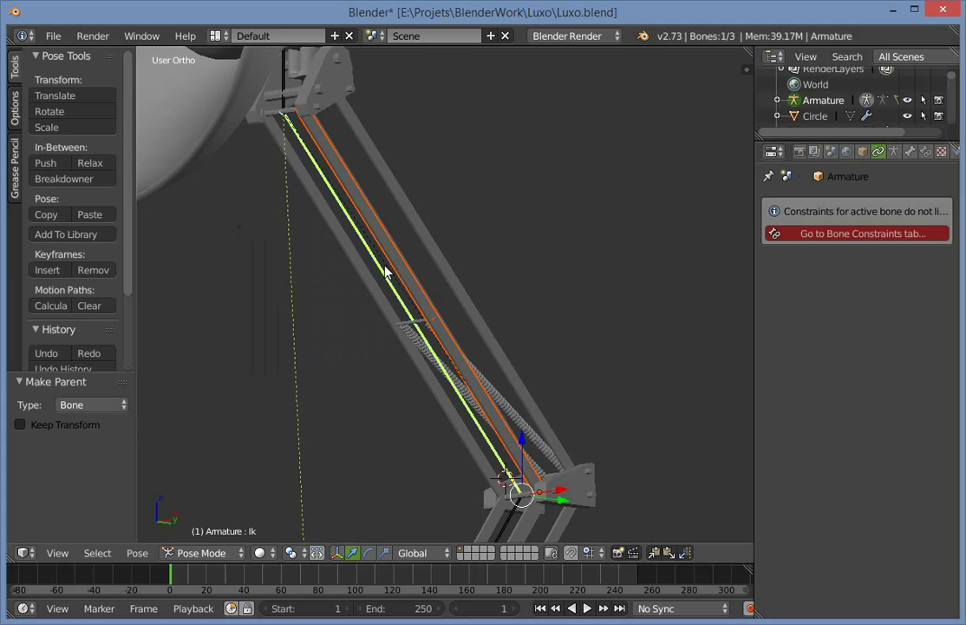
Reapply the Plane.005 rod's Bone parenting and parent the matching rod on the other side of the Ik bone the same way.
key("a")
scroll(317, 200, "down", 2)
scroll(393, 225, "up", 4)
middle_click_drag(322, 238, 371, 234)
right_click(394, 227)
right_click(347, 258)
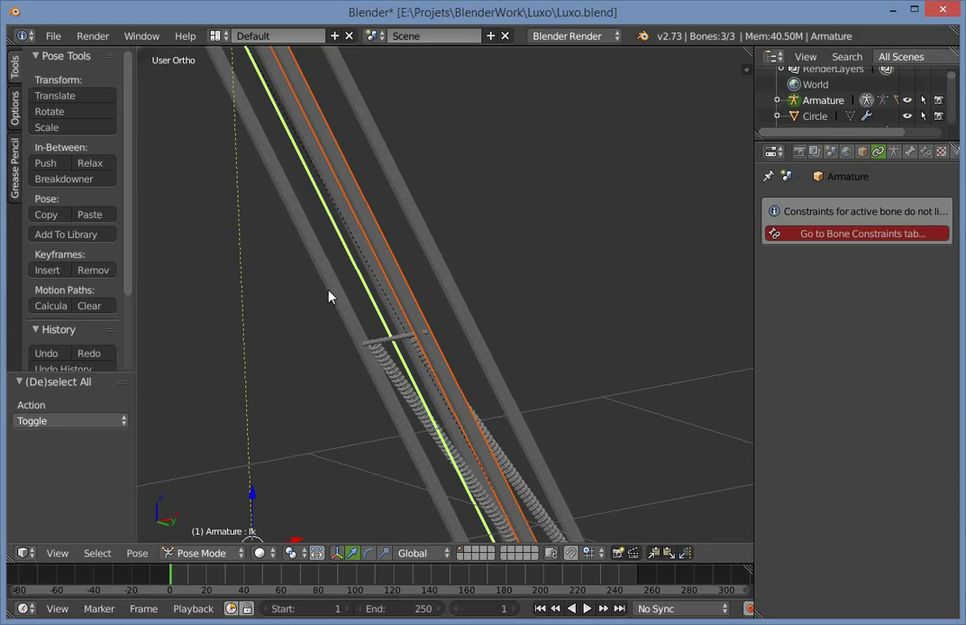
key("ctrl+p")
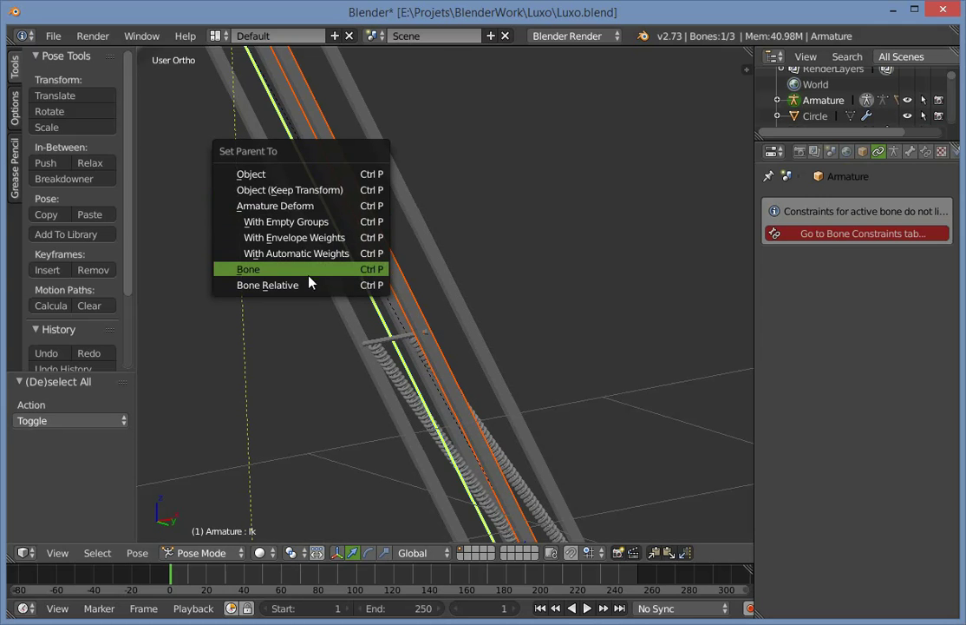
left_click(308, 271)
right_click(354, 274)
right_click(359, 276, "shift")
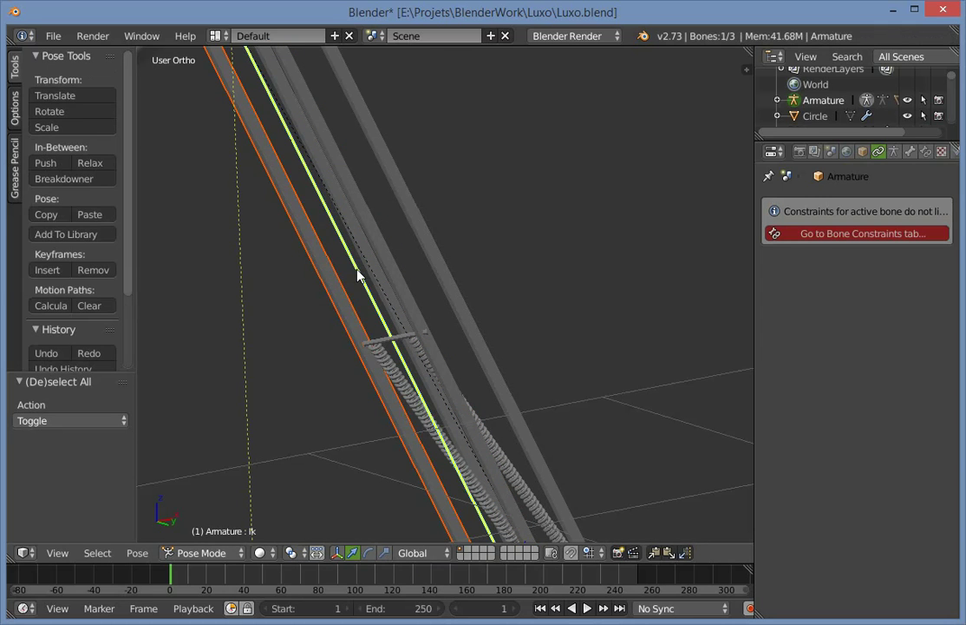
key("ctrl+p")
left_click(352, 271)
Try moving the IK_Target bone down and away from the lampshade in side view to test the parented rods.
key("a")
key("KP_3")
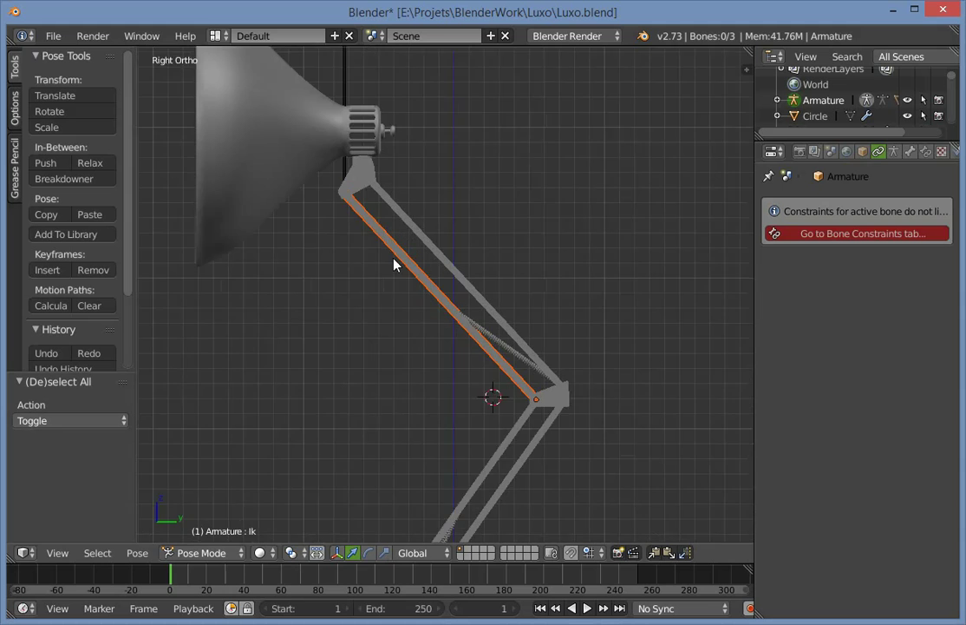
key("a")
key("a")
right_click(323, 153)
key("g")
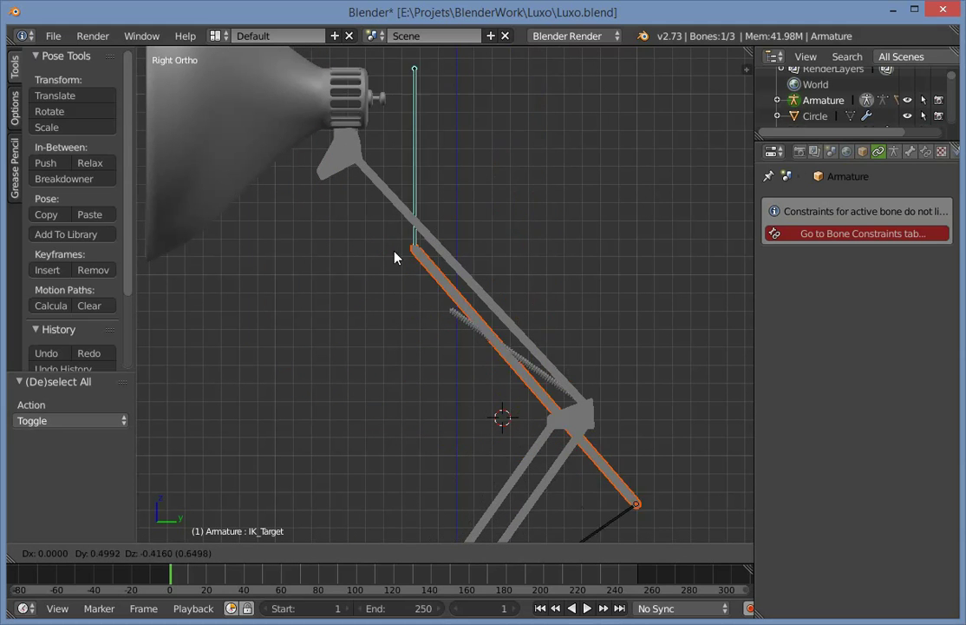
left_click(399, 286)
scroll(414, 405, "down", 4)
key("a")
scroll(500, 363, "up", 3)
key("z")
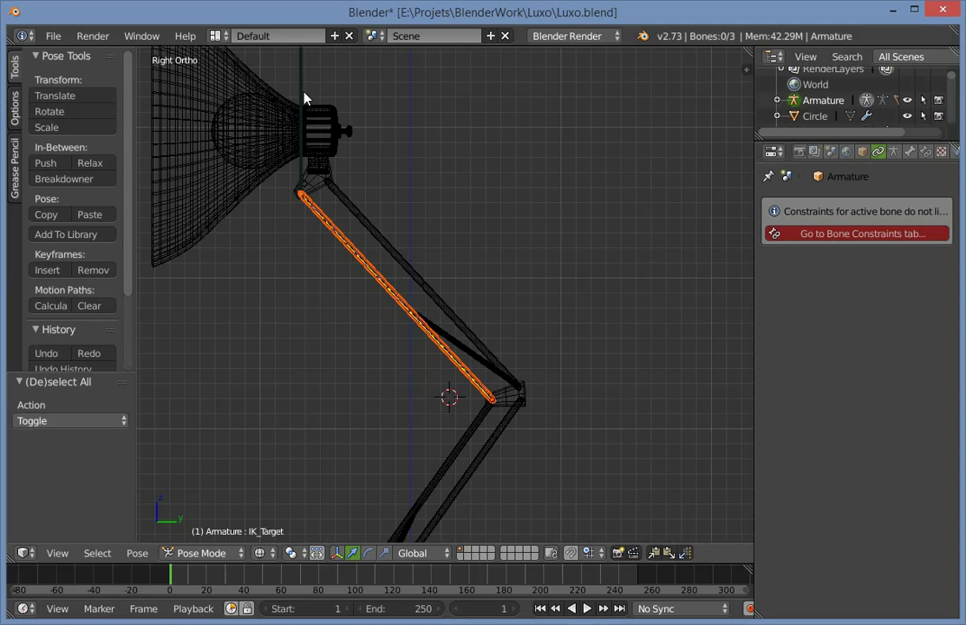
Reselect the IK_Target bone, try lowering it toward the lampshade in side view, and undo the move.
key("ctrl+Tab")
right_click(298, 161)
right_click(301, 179)
key("g")
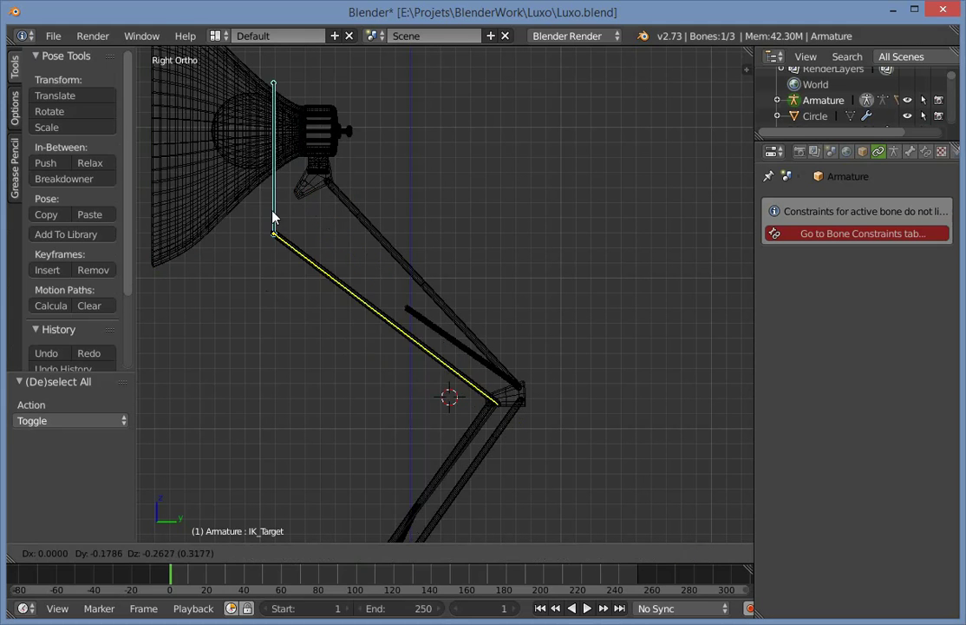
left_click(255, 283)
key("z")
key("ctrl+z")
Try moving the IK_Target bone sideways in an angled front view, and undo the move.
middle_click_drag(368, 423, 505, 384)
key("g")
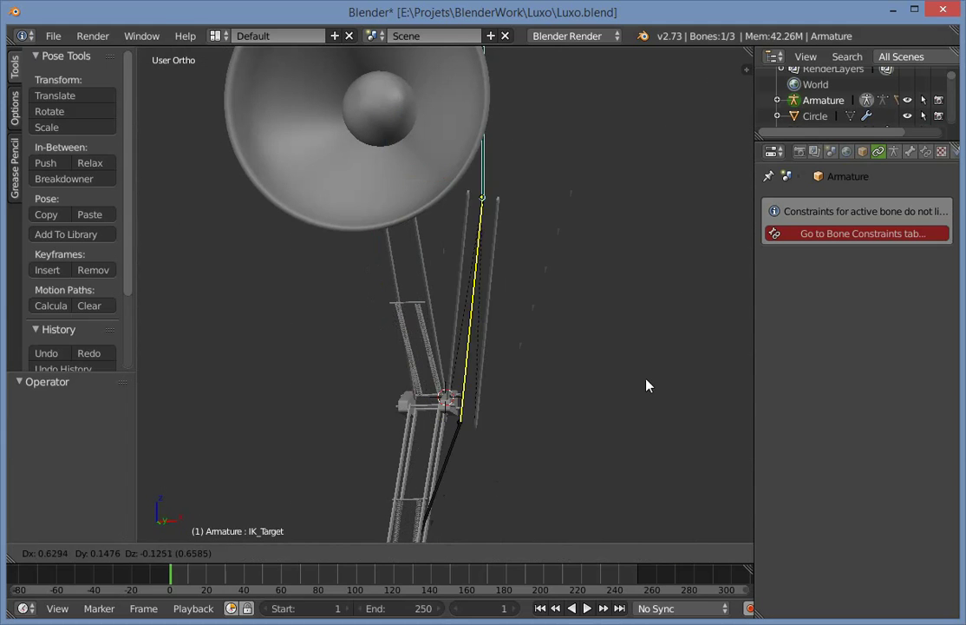
left_click(539, 446)
key("ctrl+z")
Return to Object Mode and examine the two parented upper arm rods and the lamp head joint from several angles.
scroll(402, 263, "up", 2)
key("a")
middle_click_drag(402, 262, 300, 222)
key("ctrl+Tab")
right_click(300, 280)
right_click(327, 265)
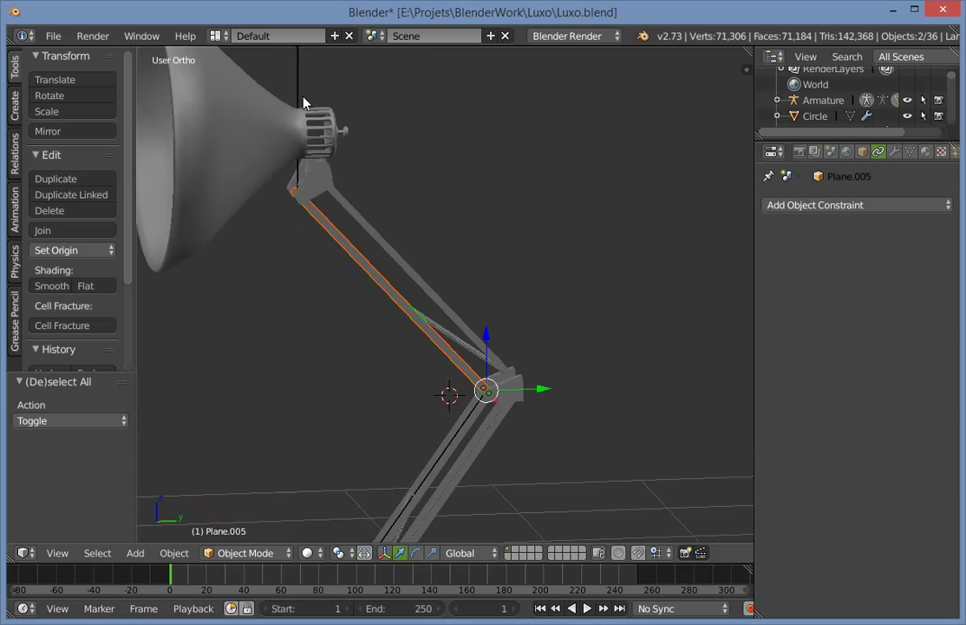
middle_click_drag(307, 98, 387, 338)
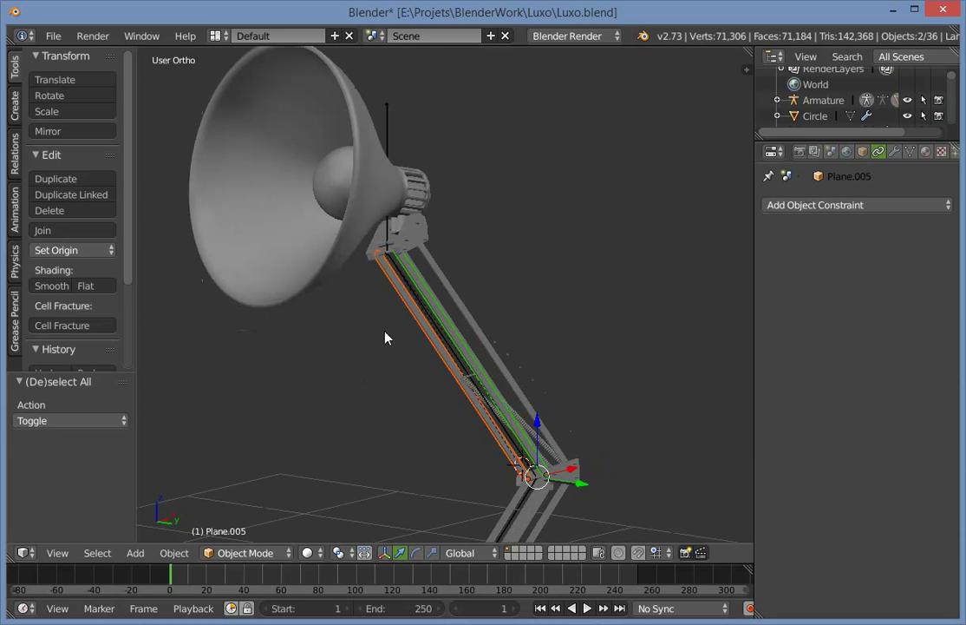
middle_click_drag(389, 190, 376, 254)
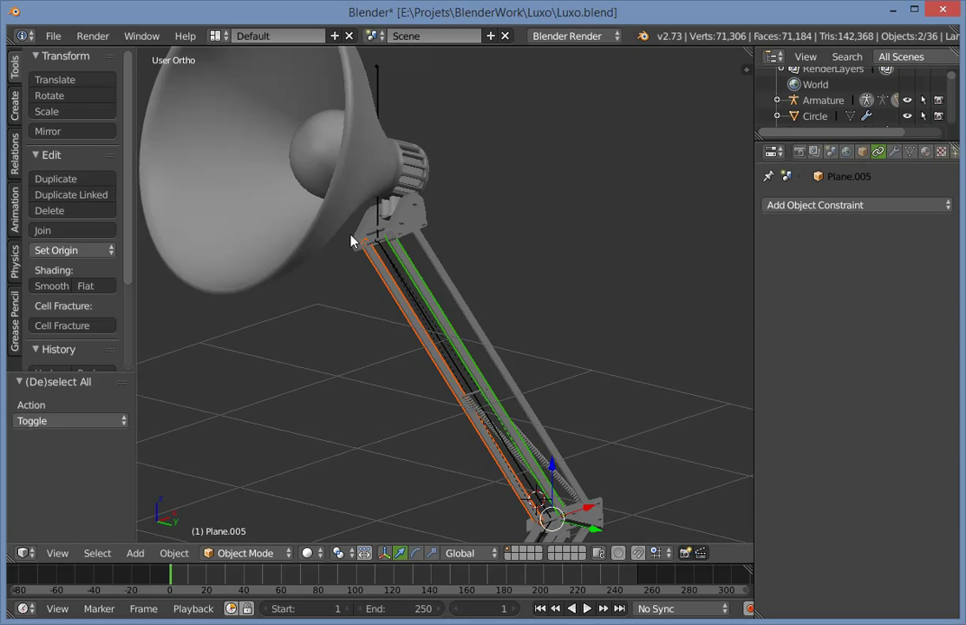
Try moving the IK_Target bone about 0.185 units down from the lamp head's bracket.
scroll(338, 221, "up", 1)
key("a")
right_click_drag(370, 211, 371, 254)
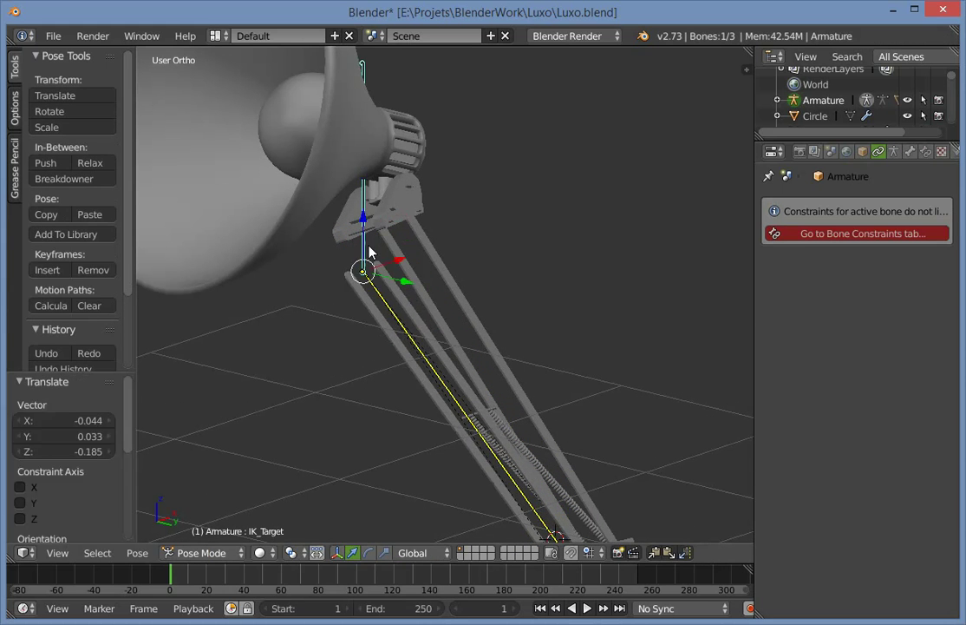
Place the 3D cursor in the lamp head's bracket between the two rod joints, in the side wireframe view.
key("KP_3")
key("z")
scroll(440, 390, "down", 1)
mouse_move(446, 437)
middle_mouse_down("shift")
mouse_move(464, 412)
mouse_move(552, 418)
middle_mouse_up("shift")
scroll(624, 321, "up", 4)
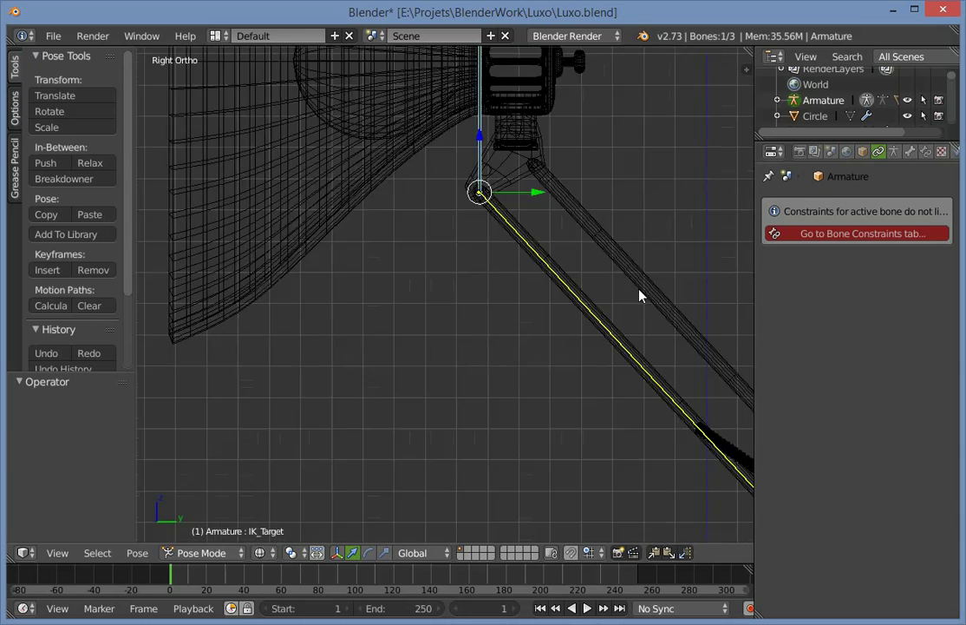
key("a")
middle_click_drag(521, 177, 404, 316, "shift")
key("z")
middle_click_drag(301, 338, 442, 236)
key("z")
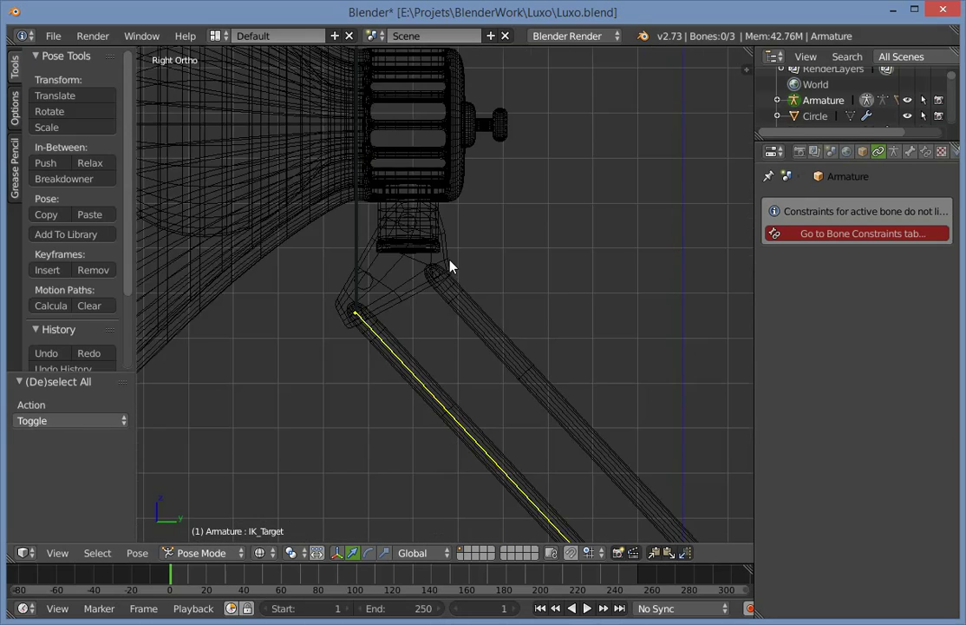
scroll(417, 295, "down", 2)
scroll(394, 323, "up", 3)
left_click(383, 255)
Switch to Object Mode, add a Sphere empty at the 3D cursor, scale it by about 0.897, and show it from the front.
key("shift+a")
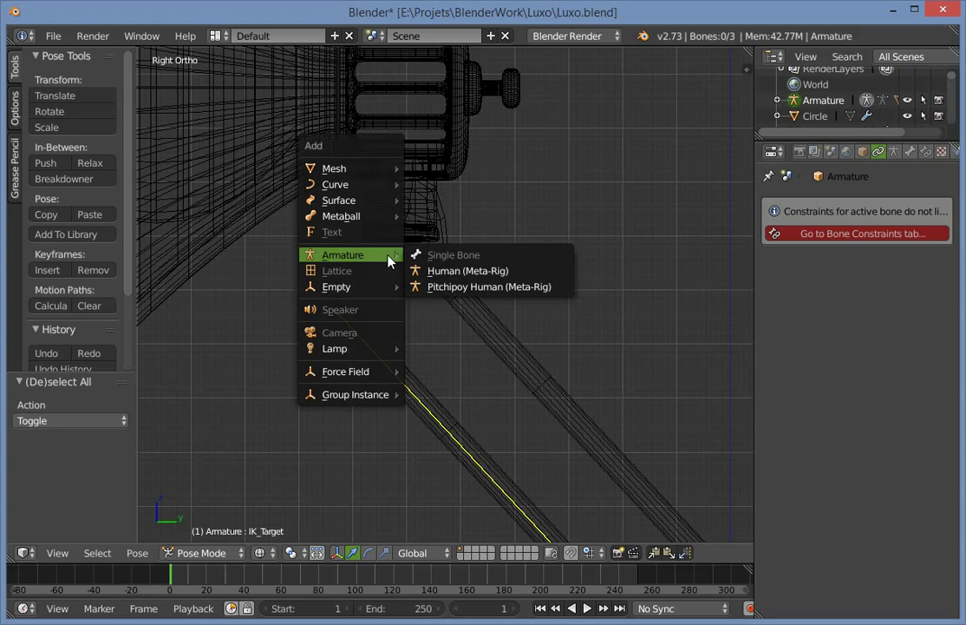
mouse_move(370, 295)
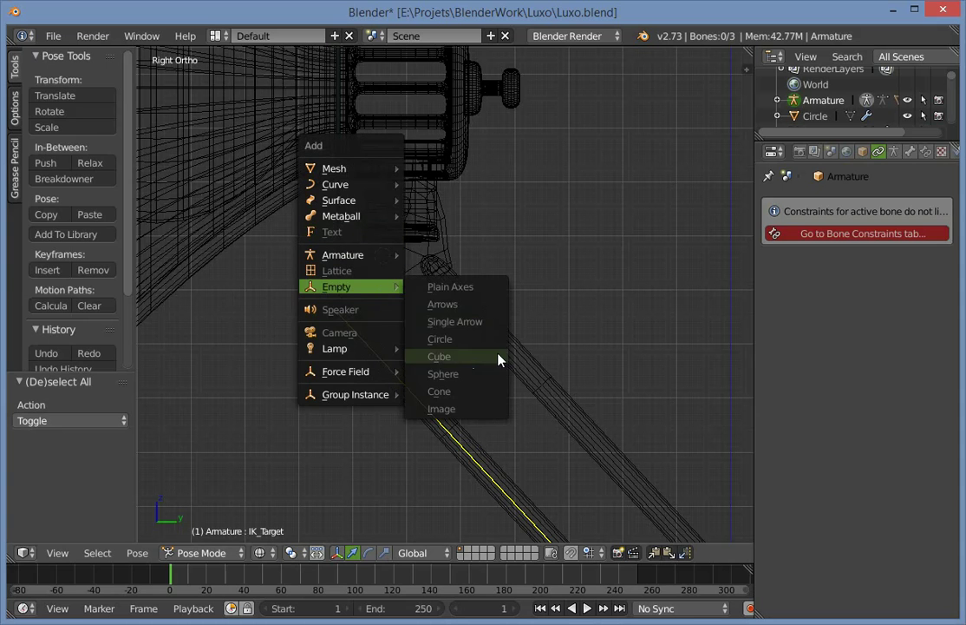
key("ctrl+Tab")
key("a")
key("shift+a")
mouse_move(444, 277)
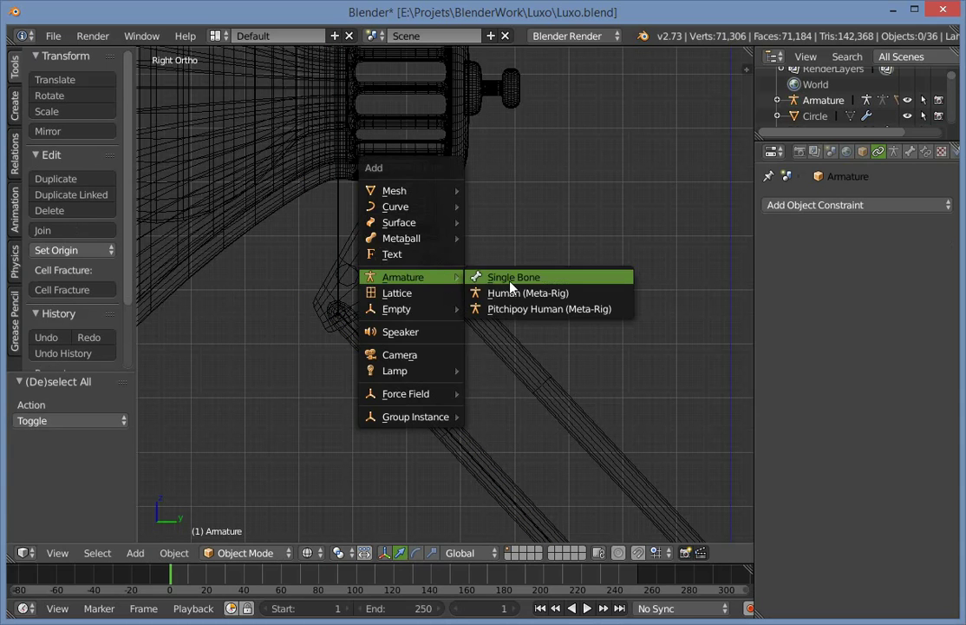
mouse_move(414, 310)
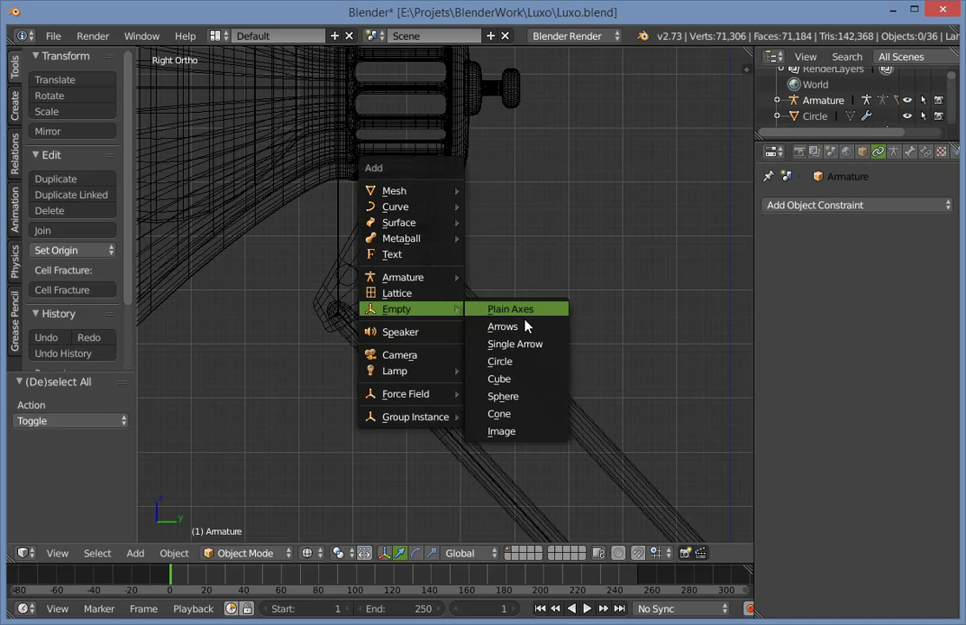
left_click(543, 396)
key("s")
left_click(570, 322)
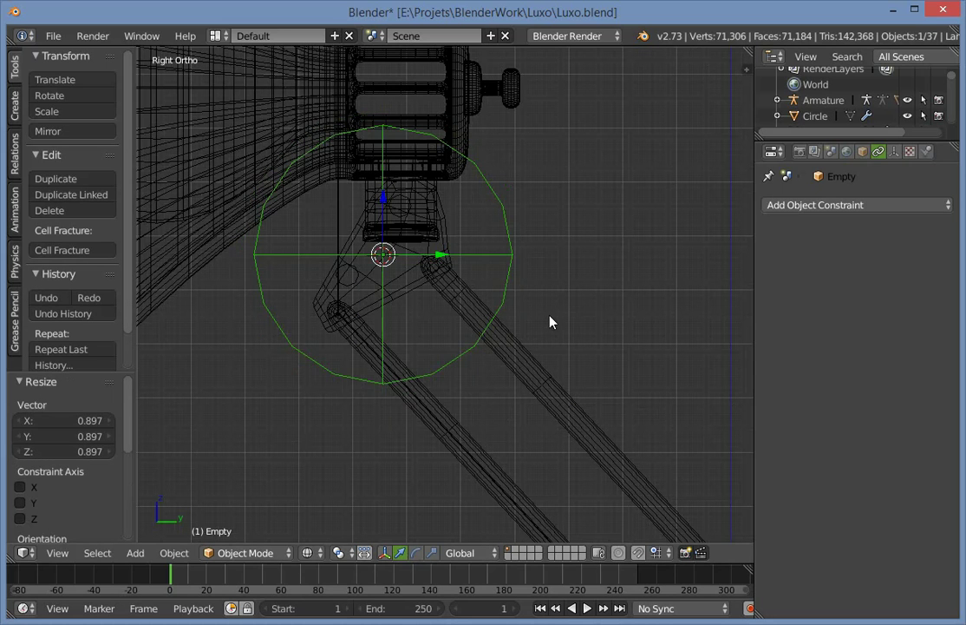
key("KP_1")
key("Home")
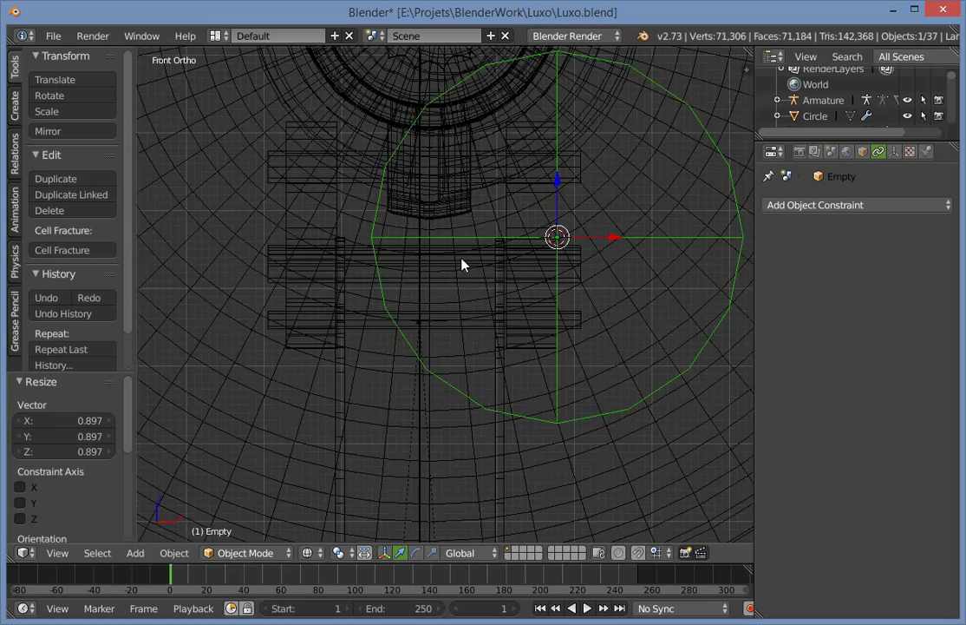
Move the Sphere empty along the X axis to the centre line between the arm rods in the front view.
middle_click_drag(447, 373, 452, 353, "shift")
scroll(461, 337, "up", 3)
middle_click_drag(513, 160, 505, 359, "shift")
scroll(573, 306, "up", 6)
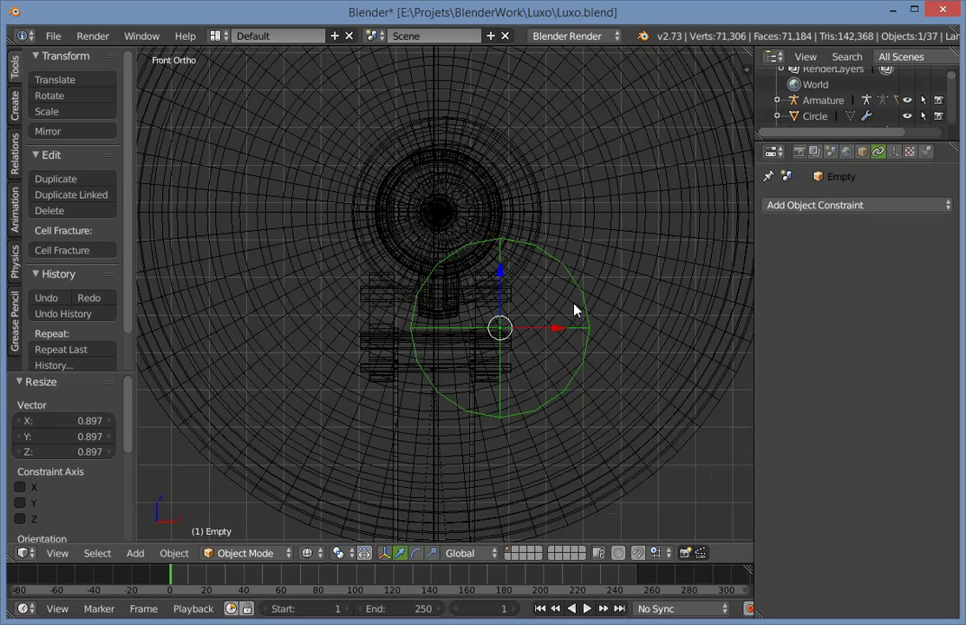
mouse_move(568, 326)
left_mouse_down()
mouse_move(502, 338)
mouse_move(502, 350)
left_mouse_up()
In the side wireframe view, box-select the lamp head and joint parts, then remove the shade, bulb and rear knob from the selection.
key("KP_3")
key("z")
key("z")
key("a")
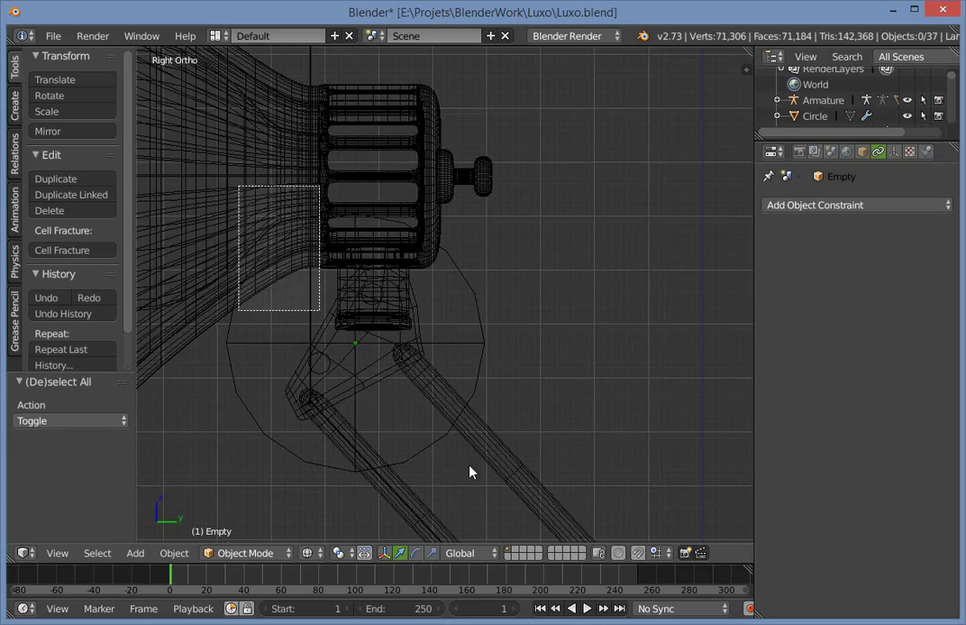
key("a")
scroll(476, 373, "down", 3)
middle_click_drag(564, 352, 467, 493)
scroll(467, 492, "up", 3)
key("b")
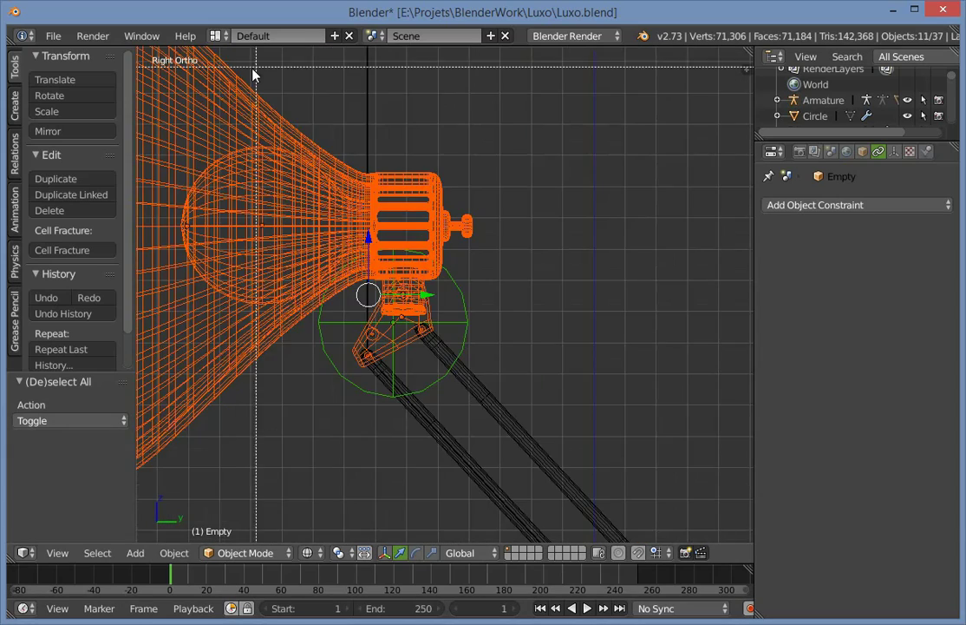
middle_click_drag(252, 68, 386, 183)
scroll(434, 216, "up", 4)
key("b")
middle_click_drag(438, 52, 512, 193)
scroll(324, 296, "down", 1)
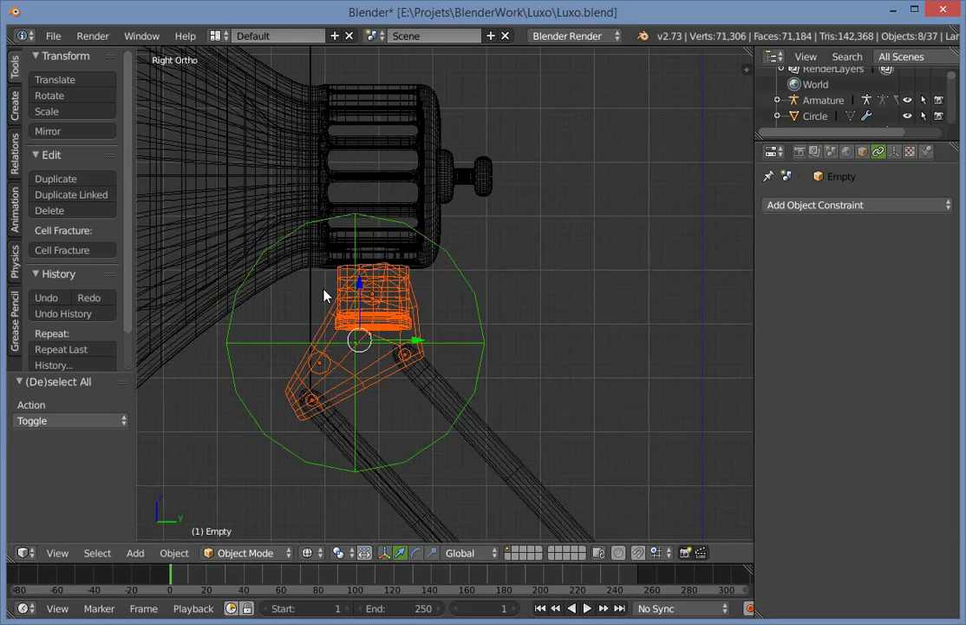
Remove the collar under the lamp head from the selection and add the bracket plates, keeping the bolts and the empty selected.
middle_click_drag(345, 284, 351, 287)
scroll(351, 295, "up", 2)
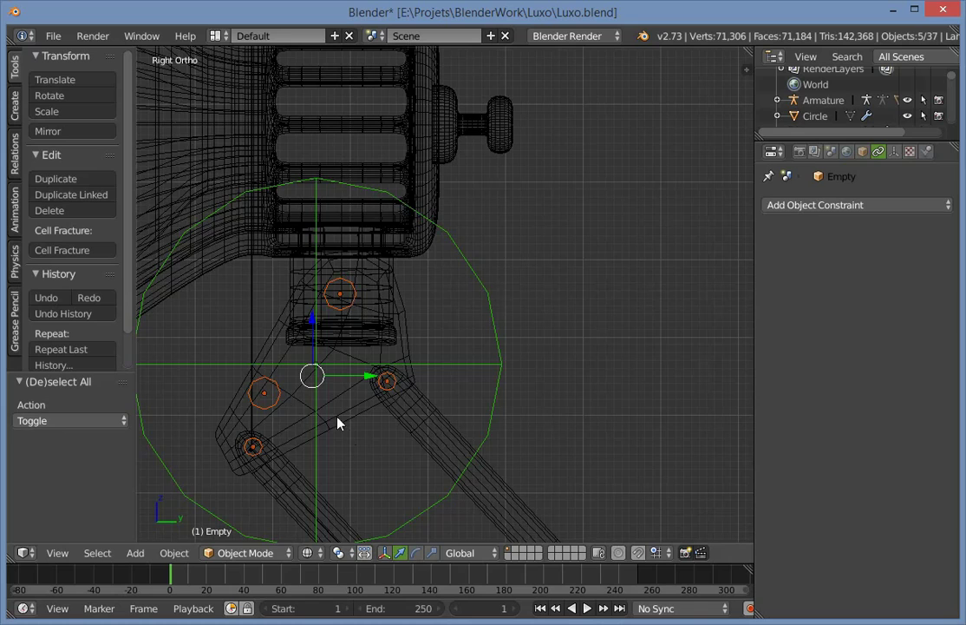
key("b")
left_click_drag(367, 449, 325, 393)
scroll(717, 466, "down", 2)
key("z")
middle_click_drag(573, 434, 439, 368)
scroll(394, 386, "up", 1)
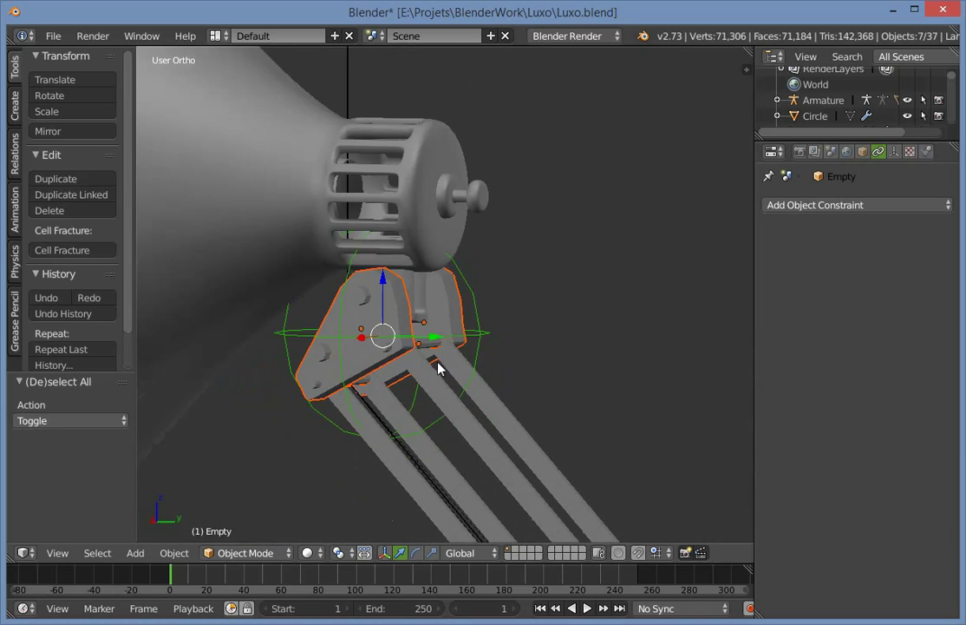
scroll(407, 345, "up", 1)
scroll(403, 360, "down", 2)
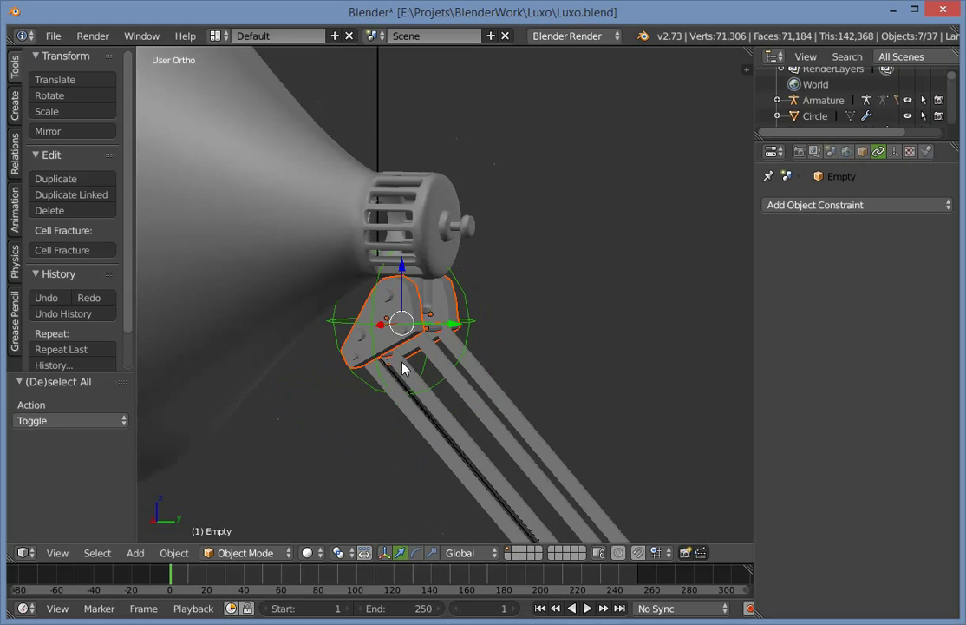
scroll(401, 364, "up", 1)
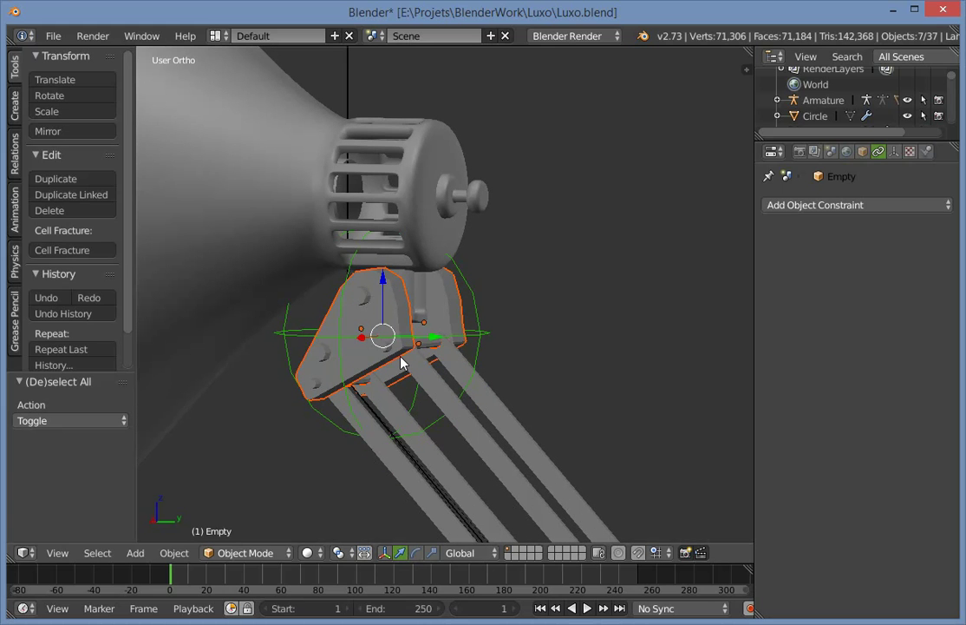
key("z")
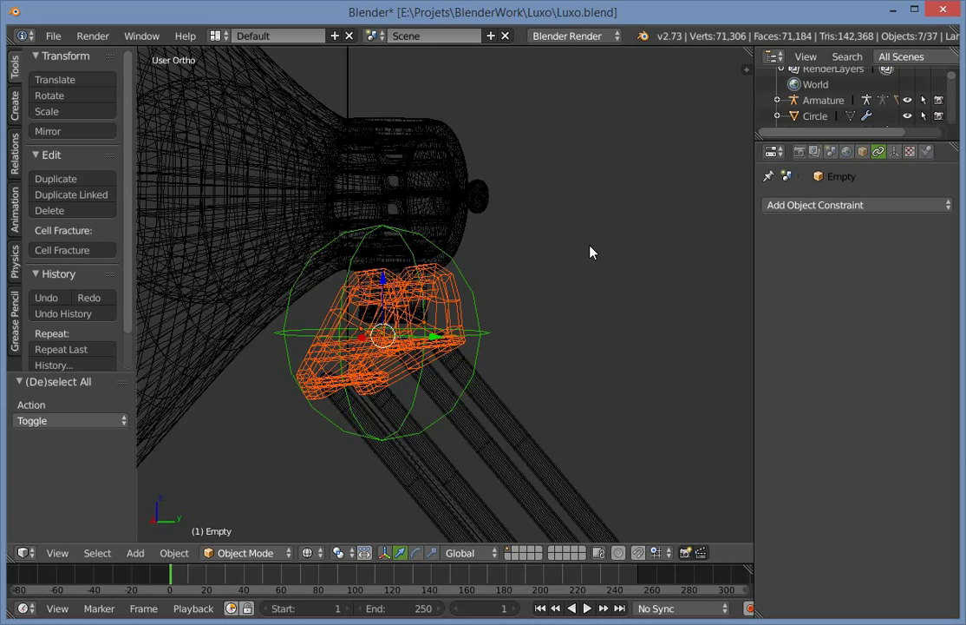
Parent the selected bracket plates and bolts to the empty with Object (Keep Transform).
key("ctrl+p")
key("Down")
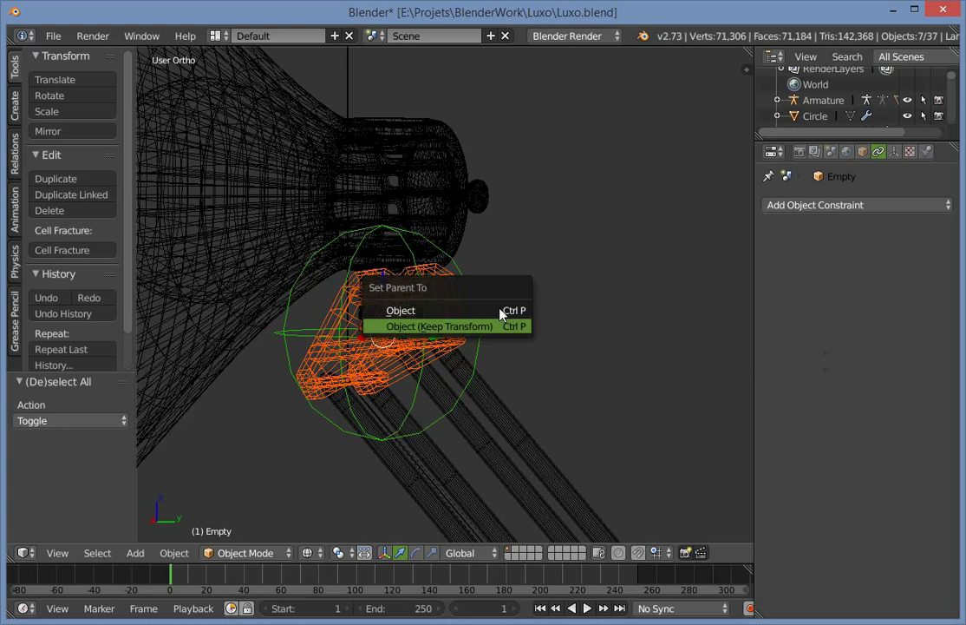
key("Return")
key("z")
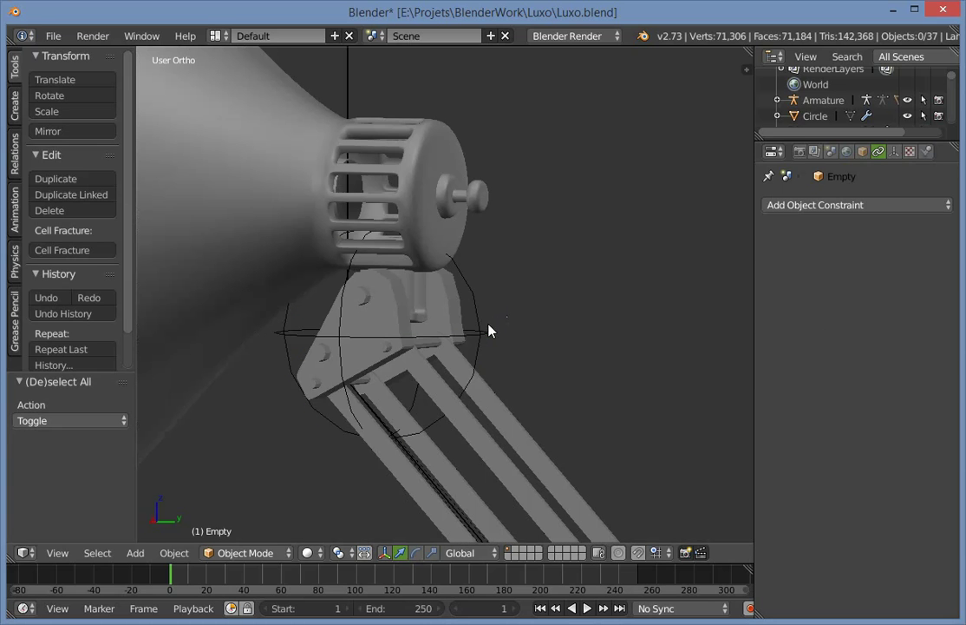
Try moving the empty with its bracket by about -0.160 in X, 0.353 in Y and 0.121 in Z.
key("g")
left_click(652, 282)
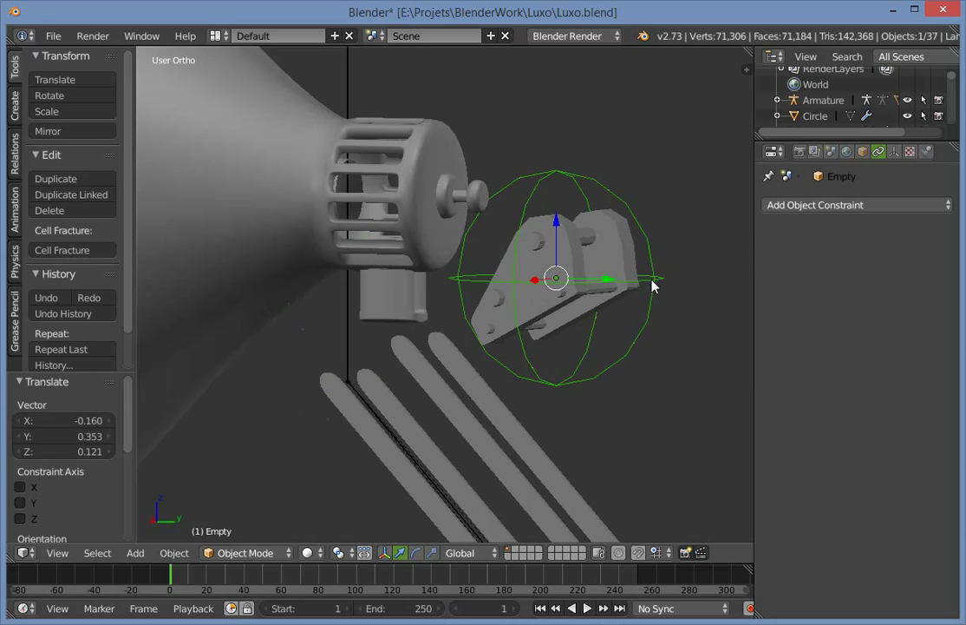
key("ctrl+z")
Select the lamp shade, bulb, rear knob and collar in the side wireframe view and hide them.
scroll(417, 252, "down", 2)
key("KP_3")
key("z")
scroll(418, 278, "down", 1)
key("a")
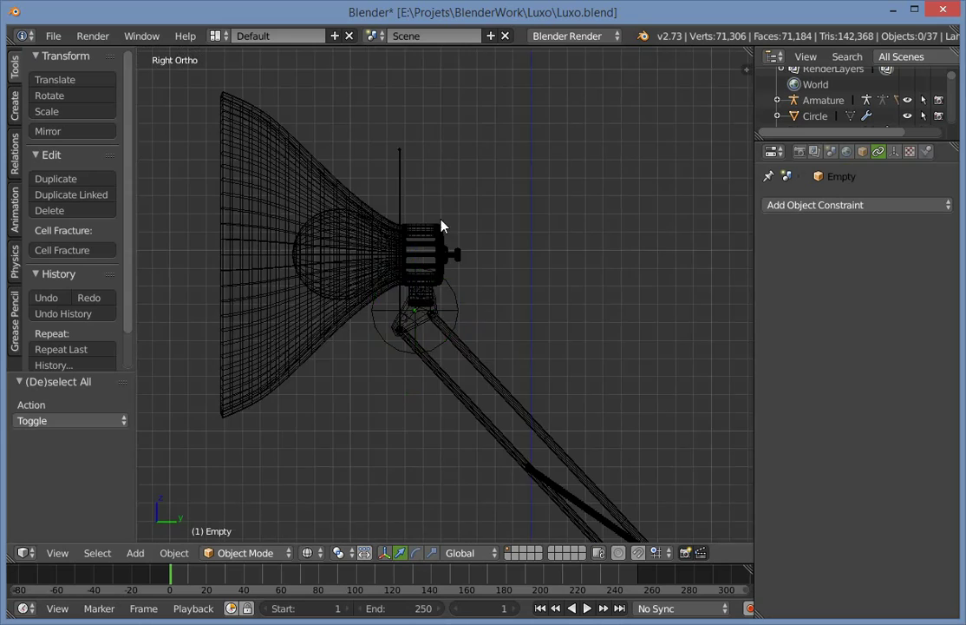
scroll(421, 227, "up", 1)
right_click(413, 207)
key("b")
left_click_drag(164, 185, 278, 268)
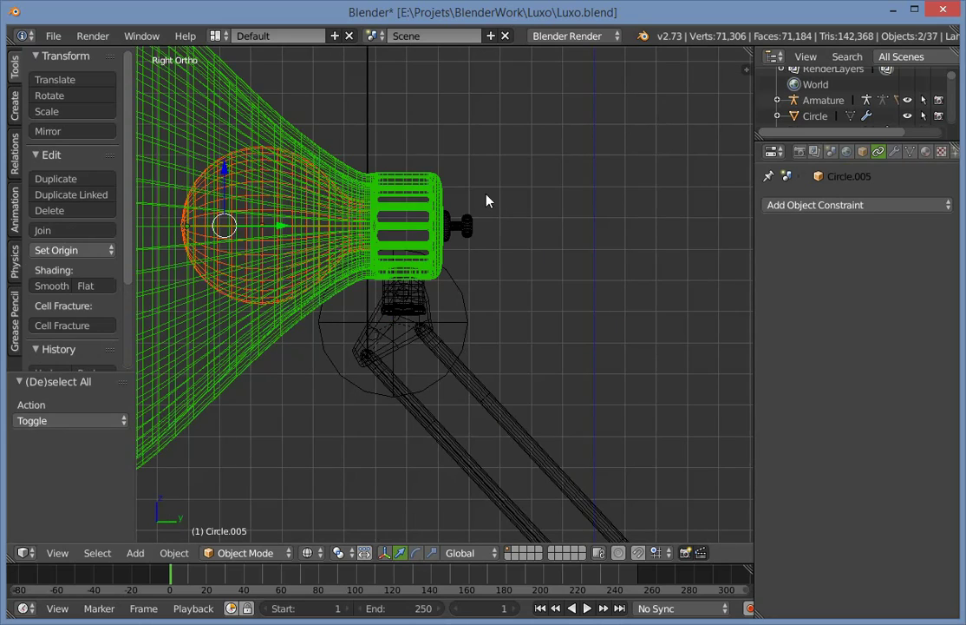
key("b")
left_click_drag(446, 190, 497, 235)
scroll(486, 243, "up", 5)
right_click(293, 269, "shift")
scroll(533, 305, "down", 3)
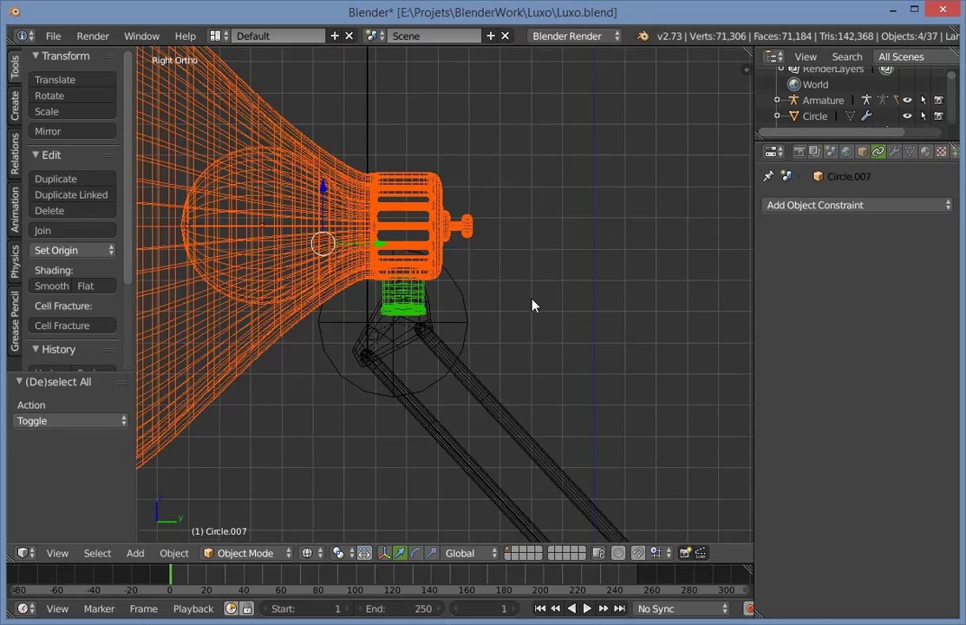
key("h")
Select the empty at the lamp head joint in the side view and try moving it with the bracket.
middle_click_drag(533, 304, 684, 326)
key("KP_3")
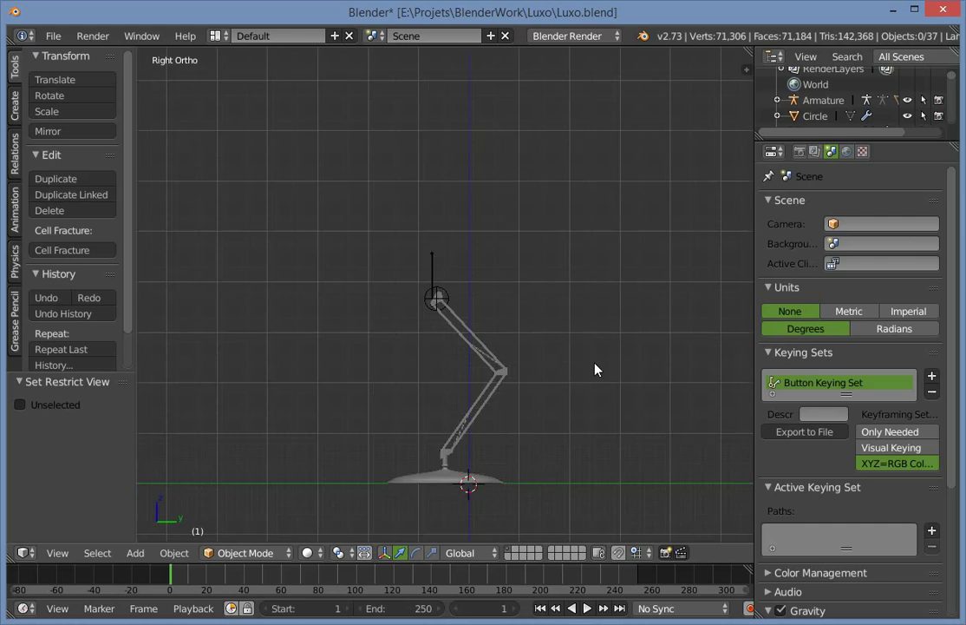
scroll(422, 305, "up", 4)
right_click(457, 296)
right_click(458, 296)
scroll(521, 356, "down", 2)
middle_click_drag(573, 370, 587, 281, "shift")
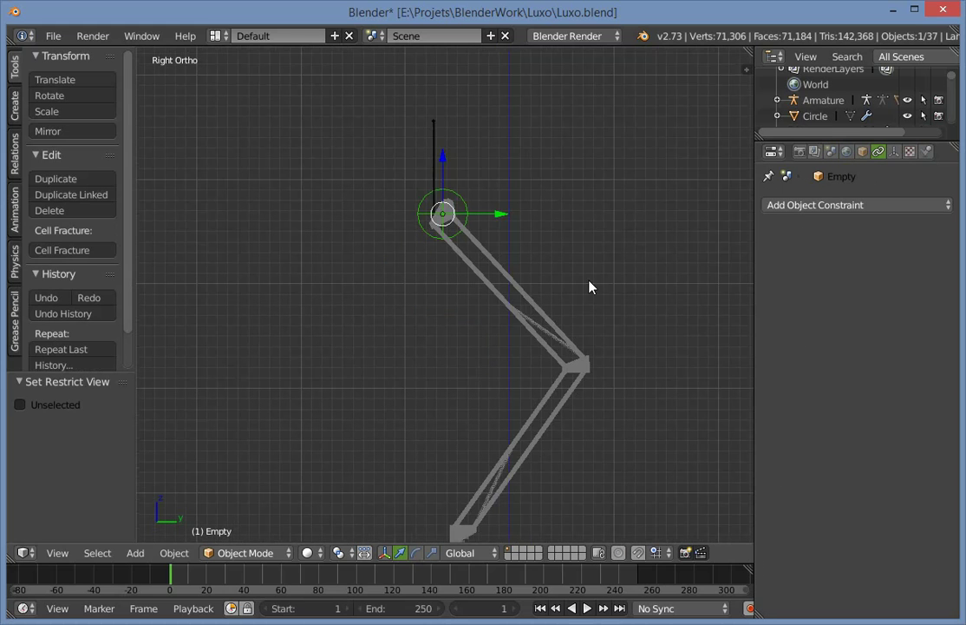
key("g")
left_click(571, 267)
key("ctrl+z")
Select the armature at the lamp head joint in Object Mode and try moving it.
scroll(541, 148, "up", 6)
scroll(468, 191, "down", 1)
key("a")
scroll(394, 199, "down", 2)
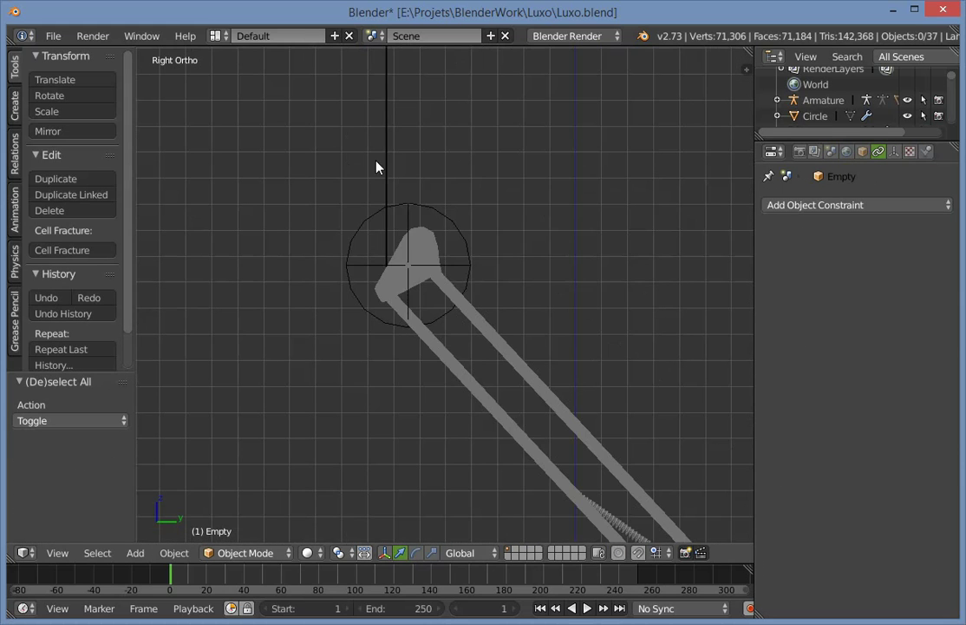
right_click(328, 329)
key("g")
left_click(408, 295)
scroll(436, 379, "down", 2)
key("ctrl+z")
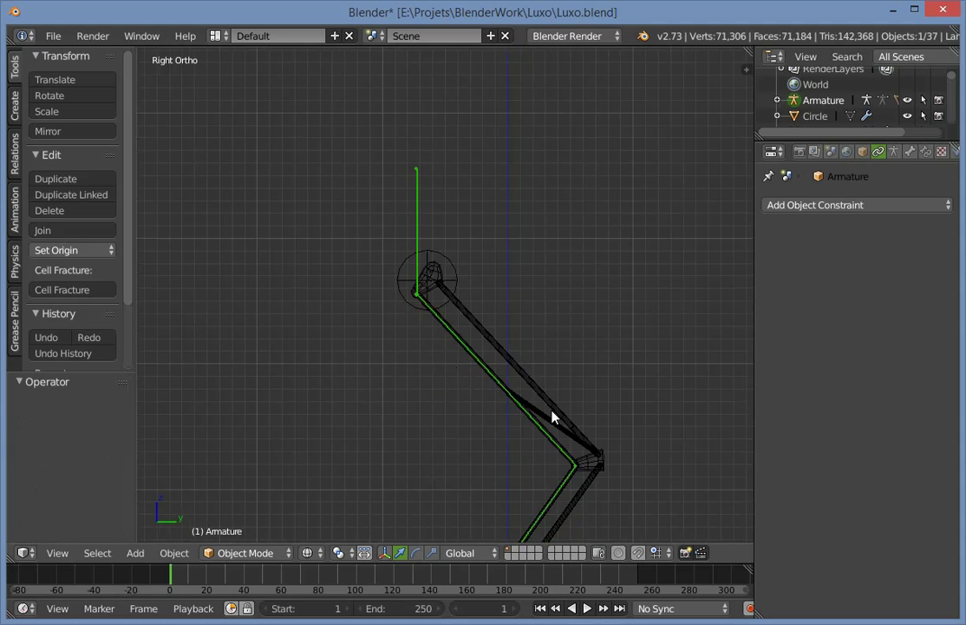
Try moving the whole armature by about -0.315 in Y and -0.744 in Z with the full arm in view.
middle_click_drag(550, 416, 499, 183, "shift")
key("g")
left_click(448, 280)
key("ctrl+z")
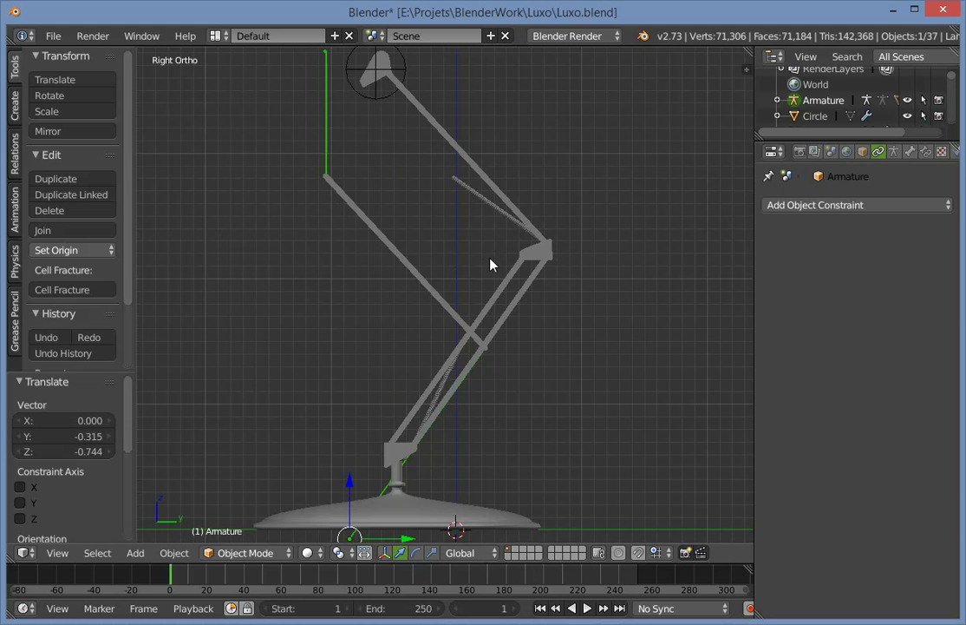
Switch the armature to Pose Mode and try moving the IK_Target bone to test how the arm follows.
key("a")
right_click(362, 57)
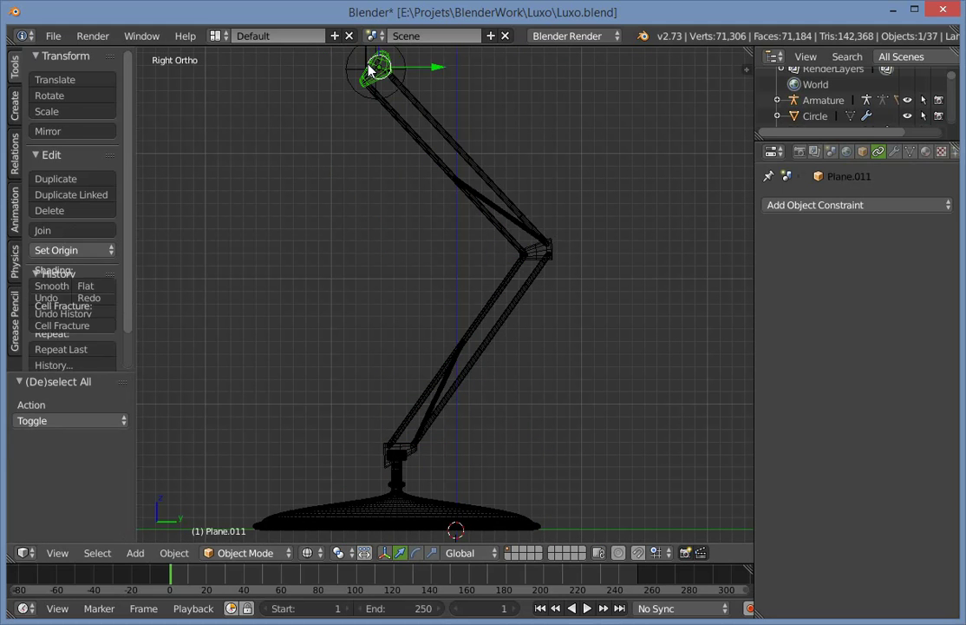
right_click(365, 60)
key("ctrl+Tab")
key("g")
left_click(347, 183)
key("ctrl+z")
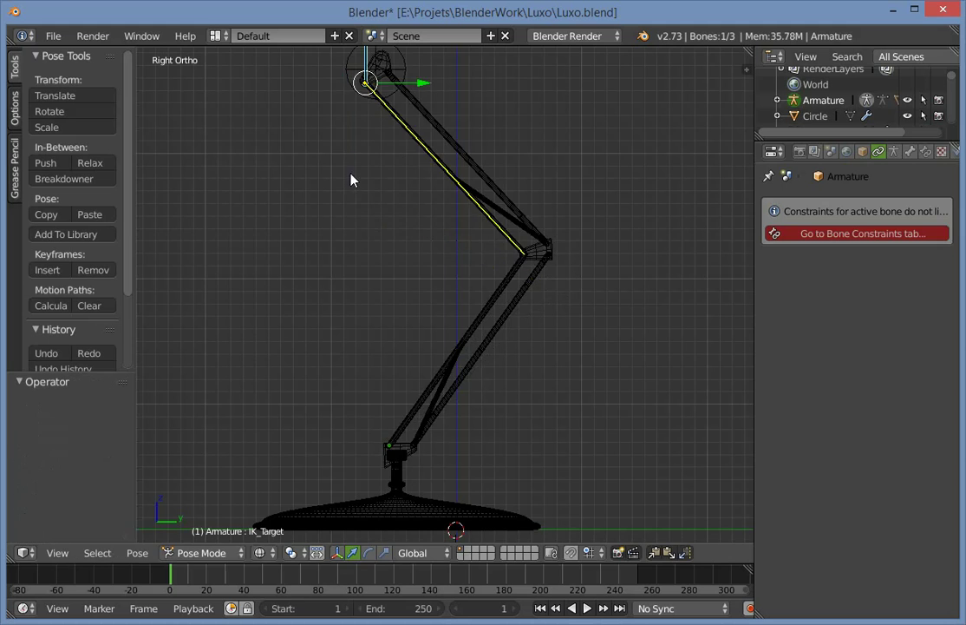
key("z")
scroll(516, 208, "up", 2)
key("g")
left_click(465, 329)
key("ctrl+z")
Select the two inner lower arm rods, then the armature's Main bone in Pose Mode, and parent the rods with the Bone option.
scroll(537, 343, "up", 3)
middle_click_drag(635, 359, 425, 194)
key("a")
right_click(532, 244)
right_click(437, 185)
key("ctrl+Tab")
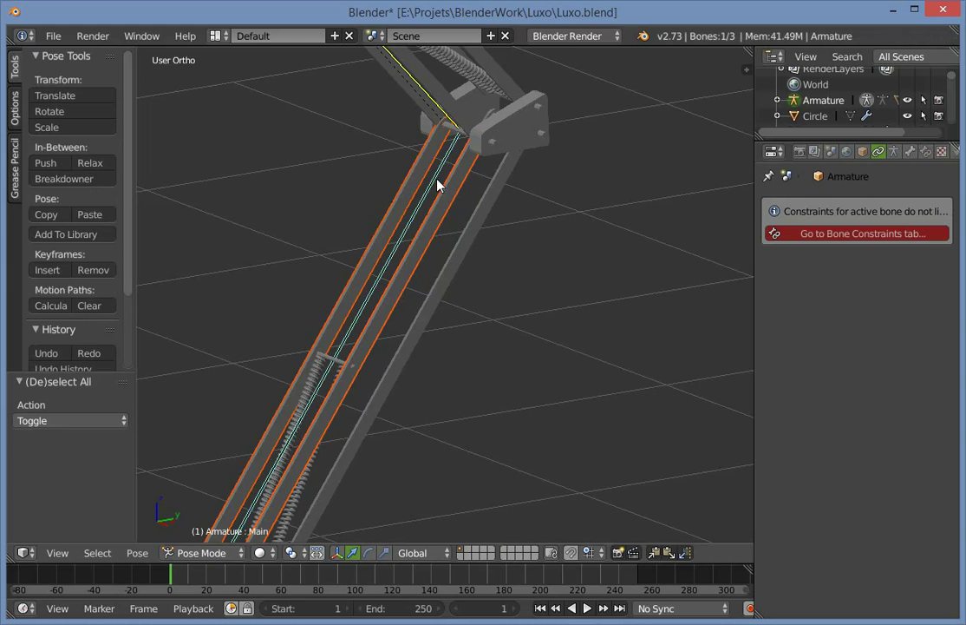
key("ctrl+p")
key("Down")
key("Down")
key("Down")
key("Down")
key("Down")
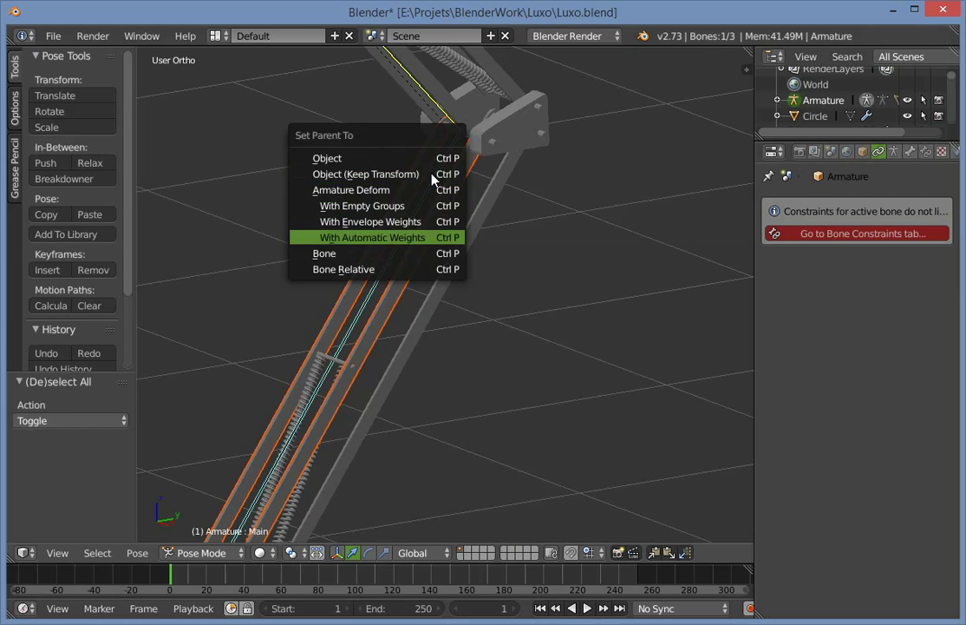
key("Return")
Try moving the IK_Target bone far in front of the lamp in the side view to bend the parented arm rods.
key("a")
key("KP_3")
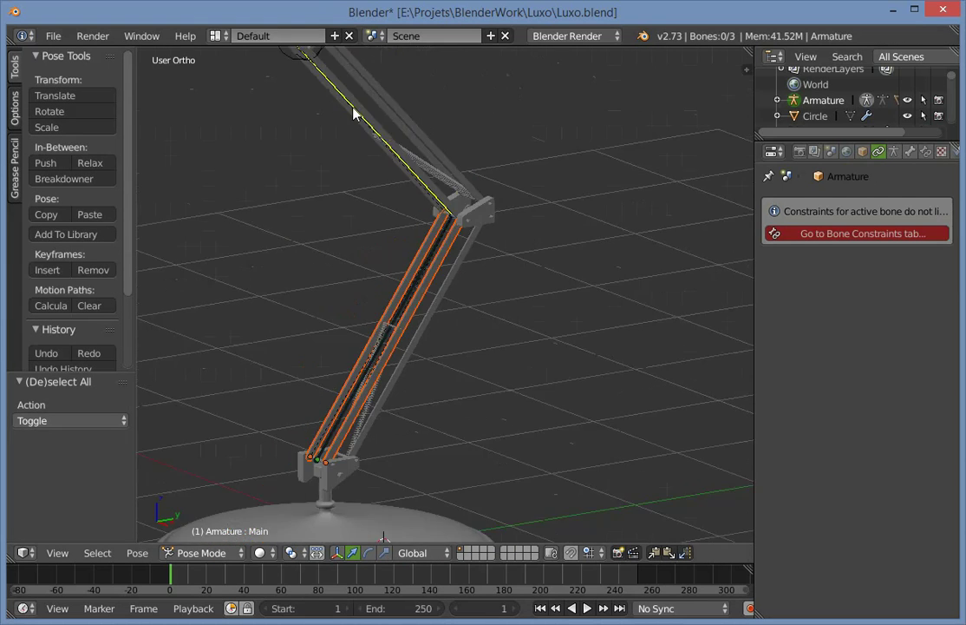
key("z")
scroll(365, 106, "down", 2)
key("a")
key("g")
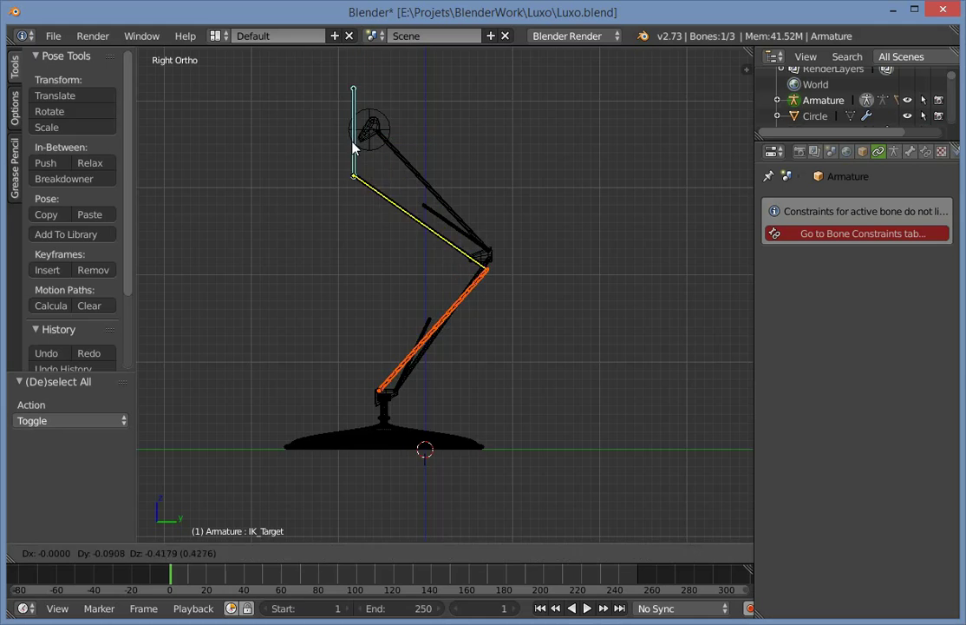
left_click(177, 160)
key("a")
key("z")
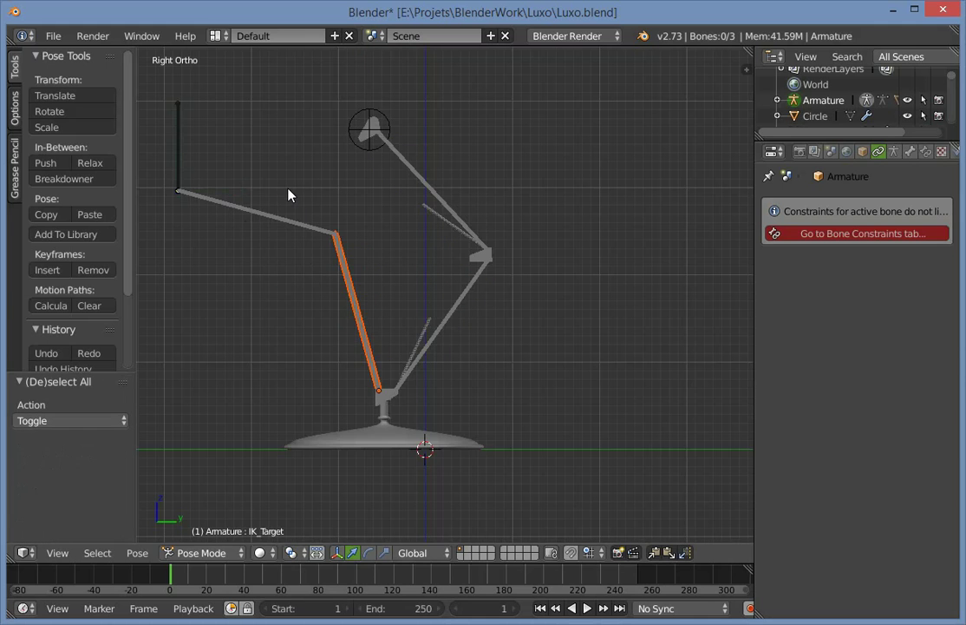
Return to Object Mode and try moving the posed armature as a whole.
middle_click_drag(288, 194, 289, 257)
key("ctrl+Tab")
right_click(332, 273)
key("a")
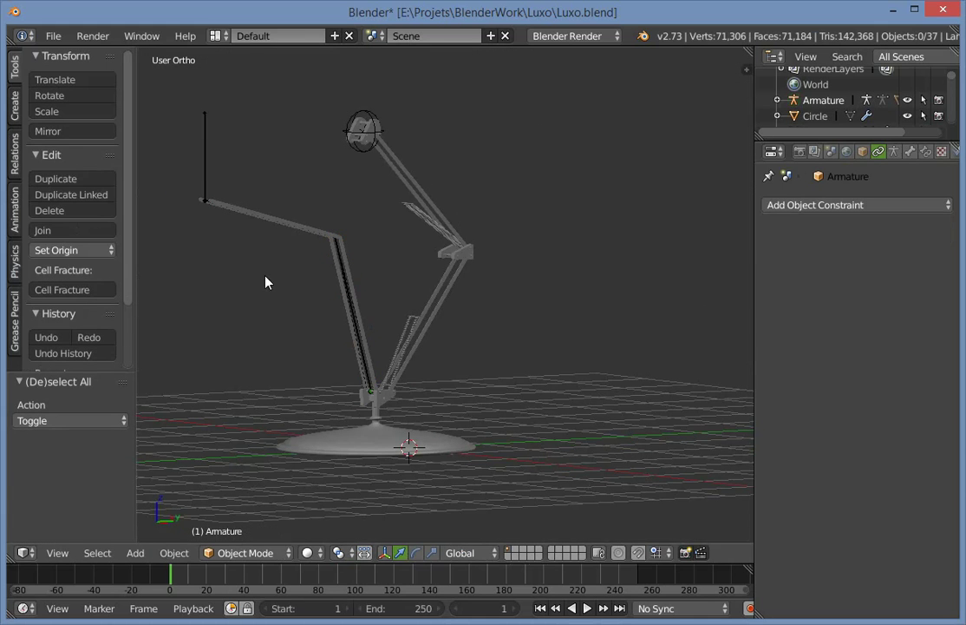
right_click(203, 165)
key("g")
left_click(248, 224)
key("ctrl+z")
Switch the armature back to Pose Mode and try moving the IK_Target bone from an angled view.
key("ctrl+Tab")
right_click(208, 201)
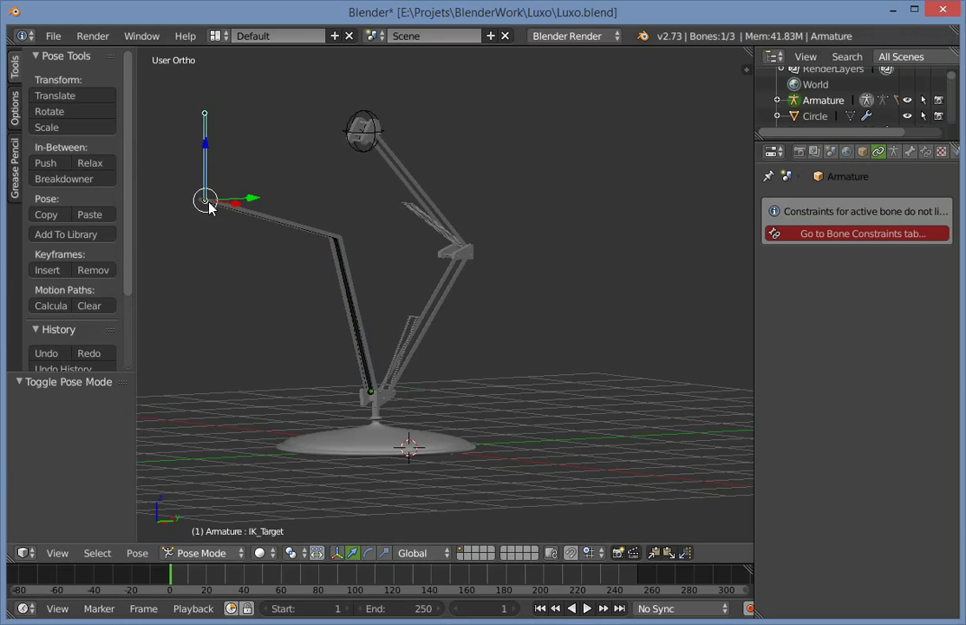
key("g")
left_click(236, 165)
key("ctrl+z")
Undo the IK_Target pose tests and clear the bone selection.
key("ctrl+z")
key("ctrl+z")
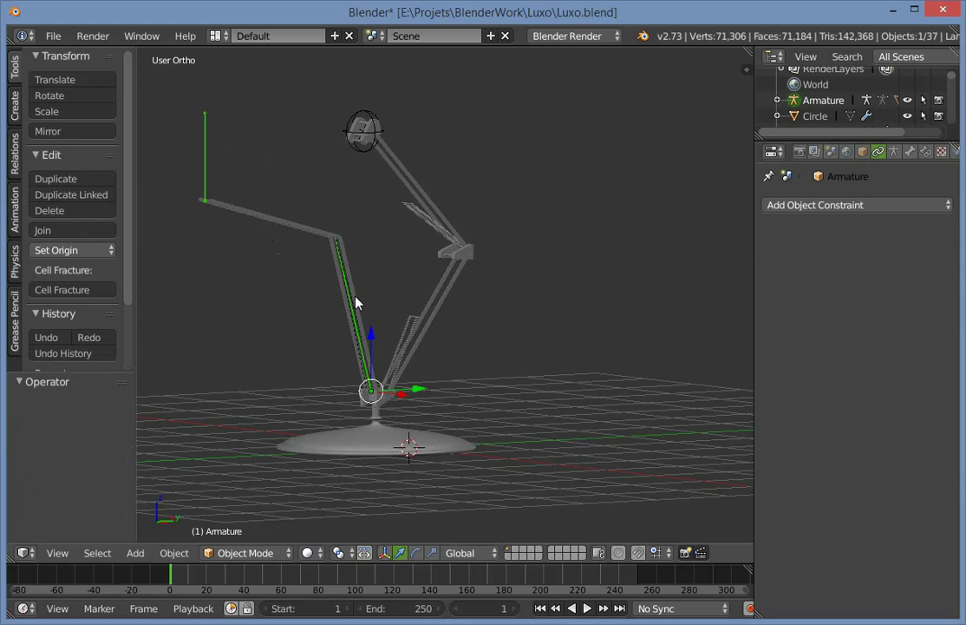
key("ctrl+z")
key("ctrl+z")
key("ctrl+z")
key("ctrl+z")
key("ctrl+z")
key("a")
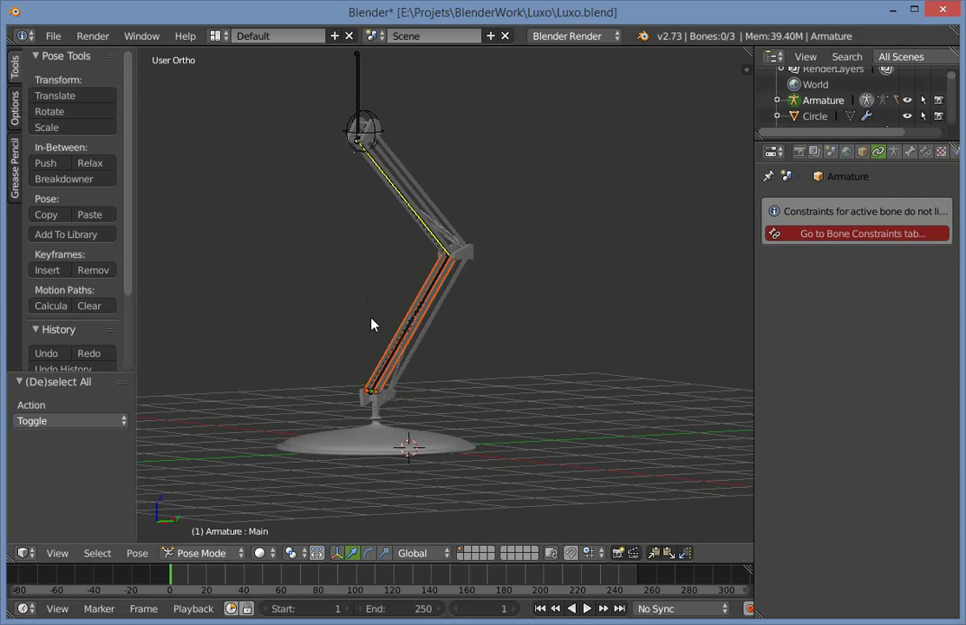
Return to Object Mode and show the lower arm from the side in solid shading.
key("KP_3")
scroll(516, 314, "up", 3)
key("ctrl+Tab")
key("z")
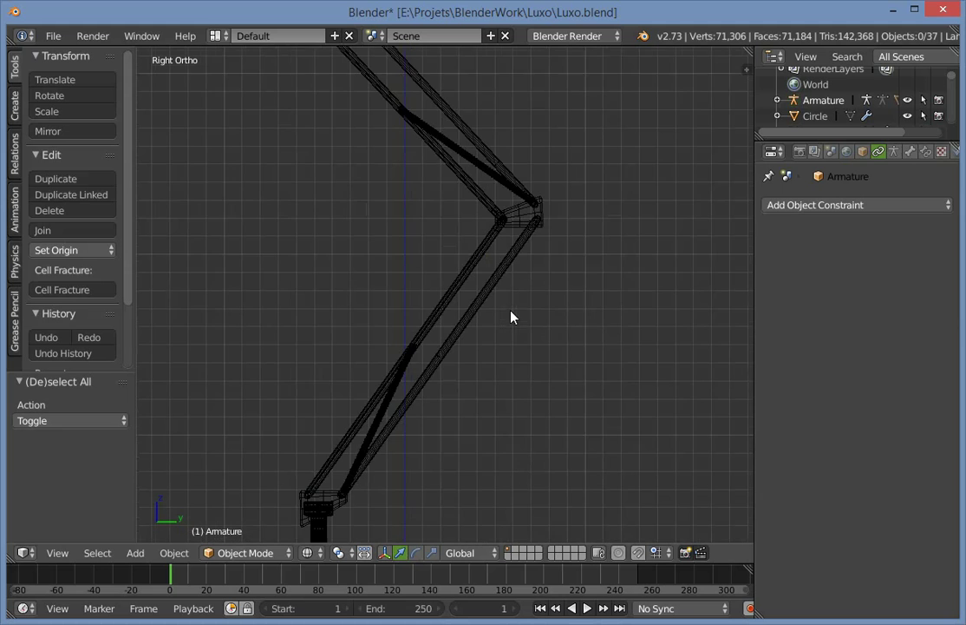
mouse_move(452, 391)
middle_mouse_down("shift")
mouse_move(464, 323)
mouse_move(524, 391)
middle_mouse_up("shift")
key("z")
scroll(375, 311, "up", 5)
Select the two springs mounted on the lower arm.
right_click(329, 290)
middle_click_drag(329, 291, 525, 225, "shift")
scroll(564, 251, "up", 3)
key("a")
right_click(565, 252)
right_click(515, 267, "shift")
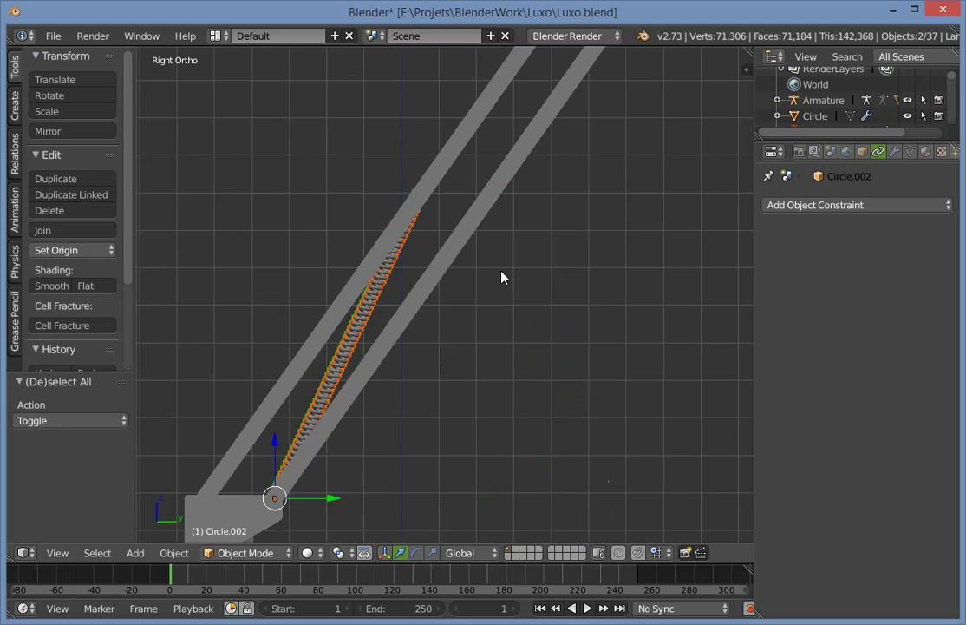
Delete one of the two springs on the lower arm.
key("a")
key("z")
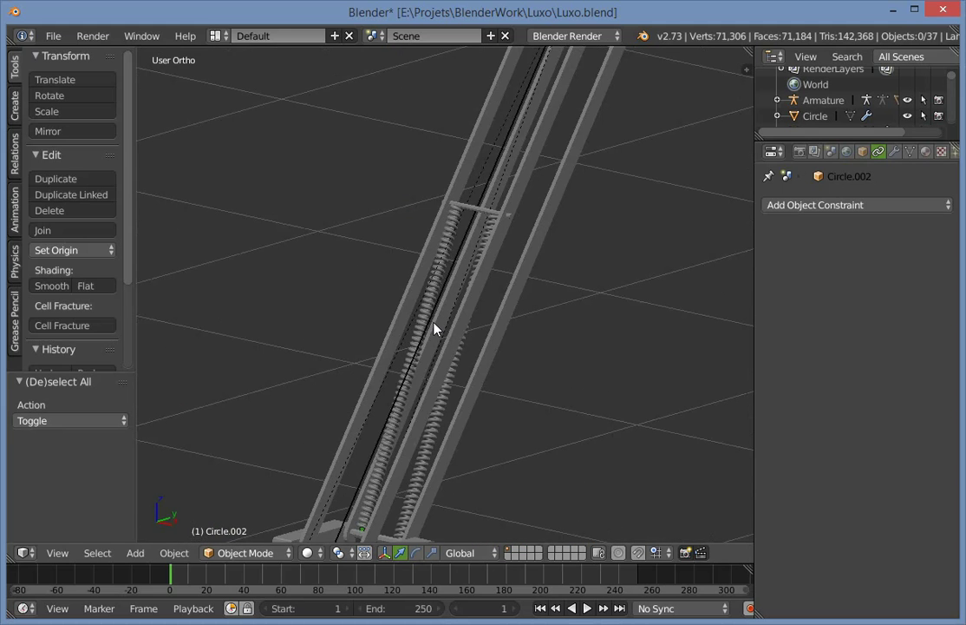
right_click(434, 324)
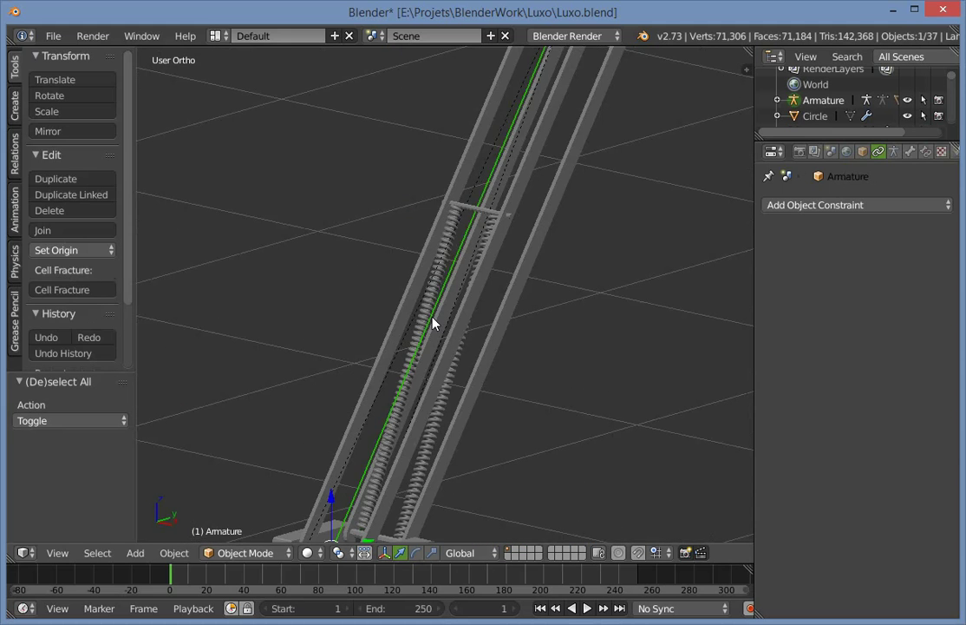
right_click(434, 291)
right_click(442, 275)
scroll(495, 158, "down", 3)
scroll(492, 239, "up", 3)
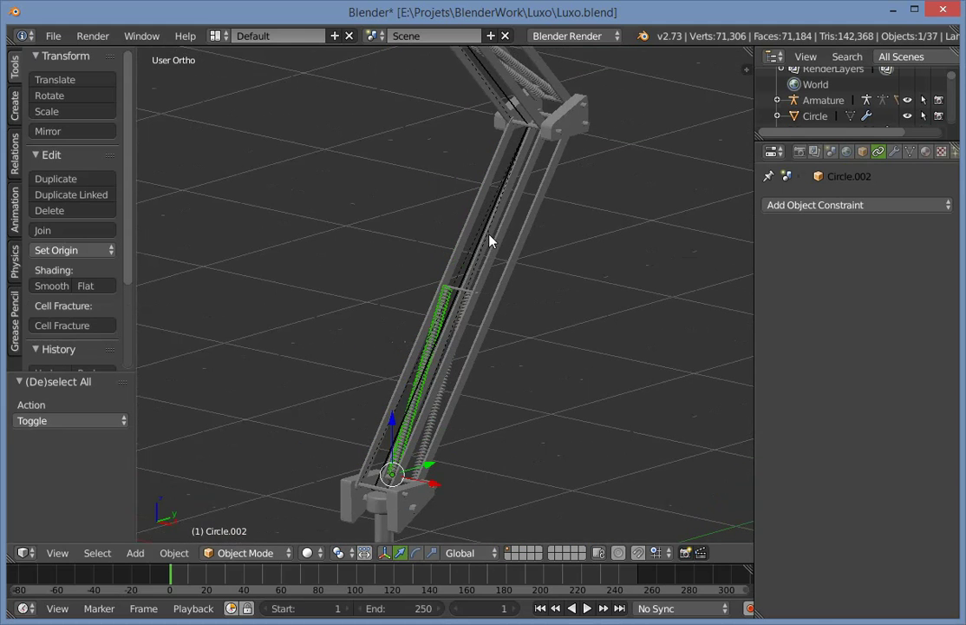
key("x")
left_click(491, 239)
Delete both springs mounted on the upper arm.
scroll(521, 245, "up", 4, "shift")
scroll(545, 246, "down", 3)
middle_click_drag(543, 248, 299, 267)
middle_click_drag(455, 174, 472, 244, "shift")
right_click(469, 249)
key("x")
left_click(473, 243)
right_click(373, 224)
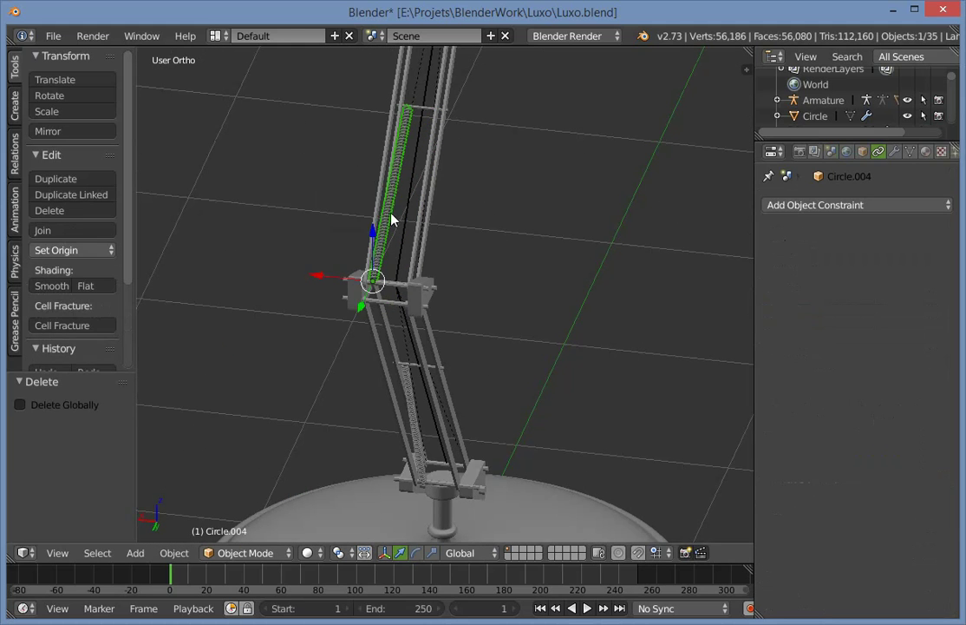
key("x")
left_click(391, 219)
Select the remaining lower-arm spring, show it from the side, and apply its Screw modifier.
right_click(423, 402)
key("KP_Decimal")
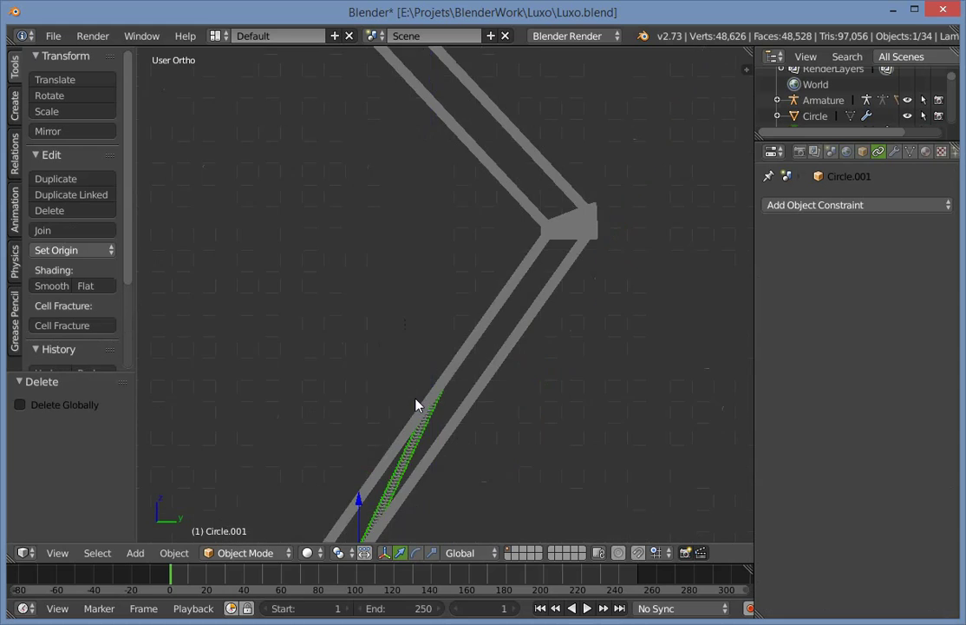
key("KP_3")
key("z")
scroll(548, 382, "down", 5)
scroll(408, 250, "up", 1)
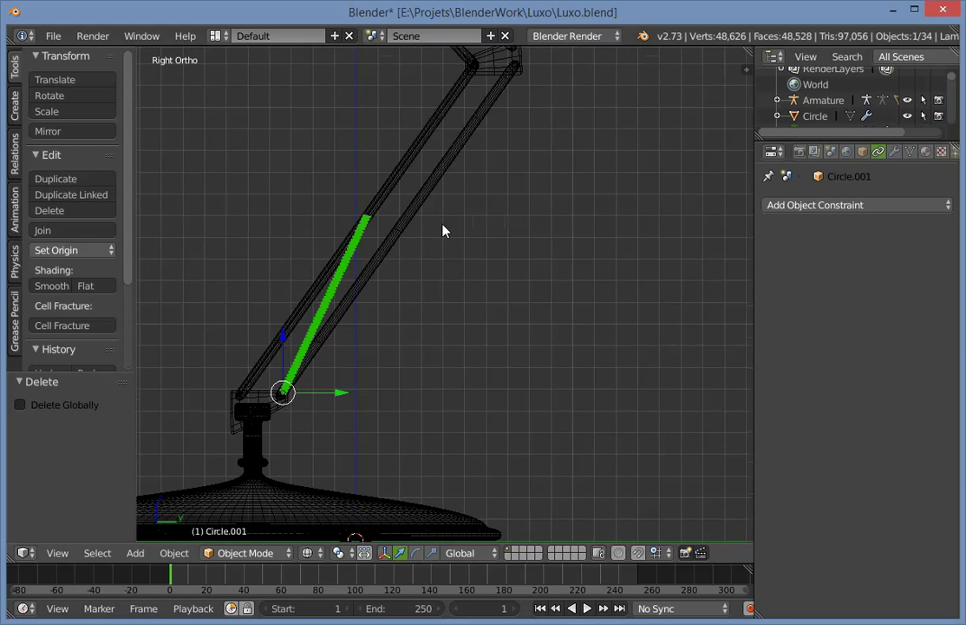
scroll(459, 230, "up", 2)
left_click(894, 152)
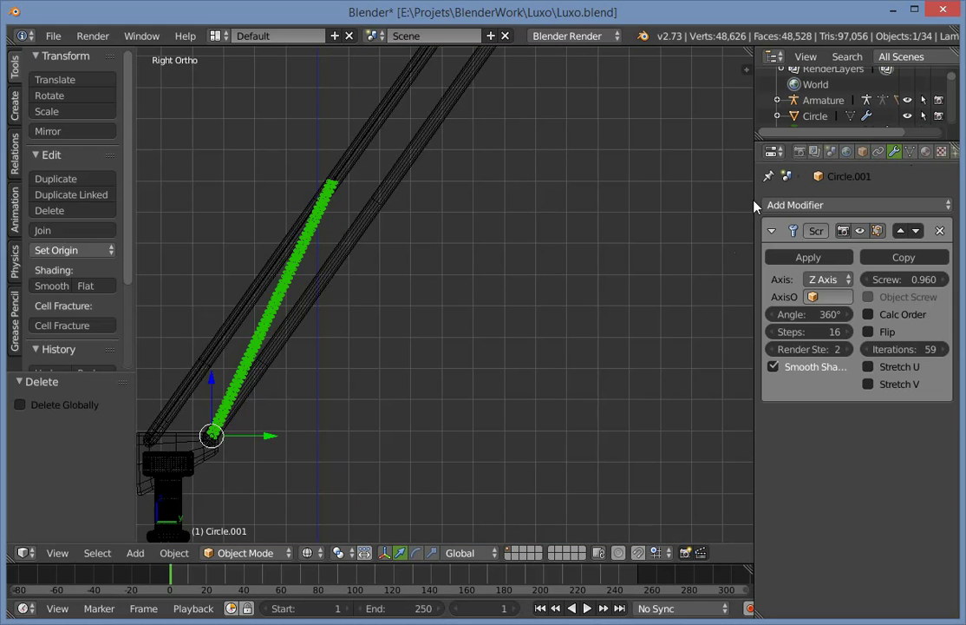
left_click(808, 257)
Rotate the spring 65° to lie horizontally and move it clear of the lamp arm in the side view.
key("r")
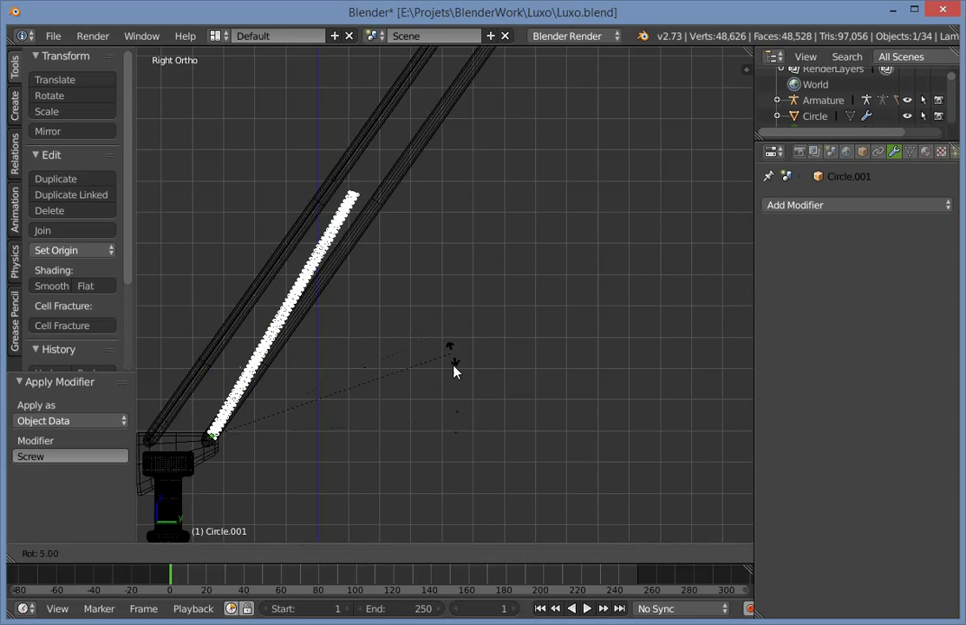
left_click(432, 132)
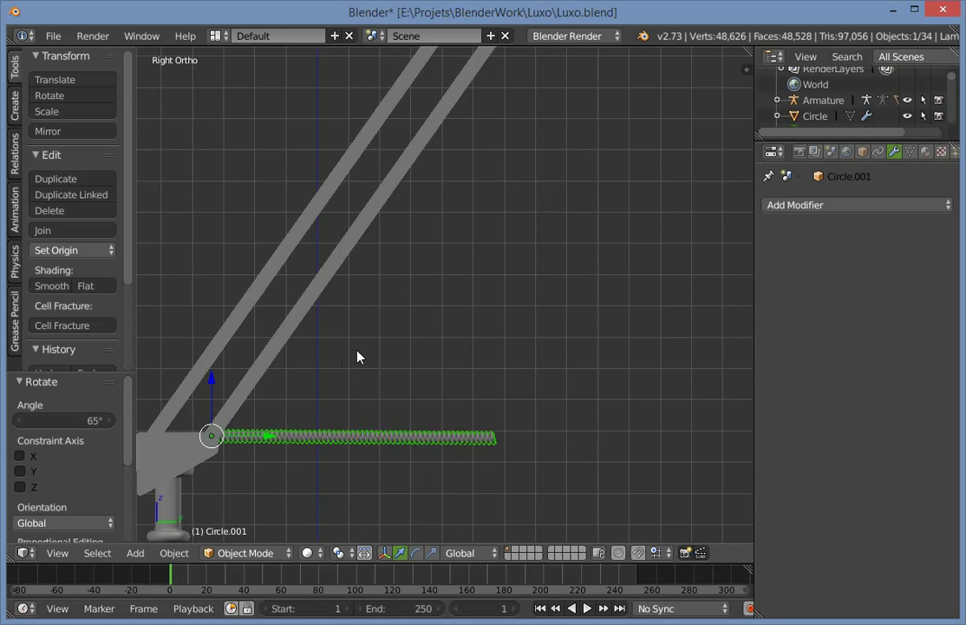
key("g")
left_click(555, 264)
key("KP_Decimal")
Recalculate the normals of the spring's whole mesh in Edit Mode, return to Object Mode and clear the selection.
key("Tab")
key("a")
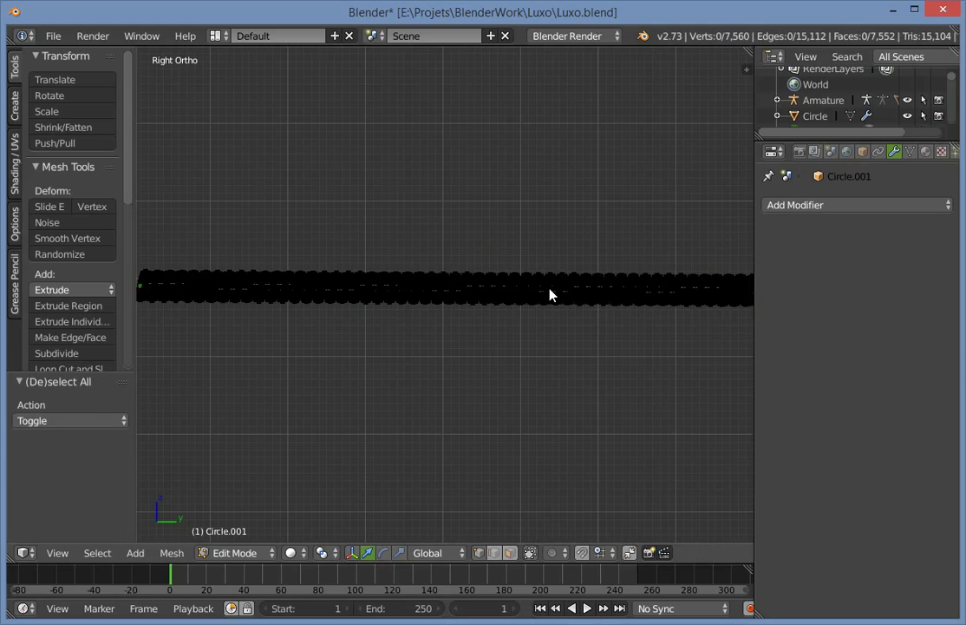
key("Tab")
key("Tab")
key("Tab")
scroll(486, 276, "down", 2)
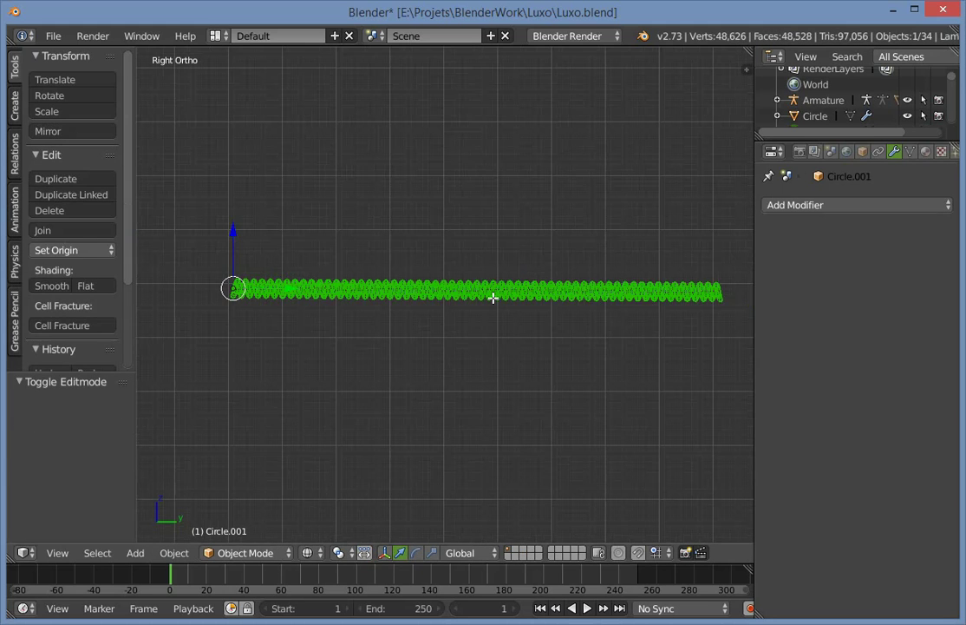
middle_click_drag(492, 297, 395, 397)
key("Tab")
key("z")
key("z")
key("a")
key("a")
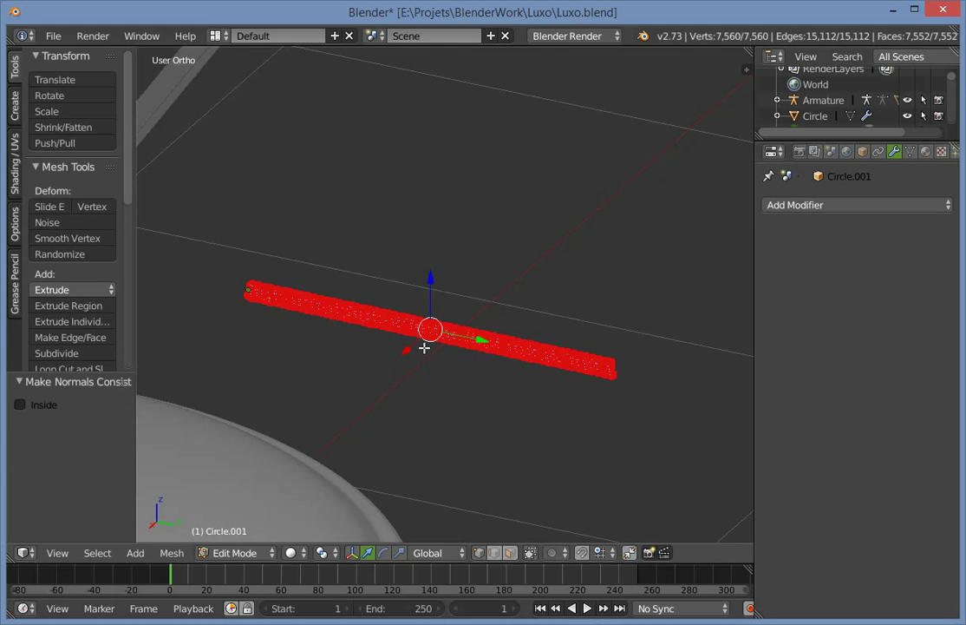
key("Tab")
key("KP_Decimal")
key("a")
Place the 3D cursor at the far end of the horizontal spring, using wireframe side and top views for alignment.
key("KP_1")
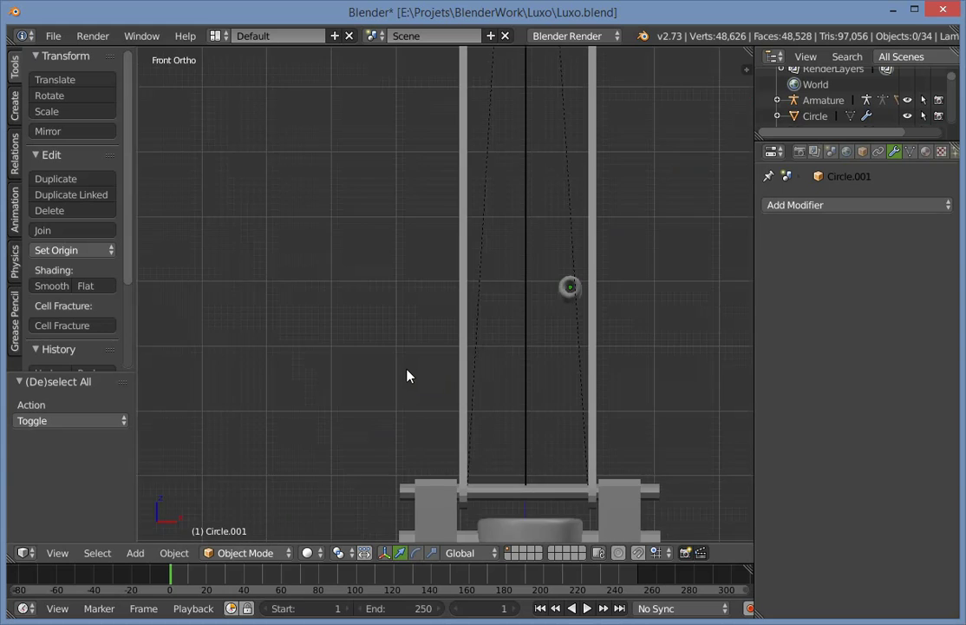
key("KP_3")
middle_click_drag(536, 345, 380, 312, "shift")
scroll(438, 257, "up", 5)
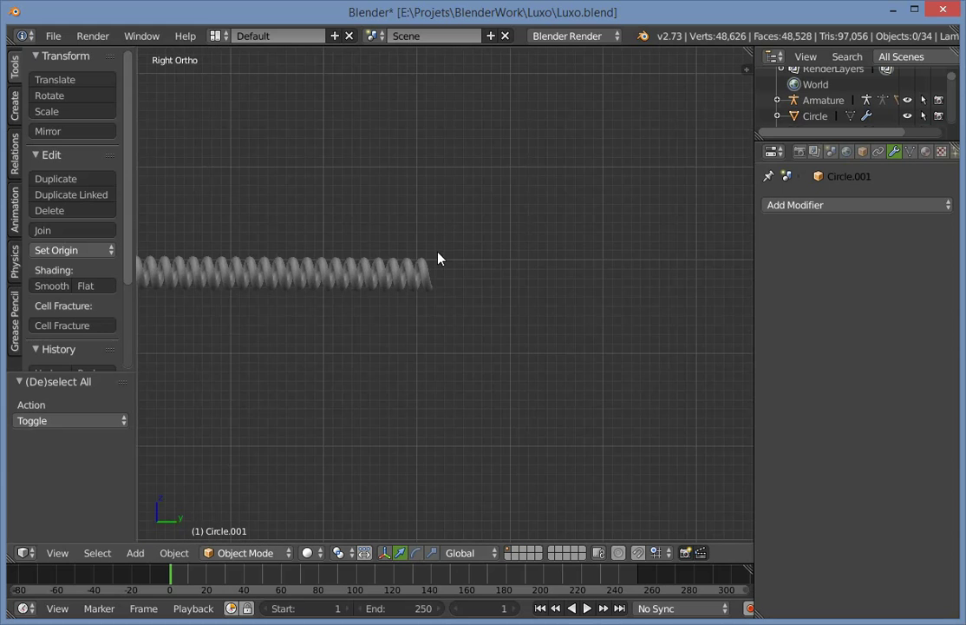
key("z")
scroll(425, 270, "up", 3)
key("z")
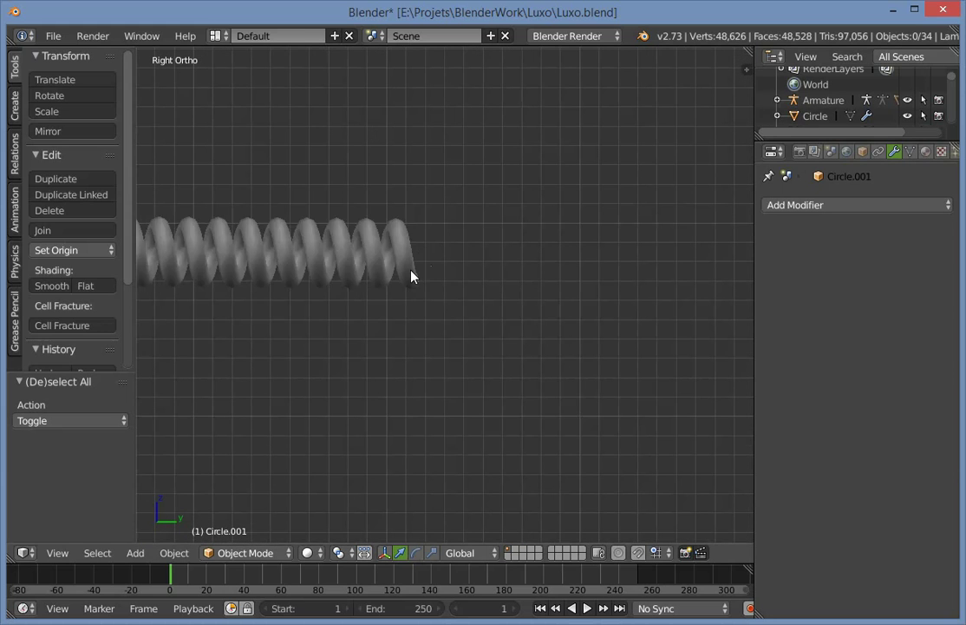
key("z")
key("shift+a")
key("Escape")
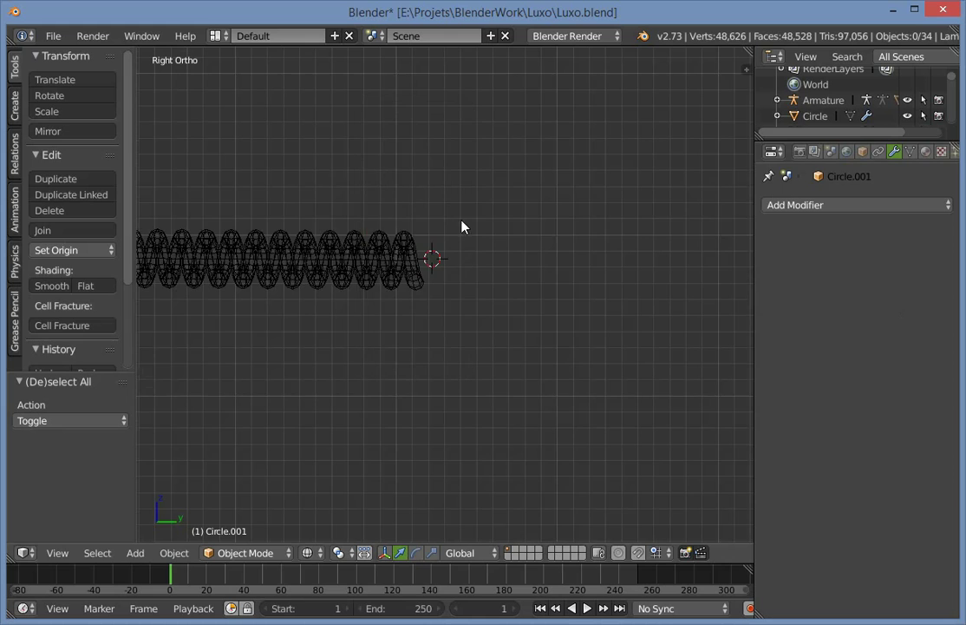
key("KP_7")
middle_click_drag(469, 247, 260, 231, "shift")
scroll(438, 325, "up", 9)
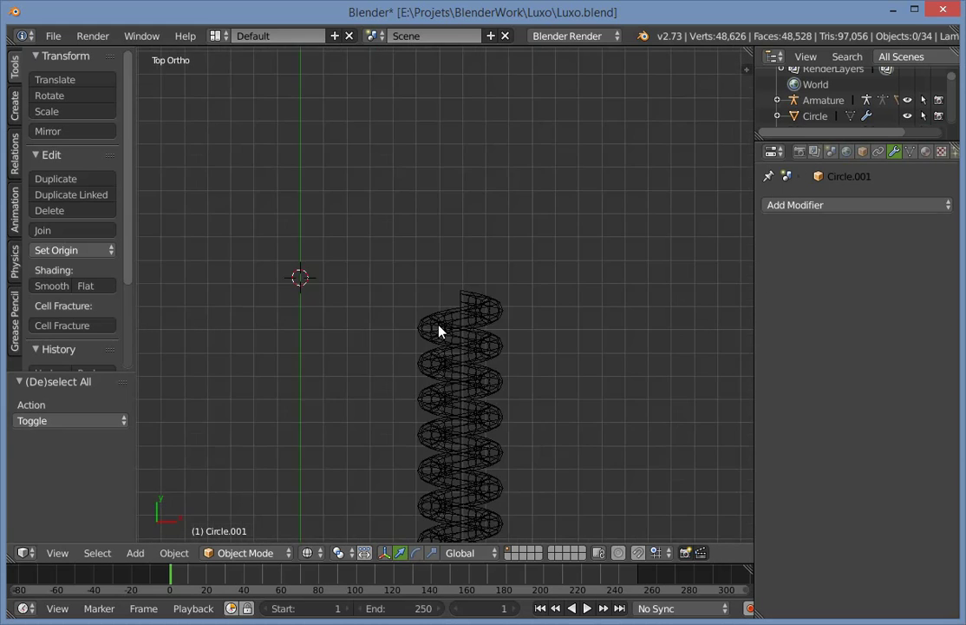
key("KP_3")
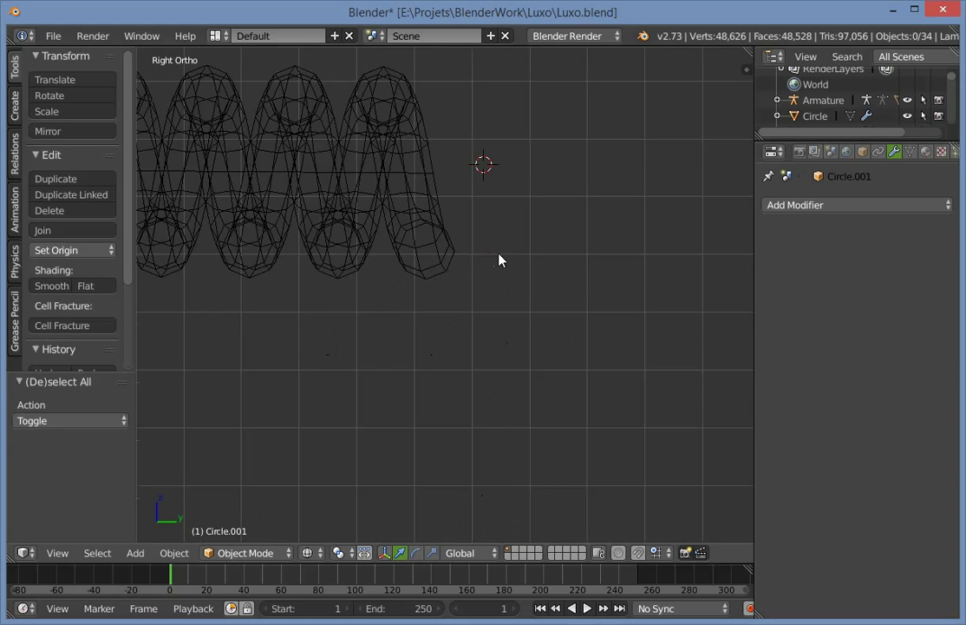
Add a Sphere empty at the 3D cursor at the spring's end.
key("z")
scroll(464, 254, "down", 3)
key("shift+a")
mouse_move(510, 247)
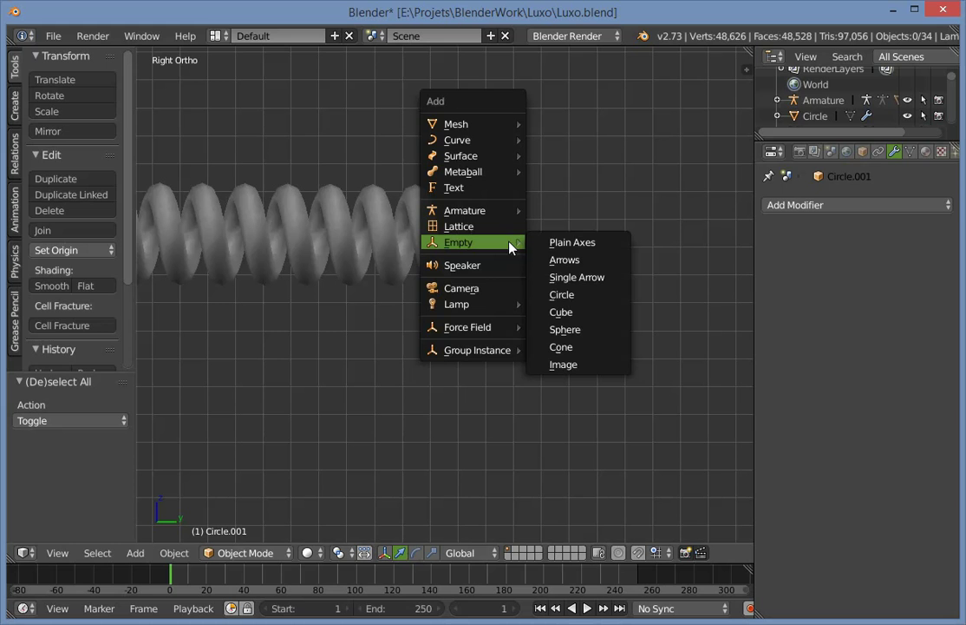
left_click(566, 330)
scroll(559, 279, "down", 4)
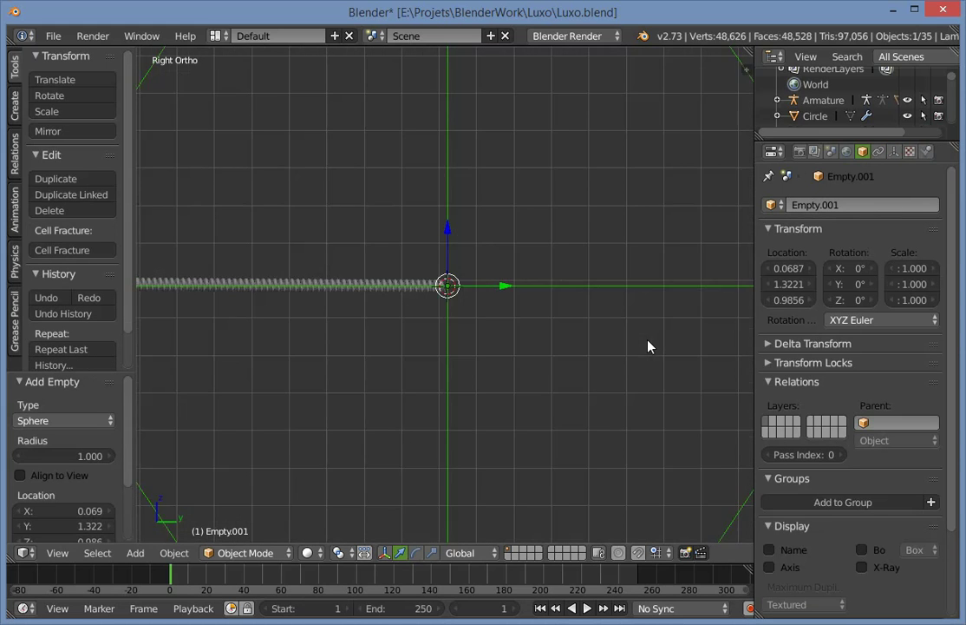
Scale the new sphere empty down to about 0.055.
key("shift+a")
key("s")
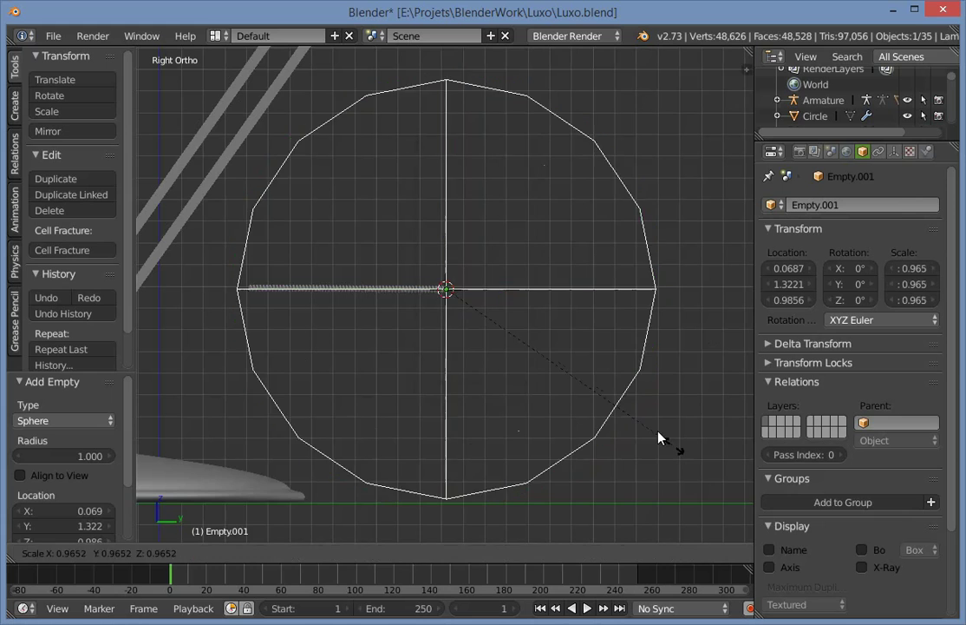
left_click(476, 307)
scroll(477, 301, "up", 7)
key("s")
left_click(504, 322)
scroll(477, 318, "down", 2)
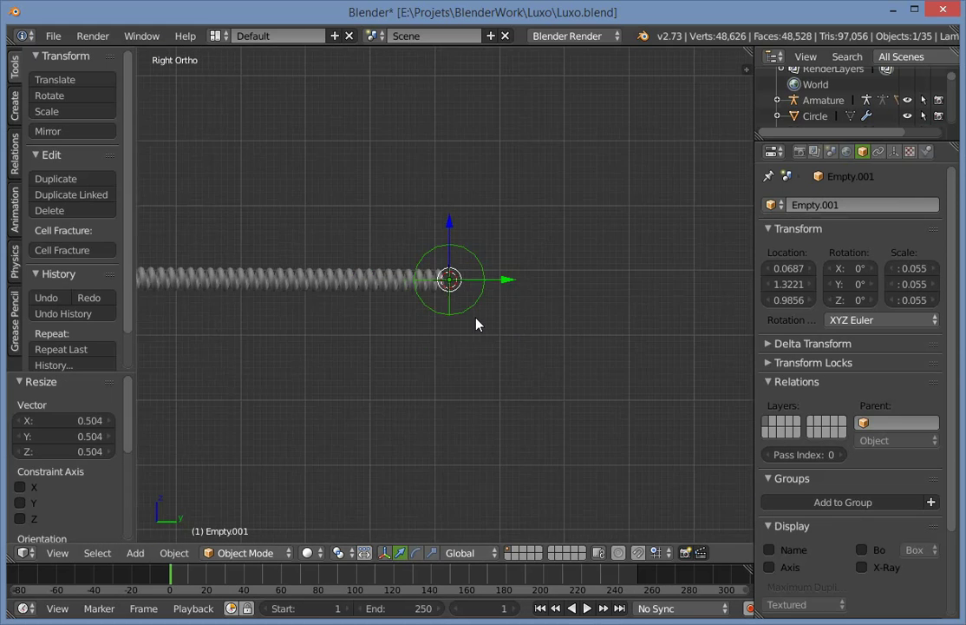
Try a Stretch To constraint on the spring targeting the sphere empty, and undo it.
middle_click_drag(337, 294, 541, 304, "shift")
key("a")
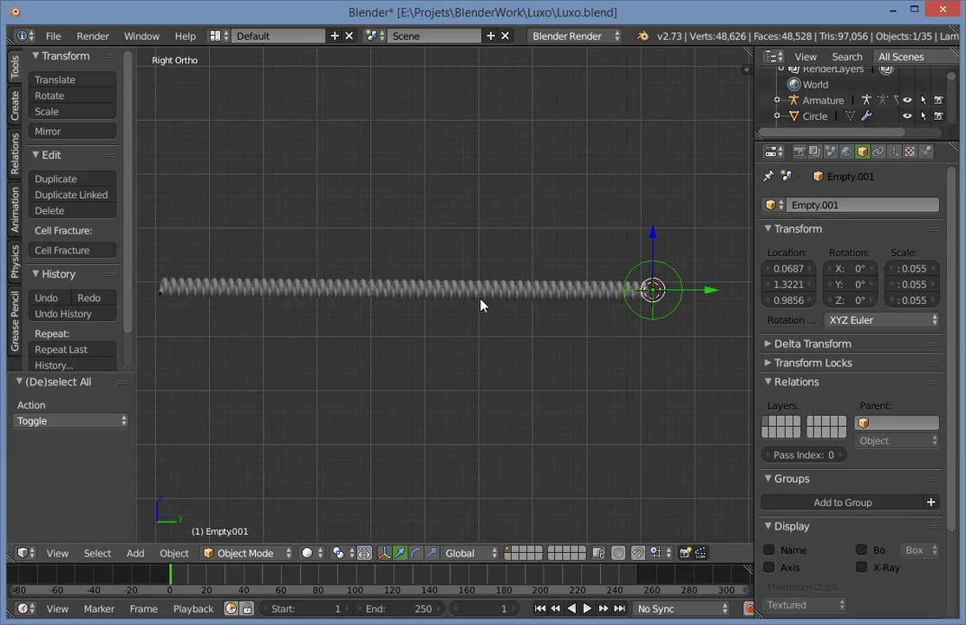
right_click(446, 291, "shift")
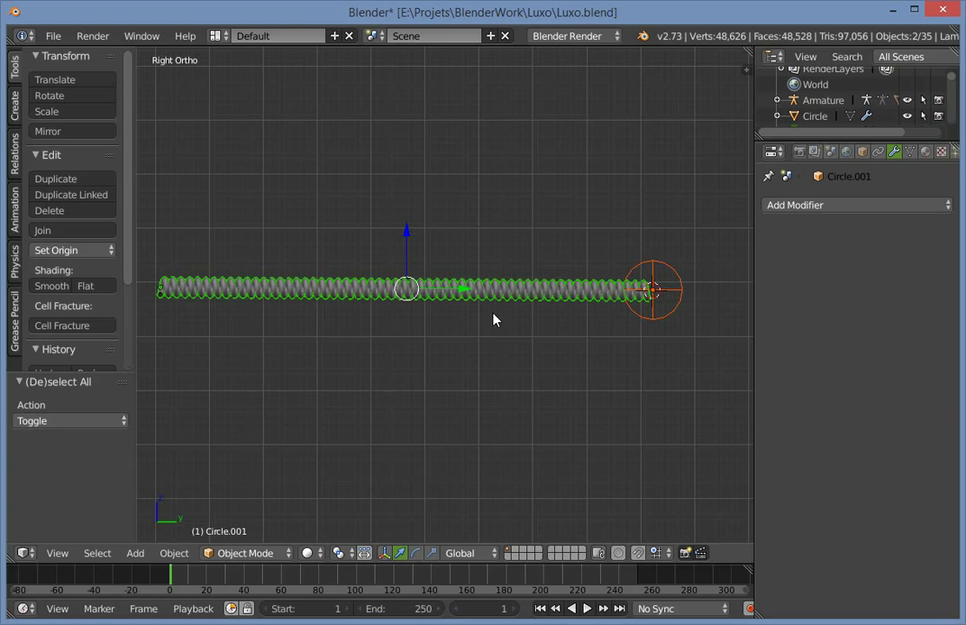
key("ctrl+shift+c")
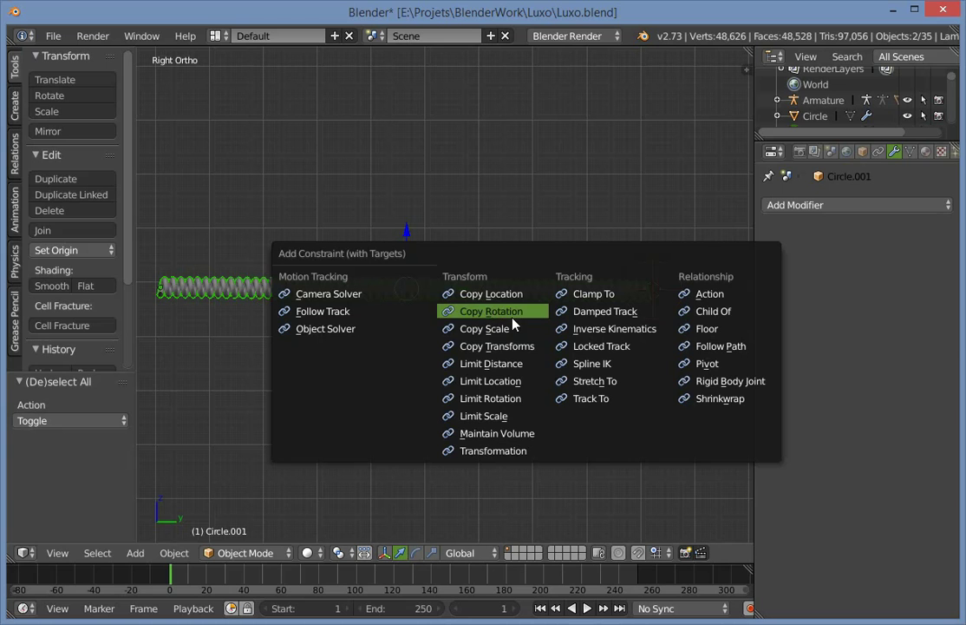
left_click(611, 391)
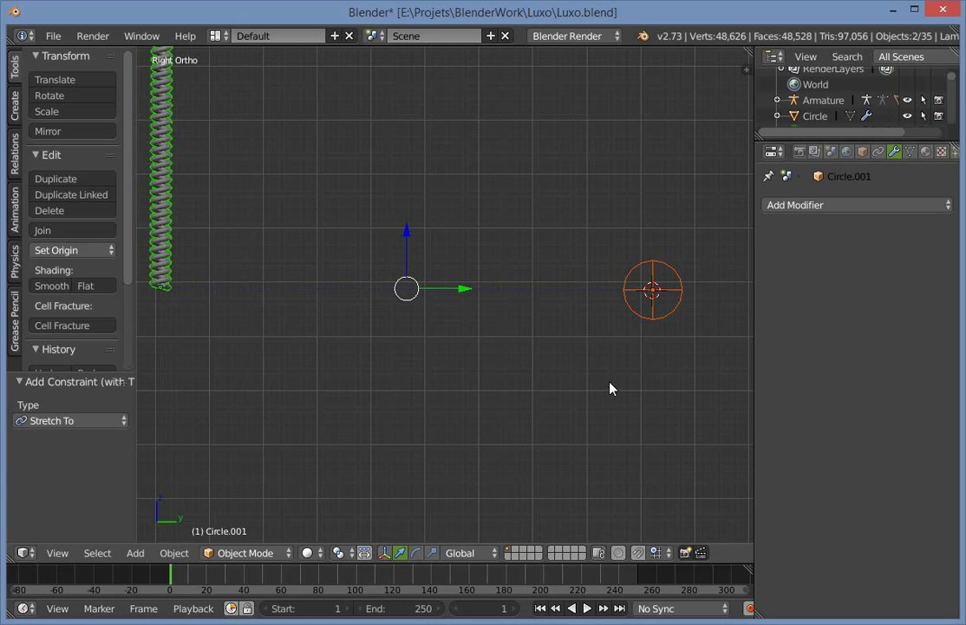
scroll(602, 347, "down", 3)
key("ctrl+z")
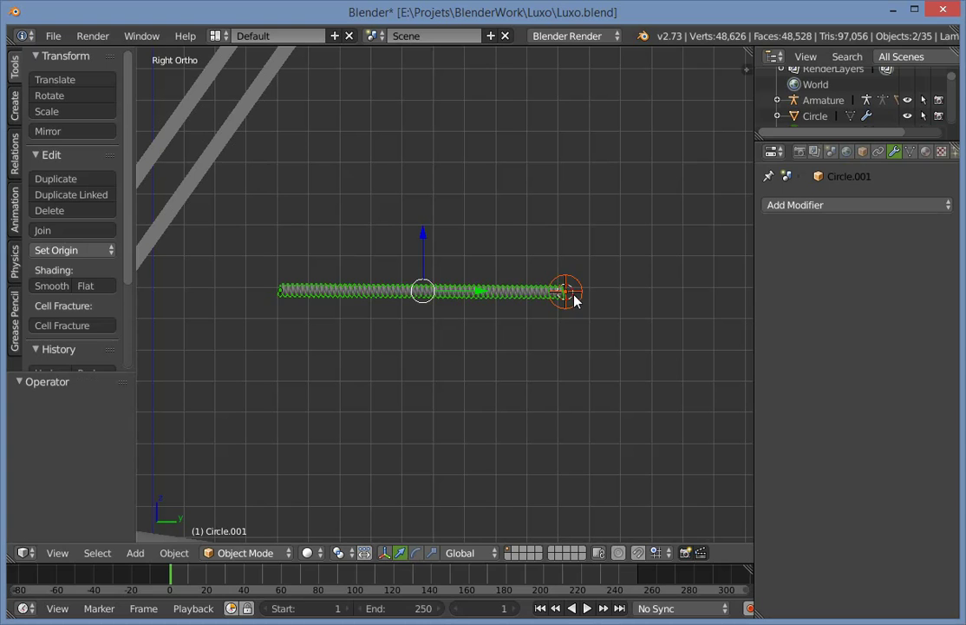
Select only the spring, rotate it -90° to stand upright in Object Mode, and fine-tune it by about -0.36°.
key("a")
key("Tab")
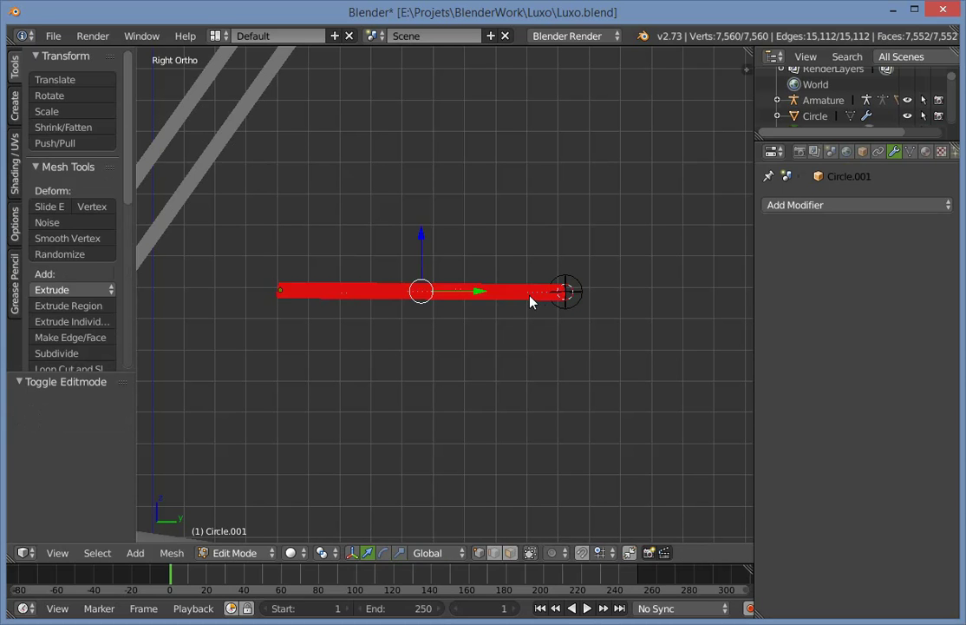
key("Tab")
key("r")
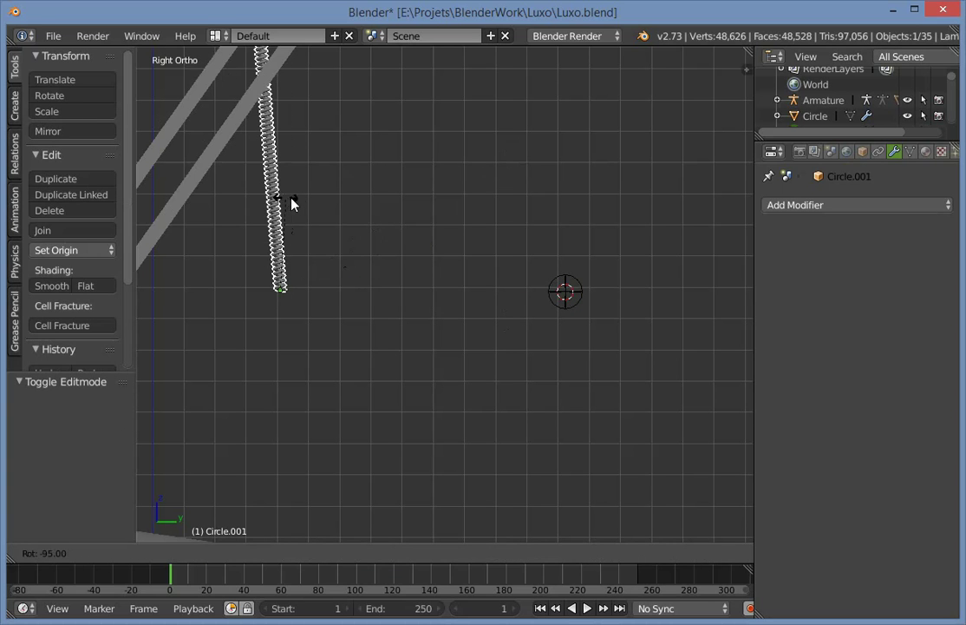
left_click(298, 207, "ctrl")
scroll(324, 128, "down", 2)
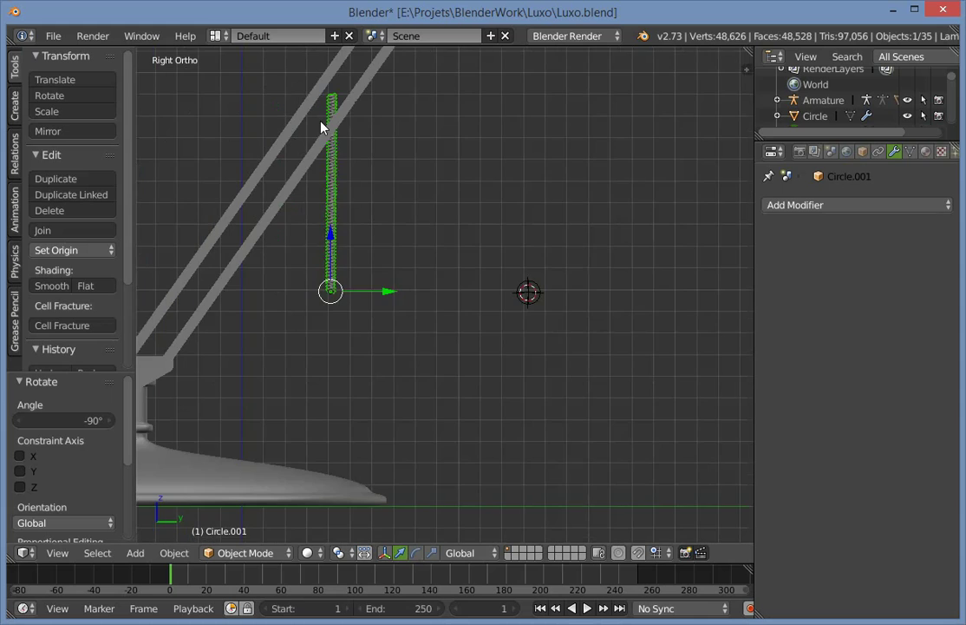
middle_click_drag(340, 213, 318, 274, "shift")
scroll(318, 272, "up", 2)
key("z")
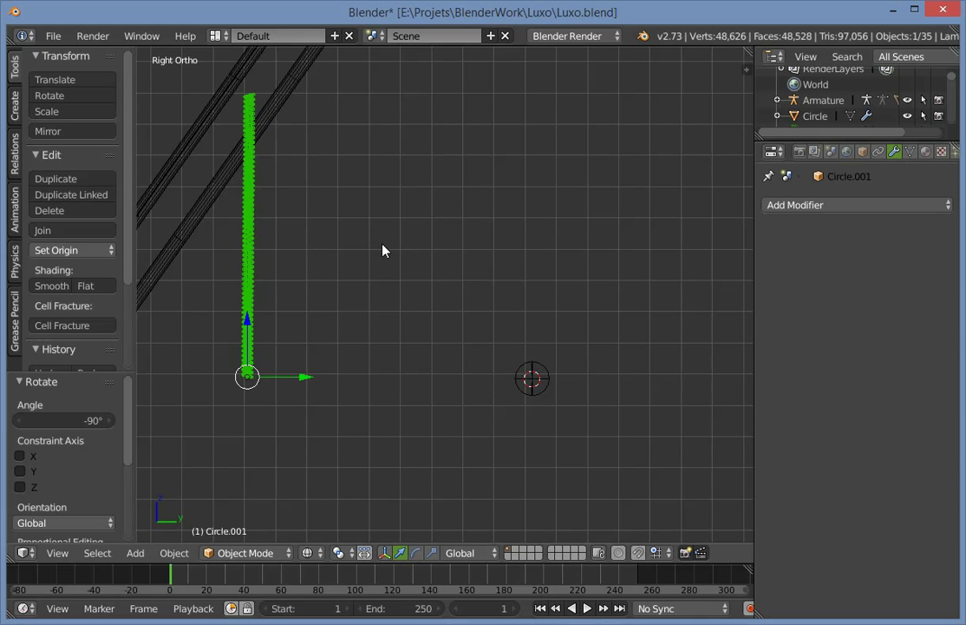
key("r")
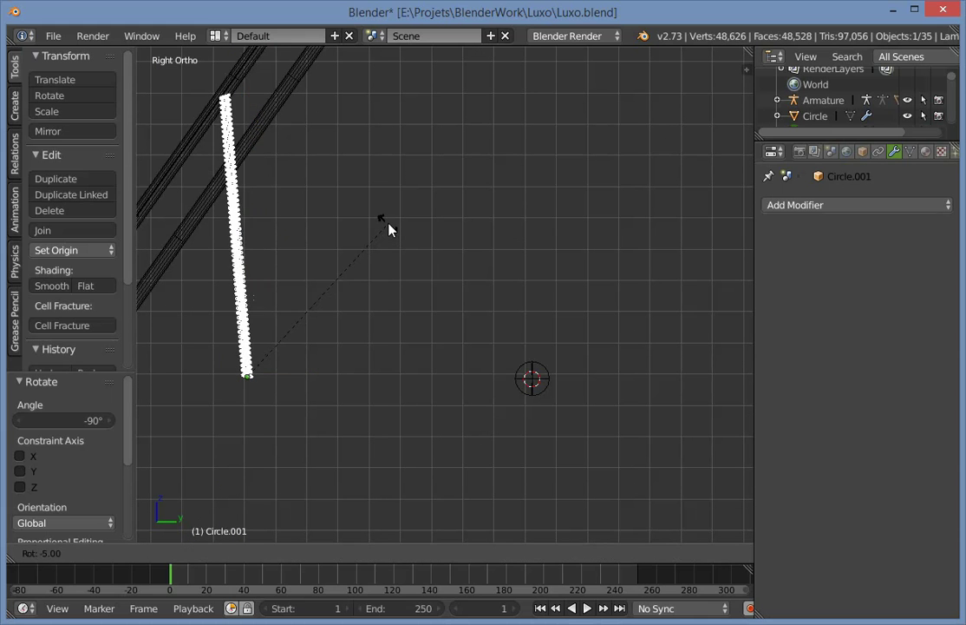
left_click(402, 229)
key("z")
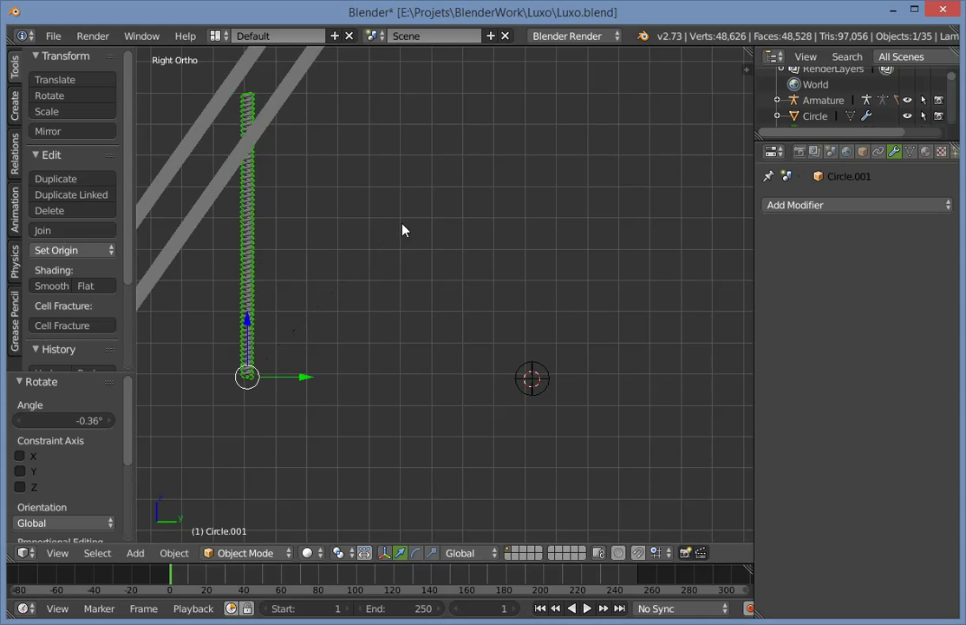
Try rotating the spring's whole mesh back toward horizontal in Edit Mode, and undo the rotation.
key("Tab")
key("a")
key("r")
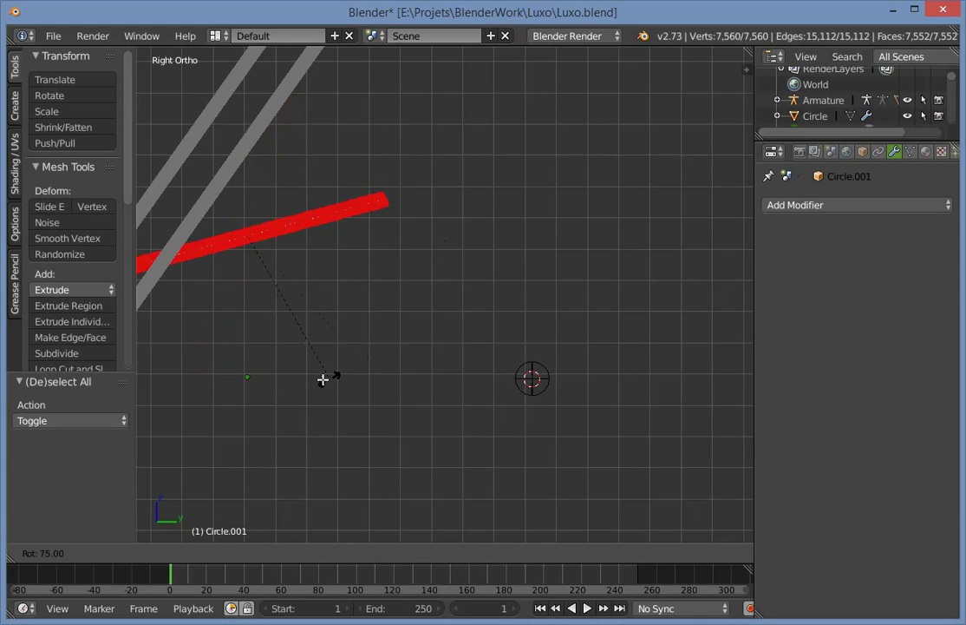
left_click(297, 391)
key("ctrl+z")
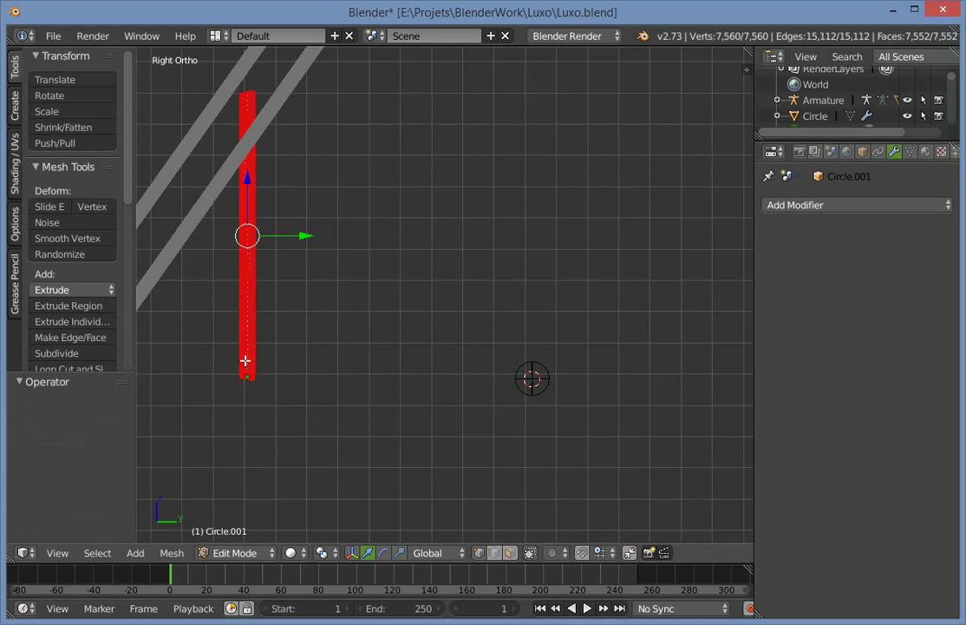
Return to Object Mode, snap the 3D cursor to the spring's origin, and set the pivot point to 3D Cursor.
key("Tab")
key("z")
scroll(304, 328, "up", 3)
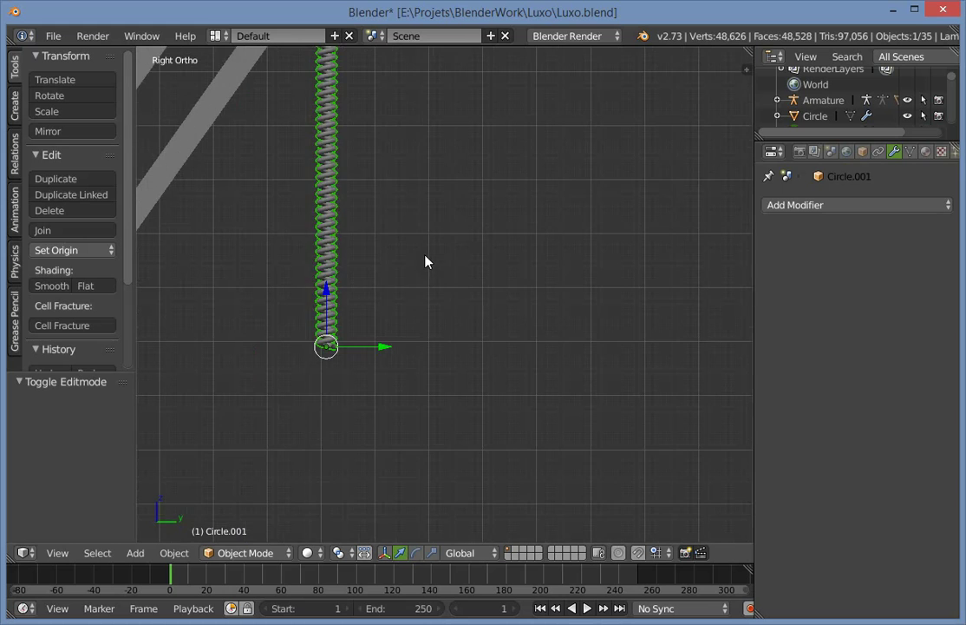
key("shift+s")
left_click(421, 257)
middle_click_drag(421, 258, 503, 320)
key("KP_3")
left_click(311, 552)
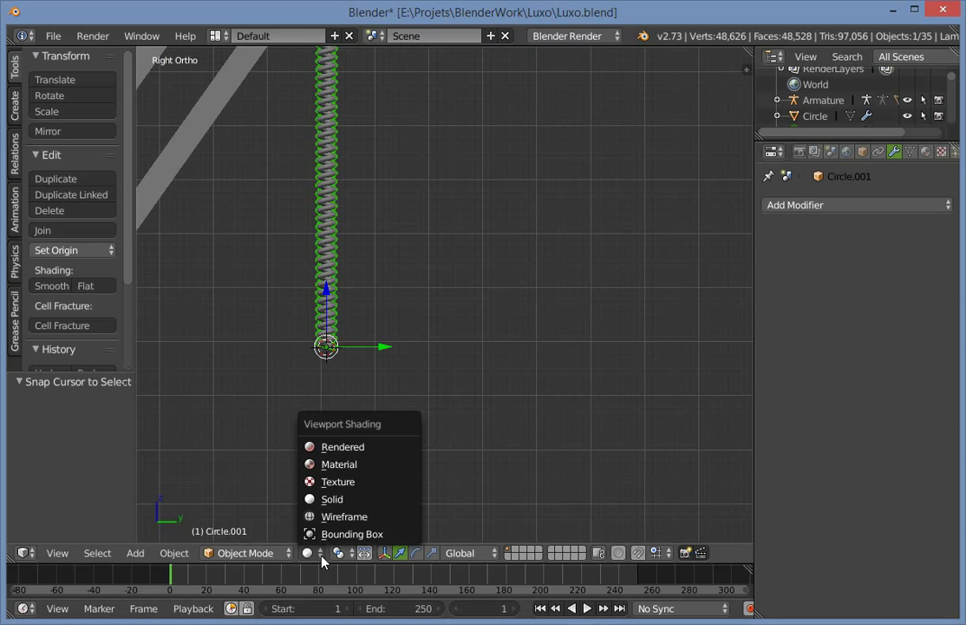
left_click(338, 552)
left_click(375, 514)
scroll(533, 274, "down", 2)
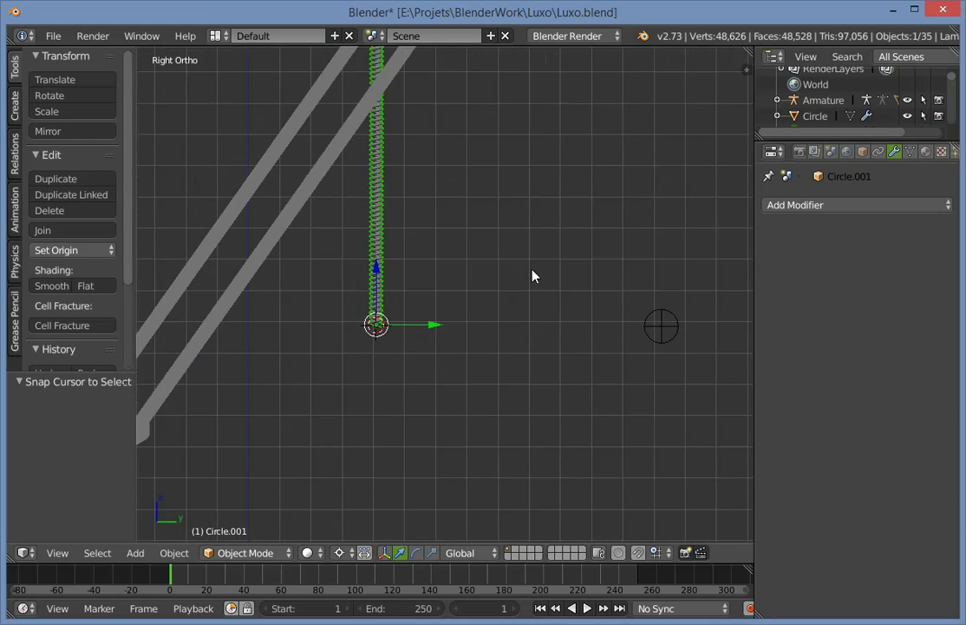
middle_click_drag(532, 274, 428, 350, "shift")
Rotate the spring's whole mesh in Edit Mode about the 3D cursor by 75.035° and 14.867° to lie horizontally toward the sphere empty.
key("Tab")
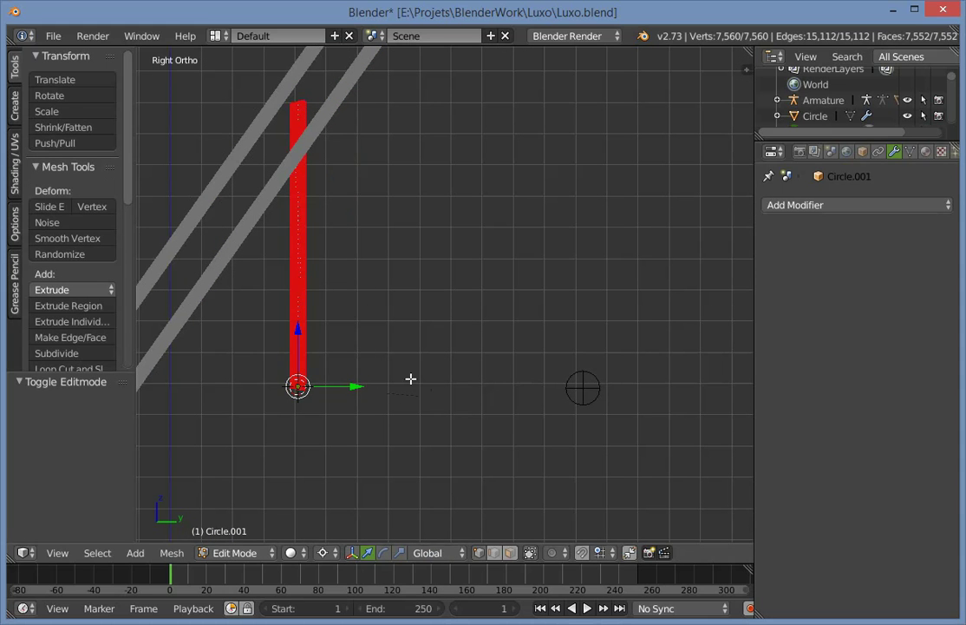
key("r")
left_click(538, 428)
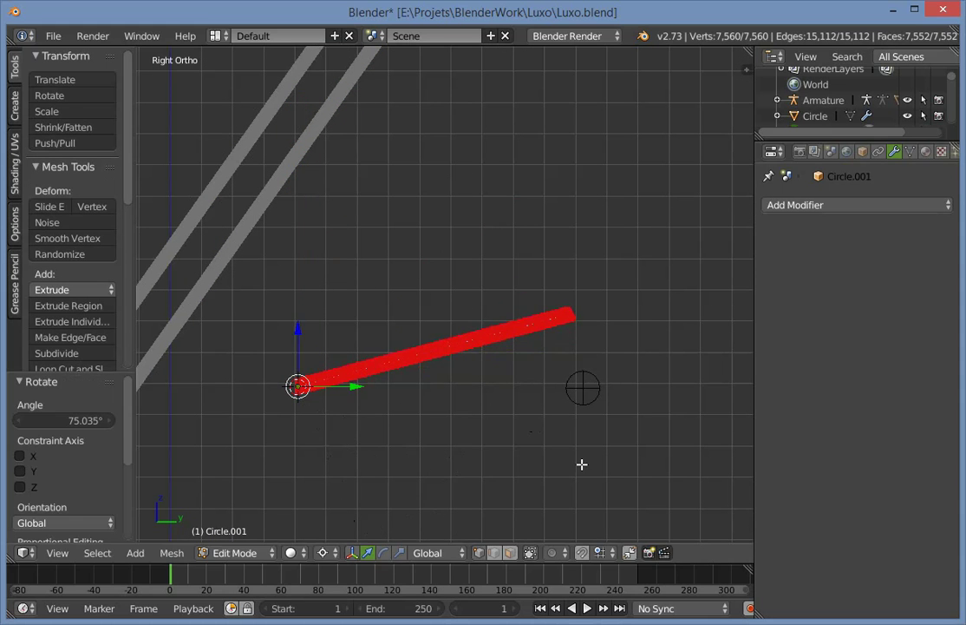
key("r")
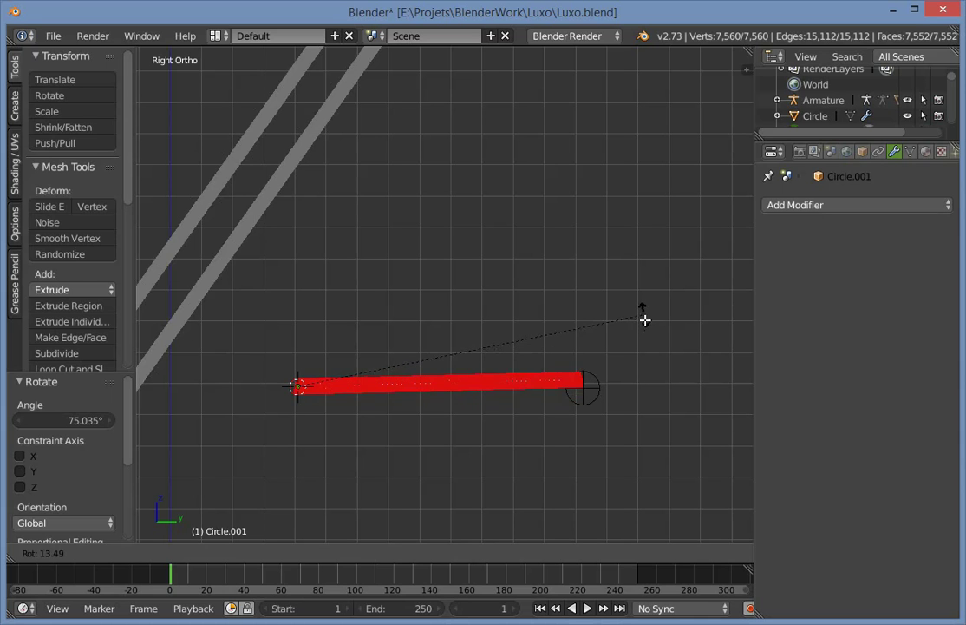
left_click(663, 320)
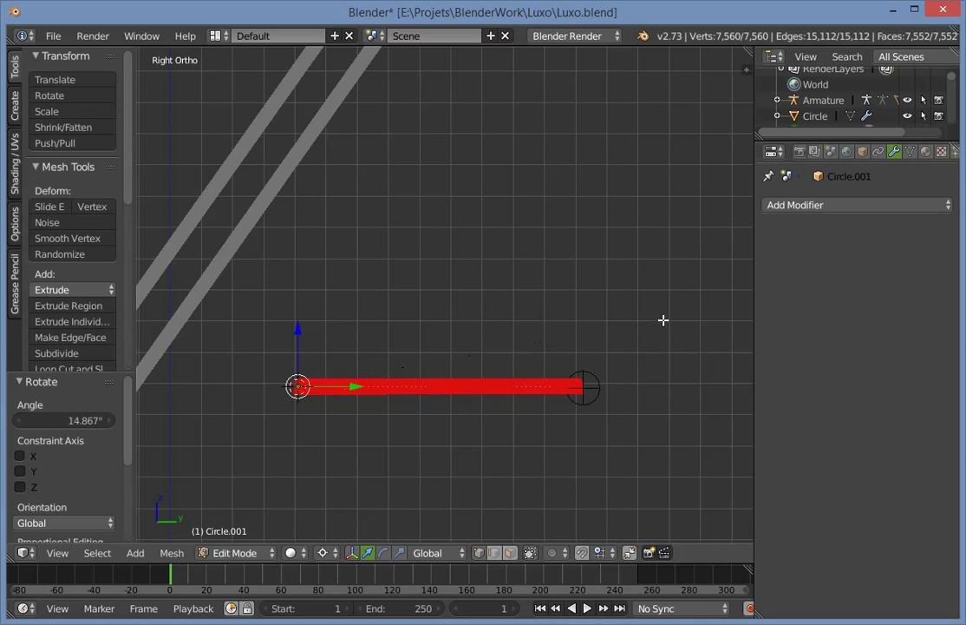
key("Tab")
Add a Stretch To constraint on the spring targeting the sphere empty.
scroll(669, 451, "up", 2)
key("a")
right_click(669, 434)
middle_click_drag(629, 387, 498, 274, "shift")
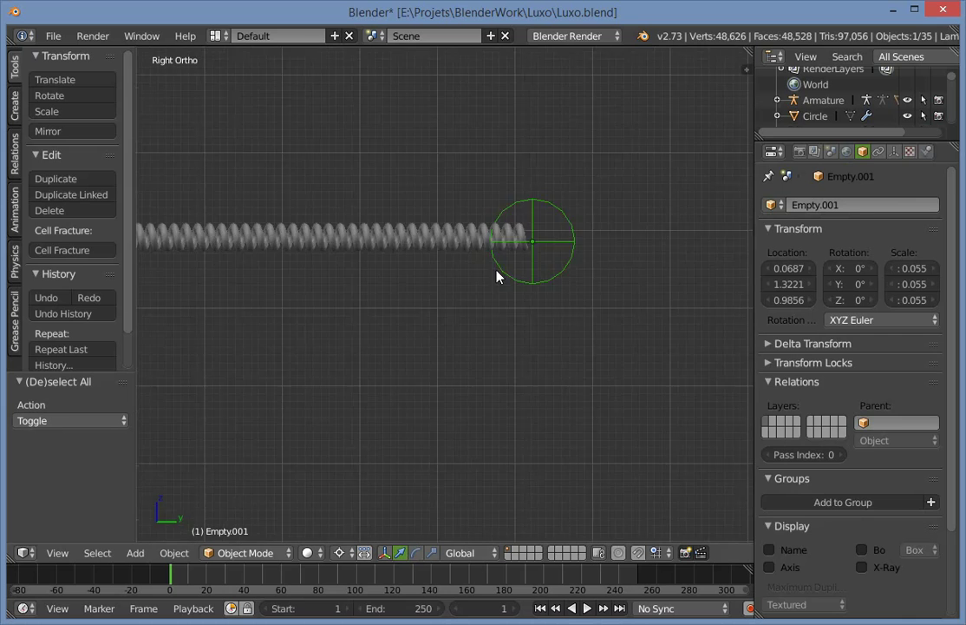
scroll(402, 313, "down", 3)
middle_click_drag(402, 313, 427, 274, "shift")
scroll(427, 275, "up", 2)
right_click(451, 270, "shift")
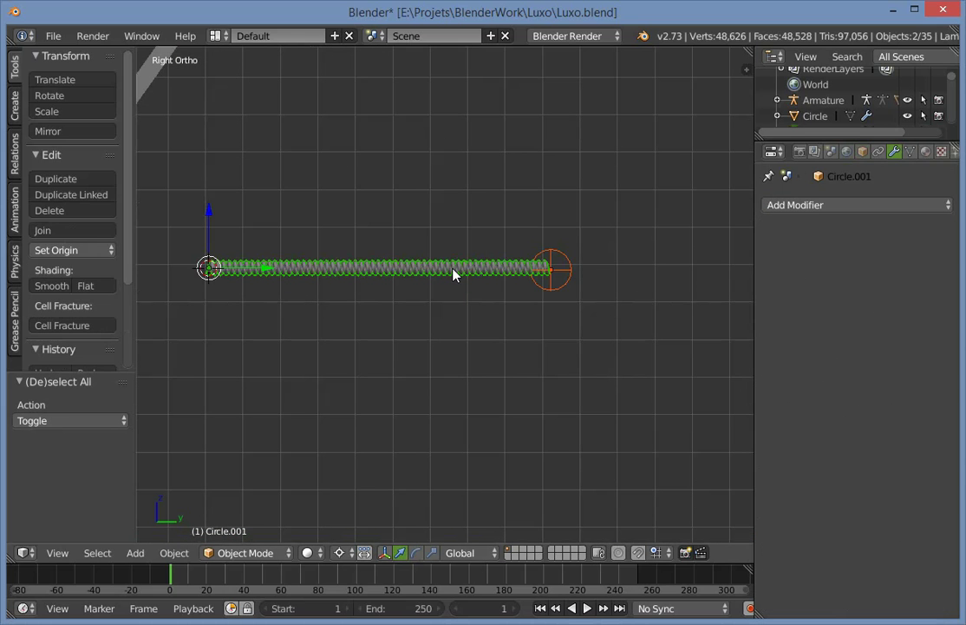
key("ctrl+shift+c")
left_click(460, 274)
key("a")
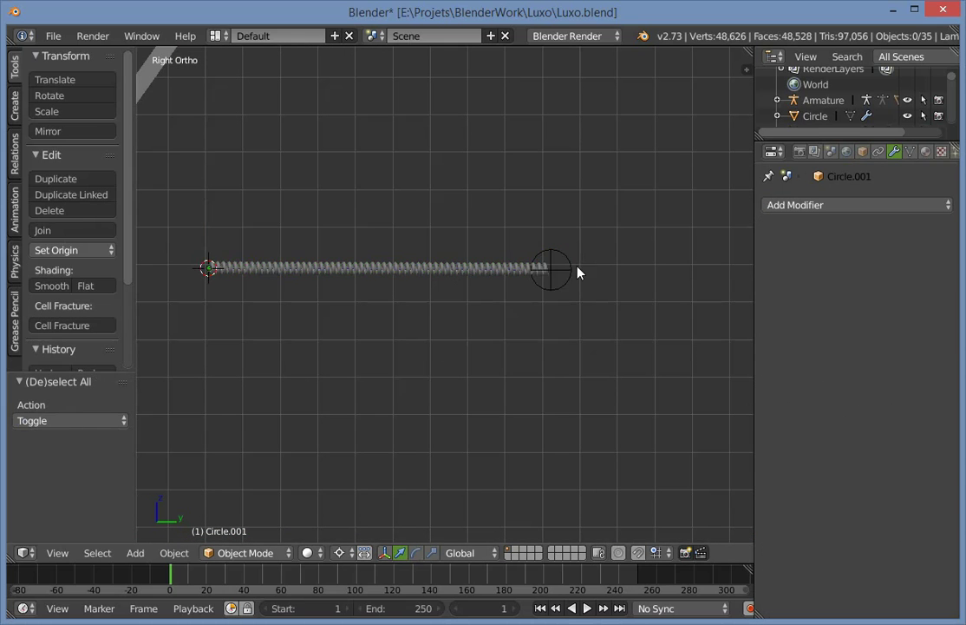
Test the spring's stretching by moving the sphere empty around, and undo each move.
right_click_drag(579, 273, 705, 217)
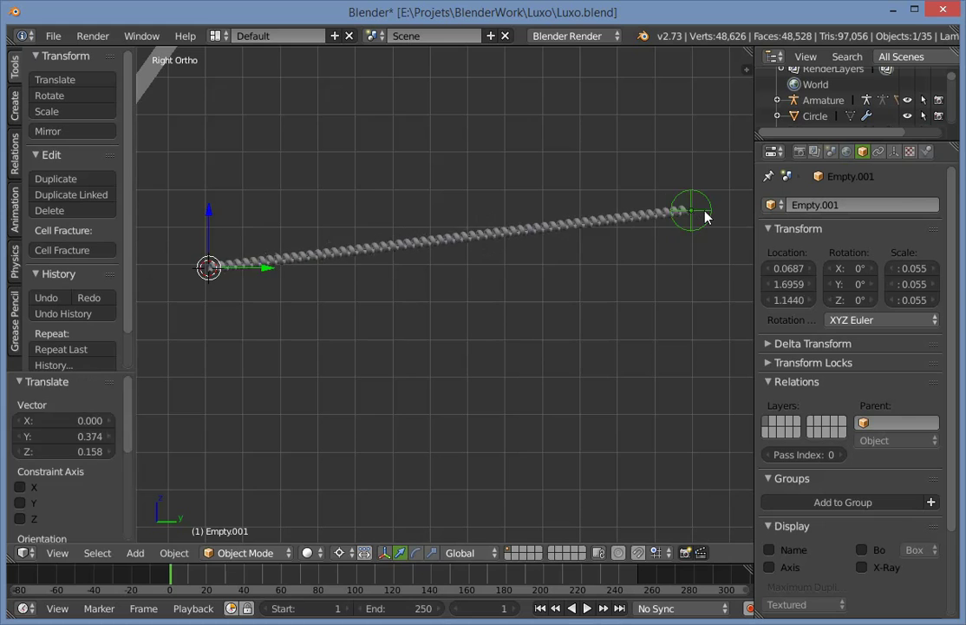
key("ctrl+z")
key("a")
scroll(591, 280, "up", 2)
right_click_drag(626, 270, 673, 293)
key("ctrl+z")
right_click(425, 247)
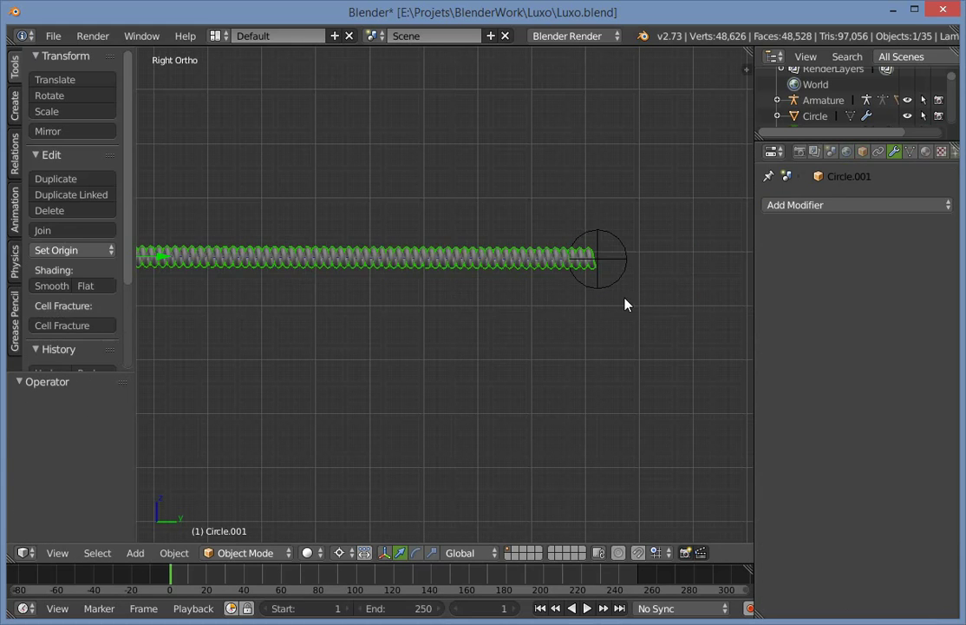
right_click(621, 274)
right_click_drag(621, 274, 651, 247)
scroll(406, 274, "down", 2)
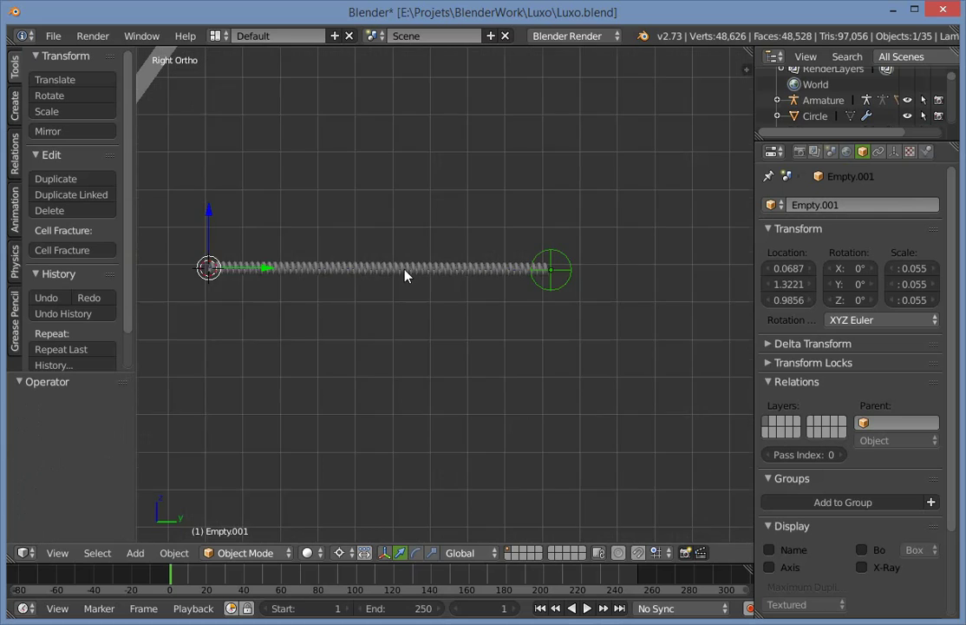
middle_click_drag(433, 303, 490, 313, "shift")
key("g")
left_click(425, 255)
key("ctrl+z")
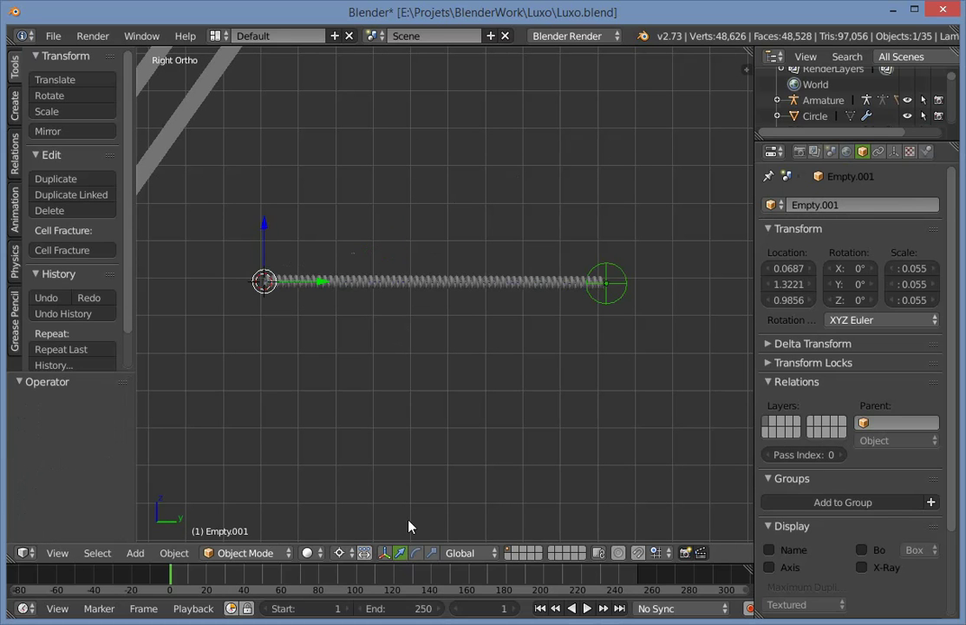
Set the pivot point to the selection's median, and move the spring and sphere empty together -0.742 in Y and 0.009 in Z.
left_click(339, 553)
left_click(393, 499)
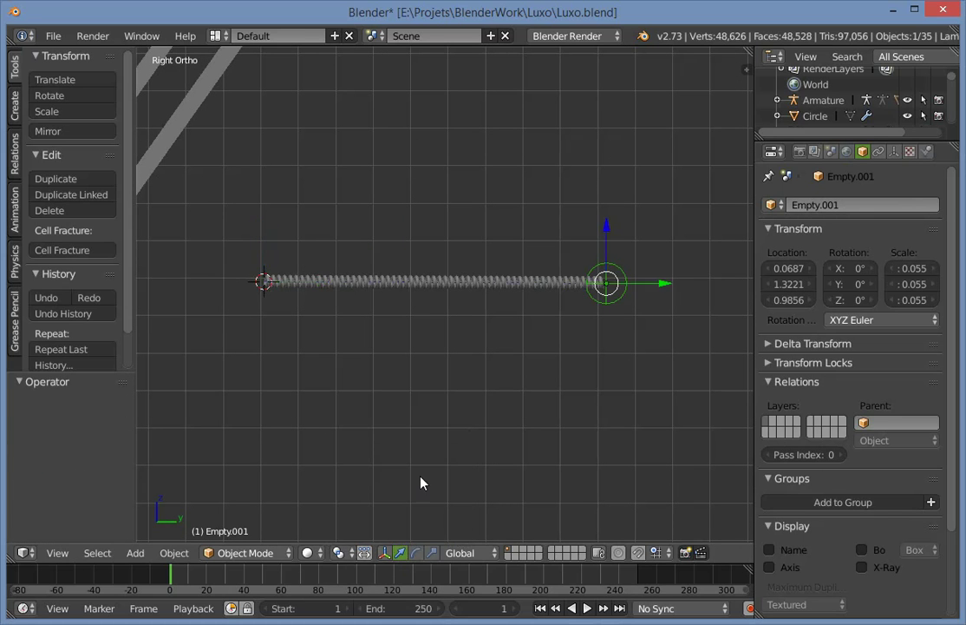
key("g")
left_click(431, 336)
key("ctrl+z")
left_click_drag(415, 279, 422, 297)
scroll(350, 395, "down", 2)
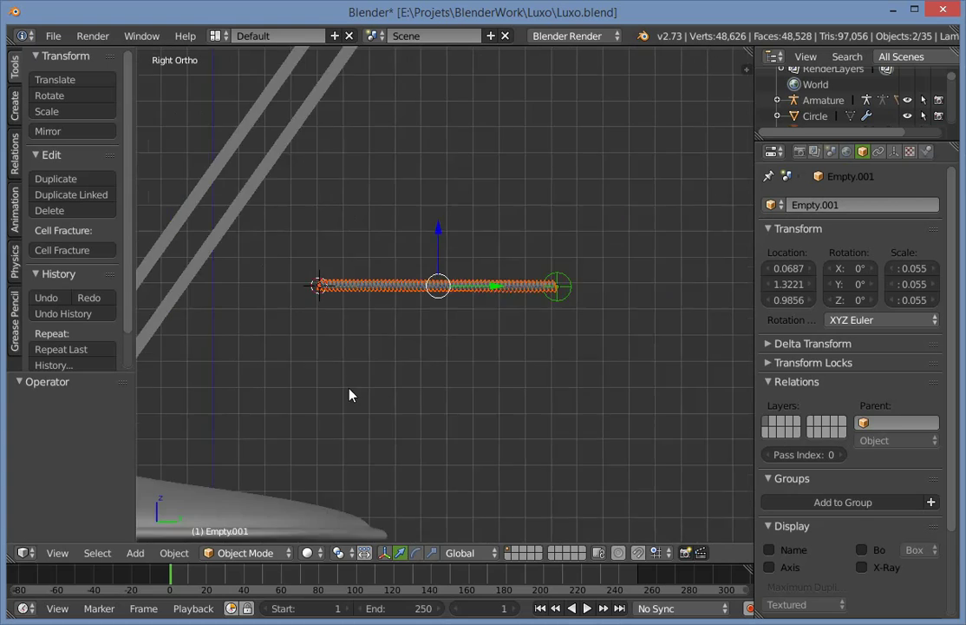
middle_click_drag(345, 375, 530, 378, "shift")
key("g")
left_click(337, 369)
scroll(350, 378, "up", 2)
key("z")
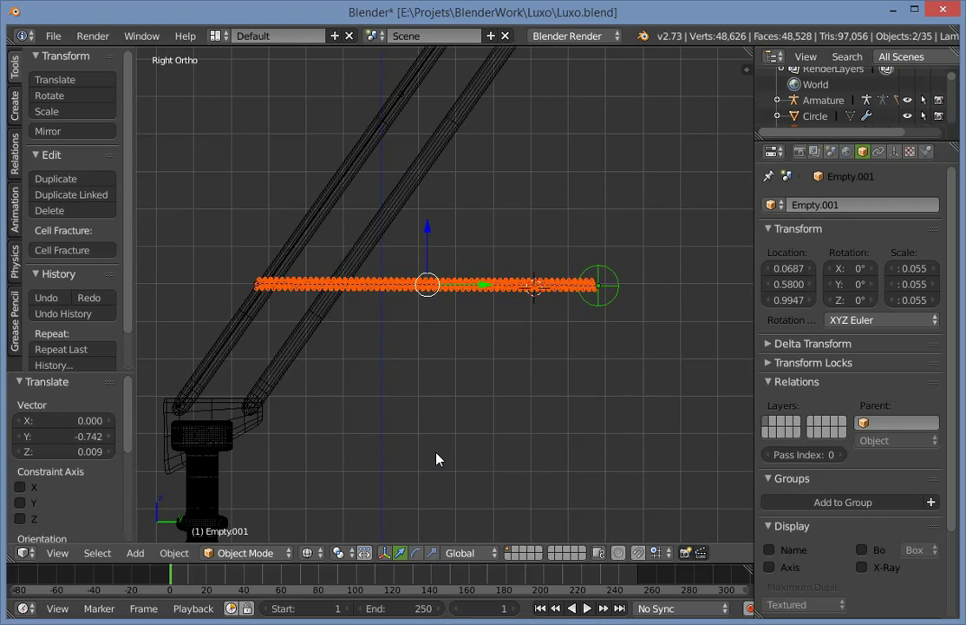
Rotate the spring and empty together -69.807° and move them -0.231 in Y and 0.080 in Z, placing the empty on the lower arm's crossbar.
middle_click_drag(289, 375, 469, 511, "shift")
key("r")
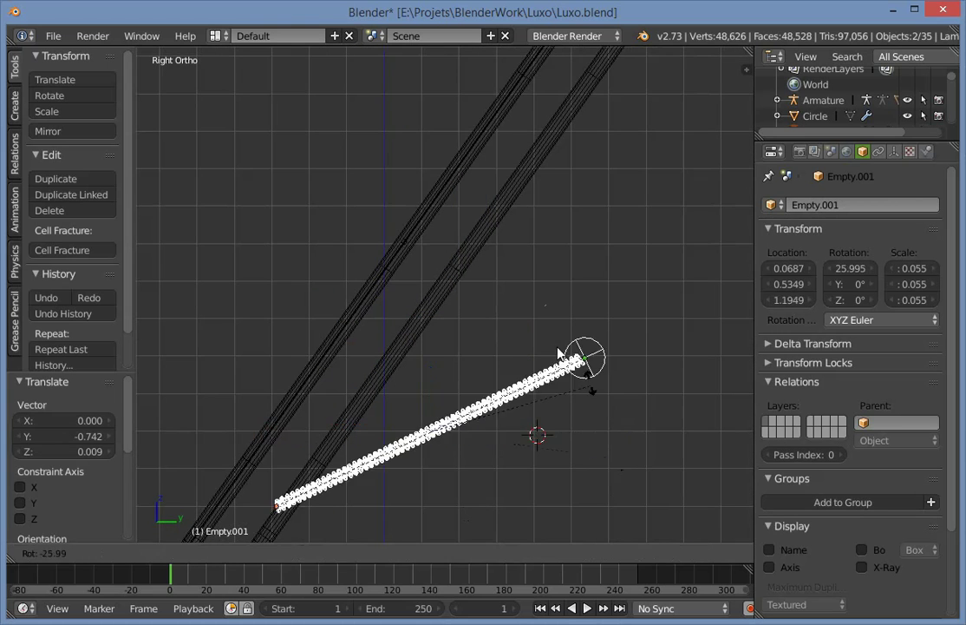
left_click(549, 278)
middle_click_drag(550, 279, 551, 337, "shift")
scroll(592, 377, "up", 6)
key("g")
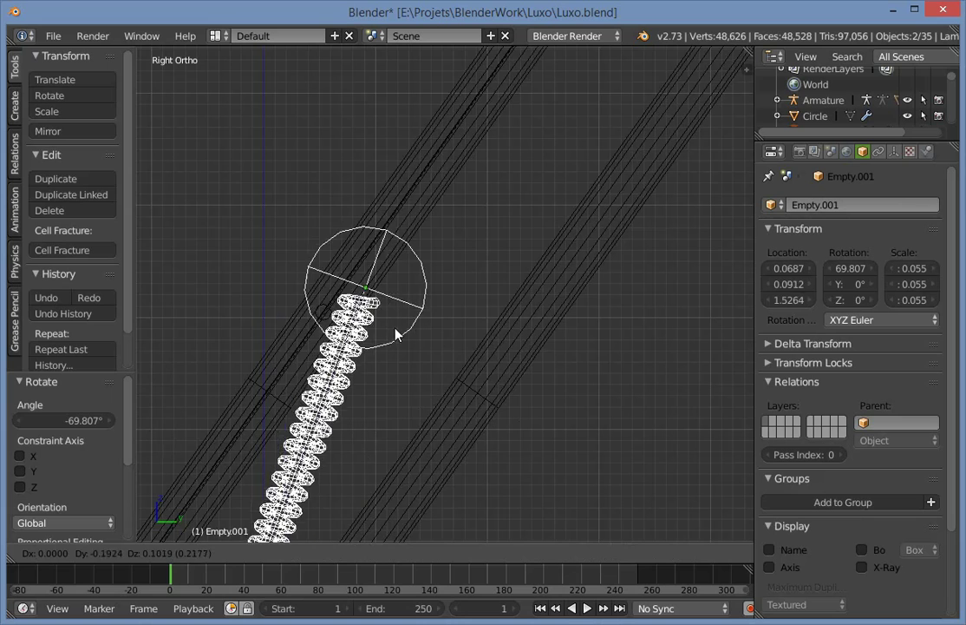
left_click(355, 354)
key("z")
mouse_move(356, 356)
middle_mouse_down()
mouse_move(389, 394)
mouse_move(523, 418)
middle_mouse_up()
key("KP_1")
scroll(469, 338, "down", 8, "shift")
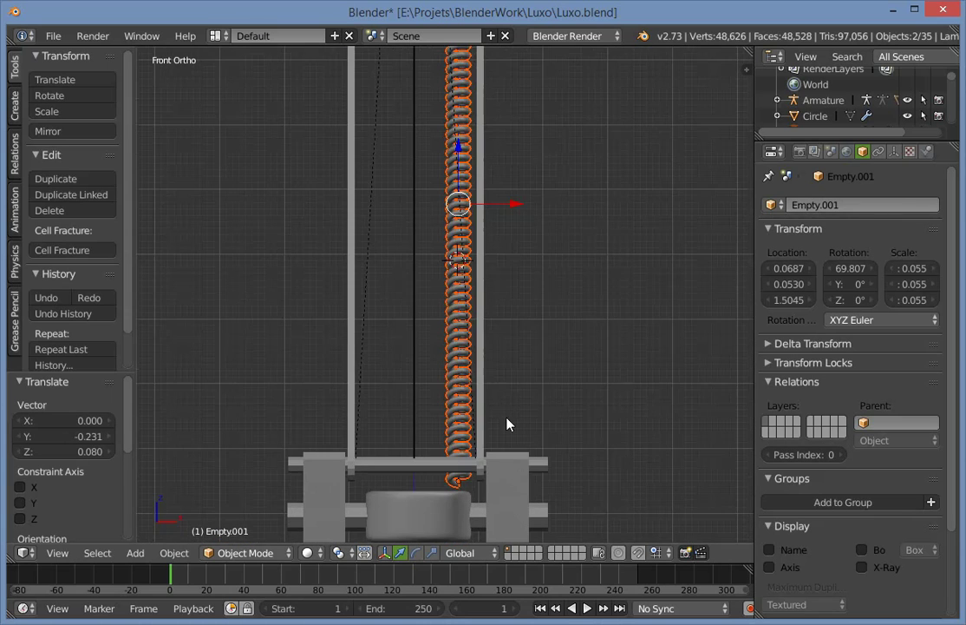
scroll(512, 430, "down", 2, "shift")
key("KP_3")
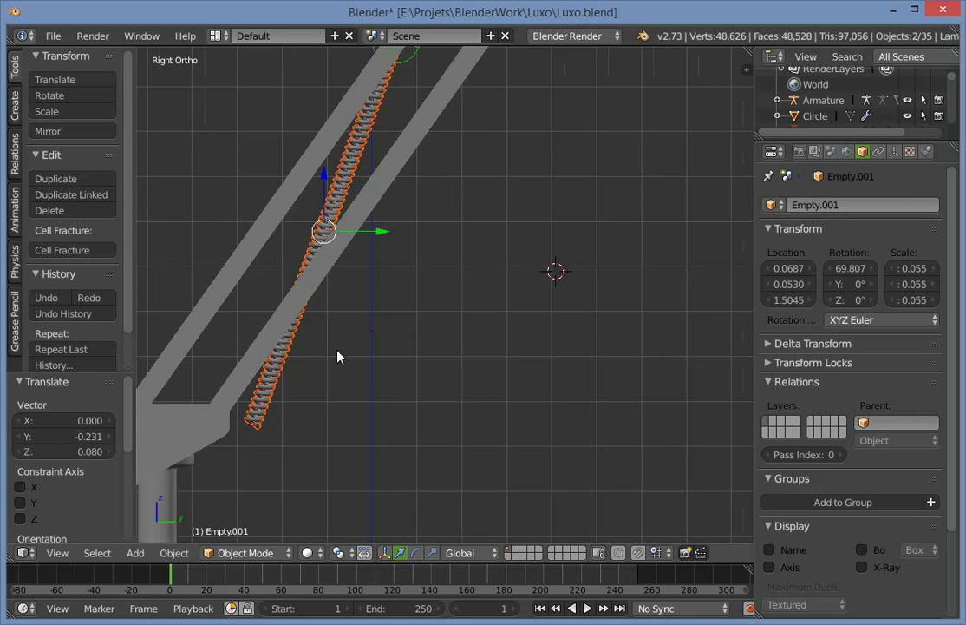
Try rotating the spring and empty about their median, and undo the rotation.
middle_click_drag(338, 356, 504, 327, "shift")
key("z")
key("r")
left_click(547, 372)
key("ctrl+z")
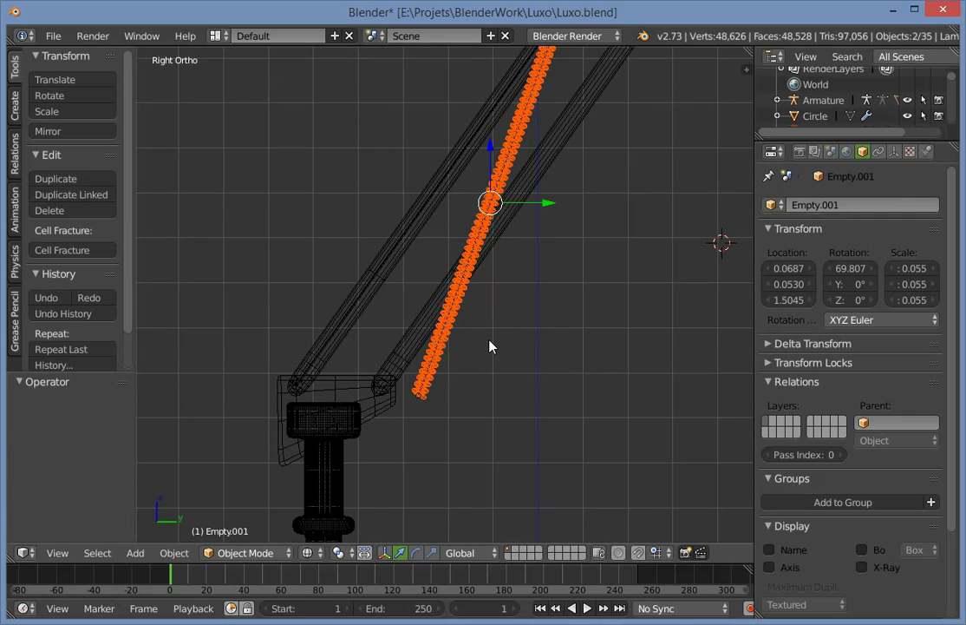
Place the 3D cursor at the center of the arm's crossbar and set the pivot point to 3D Cursor.
scroll(489, 346, "up", 8)
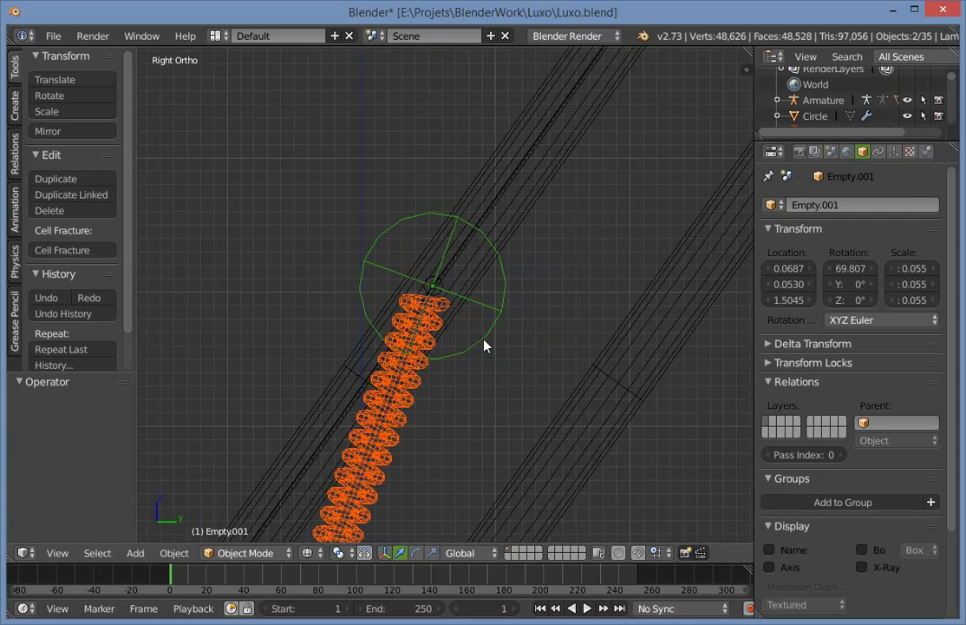
scroll(484, 346, "up", 5)
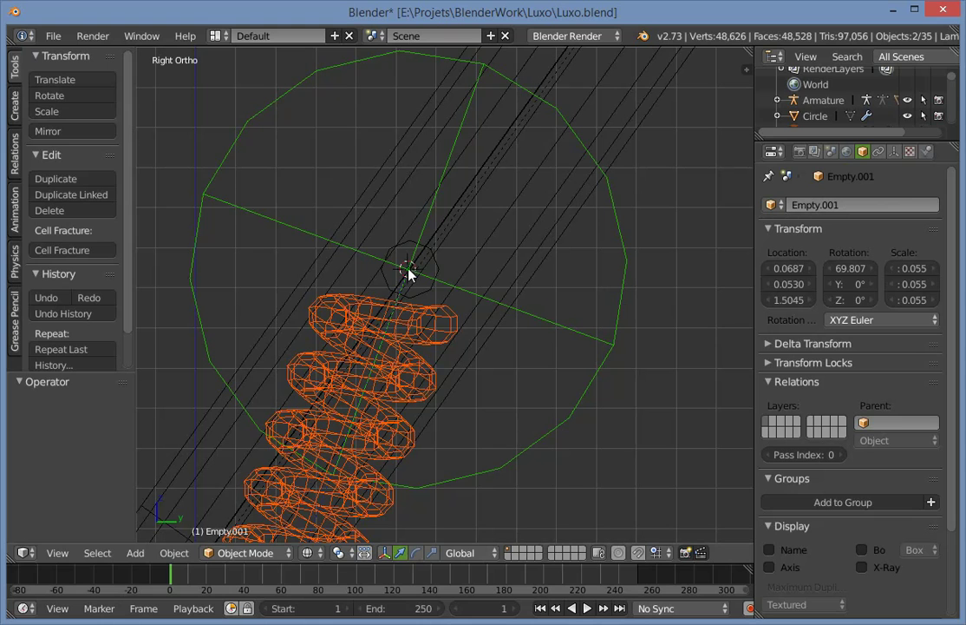
left_click(338, 552)
left_click(382, 511)
Rotate the spring and empty about the 3D cursor by 13.498° and another 1.373° to align the spring with the arm.
scroll(433, 475, "down", 8)
scroll(452, 483, "down", 4)
middle_click_drag(425, 453, 496, 303, "shift")
key("r")
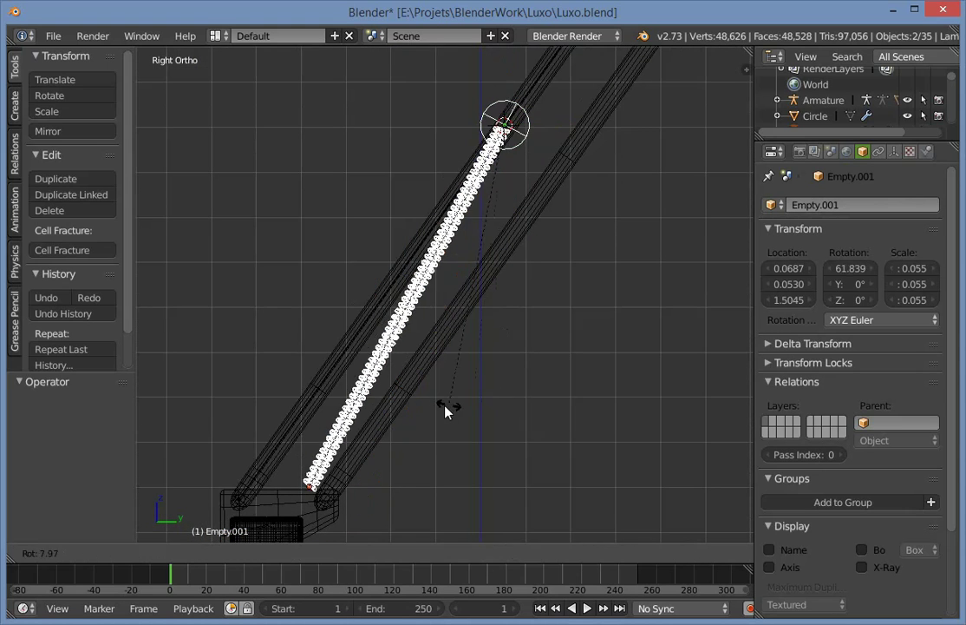
left_click(422, 410)
key("z")
mouse_move(395, 418)
middle_mouse_down()
mouse_move(412, 345)
mouse_move(495, 410)
mouse_move(599, 432)
mouse_move(557, 395)
mouse_move(567, 404)
mouse_move(654, 402)
middle_mouse_up()
scroll(625, 390, "down", 4)
middle_click_drag(597, 381, 584, 376)
key("KP_3")
key("z")
scroll(593, 324, "up", 3)
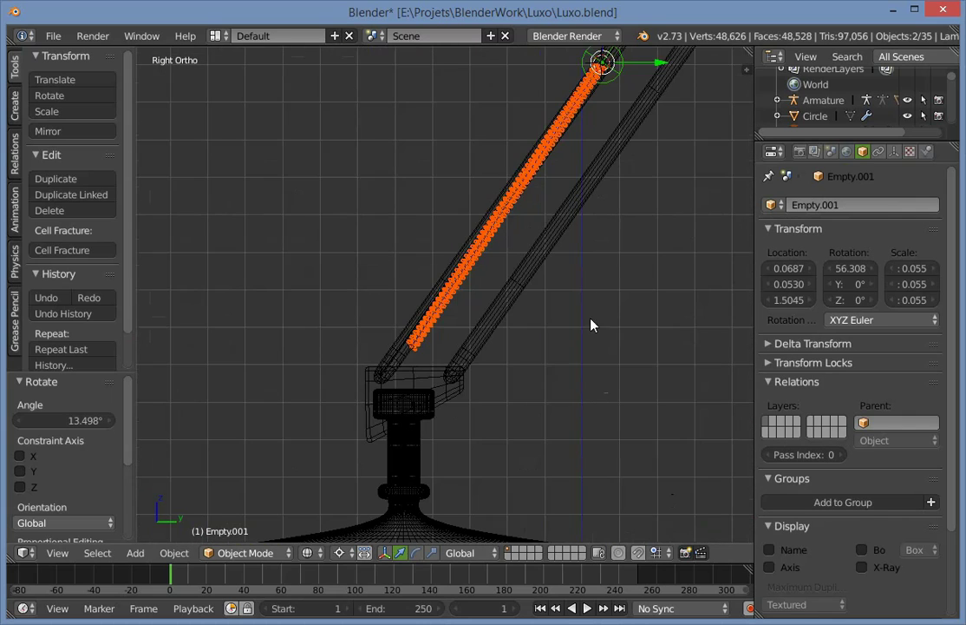
key("r")
left_click(637, 304)
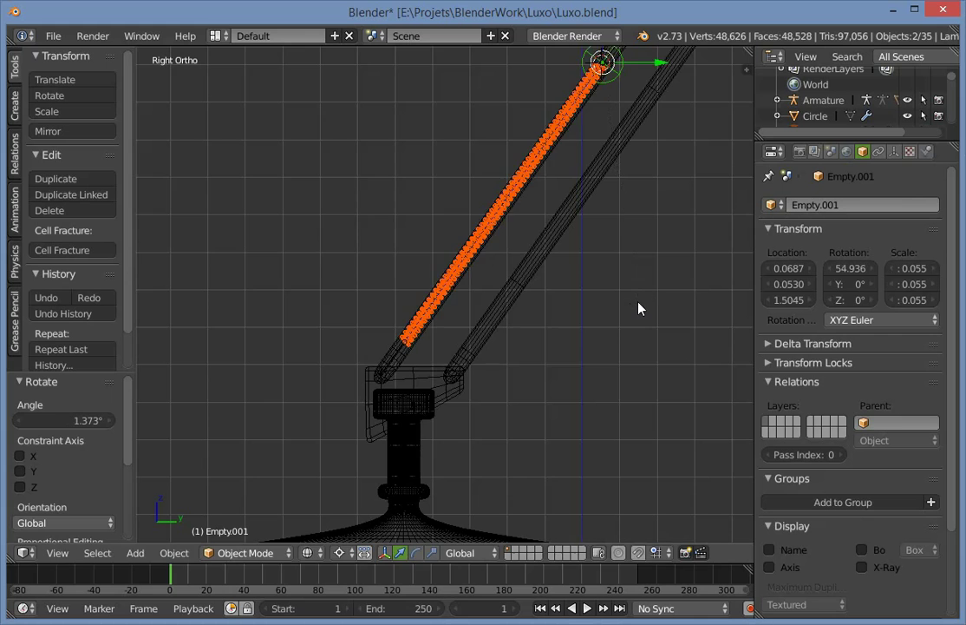
Move the spring and empty together -0.051 in Y and -0.070 in Z so the spring's lower end meets the base joint.
key("z")
key("z")
key("g")
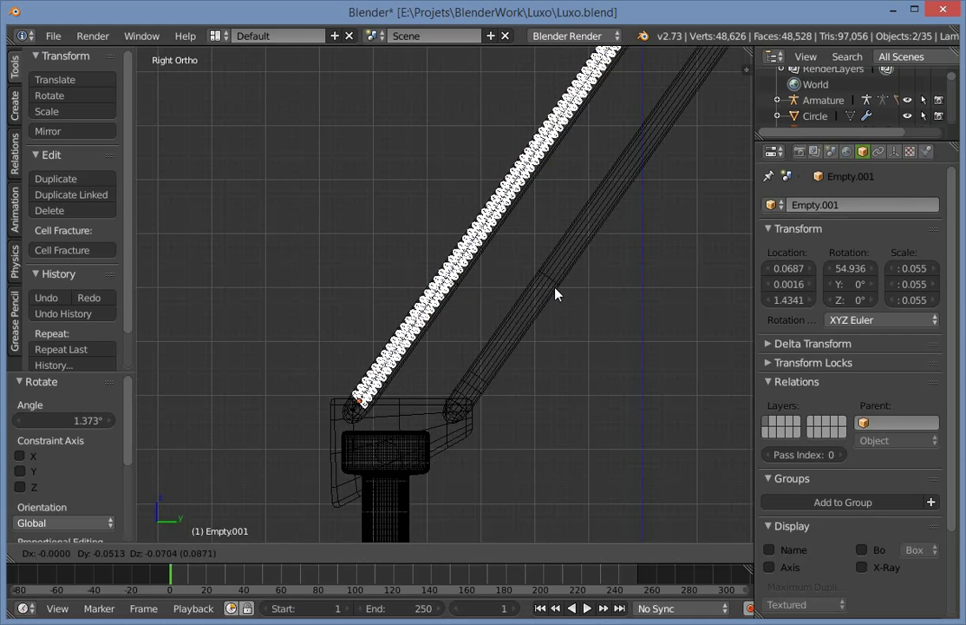
left_click(555, 293)
key("z")
mouse_move(555, 294)
middle_mouse_down()
mouse_move(457, 313)
mouse_move(557, 341)
mouse_move(489, 351)
mouse_move(516, 388)
mouse_move(465, 373)
mouse_move(365, 293)
middle_mouse_up()
scroll(516, 388, "down", 4)
scroll(364, 293, "up", 4)
key("KP_3")
key("z")
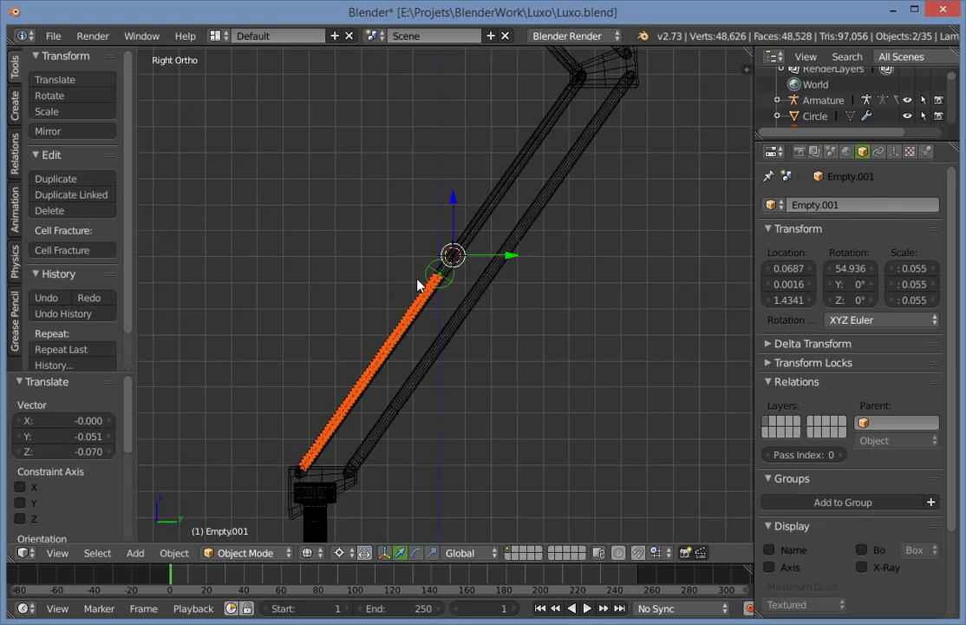
Move only the sphere empty 0.051 in Y and 0.070 in Z back onto the crossbar, and nudge it slightly.
scroll(445, 283, "up", 4)
key("a")
right_click(451, 274)
scroll(434, 279, "up", 2)
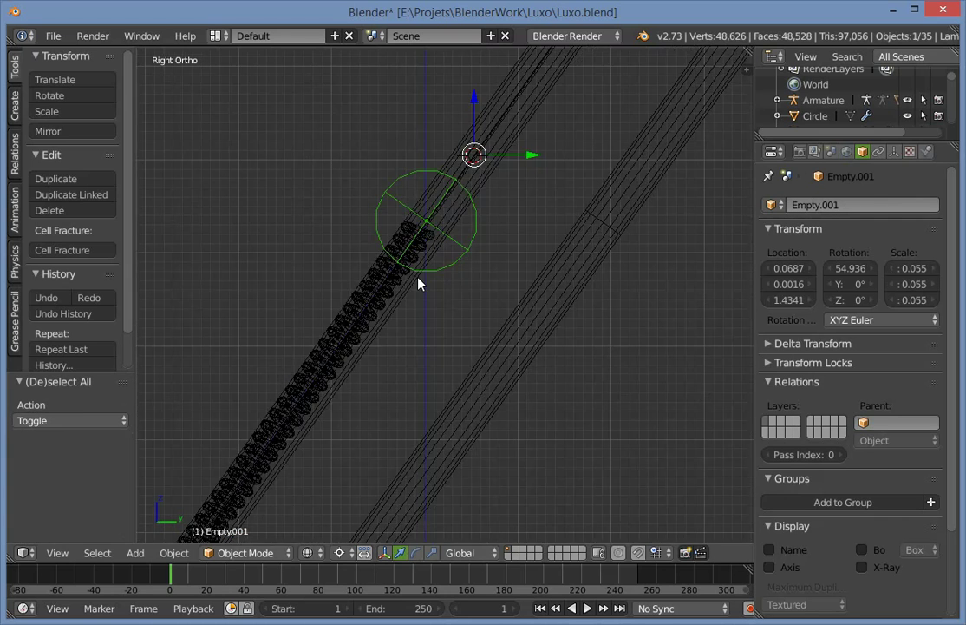
key("g")
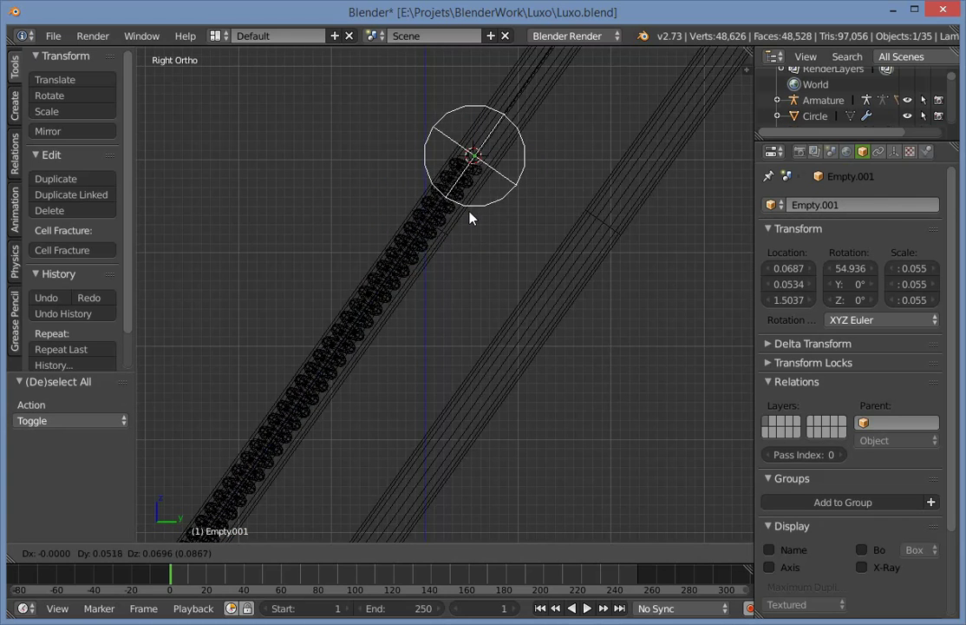
left_click(469, 219)
key("z")
middle_click_drag(469, 219, 621, 282)
key("g")
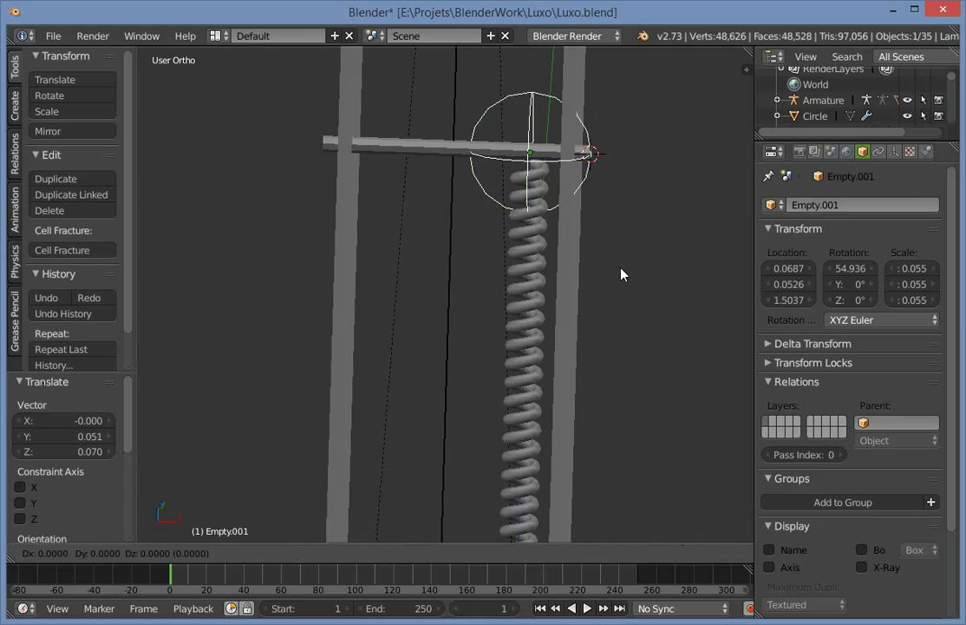
left_click(622, 265)
Shift the sphere empty slightly along X toward the lamp's center line.
key("a")
scroll(622, 265, "down", 6)
middle_click_drag(487, 334, 500, 367, "shift")
scroll(500, 367, "up", 1)
scroll(500, 372, "up", 4)
right_click(487, 222)
key("g")
key("x")
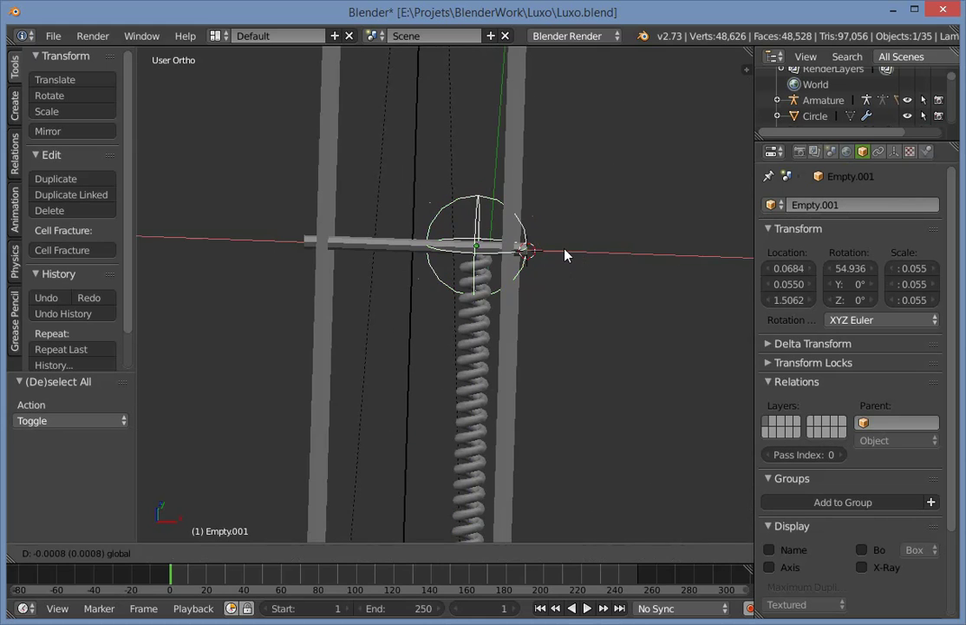
key("KP_1")
left_click_drag(553, 250, 536, 222)
Duplicate the spring and its empty, move the copies along negative X beside the originals, and select only the copied spring.
scroll(552, 249, "down", 1)
scroll(530, 258, "down", 1)
scroll(524, 267, "down", 4)
middle_click_drag(451, 329, 490, 270, "shift")
scroll(460, 260, "up", 2)
right_click(466, 263, "shift")
key("shift+d")
right_click(490, 270)
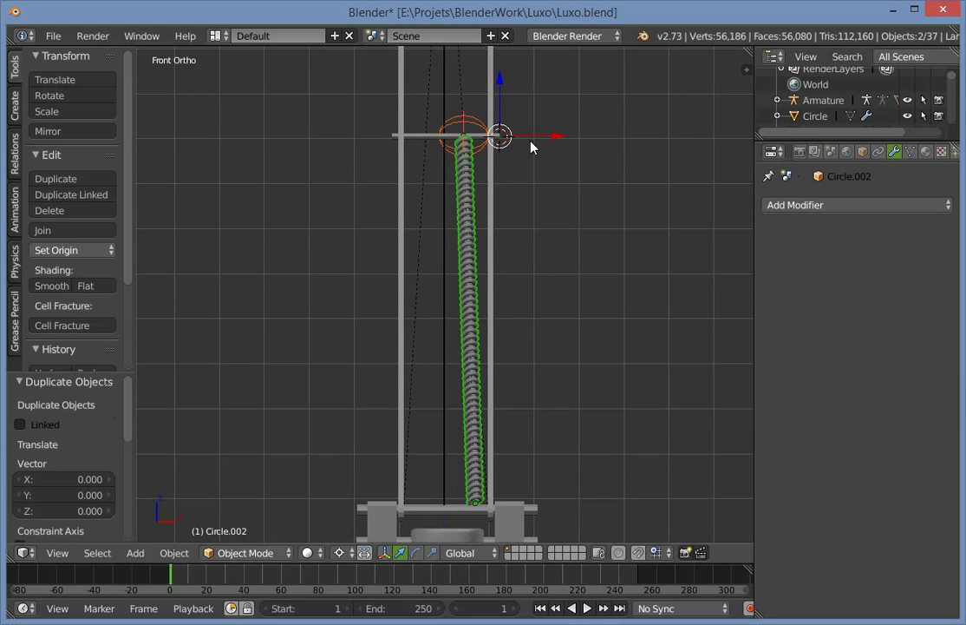
left_click_drag(541, 139, 499, 146)
key("a")
right_click(424, 251)
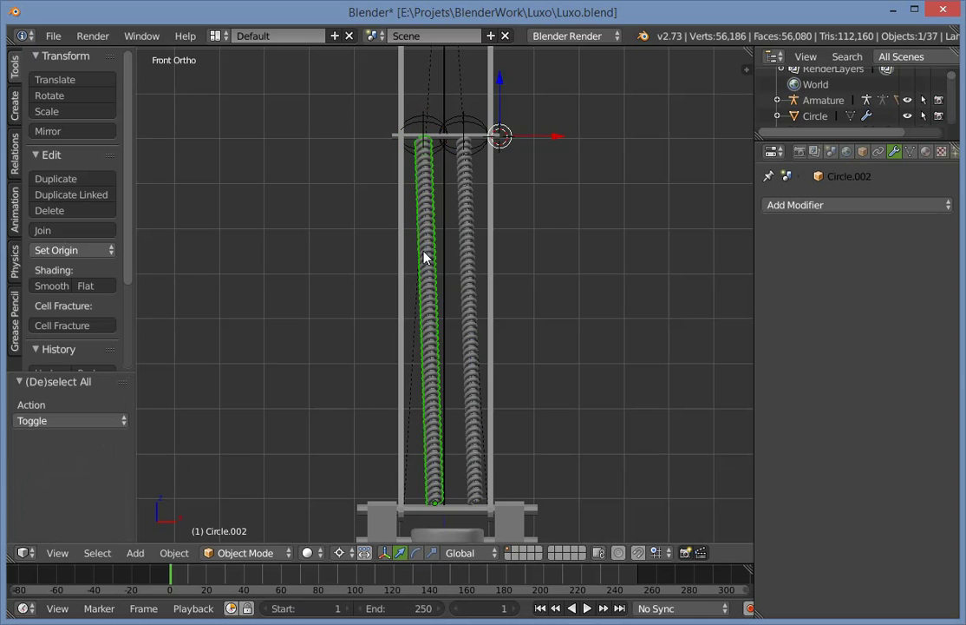
key("ctrl+m")
key("x")
left_click(419, 251)
key("ctrl+z")
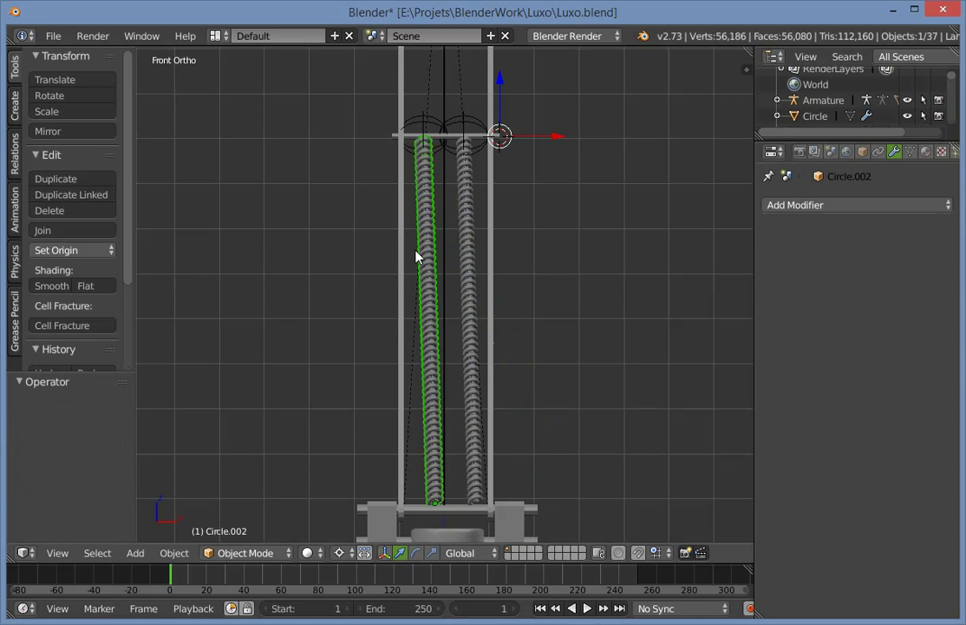
Mirror the copied spring together with its sphere empty along global X.
right_click(435, 128, "shift")
key("ctrl+m")
key("x")
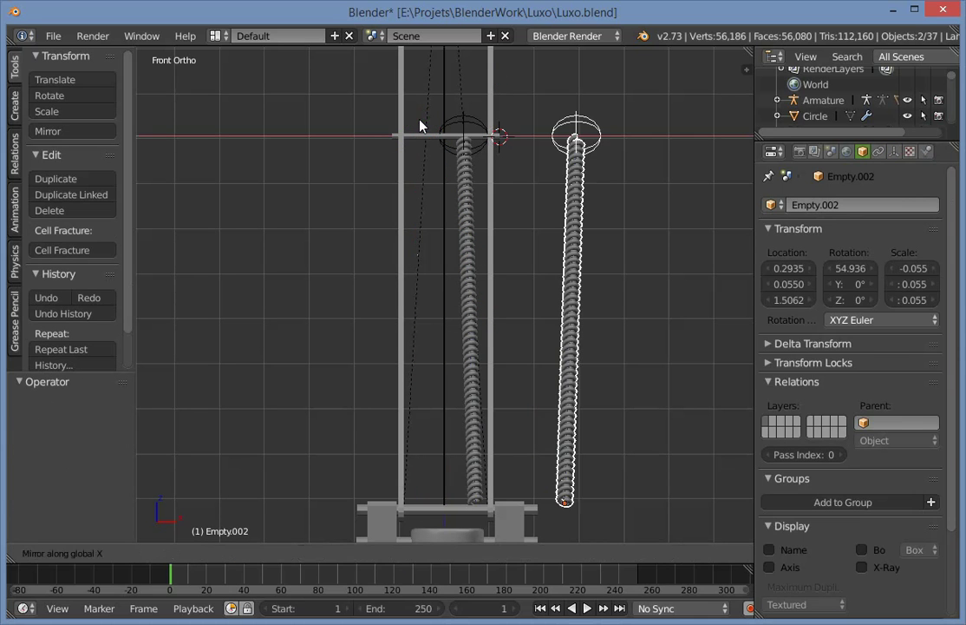
left_click(419, 123)
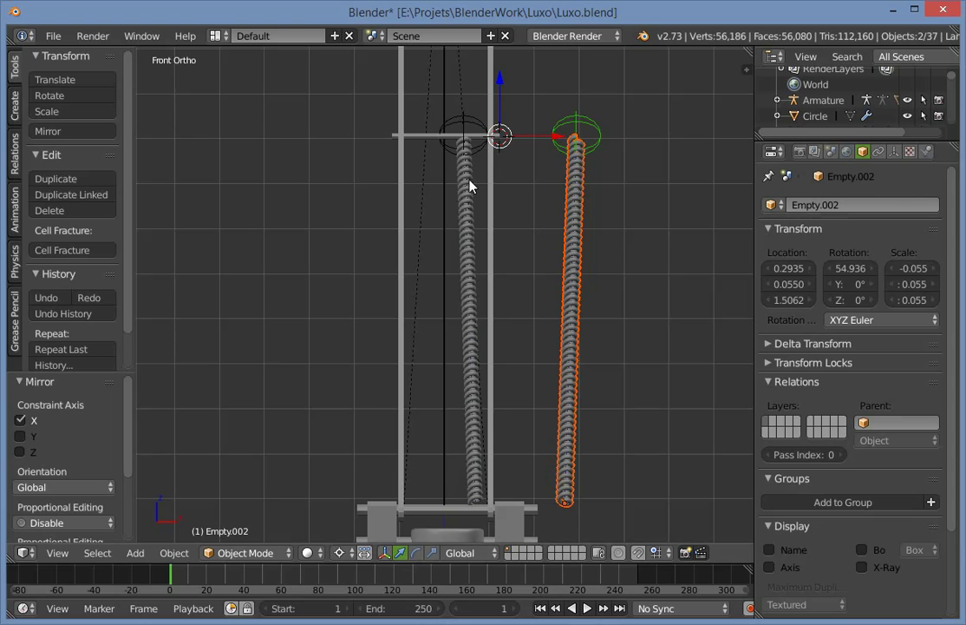
Set the pivot to Median Point and move the mirrored spring and empty about -0.33 in X, back between the arm bars.
left_click(340, 553)
left_click(355, 483)
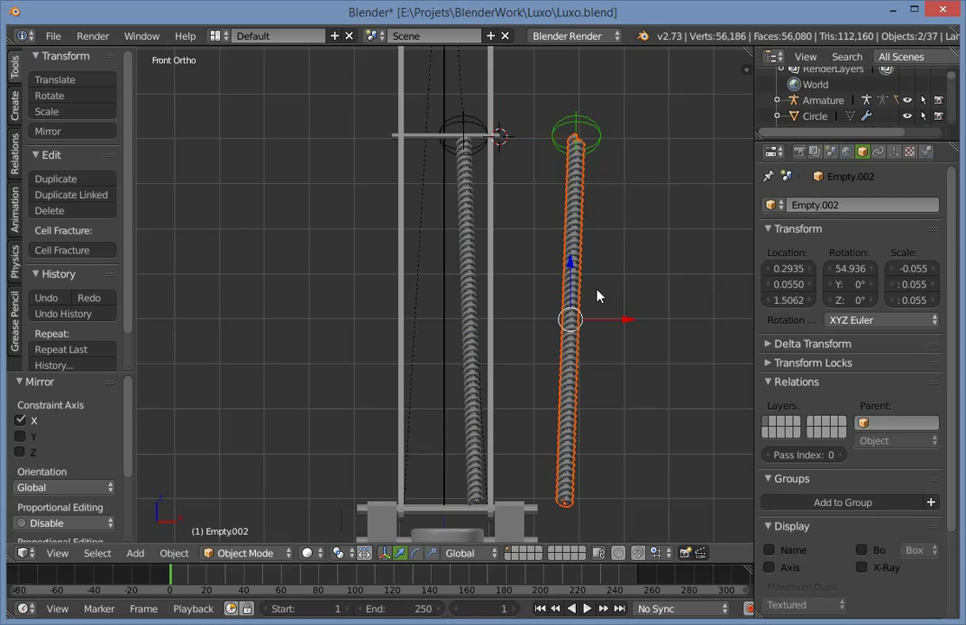
key("g")
key("x")
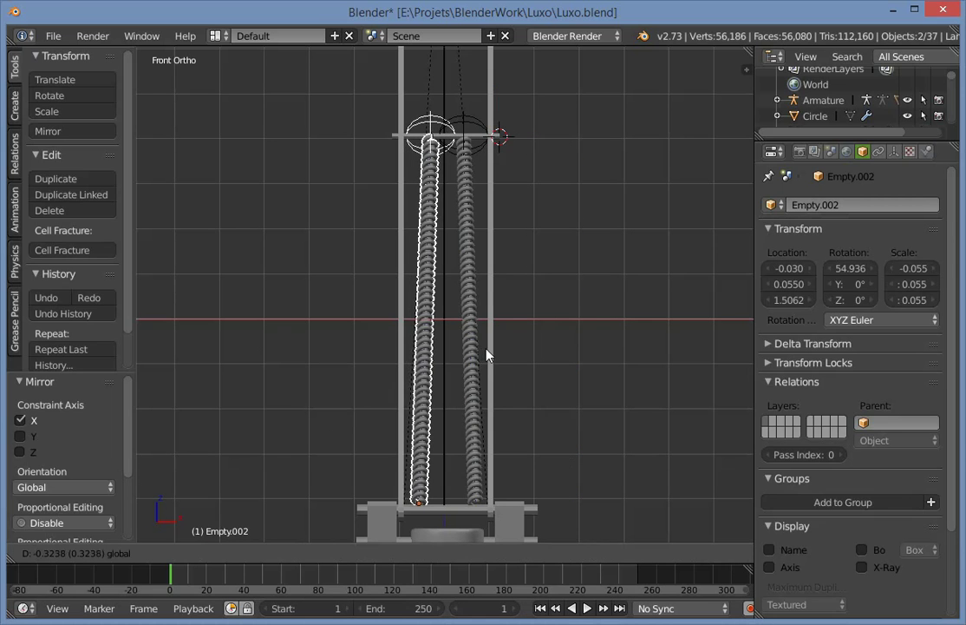
left_click(488, 352)
Test how each spring follows its sphere empty with a trial move, and undo both moves.
key("a")
key("g")
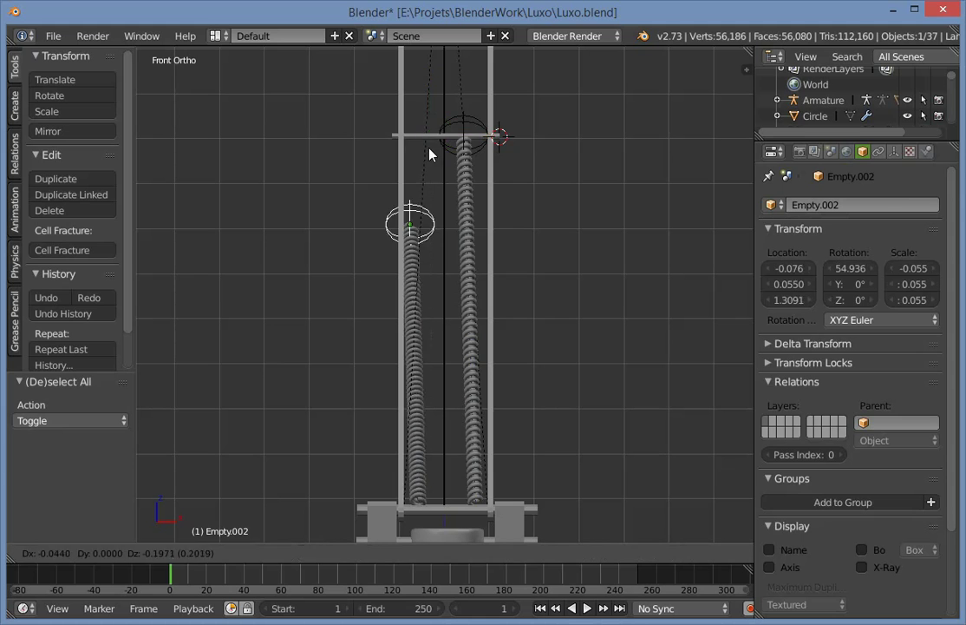
left_click(432, 151)
key("ctrl+z")
right_click(460, 125)
key("g")
left_click(462, 165)
key("ctrl+z")
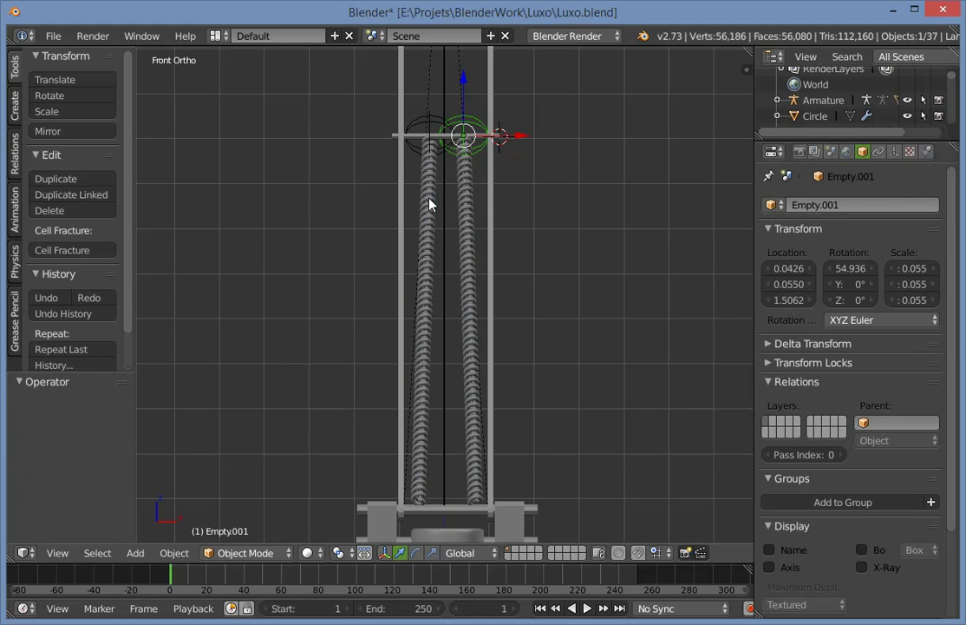
Rotate both springs and empties together -9.969° in the side view and move them 0.106 in Y and 0.028 in Z.
right_click(430, 200, "shift")
right_click(429, 117, "shift")
right_click(462, 209, "shift")
key("KP_3")
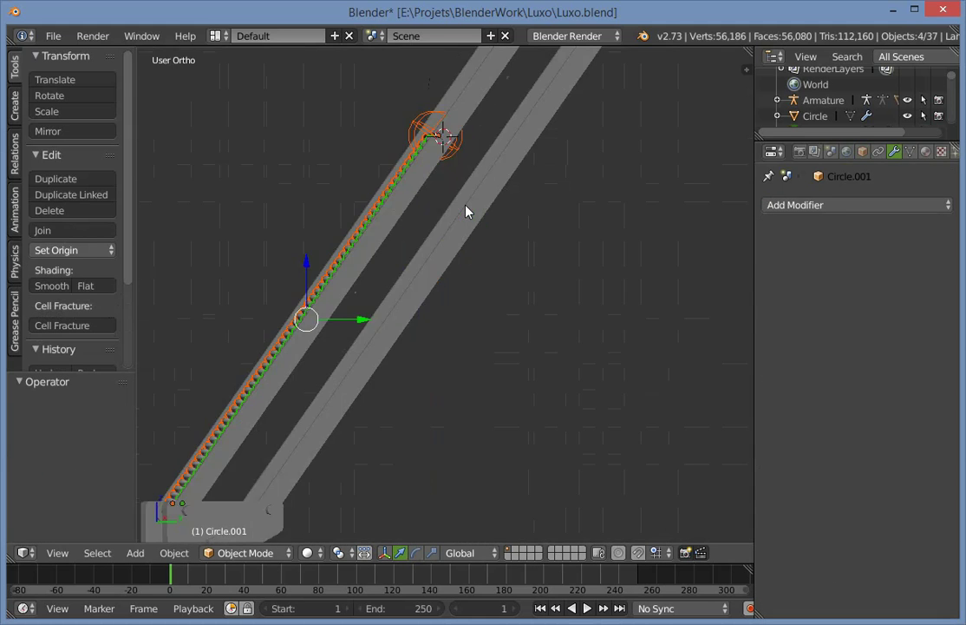
key("z")
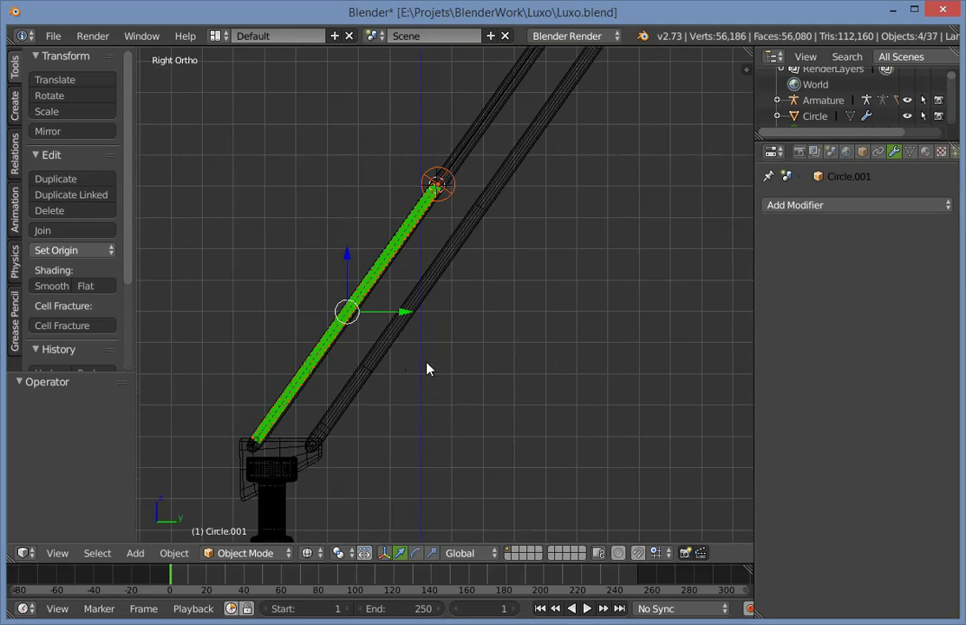
key("r")
left_click(491, 343)
key("g")
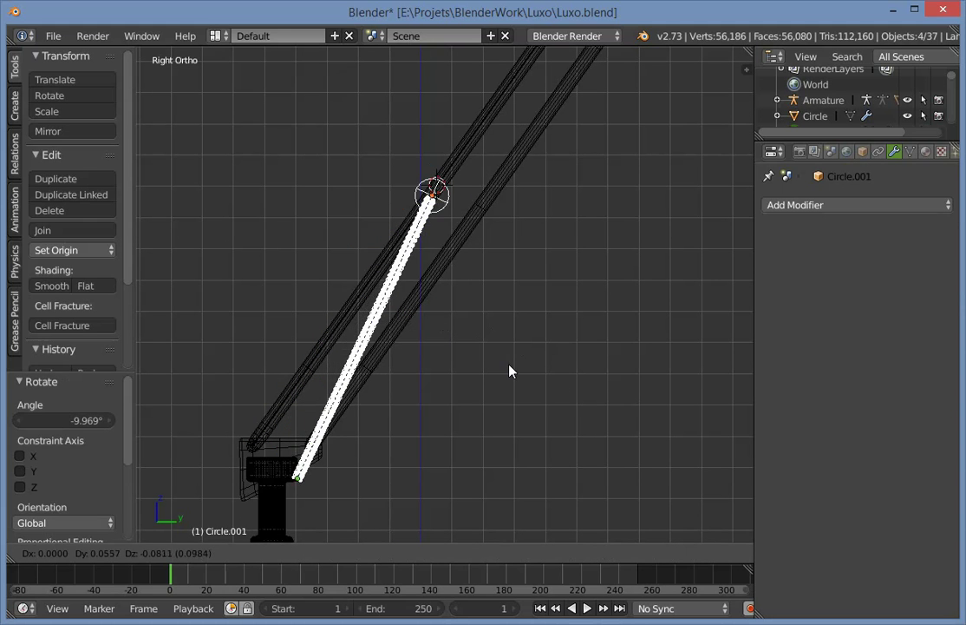
left_click(525, 330)
key("z")
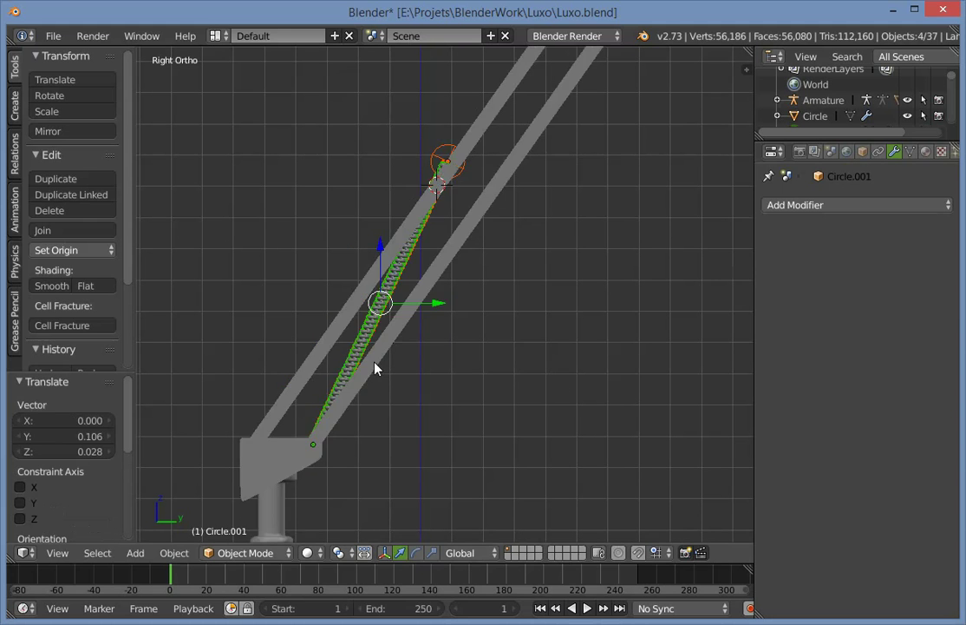
Nudge both springs and empties -0.004 in Y and 0.002 in Z to align the lower ends with the rear base joint.
mouse_move(375, 362)
middle_mouse_down()
mouse_move(607, 390)
mouse_move(521, 429)
middle_mouse_up()
key("KP_3")
scroll(508, 434, "up", 1)
key("z")
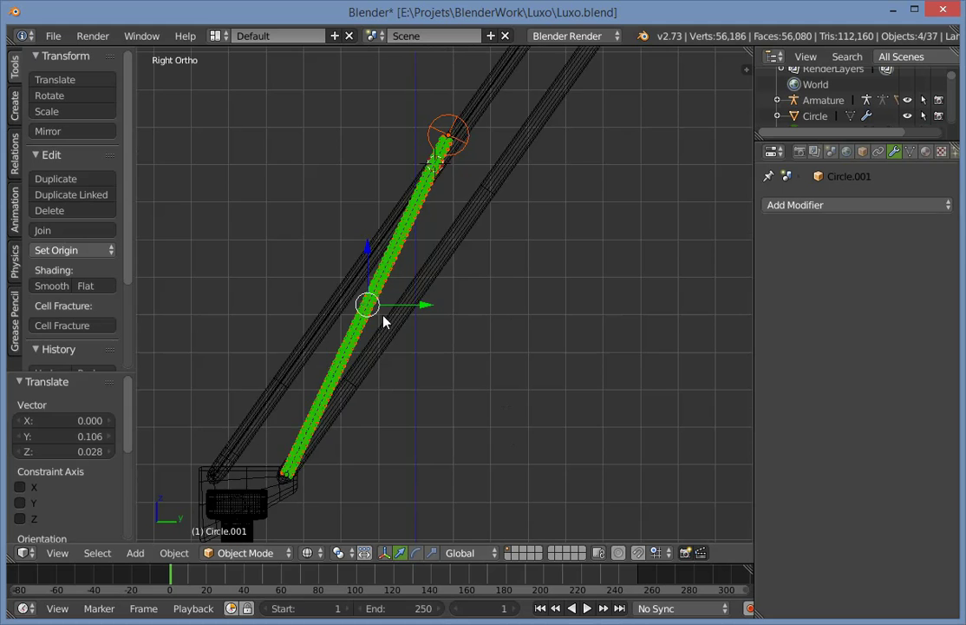
key("z")
mouse_move(384, 321)
middle_mouse_down()
mouse_move(507, 377)
mouse_move(540, 431)
middle_mouse_up()
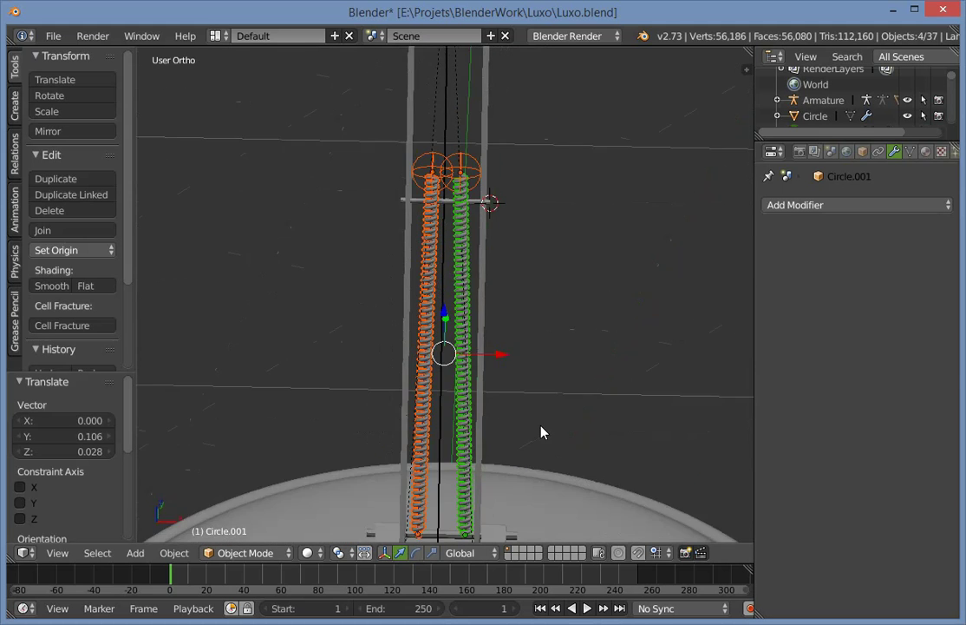
key("KP_3")
key("z")
key("g")
left_click(418, 422)
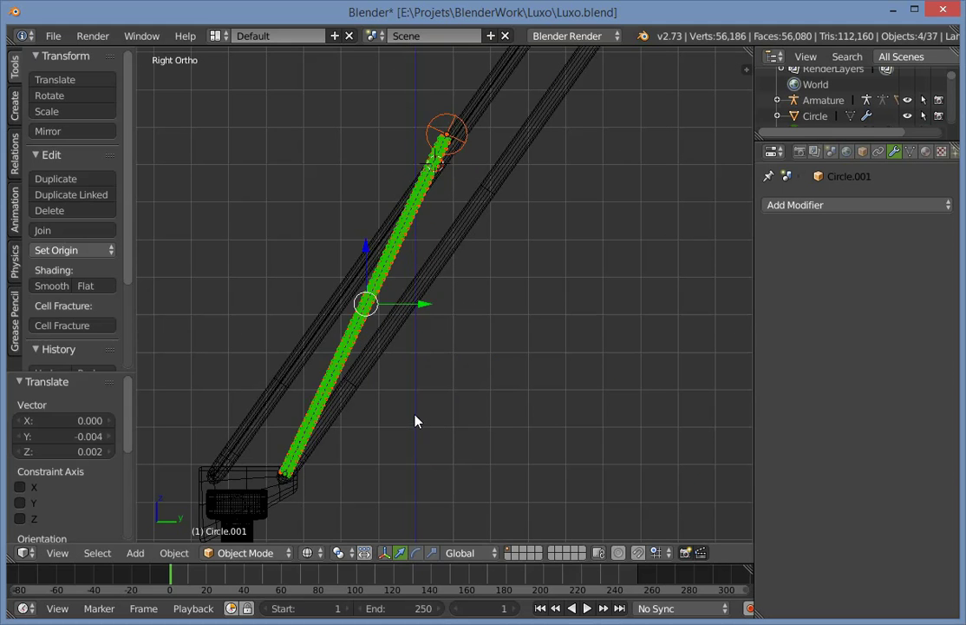
Select only the two sphere empties and move them -0.023 in Y and -0.133 in Z.
key("a")
key("b")
left_click_drag(425, 93, 439, 141)
key("a")
key("b")
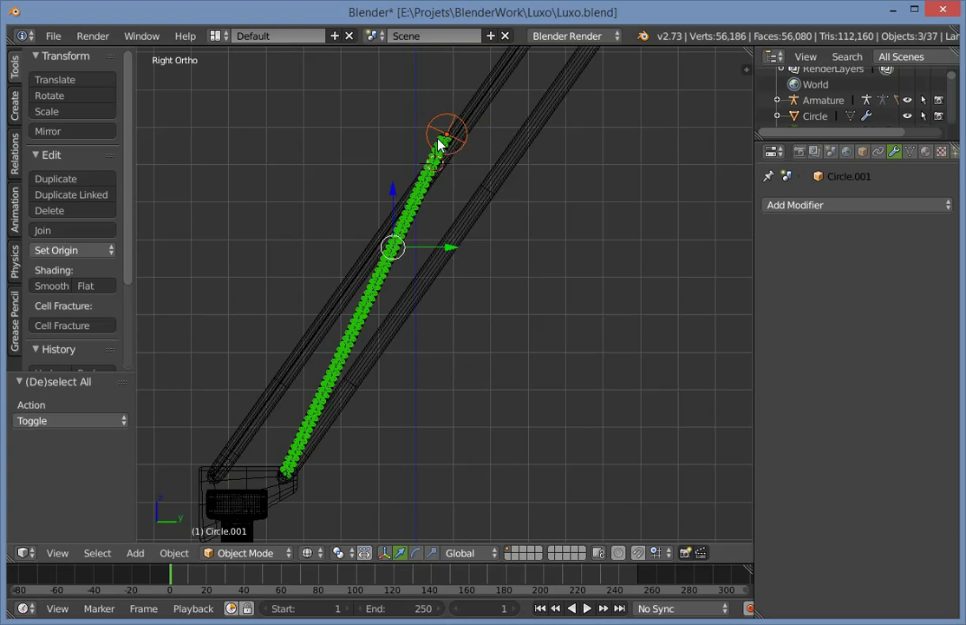
key("a")
key("b")
left_click_drag(425, 104, 453, 139)
key("g")
left_click(445, 201)
key("z")
scroll(563, 118, "up", 5)
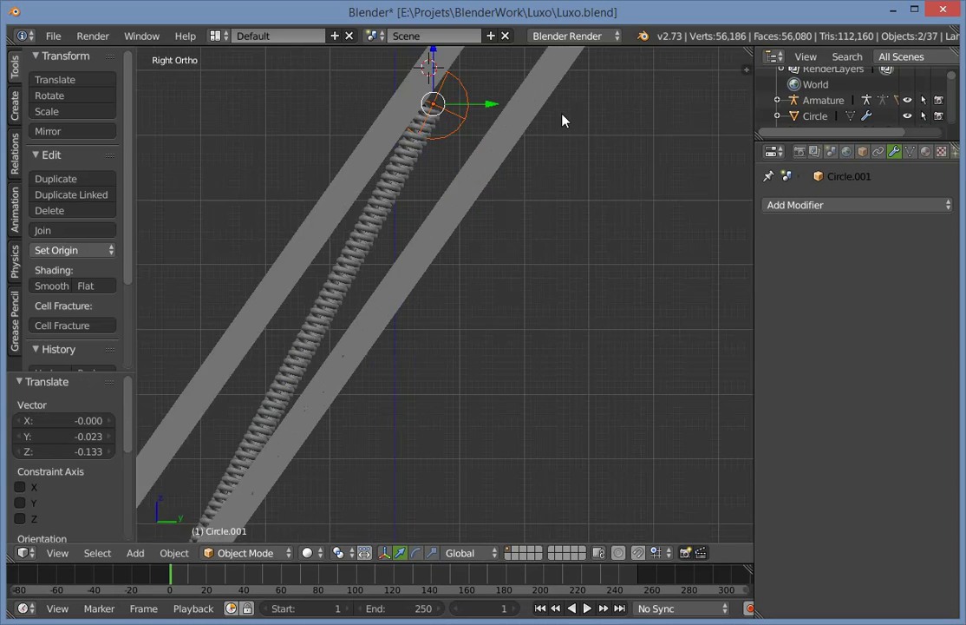
Move the two sphere empties -0.004 in Y and 0.060 in Z to line up with the crossbar.
middle_click_drag(503, 132, 625, 434, "shift")
scroll(685, 395, "up", 2)
key("z")
middle_click_drag(716, 391, 597, 411, "shift")
scroll(597, 411, "up", 1)
key("g")
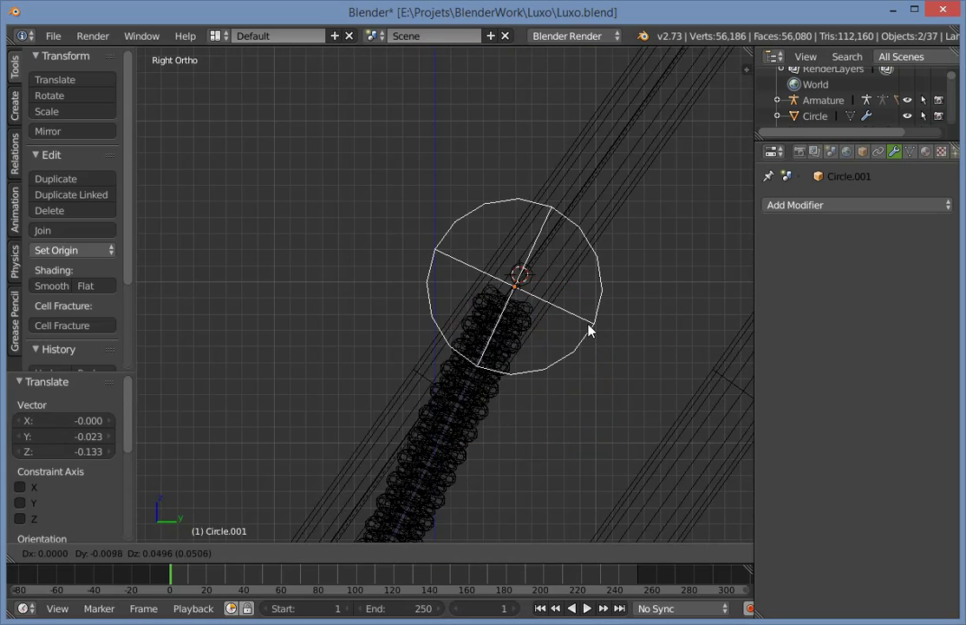
left_click(599, 315)
Nudge the two sphere empties slightly so the springs' upper ends hook onto the crossbar.
key("z")
scroll(352, 368, "down", 4)
middle_click_drag(352, 368, 492, 391)
scroll(524, 397, "up", 4)
key("g")
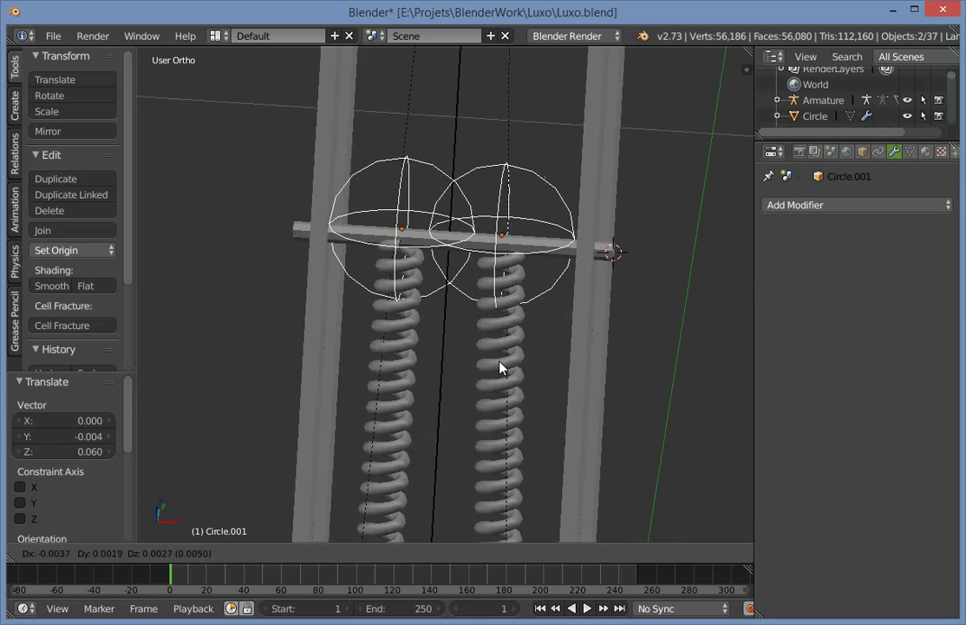
left_click(509, 371)
Shift the two sphere empties -0.002 along X on the crossbar.
key("a")
scroll(492, 390, "down", 6)
scroll(485, 404, "up", 2)
key("z")
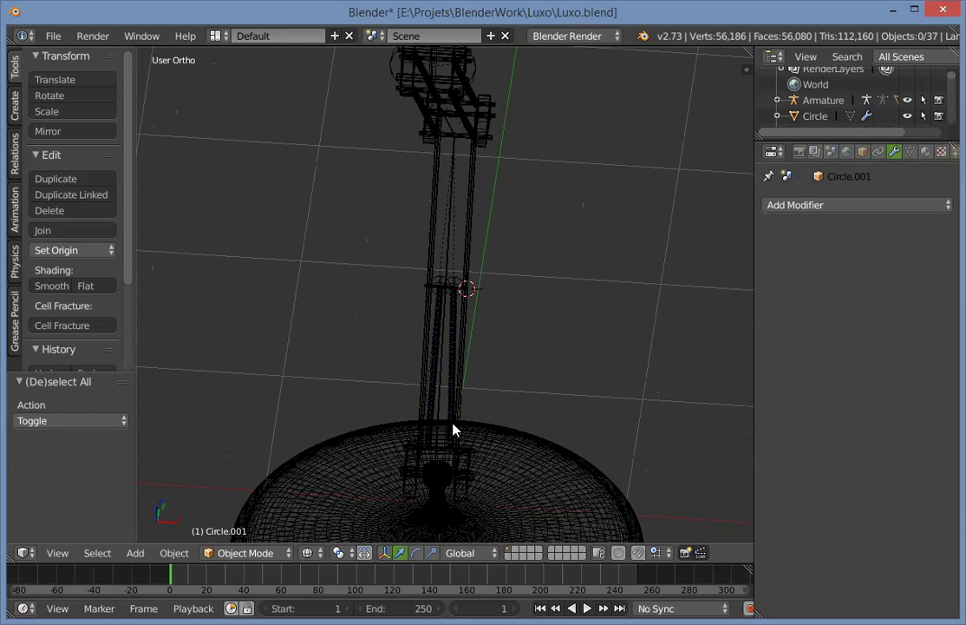
key("z")
scroll(432, 413, "up", 5)
key("ctrl+z")
scroll(501, 325, "up", 4)
key("g")
key("x")
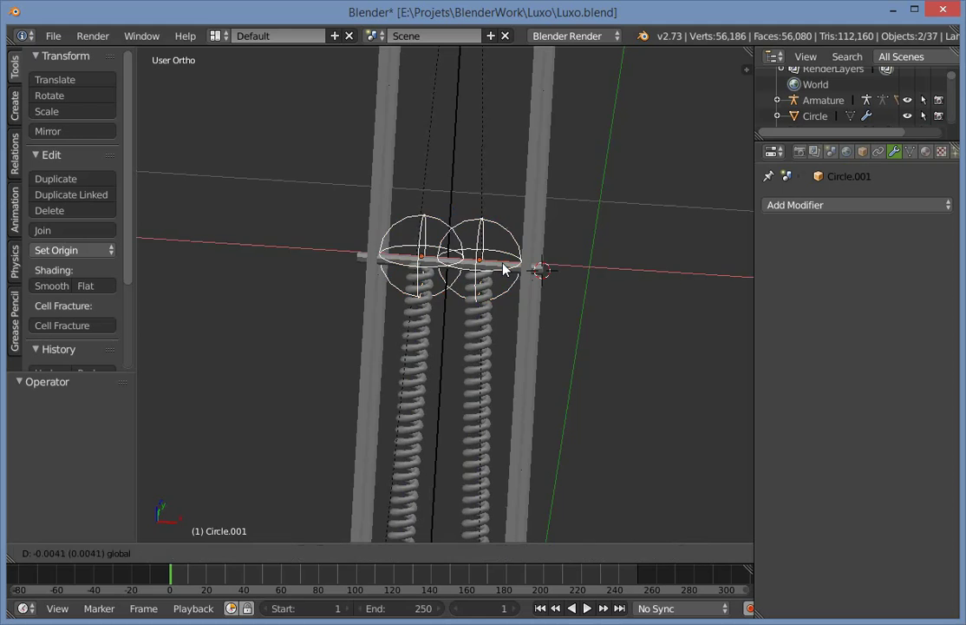
left_click(509, 273)
Duplicate both springs with their empties and move the copies 0.748 in Y and 1.485 in Z to the upper arm.
key("KP_3")
key("z")
scroll(412, 280, "down", 4)
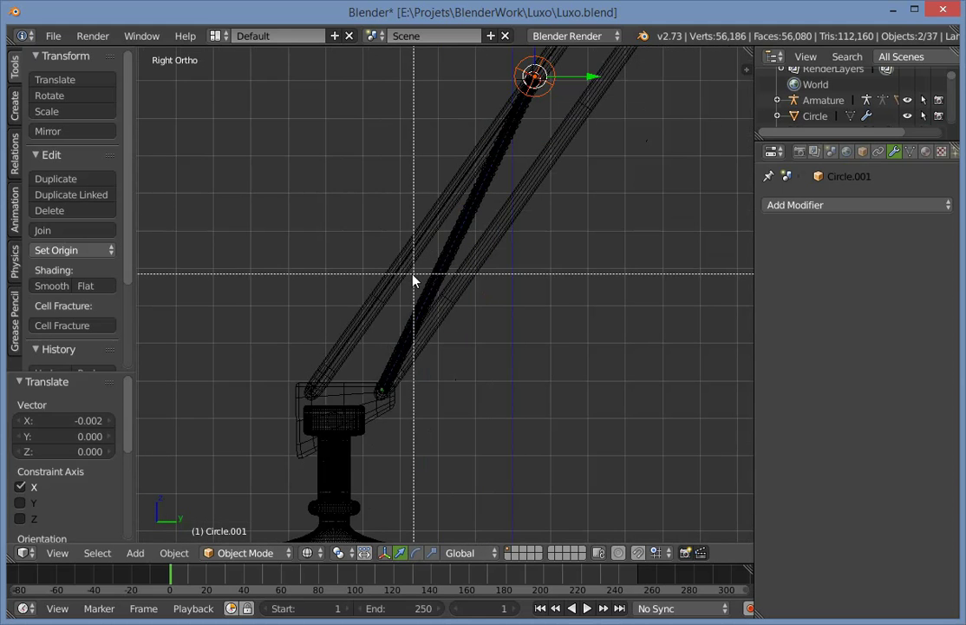
right_click(443, 287, "shift")
key("z")
scroll(519, 243, "up", 5)
key("shift+d")
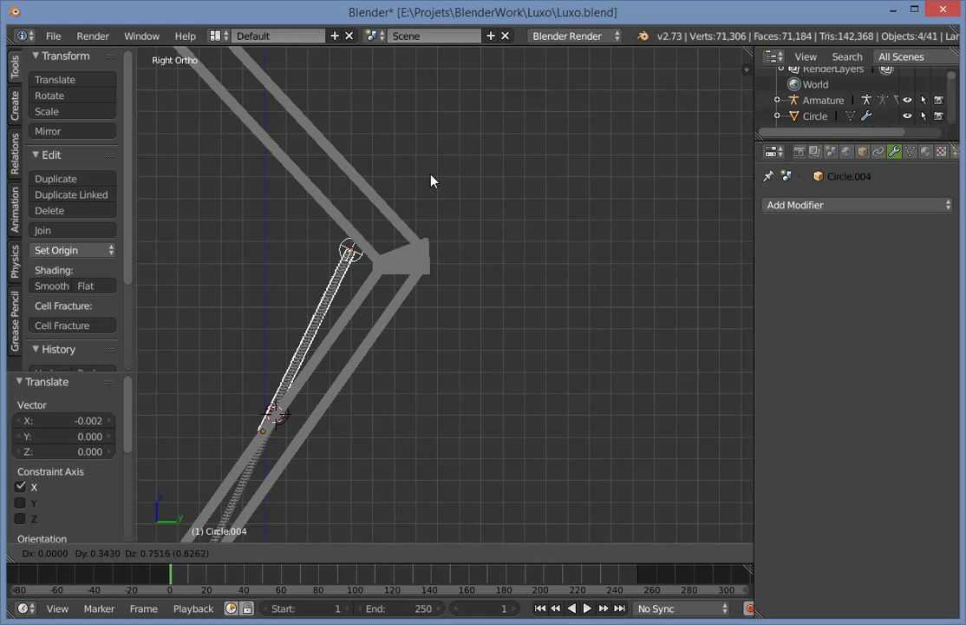
left_click(443, 254)
scroll(477, 303, "up", 3)
Rotate the duplicated springs and empties about -79° and a further -1.186° to run diagonally along the upper arm, moving them between its bars.
key("r")
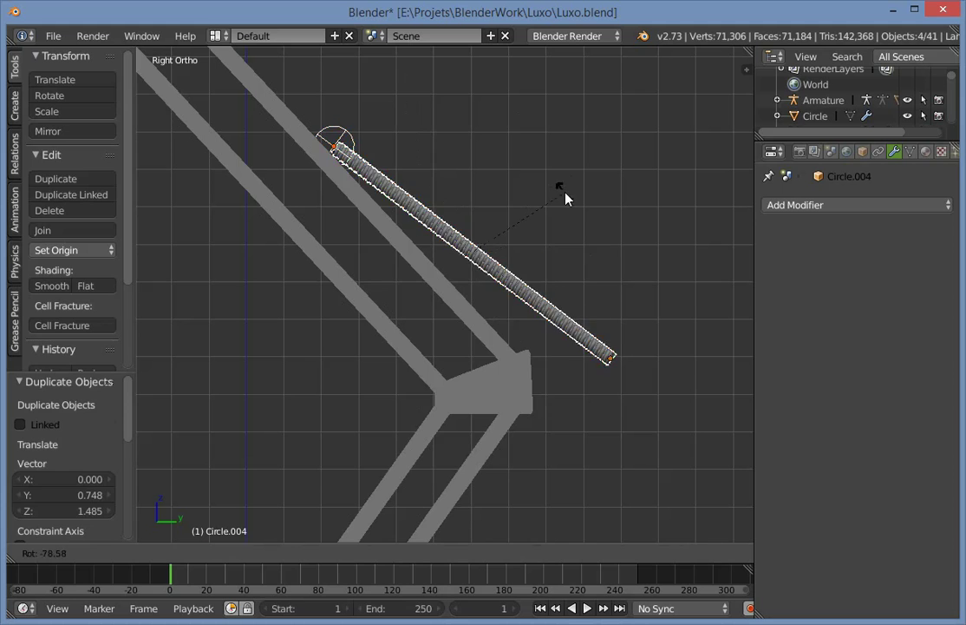
left_click(557, 263)
key("g")
left_click(505, 291)
key("z")
key("r")
left_click(581, 395)
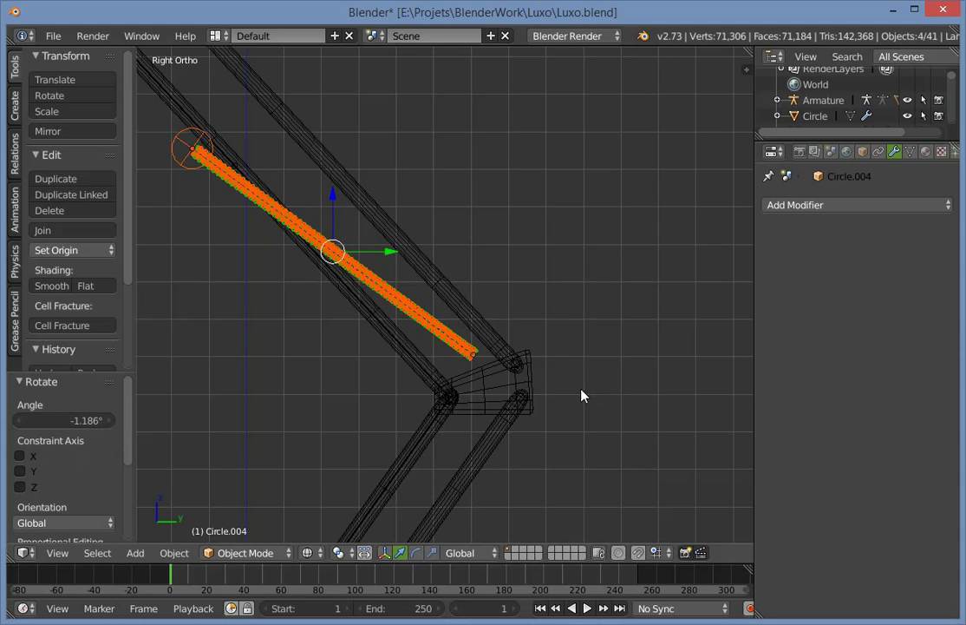
Move the duplicated springs and empties 0.120 in Y and -0.036 in Z to the elbow bracket's rear joint, and nudge them slightly.
key("g")
left_click(625, 403)
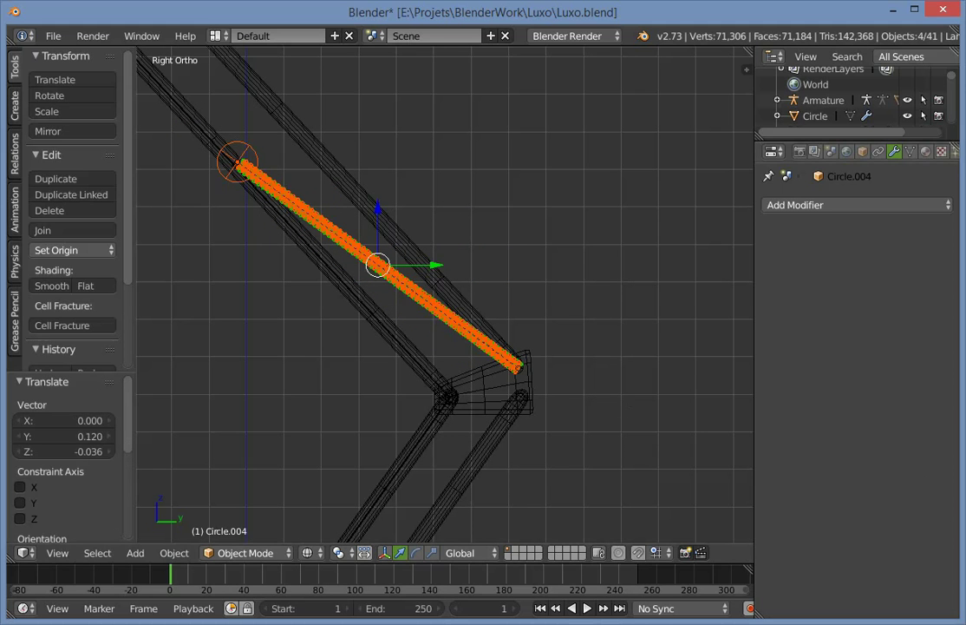
left_click(578, 334)
scroll(575, 336, "down", 1)
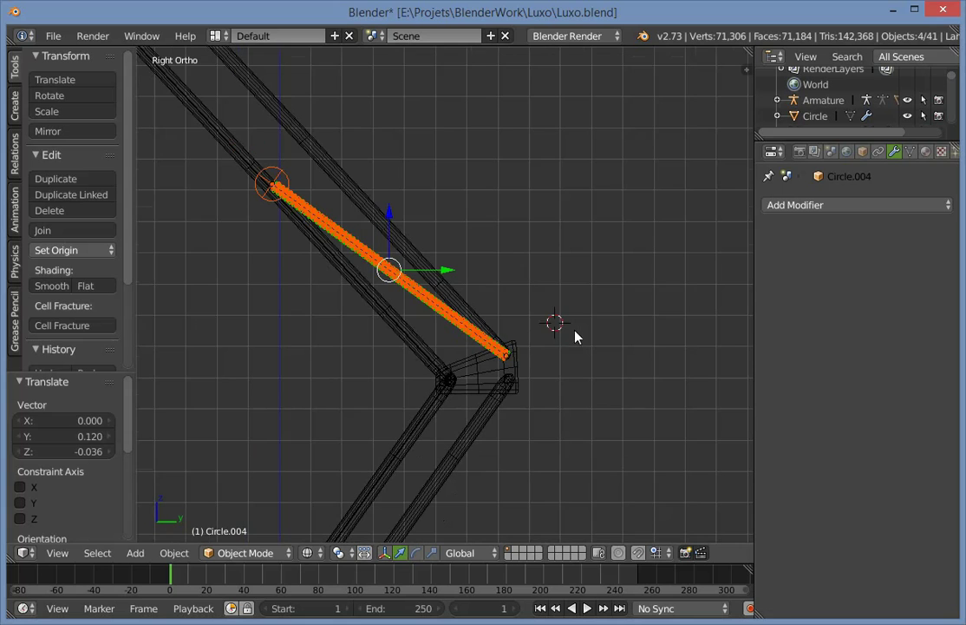
scroll(533, 355, "up", 2)
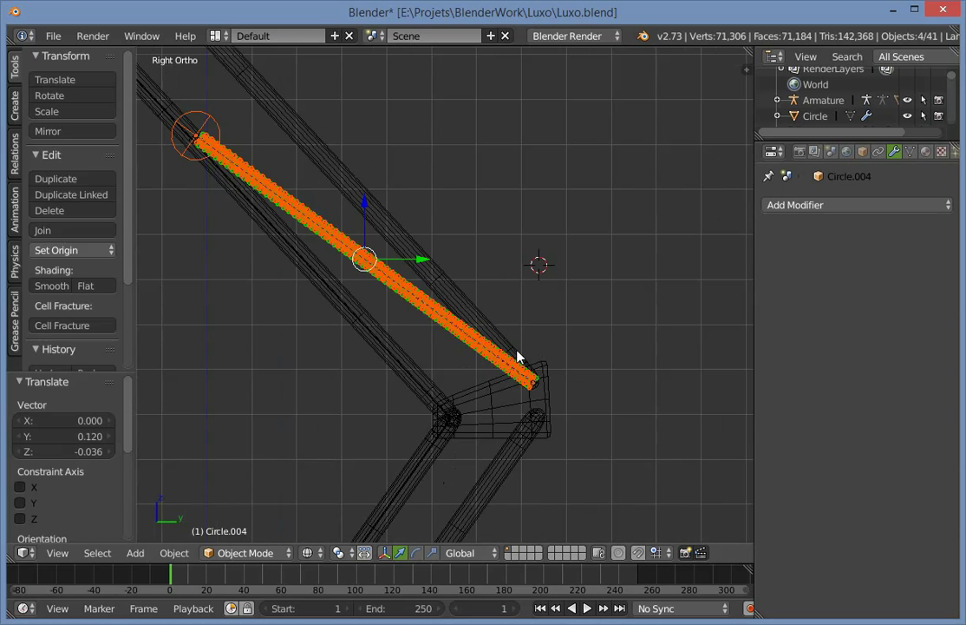
key("z")
key("g")
left_click(559, 363)
Nudge the upper arm's negative-X sphere empty slightly along the crossbar toward negative X.
scroll(486, 368, "down", 2)
middle_click_drag(282, 377, 457, 349)
key("a")
scroll(468, 261, "up", 3)
middle_click_drag(483, 129, 486, 303, "shift")
scroll(485, 303, "up", 2)
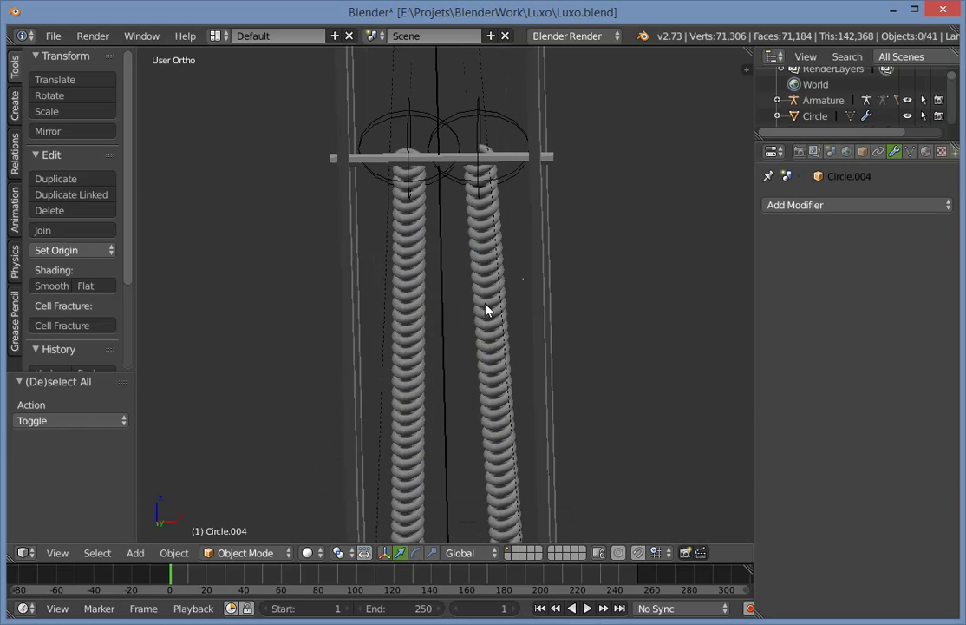
right_click(442, 158)
key("a")
right_click(408, 110)
left_click_drag(466, 147, 462, 148)
Parent the upper arm's two sphere empties to the crossbar cylinder with Object (Keep Transform).
key("a")
right_click(434, 165)
right_click(429, 159)
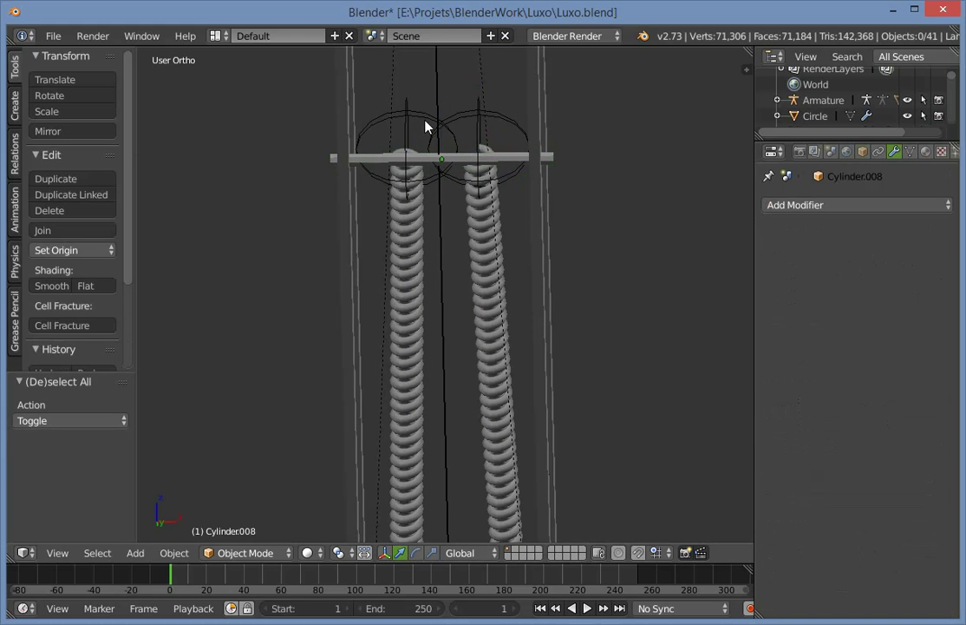
right_click(447, 125)
right_click(524, 141, "shift")
middle_click_drag(536, 148, 342, 304)
right_click(363, 295, "shift")
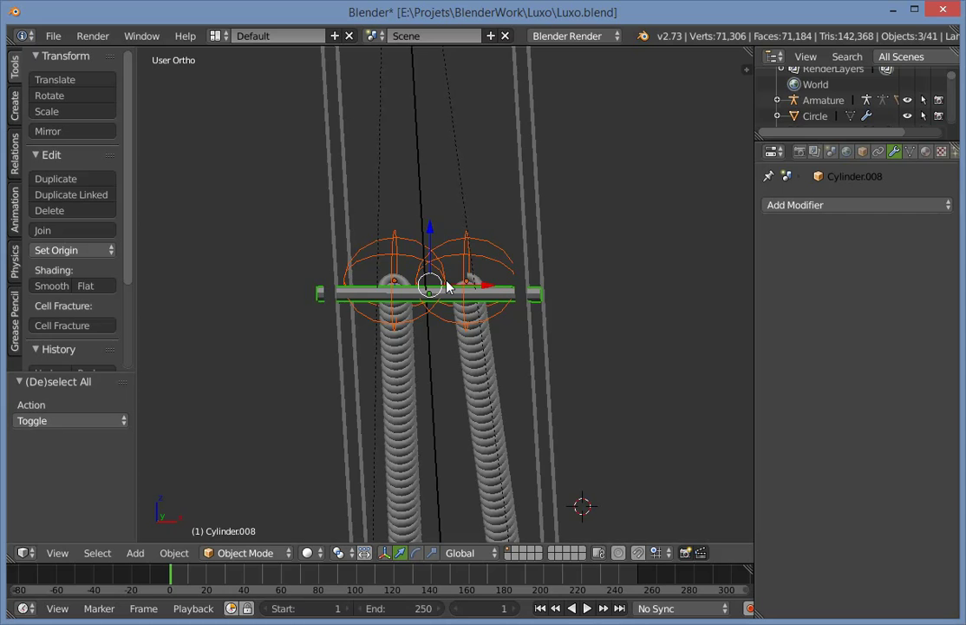
key("ctrl+p")
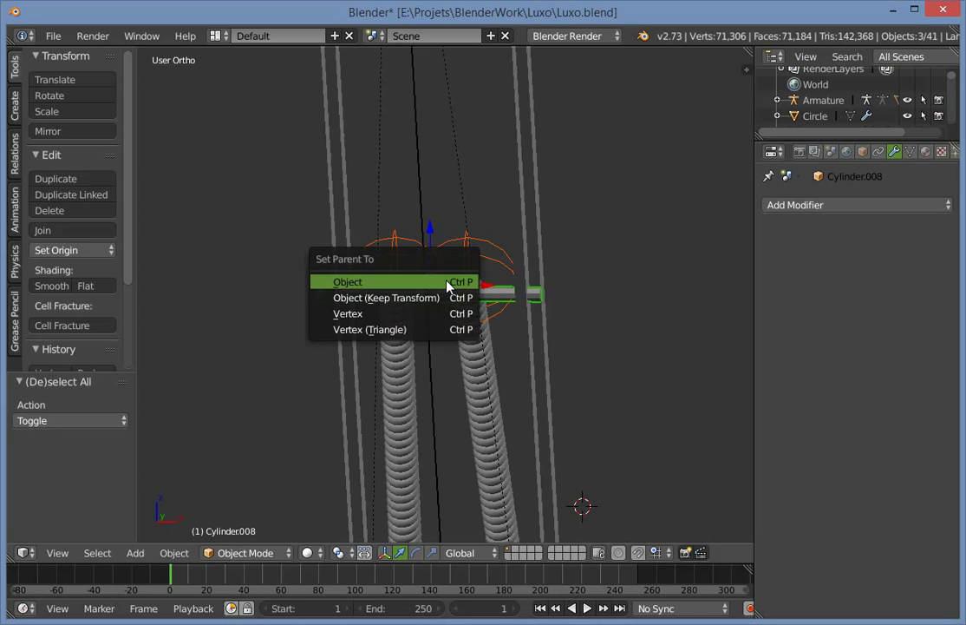
key("Down")
key("Down")
key("Up")
key("Return")
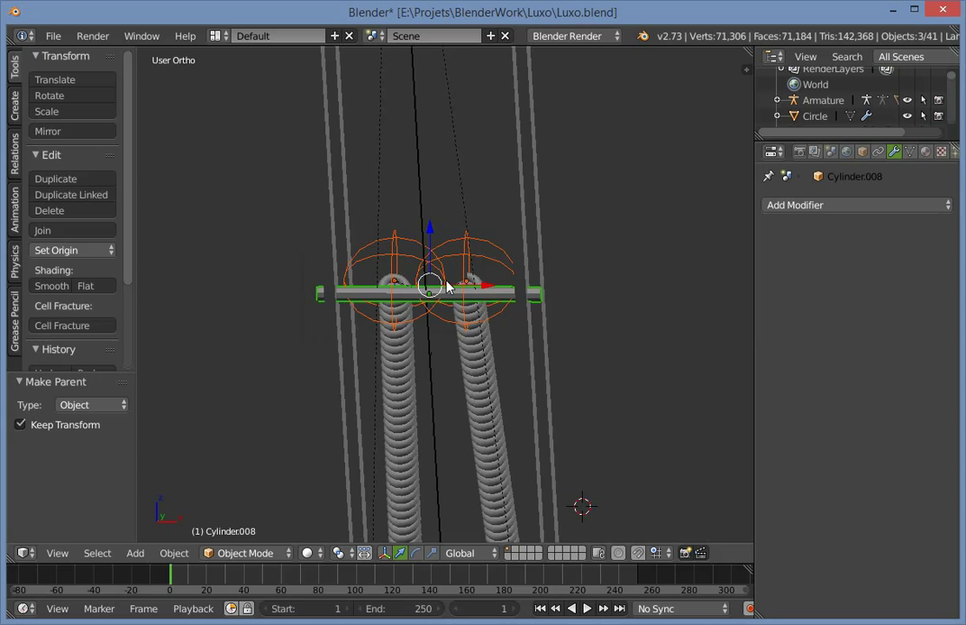
Test the parented empties and springs with trial moves of the upper arm's crossbar, and undo the moves.
key("a")
key("KP_3")
scroll(531, 358, "up", 2)
middle_click_drag(531, 359, 457, 258)
right_click(434, 254)
right_click(452, 257)
key("g")
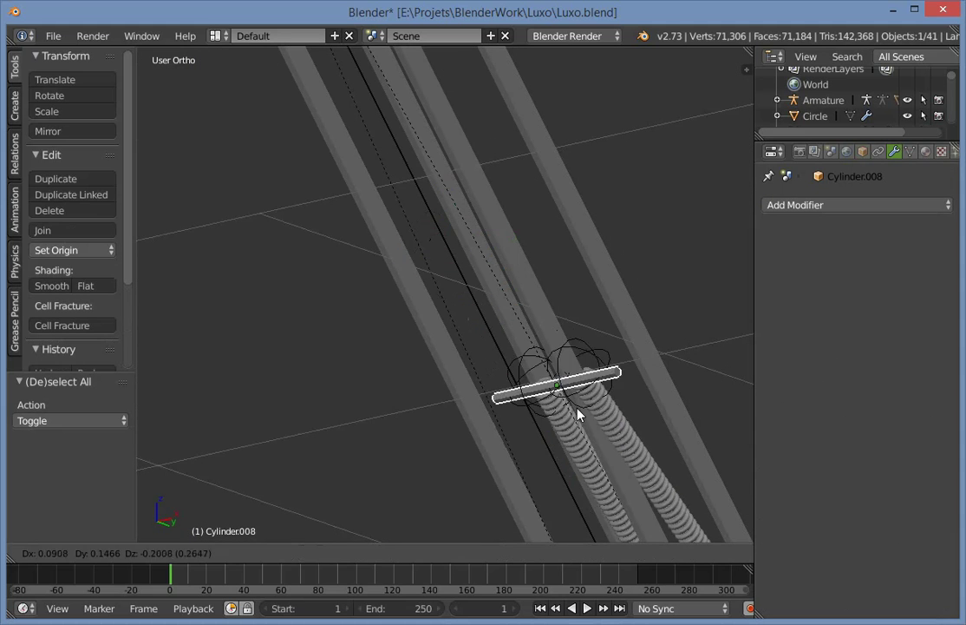
left_click(577, 417)
key("KP_3")
scroll(574, 422, "down", 3)
middle_click_drag(641, 445, 445, 353, "shift")
key("g")
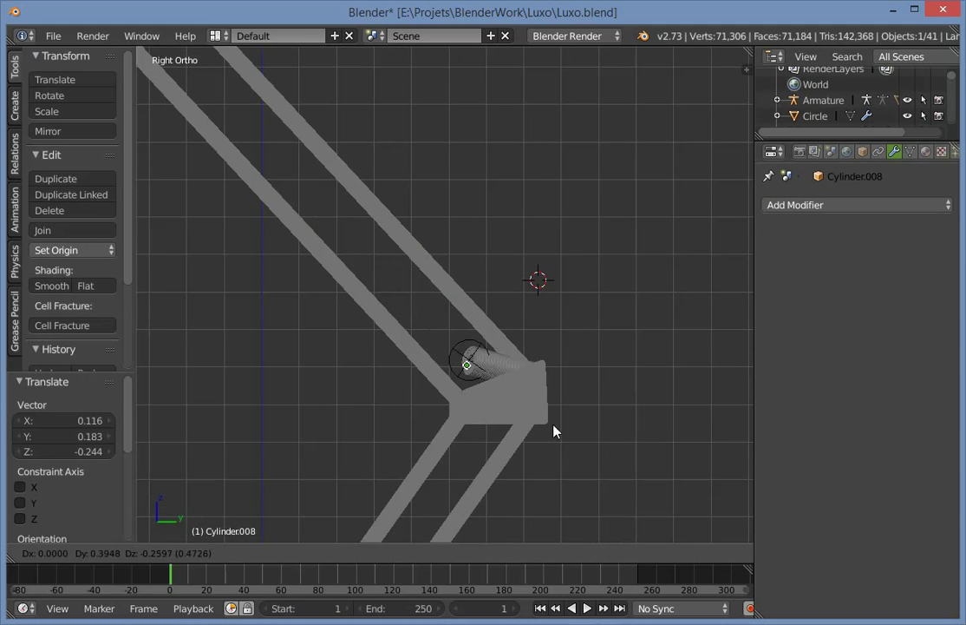
left_click(387, 259)
key("ctrl+z")
scroll(451, 495, "down", 2)
middle_click_drag(450, 500, 447, 429, "shift")
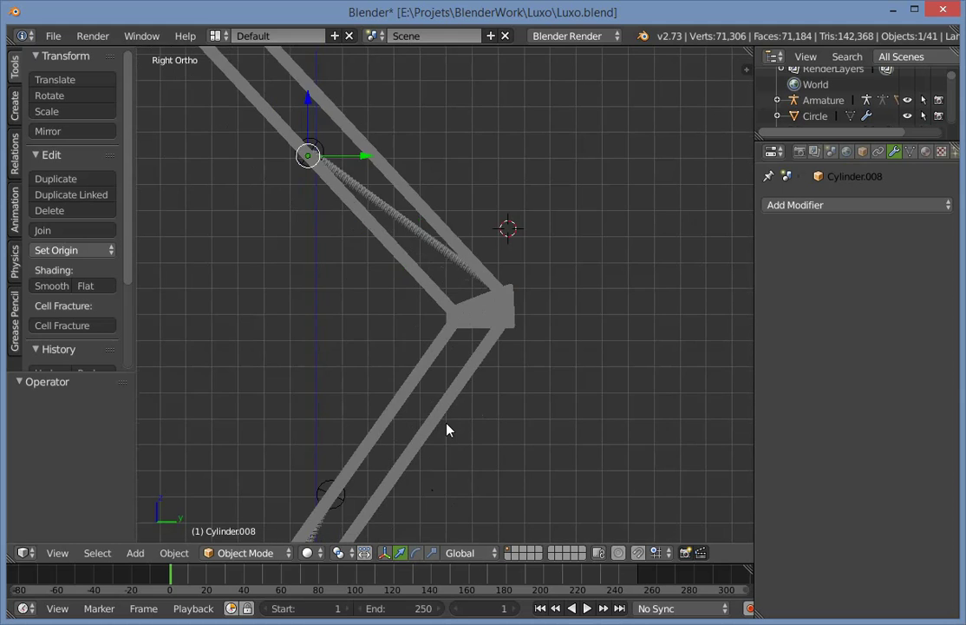
Parent the lower arm's two sphere empties to the crossbar cylinder with Object (Keep Transform).
key("z")
key("z")
middle_click_drag(323, 460, 368, 251, "shift")
key("a")
scroll(368, 247, "up", 5)
key("z")
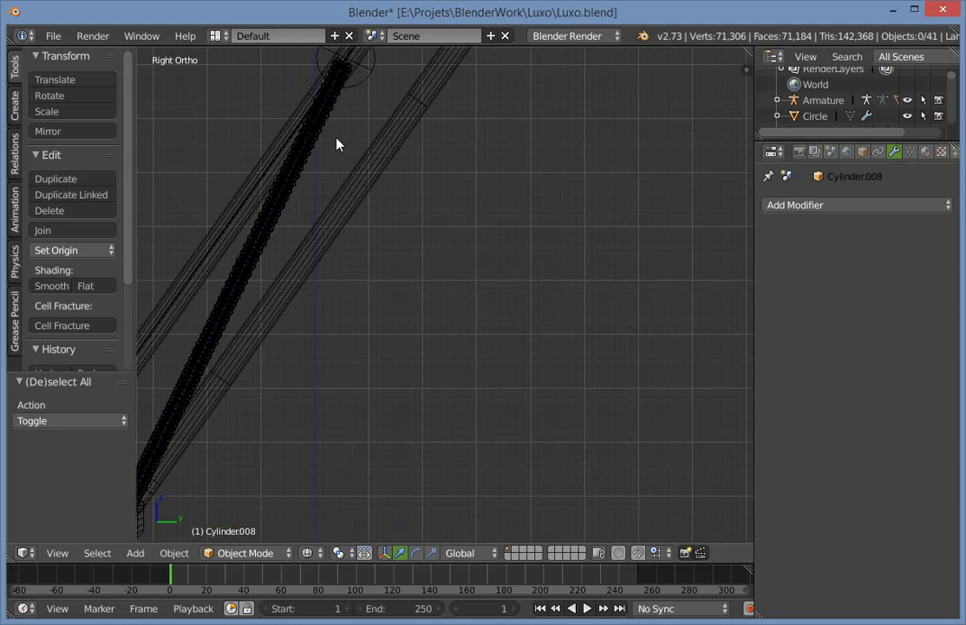
key("z")
middle_click_drag(337, 142, 511, 231)
scroll(510, 231, "up", 3)
right_click(558, 205)
right_click(595, 215)
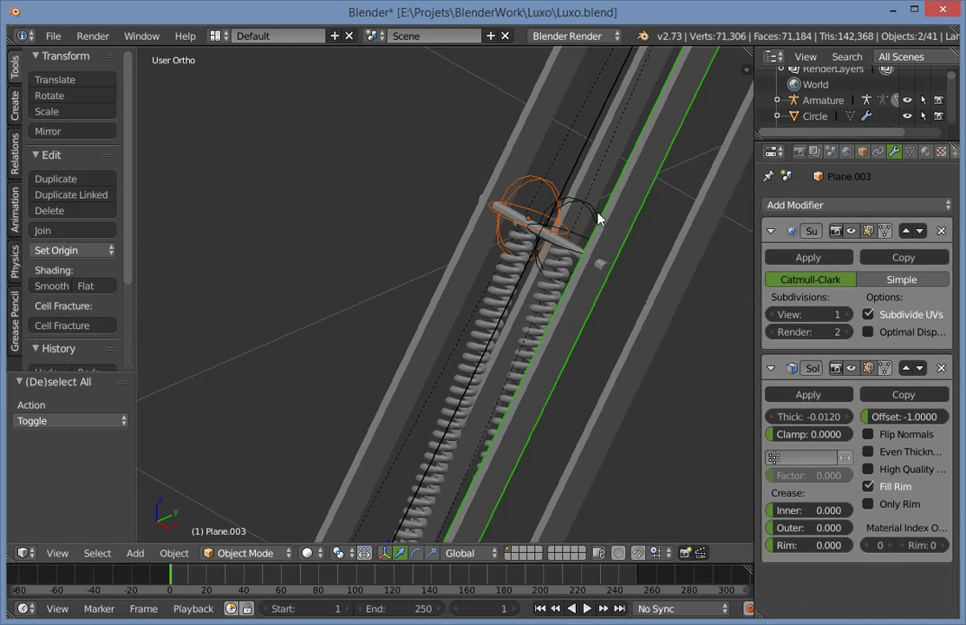
right_click(593, 210)
right_click(521, 232)
right_click(516, 224, "shift")
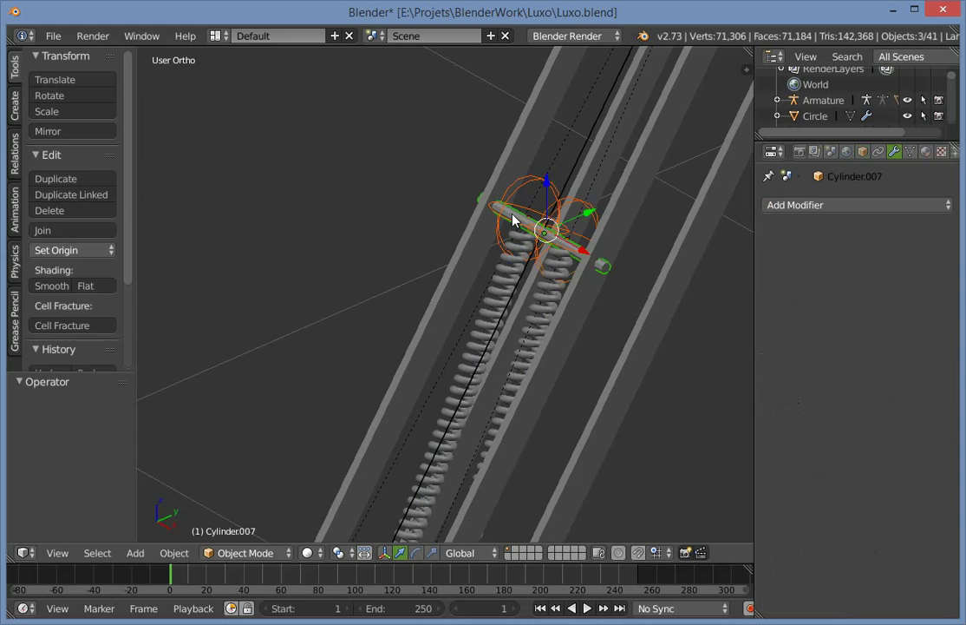
middle_click_drag(515, 219, 547, 277)
key("ctrl+p")
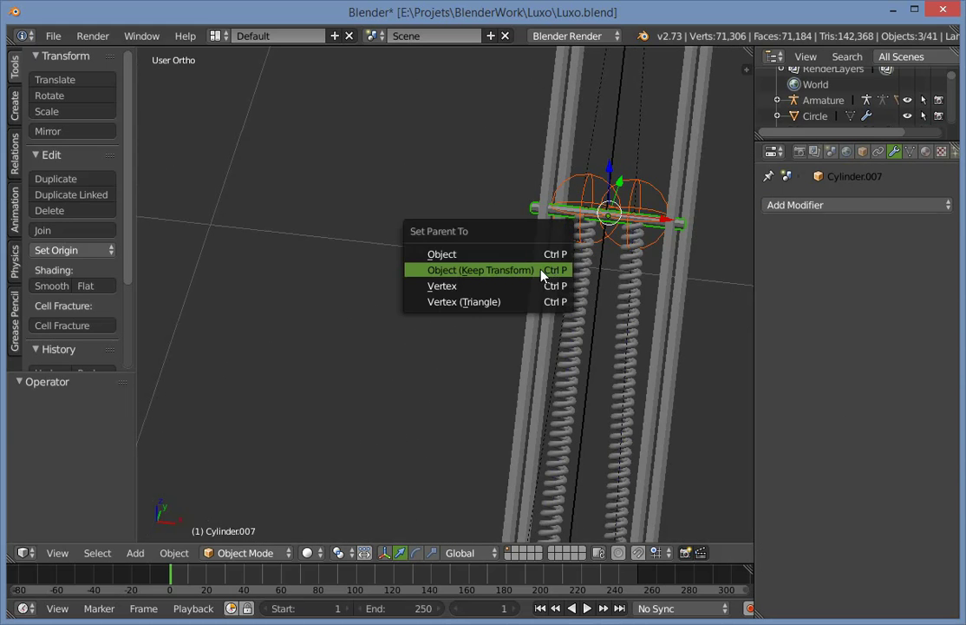
left_click(544, 274)
key("a")
Test the lower arm's parented empties and springs with trial moves of one empty and the crossbar, and undo the moves.
right_click(586, 184)
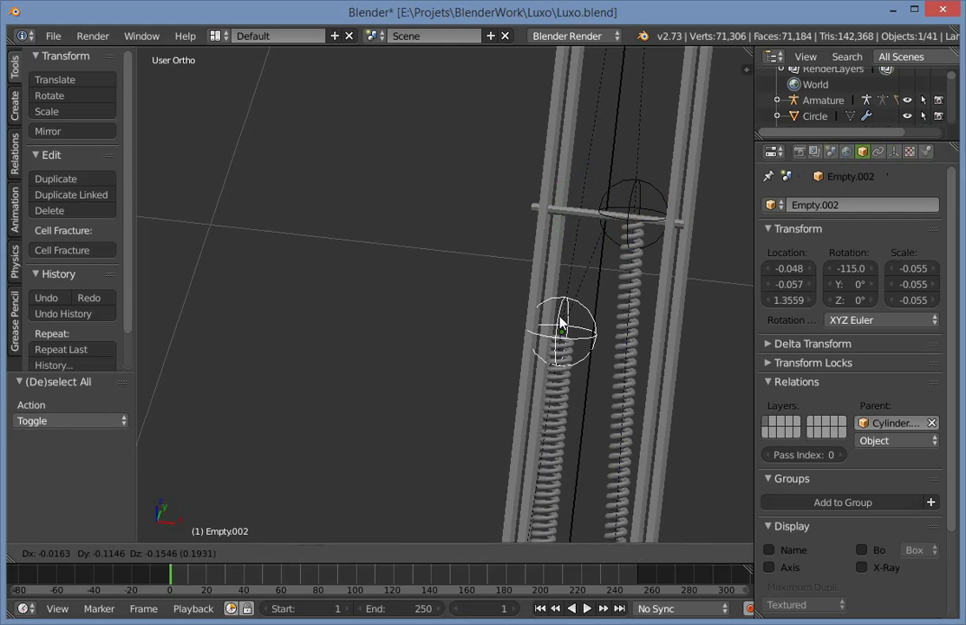
right_click(531, 209)
key("g")
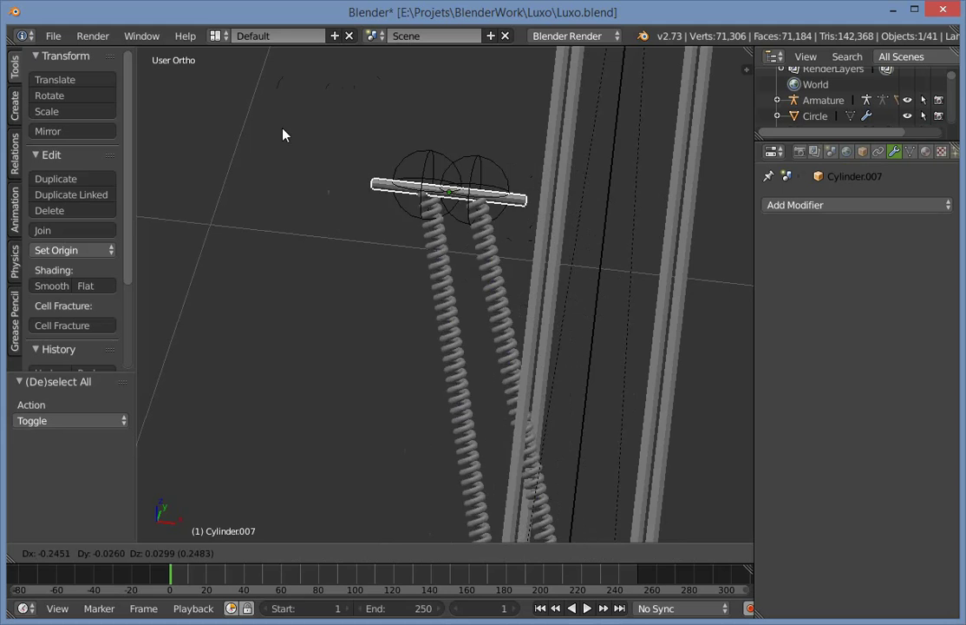
left_click(283, 134)
scroll(395, 282, "down", 8)
key("g")
left_click(469, 377)
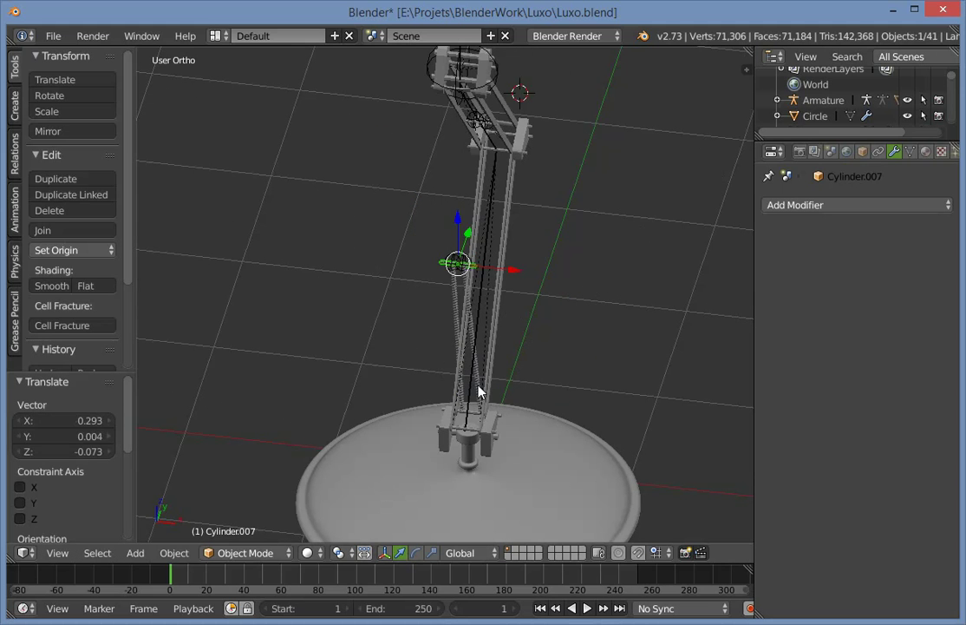
key("ctrl+z")
key("ctrl+z")
Select the armature in the right side view and switch it to Pose Mode.
key("a")
key("KP_3")
scroll(481, 265, "up", 1)
key("z")
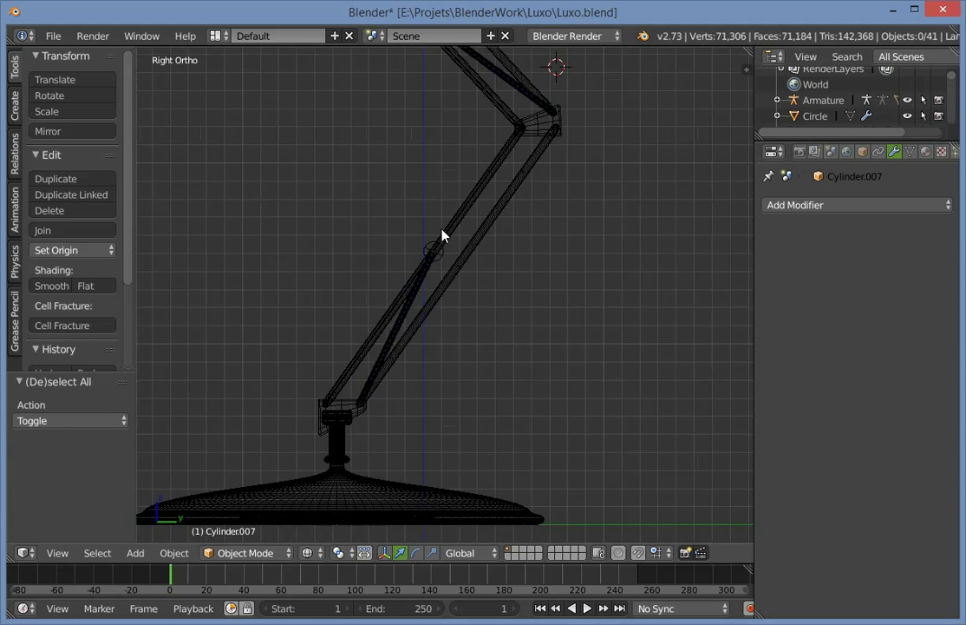
key("z")
scroll(488, 238, "down", 2)
middle_click_drag(488, 239, 505, 401, "shift")
scroll(407, 209, "down", 3)
right_click(393, 195)
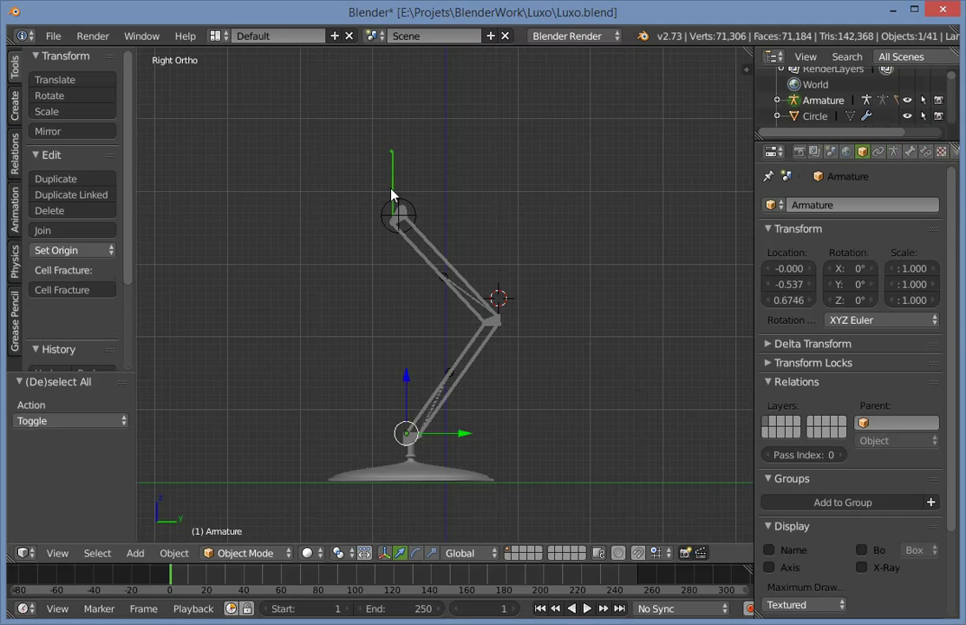
key("g")
right_click(400, 199)
key("ctrl+Tab")
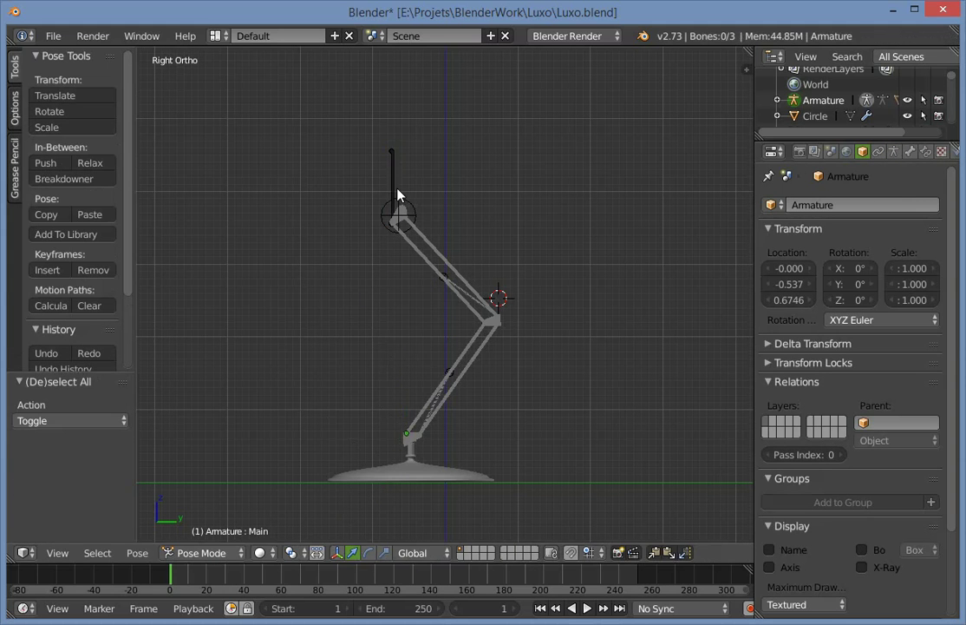
Try a move of the IK_Target bone and check how the crossbars and springs follow the arms.
right_click(400, 199)
key("g")
left_click(343, 210)
scroll(647, 420, "up", 3)
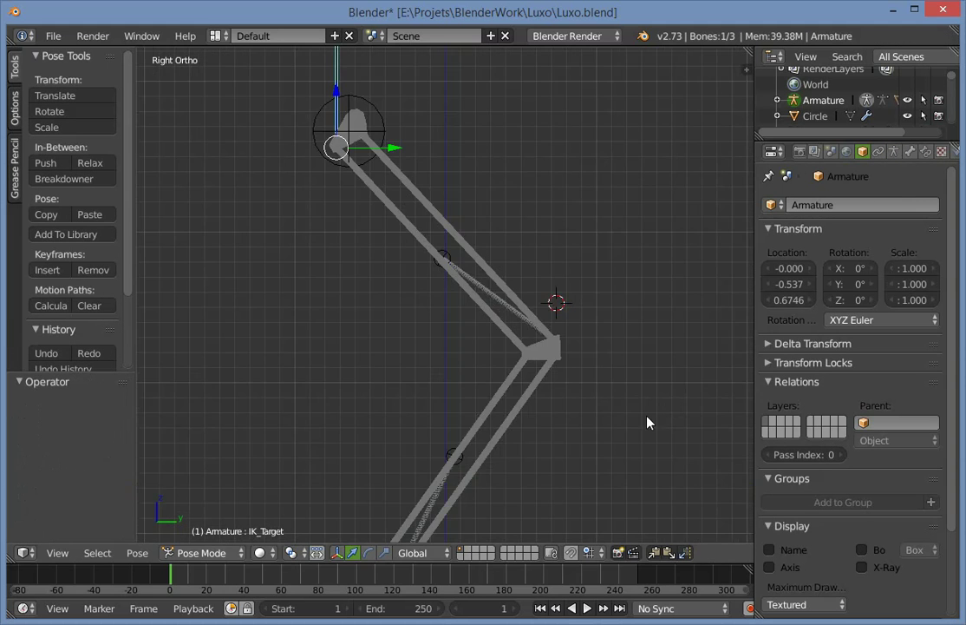
scroll(555, 258, "up", 2)
key("a")
middle_click_drag(554, 258, 565, 347)
scroll(566, 347, "up", 2)
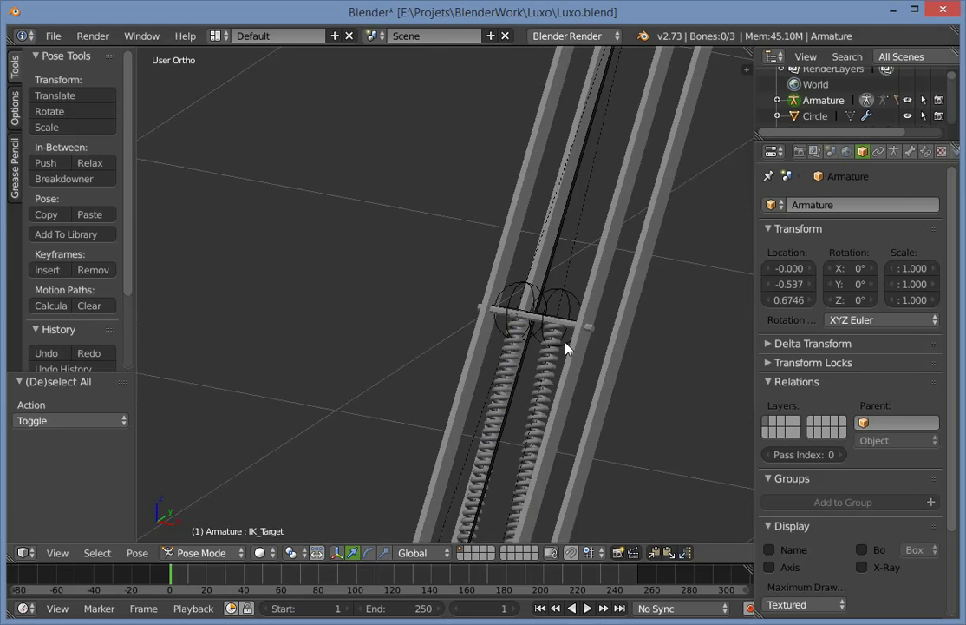
key("ctrl+Tab")
right_click(500, 320)
right_click(498, 319)
key("KP_3")
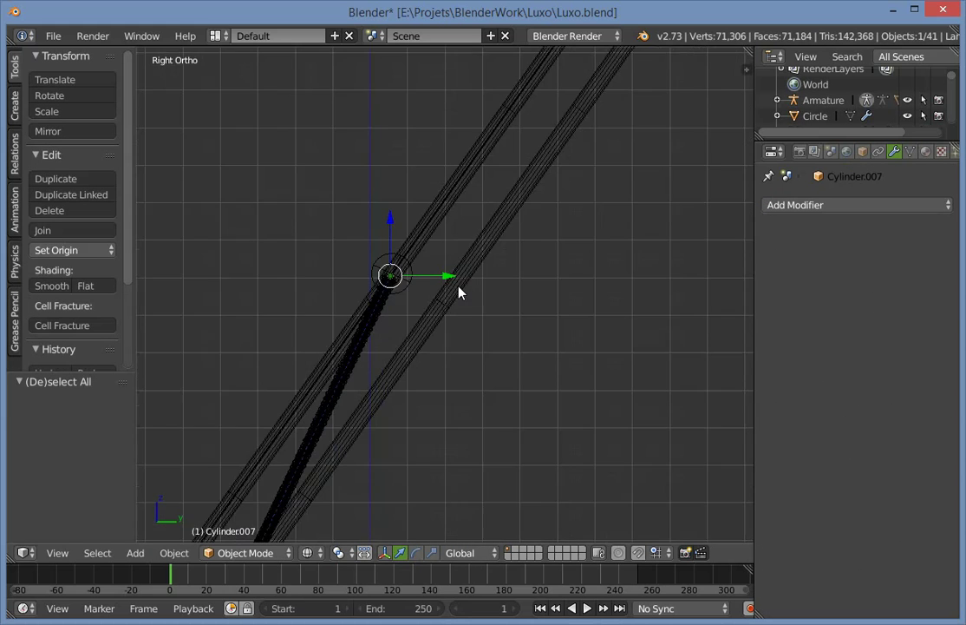
scroll(460, 292, "up", 2)
mouse_move(459, 292)
middle_mouse_down()
mouse_move(496, 326)
mouse_move(503, 270)
middle_mouse_up()
key("z")
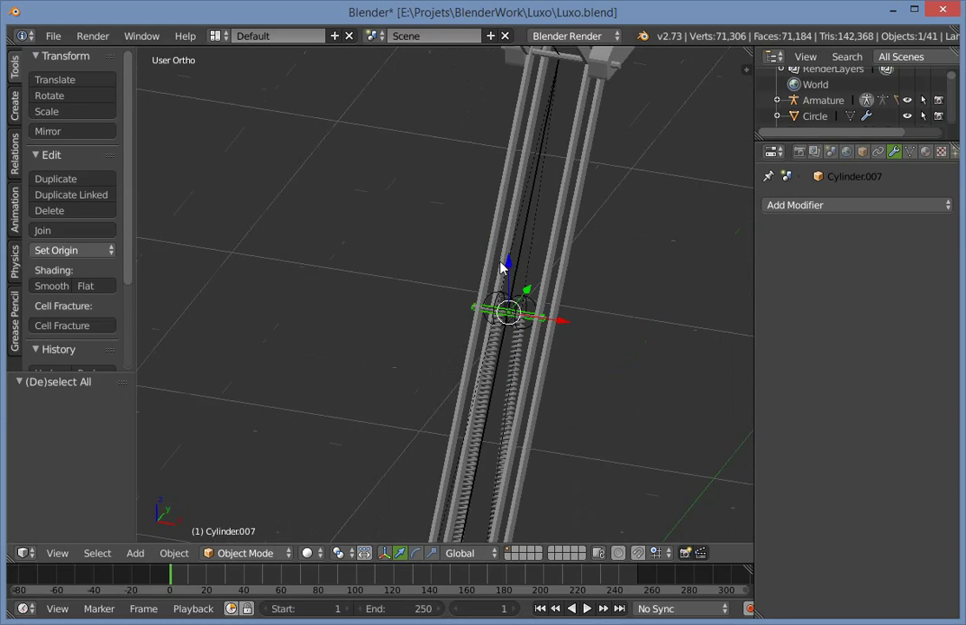
right_click(518, 263)
scroll(500, 336, "up", 3)
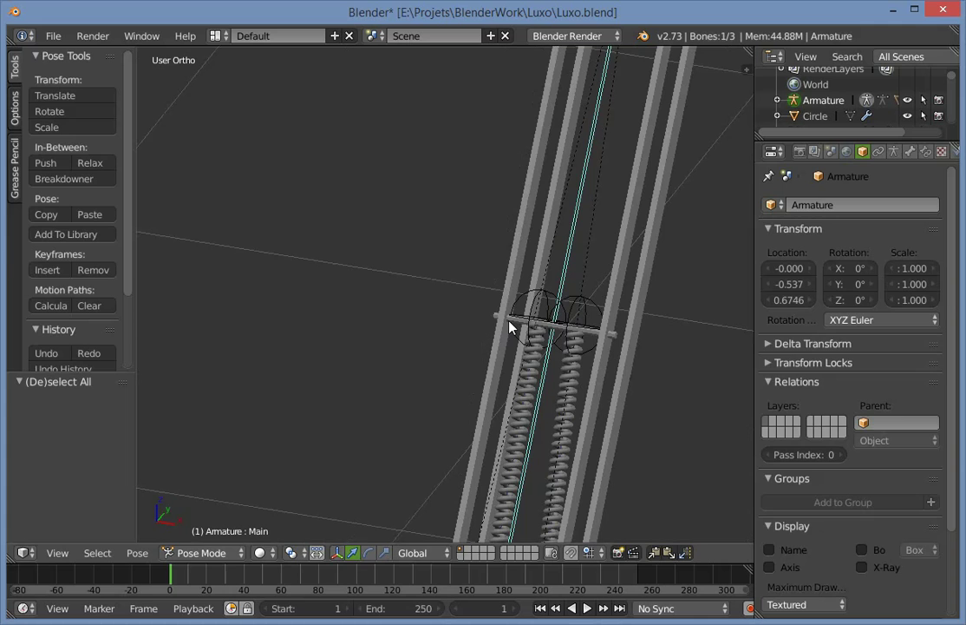
Parent the lower arm's crossbar cylinder to the armature's Main bone with the Bone option.
key("ctrl+Tab")
right_click(497, 319)
right_click(496, 318)
right_click(572, 232, "shift")
key("ctrl+Tab")
key("ctrl+p")
key("Down")
key("Down")
key("Down")
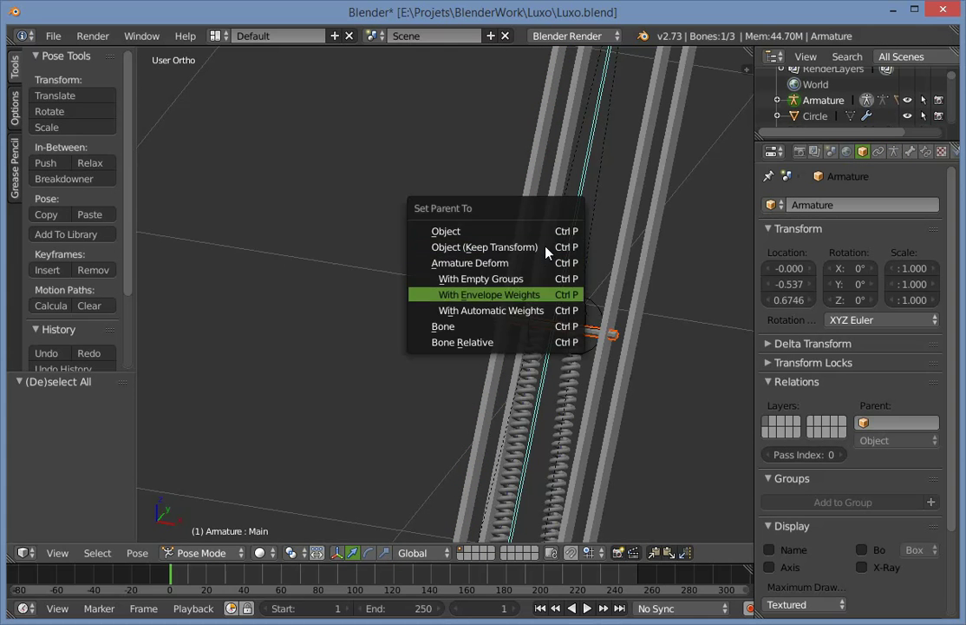
key("Down")
key("Down")
key("Return")
key("a")
Test the lower crossbar's bone parenting by lowering the IK_Target bone and moving it toward negative Y.
key("KP_3")
scroll(432, 134, "down", 7)
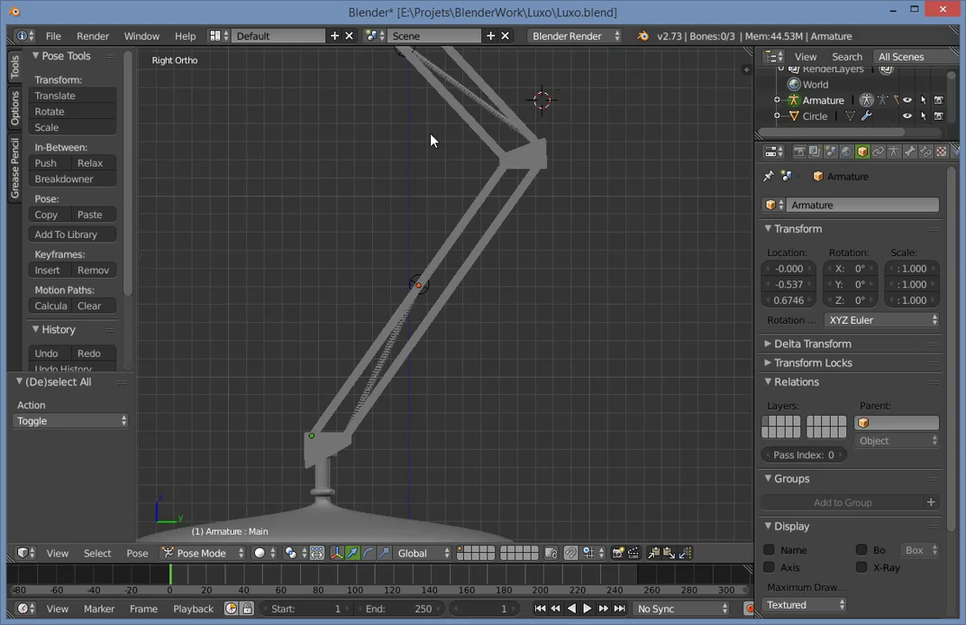
middle_click_drag(439, 212, 545, 347, "shift")
right_click(431, 100)
key("g")
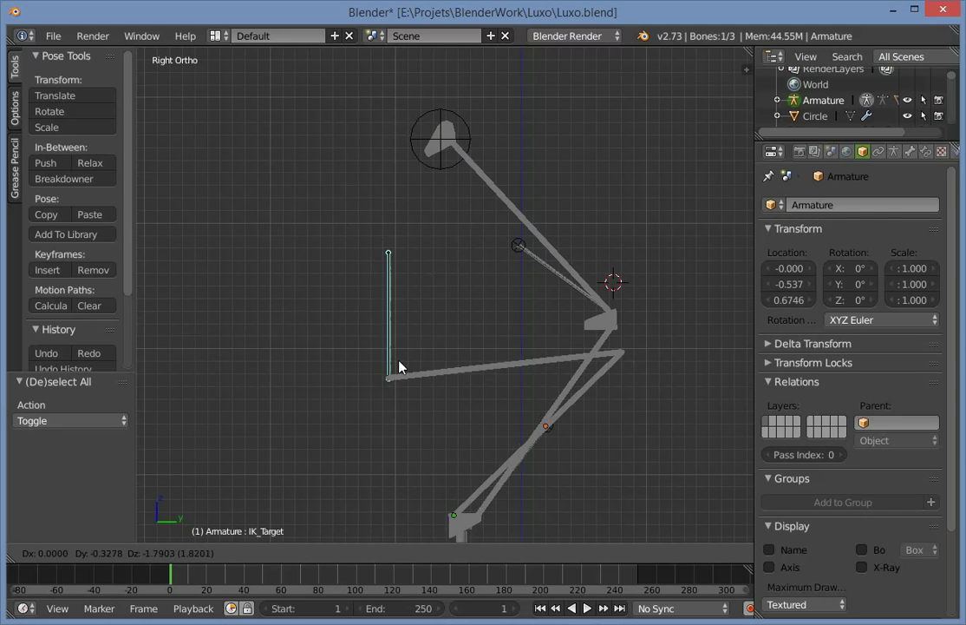
left_click(406, 382)
middle_click_drag(453, 366, 366, 253, "shift")
scroll(366, 254, "up", 5)
key("g")
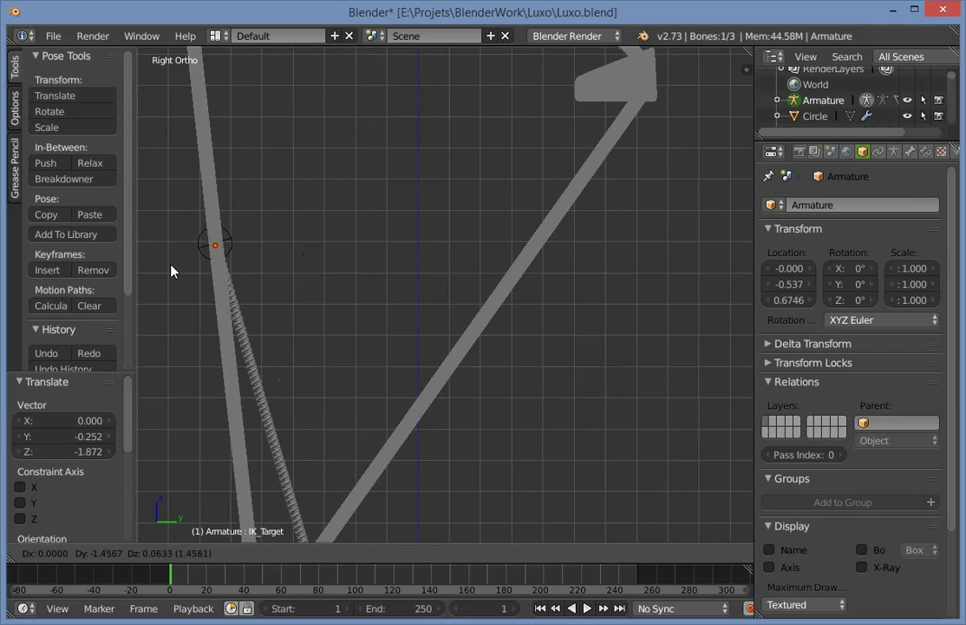
left_click(170, 268)
Inspect the posed lower springs, swing the IK_Target bone back toward the base, and undo the trial moves.
middle_click_drag(236, 312, 272, 323)
scroll(286, 303, "down", 5)
key("a")
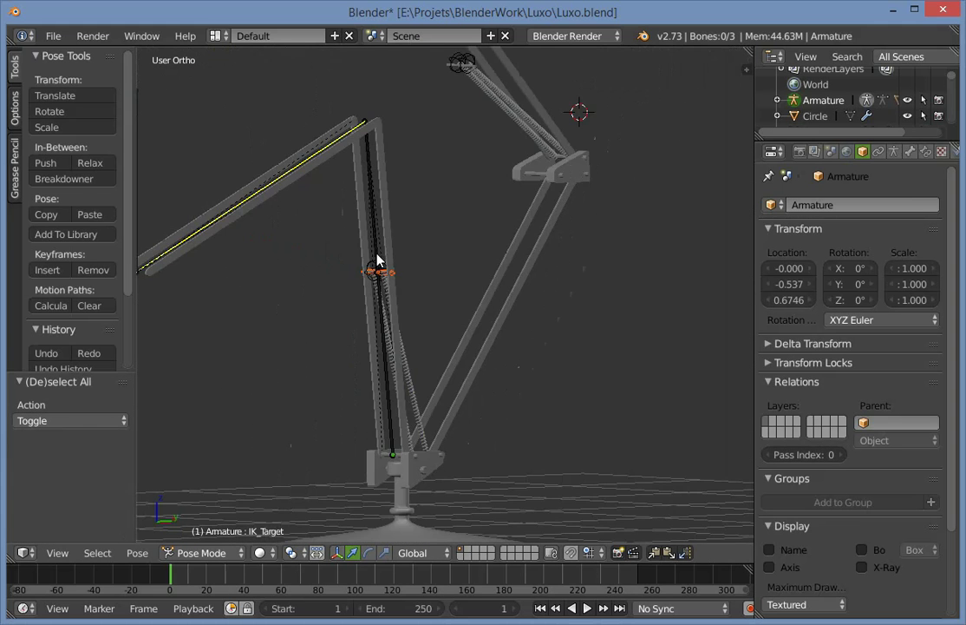
middle_click_drag(316, 251, 334, 245)
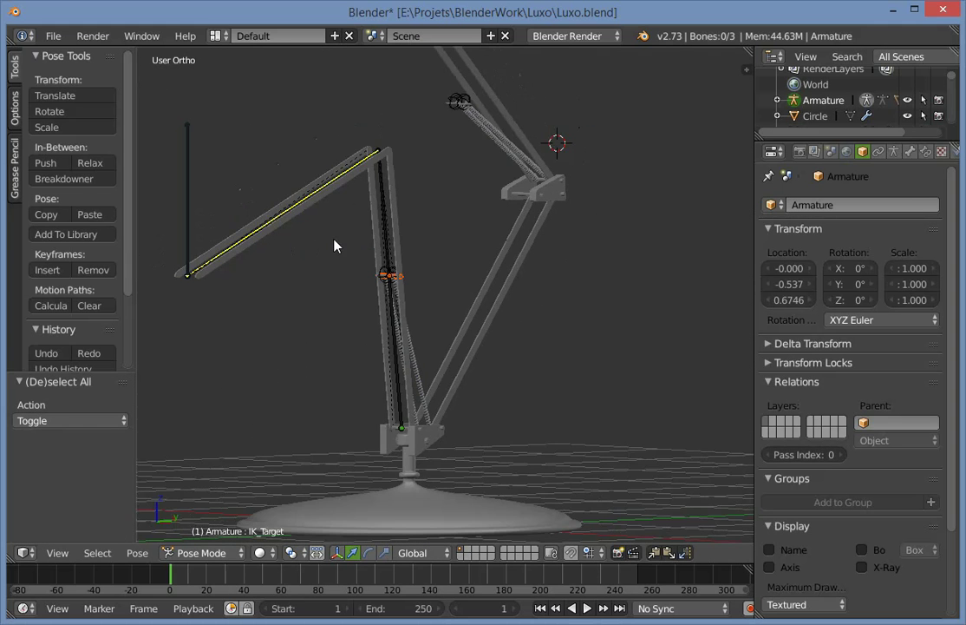
right_click(178, 192)
key("KP_3")
key("g")
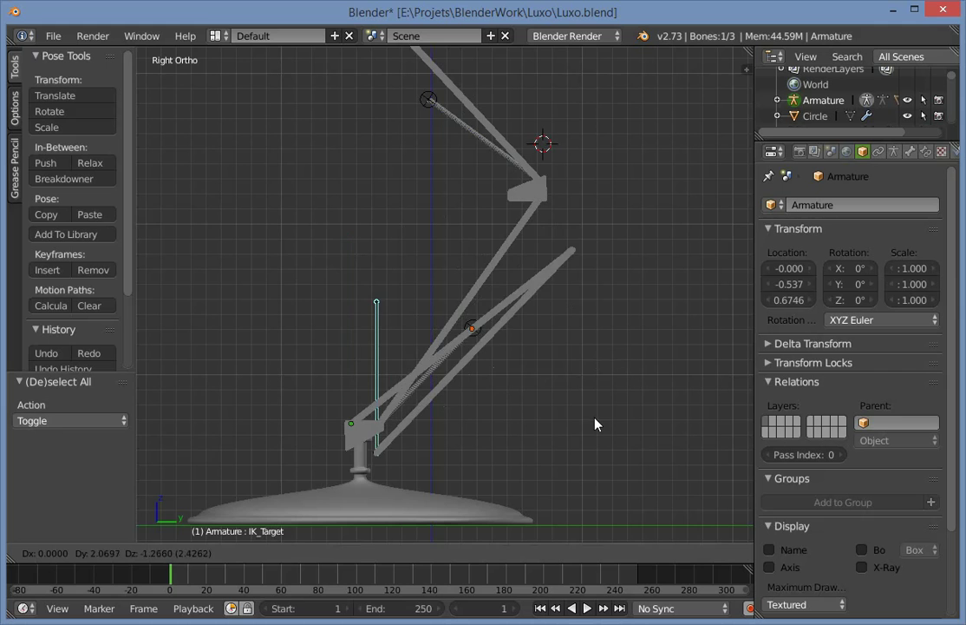
left_click(596, 424)
key("ctrl+z")
key("ctrl+z")
key("ctrl+z")
key("ctrl+z")
Select the upper arm's crossbar cylinder together with the armature's Ik bone.
scroll(491, 114, "up", 1)
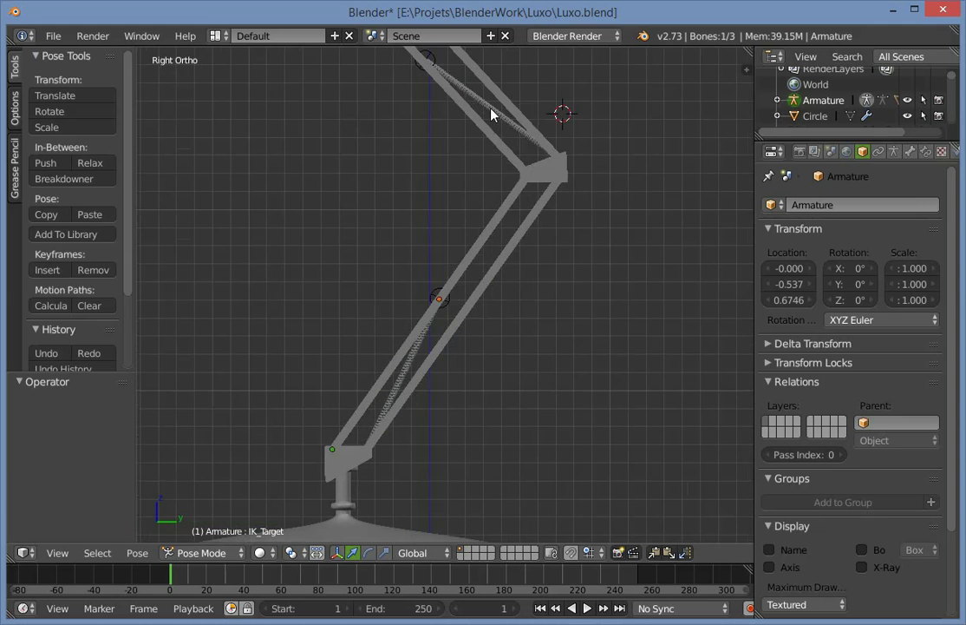
scroll(524, 328, "up", 8)
middle_click_drag(501, 287, 559, 283)
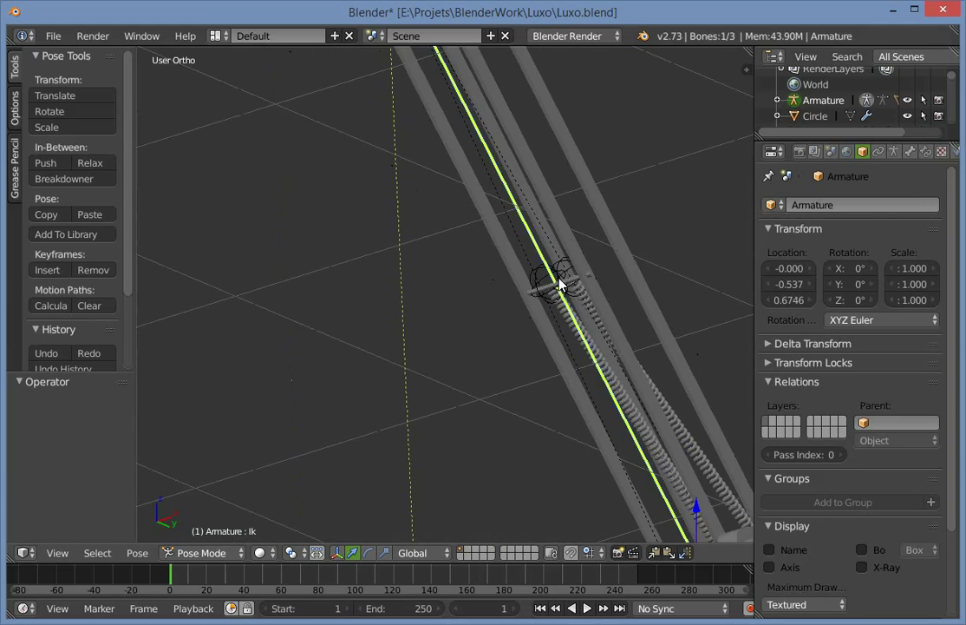
key("a")
key("a")
right_click(559, 283)
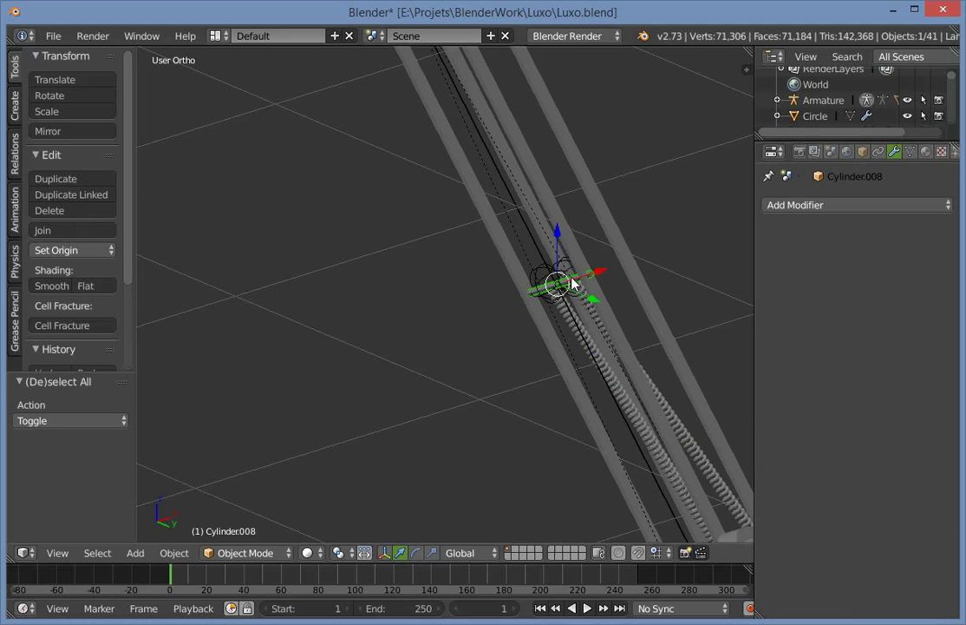
right_click(520, 227)
scroll(517, 234, "down", 3)
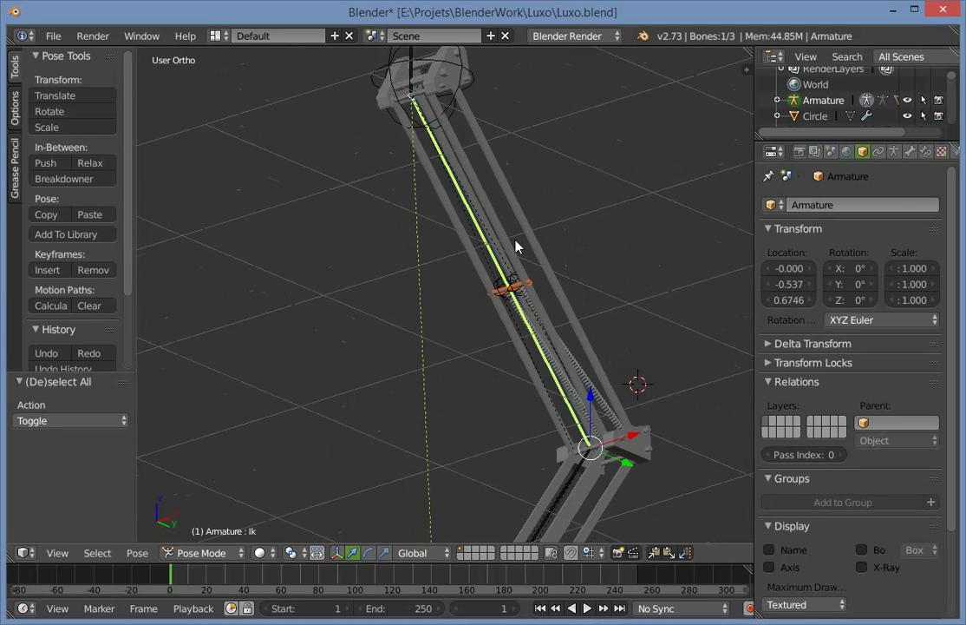
Parent the selected cross rod at the middle of the upper arm to the Ik bone.
key("ctrl+p")
left_click(454, 220)
key("KP_3")
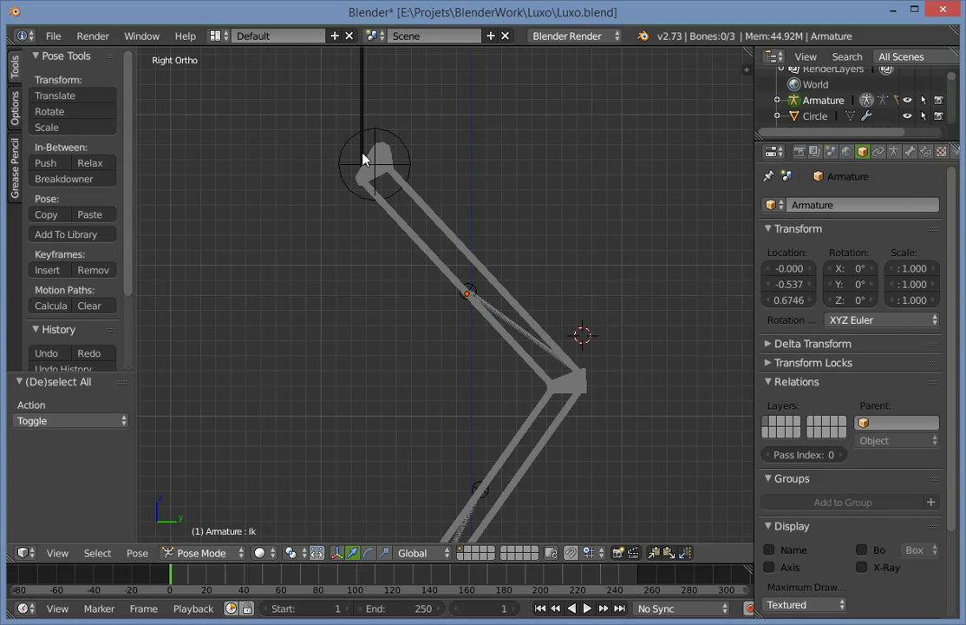
Test the lamp arm's motion in the side view by moving the IK_Target bone, and cancel the move.
right_click(360, 116)
key("g")
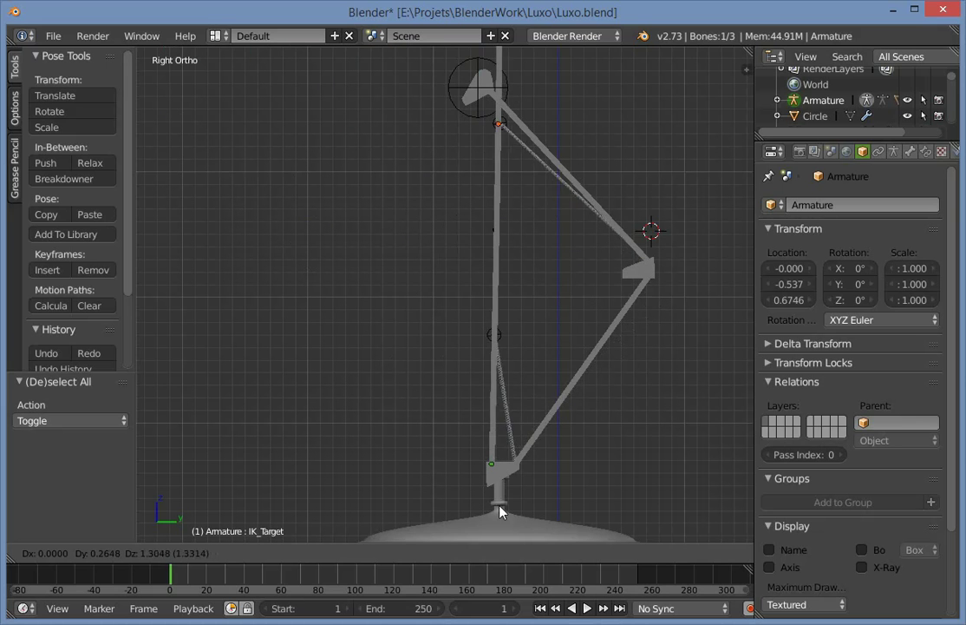
key("Escape")
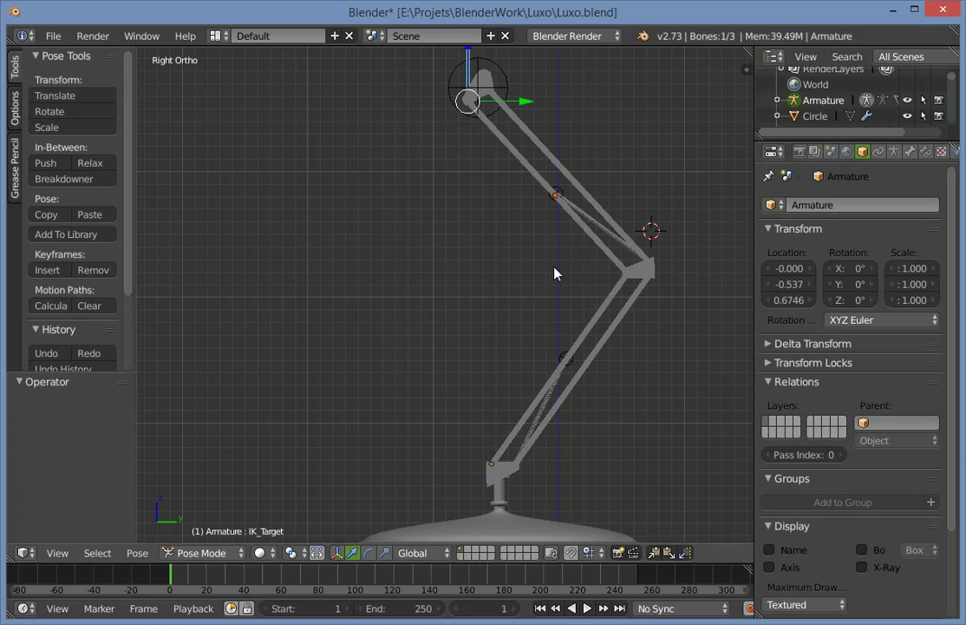
Save the project as a new incremental copy named Luxo2.blend.
key("ctrl+shift+s")
key("KP_Add")
key("KP_Add")
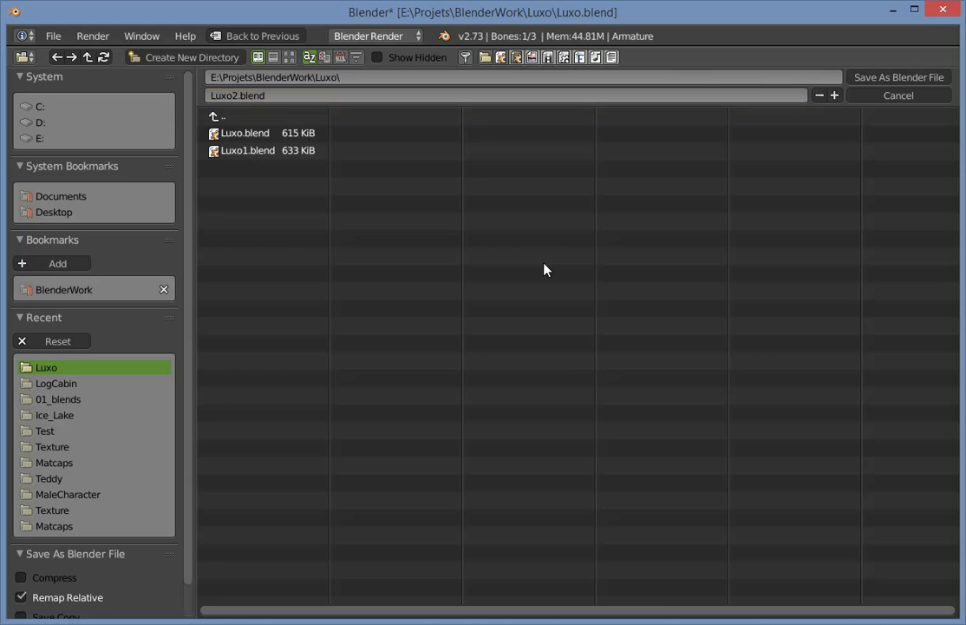
left_click(868, 84)
Examine the elbow joint from the side in both wireframe and solid display with nothing selected.
scroll(576, 273, "up", 2)
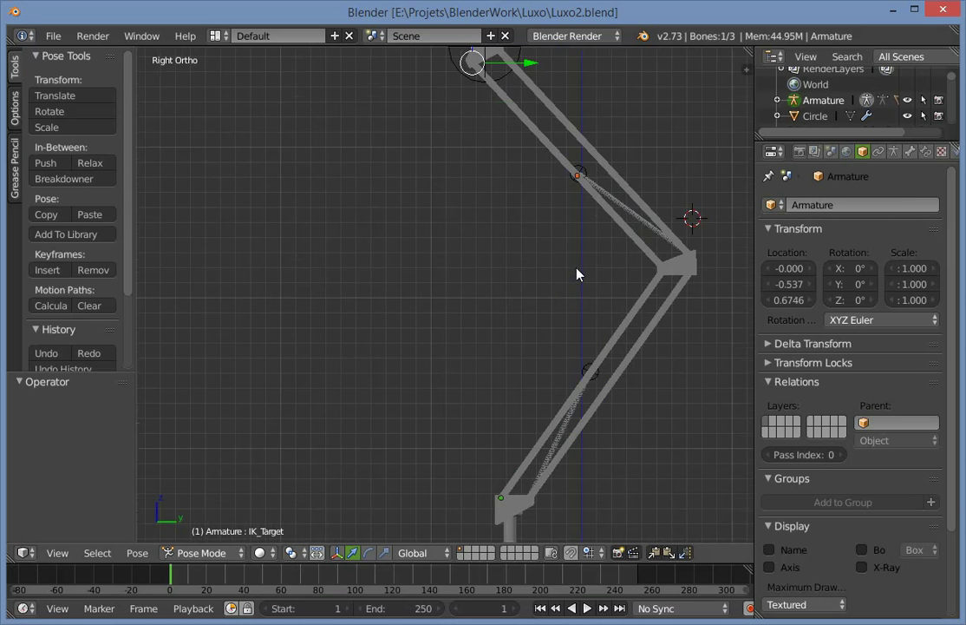
key("a")
scroll(548, 333, "up", 4)
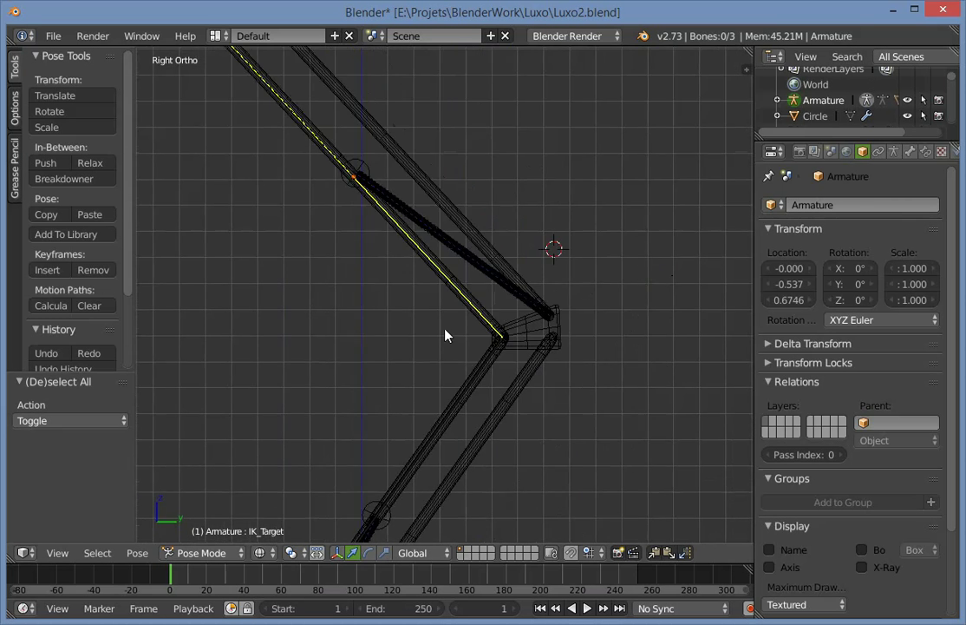
scroll(466, 331, "down", 3)
key("z")
middle_click_drag(264, 296, 532, 330)
key("z")
key("KP_3")
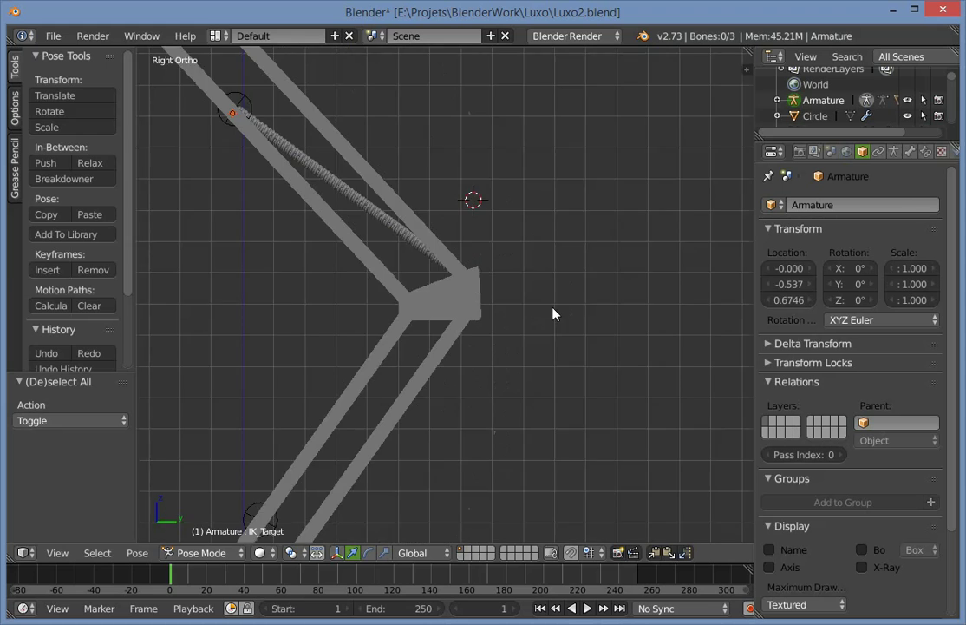
scroll(365, 222, "down", 4)
Undo the accidental move of the head's empty and test the elbow by lowering the IK_Target bone about 0.44.
left_click(228, 62)
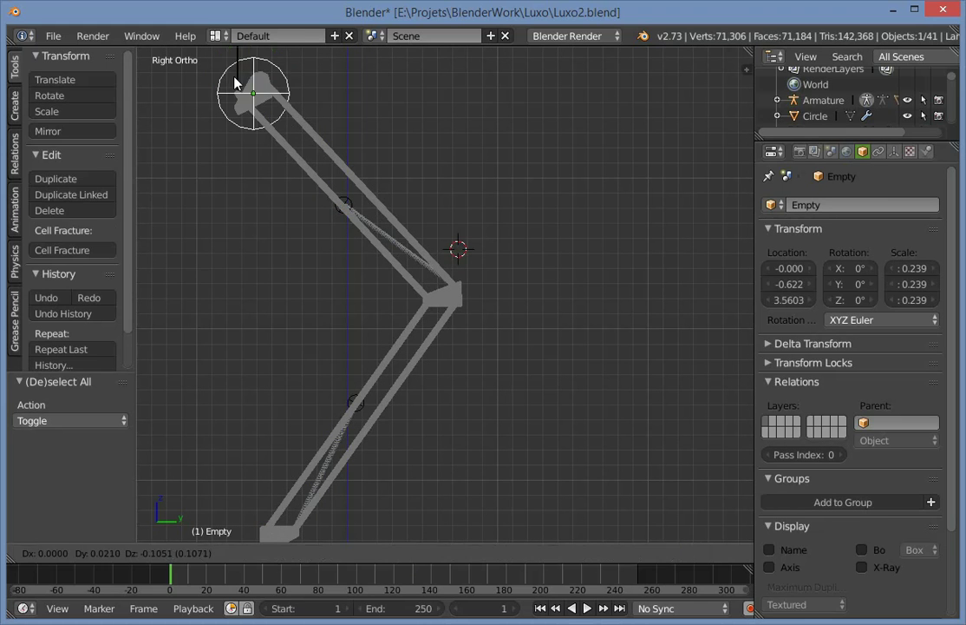
key("ctrl+z")
middle_click_drag(234, 90, 384, 209, "shift")
right_click(387, 133)
middle_click_drag(506, 377, 486, 234, "shift")
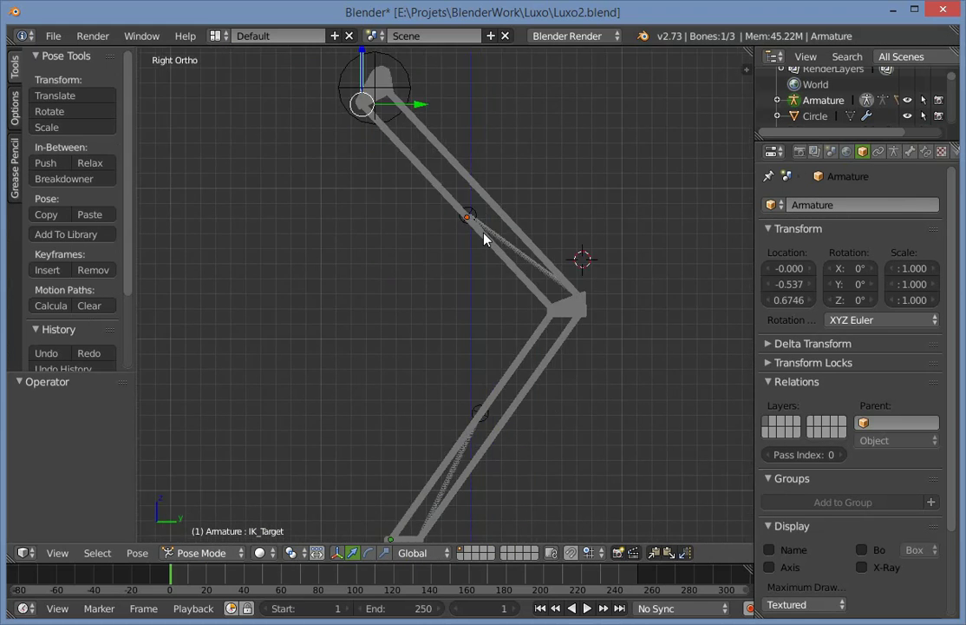
key("g")
left_click(468, 260)
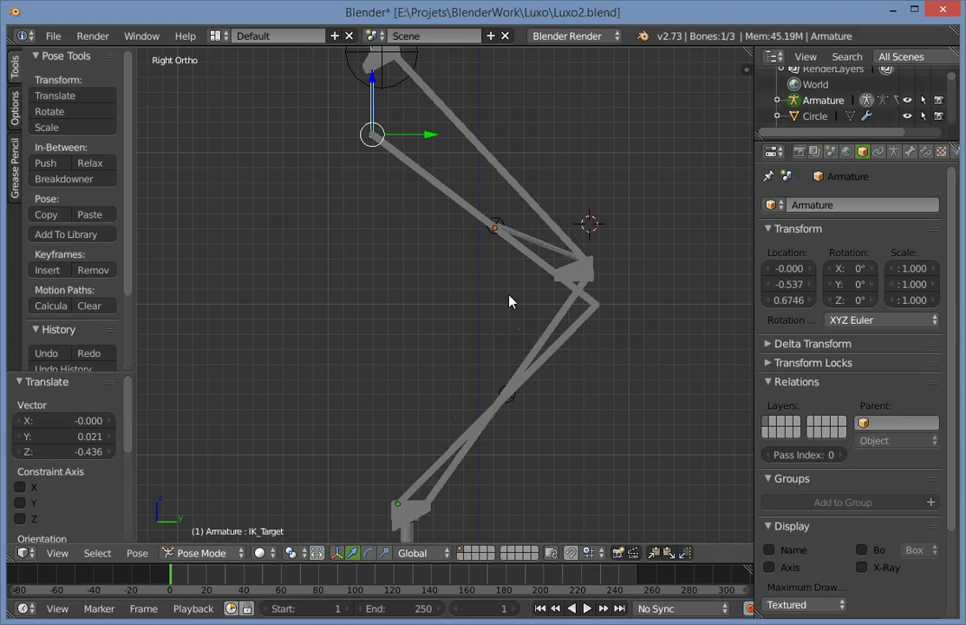
Examine how the upper-arm bars and springs meet the elbow joint, from an angle and from the side in wireframe.
scroll(694, 270, "up", 3)
middle_click_drag(694, 270, 475, 268, "shift")
key("a")
right_click(439, 229)
scroll(332, 246, "down", 1)
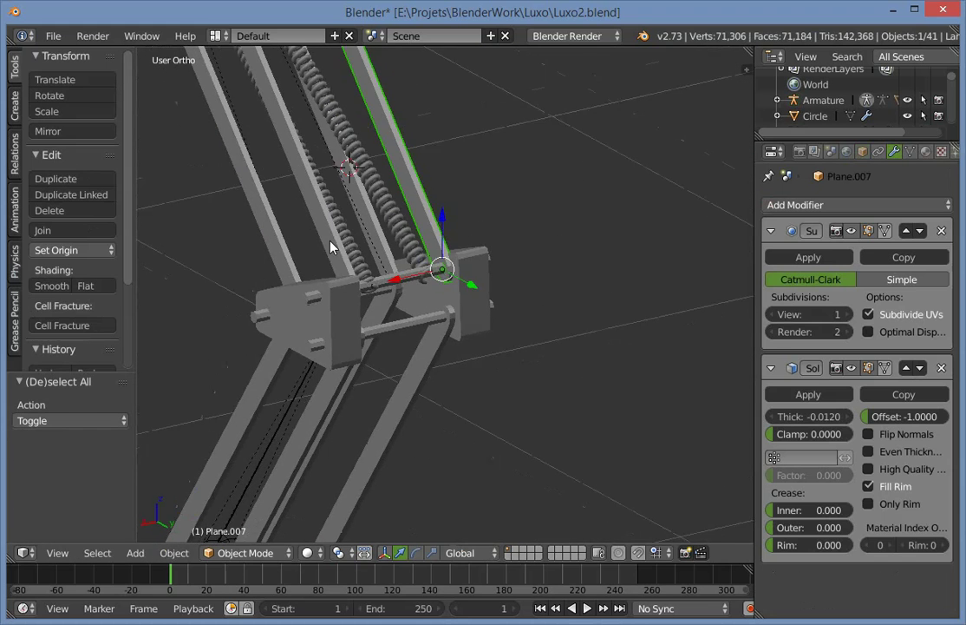
middle_click_drag(332, 248, 470, 325, "shift")
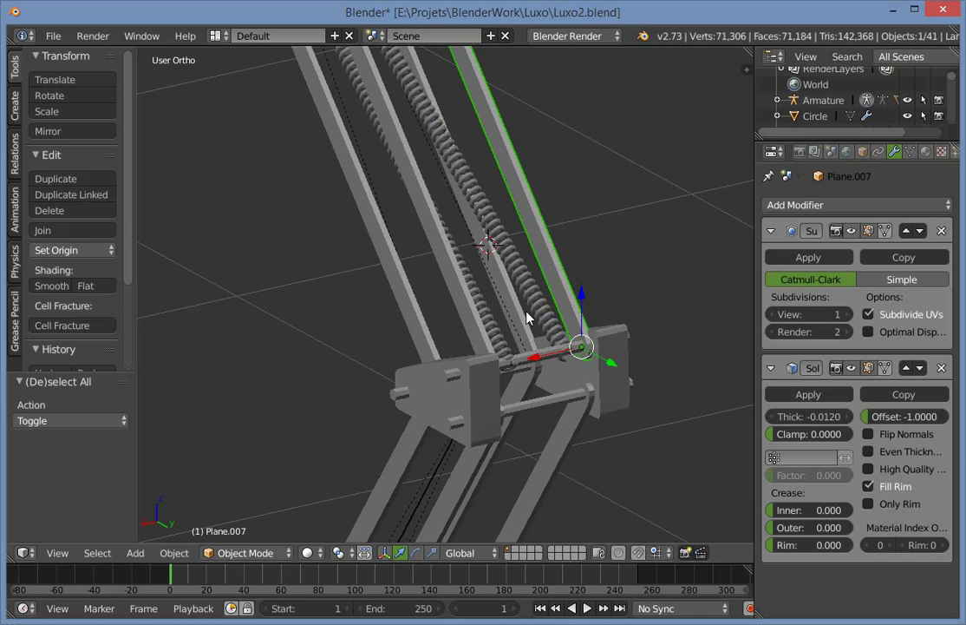
key("KP_3")
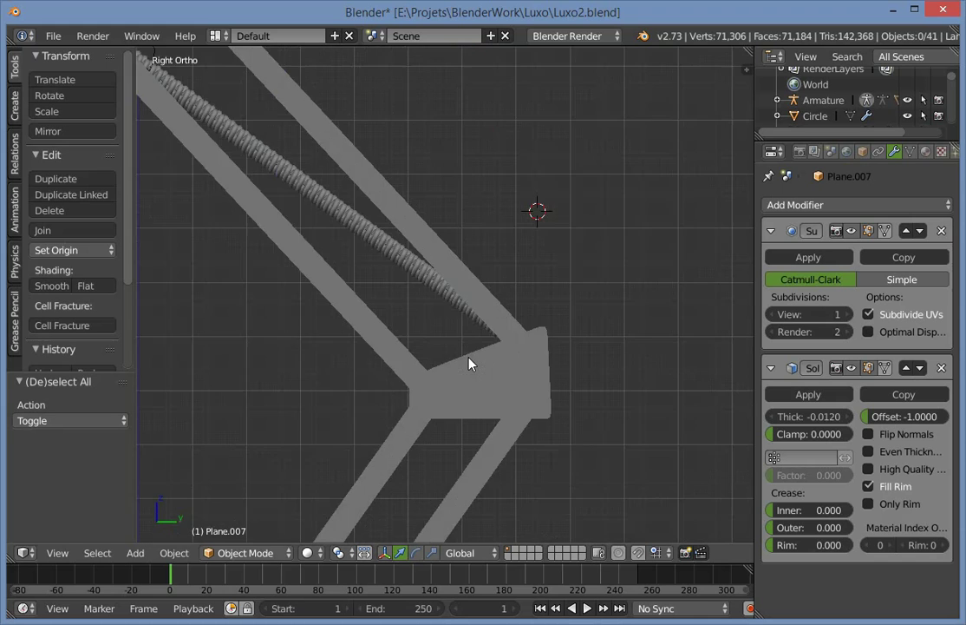
scroll(407, 311, "down", 4)
right_click(309, 131)
scroll(346, 272, "up", 4)
key("z")
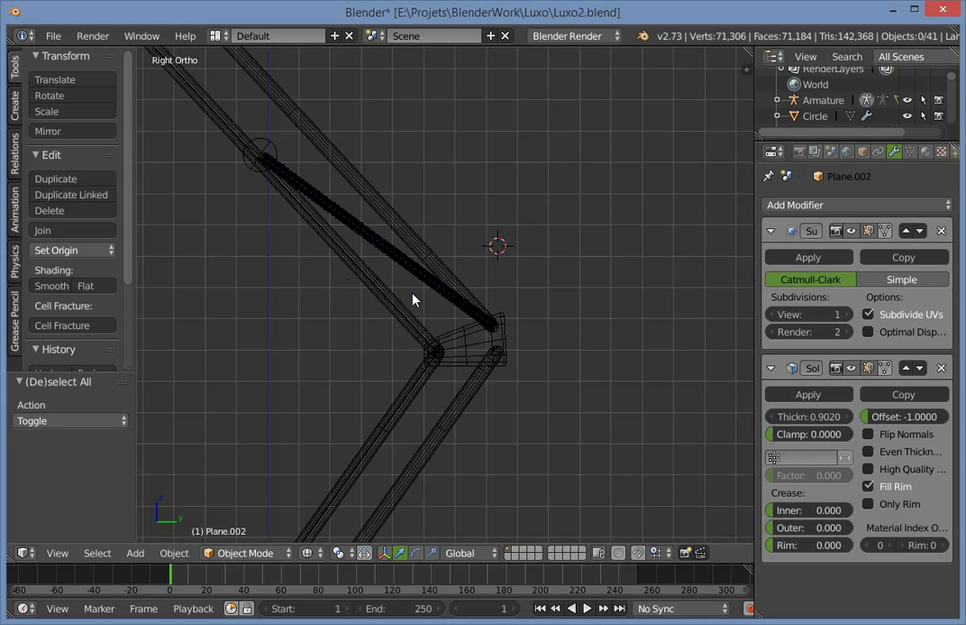
Box-select the elbow joint's plates and pins, leaving the arm bars and springs unselected.
key("a")
key("a")
key("b")
middle_click_drag(307, 375, 548, 492)
scroll(544, 486, "down", 3)
key("b")
middle_click_drag(439, 168, 339, 253)
scroll(451, 364, "down", 3)
scroll(511, 364, "up", 6)
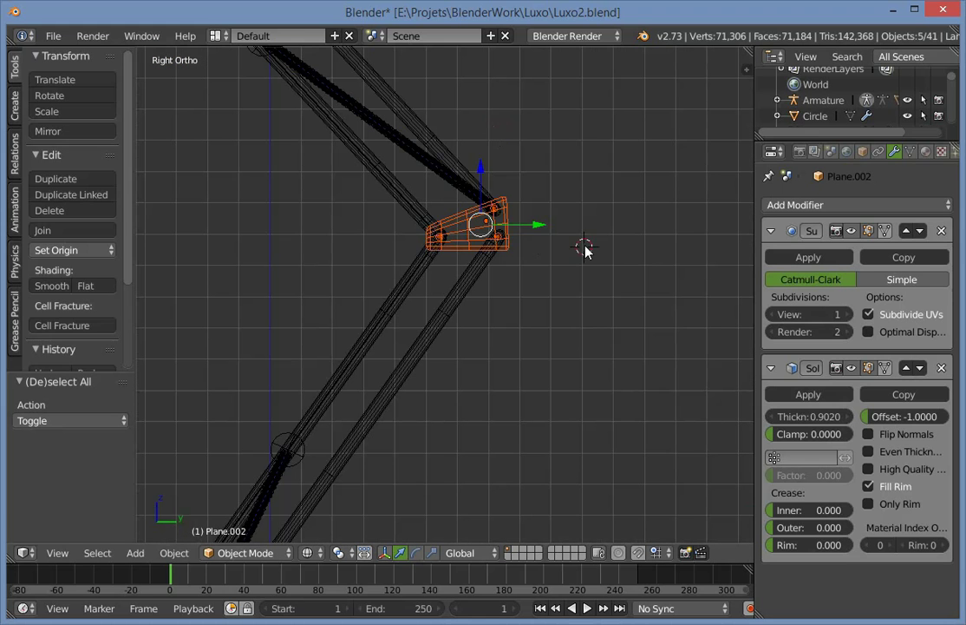
Add a sphere empty, place it over the elbow joint in the side view and scale it to about 0.146.
key("shift+a")
mouse_move(538, 246)
left_click(682, 334)
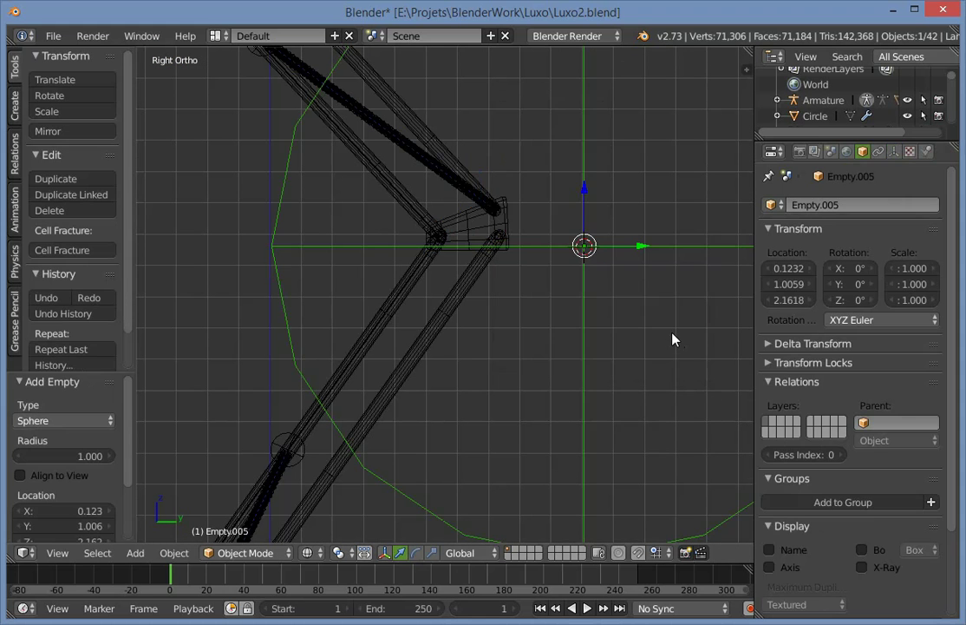
key("g")
left_click(576, 338)
key("s")
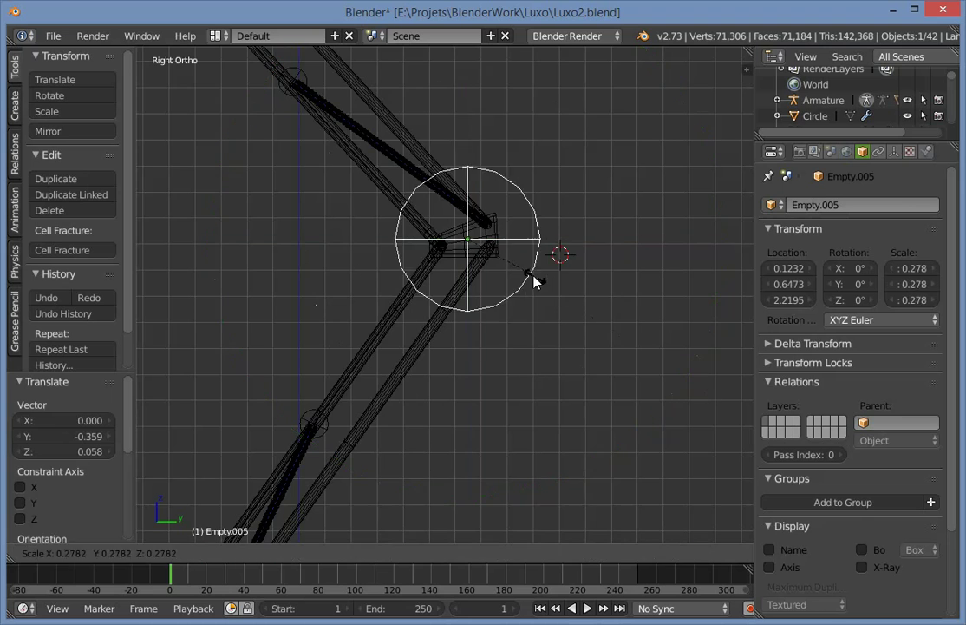
left_click(488, 303)
Examine the sphere empty's alignment with the elbow joint from the front and the side.
key("KP_1")
scroll(422, 317, "up", 2)
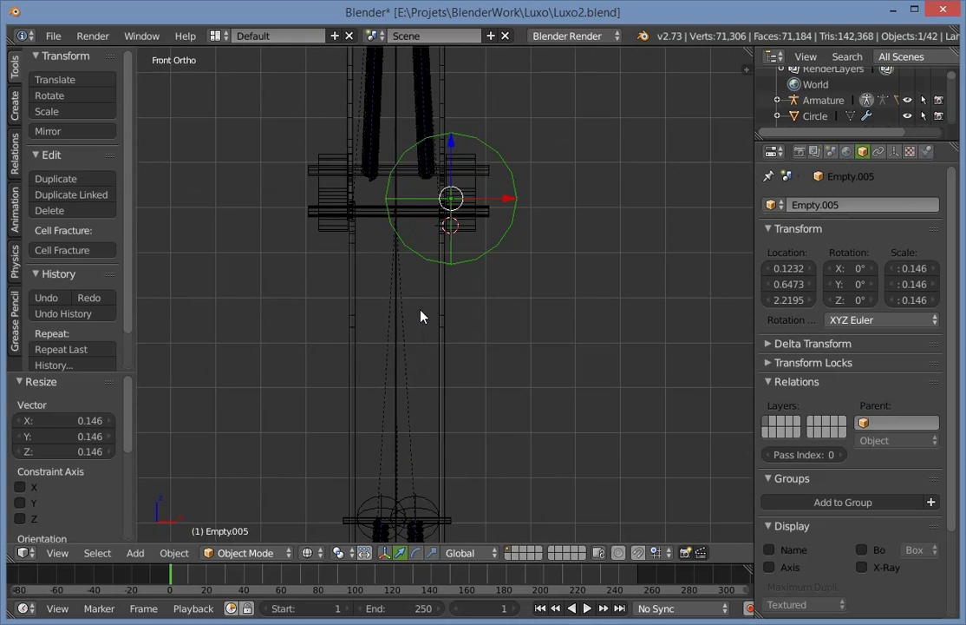
scroll(421, 334, "down", 8)
scroll(484, 344, "up", 9)
scroll(484, 338, "up", 3)
key("KP_3")
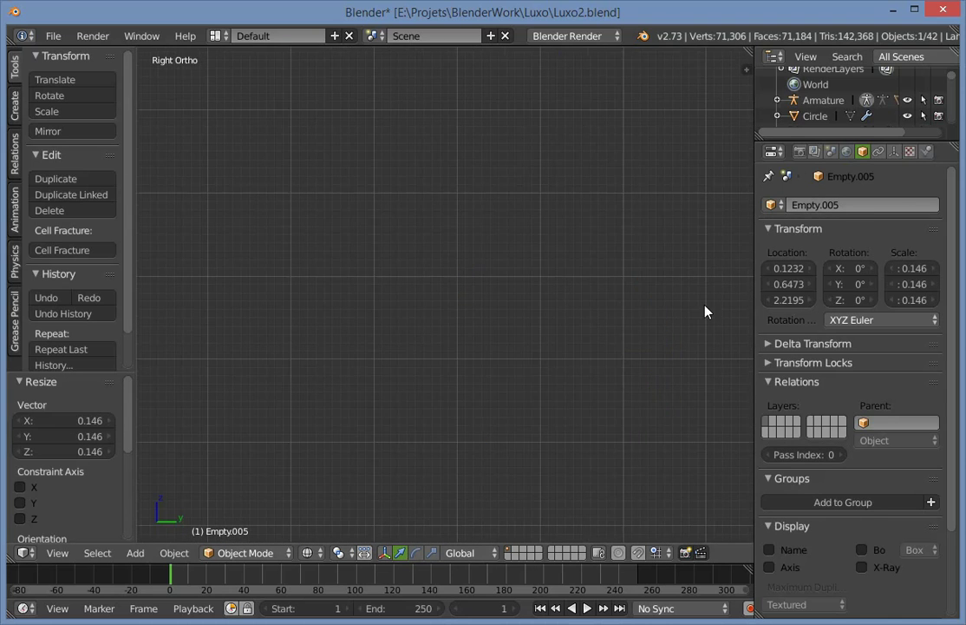
scroll(706, 309, "down", 6)
middle_click_drag(705, 309, 158, 283, "shift")
scroll(374, 281, "up", 7)
scroll(351, 282, "down", 8)
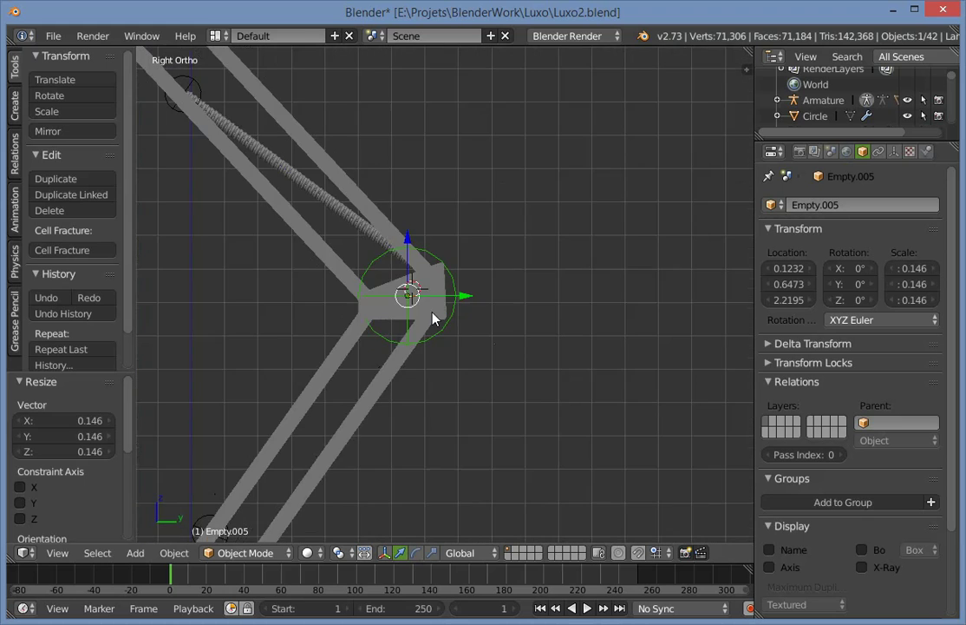
middle_click_drag(431, 319, 438, 399)
key("KP_1")
scroll(411, 354, "up", 3)
key("KP_3")
scroll(468, 352, "up", 3)
key("z")
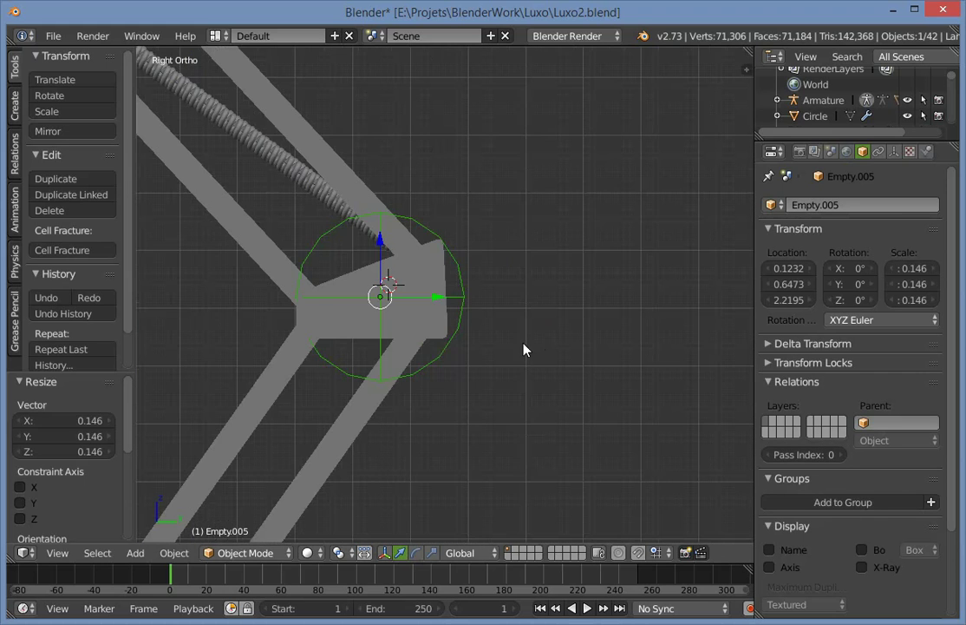
Centre the sphere empty on the elbow joint at about X 0, Y 0.6445, Z 2.2236 and enlarge it to about 0.228.
key("g")
left_click(388, 307)
key("KP_1")
key("g")
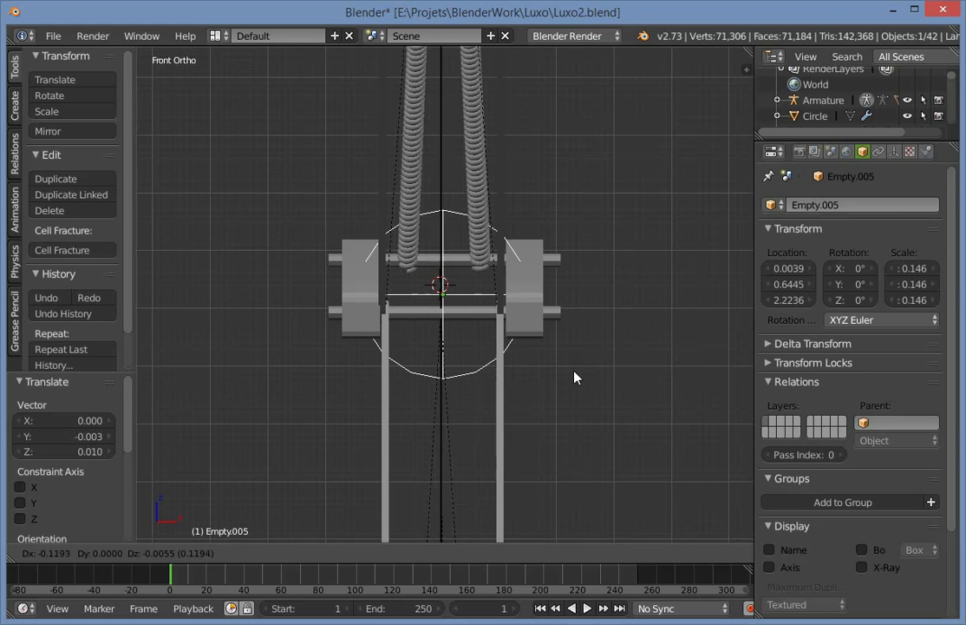
left_click(573, 378)
key("s")
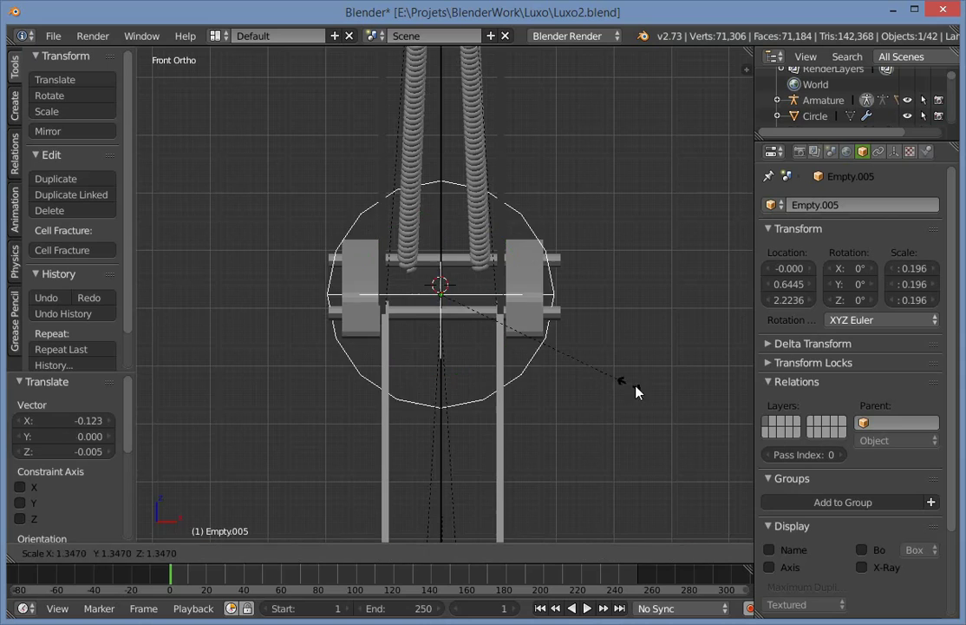
left_click(660, 402)
Parent the elbow joint's plates and pins to the sphere empty using Object (Keep Transform).
key("KP_3")
scroll(599, 402, "down", 10)
key("z")
scroll(682, 457, "up", 12)
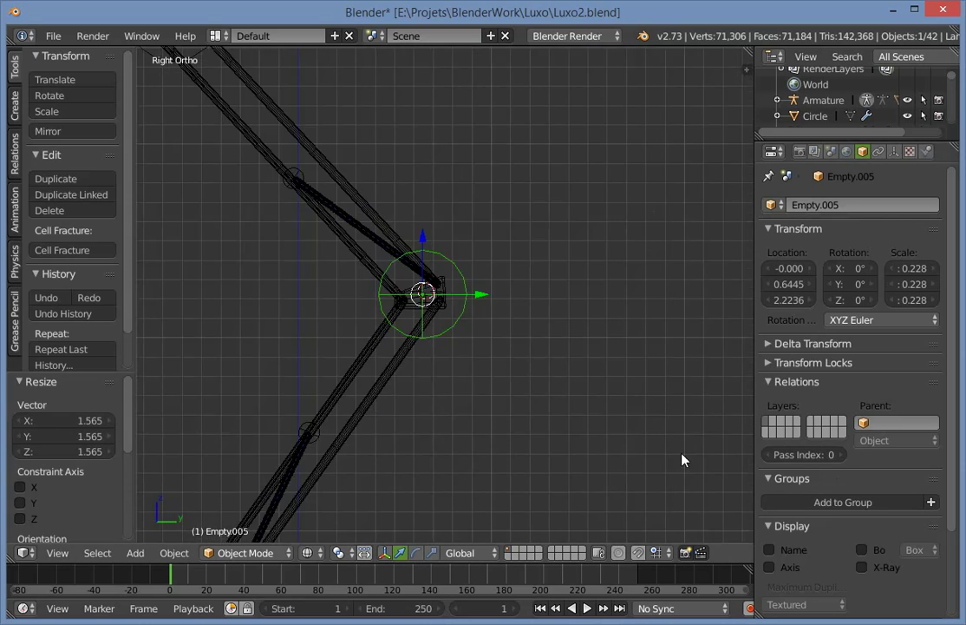
key("a")
key("a")
scroll(465, 364, "down", 2)
key("b")
middle_click_drag(544, 492, 6, 340)
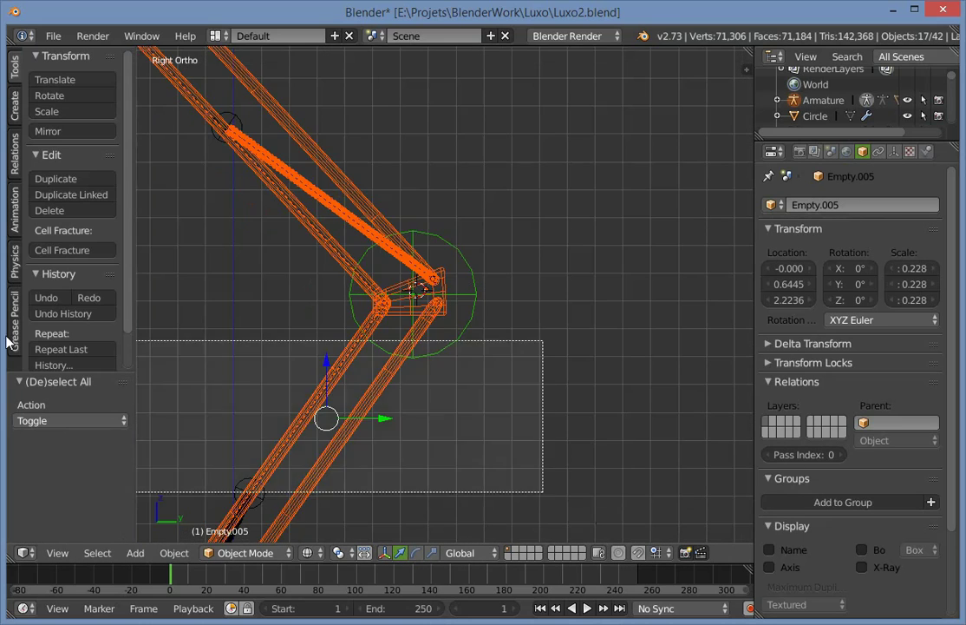
scroll(434, 254, "down", 4)
key("b")
middle_click_drag(410, 156, 260, 260)
scroll(432, 263, "up", 5)
scroll(440, 282, "up", 4)
key("z")
key("z")
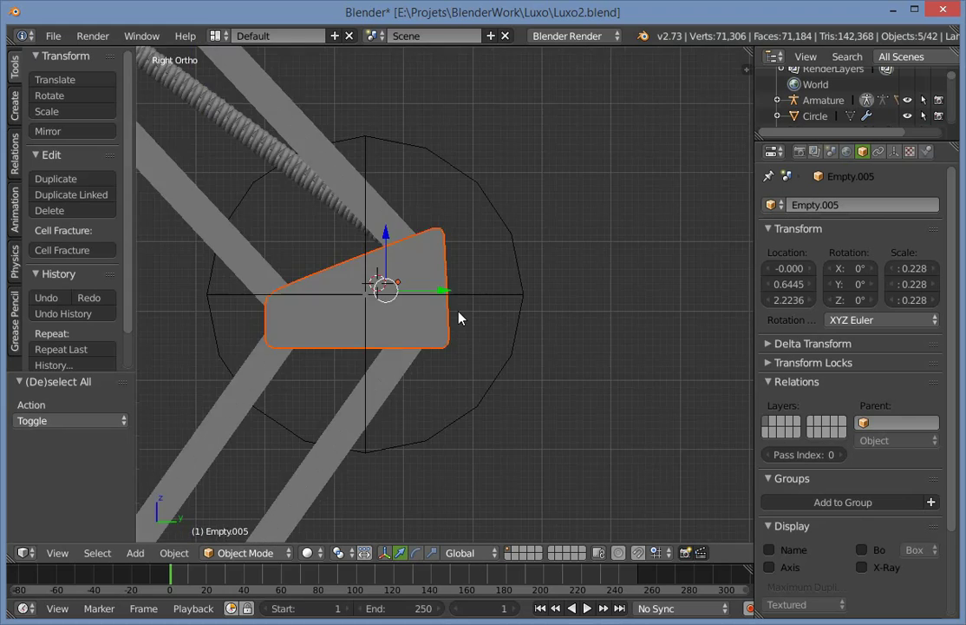
right_click(508, 328, "shift")
scroll(510, 331, "down", 5)
middle_click_drag(509, 334, 475, 330)
scroll(402, 418, "down", 5)
key("z")
scroll(475, 330, "up", 4)
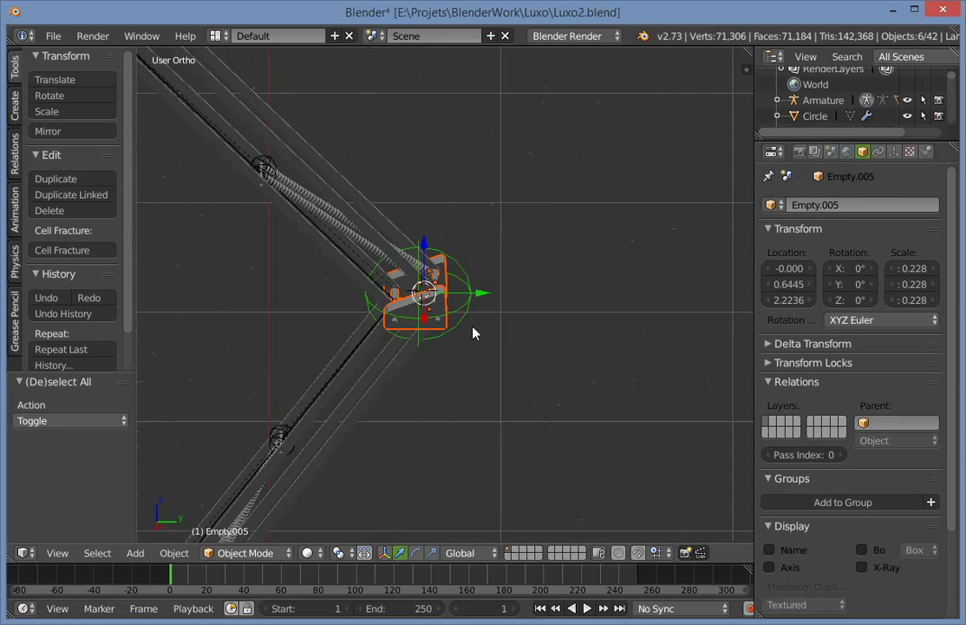
key("ctrl+p")
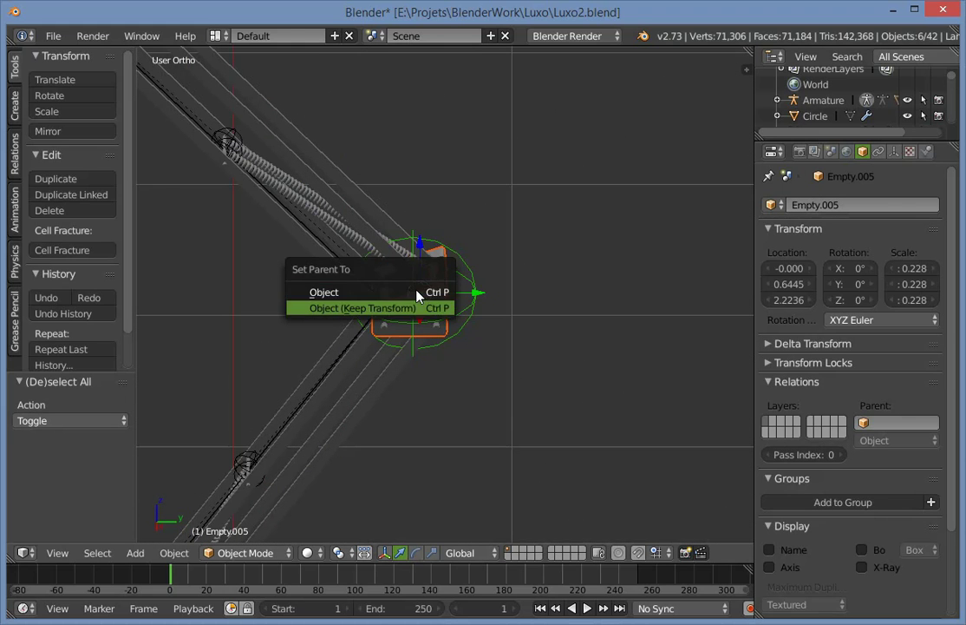
left_click(357, 307)
Test the elbow parenting by moving the sphere empty in the side view, and revert the moves.
key("KP_3")
key("g")
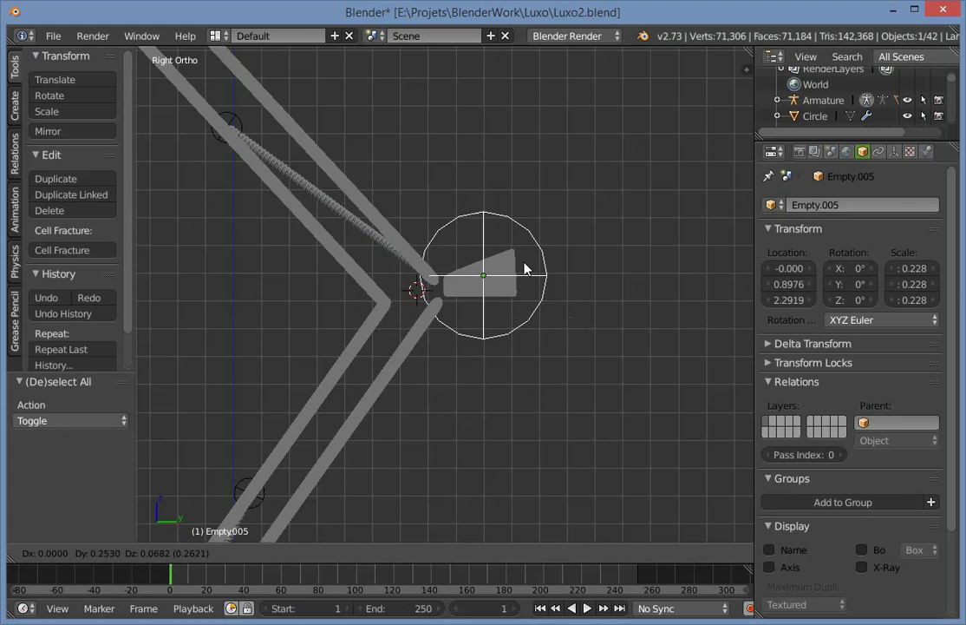
left_click(535, 341)
scroll(330, 363, "up", 5)
middle_click_drag(330, 362, 363, 367)
scroll(492, 356, "down", 1)
key("a")
scroll(492, 355, "down", 2)
key("KP_3")
scroll(449, 340, "down", 1)
scroll(448, 334, "down", 2)
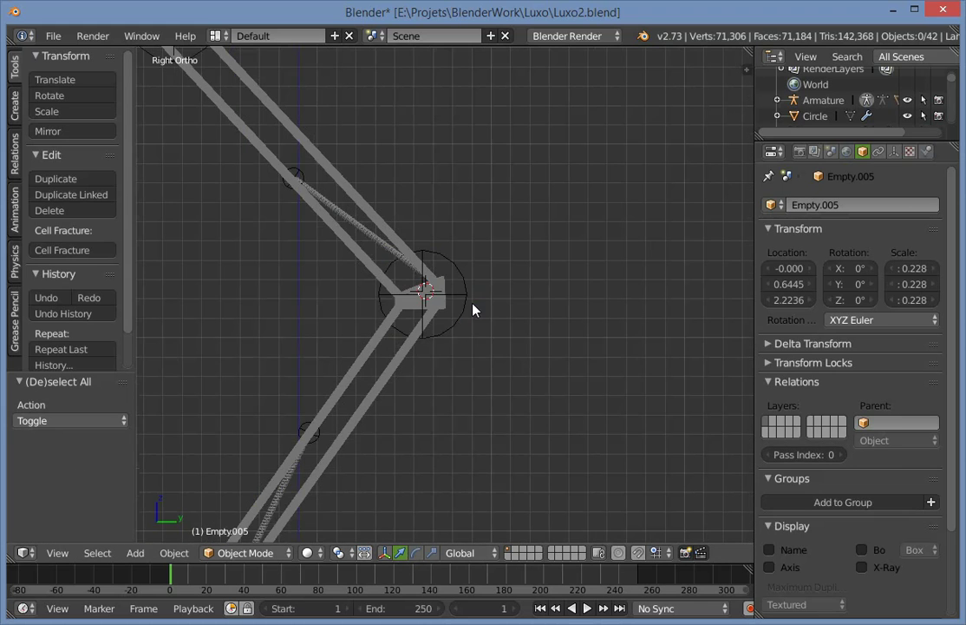
right_click(470, 307)
key("g")
left_click(476, 326)
key("ctrl+z")
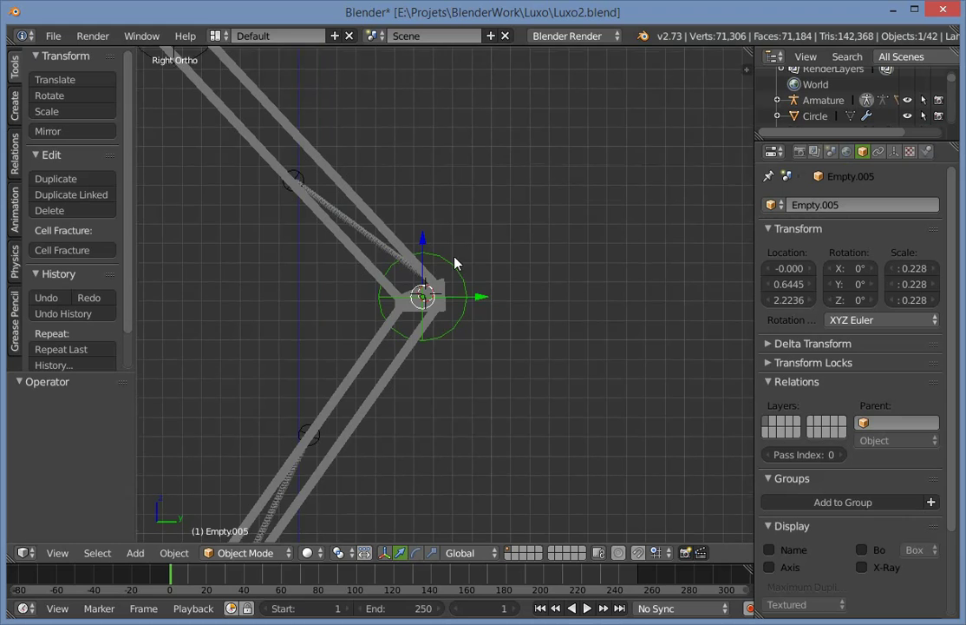
Parent the upper arm's two rear bars to the elbow's upper pin using Object (Keep Transform).
mouse_move(455, 261)
middle_mouse_down("shift")
mouse_move(593, 382)
mouse_move(491, 411)
mouse_move(487, 258)
mouse_move(486, 276)
middle_mouse_up("shift")
key("z")
key("z")
scroll(491, 411, "up", 4)
right_click(423, 300)
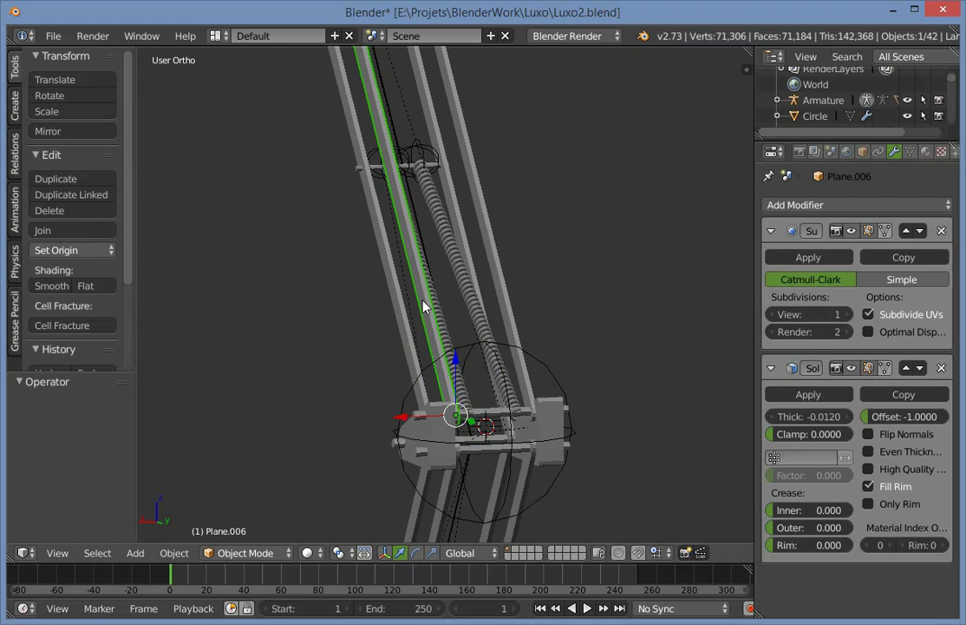
right_click(514, 309, "shift")
scroll(520, 368, "up", 4)
middle_click_drag(523, 434, 477, 286, "shift")
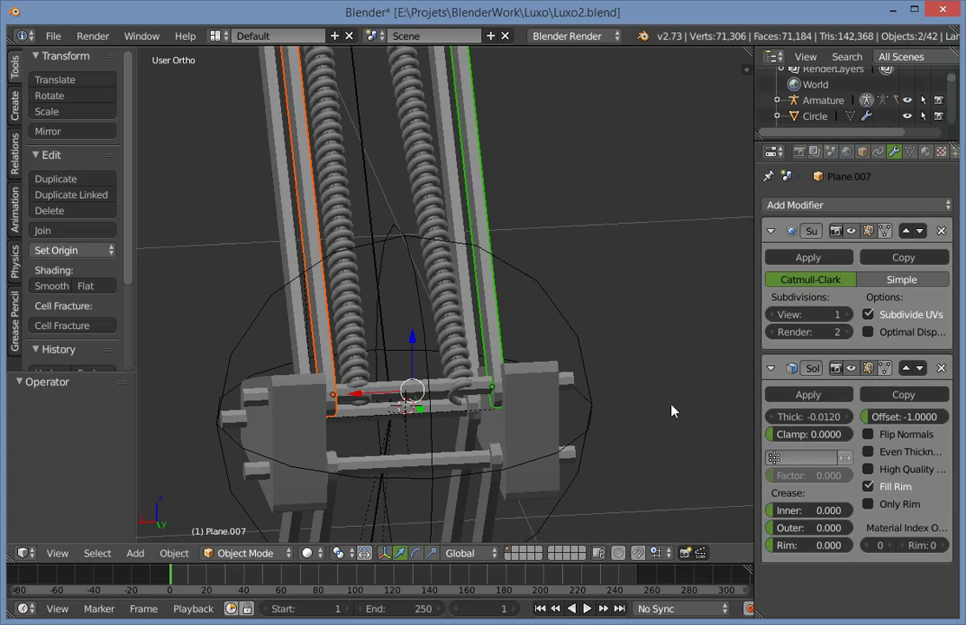
right_click(568, 386, "shift")
middle_click_drag(582, 384, 401, 156)
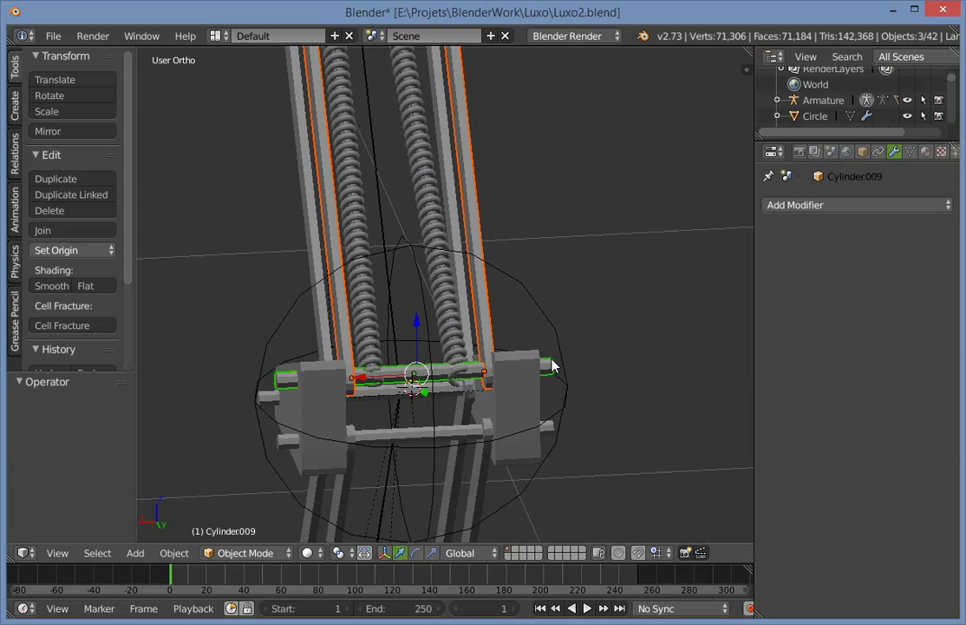
key("ctrl+p")
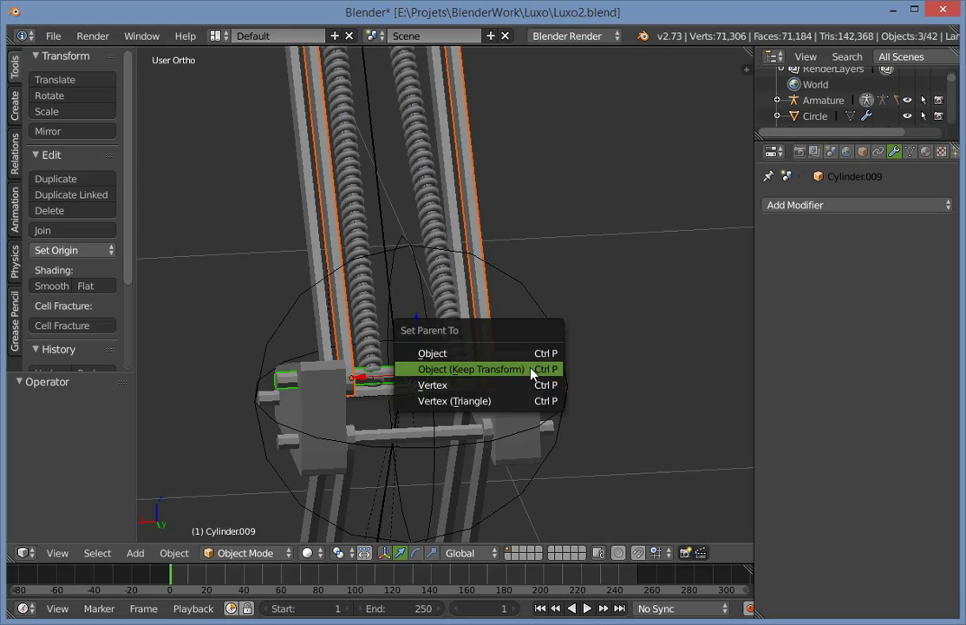
left_click(533, 371)
key("a")
Test the bar parenting by moving the elbow's sphere empty in the side view, and undo the move.
scroll(521, 380, "down", 3)
key("KP_3")
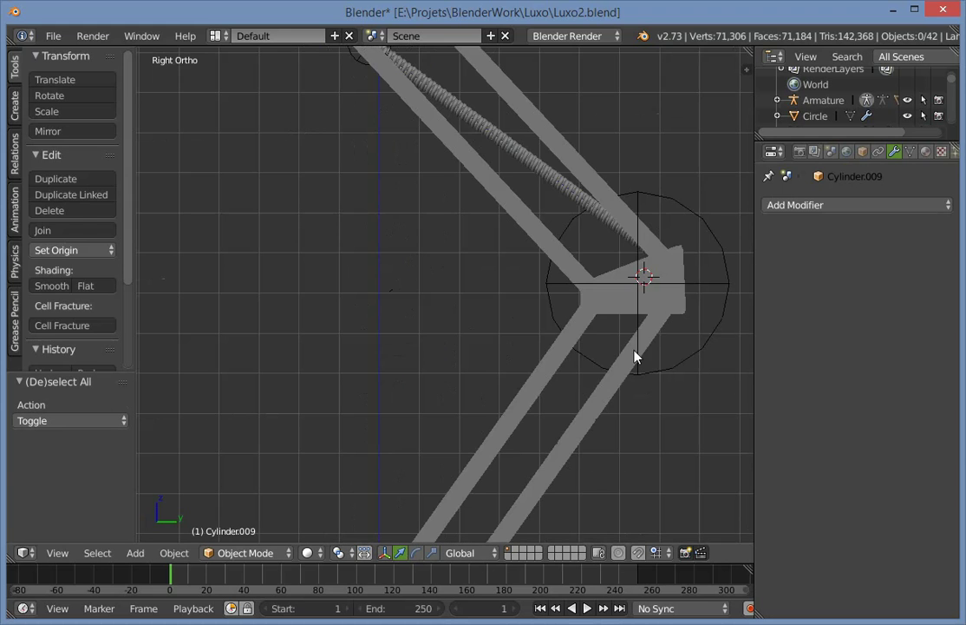
key("z")
key("z")
right_click(719, 233)
scroll(686, 251, "down", 3)
key("g")
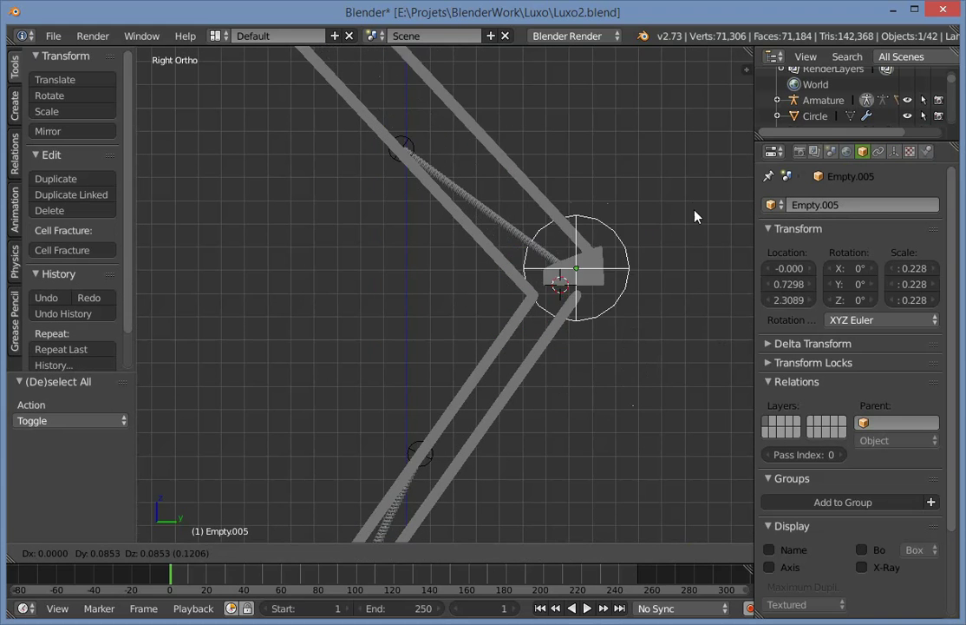
left_click(689, 292)
scroll(589, 230, "down", 2)
key("ctrl+z")
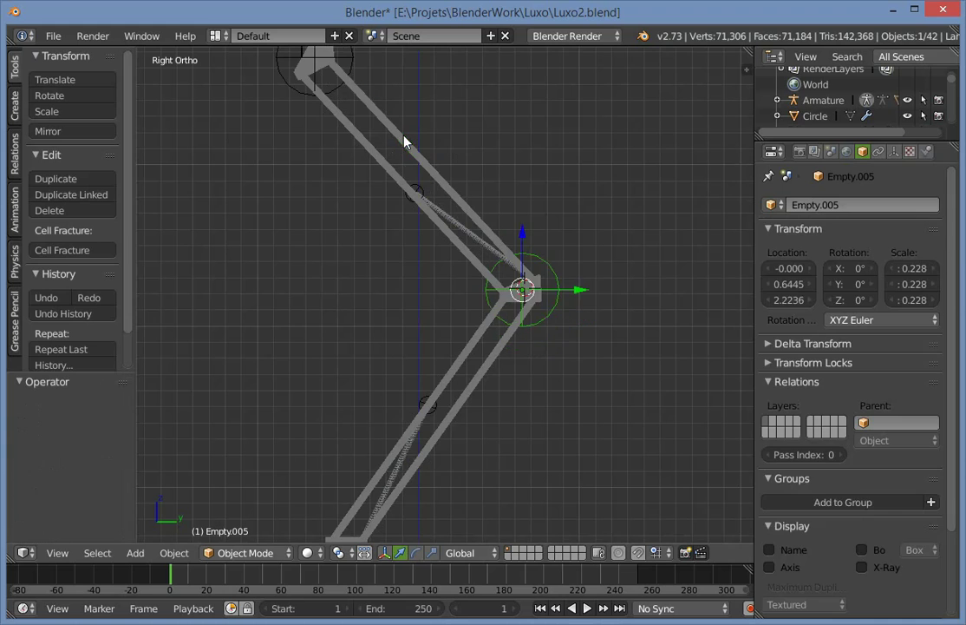
Test-move one of the upper arm's rear bars on its own, and undo the move.
right_click(404, 137)
middle_click_drag(494, 174, 452, 187)
right_click(452, 186)
key("g")
left_click(507, 210)
key("ctrl+z")
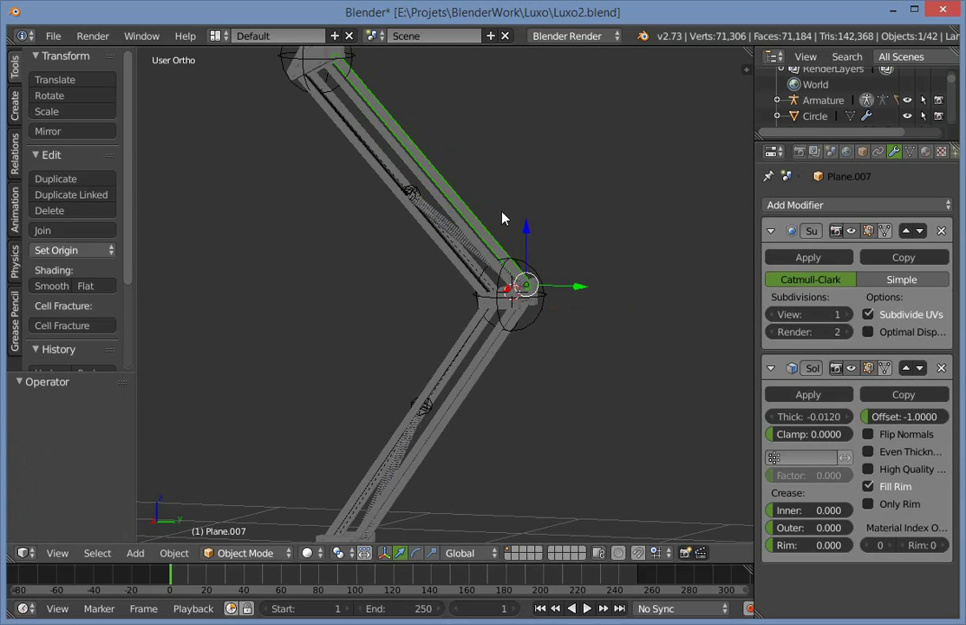
scroll(598, 333, "up", 2)
right_click(593, 321)
middle_click_drag(594, 327, 535, 331)
key("KP_2")
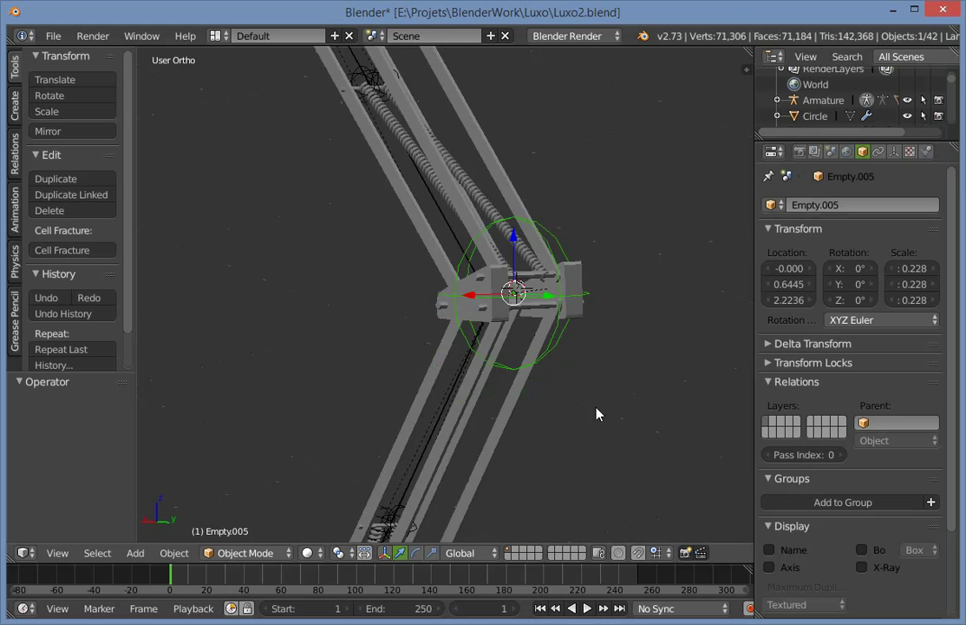
key("KP_3")
key("a")
Place the 3D cursor on a rear bar's upper end in the head joint, at about X 0.0933, Y -0.536, Z 3.6593.
middle_click_drag(610, 404, 463, 373, "shift")
middle_click_drag(524, 389, 526, 127, "shift")
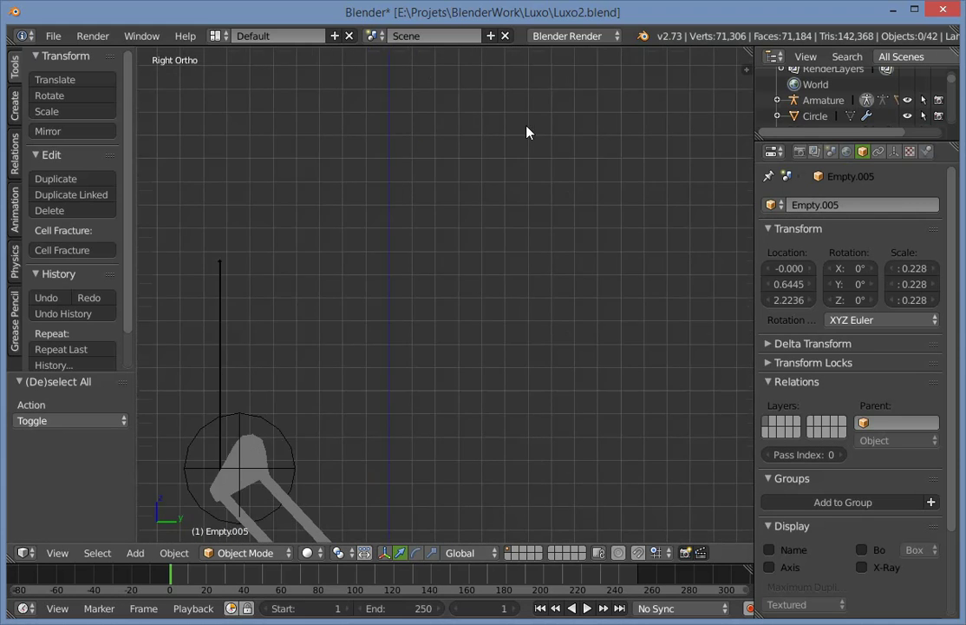
scroll(526, 126, "down", 1)
middle_click_drag(441, 205, 574, 89, "shift")
scroll(573, 90, "up", 4)
key("z")
key("z")
mouse_move(675, 226)
middle_mouse_down()
mouse_move(582, 259)
mouse_move(524, 58)
mouse_move(486, 215)
middle_mouse_up()
key("KP_3")
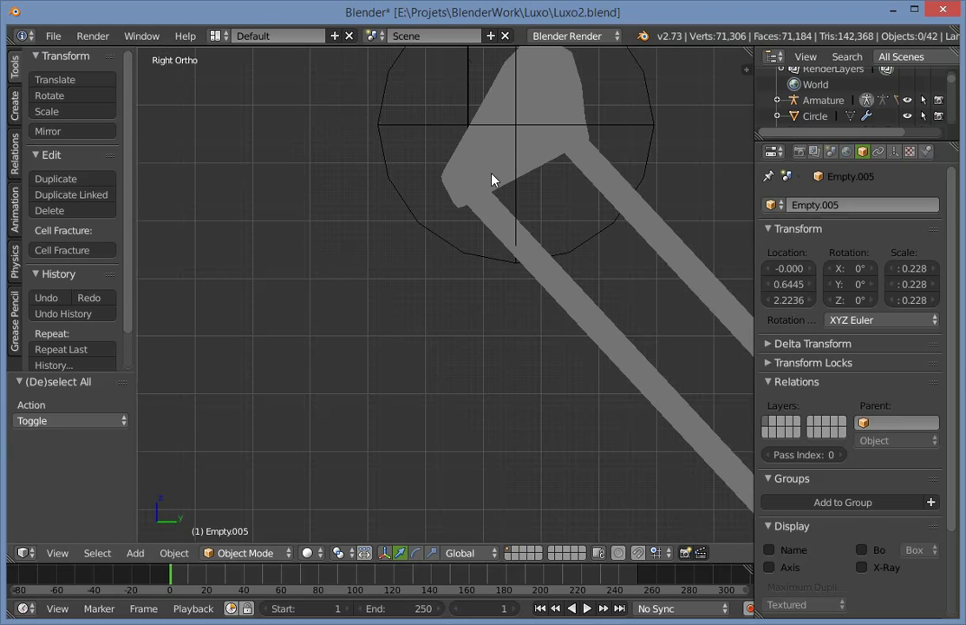
key("ctrl+KP_1")
scroll(408, 262, "down", 1)
middle_click_drag(407, 263, 390, 297)
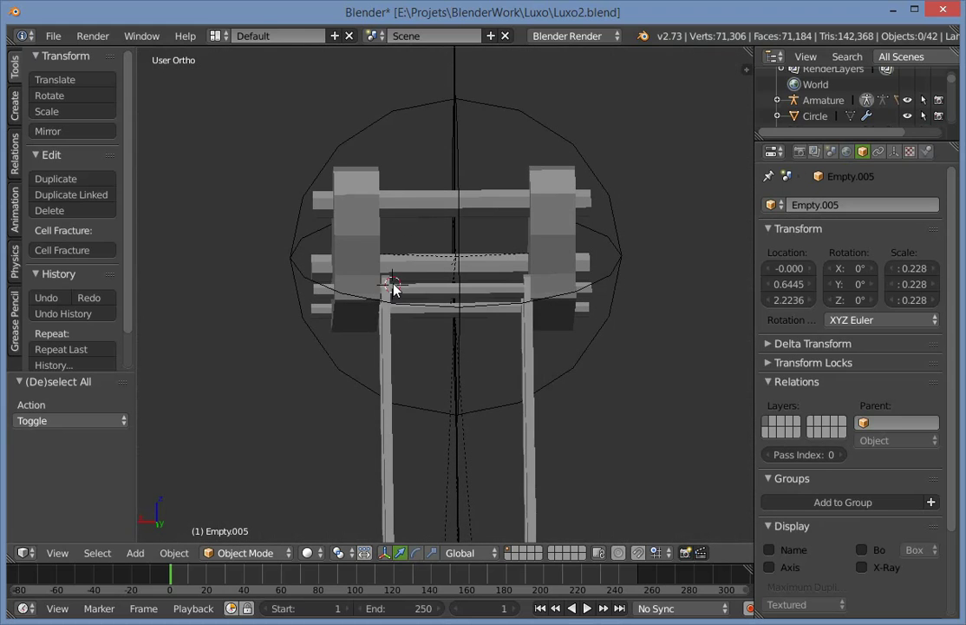
key("shift+a")
mouse_move(393, 289)
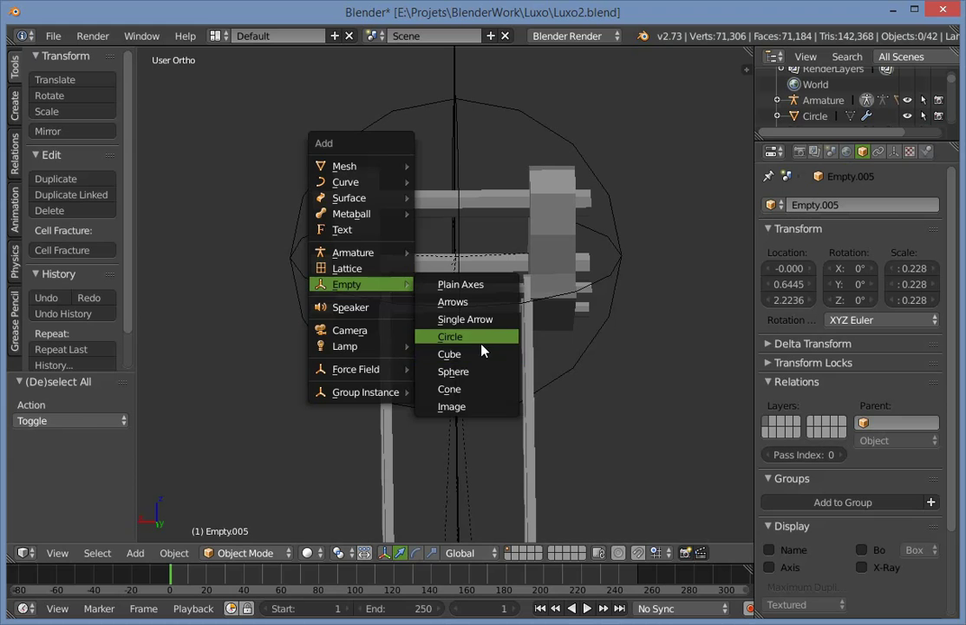
left_click(484, 373)
key("s")
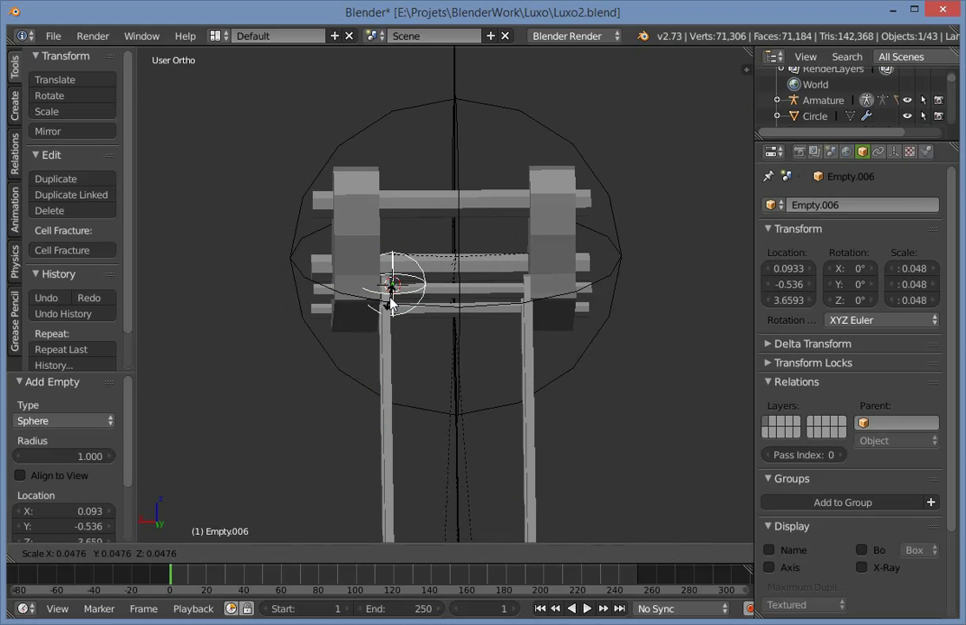
left_click(390, 300)
middle_click_drag(390, 299, 529, 341)
key("KP_3")
key("x")
left_click(642, 268)
Add a cube empty at the 3D cursor and scale it down to about 0.033.
key("shift+a")
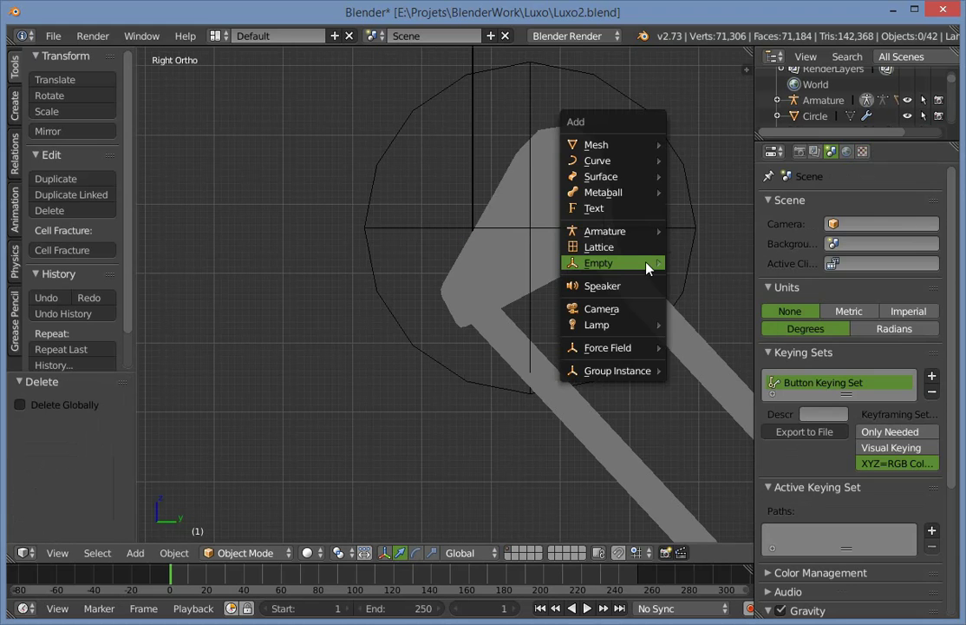
mouse_move(646, 265)
left_click(703, 333)
key("s")
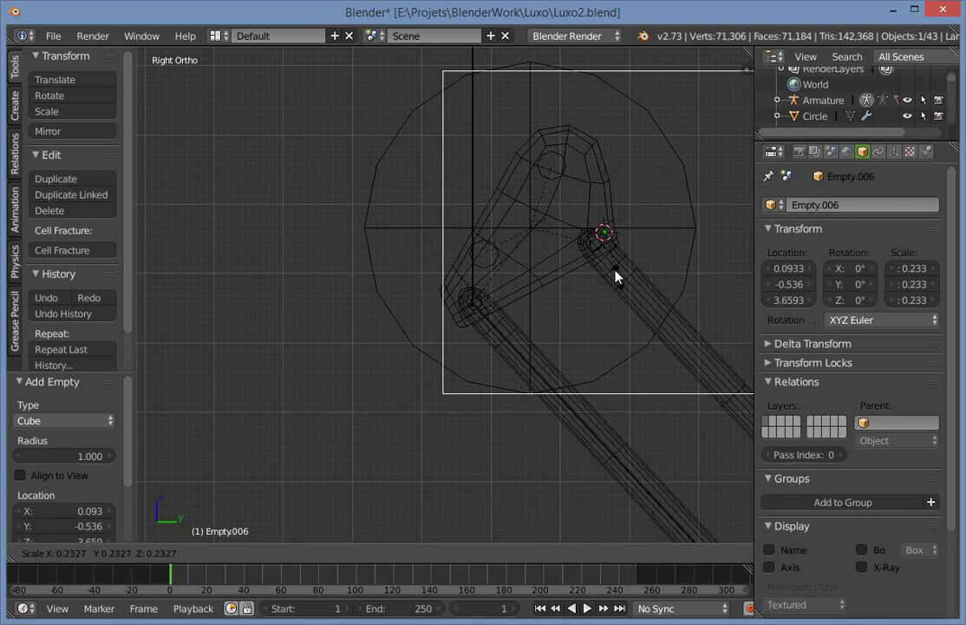
left_click(610, 247)
key("s")
left_click(662, 267)
Move the cube empty in the side view onto the rear bar's upper pivot, at about Y -0.552, Z 3.6439.
scroll(607, 242, "up", 5)
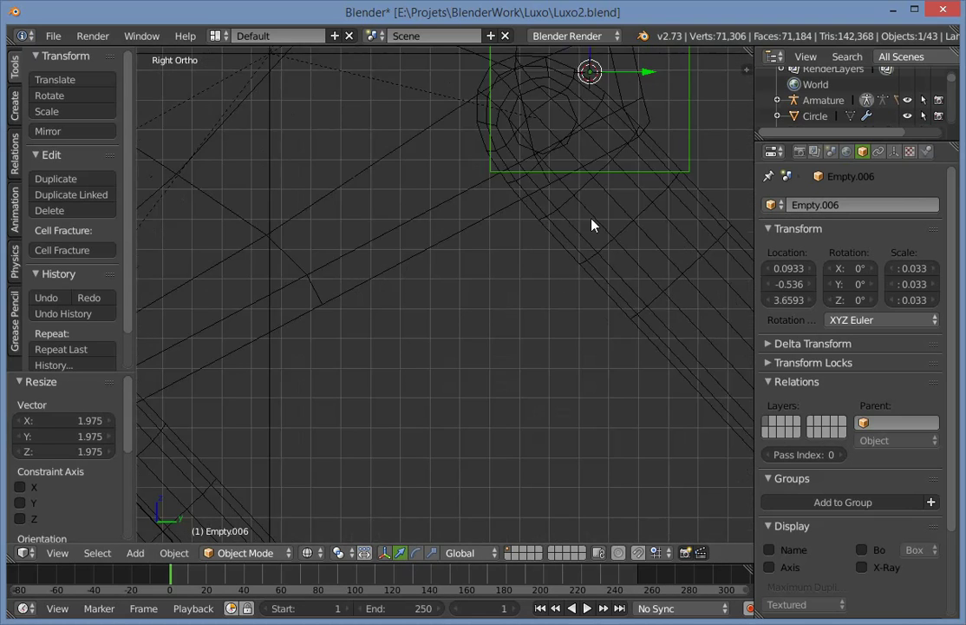
middle_click_drag(702, 124, 583, 305, "shift")
key("g")
left_click(533, 351)
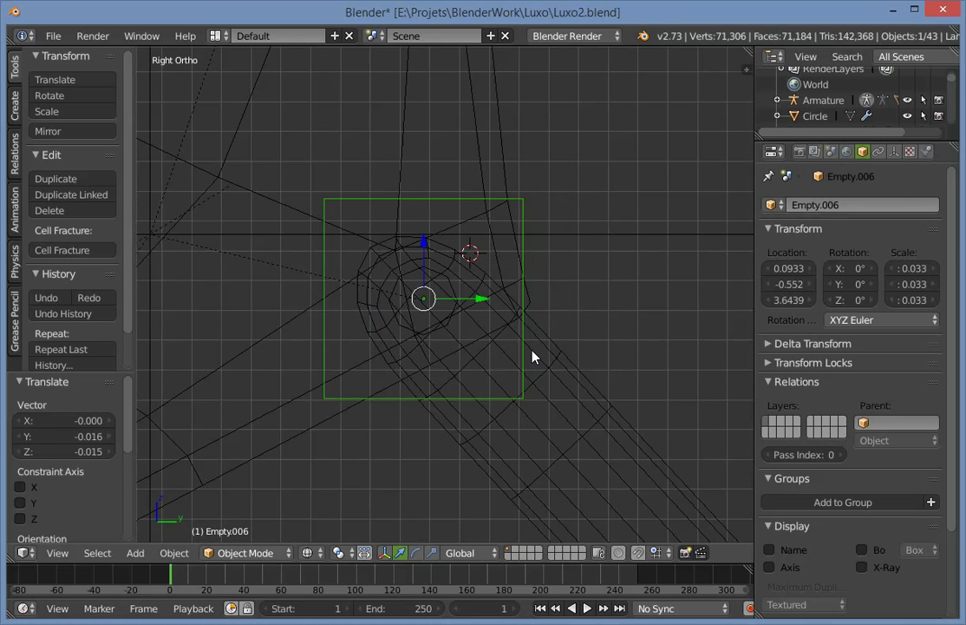
Align the cube empty with the rear bar's upper end from the back, at about X 0.1035, Z 3.6487.
key("KP_2")
key("KP_1")
key("KP_2")
key("KP_2")
scroll(533, 351, "down", 6)
key("KP_2")
key("z")
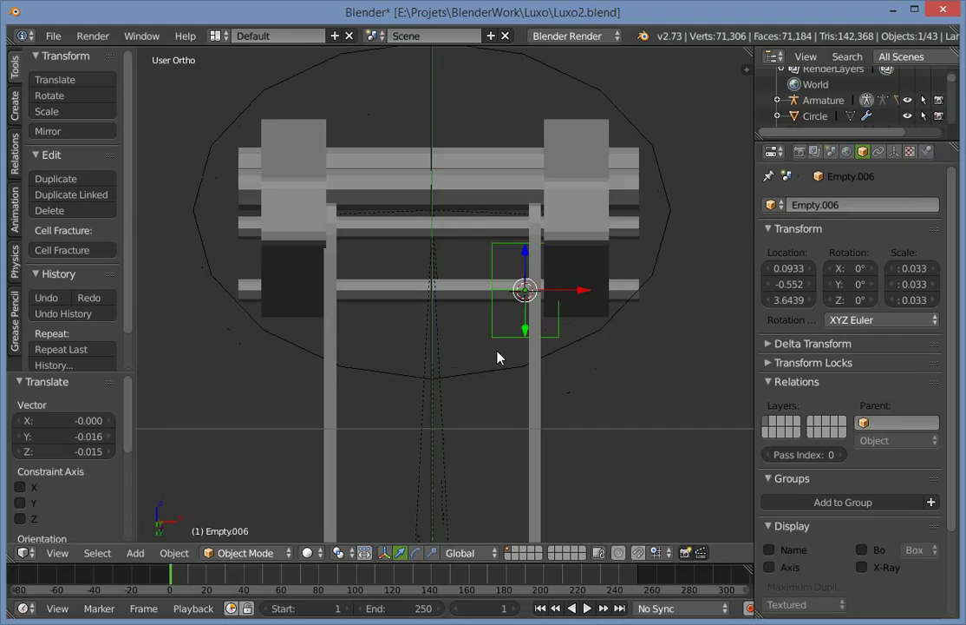
key("KP_1")
key("ctrl+KP_1")
scroll(355, 347, "up", 6)
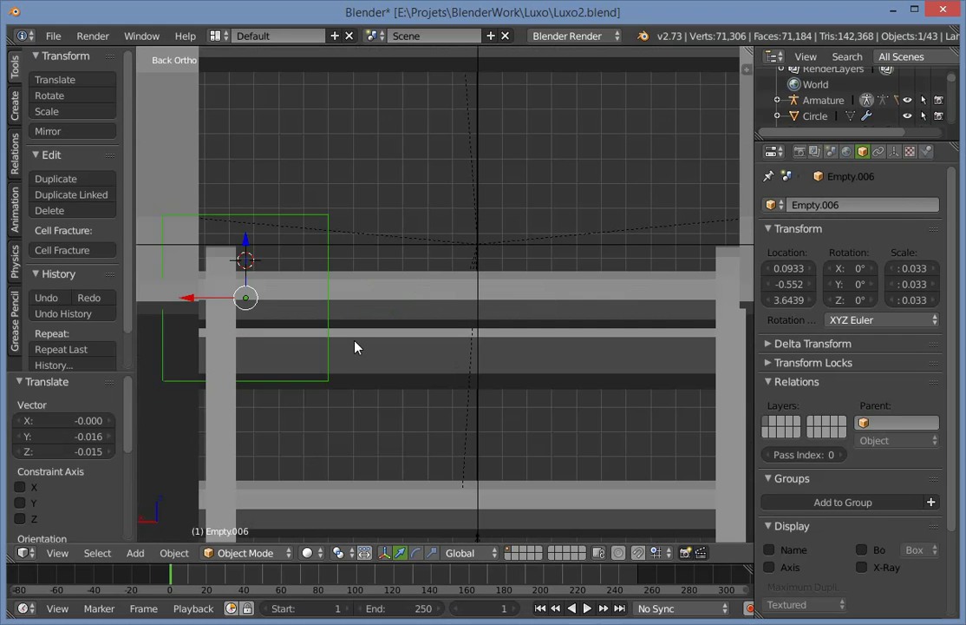
key("g")
left_click(330, 331)
Duplicate the cube empty along X onto the opposite rear bar's upper end, at about X -0.093.
scroll(330, 308, "down", 2)
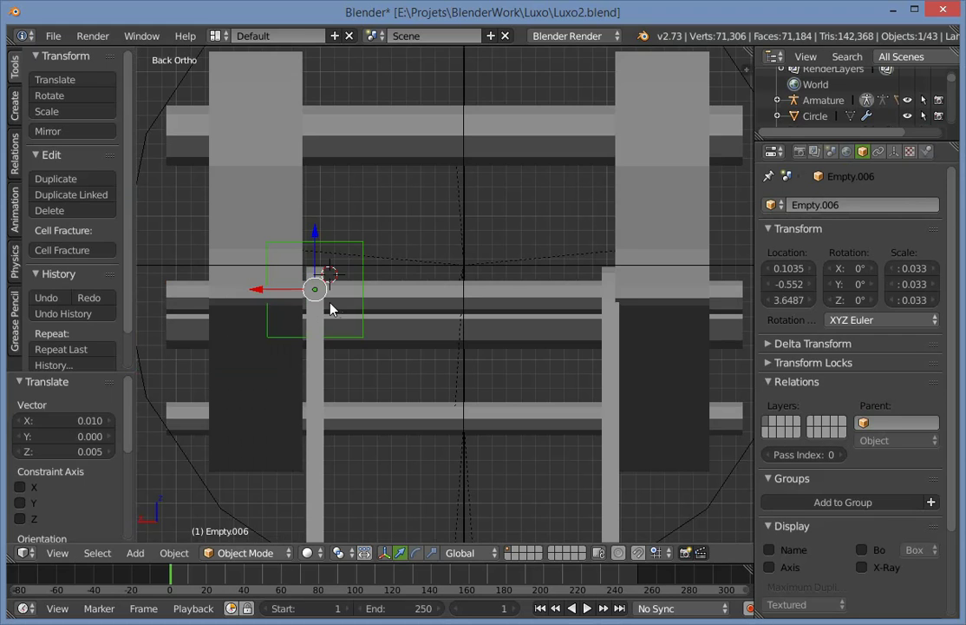
key("shift+d")
key("x")
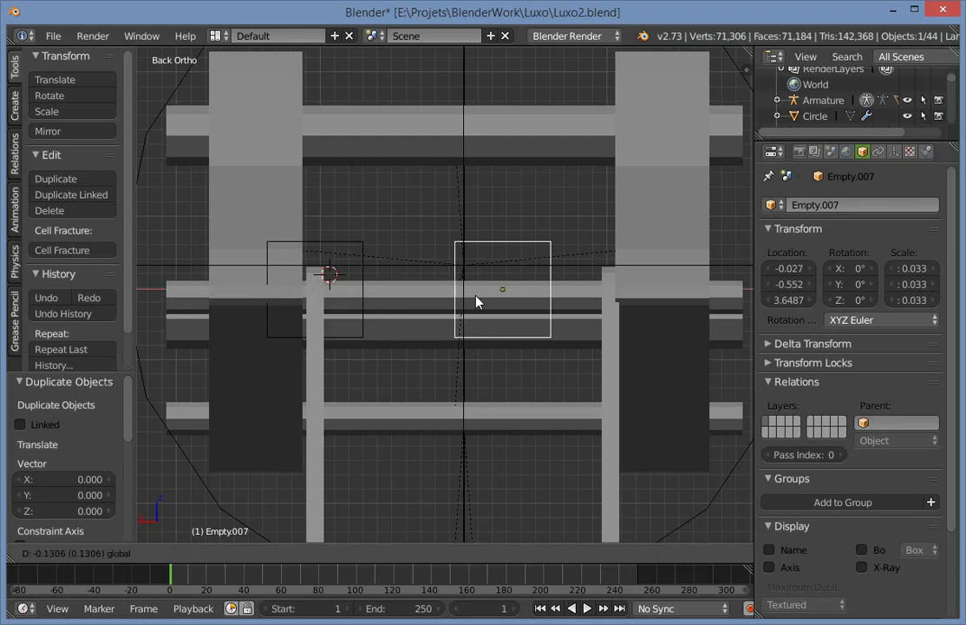
left_click(552, 318)
scroll(554, 390, "down", 2)
key("a")
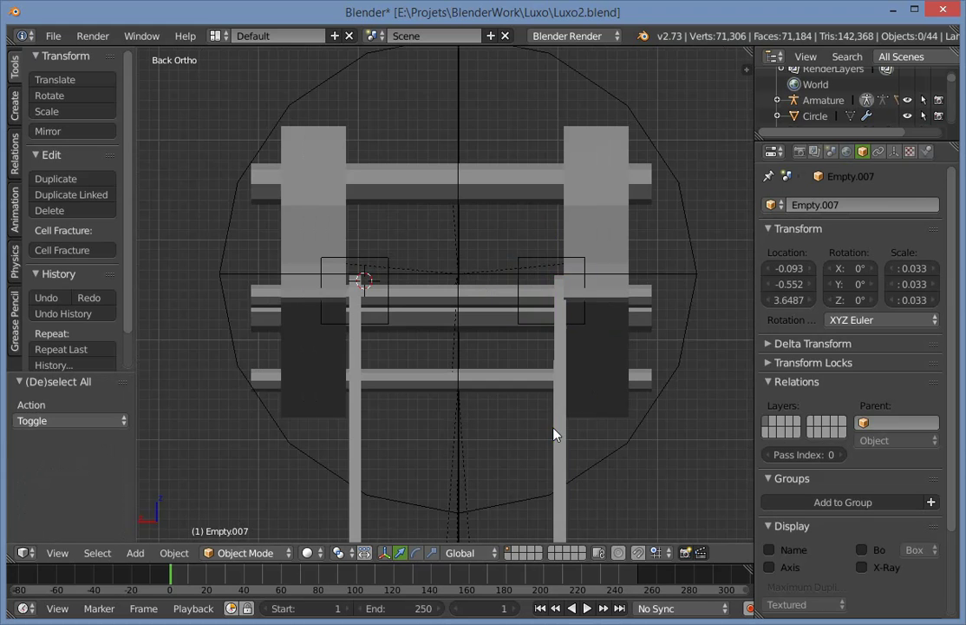
right_click(555, 433)
scroll(560, 407, "down", 4)
right_click(507, 371)
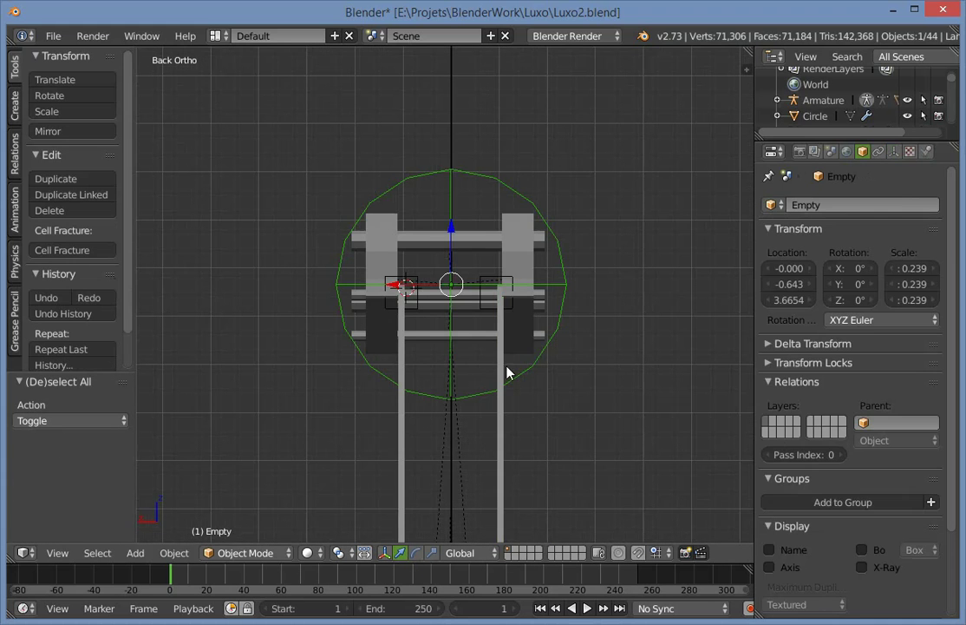
right_click(509, 450)
scroll(611, 394, "up", 5)
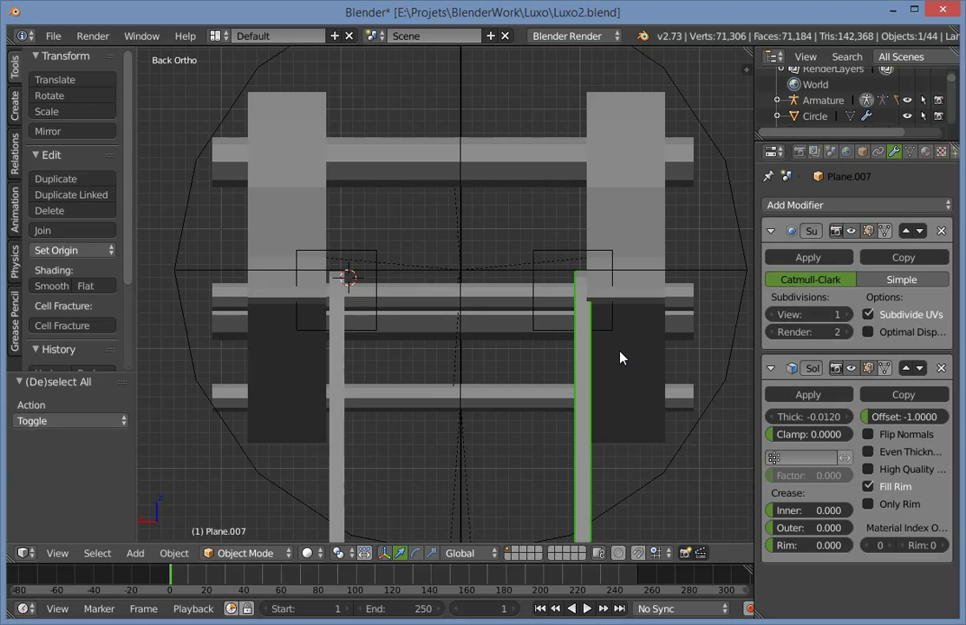
key("g")
key("x")
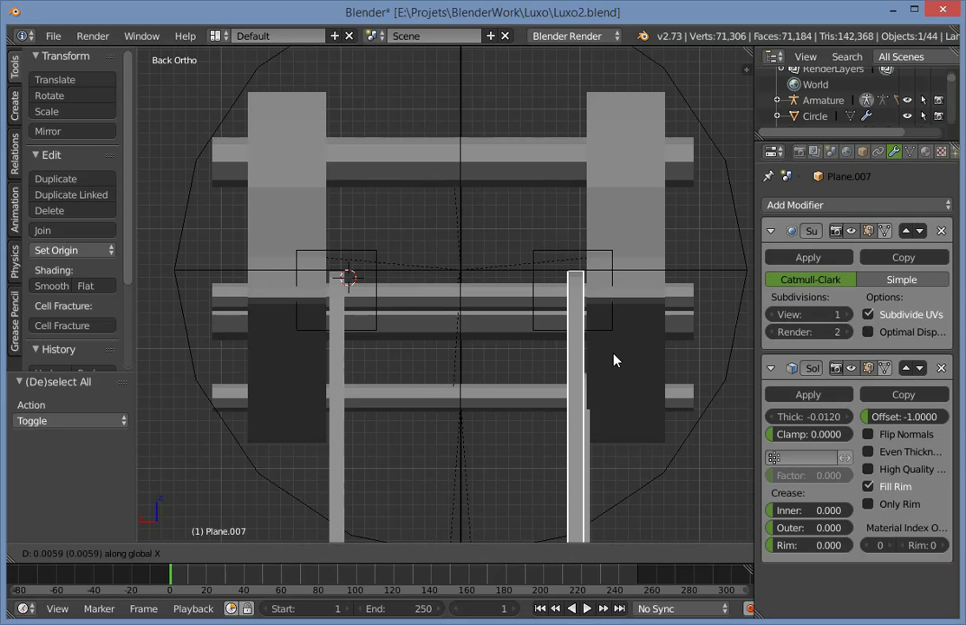
left_click(614, 360)
key("ctrl+z")
Shift both upper arm bars on the negative X side inward by about 0.006 along X.
key("z")
scroll(577, 526, "down", 5)
key("b")
left_click_drag(490, 492, 525, 469)
scroll(603, 362, "up", 6)
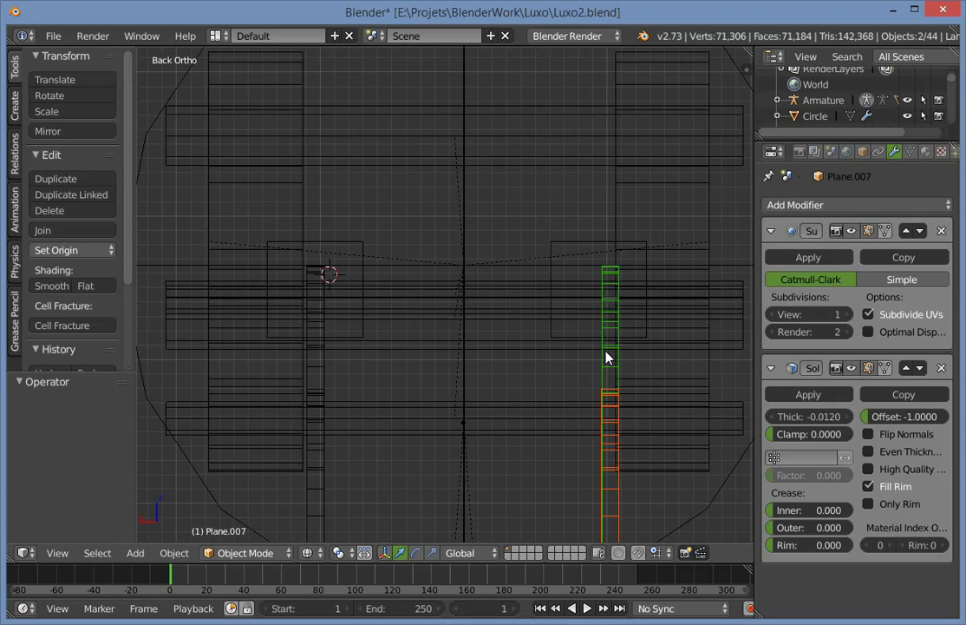
key("g")
key("x")
left_click(602, 355)
key("z")
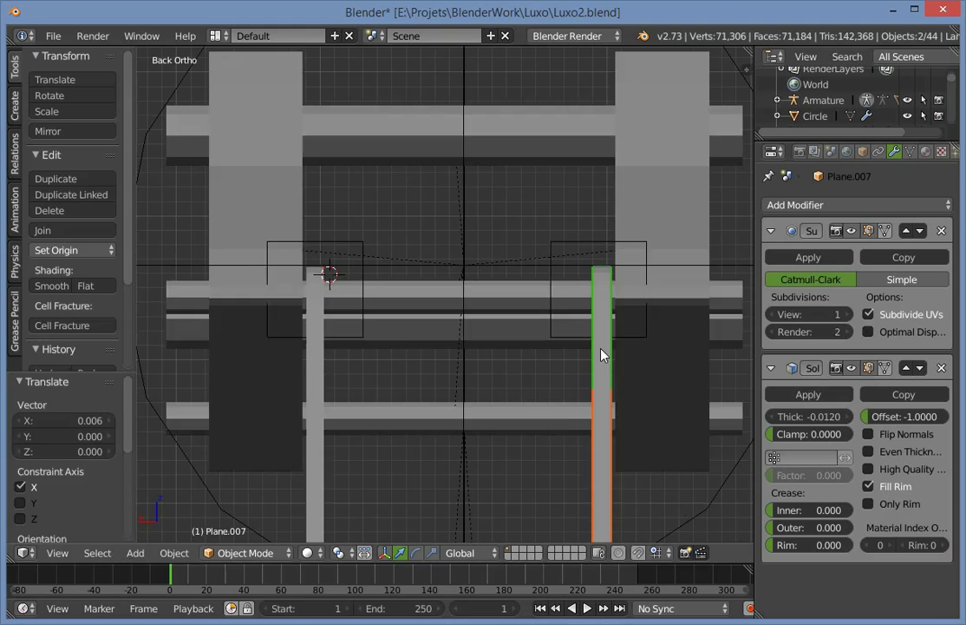
key("a")
Check the shifted bars' alignment from the elbow joint up to the head joint in the back view.
scroll(600, 349, "down", 7)
middle_click_drag(524, 285, 573, 484, "shift")
scroll(542, 395, "down", 1)
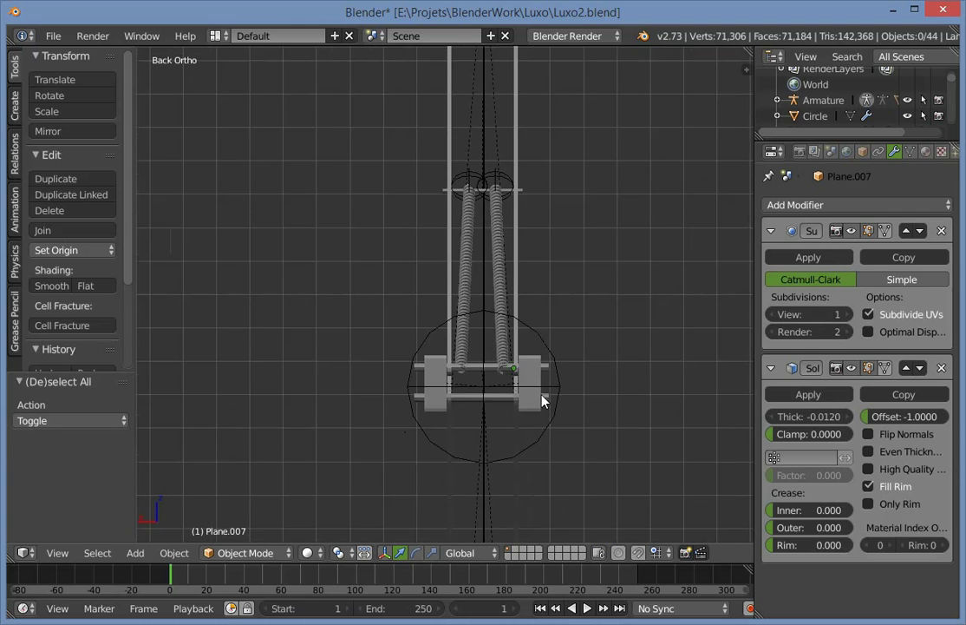
scroll(541, 396, "down", 1)
middle_click_drag(541, 396, 522, 164, "shift")
middle_click_drag(457, 491, 464, 527, "shift")
scroll(477, 583, "up", 1)
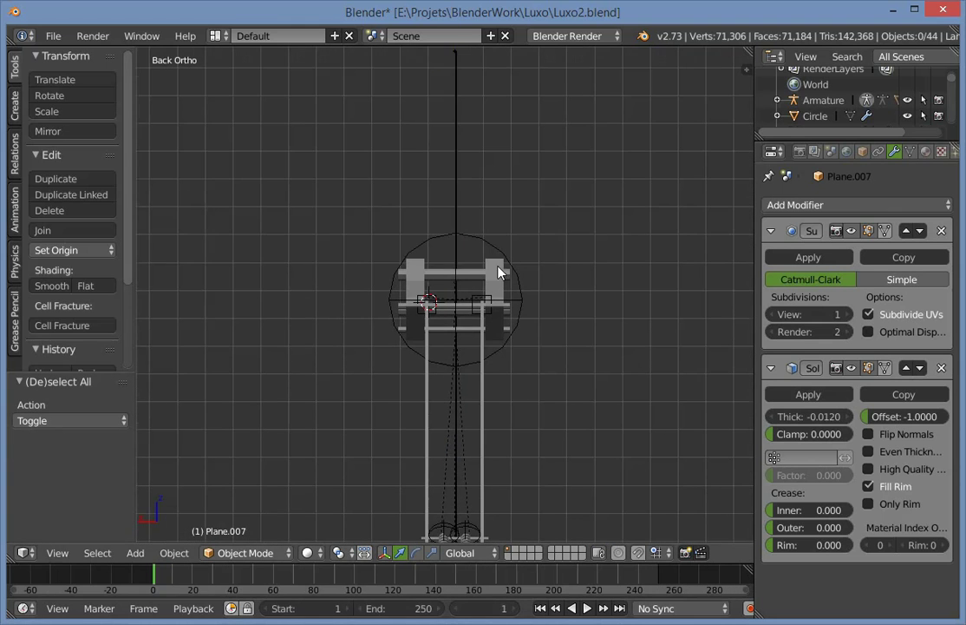
Add a Damped Track constraint to the rear bar on the positive X side, targeting the cube empty at its upper end.
scroll(498, 273, "up", 8)
middle_click_drag(315, 359, 548, 164)
right_click(469, 282)
scroll(467, 285, "down", 4)
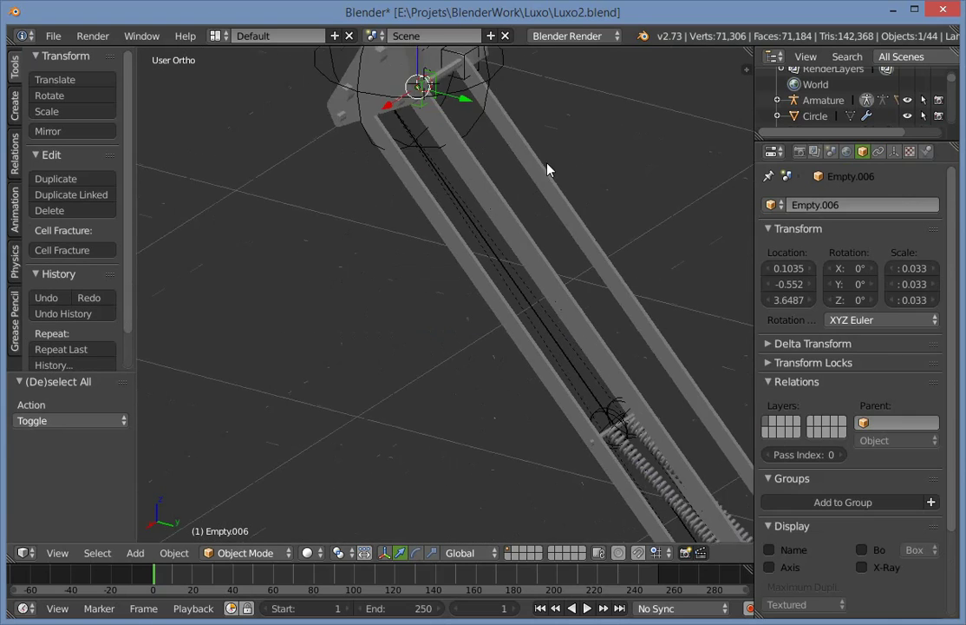
right_click(550, 276)
scroll(550, 276, "down", 3)
middle_click_drag(550, 275, 454, 370)
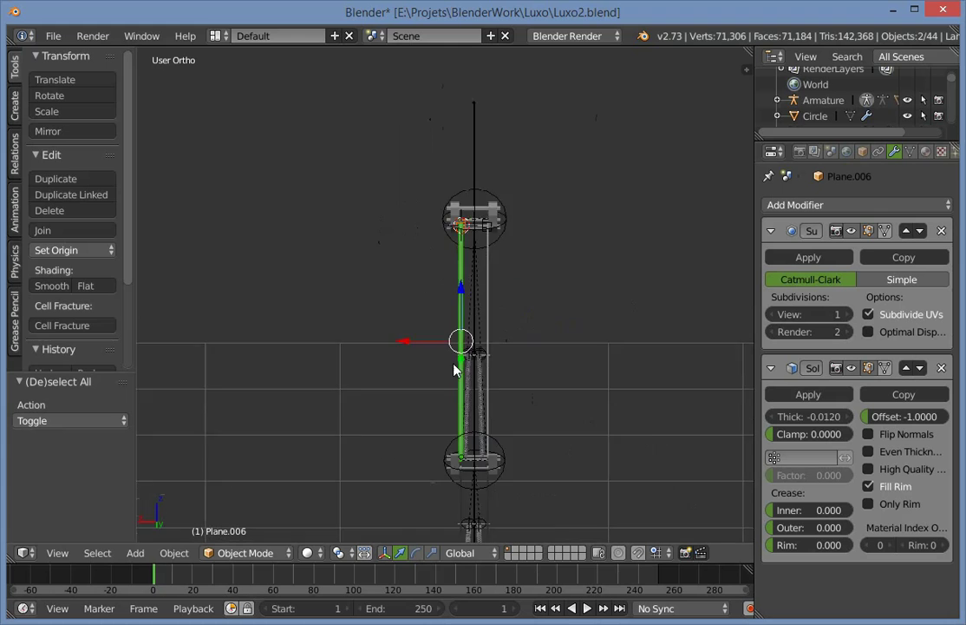
scroll(453, 371, "up", 6)
middle_click_drag(538, 158, 340, 324, "shift")
scroll(340, 324, "up", 3)
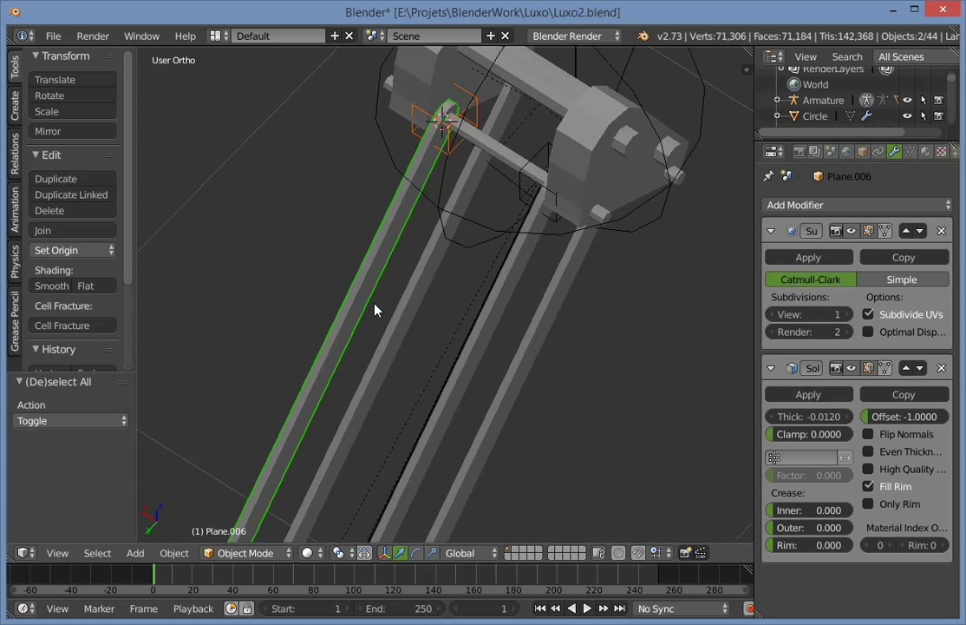
key("shift+ctrl+c")
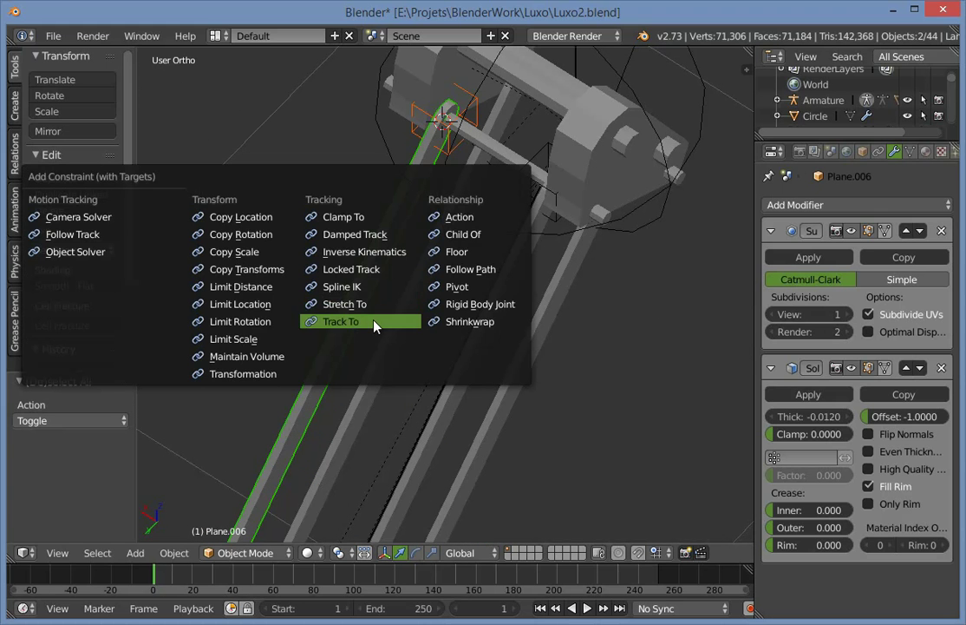
left_click(394, 238)
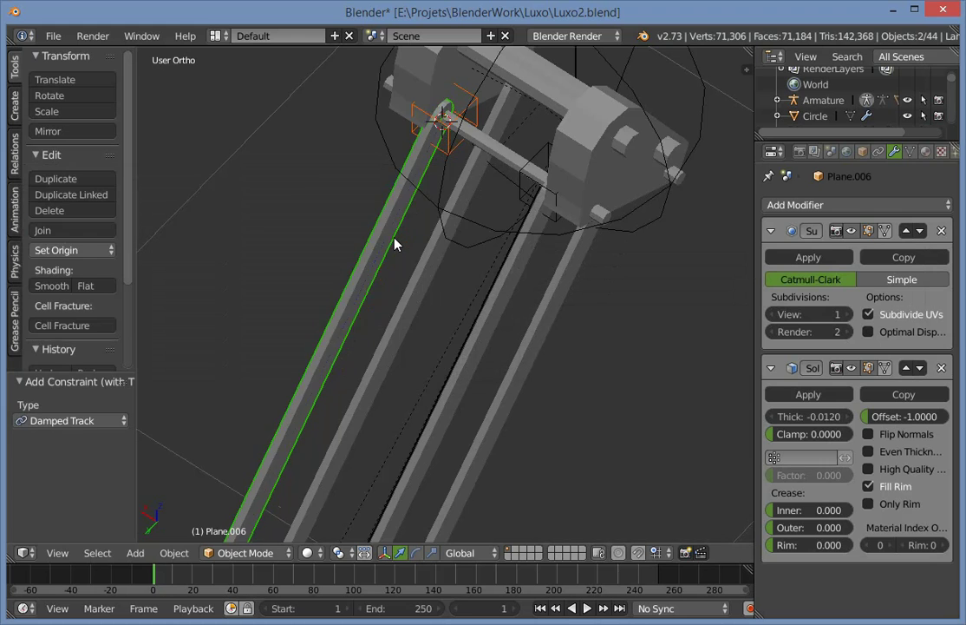
Move the cube empty at the rear bar's upper end around to test the bar's tracking, and undo the moves.
scroll(394, 238, "down", 2)
key("a")
middle_click_drag(395, 239, 443, 205)
right_click(423, 190)
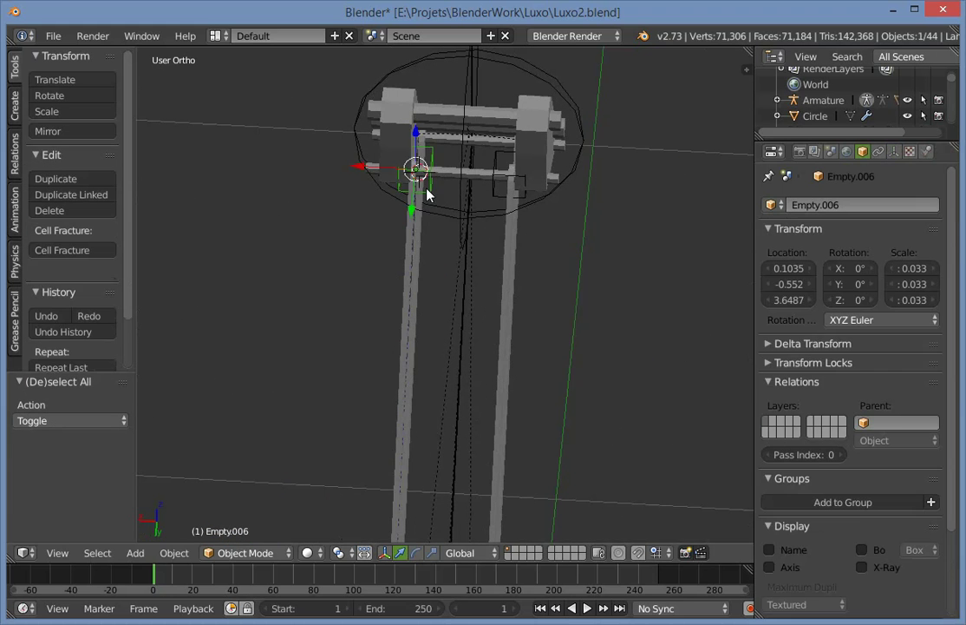
key("g")
left_click(407, 326)
scroll(408, 349, "down", 6)
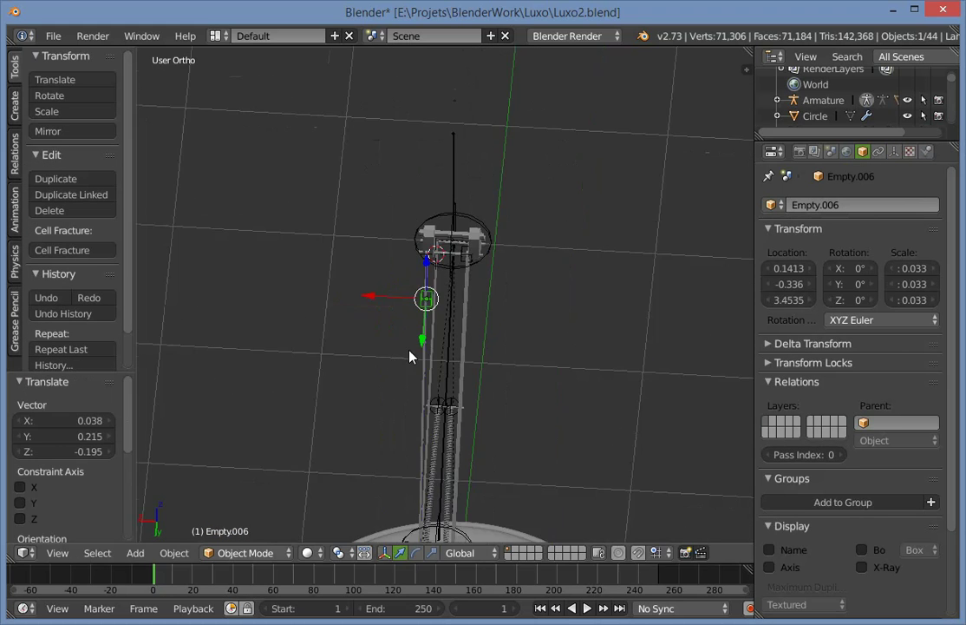
scroll(410, 351, "up", 1)
key("g")
left_click(544, 349)
scroll(544, 348, "down", 3)
mouse_move(527, 357)
middle_mouse_down()
mouse_move(596, 341)
mouse_move(521, 349)
middle_mouse_up()
key("g")
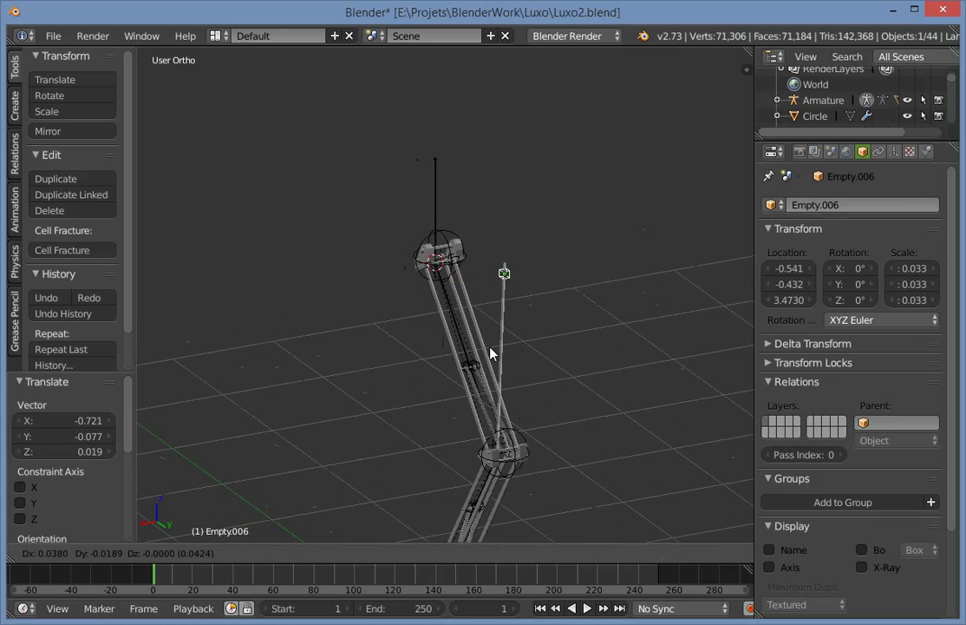
left_click(486, 321)
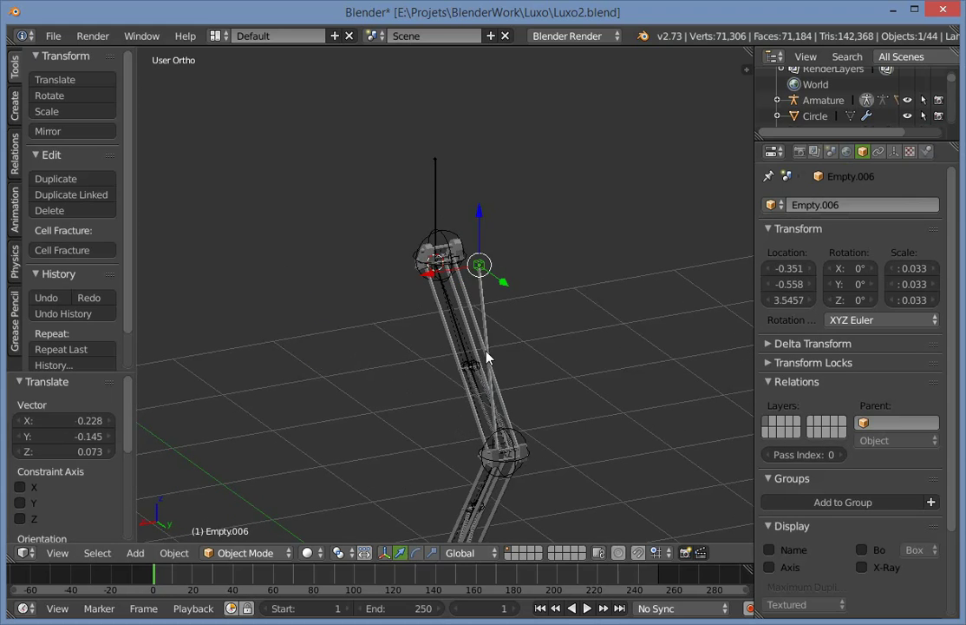
key("ctrl+z")
key("ctrl+z")
key("ctrl+z")
scroll(583, 247, "up", 11)
middle_click_drag(514, 189, 439, 224)
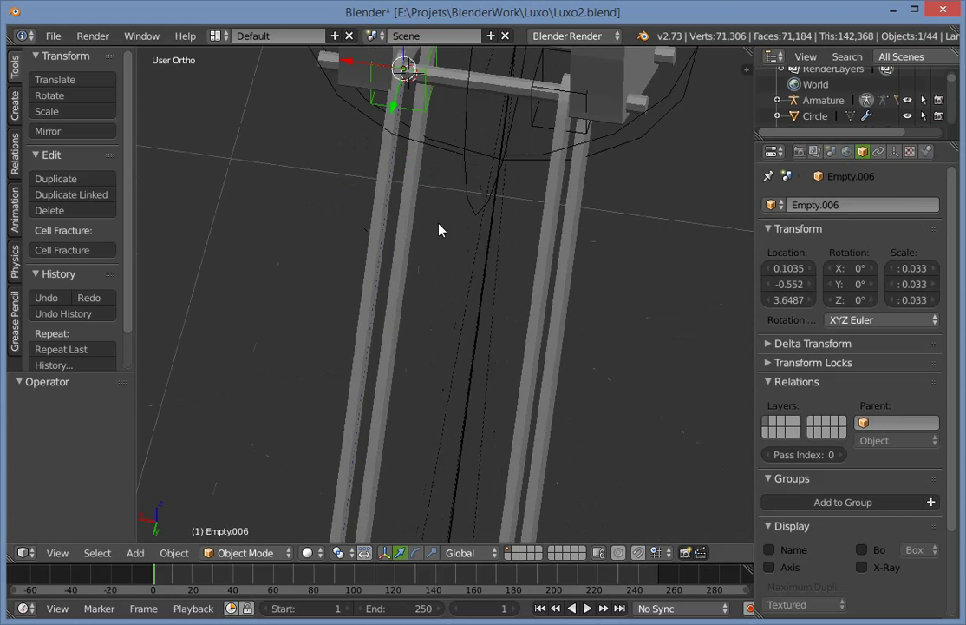
middle_click_drag(434, 130, 436, 291, "shift")
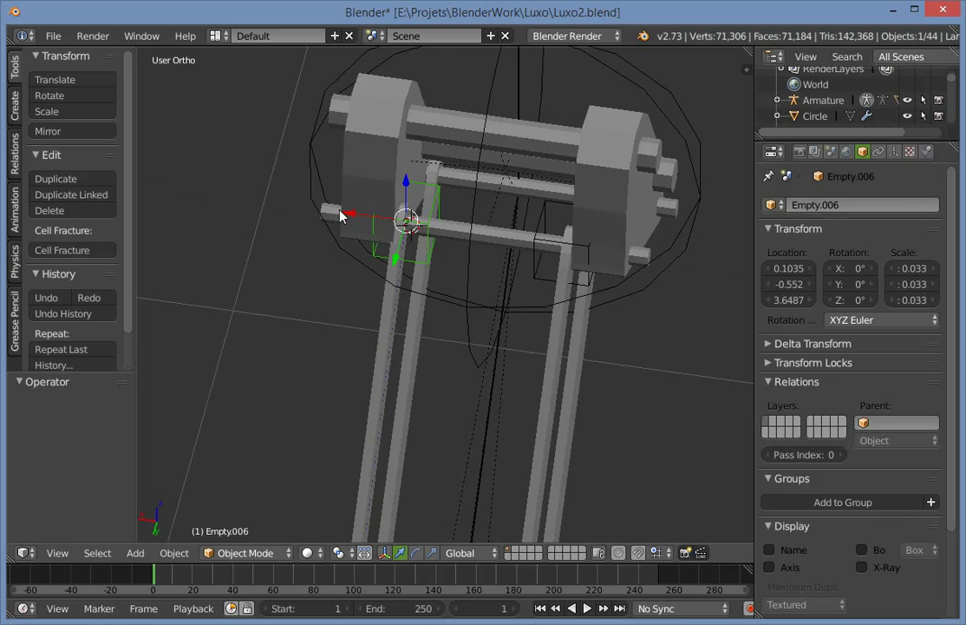
Undo the recent changes back to before the rear bar's Damped Track constraint.
left_click_drag(340, 217, 355, 215)
key("a")
key("ctrl+z")
key("ctrl+z")
key("ctrl+z")
key("ctrl+z")
key("ctrl+z")
key("ctrl+z")
key("ctrl+z")
key("ctrl+z")
middle_click_drag(416, 318, 375, 307)
Add a Stretch To constraint to the rear bar on the positive X side, targeting the cube empty at its upper end.
key("a")
right_click(415, 226)
right_click(396, 232)
right_click(408, 235)
key("g")
left_click(425, 251)
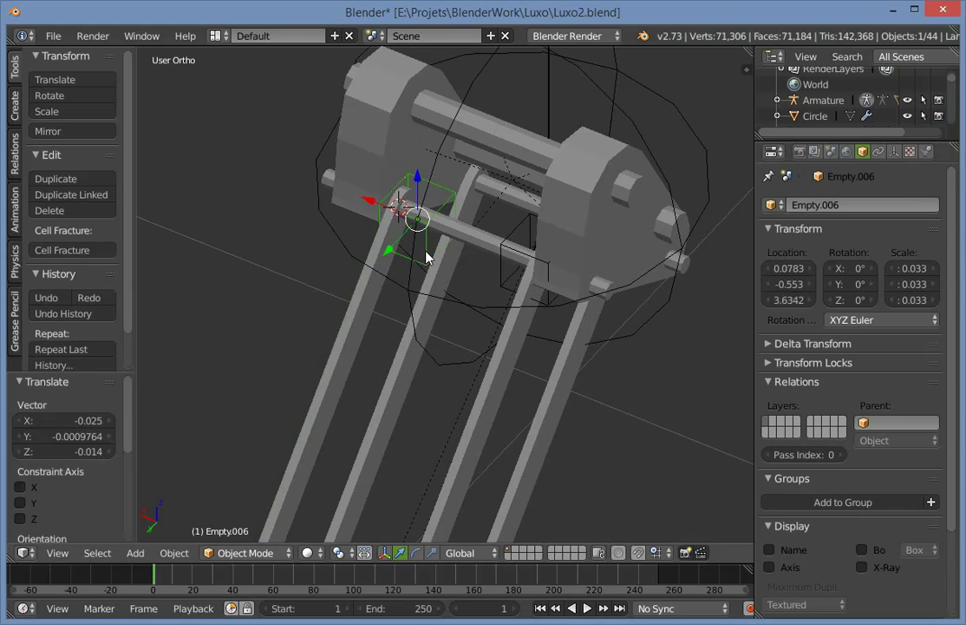
key("ctrl+z")
right_click(360, 339, "shift")
key("ctrl+shift+c")
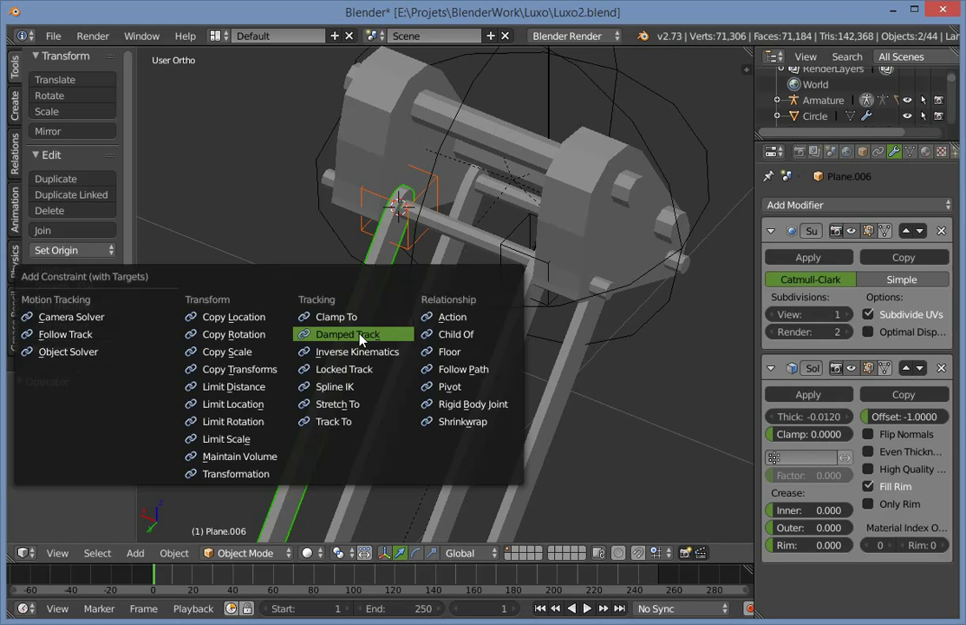
left_click(360, 404)
Test the Stretch To constraint by moving the cube empty in the perspective and right views, and undo the moves.
key("a")
right_click(400, 211)
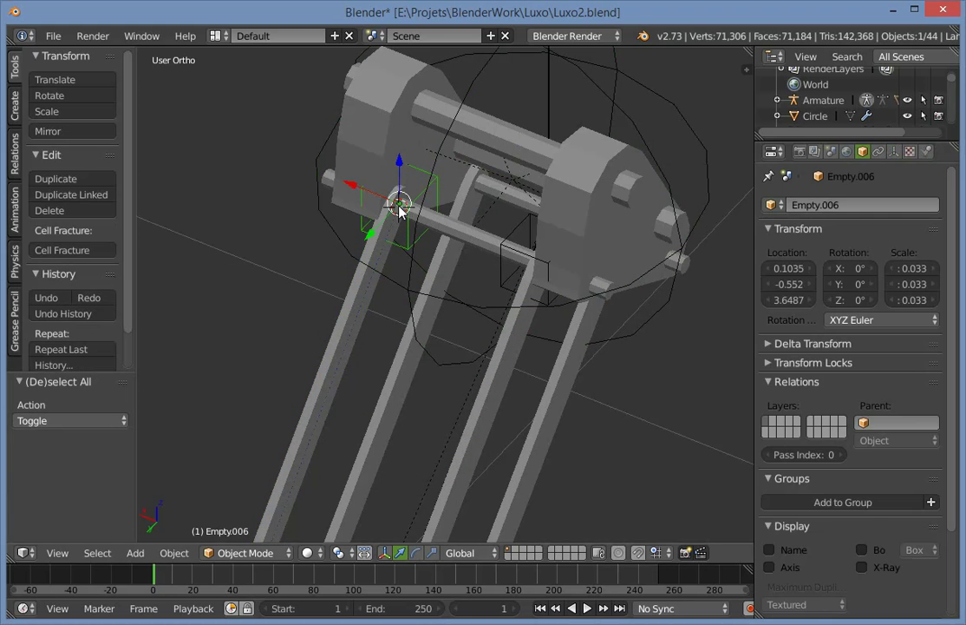
key("g")
left_click(343, 375)
key("KP_3")
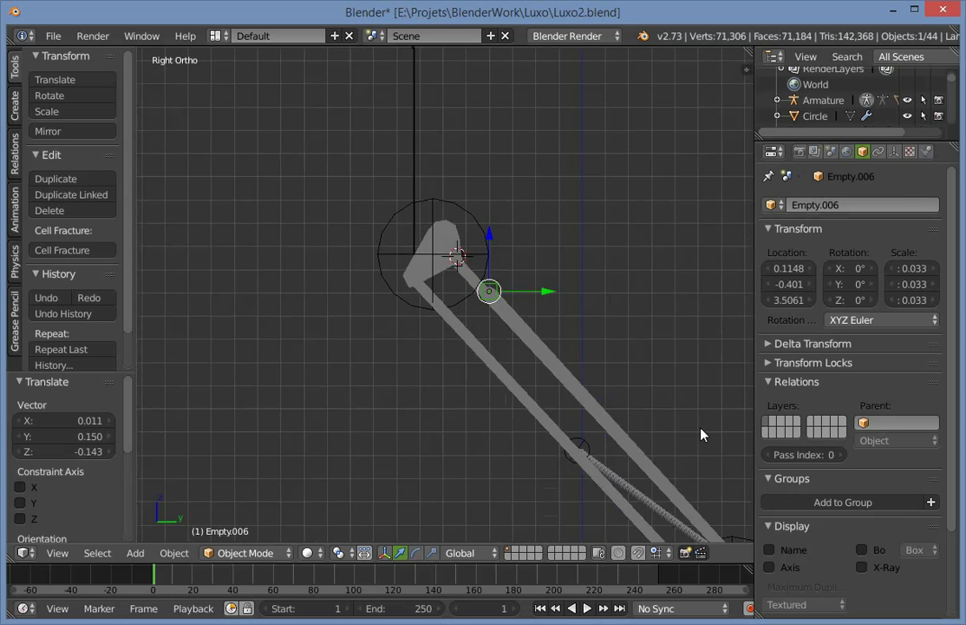
key("z")
mouse_move(702, 434)
middle_mouse_down("shift")
mouse_move(507, 204)
mouse_move(579, 301)
mouse_move(721, 430)
middle_mouse_up("shift")
key("g")
left_click(674, 351)
key("ctrl+z")
key("ctrl+z")
scroll(627, 320, "down", 1)
scroll(658, 340, "up", 8)
key("z")
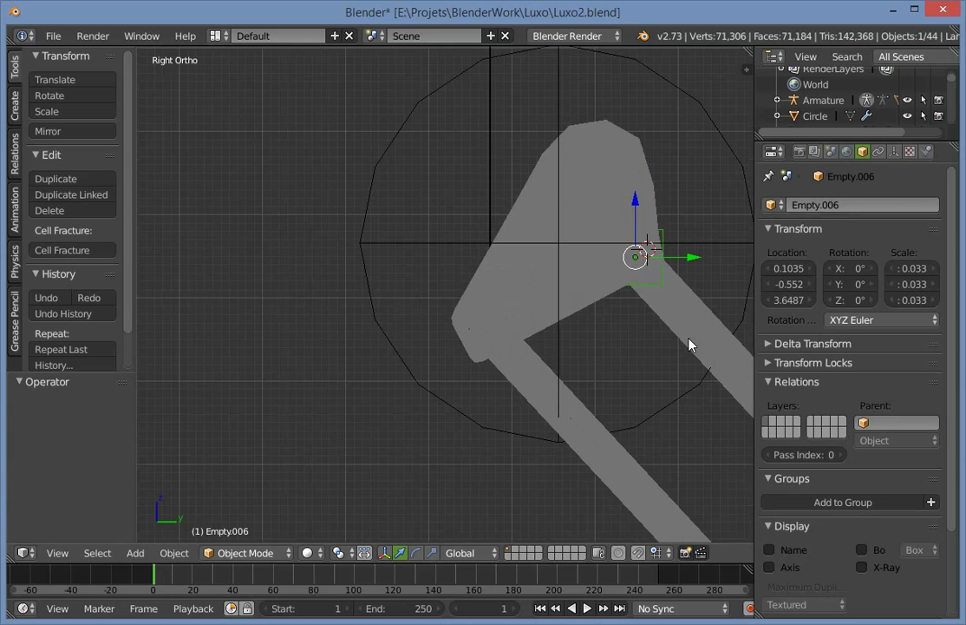
Shift the cube empty on the positive X side inward along X to about X 0.094.
middle_click_drag(690, 346, 443, 409)
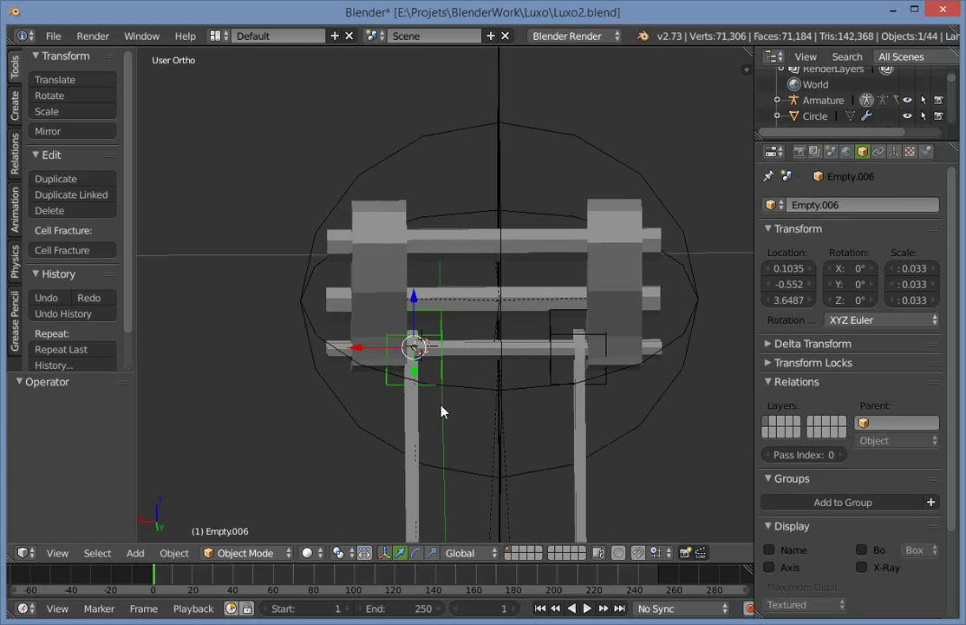
key("g")
key("x")
left_click(367, 353)
key("a")
Give the opposite rear bar the same kind of constraint, targeting the cube empty at its own upper end.
middle_click_drag(503, 399, 498, 234, "shift")
left_click(548, 280)
left_click(556, 271)
middle_click_drag(556, 271, 378, 209)
right_click(520, 254, "shift")
key("ctrl+shift+c")
left_click(518, 254)
Shift the cube empty on the negative X side inward along X to about X -0.087.
key("a")
right_click(457, 180)
key("g")
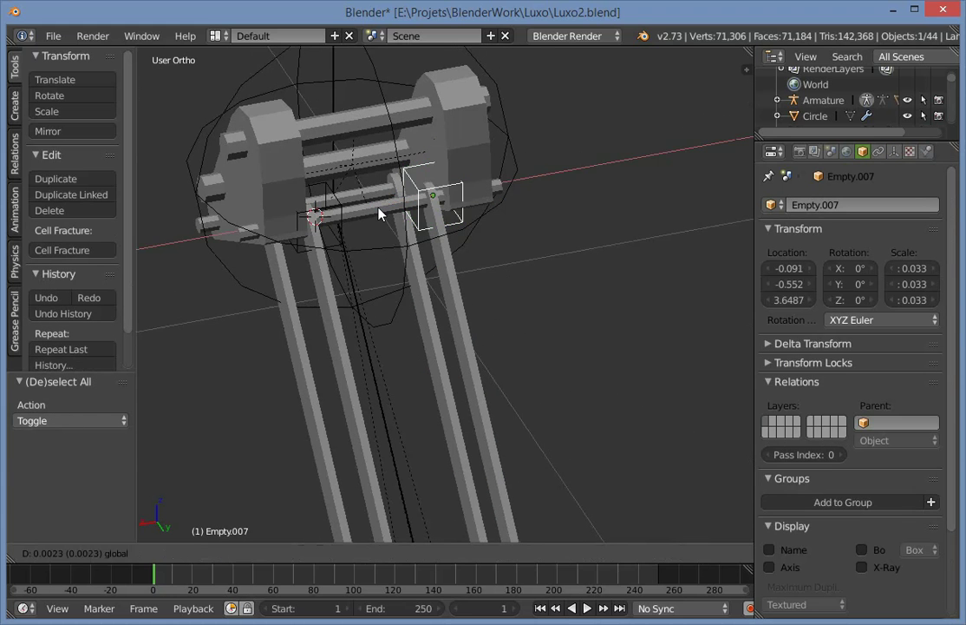
left_click(382, 214)
Try moving the head joint's sphere empty in the right view, and undo the move.
key("KP_3")
right_click(604, 158)
scroll(628, 328, "down", 4)
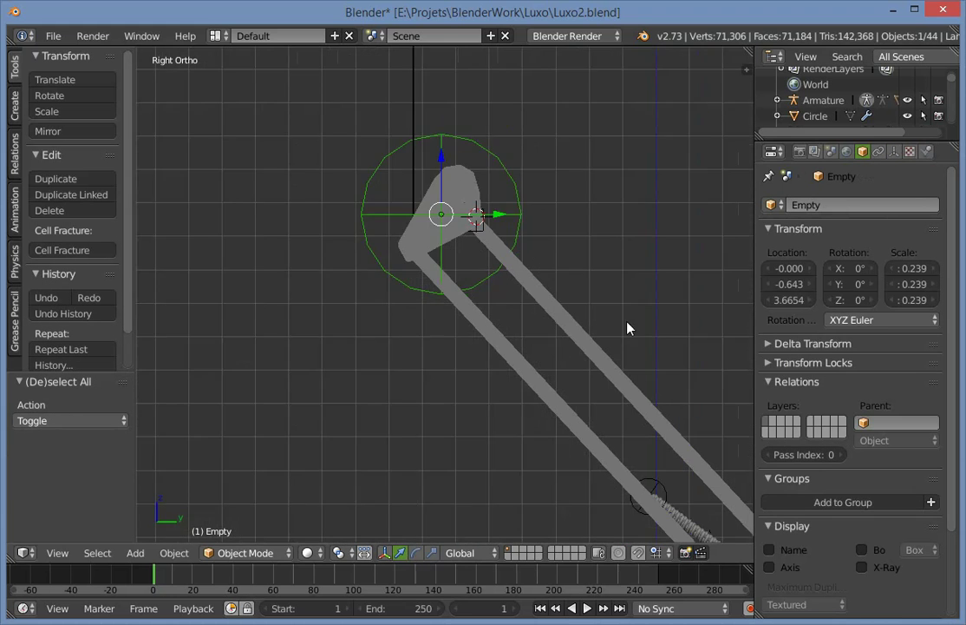
middle_click_drag(628, 328, 448, 173, "shift")
key("g")
left_click(552, 303)
key("ctrl+z")
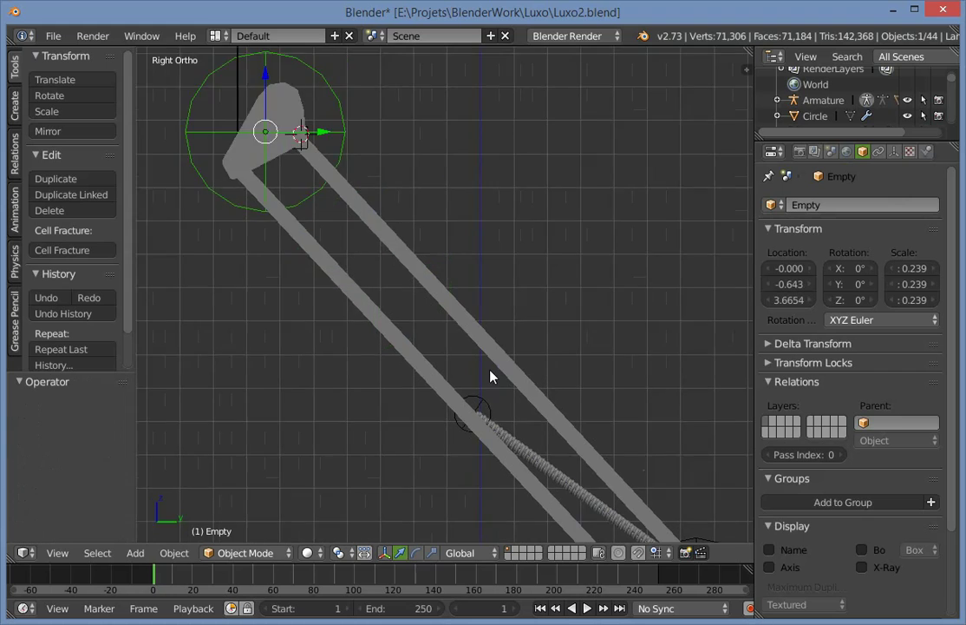
Parent both cube empties to the head joint's sphere empty with Object (Keep Transform).
middle_click_drag(492, 373, 463, 436)
right_click(371, 351)
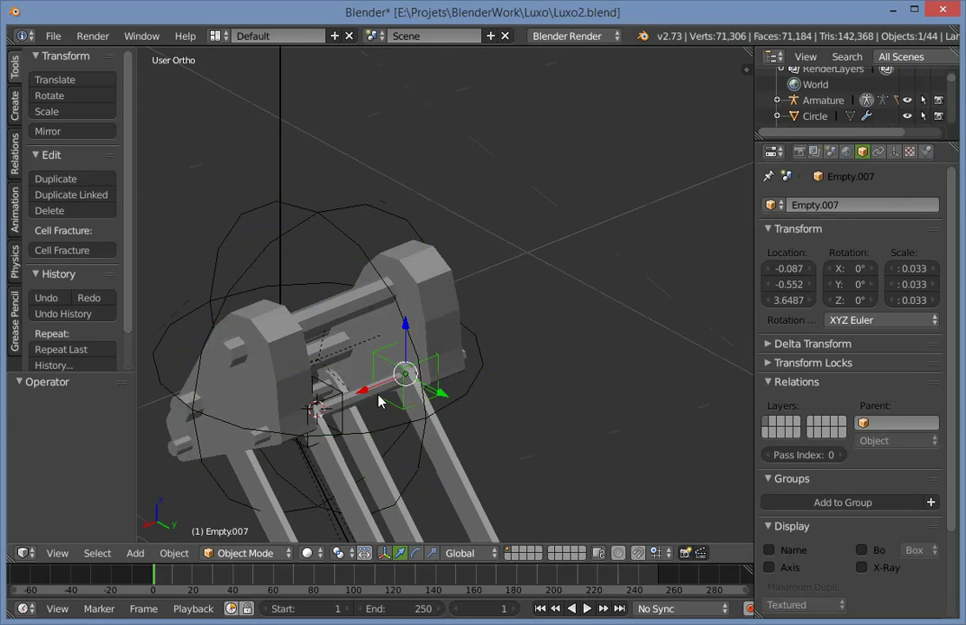
middle_click_drag(371, 352, 292, 380)
middle_click_drag(338, 359, 455, 324)
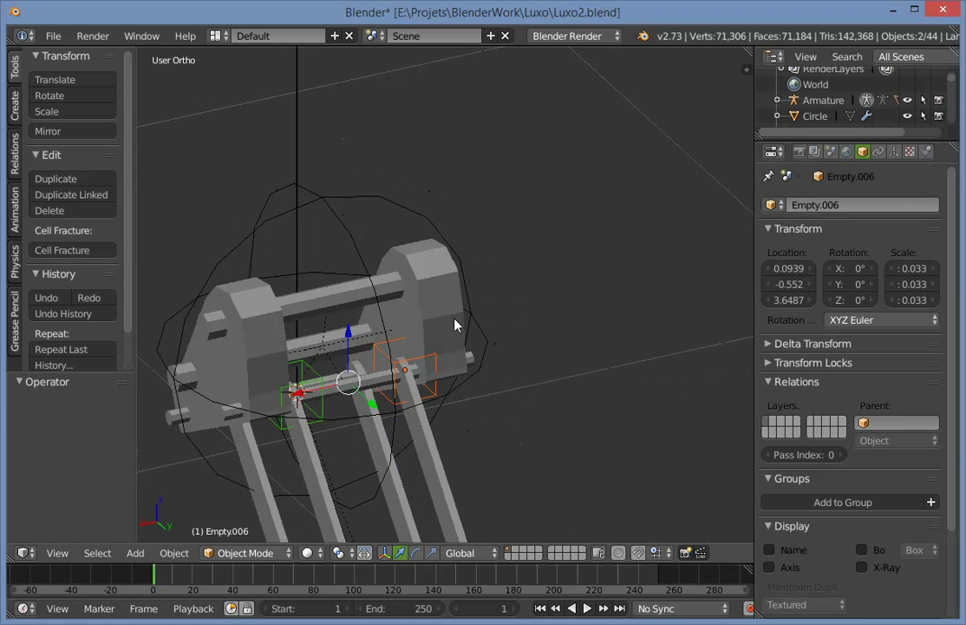
right_click(395, 215, "shift")
key("ctrl+p")
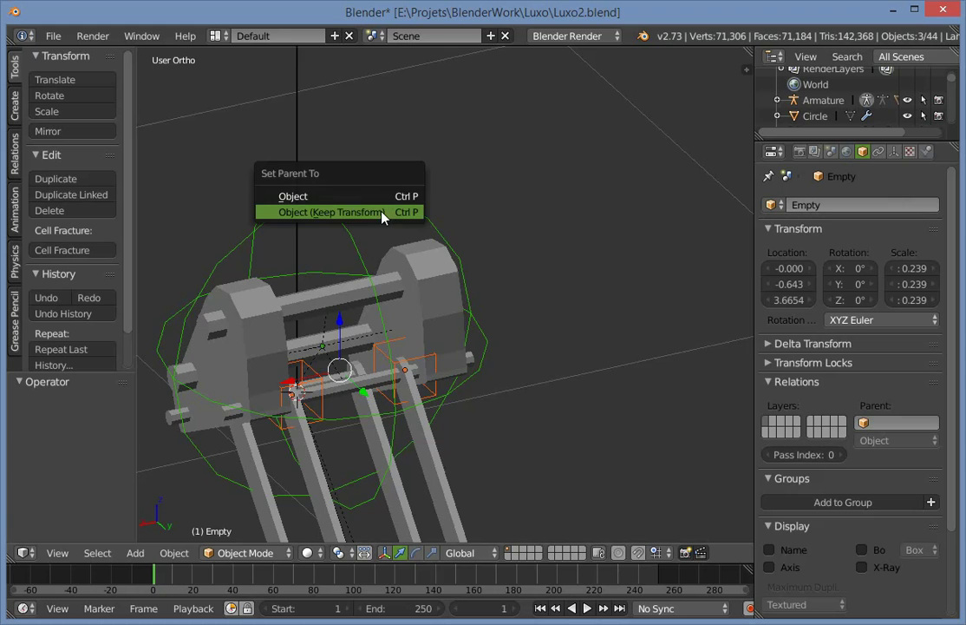
left_click(373, 215)
Test the parenting by moving the head joint's sphere empty toward the elbow in the right view, and undo the moves.
key("a")
right_click(419, 208)
key("g")
left_click(426, 245)
key("KP_3")
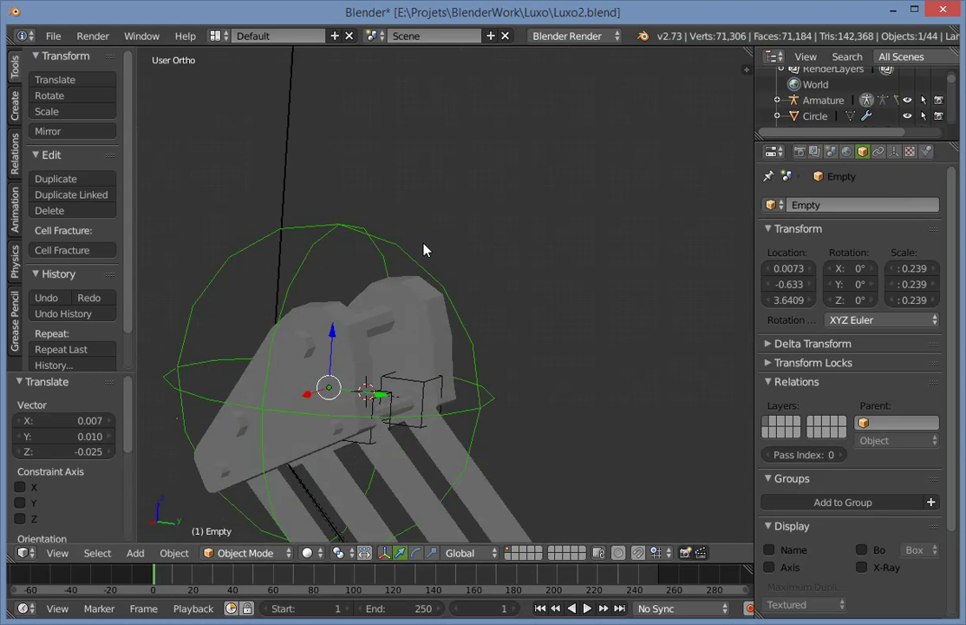
middle_click_drag(635, 518, 377, 311, "shift")
key("g")
left_click(689, 529)
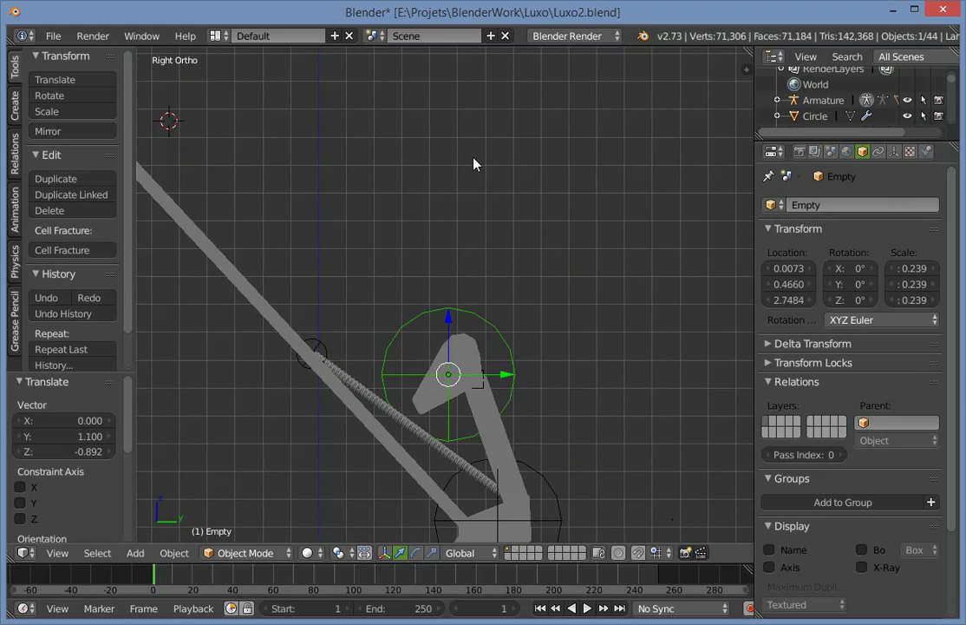
key("ctrl+z")
key("ctrl+z")
Switch the armature to Pose Mode in wireframe display and try moving the IK_Target bone.
key("a")
scroll(312, 237, "down", 3)
key("z")
right_click(251, 145)
key("ctrl+Tab")
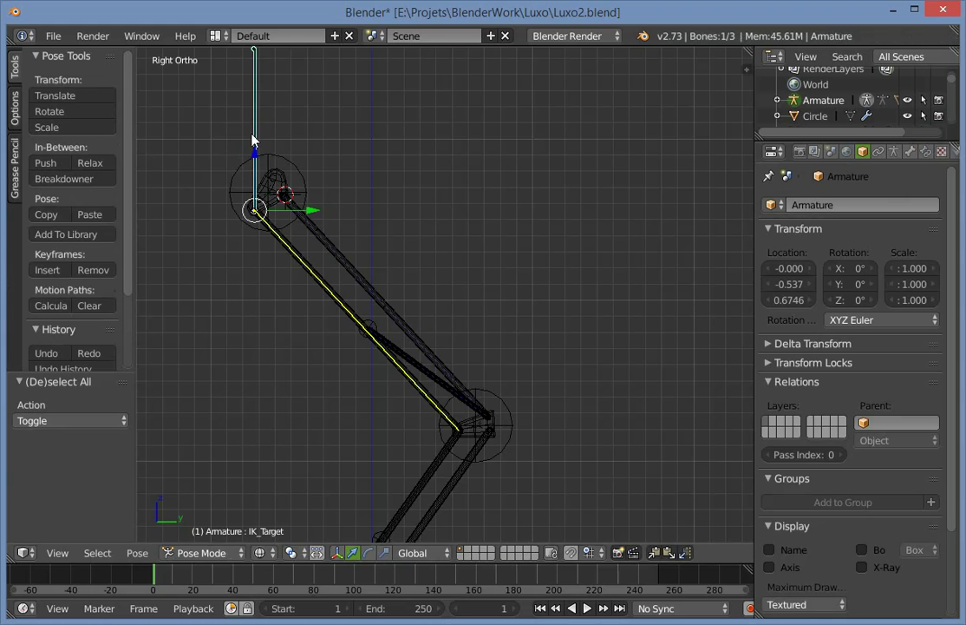
key("g")
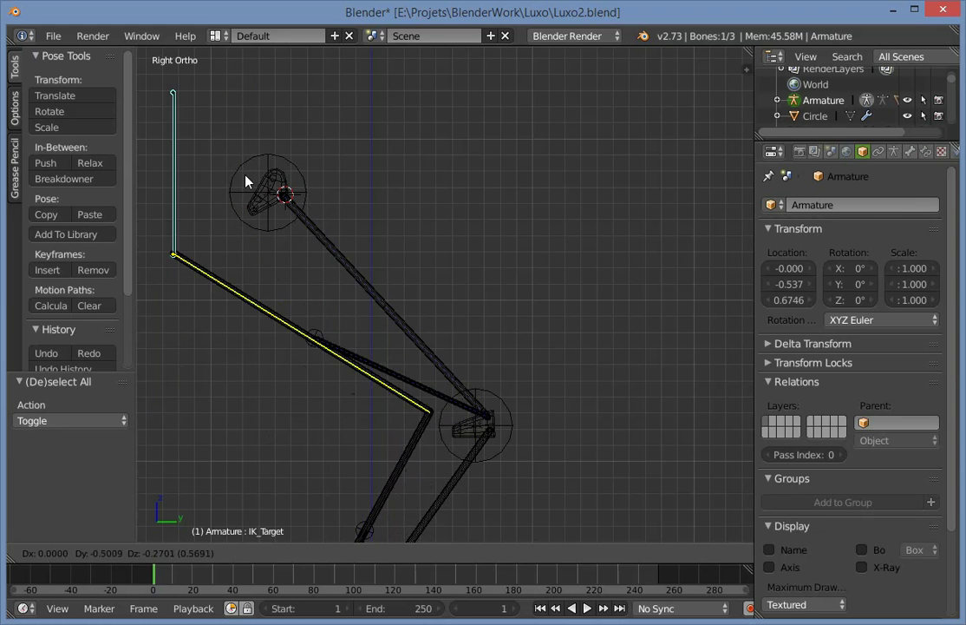
left_click(237, 207)
key("ctrl+z")
Parent the head joint's sphere empty to the armature's upper arm bone Ik with the Bone option.
scroll(291, 217, "up", 5)
middle_click_drag(291, 223, 601, 382, "shift")
key("a")
right_click(401, 225)
middle_click_drag(505, 301, 692, 417, "shift")
right_click(459, 189, "shift")
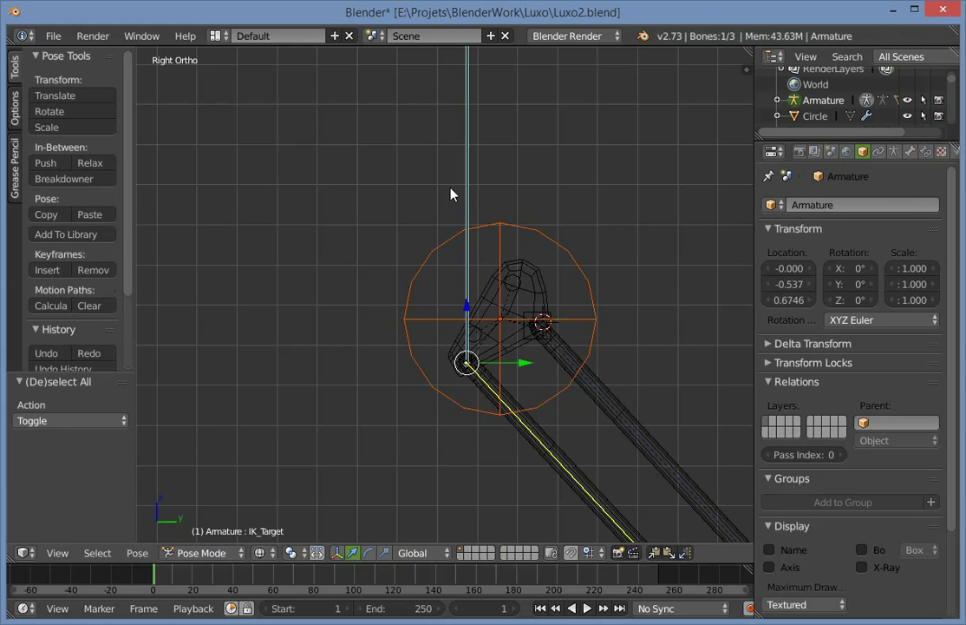
key("ctrl+p")
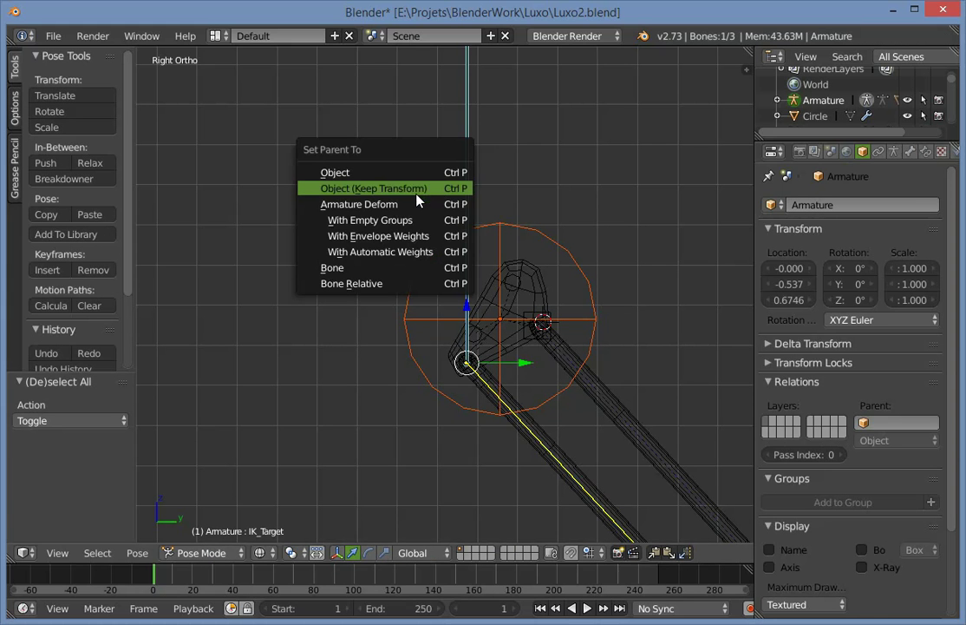
left_click(425, 189)
right_click(567, 479, "shift")
middle_click_drag(540, 448, 417, 365, "shift")
scroll(410, 361, "down", 3)
key("ctrl+p")
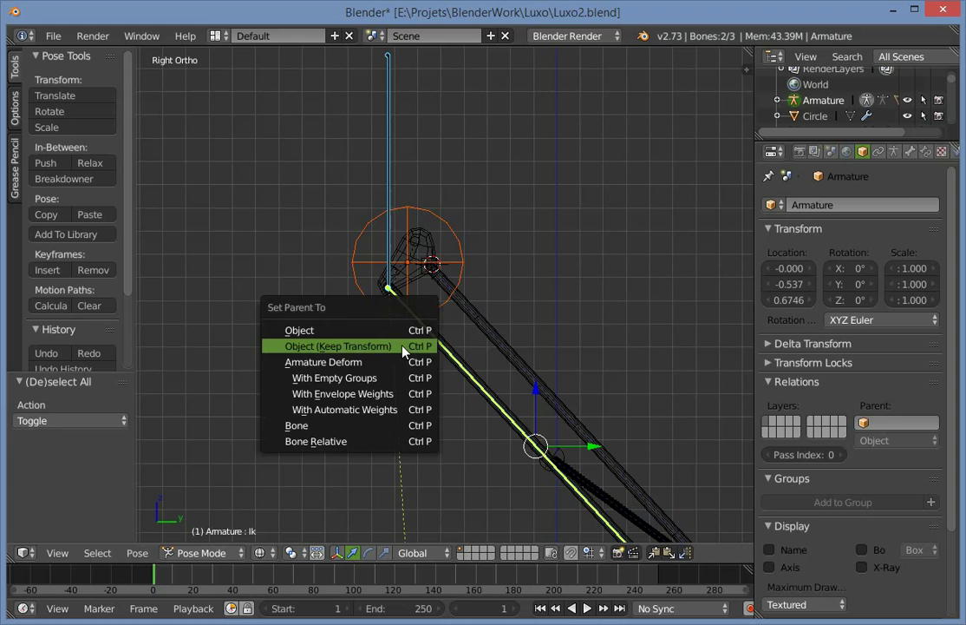
key("Down")
key("Down")
key("Down")
key("Down")
key("Down")
key("Return")
key("a")
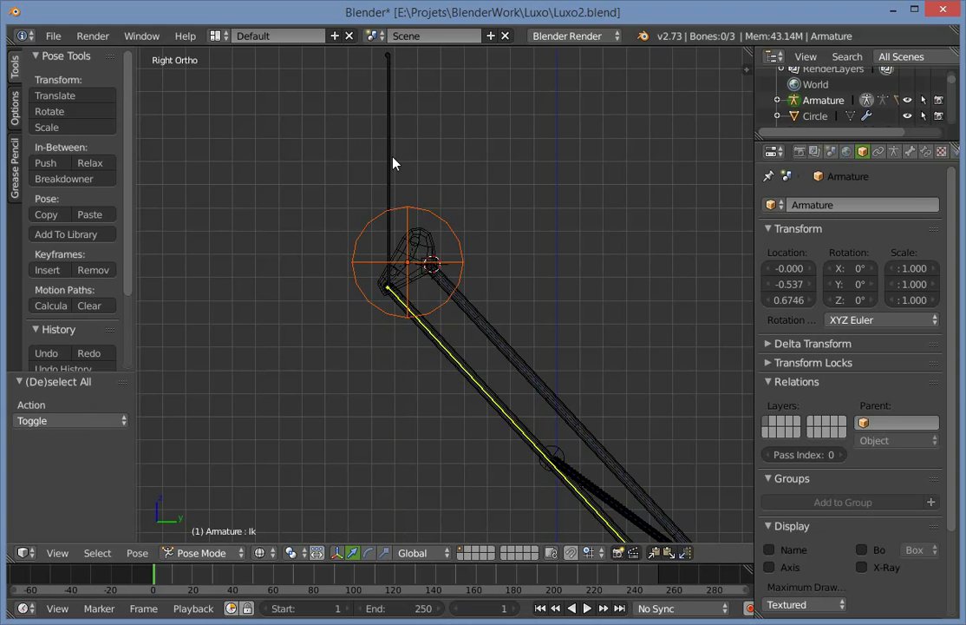
Move the IK_Target bone by about -0.41 in Y and -0.75 in Z and try rotating it to test the rig.
right_click(392, 158)
key("g")
left_click(410, 440)
scroll(468, 399, "down", 3)
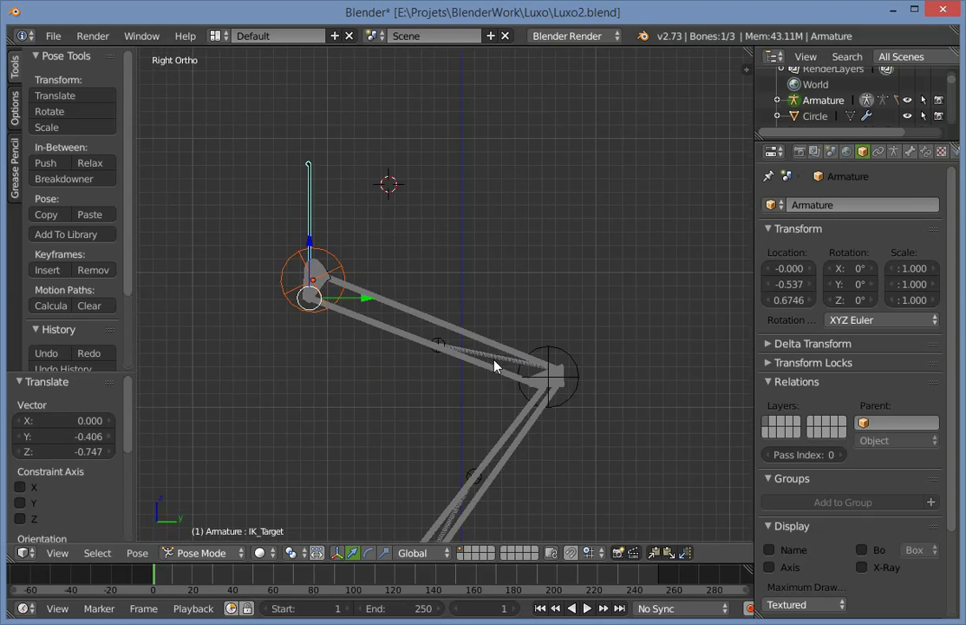
key("r")
left_click(539, 254)
Try pulling the IK_Target bone farther from the arm, and undo the test pose.
right_click(339, 295)
key("g")
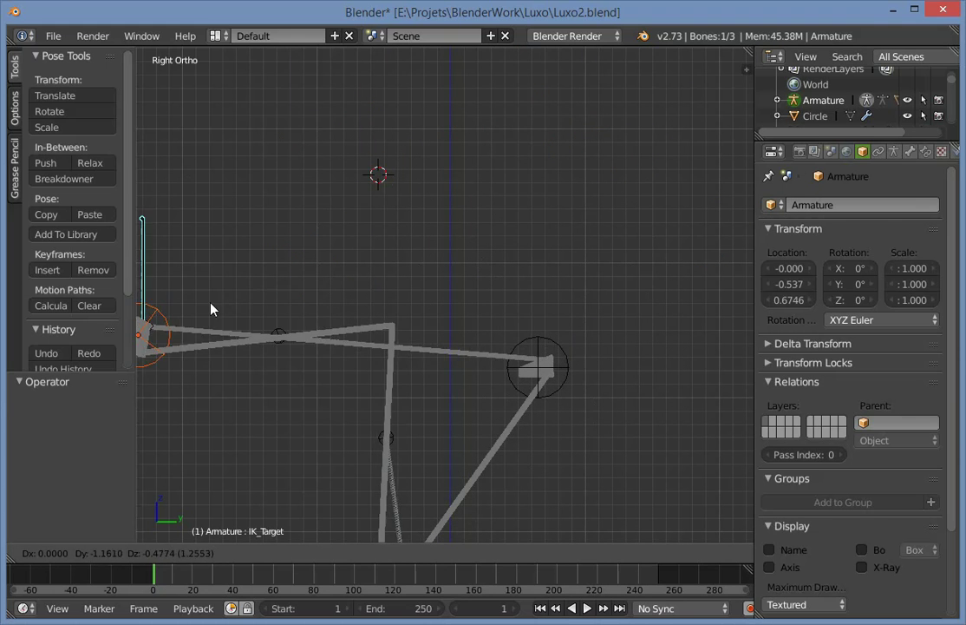
right_click(483, 177)
key("a")
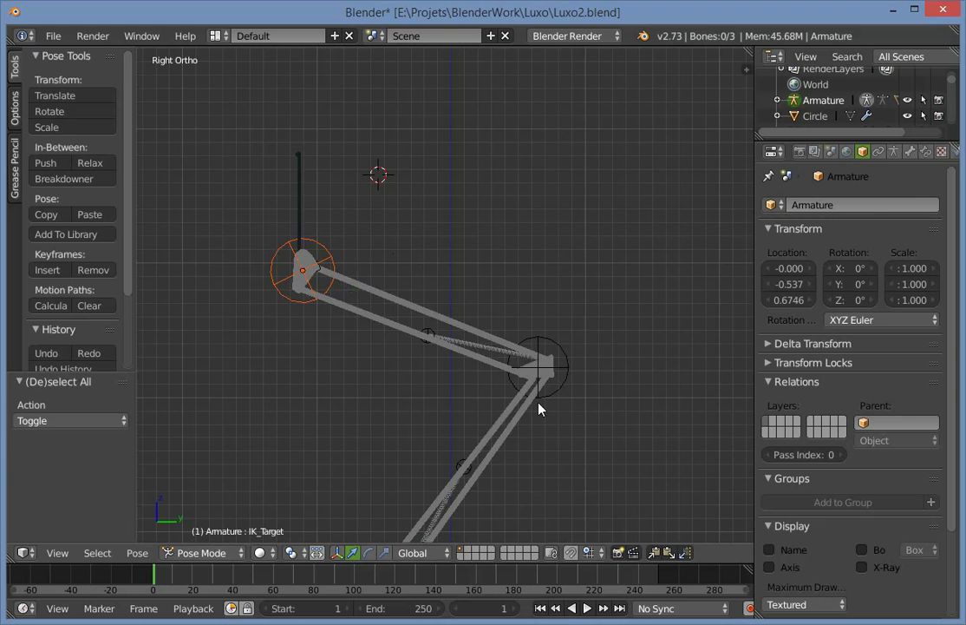
scroll(528, 422, "down", 2)
key("ctrl+z")
key("a")
scroll(542, 412, "up", 3)
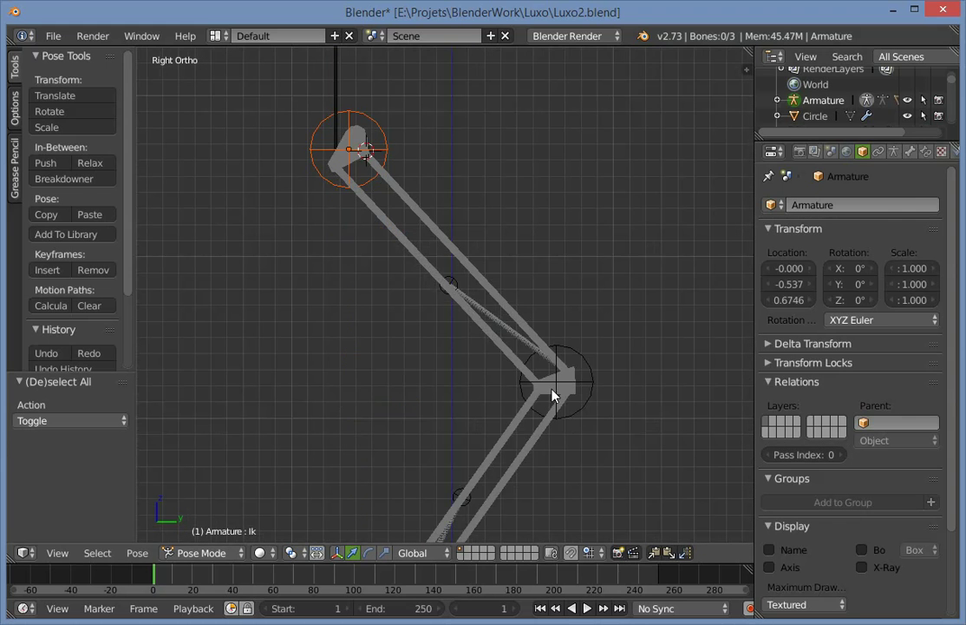
Save Luxo2.blend, overwriting the existing file.
key("ctrl+s")
left_click(541, 371)
scroll(528, 304, "up", 4)
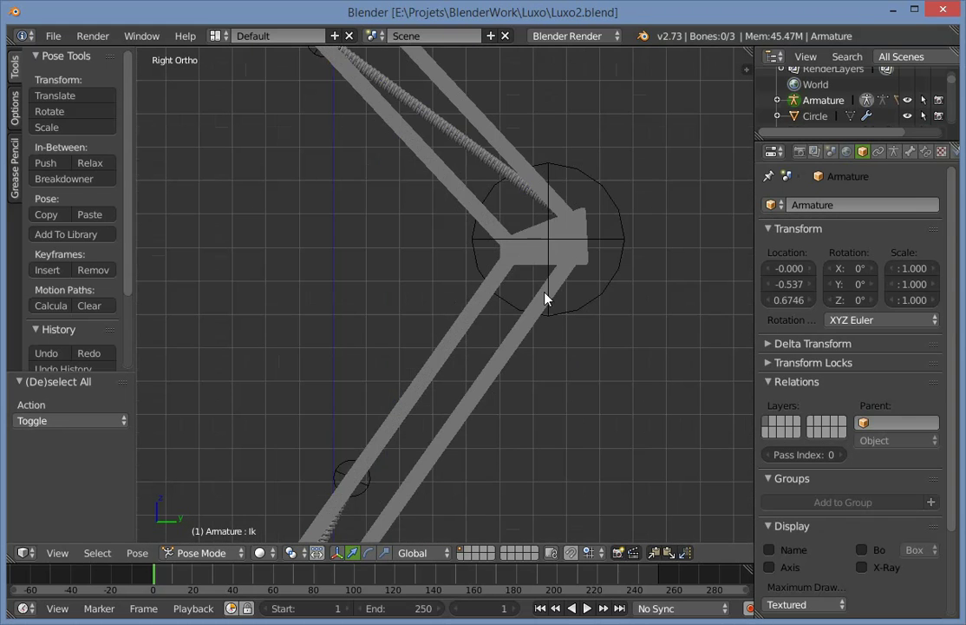
scroll(584, 276, "down", 2)
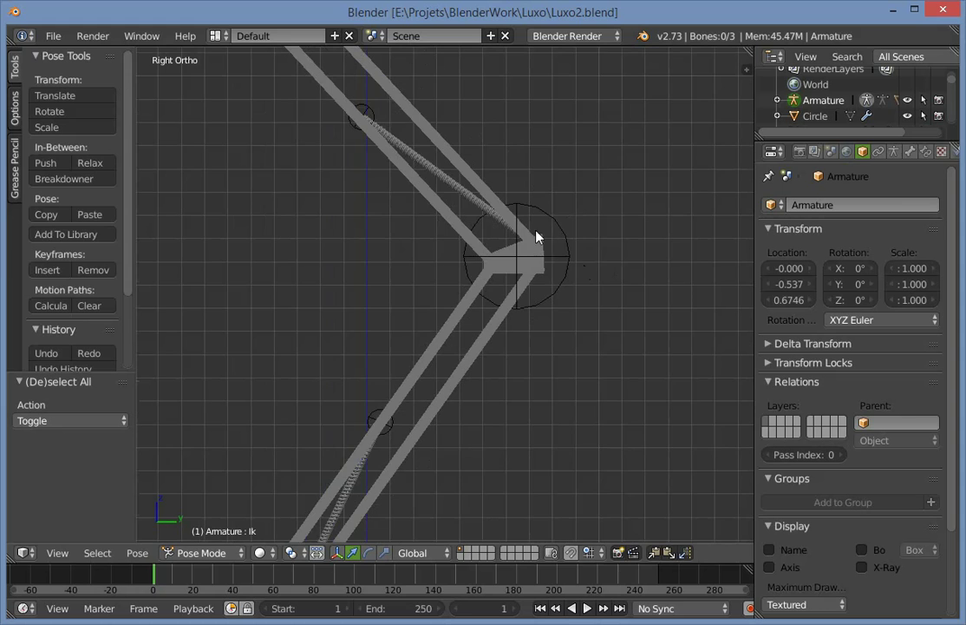
Try moving the elbow joint's sphere empty in Object Mode, and undo back to the Ik bone in Pose Mode.
key("ctrl+Tab")
right_click(567, 266)
scroll(567, 266, "down", 2)
key("z")
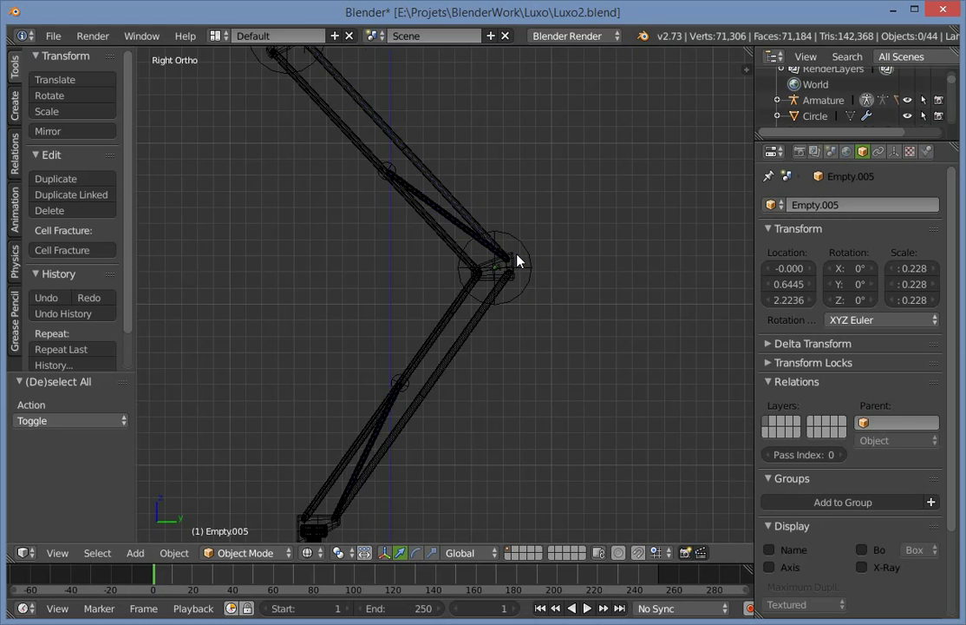
key("g")
right_click(593, 290)
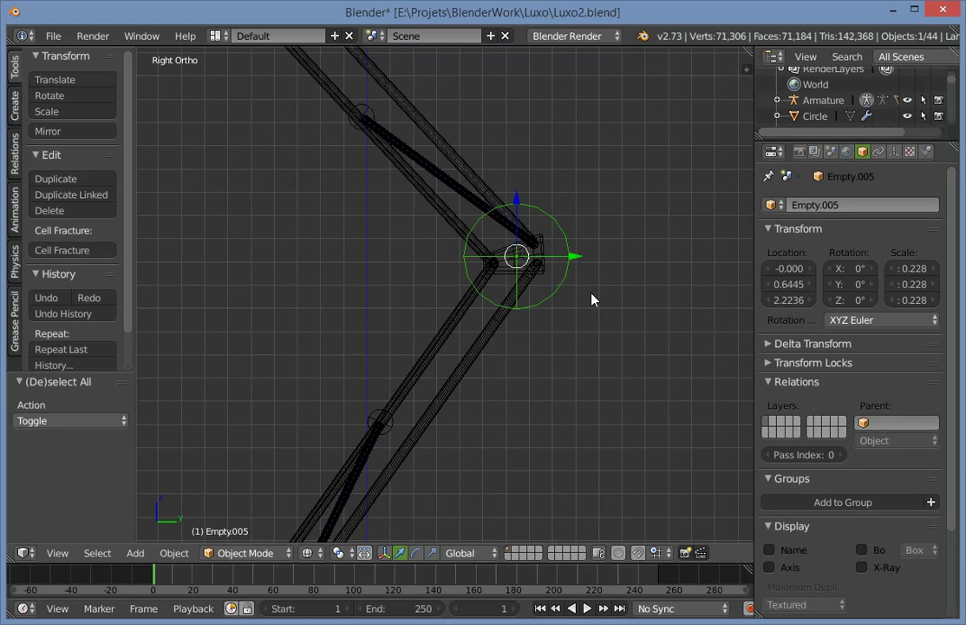
key("ctrl+z")
scroll(568, 256, "up", 4)
right_click(536, 216)
scroll(468, 251, "down", 5)
scroll(425, 296, "down", 2)
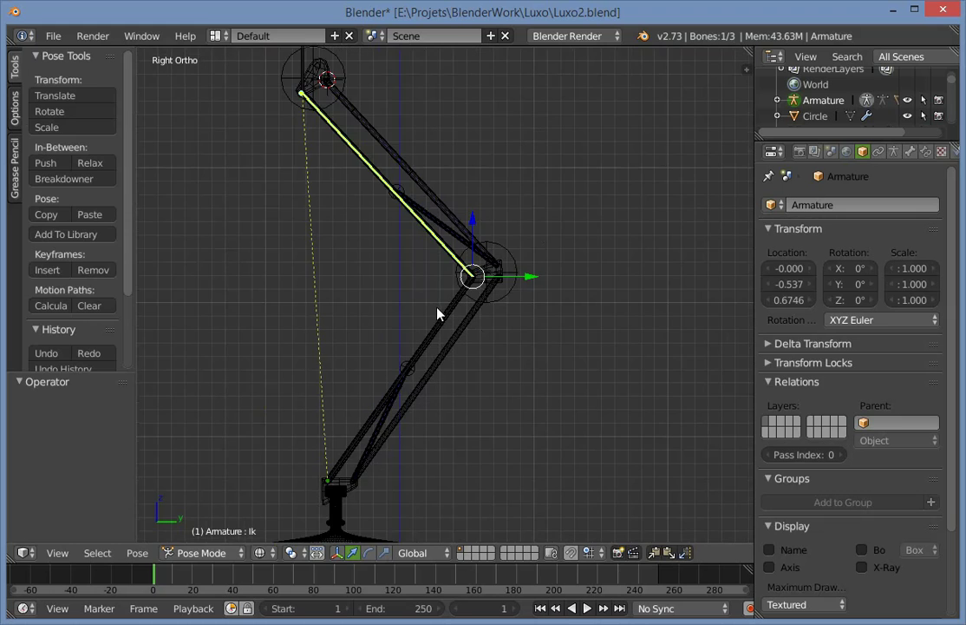
Extrude a new bone from the elbow joint in armature Edit Mode, about -0.349 in Y and -0.025 in Z.
key("Tab")
key("Tab")
scroll(486, 295, "up", 2)
key("Tab")
key("a")
key("Tab")
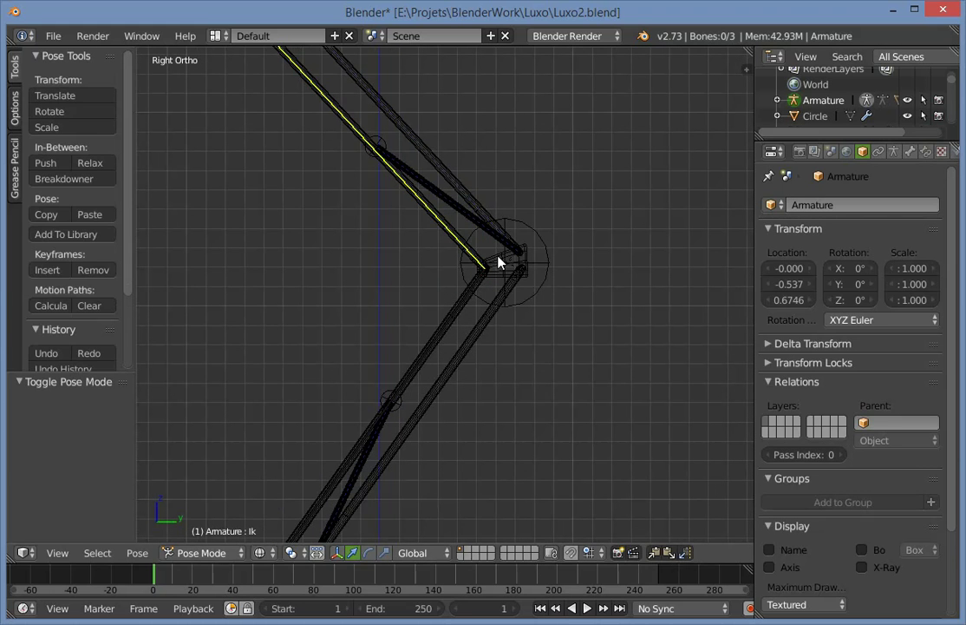
key("ctrl+Tab")
key("Tab")
right_click(491, 263)
scroll(529, 251, "up", 3)
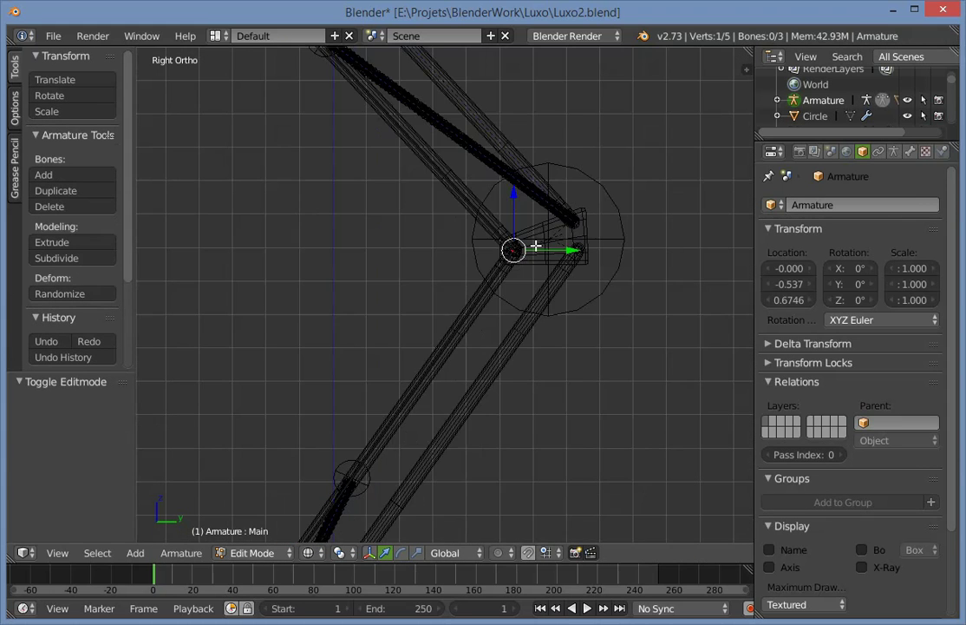
scroll(536, 246, "up", 2)
key("a")
key("b")
left_click_drag(491, 209, 629, 271)
key("e")
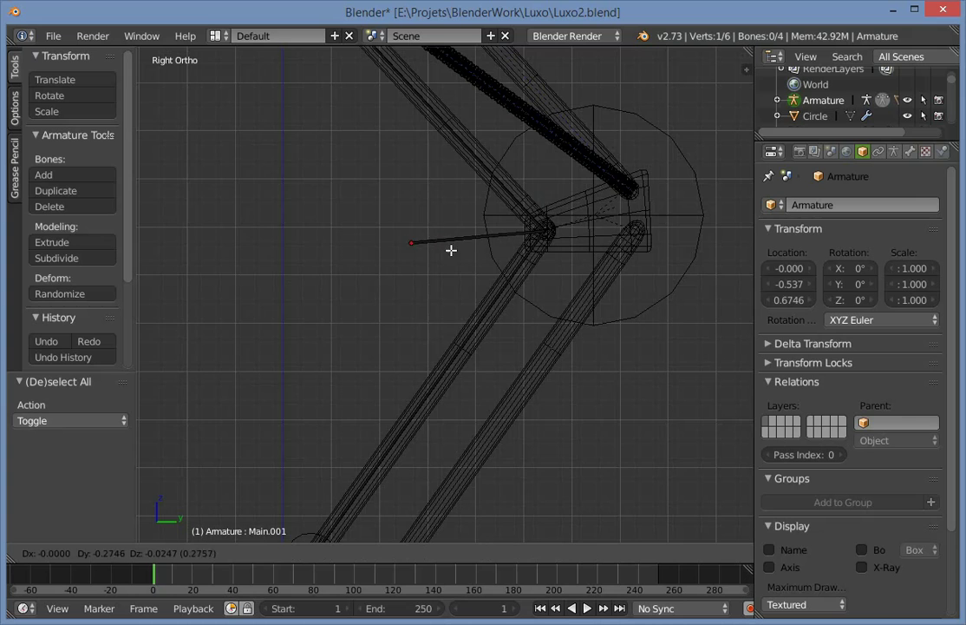
left_click(415, 251)
Move the free end of the extruded elbow bone by about -0.05 in Y and -0.02 in Z, and leave Edit Mode.
scroll(460, 254, "down", 5)
mouse_move(473, 268)
middle_mouse_down()
mouse_move(492, 430)
mouse_move(354, 345)
middle_mouse_up()
scroll(513, 418, "down", 3)
key("z")
key("KP_3")
scroll(456, 198, "up", 4)
key("z")
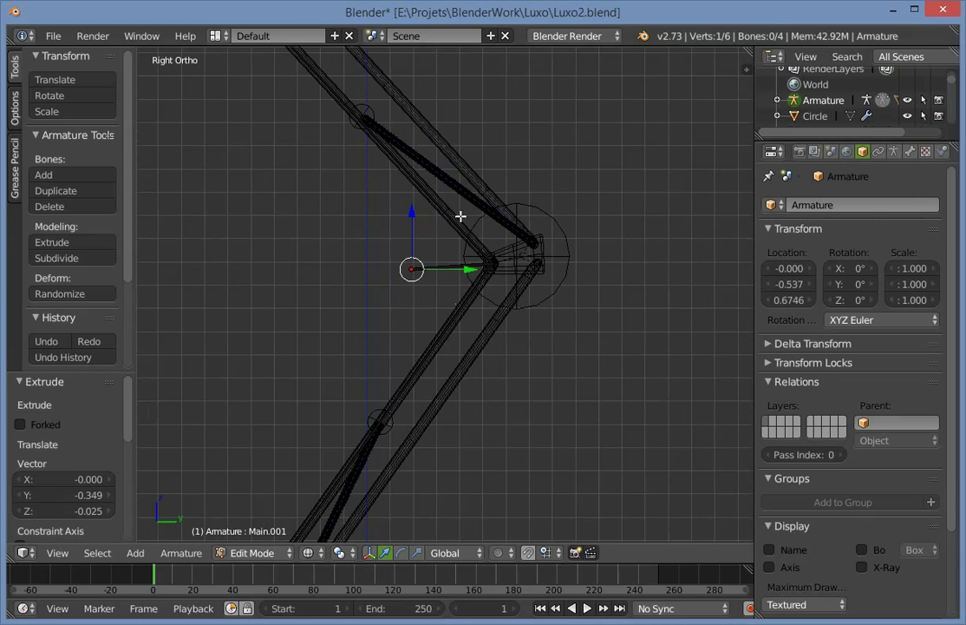
scroll(459, 225, "down", 2)
key("g")
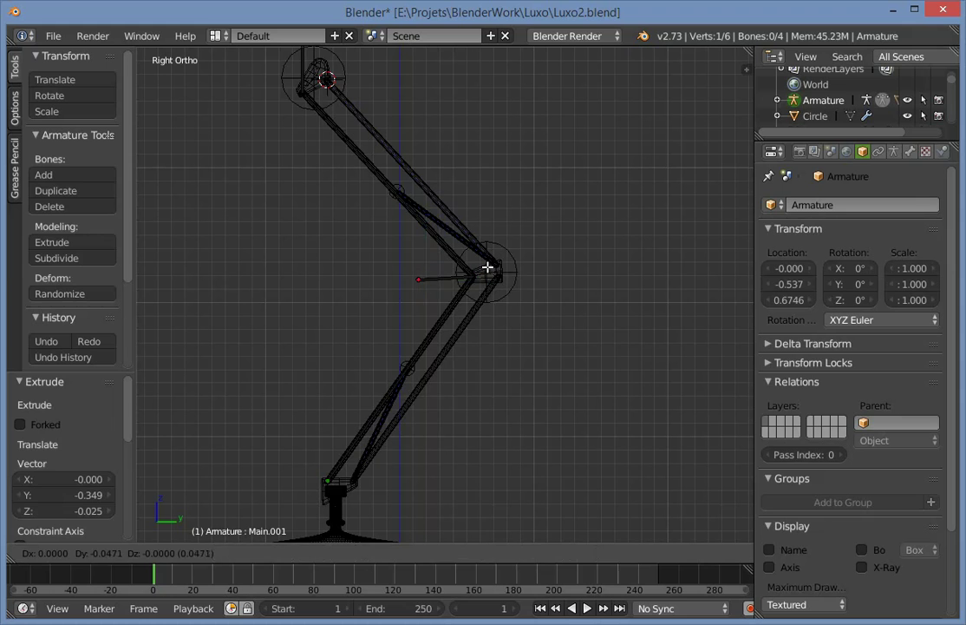
left_click(485, 269)
key("Tab")
key("Tab")
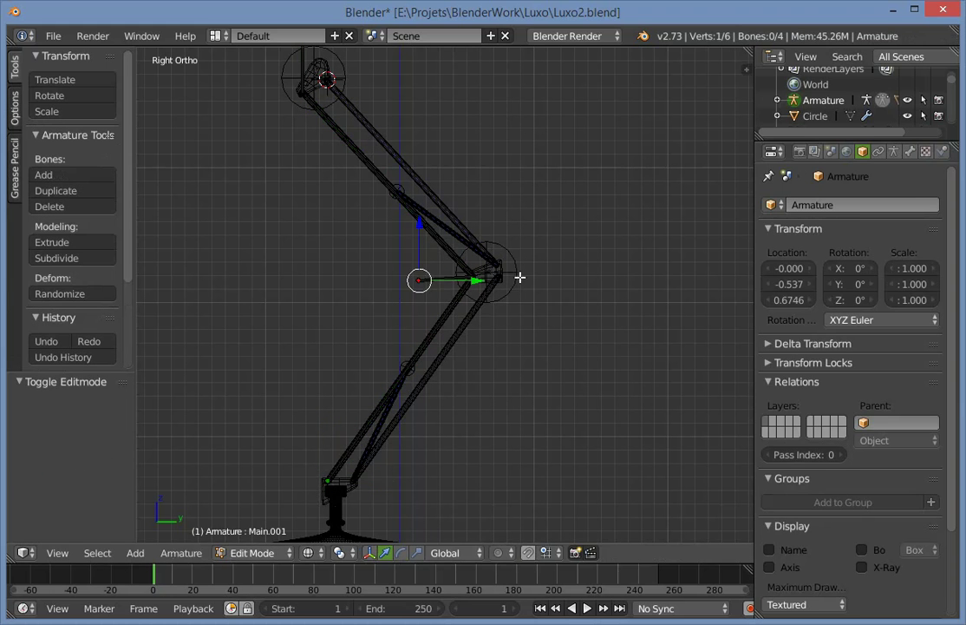
key("g")
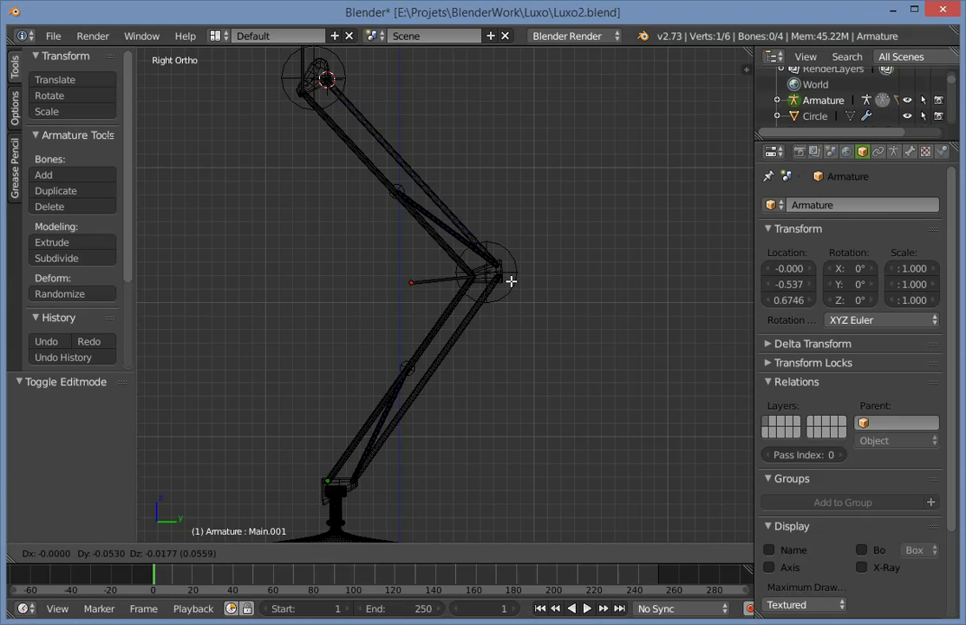
left_click(511, 281)
key("Tab")
Rename the bone extruded from the elbow as MiddleAngle.
middle_click_drag(475, 296, 299, 373)
key("a")
scroll(401, 374, "up", 7)
key("KP_3")
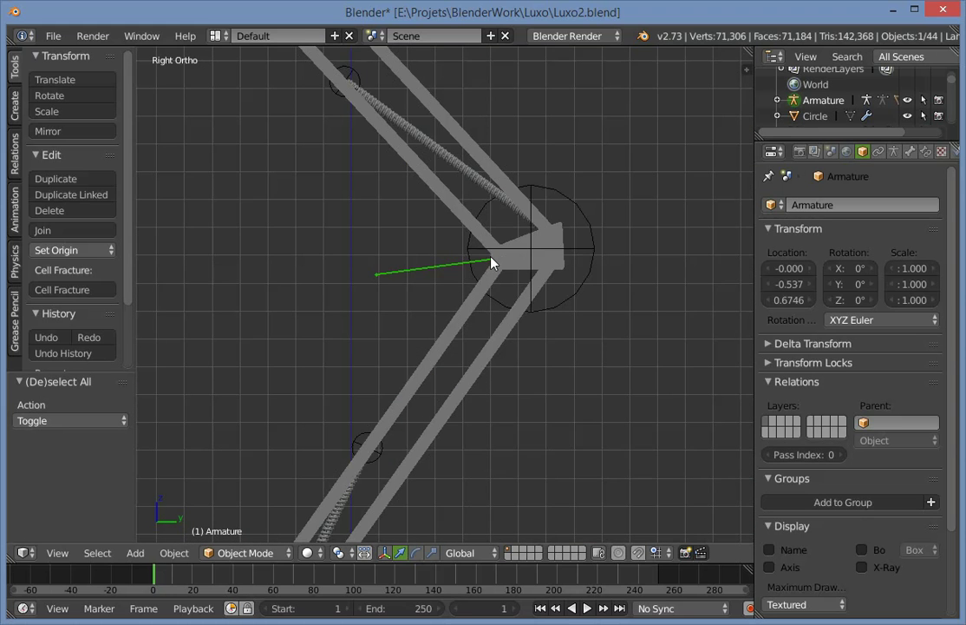
key("n")
left_click(703, 481)
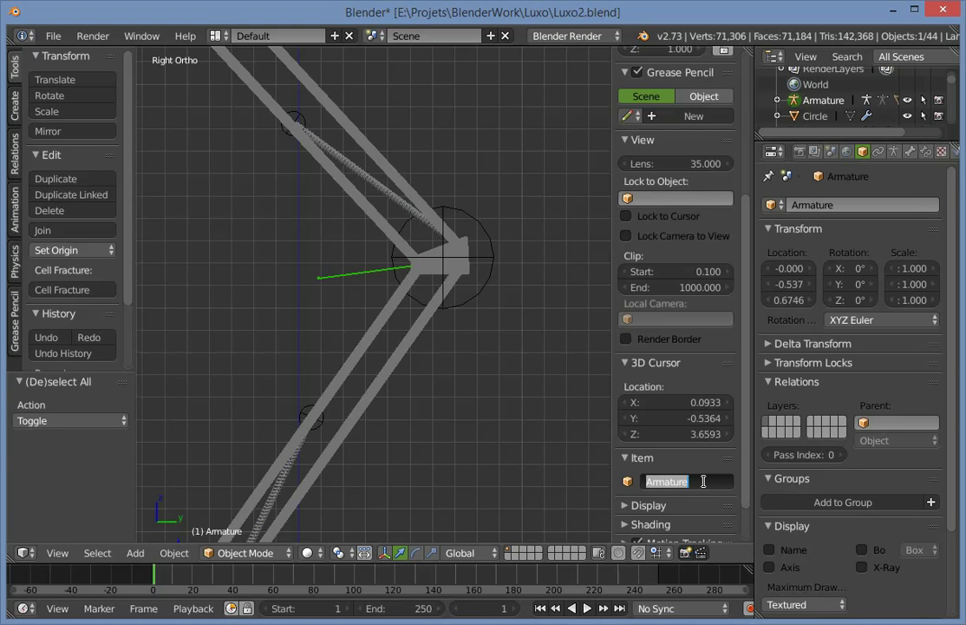
key("Right")
left_click(626, 469)
scroll(705, 485, "down", 2)
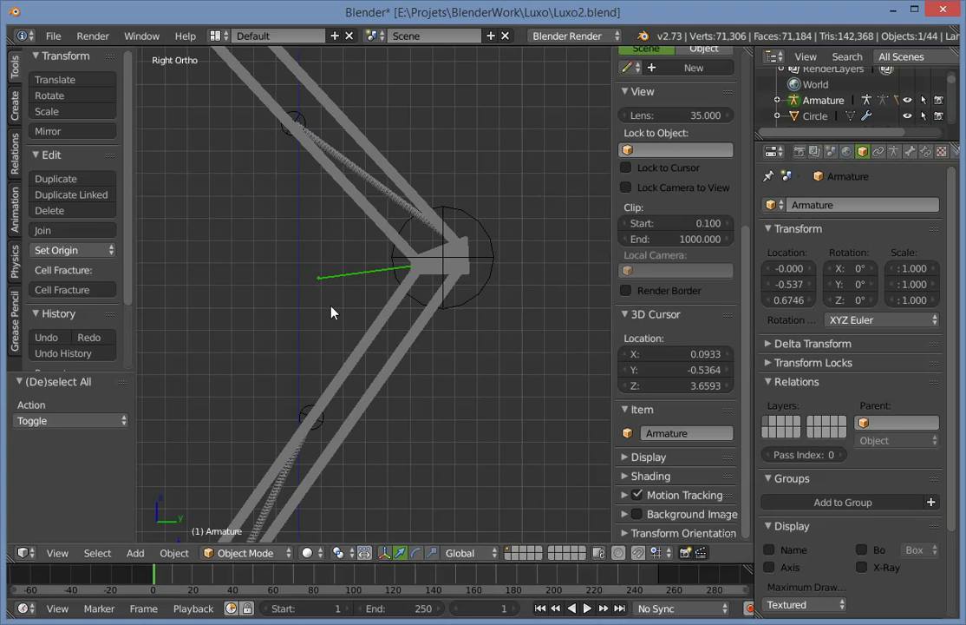
key("ctrl+Tab")
key("Tab")
right_click(358, 272)
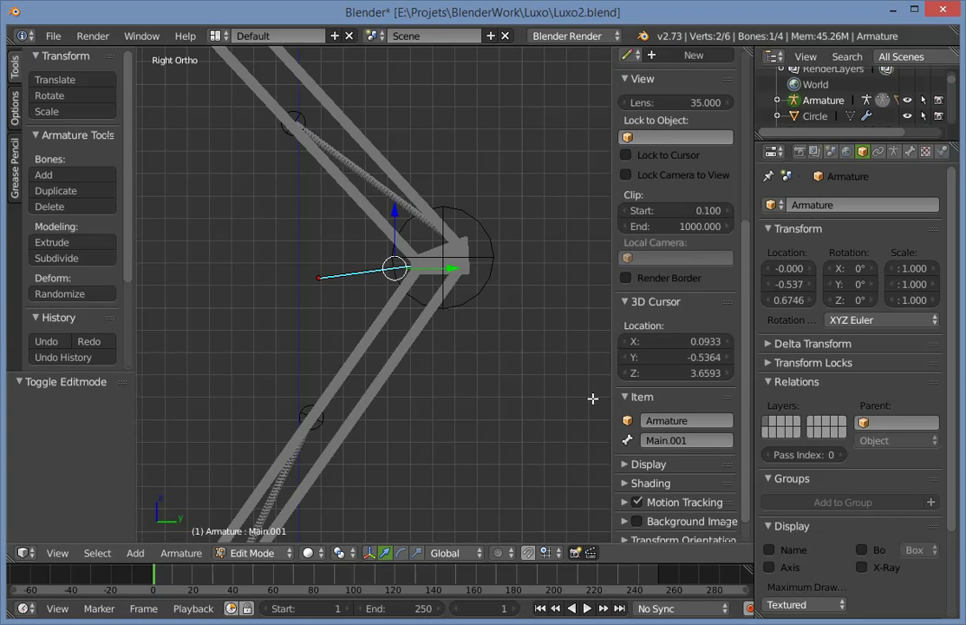
left_click(683, 438)
type("Mid")
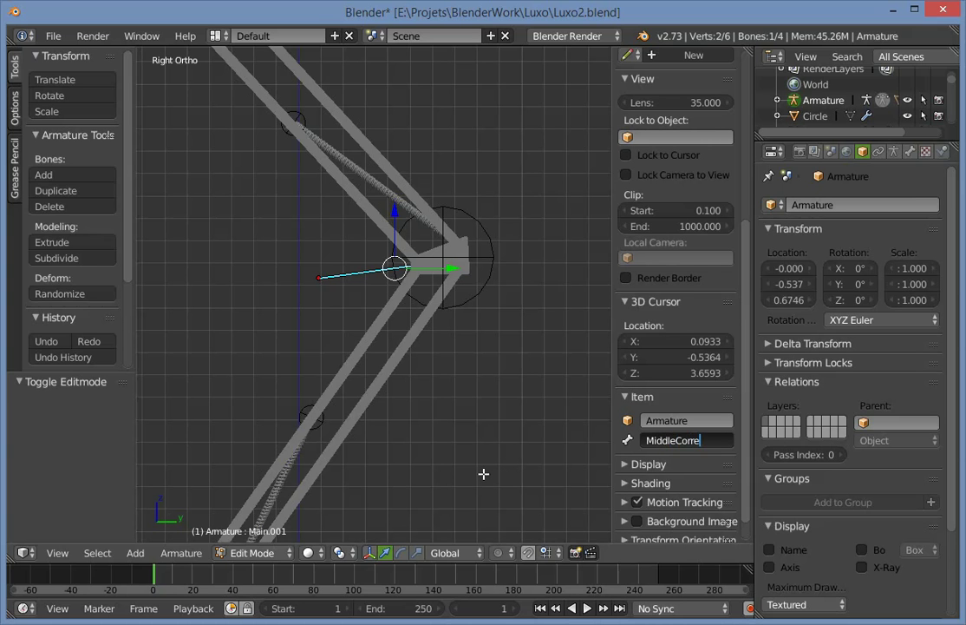
type("dleAngle")
key("Return")
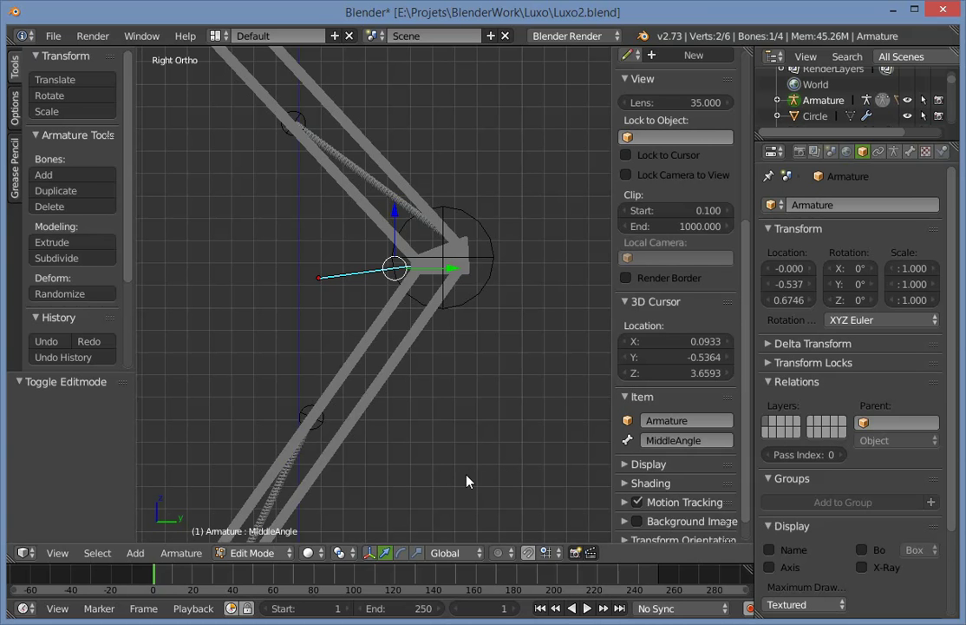
Try moving the elbow's sphere empty in wireframe view, and undo the move.
key("ctrl+Tab")
key("Tab")
key("n")
key("a")
key("ctrl+Tab")
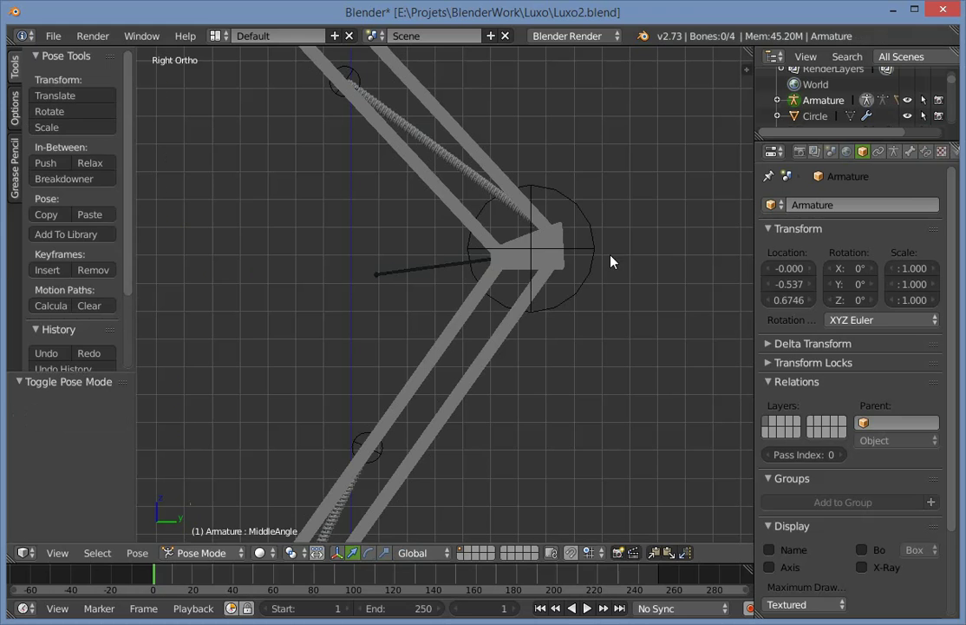
key("a")
key("a")
right_click(571, 265)
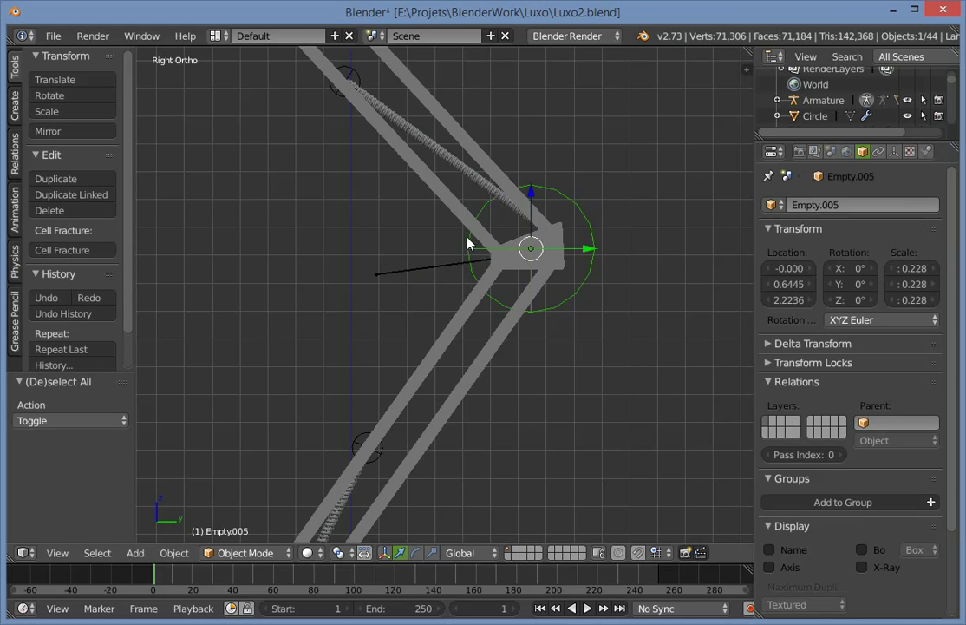
key("z")
scroll(469, 243, "down", 2)
key("g")
left_click(544, 295)
key("ctrl+z")
scroll(534, 288, "down", 5)
key("a")
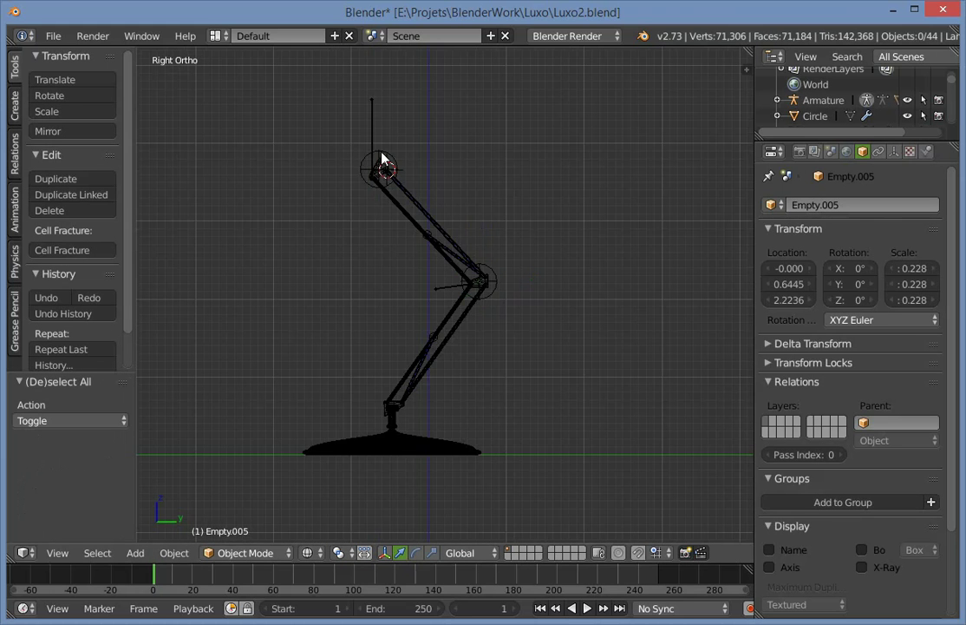
Try lowering the IK_Target bone toward the base in Pose Mode, and undo the test pose.
right_click(375, 146)
key("g")
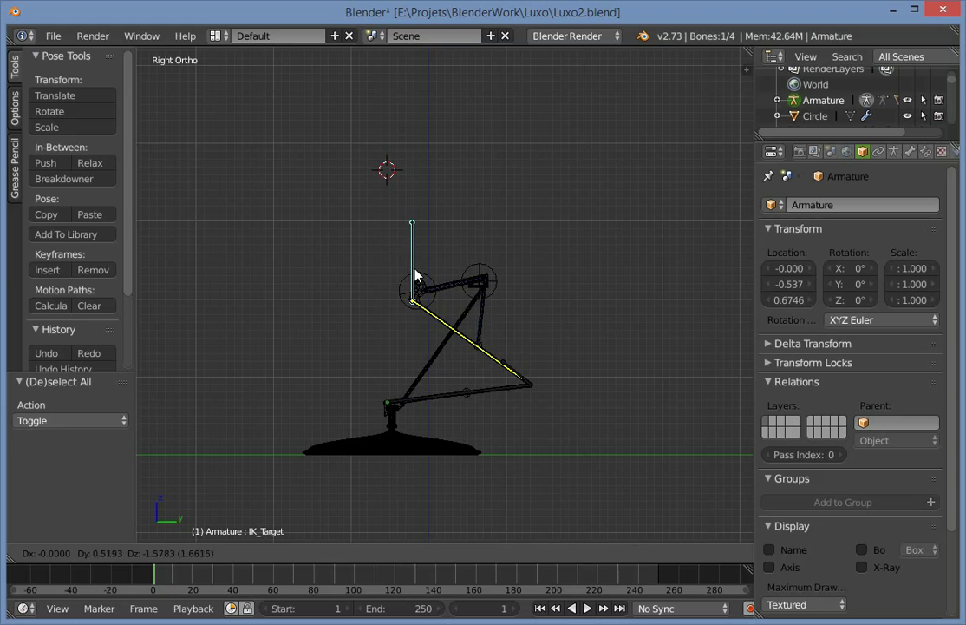
left_click(437, 256)
key("ctrl+z")
Parent the elbow's sphere empty to the MiddleAngle bone with the Bone option.
scroll(439, 258, "up", 6)
key("ctrl+Tab")
right_click(623, 234)
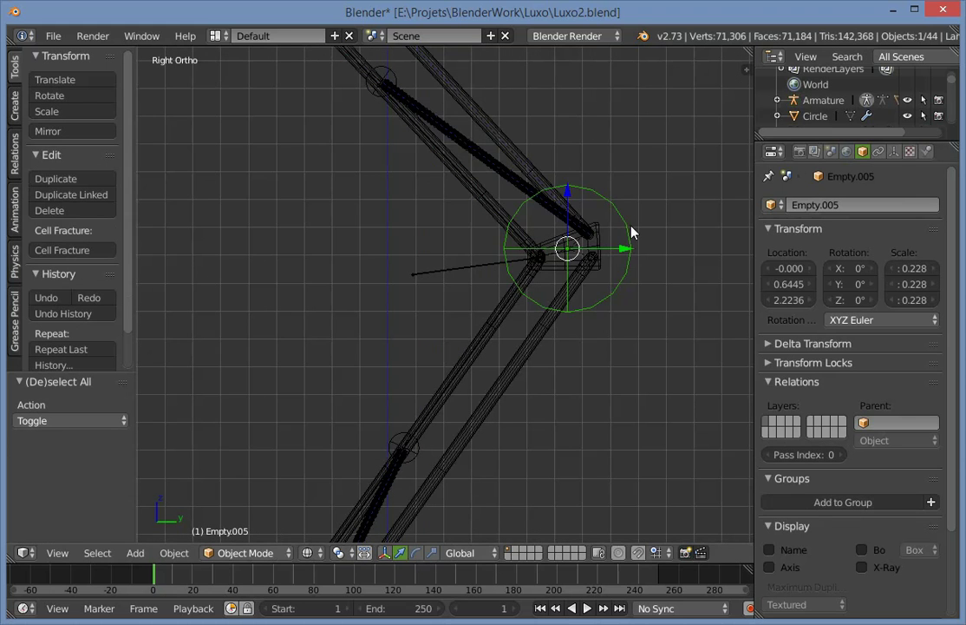
middle_click_drag(631, 227, 579, 256, "shift")
key("g")
left_click(621, 270)
key("ctrl+z")
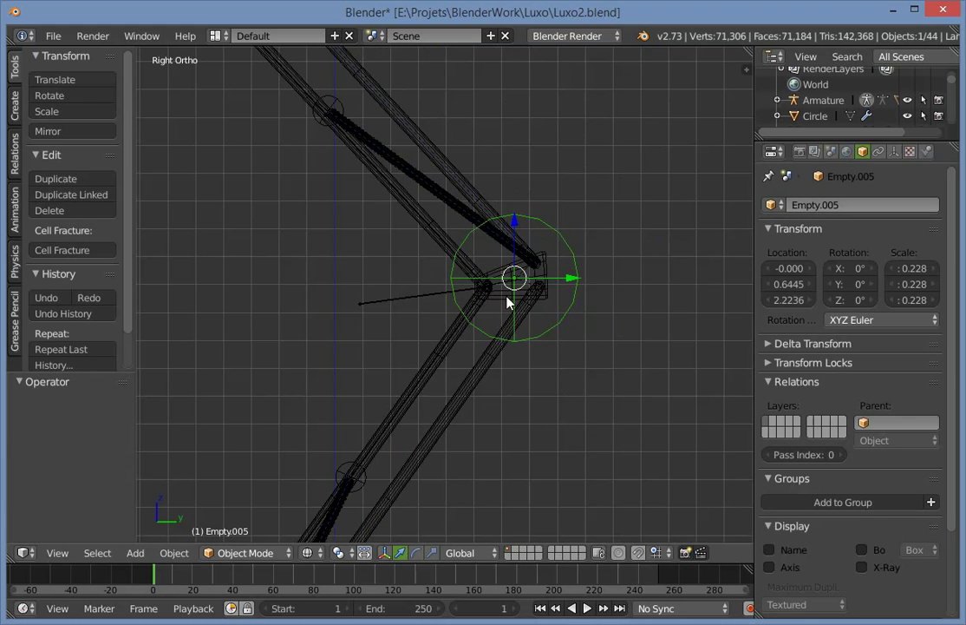
right_click(376, 300)
key("ctrl+p")
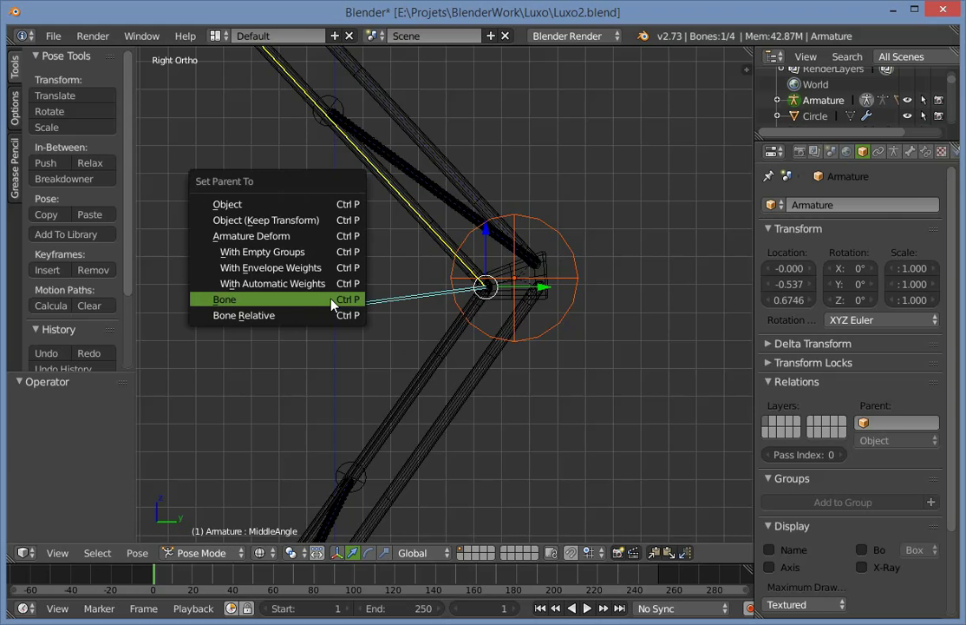
left_click(332, 302)
key("a")
Test the arm by moving the IK_Target bone down and then away in shaded view, and restore the pose.
scroll(324, 305, "down", 4)
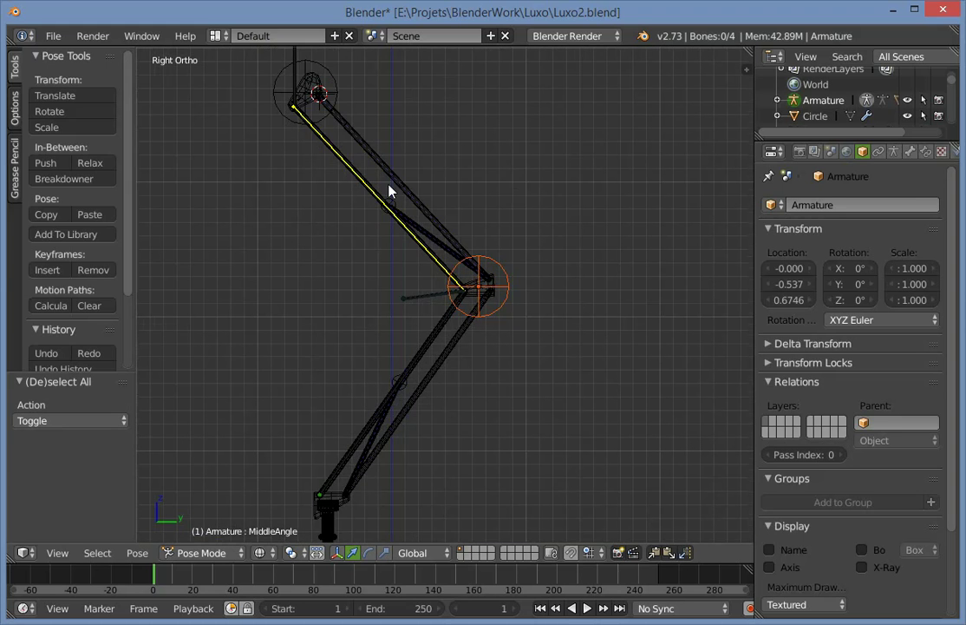
right_click(293, 71)
key("g")
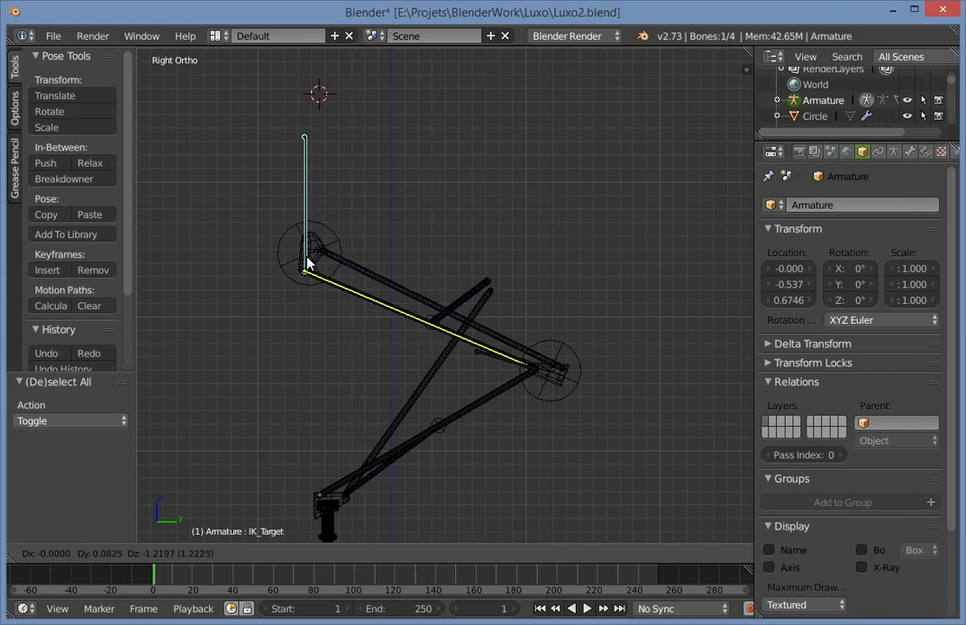
left_click(319, 276)
key("z")
key("g")
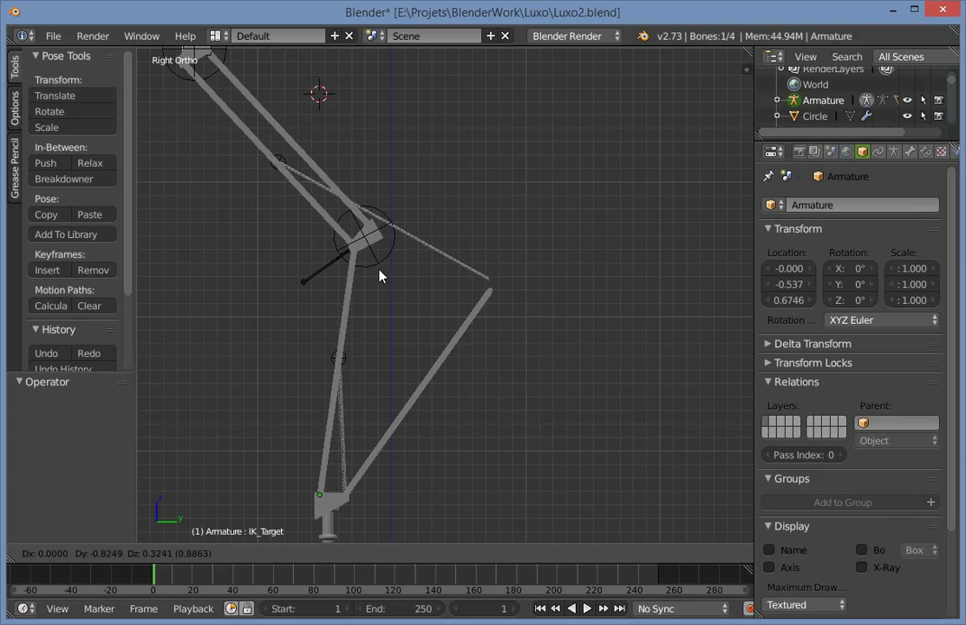
left_click(378, 269)
scroll(581, 338, "up", 5)
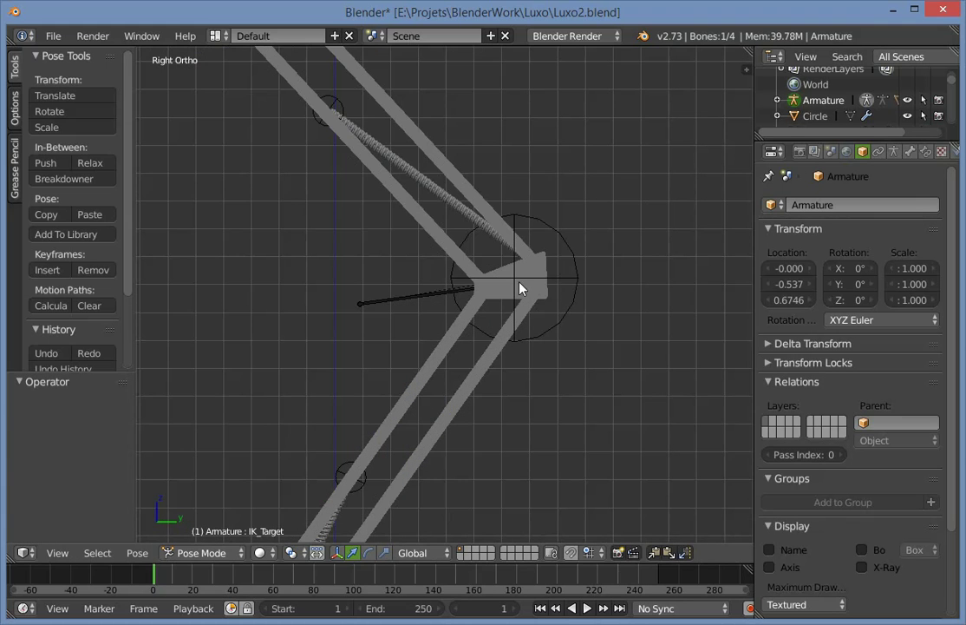
Try rotating the elbow's sphere empty to see how the bracket follows, and undo the rotation.
right_click(576, 322)
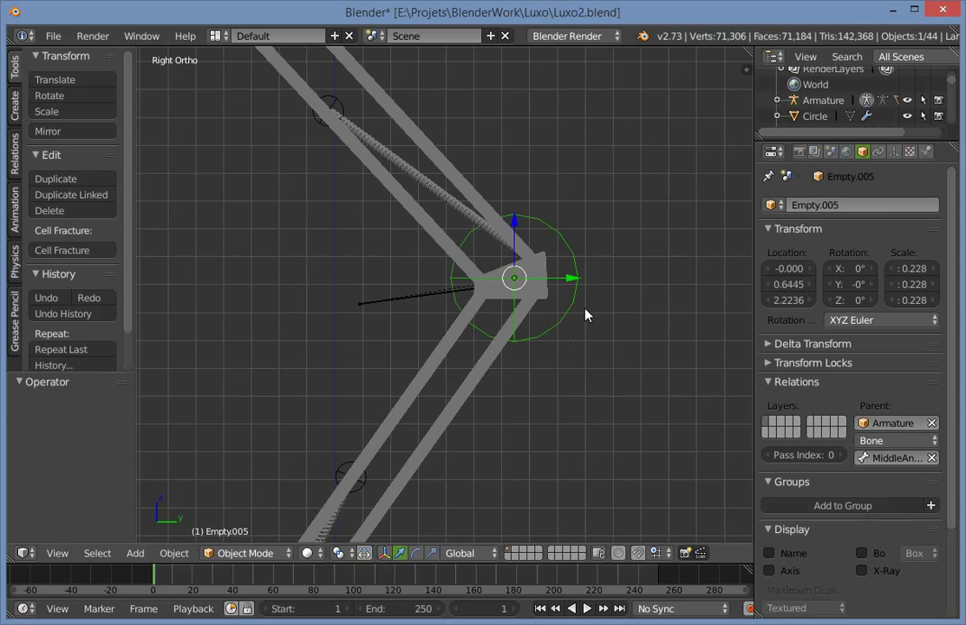
key("r")
right_click(583, 328)
key("r")
left_click(585, 305)
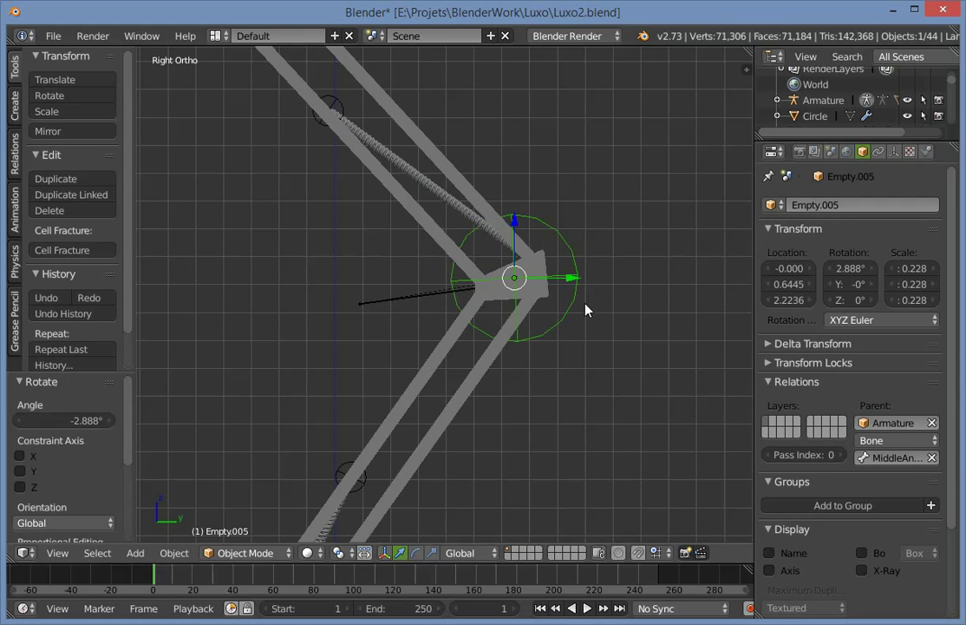
key("ctrl+z")
Delete the sphere empty at the center of the elbow bracket.
key("z")
scroll(544, 328, "up", 3)
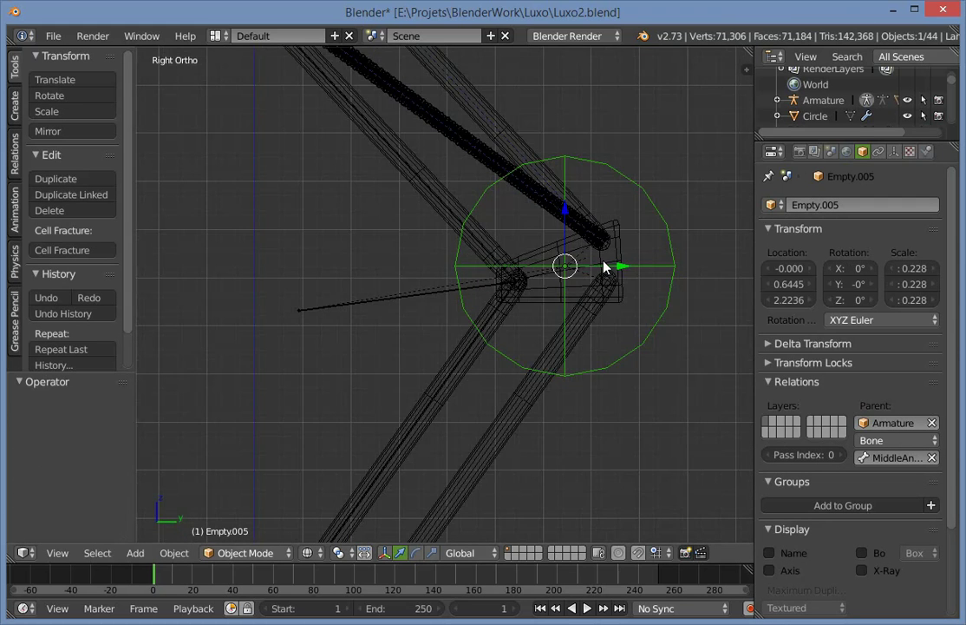
scroll(606, 267, "up", 2)
middle_click_drag(632, 271, 448, 293, "shift")
key("x")
left_click(524, 293)
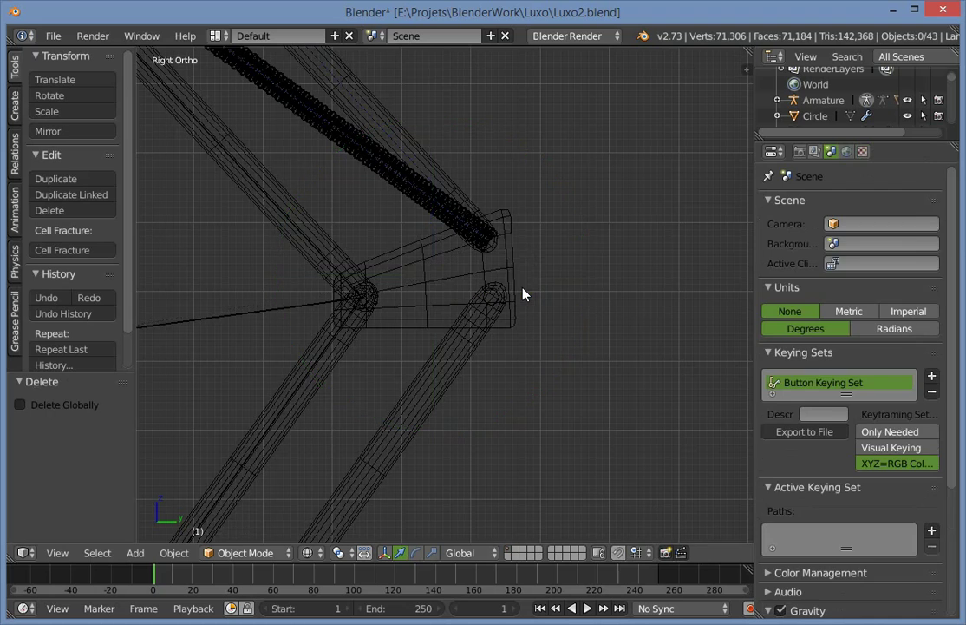
key("ctrl+z")
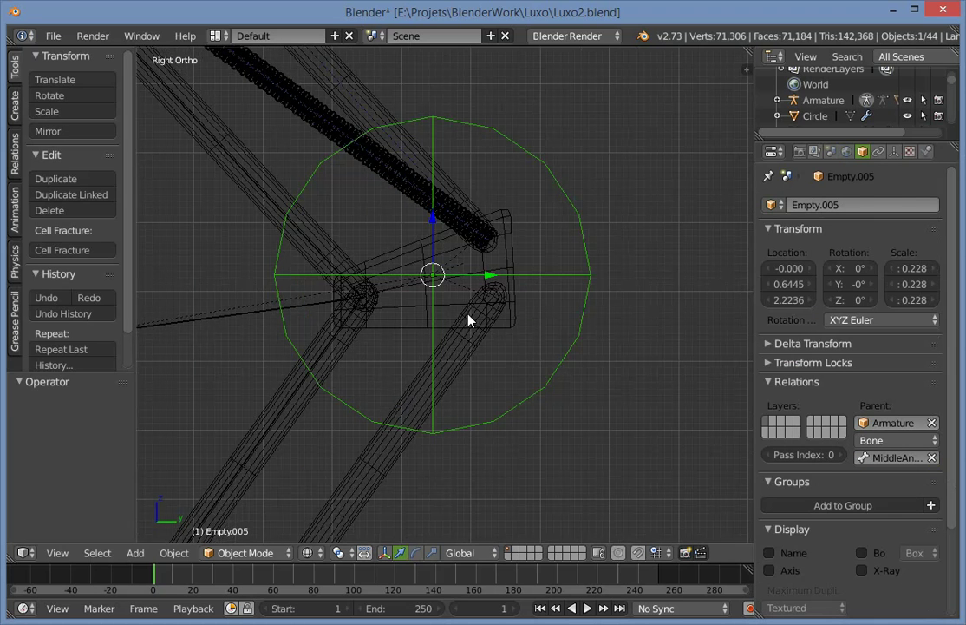
key("x")
left_click(550, 301)
scroll(328, 305, "up", 2)
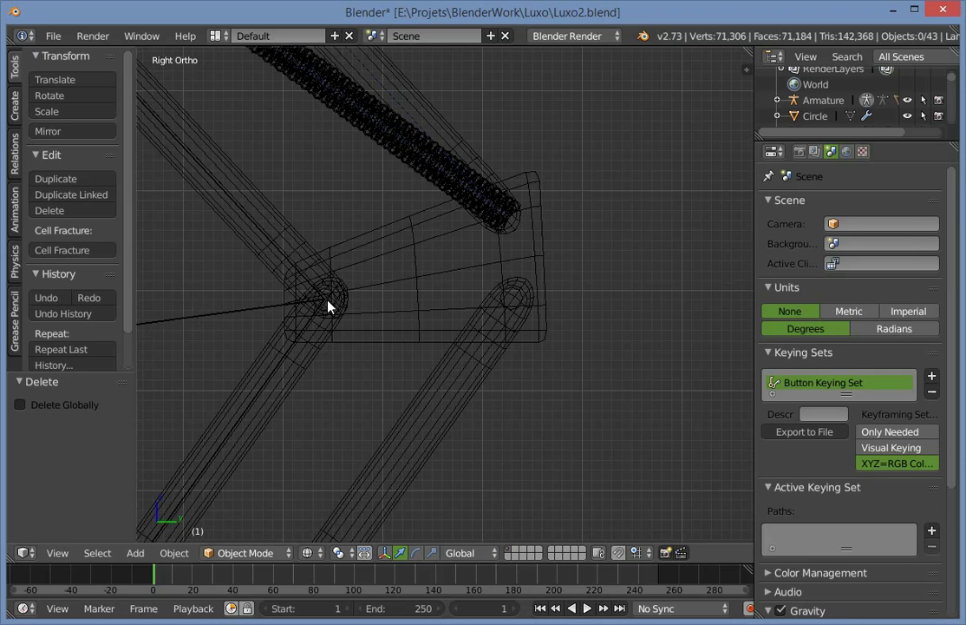
Place the 3D cursor on the elbow bracket's pivot where the MiddleAngle bone starts and add a Sphere empty there.
left_click(327, 301)
key("a")
key("a")
key("shift+a")
mouse_move(349, 297)
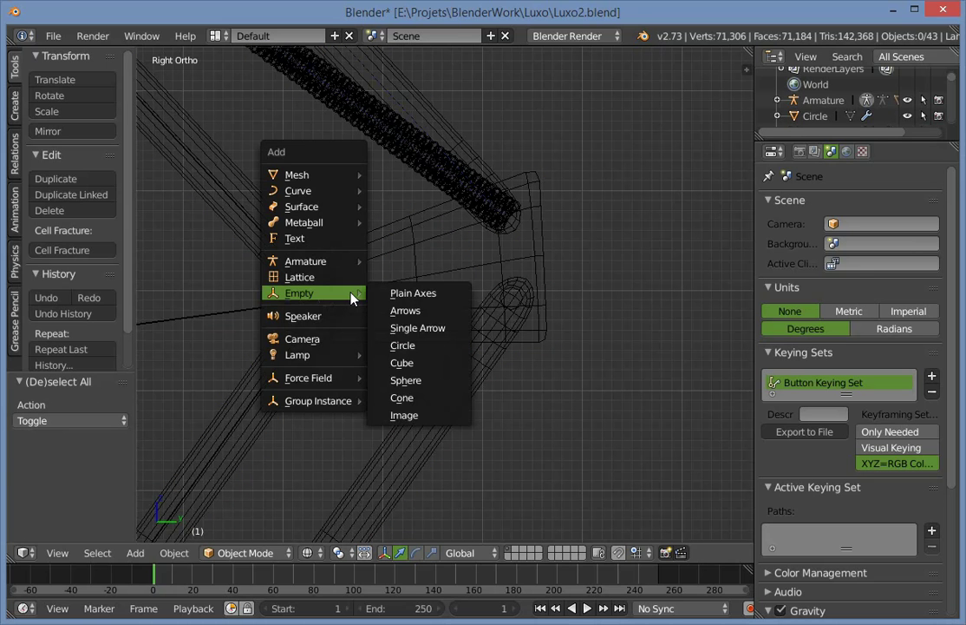
key("Escape")
key("shift+a")
mouse_move(288, 276)
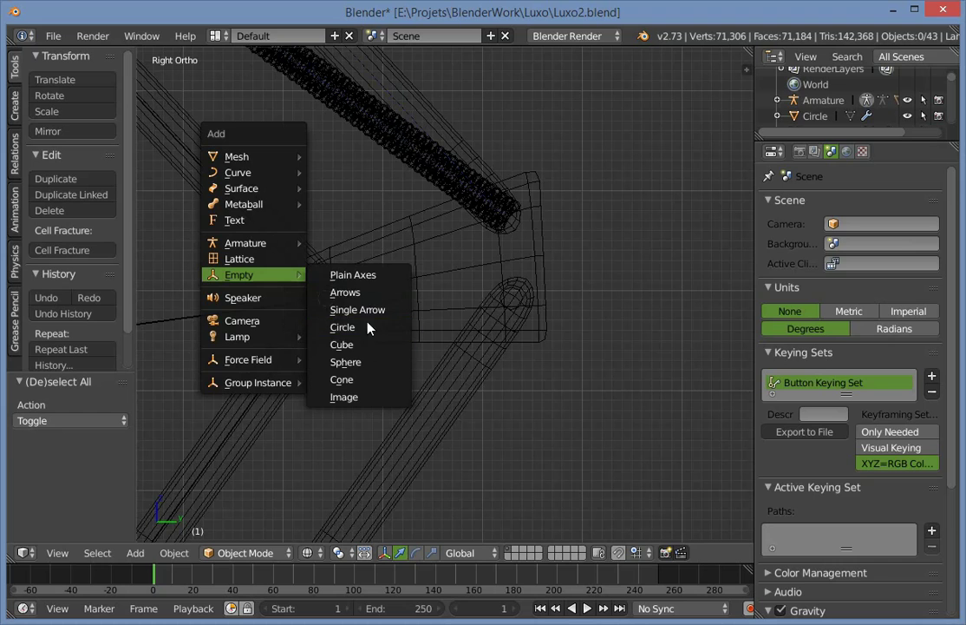
left_click(366, 361)
Scale the new sphere empty to about -0.246 and move it about -0.11 in X to the middle of the arm.
key("s")
left_click(343, 345)
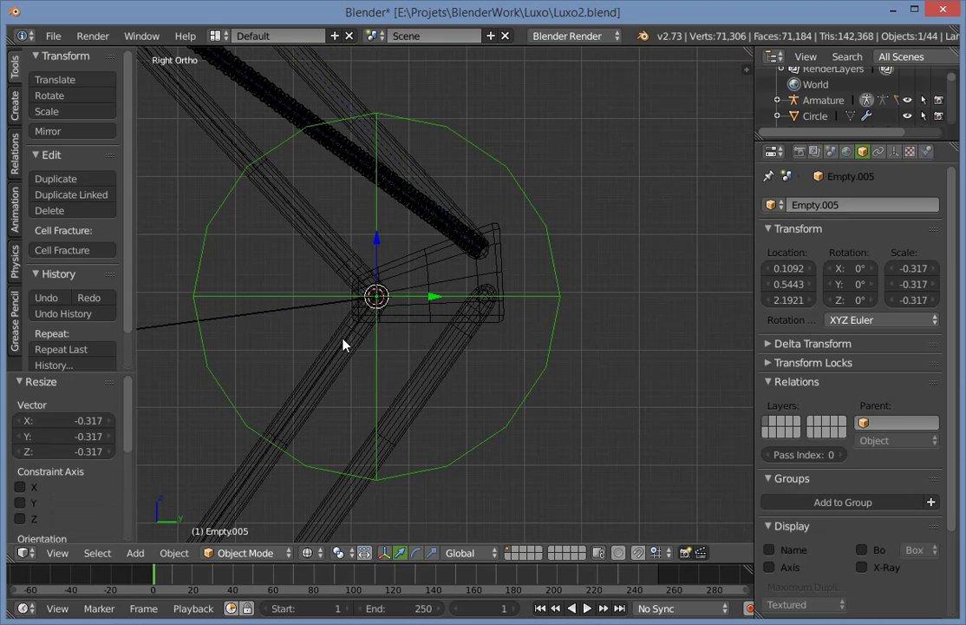
key("s")
left_click(520, 381)
middle_click_drag(520, 382, 633, 329)
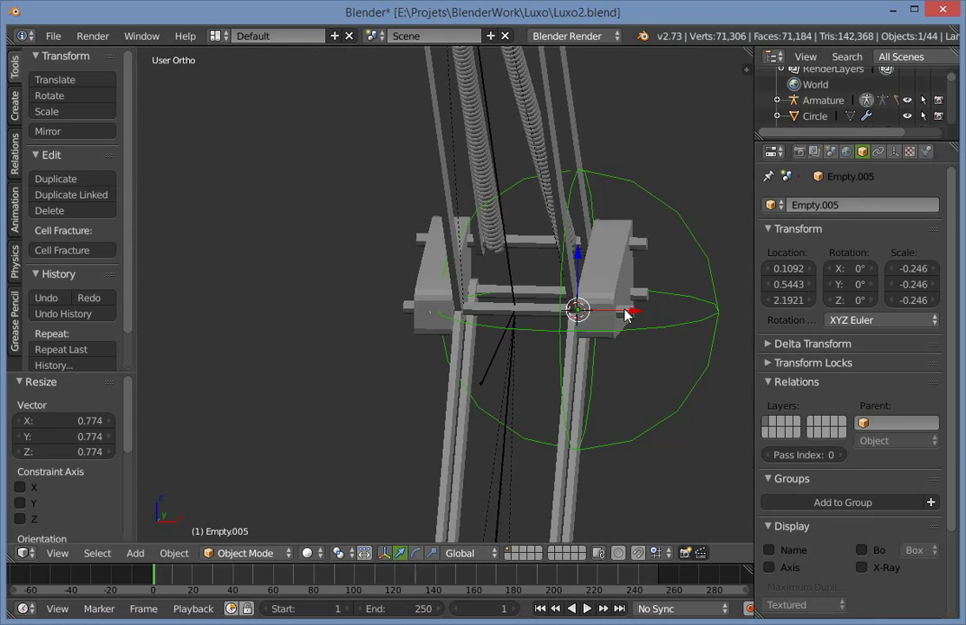
left_click_drag(627, 314, 564, 324)
middle_click_drag(586, 327, 562, 323)
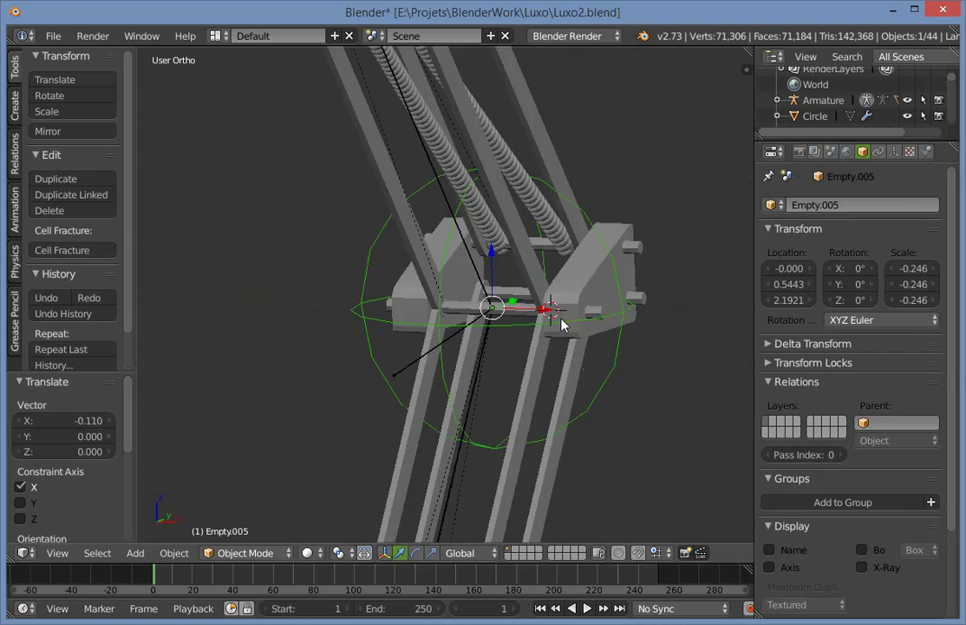
Move the new sphere empty about 0.0023 up in Z to centre it on the elbow bracket's pivot.
key("KP_3")
key("z")
scroll(516, 334, "up", 2)
key("g")
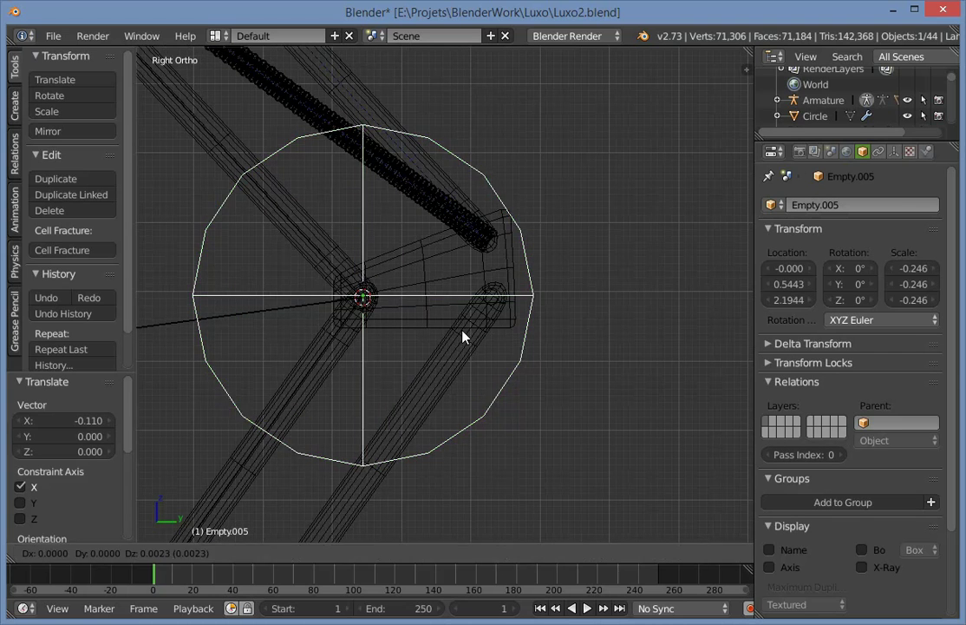
right_click(463, 337)
Select the elbow bracket's plates and pins and parent them to the sphere empty as Object (Keep Transform).
key("a")
key("a")
scroll(518, 367, "down", 5)
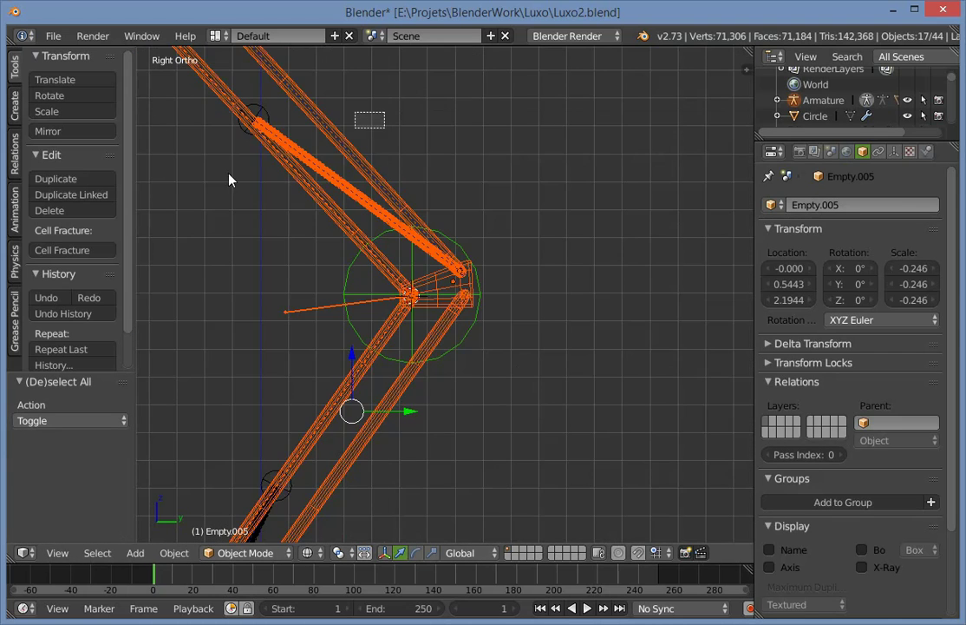
middle_click_drag(229, 180, 217, 185)
scroll(325, 332, "down", 3)
key("b")
middle_click_drag(270, 395, 523, 517)
scroll(466, 455, "down", 4)
scroll(511, 315, "up", 13)
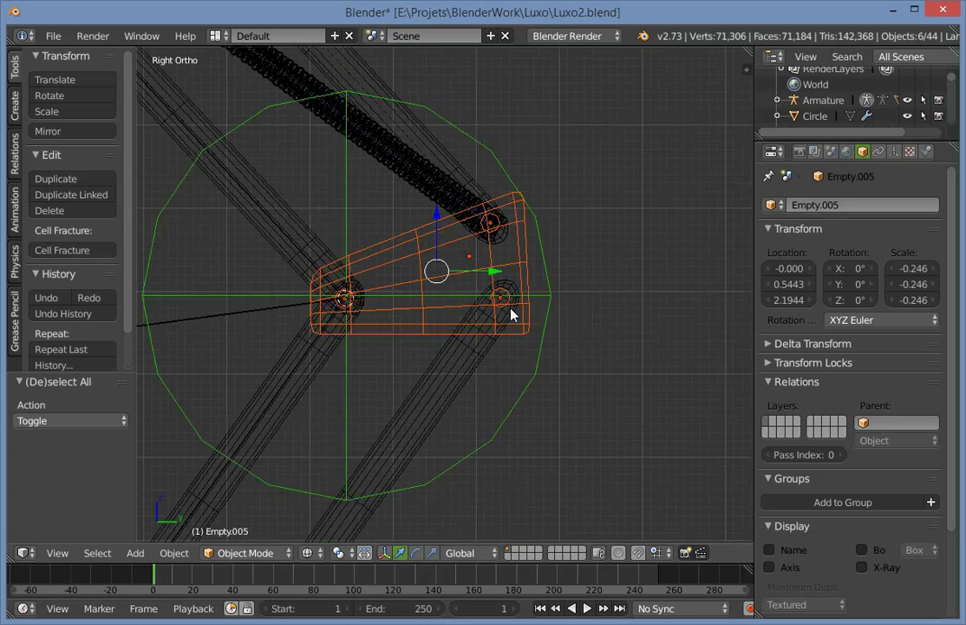
middle_click_drag(430, 336, 485, 364)
key("z")
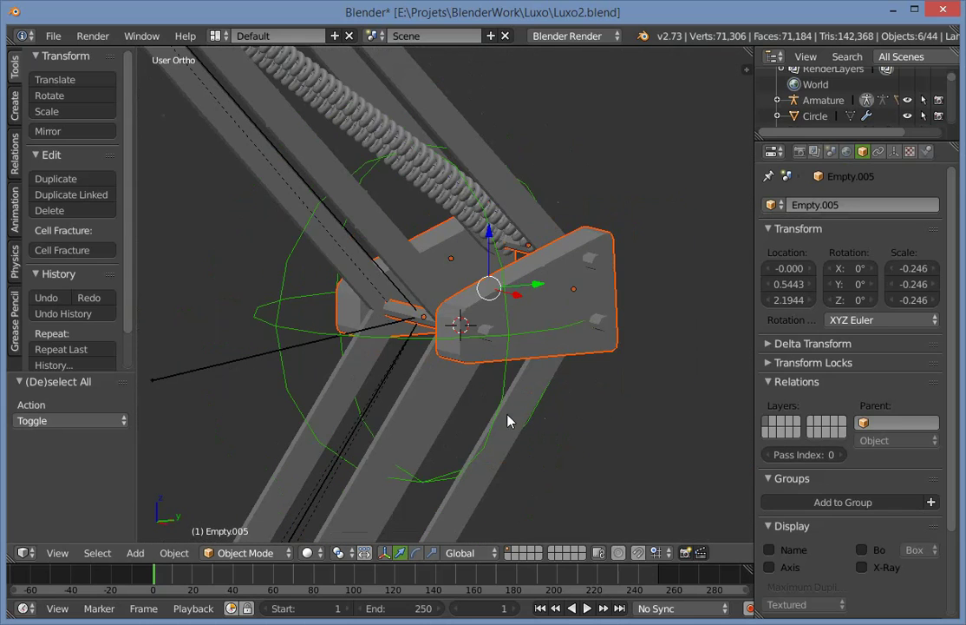
key("ctrl+p")
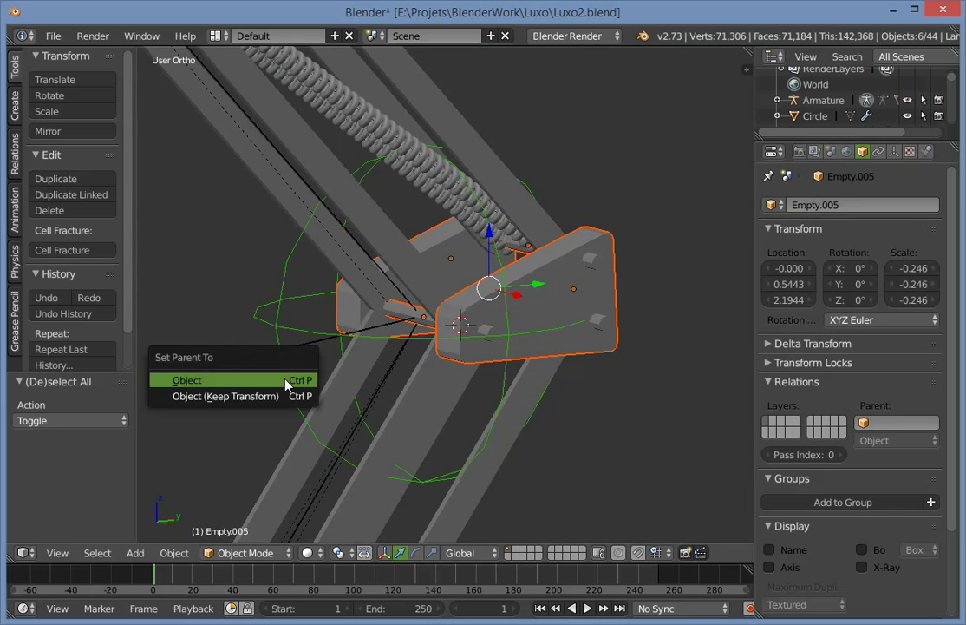
left_click(288, 395)
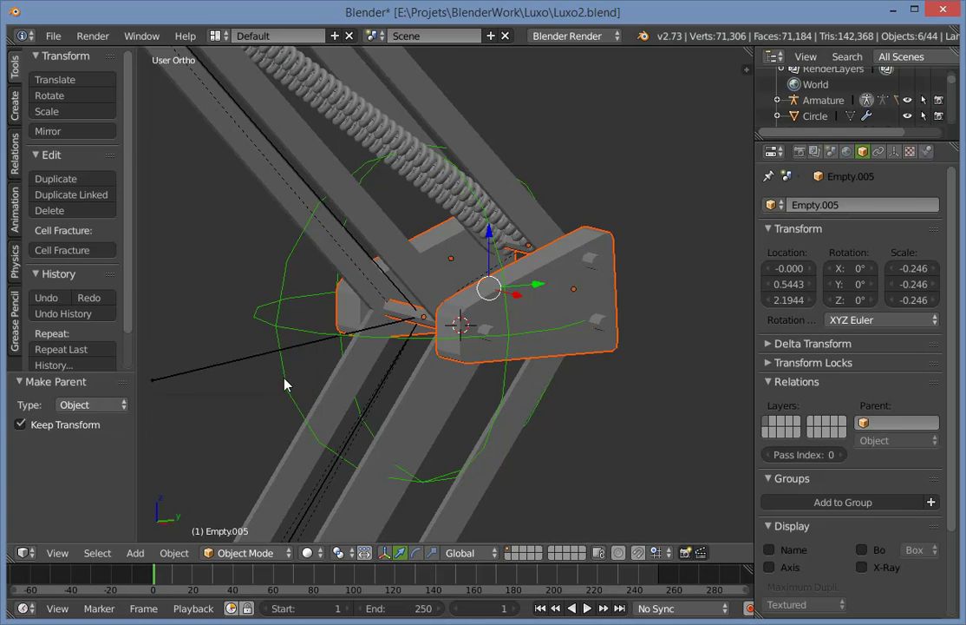
Try rotating the sphere empty to test how the bracket follows, and undo the rotations.
key("a")
key("KP_3")
key("z")
key("z")
right_click(486, 222)
key("r")
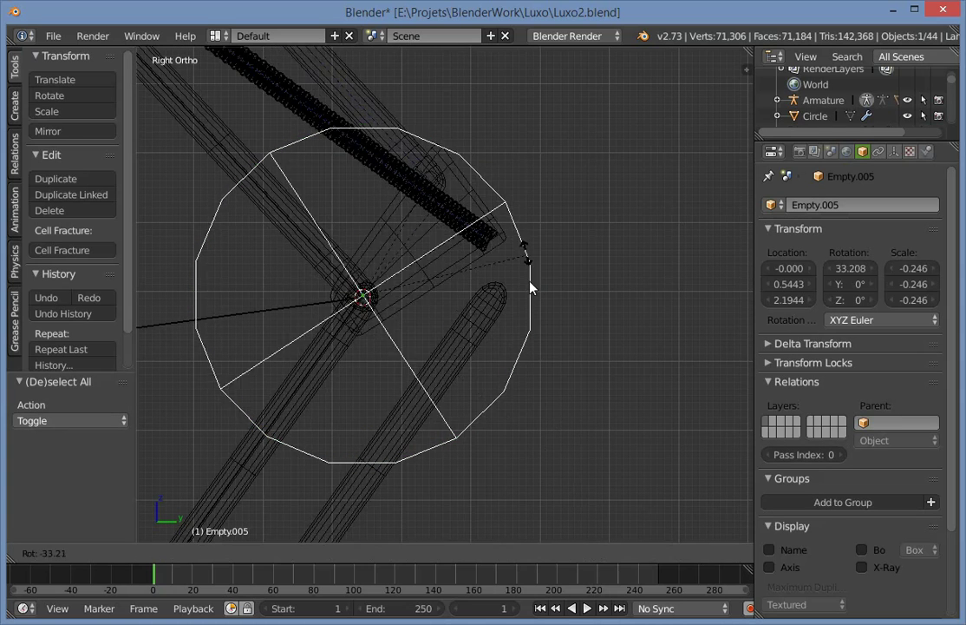
left_click(531, 388)
key("z")
scroll(531, 388, "down", 2)
key("r")
left_click(491, 358)
key("ctrl+z")
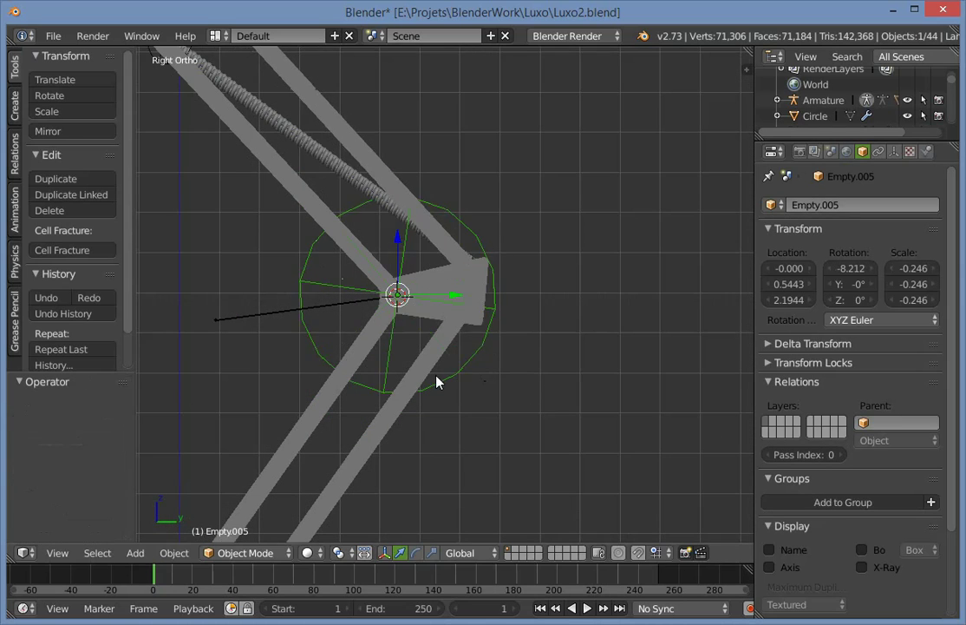
scroll(315, 350, "up", 3)
key("z")
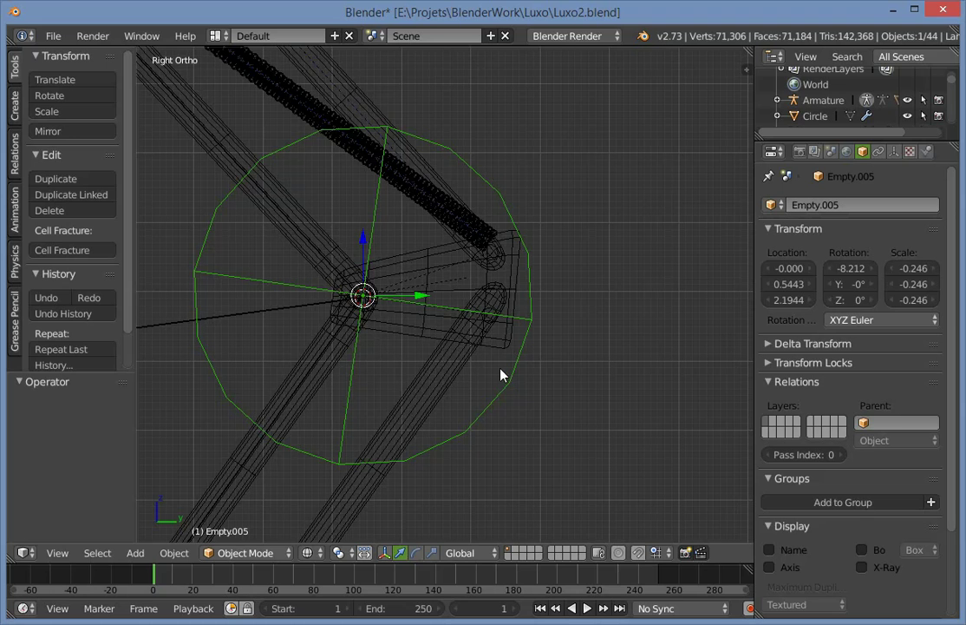
key("z")
key("ctrl+z")
key("z")
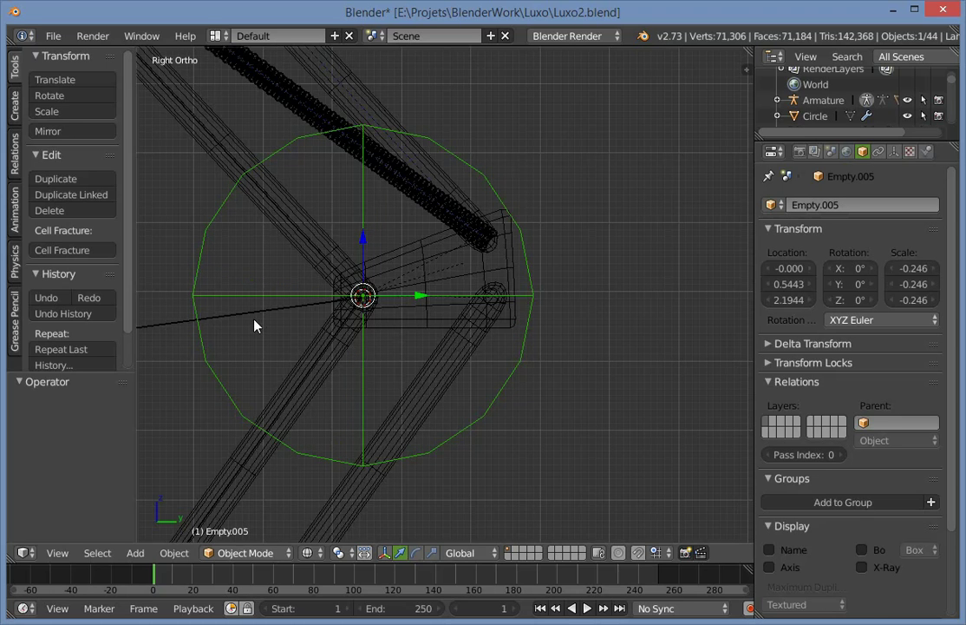
Parent the sphere empty to the armature's MiddleAngle bone with the Bone parent type and return to Object Mode.
right_click(257, 318)
scroll(273, 318, "down", 2)
key("ctrl+p")
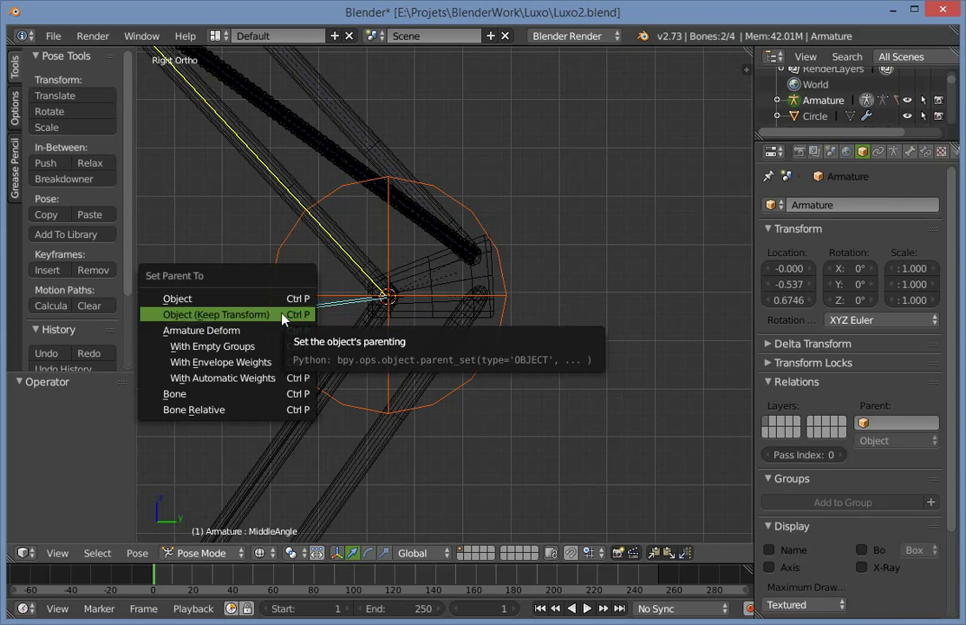
key("Down")
key("Down")
key("Down")
key("Down")
key("Down")
key("Return")
key("a")
key("ctrl+Tab")
Try rotating the bone-parented sphere empty in the side view and undo the rotation.
right_click(267, 269)
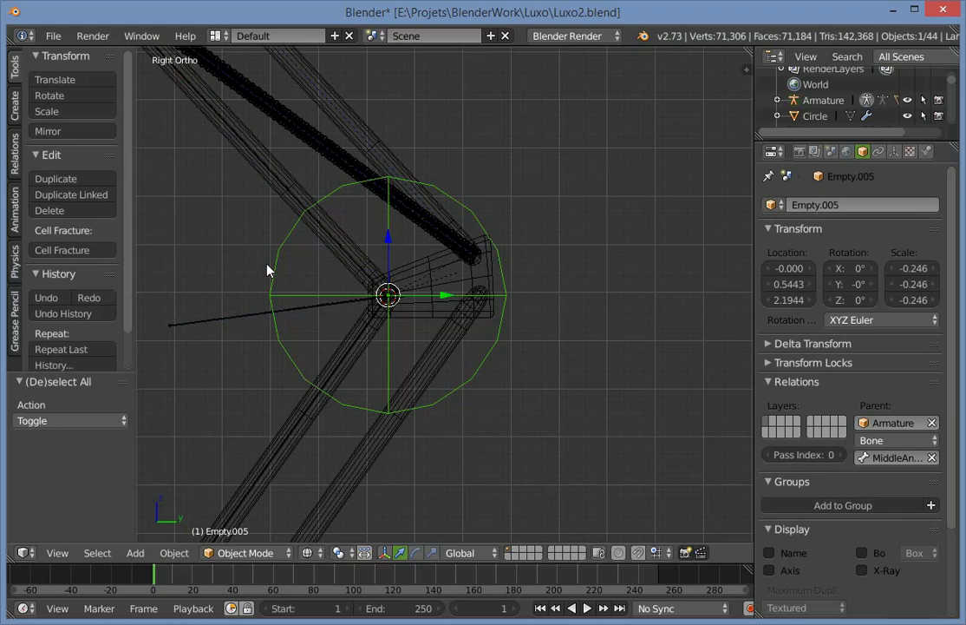
key("r")
left_click(538, 271)
key("ctrl+z")
key("a")
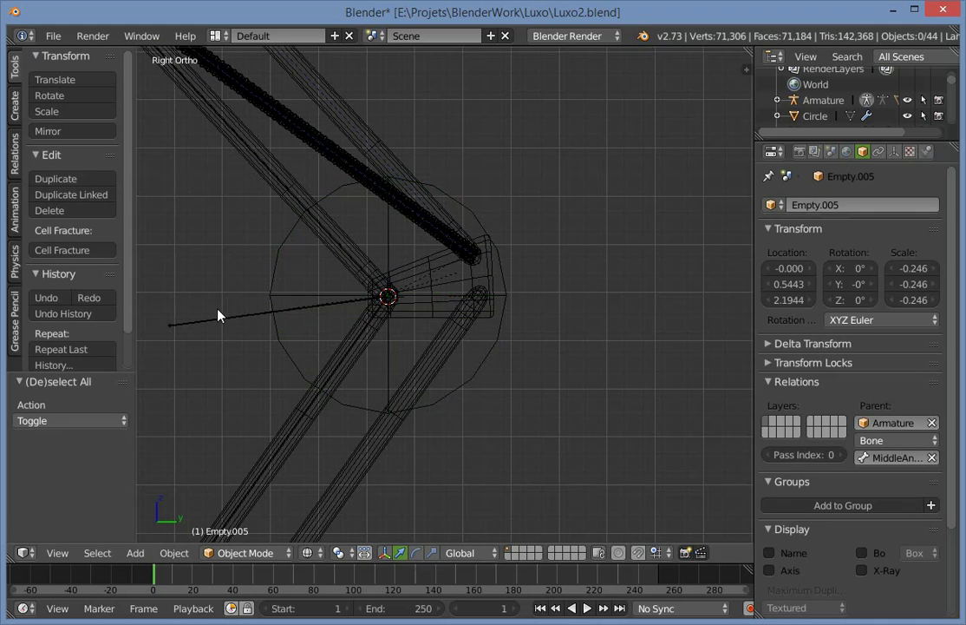
Try rotating the MiddleAngle bone to see how the empty and elbow bracket follow it.
right_click(220, 324)
key("r")
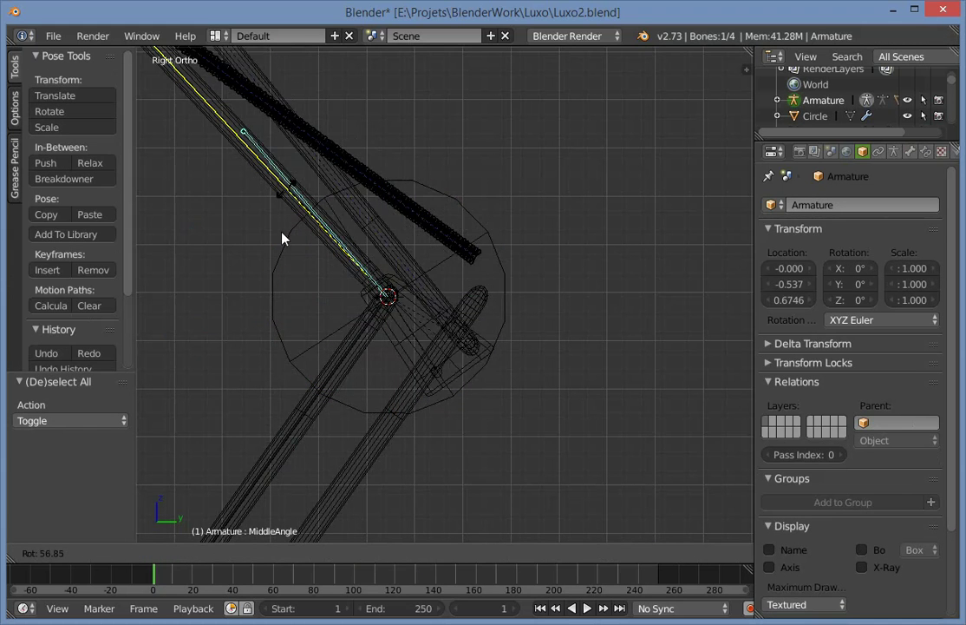
left_click(284, 467)
key("z")
scroll(431, 295, "down", 4)
key("a")
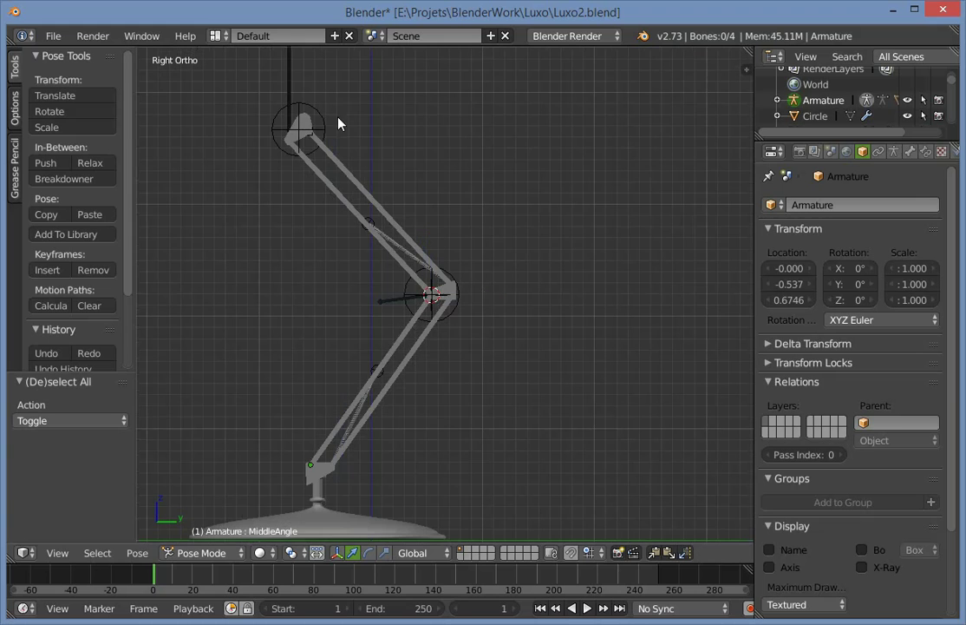
Try raising the IK_Target bone to see how the elbow bracket moves with the arm.
right_click(294, 95)
key("g")
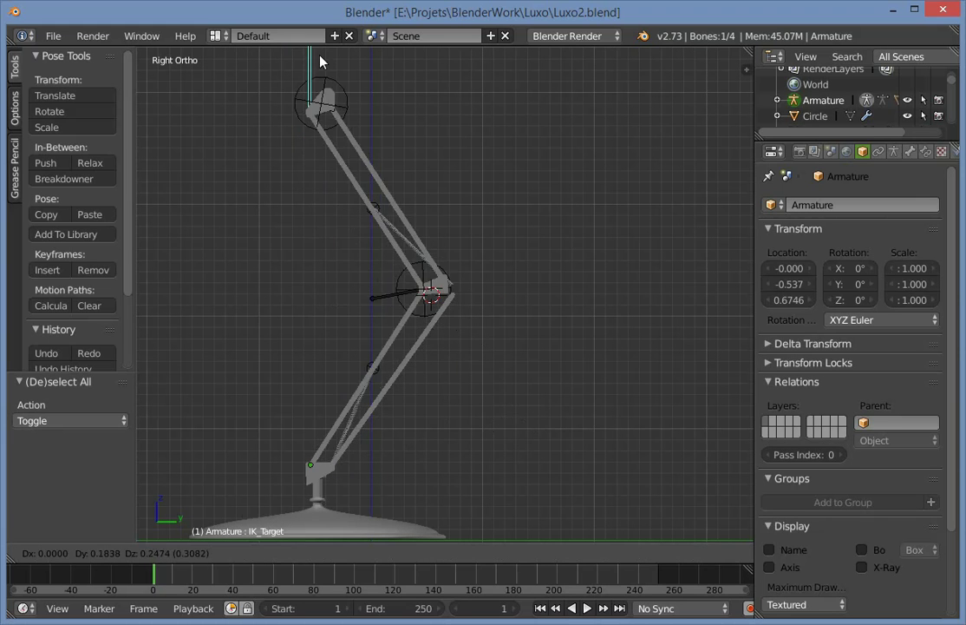
left_click(303, 70)
scroll(475, 242, "up", 6)
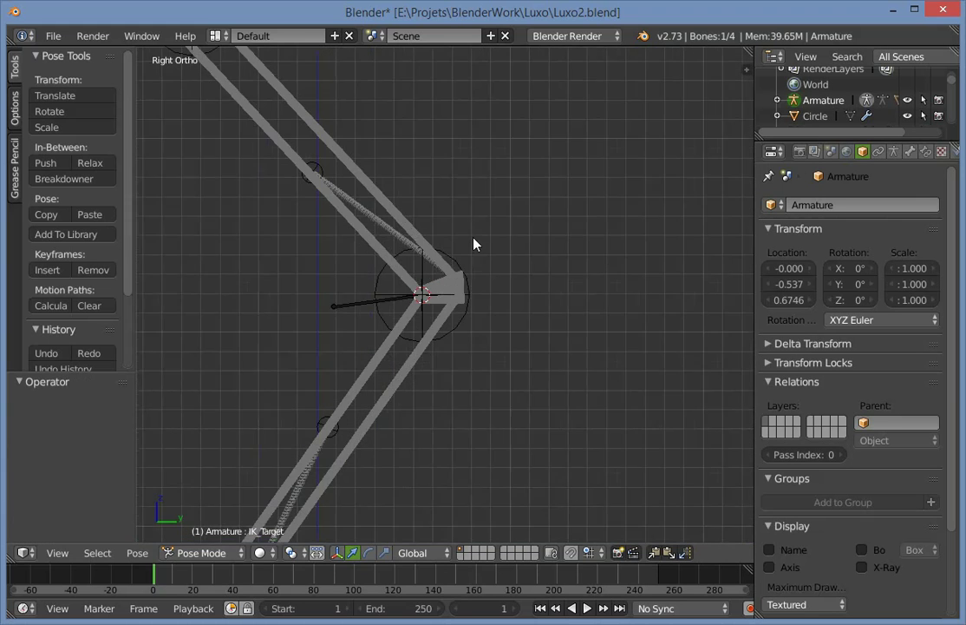
Try lowering the IK_Target bone about 1.11 in Z to check the elbow bracket's angle as the arm folds.
key("a")
right_click(302, 315)
key("z")
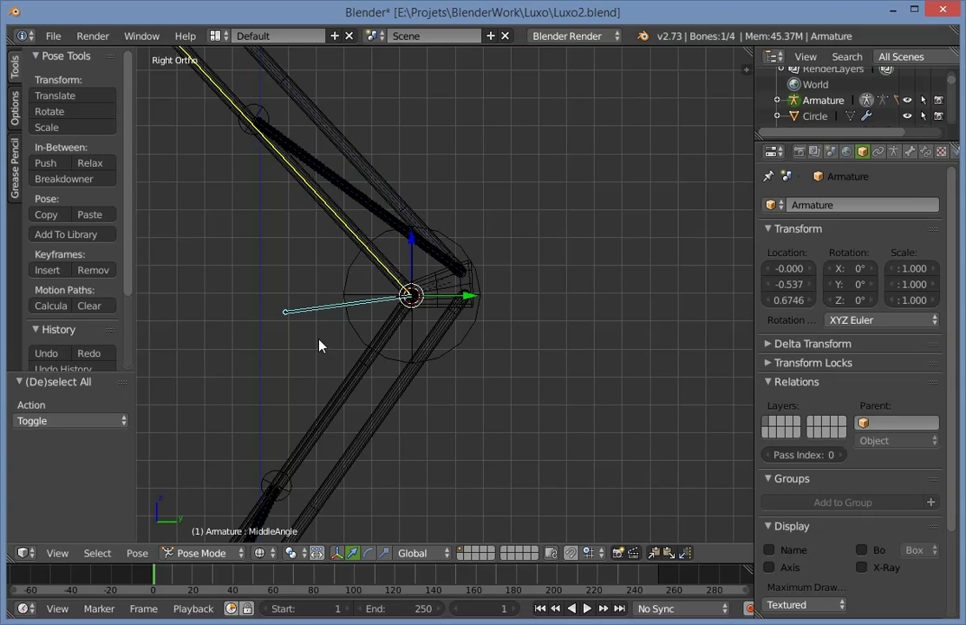
scroll(379, 338, "down", 2)
scroll(330, 220, "down", 5)
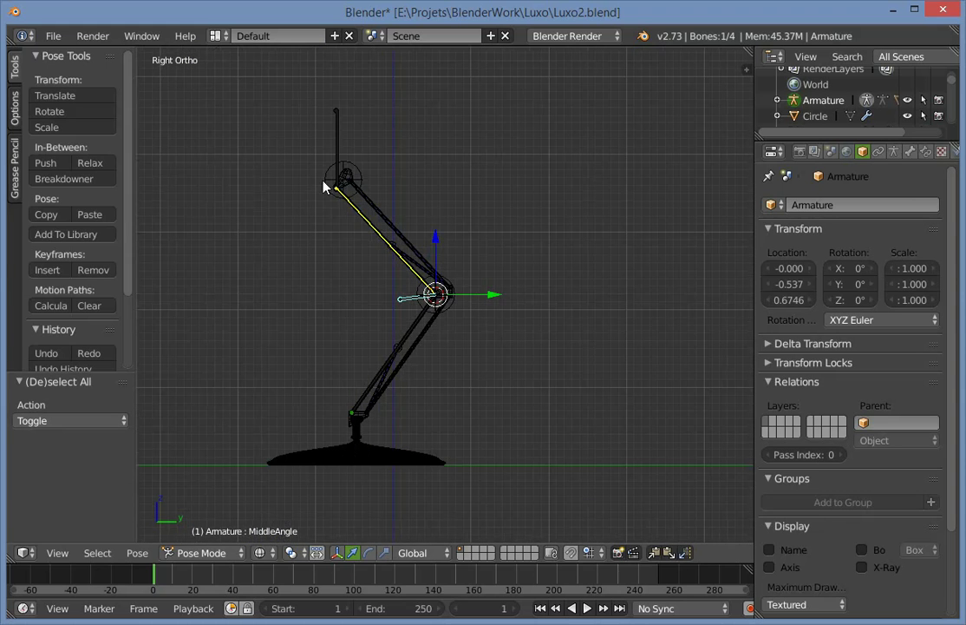
right_click(359, 192)
right_click(346, 155)
key("g")
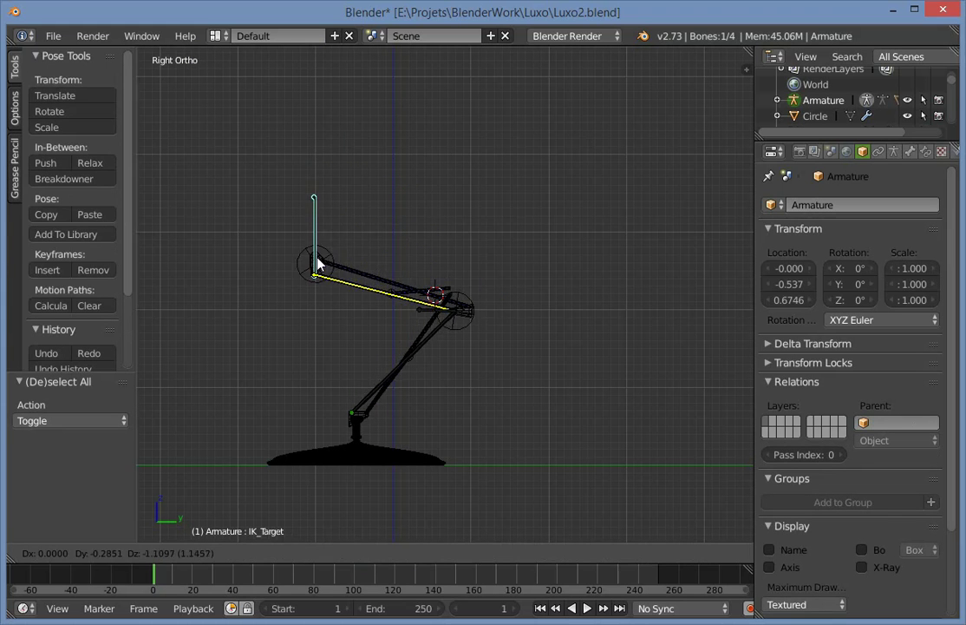
left_click(325, 243)
Select the MiddleAngle bone and open its bone constraints.
scroll(427, 299, "up", 4)
right_click(361, 305)
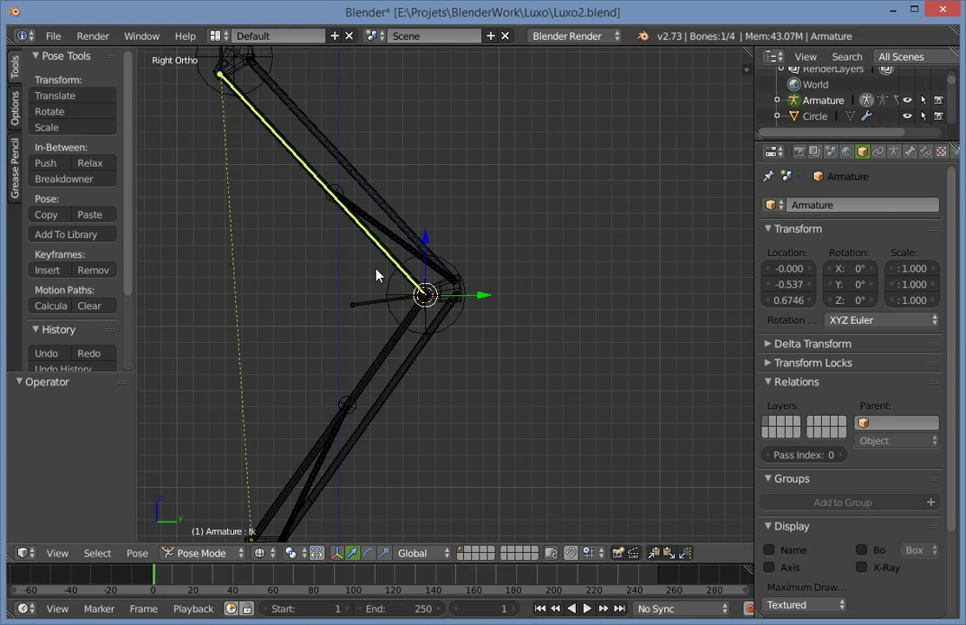
right_click(389, 346)
right_click(377, 306)
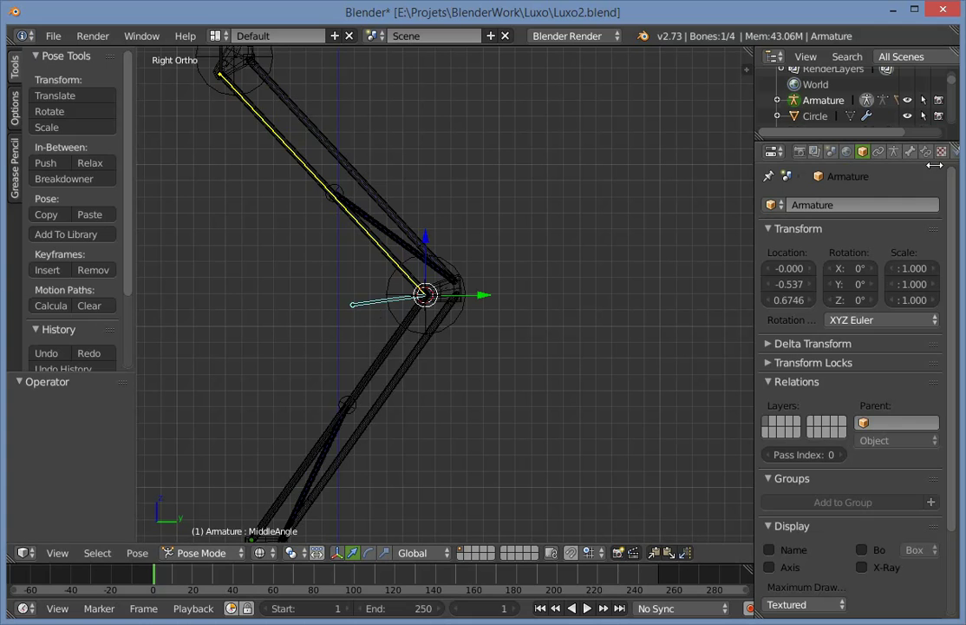
left_click(910, 152)
left_click(924, 152)
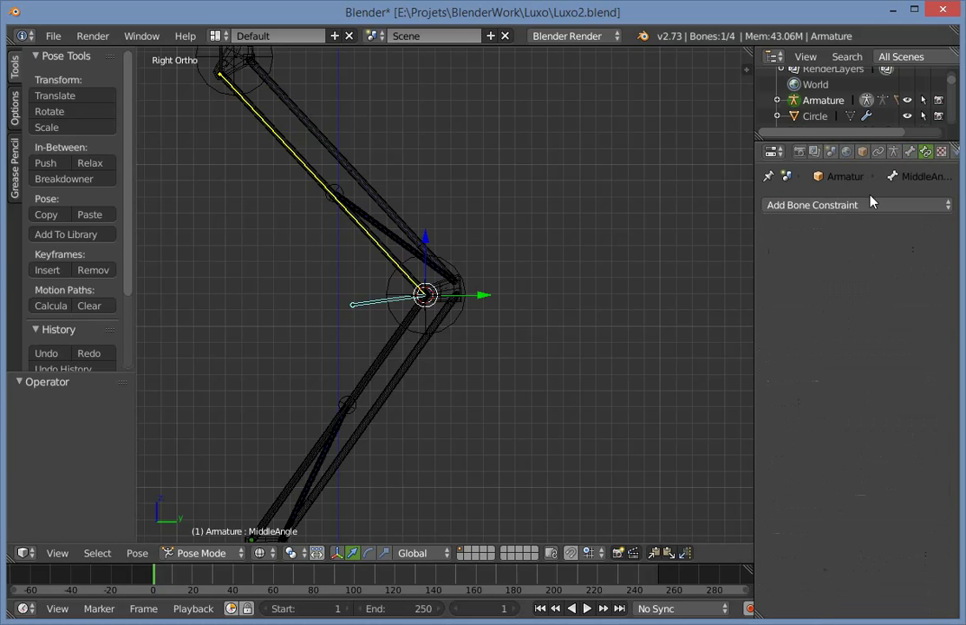
Add a Copy Rotation constraint to the MiddleAngle bone targeting the Ik bone, with influence 0.5.
key("a")
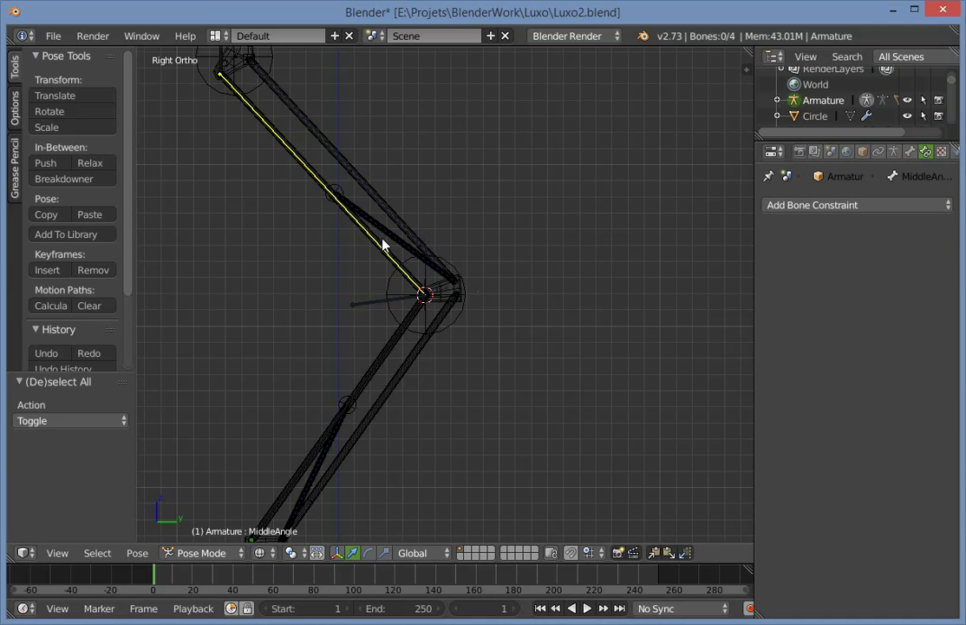
right_click(383, 245)
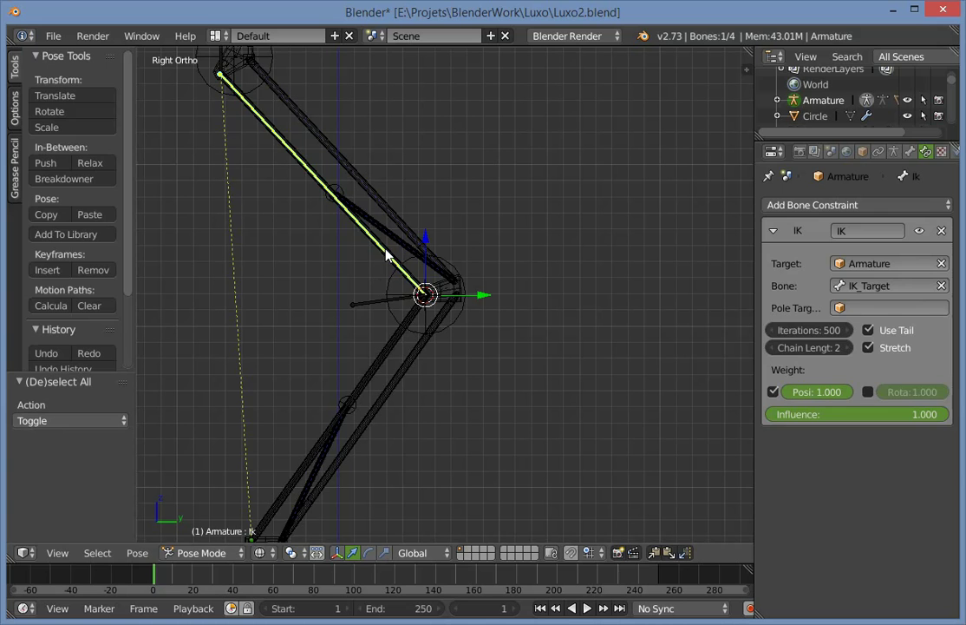
right_click(371, 305, "shift")
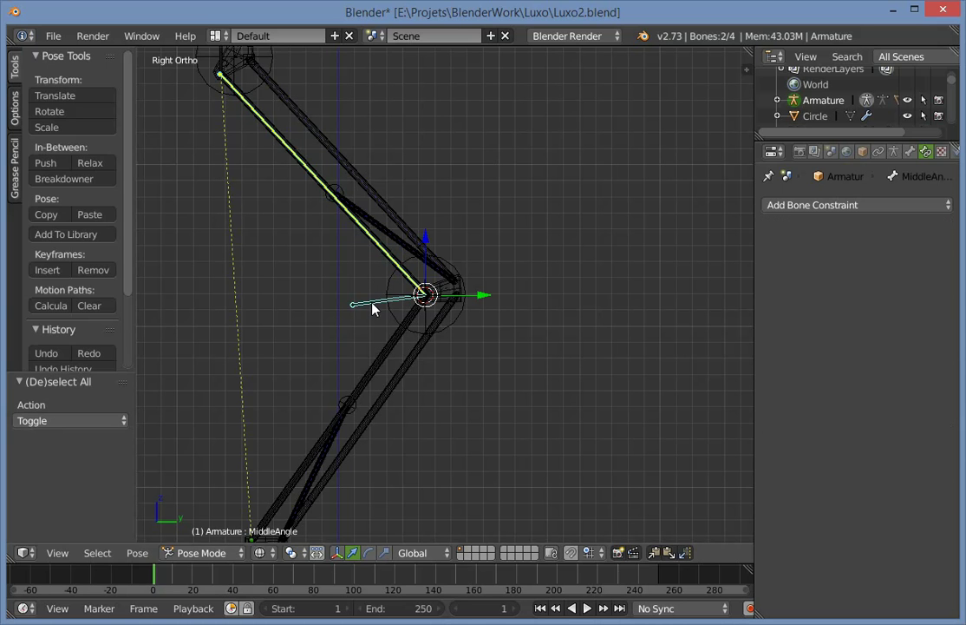
key("ctrl+shift+c")
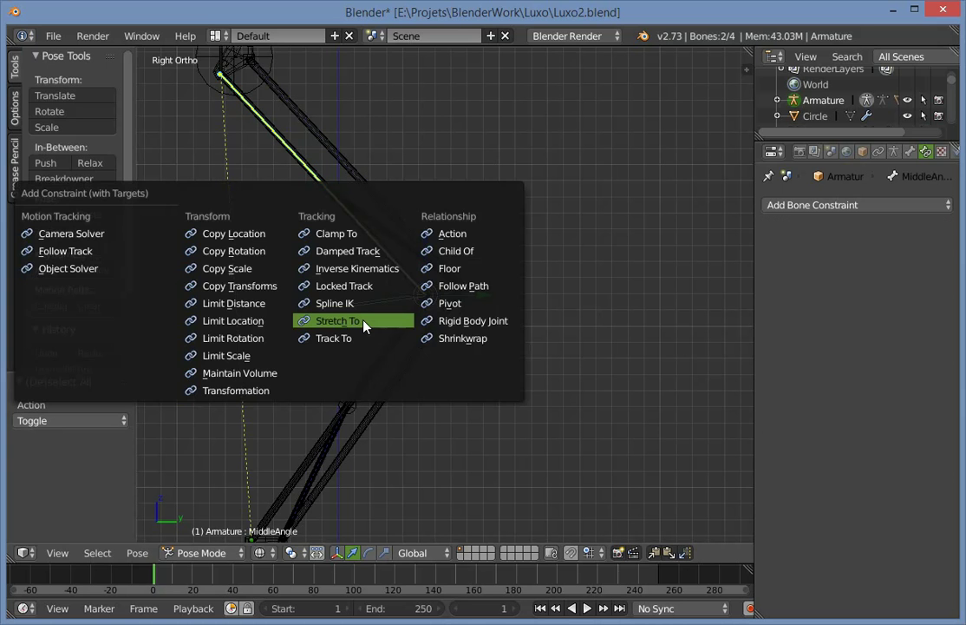
left_click(250, 253)
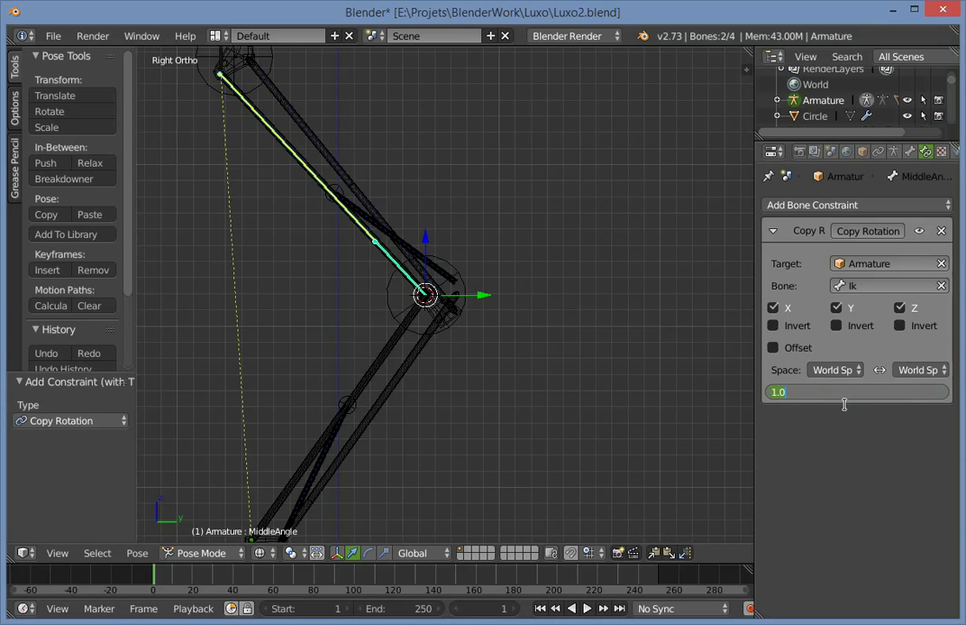
type("0.5")
key("Return")
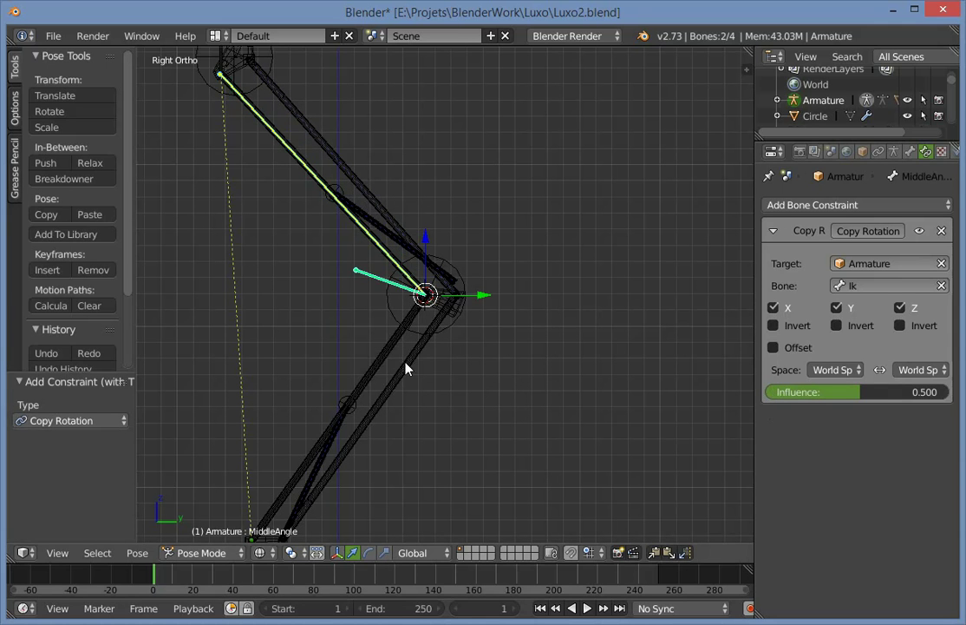
Add a second Copy Rotation constraint to the MiddleAngle bone targeting the Main bone, with influence 0.5.
key("a")
right_click(383, 364)
right_click(373, 287, "shift")
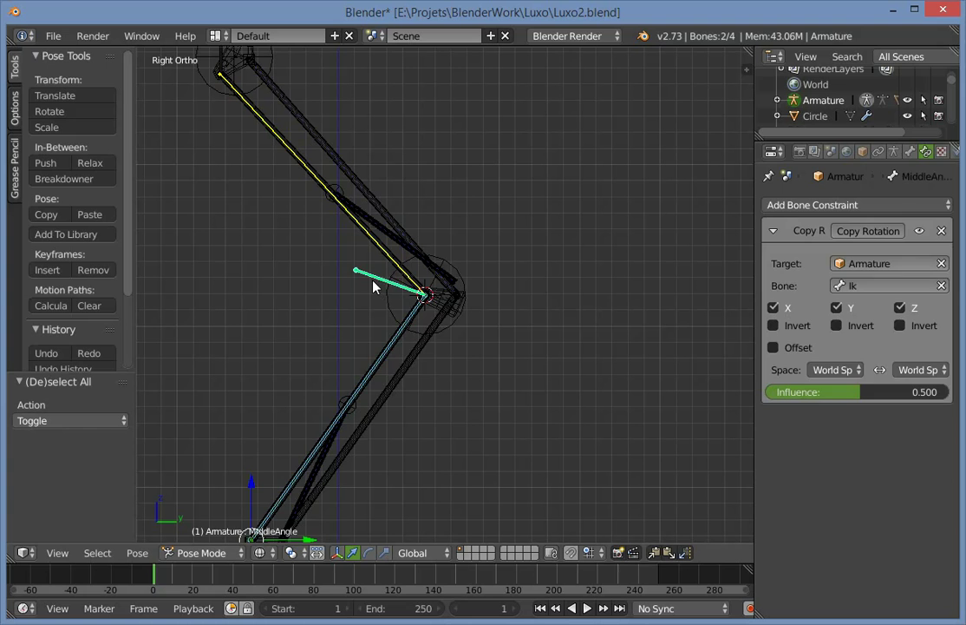
right_click(374, 330)
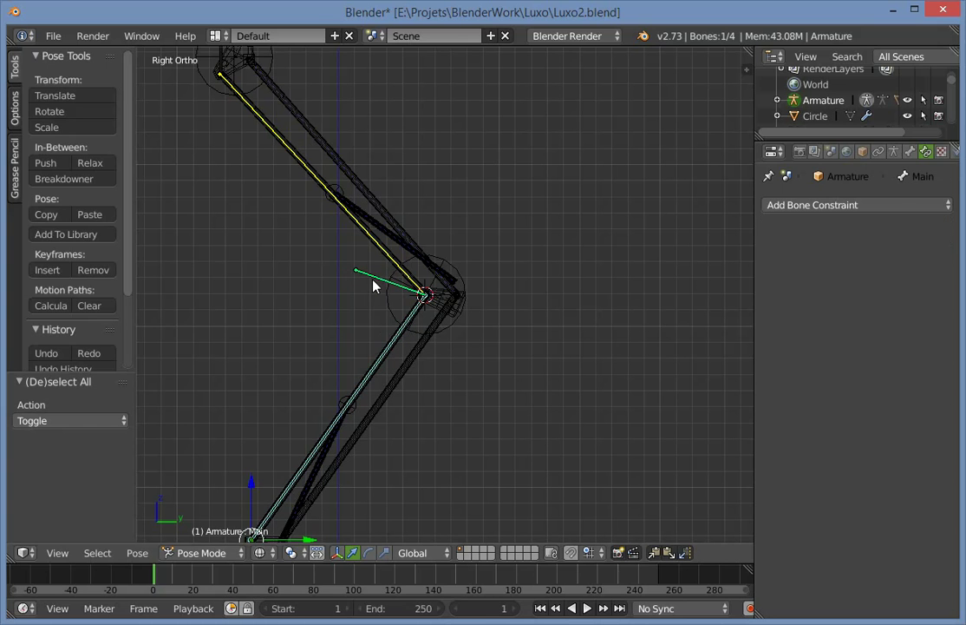
right_click(373, 287, "shift")
key("ctrl+shift+c")
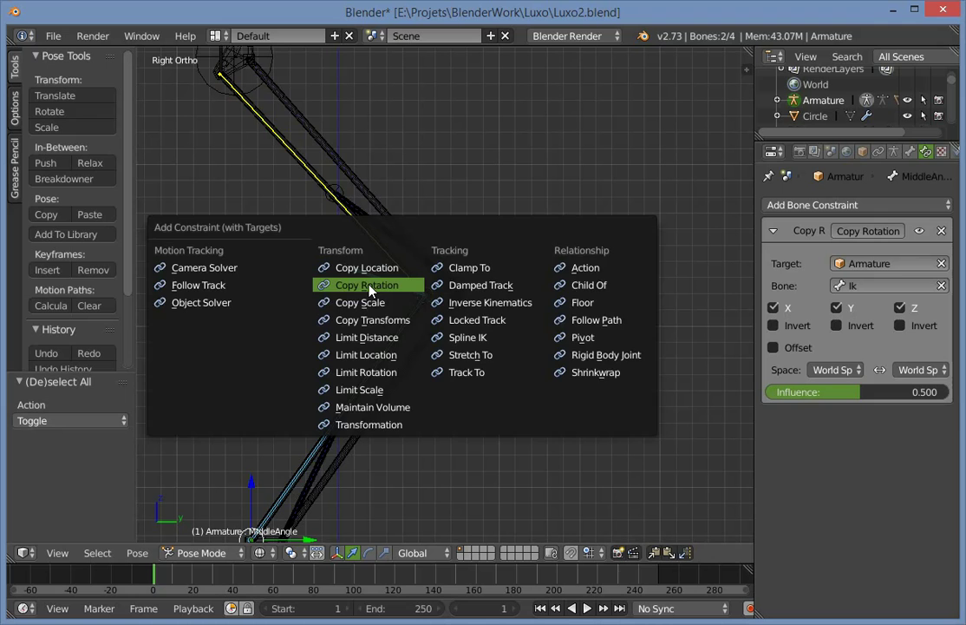
left_click(369, 287)
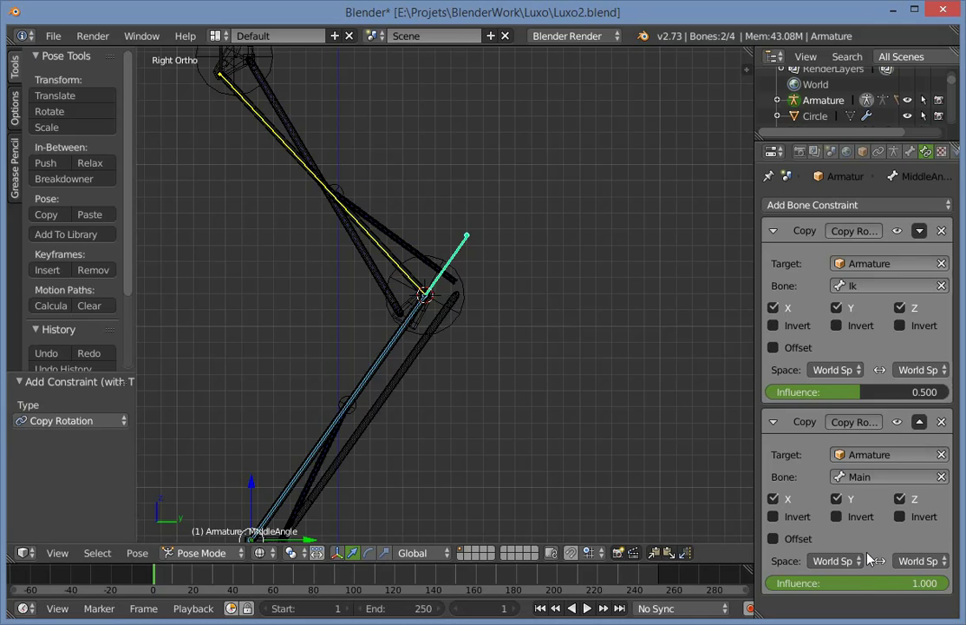
type("0.5")
key("Return")
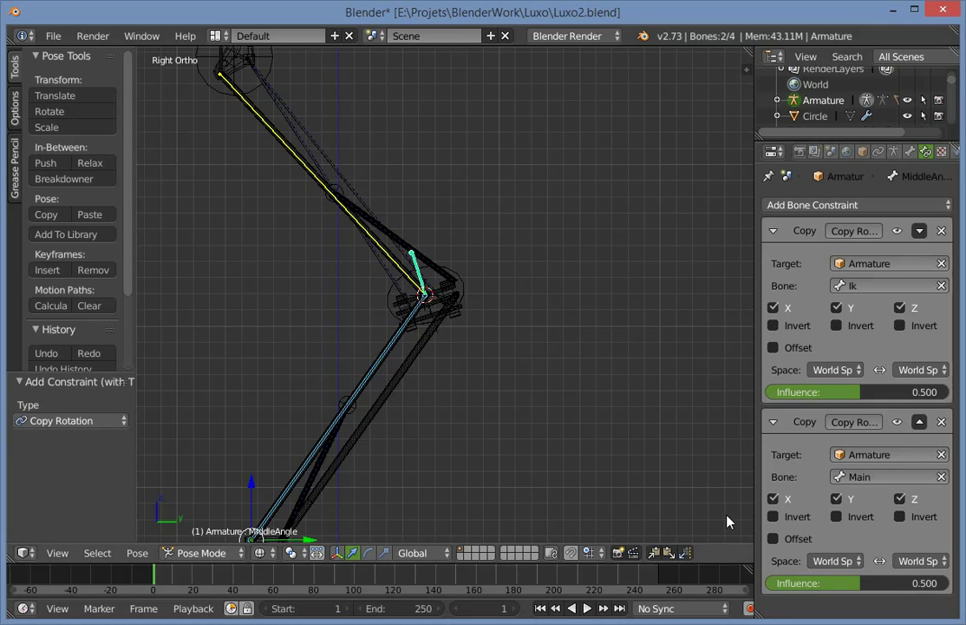
key("z")
key("a")
mouse_move(486, 303)
middle_mouse_down()
mouse_move(492, 309)
mouse_move(451, 306)
middle_mouse_up()
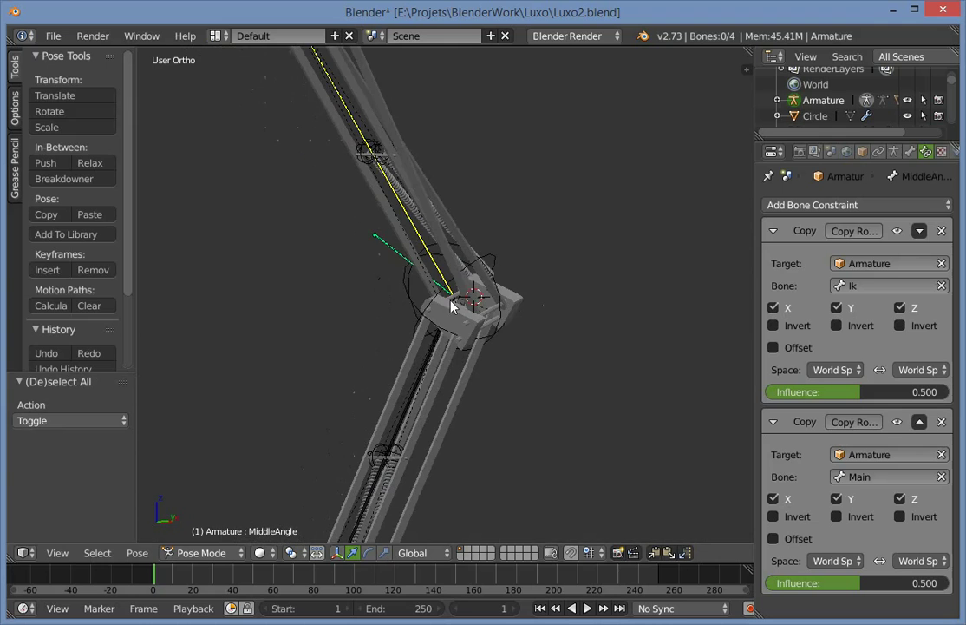
Select the MiddleAngle bone and try different target and owner spaces, including Local and Pose, on its Ik Copy Rotation constraint.
right_click(388, 256)
scroll(835, 370, "up", 1, "ctrl")
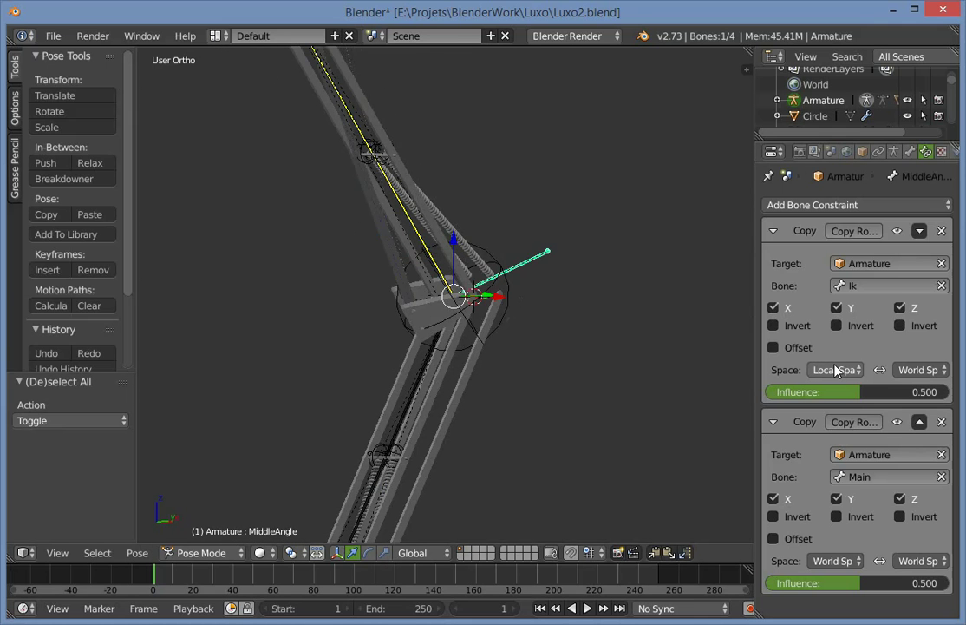
scroll(838, 371, "down", 1, "ctrl")
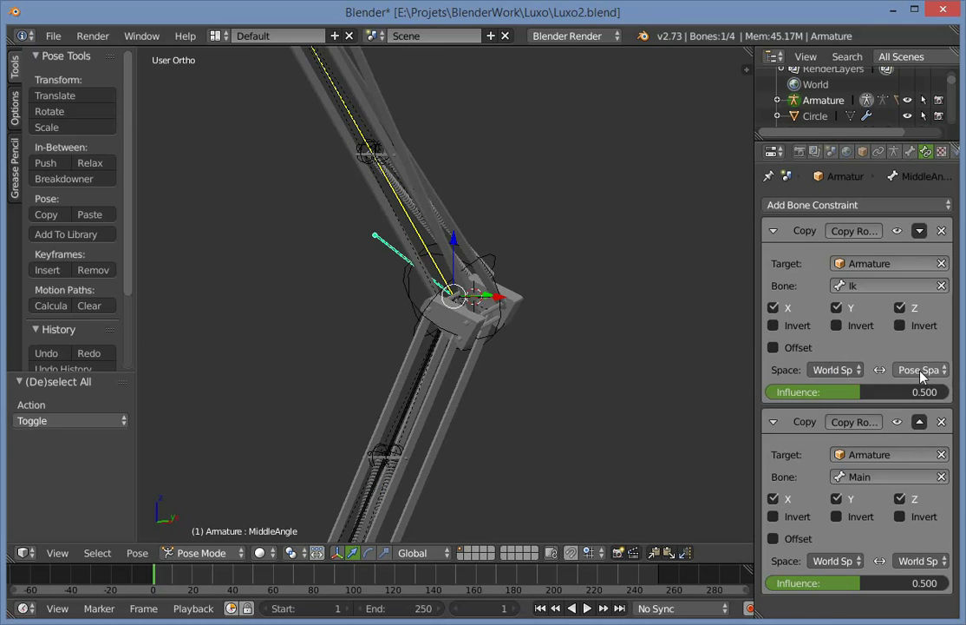
scroll(922, 373, "up", 2, "ctrl")
scroll(921, 372, "down", 2, "ctrl")
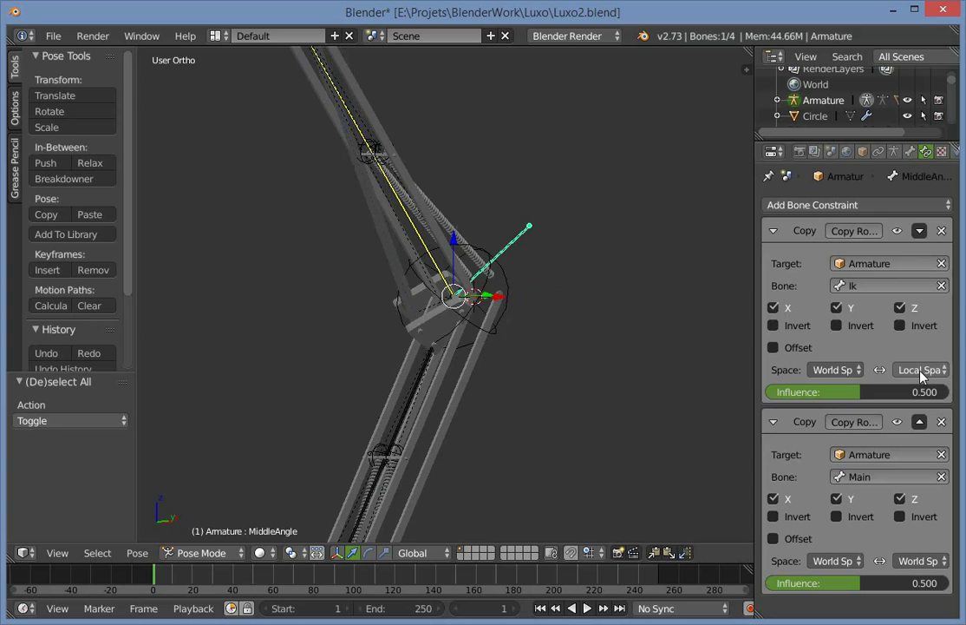
scroll(922, 373, "up", 3, "ctrl")
key("ctrl+z")
scroll(835, 373, "up", 2, "ctrl")
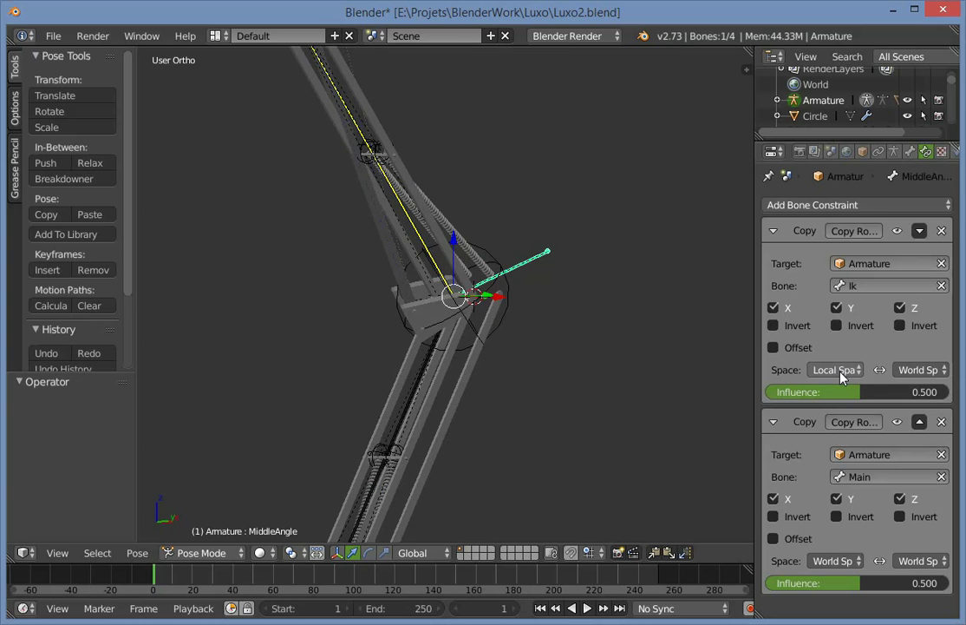
scroll(840, 377, "down", 2, "ctrl")
scroll(845, 377, "up", 2, "ctrl")
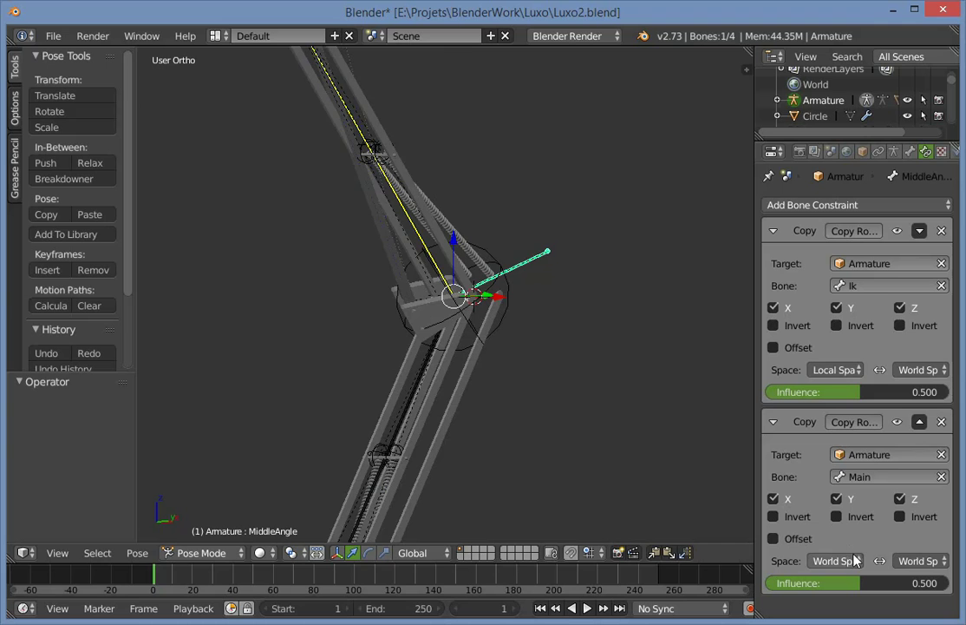
Try Local With Parent as the Main constraint's target space, then return both constraints to World Space.
scroll(855, 561, "up", 3, "ctrl")
key("KP_3")
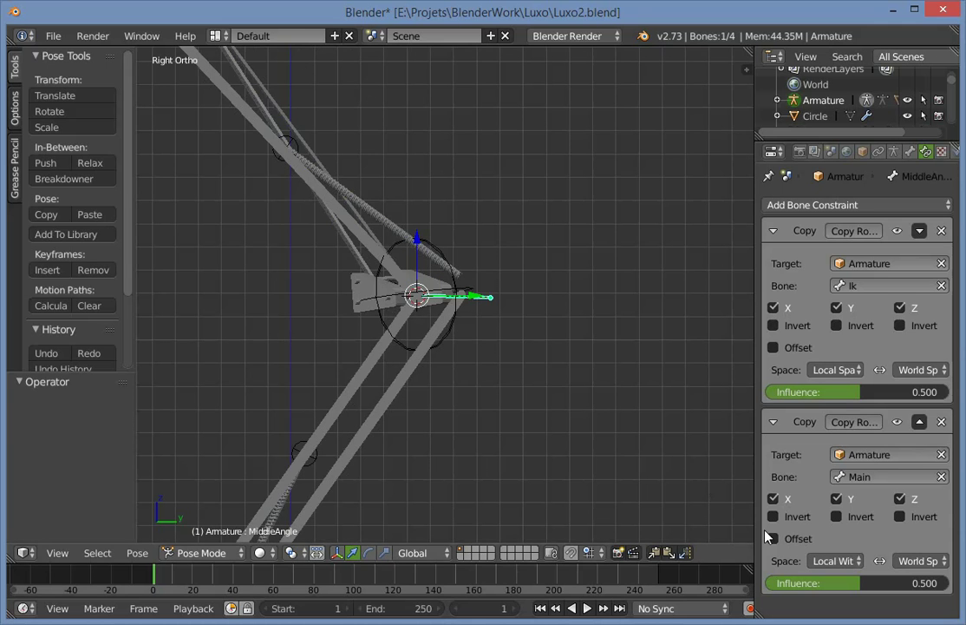
scroll(848, 562, "down", 3, "ctrl")
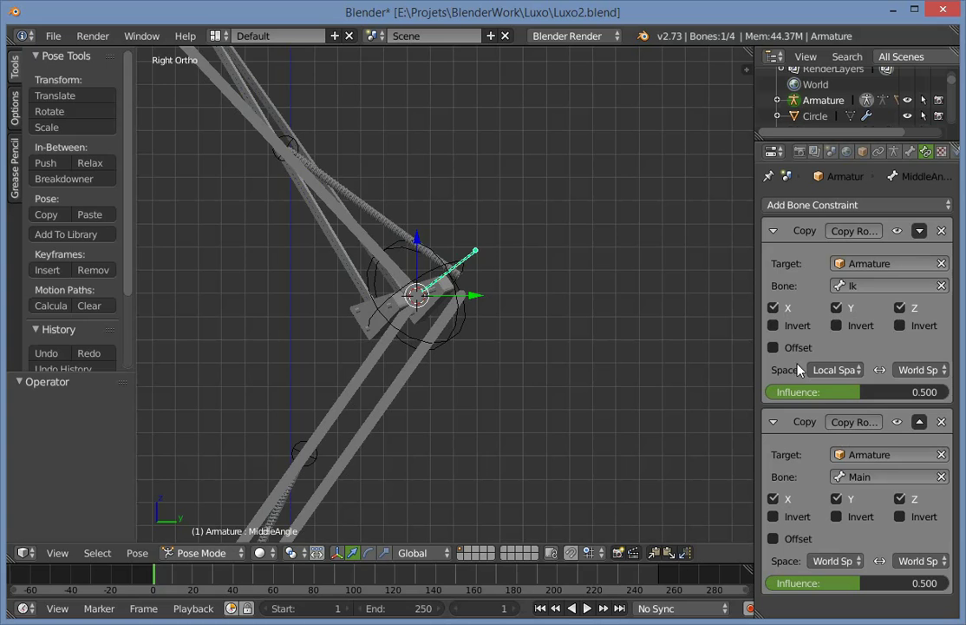
scroll(834, 370, "down", 1, "ctrl")
left_click(834, 371)
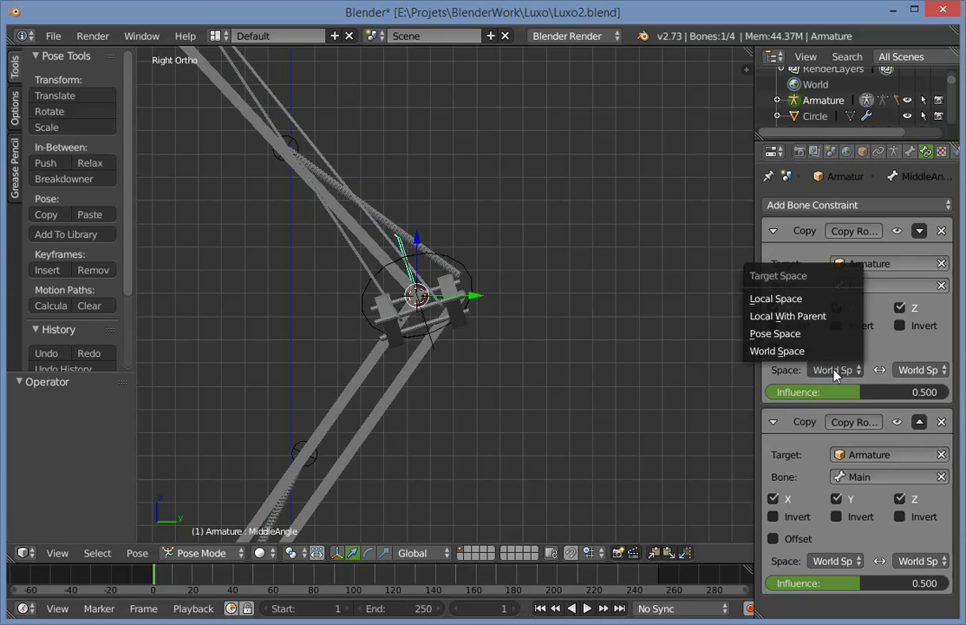
left_click(835, 370)
left_click(835, 371)
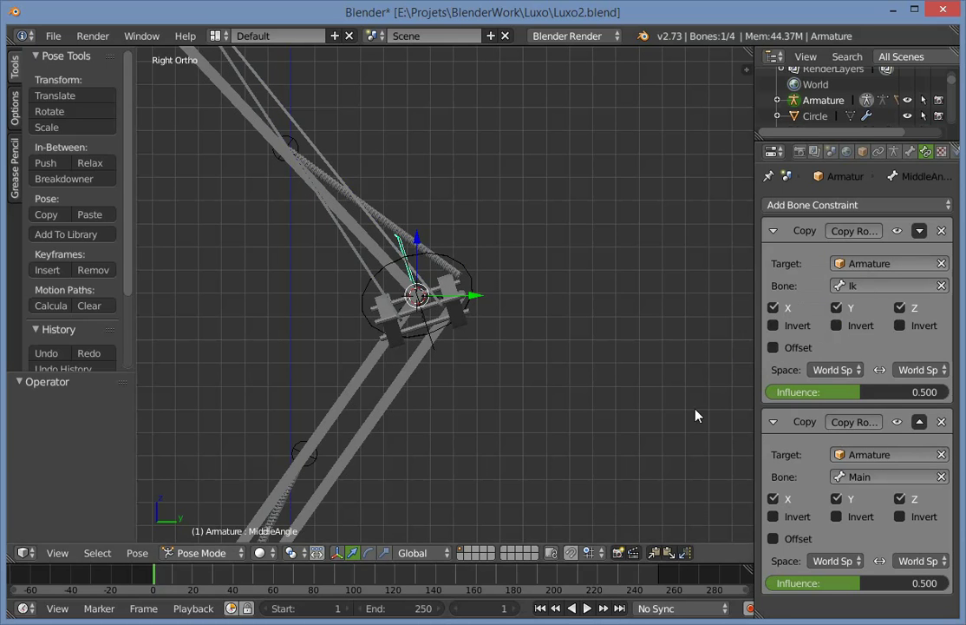
Set the target and owner spaces of both MiddleAngle Copy Rotation constraints to Local Space.
left_click(839, 561)
key("ctrl+z")
right_click(381, 299)
scroll(395, 305, "up", 2)
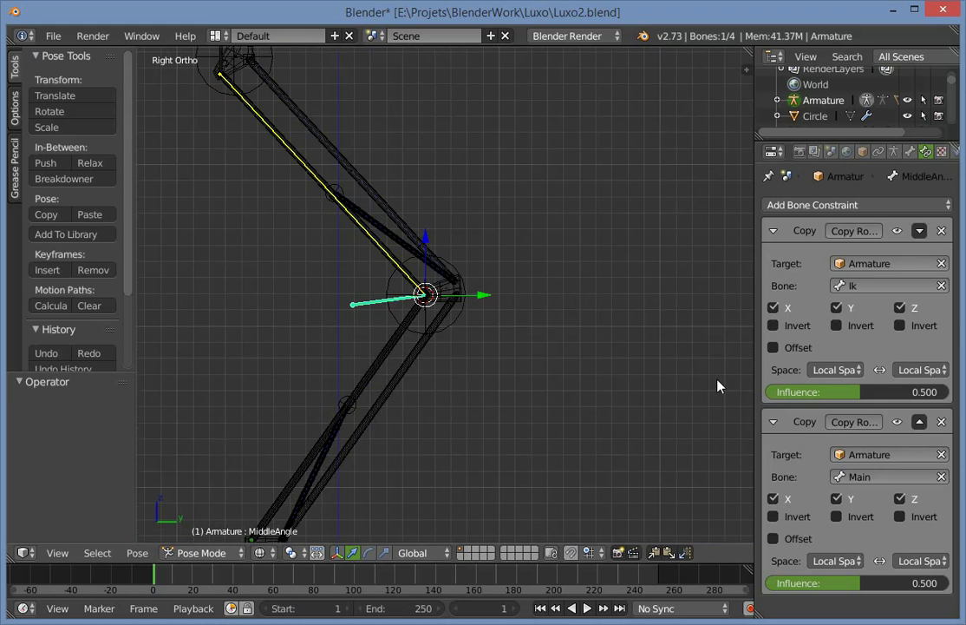
scroll(377, 194, "down", 3)
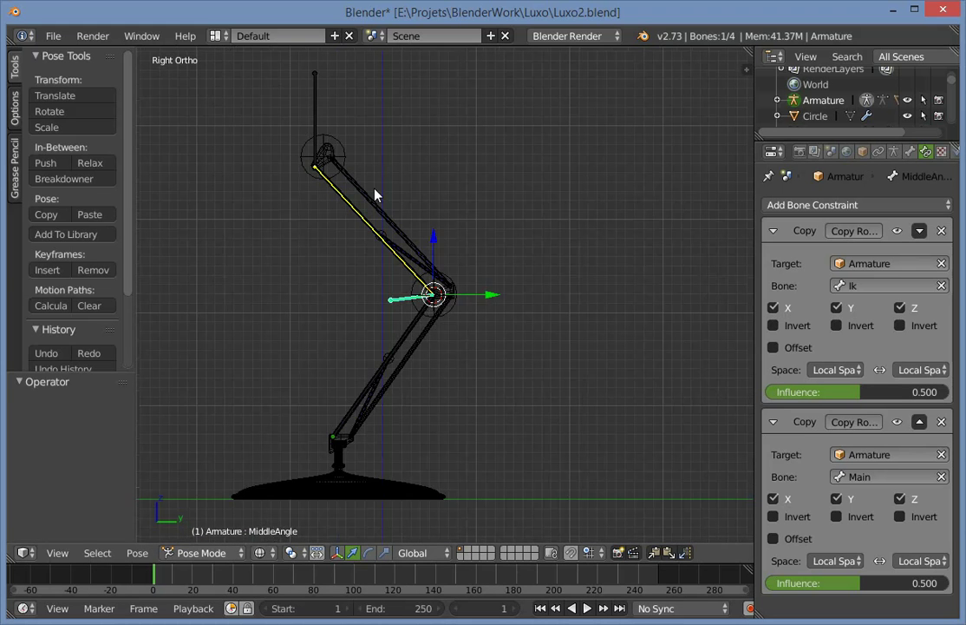
Try Local With Parent as the Ik constraint's target space and restore Local Space.
key("a")
right_click(319, 111)
right_click(410, 295)
right_click(410, 296)
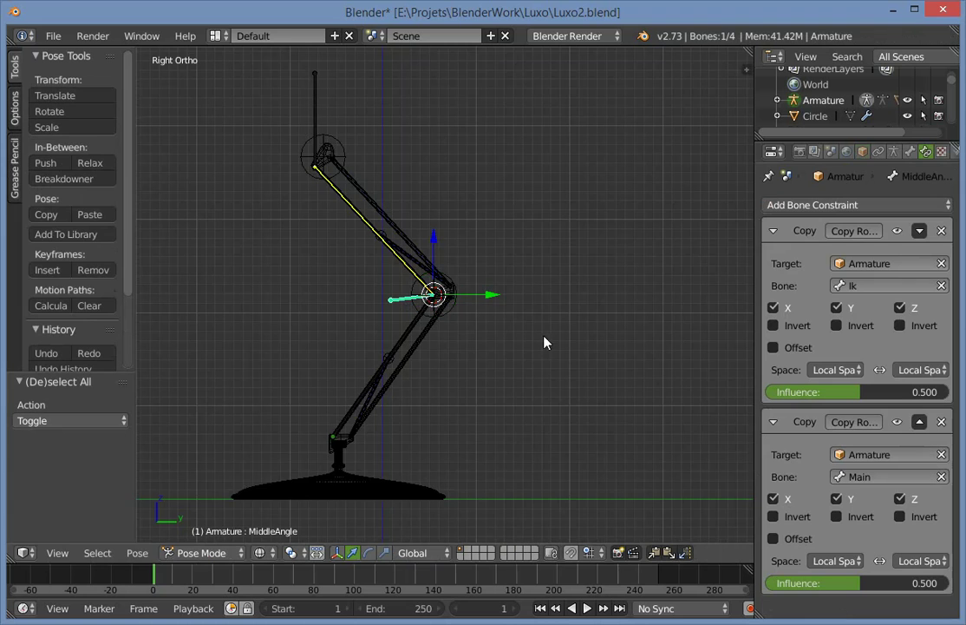
scroll(544, 337, "up", 3)
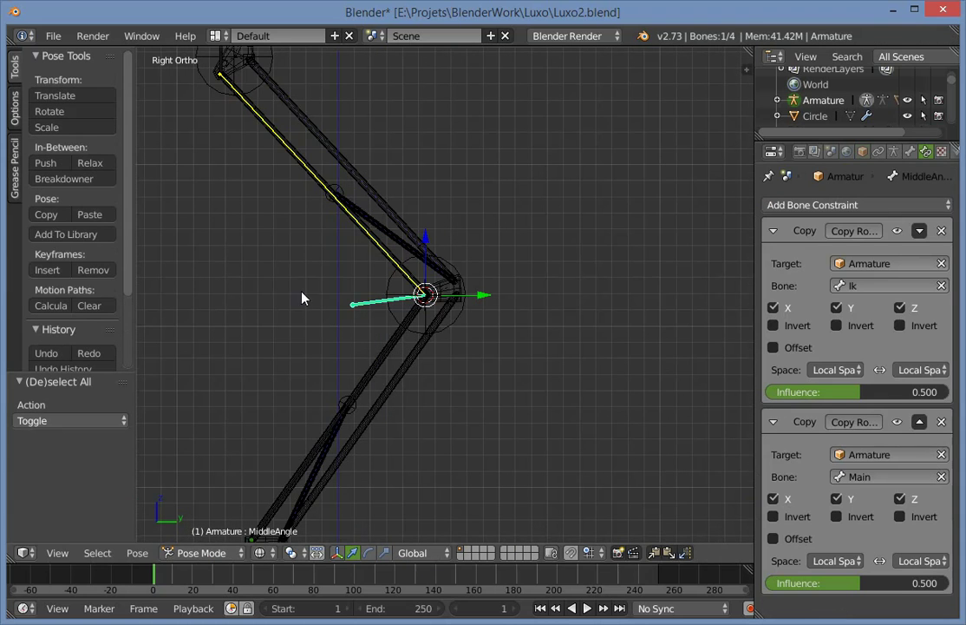
scroll(837, 373, "down", 1, "ctrl")
left_click(839, 375)
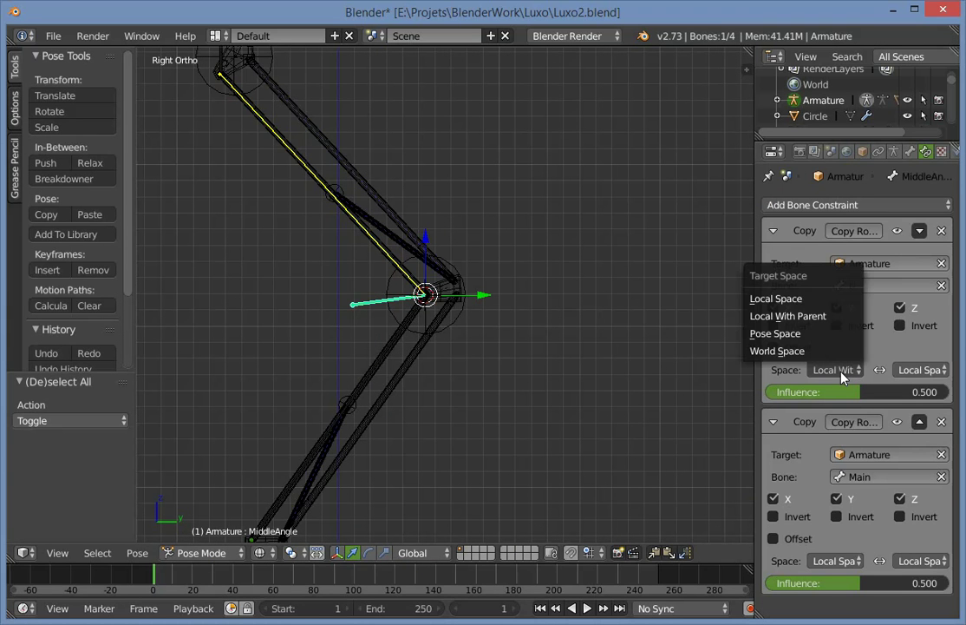
left_click(825, 301)
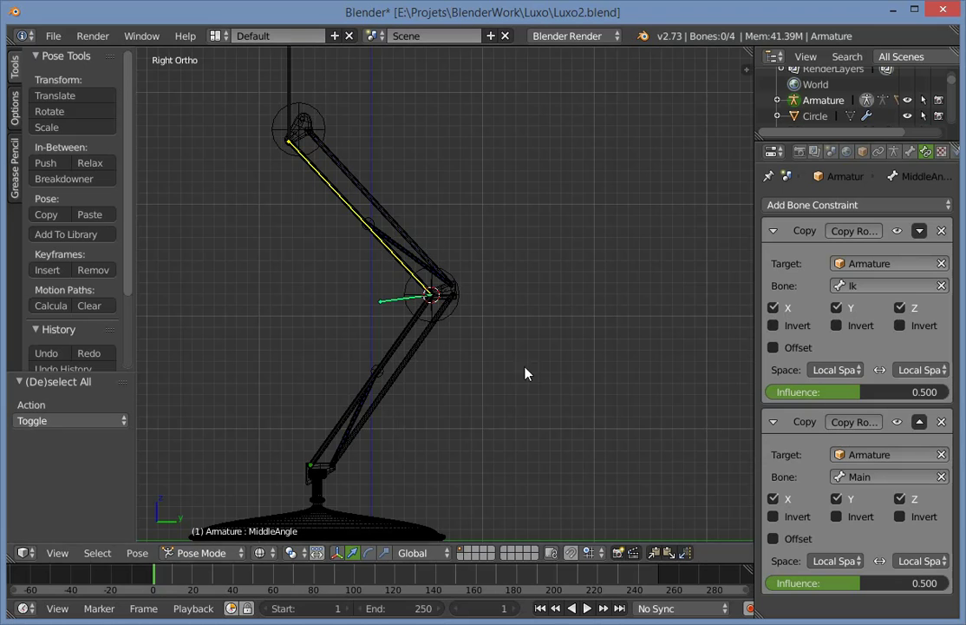
Try moving the IK_Target bone and rotating the MiddleAngle bone to test how the elbow bracket responds.
scroll(323, 228, "down", 2)
right_click(344, 137)
key("g")
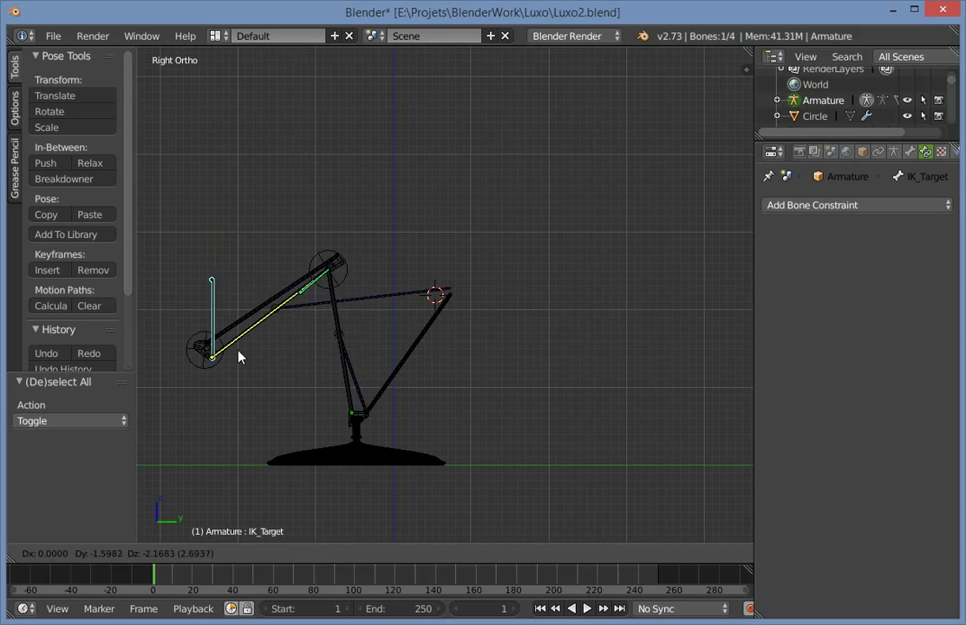
left_click(388, 282)
scroll(388, 282, "up", 3)
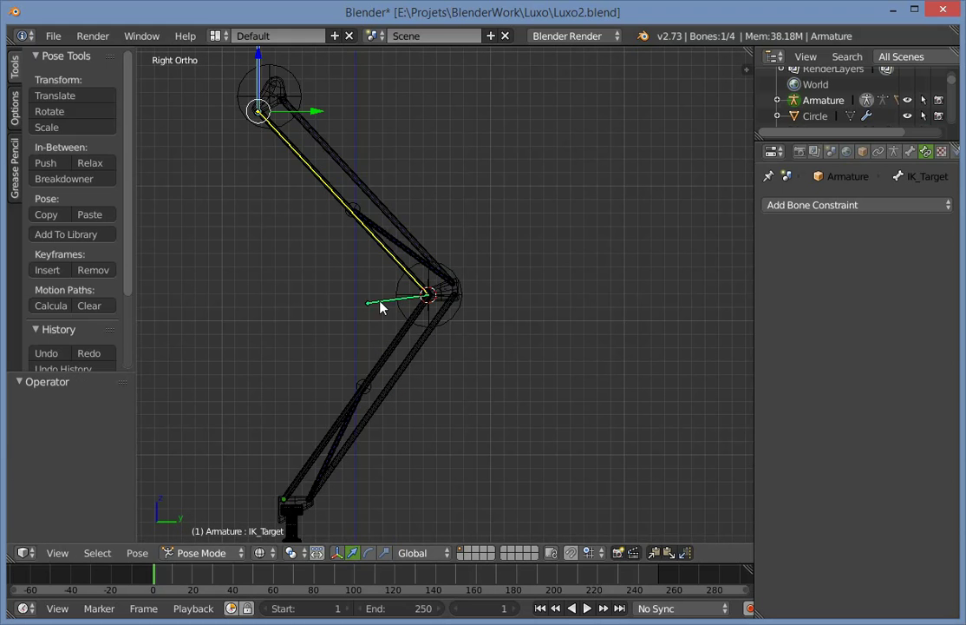
right_click(373, 303)
scroll(371, 308, "up", 2)
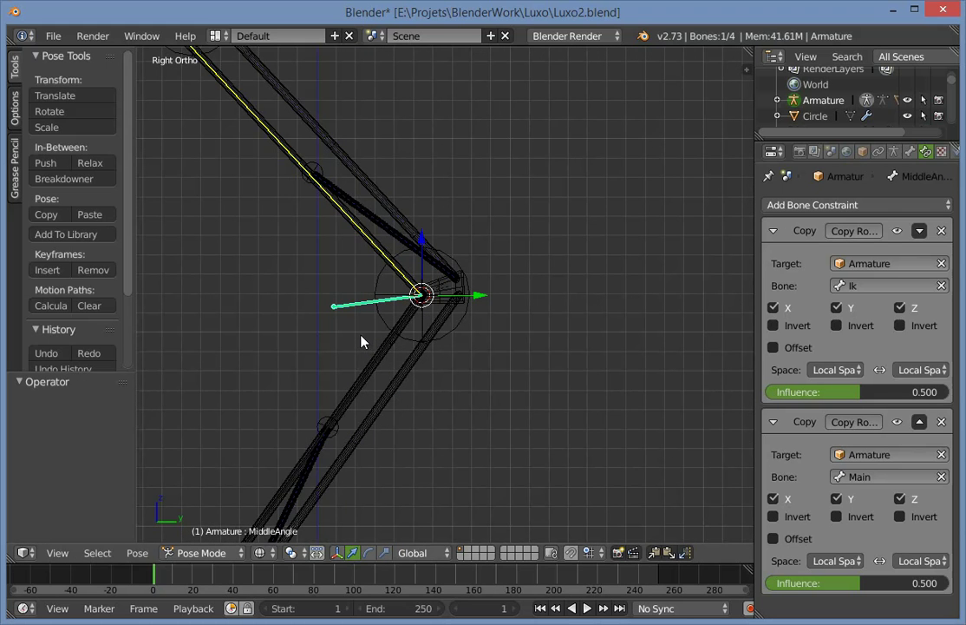
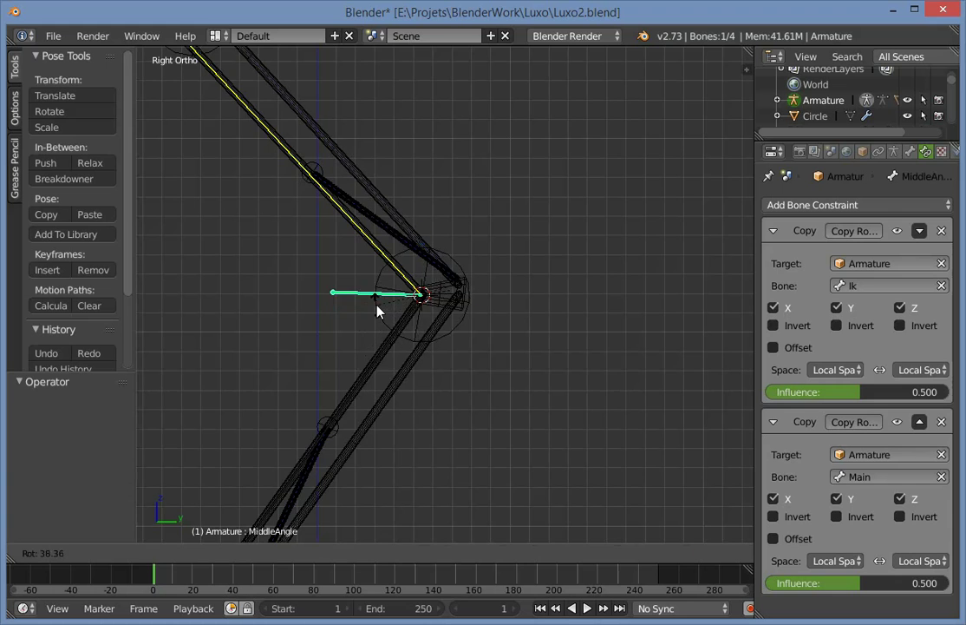
Try lowering the IK_Target bone about 1.99 in Z and raising it about 1.76 to test the bracket.
scroll(365, 279, "down", 3)
key("a")
right_click(317, 139)
key("g")
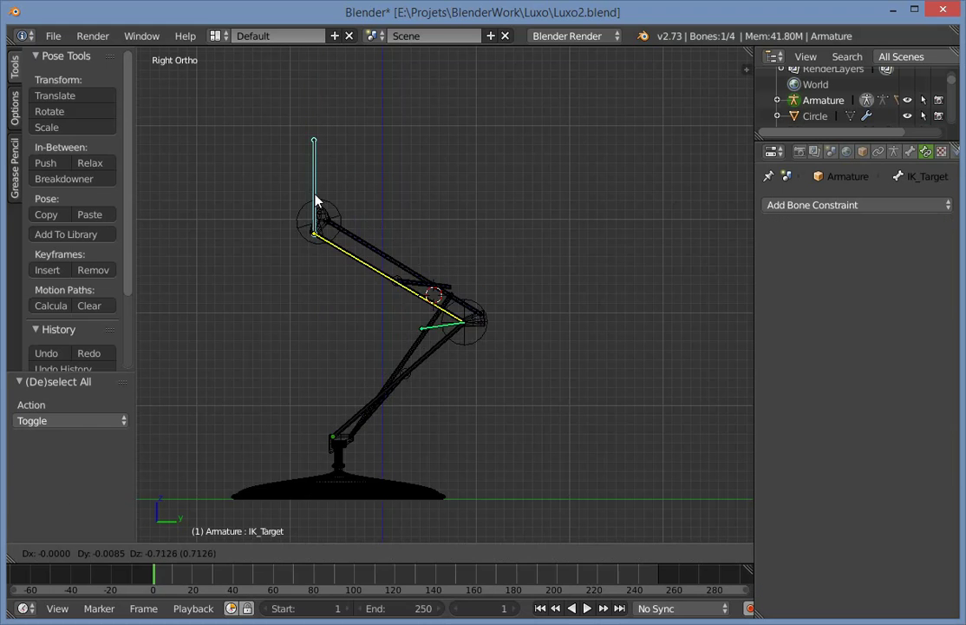
left_click(322, 315)
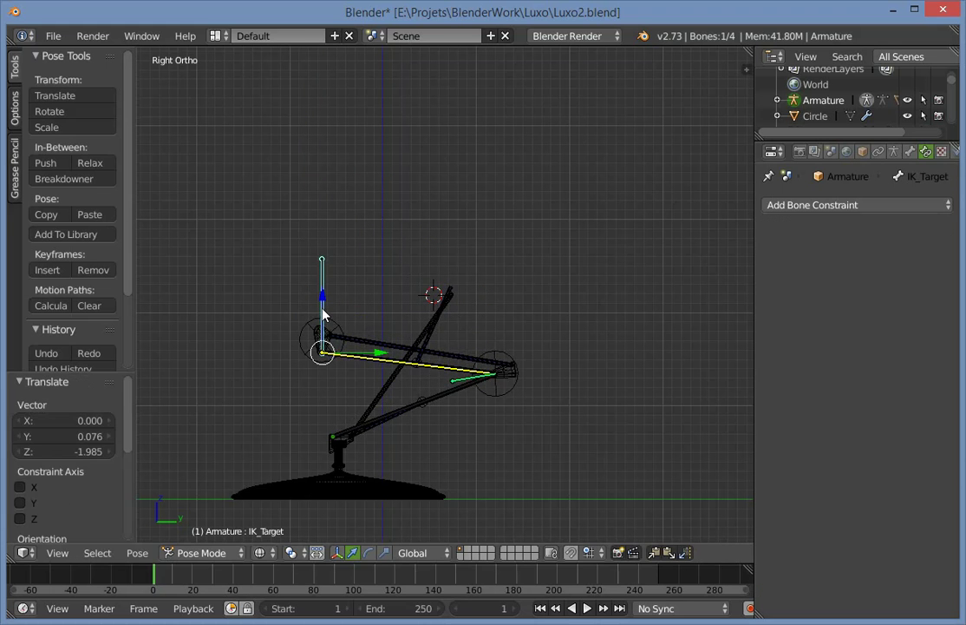
scroll(562, 400, "up", 4)
key("g")
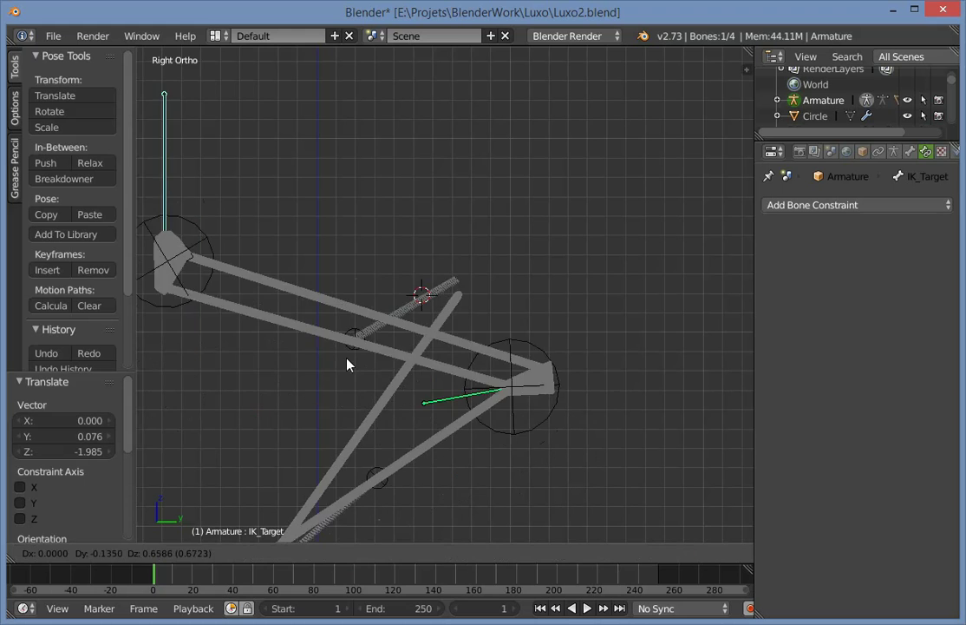
left_click(330, 256)
Try lowering the IK_Target bone about 1.57 in Z in an angled view, then undo the test moves.
middle_click_drag(330, 258, 477, 343)
key("g")
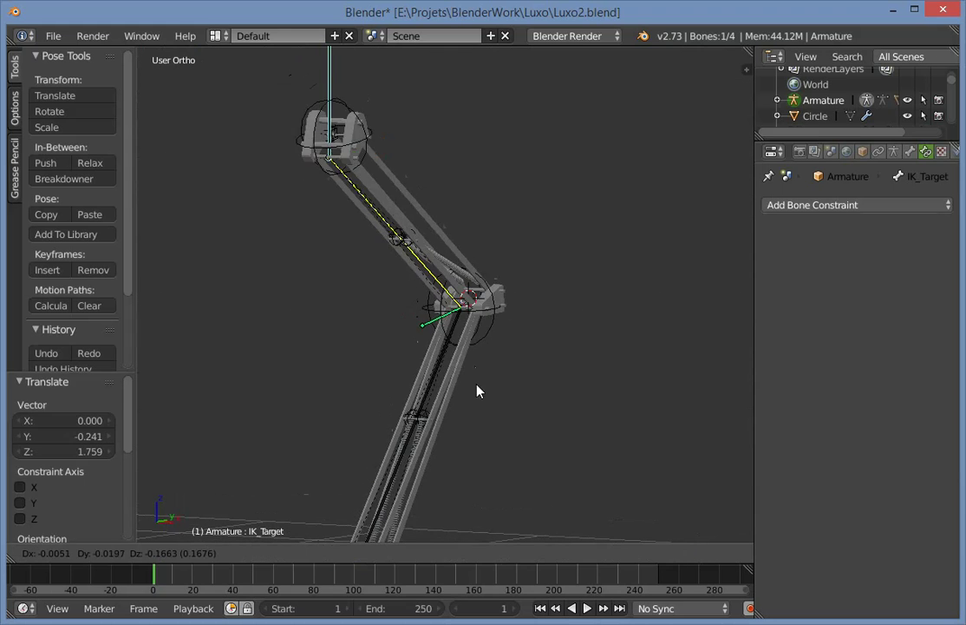
left_click(532, 105)
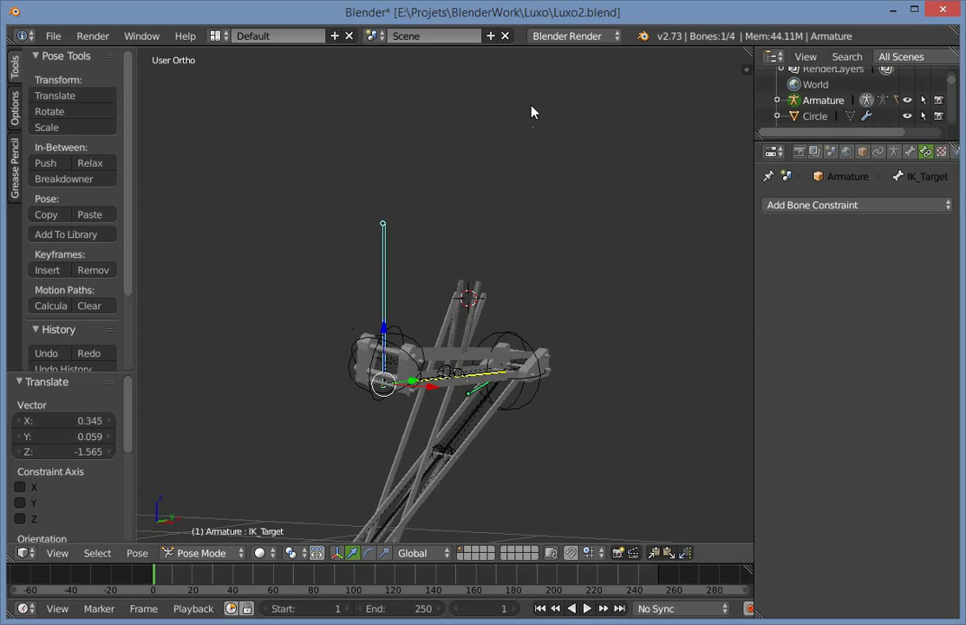
key("ctrl+z")
key("ctrl+z")
key("ctrl+z")
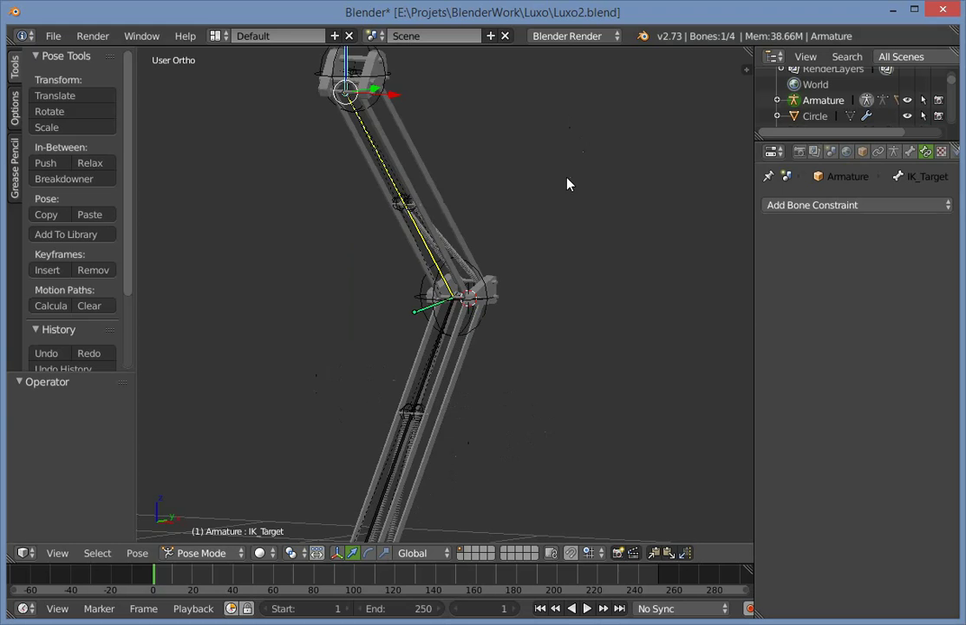
Try lowering the IK_Target bone once more in the side view and undo the move.
key("a")
scroll(670, 194, "up", 3)
middle_click_drag(670, 194, 593, 192)
scroll(556, 195, "down", 3)
key("KP_3")
scroll(321, 178, "down", 4)
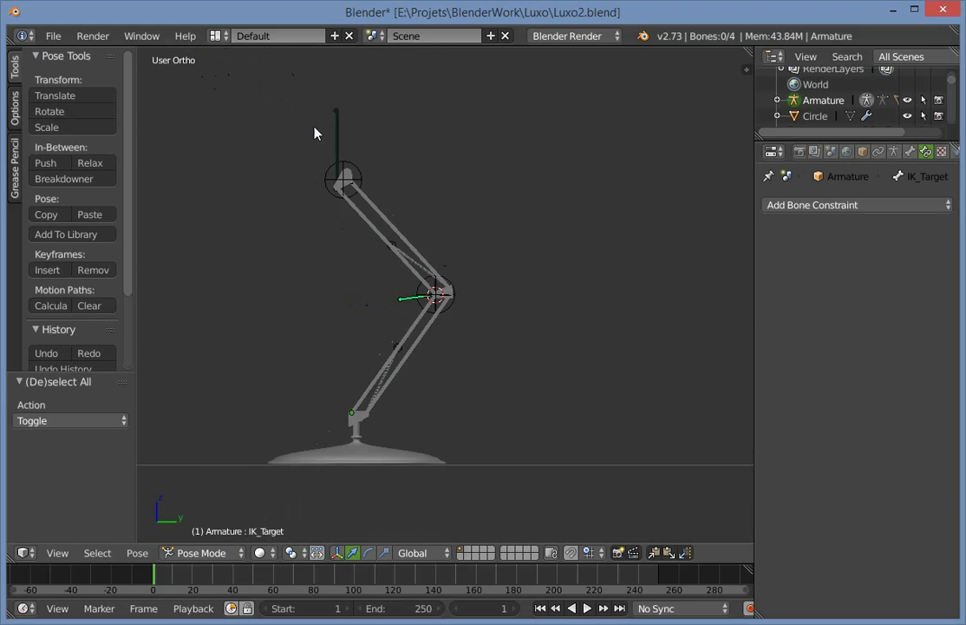
key("KP_3")
scroll(405, 218, "up", 4)
key("g")
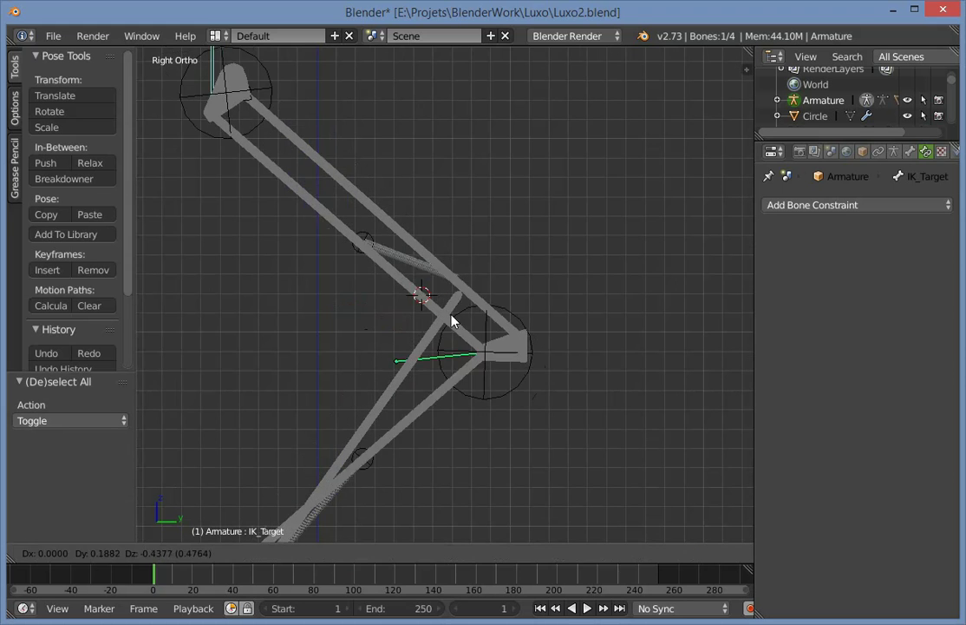
left_click(492, 396)
key("ctrl+z")
Examine up close how the upper arm's springs attach to the rods of the elbow bracket.
scroll(486, 295, "up", 5)
key("z")
key("z")
middle_click_drag(518, 254, 352, 304)
key("a")
right_click(389, 275)
key("a")
right_click(355, 295)
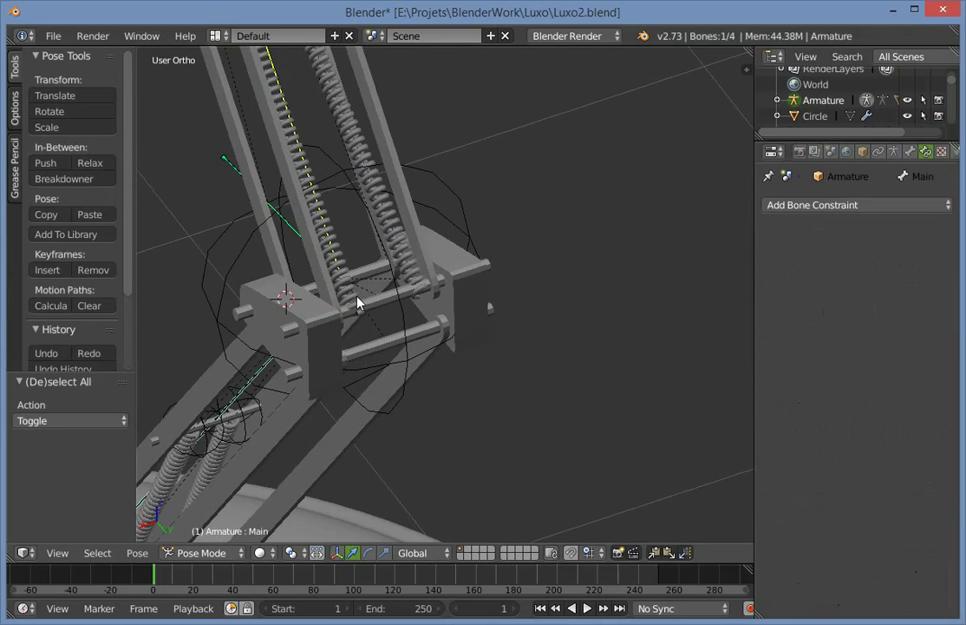
right_click(359, 300)
key("KP_3")
scroll(406, 283, "down", 6)
middle_click_drag(514, 300, 340, 349)
scroll(340, 348, "up", 7)
scroll(304, 298, "up", 1)
middle_click_drag(288, 315, 386, 375, "shift")
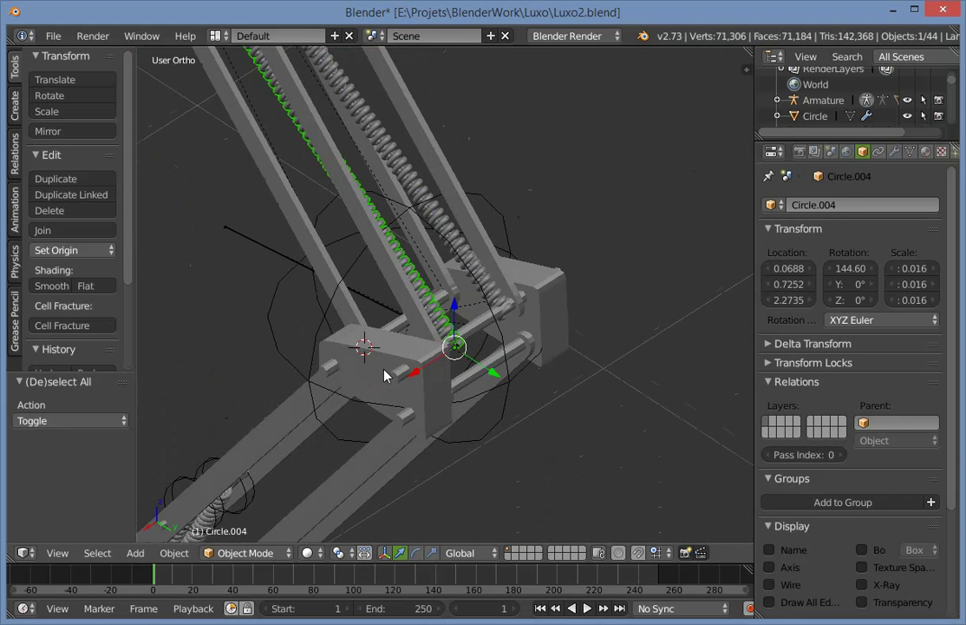
Try parenting both upper-arm springs to the bracket rod Cylinder.009 with Object (Keep Transform), then undo it.
right_click(456, 317)
right_click(491, 293)
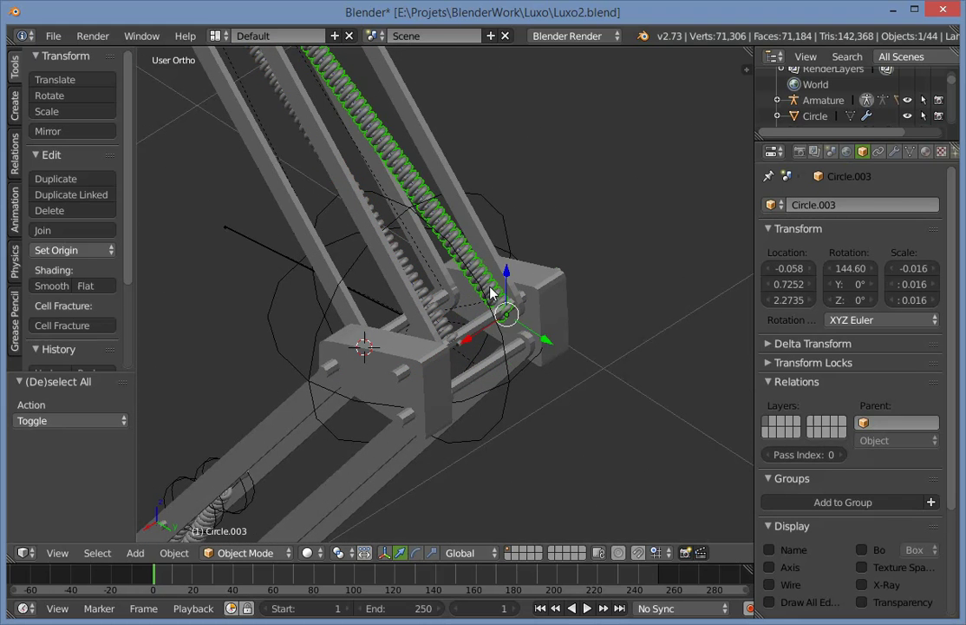
right_click(438, 315, "shift")
right_click(474, 331, "shift")
key("ctrl+p")
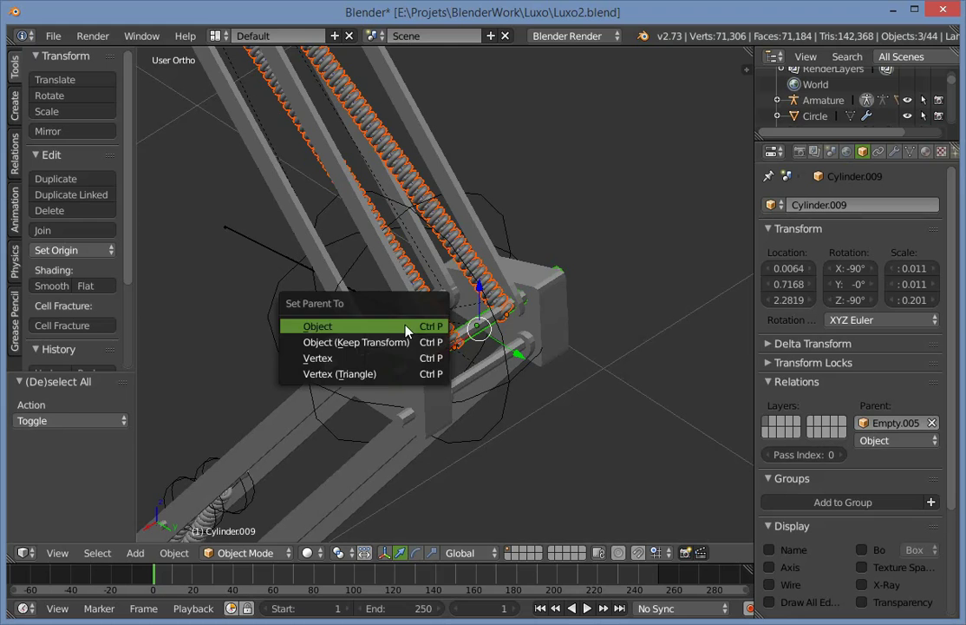
left_click(386, 339)
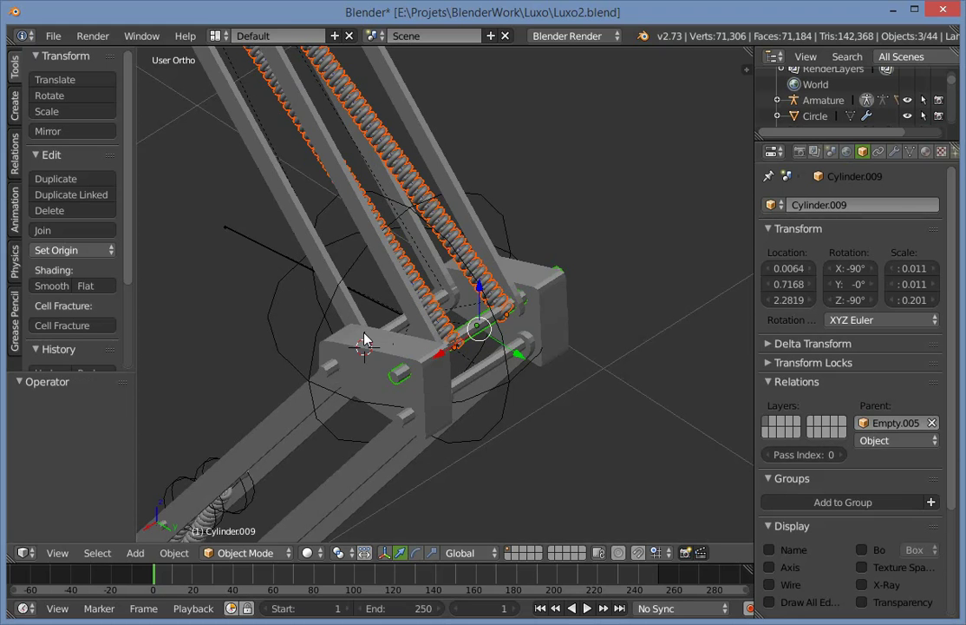
key("ctrl+p")
left_click(357, 339)
scroll(483, 285, "down", 3)
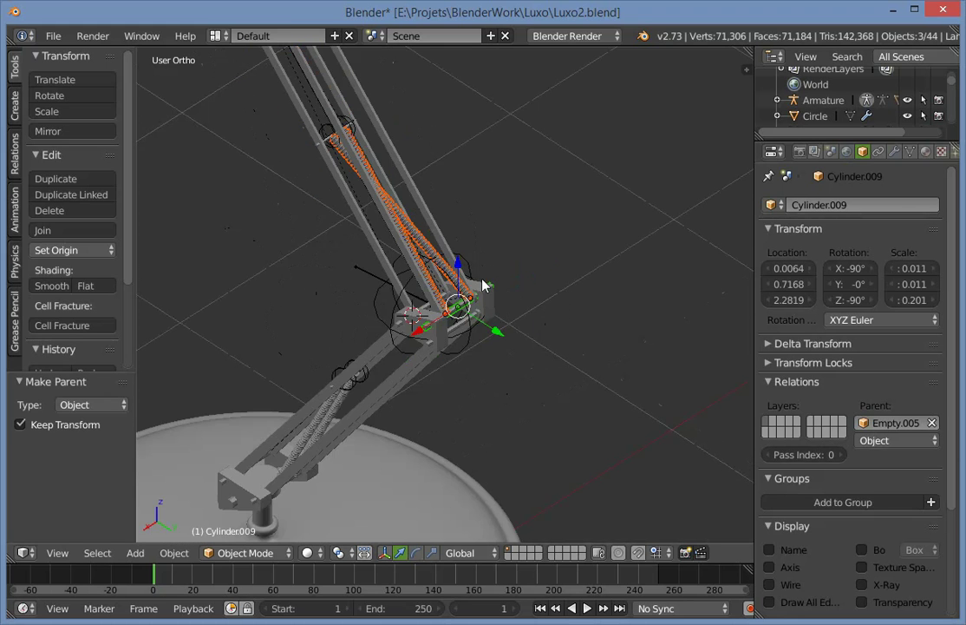
key("ctrl+z")
Try parenting the upper-arm spring Circle.003 to the bracket rod Cylinder.009 with the plain Object option, then undo it.
middle_click_drag(484, 324, 492, 300)
scroll(468, 309, "up", 3)
key("a")
right_click(468, 302)
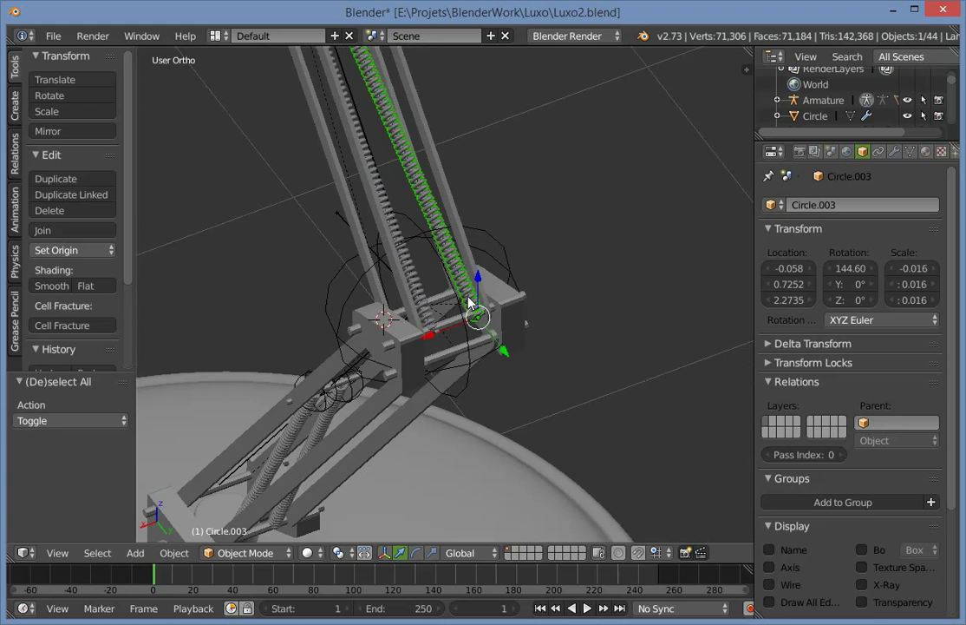
scroll(431, 371, "up", 4)
right_click(454, 362, "shift")
key("ctrl+p")
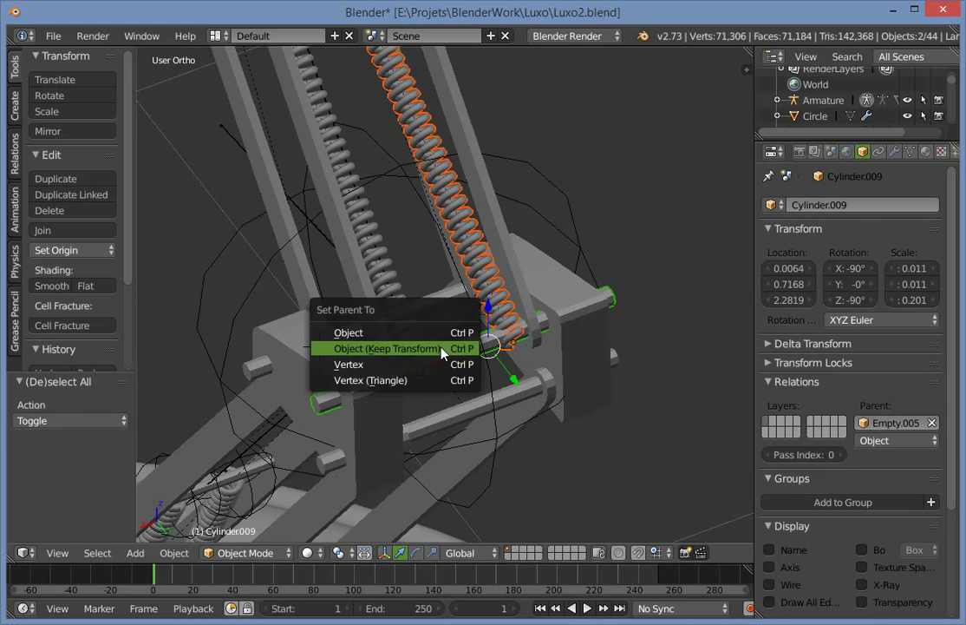
left_click(434, 326)
scroll(530, 267, "down", 5)
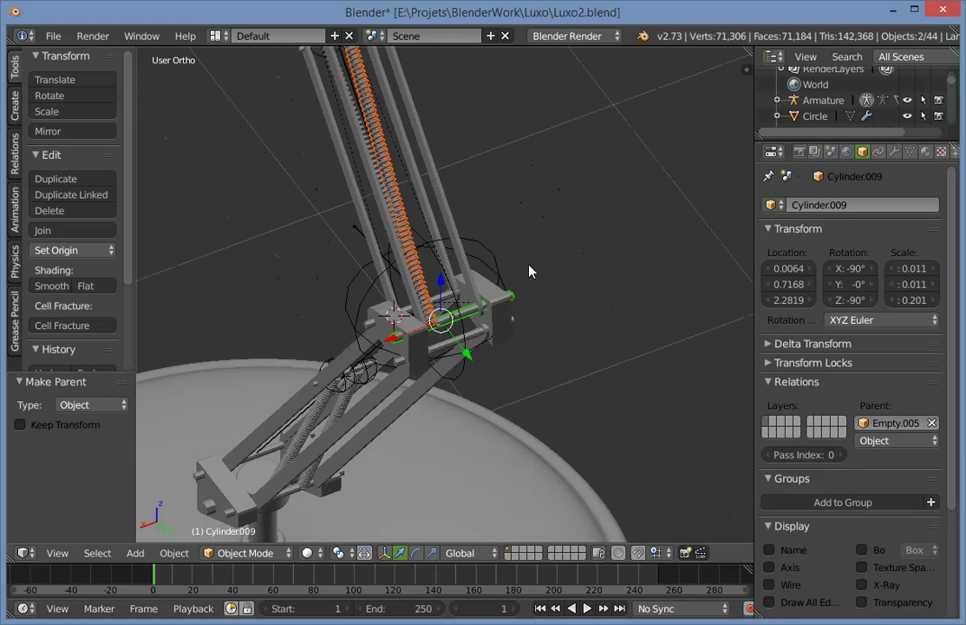
key("ctrl+z")
Try parenting spring Circle.003 to rod Cylinder.009 with Object (Keep Transform), undo it, and try the same parenting once more.
middle_click_drag(531, 268, 420, 314)
key("ctrl+p")
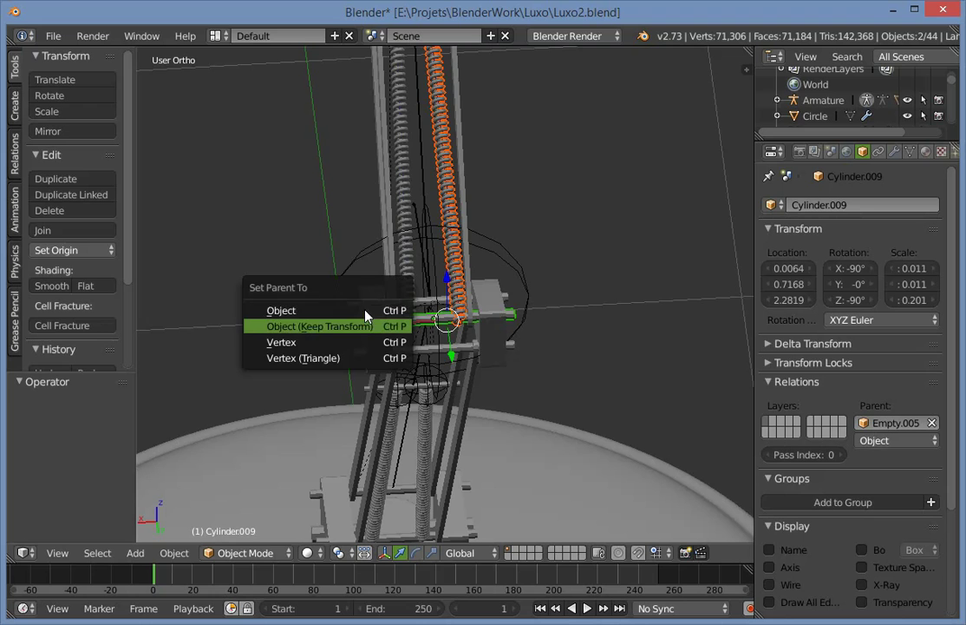
left_click(379, 326)
key("ctrl+z")
scroll(475, 231, "down", 3)
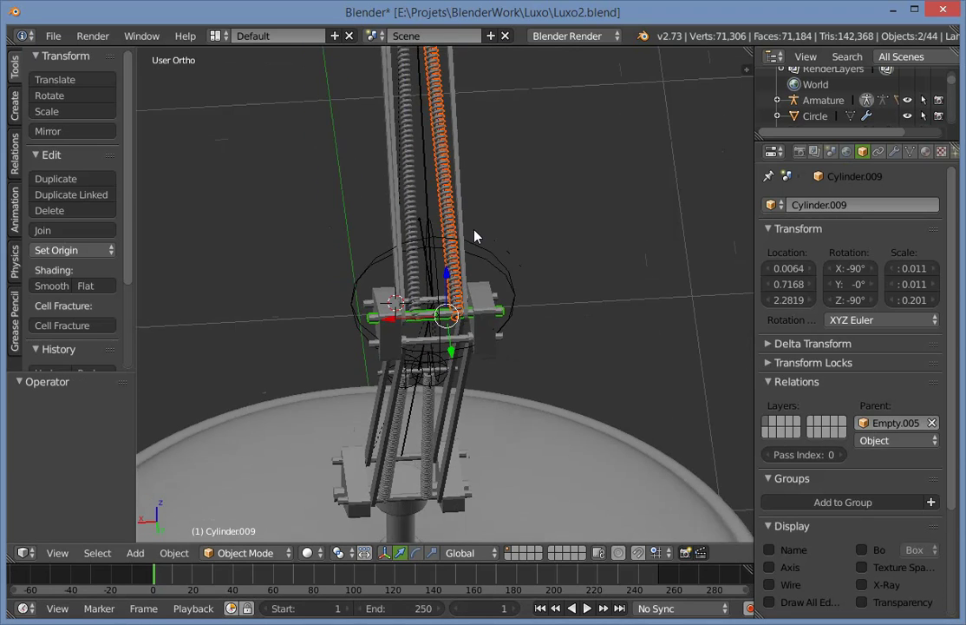
middle_click_drag(475, 231, 468, 311, "shift")
scroll(430, 305, "up", 3)
key("ctrl+p")
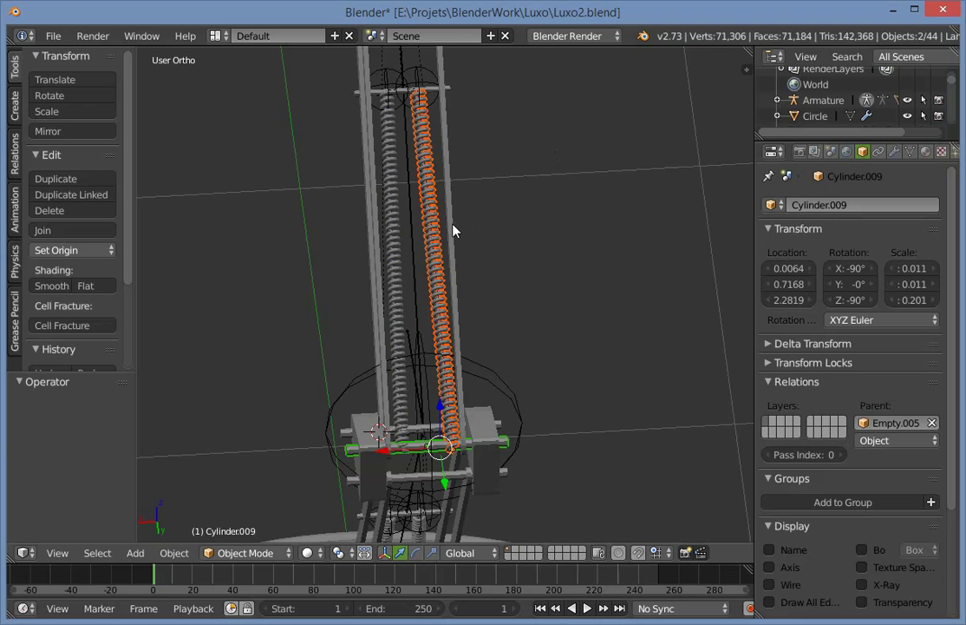
key("ctrl+p")
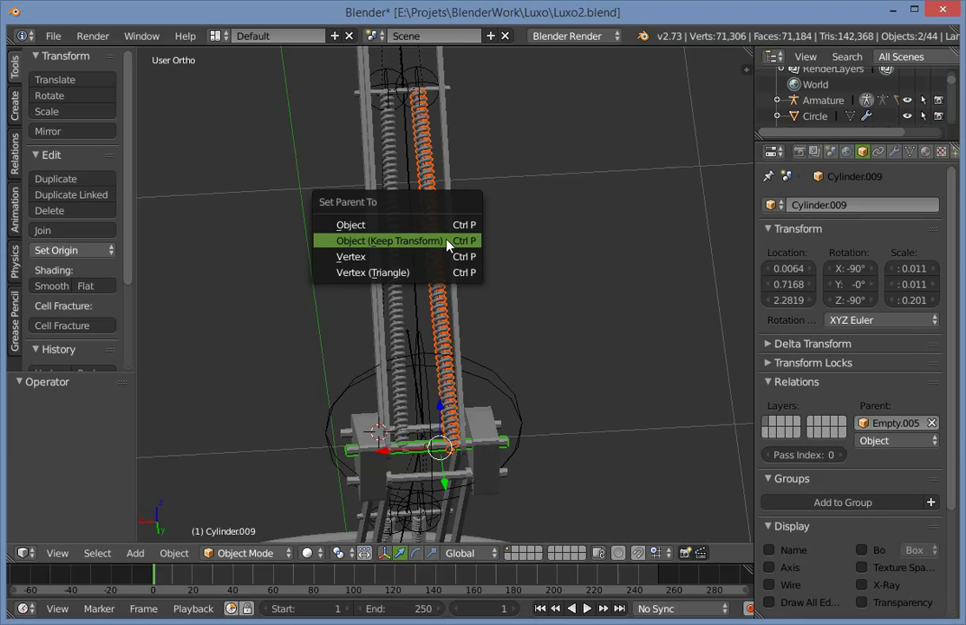
left_click(448, 246)
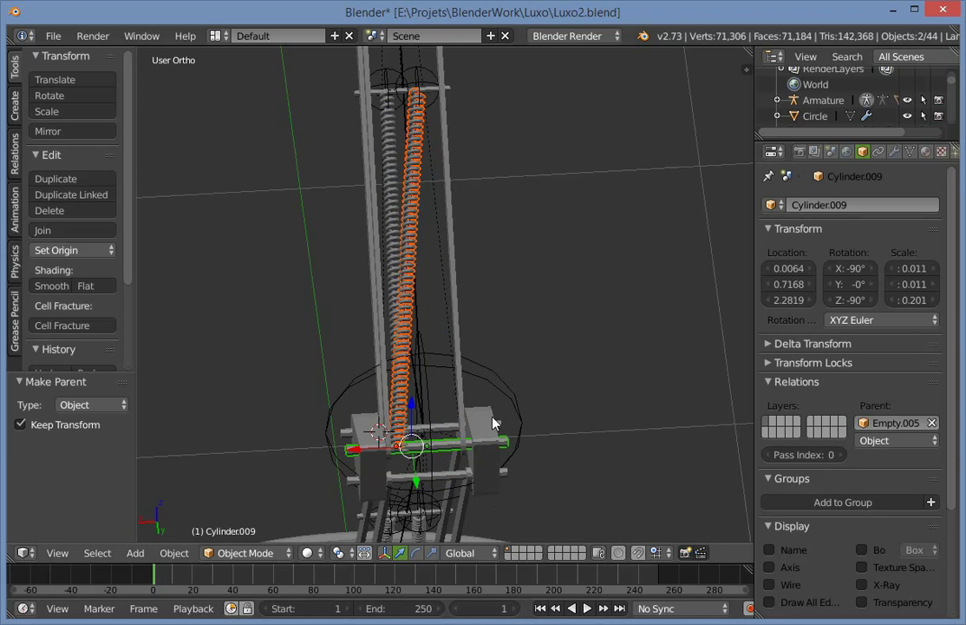
Try parenting spring Circle.003 to the elbow's Empty.005 with Object (Keep Transform), then undo it.
scroll(490, 438, "up", 2)
middle_click_drag(487, 456, 552, 256, "shift")
key("z")
key("a")
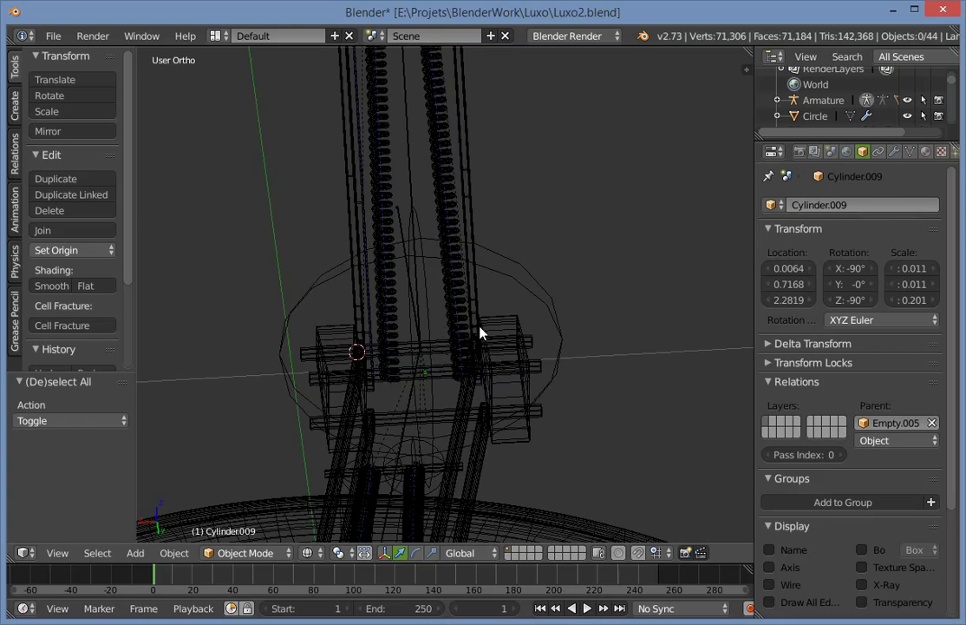
right_click(457, 333)
mouse_move(515, 325)
middle_mouse_down()
mouse_move(483, 328)
mouse_move(473, 310)
middle_mouse_up()
key("z")
scroll(405, 405, "up", 2)
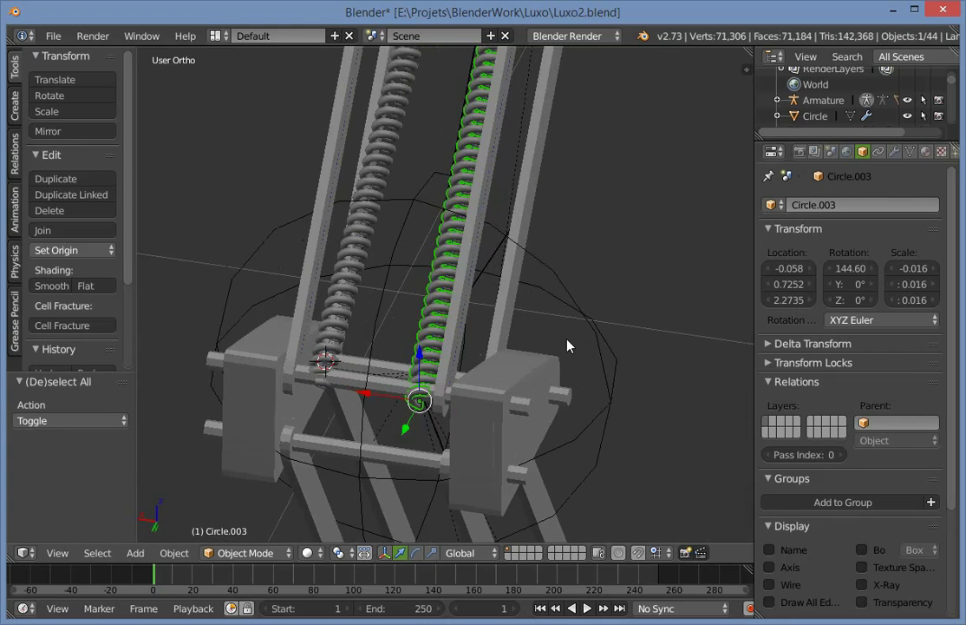
scroll(567, 340, "down", 2)
right_click(552, 315, "shift")
key("ctrl+p")
left_click(520, 322)
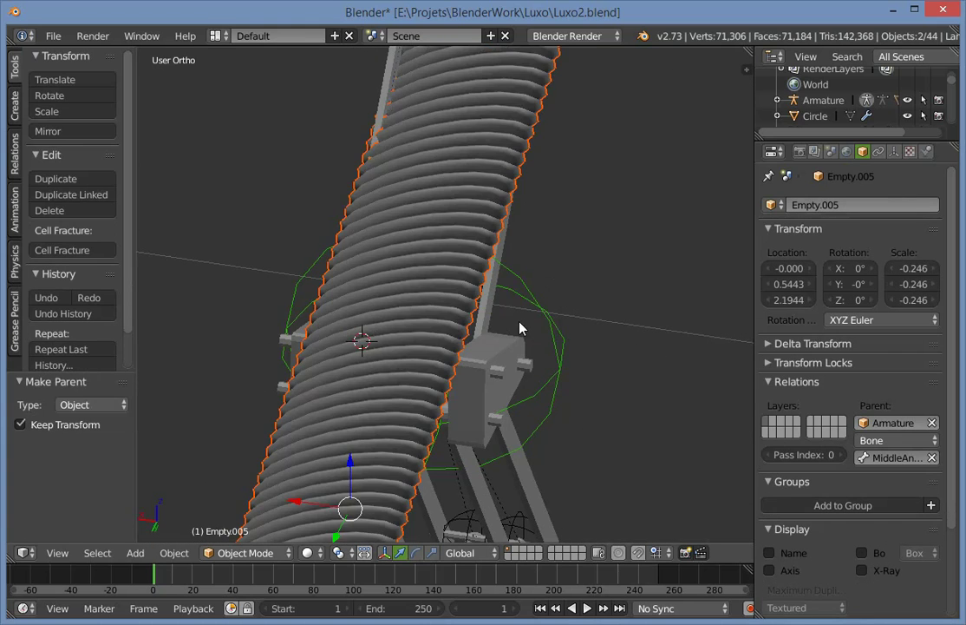
scroll(510, 324, "down", 6)
key("ctrl+z")
Add a Plain Axes empty and move it in the side view about -0.099 in Y and -0.021 in Z onto the springs' lower end.
scroll(479, 328, "up", 4)
key("a")
mouse_move(475, 329)
middle_mouse_down()
mouse_move(455, 301)
mouse_move(429, 357)
mouse_move(512, 459)
middle_mouse_up()
right_click(500, 422)
right_click(525, 427)
key("z")
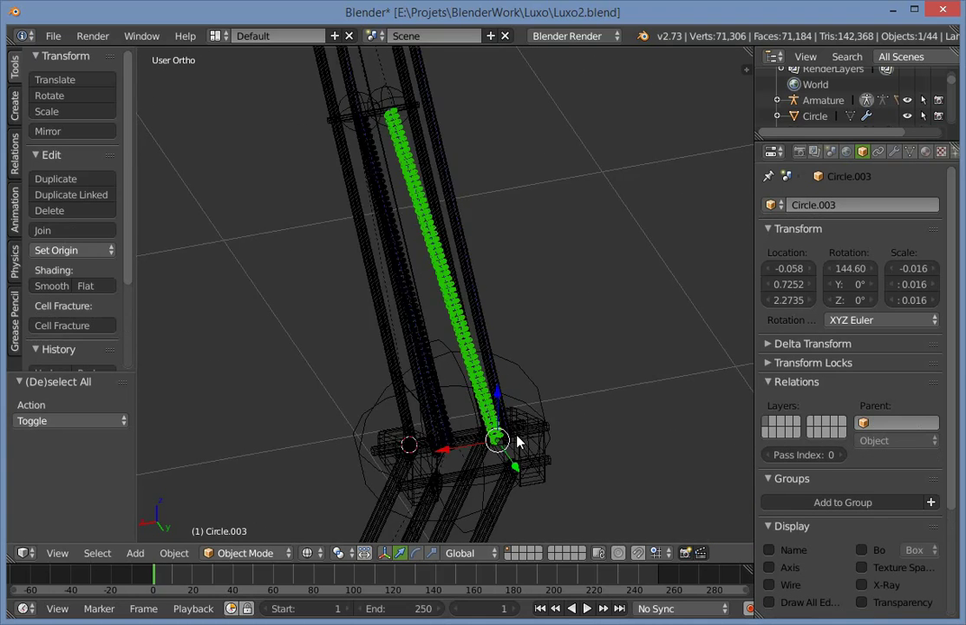
key("z")
key("KP_3")
key("z")
key("a")
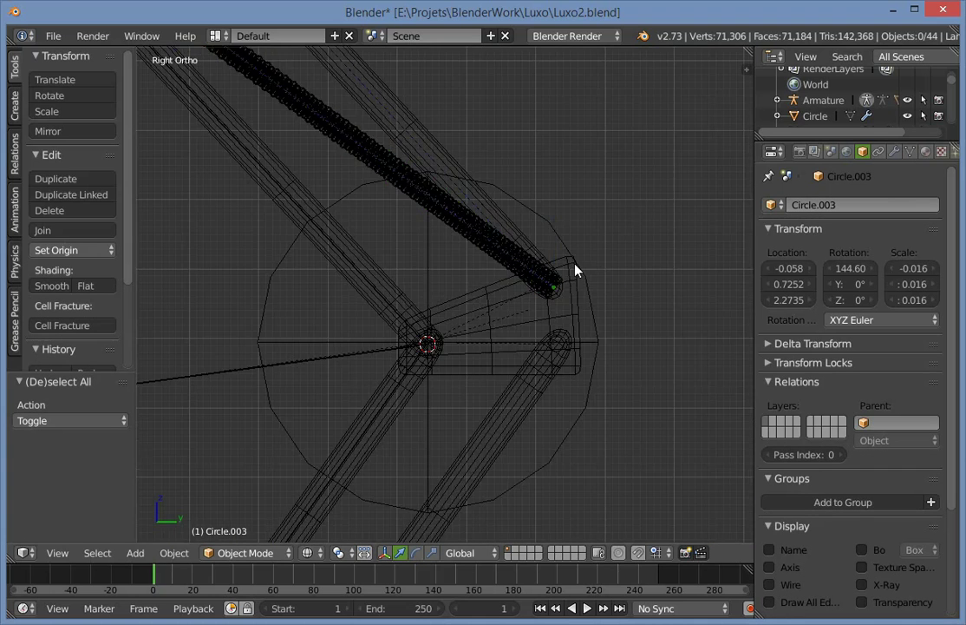
middle_click_drag(575, 263, 509, 263, "shift")
key("z")
key("z")
scroll(506, 264, "up", 2)
key("shift+a")
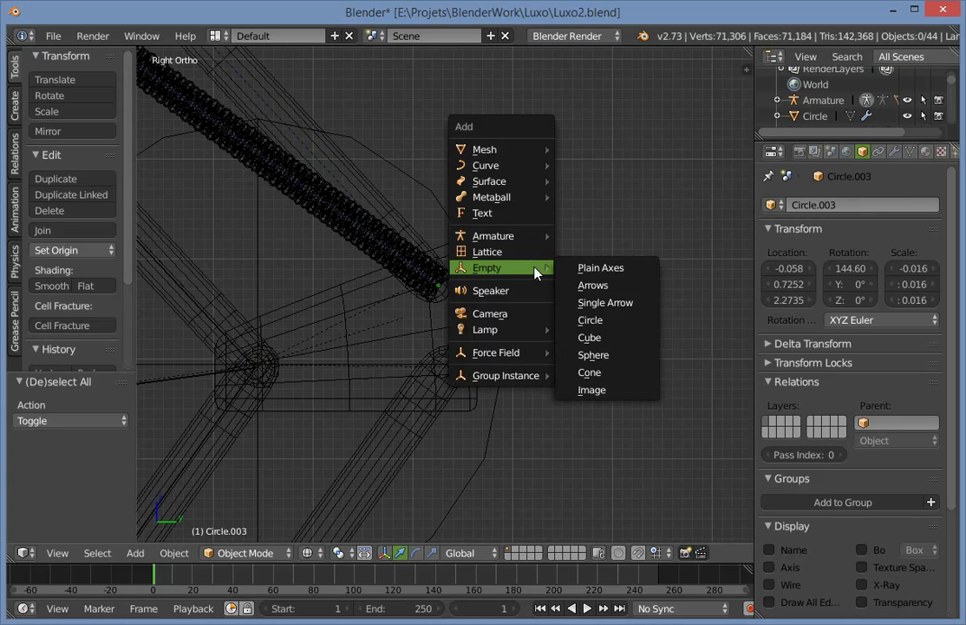
left_click(607, 270)
key("g")
left_click(617, 354)
Move the new empty along X to the lower end of spring Circle.003, at about X -0.053.
middle_click_drag(682, 323, 497, 378)
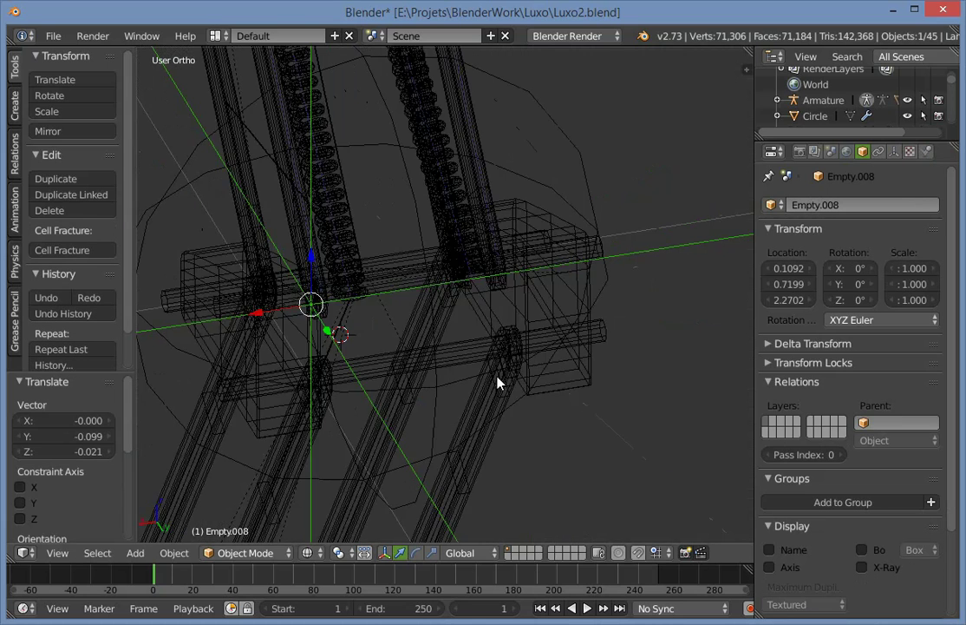
key("z")
middle_click_drag(220, 327, 483, 315)
key("a")
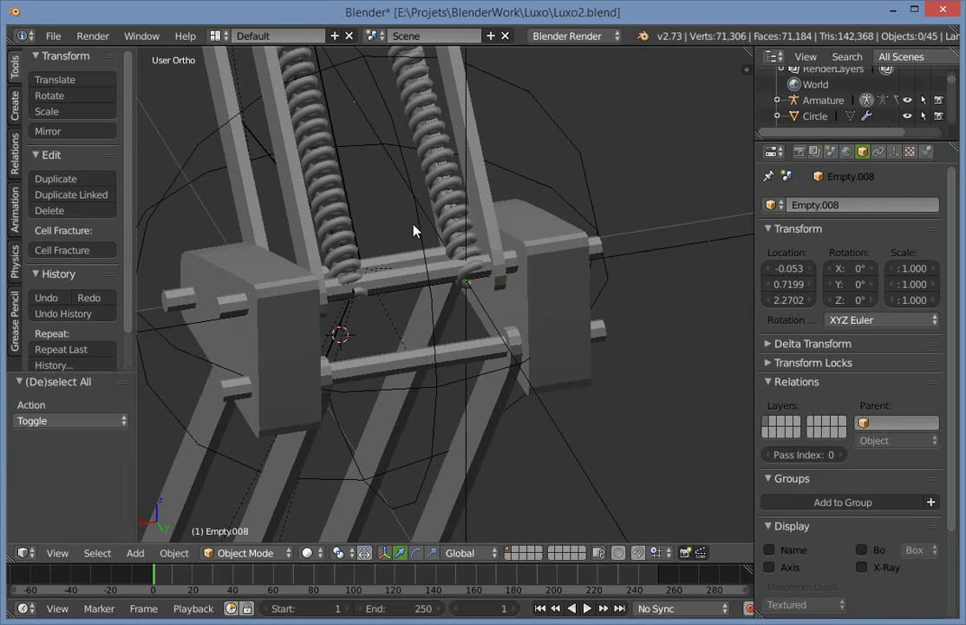
Parent spring Circle.003 to the new empty with Object (Keep Transform).
right_click(445, 226)
right_click(558, 440, "shift")
key("ctrl+p")
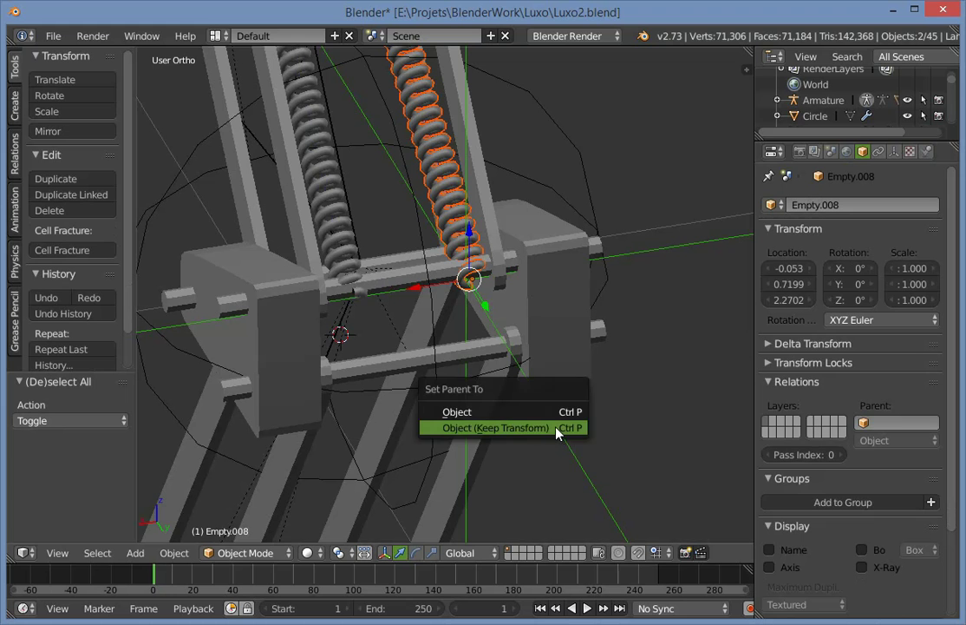
left_click(556, 434)
key("a")
scroll(497, 300, "down", 4)
key("z")
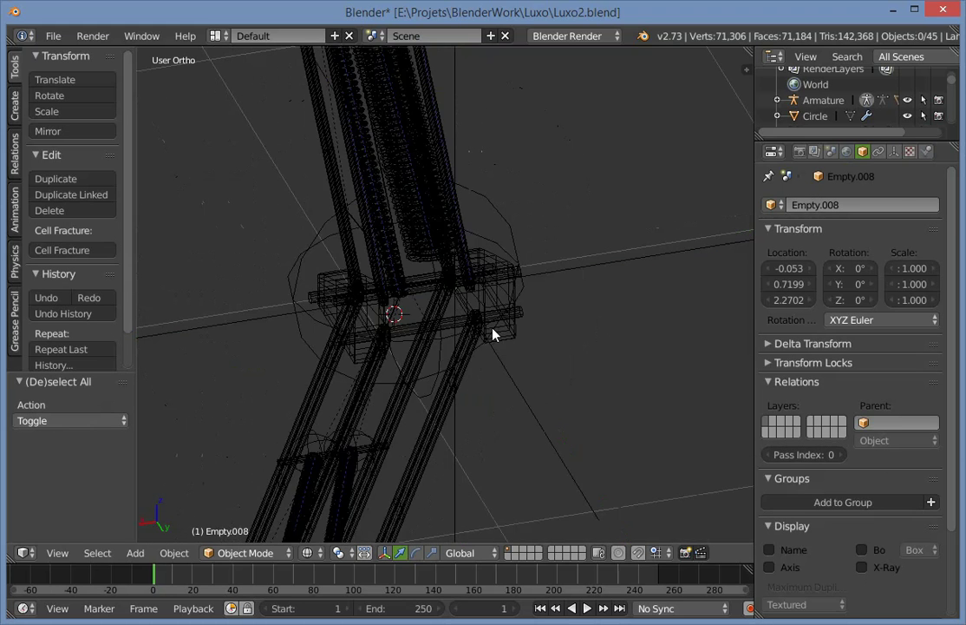
Try moving the new empty in the side view to test the spring's parenting, then undo the move.
right_click(517, 383)
key("z")
key("KP_3")
key("z")
key("g")
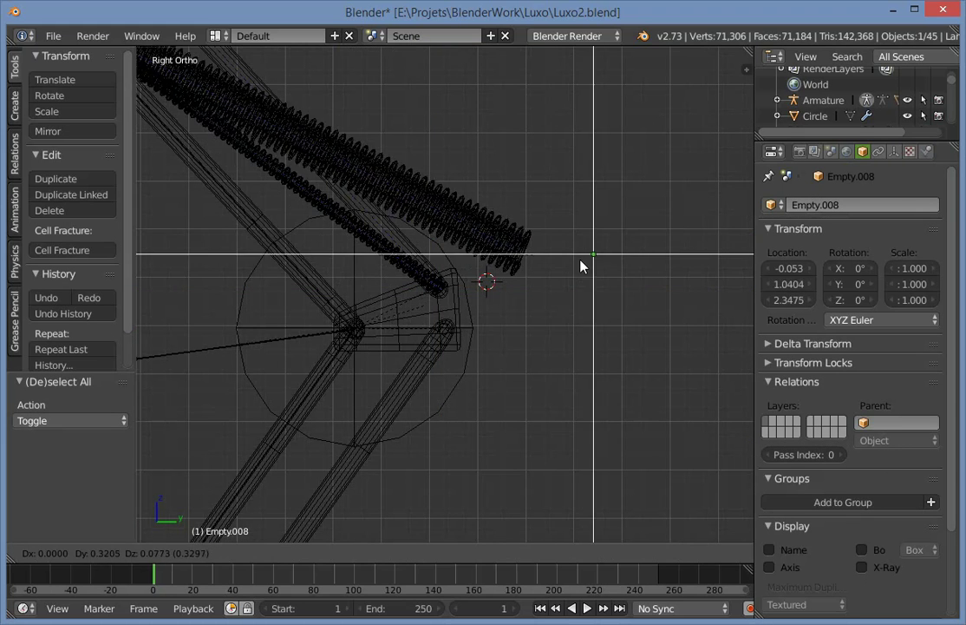
left_click(462, 308)
key("ctrl+z")
scroll(524, 297, "down", 4)
key("z")
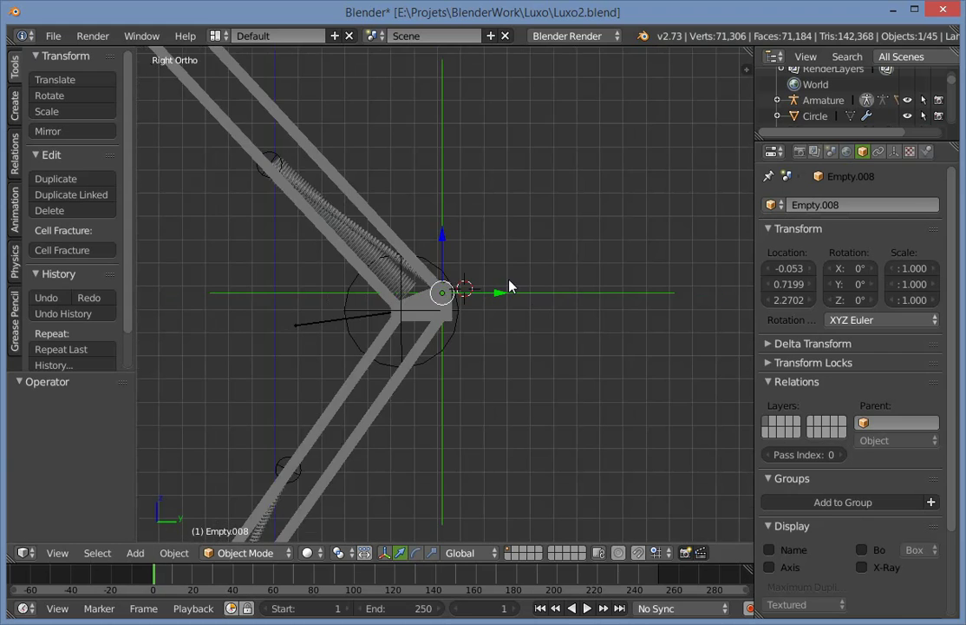
key("z")
key("z")
mouse_move(434, 315)
middle_mouse_down()
mouse_move(350, 388)
mouse_move(501, 305)
middle_mouse_up()
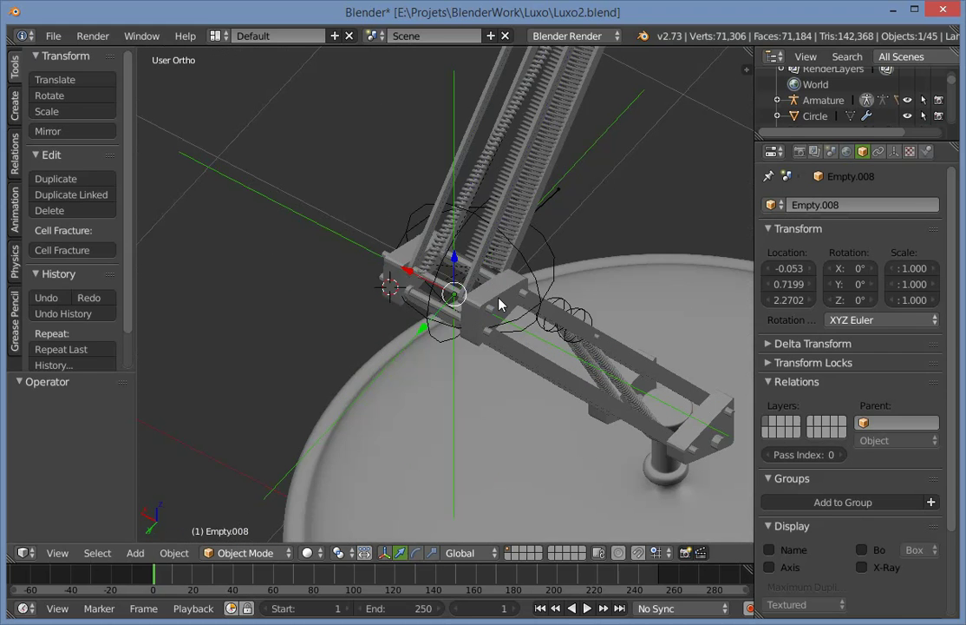
Try applying rotation and scale to spring Circle.003, undo that, and try applying only its scale.
right_click(494, 217)
right_click(456, 245)
right_click(494, 242)
right_click(502, 247)
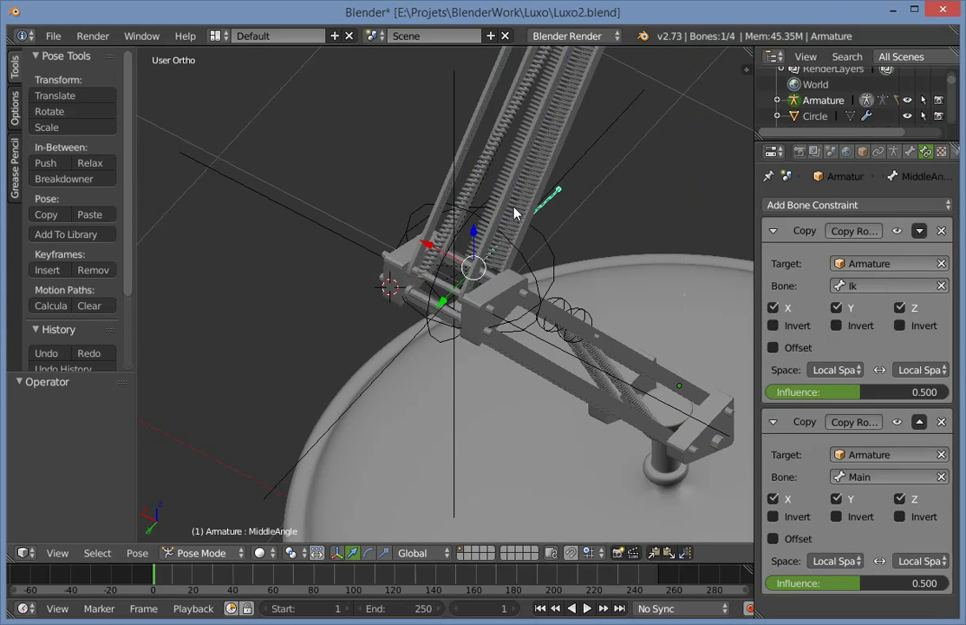
right_click(513, 208)
right_click(560, 136)
middle_click_drag(382, 306, 586, 243)
key("ctrl+a")
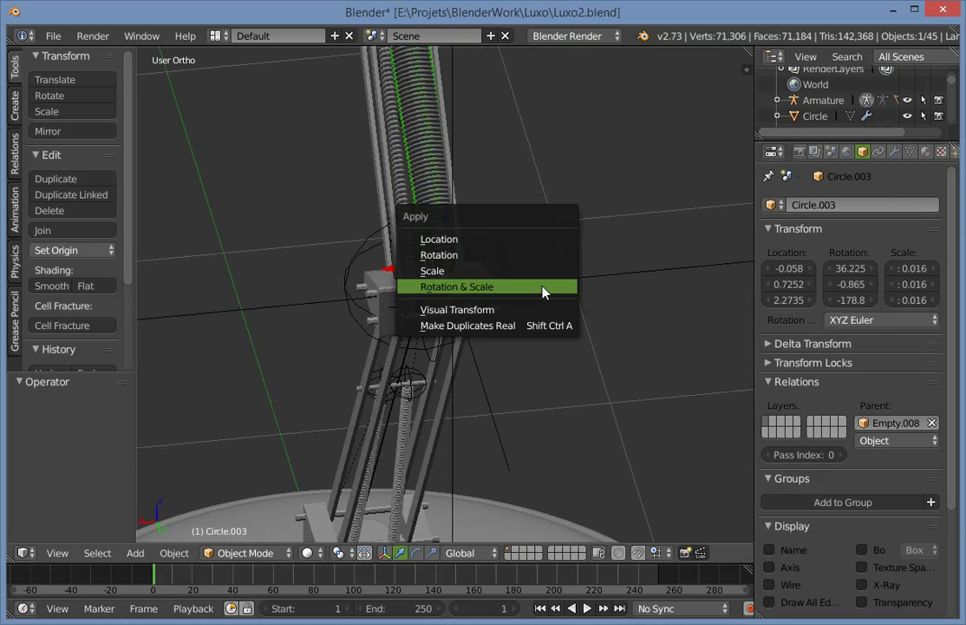
left_click(543, 288)
key("ctrl+z")
key("ctrl+a")
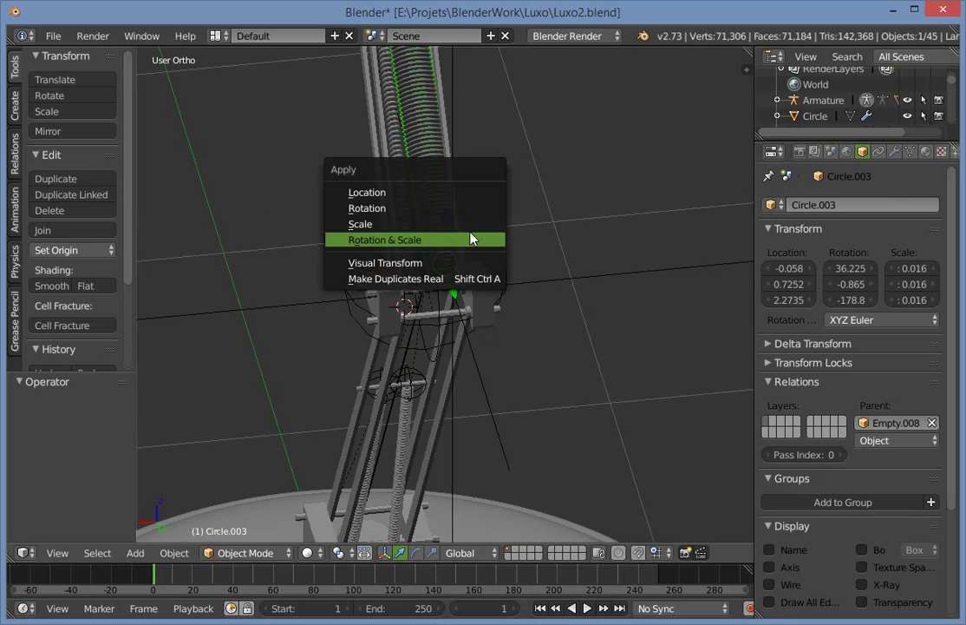
left_click(477, 223)
Undo the applied scale and the parenting of spring Circle.003, and delete the helper empty.
right_click(479, 258)
right_click(496, 292)
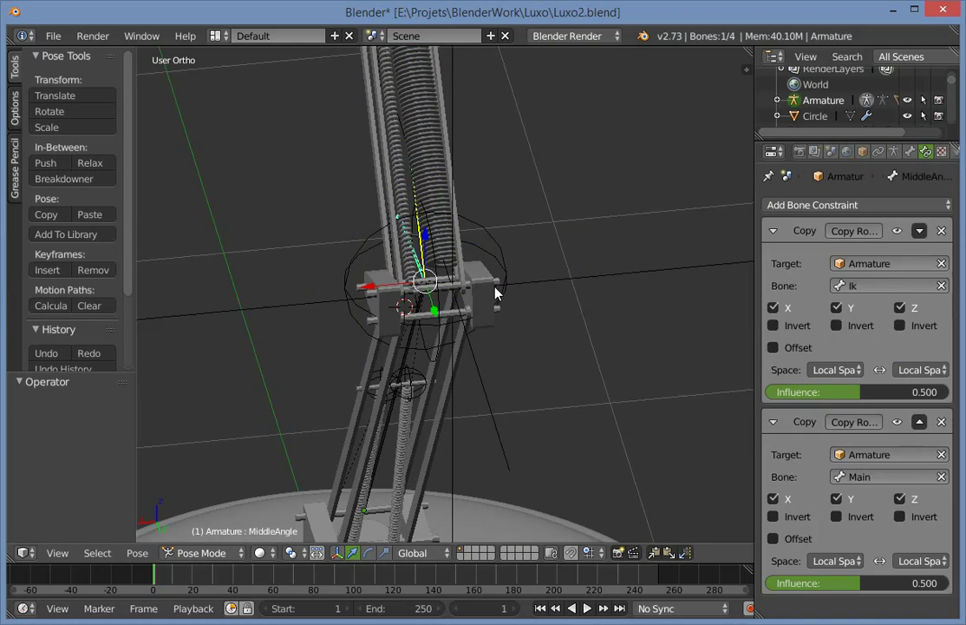
right_click(488, 317)
key("ctrl+z")
key("ctrl+z")
key("ctrl+z")
key("ctrl+z")
key("ctrl+z")
key("ctrl+z")
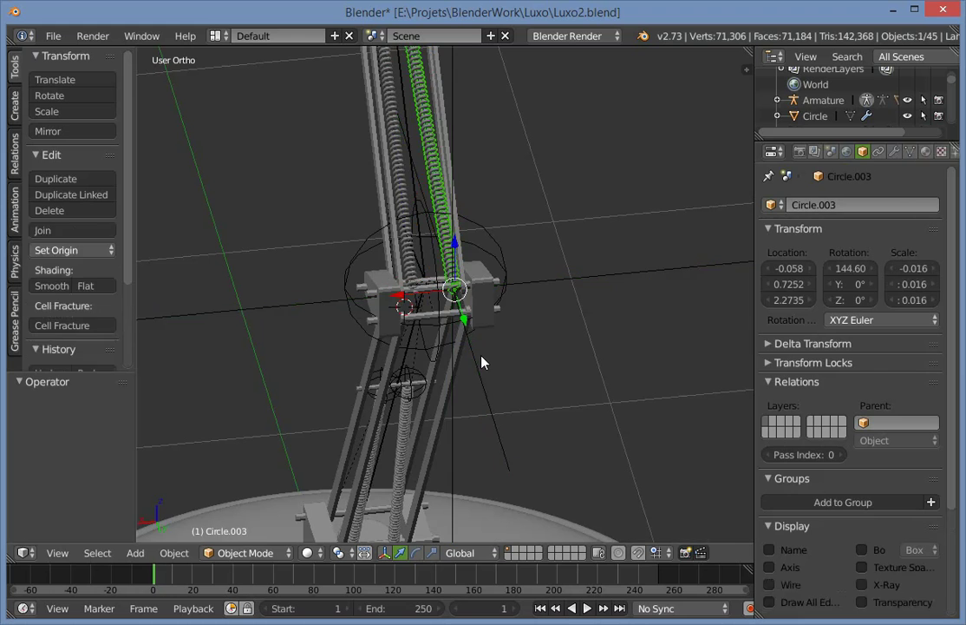
key("a")
key("ctrl+z")
key("ctrl+z")
key("x")
left_click(545, 273)
Parent the other upper-arm spring, Circle.004, to the bracket rod Cylinder.009 as its object parent.
middle_click_drag(488, 120, 499, 346, "shift")
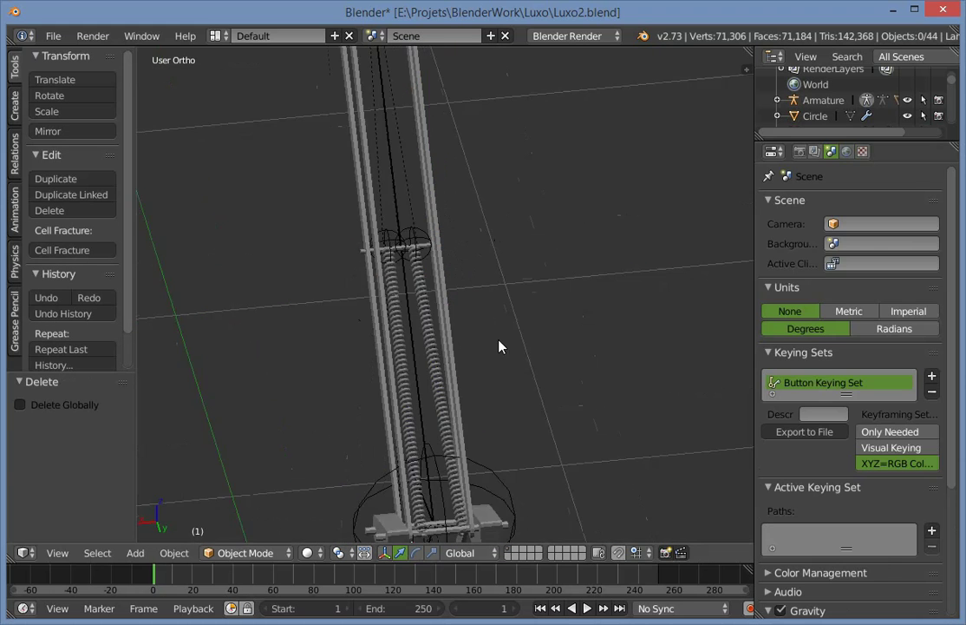
scroll(410, 285, "up", 3)
right_click(416, 286)
key("ctrl+z")
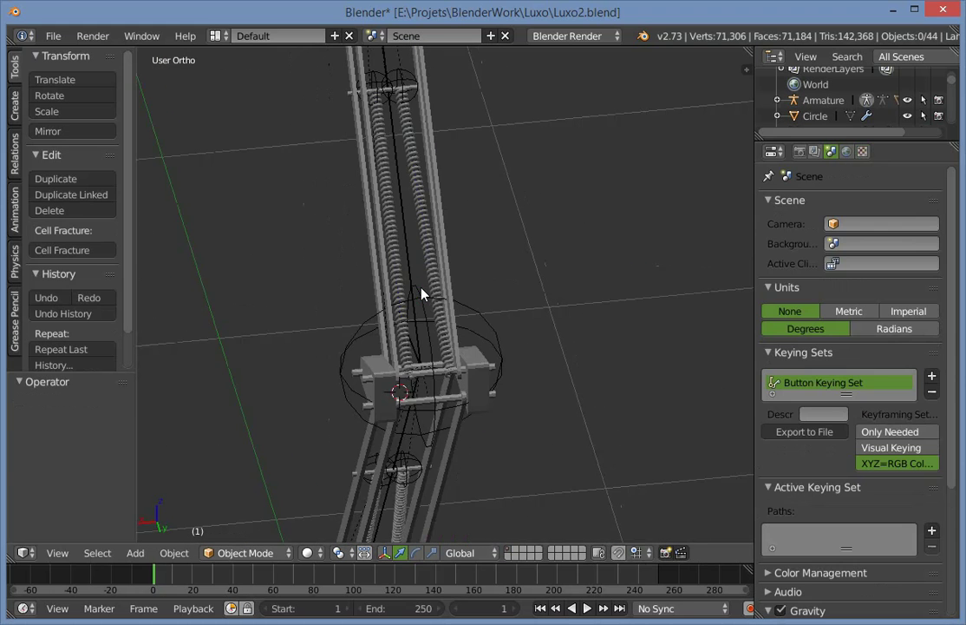
scroll(471, 303, "up", 2)
key("a")
scroll(416, 349, "down", 3)
key("a")
right_click(372, 334)
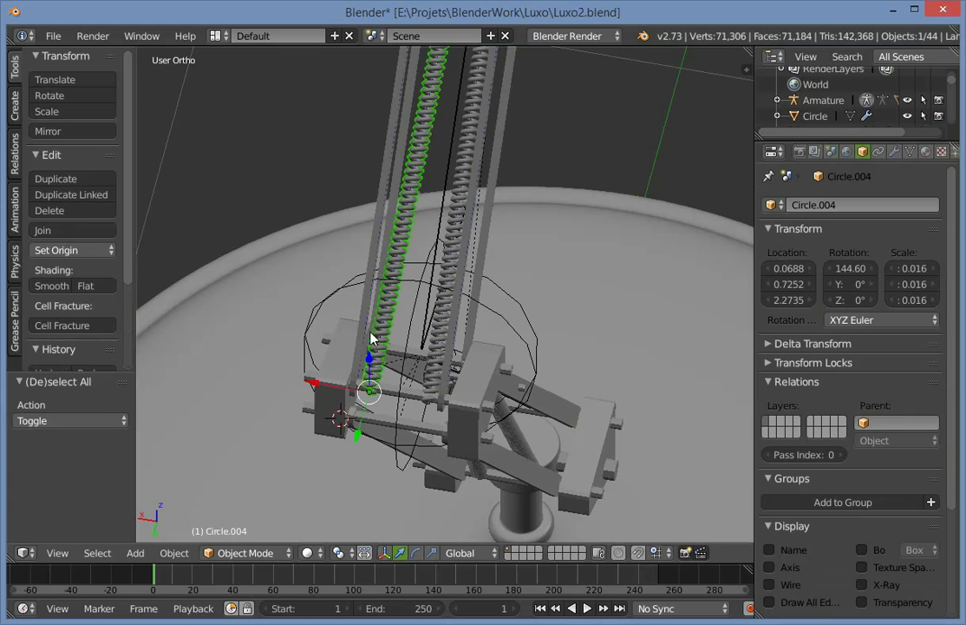
scroll(468, 364, "up", 3)
middle_click_drag(478, 371, 460, 248, "shift")
scroll(460, 248, "up", 2)
right_click(446, 251, "shift")
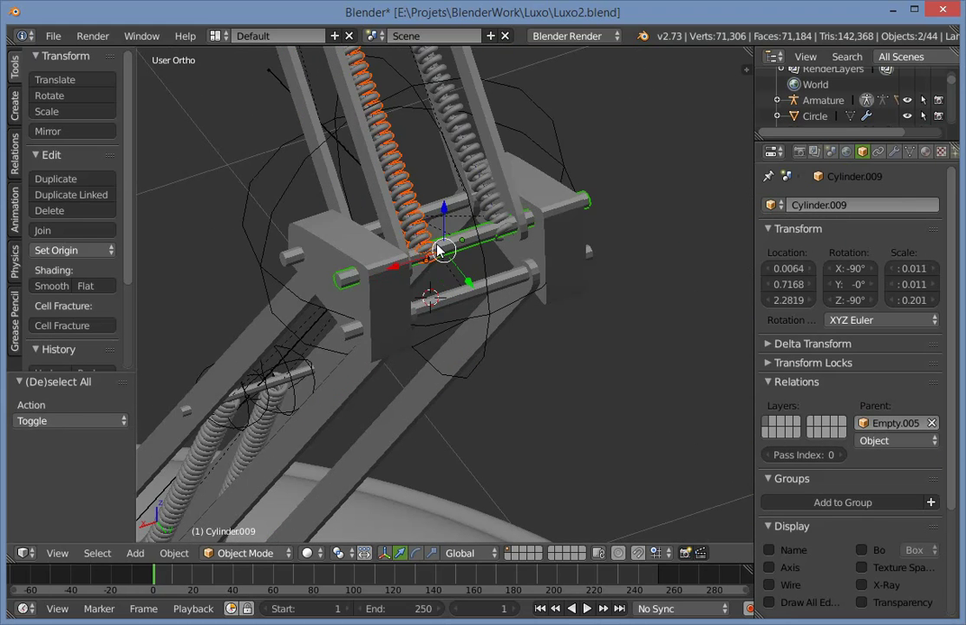
key("ctrl+p")
left_click(442, 244)
key("a")
Parent spring Circle.003 to the bracket rod Cylinder.009 with the Object option.
right_click(456, 105)
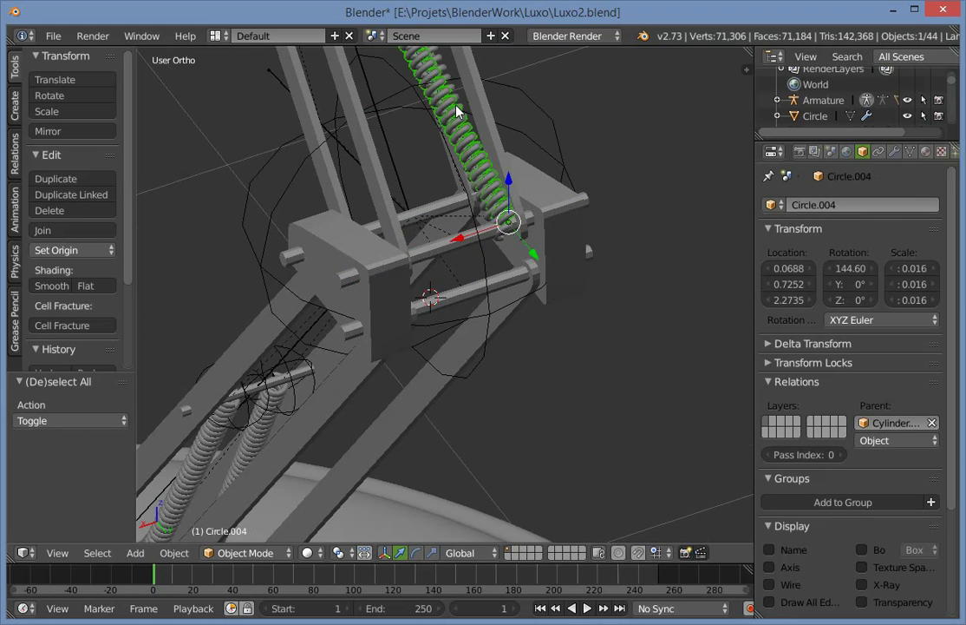
scroll(456, 107, "down", 2)
middle_click_drag(412, 294, 408, 468, "shift")
key("a")
right_click(389, 201)
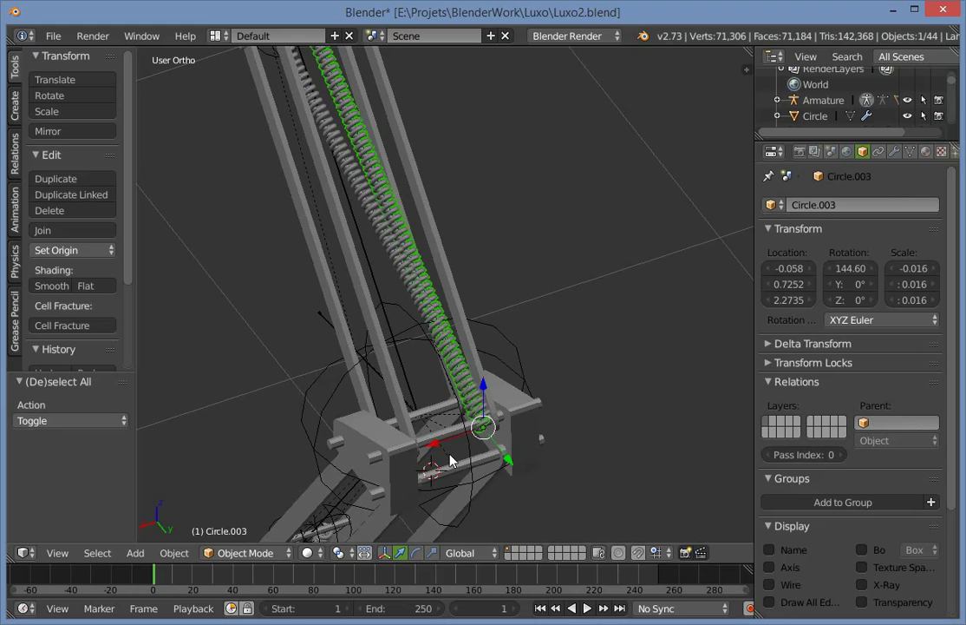
right_click(443, 431, "shift")
key("ctrl+p")
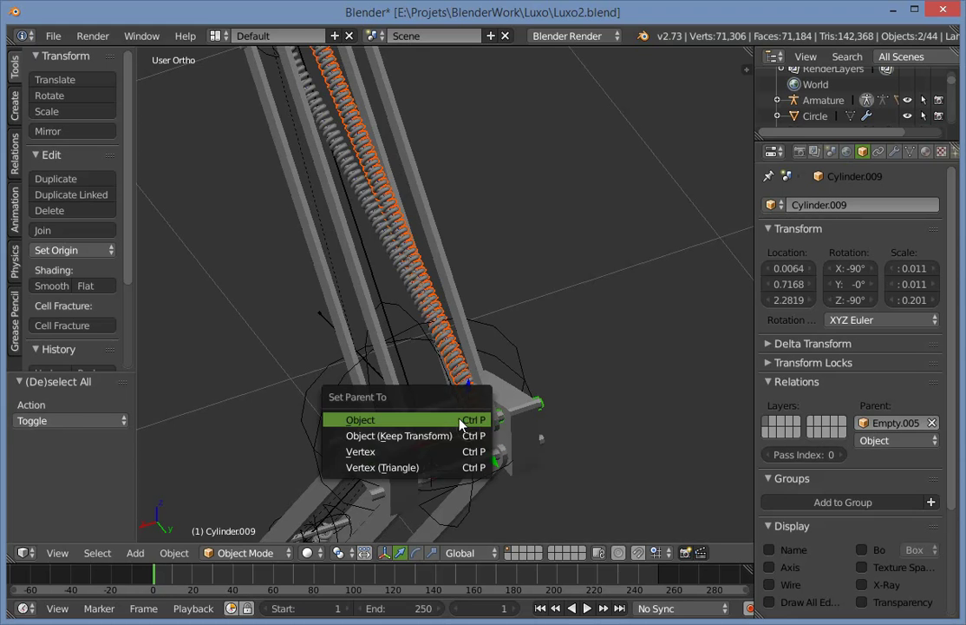
left_click(462, 421)
key("a")
Move Empty.003 at the springs' upper ends about 0.114 along X so its spring no longer crosses the other.
scroll(503, 211, "down", 3)
scroll(584, 328, "up", 5)
middle_click_drag(503, 205, 569, 387, "shift")
right_click(492, 300)
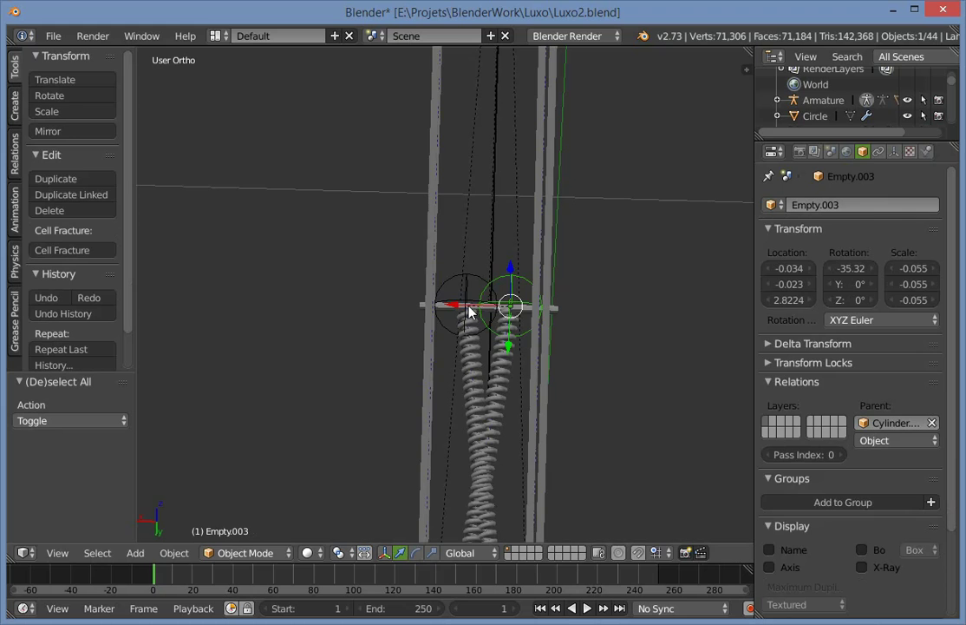
key("g")
key("x")
left_click(401, 309)
right_click(486, 298)
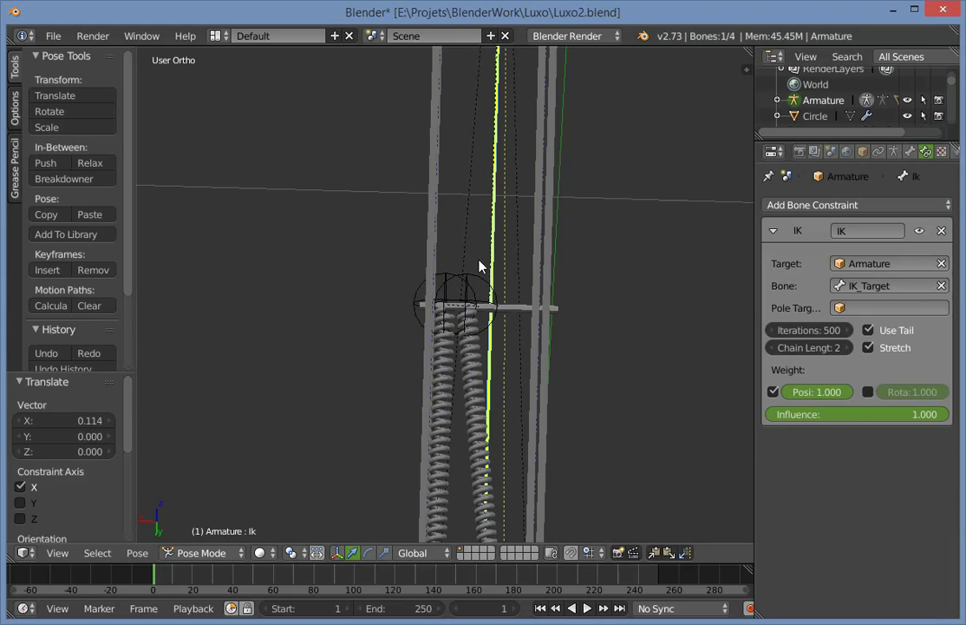
Reposition Empty.003 and Empty.004 along X on the rod so the two upper-arm springs run side by side.
right_click(474, 279)
left_click_drag(426, 304, 475, 303)
right_click(448, 286)
key("g")
key("x")
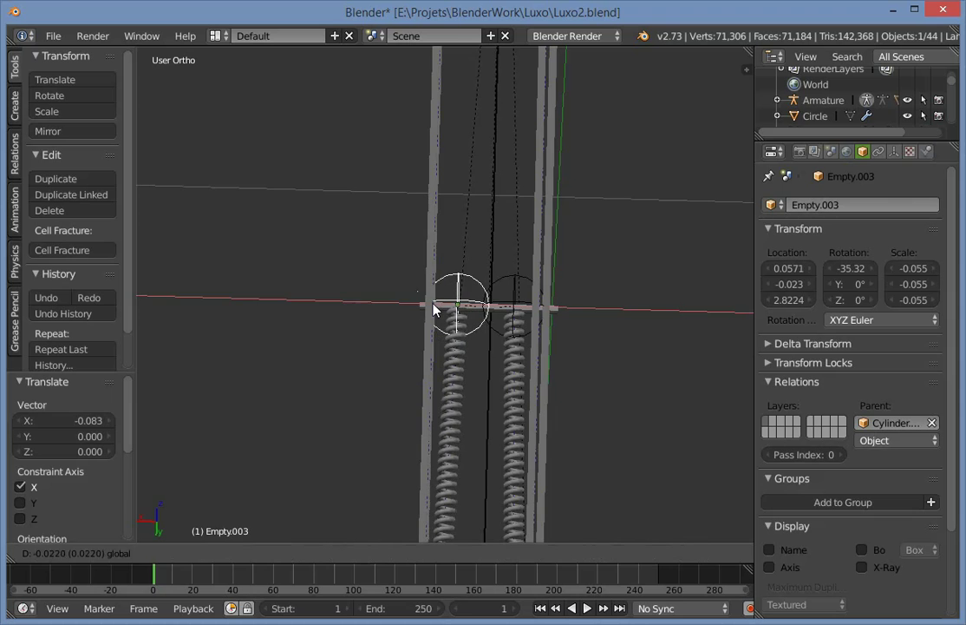
left_click(440, 307)
right_click(514, 290)
key("g")
key("x")
left_click(478, 303)
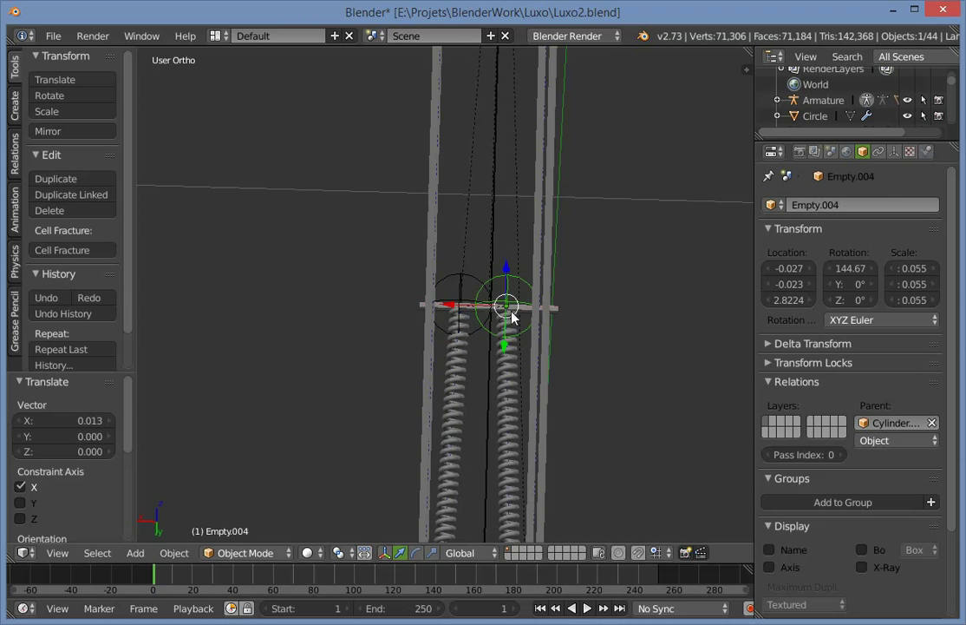
Examine the base bracket and how the lower-arm springs meet its rods.
key("a")
middle_click_drag(478, 303, 390, 388)
scroll(390, 388, "up", 4)
right_click(390, 387)
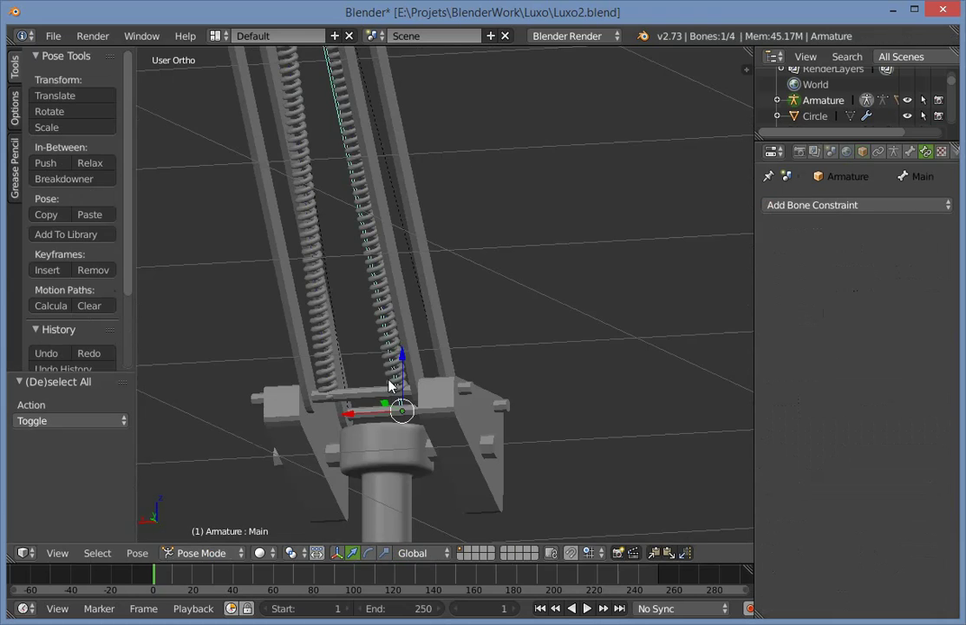
scroll(473, 349, "down", 5)
key("a")
middle_click_drag(475, 349, 492, 442)
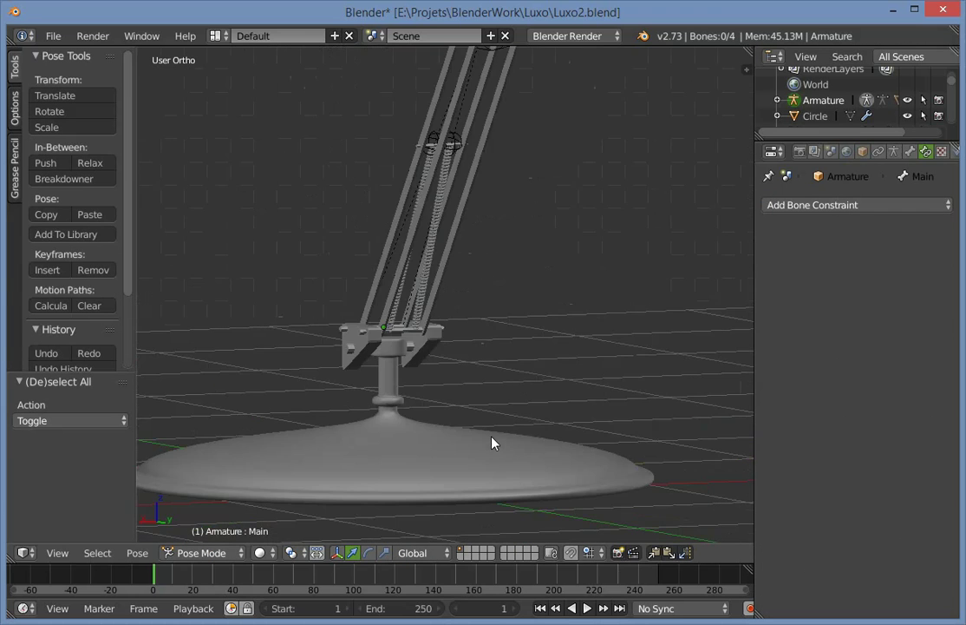
Save the lamp file over the existing Luxo2.blend.
key("KP_3")
scroll(553, 304, "down", 4)
scroll(557, 308, "up", 6)
scroll(562, 310, "down", 4)
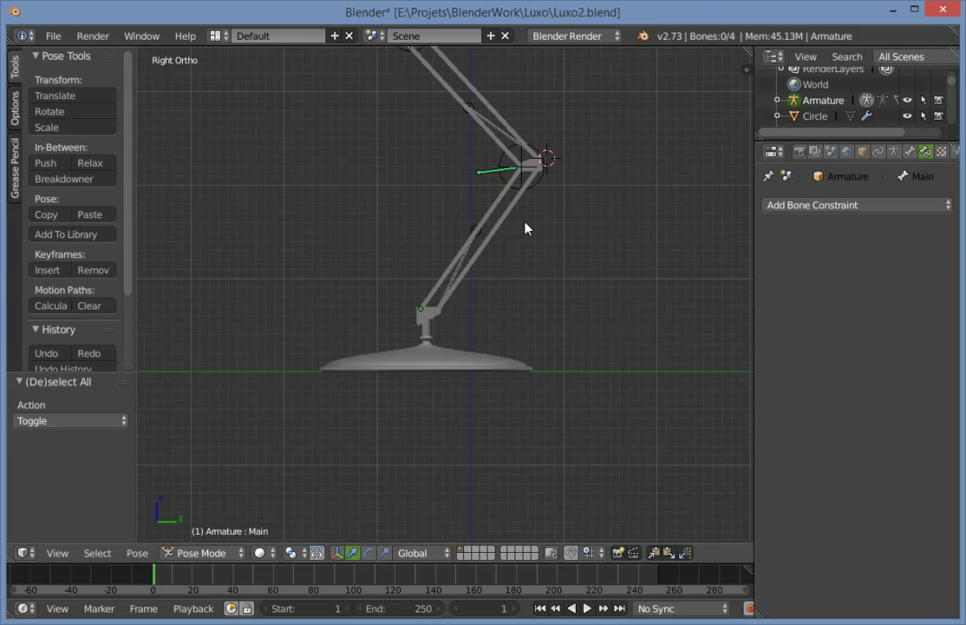
key("ctrl+s")
left_click(525, 228)
Move the IK_Target bone freely in the side view to test how the arm bars and springs follow.
scroll(498, 173, "down", 1)
middle_click_drag(492, 159, 499, 309, "shift")
scroll(402, 191, "up", 1)
right_click(401, 191)
key("g")
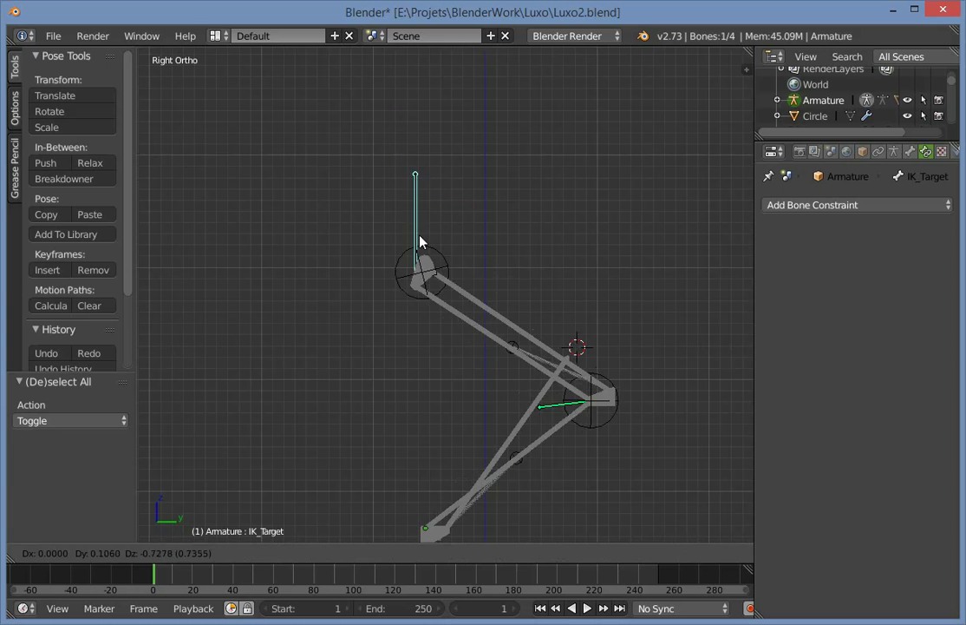
left_click(486, 119)
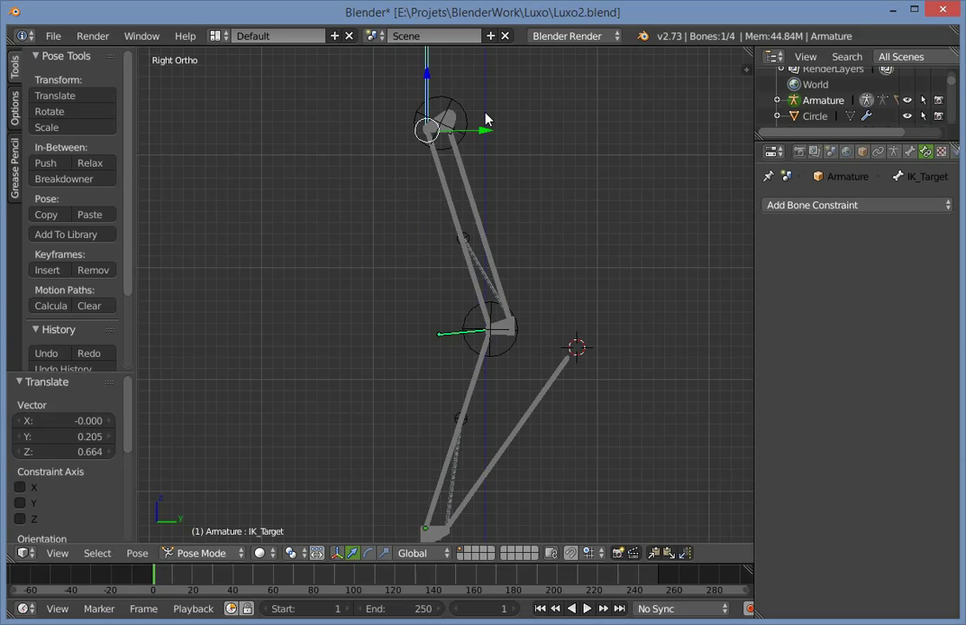
scroll(602, 212, "down", 2)
scroll(698, 215, "up", 6)
key("a")
scroll(698, 209, "down", 3)
middle_click_drag(614, 277, 628, 65, "shift")
scroll(332, 250, "up", 5)
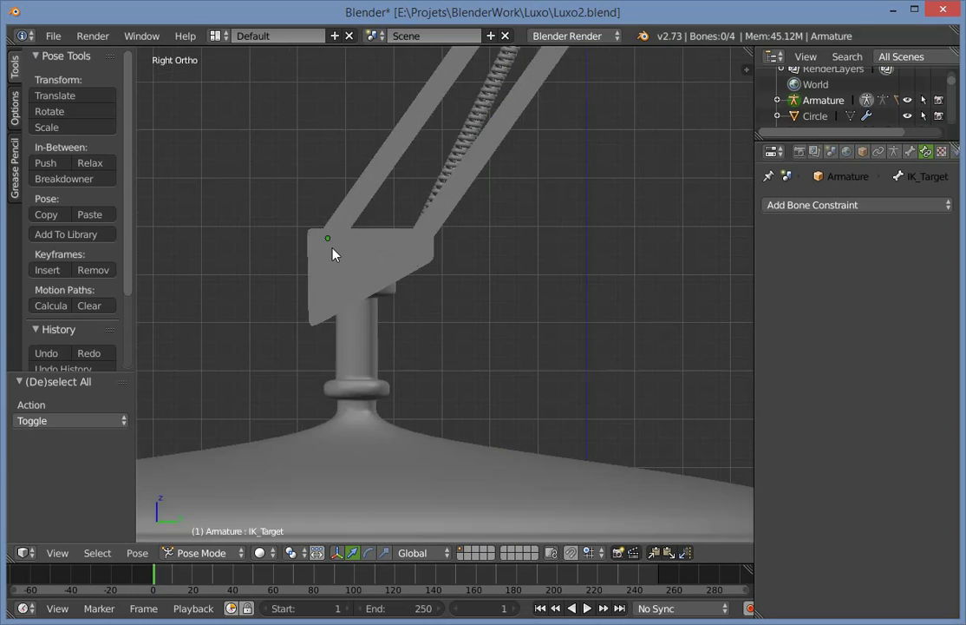
key("z")
key("b")
mouse_move(263, 205)
left_mouse_down()
mouse_move(466, 305)
mouse_move(446, 305)
left_mouse_up()
key("a")
middle_click_drag(447, 304, 485, 309)
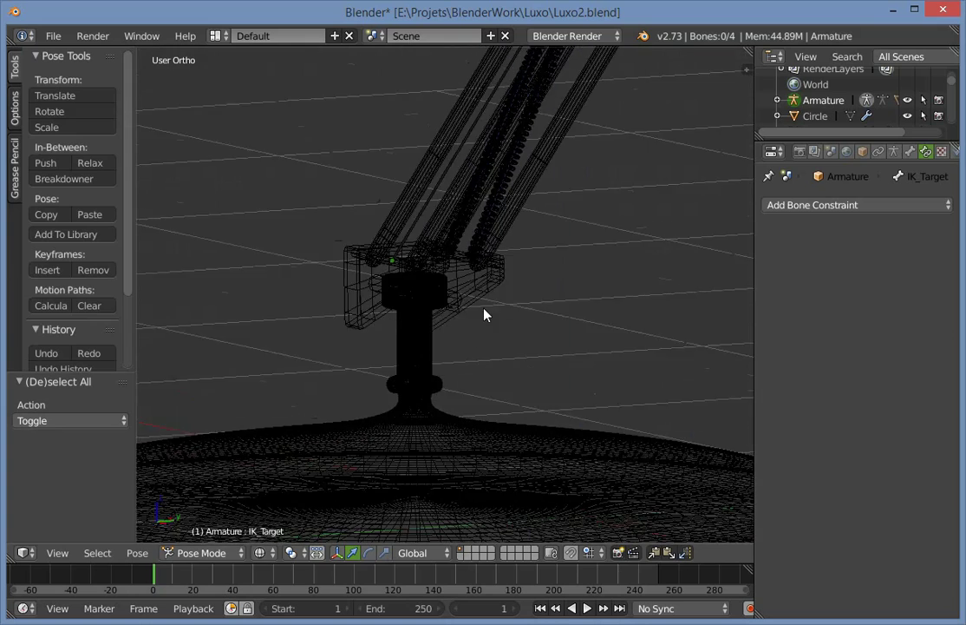
key("z")
Box-select all objects around the base bracket in wireframe display.
right_click(378, 293)
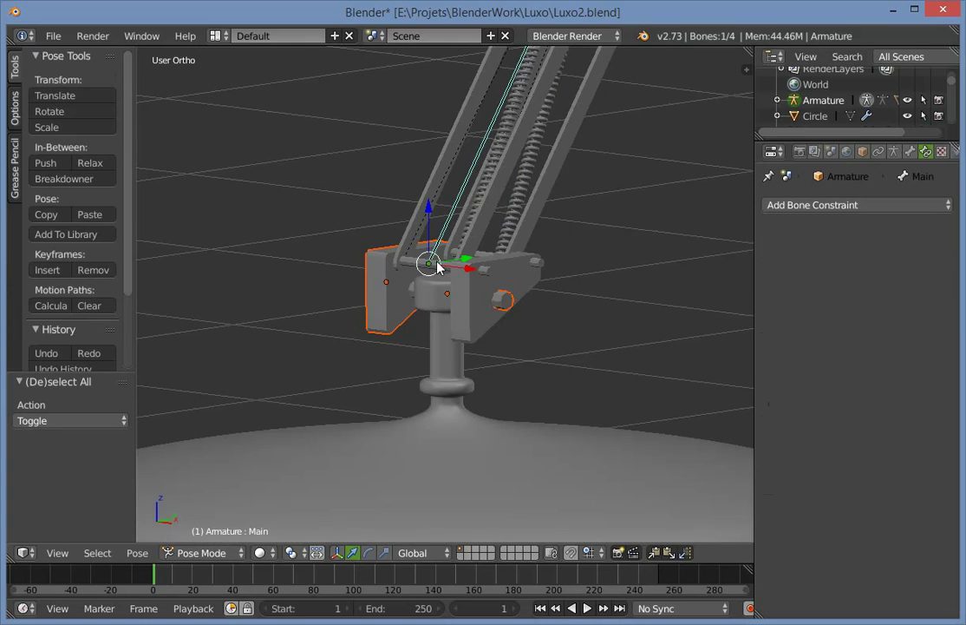
key("ctrl+z")
key("z")
right_click(440, 267, "shift")
key("ctrl+z")
key("b")
left_click_drag(363, 210, 599, 313)
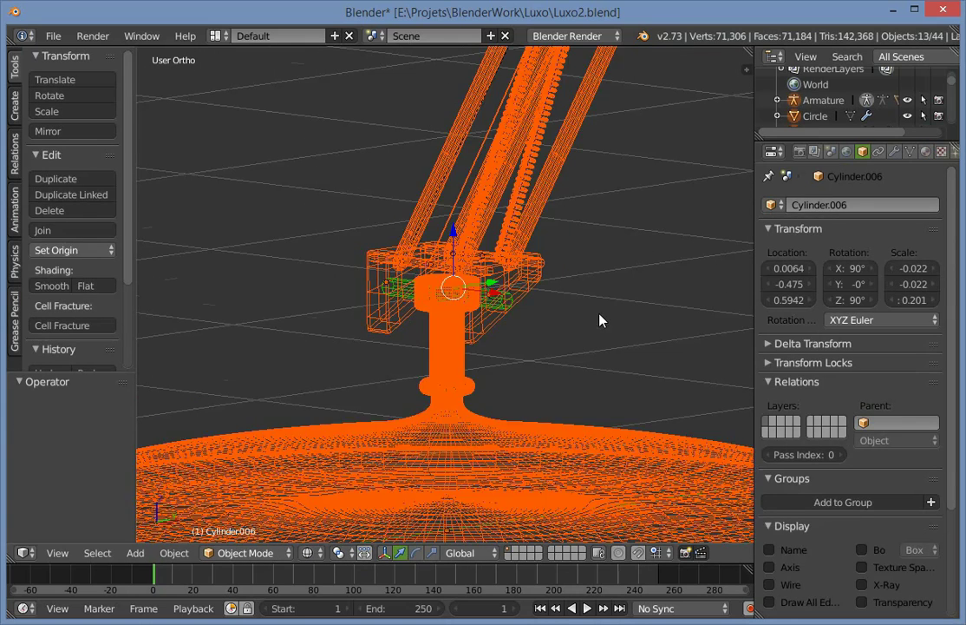
Remove the arm bars, springs and lamp base from the selection, leaving only the base bracket's plates and rods selected.
scroll(599, 313, "down", 5)
key("b")
middle_click_drag(624, 183, 498, 217)
key("b")
middle_click_drag(184, 488, 700, 347)
key("z")
scroll(699, 347, "up", 8)
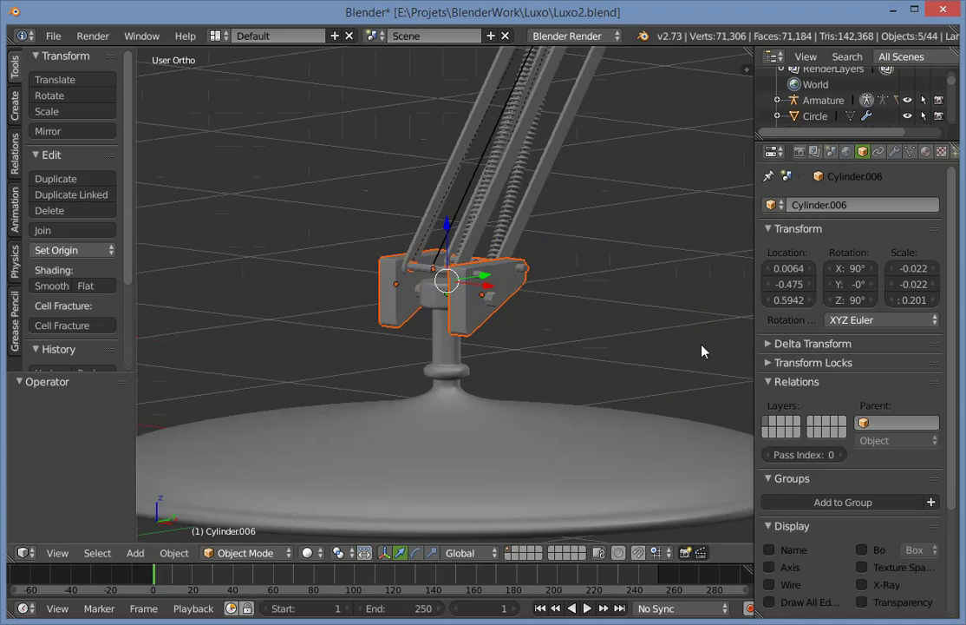
Add a sphere empty near the base bracket and scale it to about 0.226.
key("KP_3")
key("z")
key("a")
key("ctrl+z")
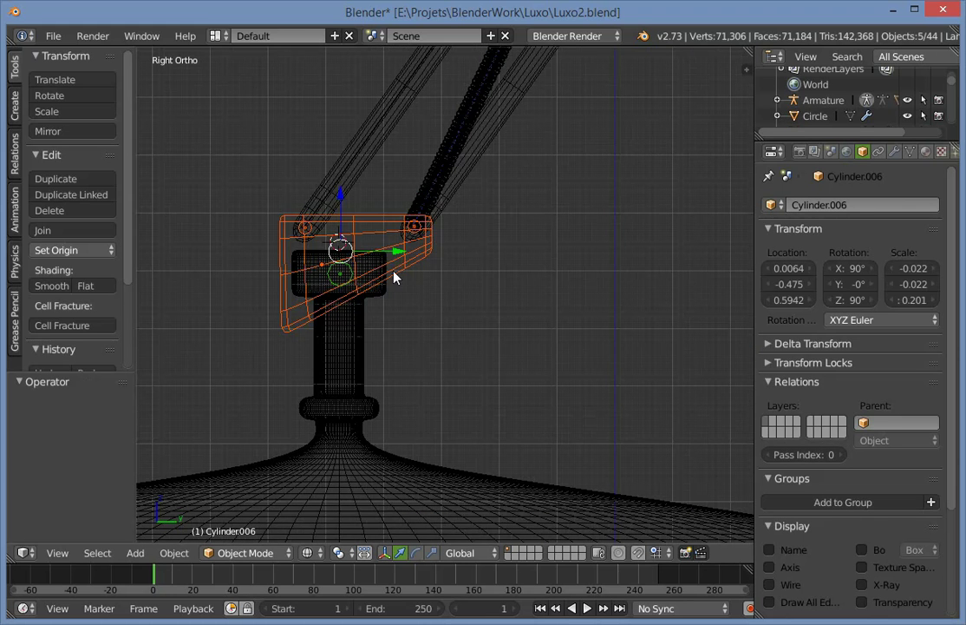
key("shift+a")
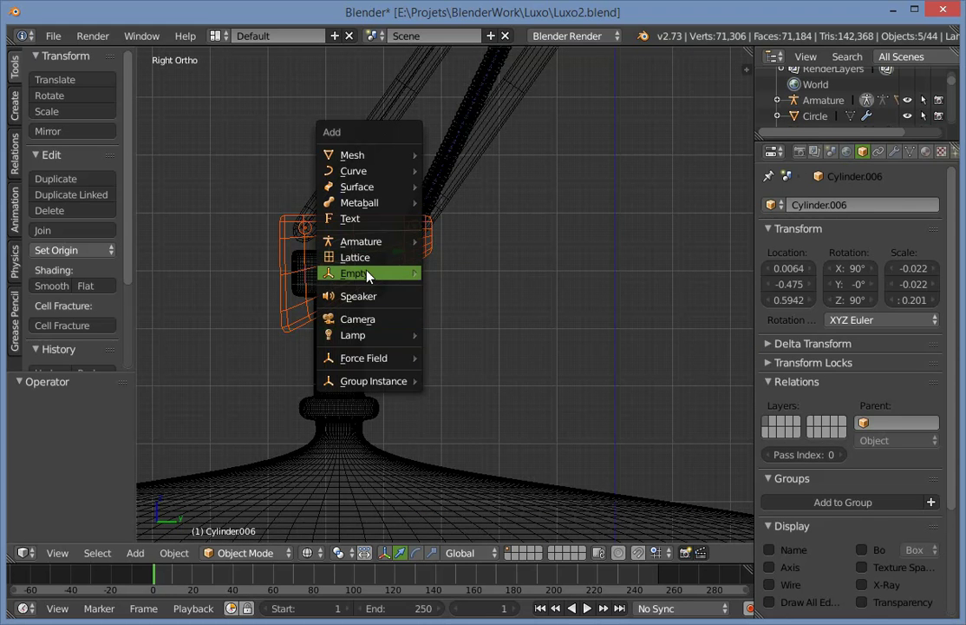
mouse_move(368, 274)
left_click(483, 365)
key("s")
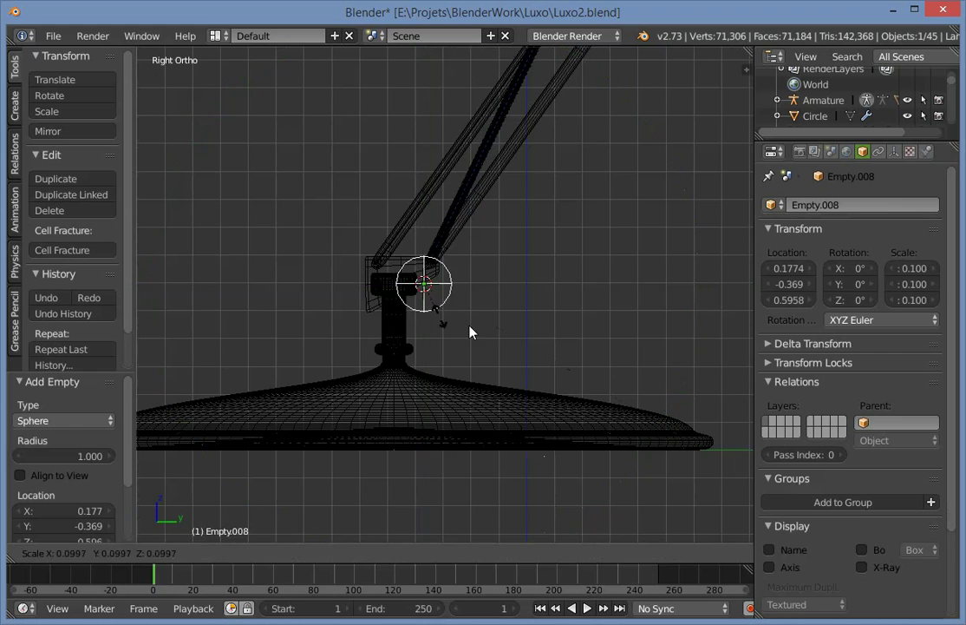
left_click(451, 323)
Center the new sphere empty on the base bracket at about X 0, Y -0.480, Z 0.6235.
key("g")
left_click(455, 325)
key("KP_1")
scroll(537, 330, "up", 2)
key("z")
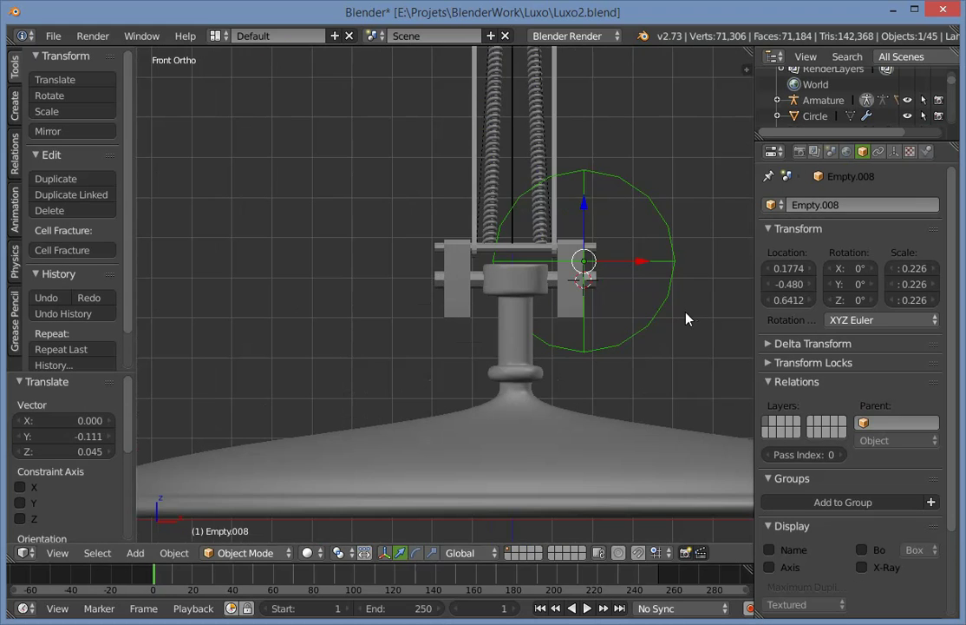
key("g")
left_click(613, 325)
key("a")
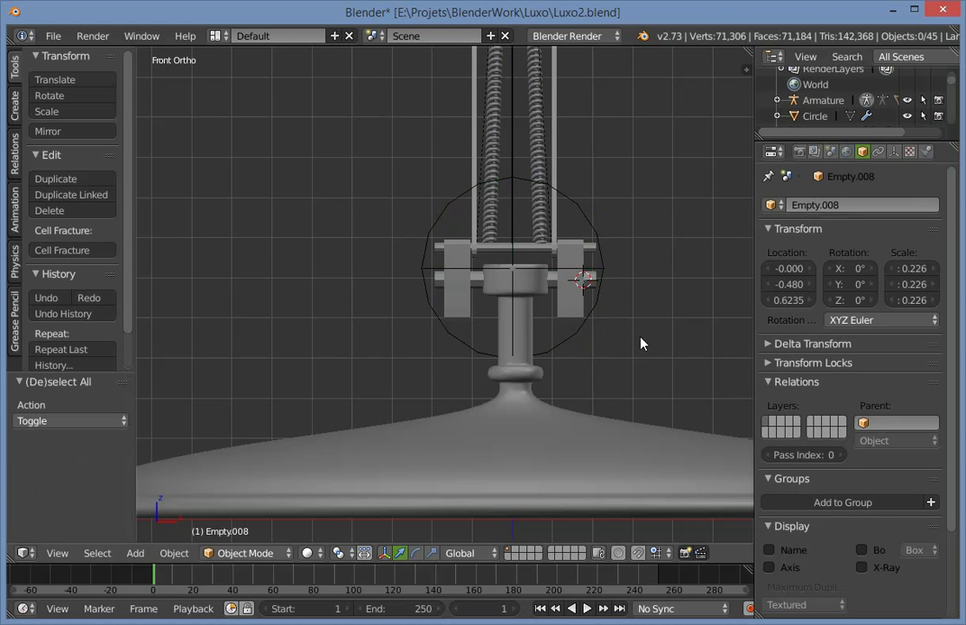
Parent the base bracket's plates and rods to the sphere empty Empty.008 with the Object (Keep Transform) option.
key("a")
scroll(492, 302, "down", 3)
middle_click_drag(744, 495, 746, 499)
key("b")
middle_click_drag(616, 209, 177, 119)
scroll(642, 271, "down", 8)
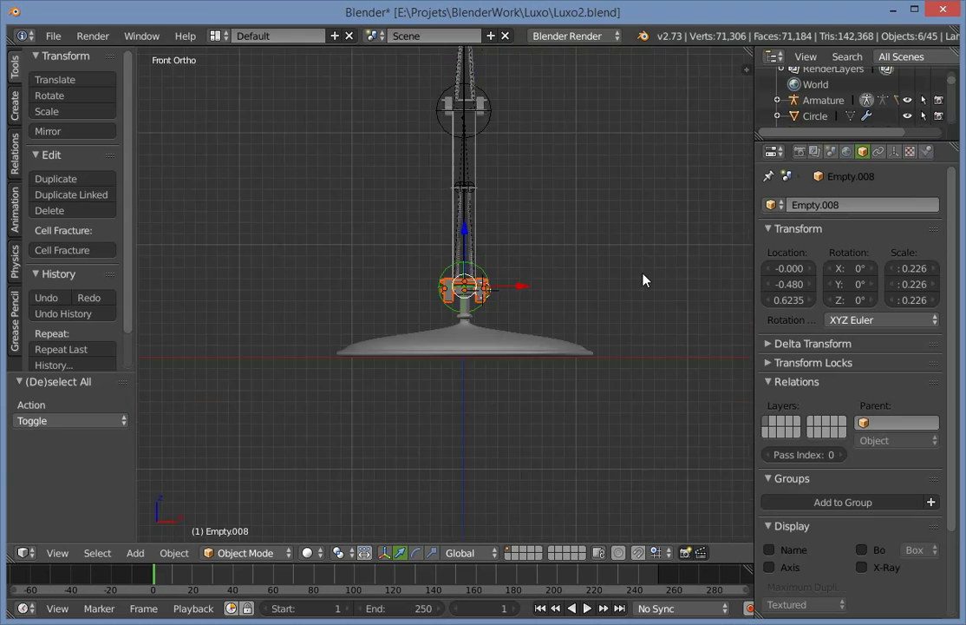
scroll(569, 275, "up", 11)
middle_click_drag(694, 290, 590, 291)
key("KP_3")
key("z")
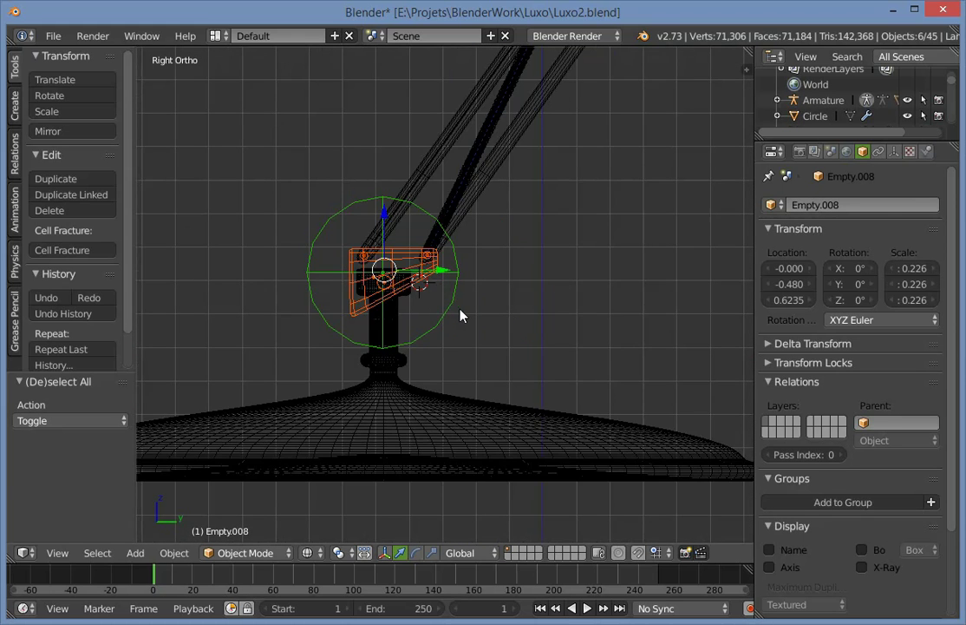
scroll(442, 315, "up", 4)
key("ctrl+p")
key("Down")
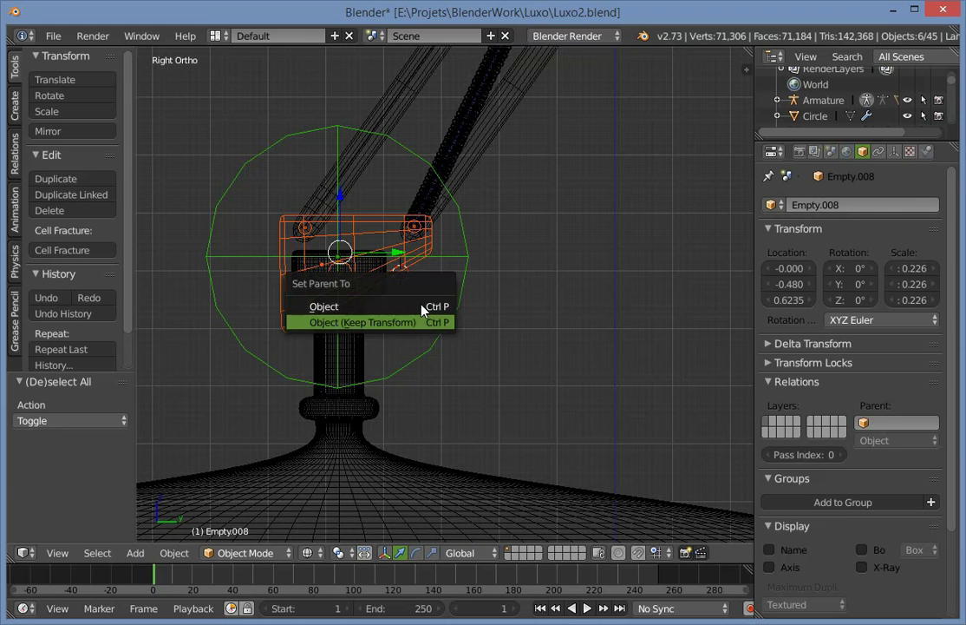
key("Return")
Move Empty.008 to test whether the base bracket's parts follow it, and undo the move.
key("a")
right_click(450, 317)
key("g")
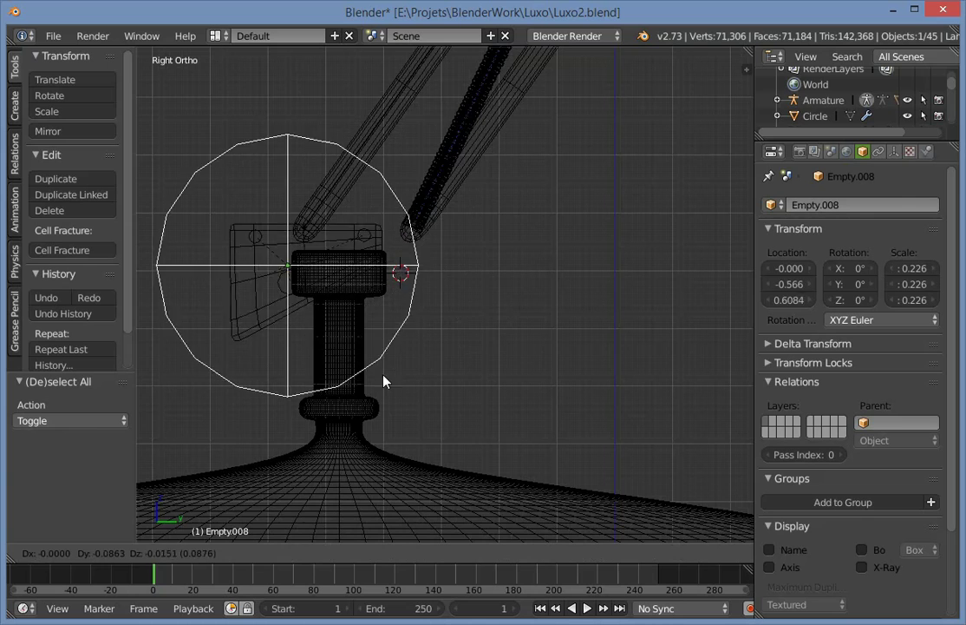
left_click(369, 347)
key("z")
mouse_move(366, 345)
middle_mouse_down()
mouse_move(496, 372)
mouse_move(564, 436)
mouse_move(521, 475)
middle_mouse_up()
scroll(512, 382, "down", 2)
key("g")
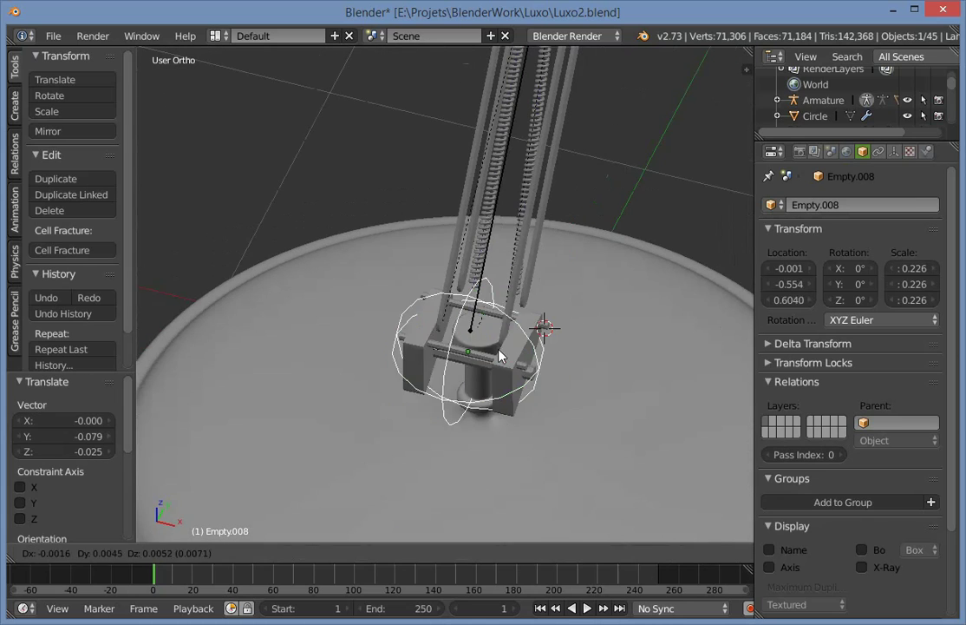
right_click(495, 336)
key("ctrl+z")
Save the lamp file with the base bracket parented to its empty.
key("a")
scroll(564, 350, "down", 4)
key("a")
scroll(568, 356, "down", 3)
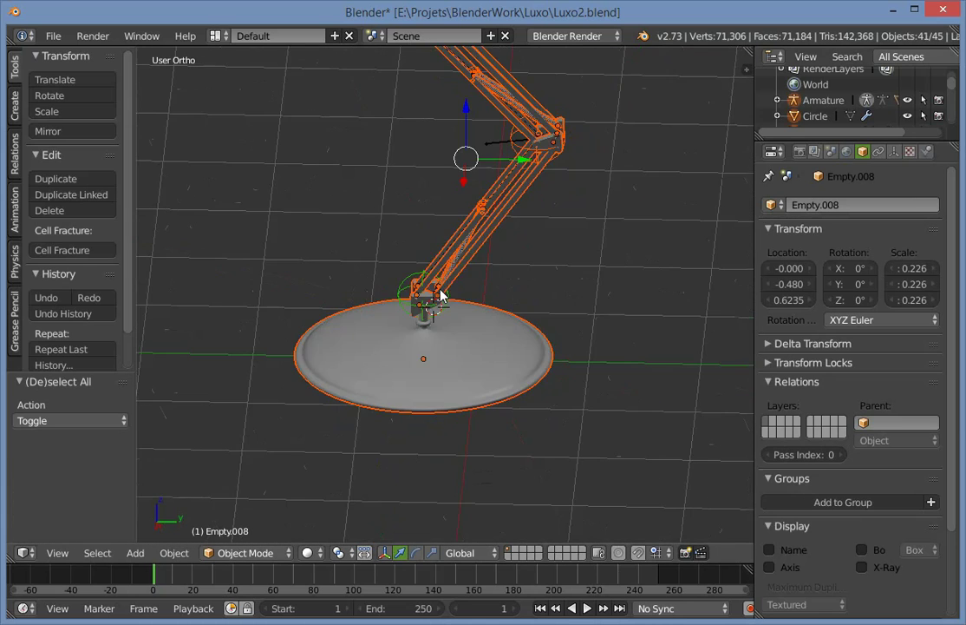
key("ctrl+s")
Examine the base bracket, the lower-arm bars and the springs between them from several angles.
key("a")
middle_click_drag(364, 278, 524, 272)
scroll(524, 272, "up", 4)
key("z")
scroll(485, 282, "up", 3)
key("z")
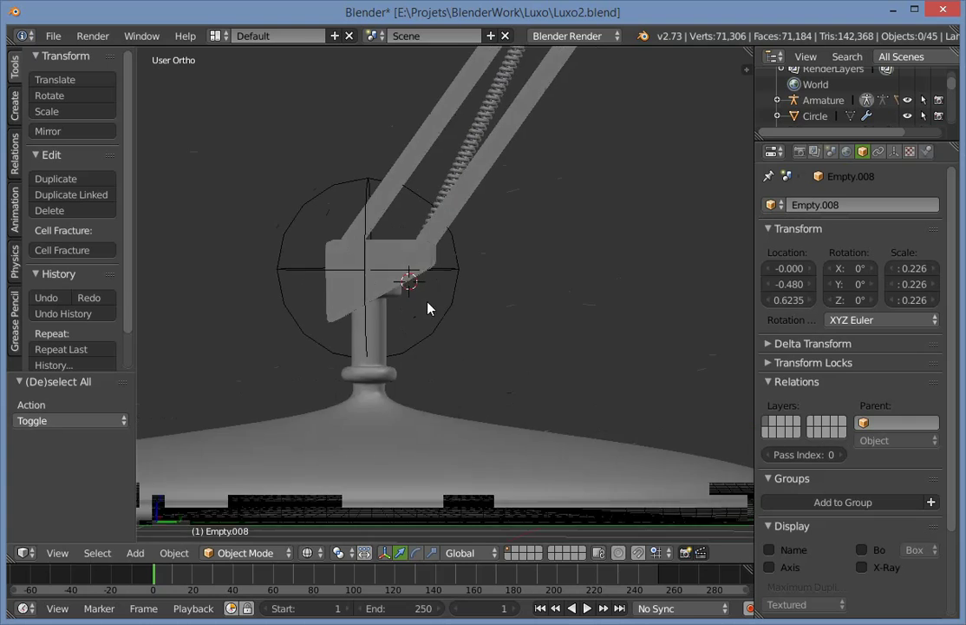
middle_click_drag(427, 309, 351, 332)
scroll(397, 274, "down", 3)
middle_click_drag(415, 240, 390, 362, "shift")
right_click(457, 267)
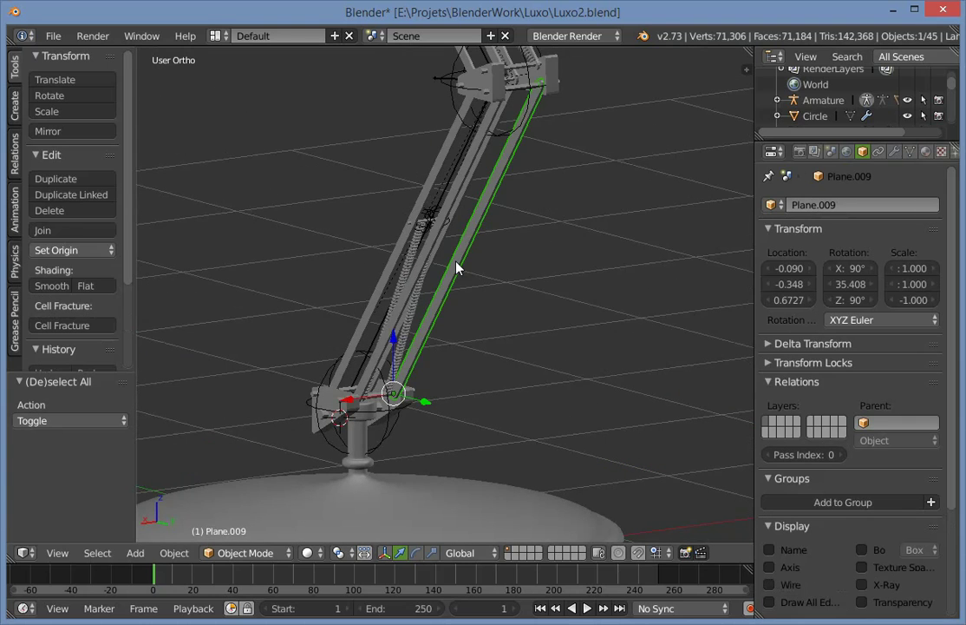
scroll(431, 298, "up", 3)
middle_click_drag(462, 453, 358, 471)
right_click(360, 473)
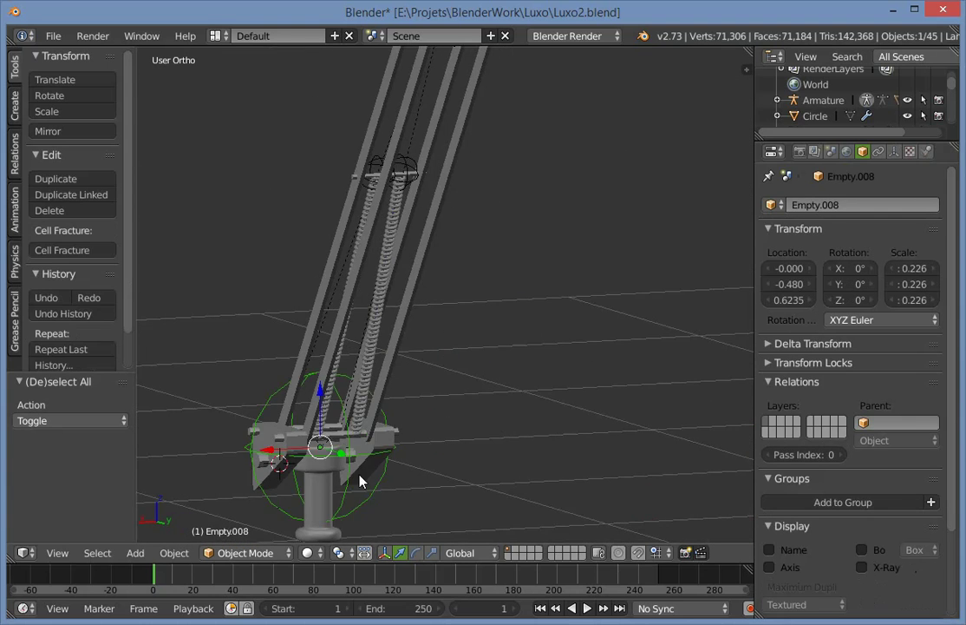
Parent the first lower-arm spring to the base bracket rod Cylinder.003 with the Object (Keep Transform) option.
scroll(470, 328, "up", 3)
middle_click_drag(470, 328, 351, 318)
right_click(367, 311)
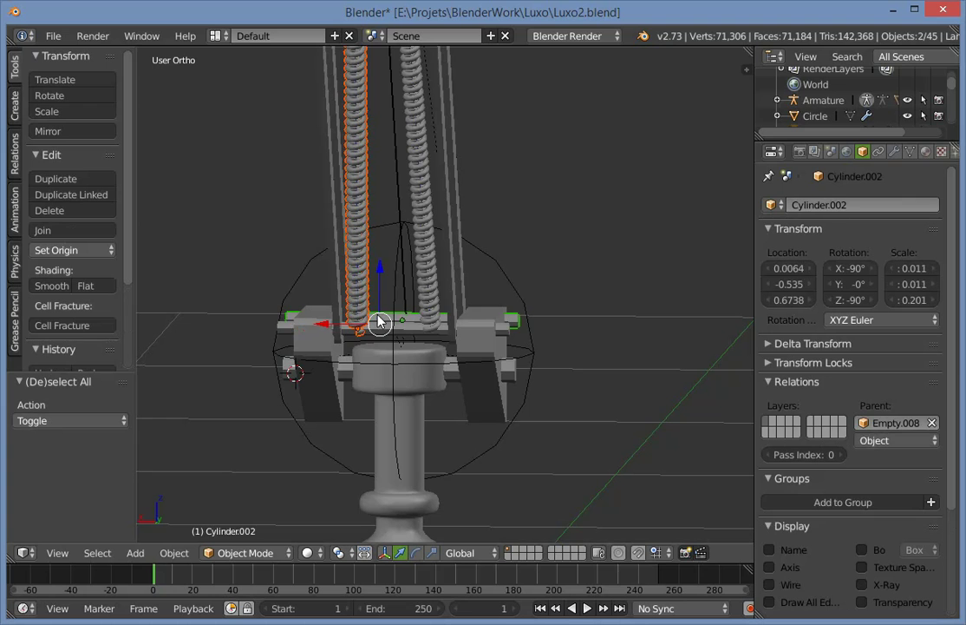
right_click(380, 327)
key("ctrl+p")
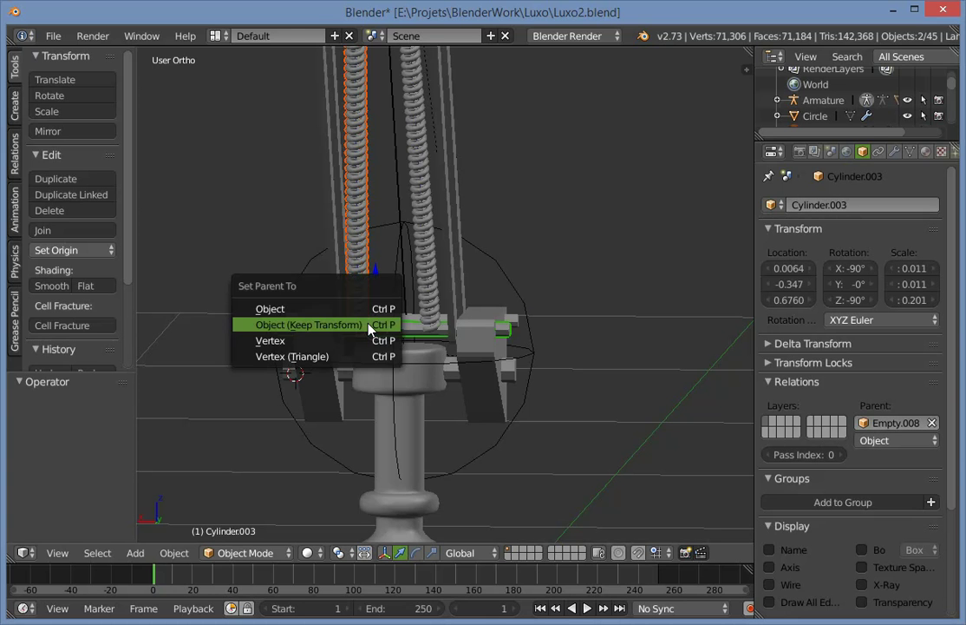
left_click(371, 326)
key("a")
Parent the other lower-arm spring, Circle.002, to the base bracket rod Cylinder.003.
right_click(424, 145)
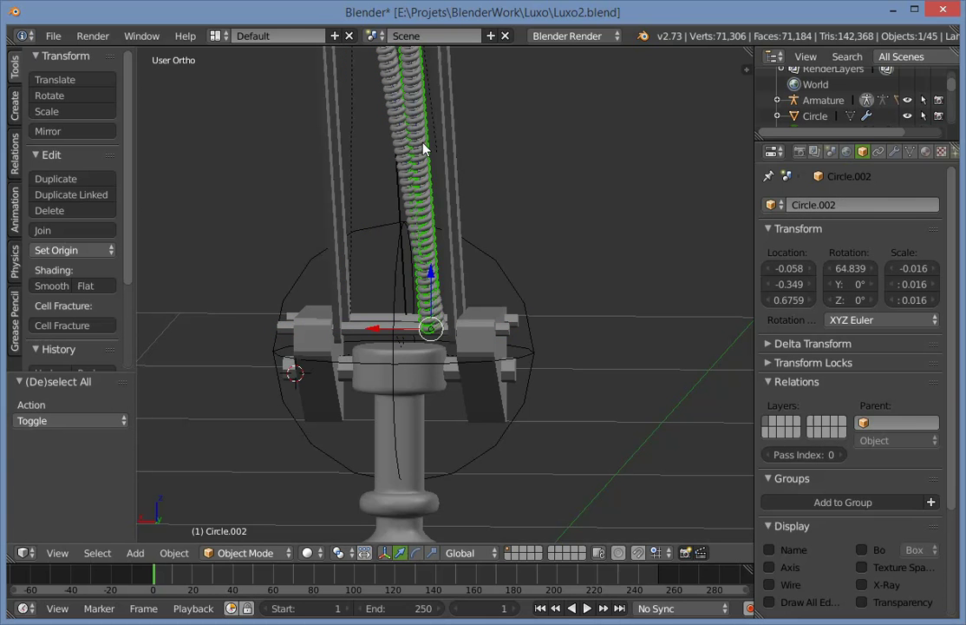
key("ctrl+p")
left_click(360, 326)
key("a")
scroll(354, 180, "down", 4)
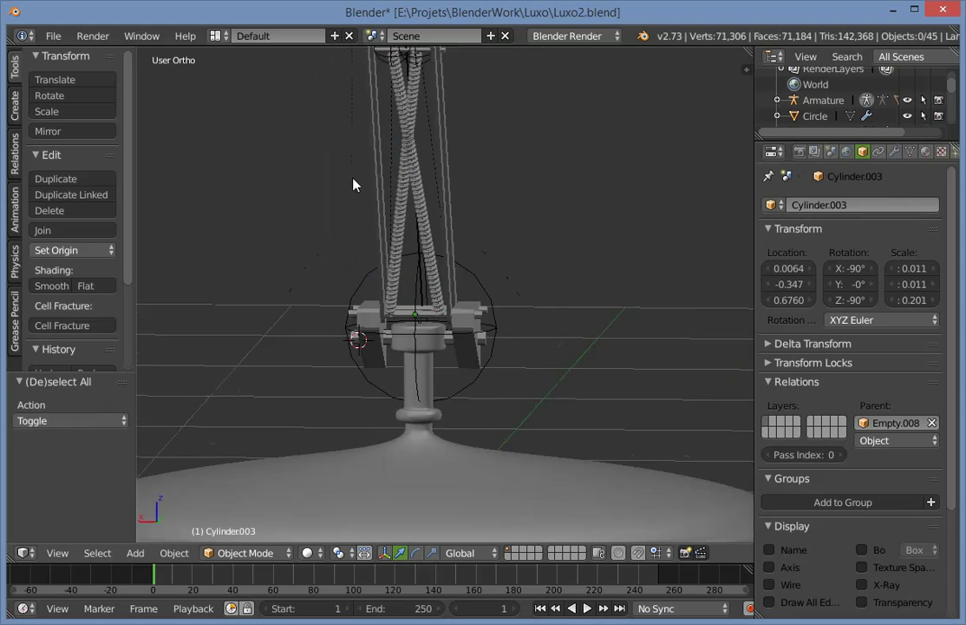
Scale Empty.001 and Empty.002 together by about -0.863 along X to uncross the lower-arm springs.
middle_click_drag(354, 180, 369, 319, "shift")
scroll(369, 151, "up", 3)
right_click(369, 156)
right_click(391, 156, "shift")
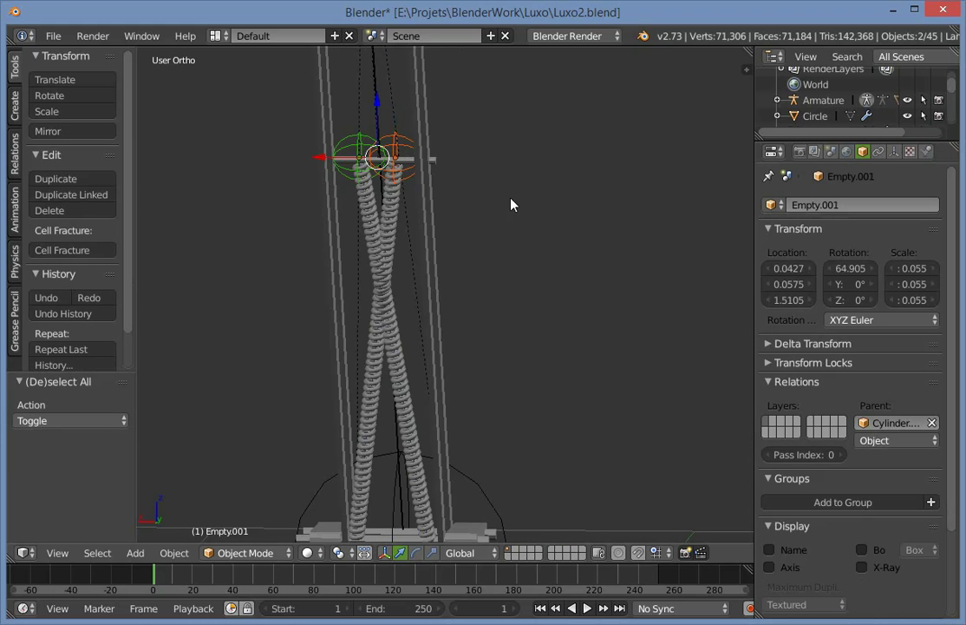
key("s")
key("x")
left_click(260, 170)
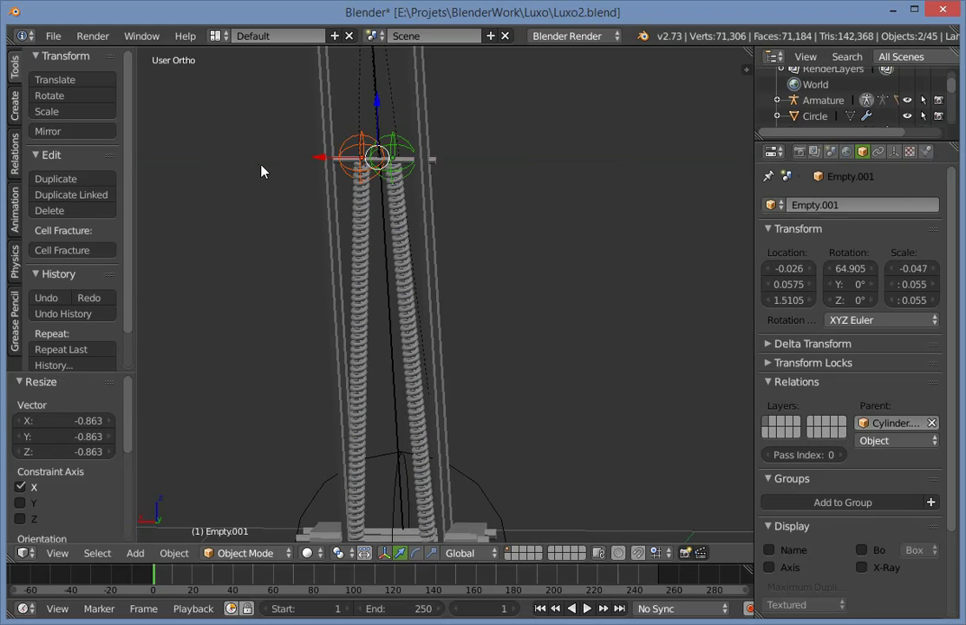
Cancel a further X scaling of the two upper empties and undo their mirrored scaling.
middle_click_drag(372, 169, 379, 154)
key("s")
key("x")
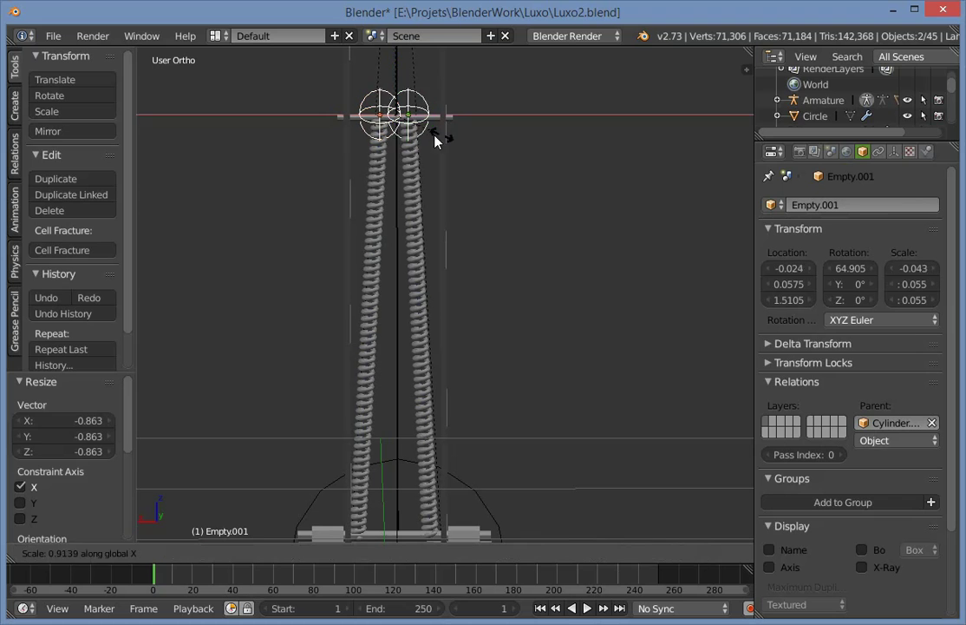
right_click(446, 139)
key("ctrl+z")
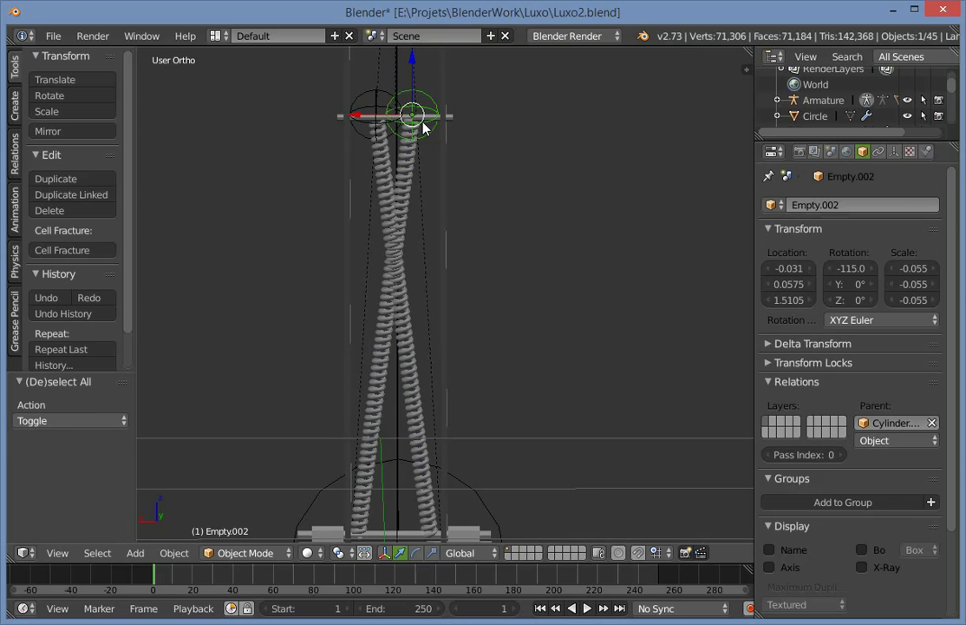
Swap the sides of the lower-arm spring empties, moving Empty.002 about 0.08 along X and Empty.001 to about X -0.029.
mouse_move(352, 114)
left_mouse_down()
mouse_move(308, 117)
mouse_move(360, 124)
left_mouse_up()
right_click(354, 114)
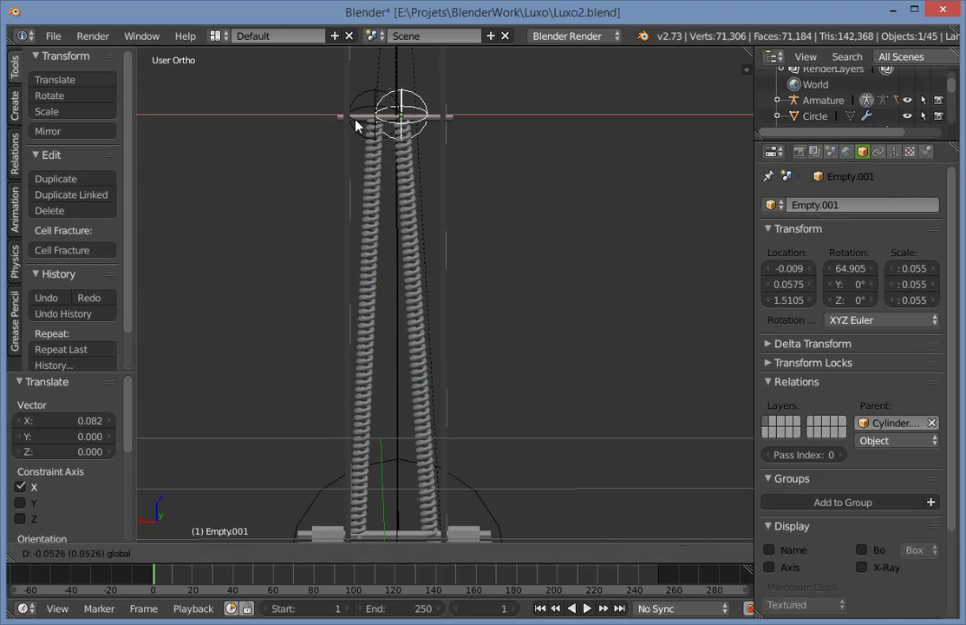
scroll(402, 262, "down", 6)
key("a")
Test the rig in side view by moving the IK_Target bone outward and down, and restore the original pose.
middle_click_drag(401, 262, 550, 338)
key("KP_3")
right_click(431, 97)
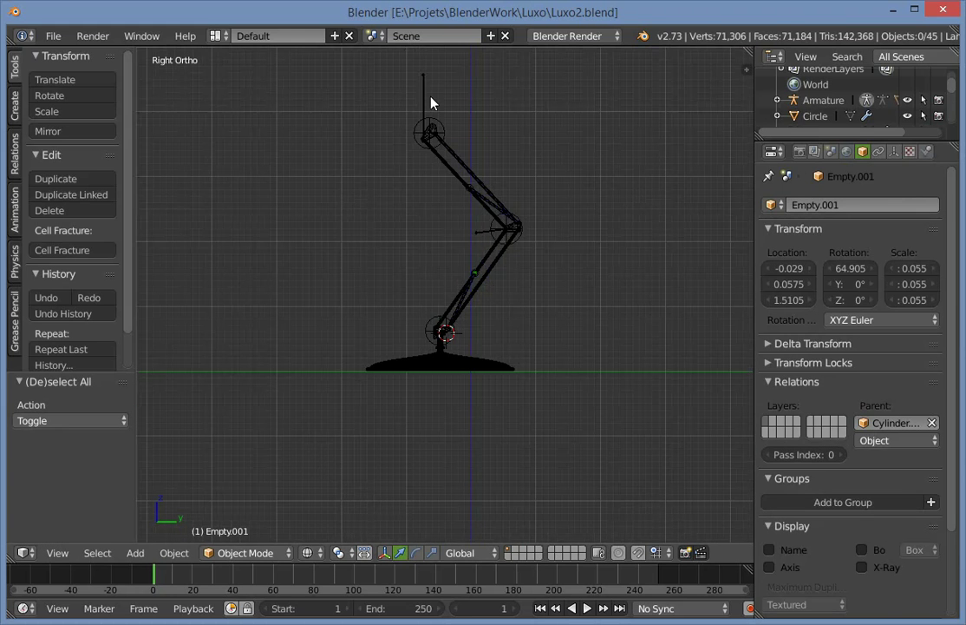
key("ctrl+Tab")
key("g")
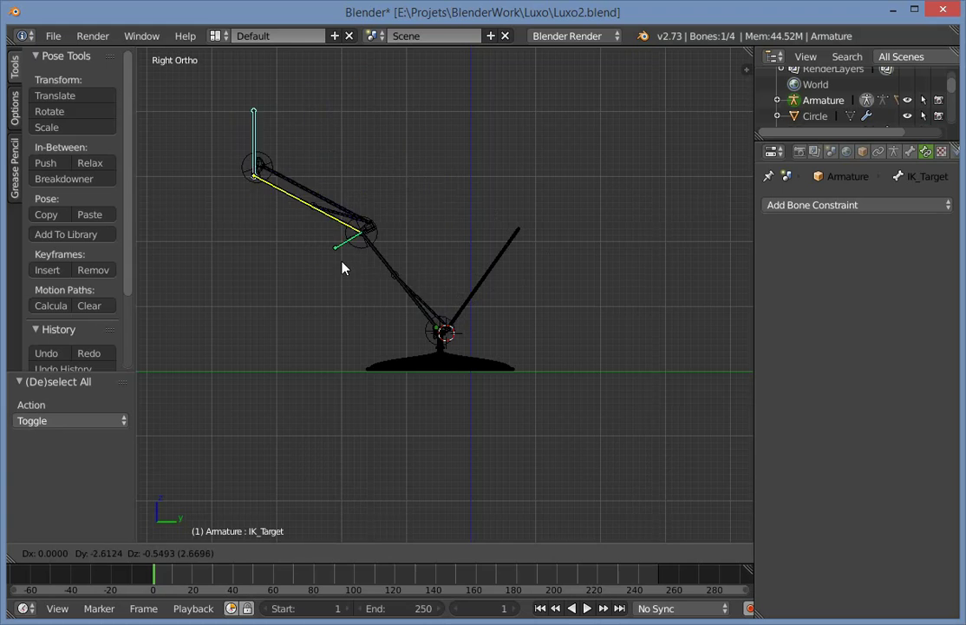
left_click(384, 271)
scroll(433, 296, "up", 2)
key("g")
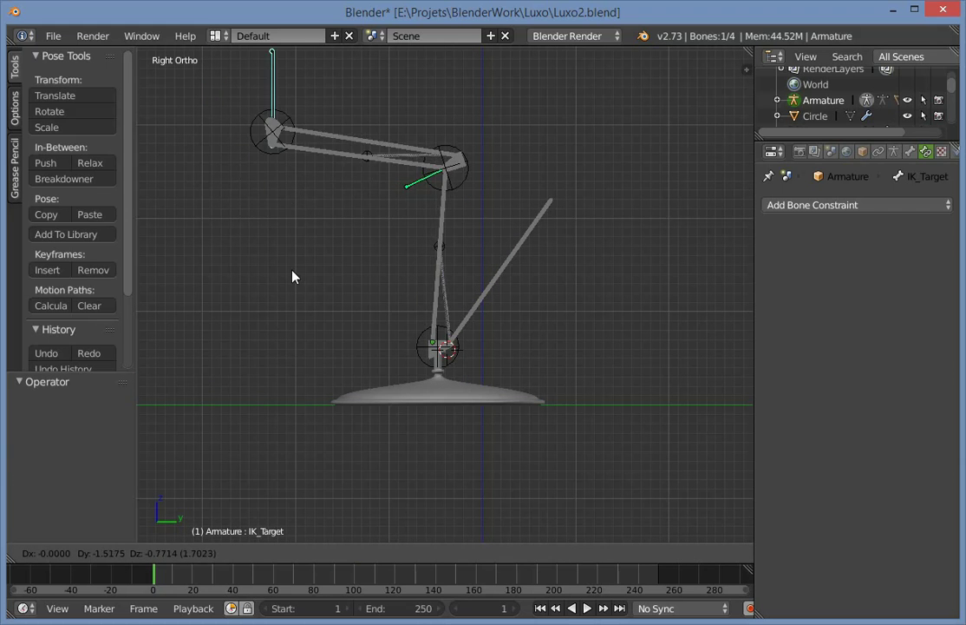
right_click(692, 239)
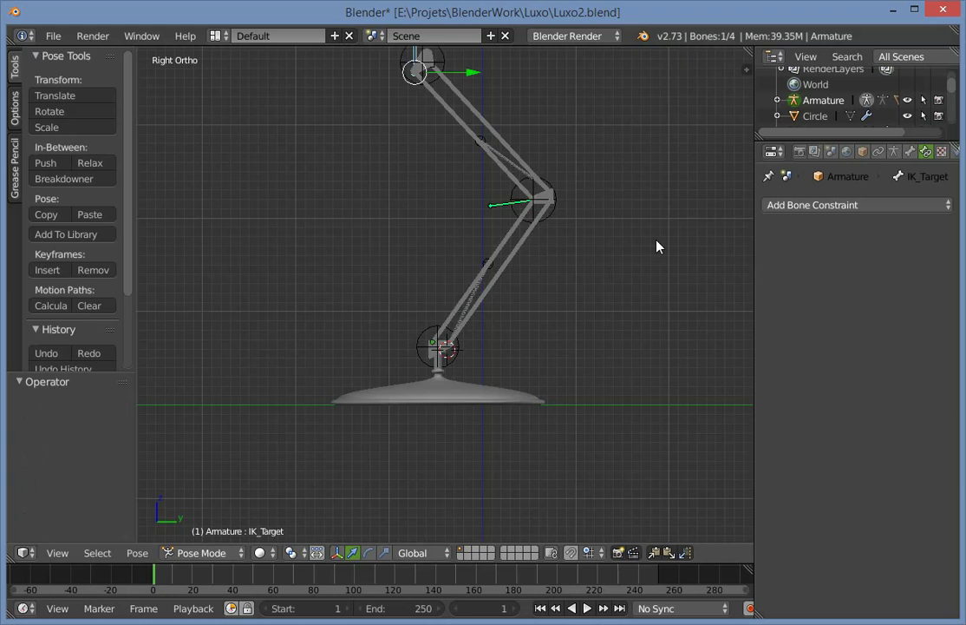
Deselect the bones, save the blend file over the existing one, and return to Object Mode.
middle_click_drag(655, 246, 496, 259)
key("a")
scroll(422, 360, "up", 5)
middle_click_drag(434, 400, 505, 538, "shift")
scroll(339, 180, "up", 3)
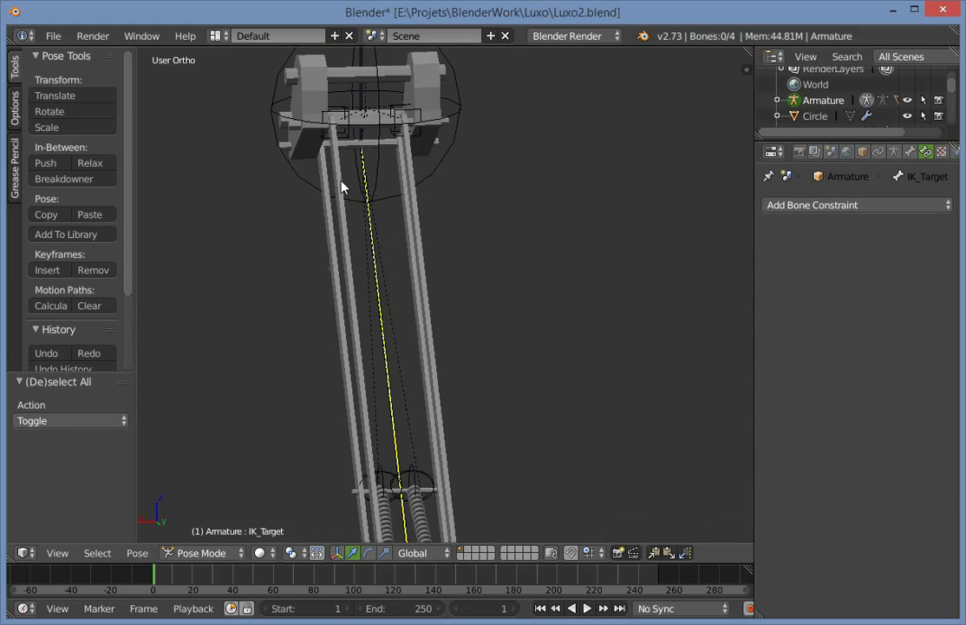
key("ctrl+s")
left_click(340, 181)
Duplicate Empty.006 and Empty.007 together and place the copies beside the middle bracket, about 1.36 along Y and -1.45 along Z.
middle_click_drag(369, 125, 393, 235, "shift")
scroll(393, 236, "up", 4)
right_click(340, 142)
key("z")
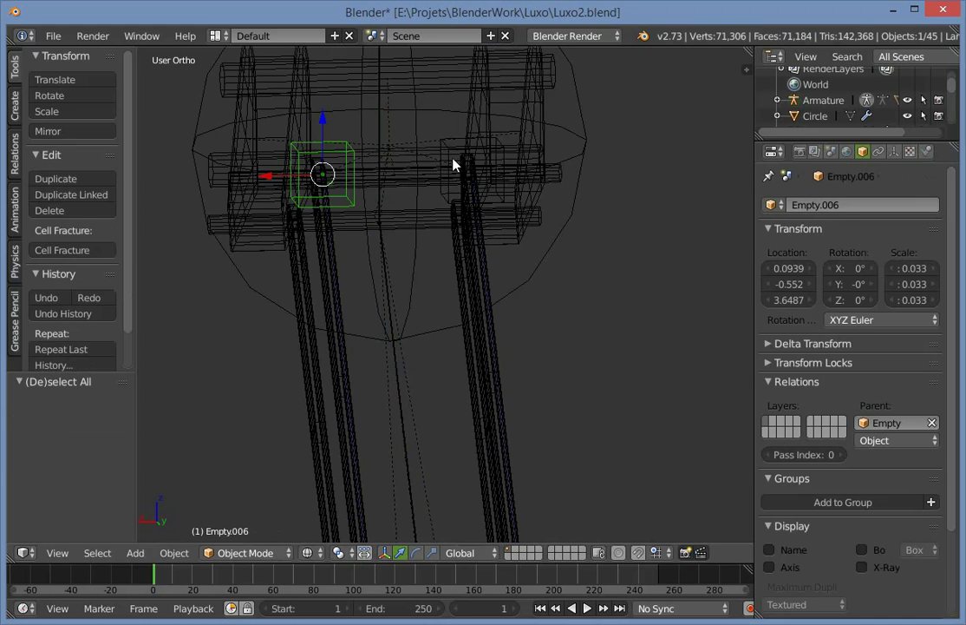
right_click(451, 148, "shift")
key("ctrl+z")
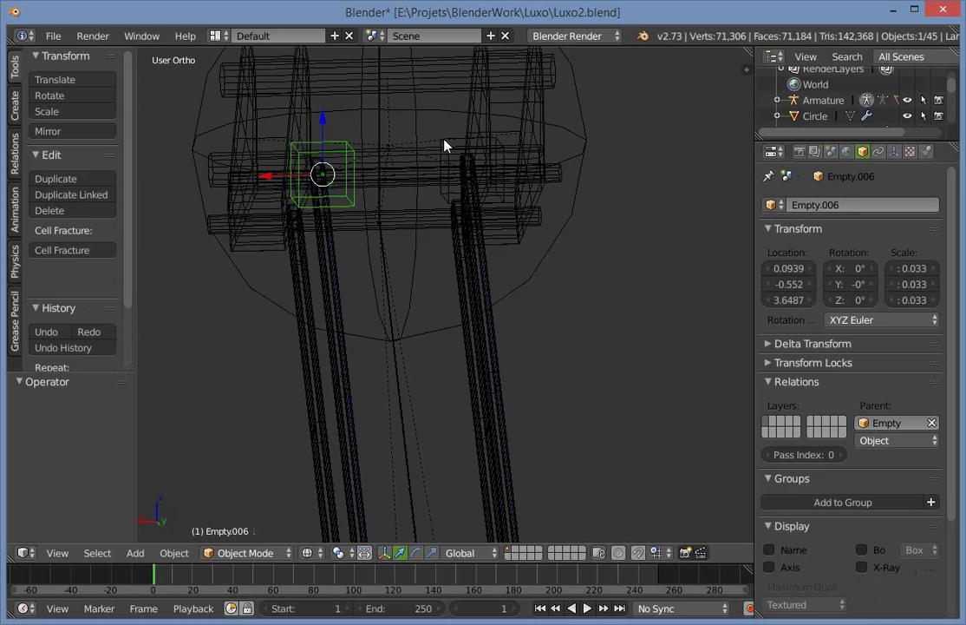
right_click(447, 148, "shift")
scroll(475, 235, "down", 4)
key("KP_3")
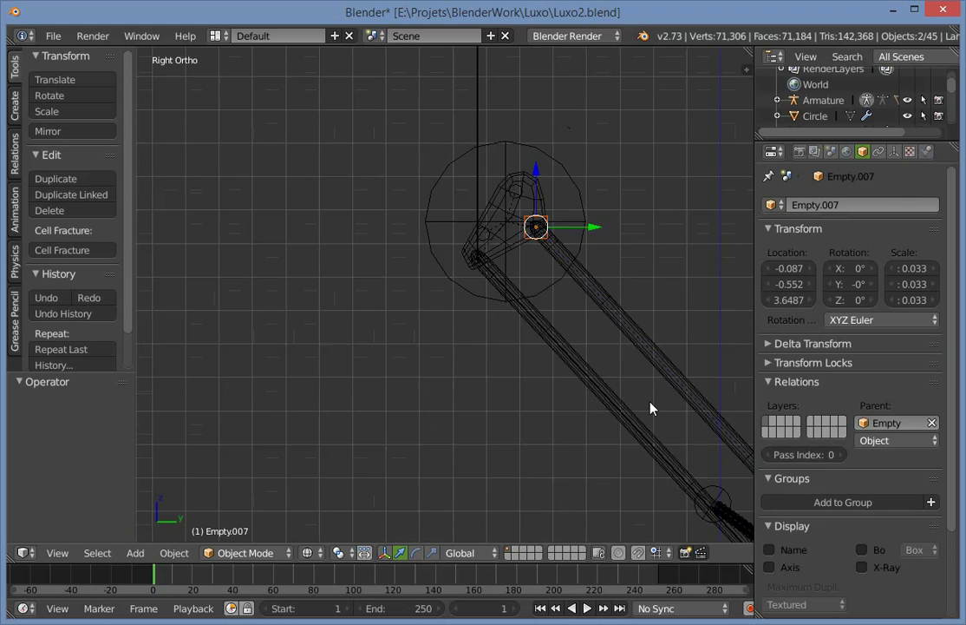
middle_click_drag(651, 406, 384, 153, "shift")
scroll(433, 256, "down", 3)
key("shift+d")
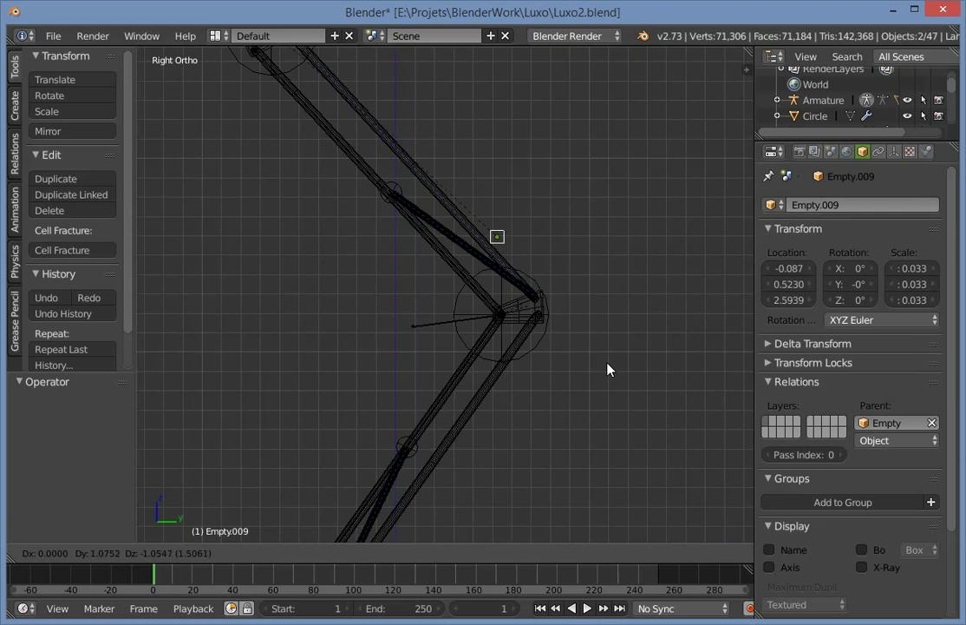
left_click(650, 422)
Move the duplicated empties about -0.08 along Y and -0.01 along Z onto the lower rear pivot of the middle bracket.
scroll(685, 382, "up", 4)
key("z")
middle_click_drag(750, 313, 488, 260, "shift")
scroll(464, 244, "up", 3)
key("z")
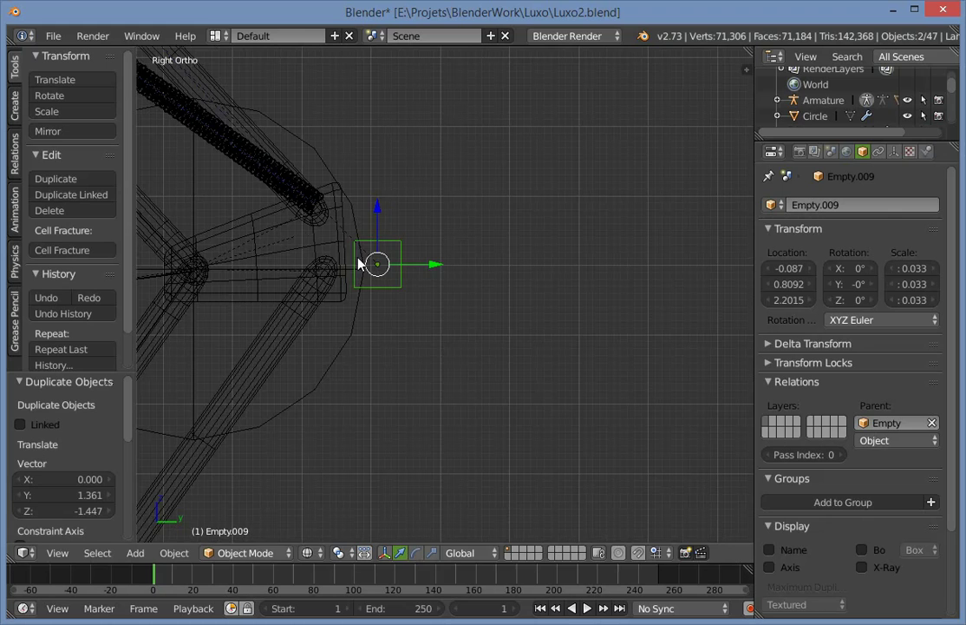
key("g")
left_click(347, 267)
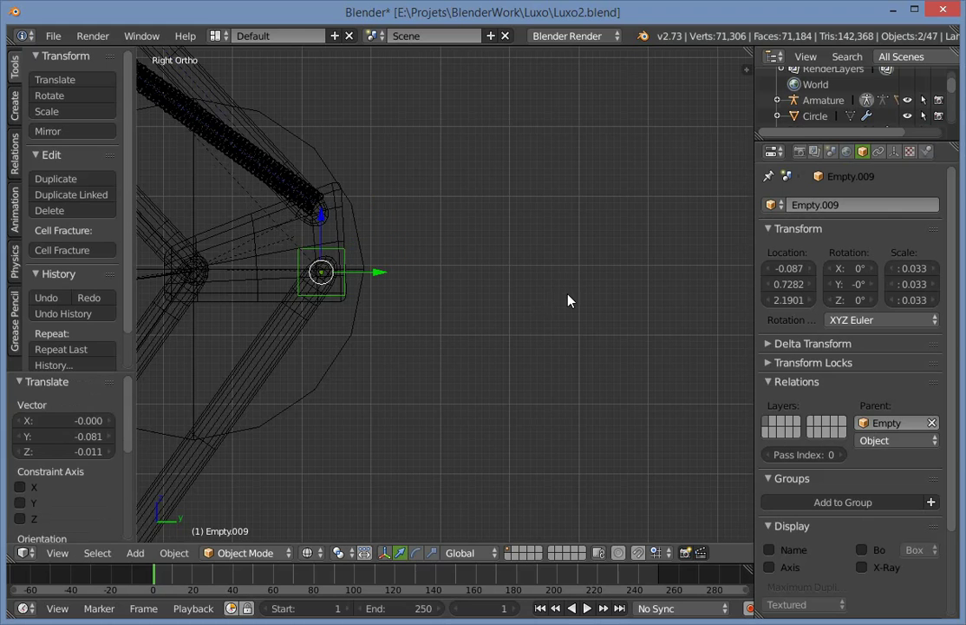
Clear the old parent of the two duplicated empties and parent them to Empty.005 with the Object (Keep Transform) option.
key("z")
middle_click_drag(568, 301, 360, 320)
scroll(338, 295, "up", 2)
key("a")
right_click(311, 267)
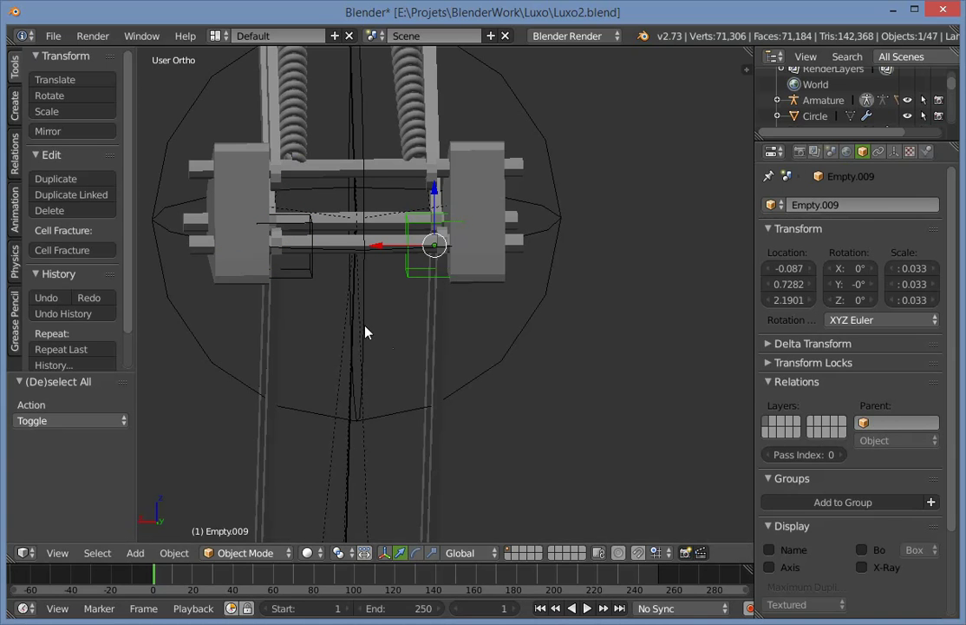
right_click(317, 275, "shift")
right_click(300, 411, "shift")
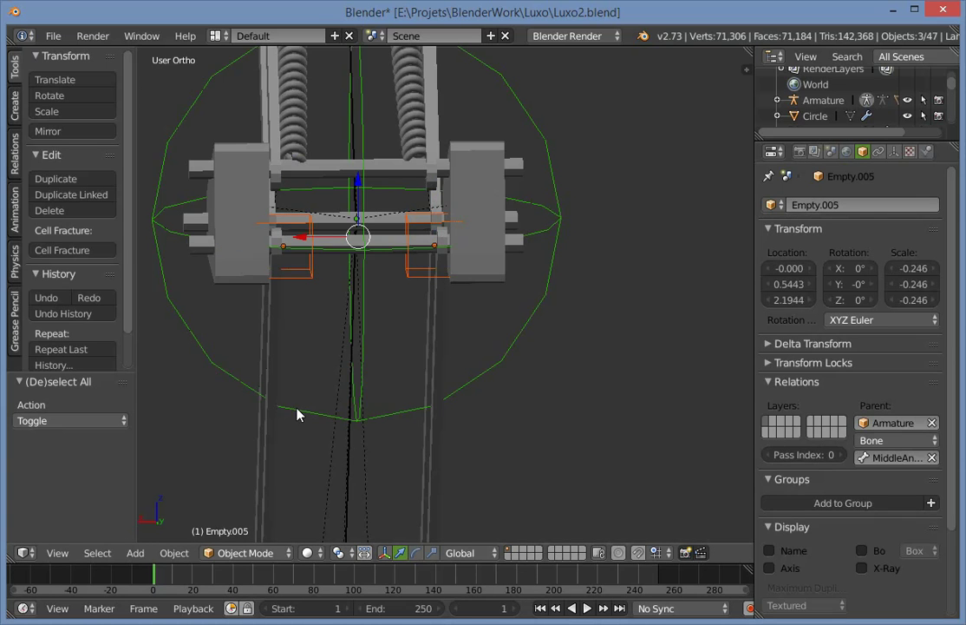
key("ctrl+p")
left_click(288, 401)
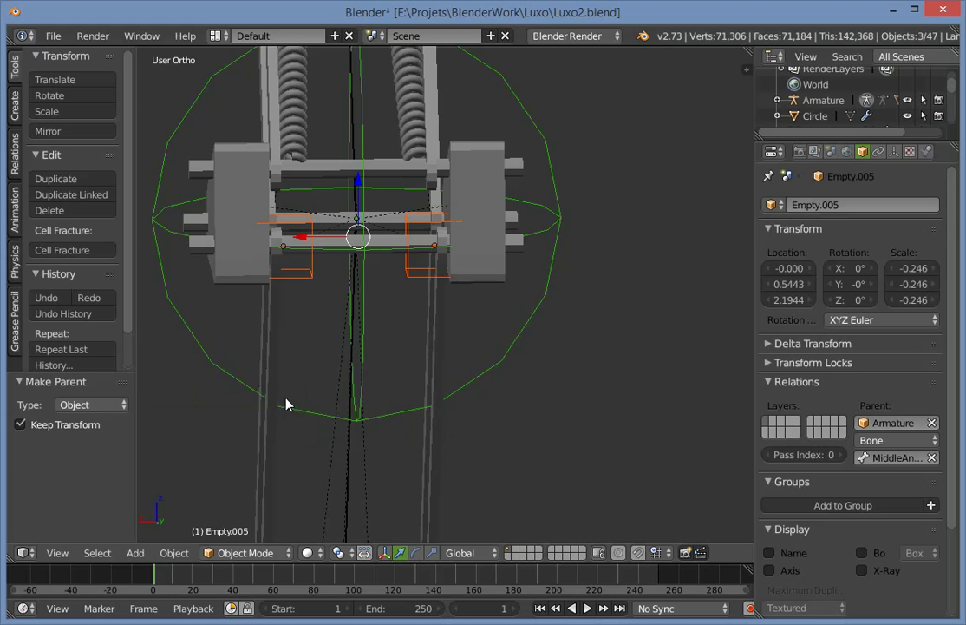
Test the new parenting by moving Empty.005 sideways, and undo the move.
key("a")
right_click(311, 275)
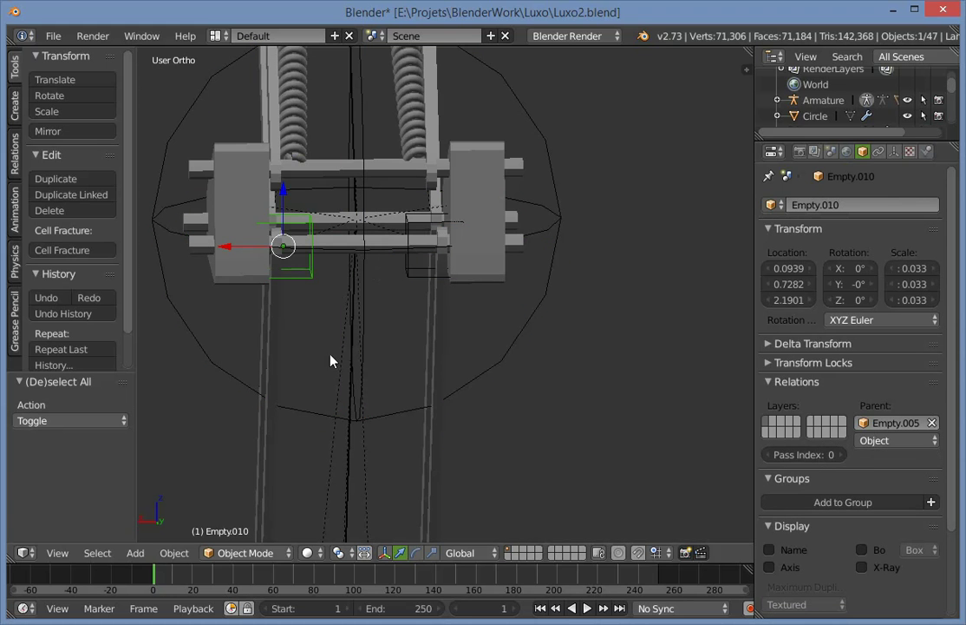
right_click(334, 411)
key("g")
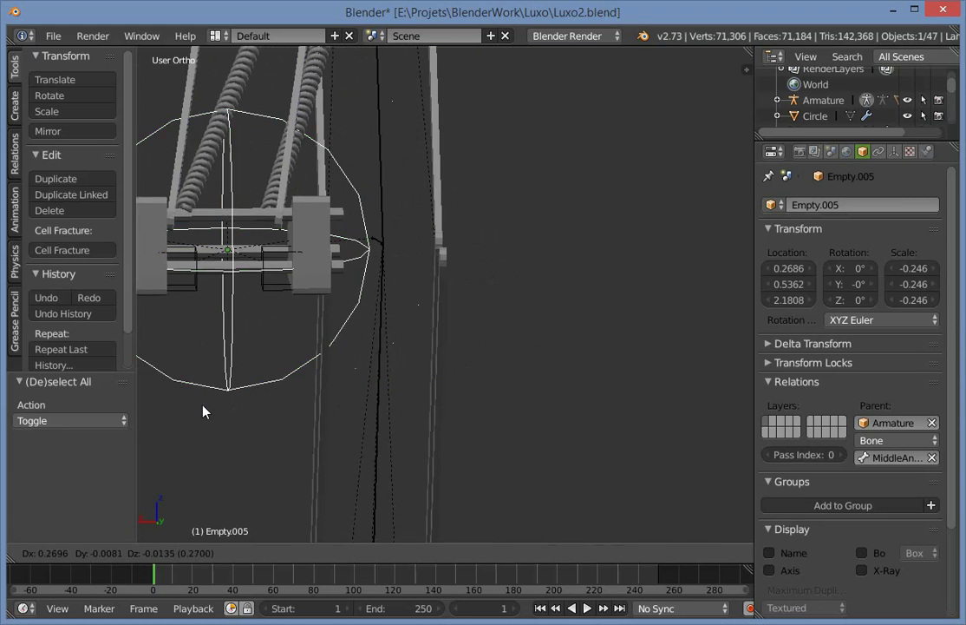
left_click(203, 405)
key("ctrl+z")
key("a")
Examine the two new cube empties and the adjoining lower-arm bars at the middle bracket from several angles.
scroll(390, 366, "down", 4)
scroll(364, 393, "up", 2)
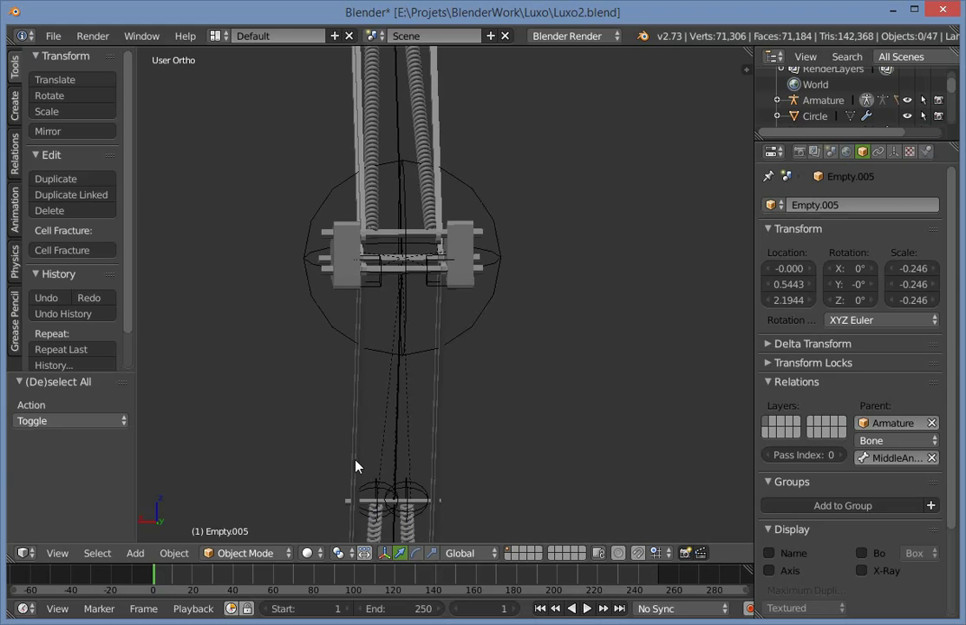
middle_click_drag(392, 426, 516, 348)
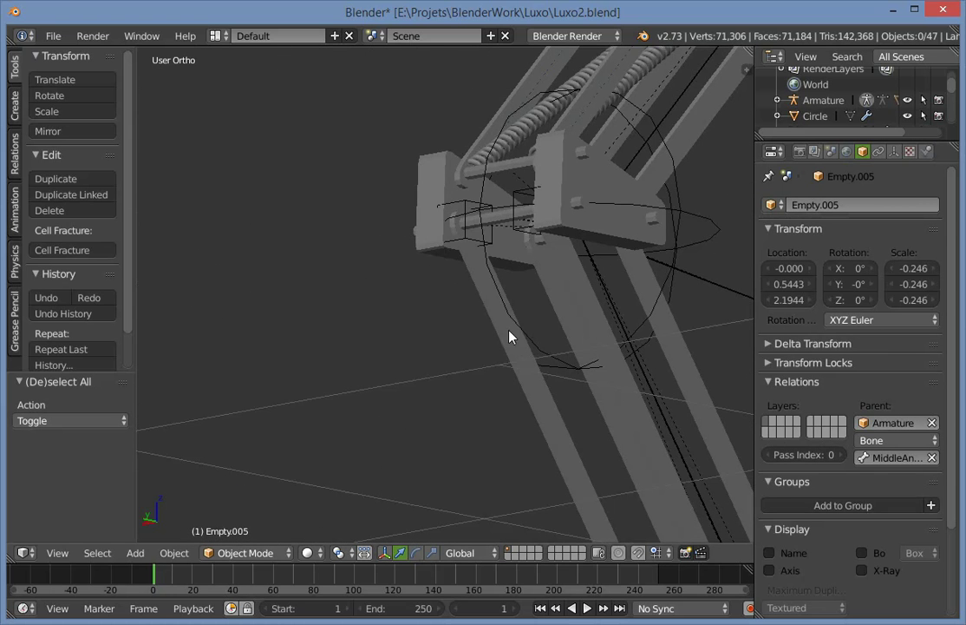
right_click(479, 291)
right_click(484, 243)
right_click(477, 289)
right_click(462, 249)
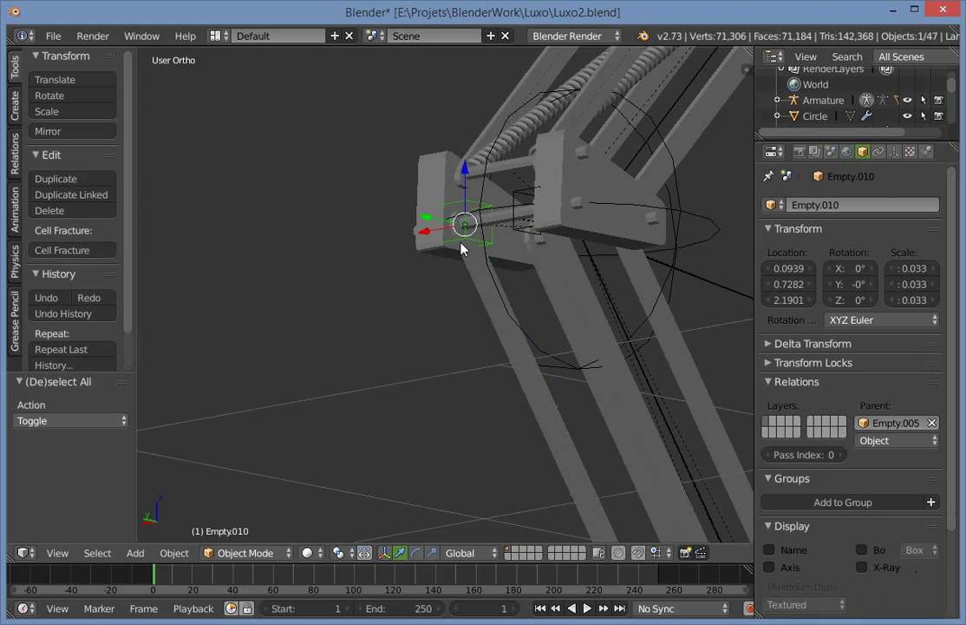
right_click(586, 337)
middle_click_drag(586, 337, 608, 326)
right_click(539, 237)
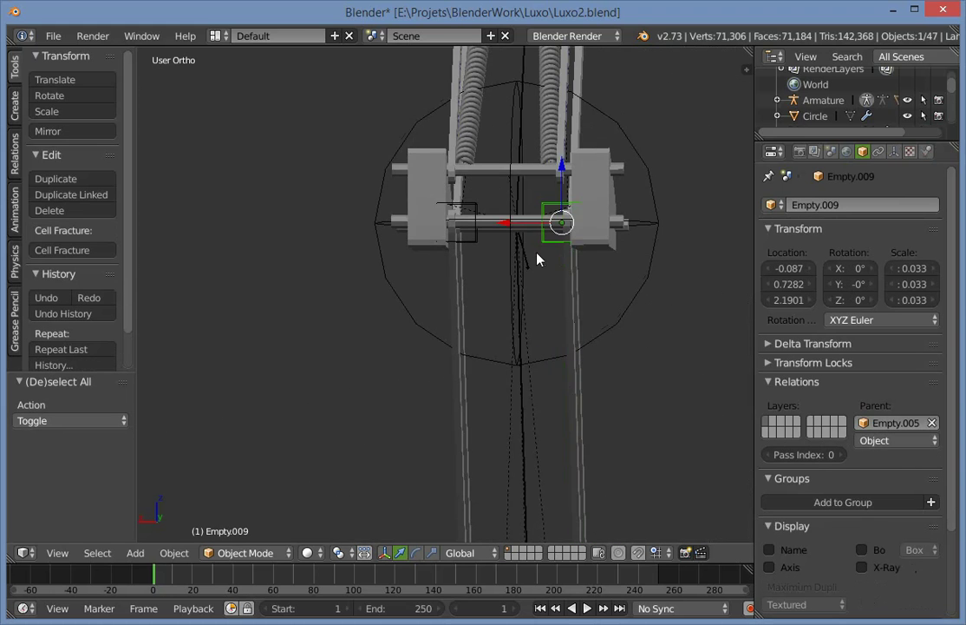
middle_click_drag(540, 258, 486, 215)
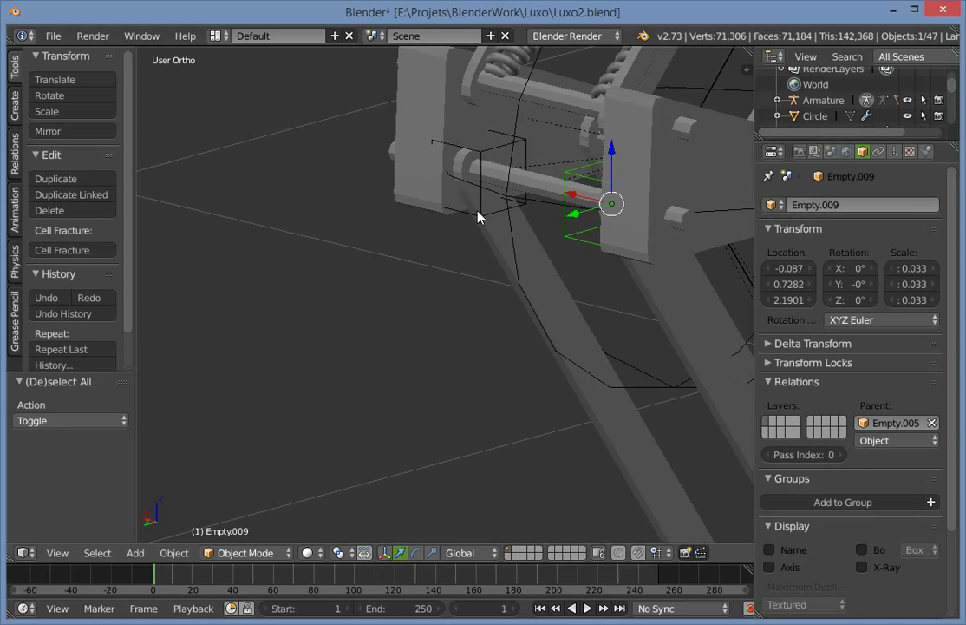
Add a Stretch To constraint to the lower-arm bar Plane.004, targeting Empty.010.
right_click(480, 214)
scroll(471, 268, "down", 3)
right_click(517, 304, "shift")
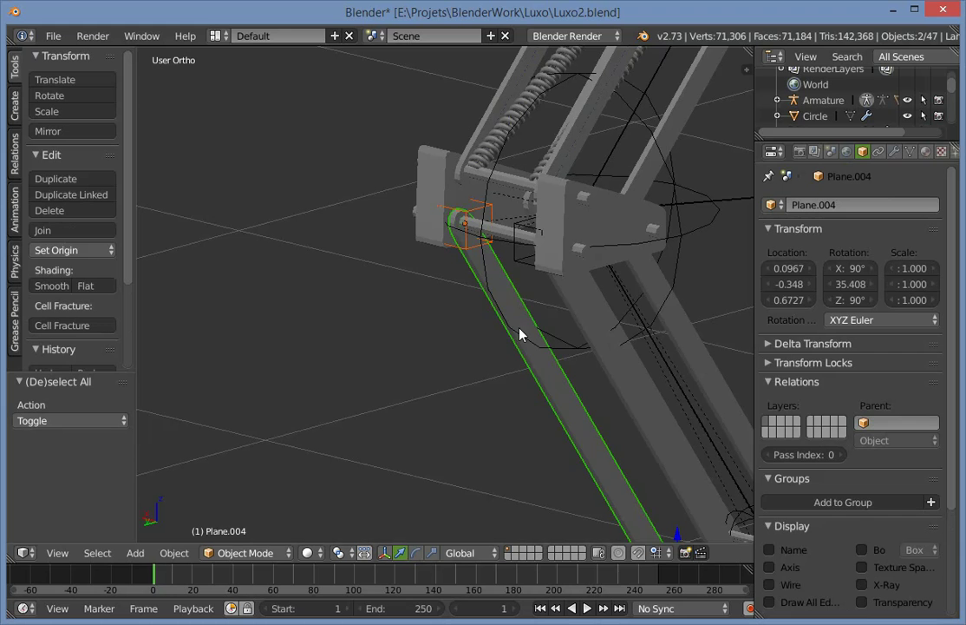
key("ctrl+shift+c")
left_click(611, 456)
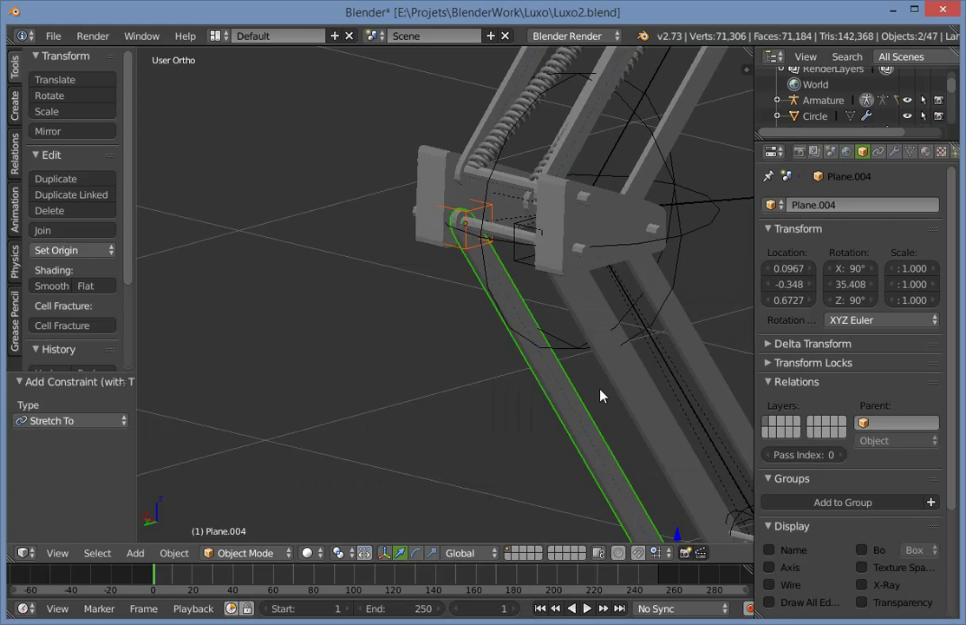
Give the opposite lower-arm bar, Plane.009, a Stretch To constraint targeting Empty.009.
key("a")
middle_click_drag(601, 396, 511, 254)
right_click(512, 253)
scroll(507, 328, "up", 3)
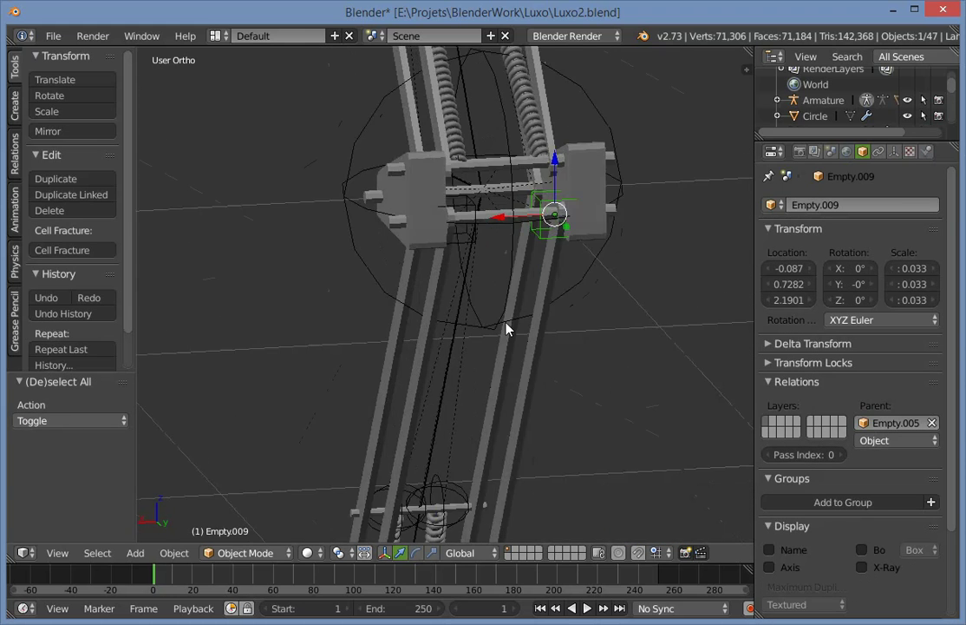
mouse_move(507, 328)
middle_mouse_down()
mouse_move(546, 287)
mouse_move(518, 305)
mouse_move(511, 324)
middle_mouse_up()
right_click(469, 389, "shift")
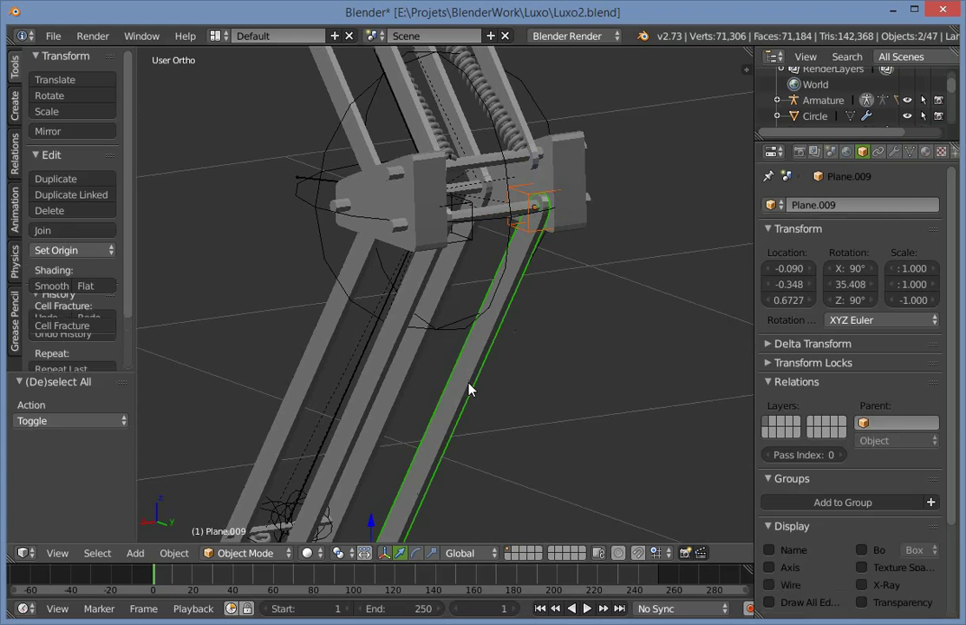
key("ctrl+shift+c")
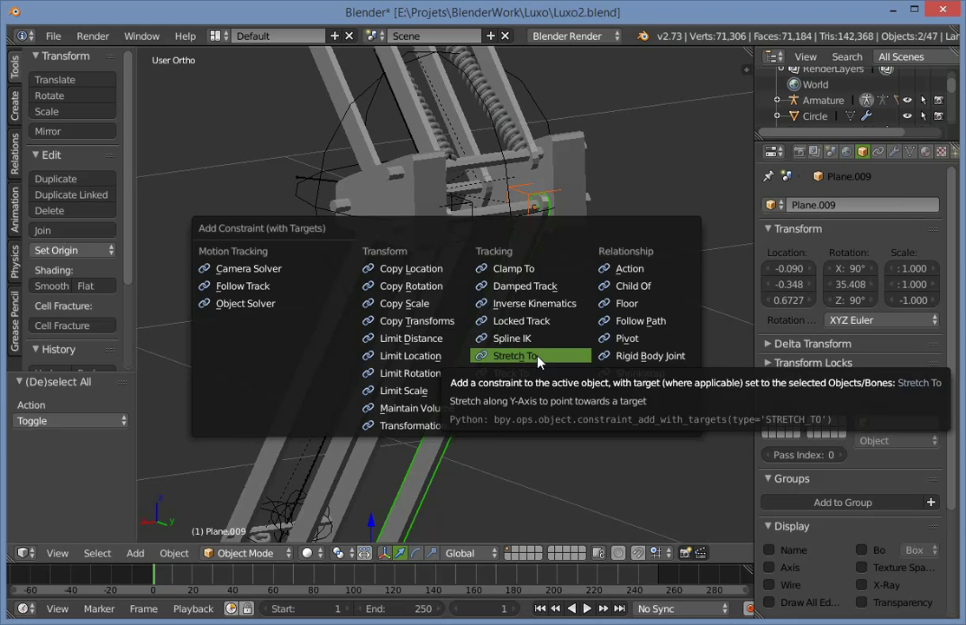
left_click(538, 356)
scroll(494, 360, "down", 6)
key("a")
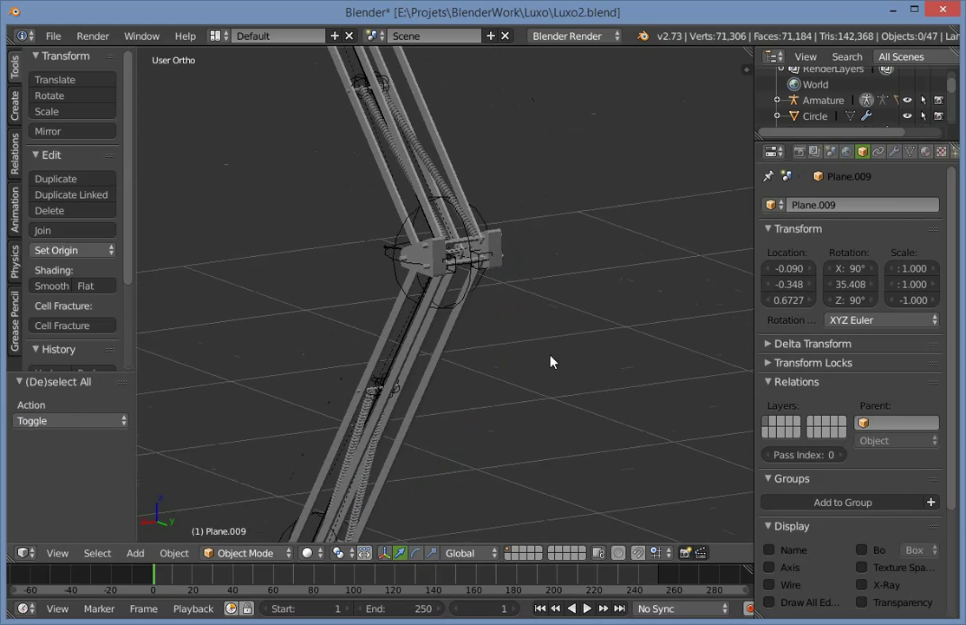
Test the constrained lower-arm bars in side view by moving the IK_Target bone, and restore the original pose.
middle_click_drag(459, 371, 314, 384)
key("KP_3")
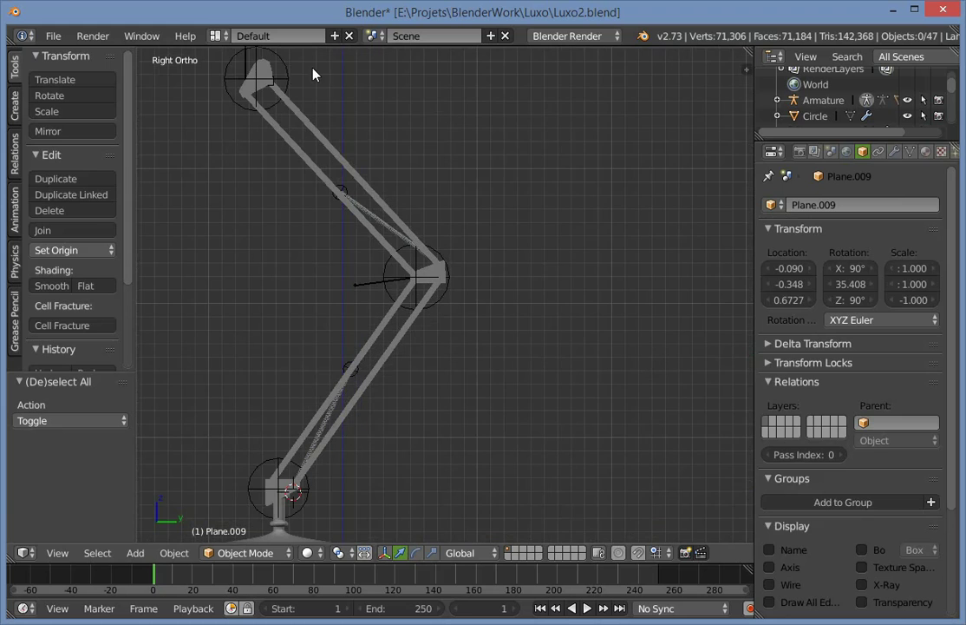
scroll(283, 82, "down", 2)
right_click(305, 109)
key("g")
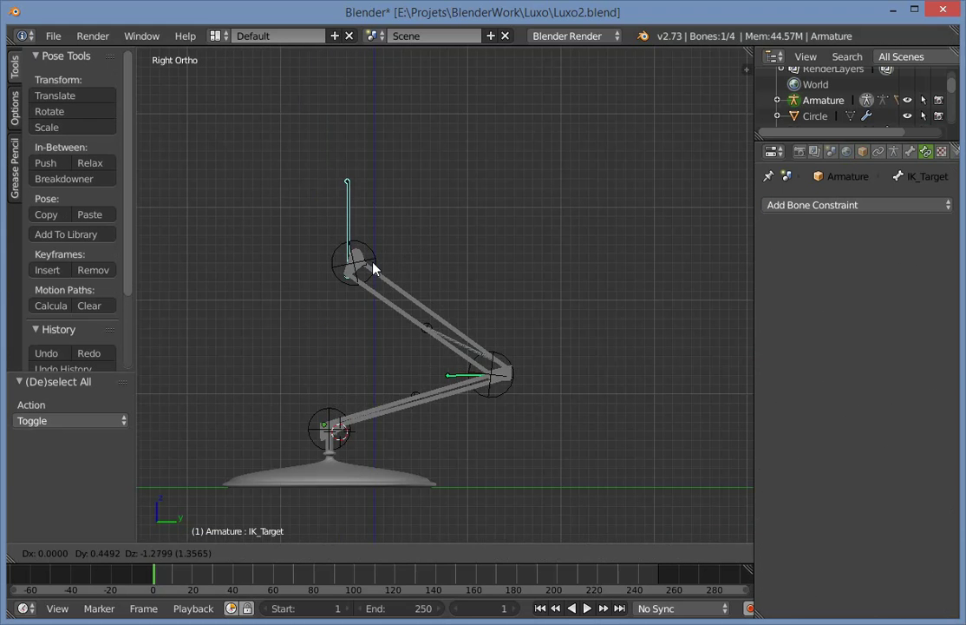
left_click(596, 286)
scroll(338, 414, "up", 2)
middle_click_drag(263, 401, 547, 305, "shift")
scroll(573, 244, "up", 1)
scroll(268, 282, "down", 4)
key("KP_3")
right_click(475, 108)
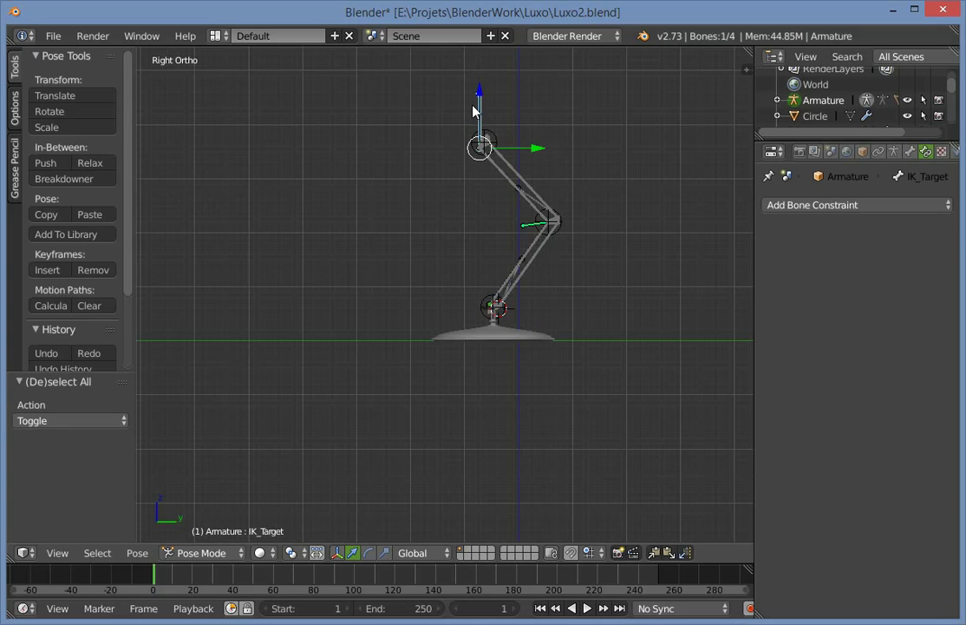
Try the lamp arm's rig by moving the IK_Target bone about -1.523 in Y and -1.113 in Z.
key("g")
left_click(389, 198)
scroll(497, 233, "up", 3)
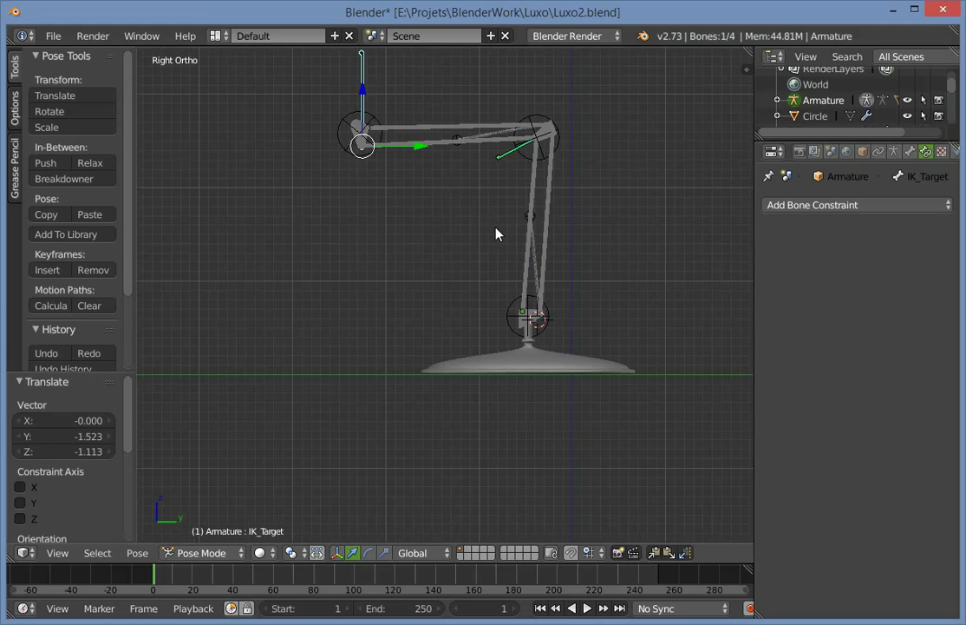
Save the lamp file over the existing one and undo the IK_Target bone move.
key("ctrl+s")
left_click(496, 234)
key("ctrl+z")
key("a")
scroll(568, 228, "down", 3)
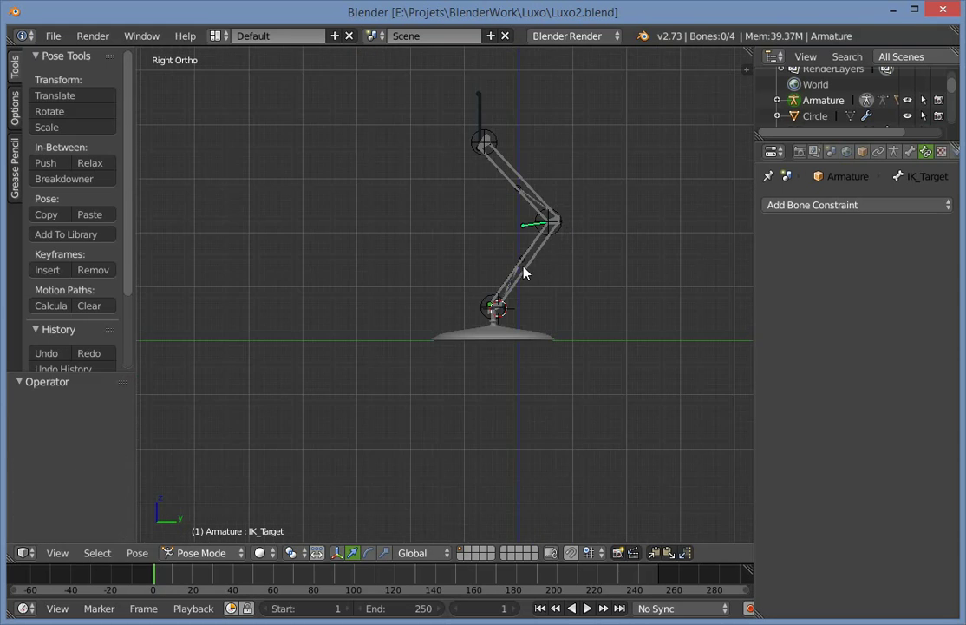
Try moving the IK_Target bone once more, undo that move and deselect all bones.
scroll(522, 267, "up", 1)
key("a")
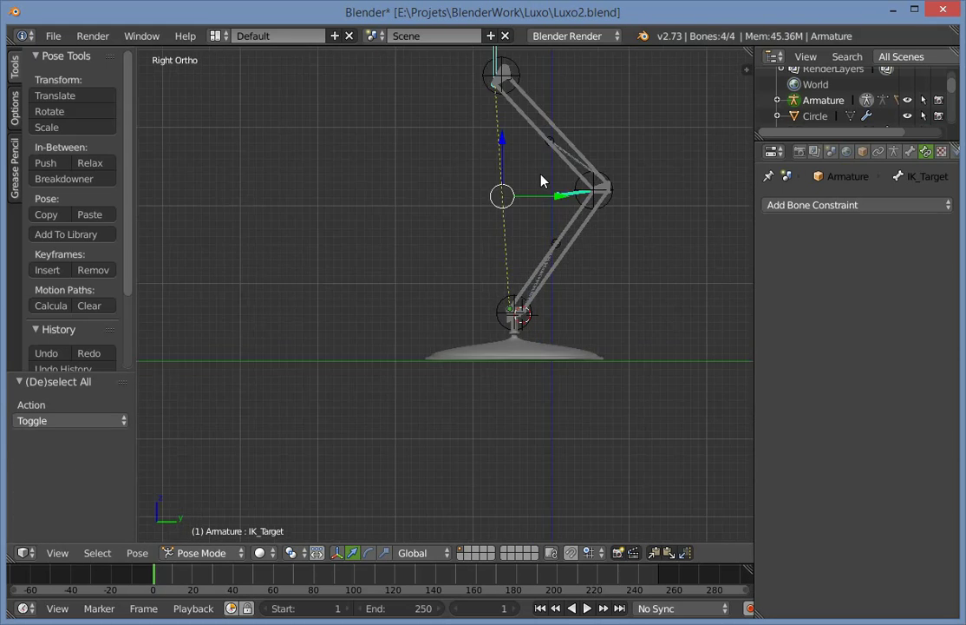
key("Home")
key("a")
right_click(426, 176)
key("g")
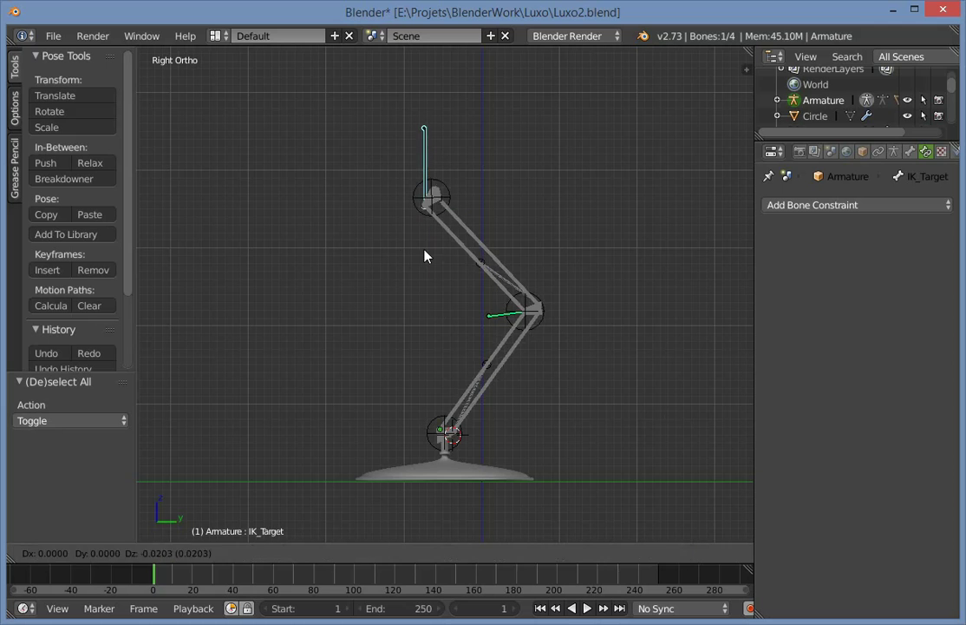
left_click(402, 171)
key("ctrl+z")
key("a")
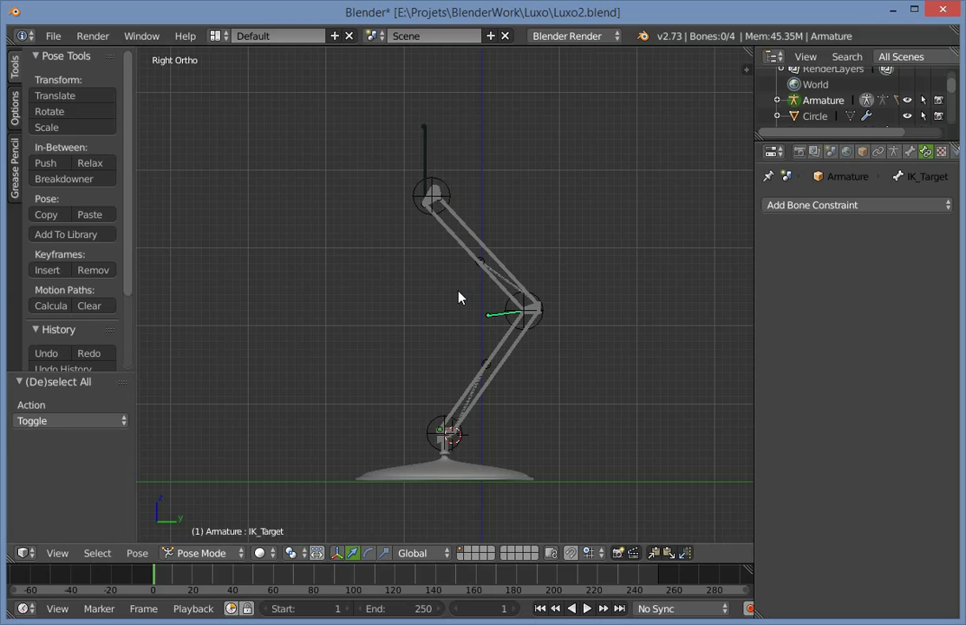
Switch the armature from Pose Mode to Object Mode, reveal all hidden objects and deselect everything.
key("KP_Divide")
key("KP_Divide")
key("alt+h")
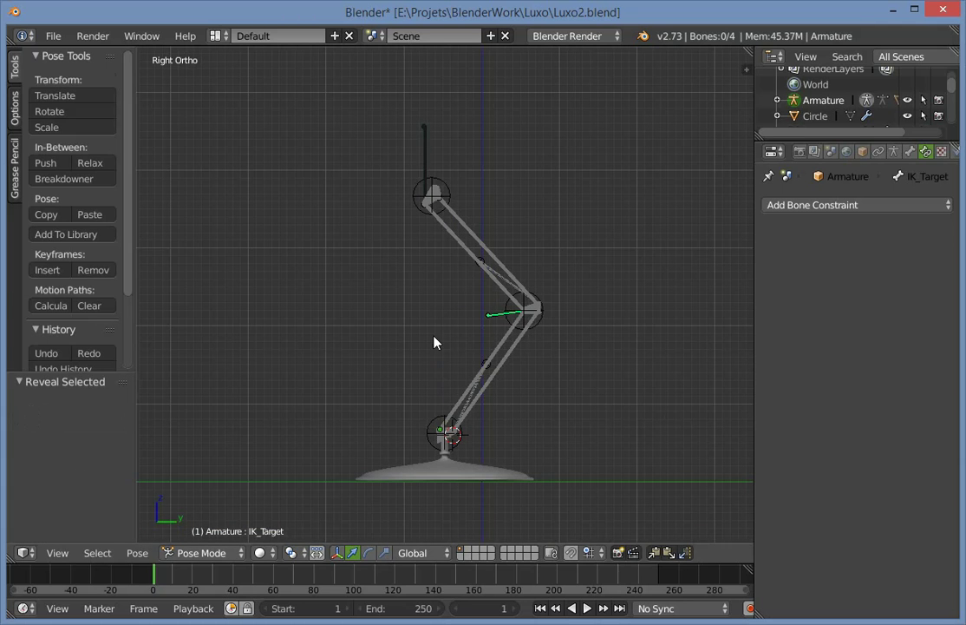
key("ctrl+Tab")
key("a")
key("alt+h")
key("a")
scroll(531, 327, "down", 1)
Delete the small bracket that connects the lamp head's collar to the top joint of the arm.
middle_click_drag(382, 327, 644, 277)
scroll(644, 278, "up", 5)
key("KP_3")
middle_click_drag(524, 336, 573, 529, "shift")
scroll(599, 384, "up", 3)
middle_click_drag(612, 383, 455, 393)
scroll(541, 504, "up", 3)
scroll(512, 503, "down", 1)
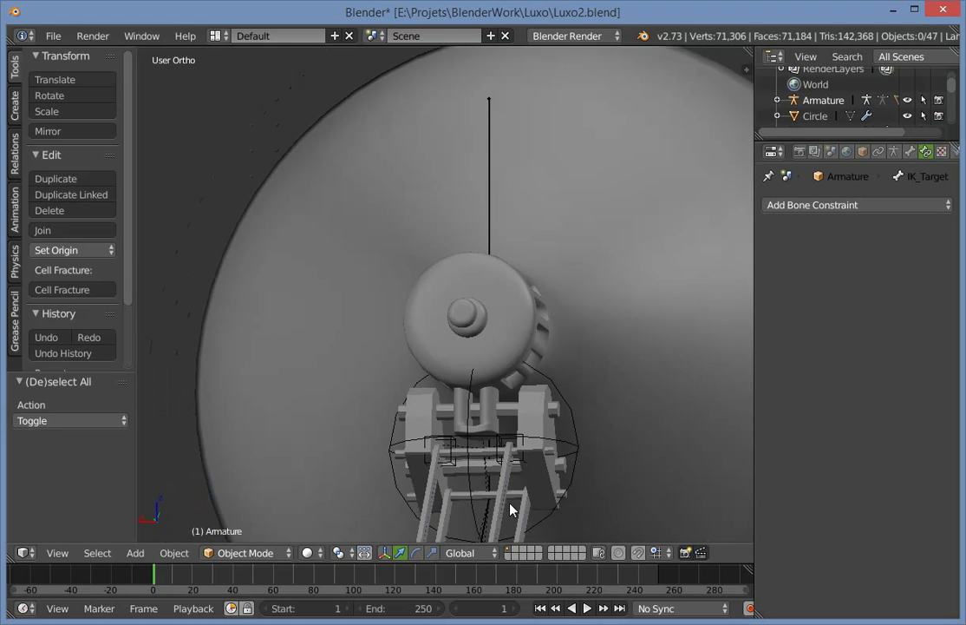
middle_click_drag(495, 449, 465, 345, "shift")
scroll(465, 344, "up", 3)
right_click(465, 344)
right_click(461, 318)
key("x")
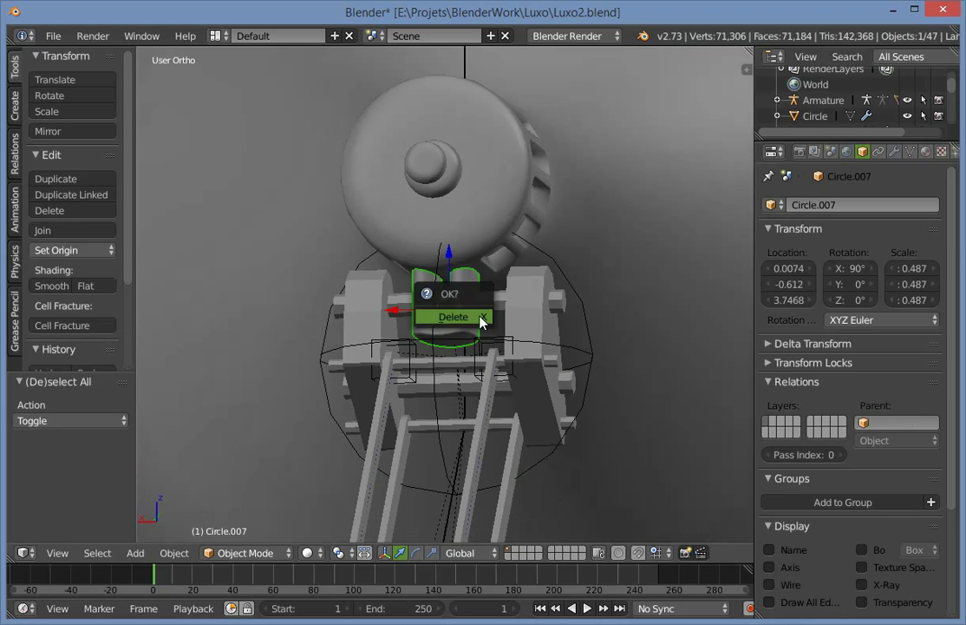
left_click(468, 319)
Box-select the arm, rig and base in wireframe side view and hide them, keeping only the lamp head.
scroll(484, 323, "down", 3)
mouse_move(471, 334)
middle_mouse_down()
mouse_move(523, 392)
mouse_move(538, 382)
mouse_move(465, 386)
middle_mouse_up()
right_click(480, 288)
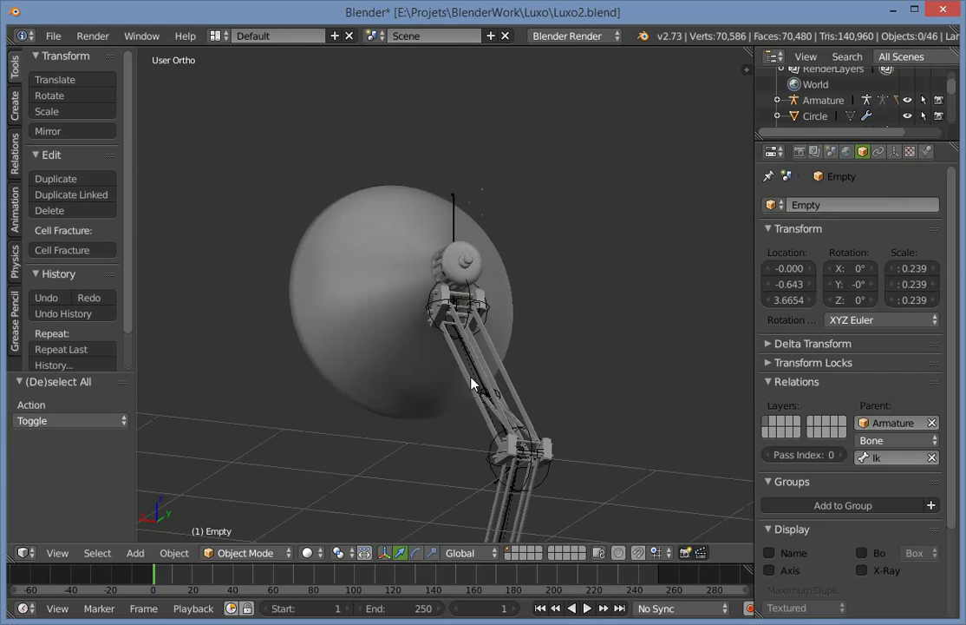
key("KP_3")
key("z")
key("b")
left_click_drag(440, 300, 666, 597)
scroll(650, 583, "down", 4)
scroll(589, 505, "down", 3)
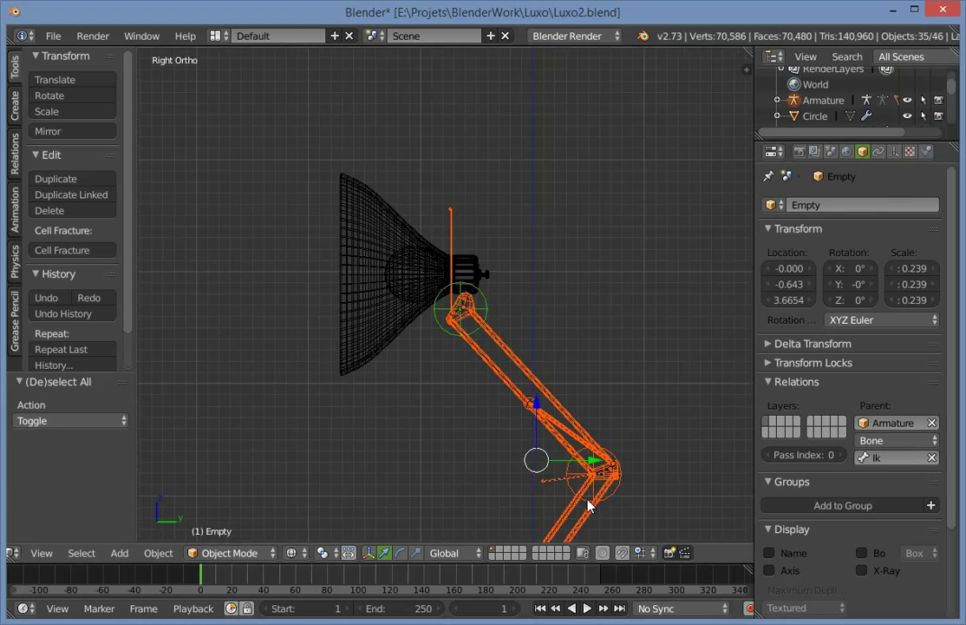
middle_click_drag(511, 474, 516, 299, "shift")
key("b")
left_click_drag(305, 330, 559, 473)
key("h")
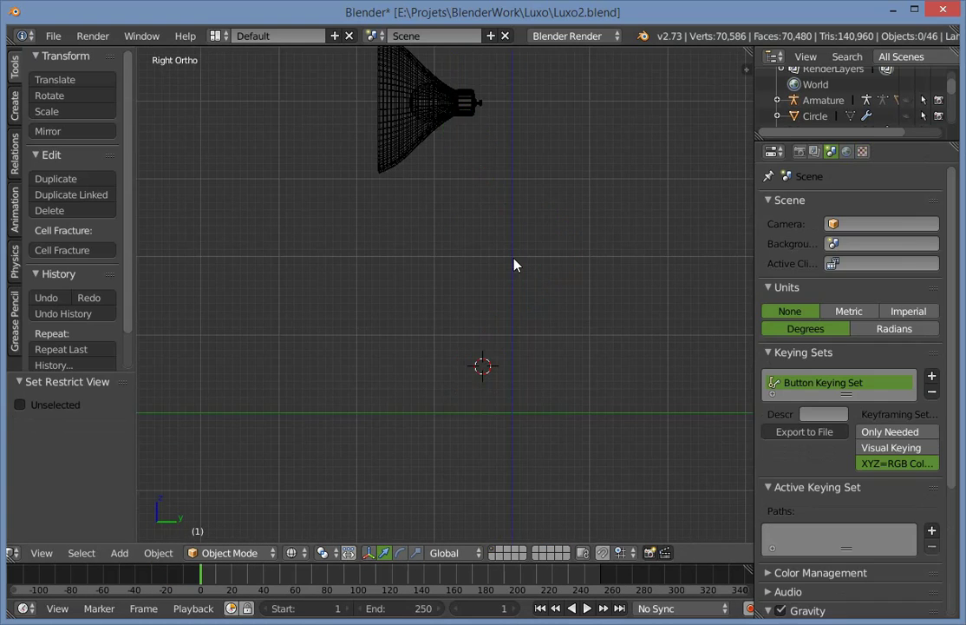
Return to solid display and open the lamp shade mesh Circle.005 for editing in face select mode.
key("z")
scroll(514, 257, "up", 3)
middle_click_drag(507, 342, 500, 454, "shift")
scroll(501, 347, "up", 2)
middle_click_drag(503, 303, 520, 434, "shift")
mouse_move(520, 417)
middle_mouse_down()
mouse_move(521, 399)
mouse_move(460, 299)
mouse_move(429, 273)
mouse_move(503, 222)
mouse_move(487, 209)
mouse_move(531, 347)
middle_mouse_up()
scroll(430, 273, "up", 4)
right_click(432, 258)
key("Tab")
scroll(432, 263, "up", 5)
scroll(515, 284, "up", 2)
middle_click_drag(515, 284, 492, 230)
key("ctrl+Tab")
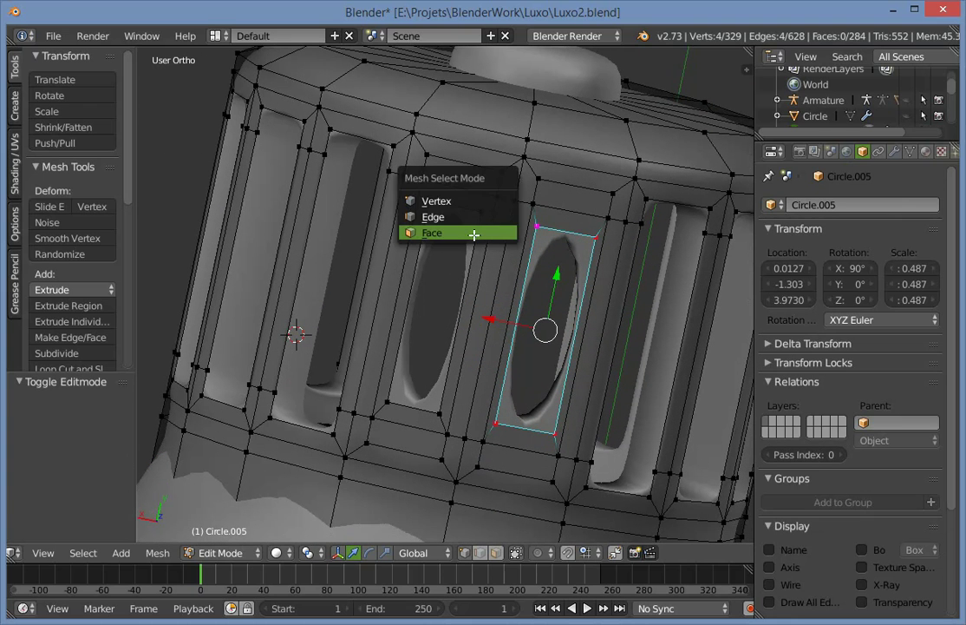
left_click(443, 235)
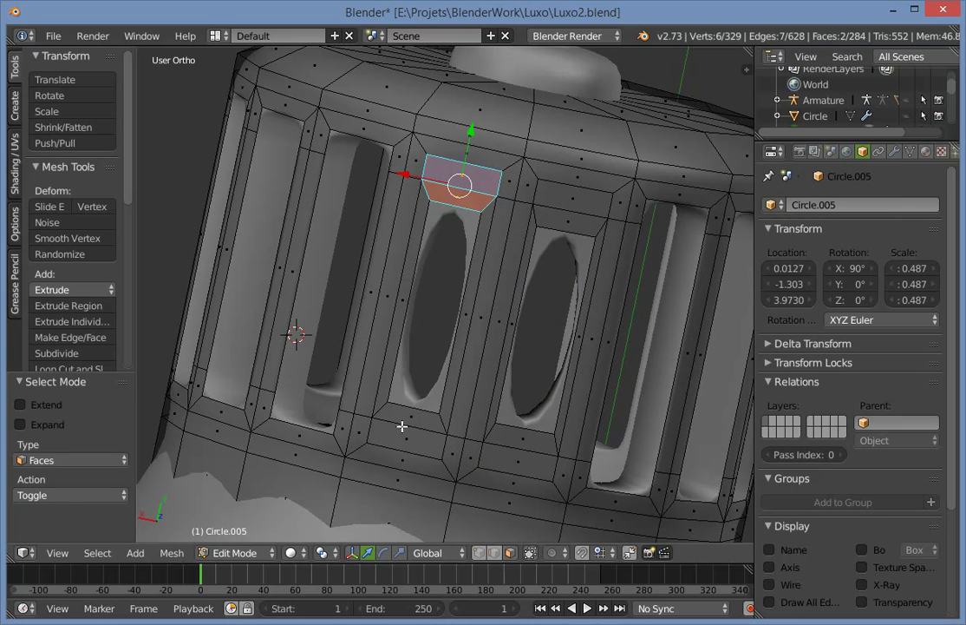
Delete the end and long side faces framing the two oval vent slots on the collar's underside.
key("x")
left_click(552, 224)
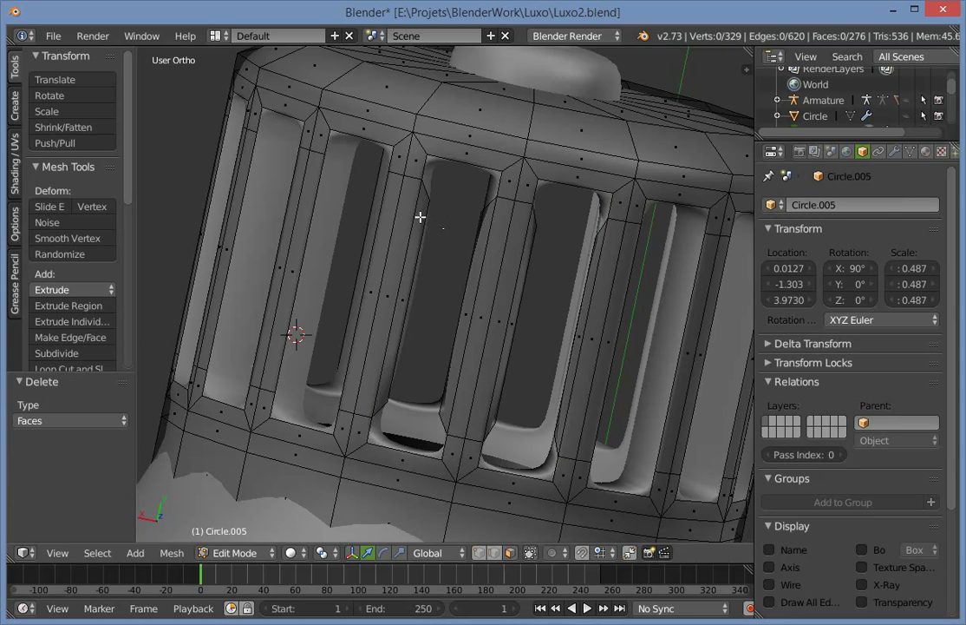
right_click(516, 310, "shift")
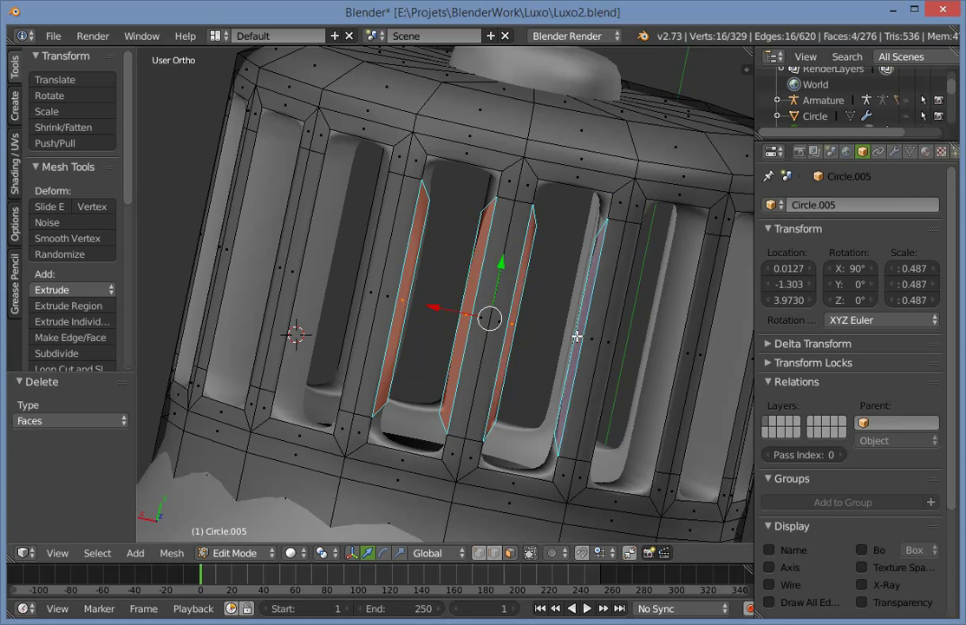
key("x")
left_click(499, 339)
Fill the two emptied slots with new faces in edge select mode and return to Object Mode.
key("ctrl+Tab")
left_click(438, 252)
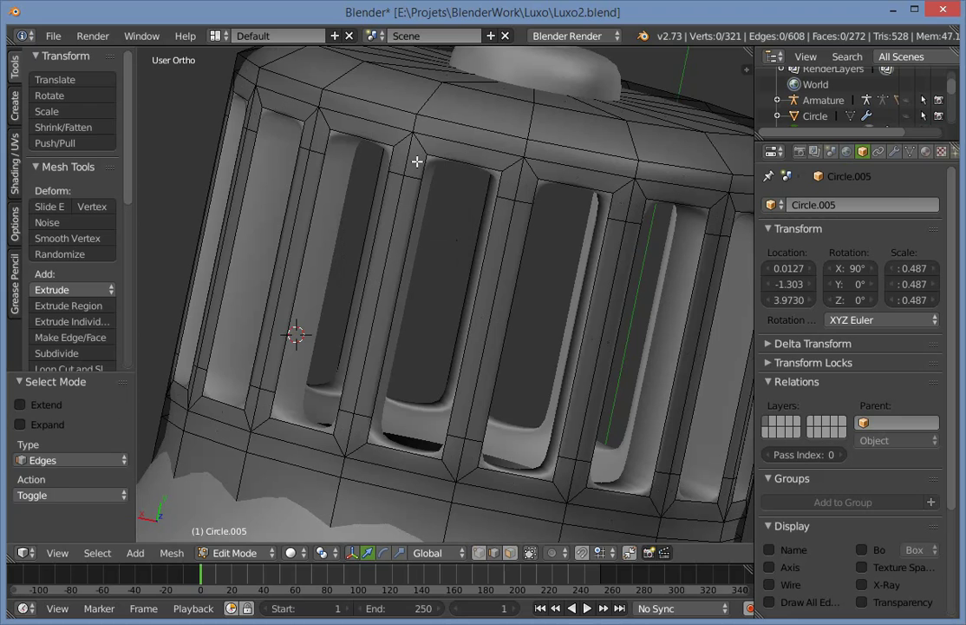
key("f")
key("f")
key("f")
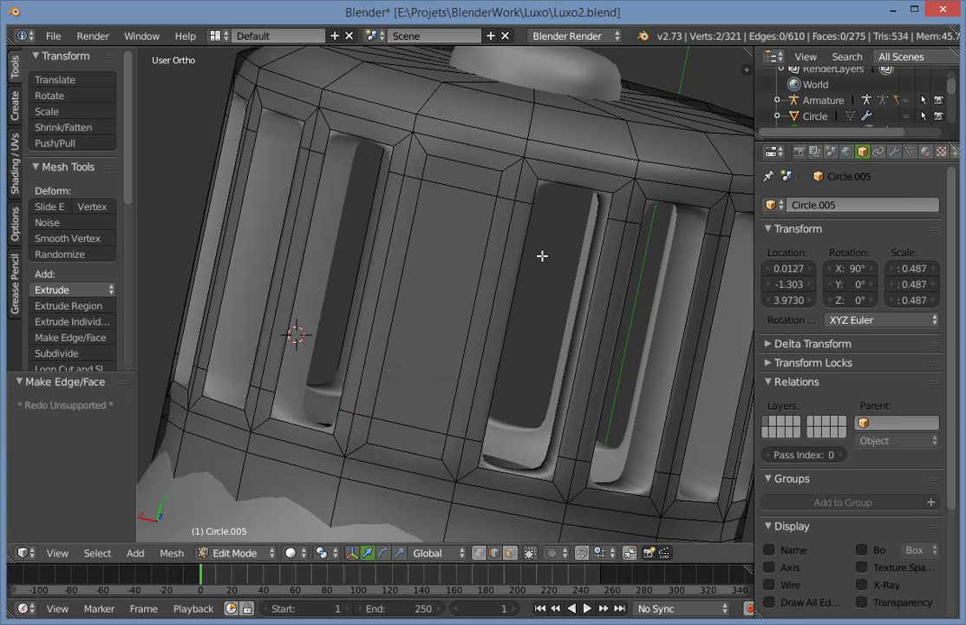
right_click(570, 186)
key("f")
key("f")
key("f")
key("Tab")
scroll(524, 312, "down", 5)
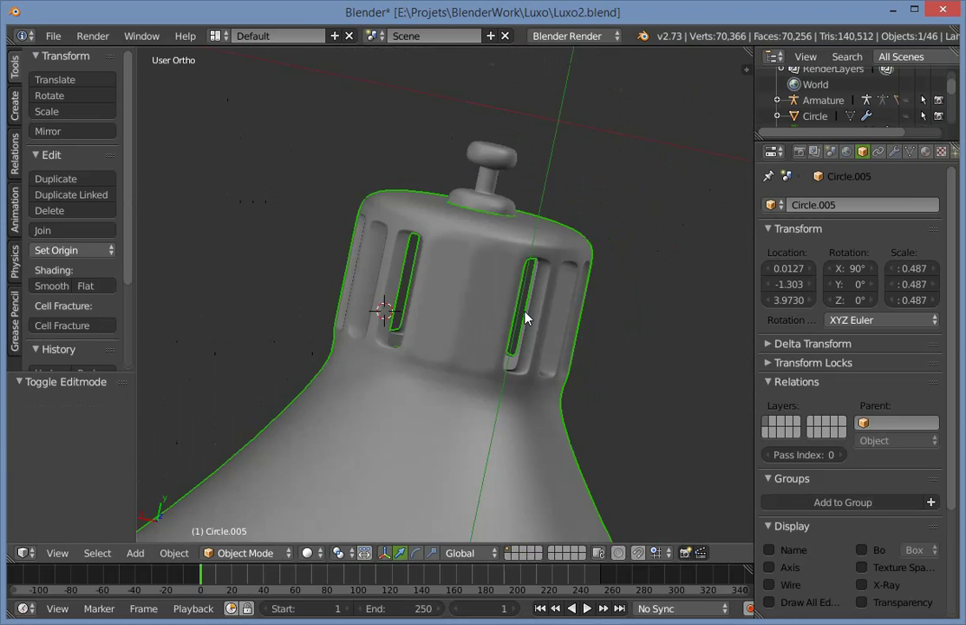
Examine the filled section of the collar in edit and object mode from below, the side and the front.
key("Tab")
scroll(514, 298, "up", 2)
key("Tab")
scroll(512, 298, "down", 4)
middle_click_drag(510, 300, 487, 395)
key("KP_3")
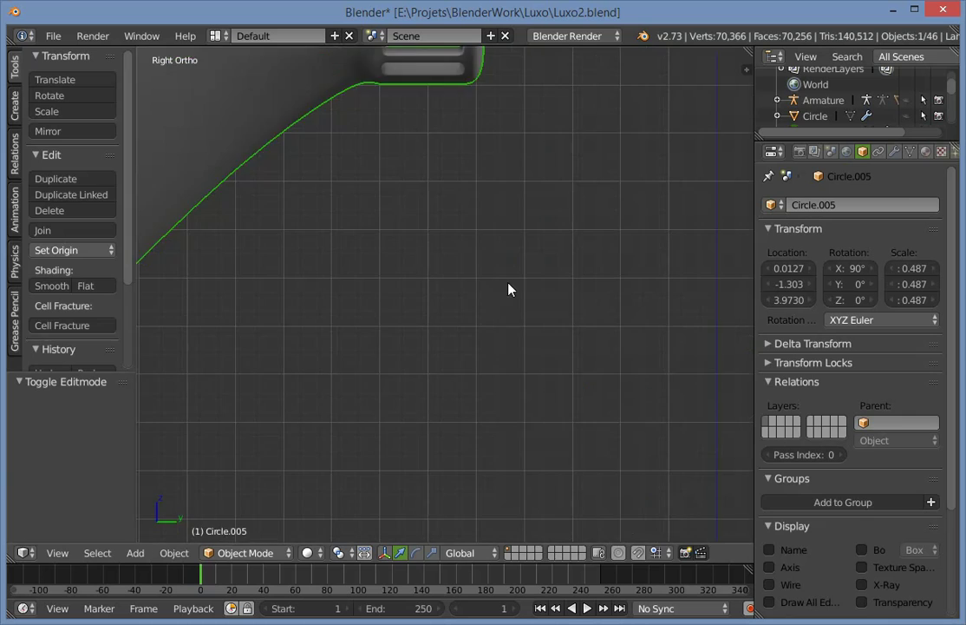
scroll(510, 208, "down", 1)
scroll(682, 405, "down", 2)
middle_click_drag(682, 405, 524, 248)
scroll(524, 248, "up", 2)
key("Tab")
scroll(511, 263, "up", 4)
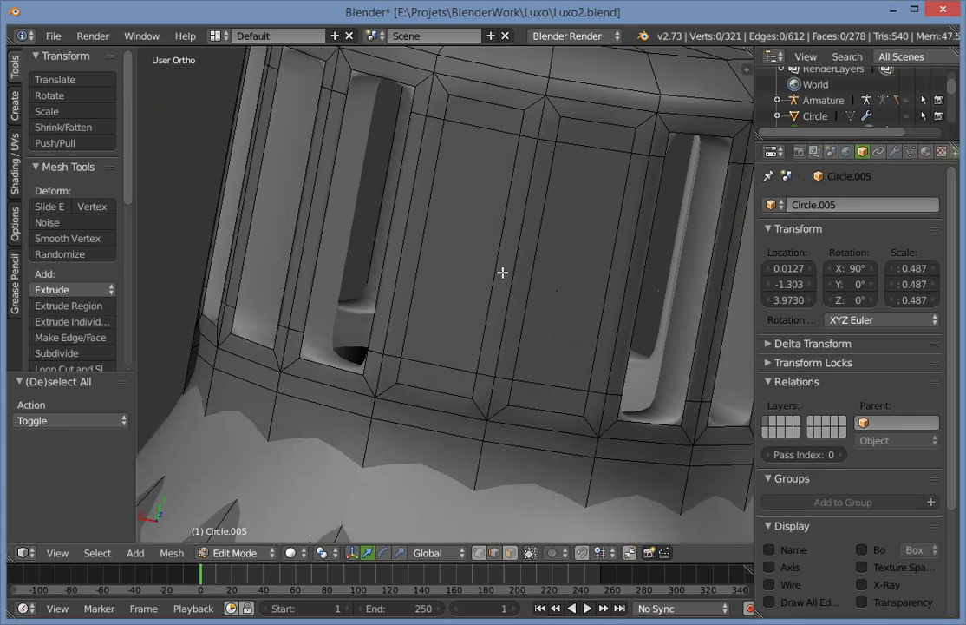
key("ctrl+Tab")
key("Escape")
key("Tab")
scroll(496, 305, "down", 3)
key("KP_3")
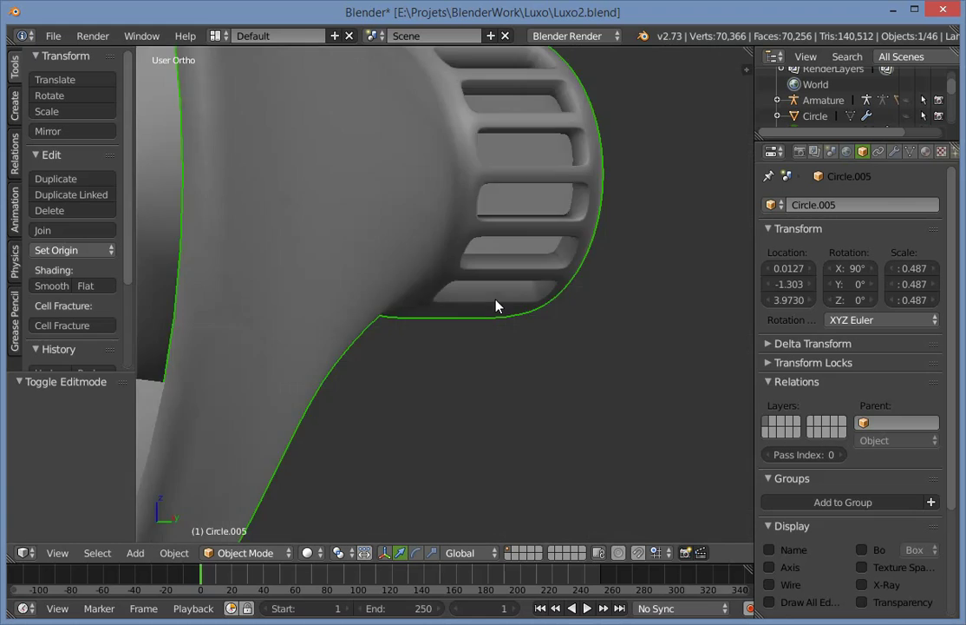
key("a")
scroll(438, 386, "up", 3)
middle_click_drag(453, 349, 439, 336)
key("KP_1")
scroll(438, 340, "down", 7)
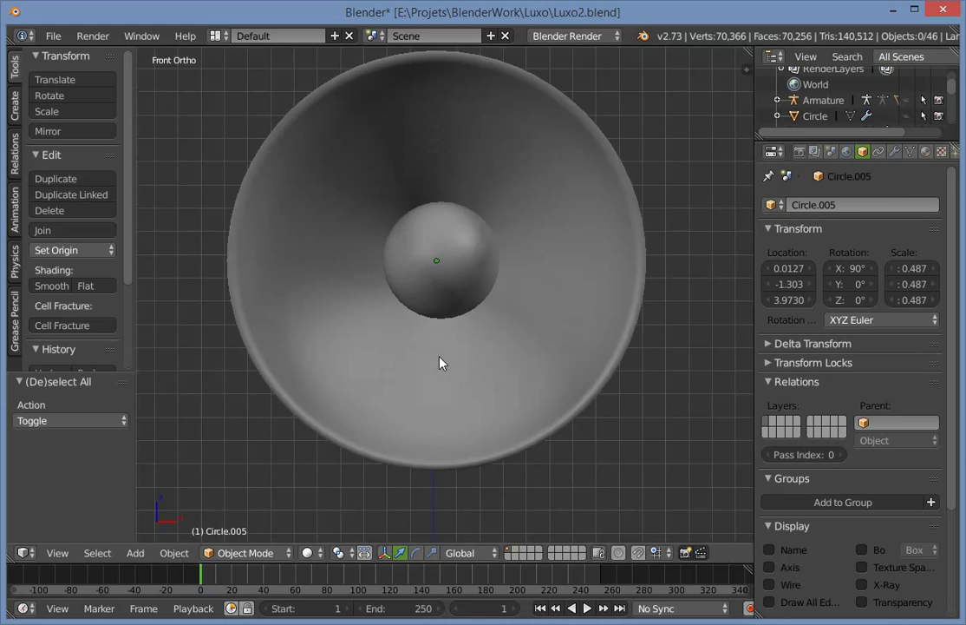
Add a UV sphere with 16 segments and 8 rings at the underside of the lamp head's collar.
key("KP_3")
scroll(439, 363, "up", 5)
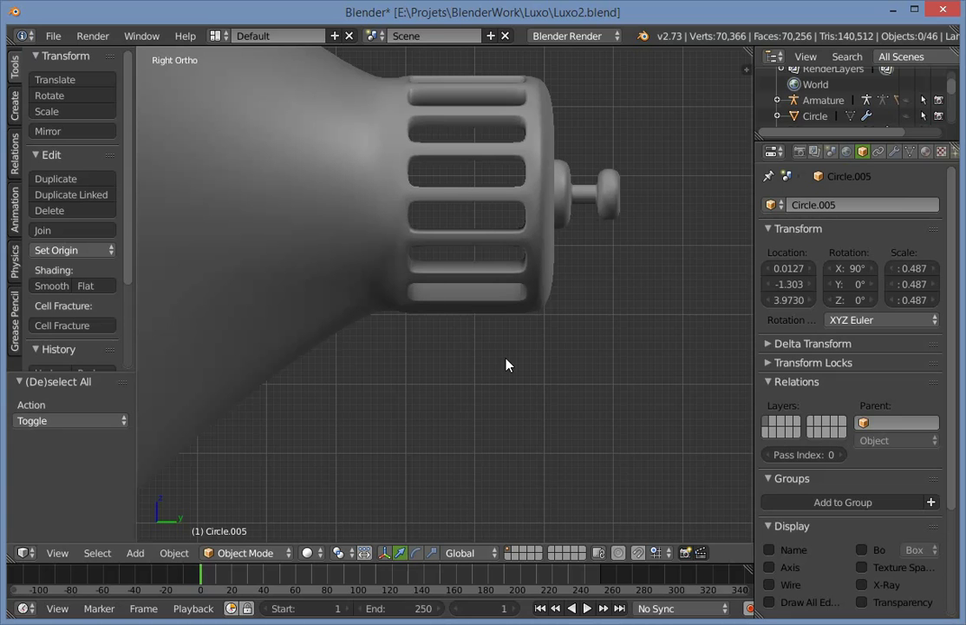
scroll(507, 363, "up", 3)
key("shift+a")
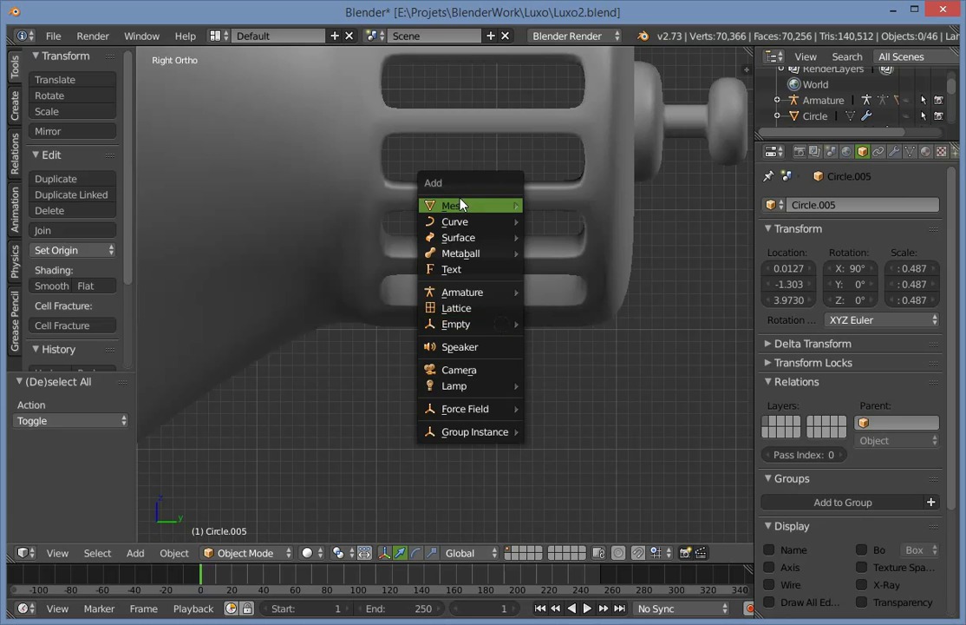
mouse_move(460, 205)
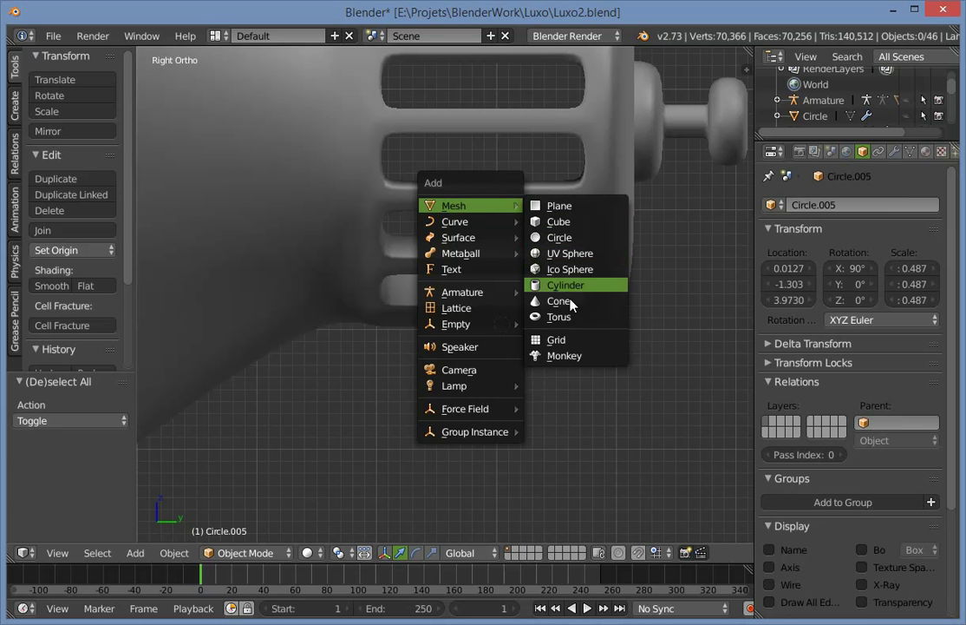
left_click(561, 254)
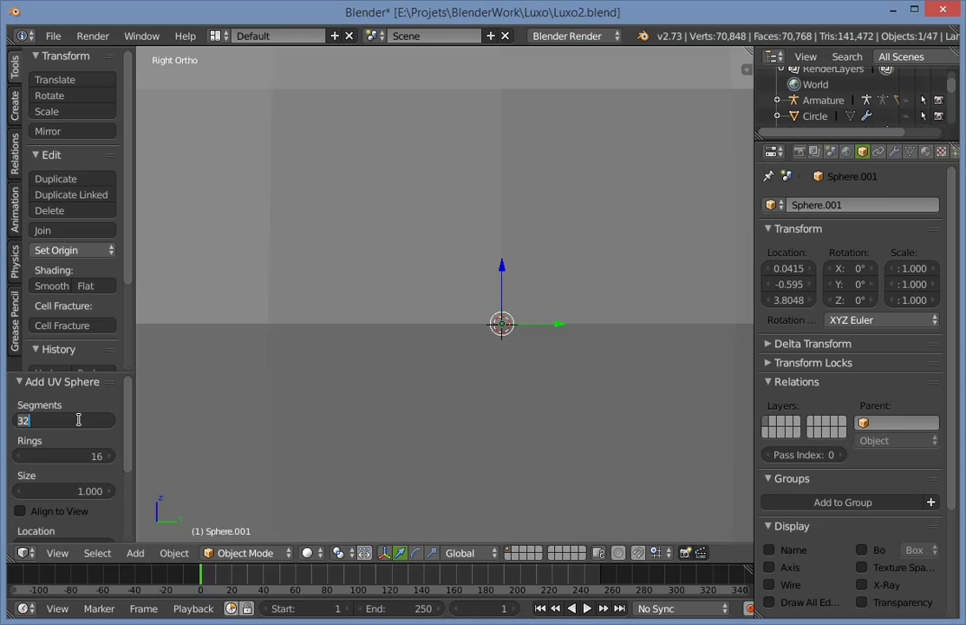
key("Return")
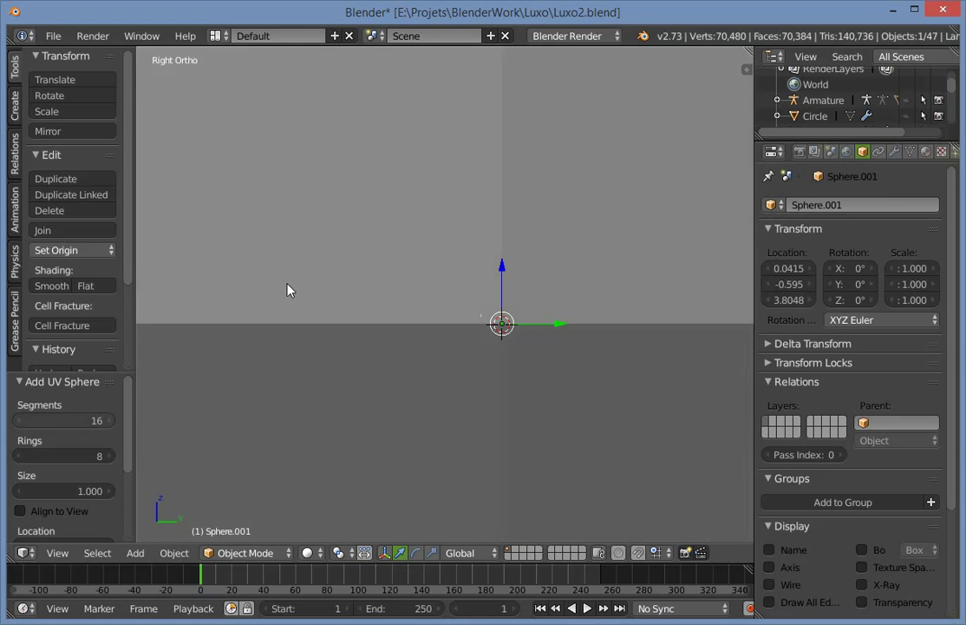
Delete all faces in the upper half of the sphere, leaving a bowl shape.
scroll(364, 208, "down", 5)
key("Tab")
key("a")
key("z")
key("b")
left_click_drag(632, 285, 155, 133)
key("x")
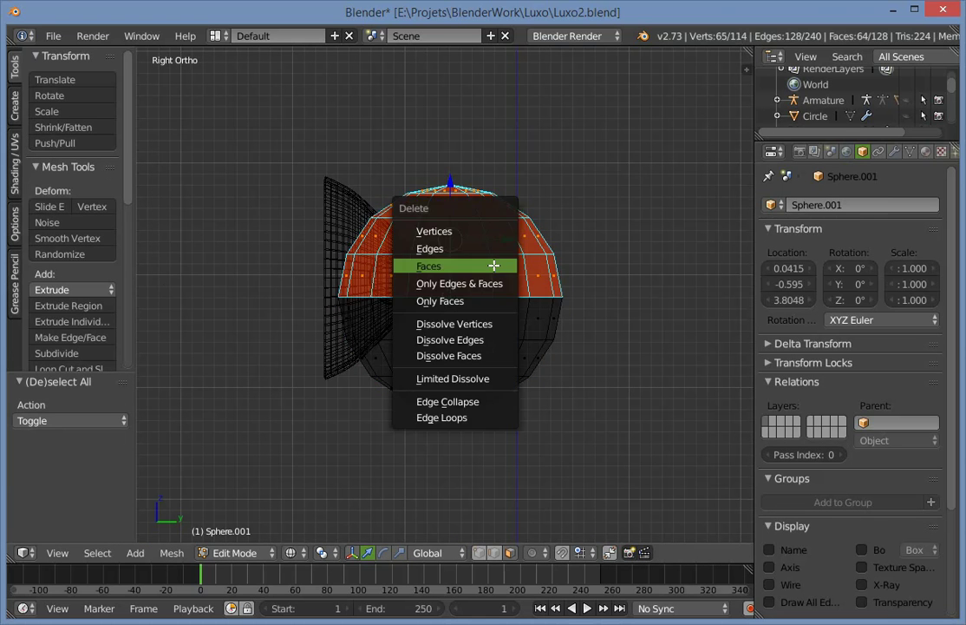
left_click(496, 204)
Dissolve every second edge radiating from the bowl's bottom pole and leave edit mode.
key("z")
middle_click_drag(535, 501, 448, 287)
scroll(450, 276, "up", 2)
key("ctrl+Tab")
left_click(450, 275)
scroll(425, 294, "up", 2)
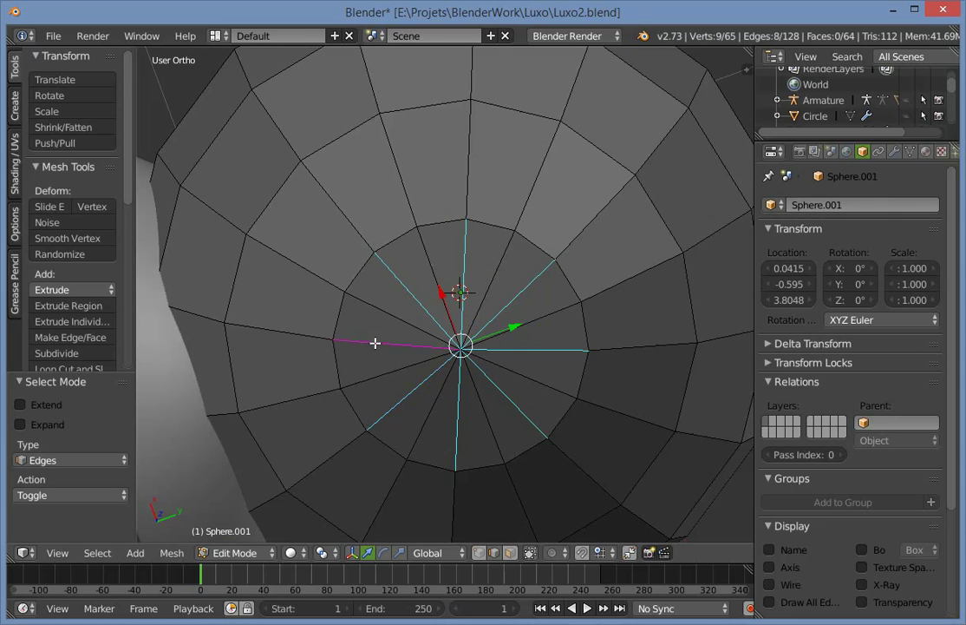
key("x")
key("Escape")
key("w")
key("Escape")
key("x")
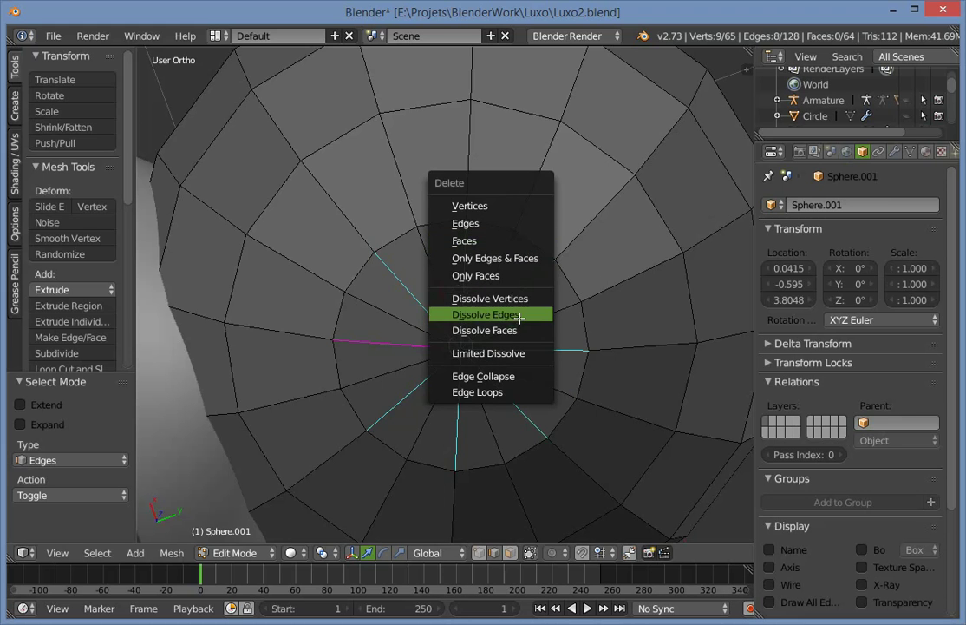
left_click(519, 319)
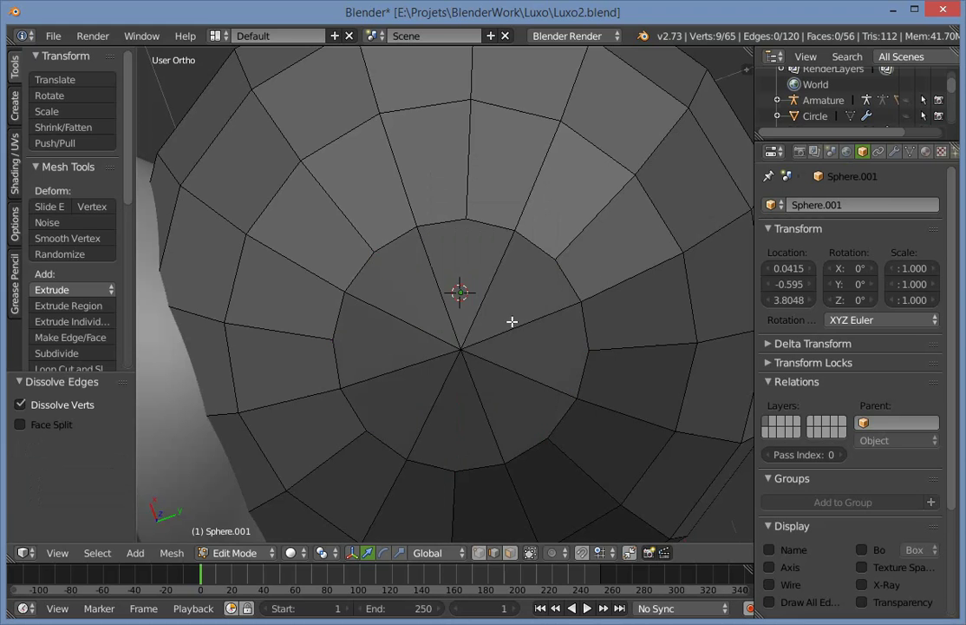
scroll(511, 322, "down", 7)
middle_click_drag(469, 351, 469, 447)
key("Tab")
scroll(518, 386, "up", 3)
middle_click_drag(518, 386, 529, 360)
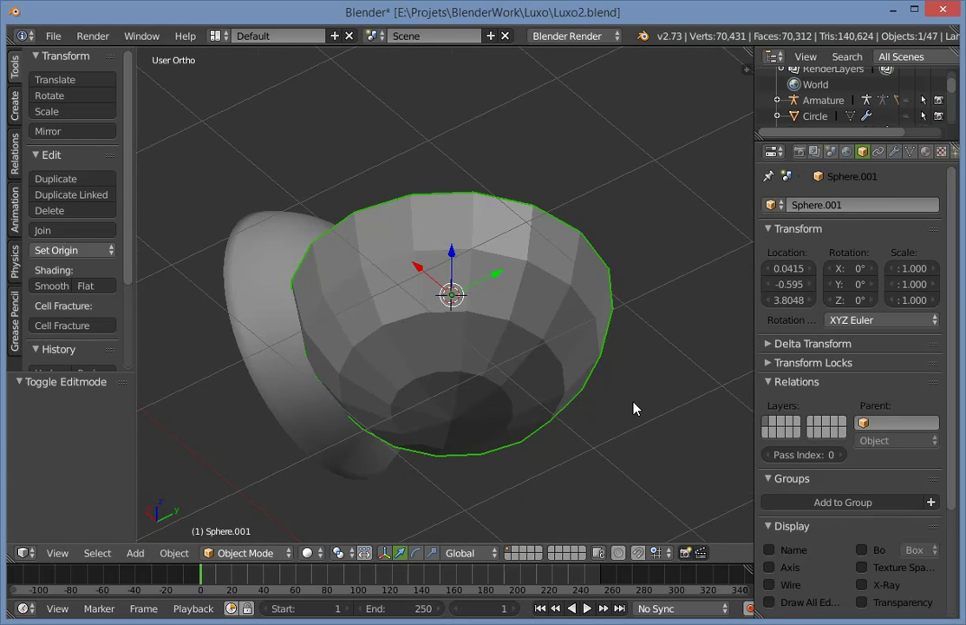
Add a Subdivision Surface modifier to the half sphere.
key("KP_3")
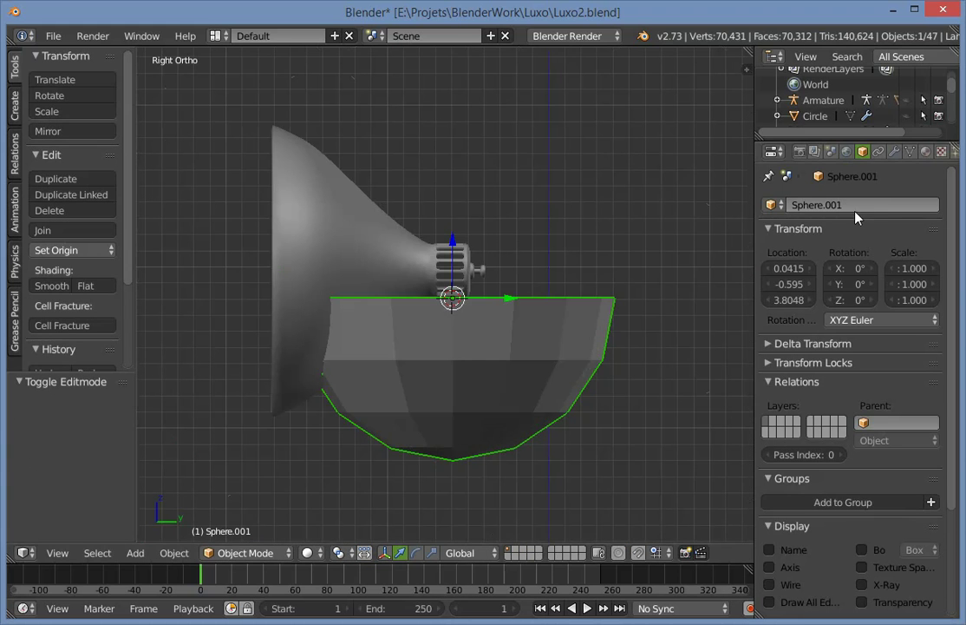
left_click(894, 152)
left_click(872, 203)
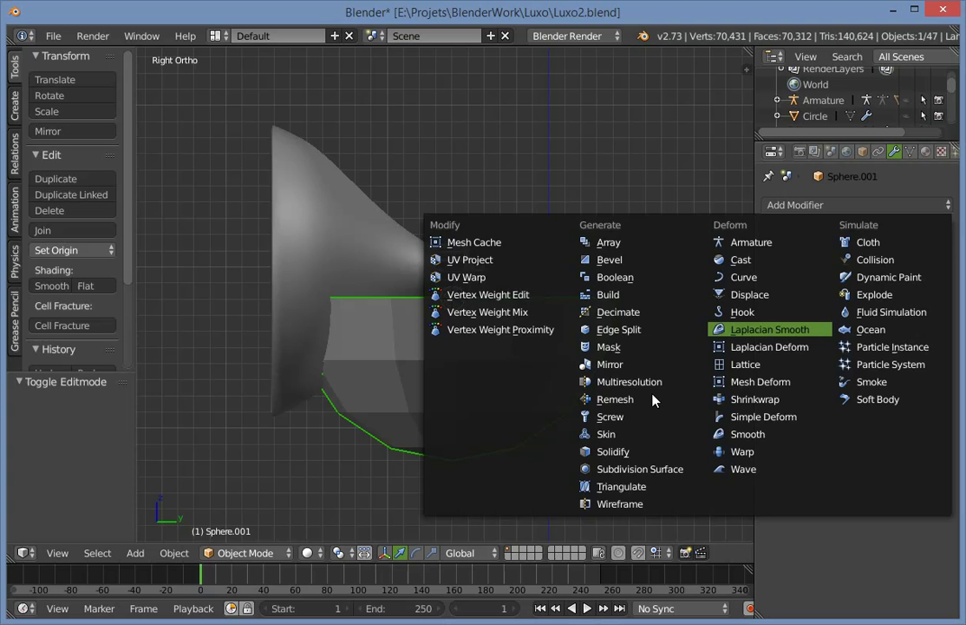
left_click(640, 469)
Scale the half sphere down to a little over half the collar's width and place it against the collar's underside.
scroll(659, 460, "up", 3)
key("s")
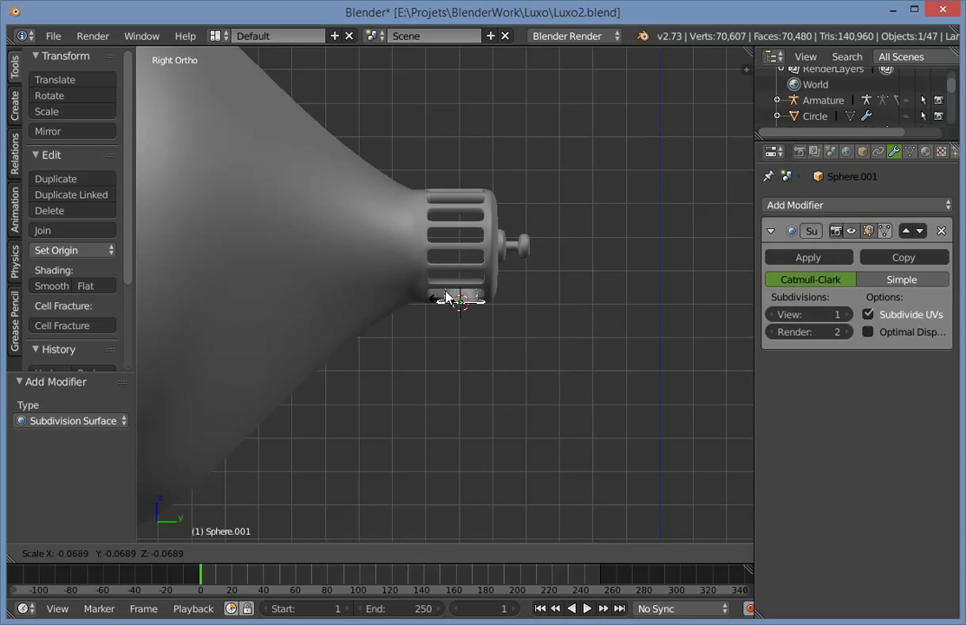
left_click(459, 338)
scroll(621, 405, "up", 5)
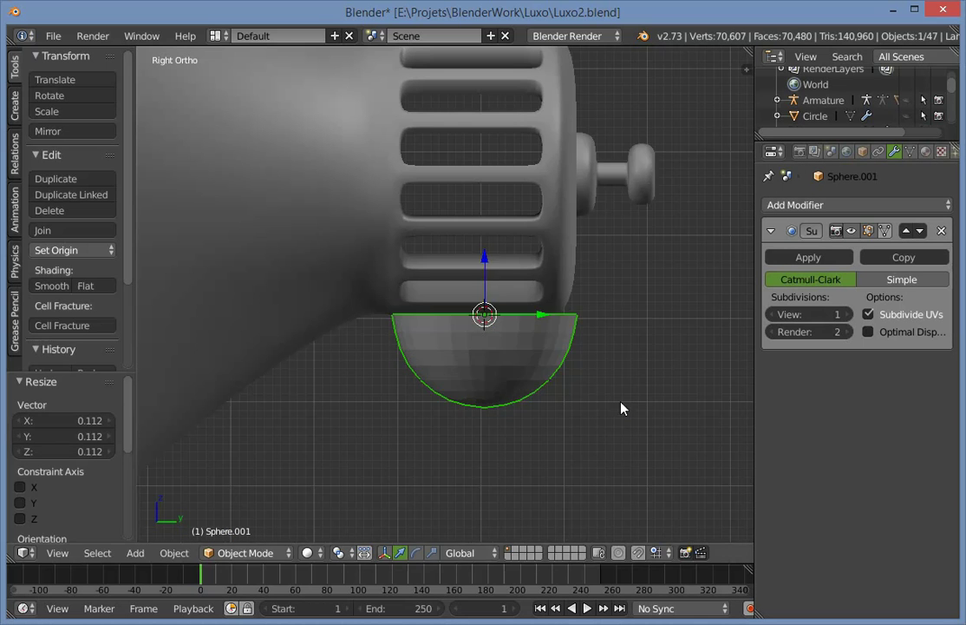
key("g")
left_click(539, 382)
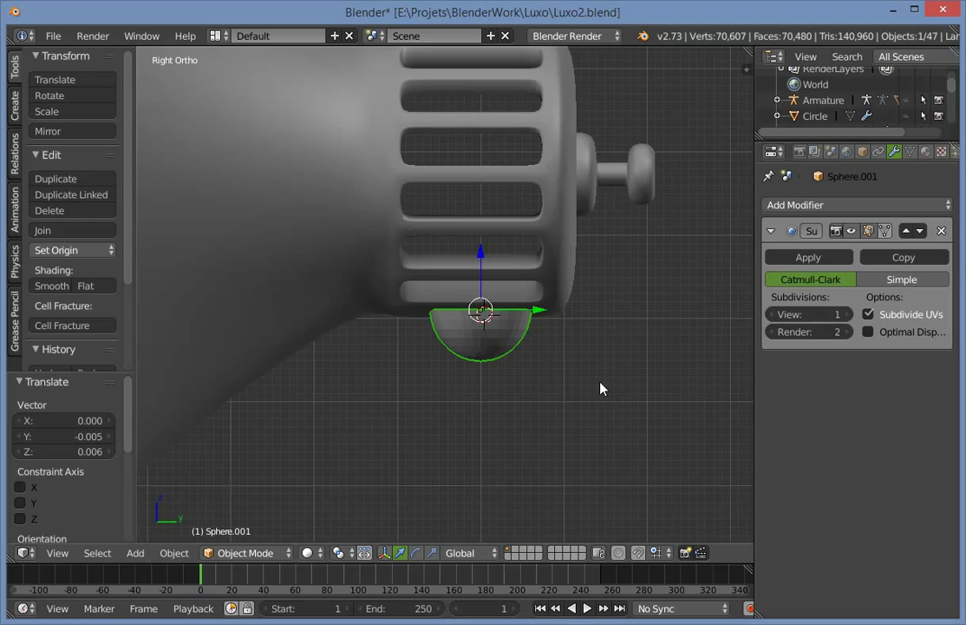
Centre the half sphere between the collar's underside vents and scale it by about 0.935.
key("ctrl+KP_1")
scroll(555, 371, "up", 2)
key("z")
key("g")
left_click(567, 365)
key("z")
scroll(568, 382, "down", 1)
mouse_move(568, 421)
middle_mouse_down()
mouse_move(557, 400)
mouse_move(573, 291)
middle_mouse_up()
key("s")
left_click(577, 295)
key("g")
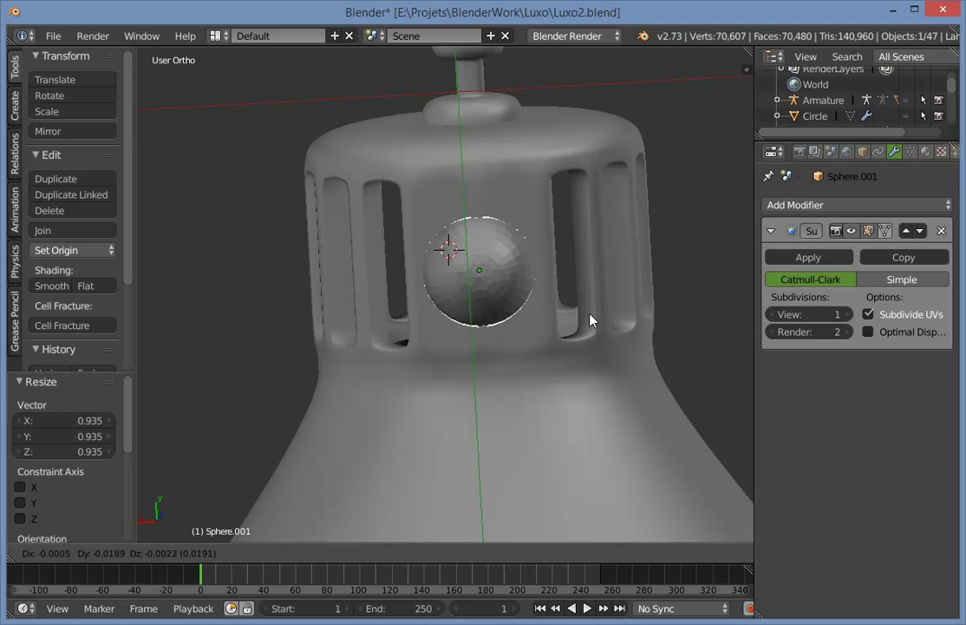
left_click(590, 314)
Fine-tune the half sphere's position under the collar, checking its alignment from the side and from the back.
scroll(486, 304, "down", 2)
key("Tab")
key("Tab")
middle_click_drag(393, 296, 497, 361)
key("KP_3")
scroll(524, 348, "up", 2)
key("g")
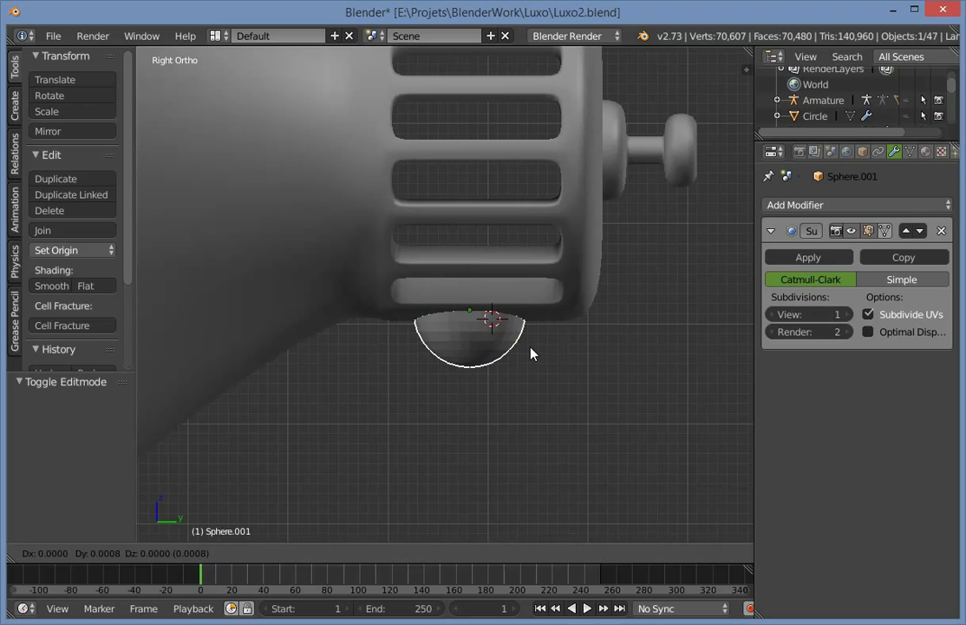
left_click(534, 352)
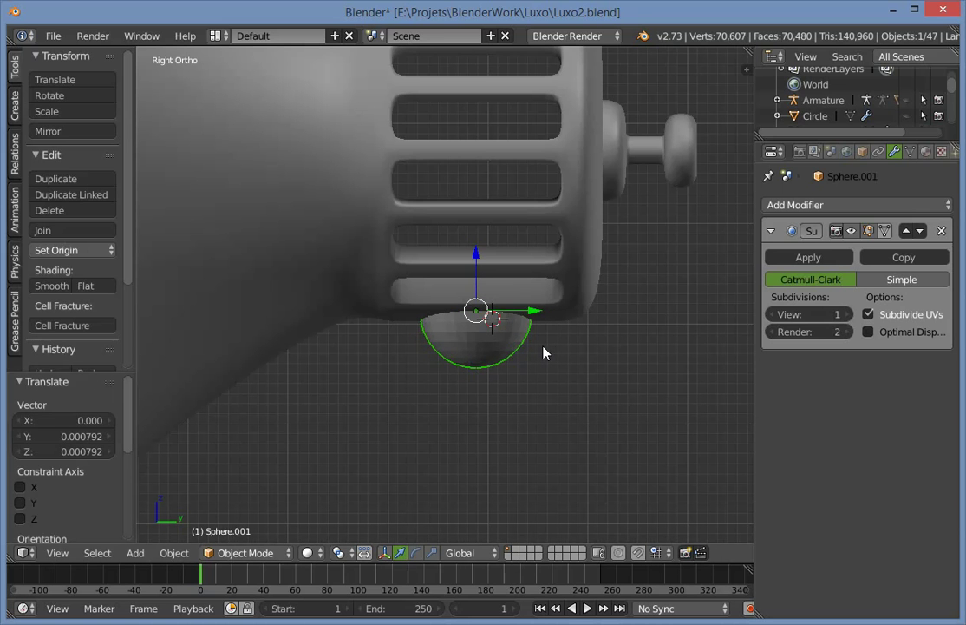
key("ctrl+KP_1")
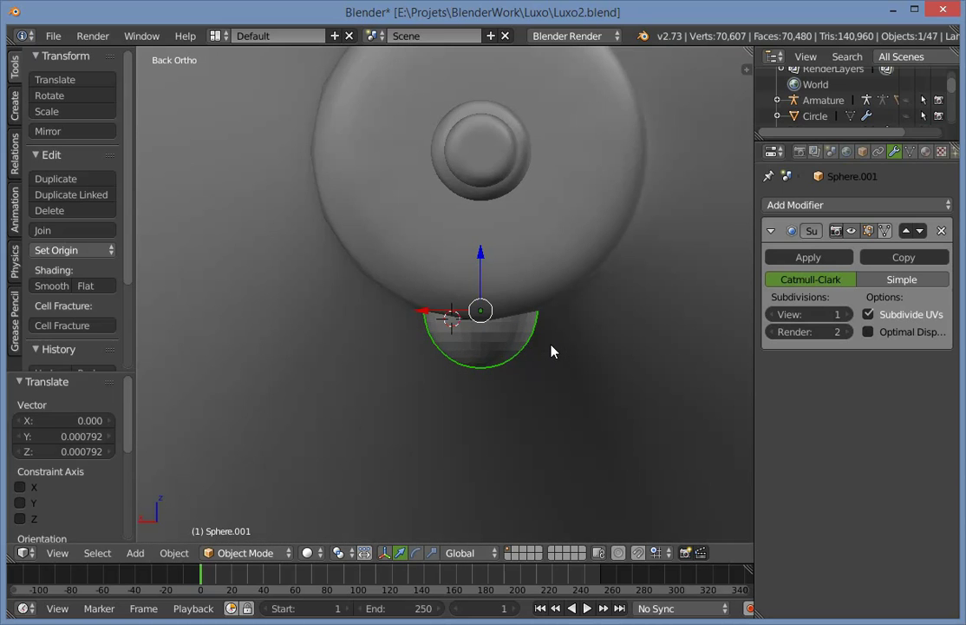
key("g")
left_click(419, 354)
Apply smooth shading to the half sphere and deselect it to inspect the joint from the side.
left_click(66, 284)
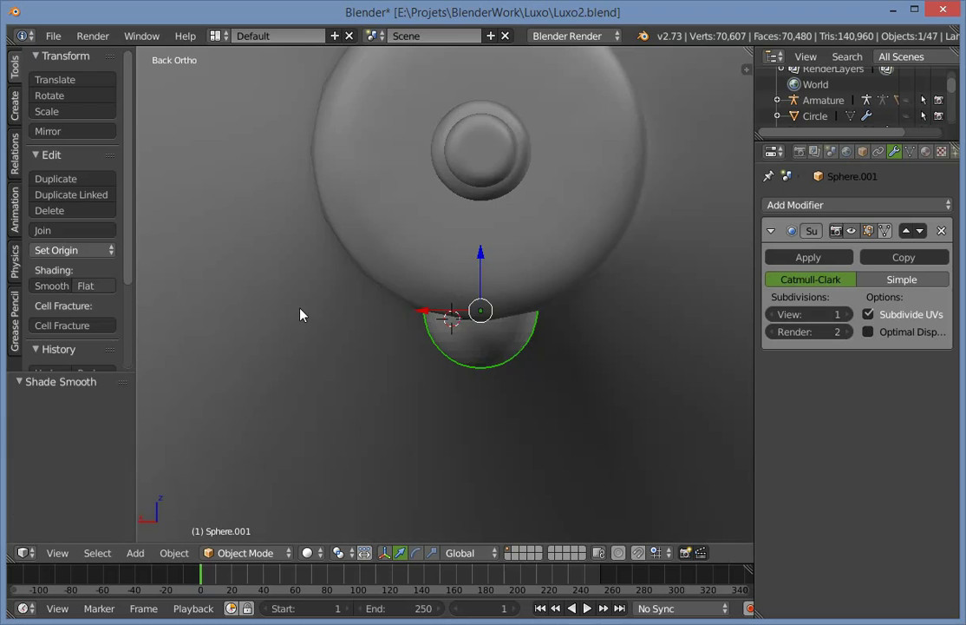
key("a")
middle_click_drag(300, 315, 635, 325)
left_click_drag(635, 320, 598, 384)
scroll(598, 384, "up", 6)
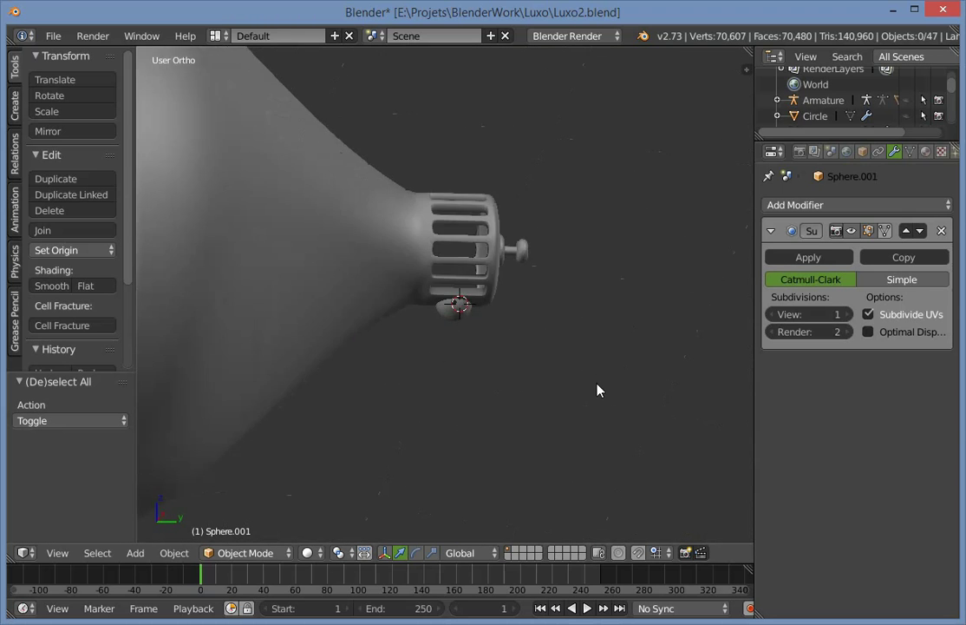
key("a")
key("KP_3")
key("KP_1")
key("KP_3")
scroll(468, 378, "down", 5)
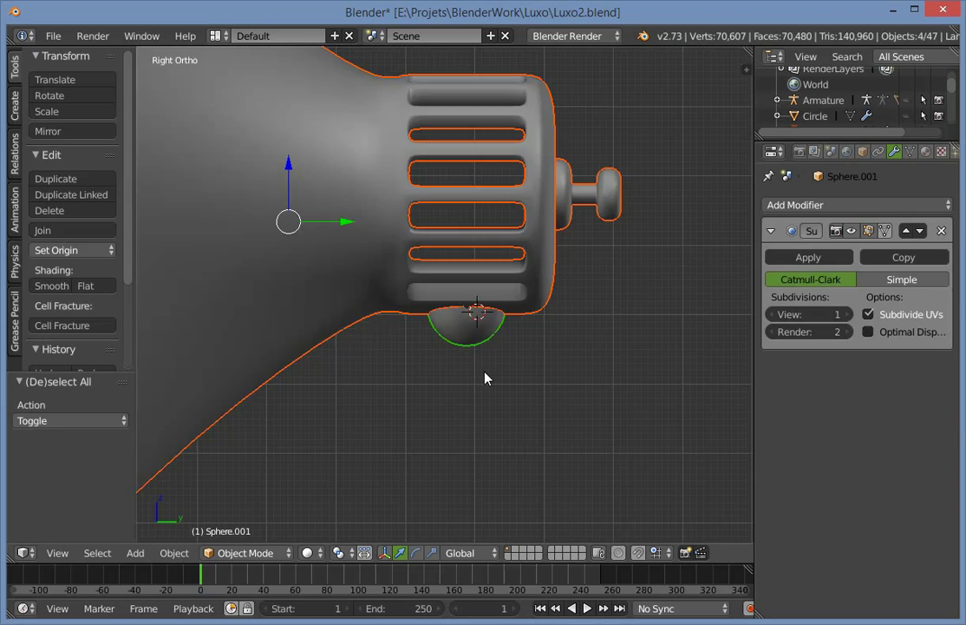
key("z")
key("z")
right_click(453, 298)
key("z")
scroll(425, 299, "down", 1)
scroll(399, 303, "up", 3)
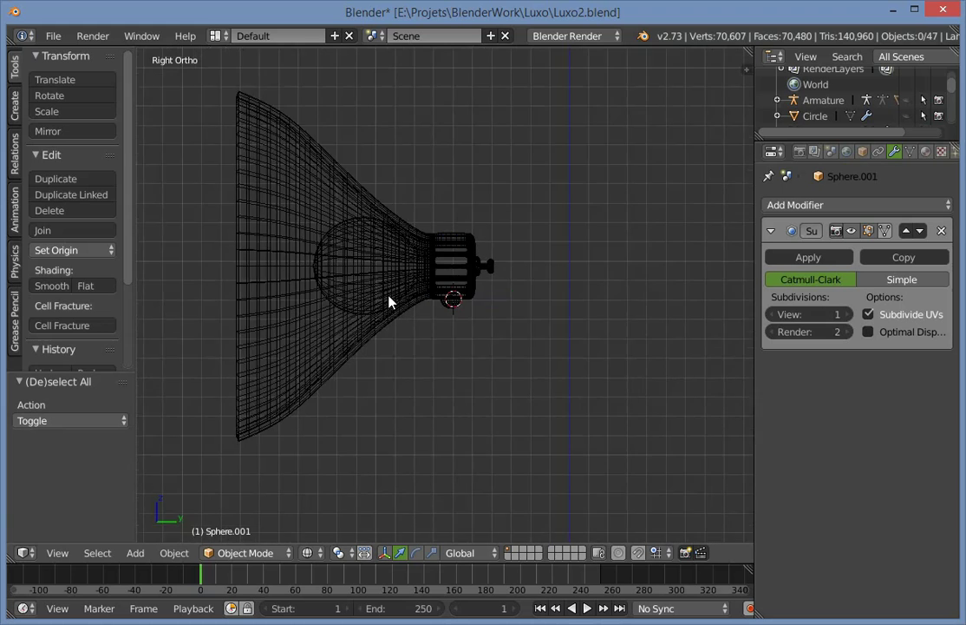
key("a")
key("shift+a")
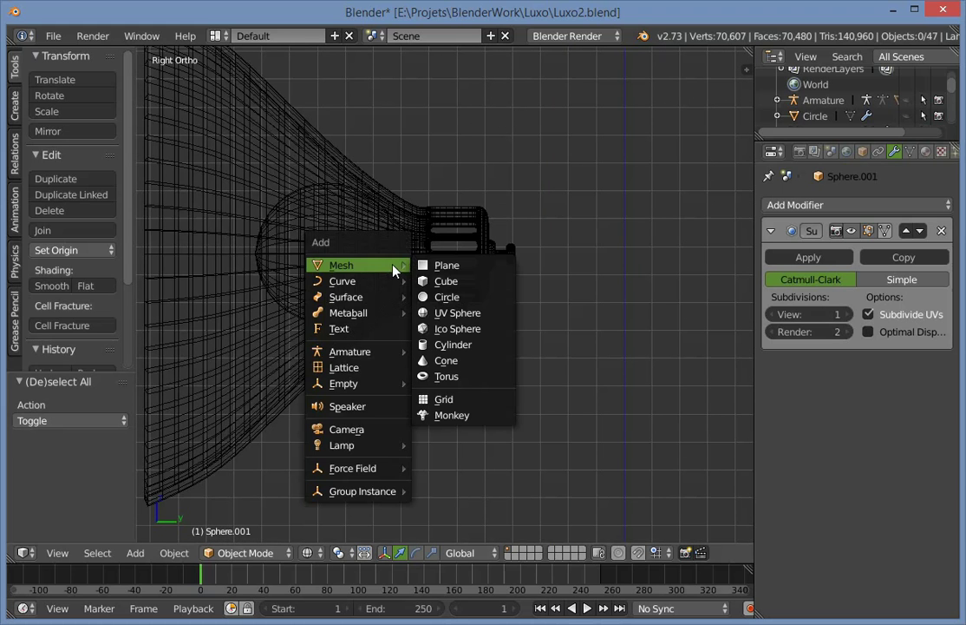
scroll(425, 299, "up", 4)
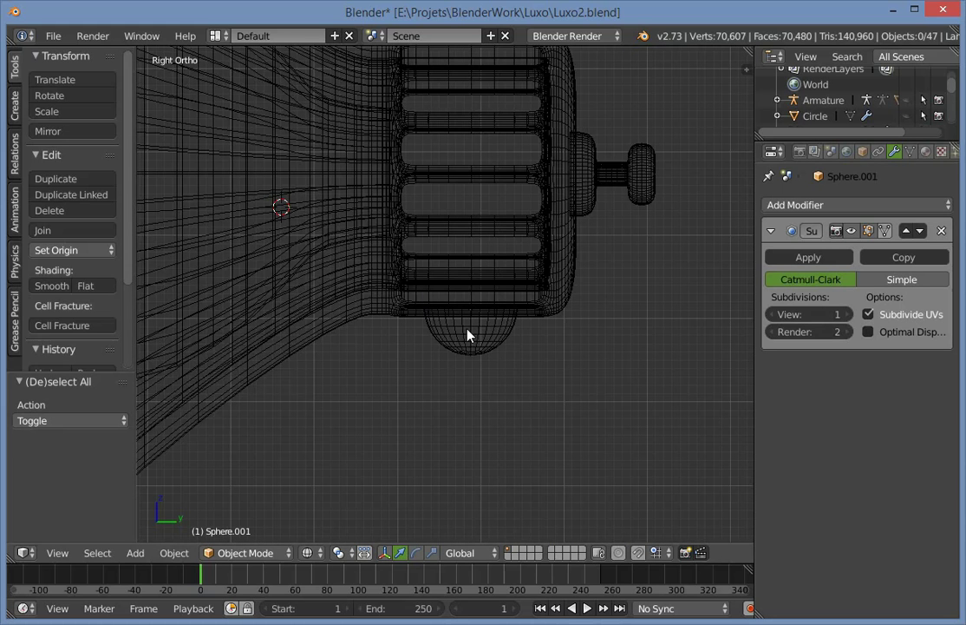
Select the half sphere and snap the 3D cursor to its origin.
key("shift+a")
right_click(476, 344)
middle_click_drag(488, 349, 461, 237)
key("z")
middle_click_drag(454, 351, 508, 350)
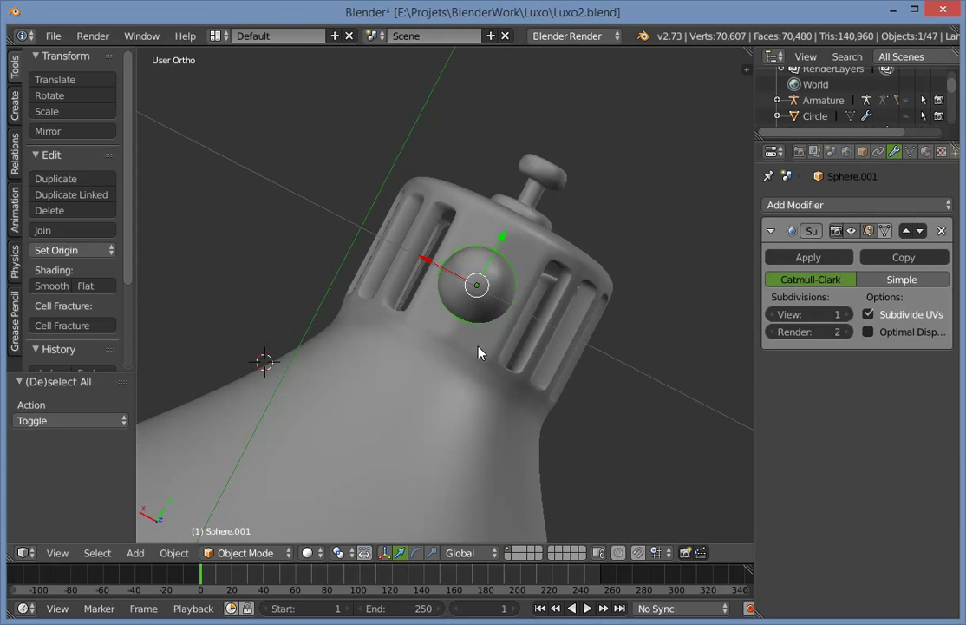
key("shift+s")
left_click(473, 349)
Add a sphere-shaped Empty at the 3D cursor and scale it to about 0.119.
key("a")
key("shift+a")
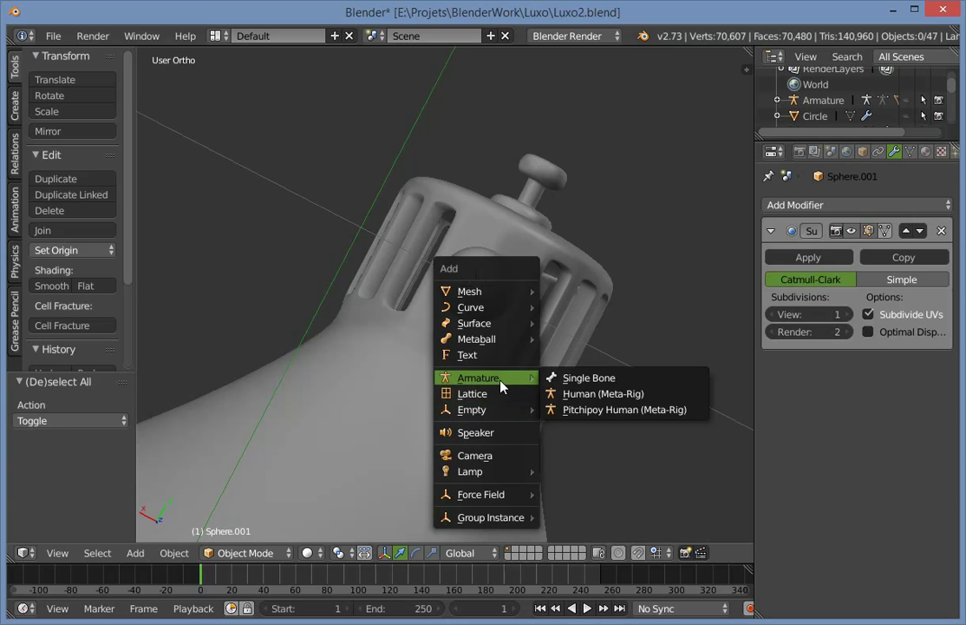
mouse_move(524, 471)
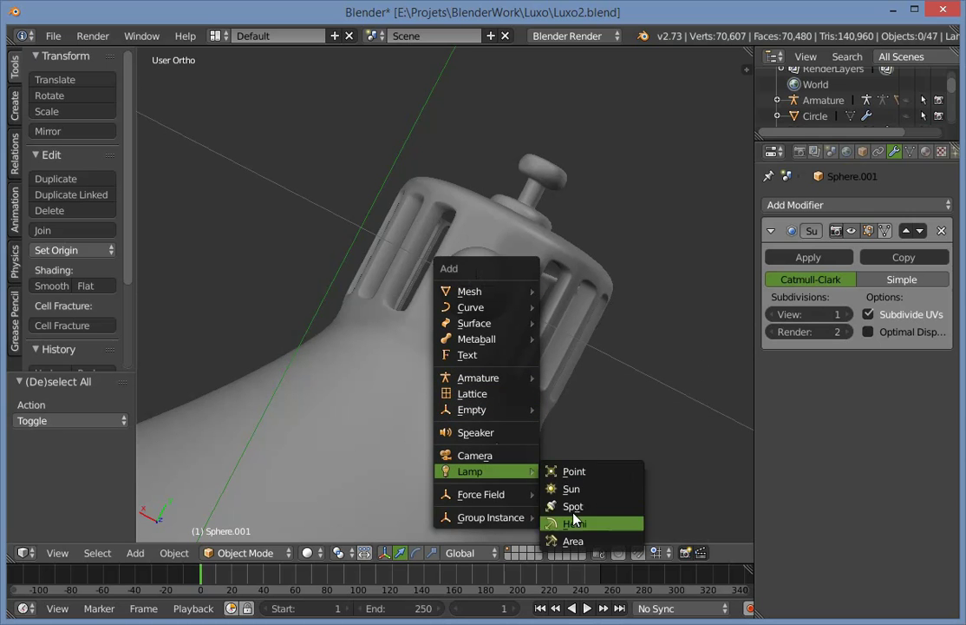
mouse_move(496, 411)
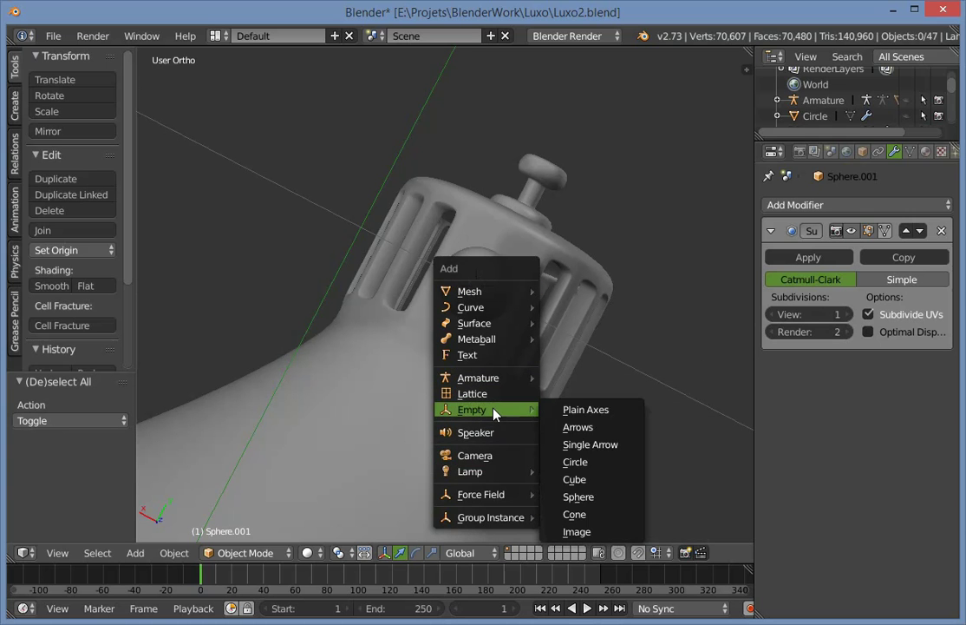
left_click(613, 497)
key("KP_Decimal")
key("KP_3")
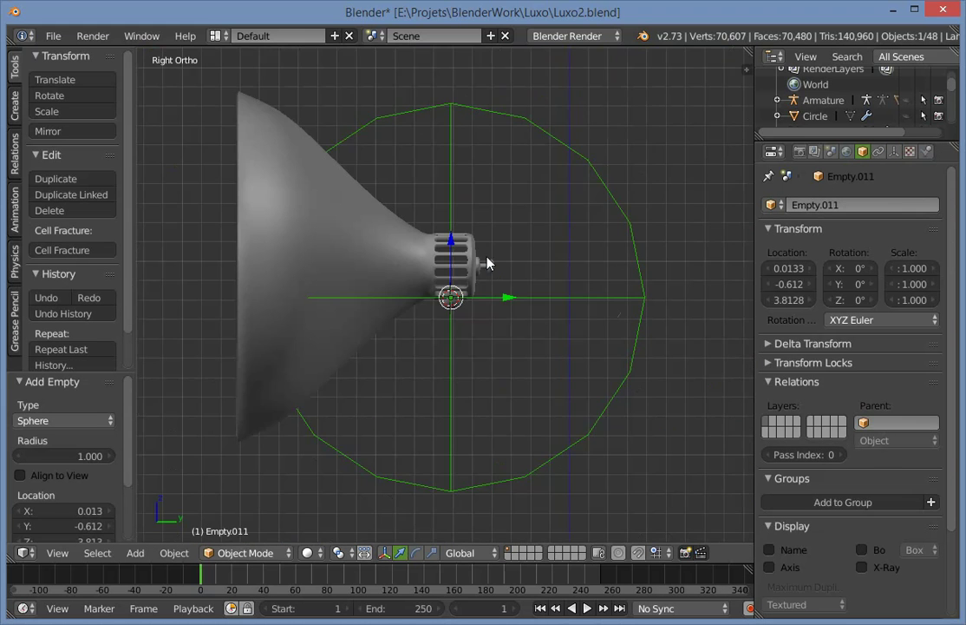
scroll(575, 312, "up", 3)
key("s")
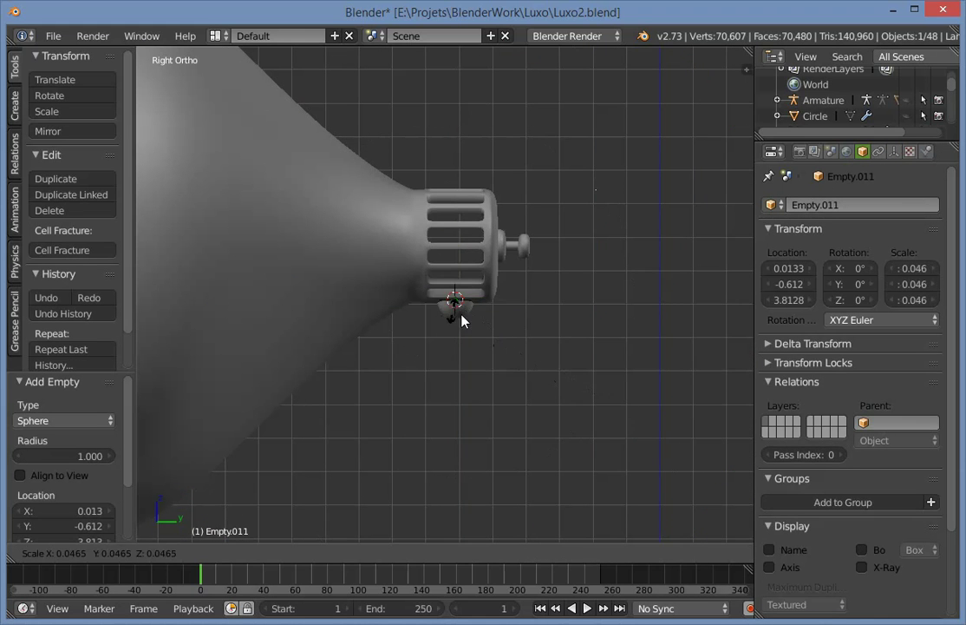
left_click(479, 320)
Parent the half sphere, lampshade, rear knob and bulb to the sphere-shaped Empty.
key("z")
scroll(488, 319, "up", 4)
key("a")
right_click(482, 325)
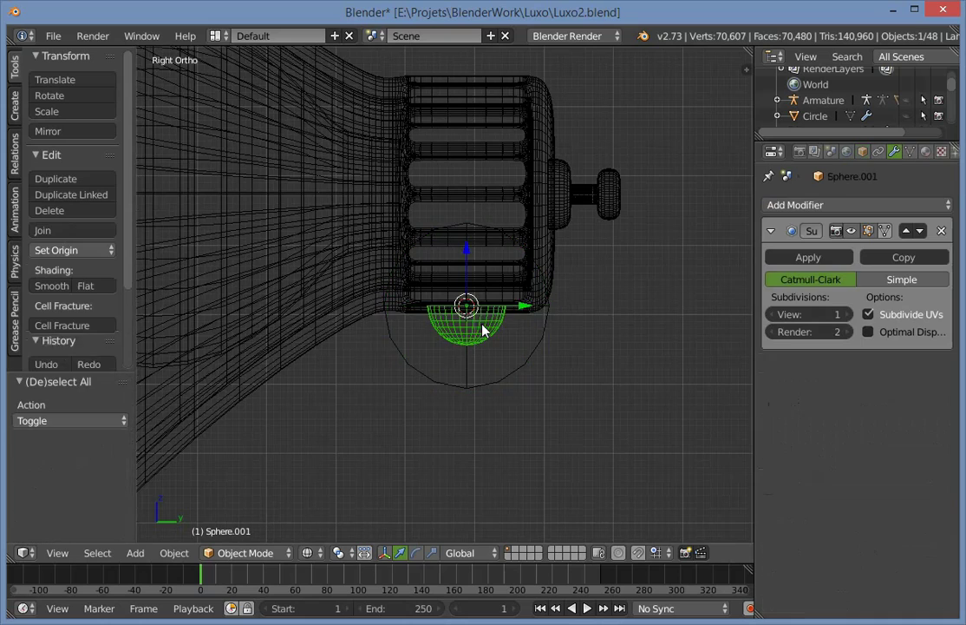
right_click(514, 277, "shift")
right_click(594, 208, "shift")
scroll(317, 245, "down", 2)
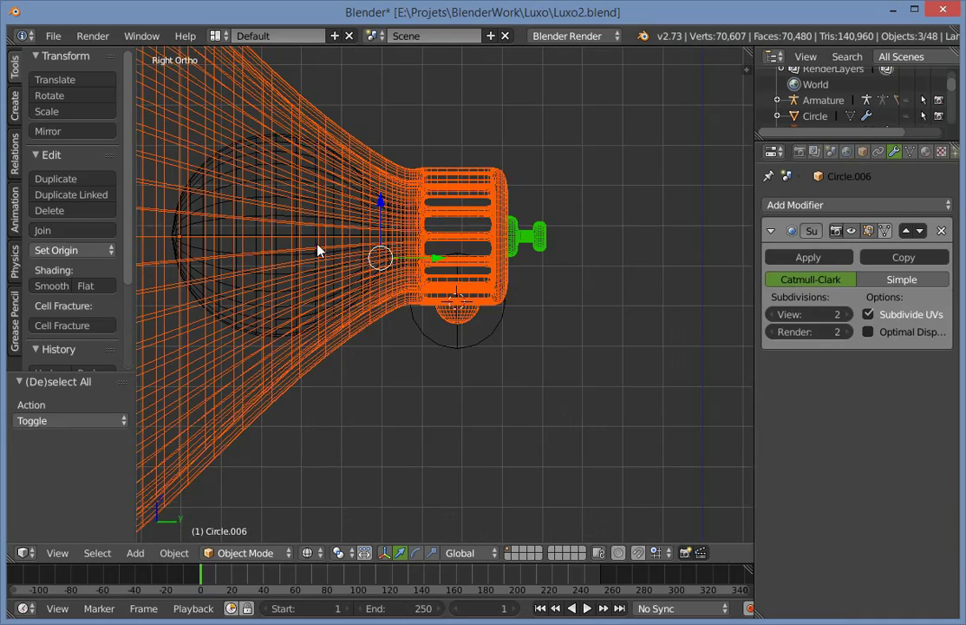
right_click(323, 255, "shift")
right_click(265, 259, "shift")
scroll(266, 257, "down", 2)
key("b")
left_click_drag(282, 189, 513, 252)
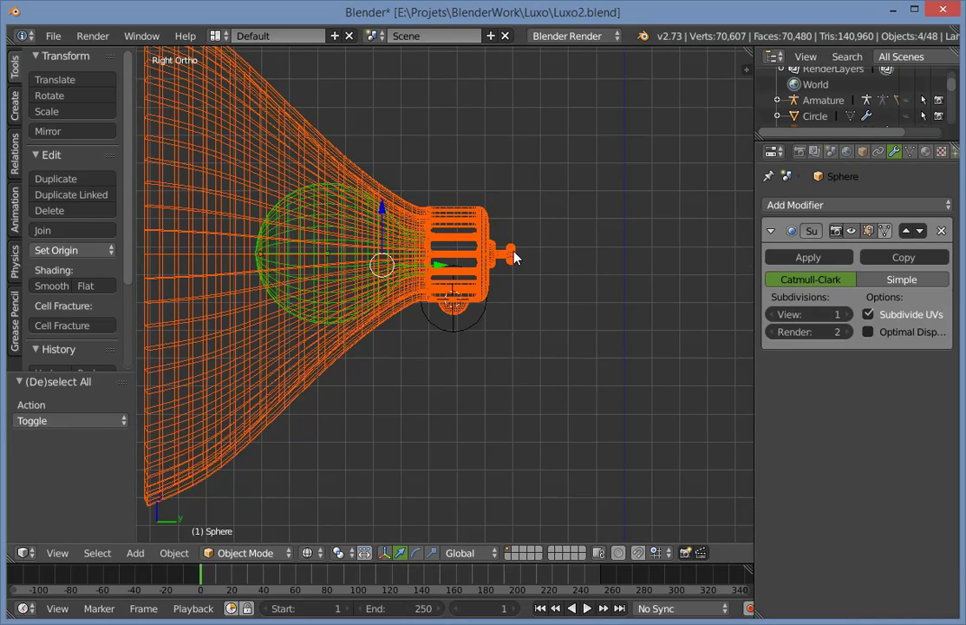
scroll(501, 313, "up", 3)
scroll(503, 330, "up", 4)
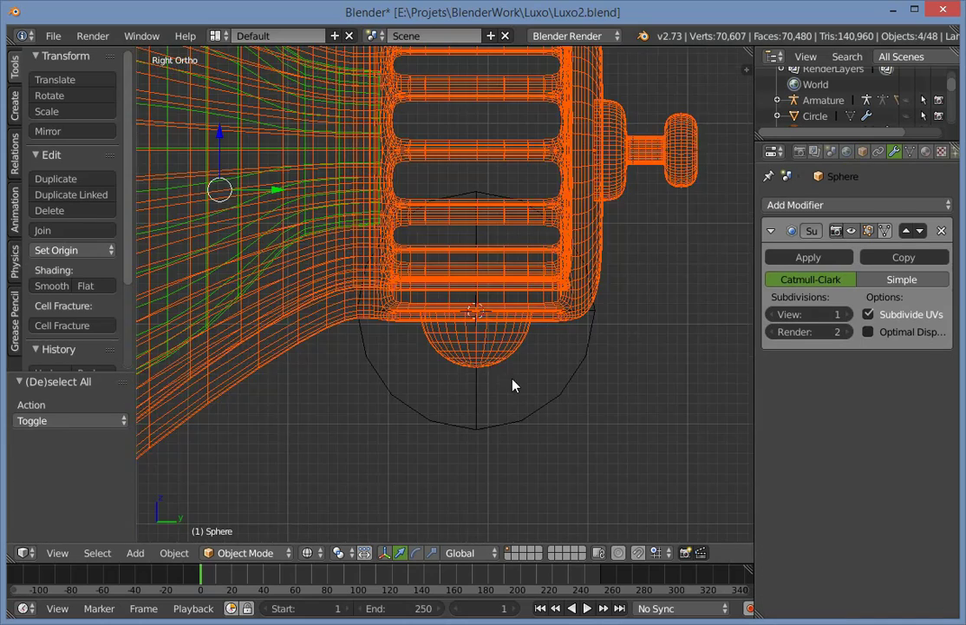
right_click(557, 404, "shift")
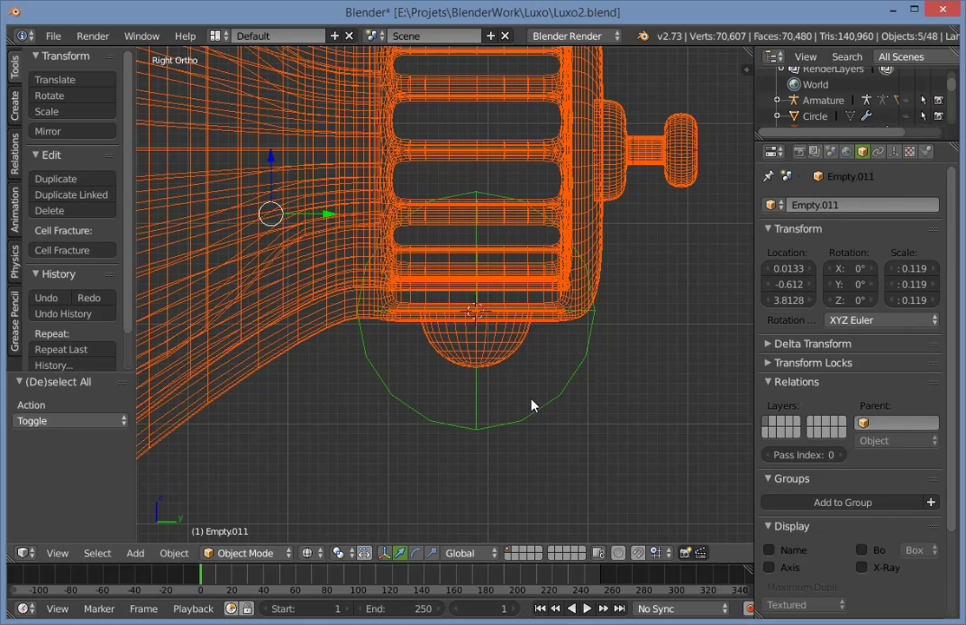
key("ctrl+p")
left_click(513, 402)
key("a")
Test the parenting with free trackball rotations of the Empty and clear its rotation.
right_click(532, 403)
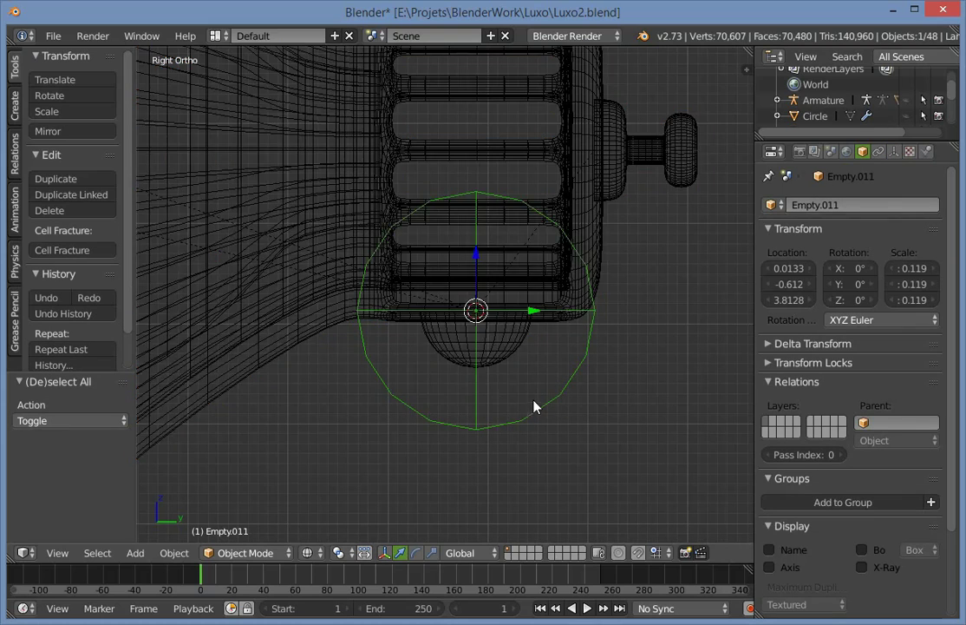
scroll(504, 396, "down", 4)
key("r")
key("r")
left_click(478, 415)
key("z")
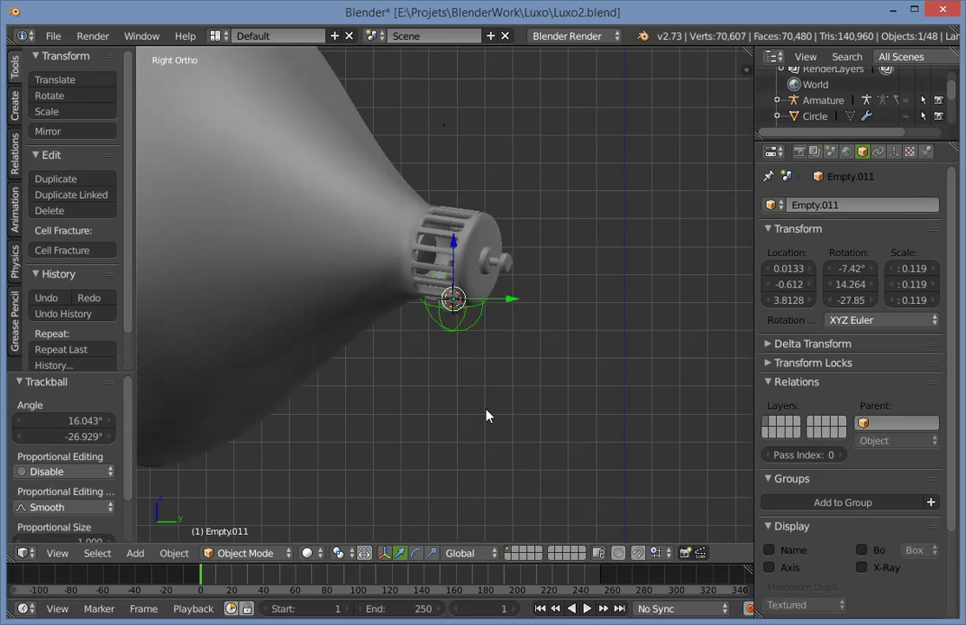
key("r")
key("r")
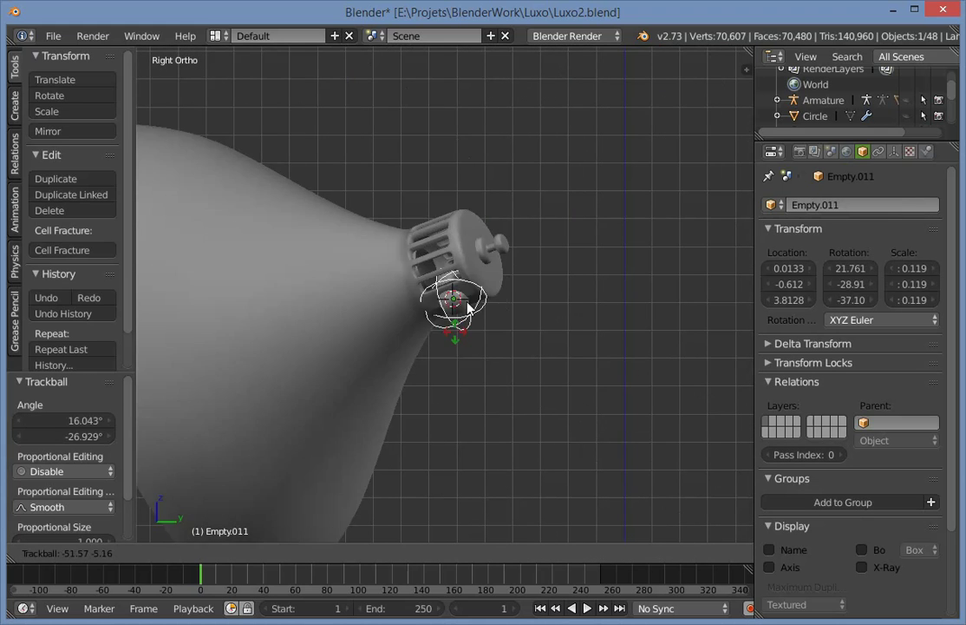
left_click(485, 427)
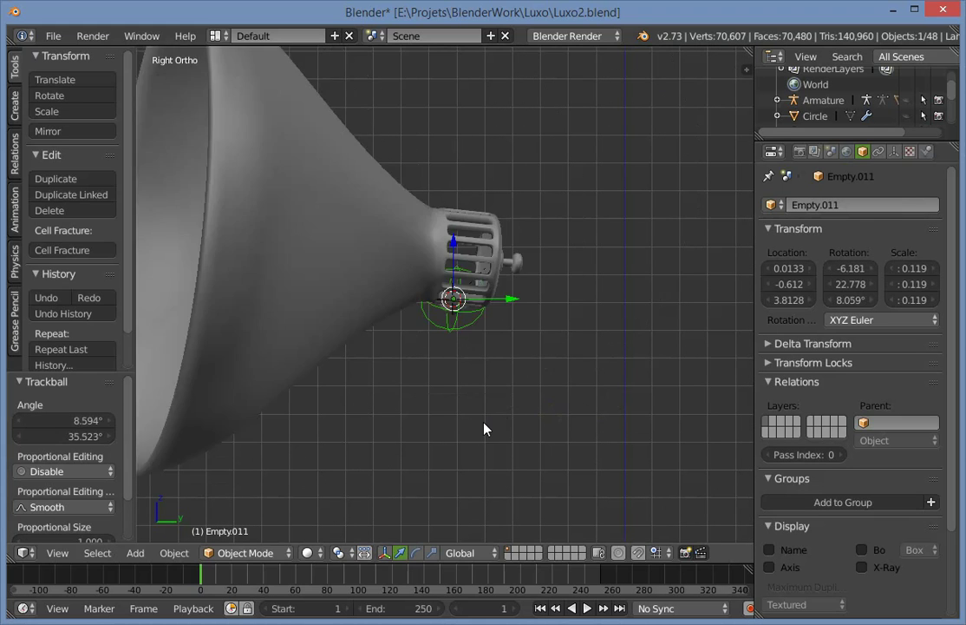
key("alt+r")
key("a")
Check the half sphere's mesh up close in edit mode, return to object mode and deselect everything.
scroll(494, 425, "down", 2)
scroll(503, 416, "up", 5)
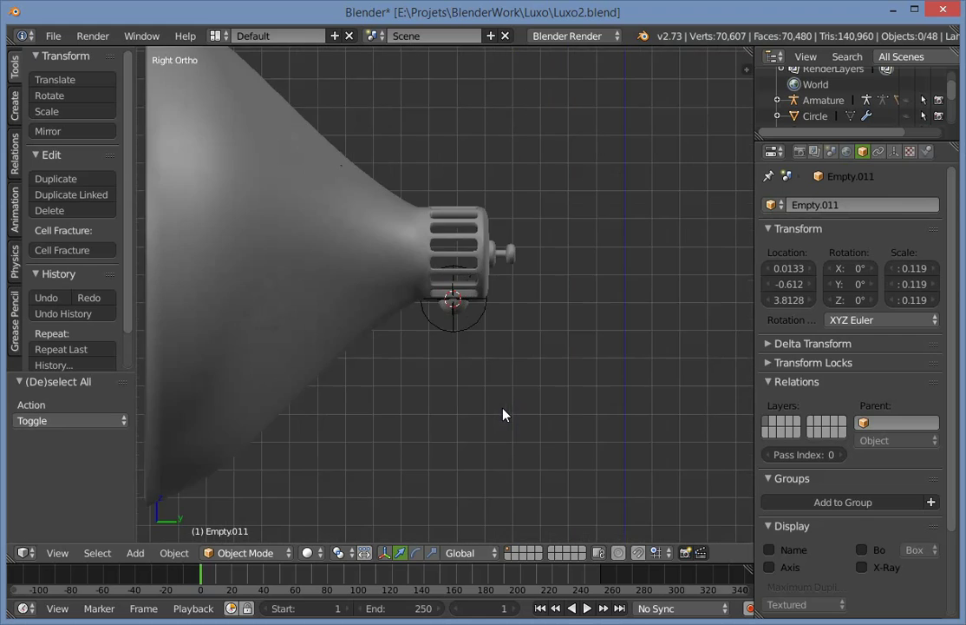
scroll(490, 373, "up", 3)
right_click(498, 360)
scroll(481, 286, "up", 2)
key("Tab")
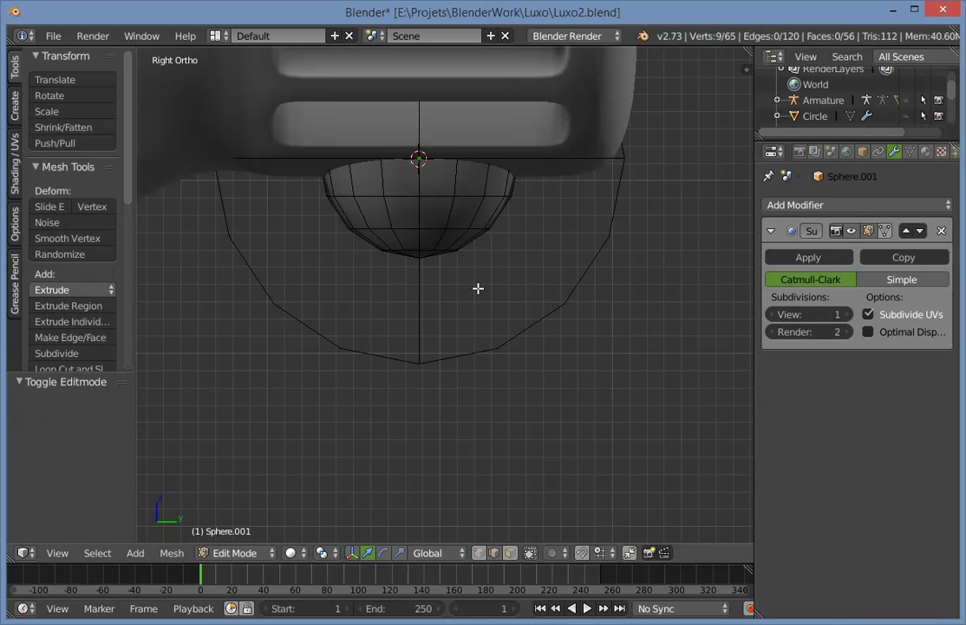
key("Tab")
key("a")
Add a cylinder with 8 vertices at the bottom of the half sphere.
key("shift+a")
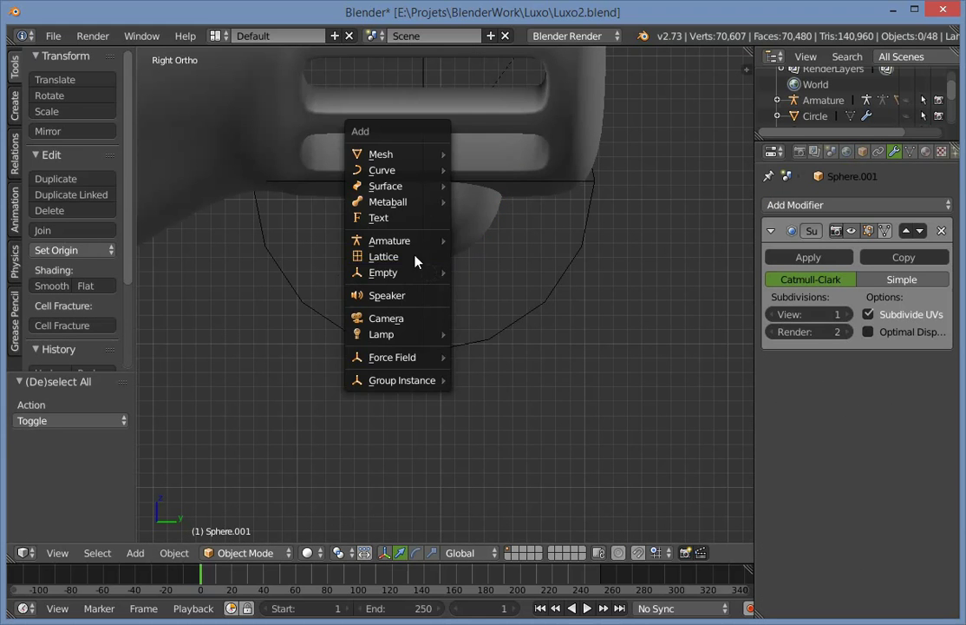
key("shift+a")
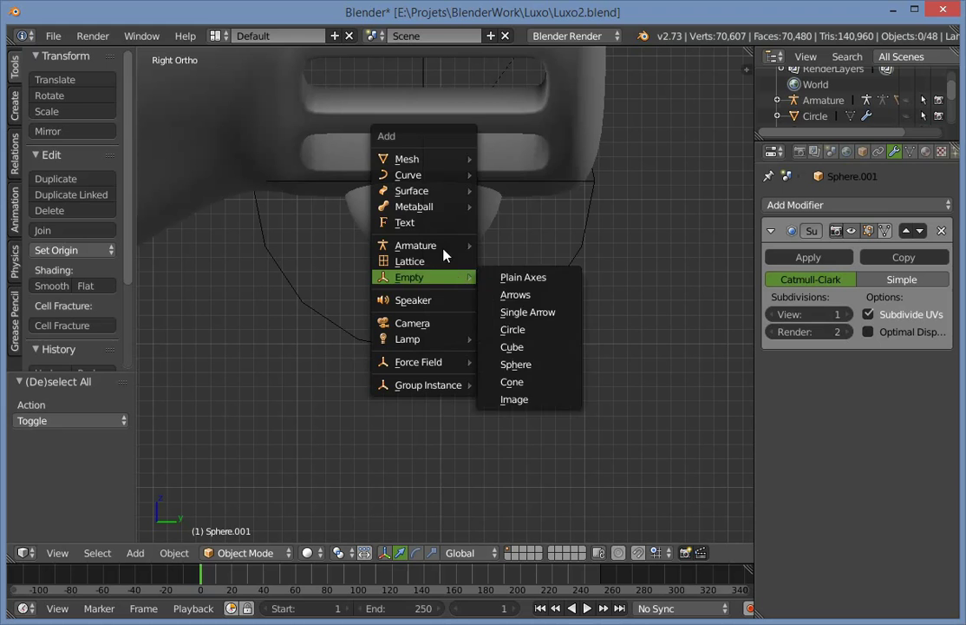
mouse_move(427, 159)
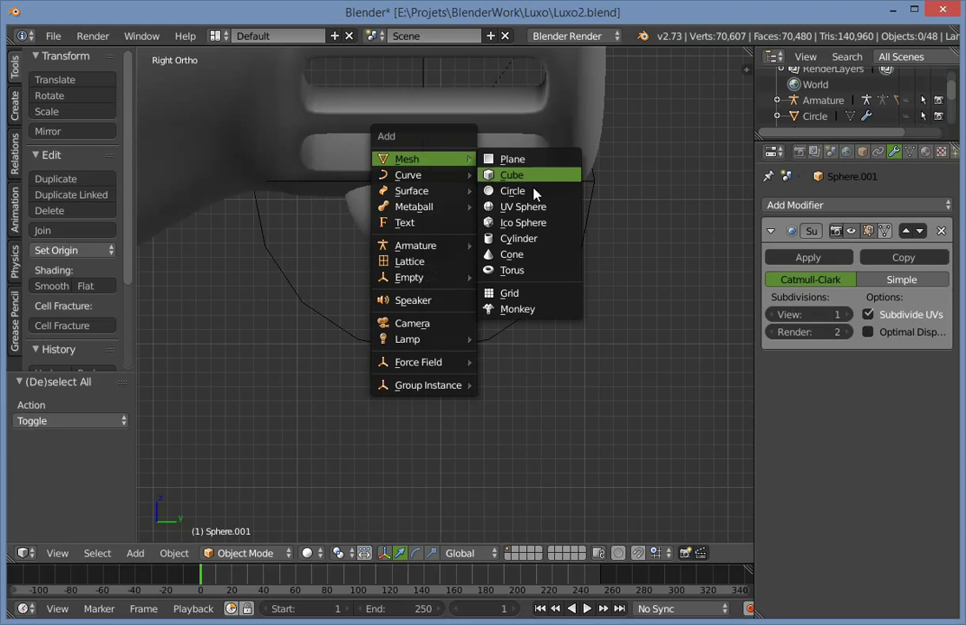
left_click(519, 238)
key("z")
scroll(564, 206, "down", 2)
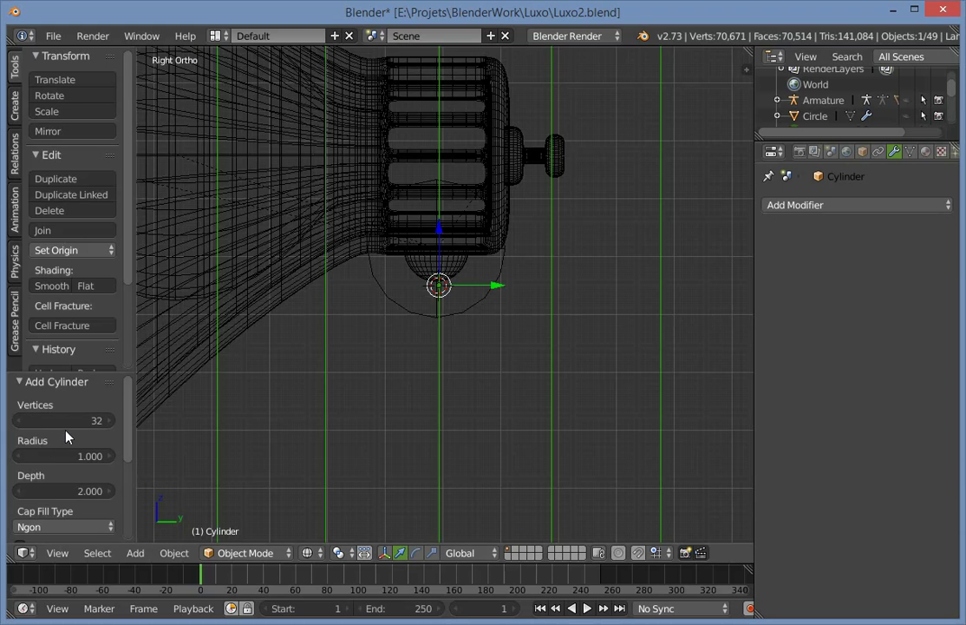
left_click(63, 420)
type("8")
key("Return")
scroll(349, 240, "down", 5)
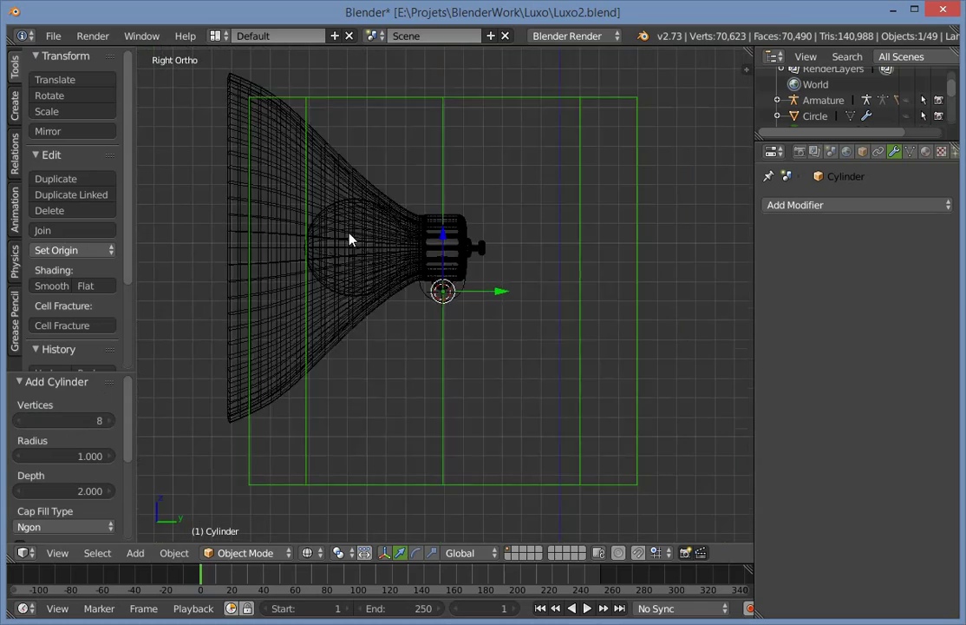
Scale the new cylinder down by about 0.070 and again by about 0.302, to a small stub below the half sphere.
key("z")
key("s")
left_click(451, 305)
scroll(524, 305, "up", 7)
key("z")
key("s")
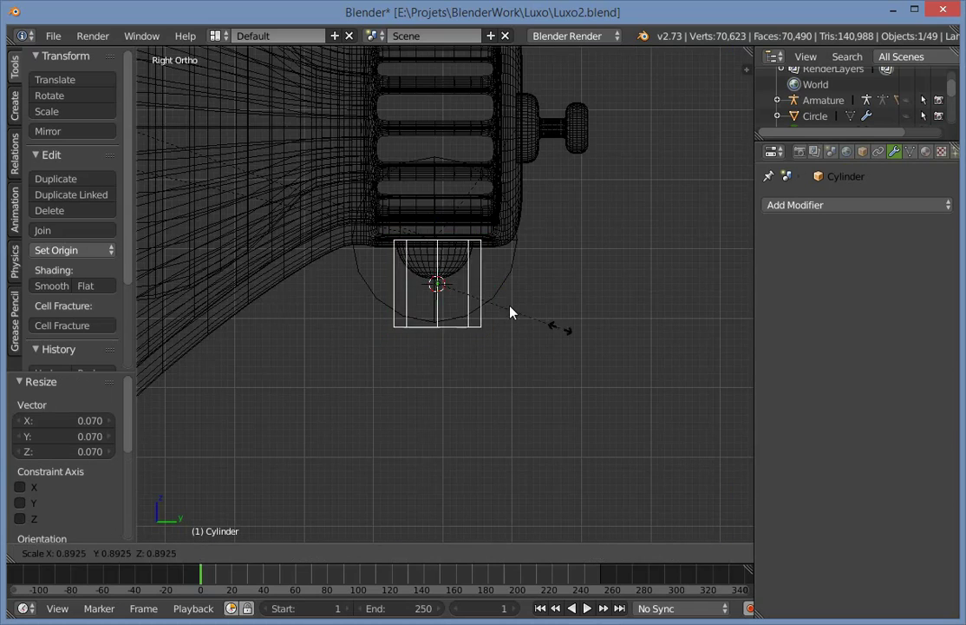
left_click(483, 304)
scroll(511, 301, "up", 4)
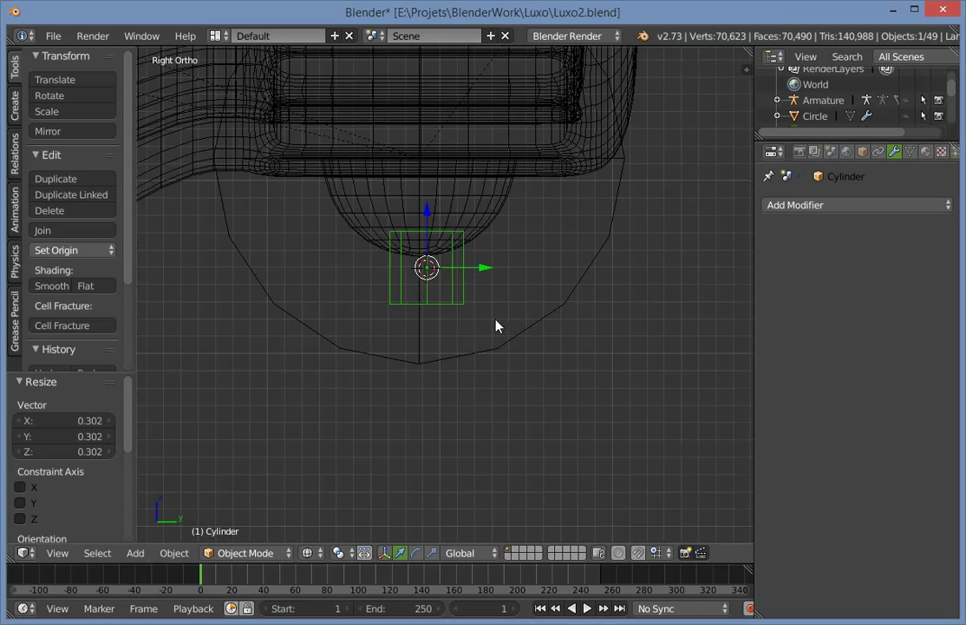
Enter edit mode on the cylinder and select only the vertices of its bottom cap.
key("KP_1")
key("ctrl+KP_1")
key("z")
scroll(529, 317, "up", 2)
key("Tab")
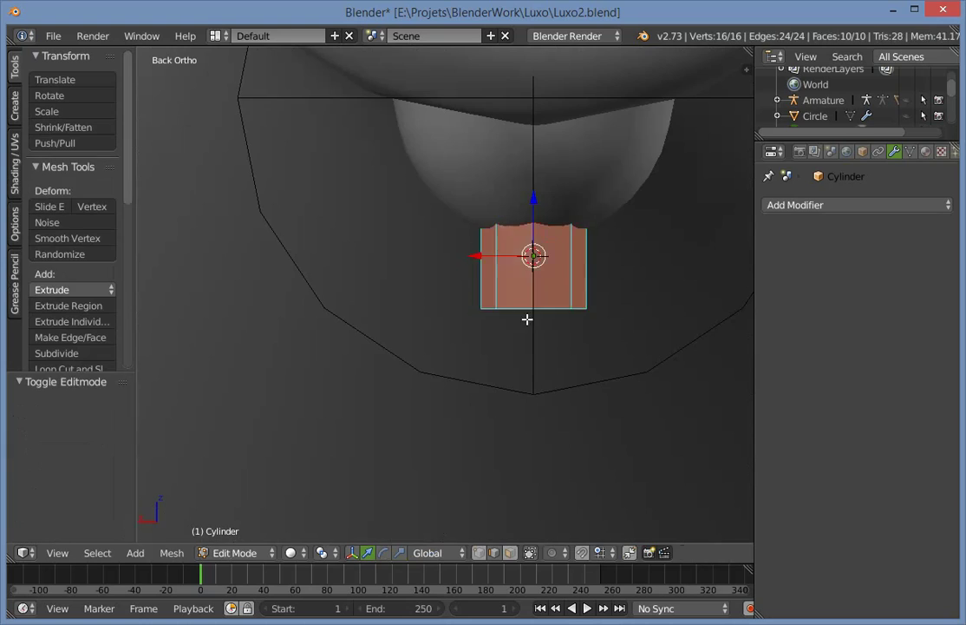
key("z")
scroll(486, 302, "down", 1)
key("a")
Try to delete the vertices of the cylinder's bottom cap and undo the deletion.
key("x")
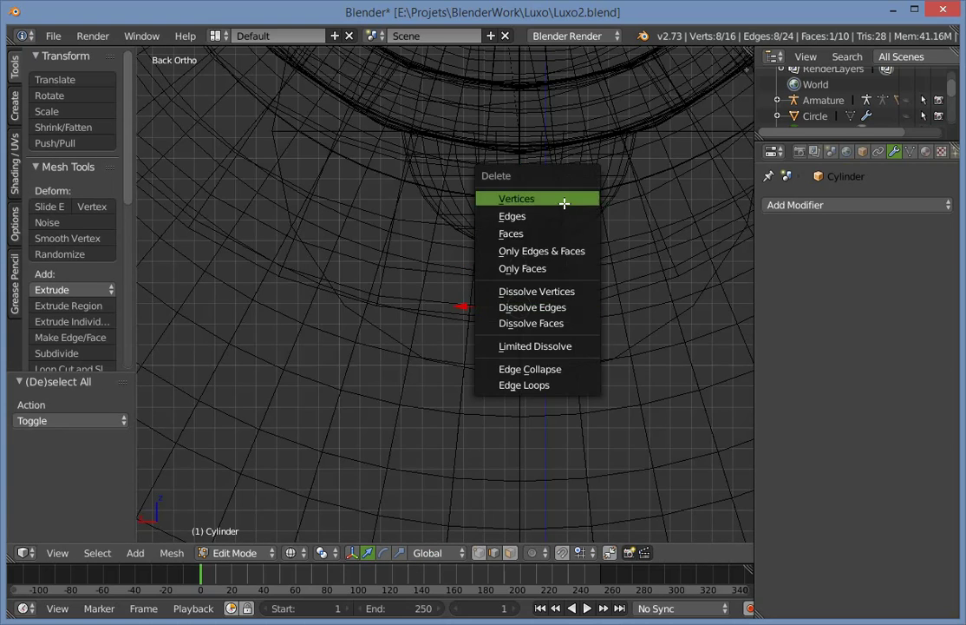
left_click(564, 204)
middle_click_drag(562, 208, 519, 308)
key("z")
key("ctrl+z")
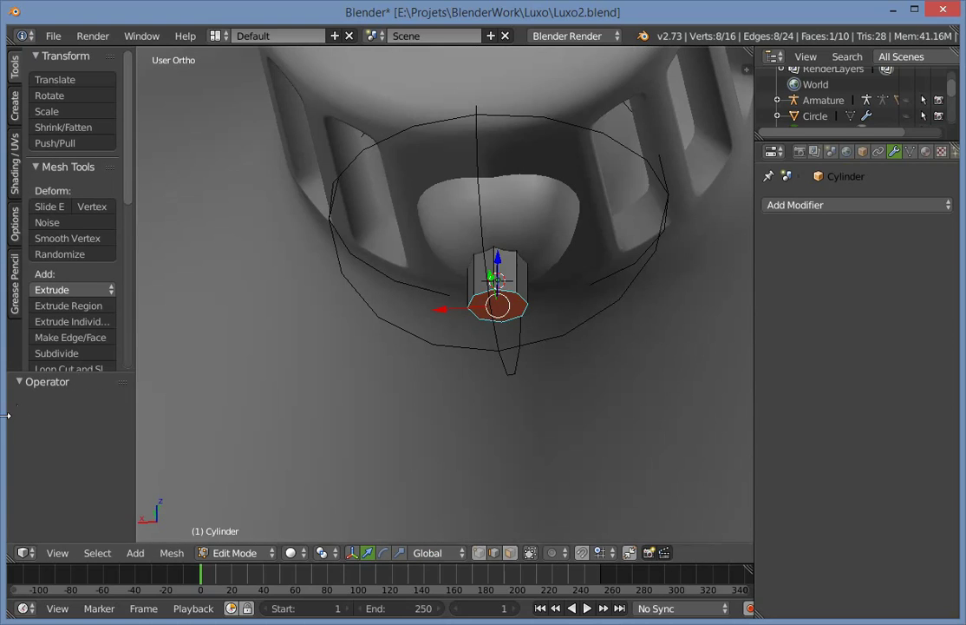
Delete the bottom and top cap faces of the cylinder and return to object mode.
key("x")
left_click(511, 269)
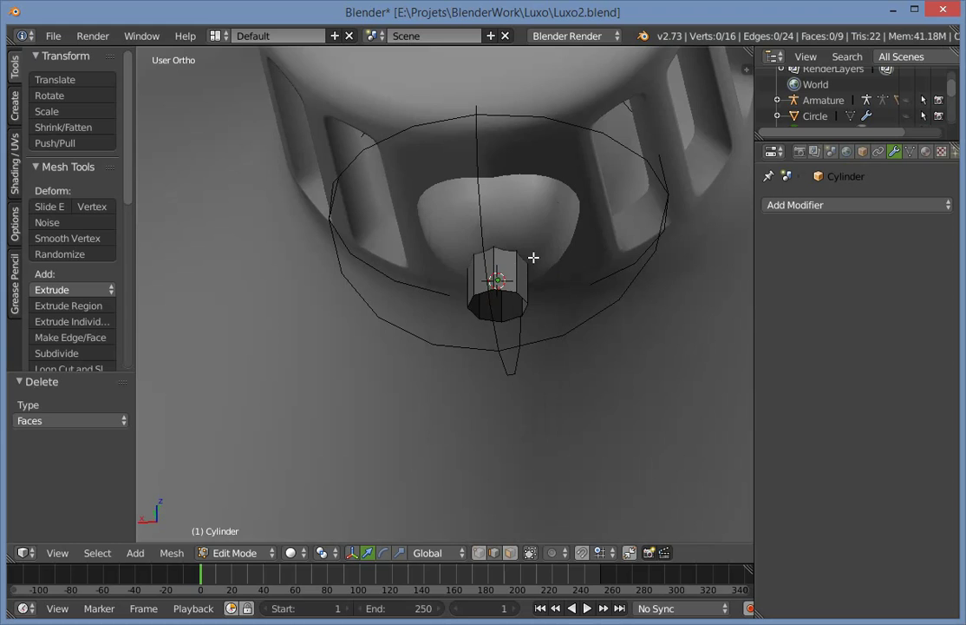
key("z")
key("x")
left_click(557, 191)
key("z")
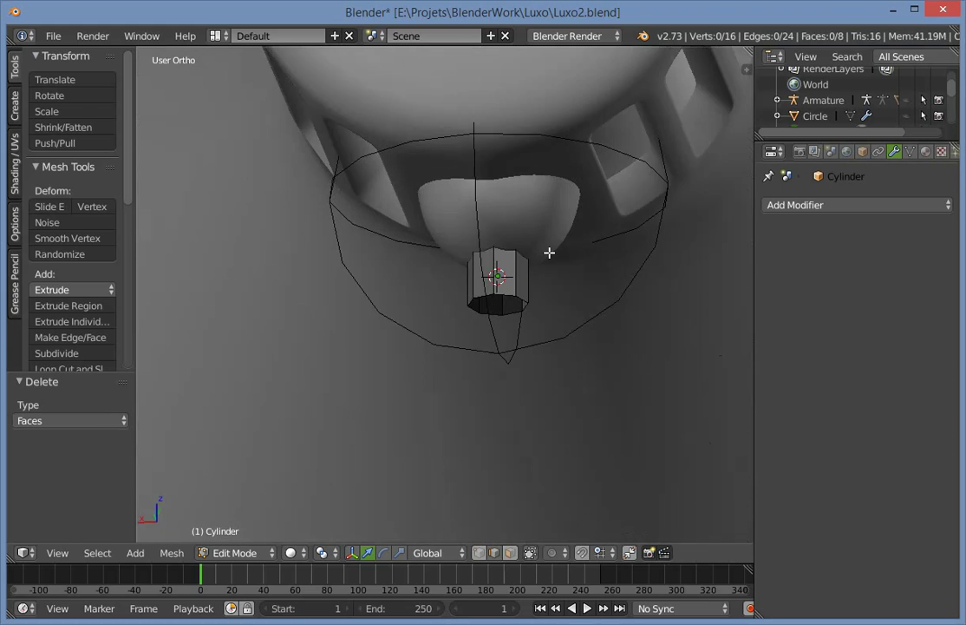
key("Tab")
Add a Subdivision Surface modifier to the cylinder.
middle_click_drag(549, 252, 593, 280)
key("KP_3")
scroll(512, 305, "up", 2)
key("KP_2")
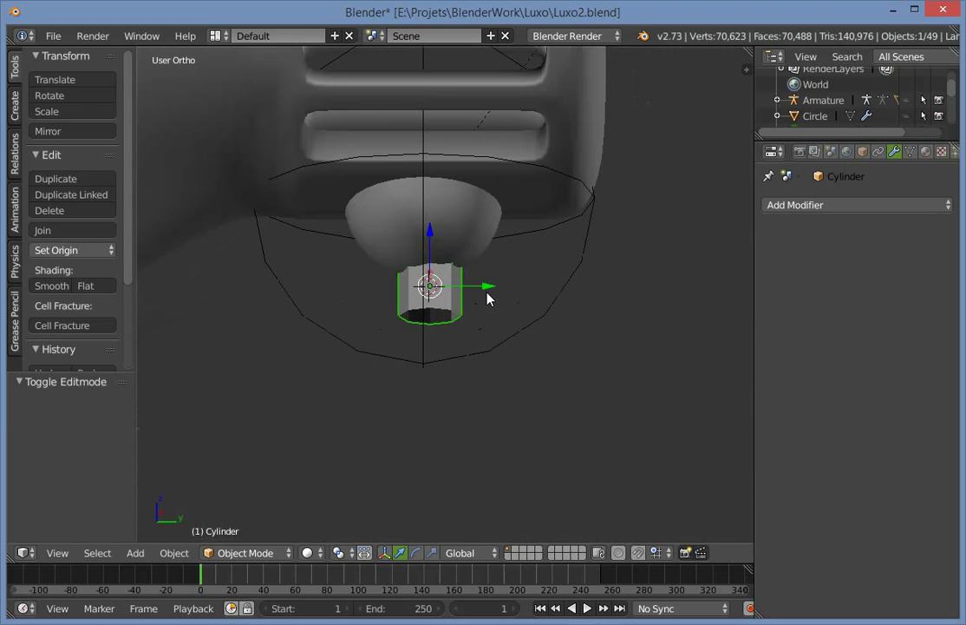
key("KP_1")
left_click(917, 208)
left_click(638, 472)
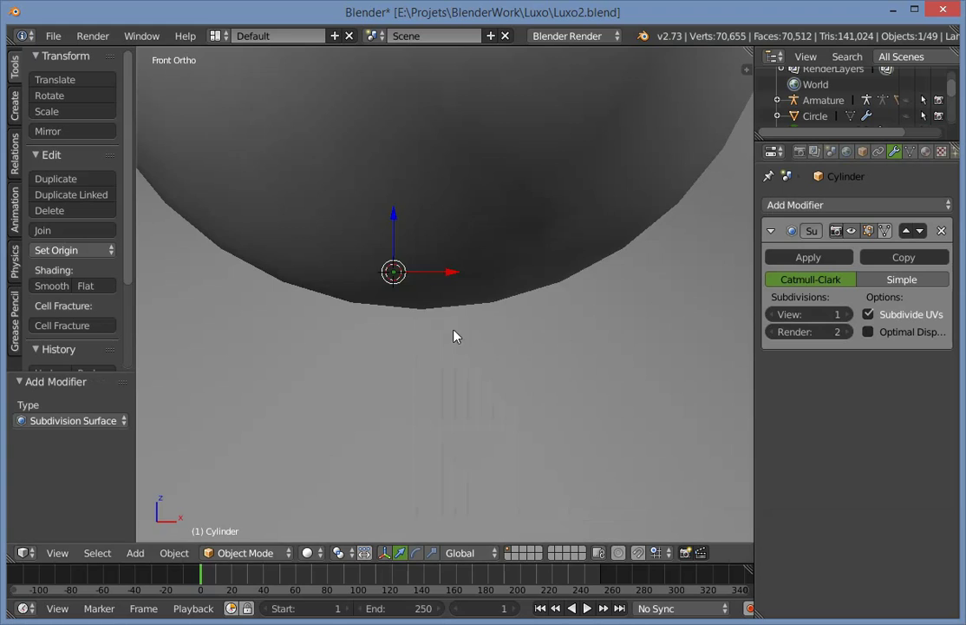
Scale the cylinder down by about 0.683 and center it under the half sphere in the right view.
key("KP_3")
key("z")
key("s")
left_click(525, 304)
key("g")
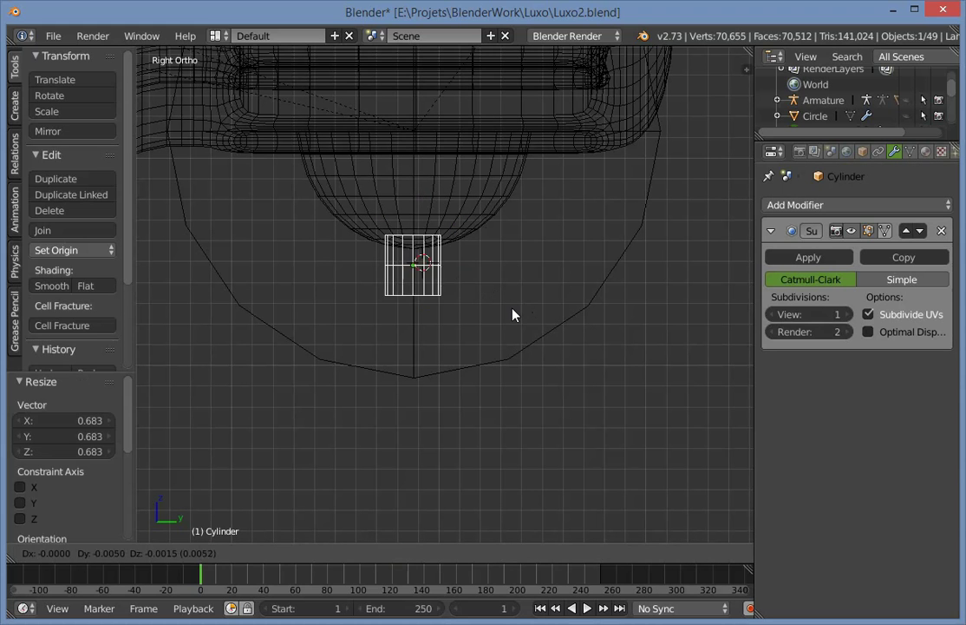
left_click(512, 308)
key("g")
left_click(520, 306)
Lengthen the cylinder by lowering its bottom vertices along Z in edit mode, return to object mode and deselect it.
key("Tab")
key("z")
key("a")
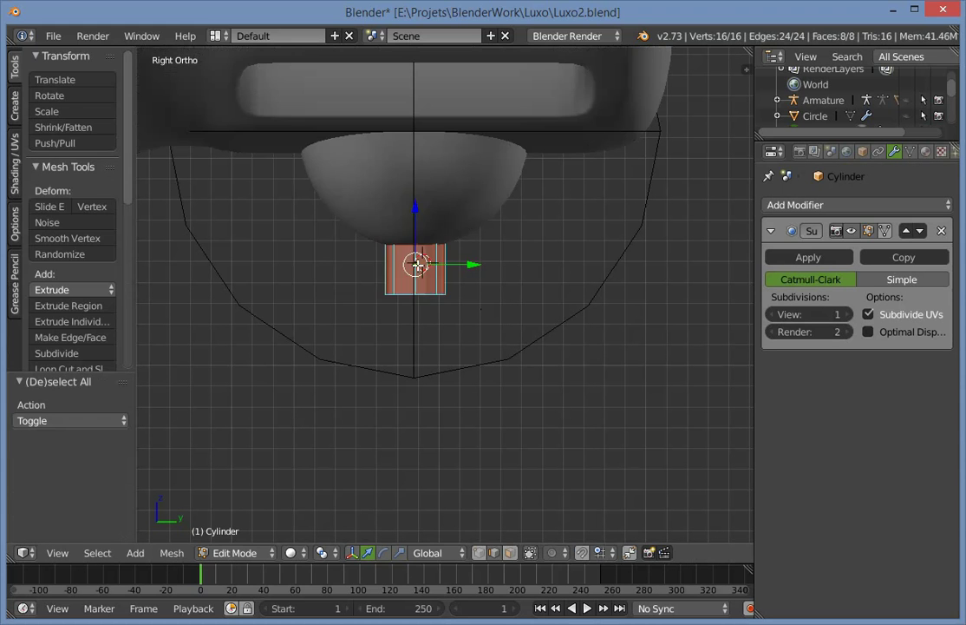
key("ctrl+Tab")
left_click(414, 236)
key("a")
key("z")
key("g")
key("z")
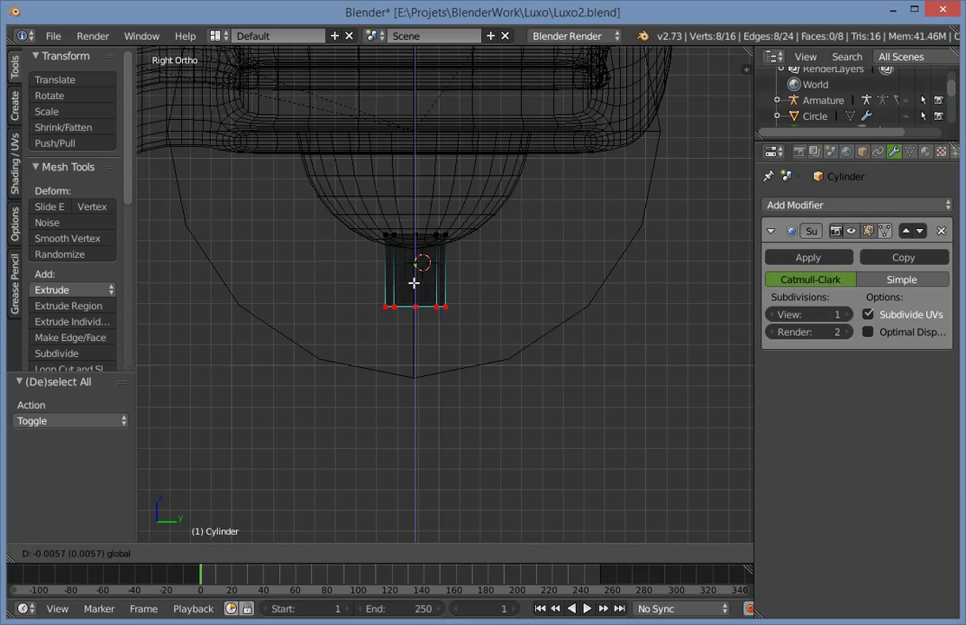
left_click(414, 308)
key("Tab")
key("z")
scroll(529, 311, "down", 4)
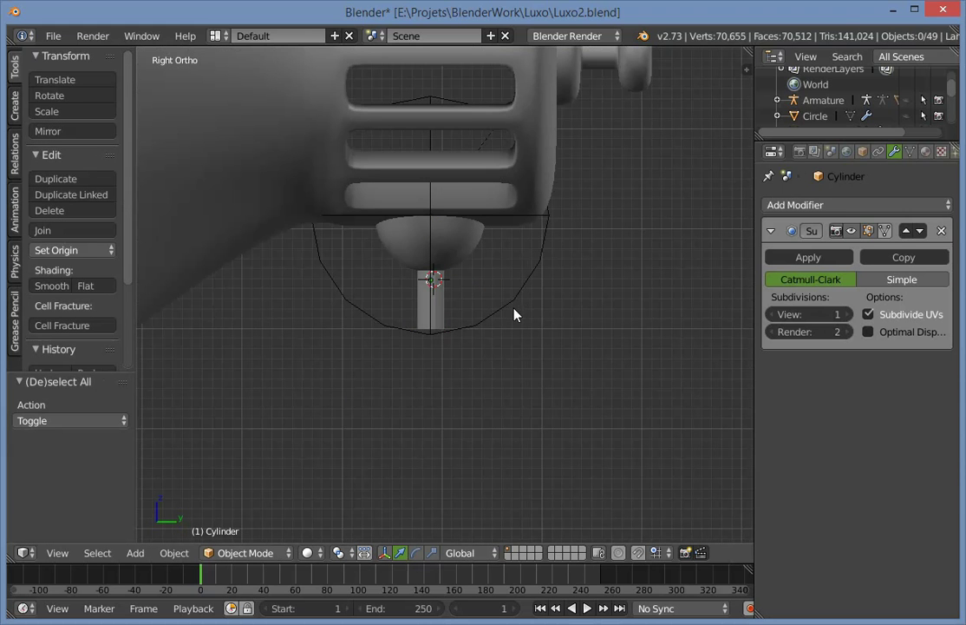
Reveal all hidden lamp parts, deselect everything and view how the connector meets the arm bracket.
key("alt+h")
key("a")
scroll(523, 309, "down", 3)
middle_click_drag(524, 309, 483, 280)
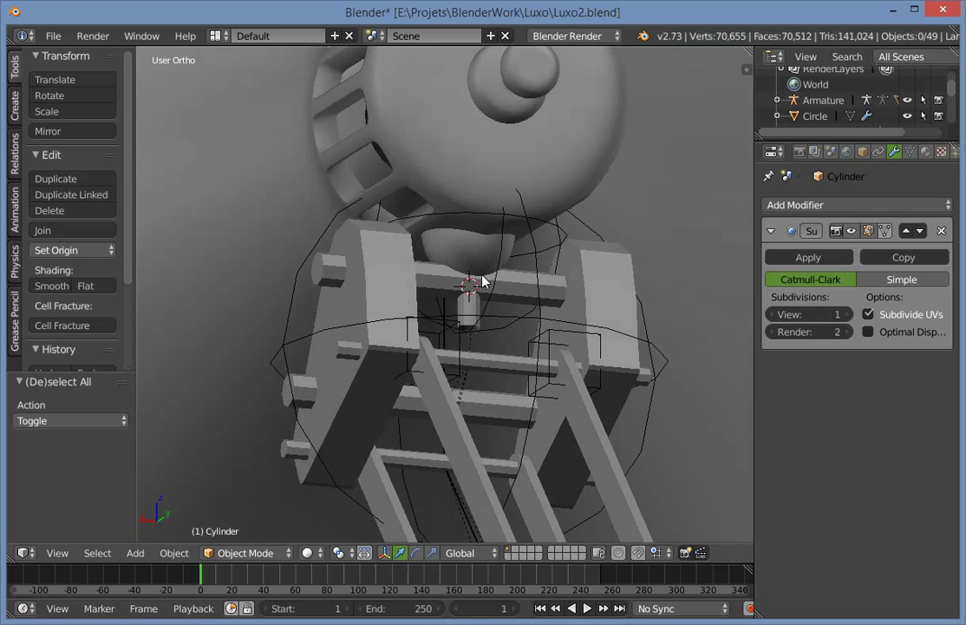
scroll(484, 258, "down", 3)
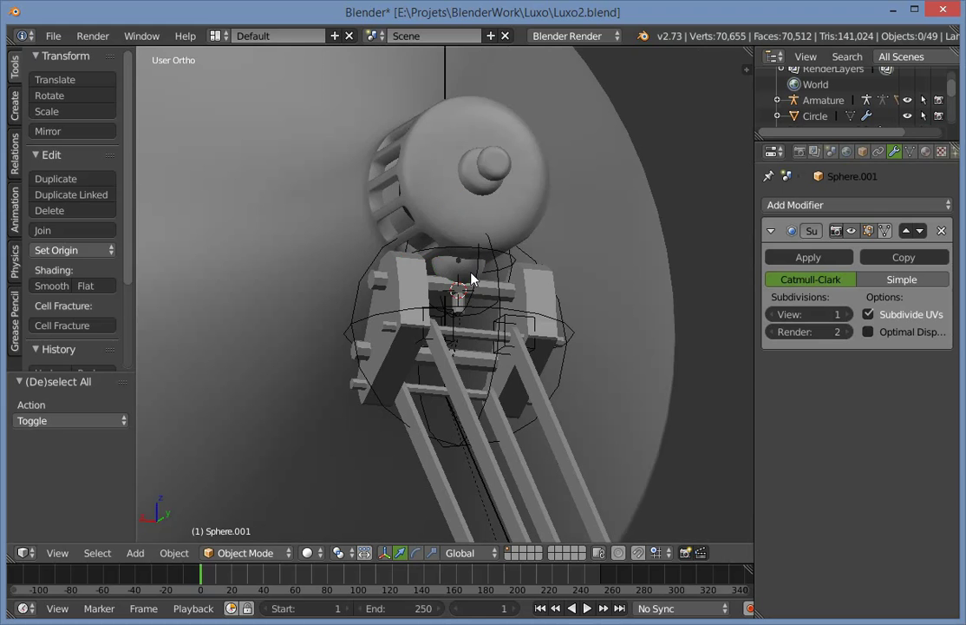
Select the cylinder connector together with the lamp head's Empty and raise both about 0.07 along Z.
right_click(468, 301)
right_click(469, 301)
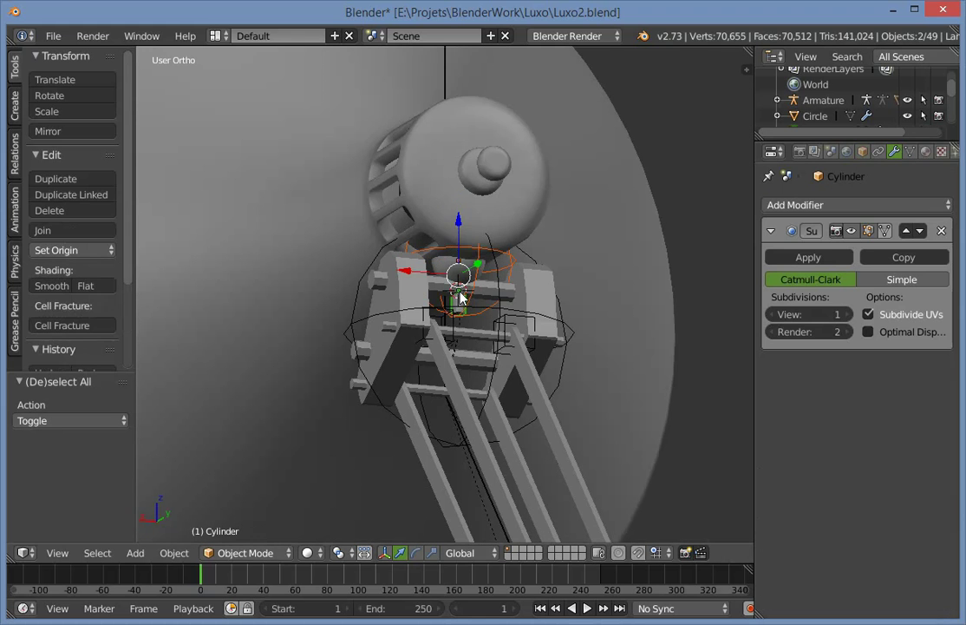
scroll(460, 260, "down", 3)
key("g")
key("z")
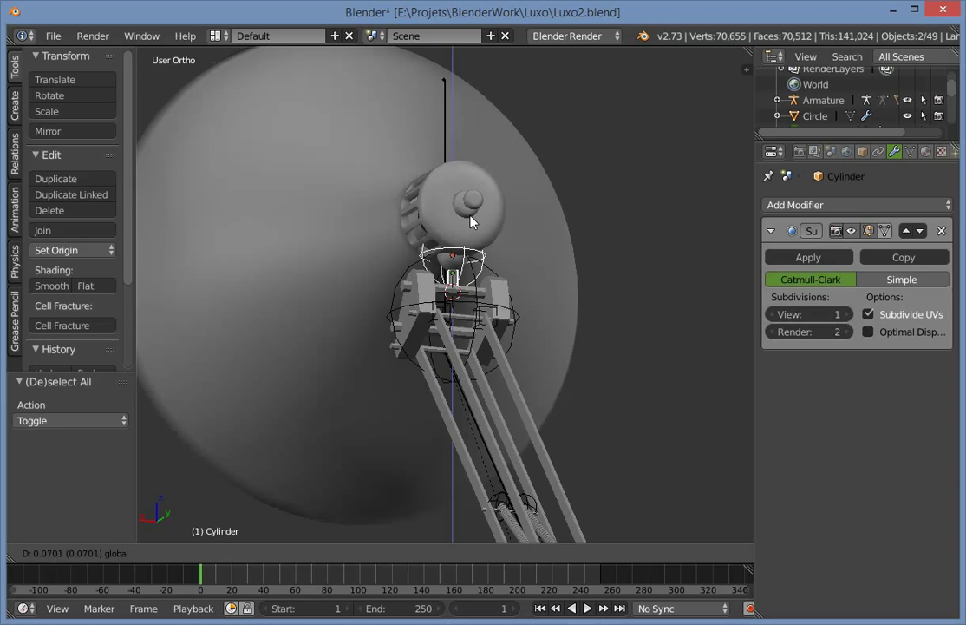
left_click(474, 220)
Try a free trackball rotation of the larger Empty at the arm bracket and undo it.
key("a")
middle_click_drag(588, 254, 670, 288)
key("a")
right_click(488, 279)
middle_click_drag(488, 279, 471, 300)
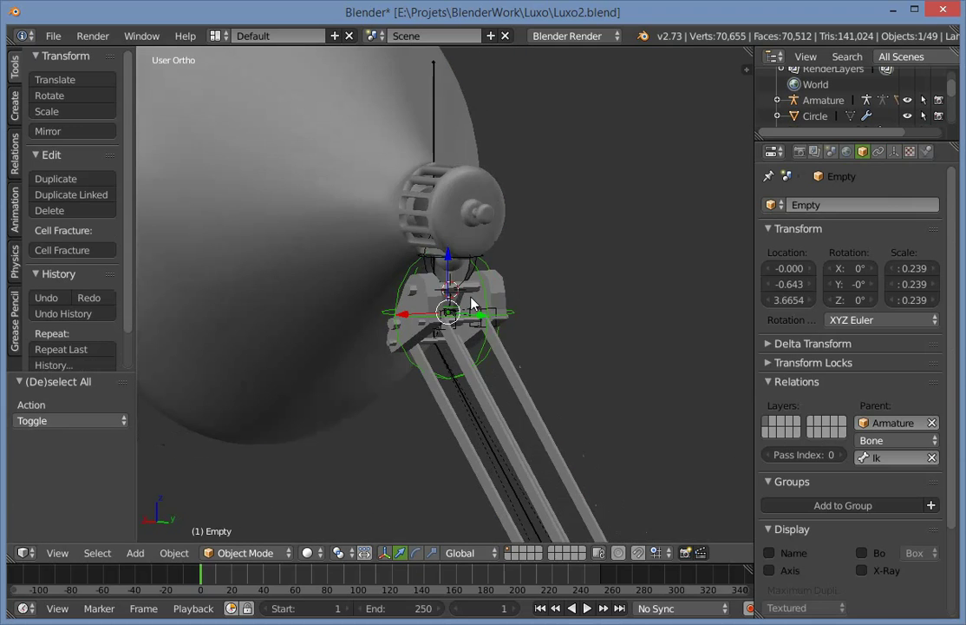
key("r")
key("r")
left_click(444, 320)
key("ctrl+z")
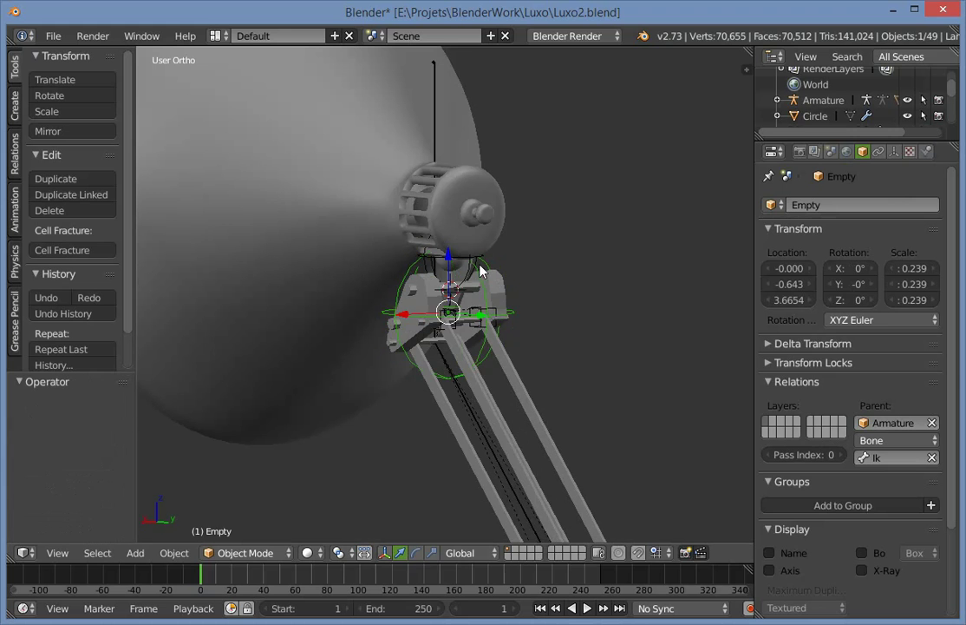
Select only the smaller sphere-shaped Empty at the half-sphere joint.
key("a")
right_click(471, 269)
right_click(465, 270)
Test the raised lamp head with two free trackball rotations of its Empty and undo both.
key("r")
key("r")
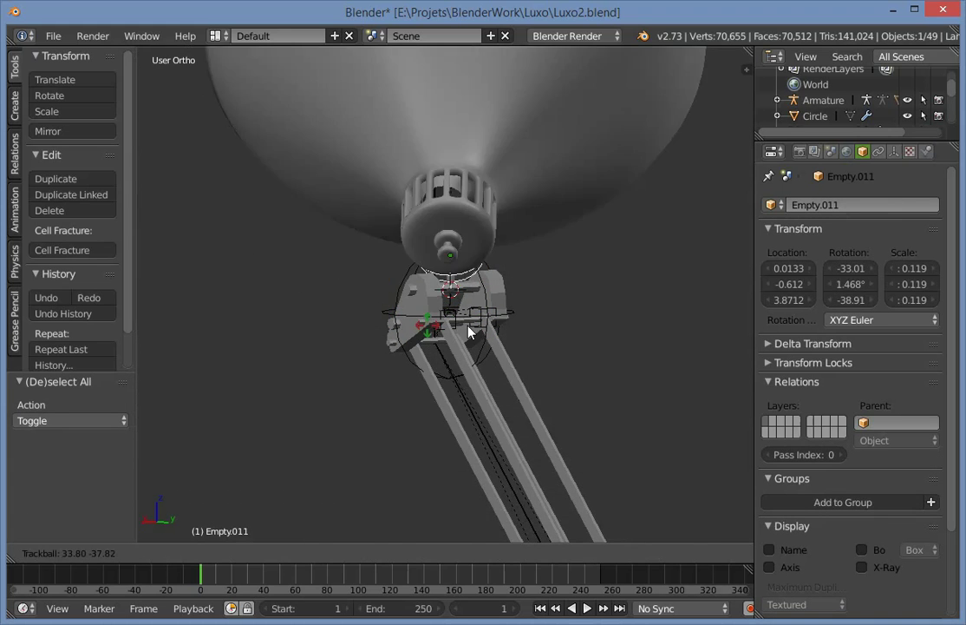
left_click(444, 356)
scroll(541, 335, "up", 2)
middle_click_drag(443, 356, 509, 312)
key("r")
key("r")
left_click(548, 300)
key("ctrl+z")
key("ctrl+z")
Try to enlarge the lamp head's Empty by scaling it in the right view and undo the scaling.
scroll(535, 301, "up", 2)
scroll(516, 312, "up", 3)
key("KP_3")
key("z")
scroll(486, 300, "up", 1)
key("s")
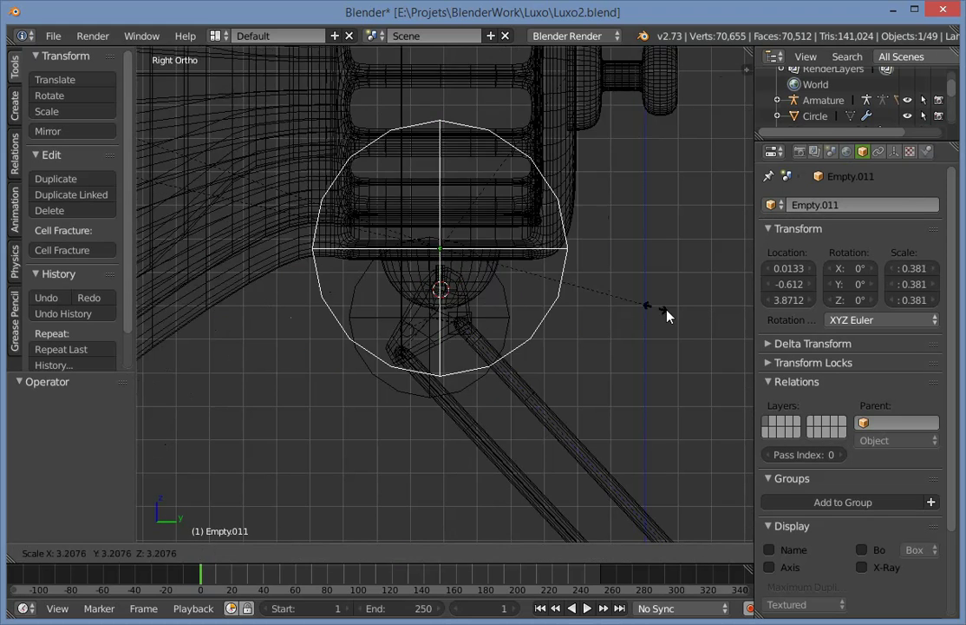
left_click(724, 324)
key("ctrl+z")
scroll(616, 329, "down", 2)
scroll(616, 329, "down", 1)
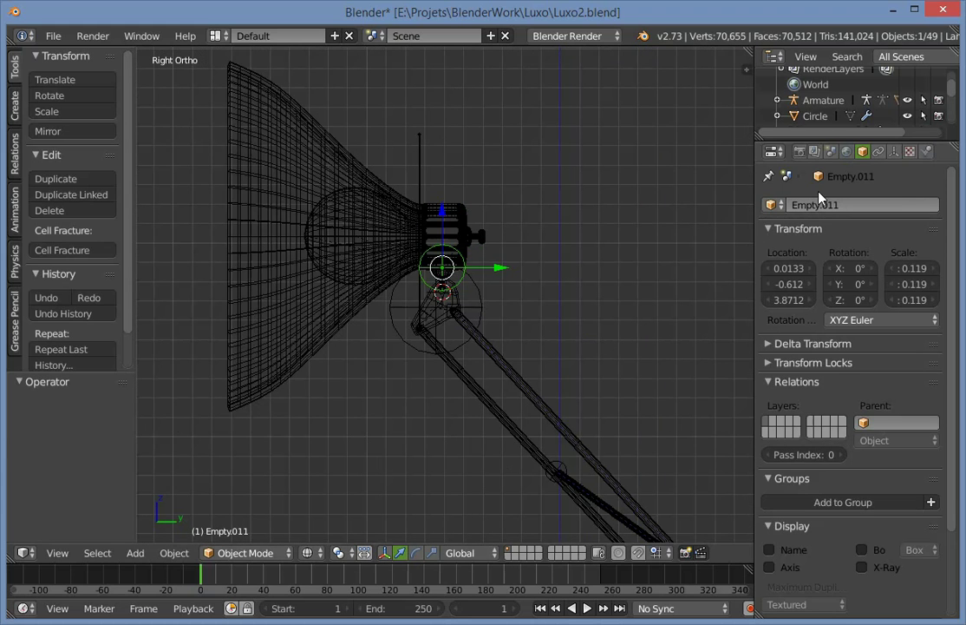
Set the head Empty's display size to 7.73 and test it with a free trackball rotation.
left_click(894, 152)
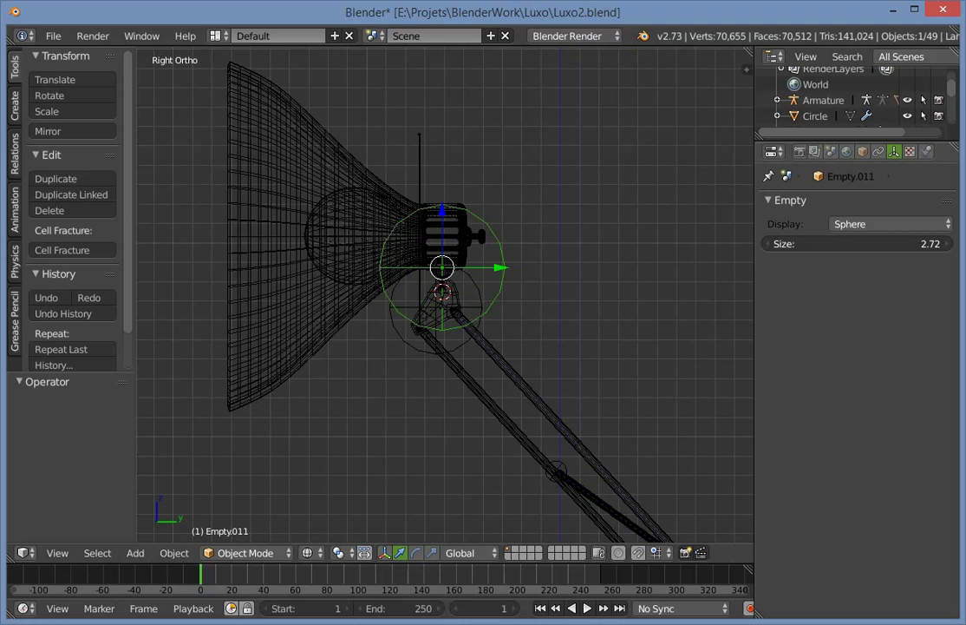
mouse_move(857, 244)
left_mouse_down()
mouse_move(847, 244)
mouse_move(894, 244)
left_mouse_up()
key("z")
key("r")
key("r")
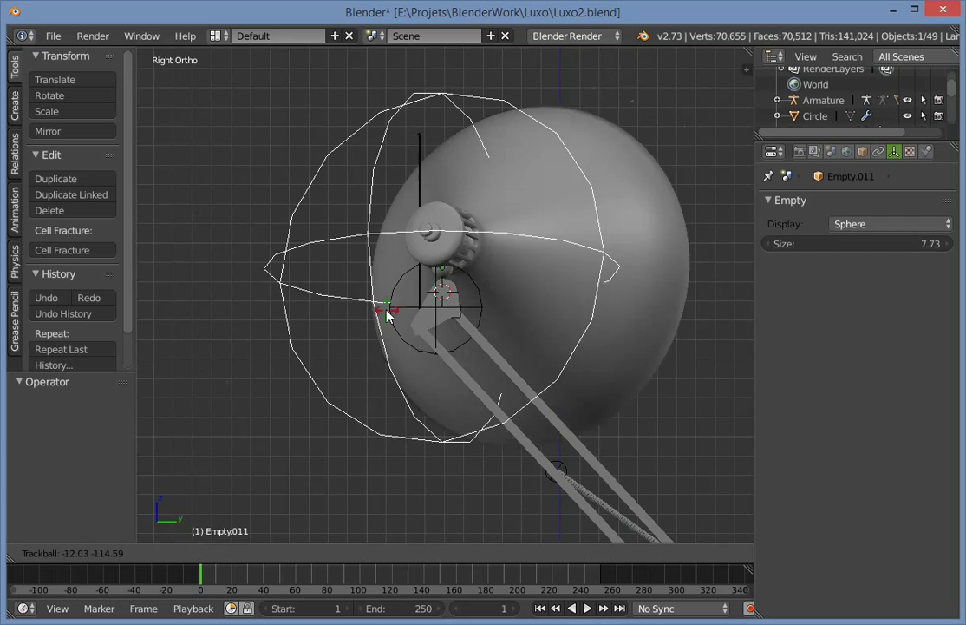
left_click(488, 296)
Deselect everything and save the scene over Luxo2.blend.
key("a")
key("ctrl+s")
left_click(604, 300)
Set the display size of the lamp head's Empty to 0.94 and save over the existing file.
middle_click_drag(656, 300, 542, 241)
scroll(541, 241, "up", 6)
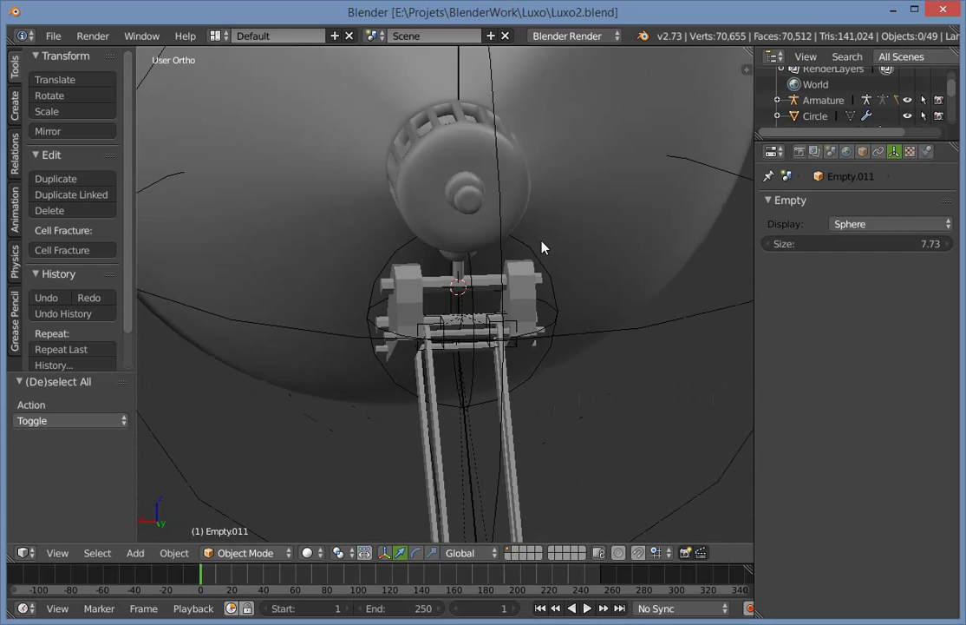
scroll(464, 268, "up", 6)
scroll(608, 272, "down", 10)
right_click(608, 282)
middle_click_drag(608, 282, 613, 333)
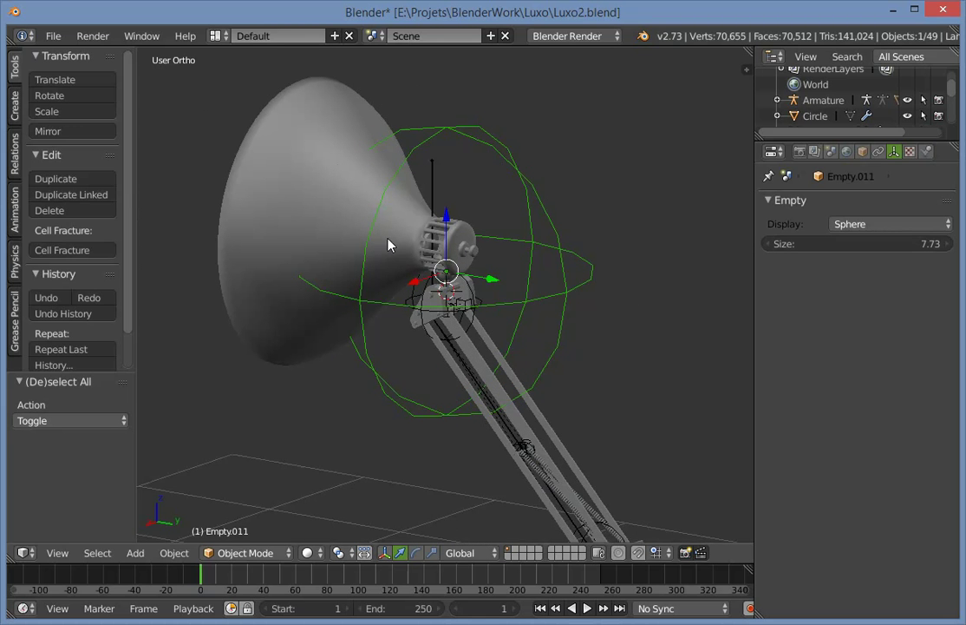
middle_click_drag(324, 262, 388, 284)
key("KP_3")
scroll(573, 283, "up", 3)
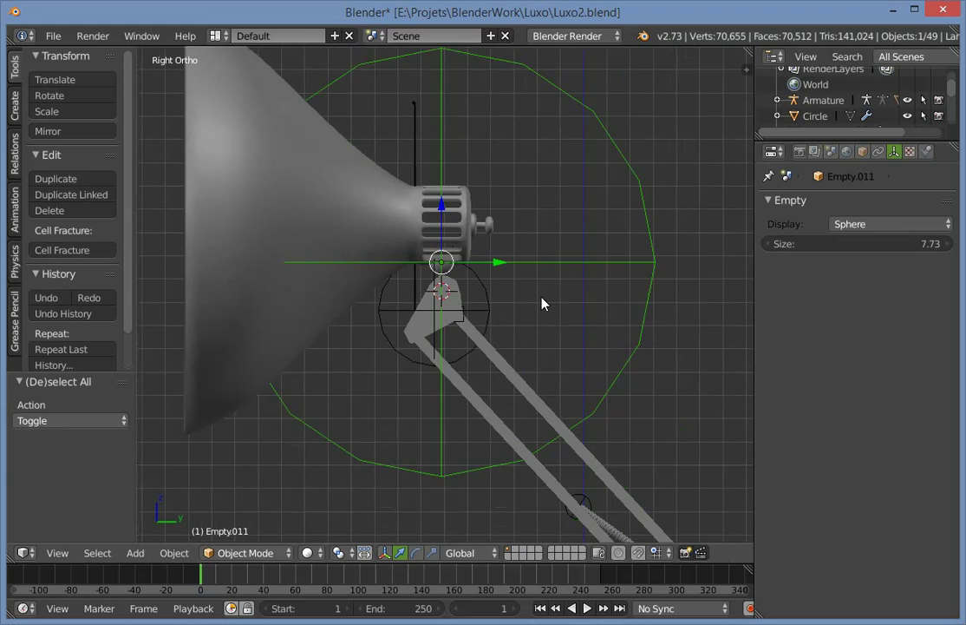
scroll(543, 305, "down", 2)
left_click_drag(860, 249, 824, 249)
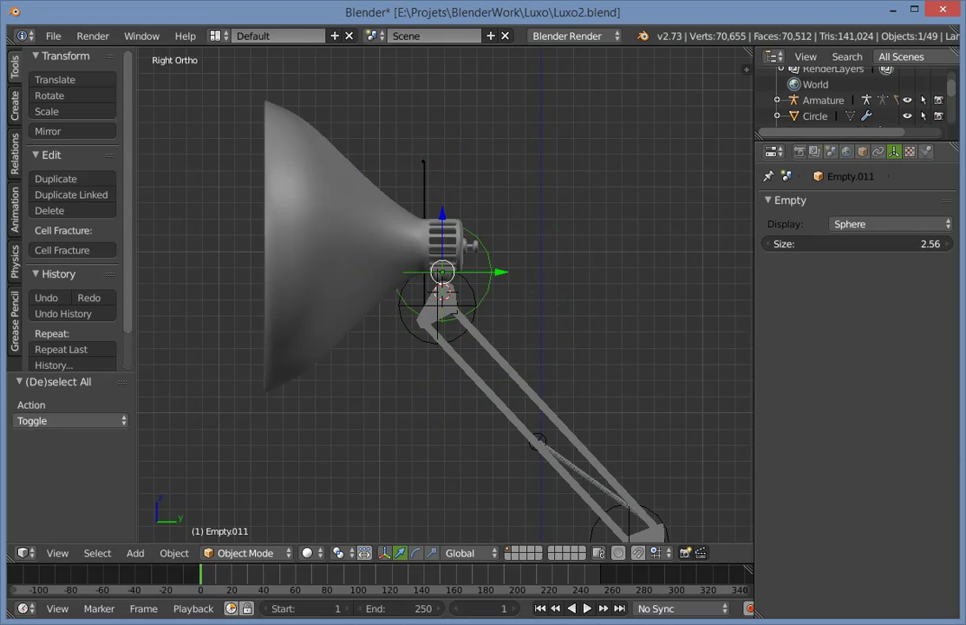
key("ctrl+s")
left_click(440, 222)
scroll(341, 227, "up", 3)
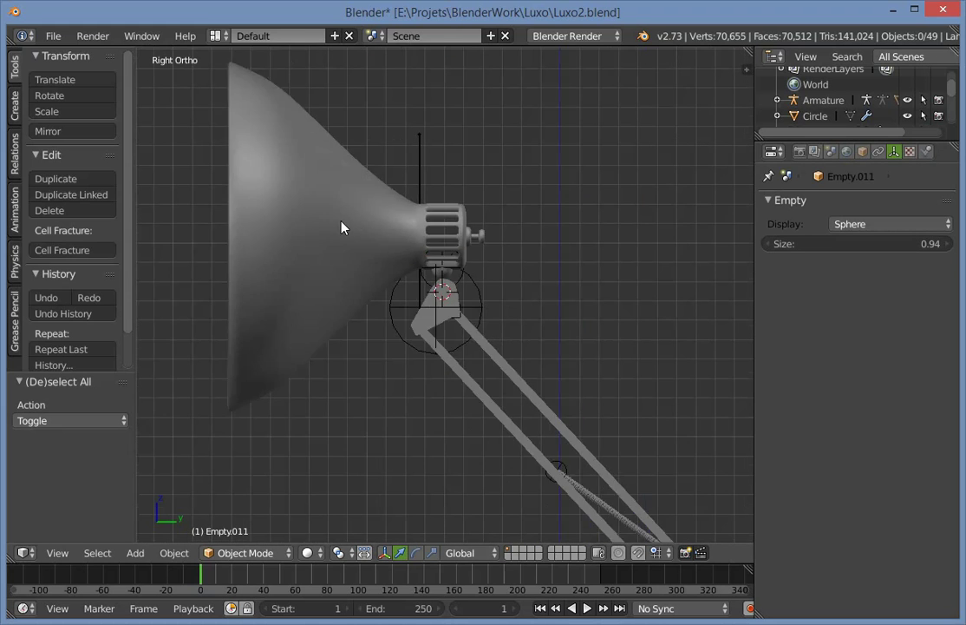
Snap the 3D cursor to the light bulb inside the lampshade and deselect everything.
scroll(351, 222, "down", 2)
key("z")
key("a")
key("shift+a")
key("Escape")
right_click(342, 249)
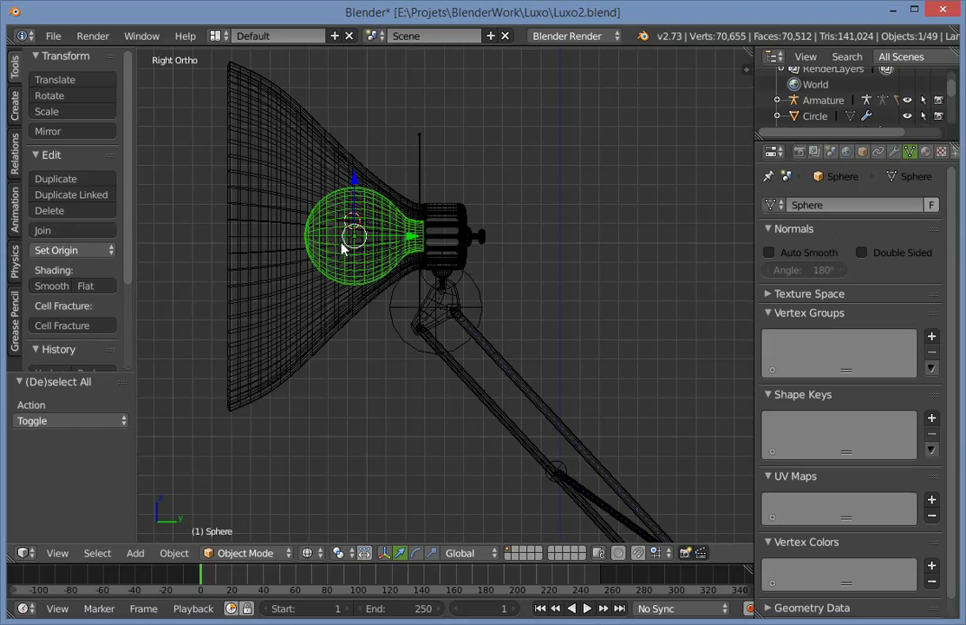
key("shift+s")
left_click(360, 244)
key("a")
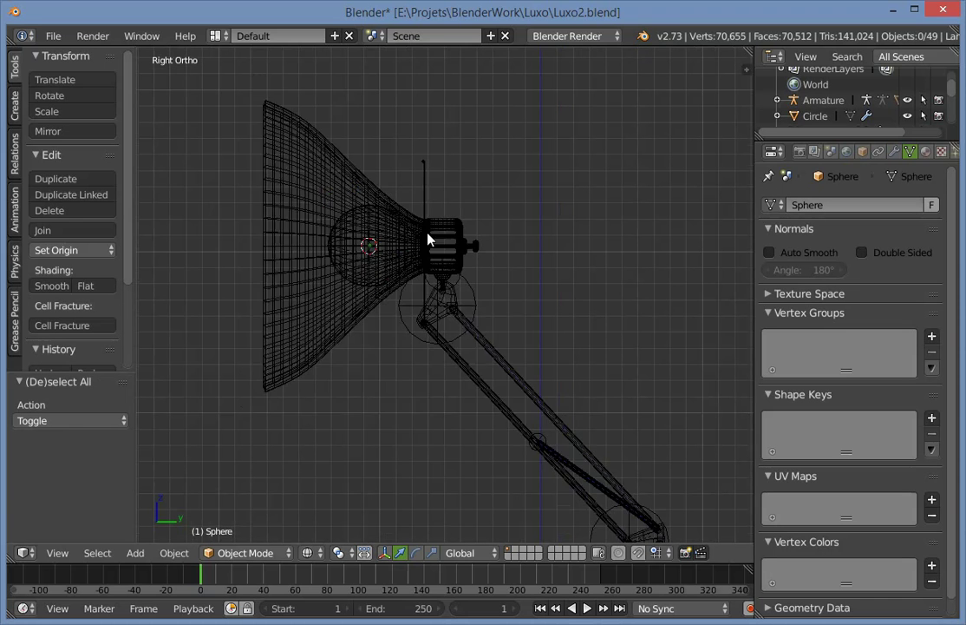
Try a circle-shaped Empty at the bulb's center and delete it again.
key("z")
key("shift+a")
mouse_move(408, 232)
mouse_move(406, 351)
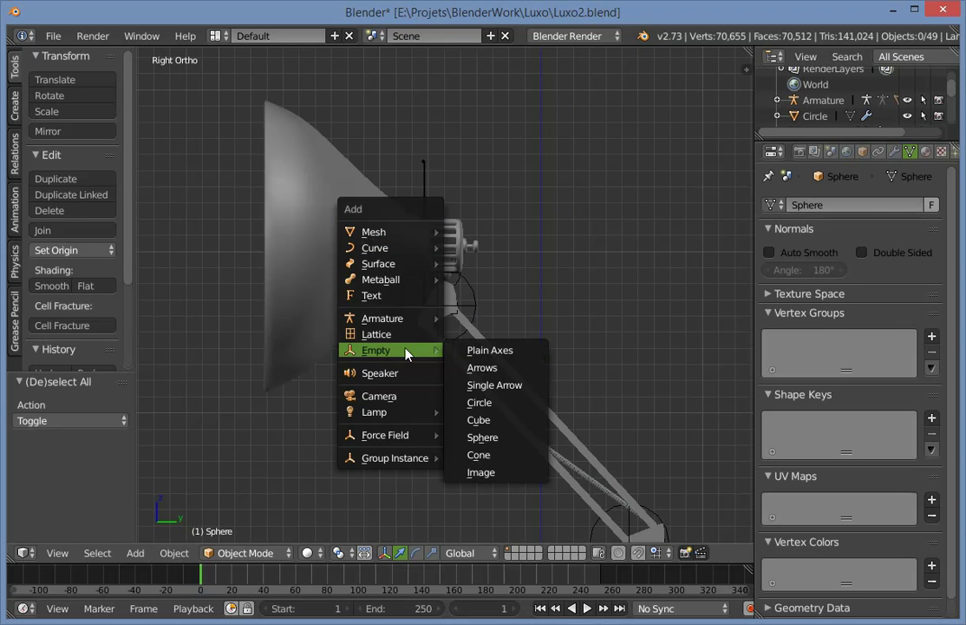
left_click(518, 402)
key("s")
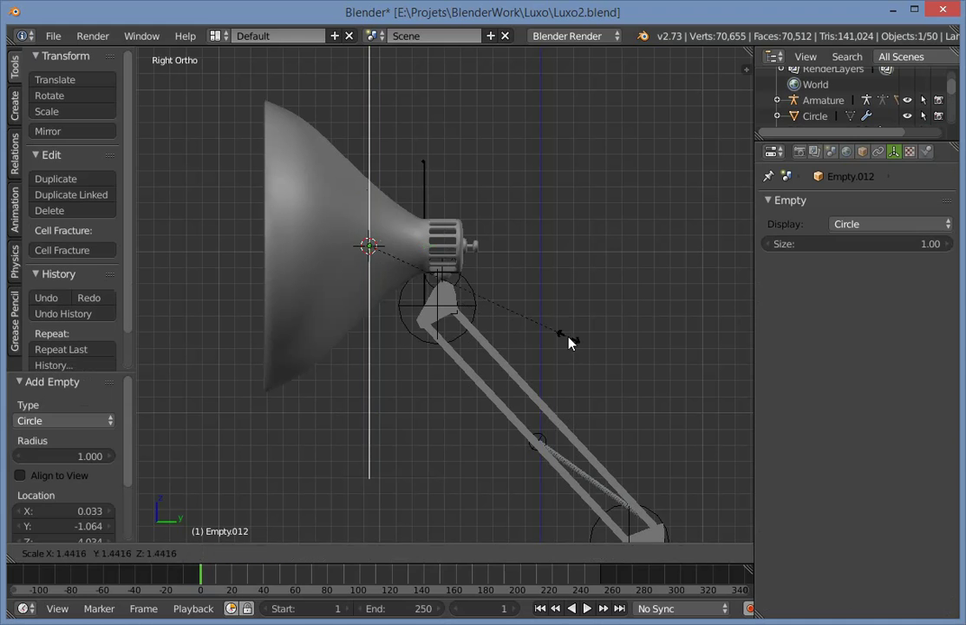
key("Escape")
key("x")
left_click(565, 338)
Add a sphere-shaped Empty at the bulb's center and scale it up by about 1.161.
key("shift+a")
mouse_move(566, 336)
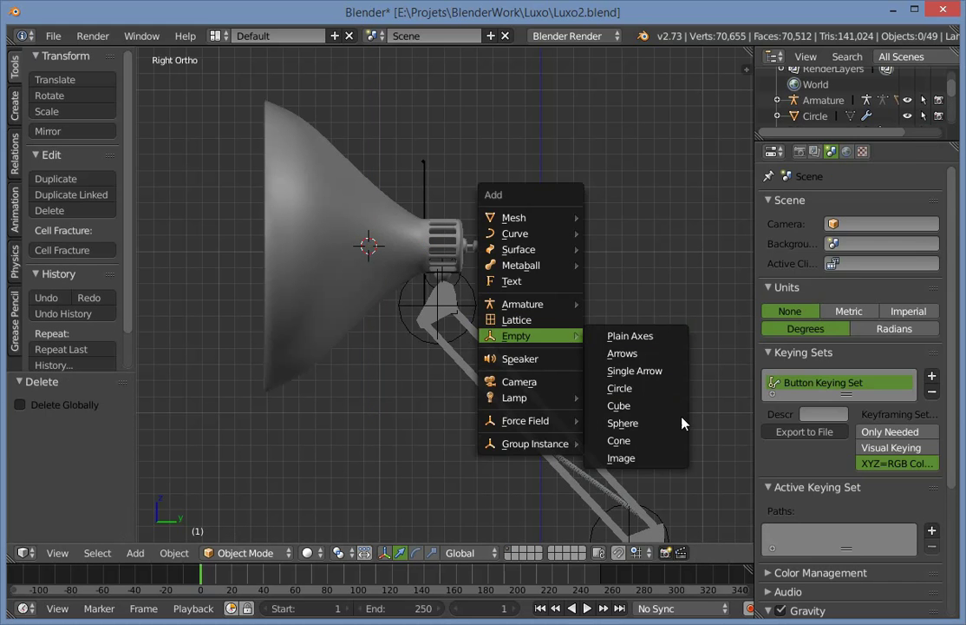
left_click(668, 423)
key("s")
left_click(556, 370)
key("z")
scroll(534, 295, "up", 4)
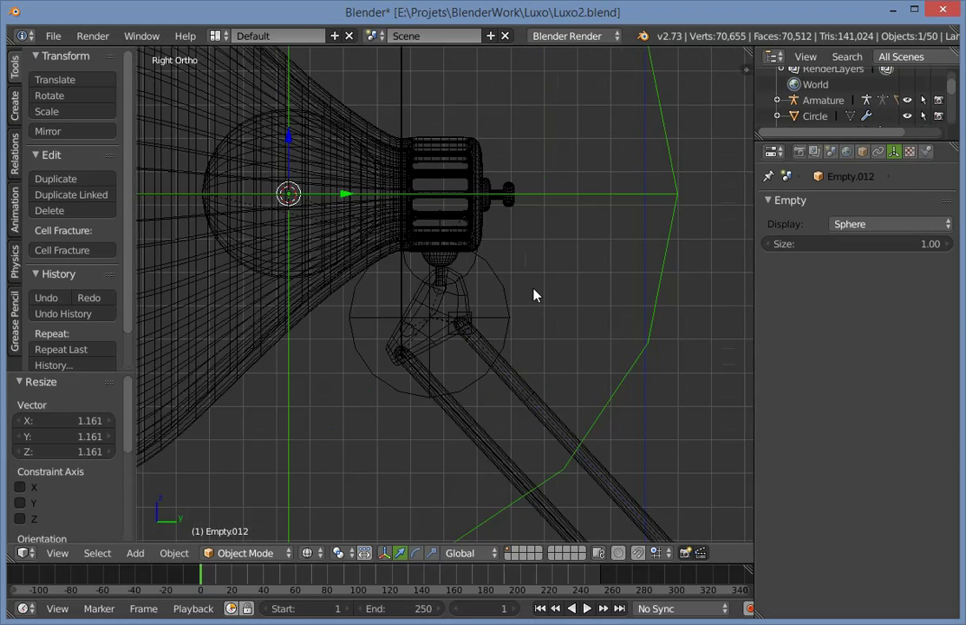
Parent the large sphere Empty at the bulb to the small joint Empty, using Object (Keep Transform).
right_click(473, 266)
scroll(474, 267, "down", 3)
right_click(557, 303)
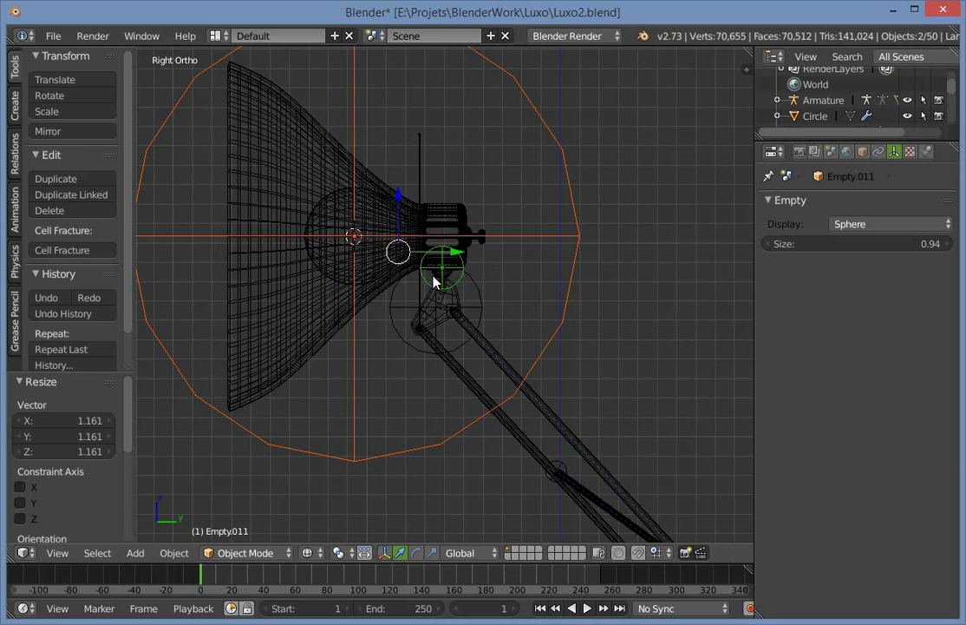
key("ctrl+p")
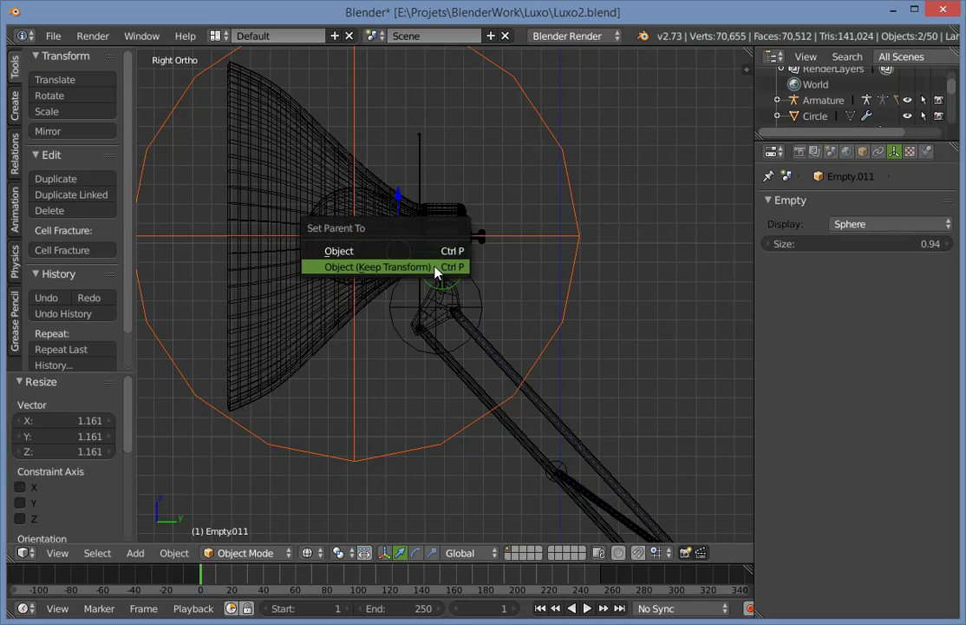
left_click(433, 267)
key("a")
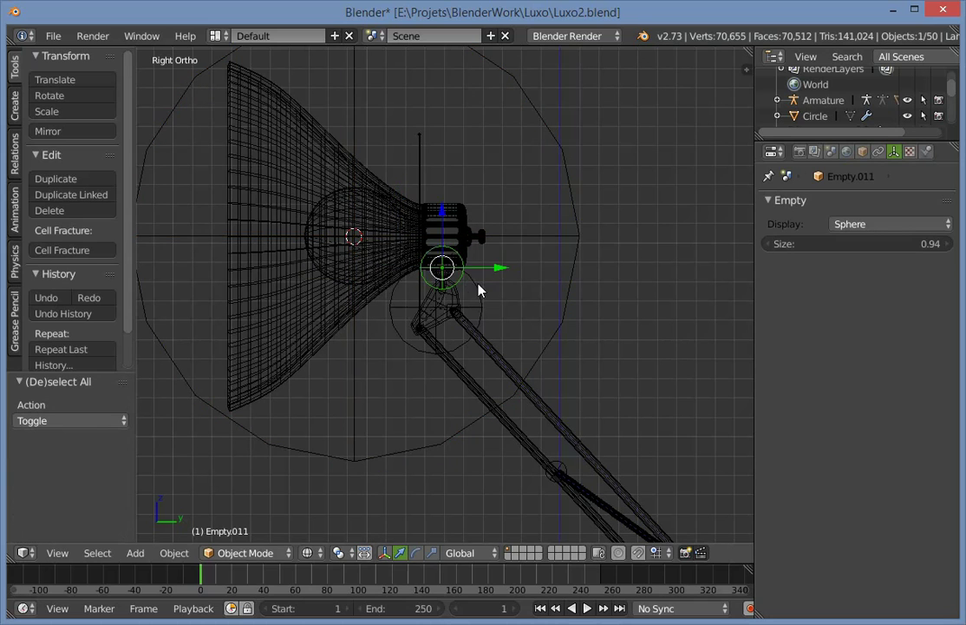
Test the parenting in solid shading by freely rotating the joint Empty, and undo the rotation.
key("r")
key("r")
left_click(533, 259)
key("z")
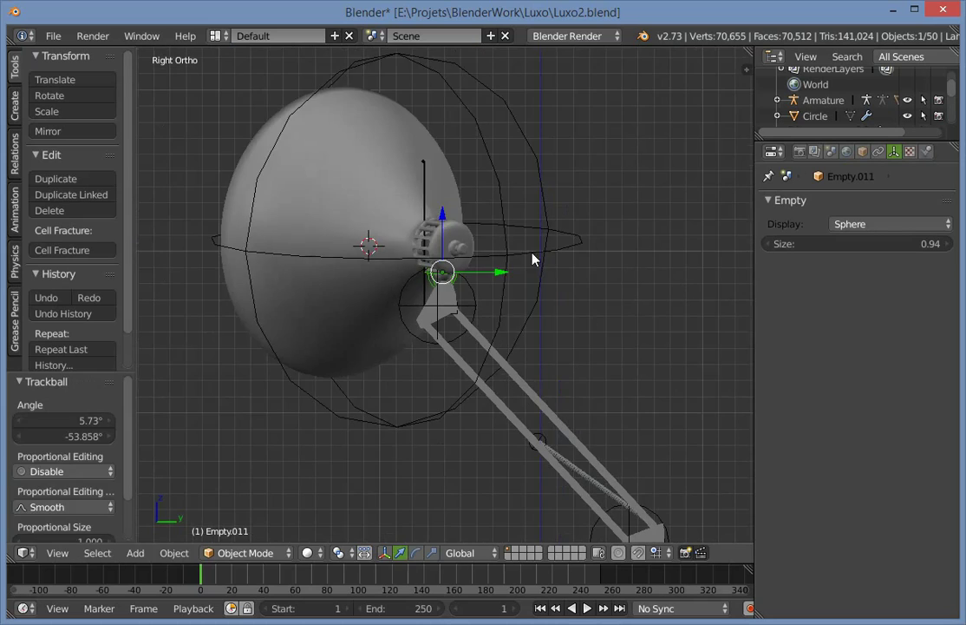
key("ctrl+z")
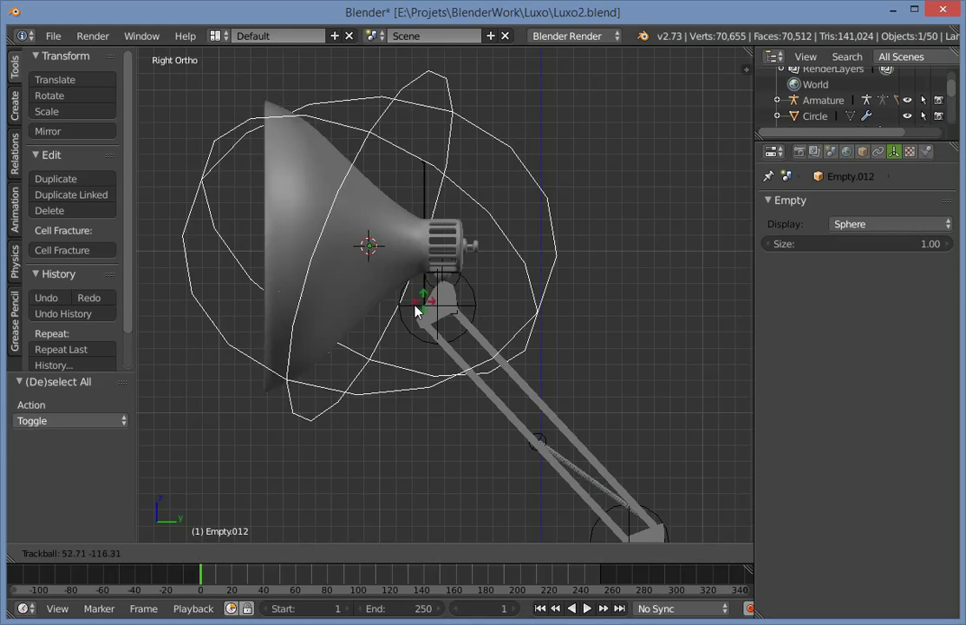
Try free trackball rotations of the large sphere Empty around the lampshade and undo them.
left_click(525, 223)
key("ctrl+z")
key("r")
key("r")
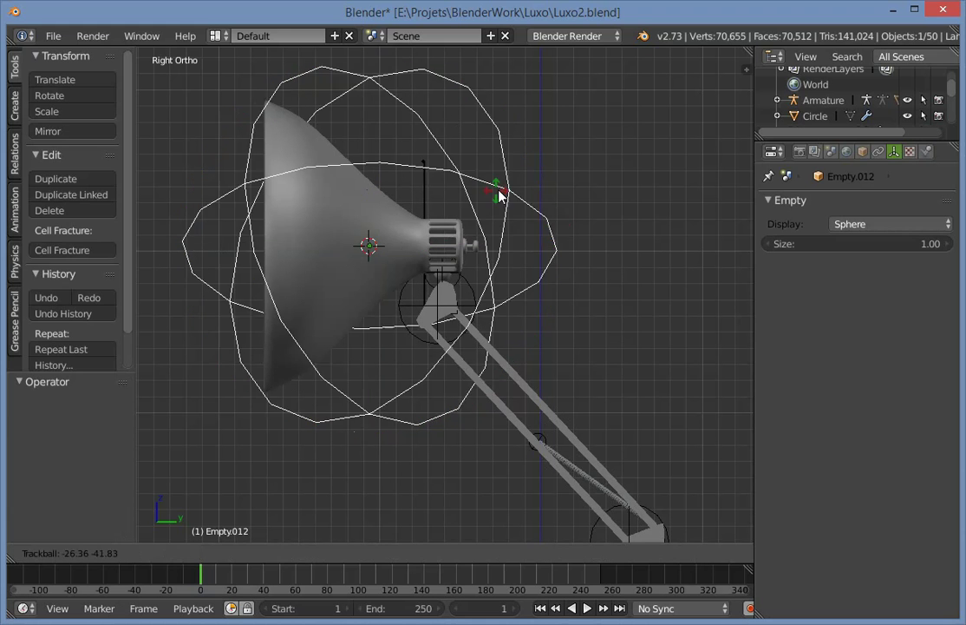
left_click(488, 238)
key("ctrl+z")
key("r")
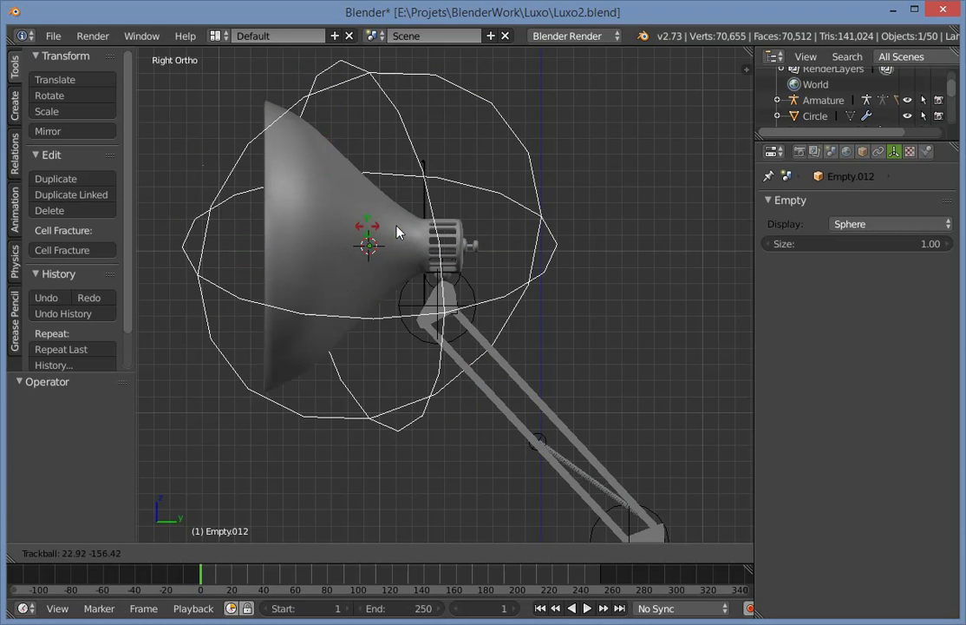
key("Escape")
Try a free trackball rotation of the small joint Empty under the lamp head and revert it.
key("a")
left_click(461, 289)
left_click(460, 288)
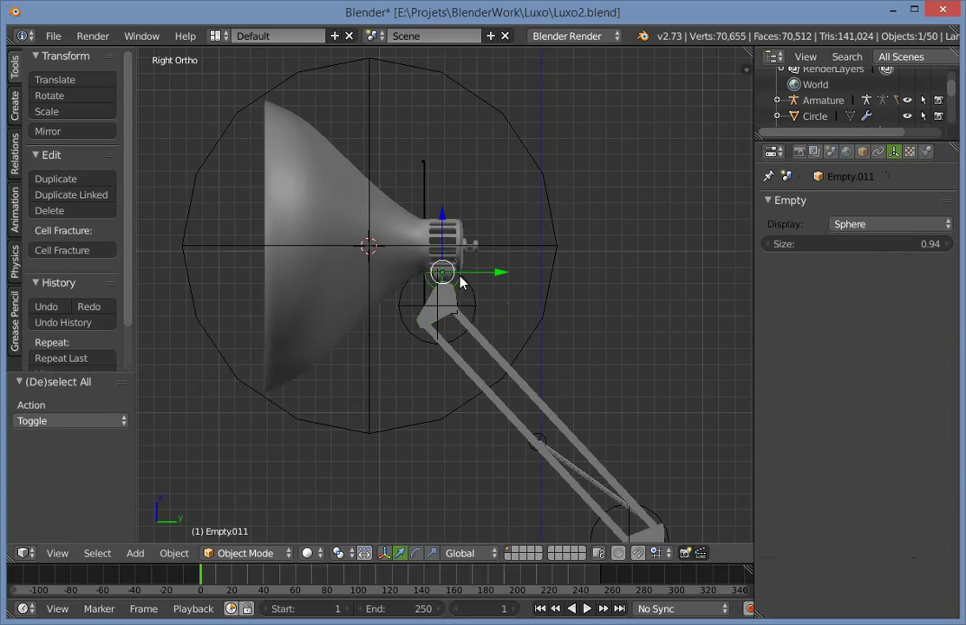
key("r")
key("r")
left_click(505, 273)
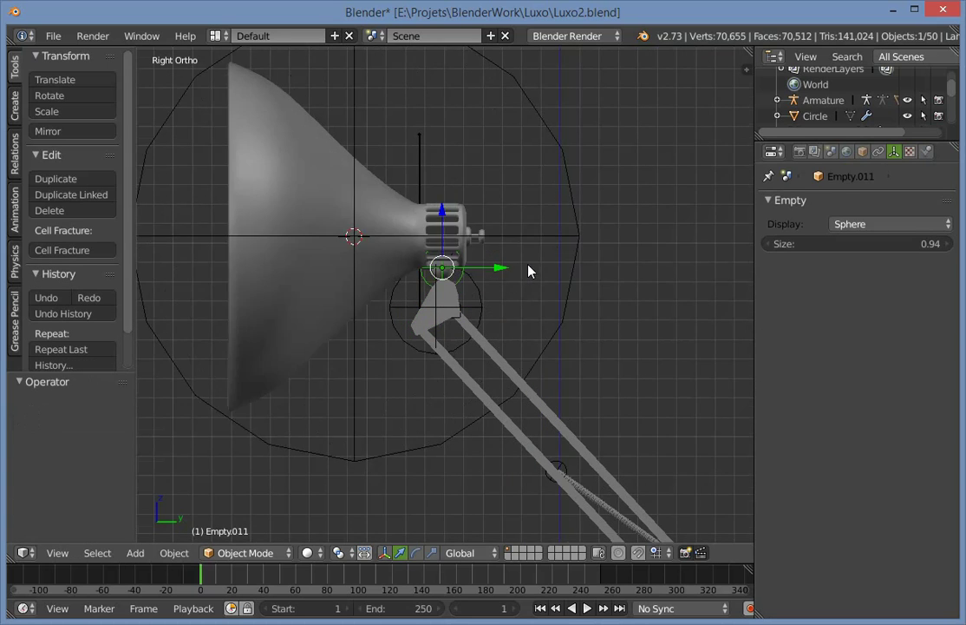
Examine the whole lamp and its control Empties from the right side.
scroll(533, 260, "down", 2)
left_click(538, 252)
middle_click_drag(539, 252, 691, 411)
scroll(690, 411, "down", 2)
key("KP_3")
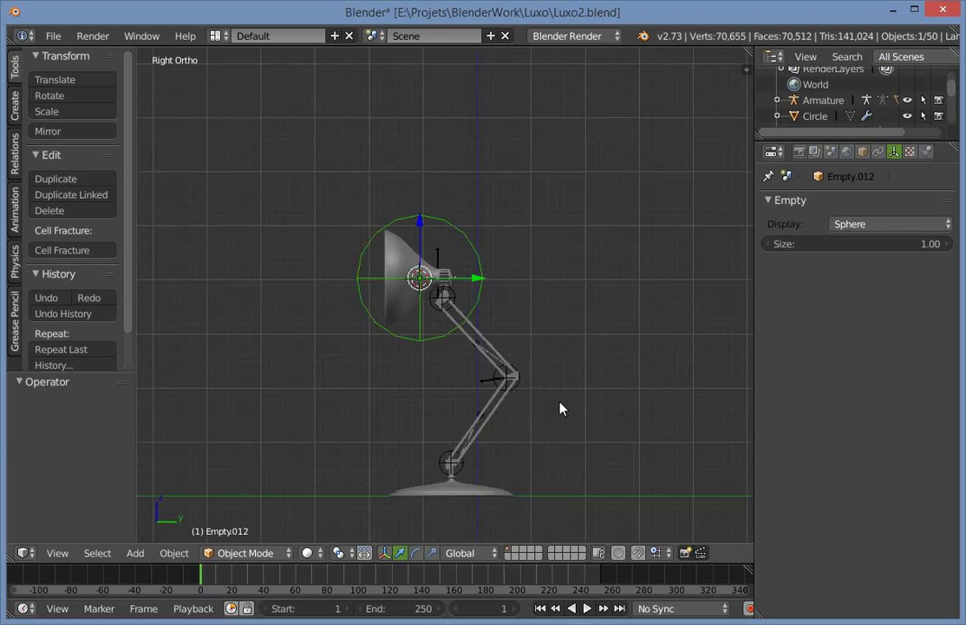
scroll(507, 396, "up", 4)
scroll(507, 396, "down", 1)
middle_click_drag(507, 396, 493, 359, "shift")
scroll(491, 353, "up", 2)
middle_click_drag(434, 263, 415, 320, "shift")
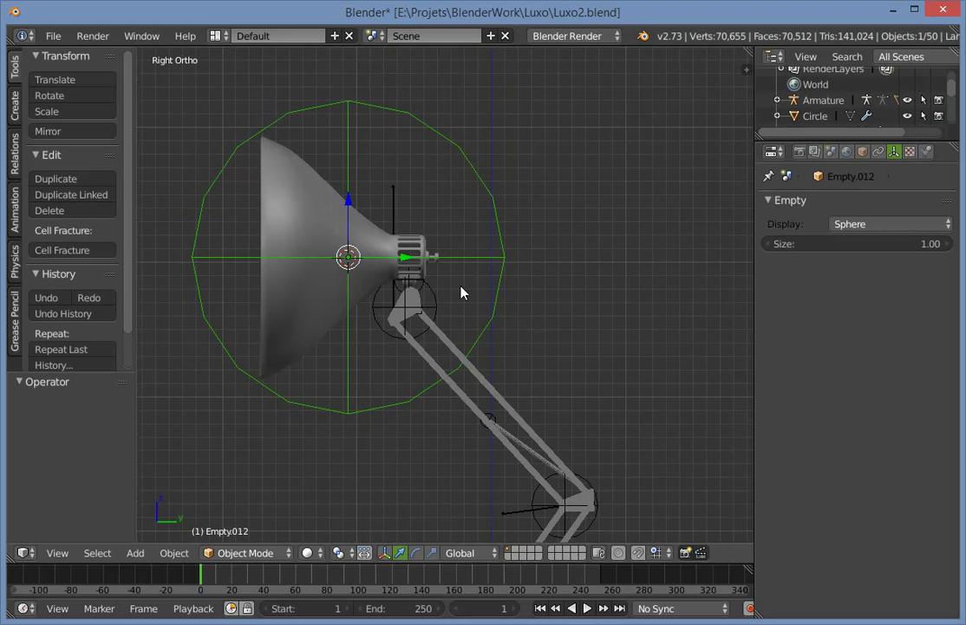
Add a Copy Rotation constraint to the small joint Empty, targeting the large sphere Empty.
left_click(879, 151)
scroll(416, 301, "up", 3)
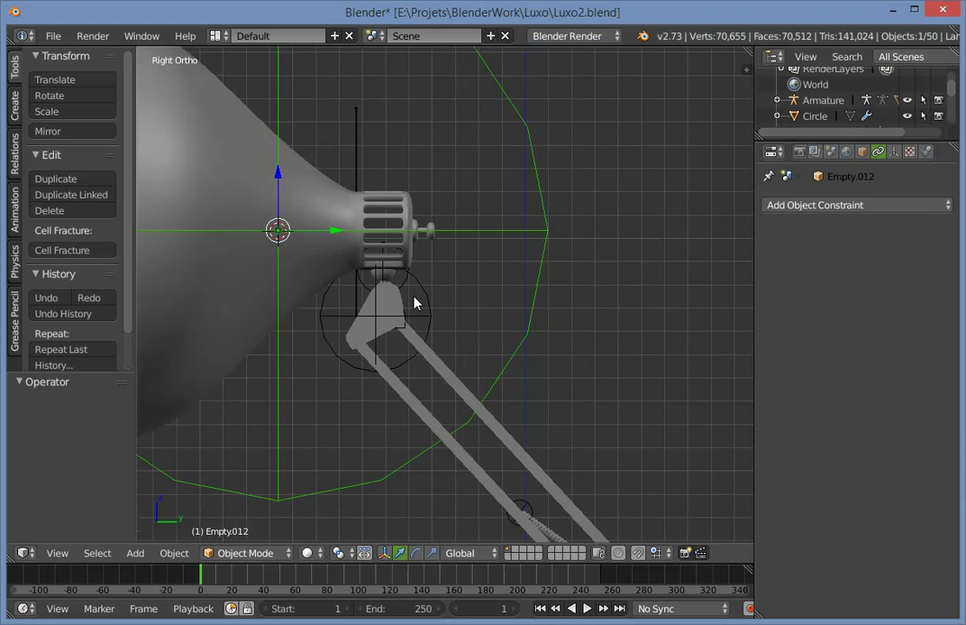
key("z")
key("z")
middle_click_drag(279, 222, 464, 228, "shift")
scroll(533, 287, "down", 1)
scroll(577, 288, "up", 1)
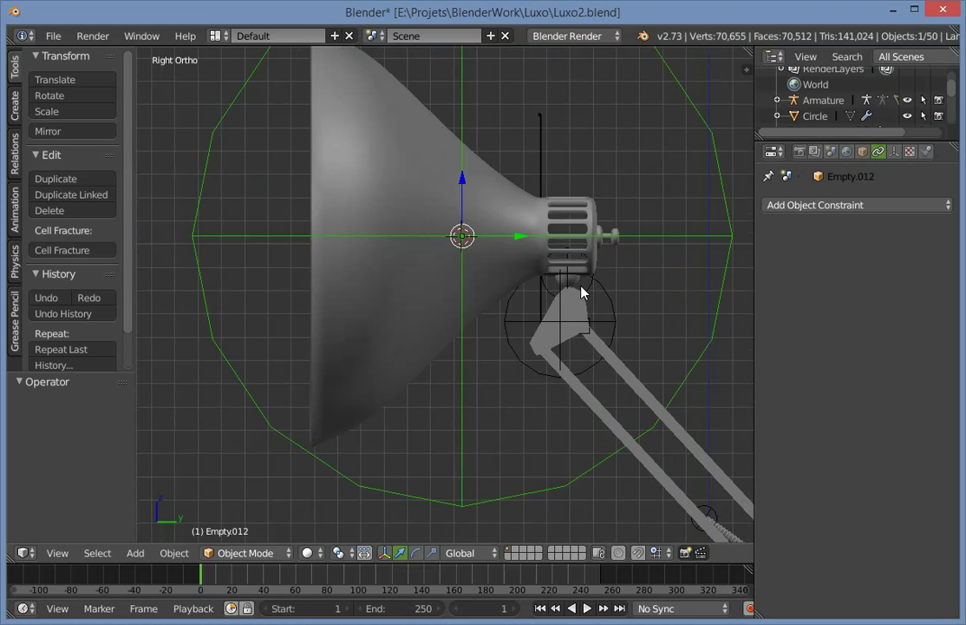
right_click(589, 288, "shift")
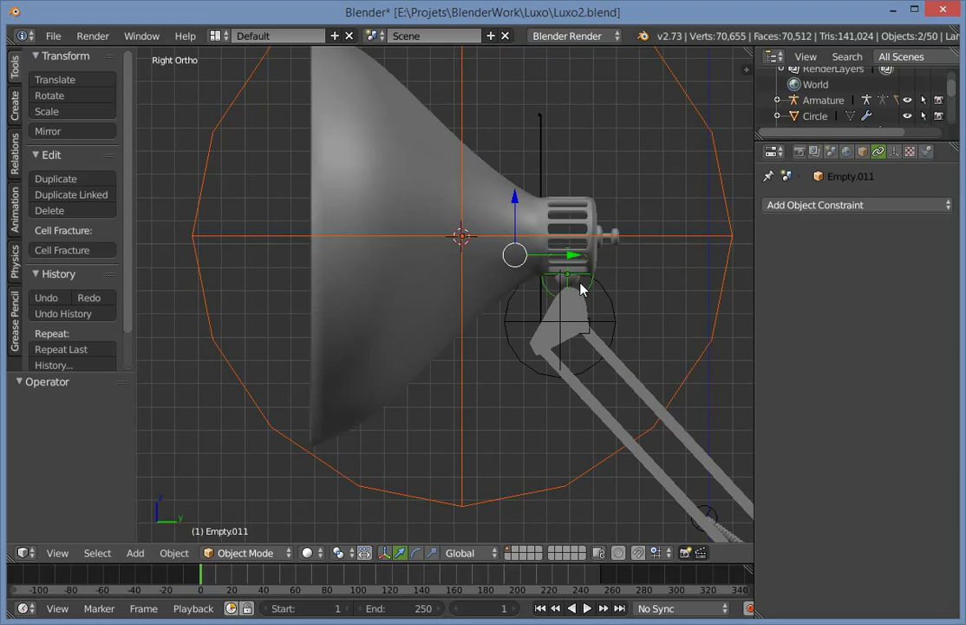
middle_click_drag(597, 254, 539, 259, "shift")
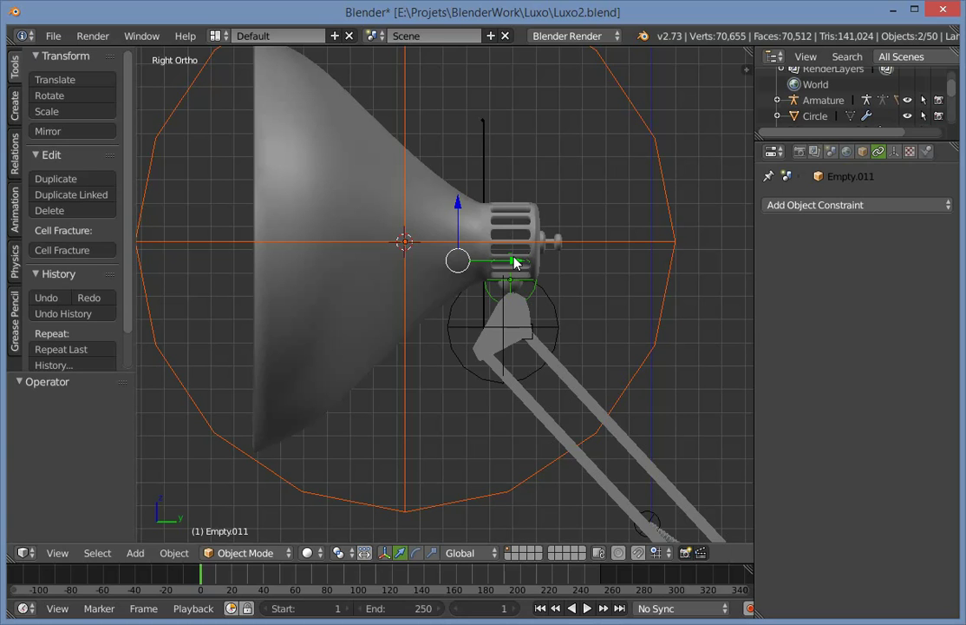
key("ctrl+shift+c")
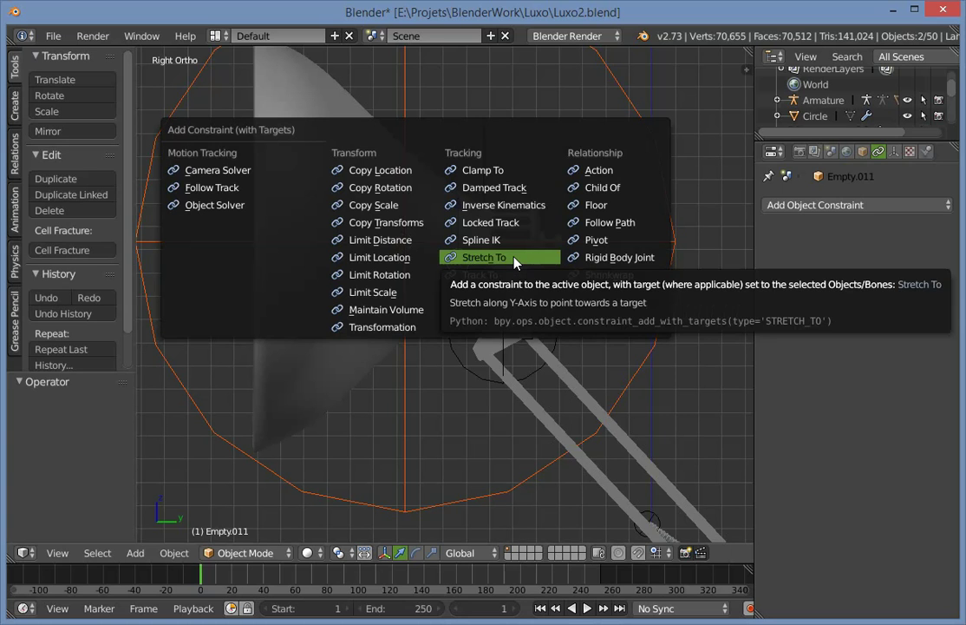
left_click(399, 188)
key("a")
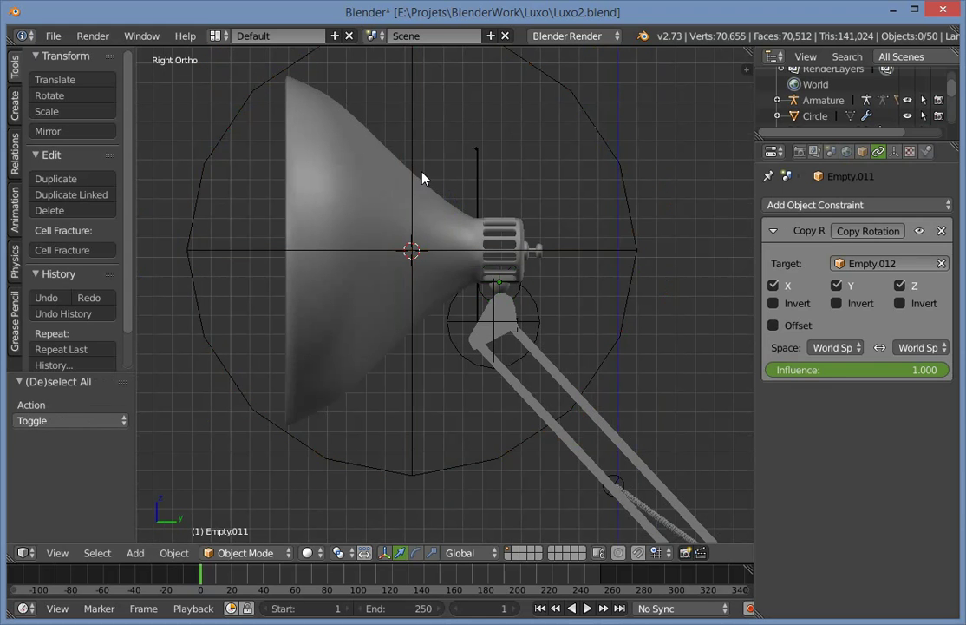
Try rotating the large sphere Empty to test the Copy Rotation constraint.
right_click(433, 187)
key("r")
key("Escape")
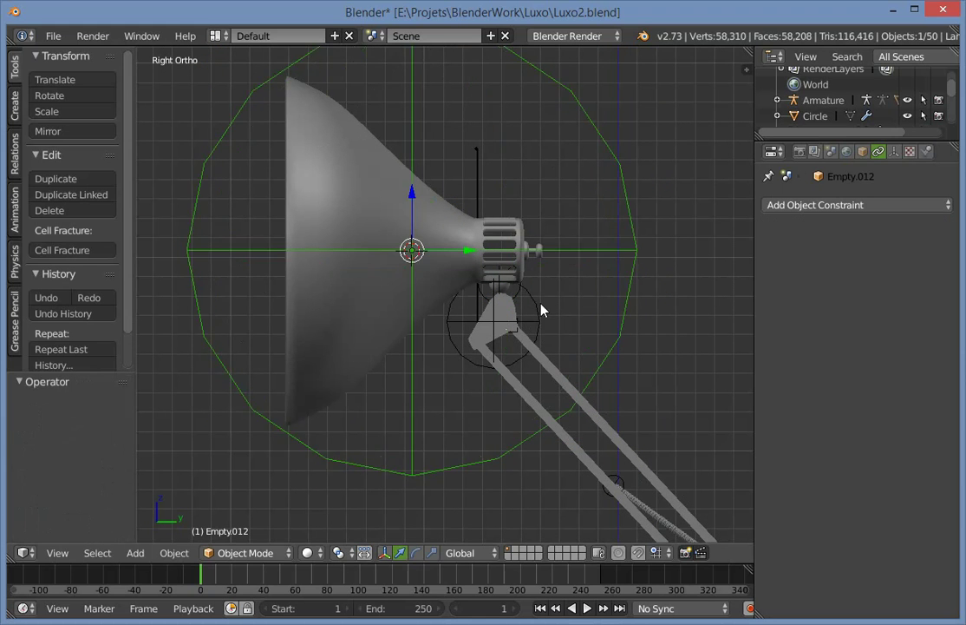
Set both spaces of the joint Empty's Copy Rotation constraint to Local Space.
key("a")
scroll(550, 298, "up", 2)
right_click(549, 298)
middle_click_drag(554, 298, 522, 309, "shift")
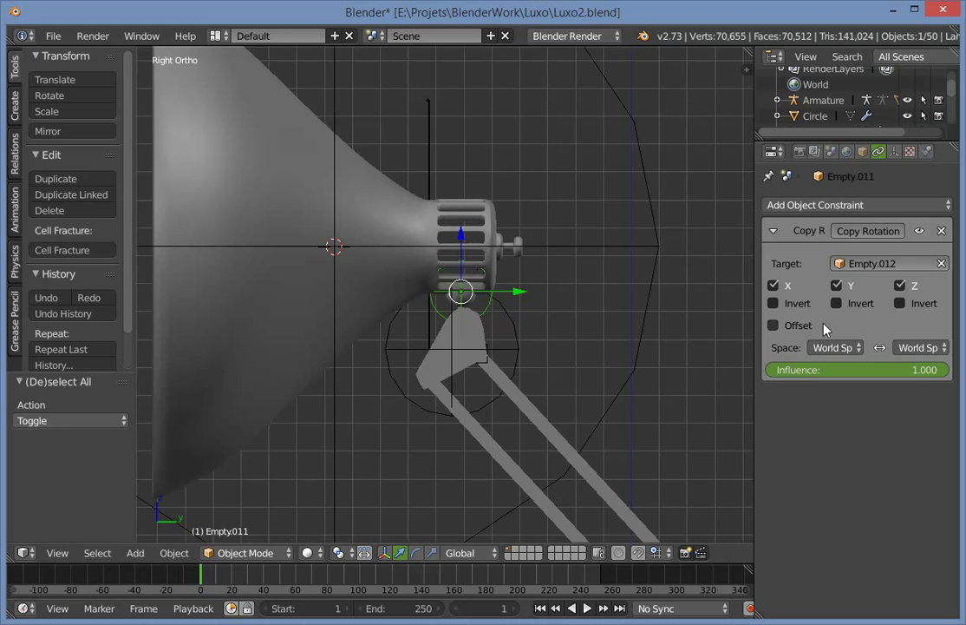
scroll(842, 344, "down", 1, "ctrl")
scroll(907, 347, "down", 1, "ctrl")
Try rotating the large sphere Empty with the constraint working in Local Space.
key("a")
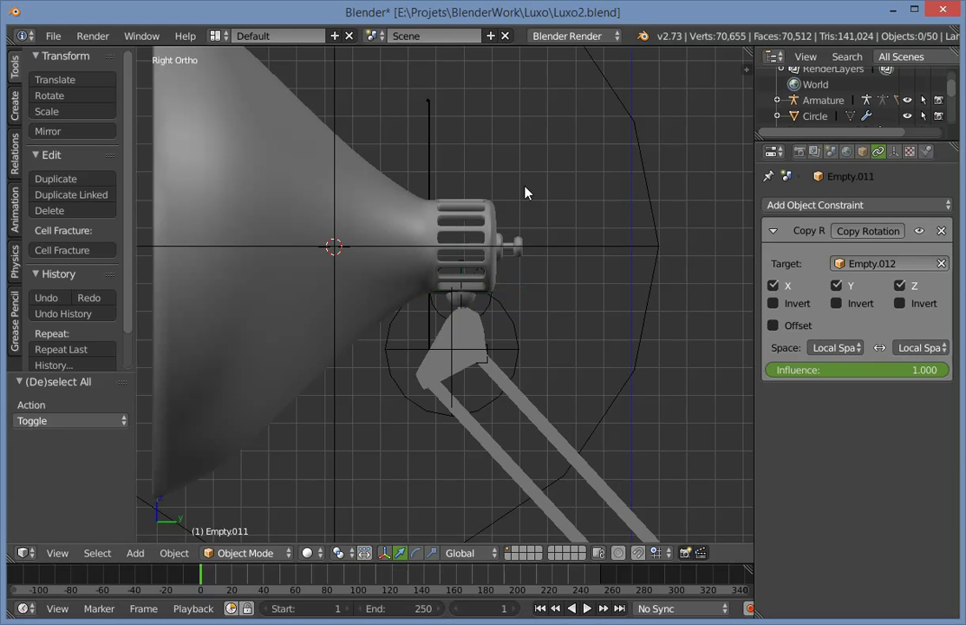
right_click(662, 224)
key("r")
key("Escape")
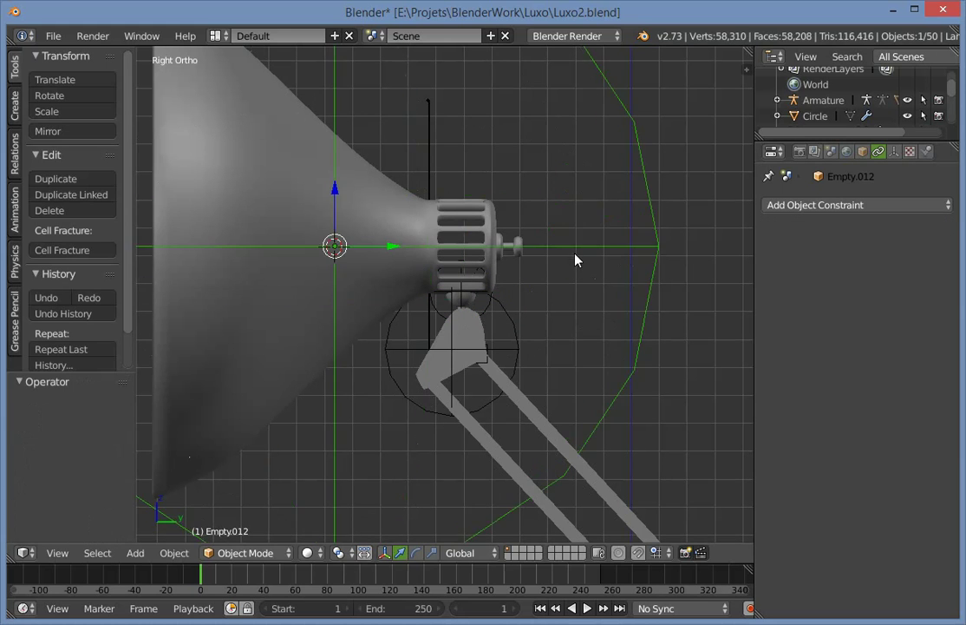
Set the constraint's target space to World Space and test it by rotating the large sphere Empty.
scroll(453, 303, "down", 2)
right_click(478, 307)
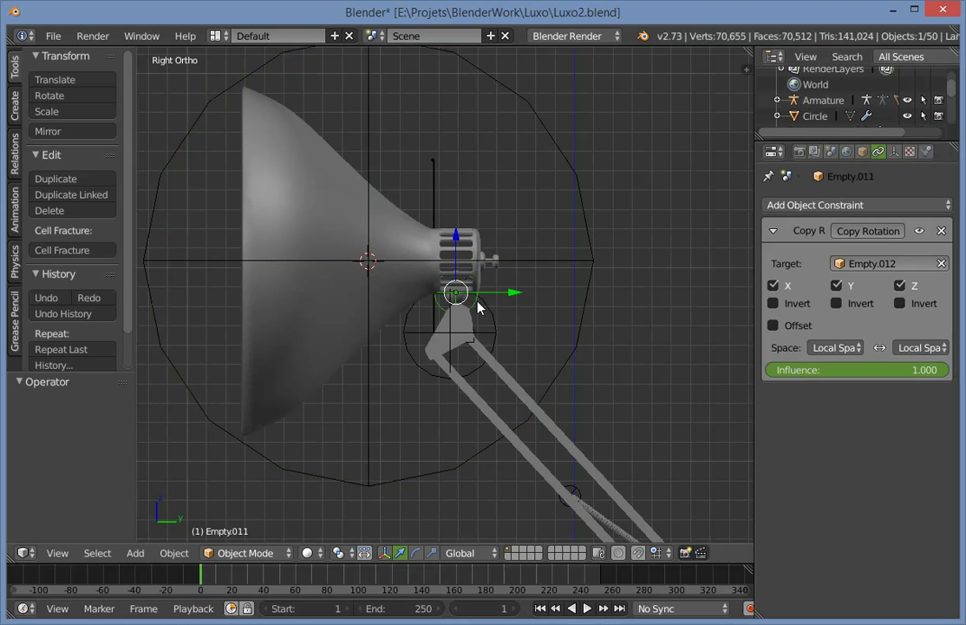
scroll(855, 348, "up", 1, "ctrl")
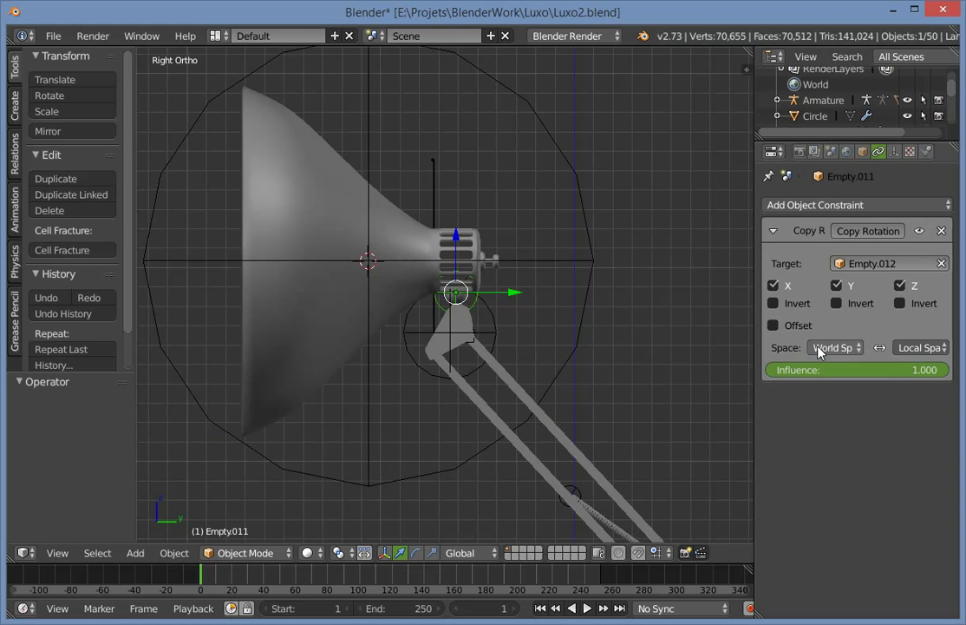
right_click(581, 321)
key("r")
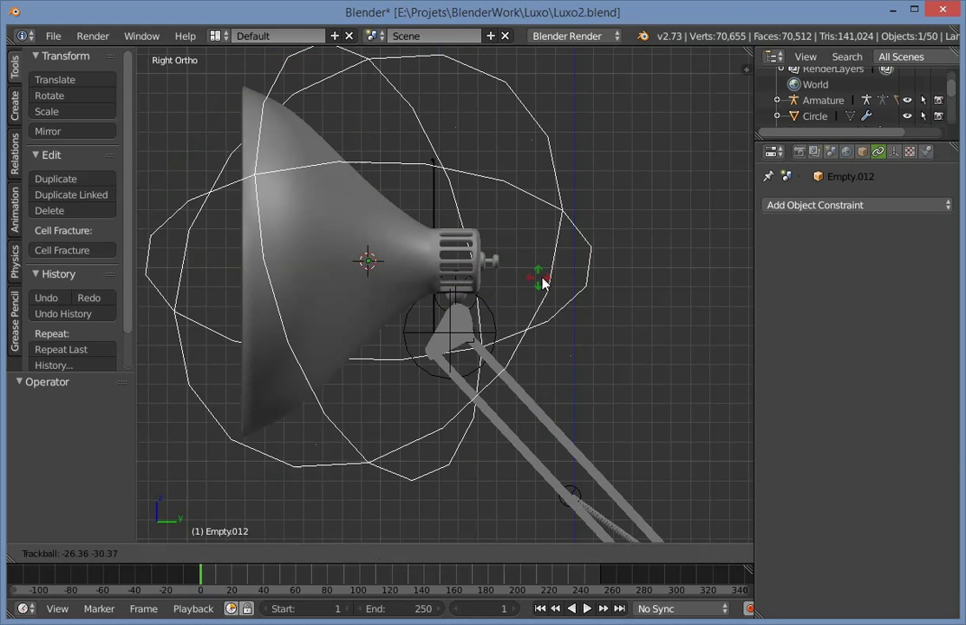
key("Escape")
Set the joint Empty's Copy Rotation to Local Space for the target and World Space for the owner.
middle_click_drag(557, 313, 488, 324)
scroll(488, 324, "up", 4)
right_click(485, 328)
right_click(490, 318)
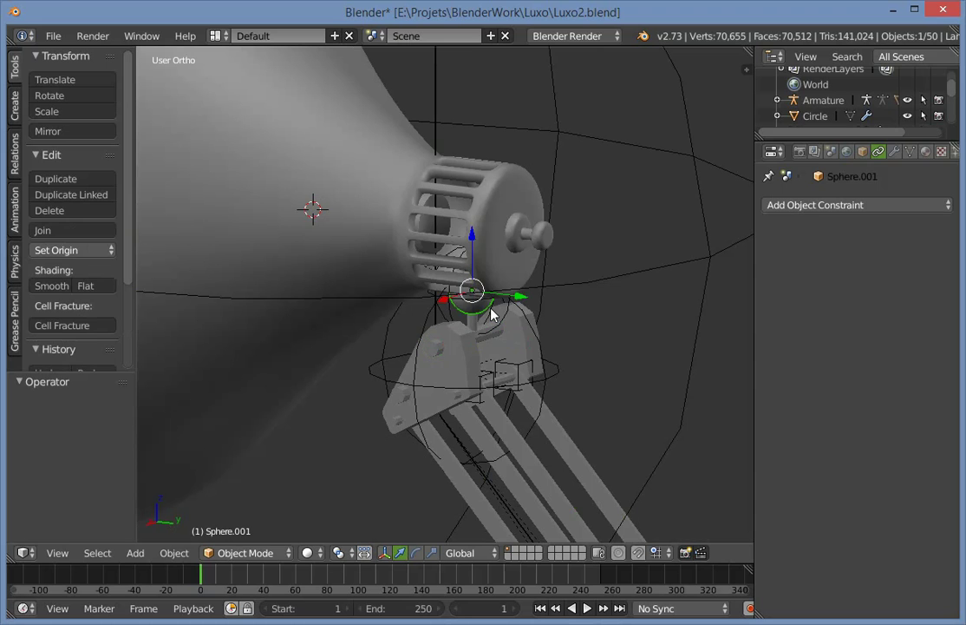
right_click(493, 315)
right_click(492, 315)
right_click(491, 314)
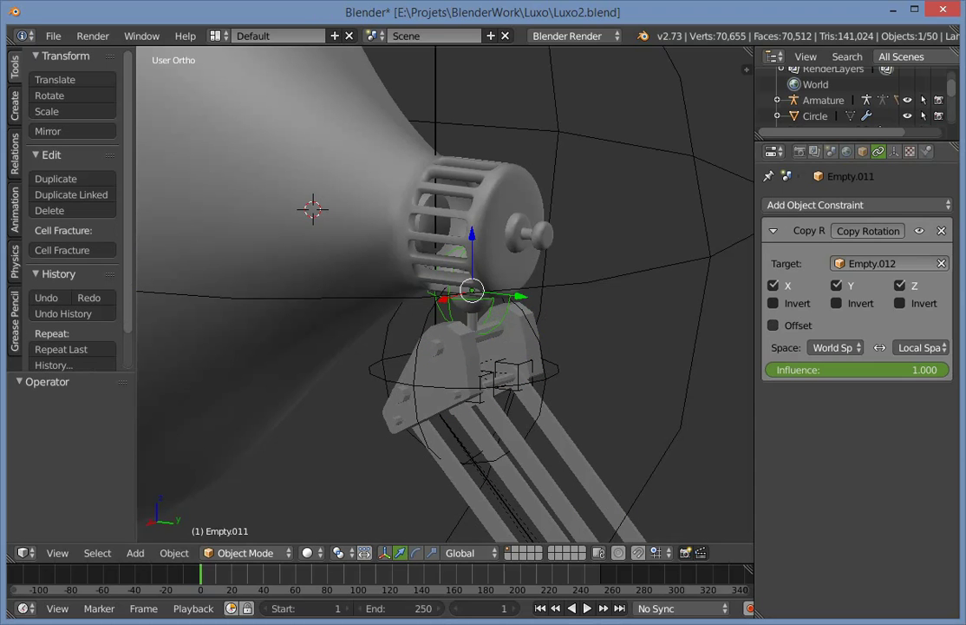
left_click(922, 347)
left_click(921, 330)
Test the new space settings by freely rotating and moving the large sphere Empty, and undo the changes.
key("a")
right_click(617, 278)
key("r")
key("r")
left_click(532, 280)
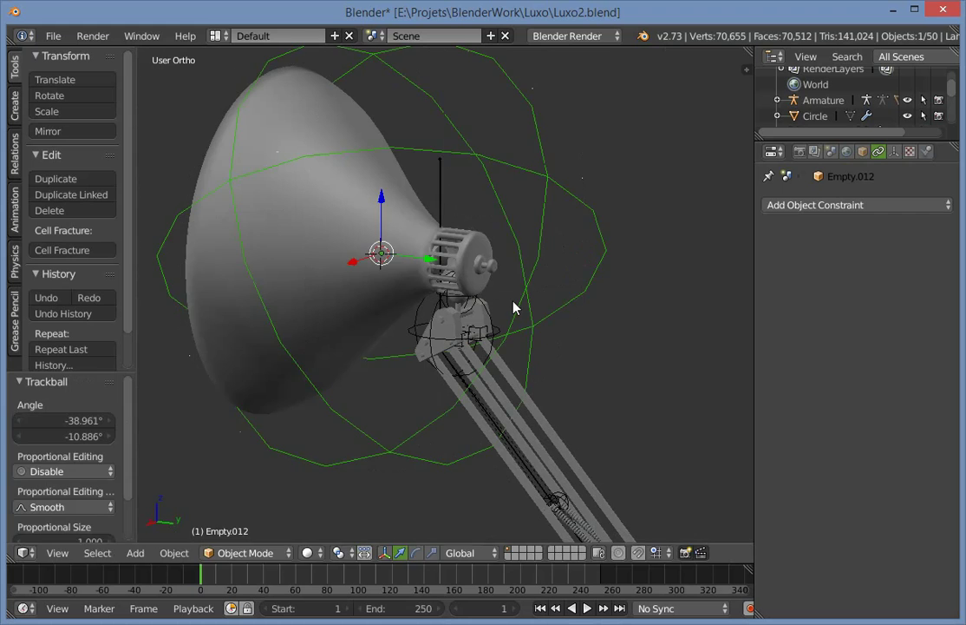
key("g")
left_click(512, 251)
scroll(569, 295, "down", 1)
key("ctrl+z")
key("ctrl+z")
key("ctrl+z")
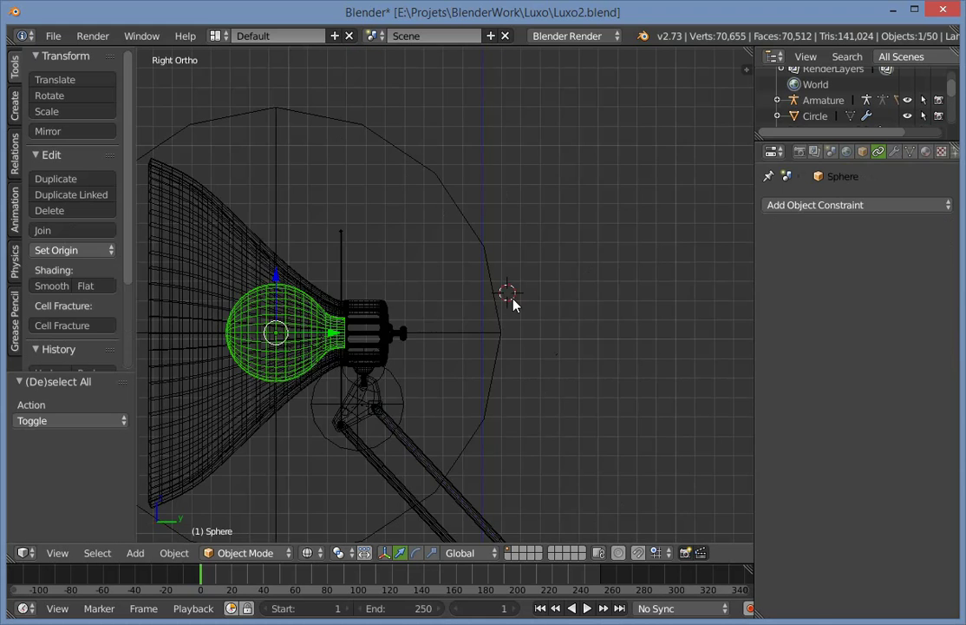
Delete the large sphere Empty around the lampshade.
key("a")
scroll(513, 300, "down", 3)
key("z")
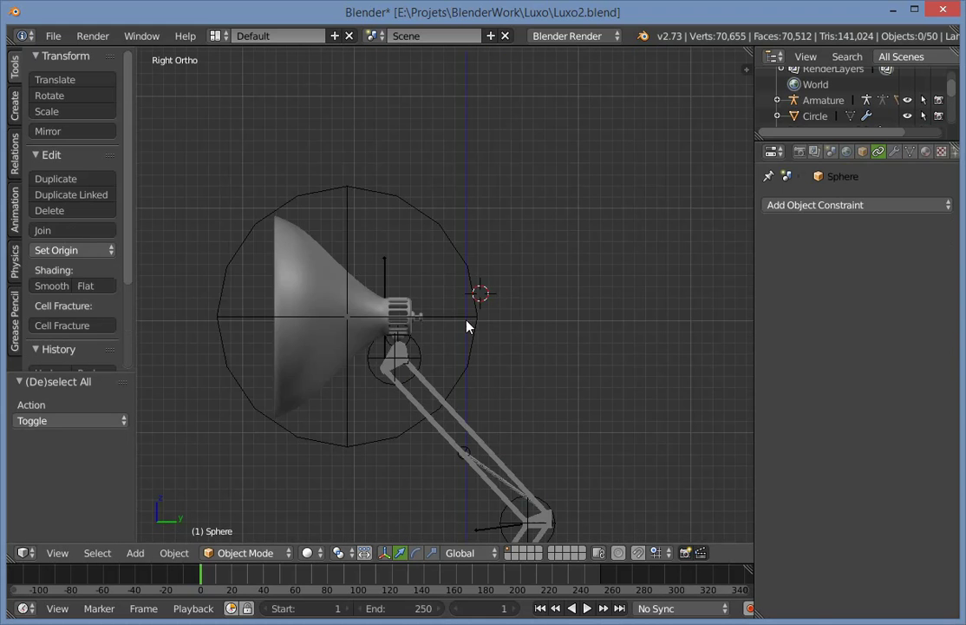
right_click(471, 320)
key("x")
left_click(475, 321)
scroll(406, 272, "up", 5)
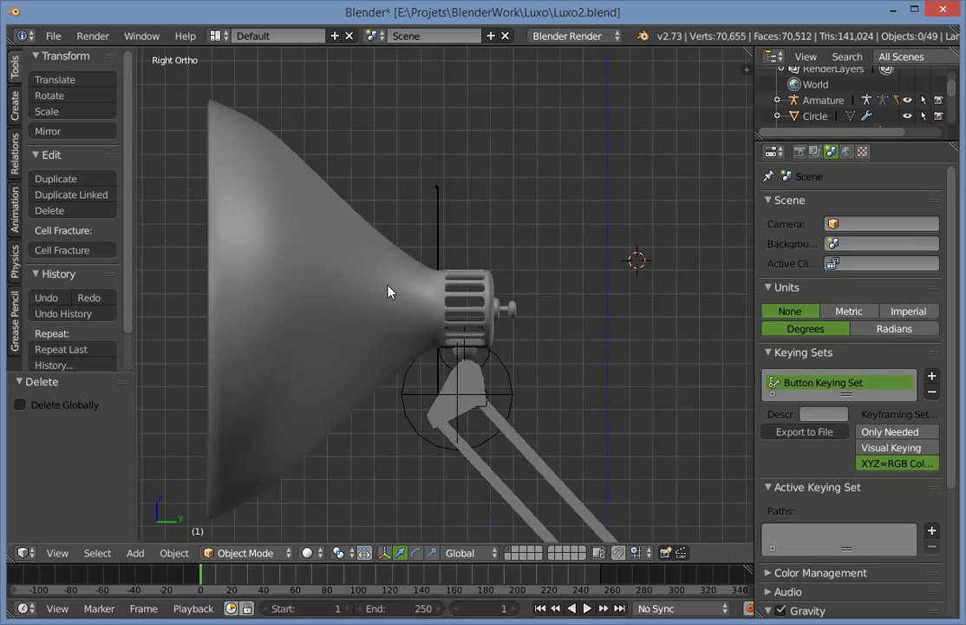
Add a new sphere Empty behind the lamp head and move it about -0.299 in Y and 0.108 in Z.
scroll(425, 282, "down", 3)
key("z")
key("shift+a")
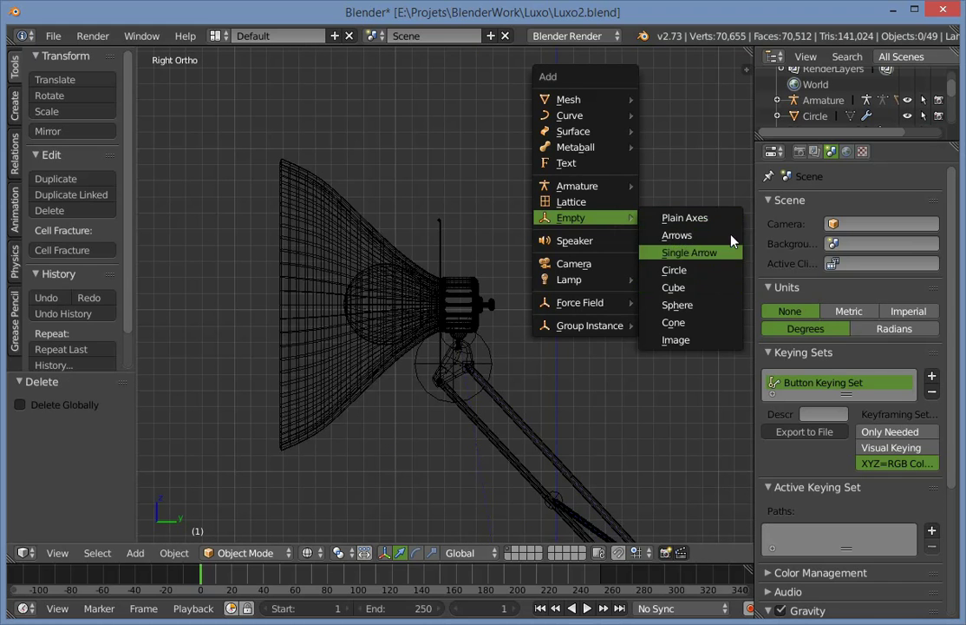
left_click(681, 304)
key("g")
left_click(669, 284)
key("z")
scroll(493, 329, "up", 3)
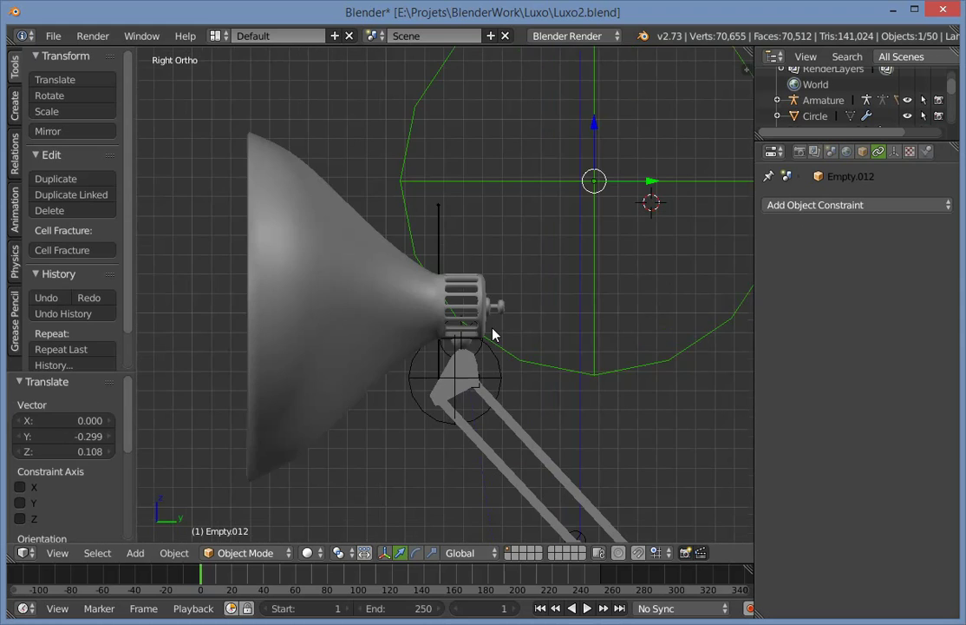
Remove the Copy Rotation constraint from the small joint Empty and select the new sphere Empty.
middle_click_drag(488, 368, 266, 375, "shift")
right_click(273, 372, "shift")
middle_click_drag(444, 293, 509, 284, "shift")
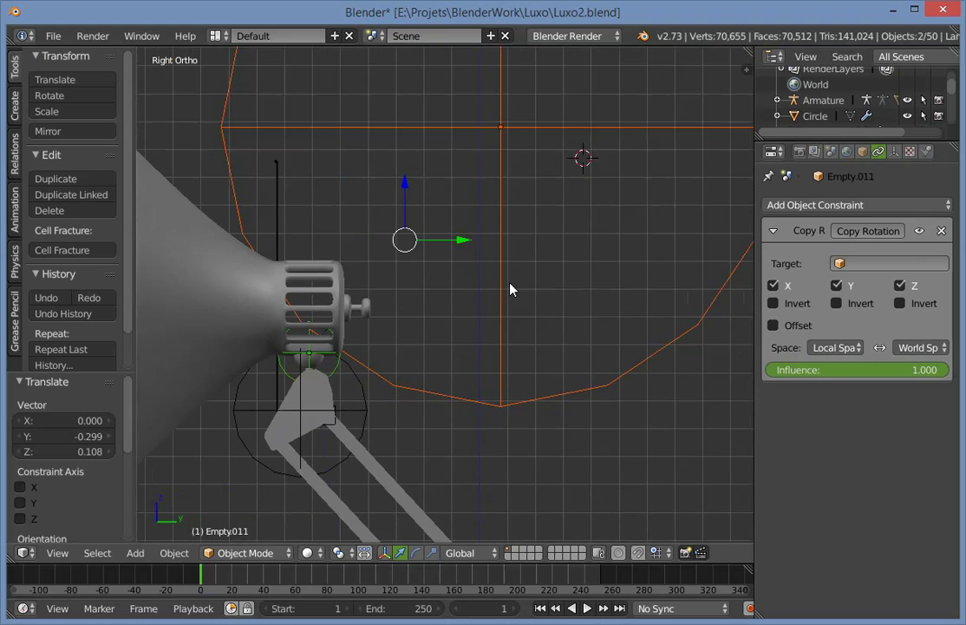
scroll(509, 283, "down", 2)
key("a")
right_click(367, 340)
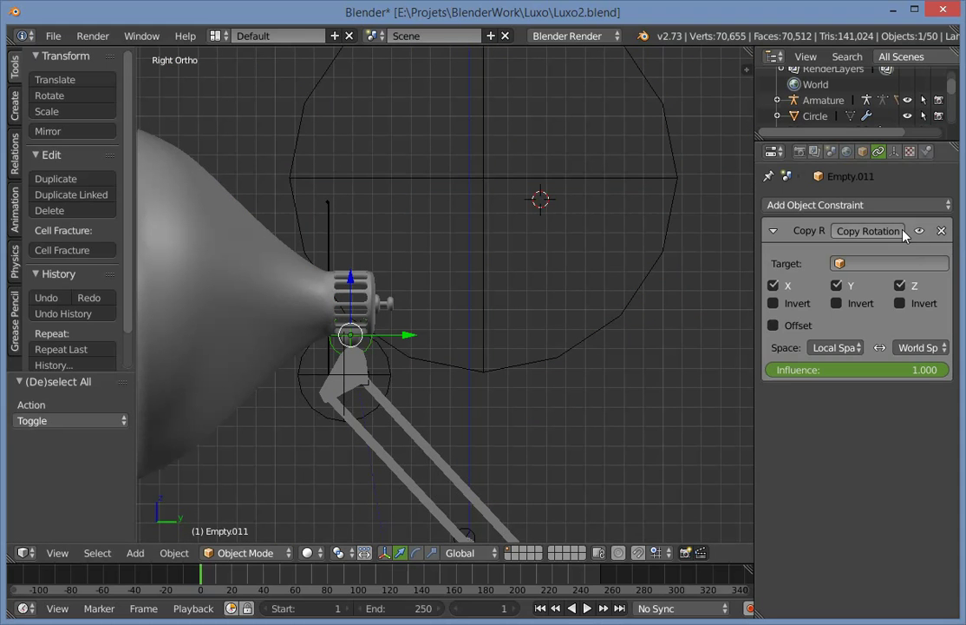
left_click(941, 231)
right_click(488, 310)
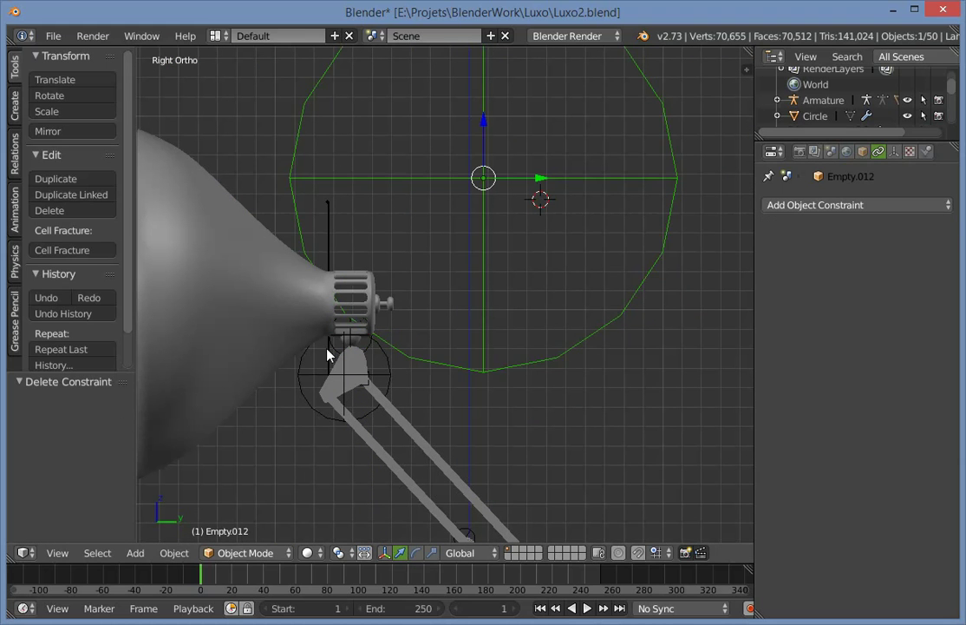
Add a Copy Rotation constraint to the small joint Empty with the new sphere Empty as its target.
right_click(371, 350, "shift")
key("ctrl+shift+c")
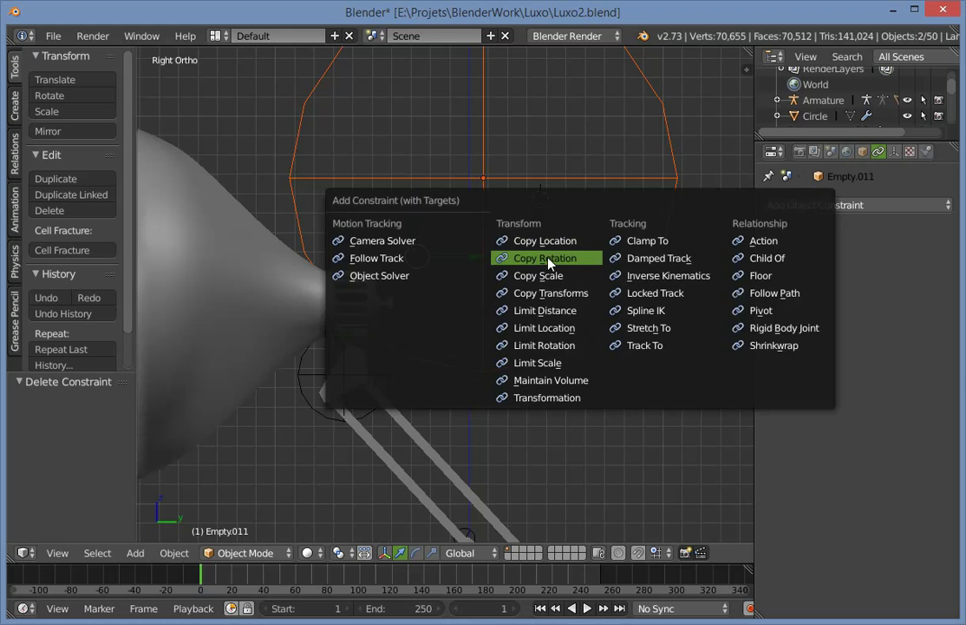
key("Return")
key("a")
Test the constraint by freely rotating the sphere Empty, and undo the rotation.
right_click(483, 242)
key("r")
key("r")
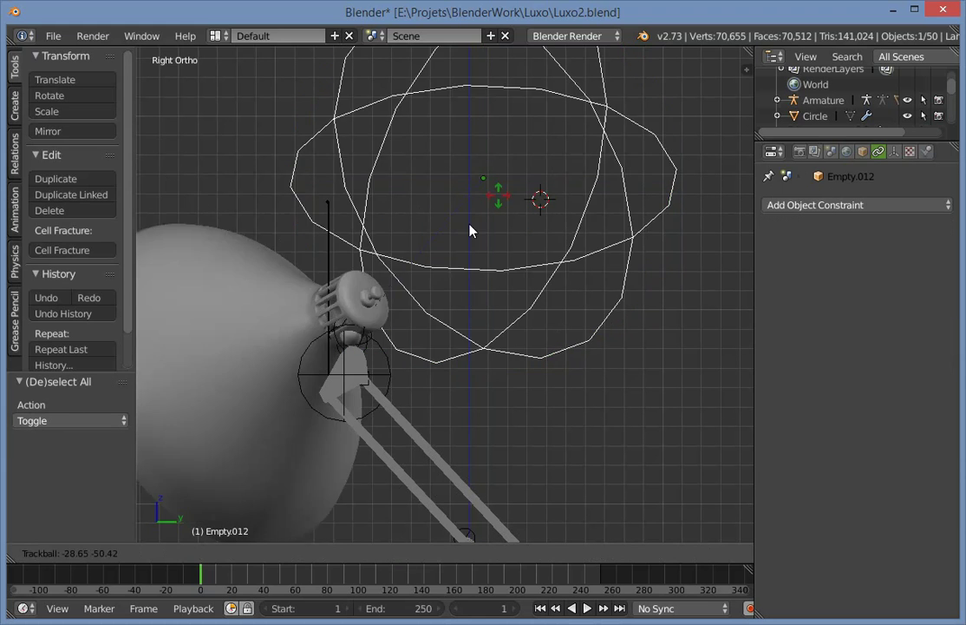
left_click(504, 305)
scroll(505, 305, "down", 5)
key("ctrl+z")
Move the sphere Empty about -1.241 in Y and -0.606 in Z so it surrounds the lampshade.
scroll(506, 305, "up", 3)
key("a")
right_click(475, 243)
key("g")
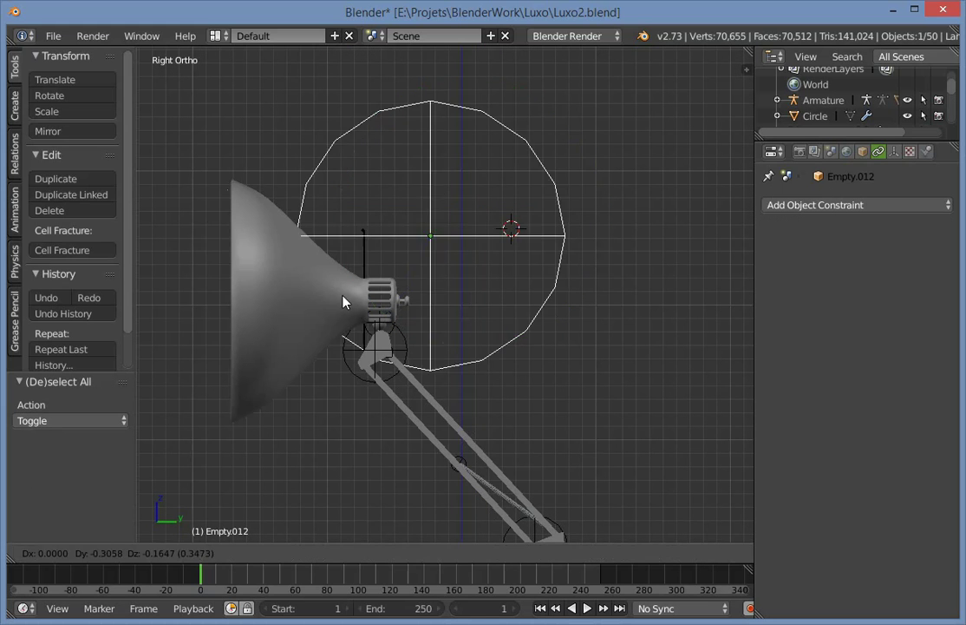
left_click(320, 325)
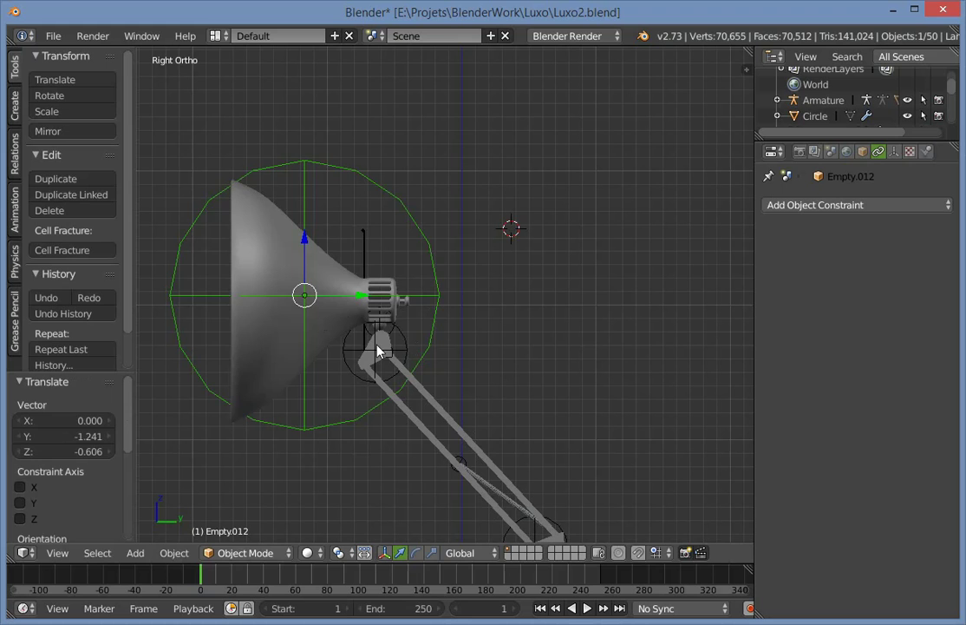
Test a free rotation of the sphere Empty from its place around the lampshade, and undo it.
key("r")
key("r")
left_click(366, 373)
key("ctrl+z")
scroll(394, 345, "up", 3)
middle_click_drag(377, 353, 601, 326, "shift")
Parent the large sphere Empty to the arm-end control Empty using Object (Keep Transform).
key("a")
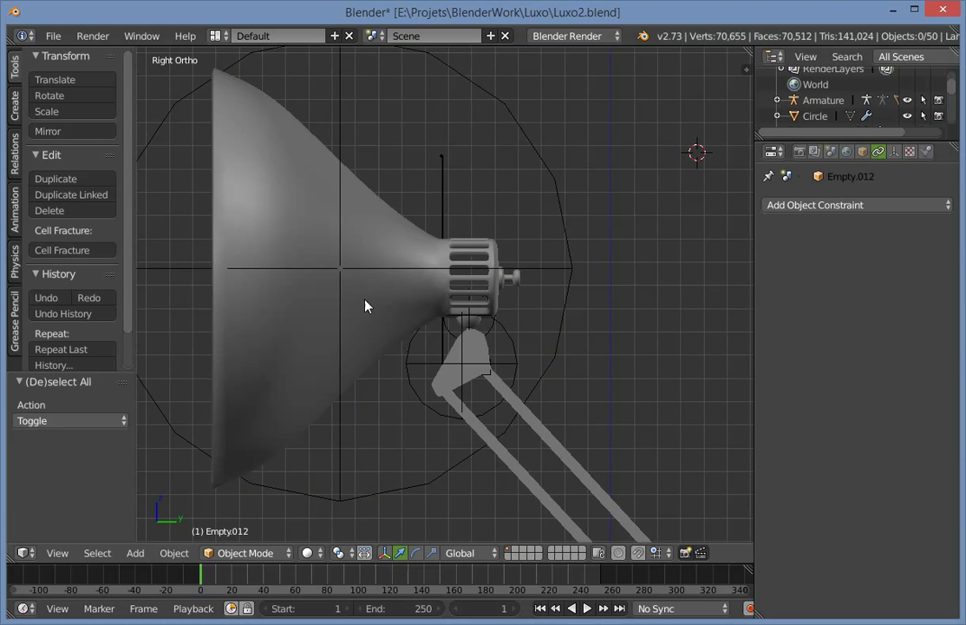
right_click(338, 428)
right_click(513, 358, "shift")
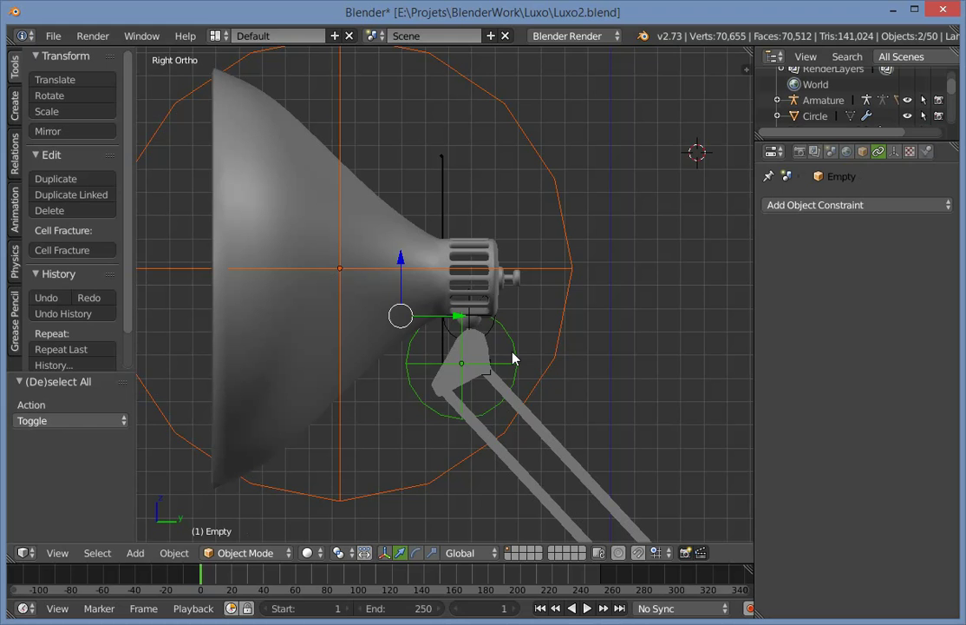
key("ctrl+p")
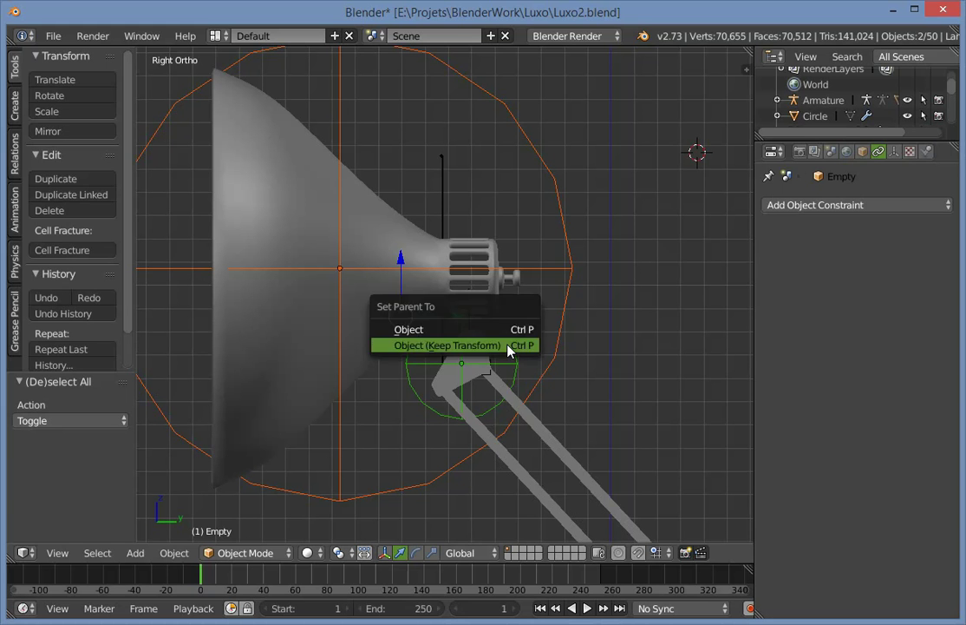
left_click(510, 345)
Try freely rotating the parented sphere Empty, and cancel the rotation.
key("a")
right_click(570, 243)
key("r")
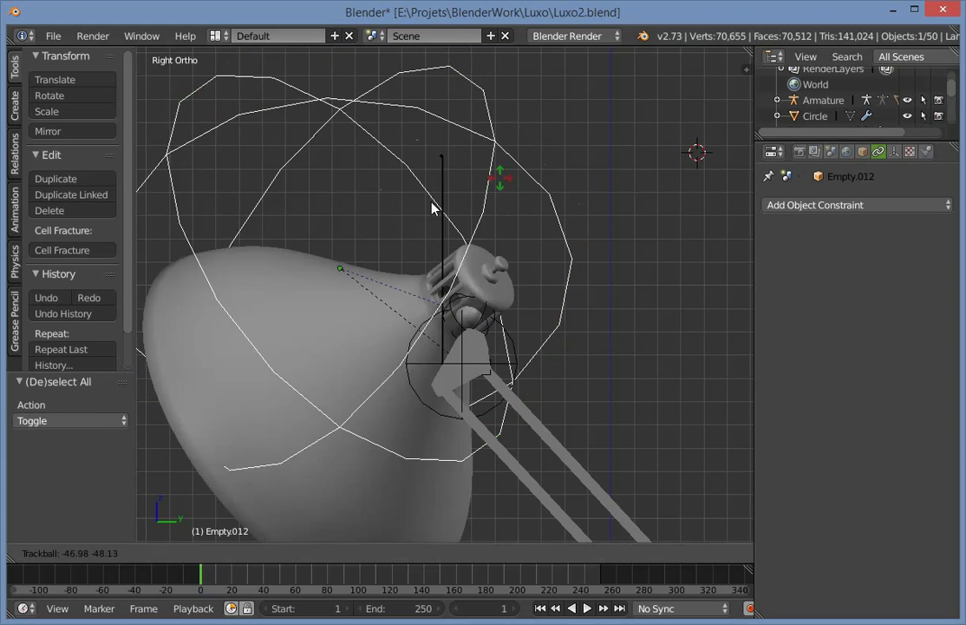
right_click(524, 328)
right_click(523, 335)
Try moving the armature and the parented sphere Empty, undoing each move.
right_click(450, 217)
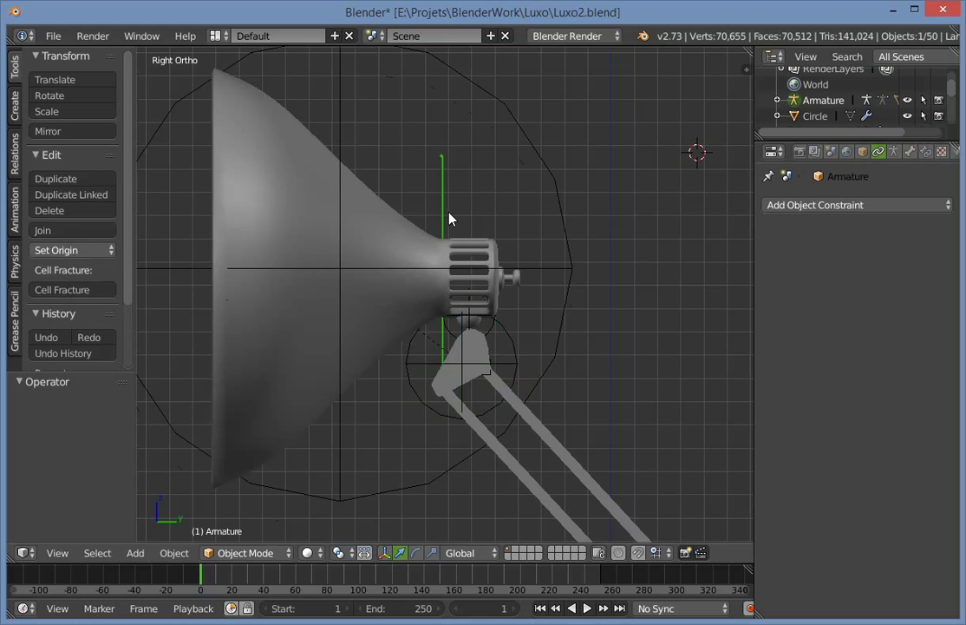
key("g")
left_click(459, 343)
key("ctrl+z")
scroll(464, 291, "down", 4)
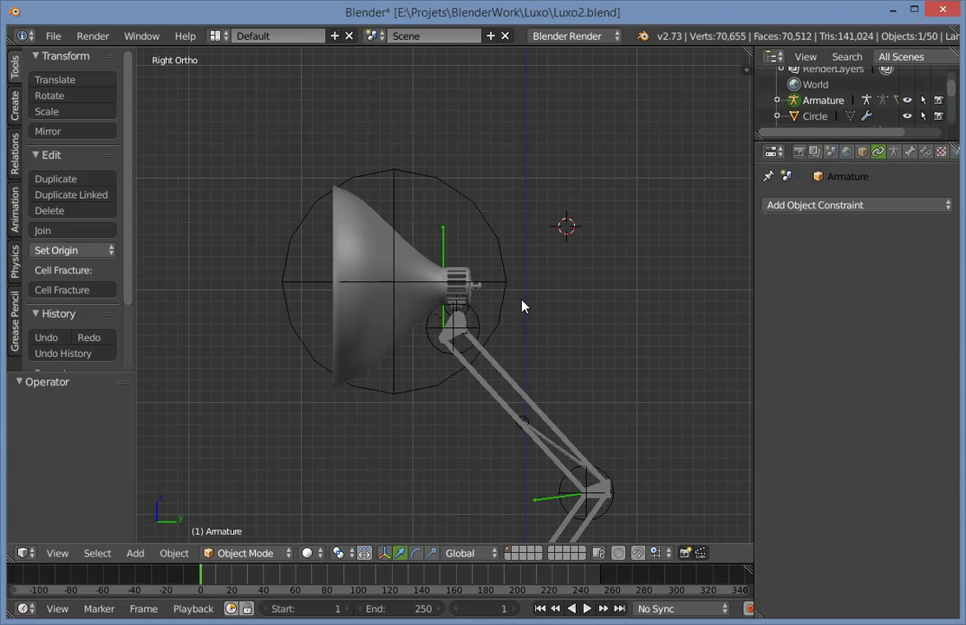
right_click(497, 323)
key("g")
left_click(301, 373)
key("ctrl+z")
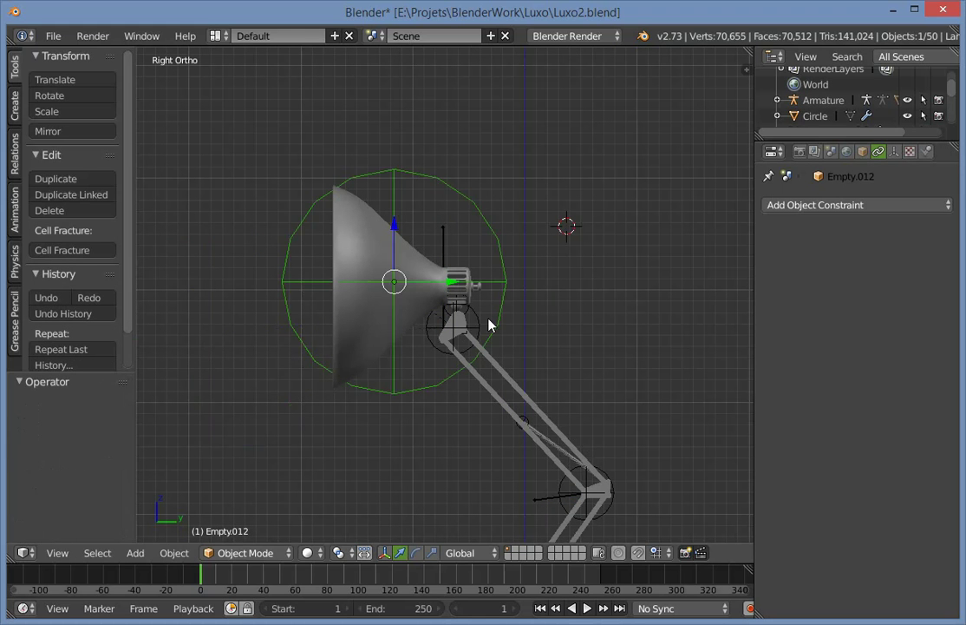
Undo the parenting of the large sphere Empty to the arm-end control Empty.
key("ctrl+z")
key("ctrl+z")
key("ctrl+z")
key("ctrl+z")
key("ctrl+z")
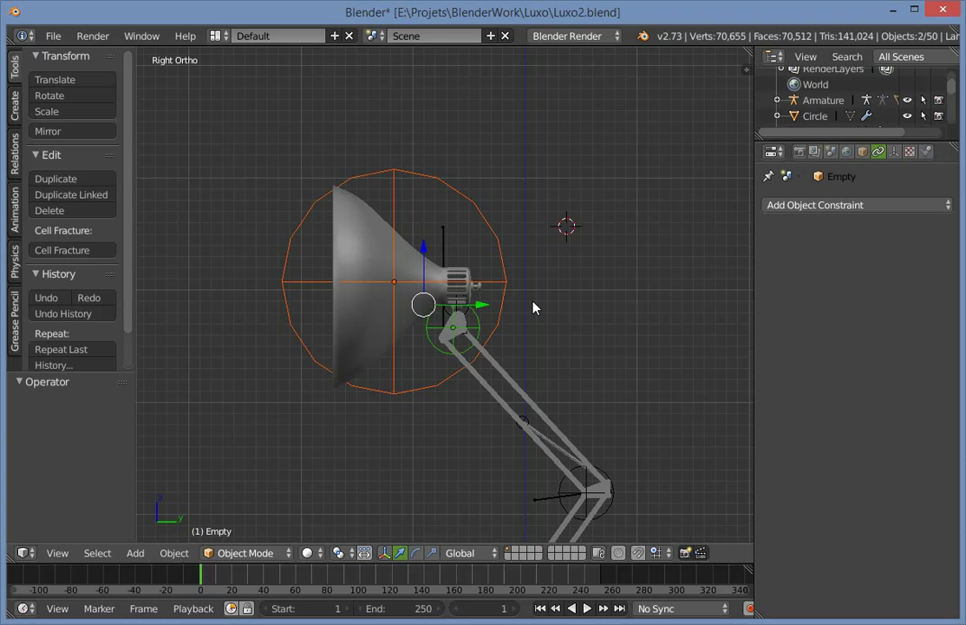
Test a free rotation of the unparented sphere Empty in wireframe display, and undo it.
key("a")
scroll(478, 321, "up", 1)
key("z")
right_click(520, 293)
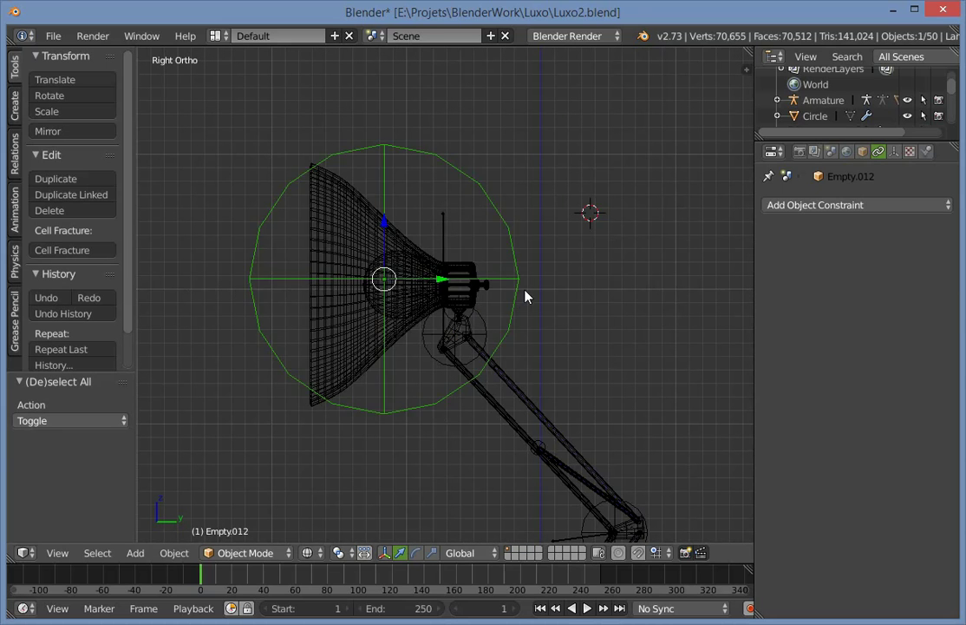
key("r")
key("r")
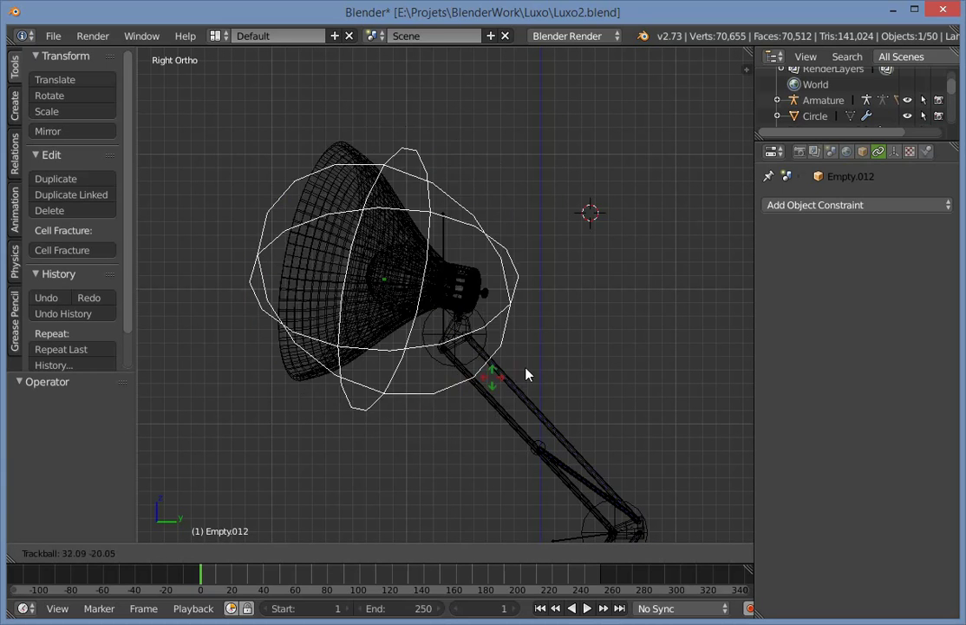
left_click(479, 338)
key("z")
scroll(544, 182, "up", 4)
key("ctrl+z")
scroll(485, 210, "down", 2)
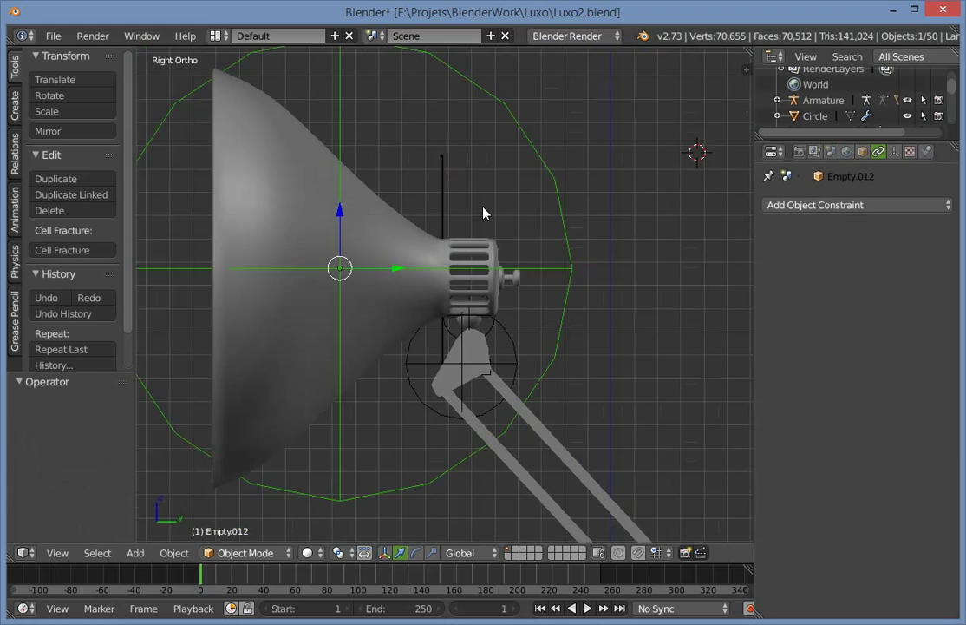
Test moving the unparented sphere Empty, and undo the move.
key("g")
left_click(465, 235)
key("ctrl+z")
Put the armature in Pose Mode and parent the large sphere Empty to the IK_Target bone with the Bone option.
key("z")
right_click(448, 227)
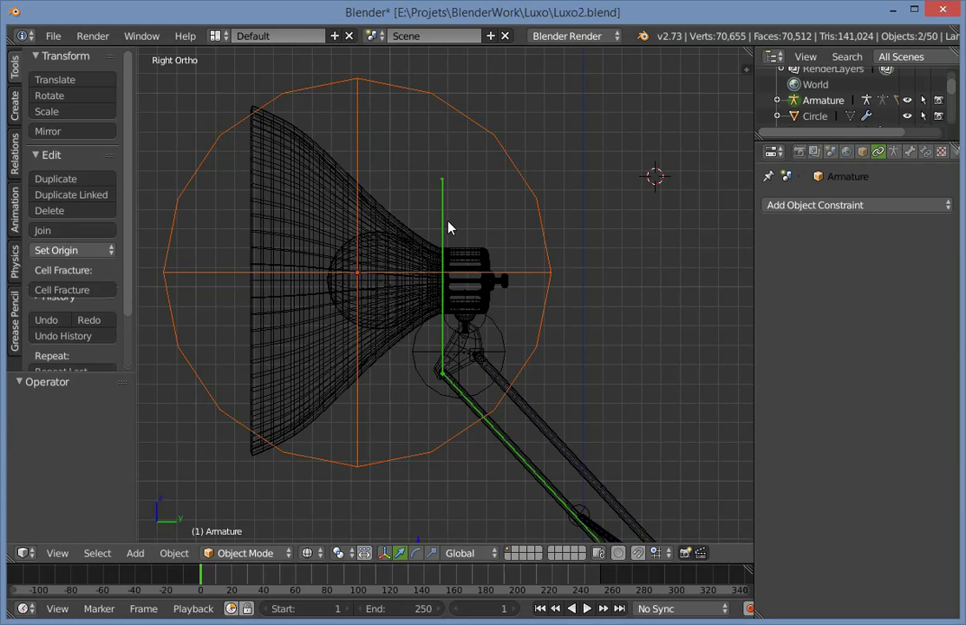
key("ctrl+Tab")
key("a")
right_click(444, 228)
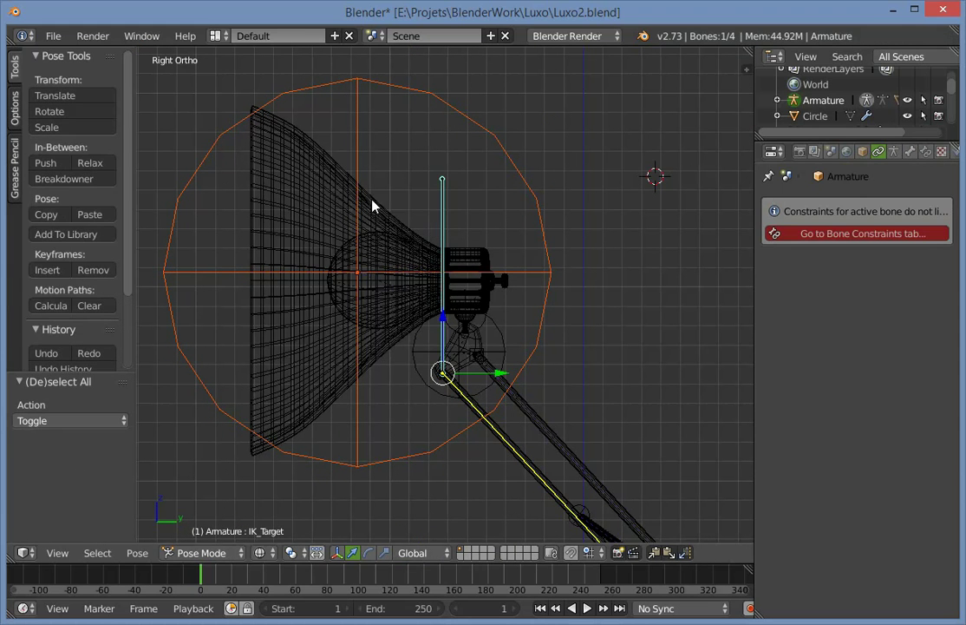
right_click(362, 144)
right_click(448, 200)
key("ctrl+p")
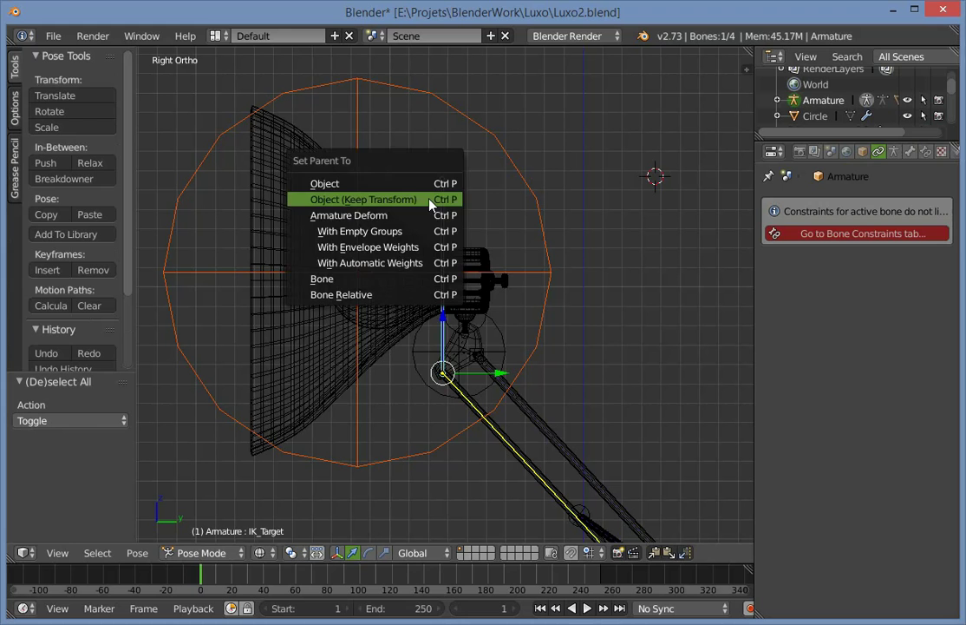
left_click(408, 282)
Test moving and freely rotating the bone-parented sphere Empty in solid display, undoing both changes.
key("z")
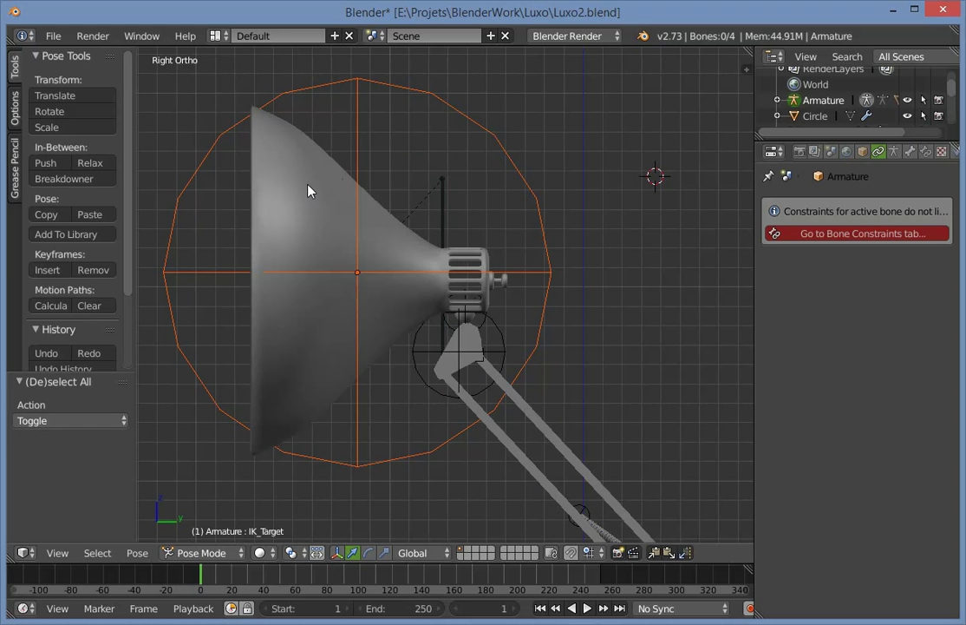
right_click(360, 163)
key("g")
left_click(519, 300)
scroll(559, 263, "down", 4)
key("ctrl+z")
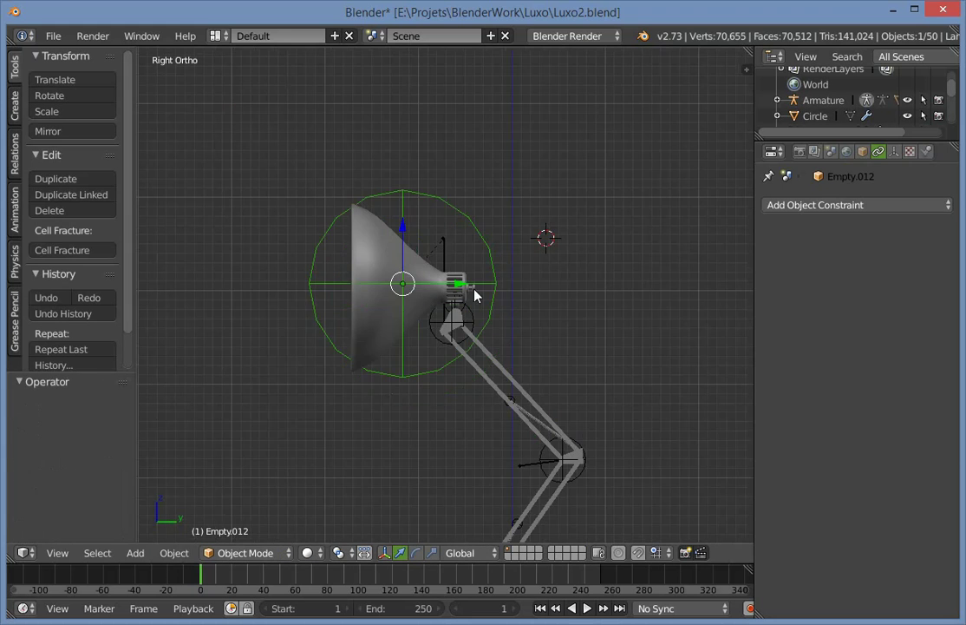
scroll(512, 311, "up", 1)
key("r")
key("r")
left_click(434, 291)
key("ctrl+z")
Move the IK_Target bone about 1.376 in Y and -0.085 in Z to test whether the head follows.
right_click(444, 246)
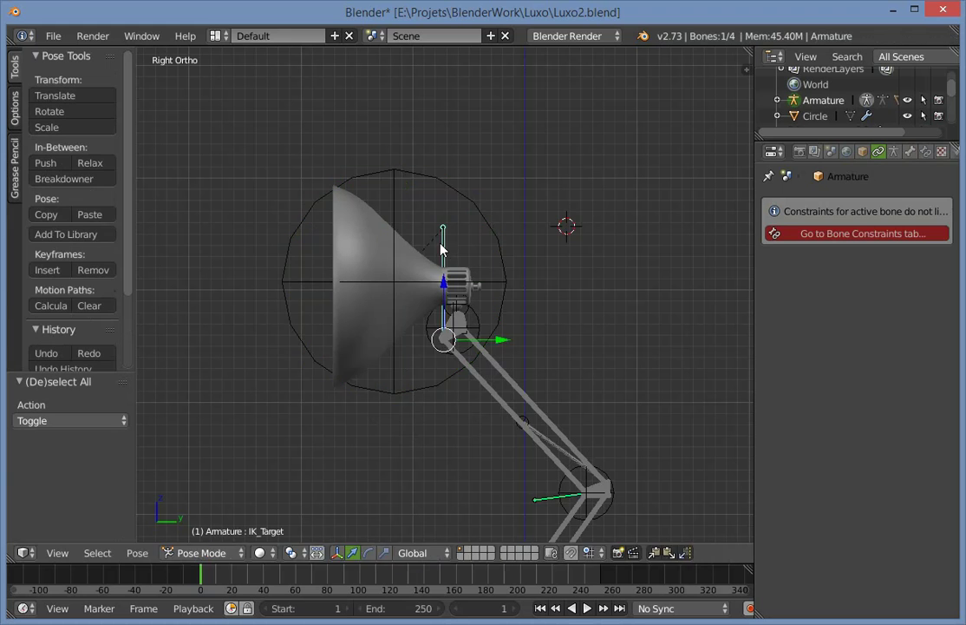
key("g")
left_click(602, 267)
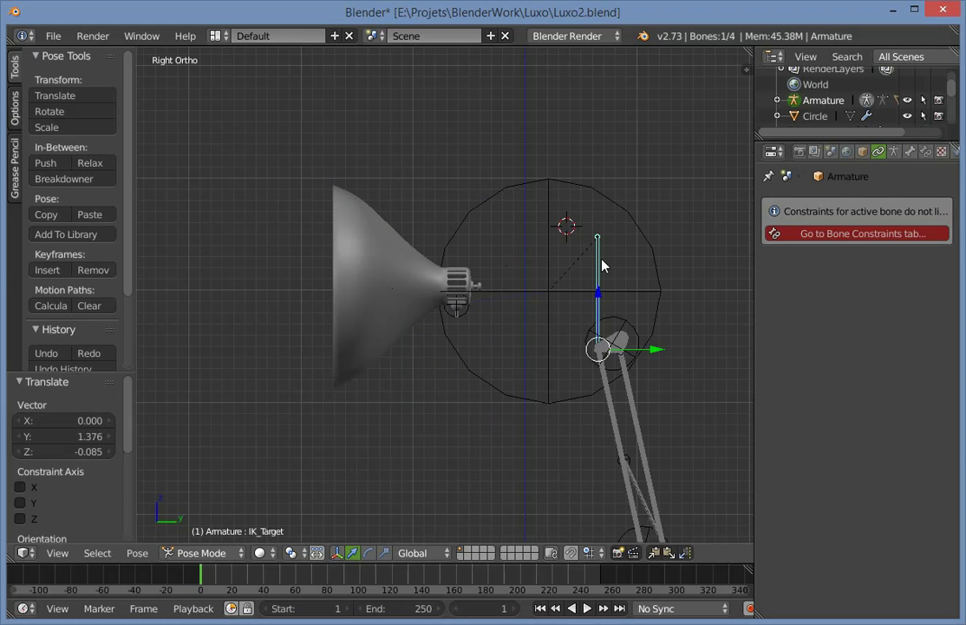
scroll(401, 274, "up", 1)
right_click(456, 219)
Undo the IK_Target bone's move and the sphere Empty's bone parenting, returning to Object Mode.
key("ctrl+z")
key("ctrl+z")
key("ctrl+z")
key("ctrl+z")
key("ctrl+z")
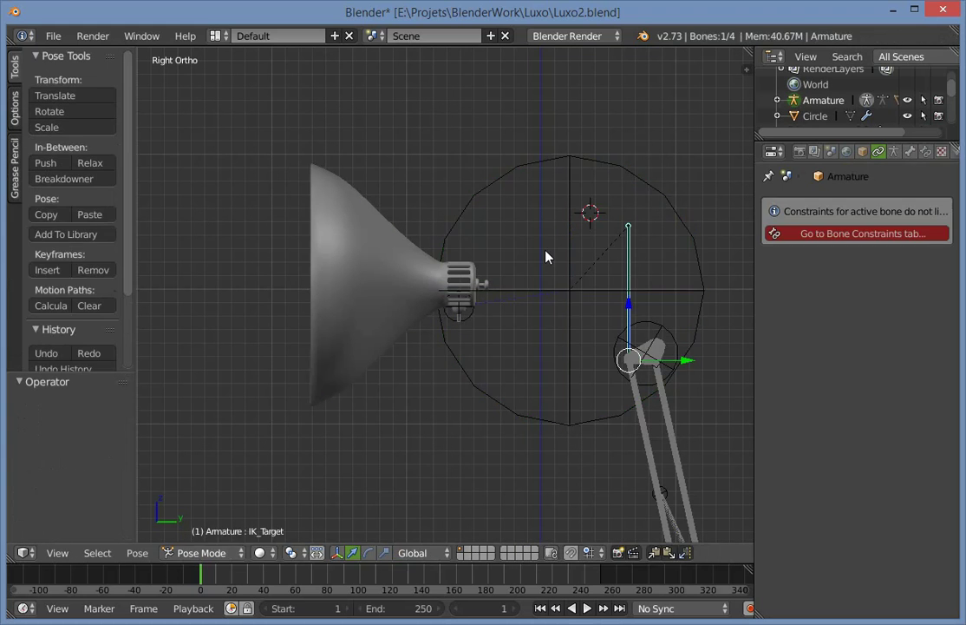
key("ctrl+z")
key("ctrl+z")
key("ctrl+z")
key("ctrl+z")
key("ctrl+z")
key("ctrl+z")
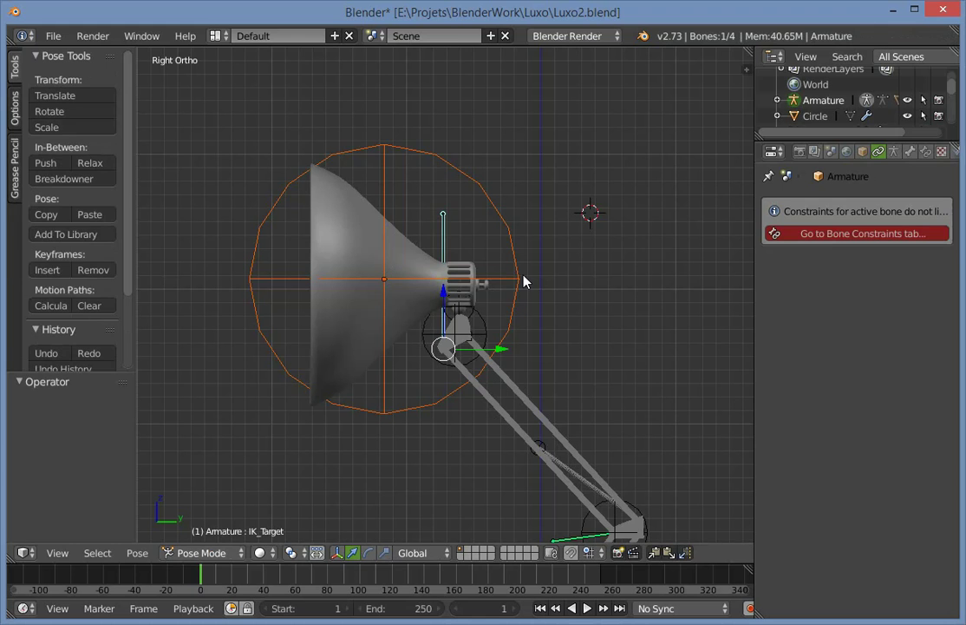
key("ctrl+z")
Test moving the small joint Empty under the lamp head, and undo the move.
key("a")
scroll(482, 347, "up", 4)
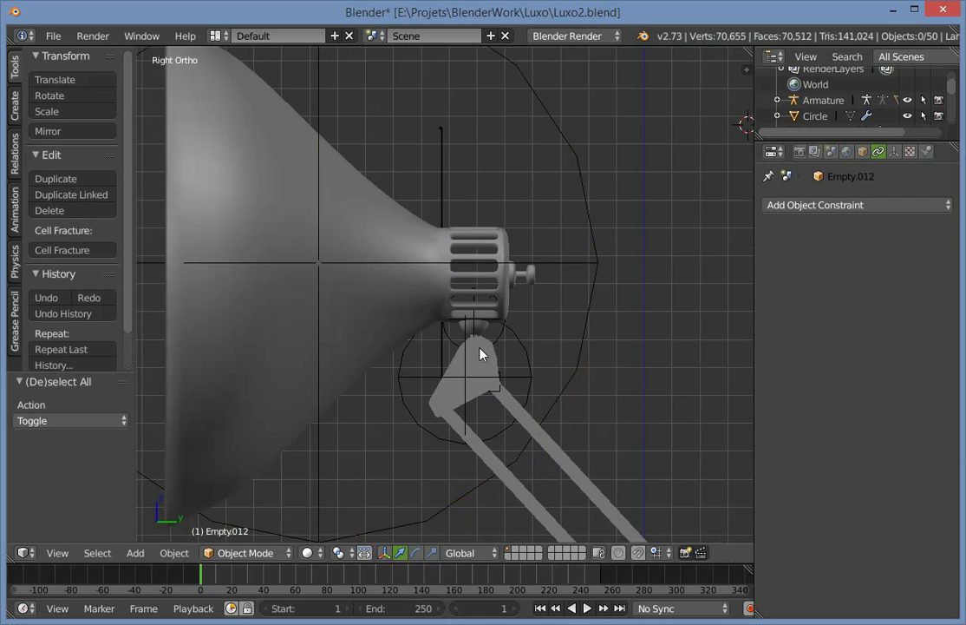
right_click(485, 344)
key("g")
left_click(494, 327)
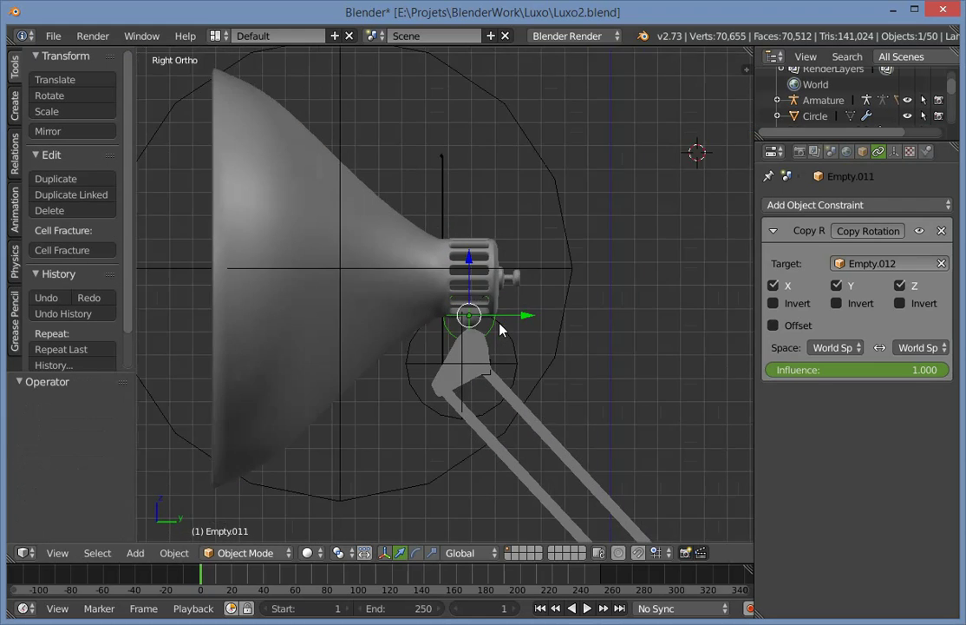
Select the armature in wireframe display and switch it to Pose Mode.
key("z")
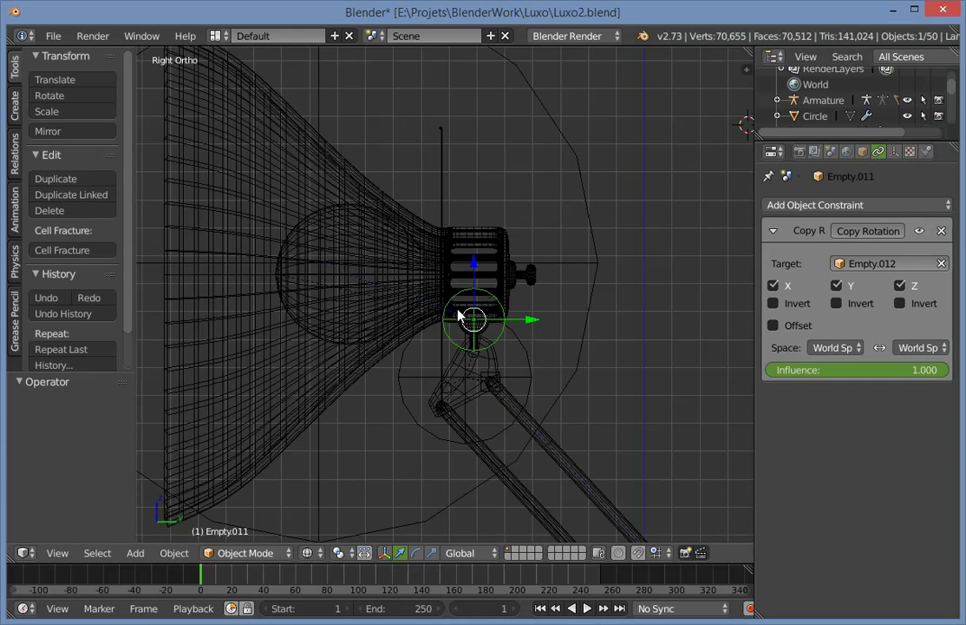
right_click(439, 356)
key("ctrl+Tab")
key("a")
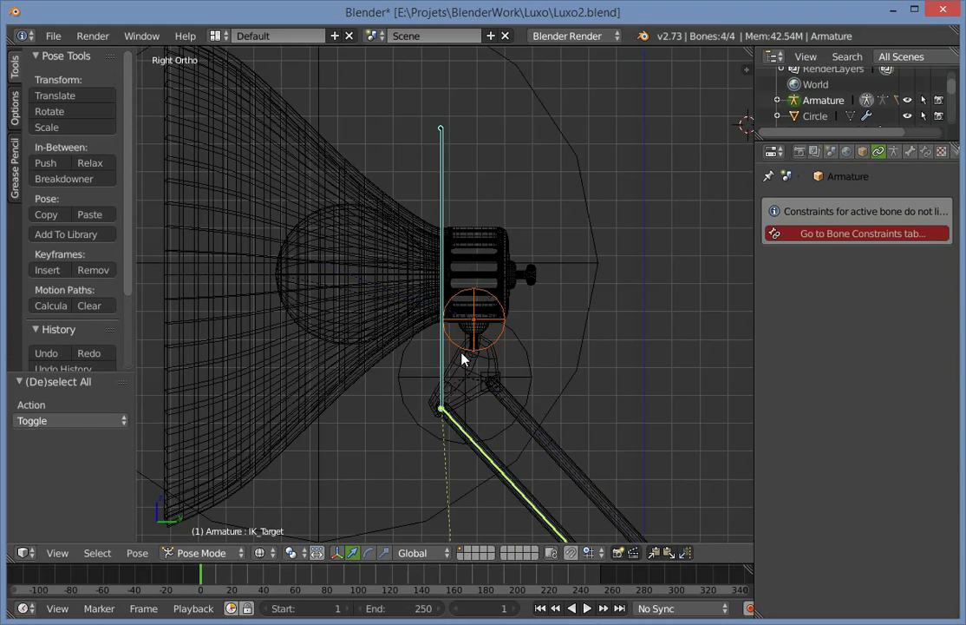
key("ctrl+Tab")
right_click(496, 352)
right_click(499, 347)
right_click(438, 358)
Select the small joint Empty from an angled solid view, test moving it, and undo the move.
middle_click_drag(464, 352, 506, 353)
key("z")
right_click(514, 325)
right_click(502, 328)
right_click(501, 329)
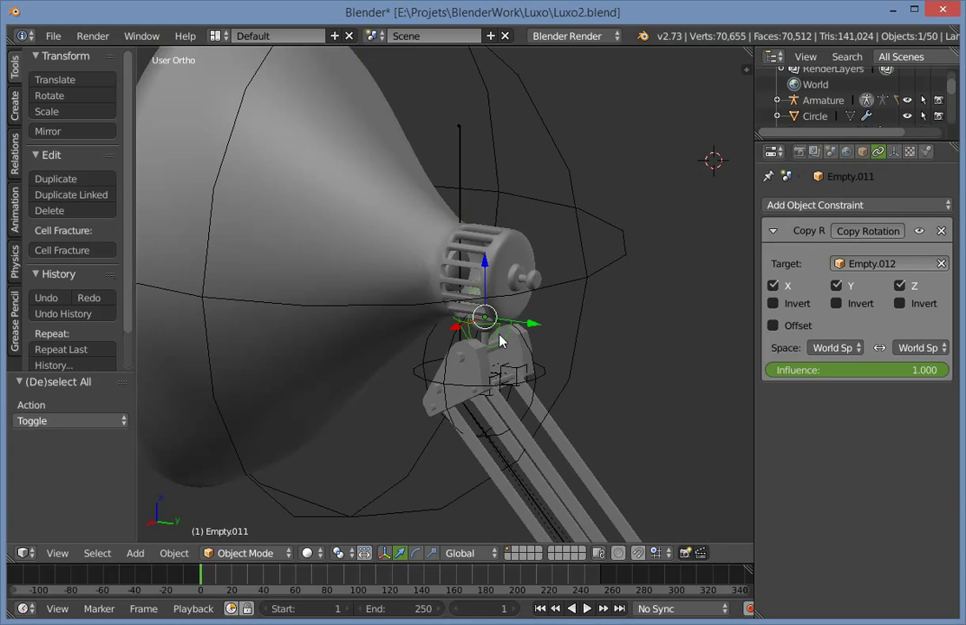
key("g")
left_click(515, 312)
key("ctrl+z")
Parent the small joint Empty to the armature's IK_Target bone with the Bone option.
middle_click_drag(466, 357, 470, 351)
right_click(456, 173)
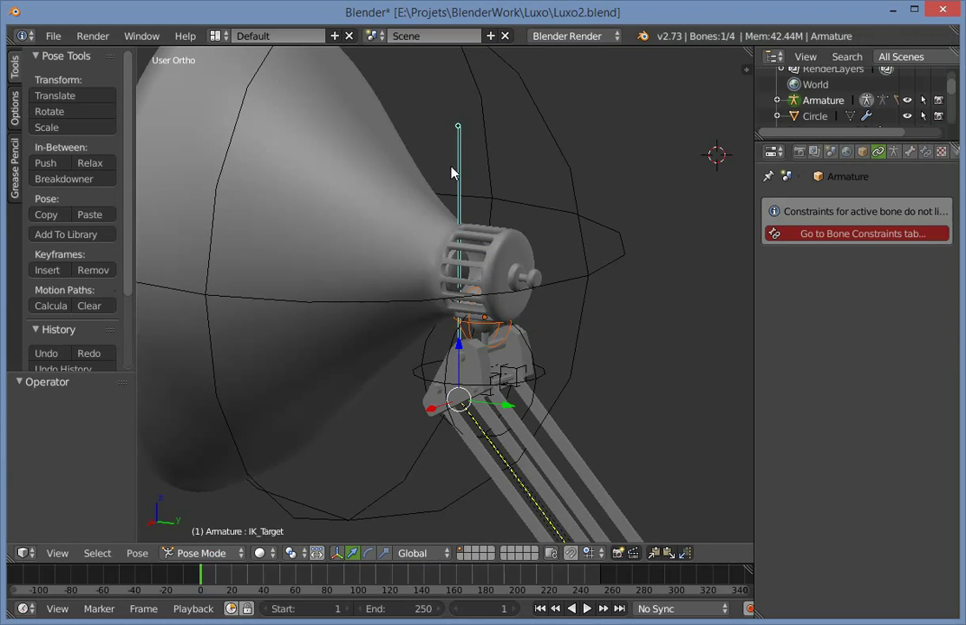
key("ctrl+p")
left_click(438, 166)
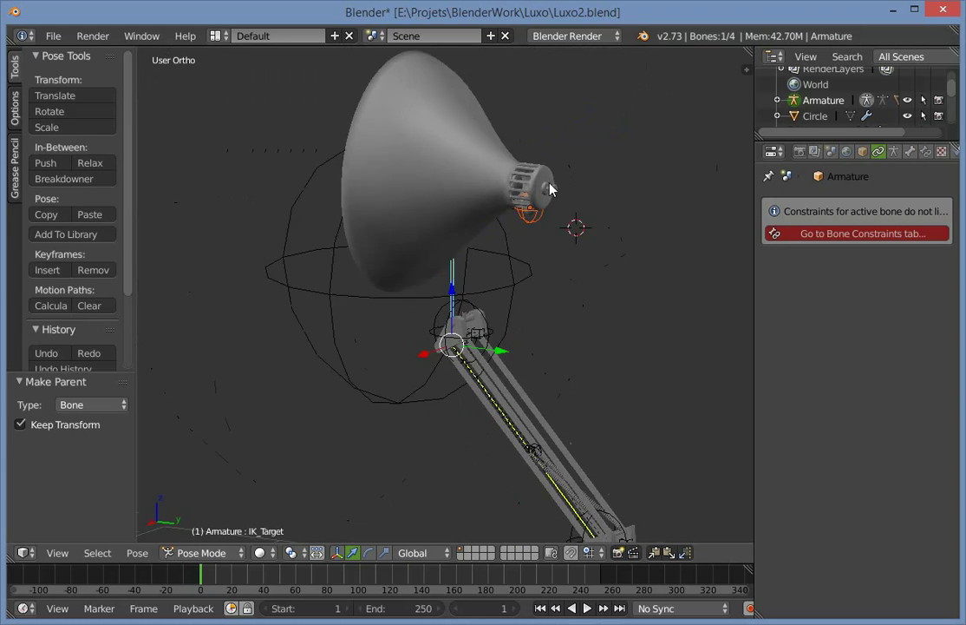
Try moving the displaced joint Empty back toward the lamp arm in the right wireframe view, reverting each attempt.
key("z")
key("KP_3")
key("a")
right_click(606, 165)
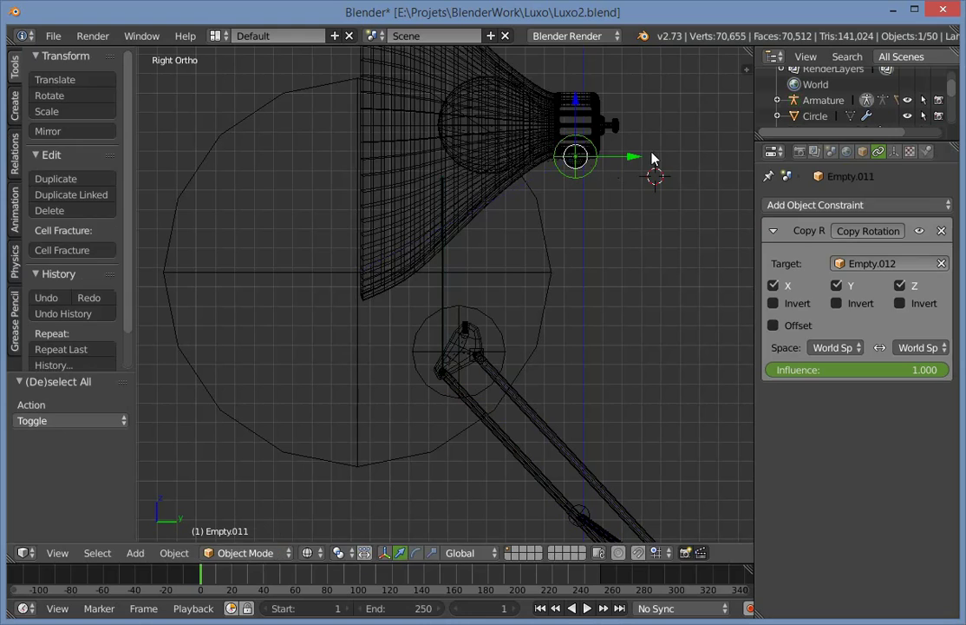
key("g")
left_click(553, 228)
key("ctrl+z")
key("ctrl+z")
key("ctrl+z")
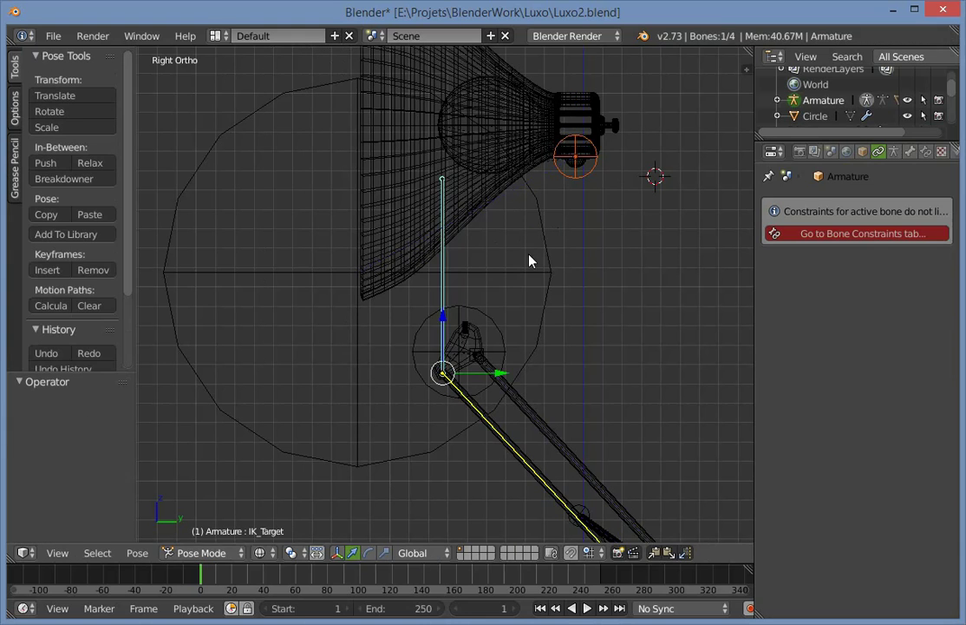
right_click(603, 167)
key("g")
right_click(535, 258)
Move the small joint Empty with the lamp head back onto the tip of the lamp arm and restore solid display.
key("a")
right_click(590, 178)
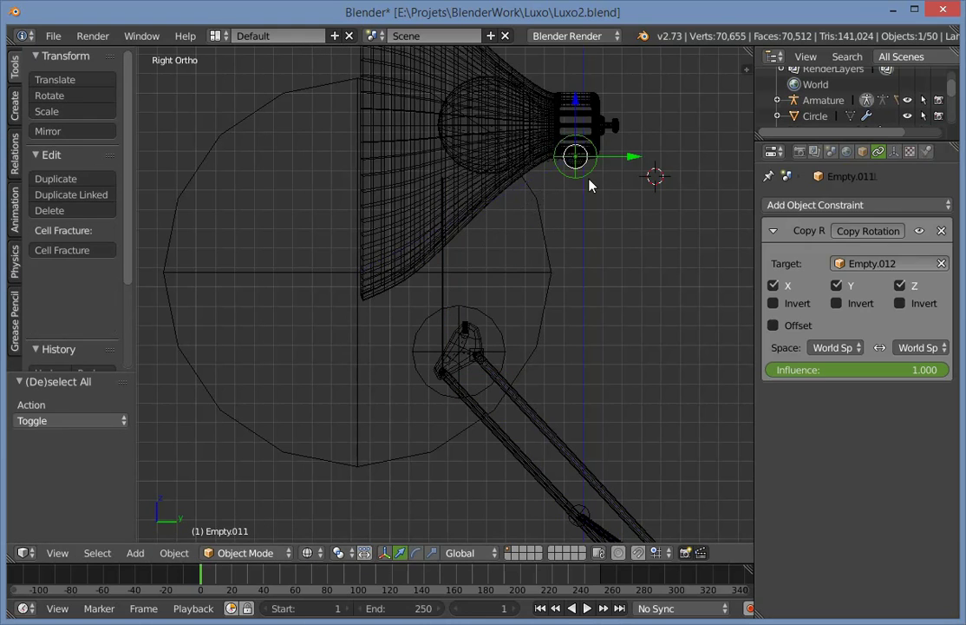
scroll(620, 161, "up", 4)
key("g")
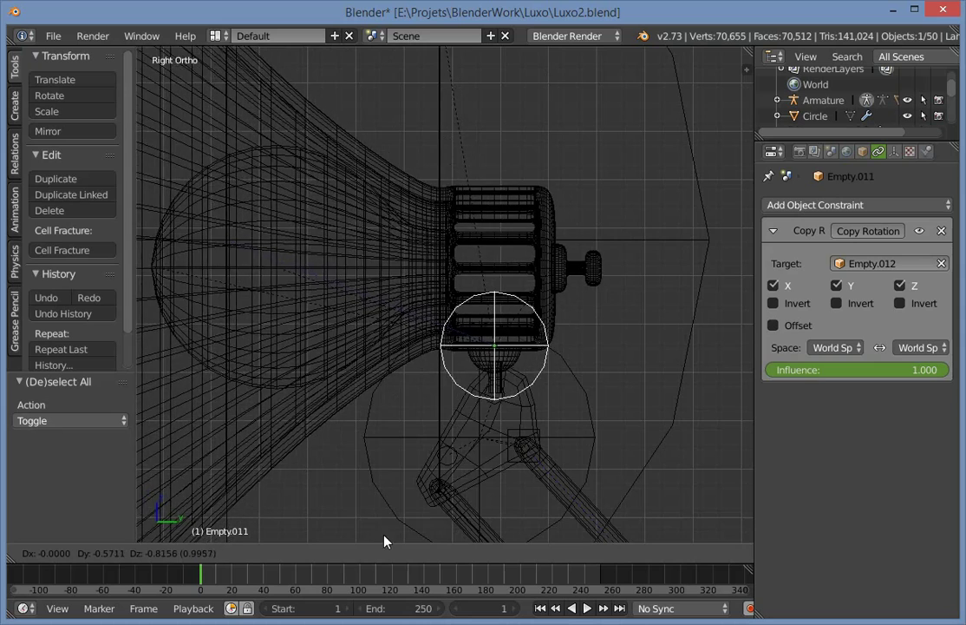
right_click(384, 539)
scroll(464, 464, "down", 6)
key("z")
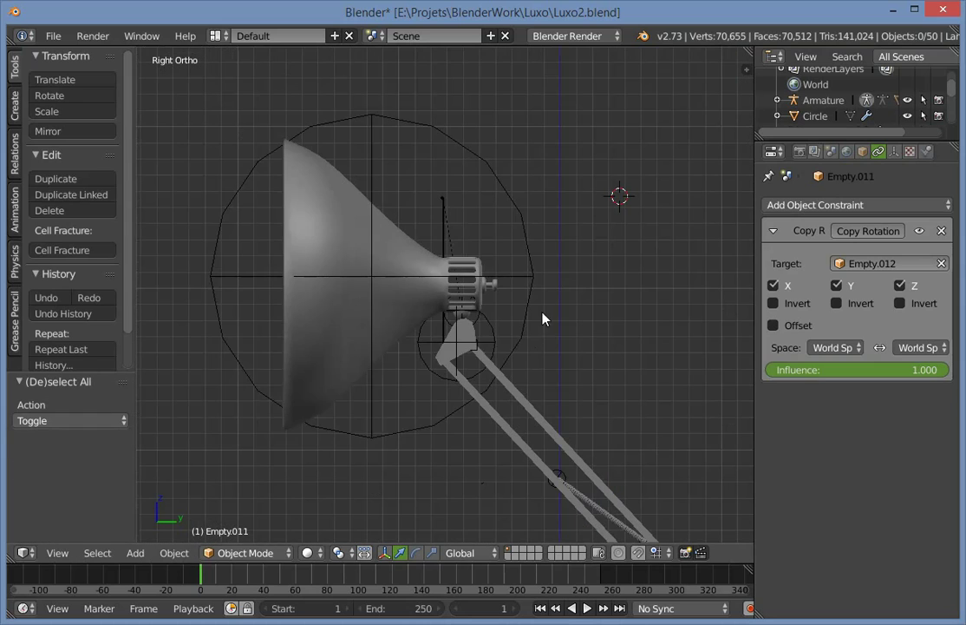
Test moving the armature's IK_Target bone in Pose Mode and undo the move.
right_click(524, 318)
right_click(438, 262)
key("ctrl+Tab")
key("g")
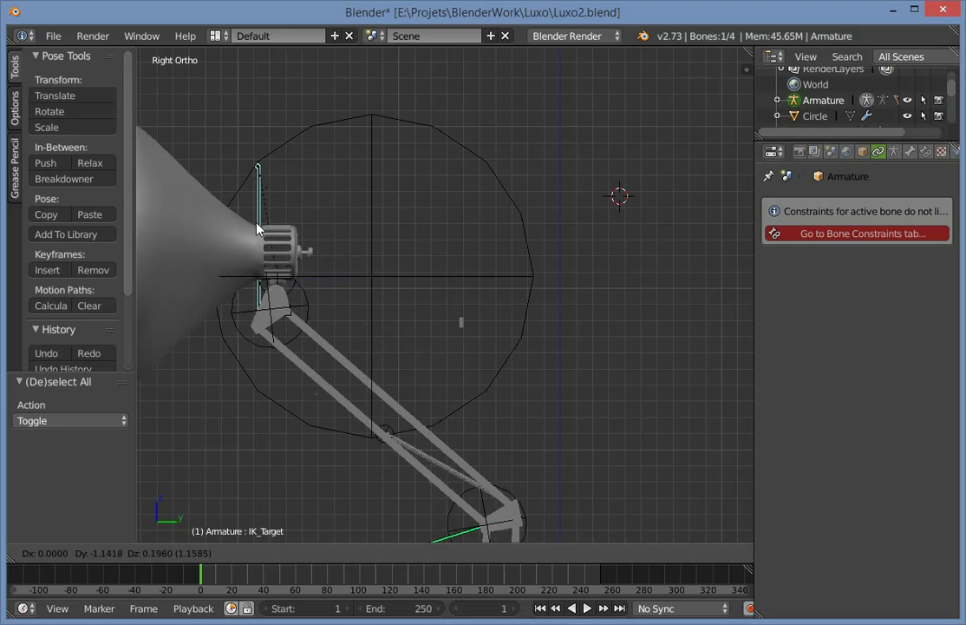
right_click(515, 292)
key("ctrl+z")
key("ctrl+z")
key("ctrl+z")
key("ctrl+z")
key("ctrl+z")
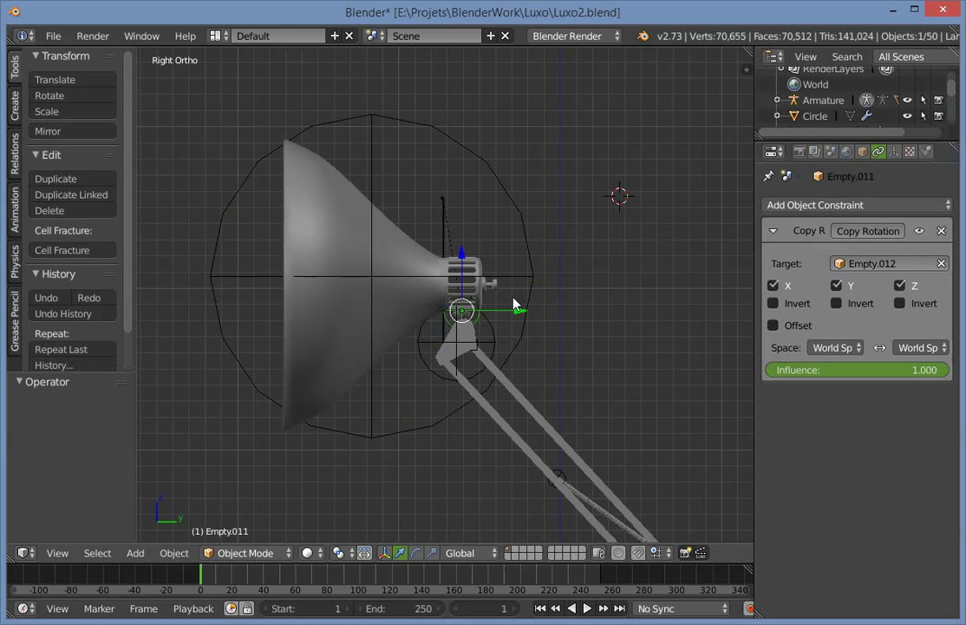
key("ctrl+shift+z")
key("ctrl+shift+z")
Select the small joint Empty under the lamp head from an angled close-up and test a trackball rotation on it.
scroll(491, 293, "up", 9)
key("a")
middle_click_drag(706, 273, 479, 248)
scroll(579, 385, "down", 5)
scroll(482, 252, "up", 7)
right_click(492, 270)
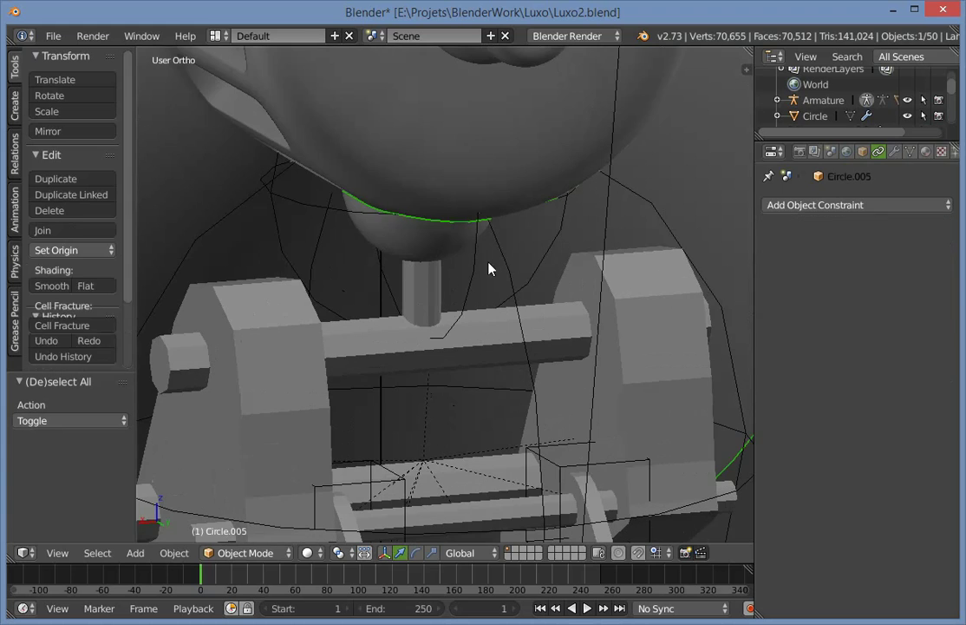
right_click(473, 276)
scroll(465, 299, "down", 5)
key("r")
key("r")
left_click(484, 304)
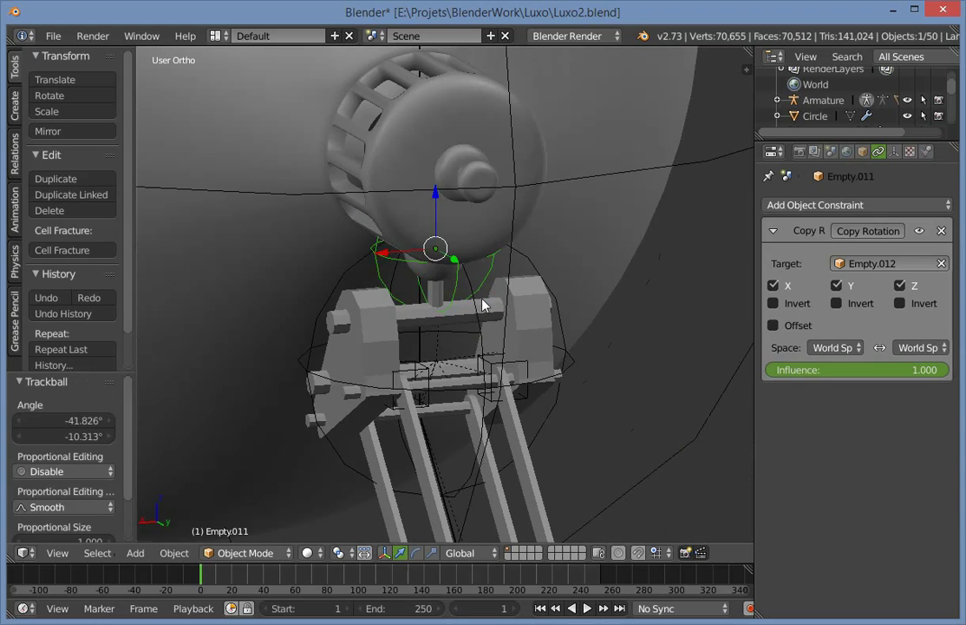
Reselect the small joint Empty and try a second trackball rotation.
scroll(473, 306, "down", 4)
key("a")
right_click(454, 293)
right_click(453, 292)
key("r")
key("r")
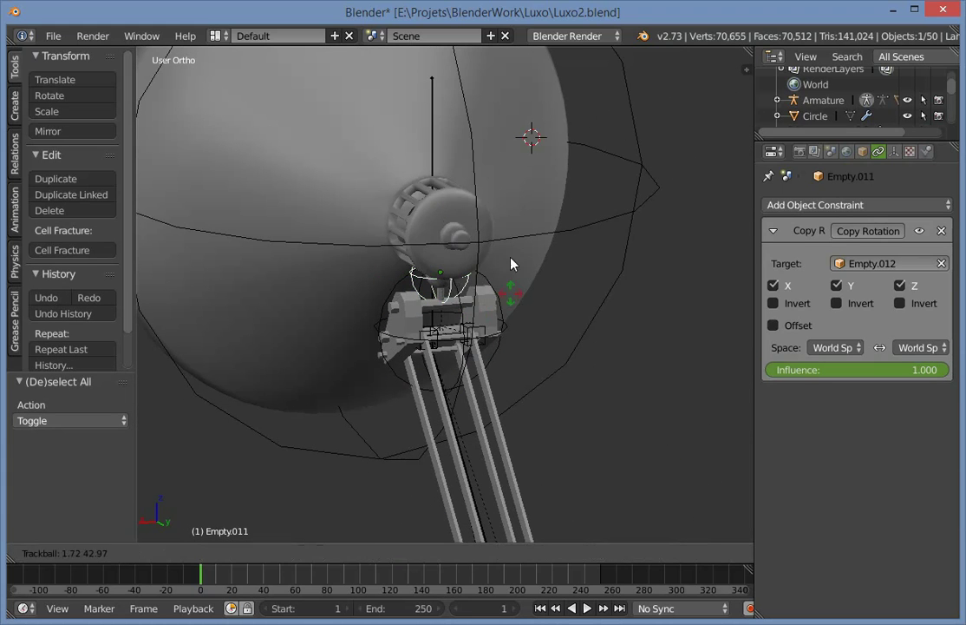
left_click(484, 241)
Delete the Copy Rotation constraint from the small joint Empty and clear its rotation.
left_click(942, 231)
scroll(418, 269, "down", 1)
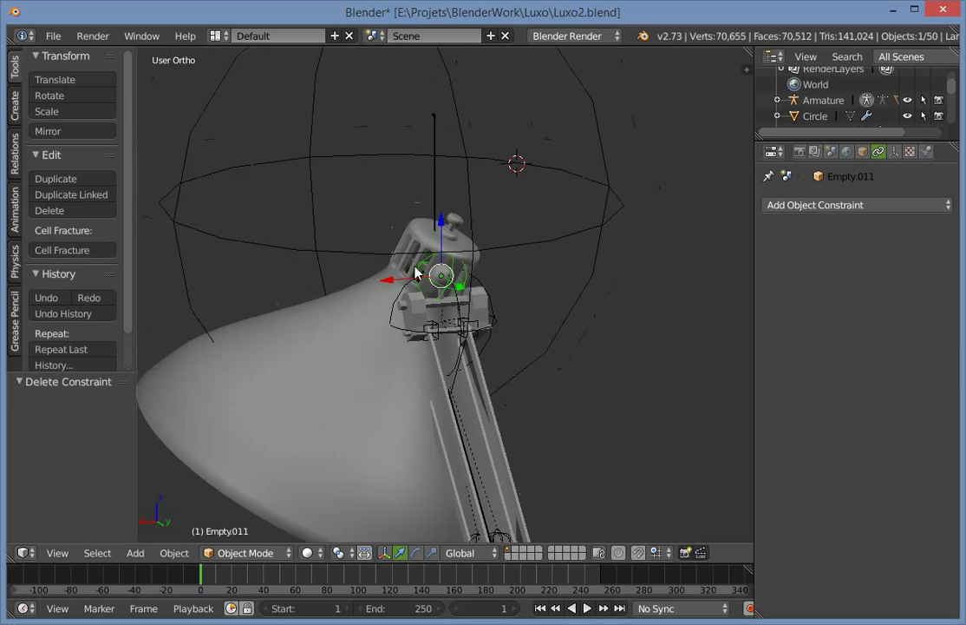
key("alt+r")
Parent the small vertical cylinder beneath the head's ball joint to the arm joint's Empty with the Object option.
scroll(496, 318, "up", 7)
key("a")
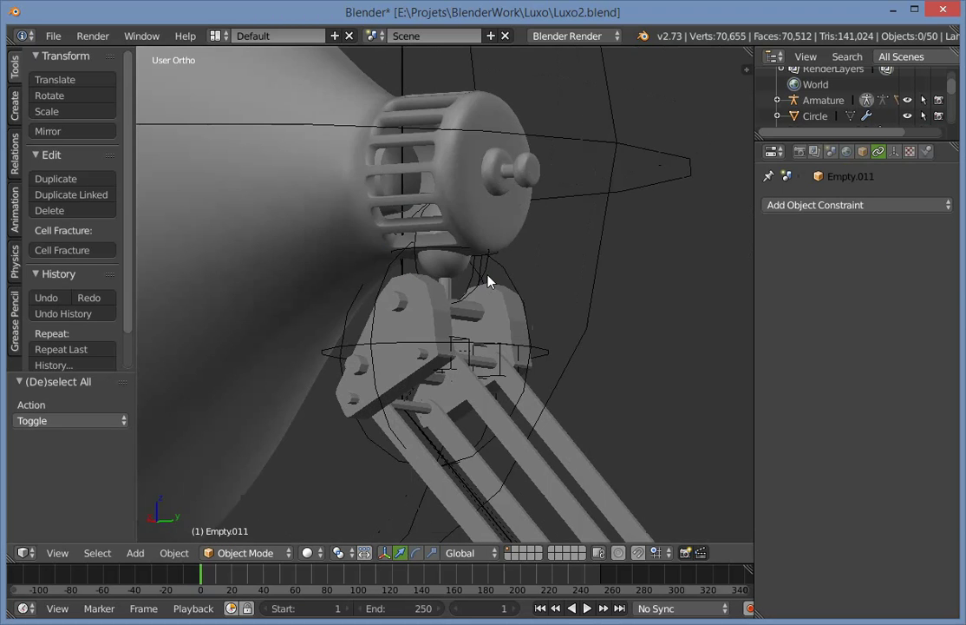
middle_click_drag(492, 276, 339, 323)
right_click(431, 288)
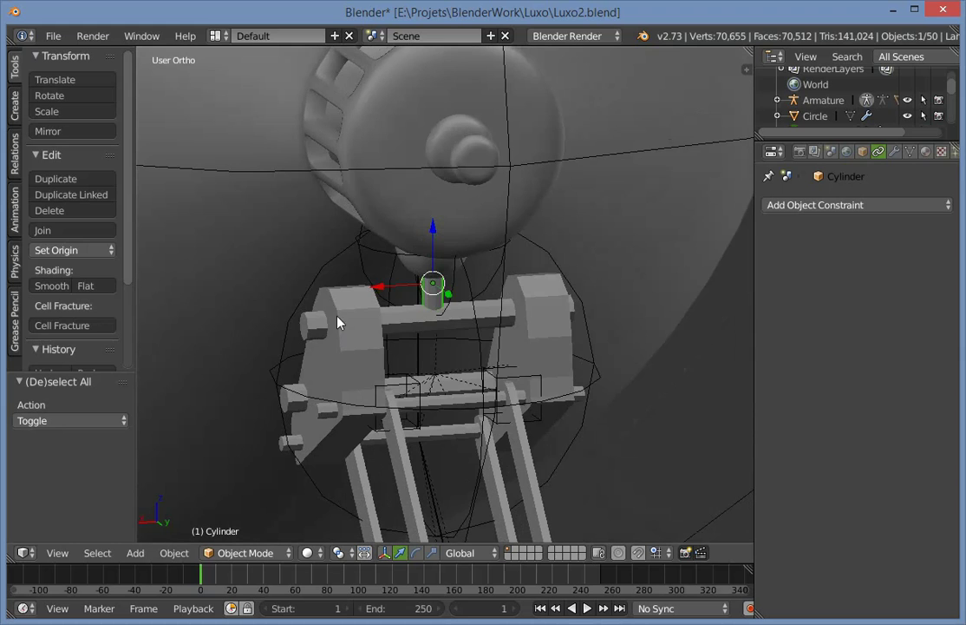
right_click(317, 278, "shift")
key("ctrl+p")
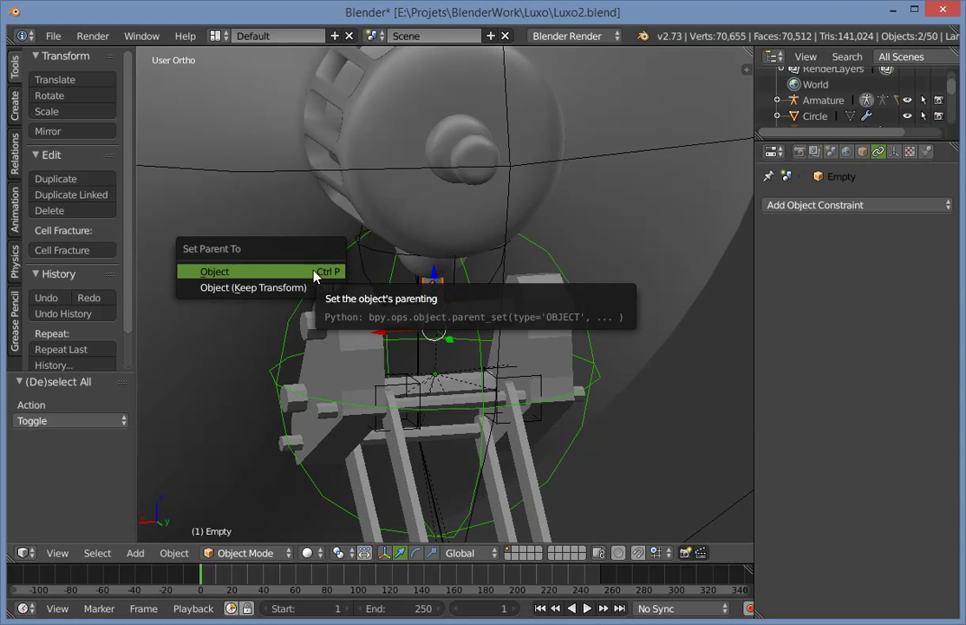
left_click(314, 271)
Select the arm joint's Empty and test moving it from angled views.
key("a")
right_click(314, 273)
right_click(315, 272)
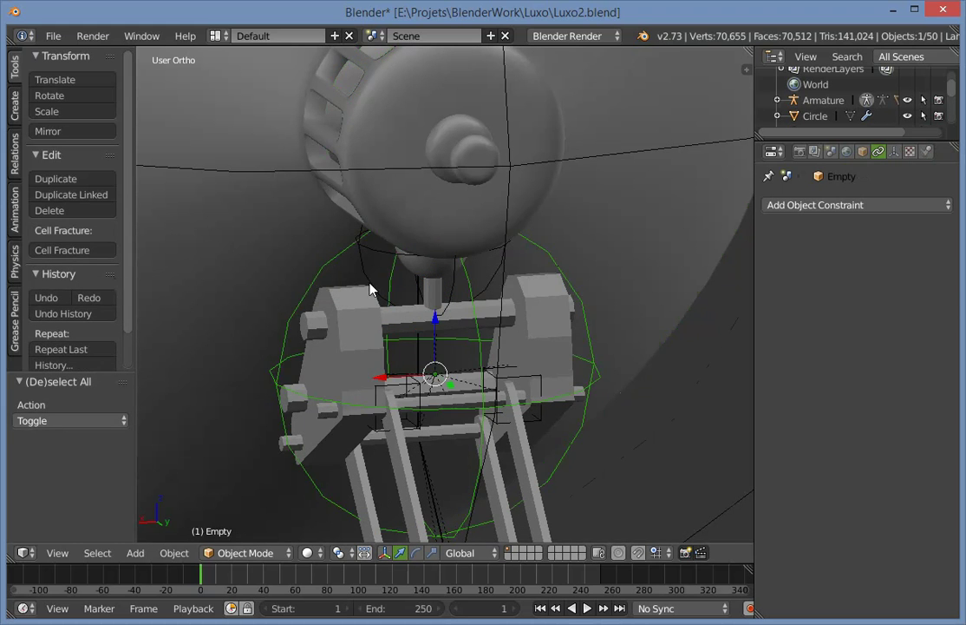
scroll(416, 300, "down", 2)
key("g")
left_click(452, 351)
scroll(417, 321, "down", 3)
middle_click_drag(352, 354, 493, 291)
key("g")
left_click(487, 340)
Try moving the arm joint's Empty in the right view and cancel the move.
key("KP_1")
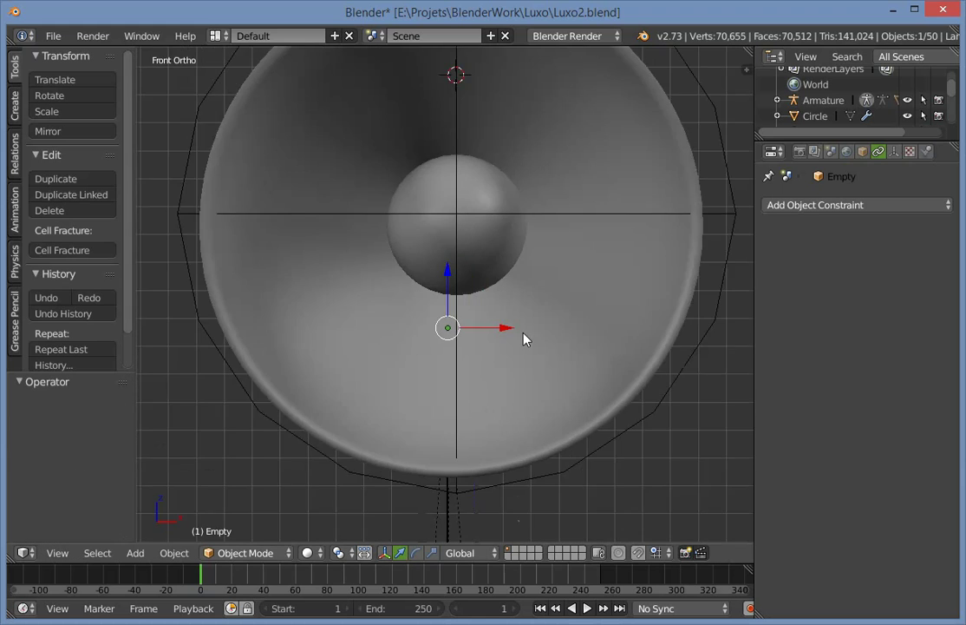
key("KP_3")
scroll(511, 364, "up", 2)
scroll(503, 356, "down", 2)
key("g")
right_click(440, 328)
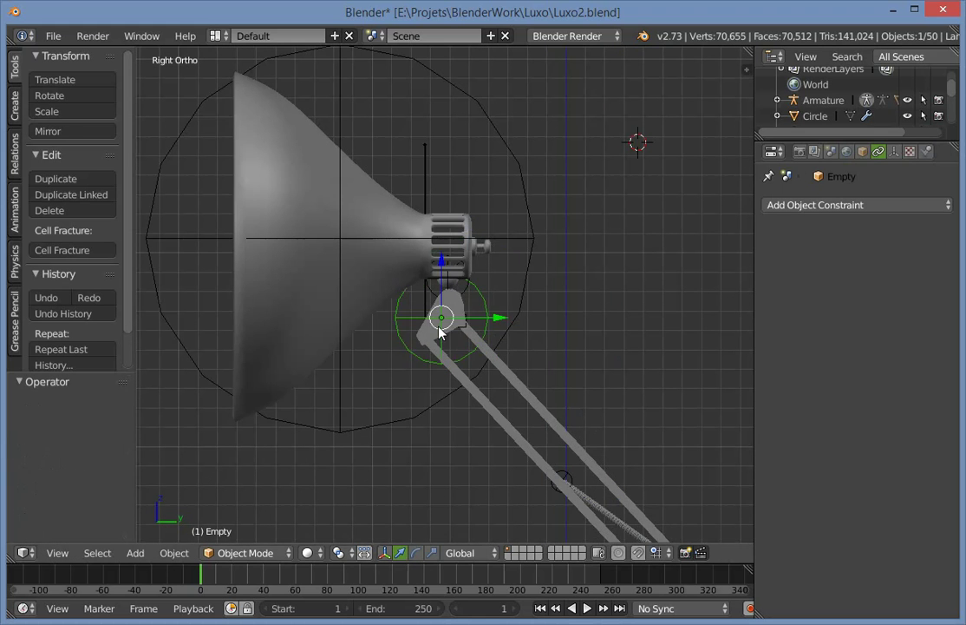
Select the IK_Target bone in the right view and test moving it twice, reverting the moves.
scroll(425, 312, "up", 1)
key("a")
right_click(423, 306)
key("g")
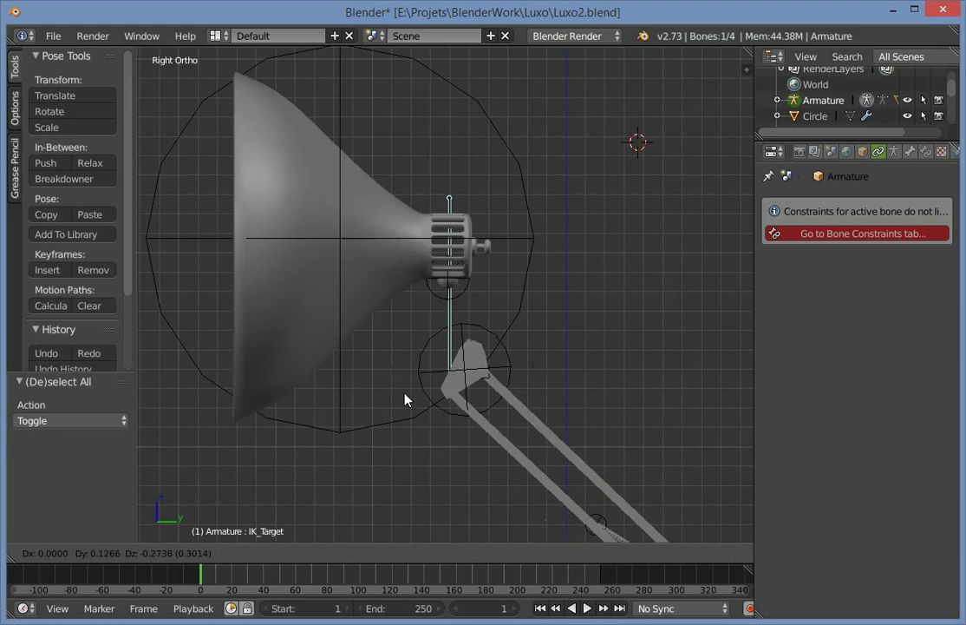
left_click(433, 430)
scroll(481, 302, "down", 2)
key("g")
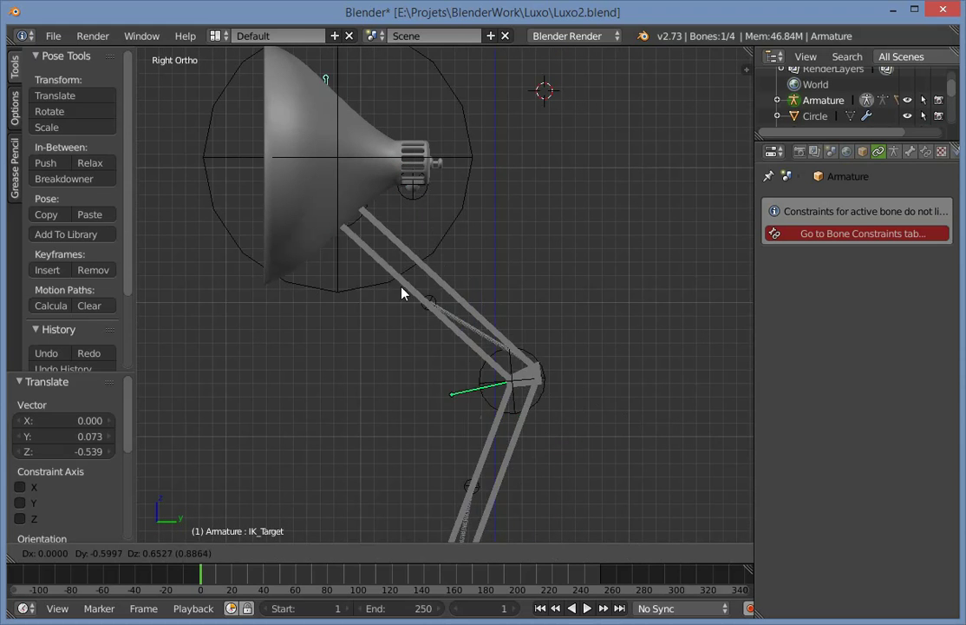
left_click(457, 331)
Save the file, overwriting Luxo2.blend.
scroll(470, 276, "up", 2)
key("ctrl+s")
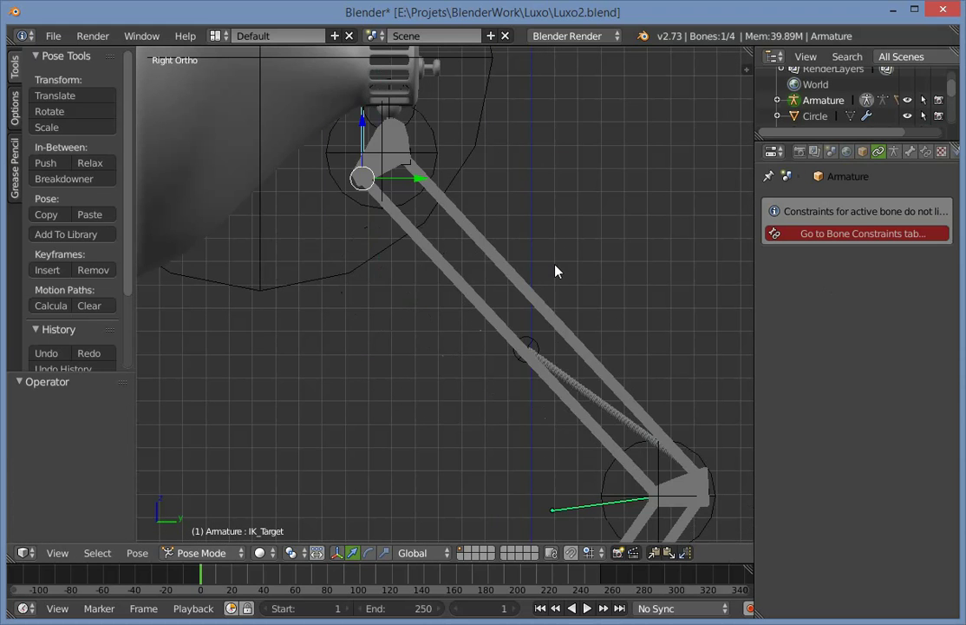
key("ctrl+s")
left_click(552, 264)
Parent the small joint Empty to the vertical cylinder beneath the head's ball joint with the Object option.
scroll(470, 252, "up", 2)
middle_click_drag(416, 93, 406, 267, "shift")
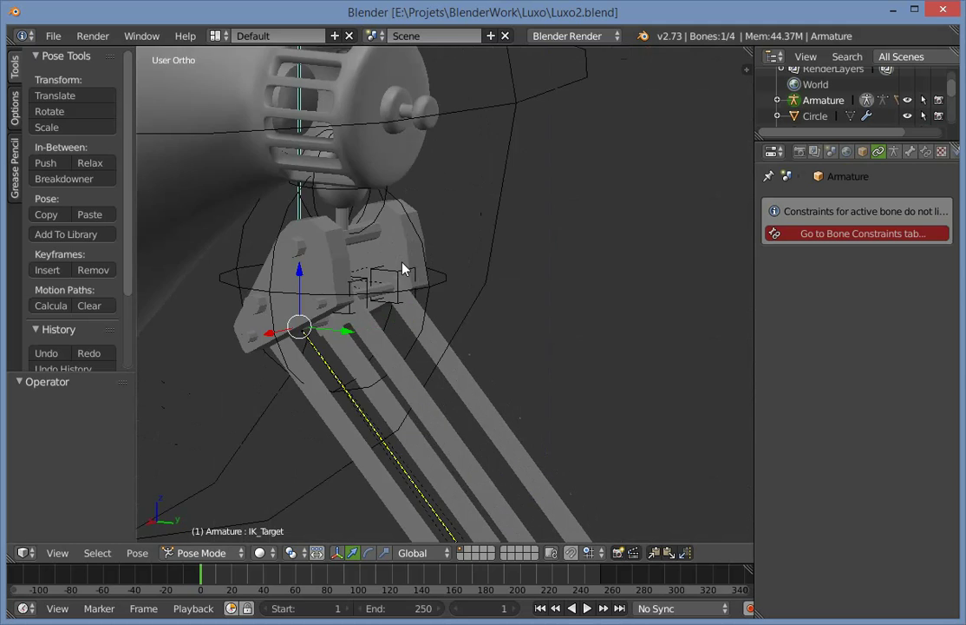
scroll(384, 288, "up", 3)
middle_click_drag(345, 233, 370, 267, "shift")
key("a")
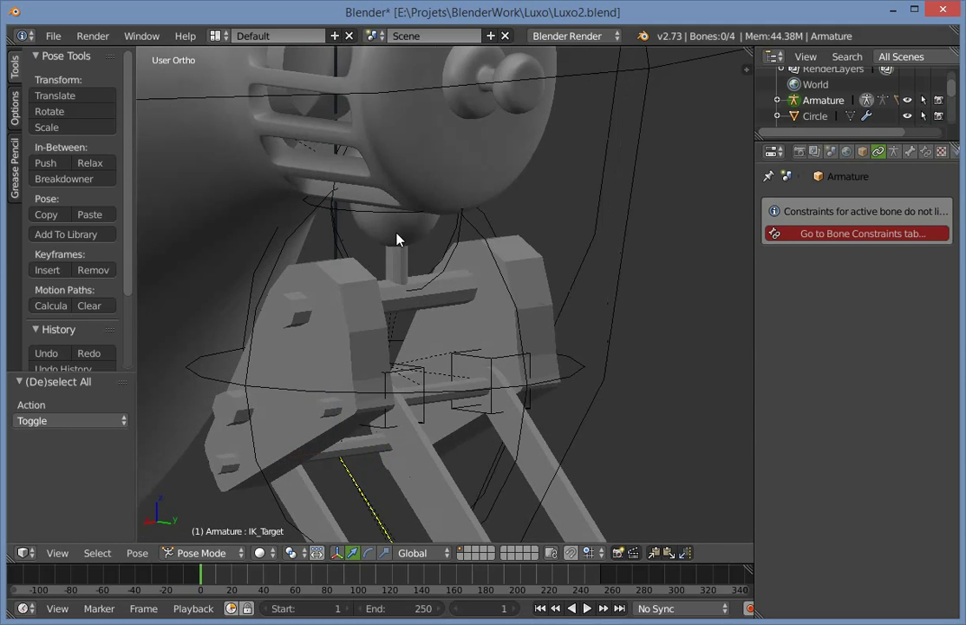
right_click(388, 224)
right_click(390, 221)
middle_click_drag(397, 214, 390, 242)
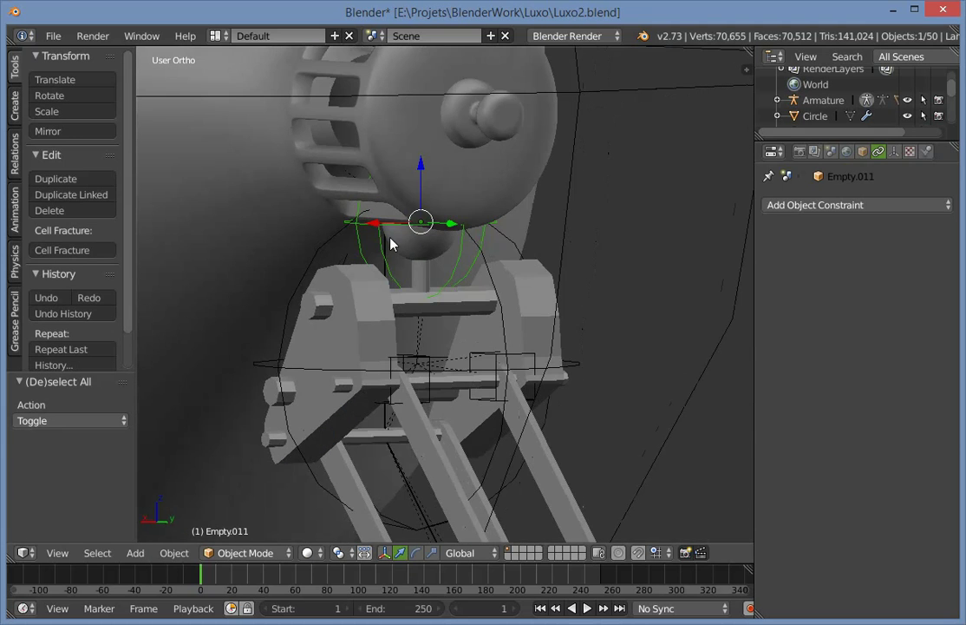
right_click(420, 272, "shift")
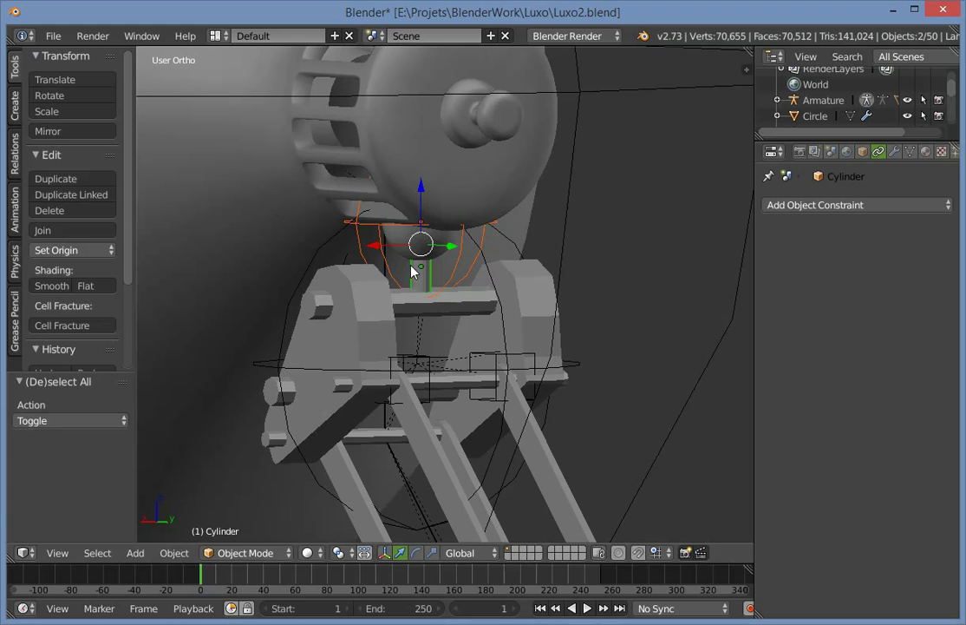
key("ctrl+p")
left_click(412, 266)
Select the IK_Target bone in the right view and test a trackball rotation on it.
key("a")
middle_click_drag(412, 269, 531, 274)
right_click_drag(400, 257, 449, 402)
key("KP_3")
scroll(461, 386, "down", 3, "shift")
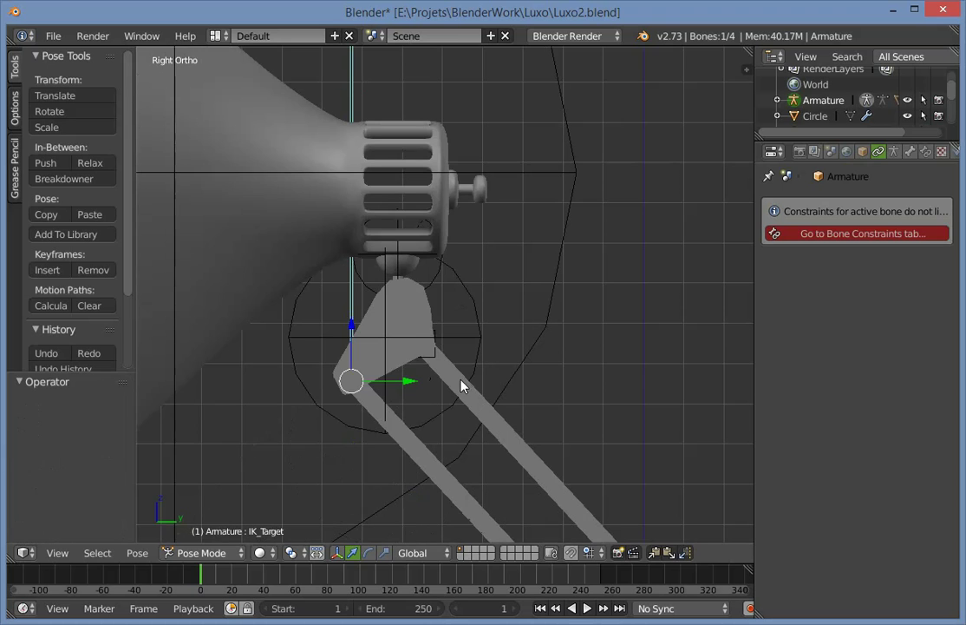
key("r")
key("r")
left_click(429, 369)
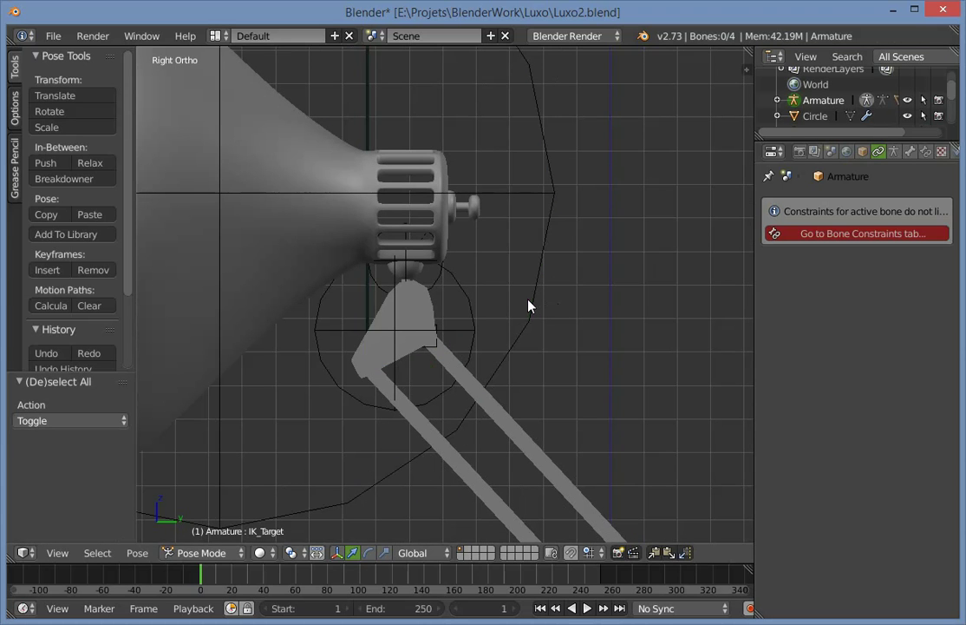
Try a trackball rotation on the large sphere Empty and cancel it.
right_click(528, 300)
scroll(543, 309, "down", 2)
key("r")
key("r")
right_click(489, 286)
Test trackball rotations of the lamp head using the small joint Empty from right and angled views.
right_click(442, 284)
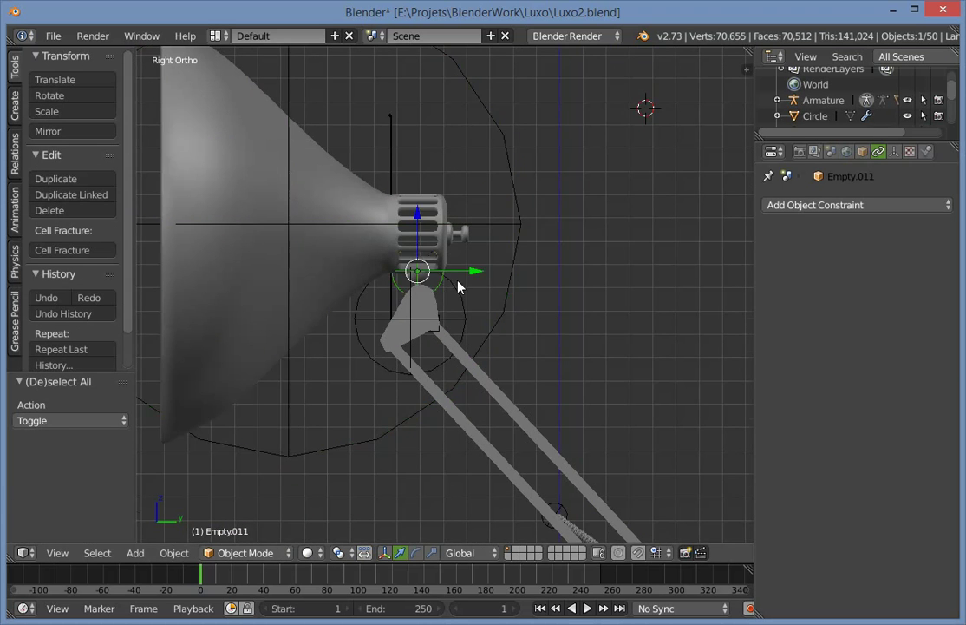
key("r")
key("r")
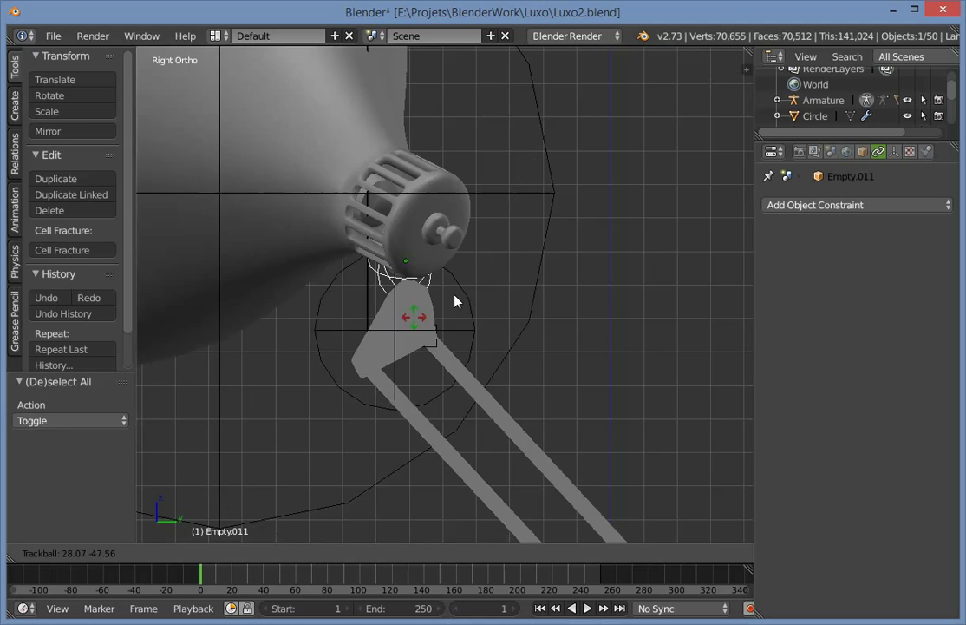
left_click(566, 334)
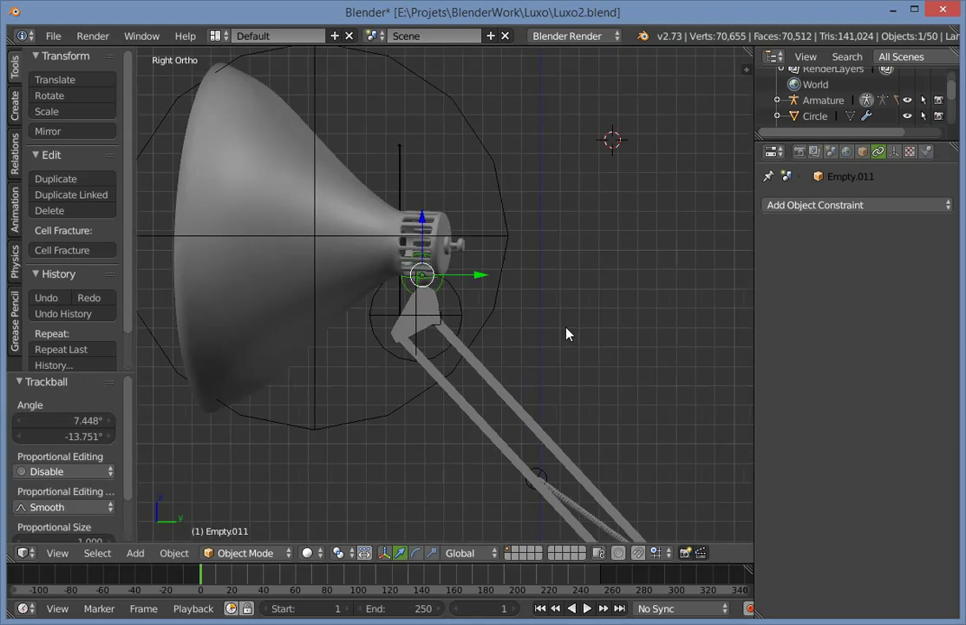
middle_click_drag(566, 334, 447, 328)
key("r")
key("r")
key("Escape")
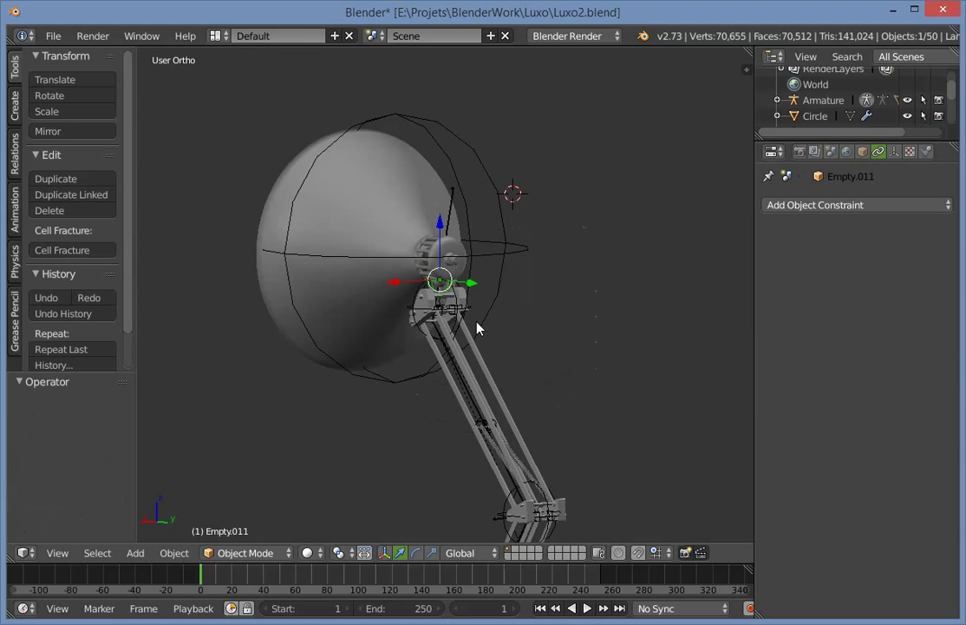
Test rotating the large sphere Empty in the right view and undo the rotation.
scroll(527, 298, "up", 3)
key("KP_3")
right_click(530, 293)
key("r")
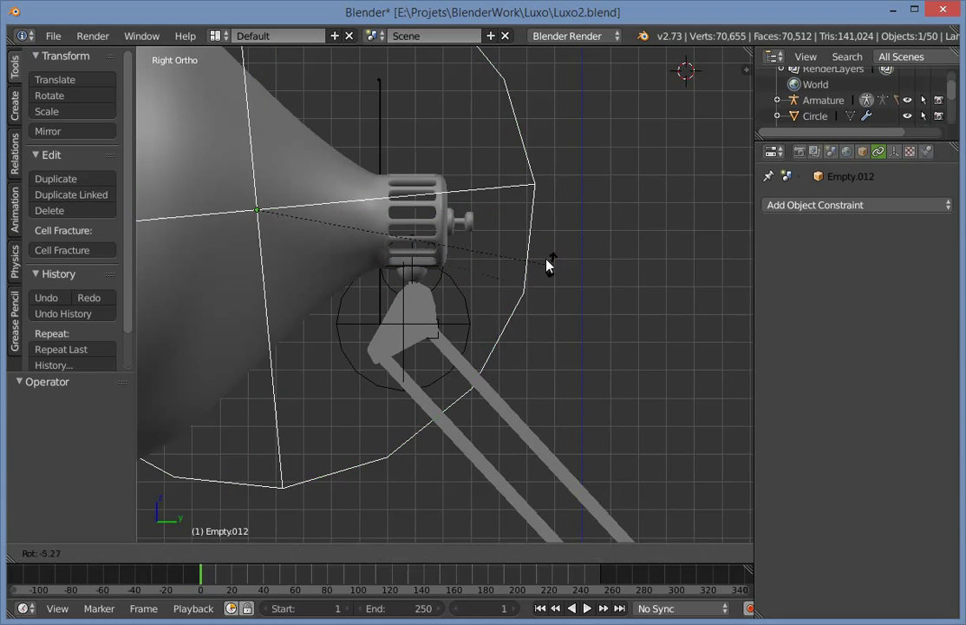
left_click(547, 262)
key("ctrl+z")
Select the arm joint's Empty and test a trackball rotation on it.
key("a")
right_click(349, 320)
right_click(350, 320)
key("r")
key("r")
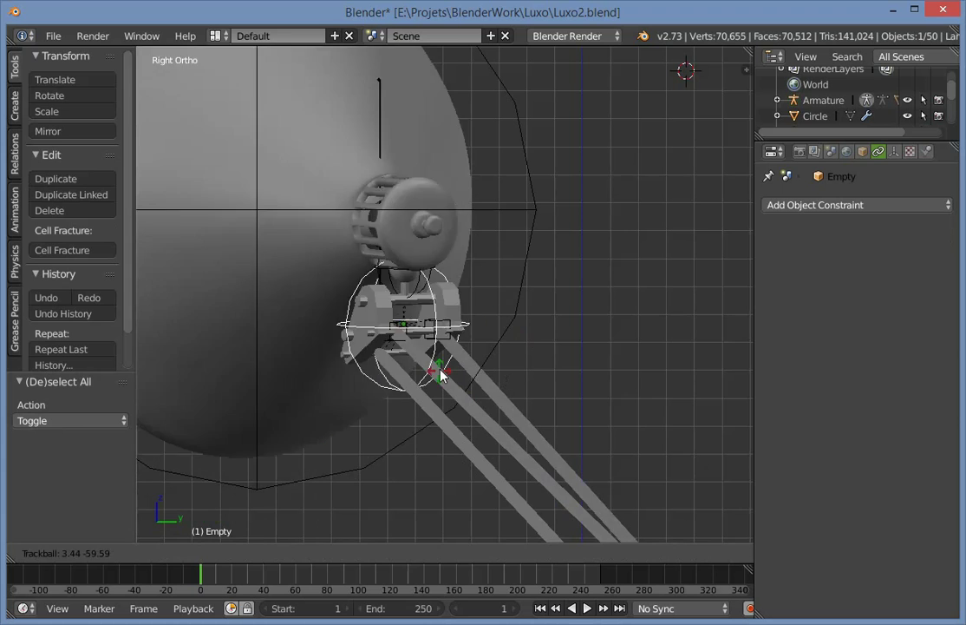
left_click(522, 412)
Move the IK_Target bone in Pose Mode by -0.194 along Y and -0.635 along Z as a test.
scroll(425, 304, "down", 3)
key("a")
right_click(408, 202)
key("ctrl+Tab")
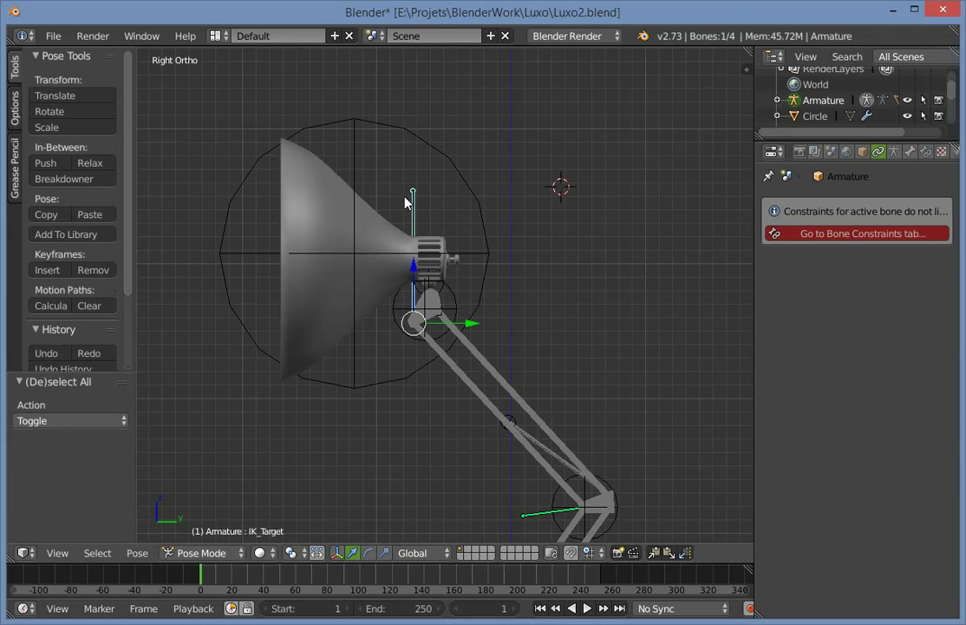
key("g")
left_click(431, 283)
Try lowering the IK_Target bone further in the right view, cancel that, and undo the earlier test move.
scroll(445, 342, "down", 3)
middle_click_drag(526, 324, 527, 319)
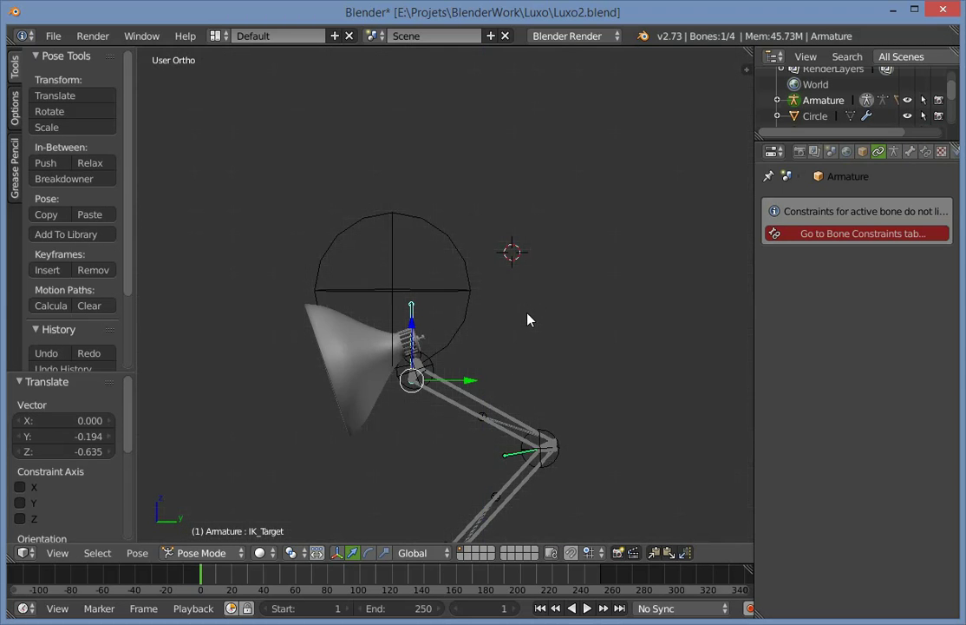
key("KP_3")
key("g")
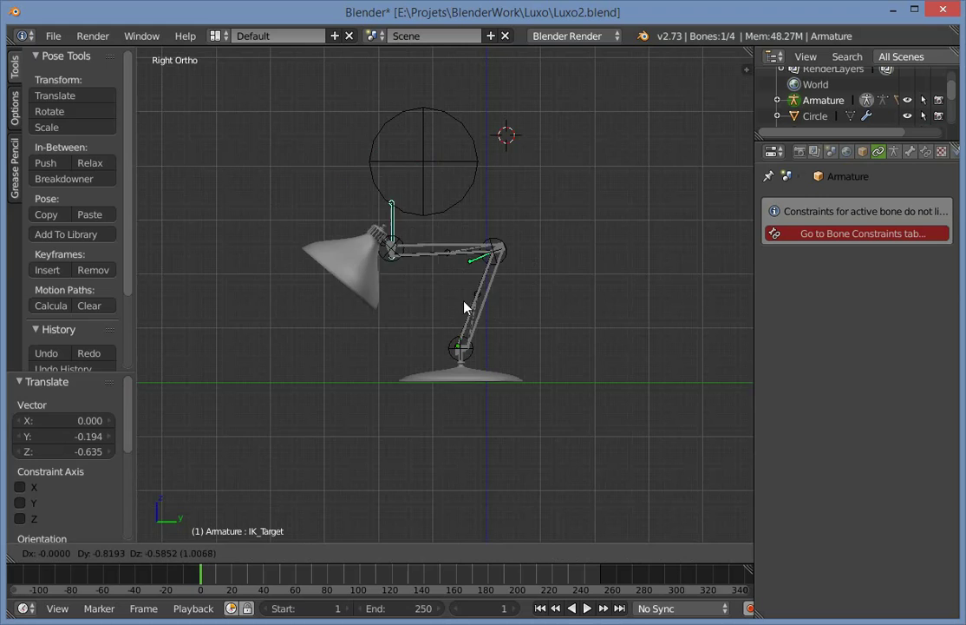
right_click(466, 298)
key("ctrl+z")
Select the large sphere Empty, test moving it in the right view, and undo the move.
scroll(504, 139, "up", 2)
middle_click_drag(493, 143, 481, 251, "shift")
key("a")
right_click(476, 248)
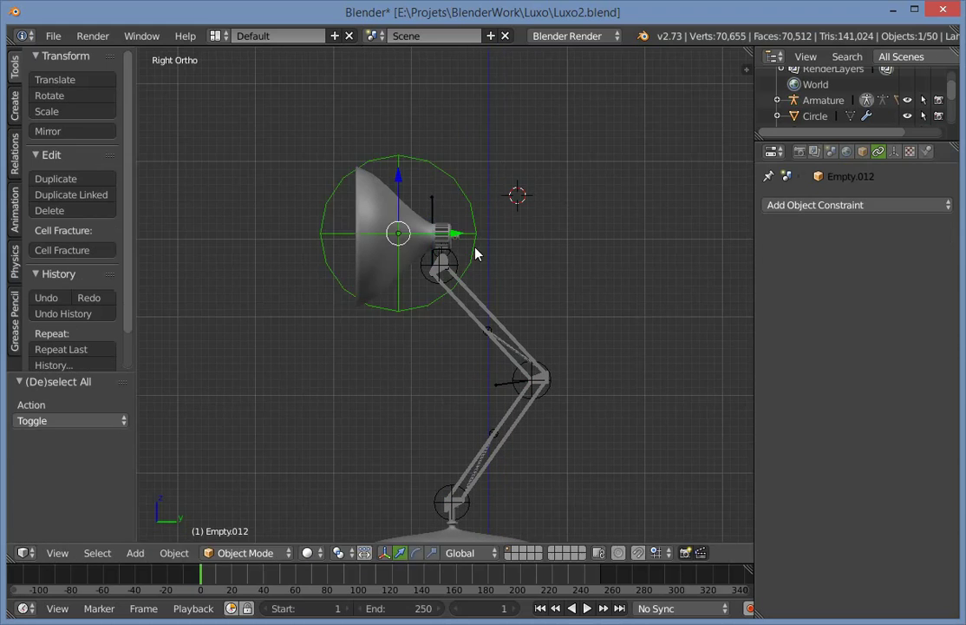
key("g")
left_click(503, 229)
key("ctrl+z")
scroll(515, 214, "up", 8)
middle_click_drag(567, 266, 570, 406, "shift")
middle_click_drag(618, 332, 611, 237)
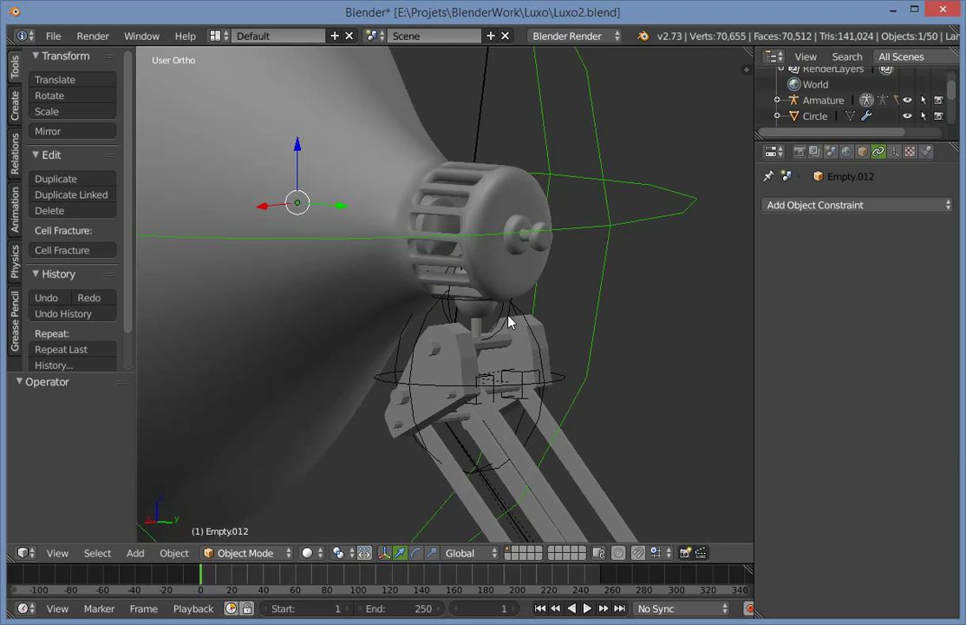
Add a Copy Rotation constraint to the small Empty at the head's joint, targeting the large sphere Empty.
right_click(509, 316)
right_click(605, 231)
right_click(521, 316, "shift")
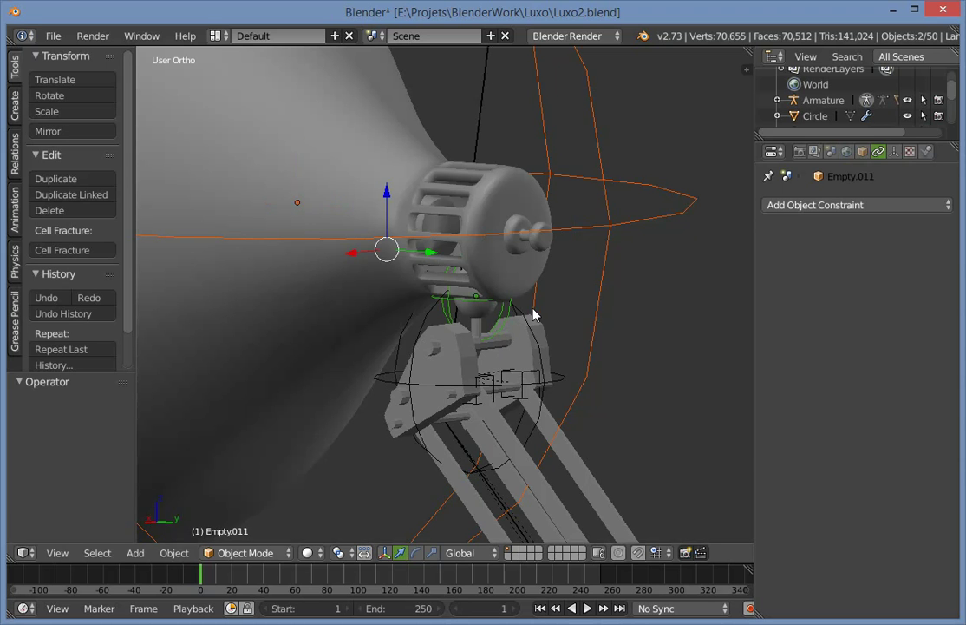
key("ctrl+shift+c")
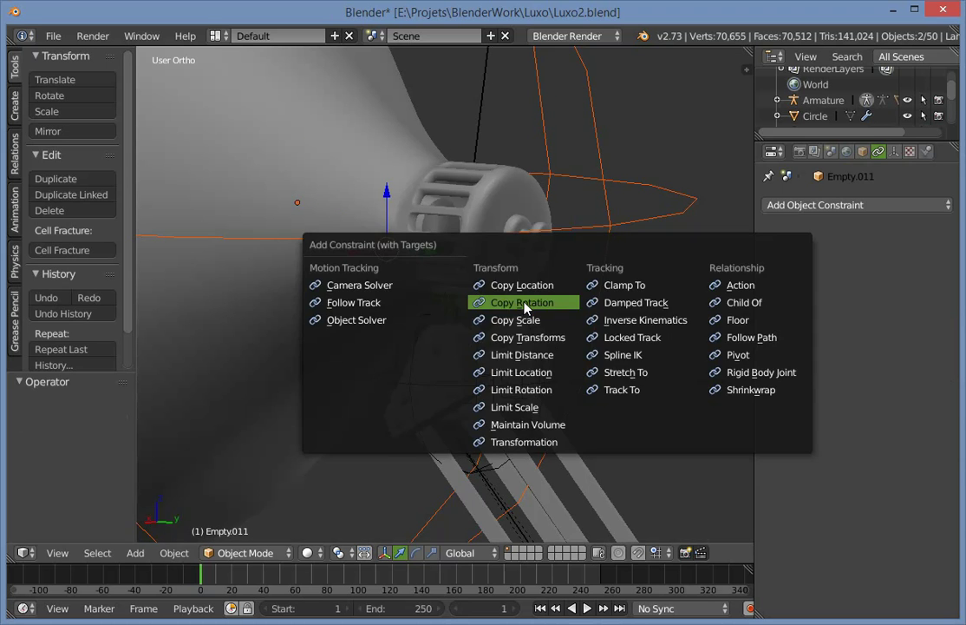
left_click(524, 303)
key("a")
Test a trackball rotation of the large sphere Empty to drive the lamp head.
right_click(608, 233)
key("r")
key("r")
left_click(522, 319)
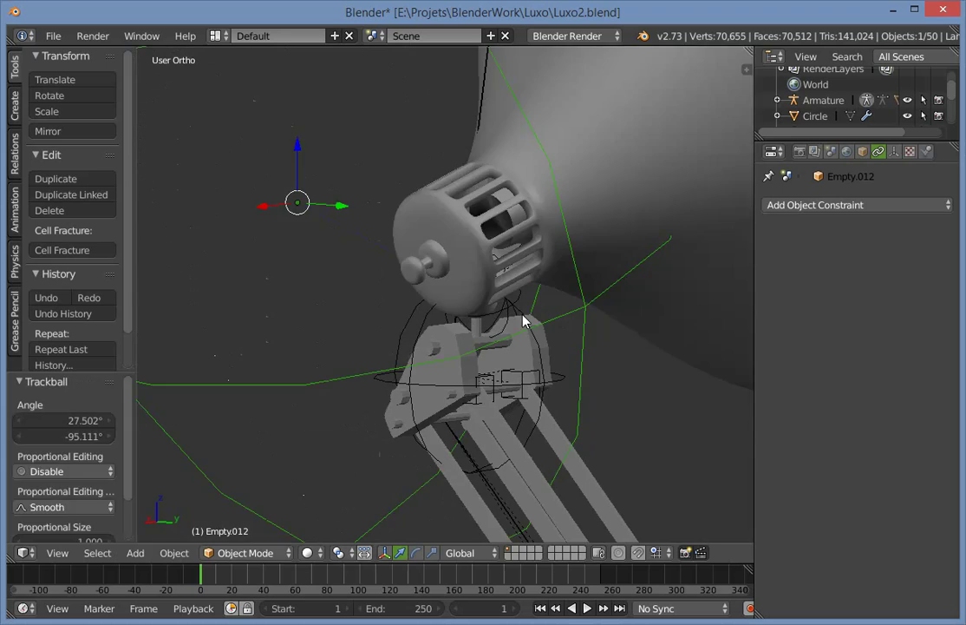
middle_click_drag(522, 319, 492, 315)
Test moving the IK_Target bone by 0.069 along Y and -0.118 along Z in the right view, and undo it.
key("KP_1")
key("KP_3")
key("a")
right_click(486, 300)
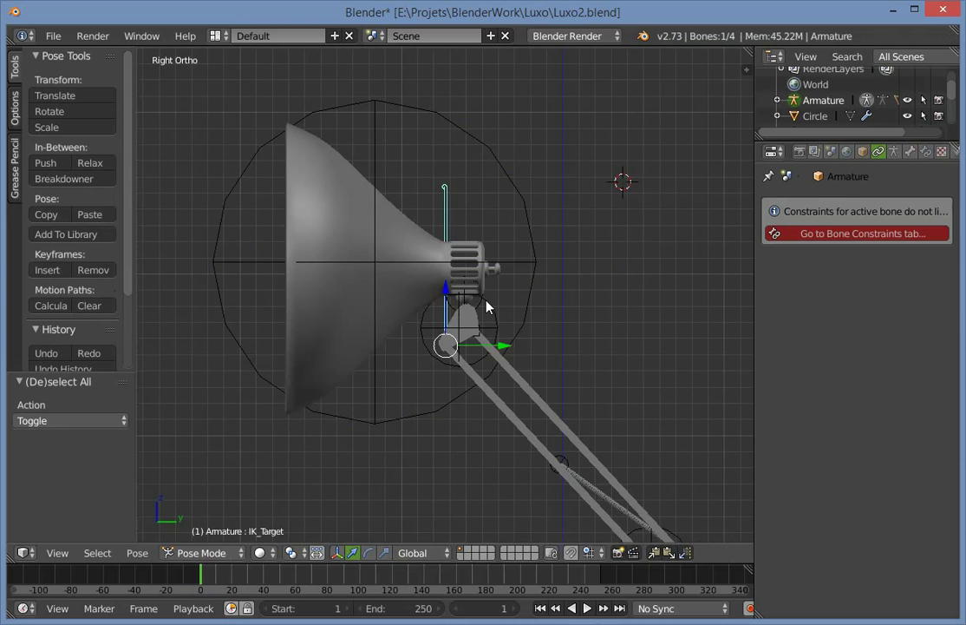
key("g")
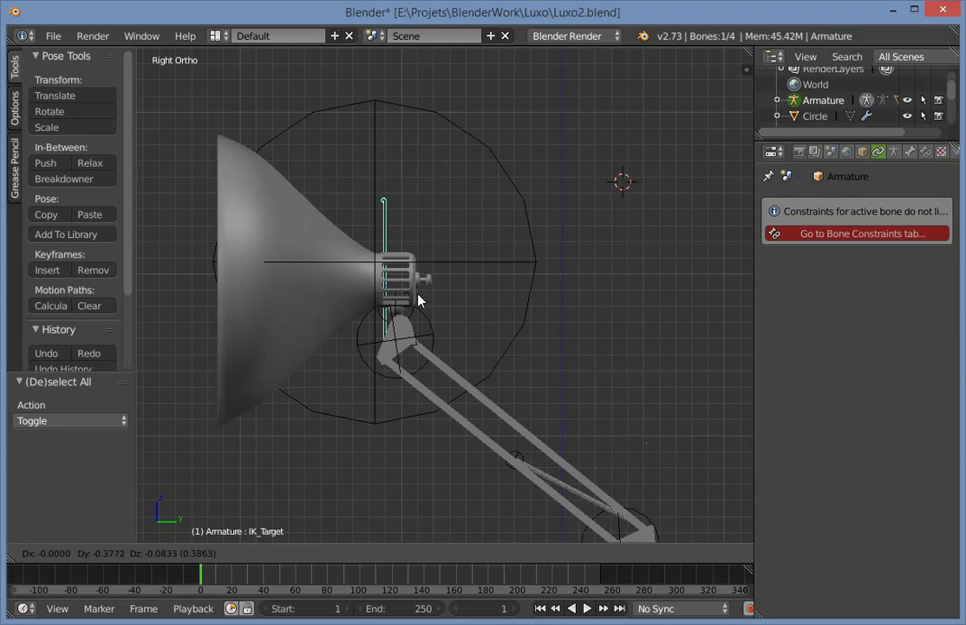
left_click(492, 304)
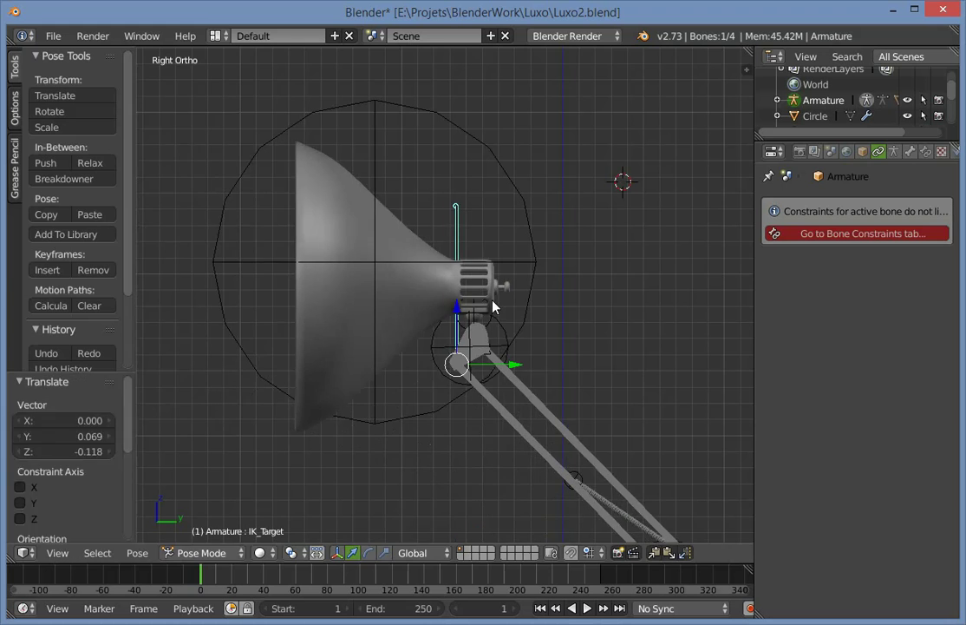
key("ctrl+z")
Test a trackball rotation of the large sphere Empty in the right view and undo it.
scroll(486, 330, "down", 4)
key("a")
scroll(505, 267, "up", 3)
right_click(506, 268)
key("r")
key("r")
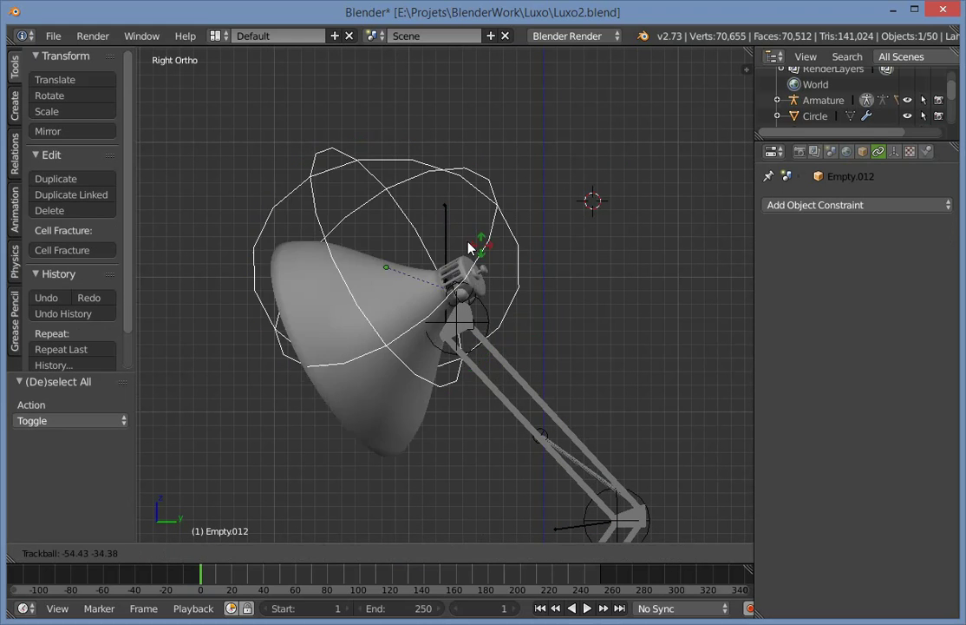
left_click(466, 331)
key("ctrl+z")
Try moving the large sphere Empty, undo that, and try another trackball rotation without keeping it.
scroll(524, 287, "up", 2)
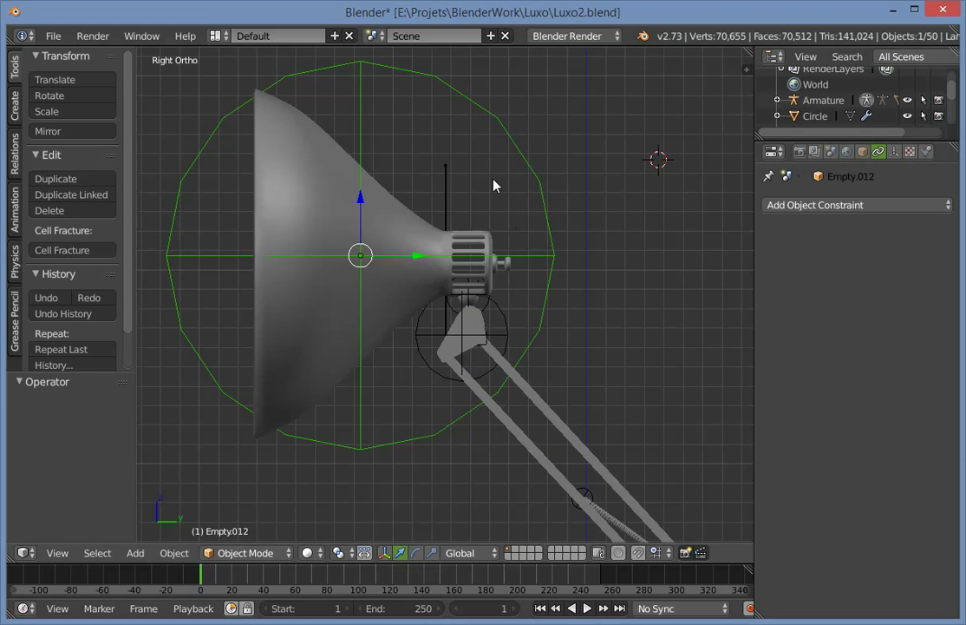
scroll(572, 319, "up", 1)
key("g")
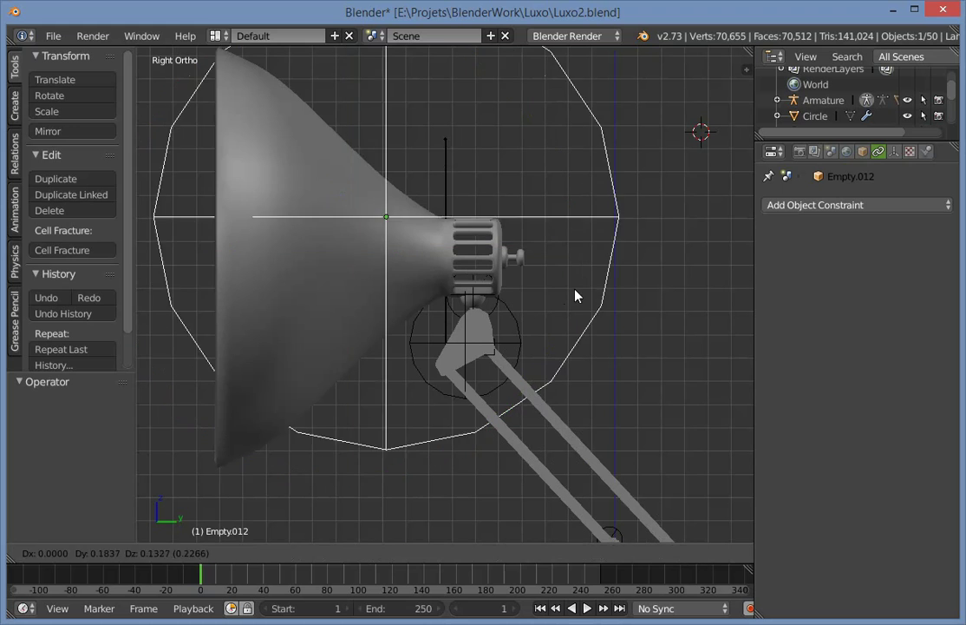
left_click(560, 303)
key("ctrl+z")
key("r")
key("r")
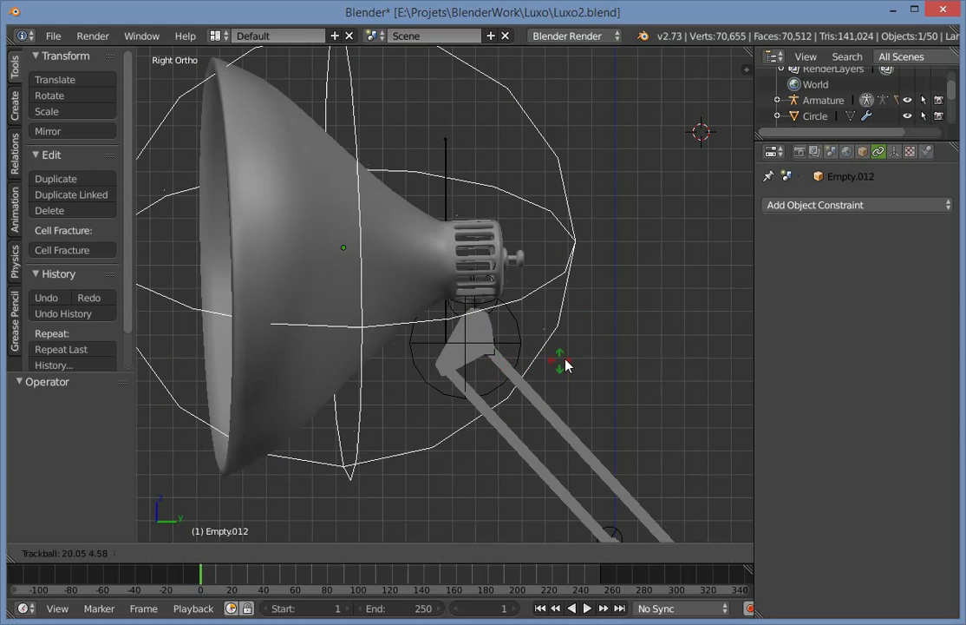
right_click(532, 353)
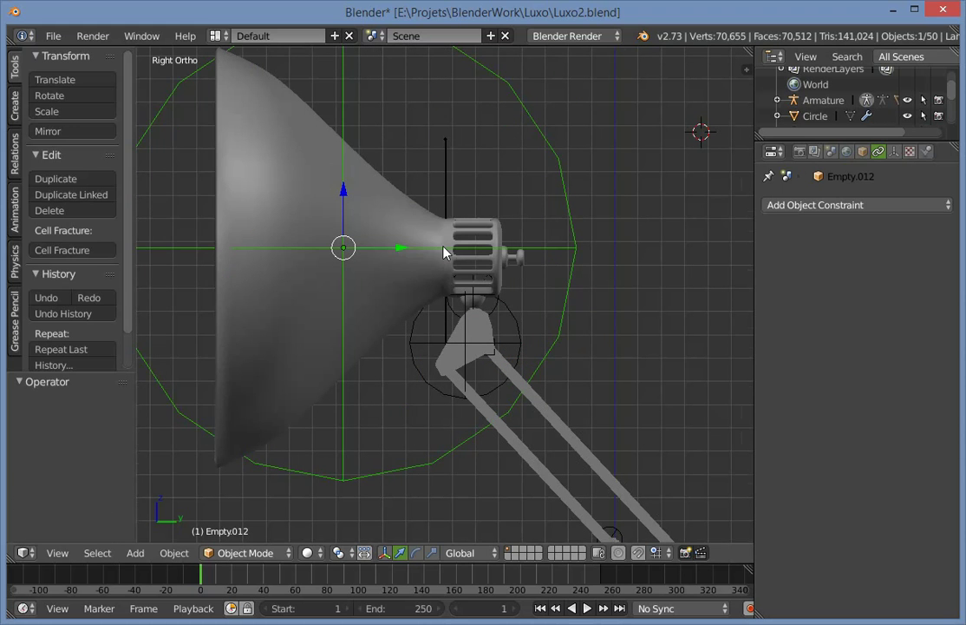
Try parenting the large sphere Empty to the whole armature with an object-type parent.
scroll(385, 213, "down", 1)
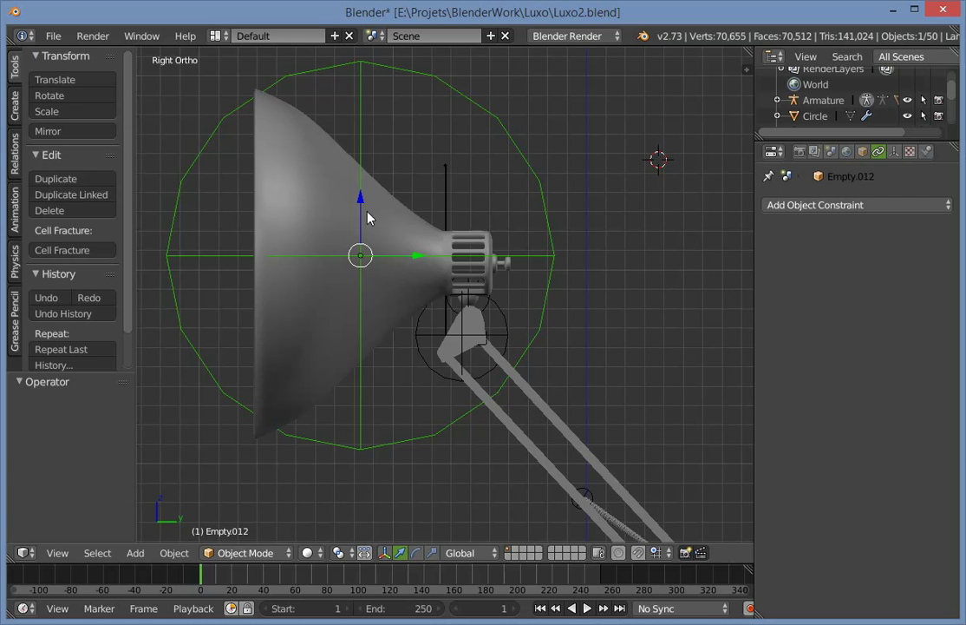
right_click(446, 199)
key("ctrl+p")
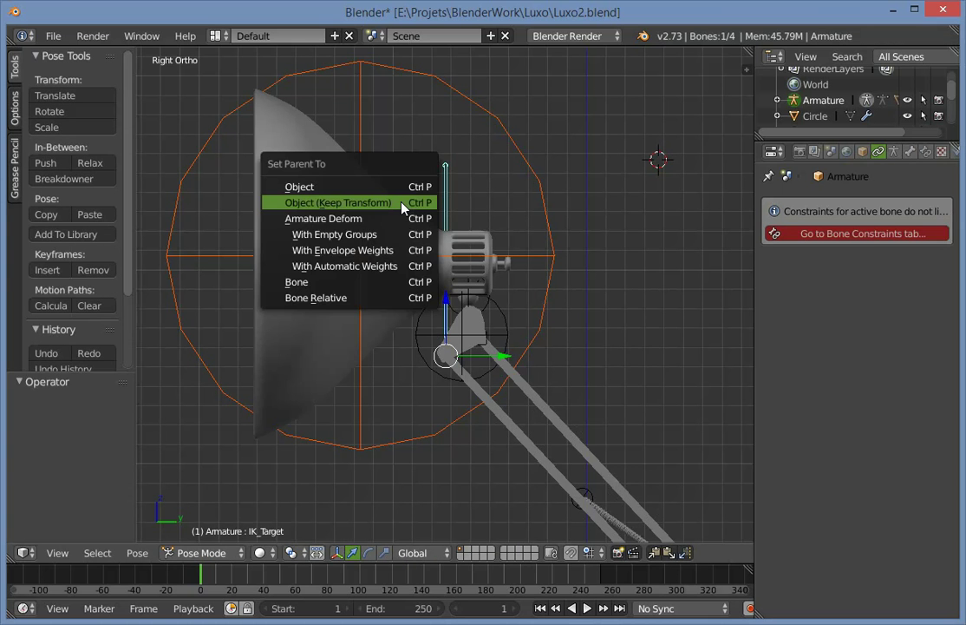
key("Down")
key("Down")
key("Down")
key("Up")
key("Up")
key("Up")
key("Up")
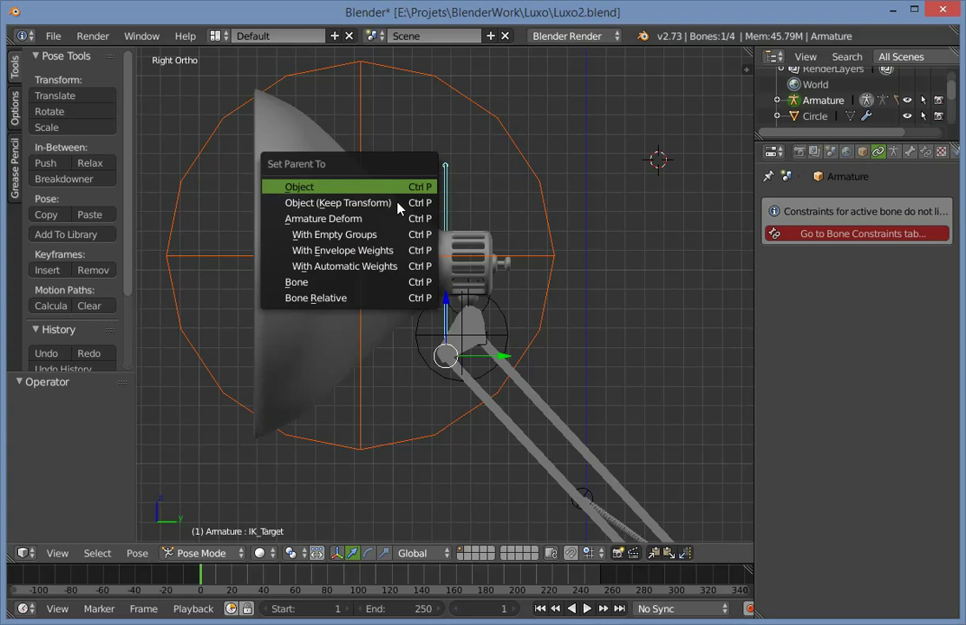
left_click(325, 194)
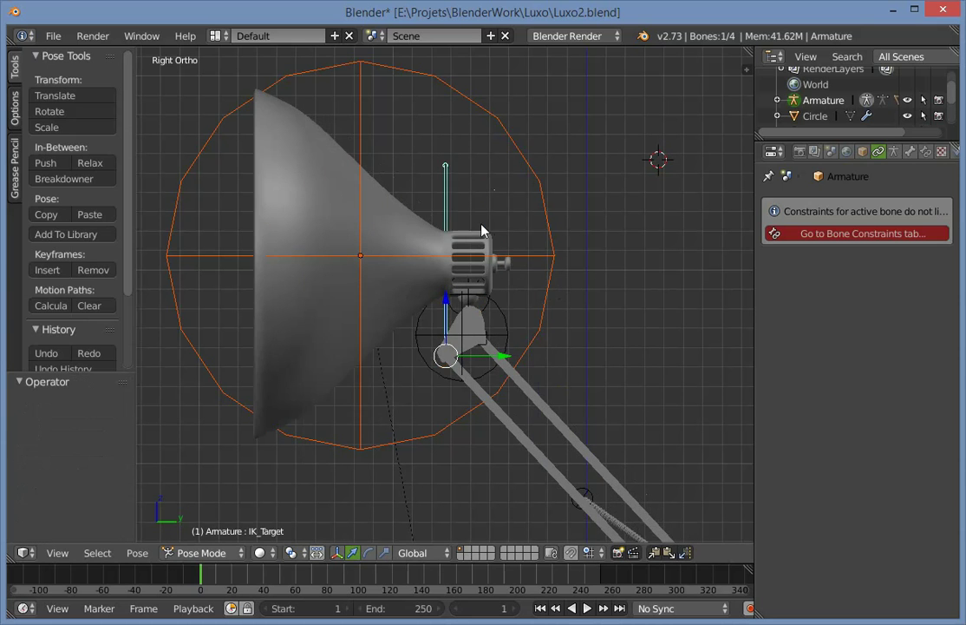
Parent the large sphere Empty to the armature's IK_Target bone using the Bone parent type.
key("a")
key("ctrl+Tab")
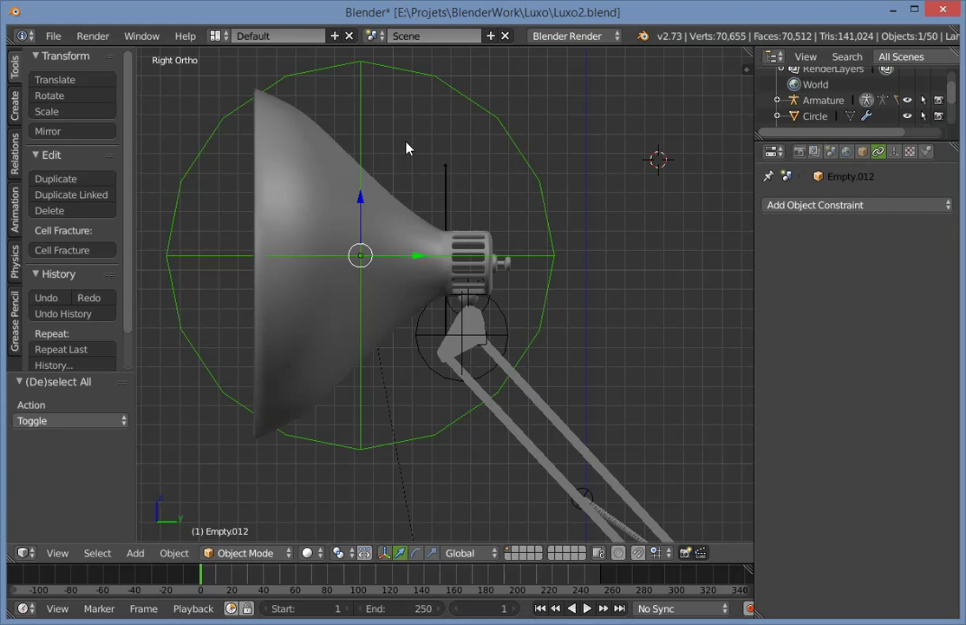
right_click(455, 174, "shift")
key("ctrl+Tab")
key("ctrl+p")
key("Down")
key("Down")
key("Down")
key("Down")
key("Down")
key("Down")
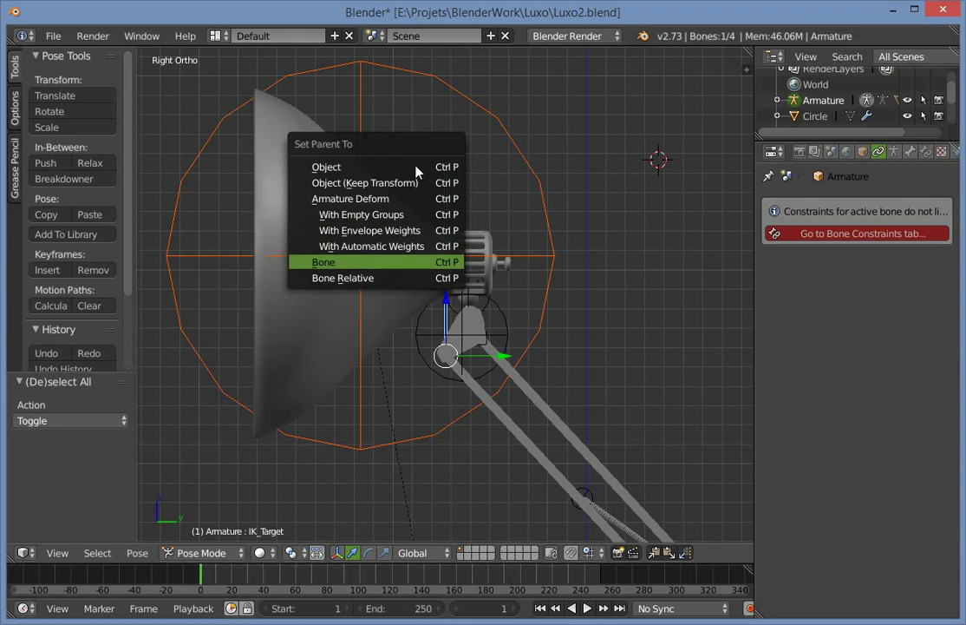
key("Return")
Move the IK_Target bone slightly in Pose Mode to test whether the large sphere Empty follows it.
key("a")
key("g")
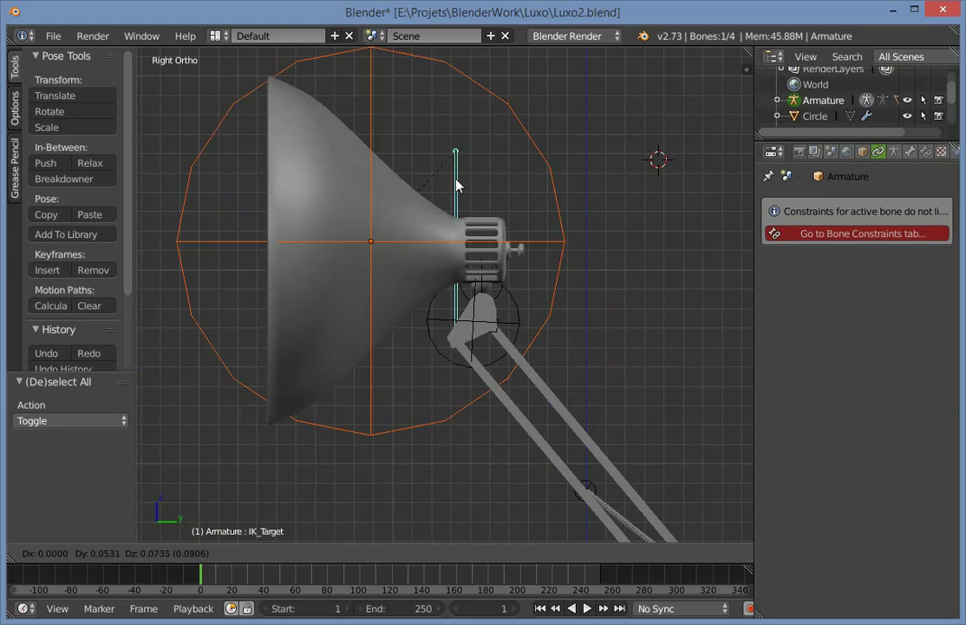
right_click(458, 182)
key("a")
Test a trackball rotation of the bone-parented sphere Empty and undo the rotation.
right_click(532, 245)
key("r")
key("r")
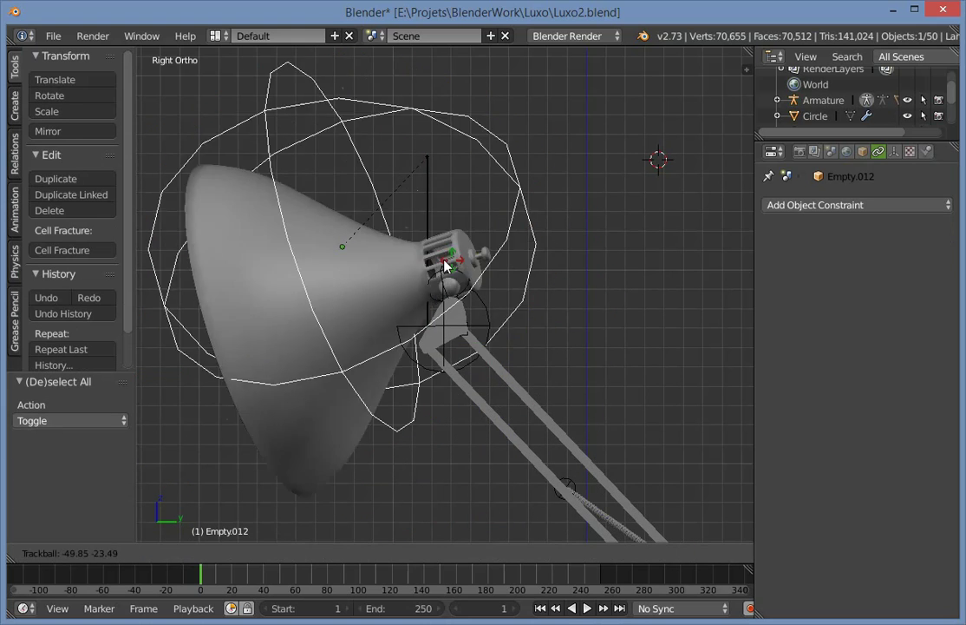
left_click(375, 333)
scroll(442, 335, "up", 2)
key("ctrl+z")
key("ctrl+z")
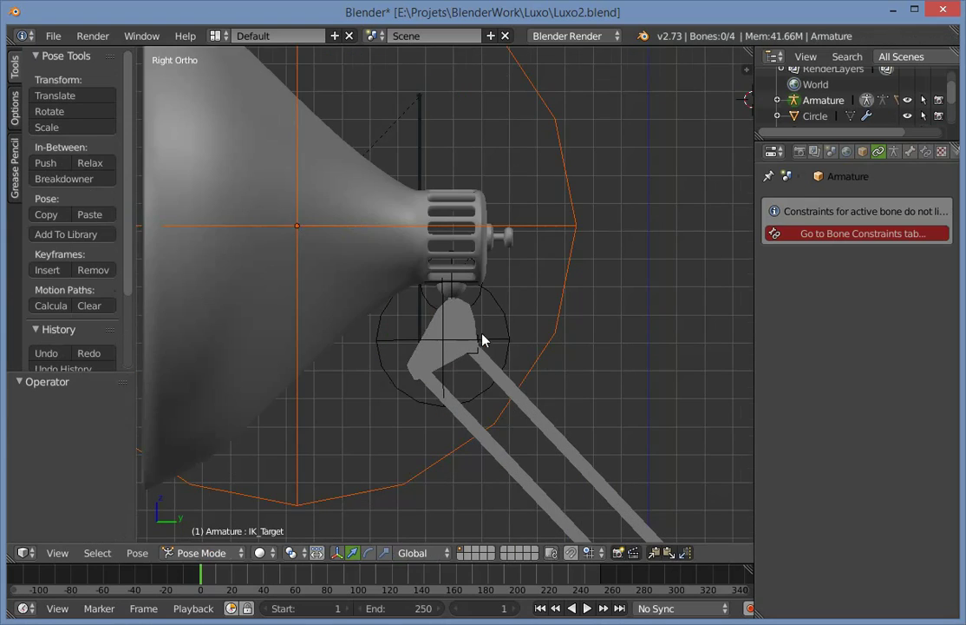
scroll(482, 334, "down", 3)
key("a")
middle_click_drag(483, 334, 602, 255)
scroll(386, 312, "up", 3)
key("ctrl+shift+z")
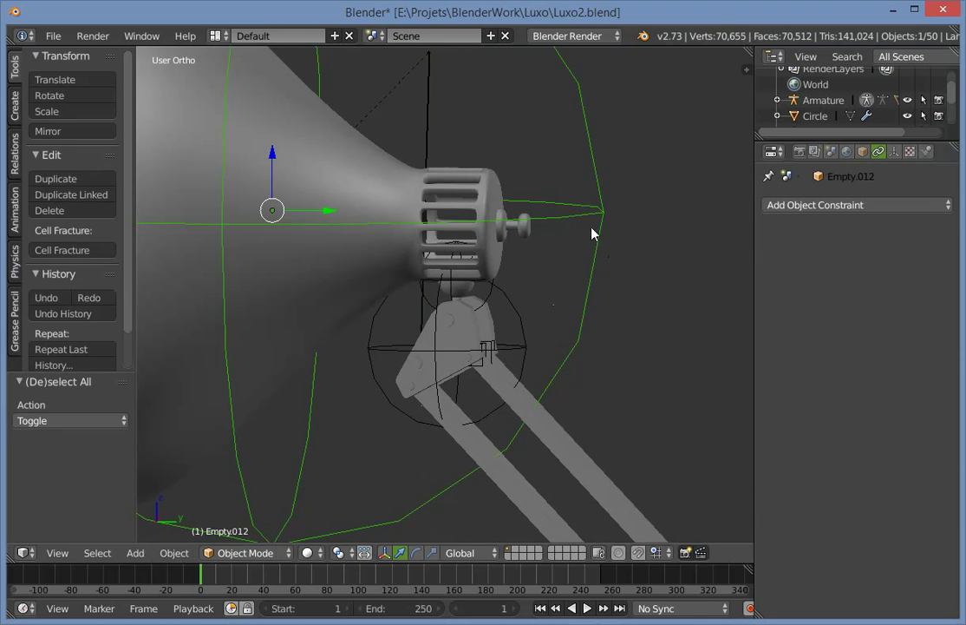
Select the small Empty under the lamp head and apply a test trackball rotation of 8.594° and 1.146°.
middle_click_drag(617, 213, 485, 288)
right_click(487, 297)
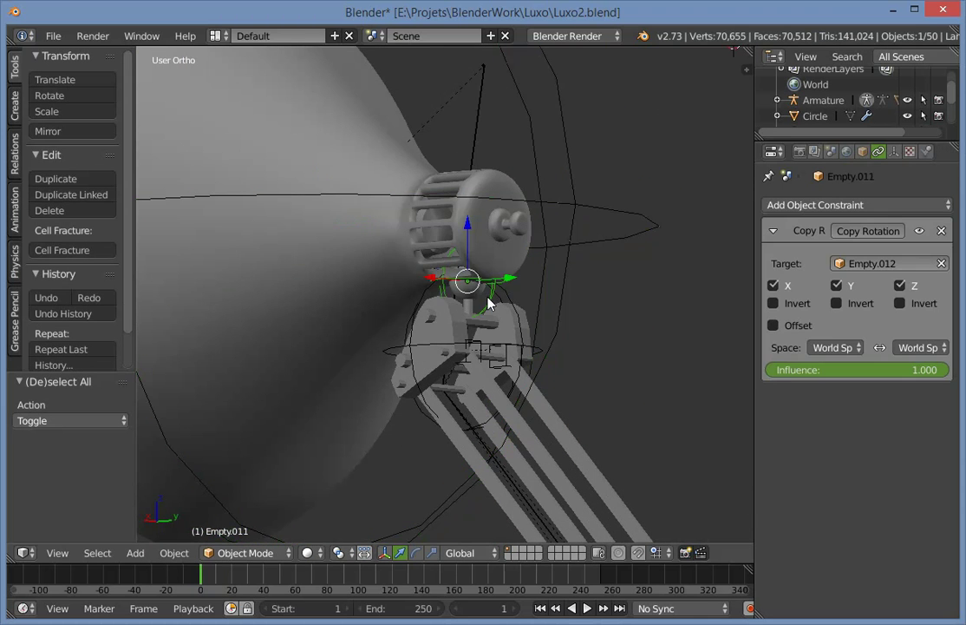
scroll(489, 302, "up", 3)
key("r")
key("r")
left_click(493, 289)
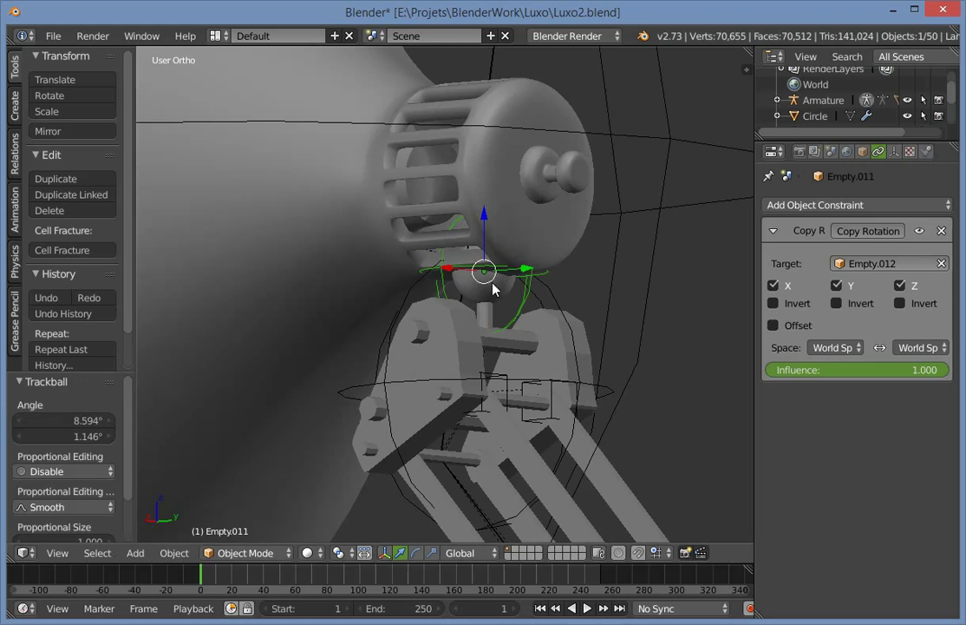
Inspect the lamp head's joint from several angles and save the file over Luxo2.blend.
scroll(487, 283, "down", 8)
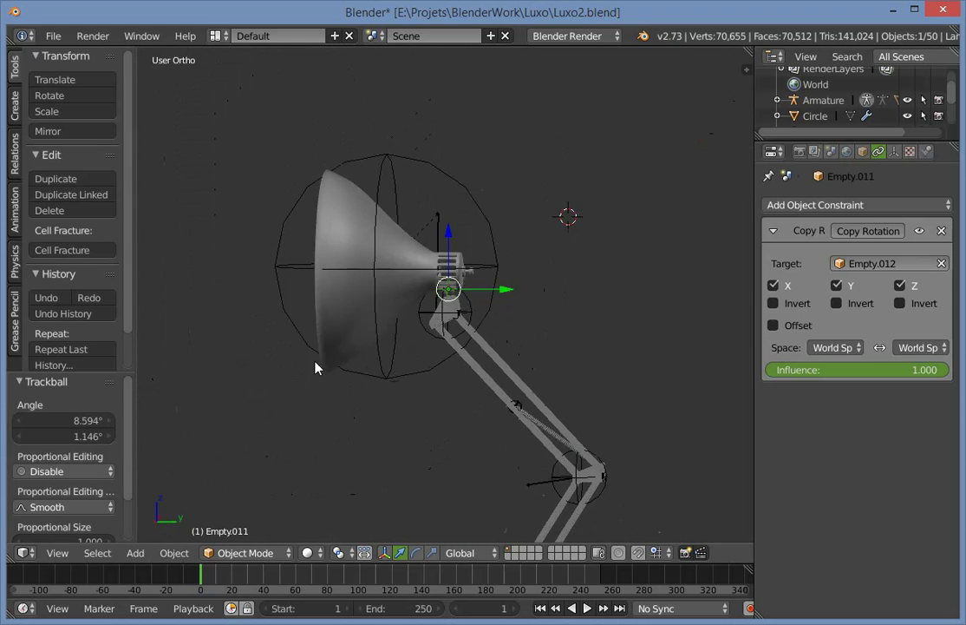
middle_click_drag(315, 368, 395, 350)
scroll(395, 349, "up", 4)
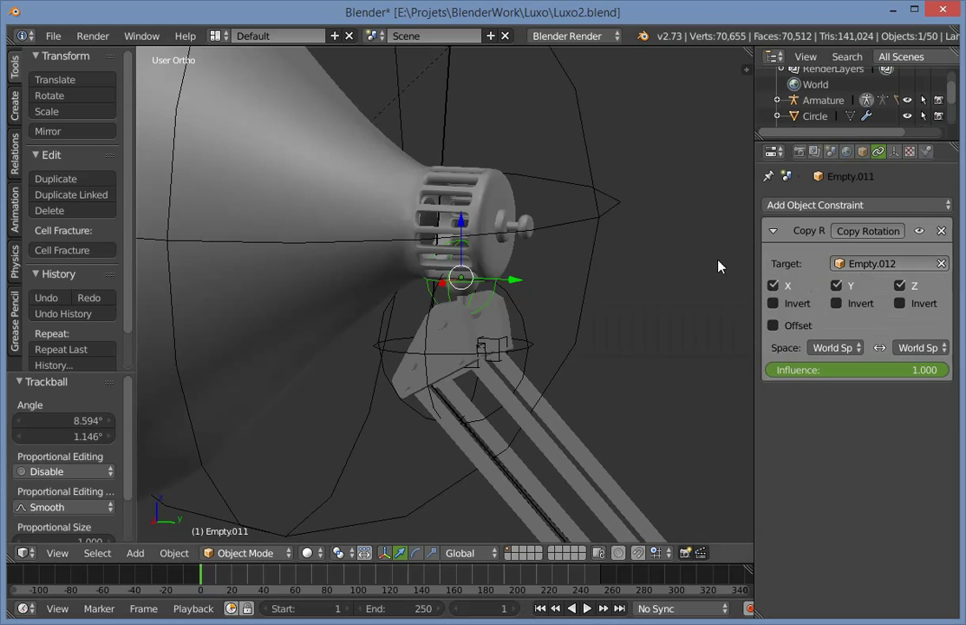
scroll(550, 302, "down", 7)
middle_click_drag(550, 302, 395, 334)
scroll(394, 334, "up", 7)
key("ctrl+s")
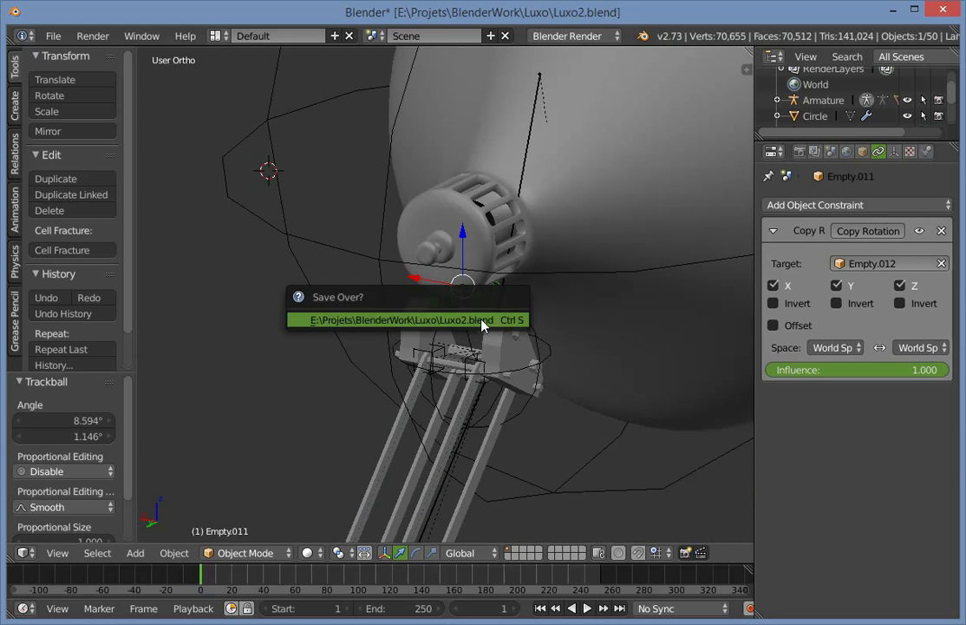
left_click(482, 324)
Compare the object constraints of the large sphere Empty and the small Empty under the lamp head.
scroll(386, 390, "down", 5)
middle_click_drag(386, 391, 511, 371)
scroll(480, 304, "up", 6)
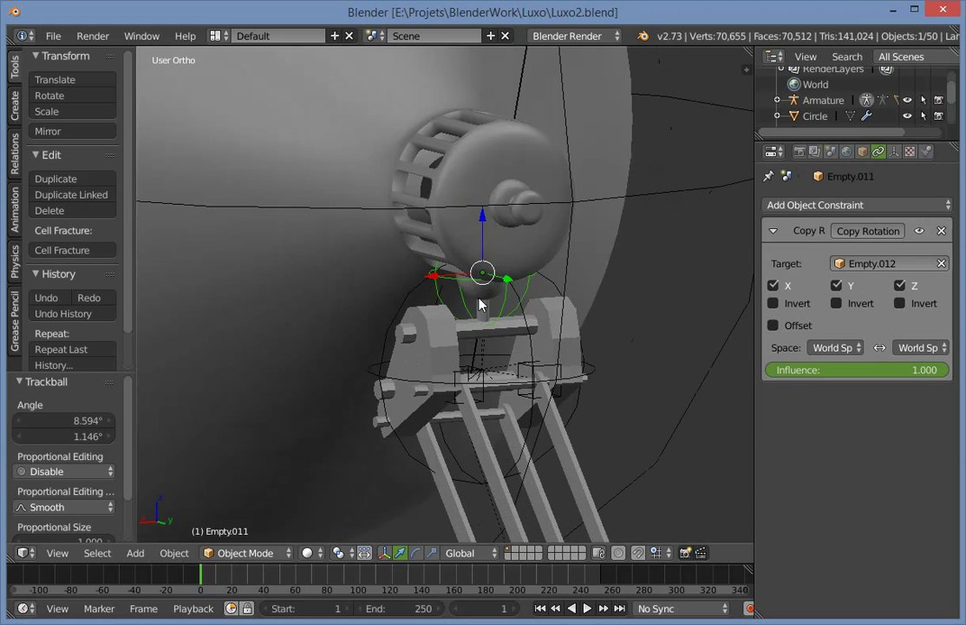
right_click(665, 189)
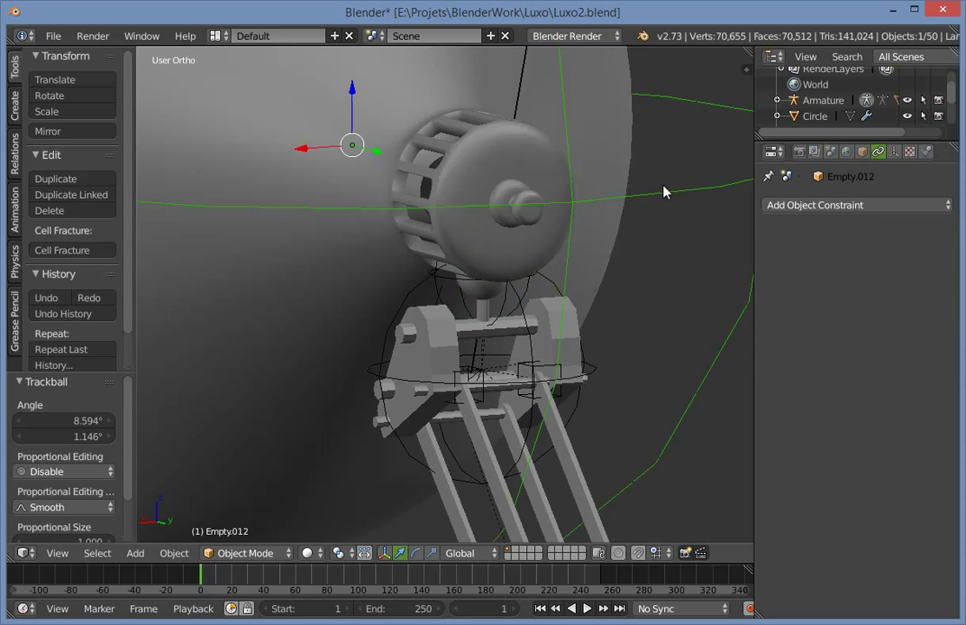
right_click(509, 297)
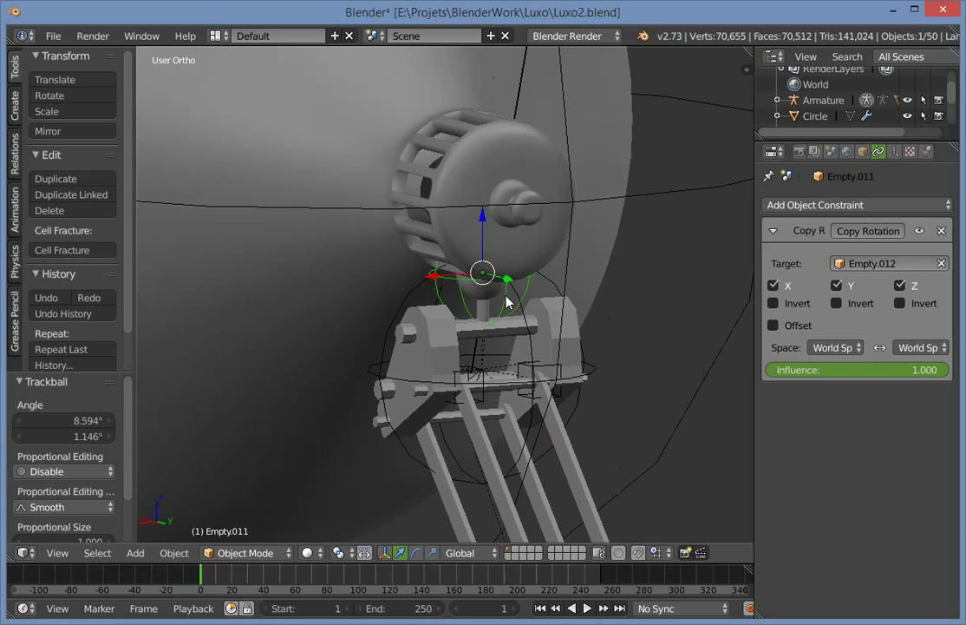
Deselect everything and save over Luxo2.blend.
scroll(469, 324, "down", 6)
middle_click_drag(469, 325, 550, 349)
key("a")
key("ctrl+s")
left_click(492, 274)
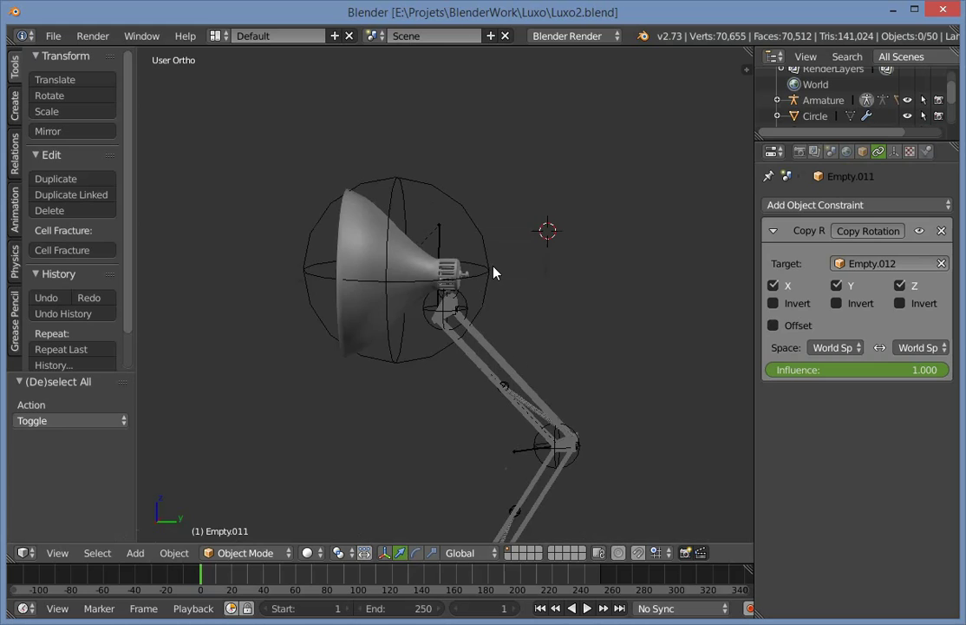
Test a trackball rotation of the large sphere Empty while viewing the arm, and undo it.
middle_click_drag(492, 273, 469, 201)
right_click(468, 200)
key("r")
key("r")
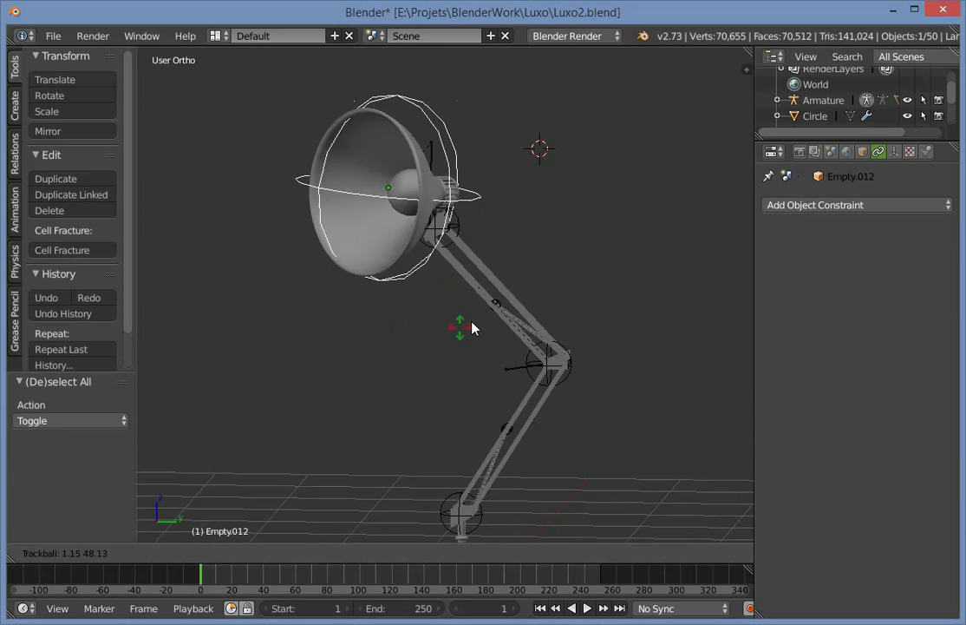
left_click(433, 289)
key("ctrl+z")
scroll(500, 297, "down", 2)
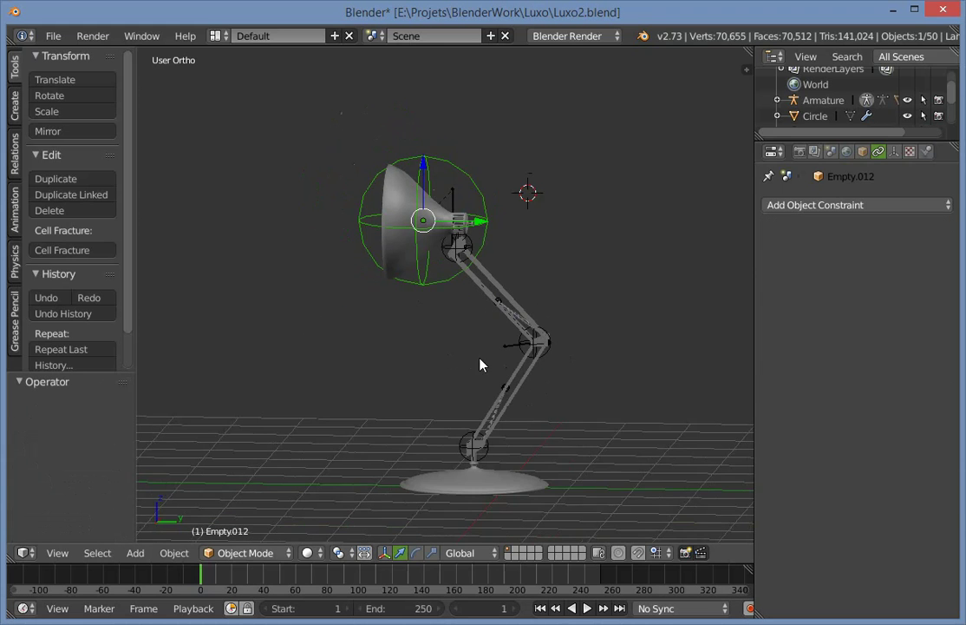
key("ctrl+z")
Save the current rig over Luxo2.blend again.
key("ctrl+s")
left_click(508, 366)
Test moving the Empty at the base joint by -0.063 along Y and -0.282 along Z, and undo it.
key("KP_3")
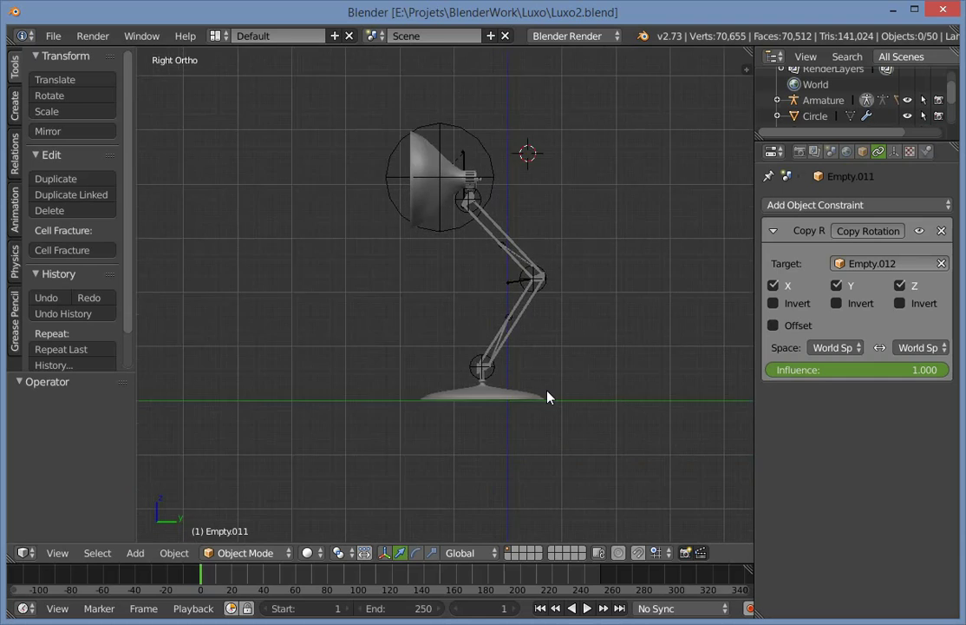
scroll(546, 395, "up", 4)
right_click(548, 454)
key("g")
left_click(548, 482)
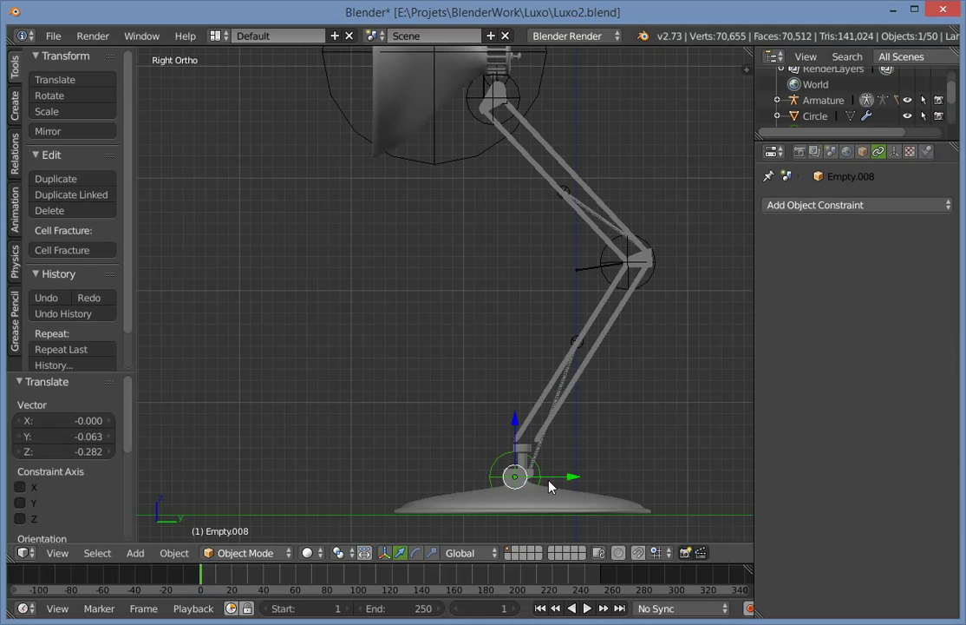
key("ctrl+z")
Test a free move of the base joint's sphere Empty seen from an angle, and undo it.
middle_click_drag(578, 439, 486, 273, "shift")
scroll(519, 299, "up", 3)
key("g")
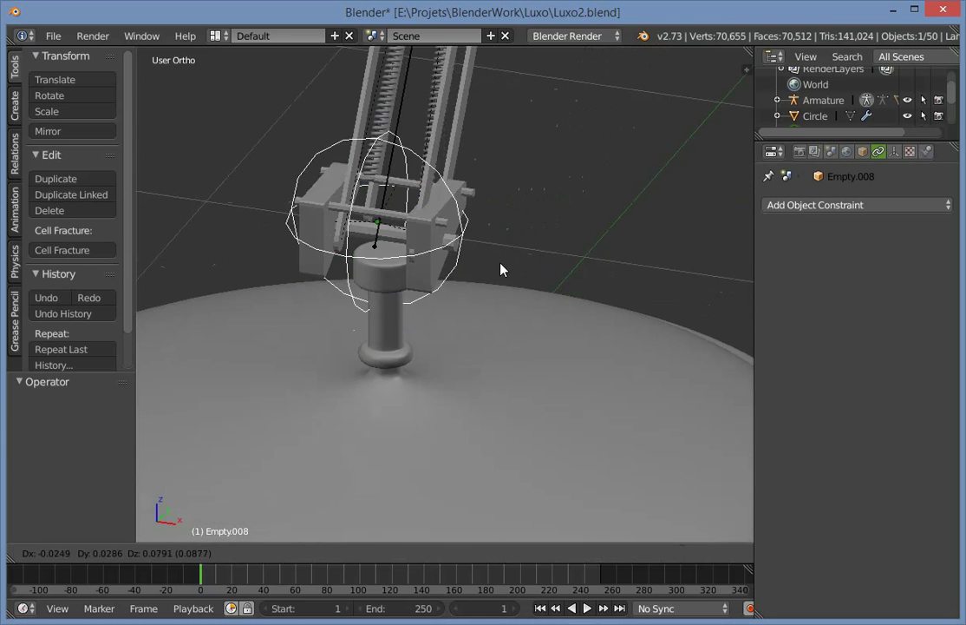
left_click(394, 347)
key("ctrl+z")
Try parenting the four lower arm bars to the base joint's sphere Empty with Object (Keep Transform), undo it and deselect everything.
scroll(447, 199, "up", 4)
right_click(234, 167)
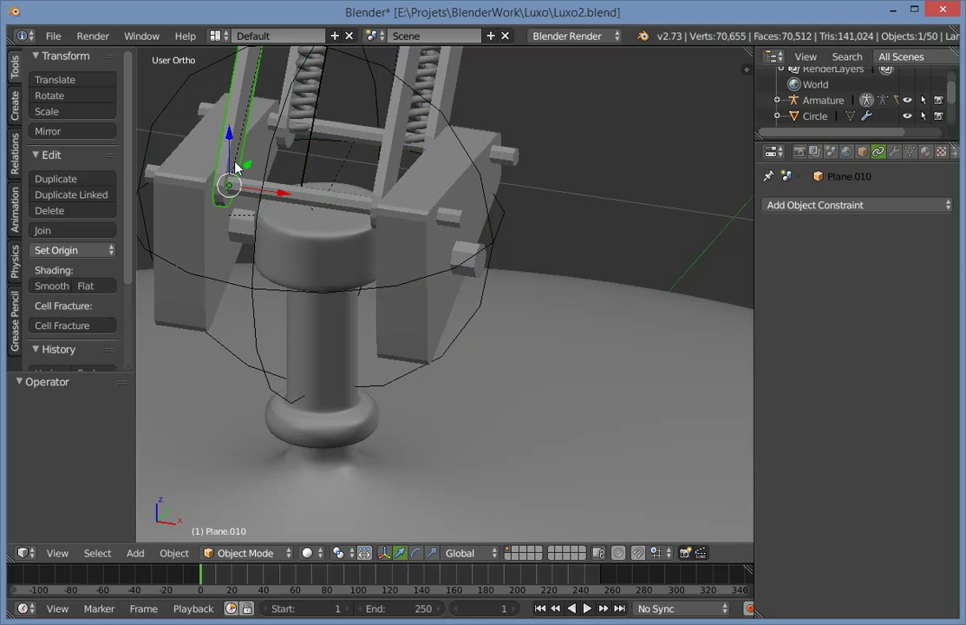
middle_click_drag(292, 218, 473, 299)
right_click(495, 274, "shift")
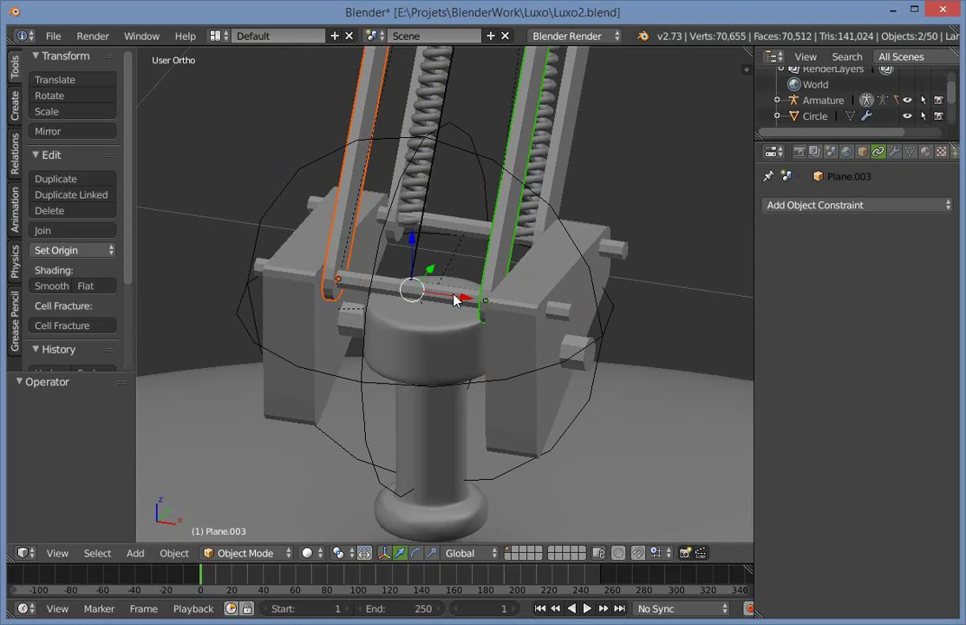
scroll(464, 273, "down", 1)
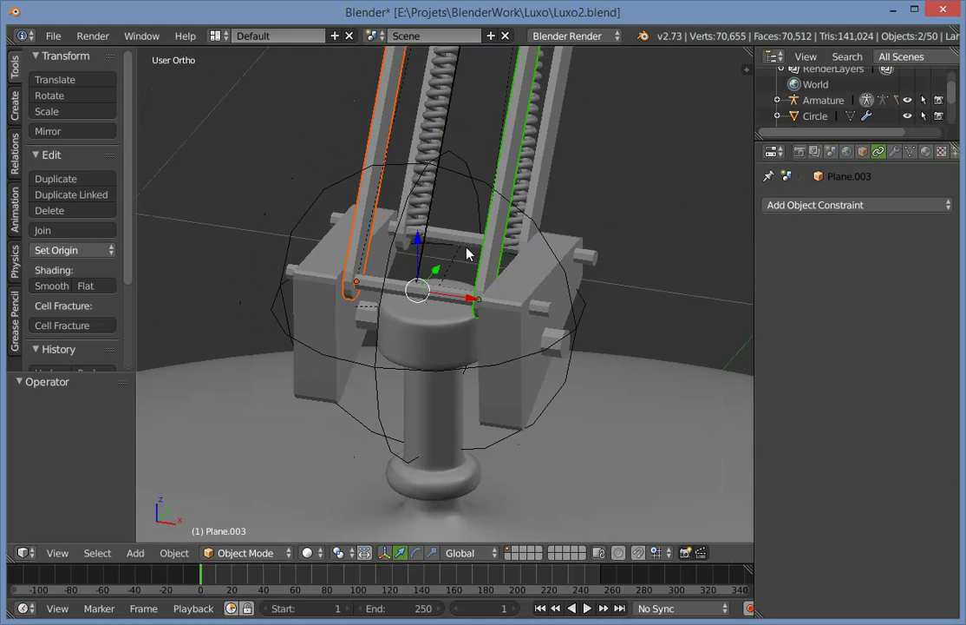
right_click(413, 130, "shift")
middle_click_drag(593, 224, 580, 218)
right_click(580, 218, "shift")
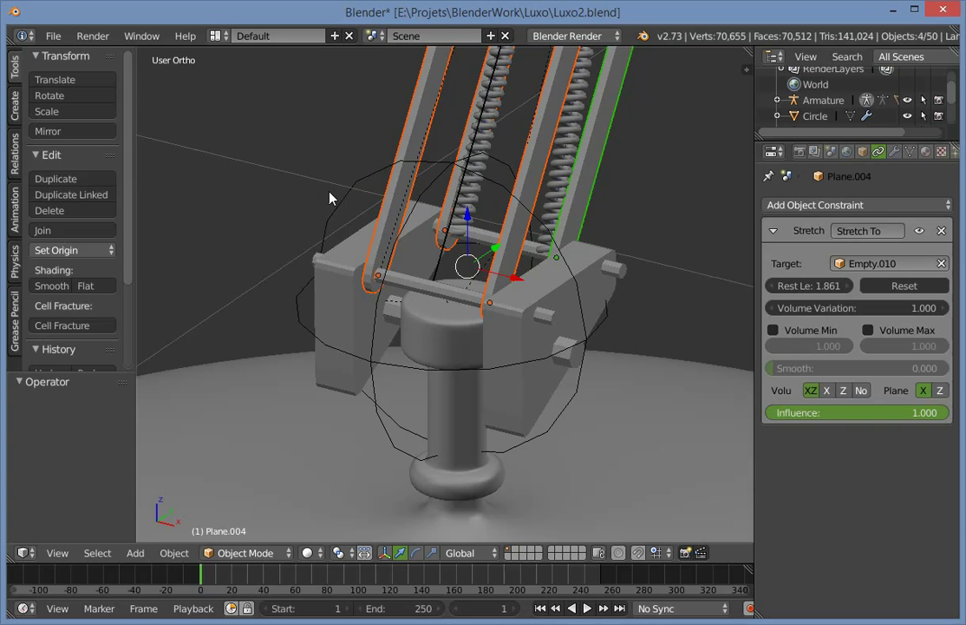
right_click(372, 177, "shift")
scroll(514, 259, "down", 2)
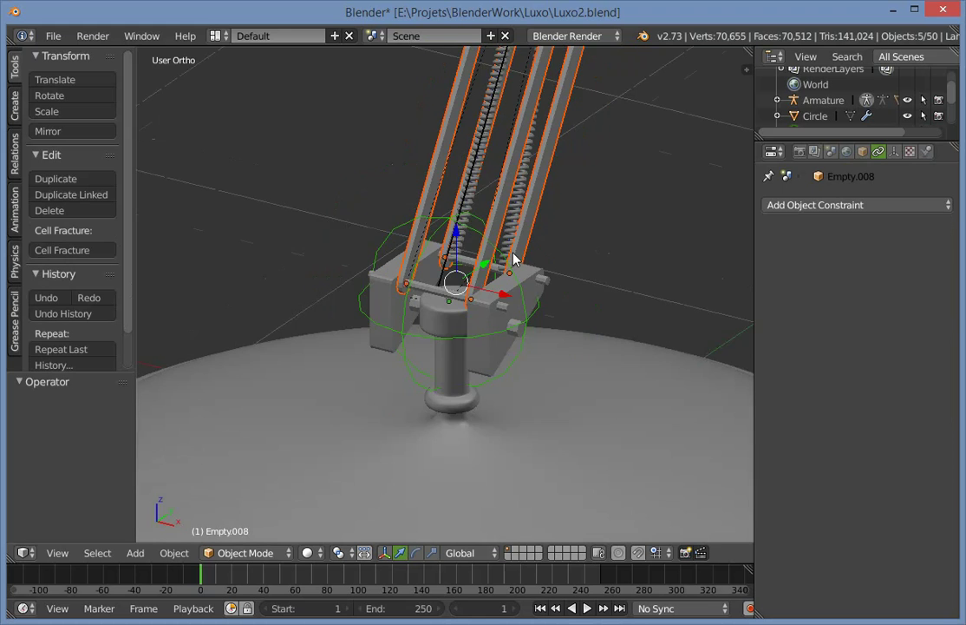
scroll(481, 306, "up", 1)
key("ctrl+p")
left_click(464, 318)
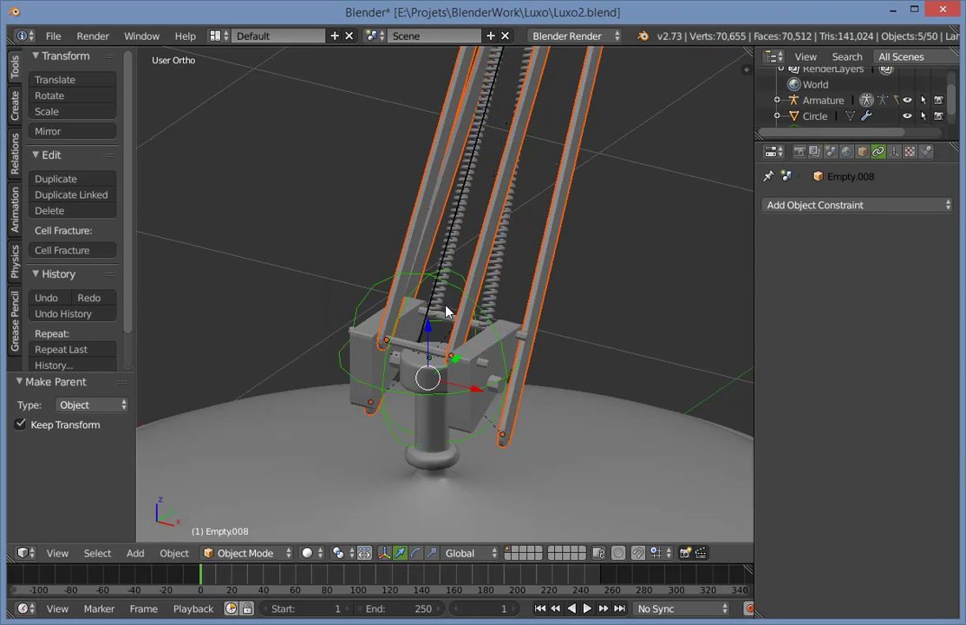
key("ctrl+z")
middle_click_drag(563, 287, 358, 284)
key("a")
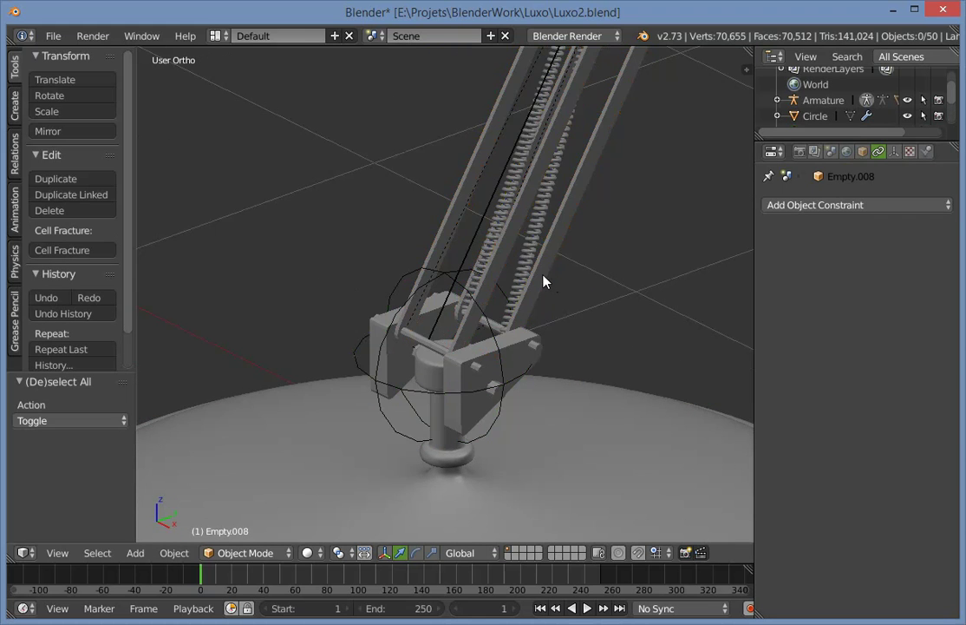
Try parenting lower arm bar Plane.004 to the base joint's cross pin Cylinder.003 with Object (Keep Transform), and undo it.
right_click(522, 289)
middle_click_drag(521, 289, 464, 325)
scroll(464, 325, "up", 2)
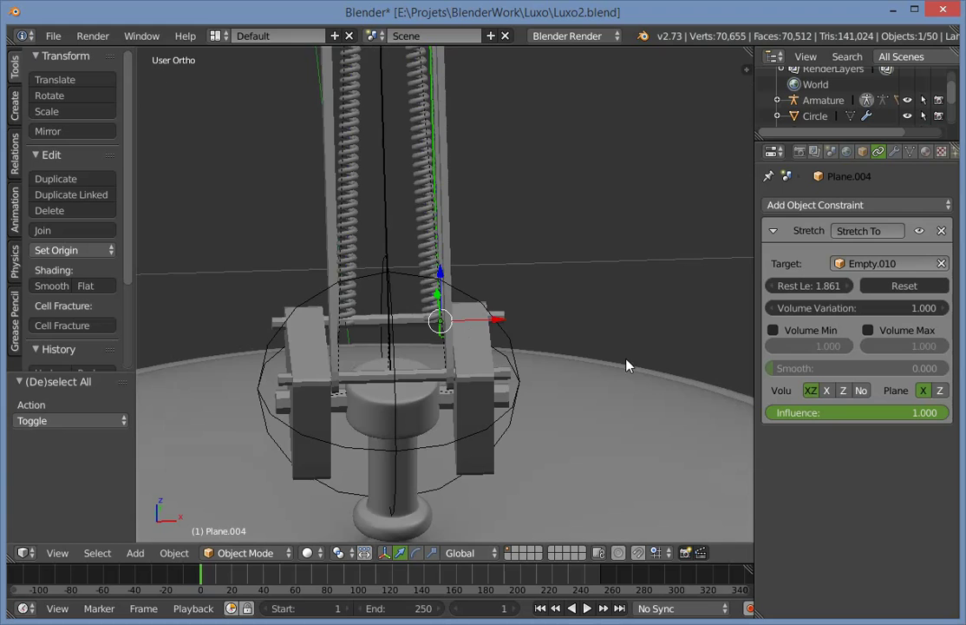
scroll(628, 361, "down", 2)
middle_click_drag(628, 361, 424, 418)
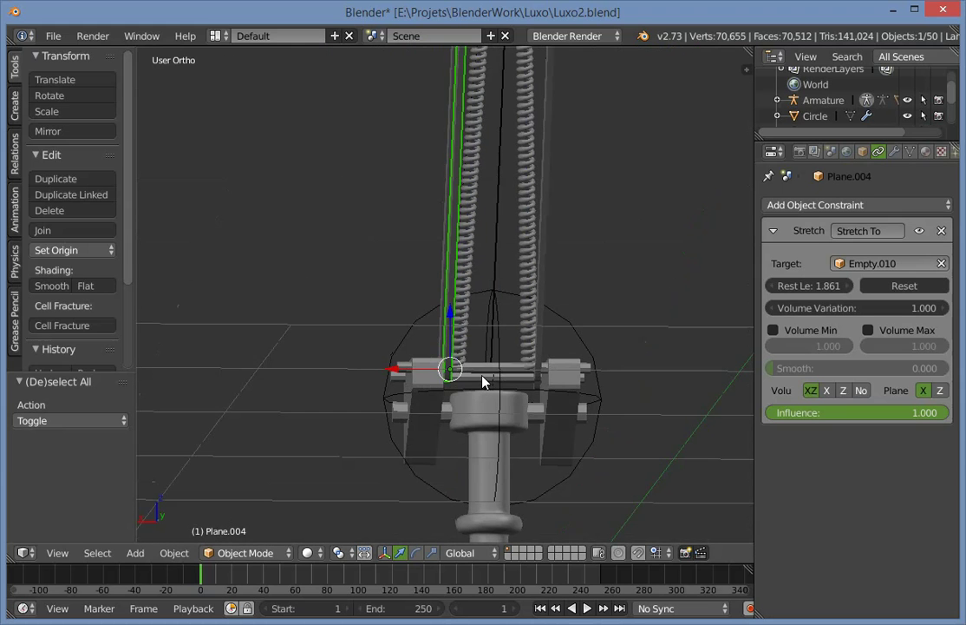
right_click(479, 366, "shift")
scroll(381, 258, "up", 2)
middle_click_drag(477, 364, 336, 304, "shift")
key("ctrl+z")
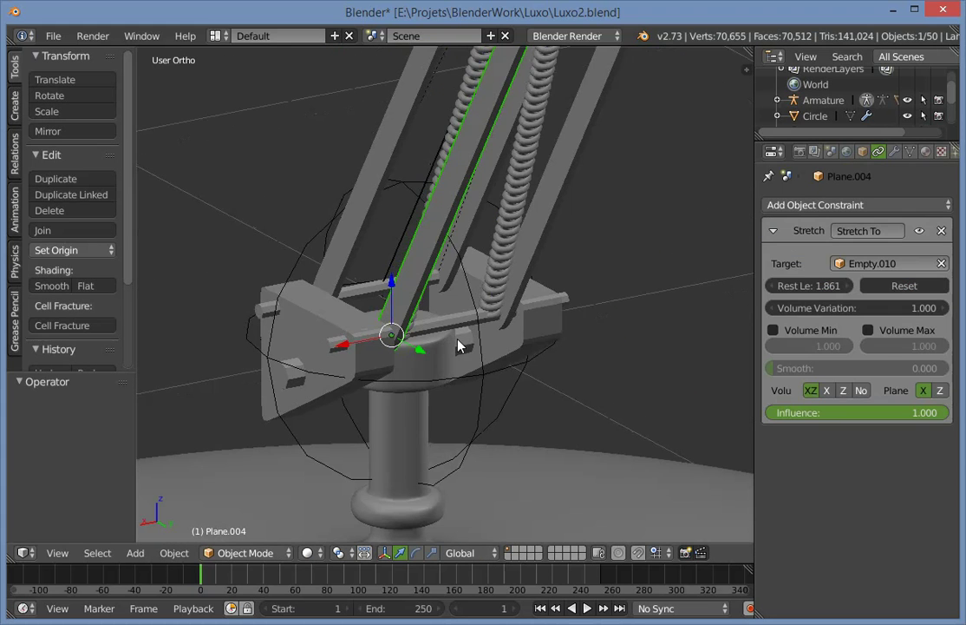
right_click(451, 320, "shift")
key("ctrl+p")
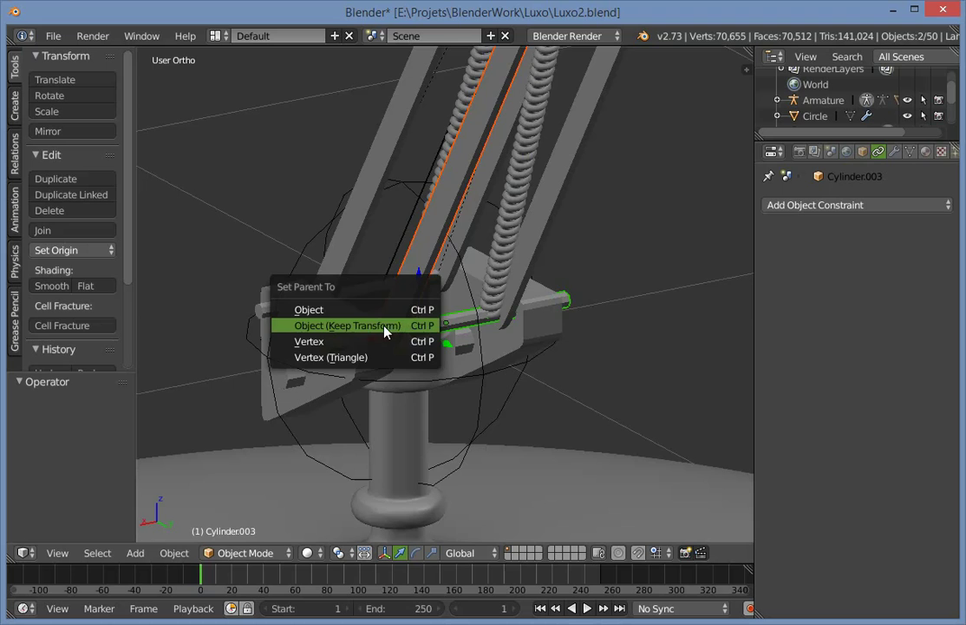
left_click(384, 327)
scroll(395, 329, "down", 6)
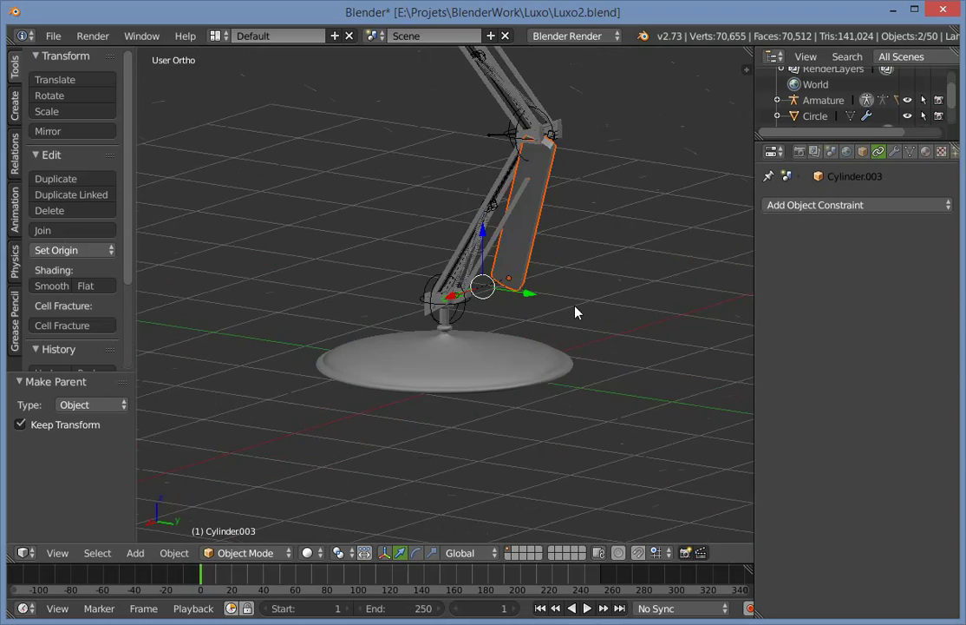
middle_click_drag(575, 306, 504, 333)
scroll(552, 319, "up", 4)
key("ctrl+z")
scroll(555, 300, "down", 2)
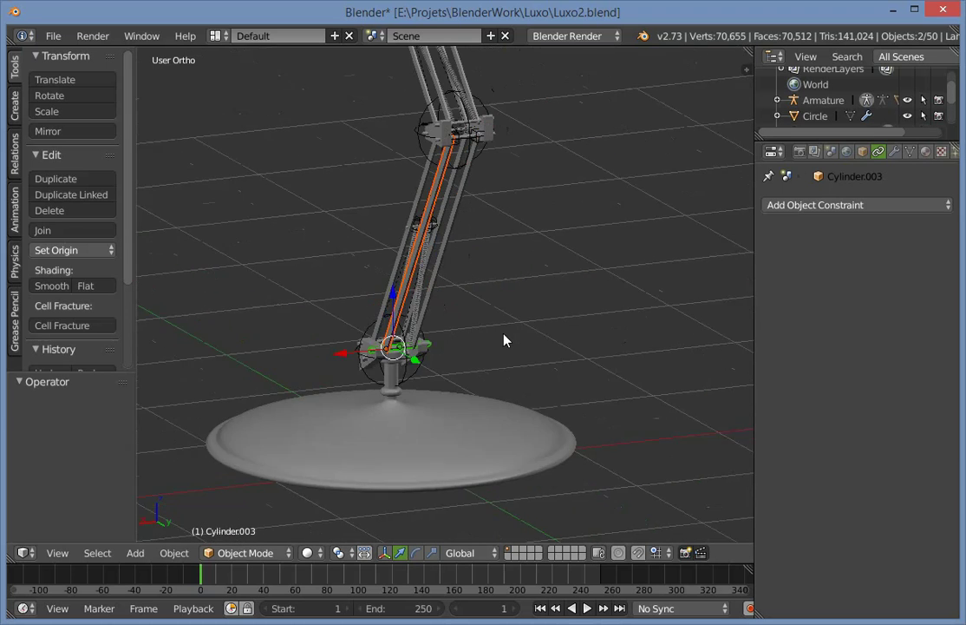
Delete the Stretch To constraint from lower arm bar Plane.004.
key("a")
right_click(423, 194)
scroll(427, 217, "up", 4)
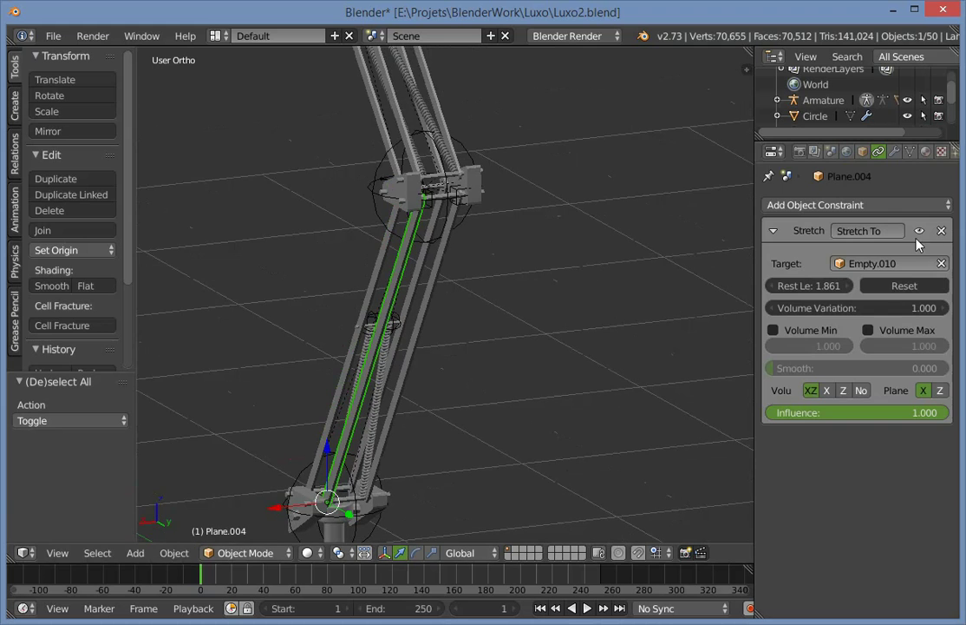
left_click(941, 230)
Rotate bar Plane.004 by about -3.17° in the right view to realign it with the elbow joint.
key("KP_3")
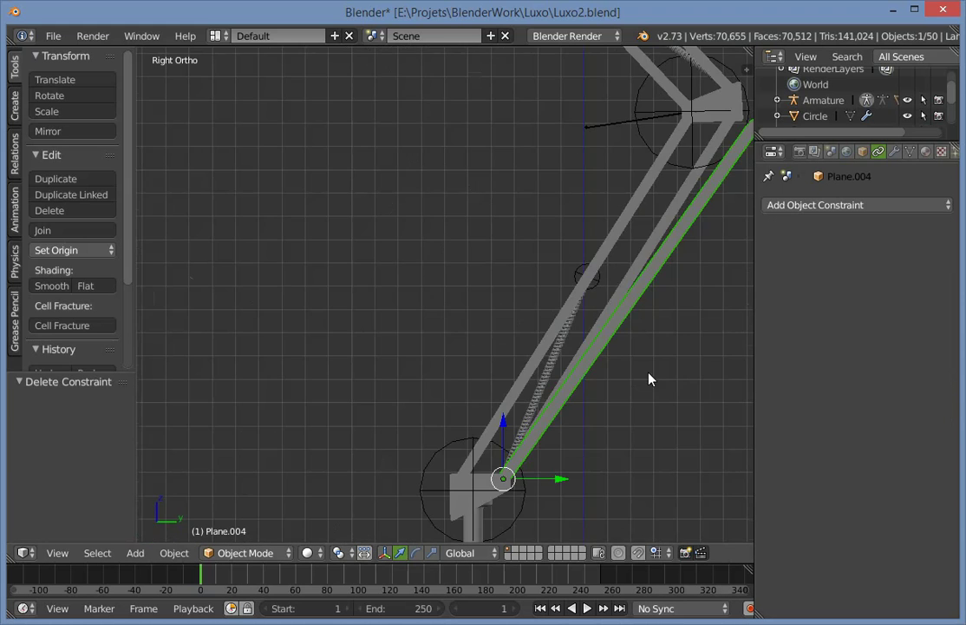
scroll(650, 379, "down", 1)
middle_click_drag(650, 379, 529, 416, "shift")
key("r")
left_click(601, 393)
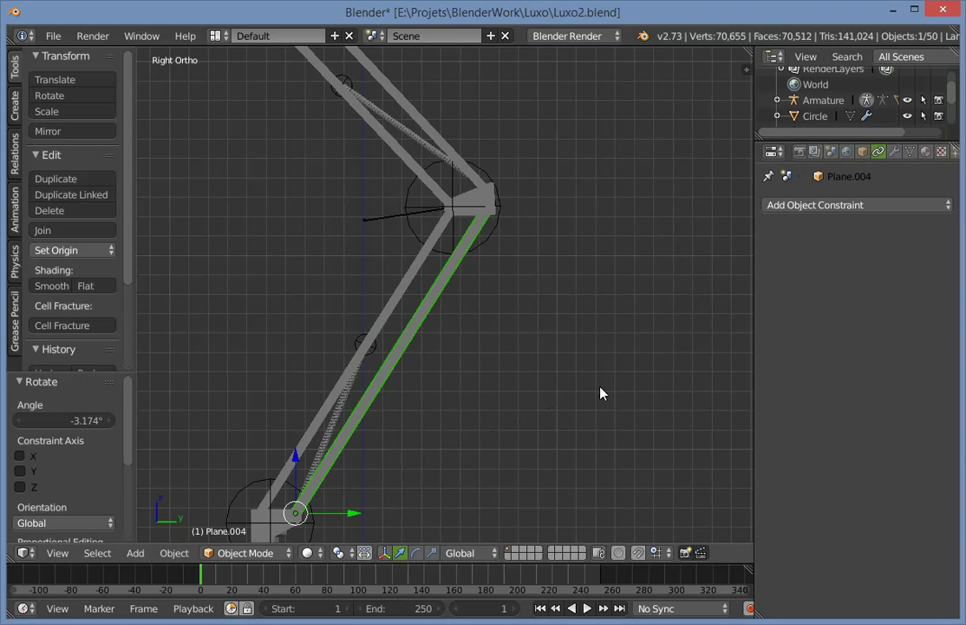
Delete the Stretch To constraint from the matching lower arm bar Plane.009.
middle_click_drag(601, 393, 405, 328)
key("a")
right_click(368, 244)
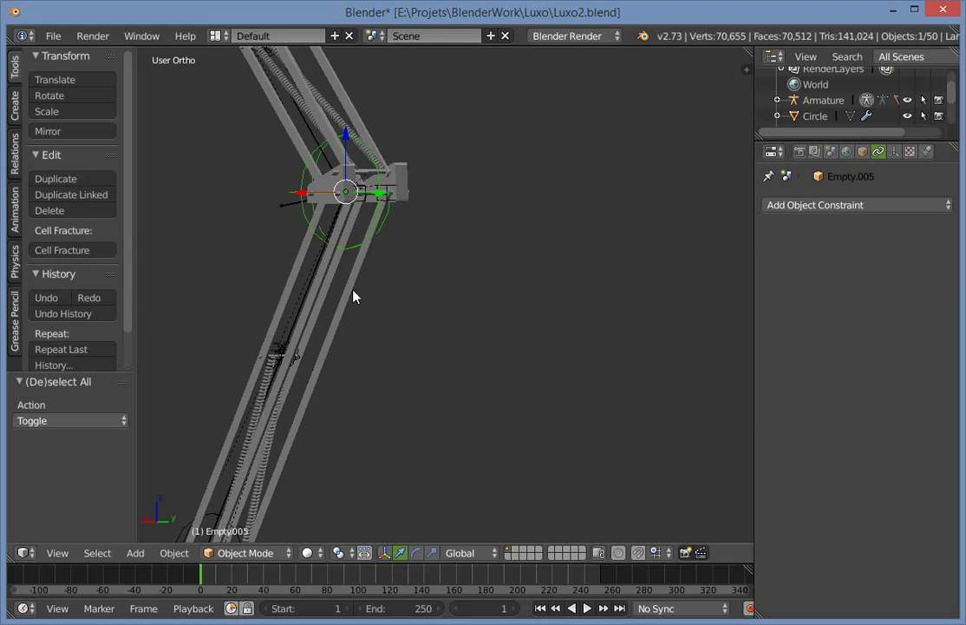
right_click(353, 296)
left_click(943, 229)
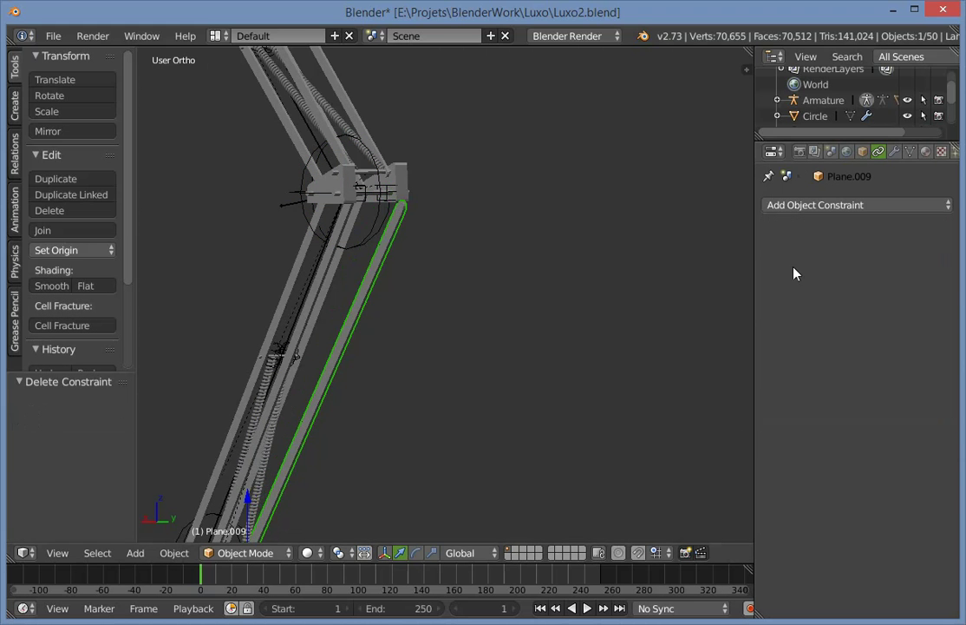
Rotate bar Plane.009 by about -3.16° in the right view so it lines up with its twin bar.
key("KP_3")
key("r")
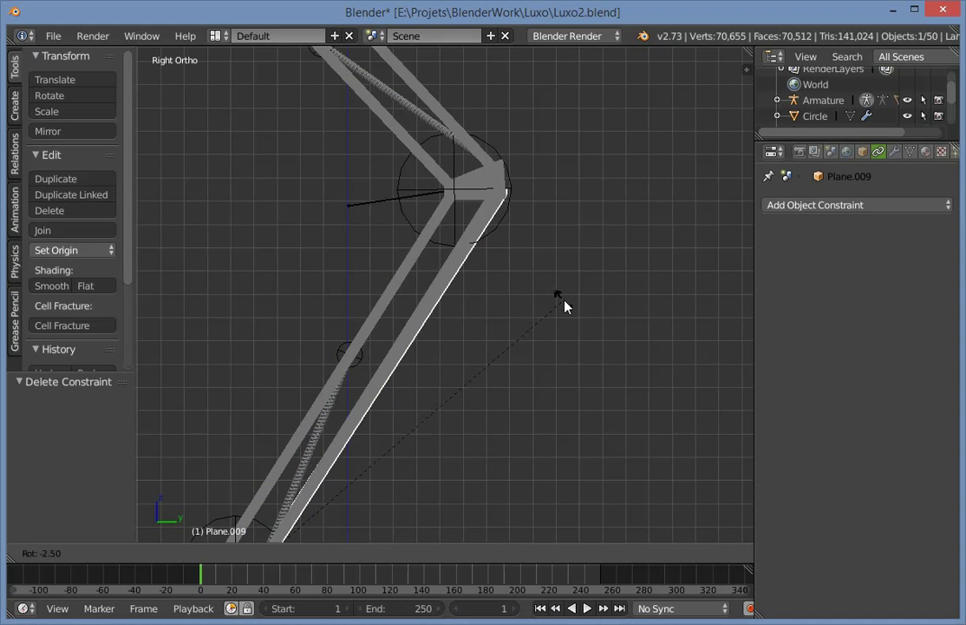
left_click(555, 308)
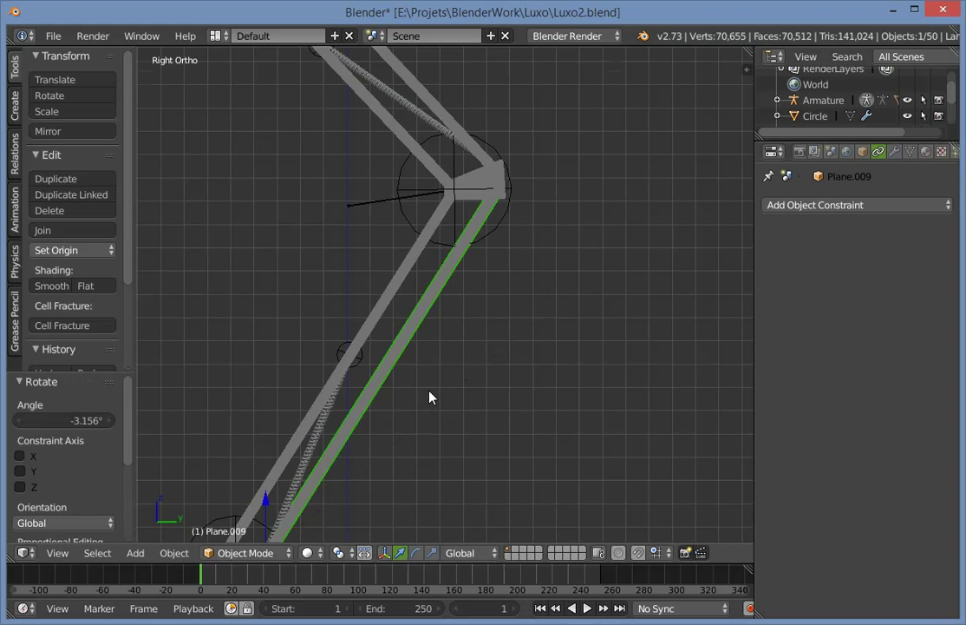
Parent the two realigned lower arm bars to the base joint's cross pin Cylinder.003 and deselect everything.
middle_click_drag(403, 499, 555, 204, "shift")
middle_click_drag(555, 204, 404, 361)
scroll(291, 208, "up", 3)
right_click(490, 274)
key("ctrl+z")
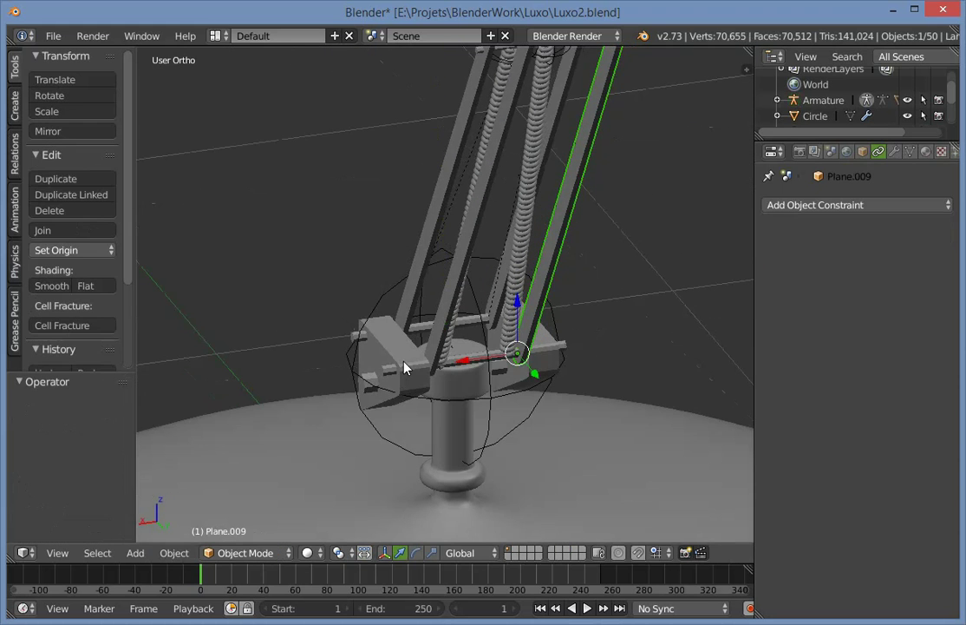
right_click(432, 346, "shift")
right_click(557, 350, "shift")
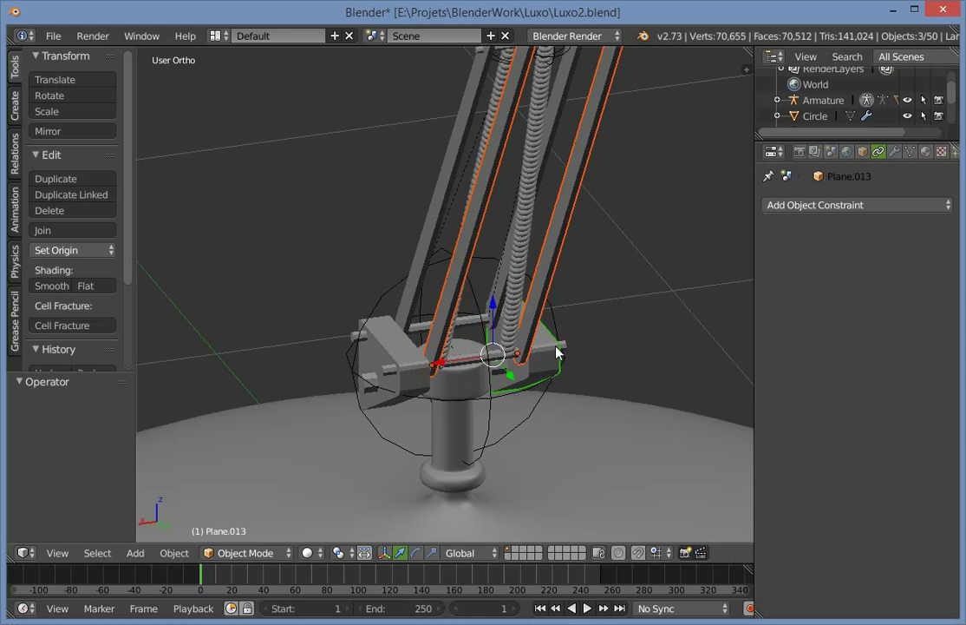
middle_click_drag(558, 350, 412, 393)
key("ctrl+z")
right_click(283, 371, "shift")
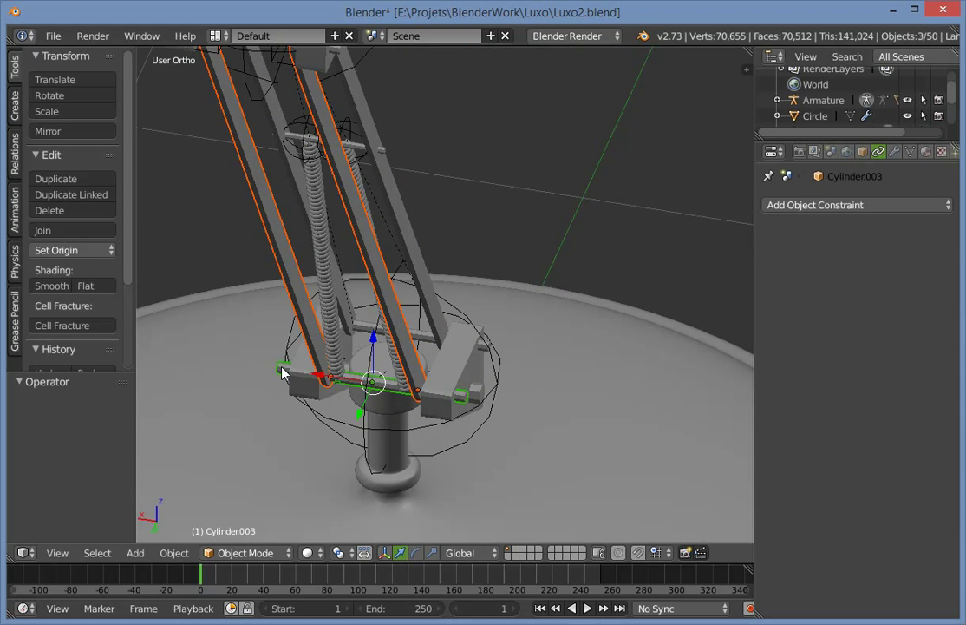
key("ctrl+p")
left_click(269, 367)
key("a")
Add a Stretch To constraint to bar Plane.004 targeting Empty.010 at the elbow joint.
middle_click_drag(269, 367, 341, 371)
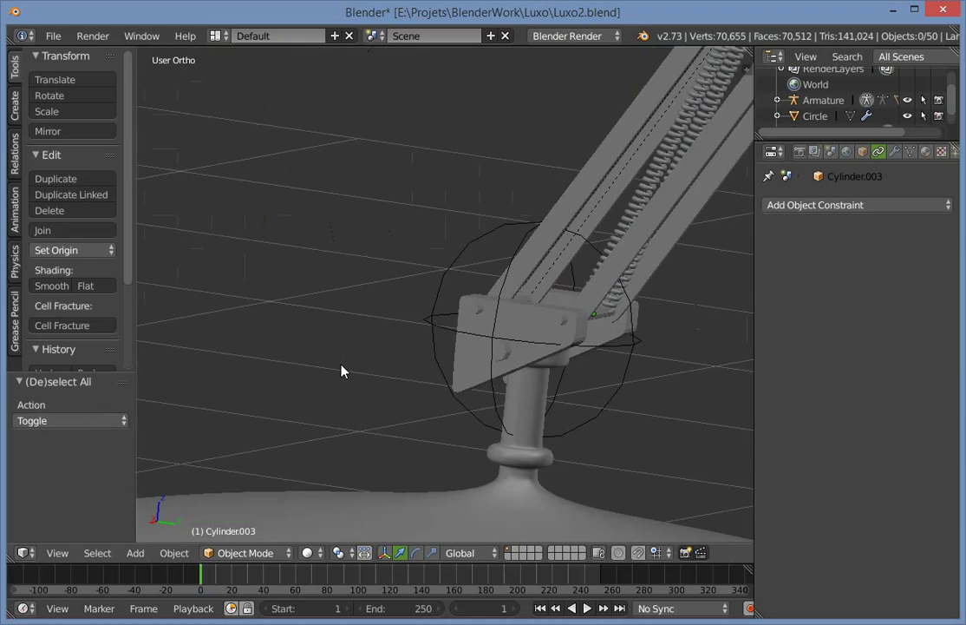
key("KP_3")
scroll(232, 431, "up", 3)
right_click(374, 329)
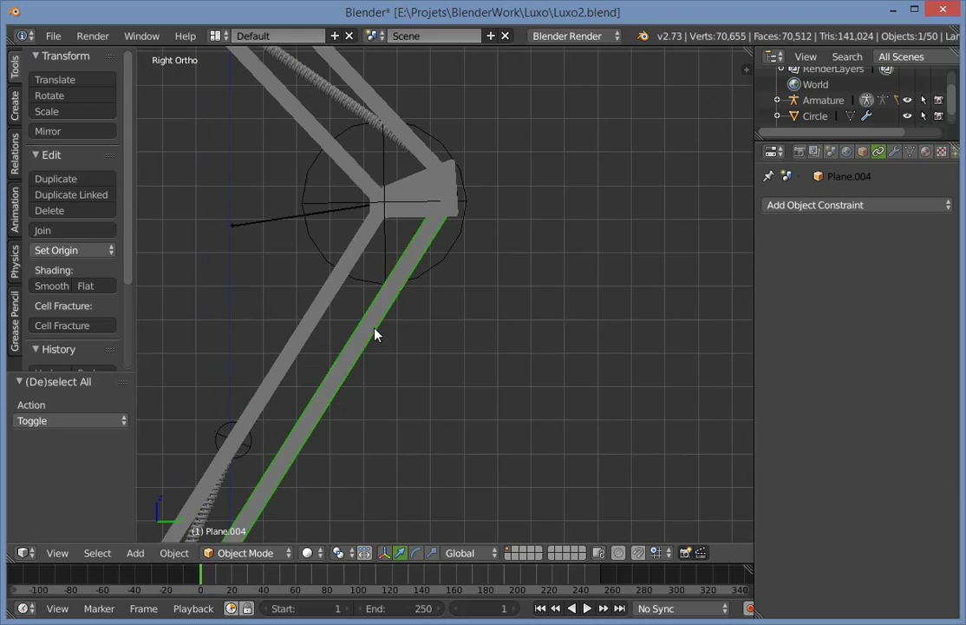
middle_click_drag(376, 333, 422, 287)
right_click(404, 207)
right_click(421, 305, "shift")
key("ctrl+shift+c")
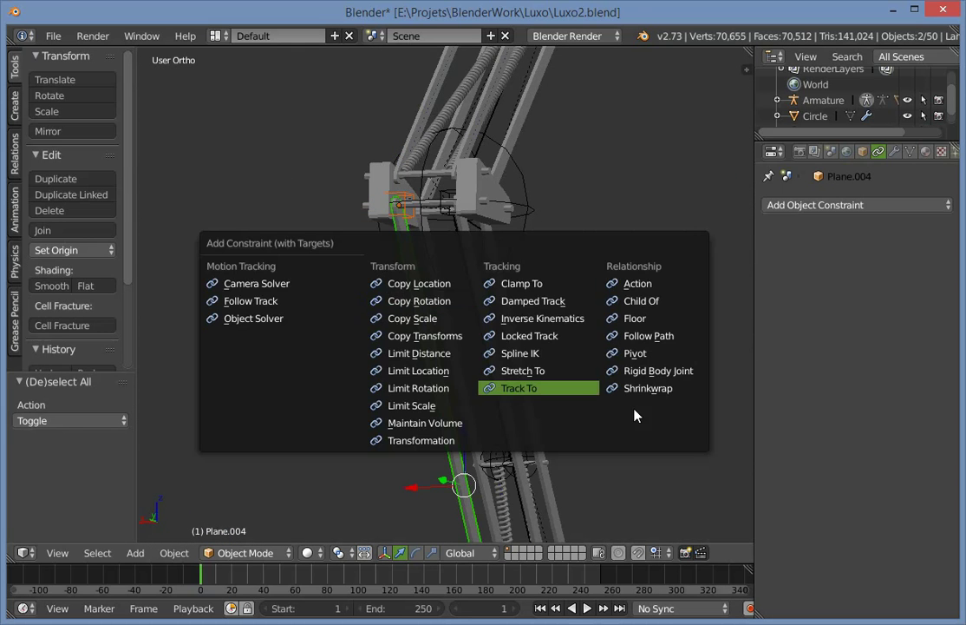
left_click(537, 373)
key("a")
Add a Stretch To constraint to bar Plane.009 targeting Empty.009 at the elbow, and deselect everything.
middle_click_drag(453, 244, 479, 215)
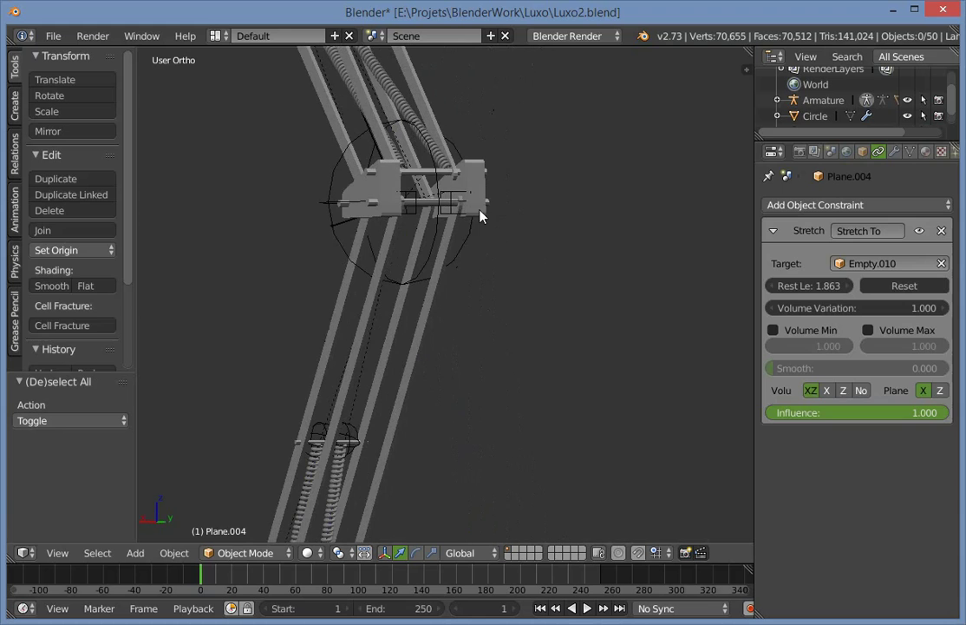
right_click(452, 197)
right_click(438, 311, "shift")
key("ctrl+shift+c")
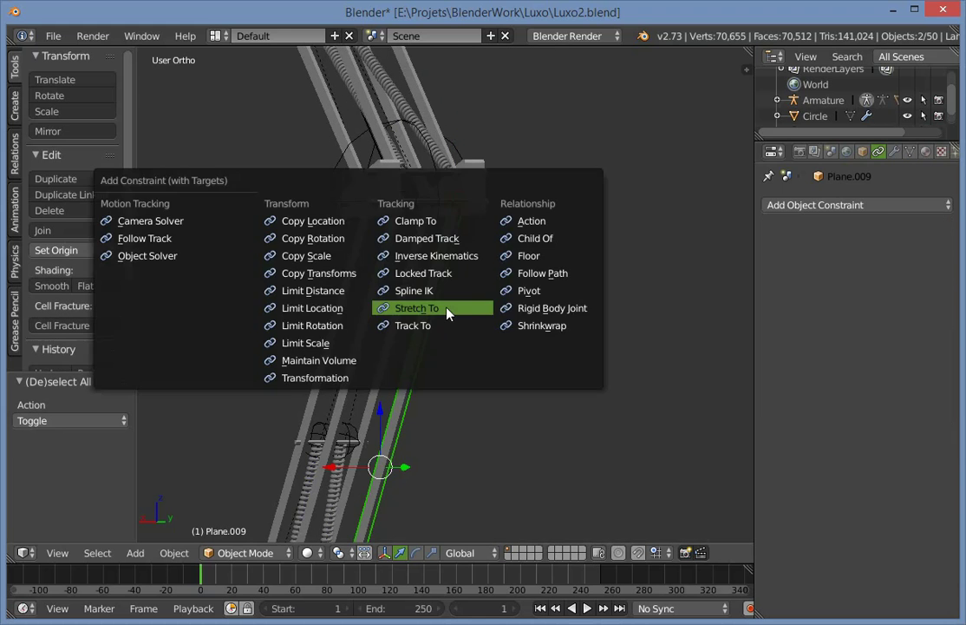
left_click(440, 306)
key("a")
Test the arm by moving the IK_Target bone 0.017 along Y and -0.576 along Z in the right view, and undo it.
key("KP_3")
scroll(511, 232, "down", 4)
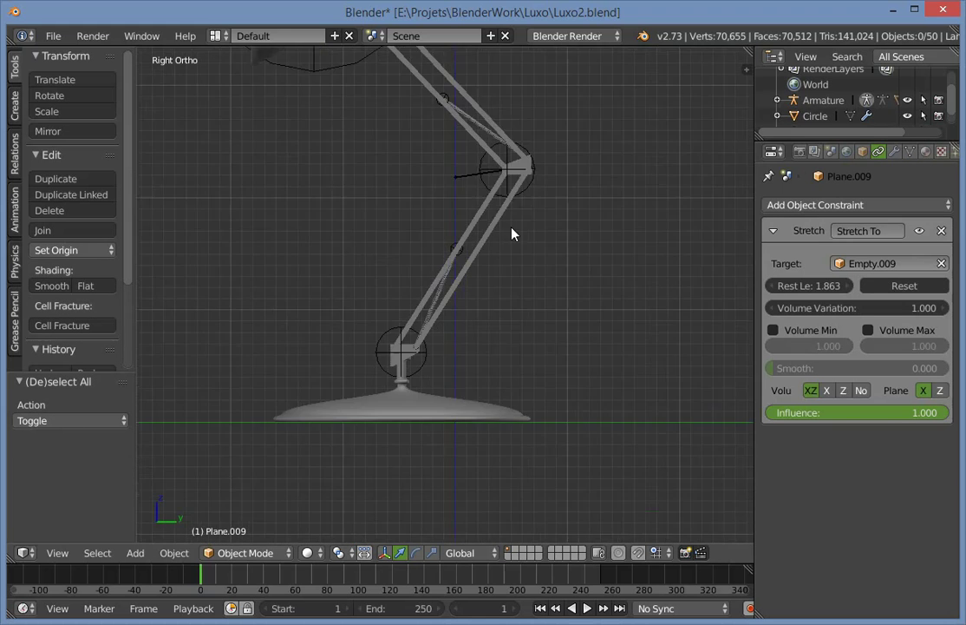
right_click(376, 96)
key("g")
left_click(451, 261)
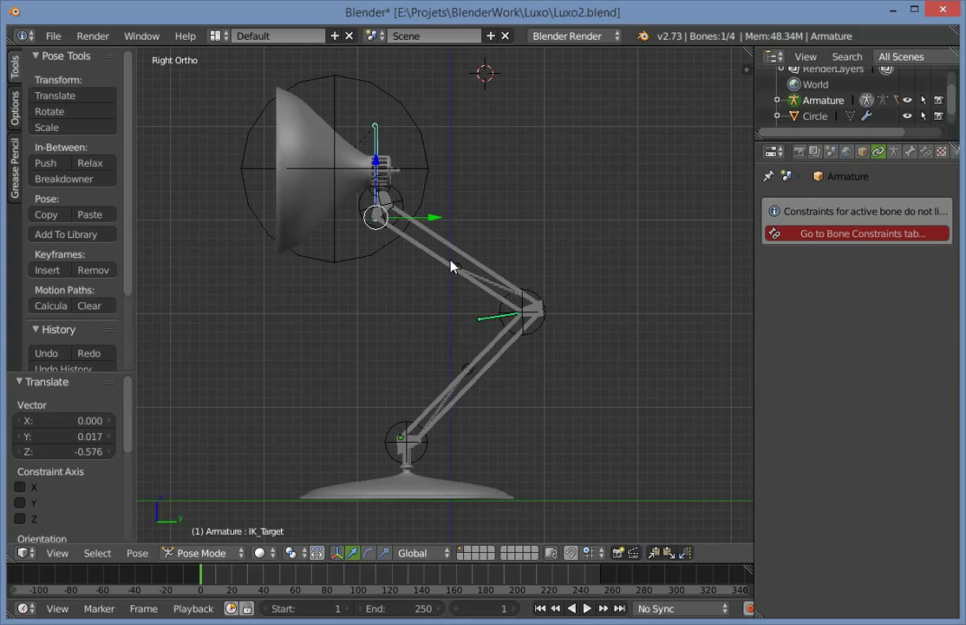
key("ctrl+z")
Return to Object Mode, test moving the base joint's Empty by 0.587 along Y and 0.085 along Z, and undo it.
scroll(454, 417, "up", 1)
scroll(456, 579, "up", 1)
middle_click_drag(452, 294, 437, 184, "shift")
key("a")
scroll(413, 414, "up", 5)
key("ctrl+Tab")
right_click(377, 491)
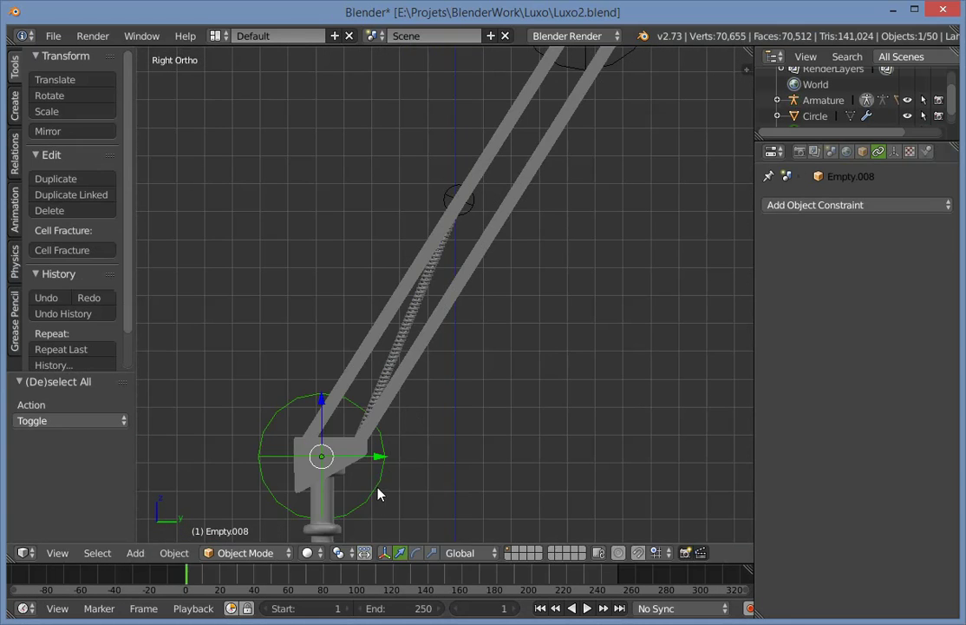
key("g")
left_click(546, 501)
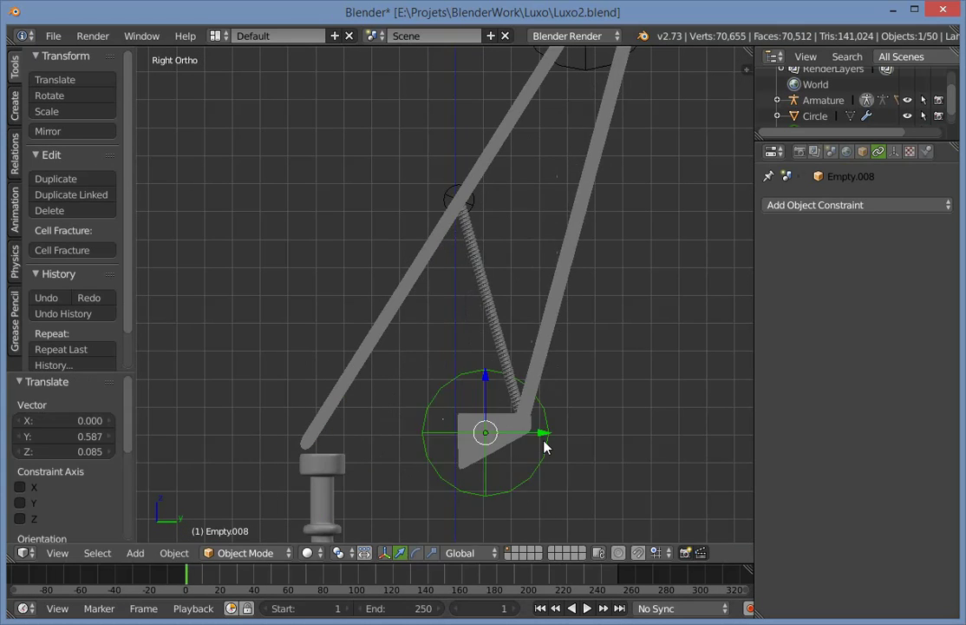
middle_click_drag(546, 447, 487, 332)
scroll(447, 364, "up", 6)
key("a")
Examine how the pins, bars and springs meet at the base joint, selecting the pin, the armature and bar Plane.009.
middle_click_drag(405, 394, 477, 142, "shift")
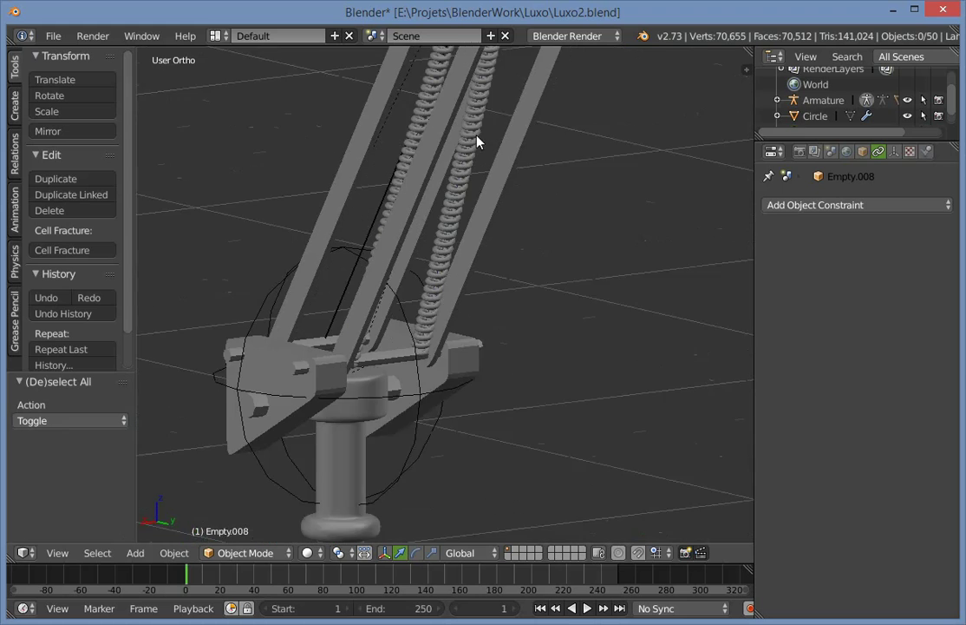
scroll(469, 199, "up", 2)
right_click(441, 249)
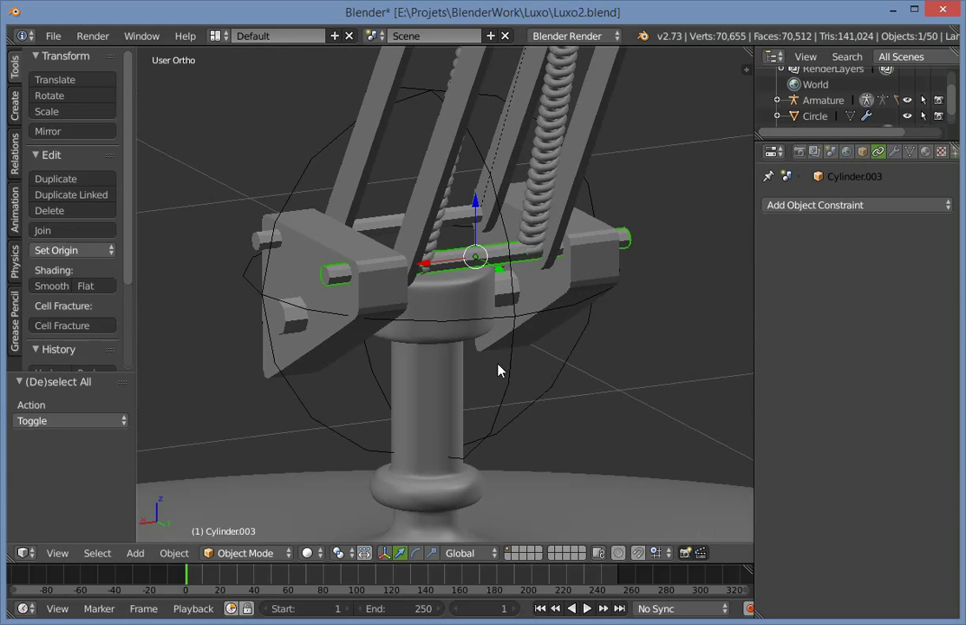
right_click(315, 160)
right_click(407, 208)
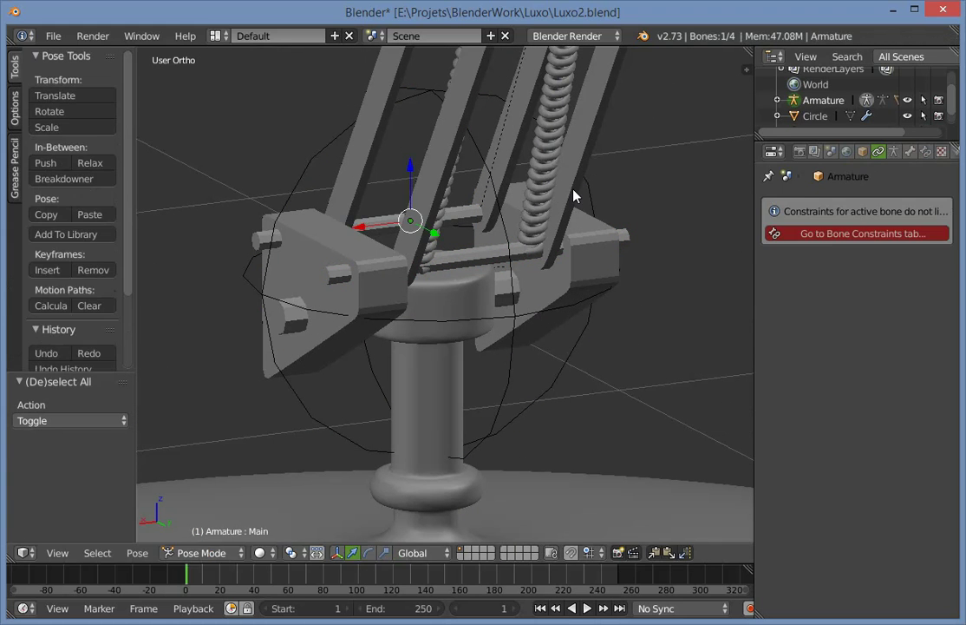
right_click(568, 253)
middle_click_drag(746, 376, 633, 334)
scroll(442, 278, "down", 4)
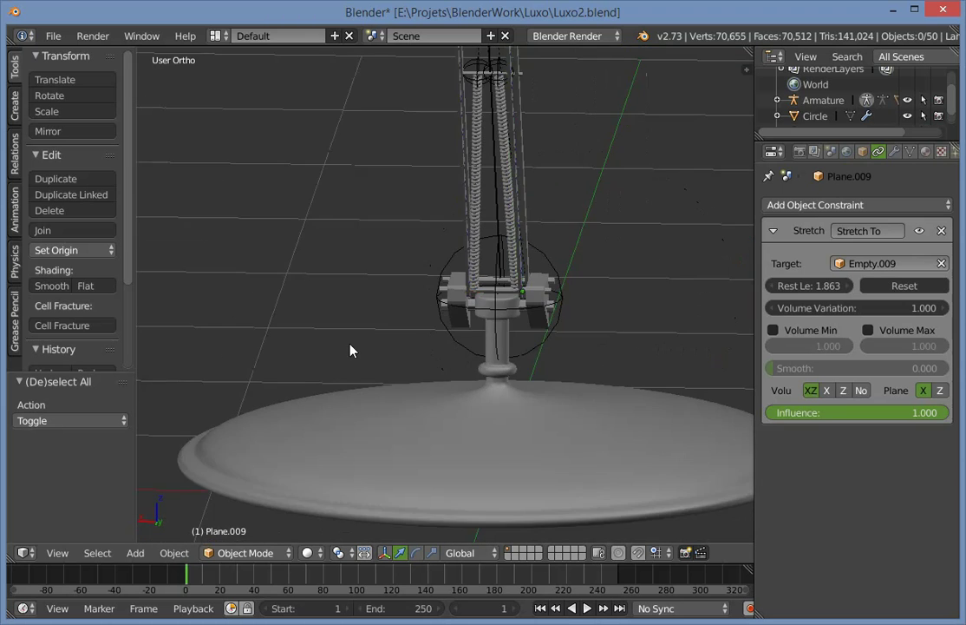
middle_click_drag(351, 350, 515, 373)
key("z")
scroll(323, 328, "up", 3)
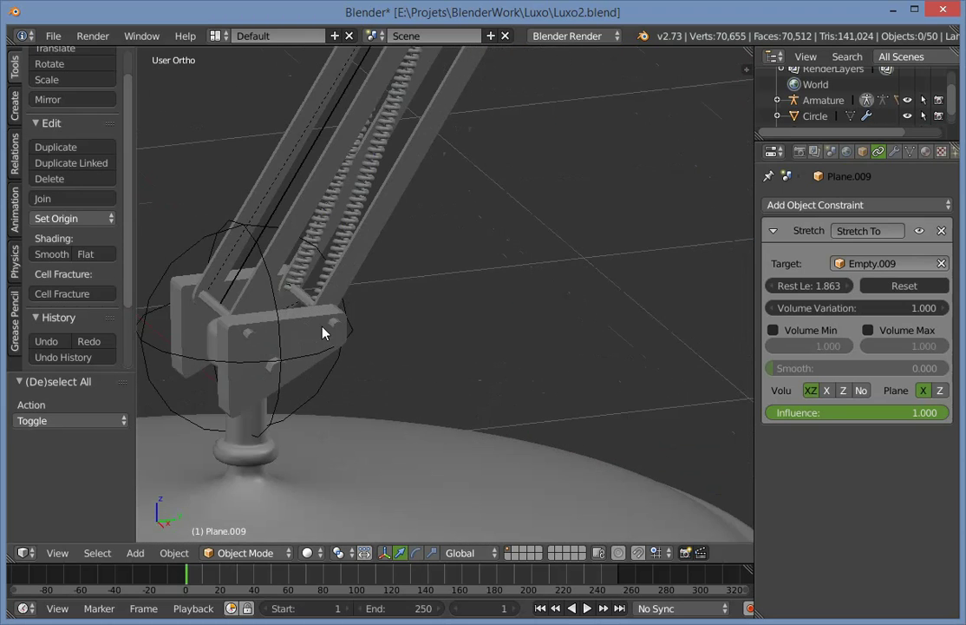
Try parenting Plane.003 and the matching lower bar beside it to base pin Cylinder.002 using Object (Keep Transform).
key("a")
right_click(214, 262)
scroll(274, 255, "down", 2)
right_click(335, 244, "shift")
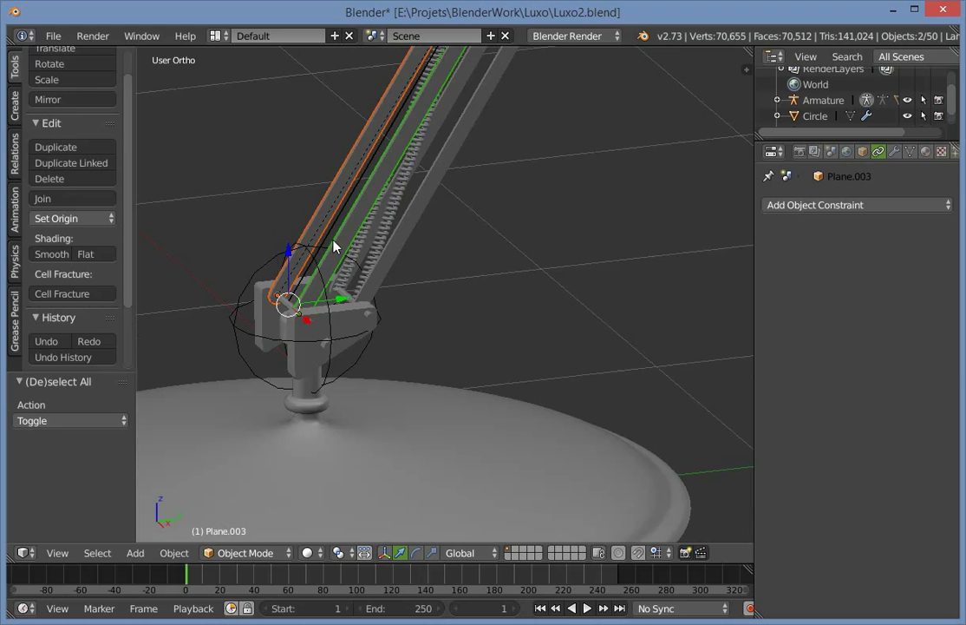
scroll(259, 313, "up", 1)
middle_click_drag(259, 313, 297, 403)
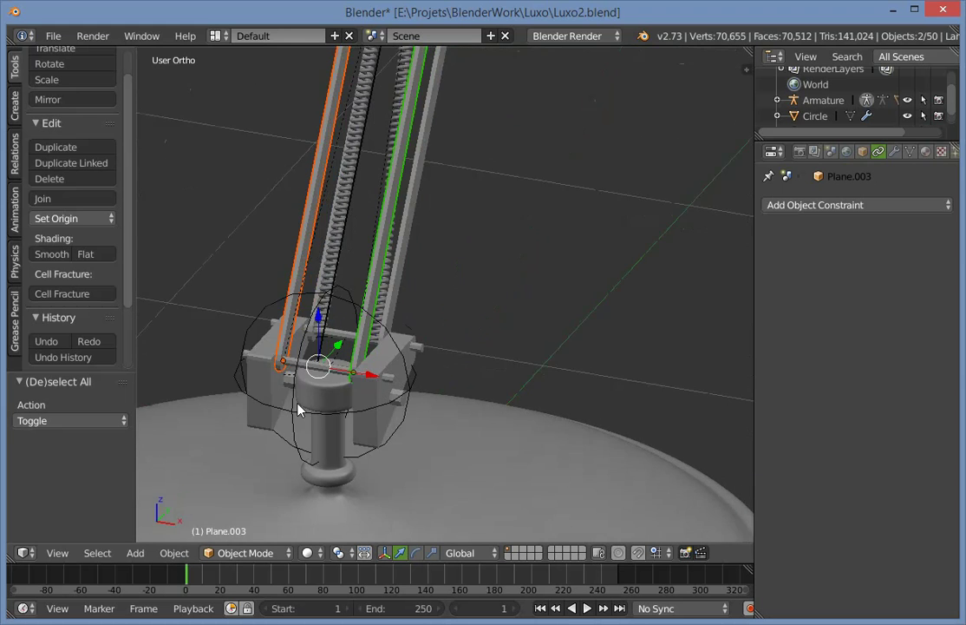
scroll(344, 424, "up", 3)
scroll(353, 441, "down", 1)
middle_click_drag(353, 441, 478, 296)
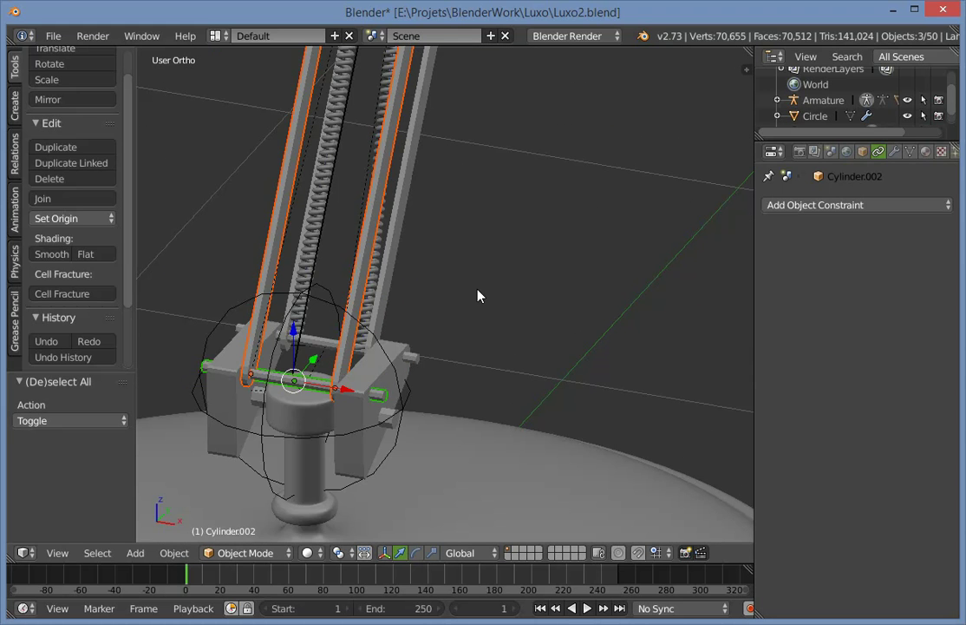
key("ctrl+p")
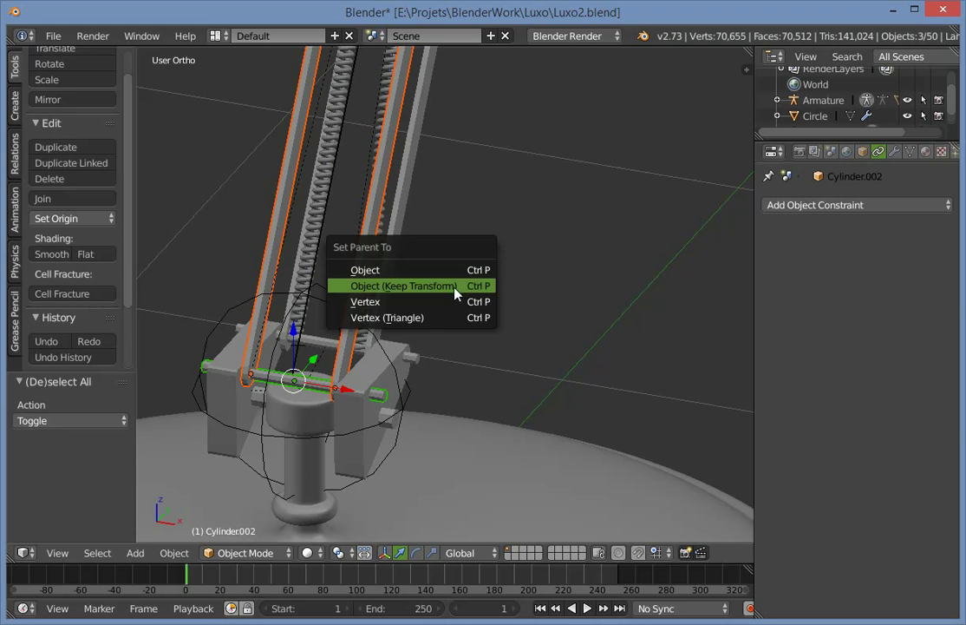
left_click(455, 288)
Test whether the parented bars follow the base joint by moving Empty.008 in the right view, and undo the move.
scroll(473, 294, "down", 8)
key("a")
key("KP_3")
scroll(453, 269, "up", 3)
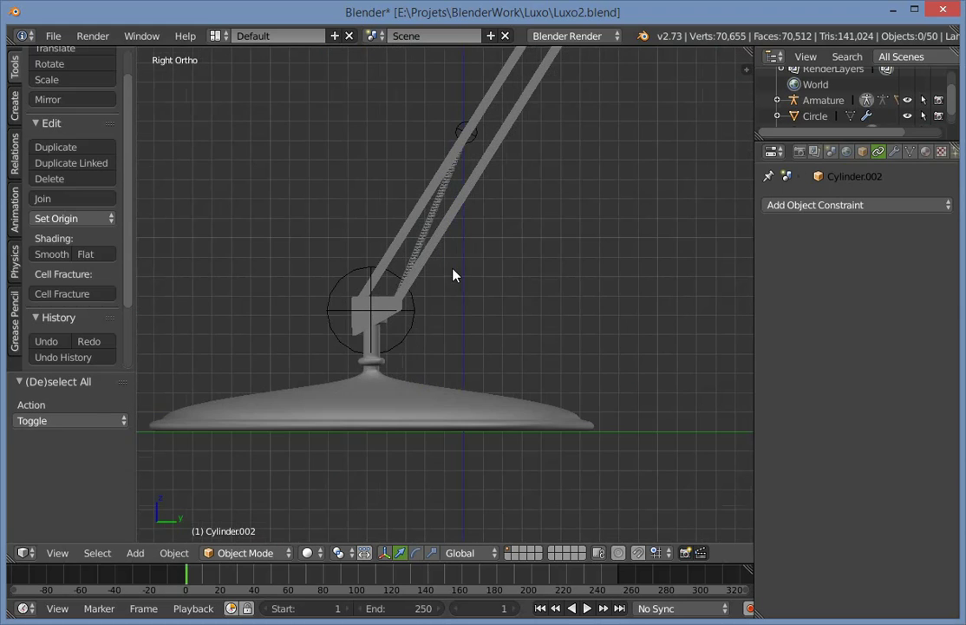
right_click(347, 294)
key("g")
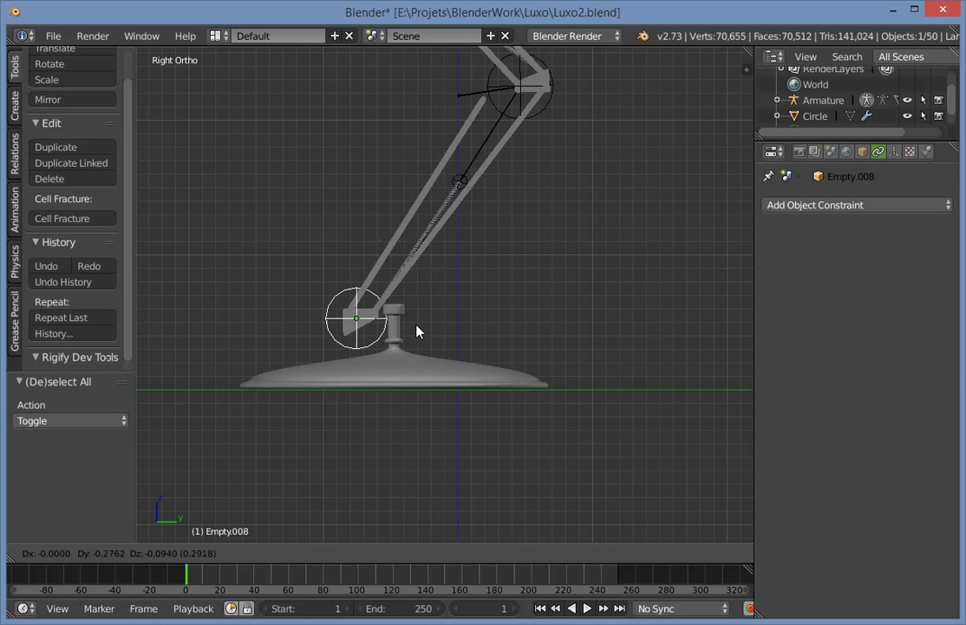
left_click(524, 230)
key("ctrl+z")
scroll(517, 234, "down", 2)
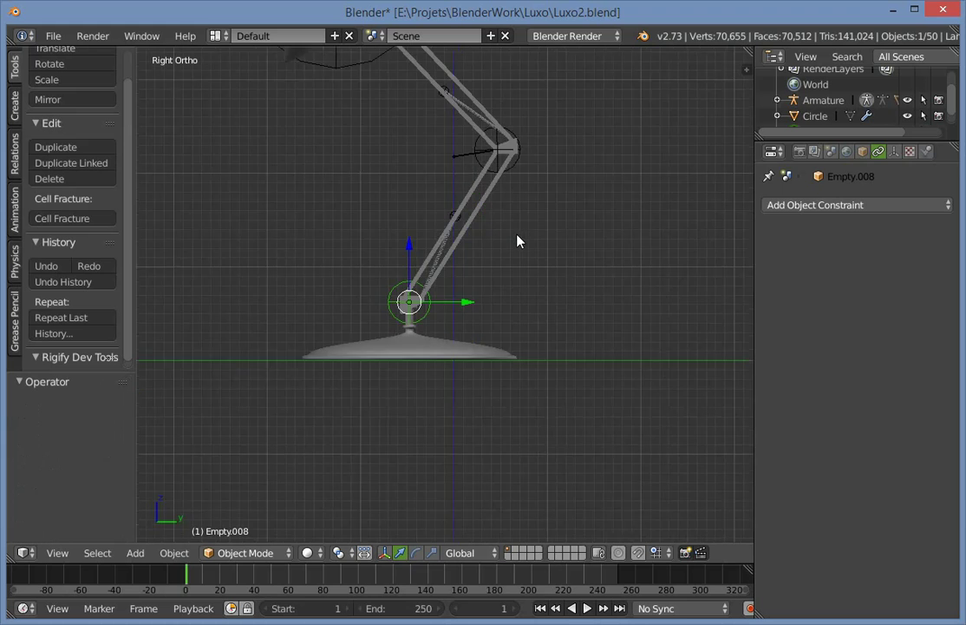
Repeat the base joint test by lifting Empty.008 clear of the lamp stem, then restore its position and deselect everything.
scroll(517, 241, "up", 2)
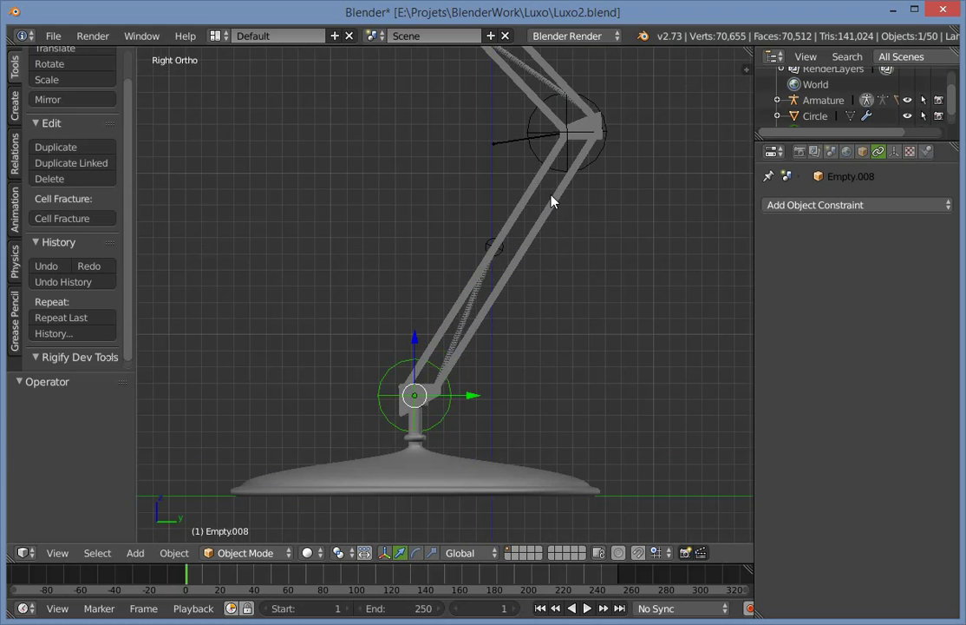
scroll(502, 258, "down", 2)
key("a")
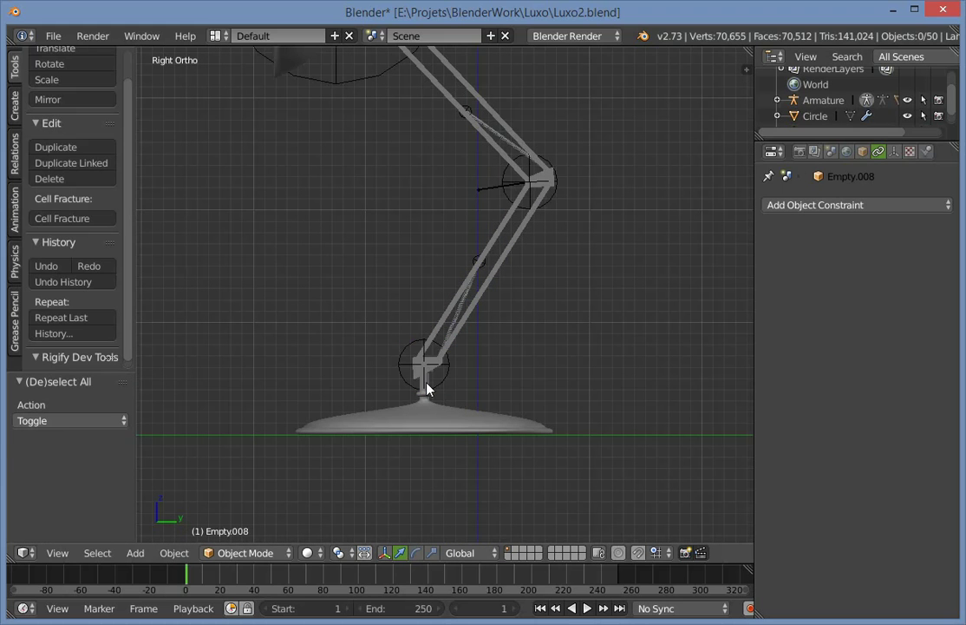
right_click(440, 373)
key("g")
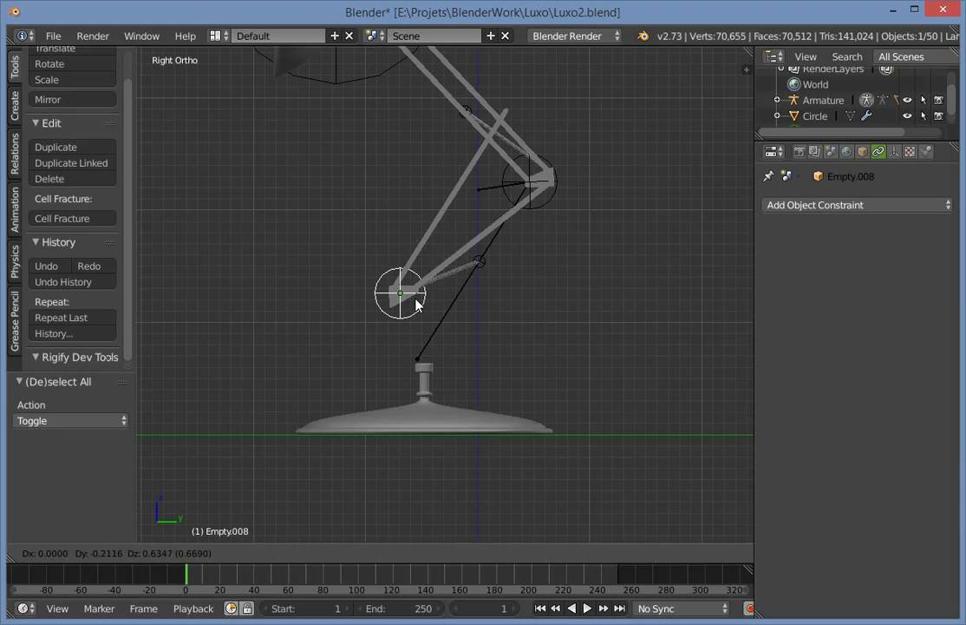
left_click(402, 296)
scroll(572, 286, "up", 5)
key("a")
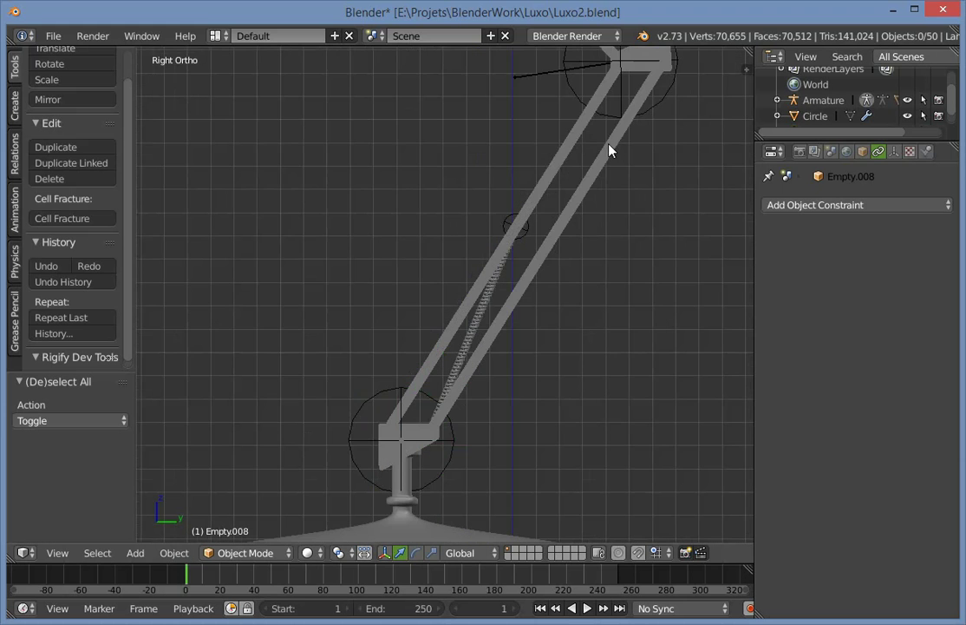
Test moving the elbow joint's Empty.005 in the right view, and undo the move.
scroll(573, 160, "down", 2)
middle_click_drag(535, 168, 528, 242)
scroll(434, 327, "up", 2)
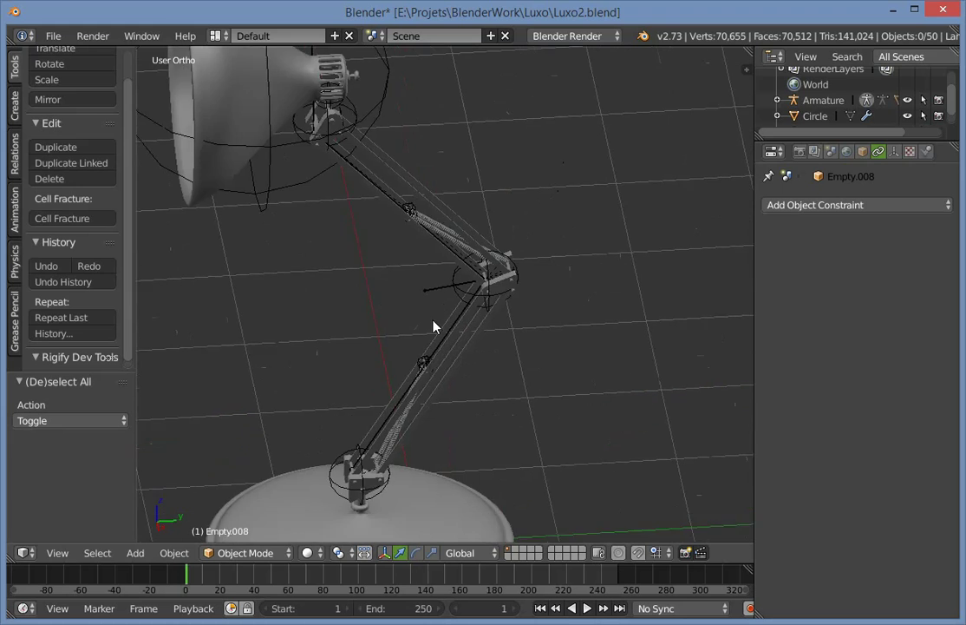
middle_click_drag(433, 321, 428, 351, "shift")
middle_click_drag(428, 351, 474, 296)
key("KP_3")
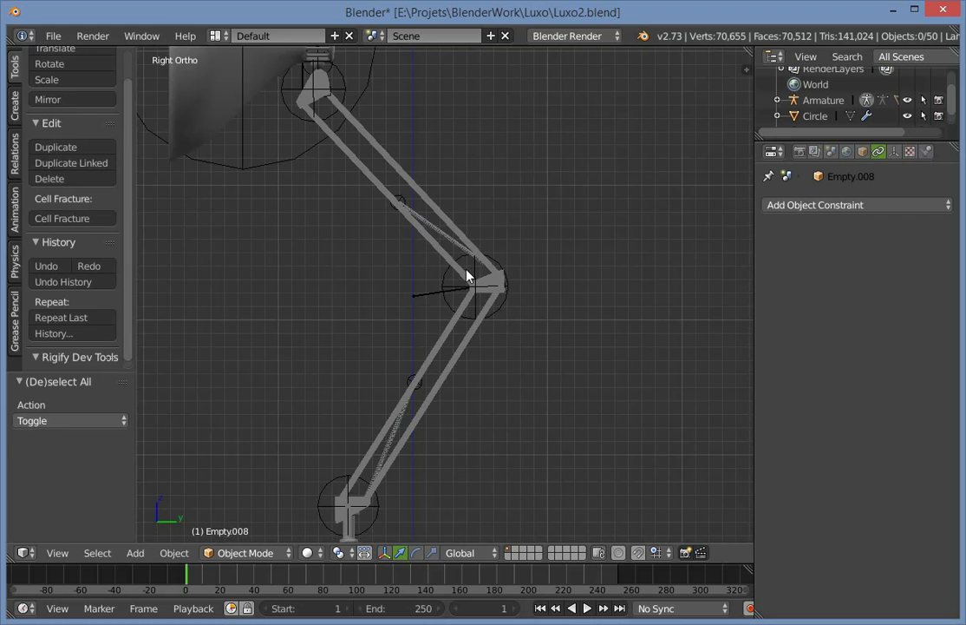
right_click(467, 276)
key("g")
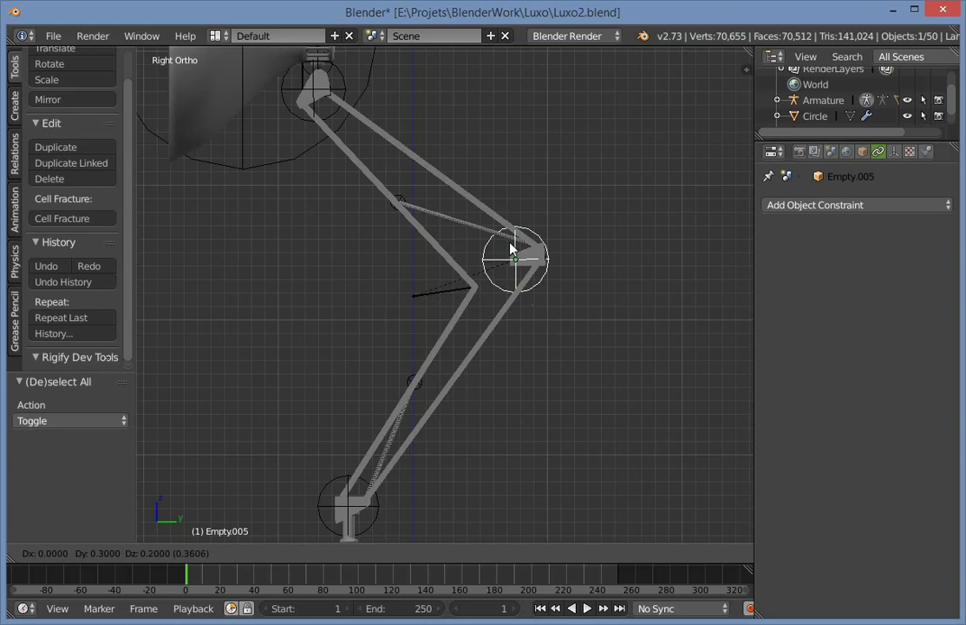
right_click(511, 248)
key("a")
right_click(497, 293)
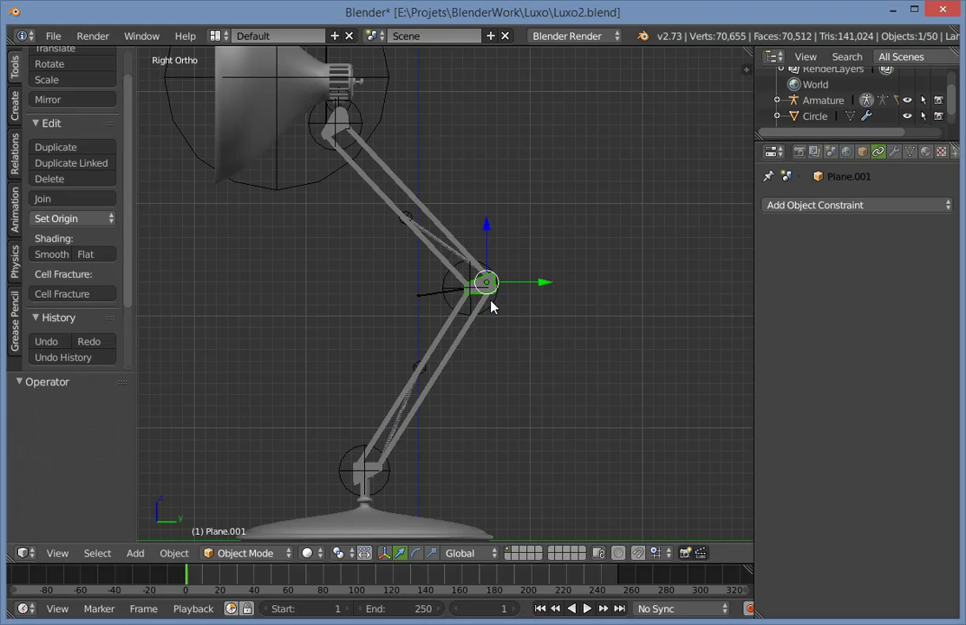
key("ctrl+z")
key("ctrl+z")
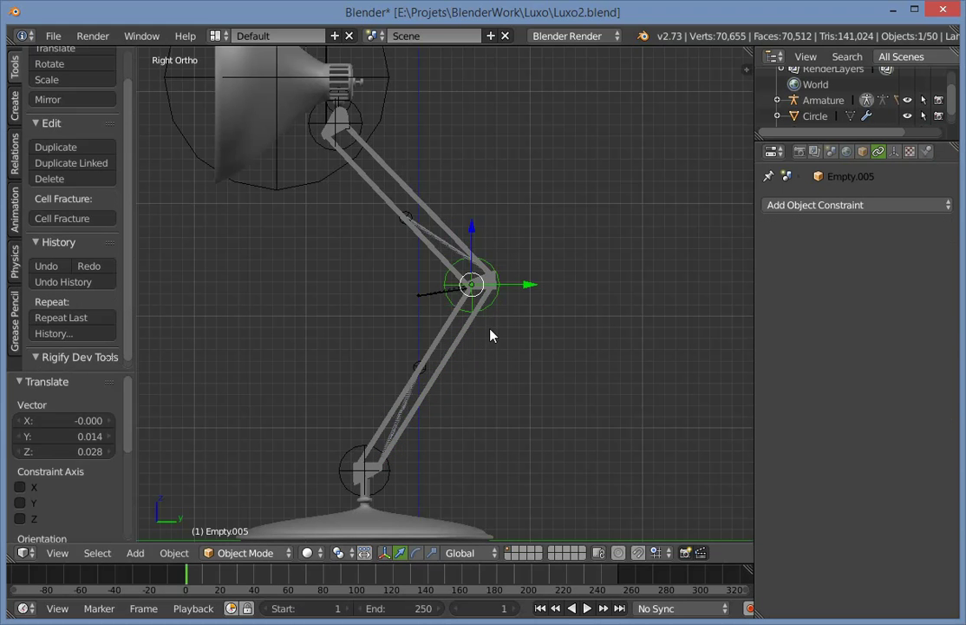
key("ctrl+z")
Test a small move of the base joint's Empty.008 once more, and undo it.
right_click(383, 473)
key("g")
left_click(396, 466)
key("ctrl+z")
middle_click_drag(398, 485, 469, 329, "shift")
scroll(412, 438, "up", 2)
scroll(451, 328, "down", 4)
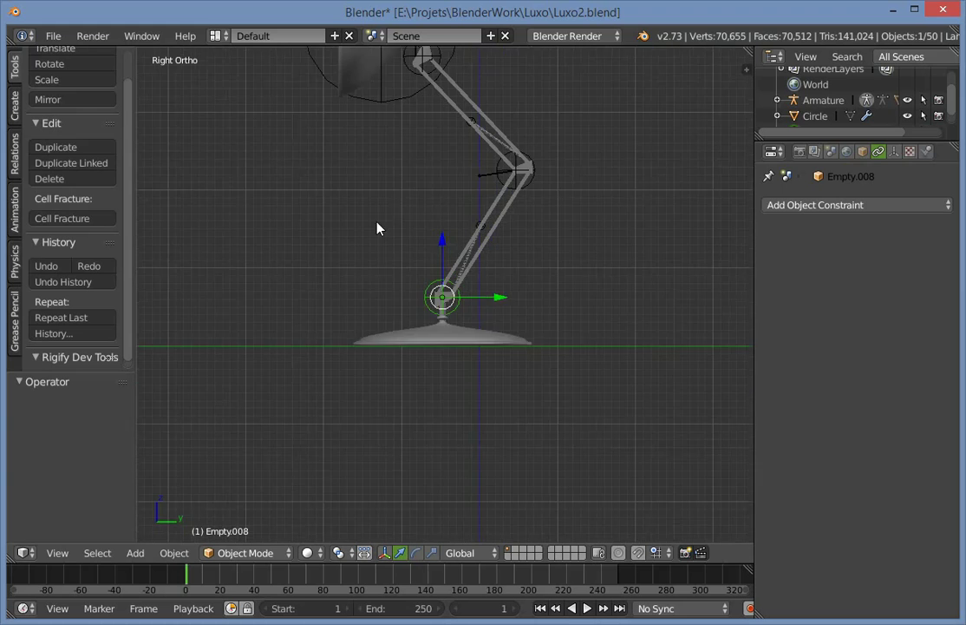
Test the arm by moving the IK_Target bone -0.081 along Y and -0.691 along Z.
scroll(395, 391, "up", 4, "shift")
scroll(399, 173, "up", 3, "shift")
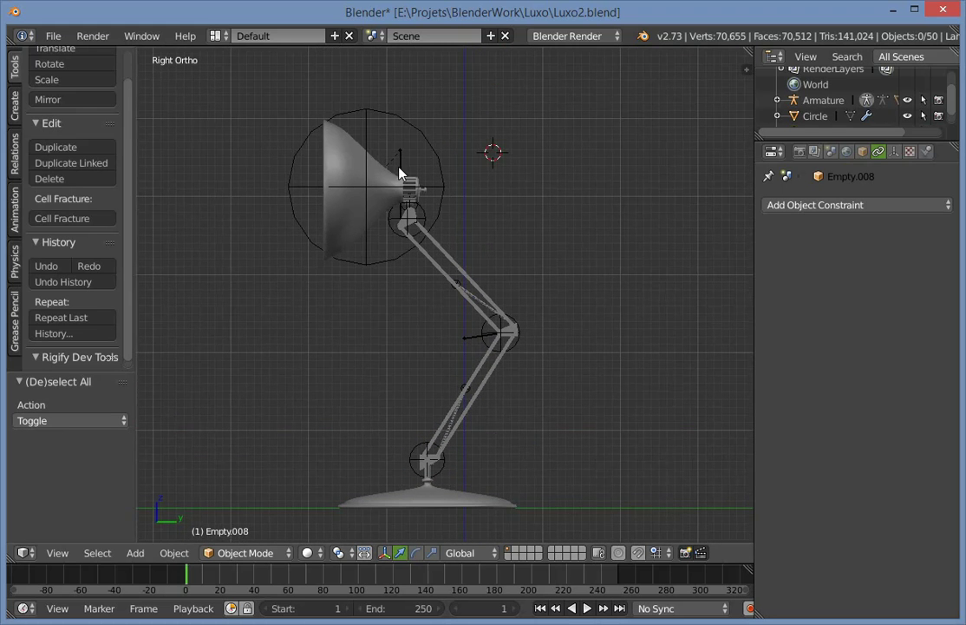
right_click(399, 173)
key("ctrl+Tab")
key("g")
left_click(471, 300)
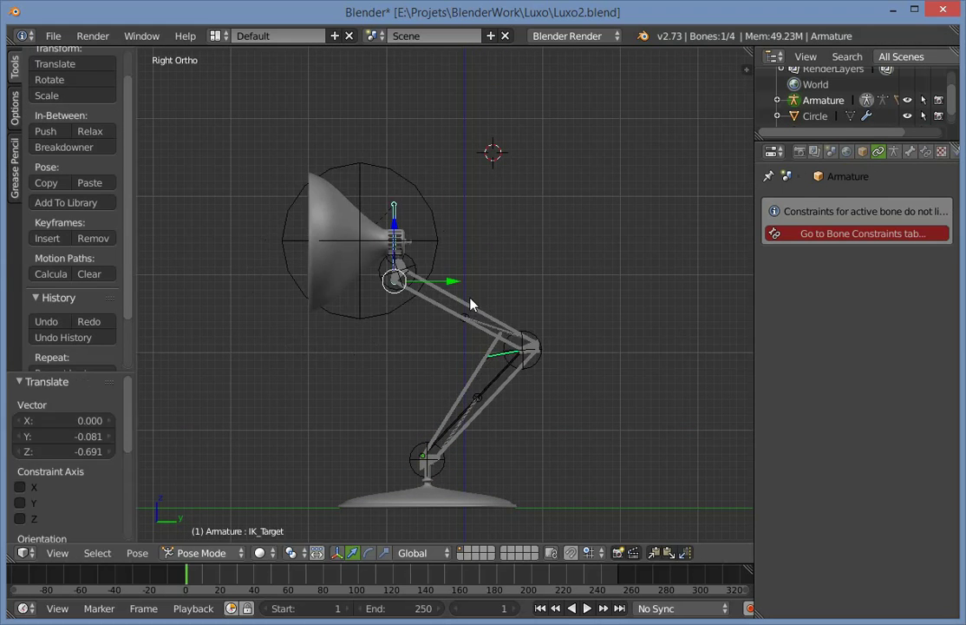
Undo the IK_Target move, the earlier tests and the parenting of the lower bars to pin Cylinder.002.
key("ctrl+z")
key("ctrl+z")
key("ctrl+z")
key("ctrl+z")
key("ctrl+z")
key("ctrl+z")
key("ctrl+z")
key("ctrl+z")
key("ctrl+z")
key("ctrl+z")
key("ctrl+z")
key("ctrl+z")
key("ctrl+z")
key("ctrl+z")
key("ctrl+z")
key("ctrl+z")
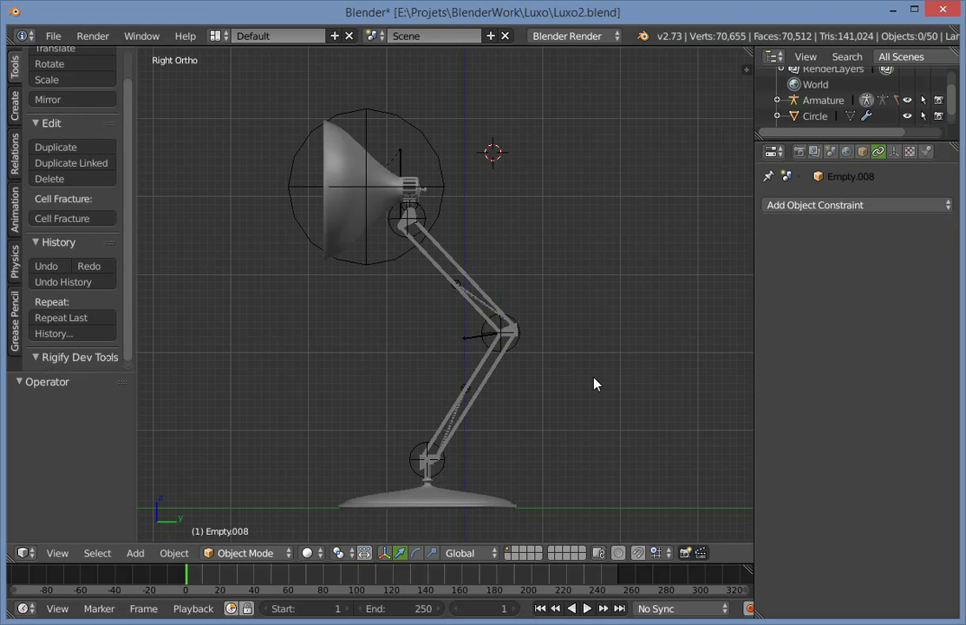
key("ctrl+z")
key("ctrl+z")
key("ctrl+z")
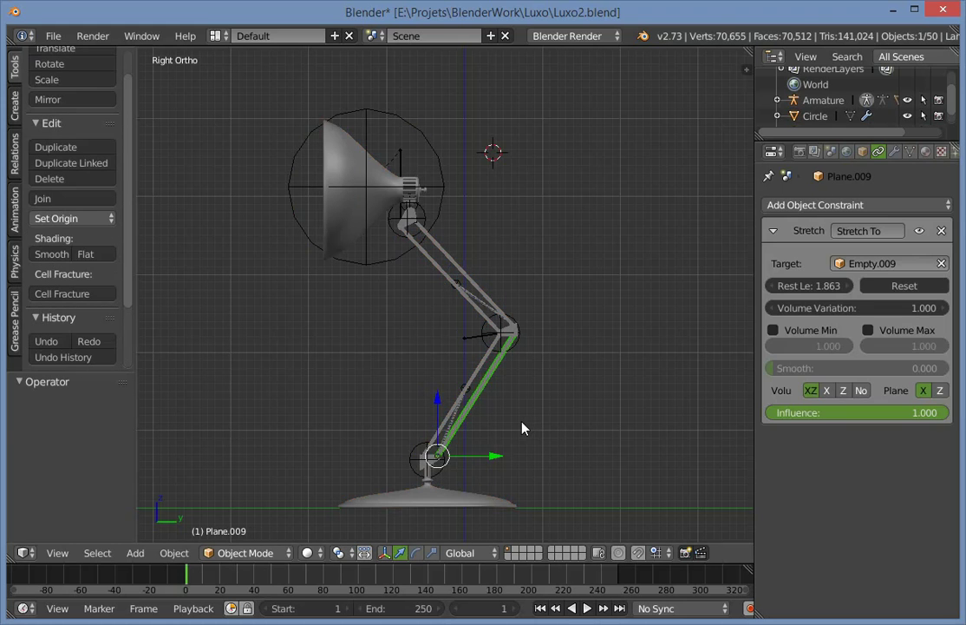
Test the restored arm setup by moving the IK_Target bone up and down, and undo the move.
right_click(397, 165)
key("g")
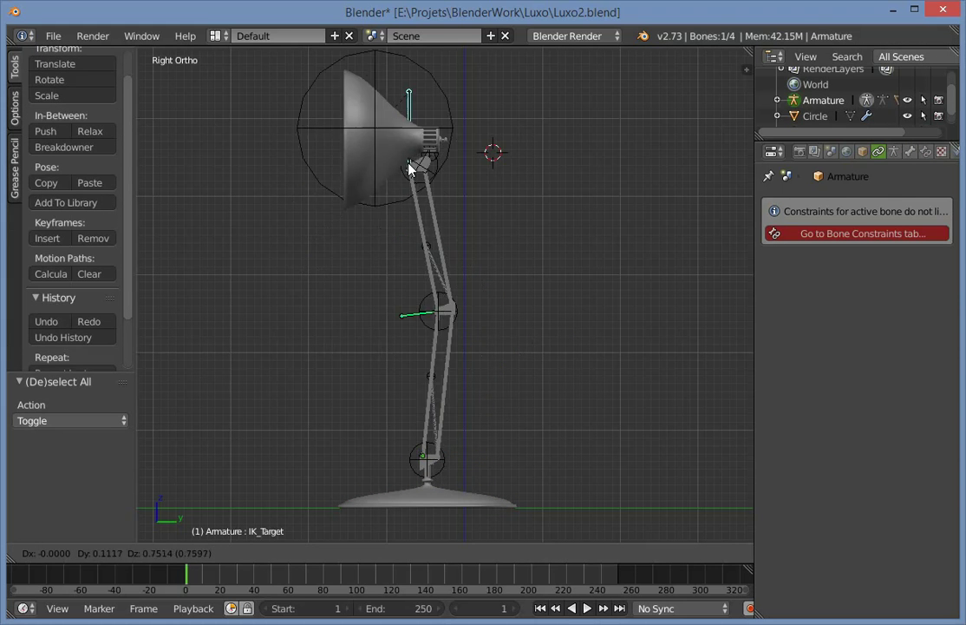
left_click(437, 310)
key("ctrl+z")
scroll(442, 320, "up", 3)
middle_click_drag(540, 465, 587, 262, "shift")
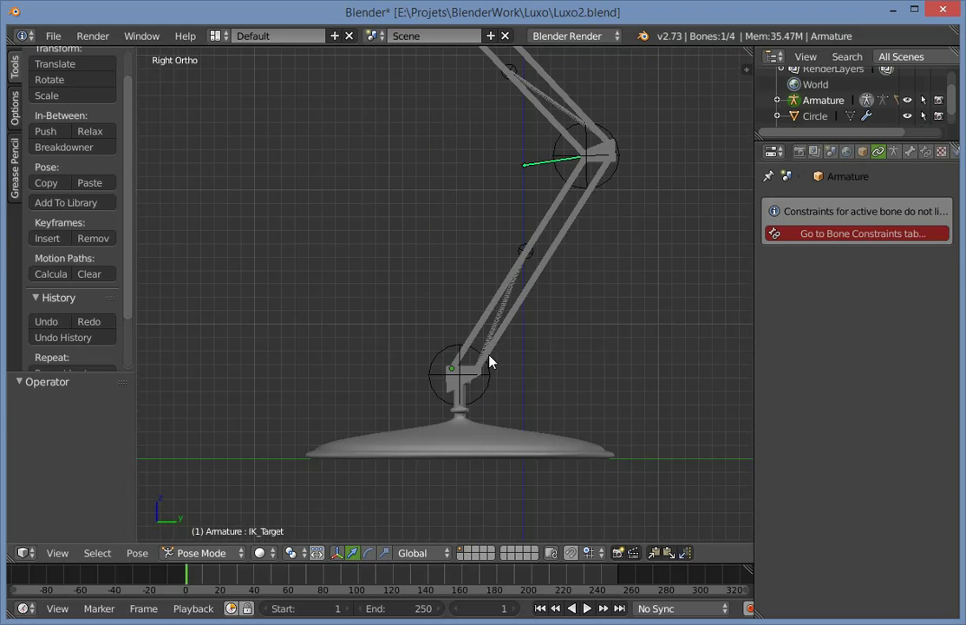
Test moving the base joint control near the lower bars, then undo it and deselect everything.
key("a")
right_click(490, 379)
key("g")
left_click(443, 409)
key("ctrl+z")
key("a")
Move the IK_Target bone about -0.23 along Y and -0.24 along Z to check the whole arm.
scroll(495, 347, "down", 4)
middle_click_drag(504, 261, 488, 334, "shift")
right_click(413, 153)
key("g")
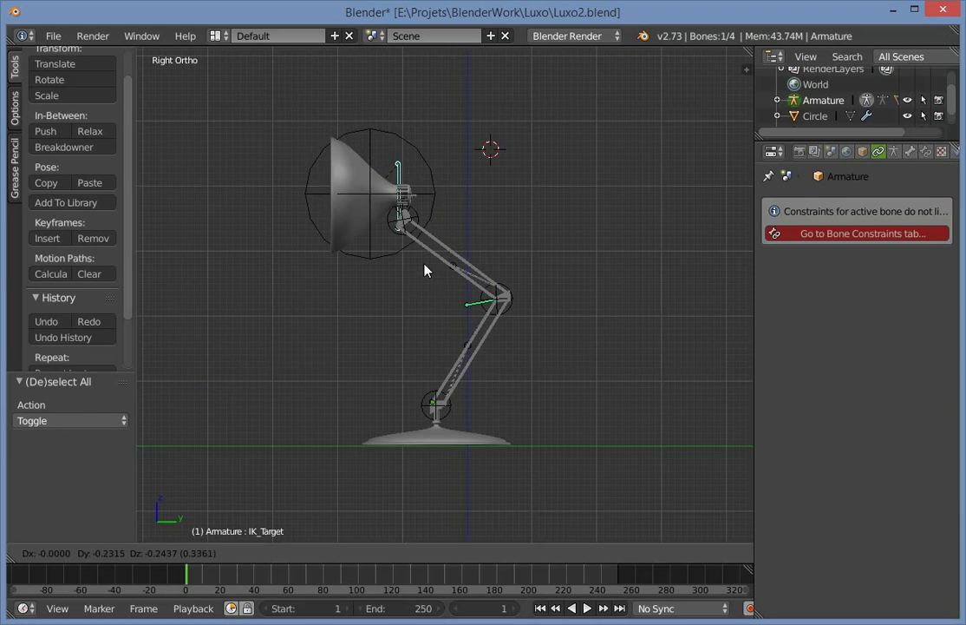
Try rotating the lamp head's Empty.012 with a trackball rotation in Object Mode, and undo the rotation.
left_click(436, 209)
key("ctrl+Tab")
right_click(445, 203)
right_click(445, 201)
key("r")
key("r")
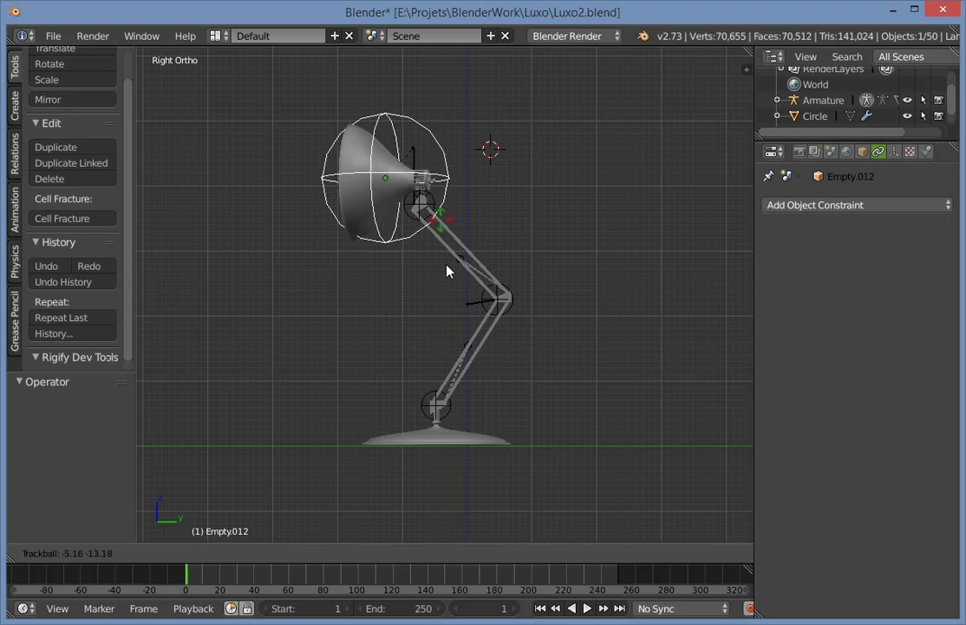
left_click(446, 267)
key("ctrl+z")
Parent the lamp's base mesh to Empty.008 at the base joint and deselect everything.
key("a")
right_click(415, 154)
middle_click_drag(414, 160, 464, 328, "shift")
key("ctrl+Tab")
right_click(460, 391)
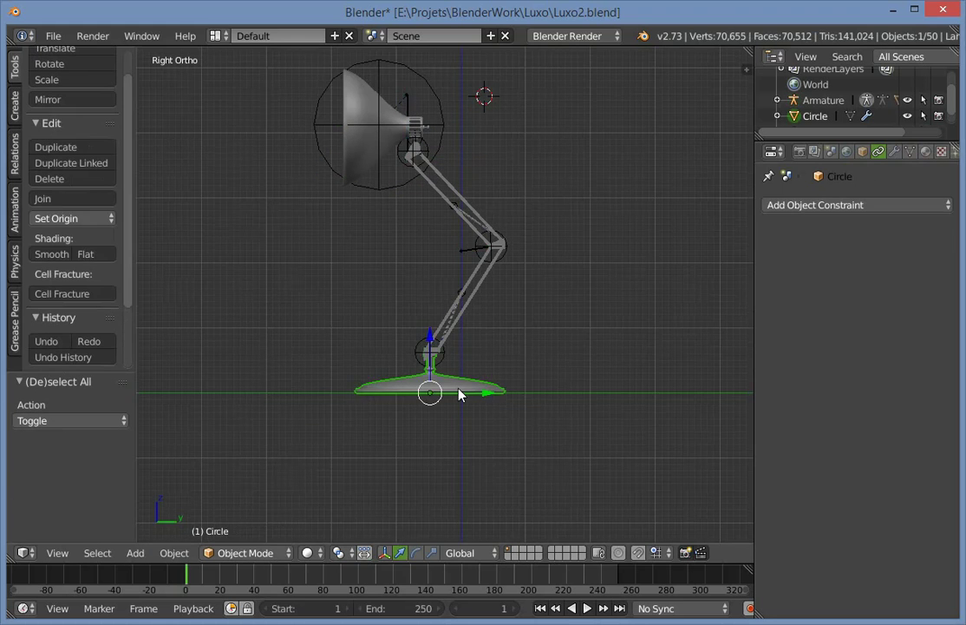
key("KP_Decimal")
right_click(370, 267, "shift")
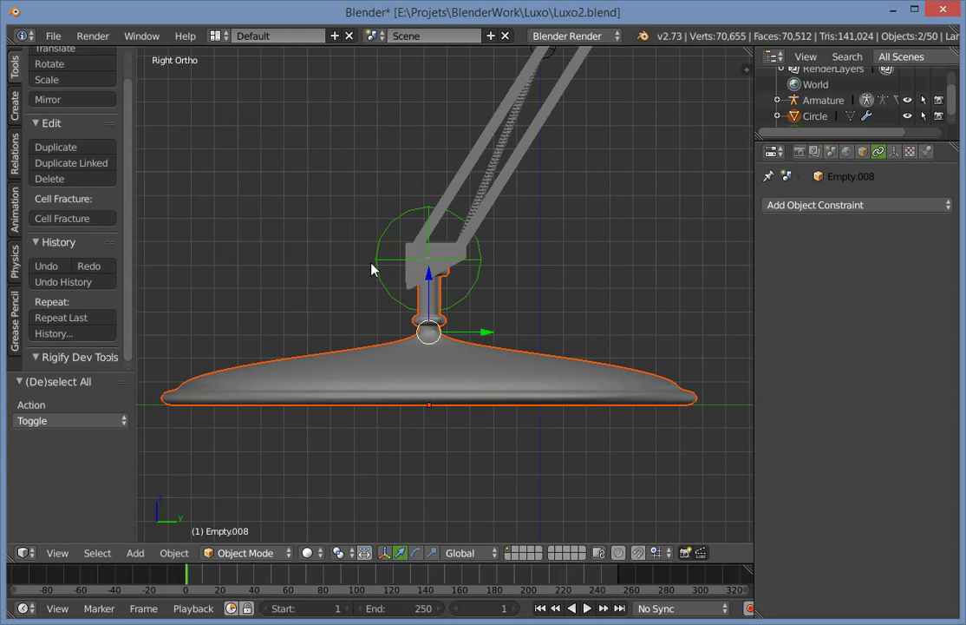
key("ctrl+p")
left_click(418, 274)
key("a")
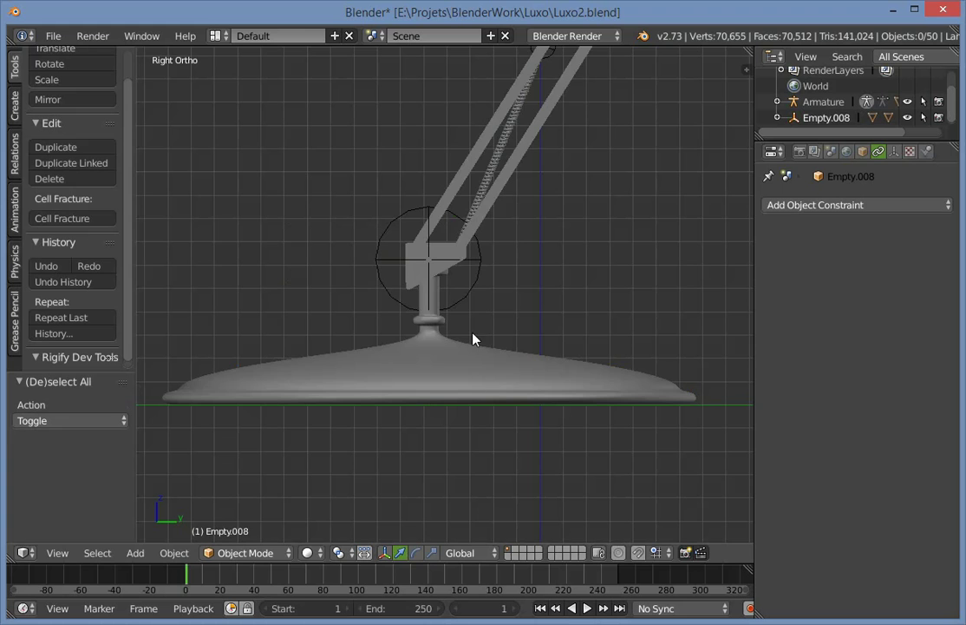
Test the base's parenting by moving Empty.008, and undo the move.
right_click(473, 281)
scroll(475, 284, "down", 3)
key("g")
left_click(491, 347)
key("ctrl+z")
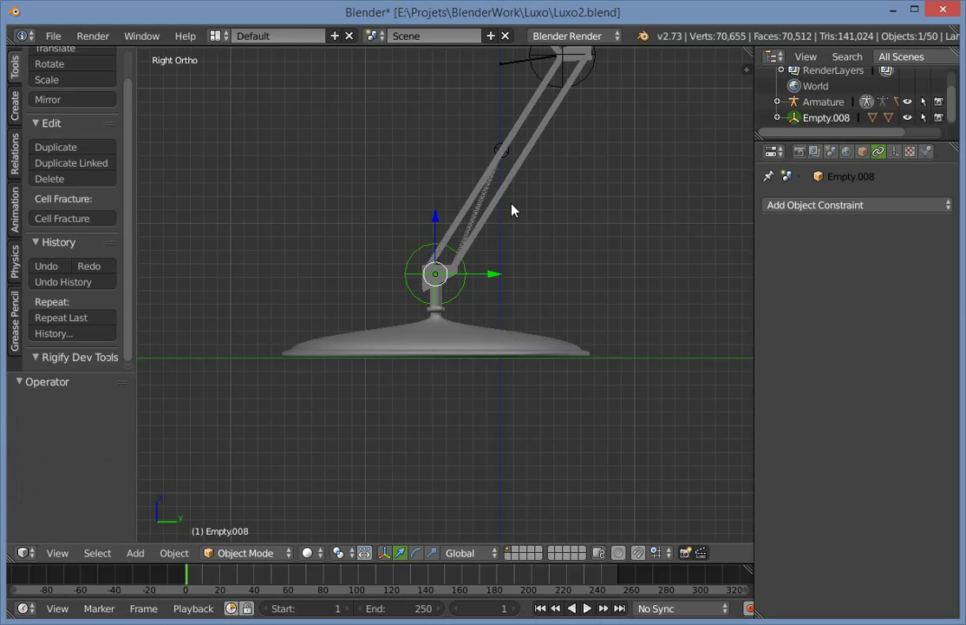
Try moving the whole armature in Object Mode, and return to Pose Mode with all bones deselected.
key("Home")
right_click(393, 114)
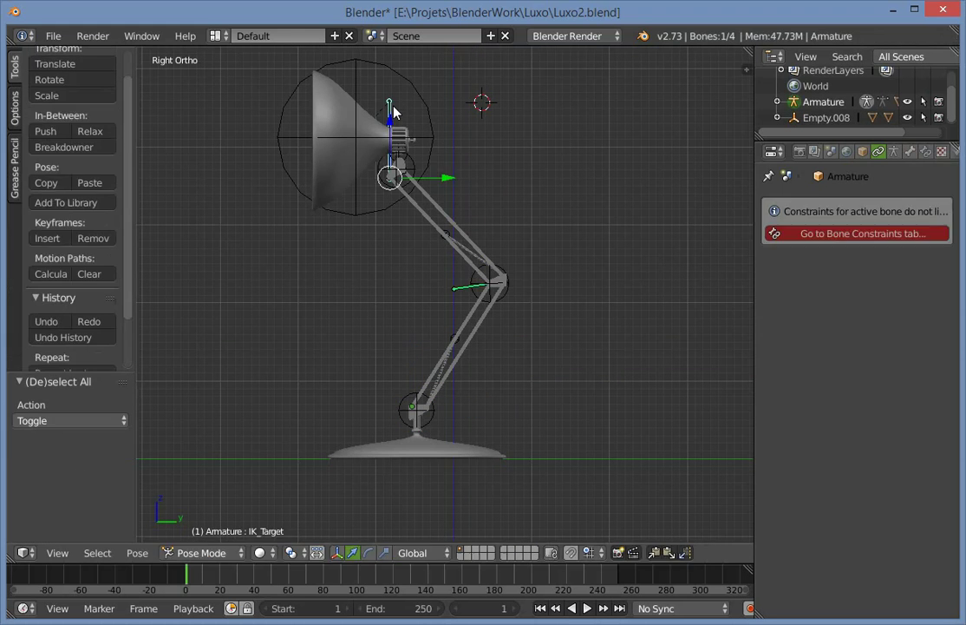
key("ctrl+Tab")
key("g")
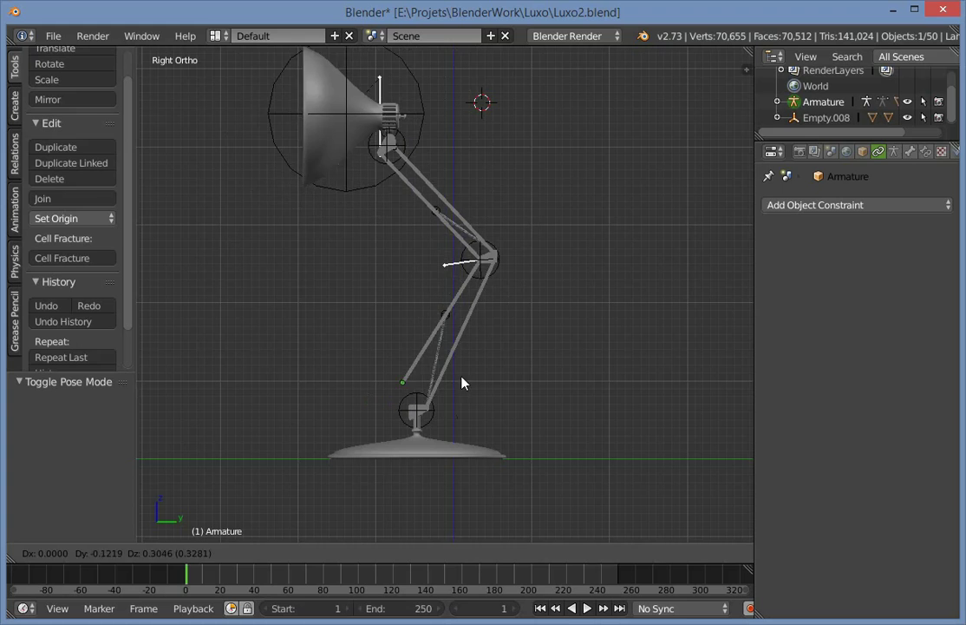
left_click(450, 406)
key("ctrl+Tab")
key("a")
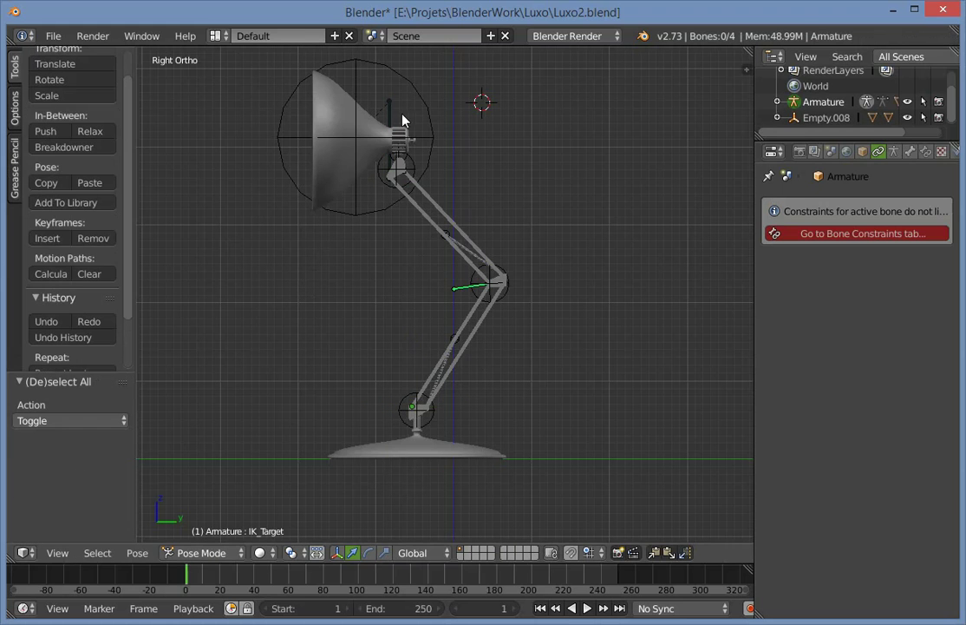
Test the lamp's arm in wireframe by moving the IK_Target bone down to the ground, and undo the move.
key("z")
key("g")
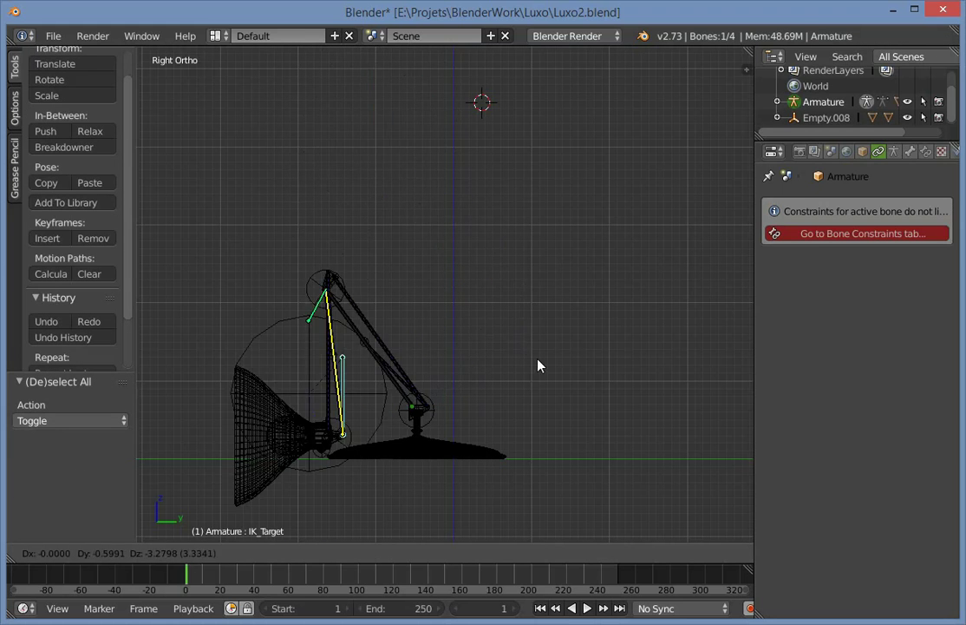
left_click(535, 399)
key("ctrl+z")
Inspect the lower arm's Main bone and its root at the base joint in the armature's Edit Mode.
key("Tab")
key("a")
scroll(435, 451, "up", 2)
middle_click_drag(460, 456, 448, 313, "shift")
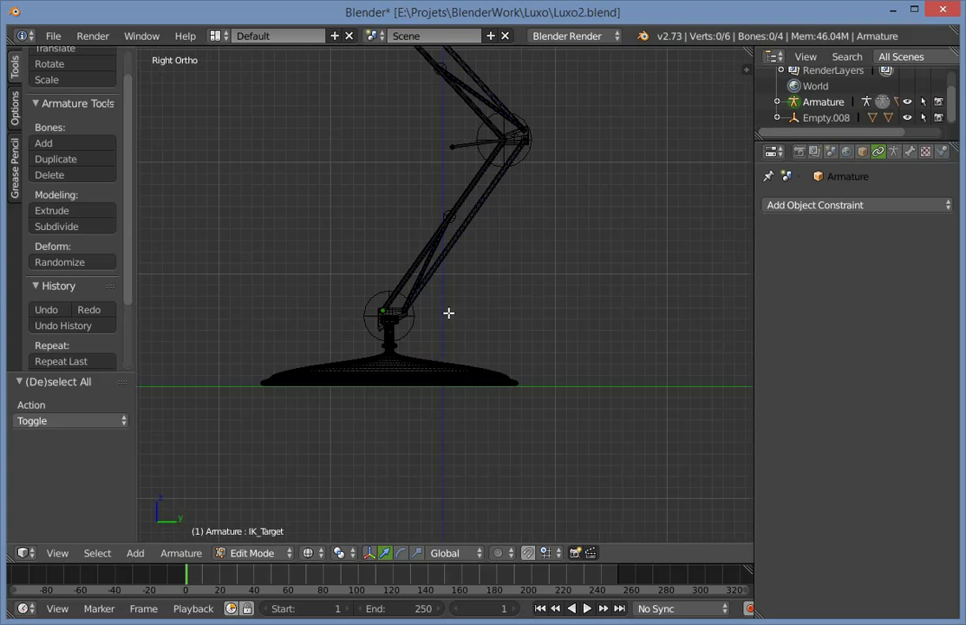
scroll(452, 303, "down", 4)
key("a")
key("z")
right_click(449, 267)
key("z")
scroll(441, 269, "up", 6)
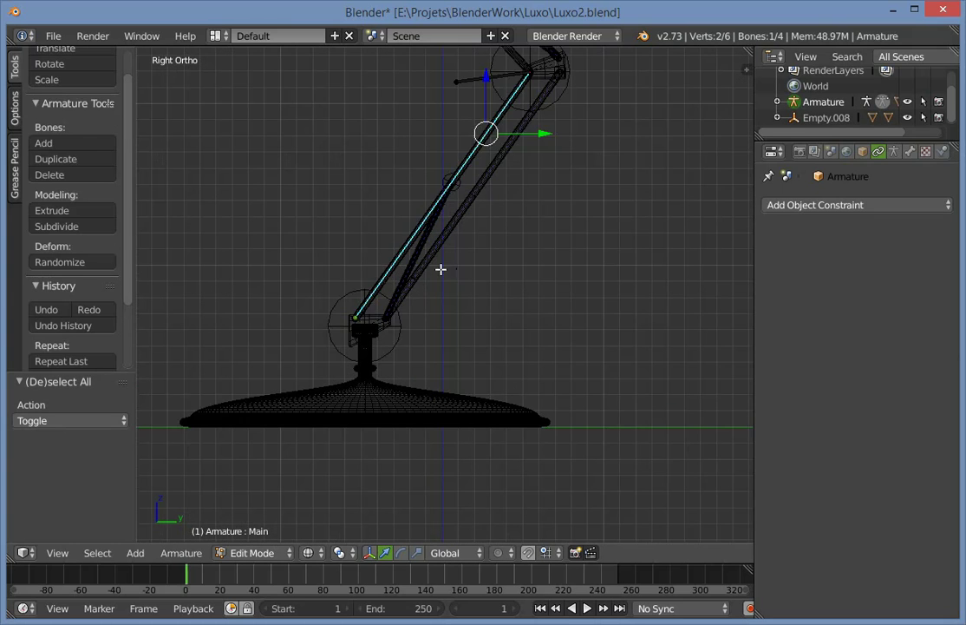
Reset the 3D cursor to the world origin with all pose bones deselected.
key("ctrl+Tab")
scroll(400, 260, "down", 2)
key("a")
middle_click_drag(399, 363, 416, 424)
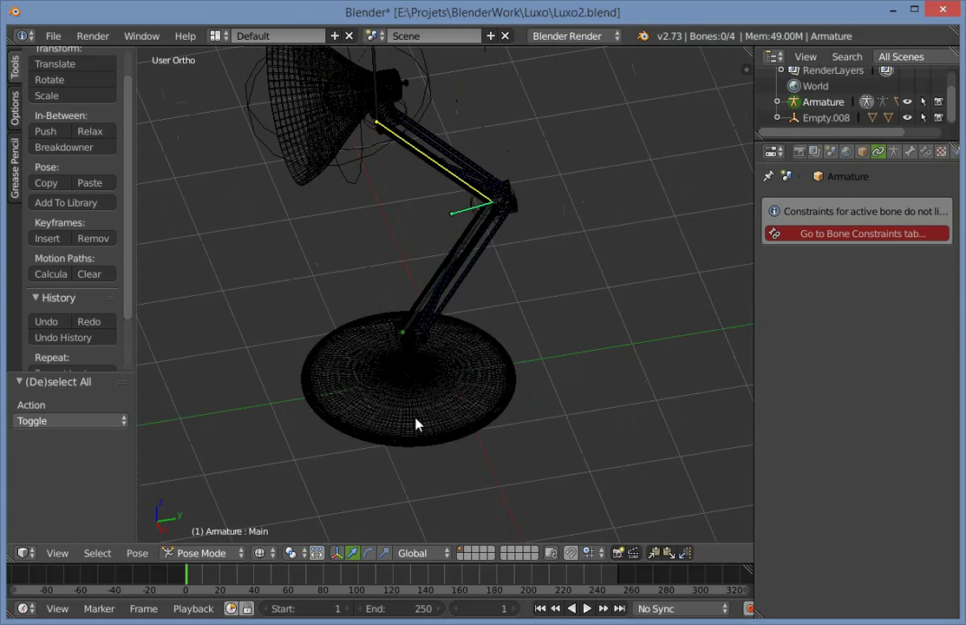
key("shift+c")
key("z")
mouse_move(476, 426)
middle_mouse_down("shift")
mouse_move(483, 317)
mouse_move(427, 224)
middle_mouse_up("shift")
scroll(521, 382, "up", 3)
key("z")
key("KP_1")
key("KP_3")
scroll(529, 390, "down", 1)
scroll(451, 313, "up", 4)
Add a new single bone at the 3D cursor in the armature's Edit Mode.
key("shift+a")
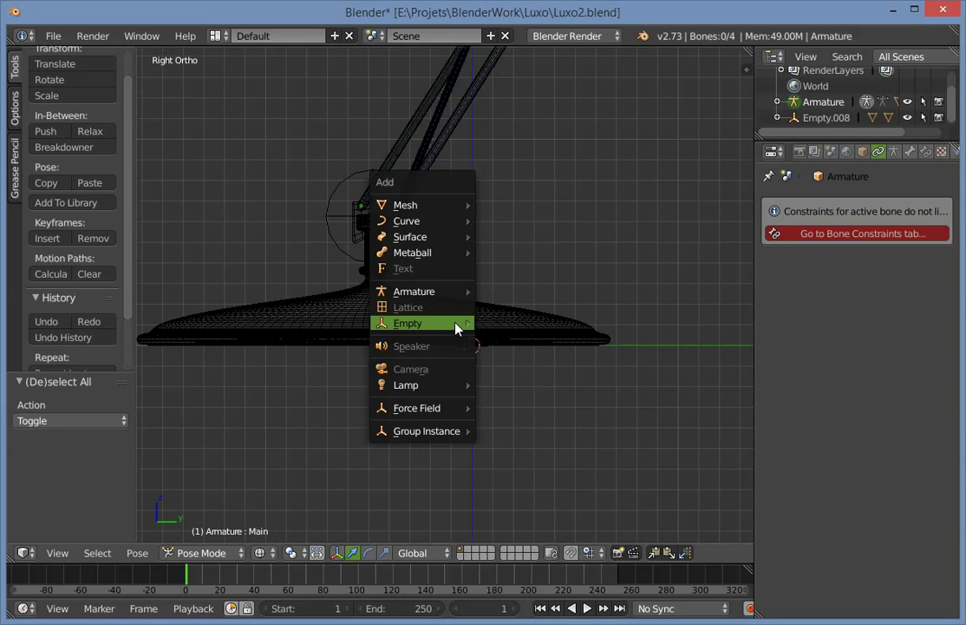
mouse_move(454, 329)
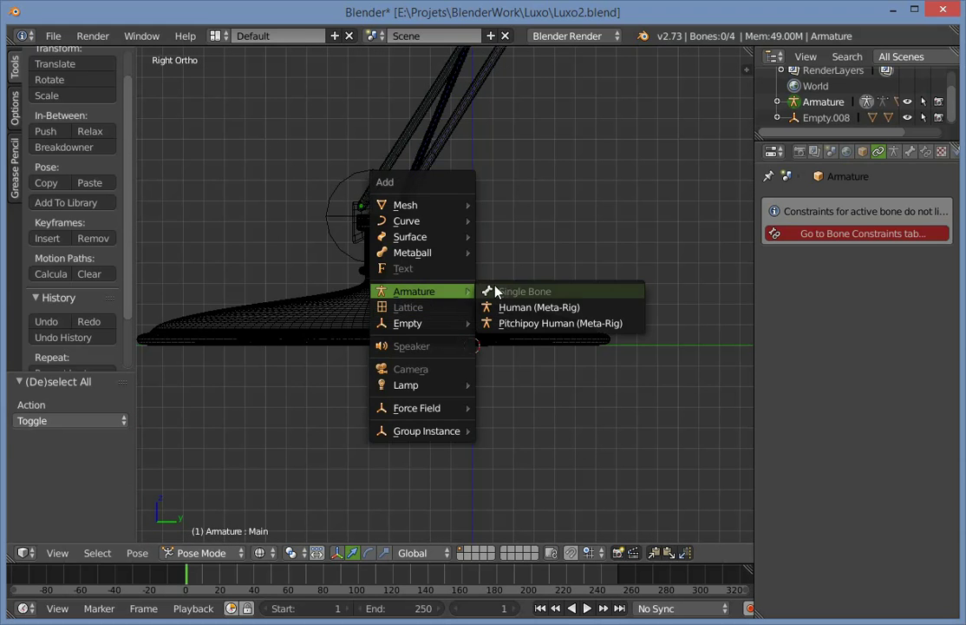
key("Tab")
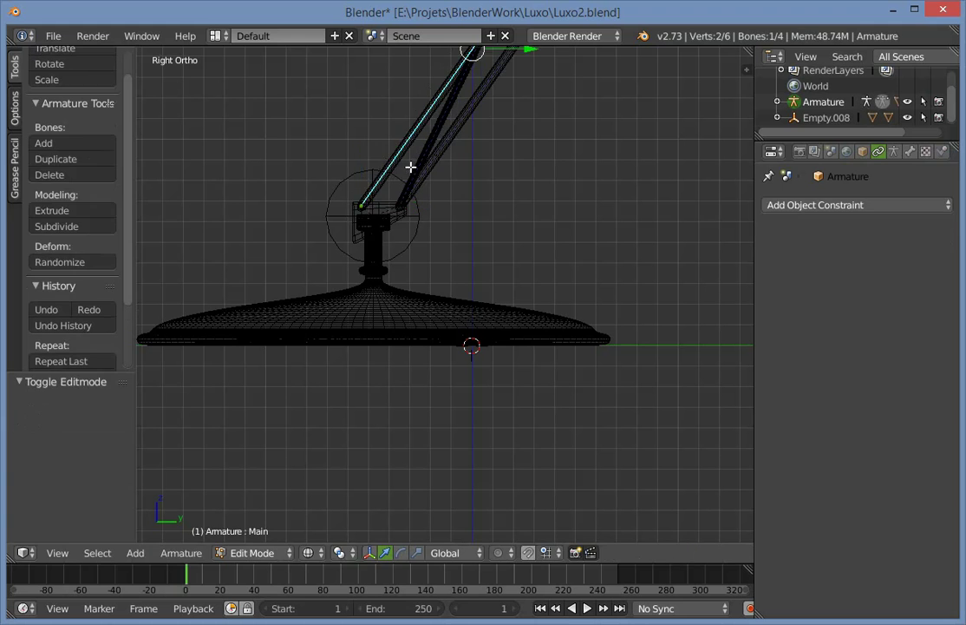
key("ctrl+Tab")
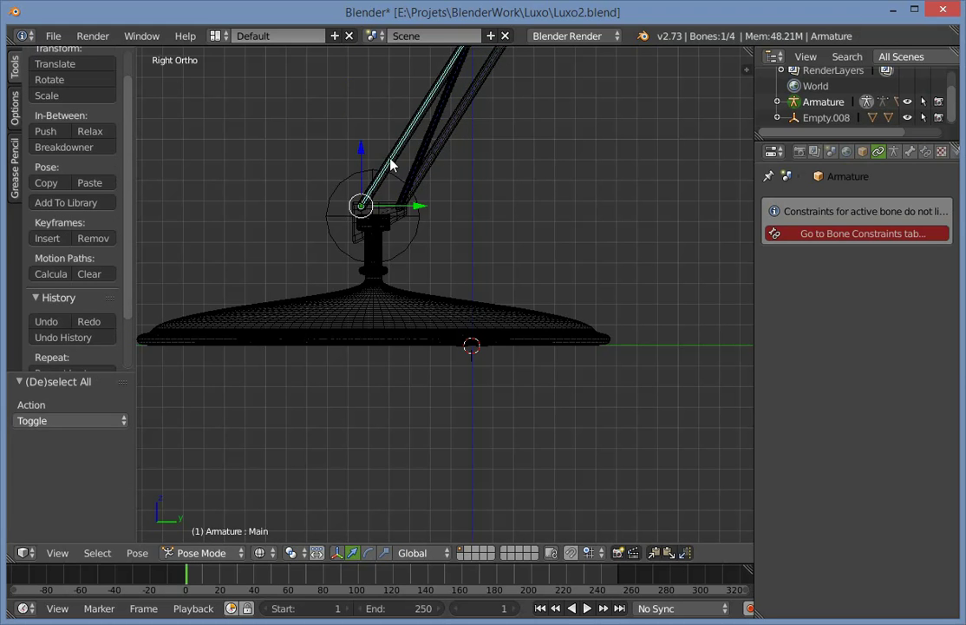
key("Tab")
scroll(470, 218, "down", 3)
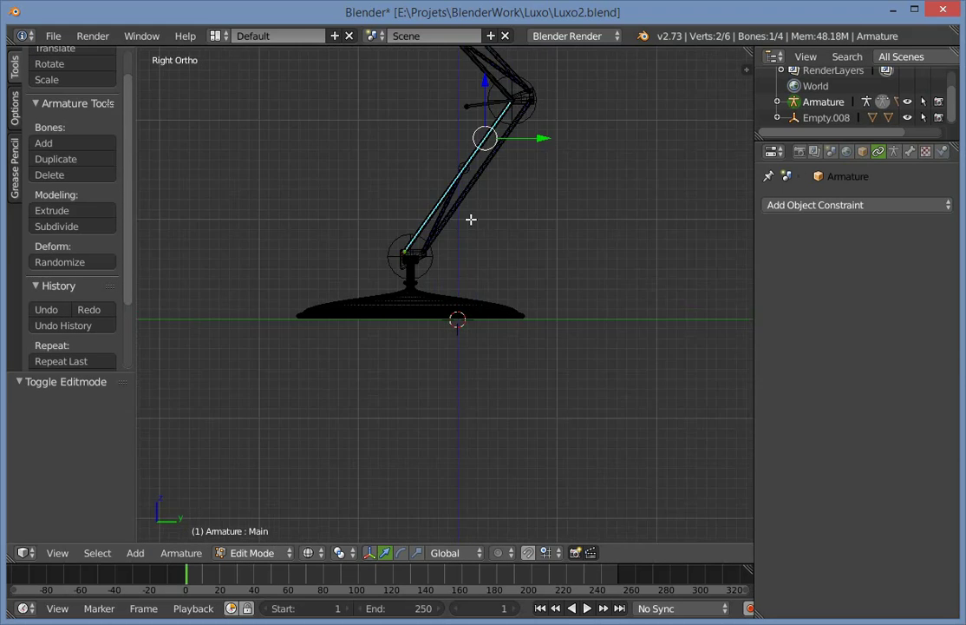
key("z")
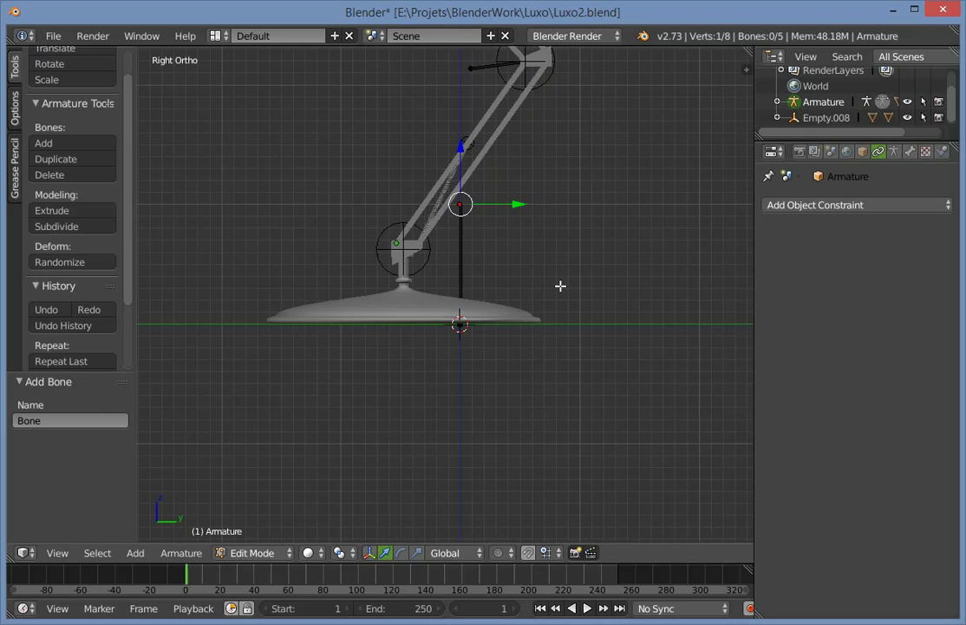
Move the new bone's tip by -1.9 along Y and -1.0 along Z to lay the bone flat on the ground.
key("g")
left_click(330, 403)
key("z")
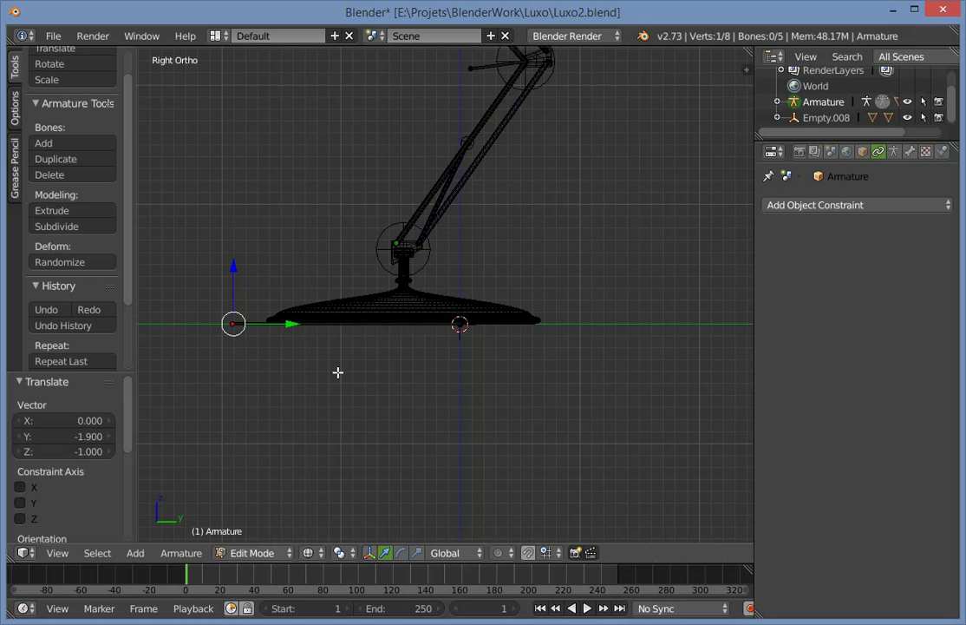
Move the whole new bone by about 0.49 along Y and 0.079 along Z to centre it within the lamp base.
key("a")
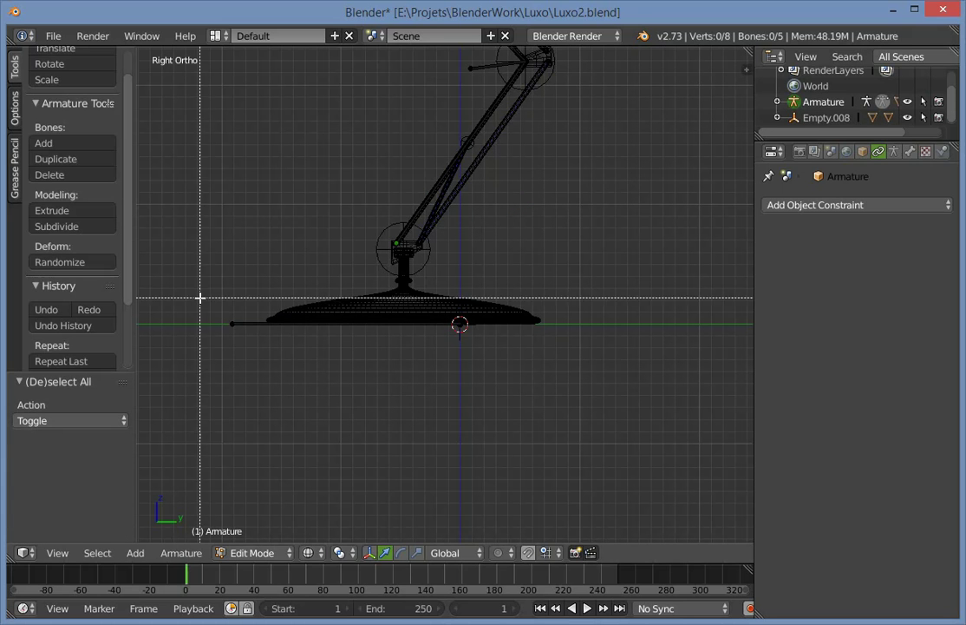
key("g")
left_click(510, 380)
key("KP_1")
middle_click_drag(350, 399, 369, 473)
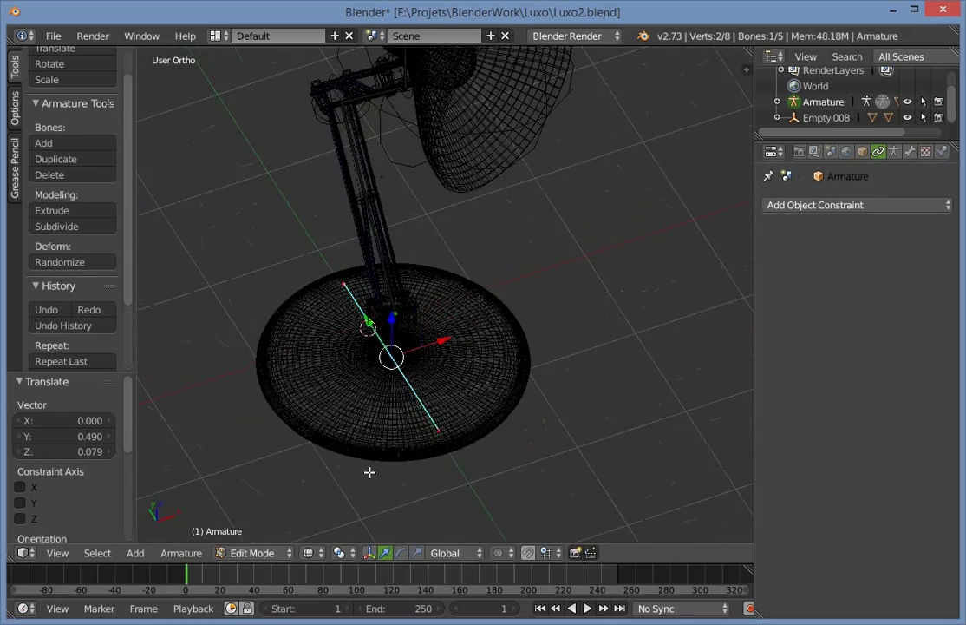
Check the new base bone's placement inside the lamp base in Pose Mode and Edit Mode, with solid and wireframe shading.
key("KP_3")
scroll(568, 376, "down", 1)
key("ctrl+Tab")
key("z")
middle_click_drag(408, 387, 436, 430)
key("Tab")
key("z")
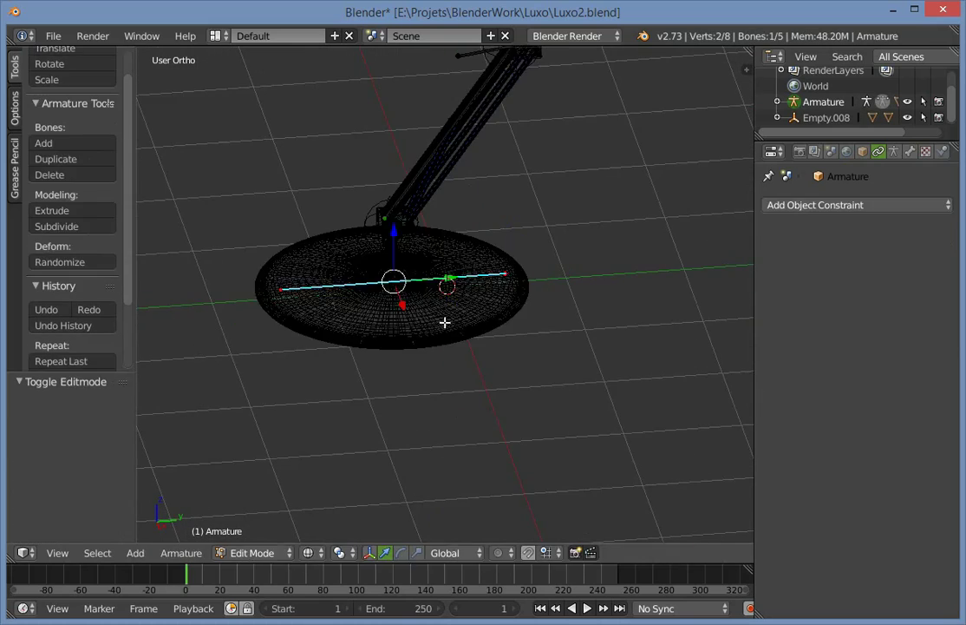
key("Tab")
key("z")
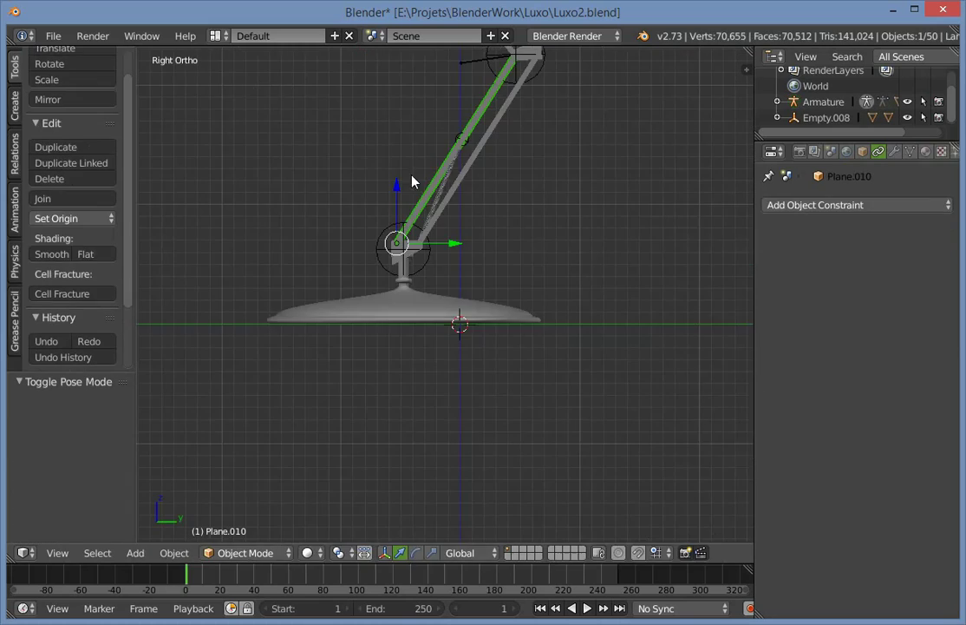
Parent the Main bone to the new base bone with the Keep Offset option in Edit Mode.
key("z")
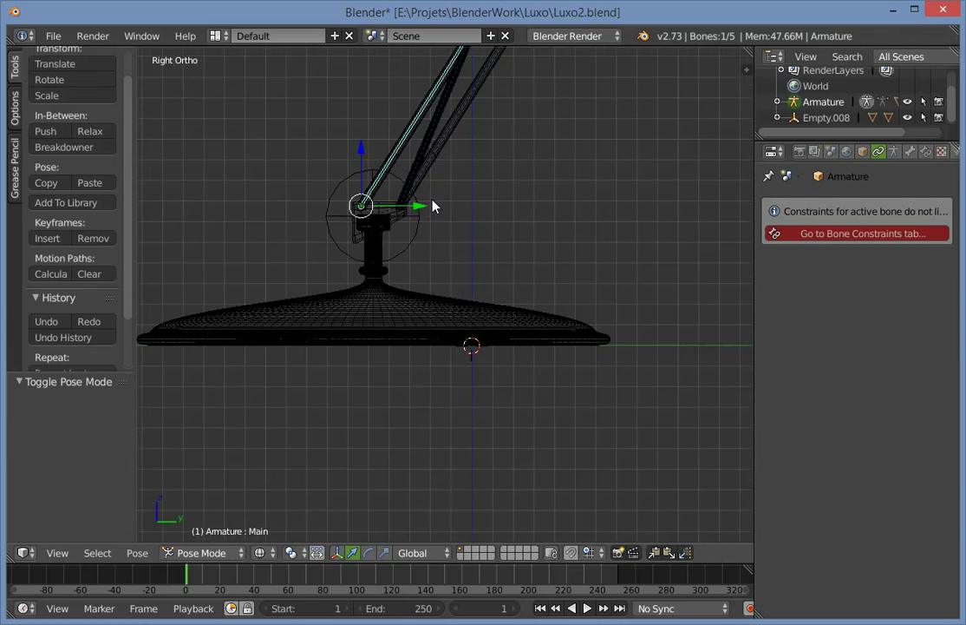
middle_click_drag(434, 208, 488, 360)
key("Tab")
scroll(481, 341, "down", 3)
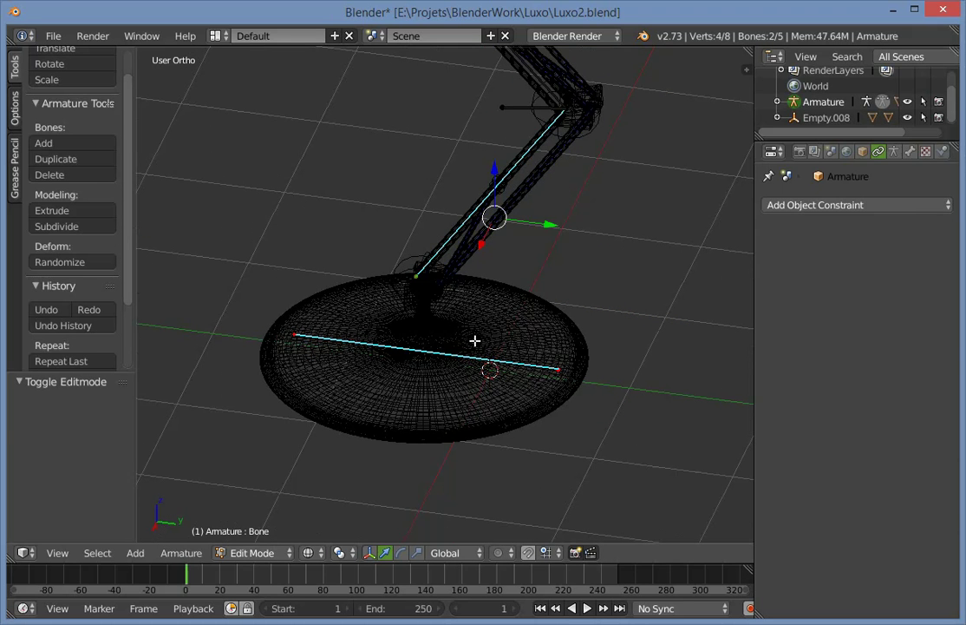
left_click(450, 356)
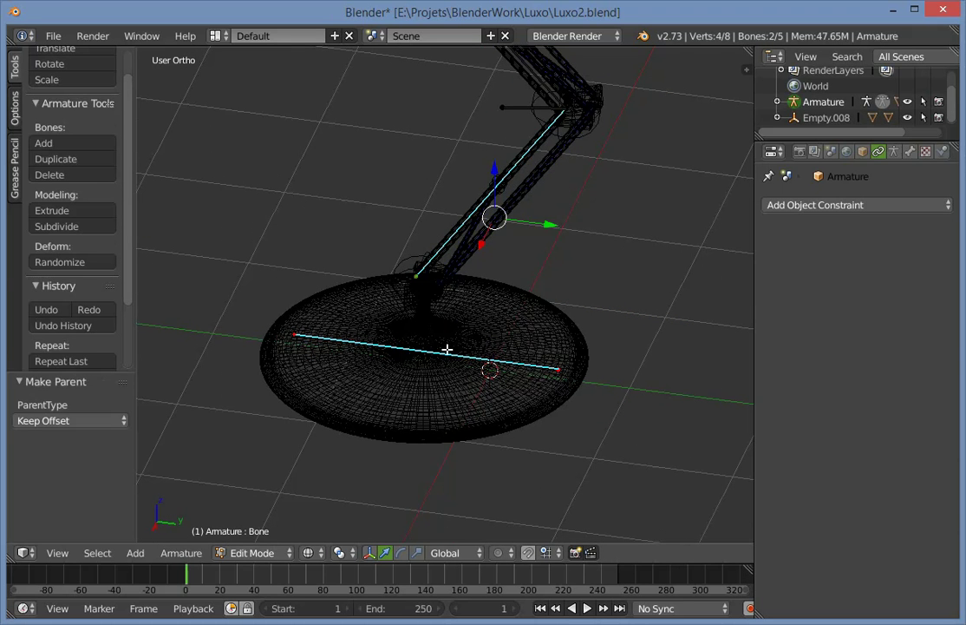
Test the bone parenting by moving the base bone in Pose Mode from an angled and the right view, cancelling each move.
key("Tab")
right_click(460, 363)
scroll(459, 361, "down", 2)
key("g")
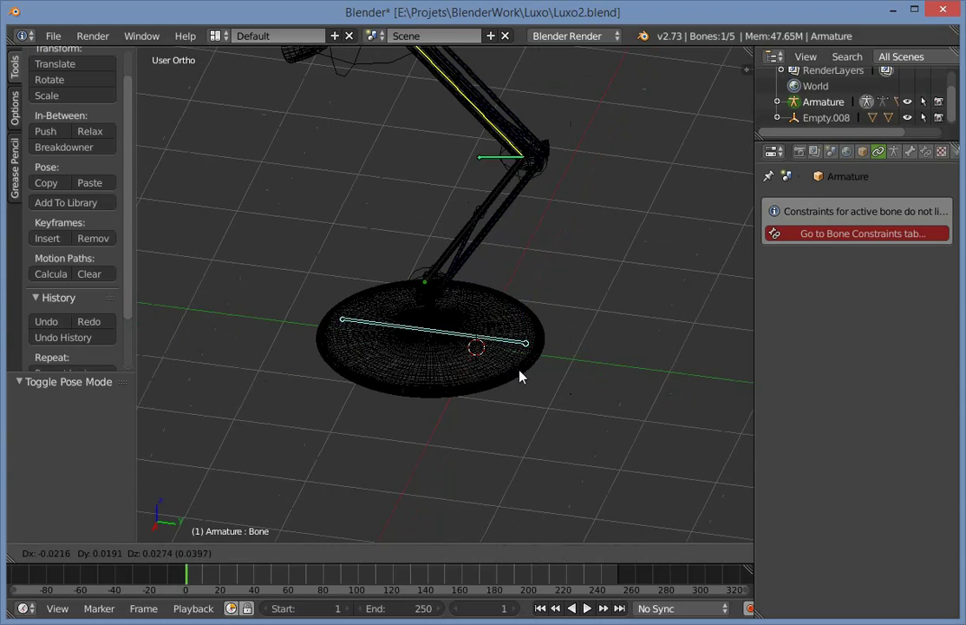
right_click(513, 418)
key("ctrl+Tab")
key("ctrl+Tab")
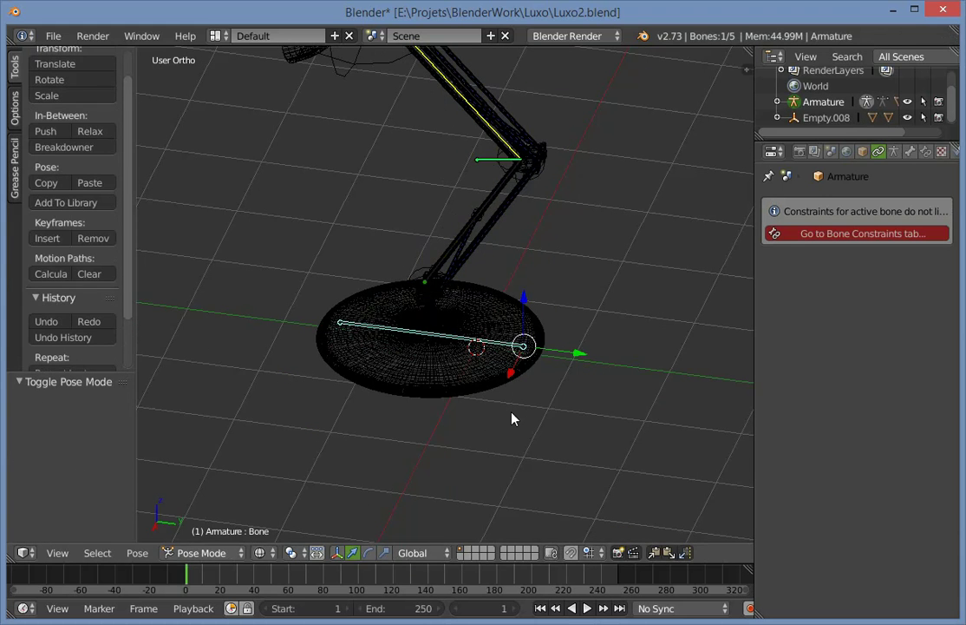
key("KP_3")
key("g")
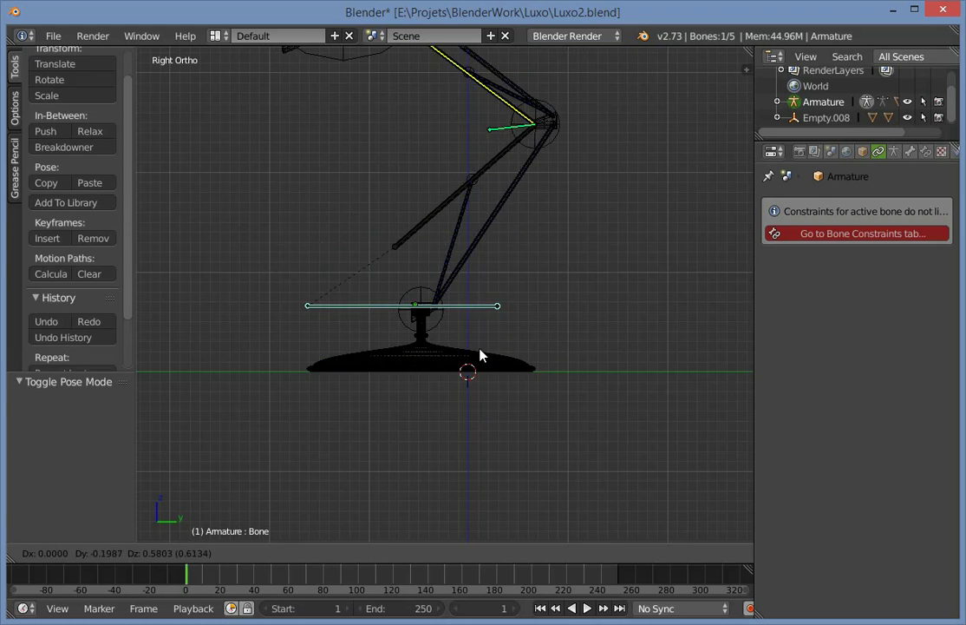
right_click(496, 351)
Parent the lamp's base mesh and Empty.008 to the new base bone using bone parenting.
scroll(522, 316, "up", 3)
middle_click_drag(438, 340, 471, 368)
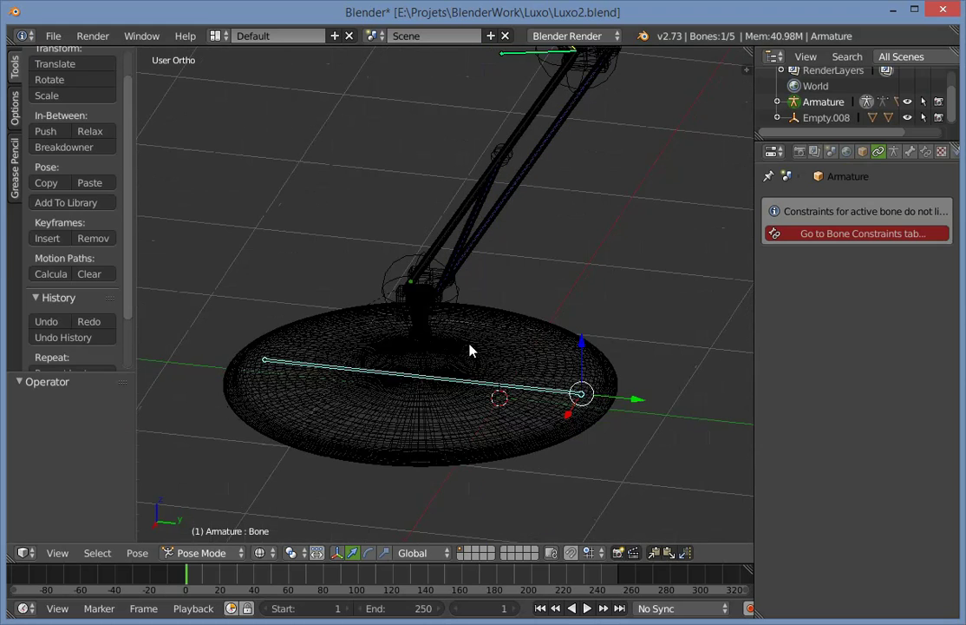
key("a")
right_click(464, 312)
right_click(459, 294, "shift")
key("z")
key("z")
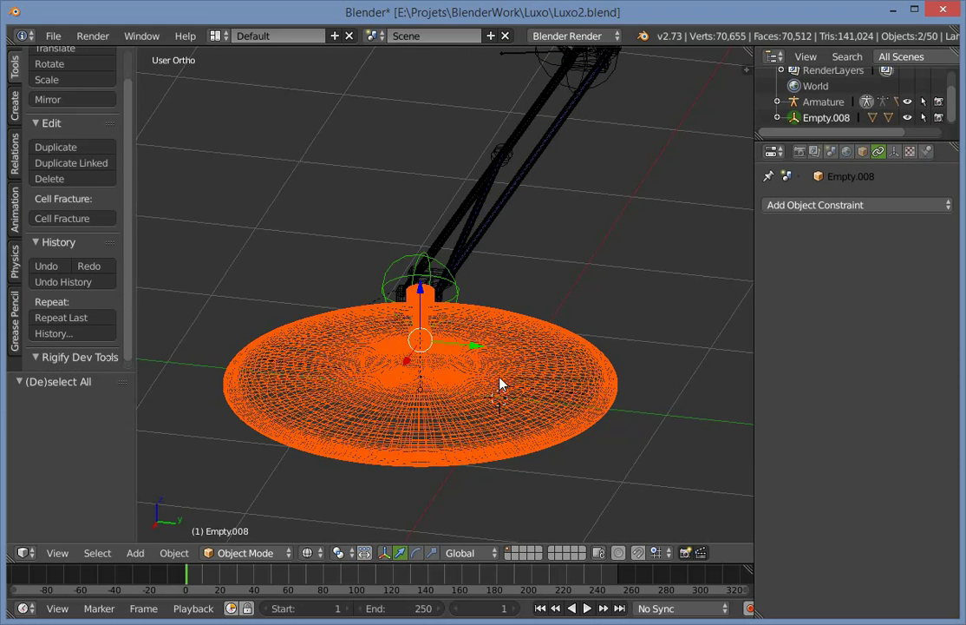
right_click(511, 387, "shift")
key("ctrl+Tab")
key("ctrl+p")
key("Down")
key("Down")
key("Down")
key("Down")
key("Down")
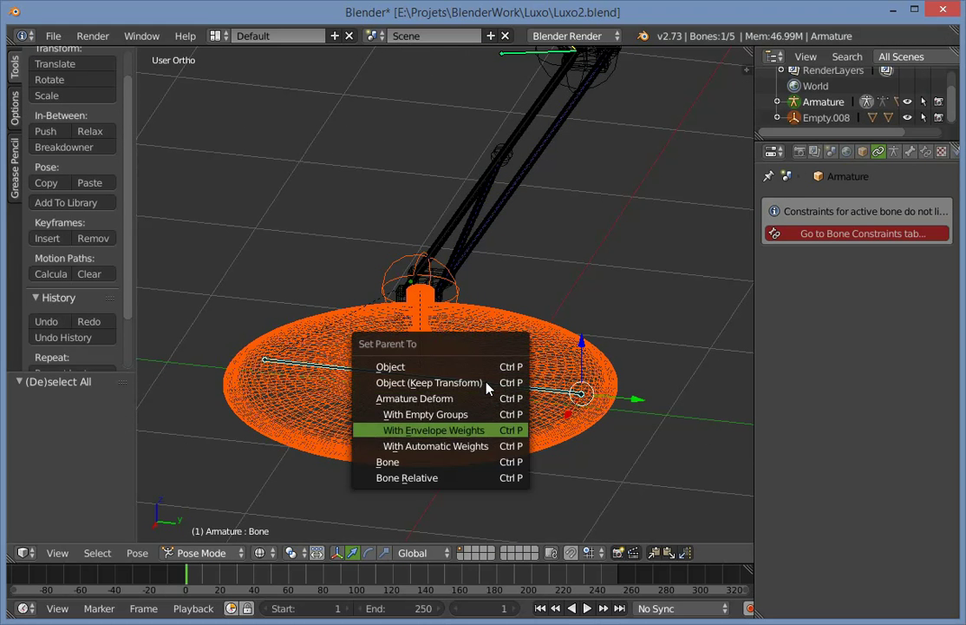
key("Return")
Move the base bone by about -0.373 along Y and 0.232 along Z in Pose Mode.
key("a")
key("g")
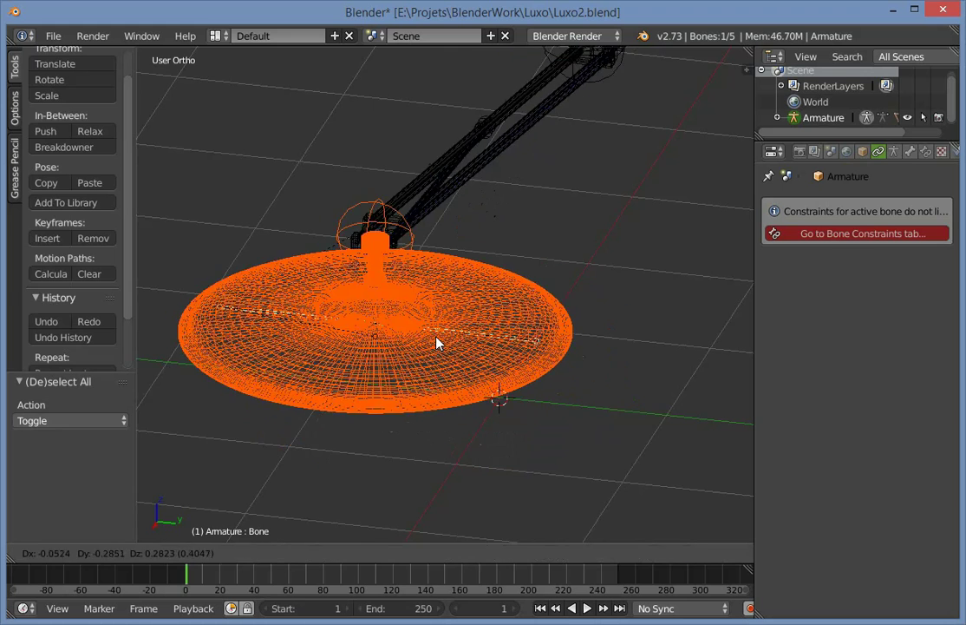
left_click(437, 342)
Test the base bone's movement from the right view in Pose Mode, and undo this move and the previous one.
key("z")
key("KP_1")
key("KP_2")
key("KP_3")
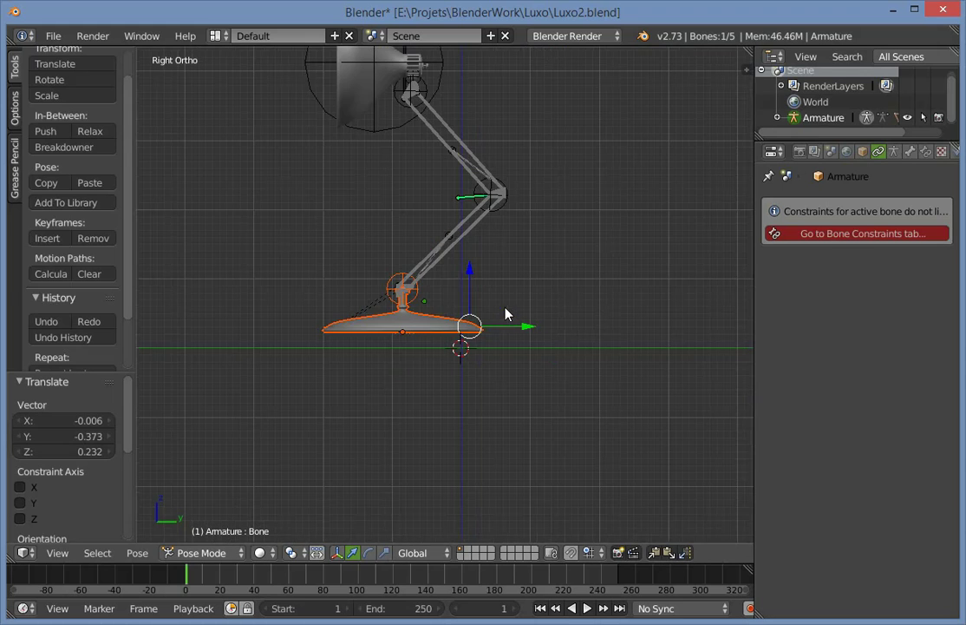
key("g")
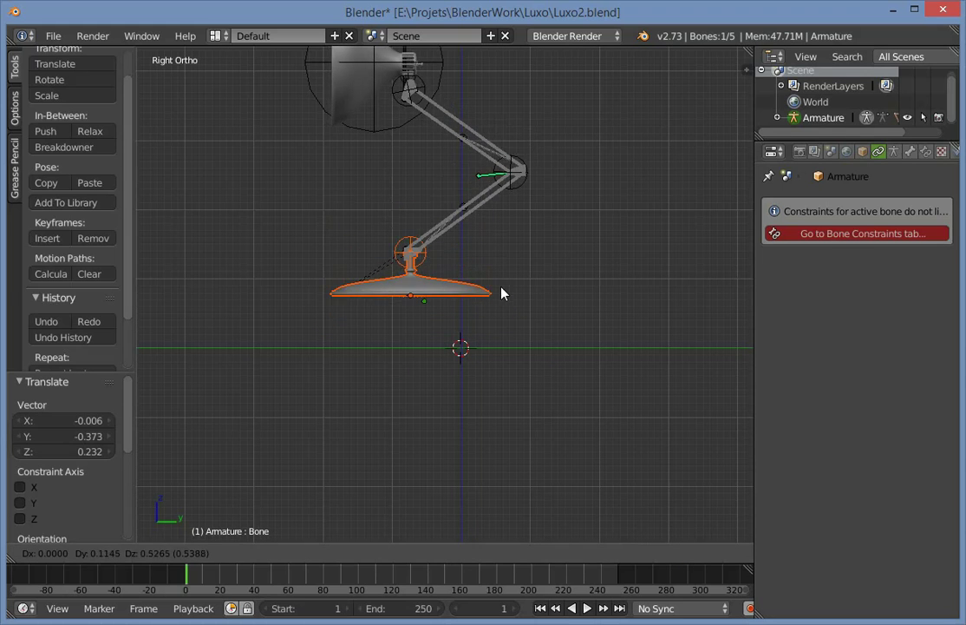
left_click(475, 322)
key("ctrl+z")
key("ctrl+z")
Move the base bone by about -0.309 along Y and 0.355 along Z as a test, and undo the move.
key("a")
right_click(445, 335)
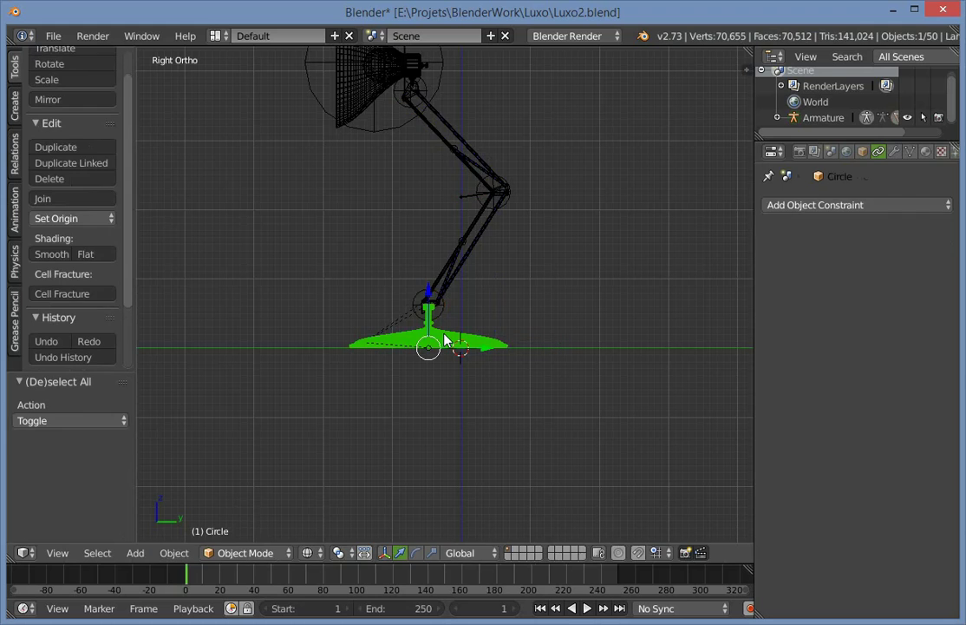
key("z")
right_click(443, 337)
key("z")
key("g")
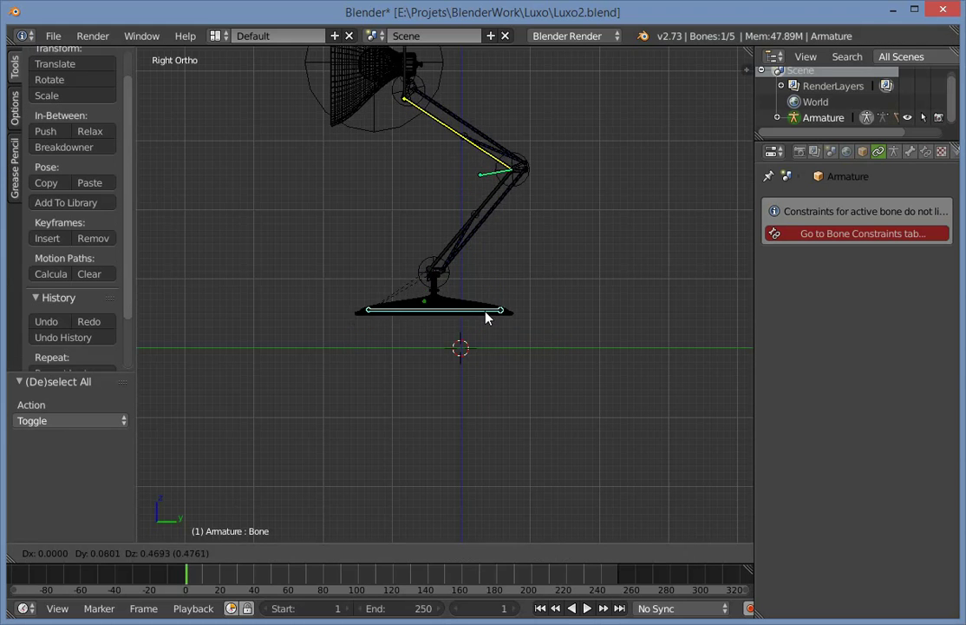
left_click(476, 325)
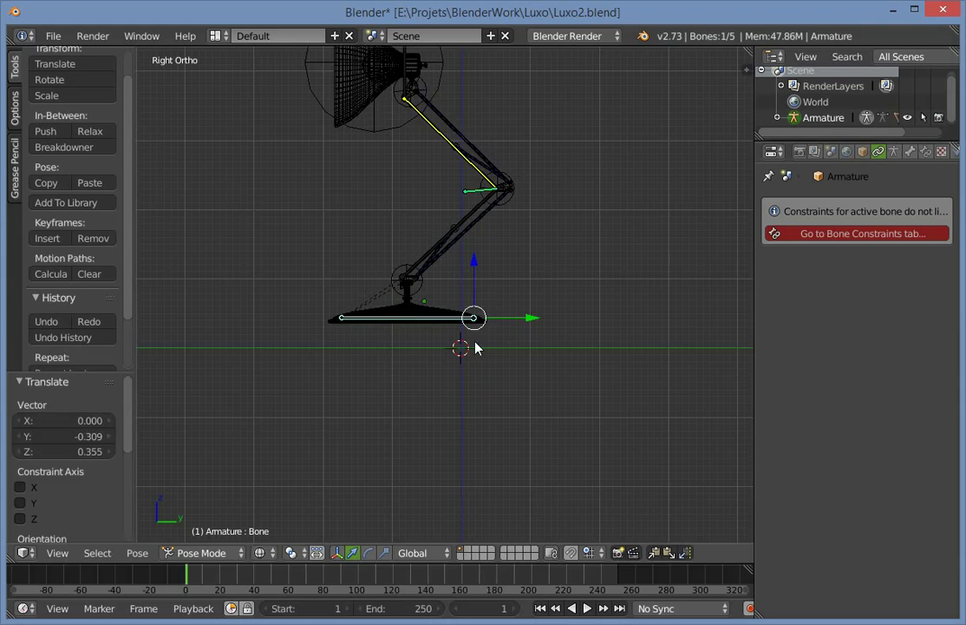
key("ctrl+z")
Reselect the base bone in wireframe display, test another move in Pose Mode, and undo it.
right_click(478, 323)
key("a")
key("z")
right_click(489, 340)
key("z")
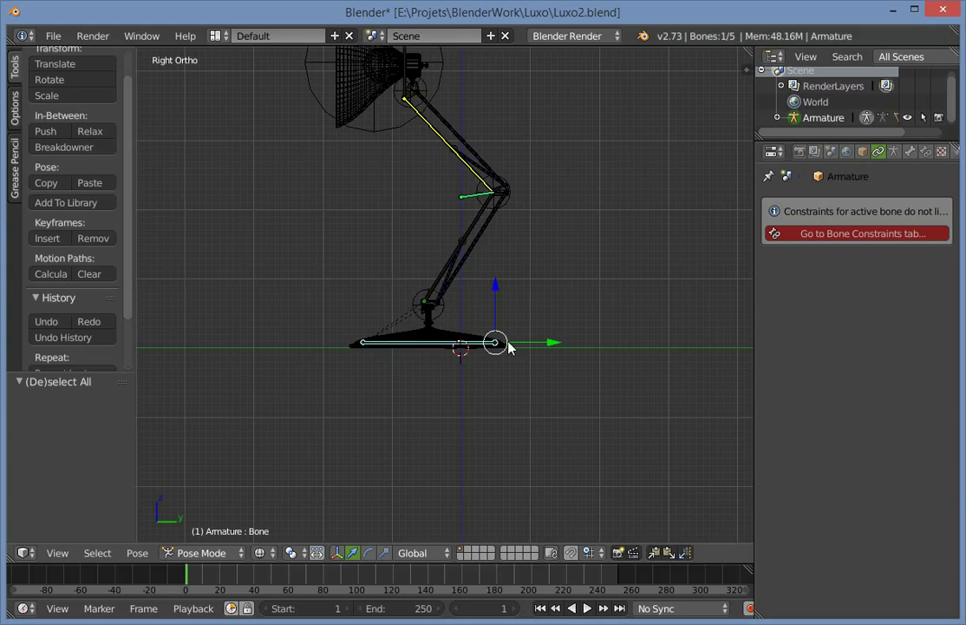
key("g")
left_click(525, 328)
key("ctrl+z")
Test moving the IK_Target bone at the lamp head, and undo the move.
scroll(446, 105, "down", 2)
key("a")
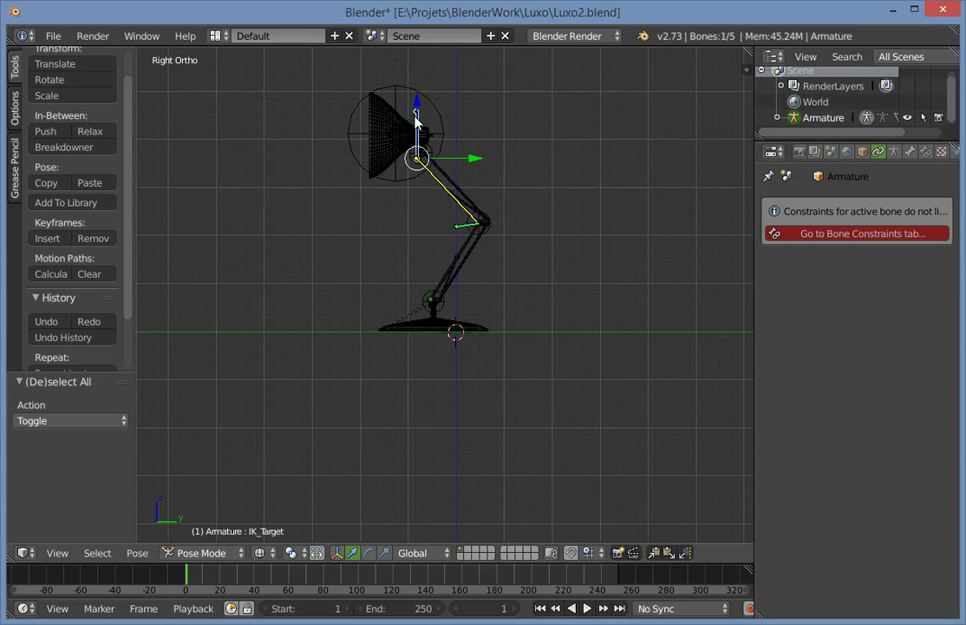
key("g")
left_click(402, 146)
key("ctrl+z")
Select the base bone and move it by about -0.095 along Y and 0.649 along Z in Pose Mode.
scroll(468, 340, "up", 3)
key("z")
right_click(472, 353)
key("z")
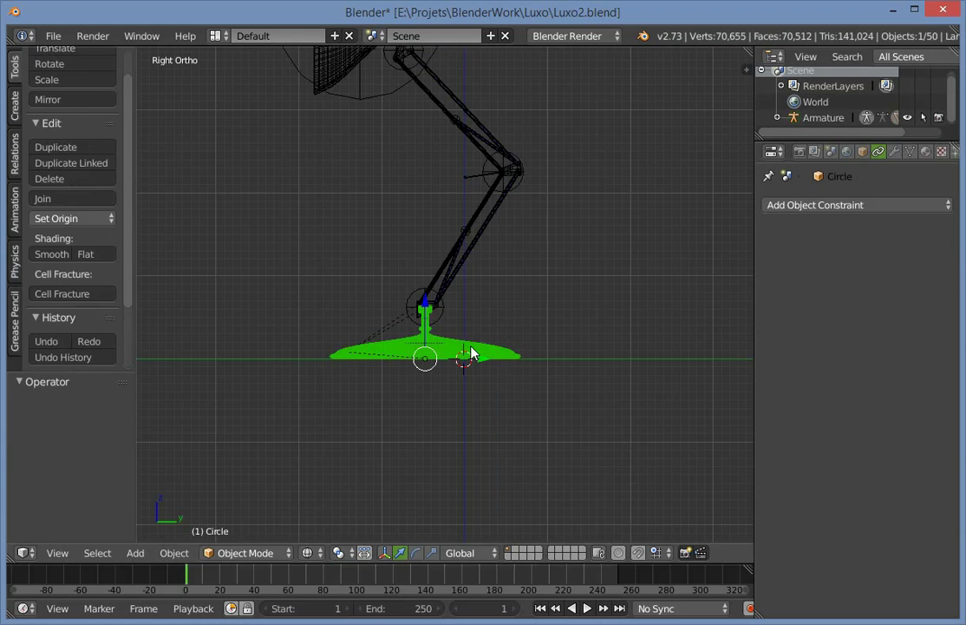
key("z")
right_click(502, 351)
key("z")
key("g")
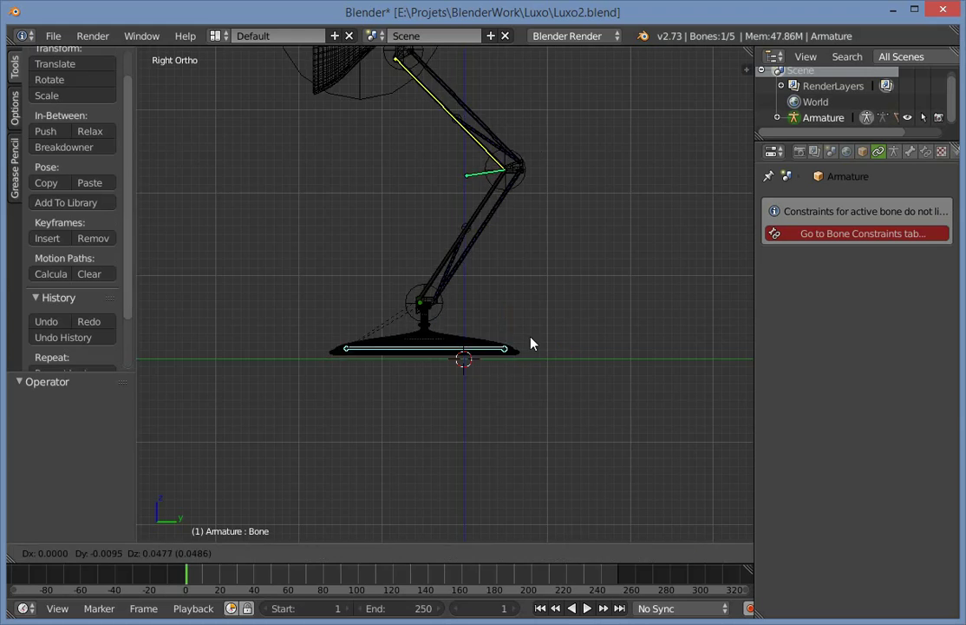
left_click(531, 326)
Move and rotate the IK_Target bone to tilt the lamp head.
scroll(457, 99, "down", 2)
key("r")
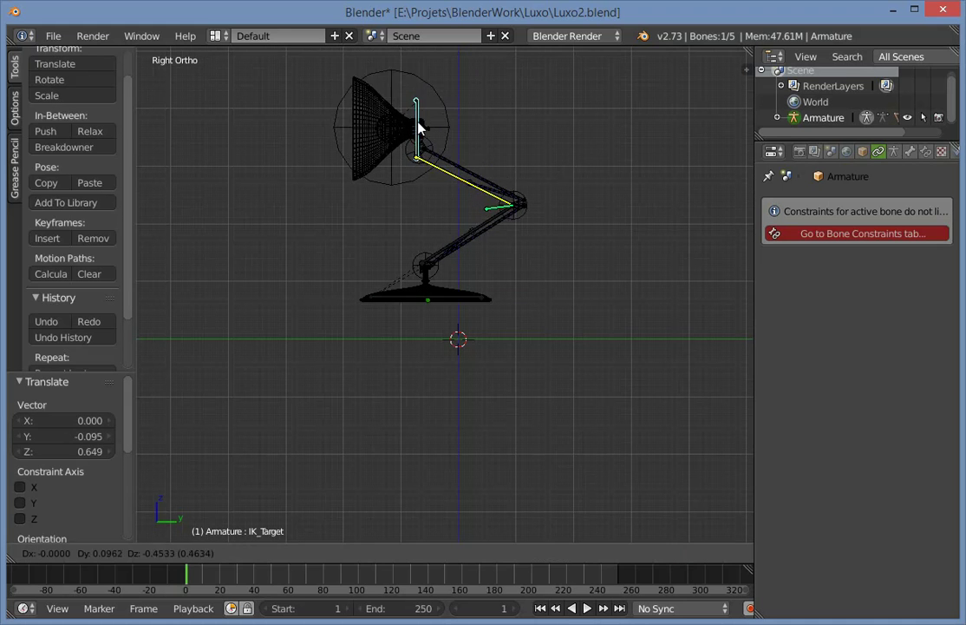
left_click(446, 130)
Return the armature to Object Mode in solid display with everything deselected, and save over Luxo2.blend.
key("a")
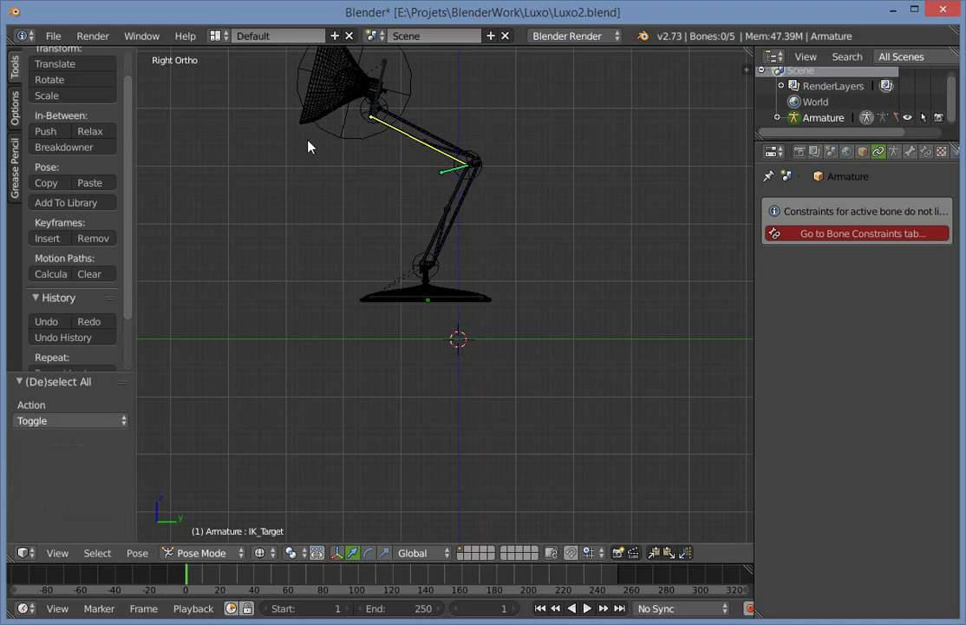
key("shift+a")
key("ctrl+Tab")
middle_click_drag(454, 209, 554, 332, "shift")
key("a")
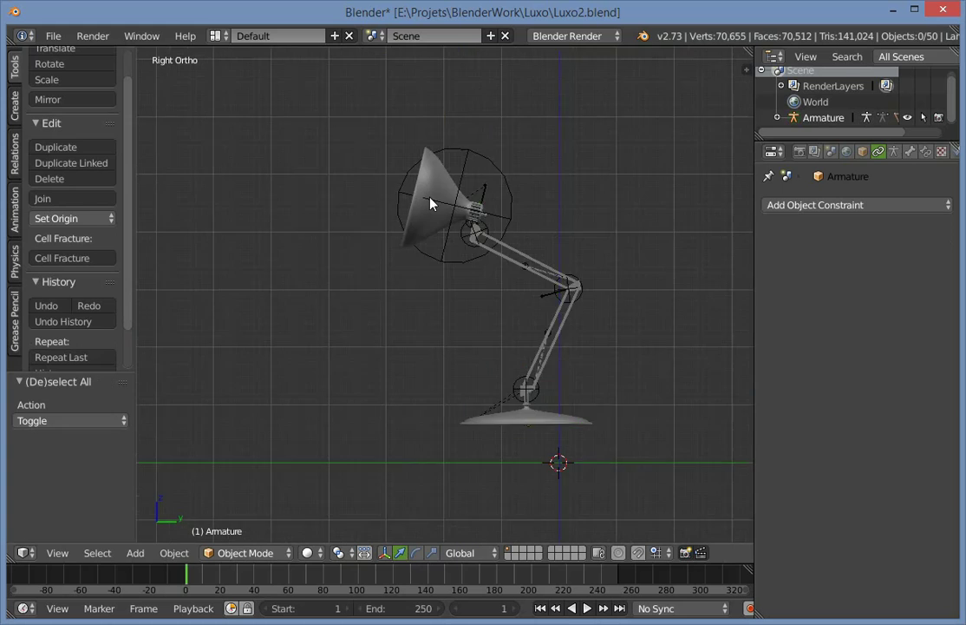
scroll(426, 216, "up", 2)
key("ctrl+s")
left_click(421, 267)
Undo the test poses of the base bone and IK_Target.
key("ctrl+z")
key("ctrl+z")
key("ctrl+z")
key("ctrl+z")
key("ctrl+z")
key("ctrl+z")
key("ctrl+z")
key("ctrl+z")
key("ctrl+z")
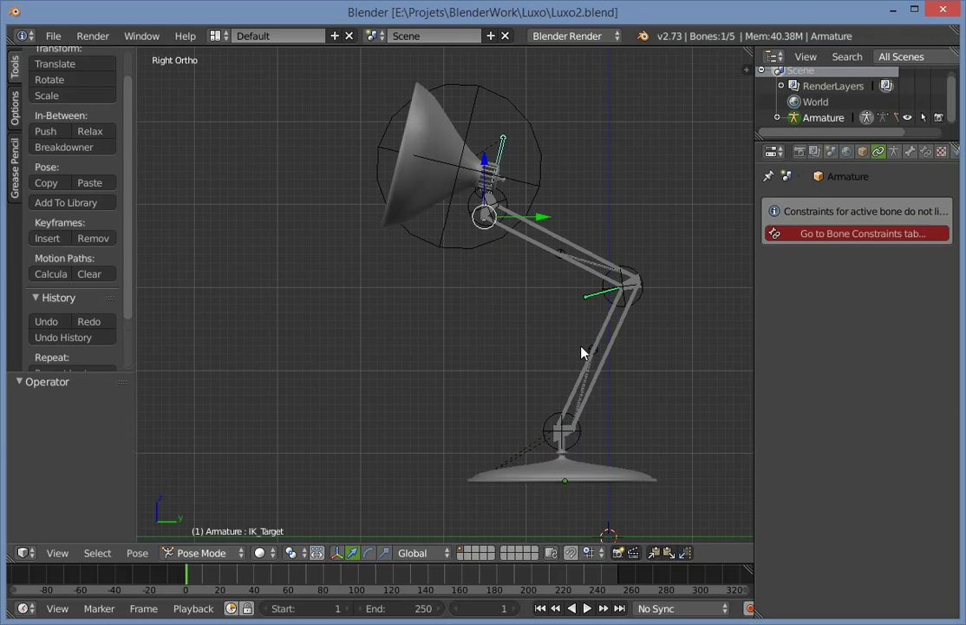
key("ctrl+s")
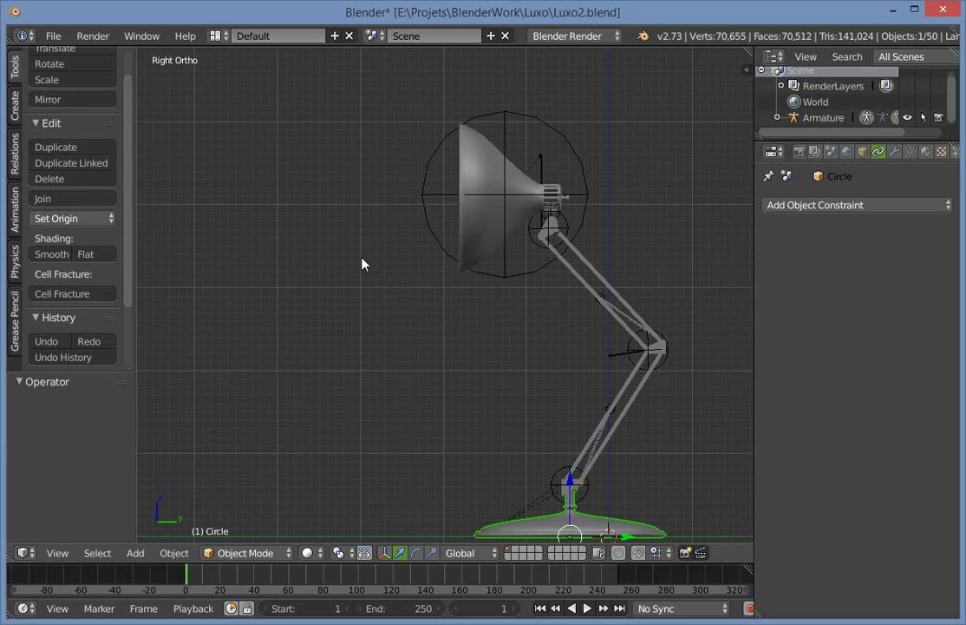
Add a cube beside the lamp head, scale it down, flatten it to 0.367 along Z, and raise it in front of the shade.
key("a")
key("shift+a")
mouse_move(371, 143)
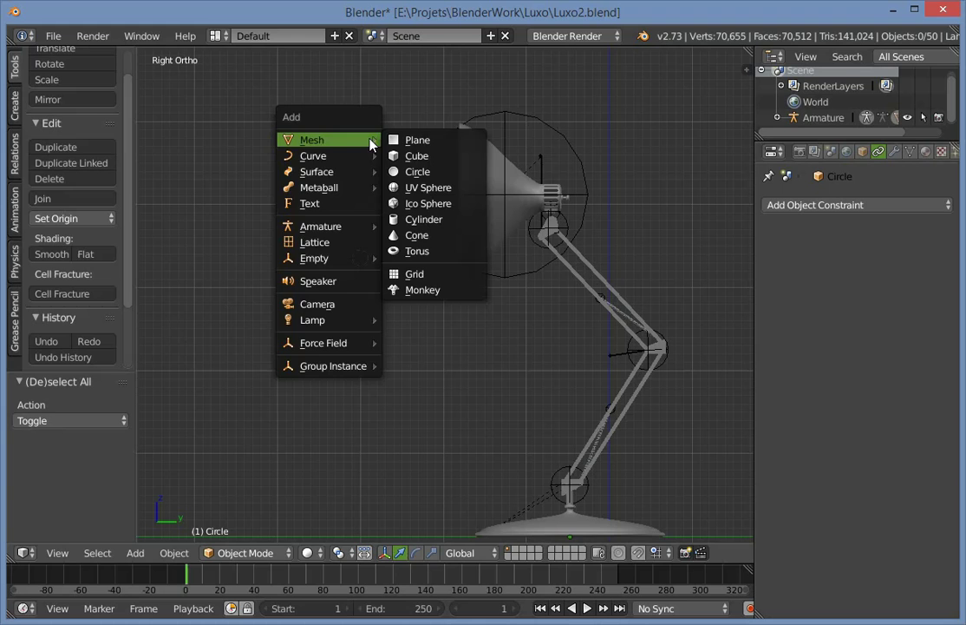
left_click(421, 151)
key("s")
left_click(424, 161)
key("s")
key("z")
left_click(379, 227)
key("g")
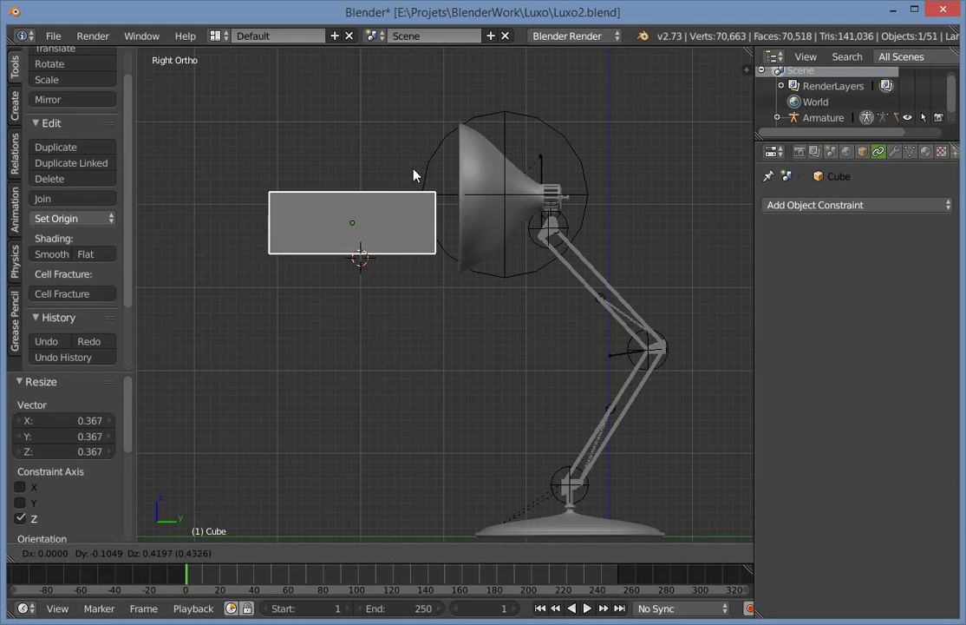
left_click(413, 137)
Move IK_Target by about -0.610 along Y and -0.181 along Z, and raise it together with the base bone.
key("a")
key("z")
right_click(541, 163)
key("g")
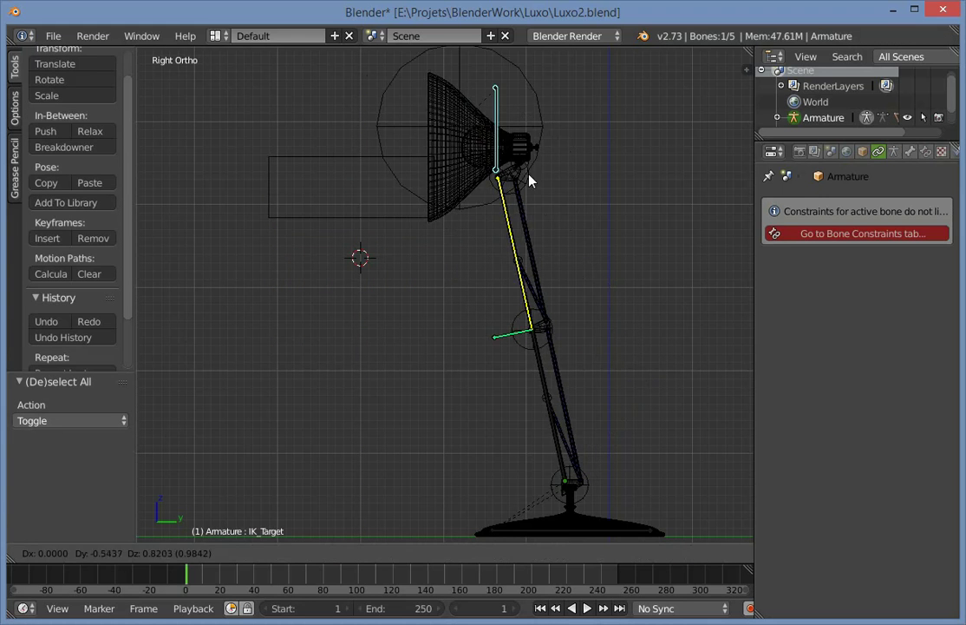
left_click(534, 291)
scroll(539, 313, "down", 3)
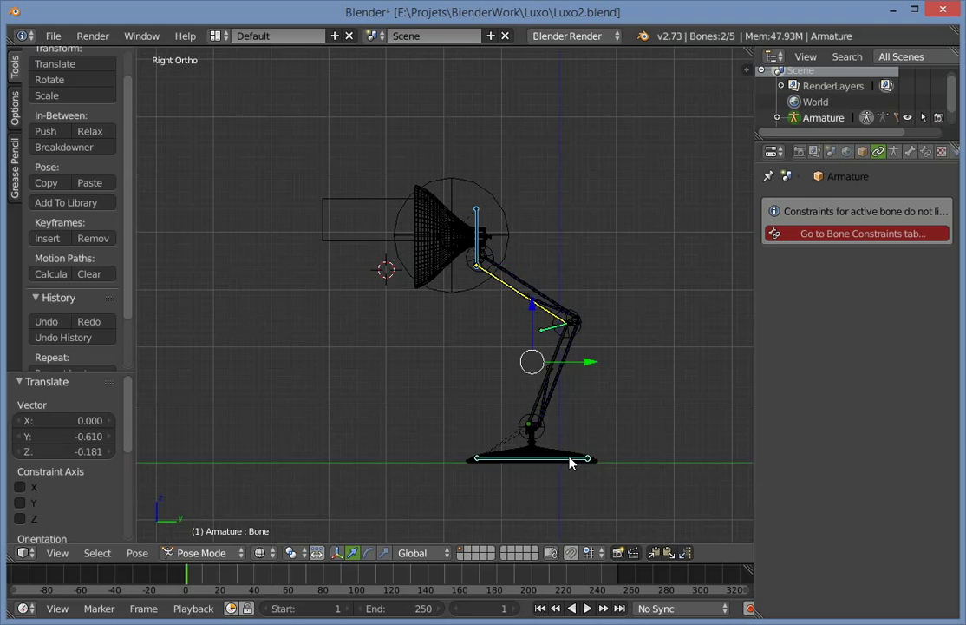
key("g")
left_click(561, 391)
Move IK_Target to bring the lamp head over the cube, and try rotating it, undoing the rotation.
key("a")
right_click(469, 172)
key("g")
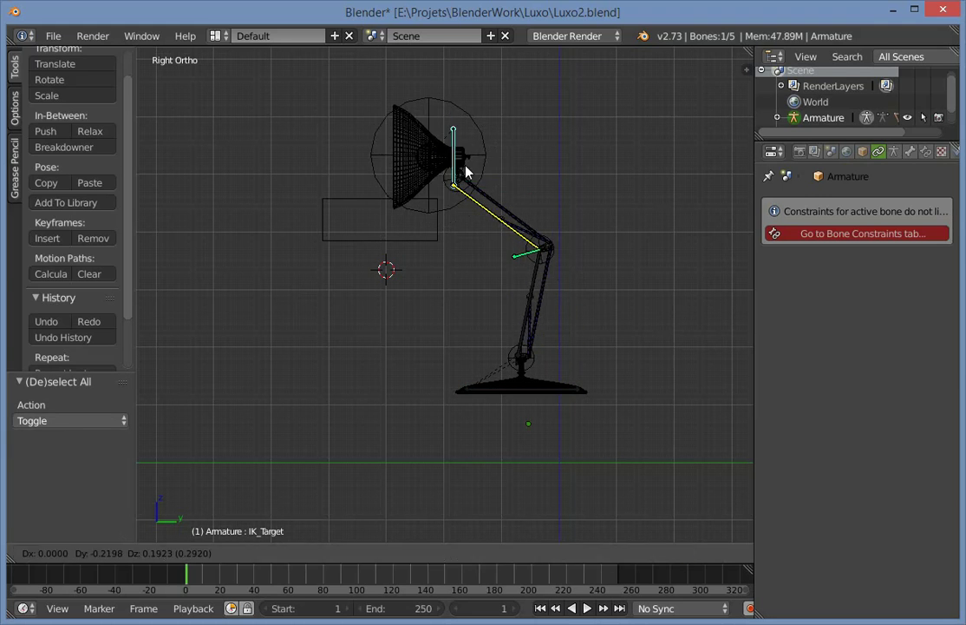
left_click(466, 162)
key("r")
left_click(490, 232)
key("ctrl+z")
Rotate Empty.012 in Object Mode to tilt the lamp shade.
key("z")
right_click(492, 132)
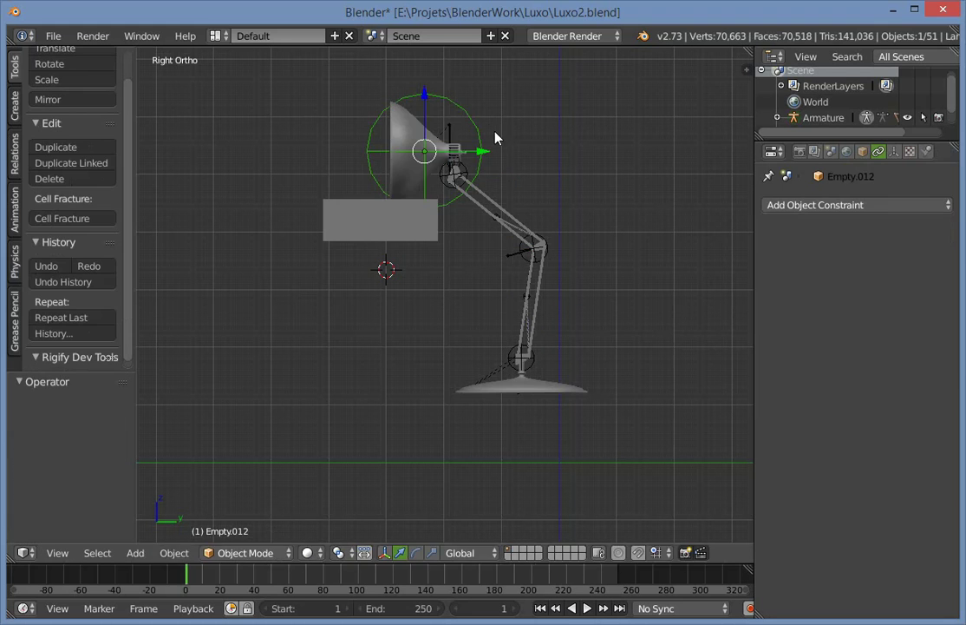
key("r")
left_click(479, 187)
Move IK_Target by about 0.179 along Y and -0.618 along Z, and try a rotation, undoing it.
key("a")
right_click(444, 162)
key("z")
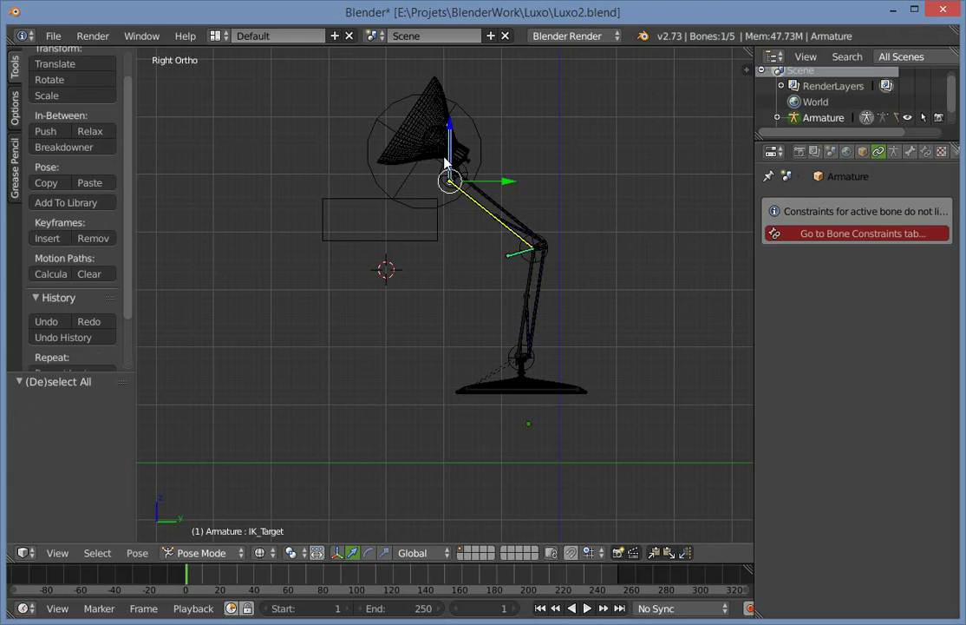
key("g")
left_click(491, 248)
key("r")
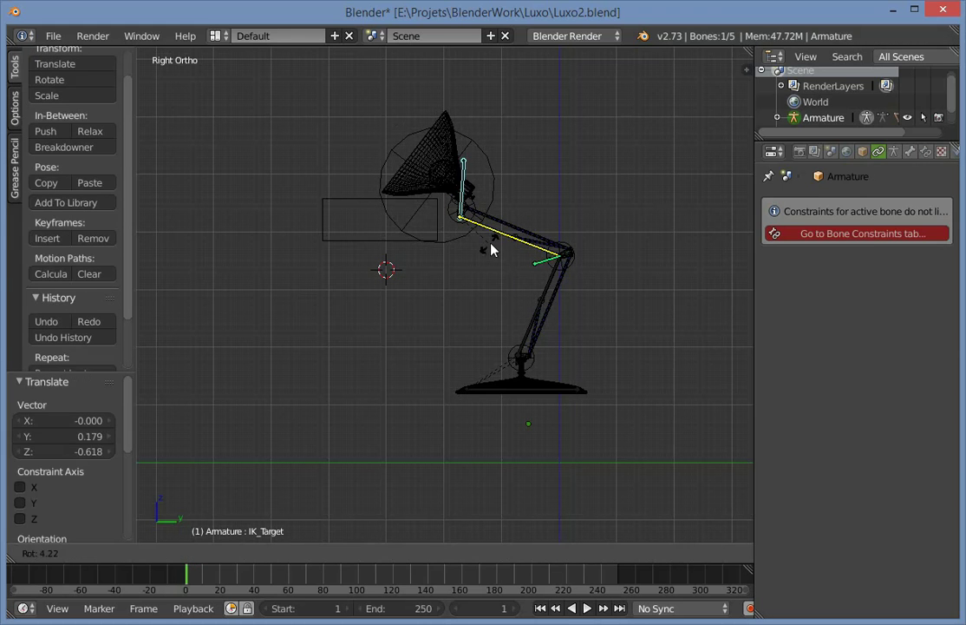
left_click(490, 244)
key("ctrl+z")
Select the base bone in Pose Mode and move it by about -0.220 along Y and -0.934 along Z.
right_click(488, 168)
key("a")
right_click(542, 359)
right_click(532, 368)
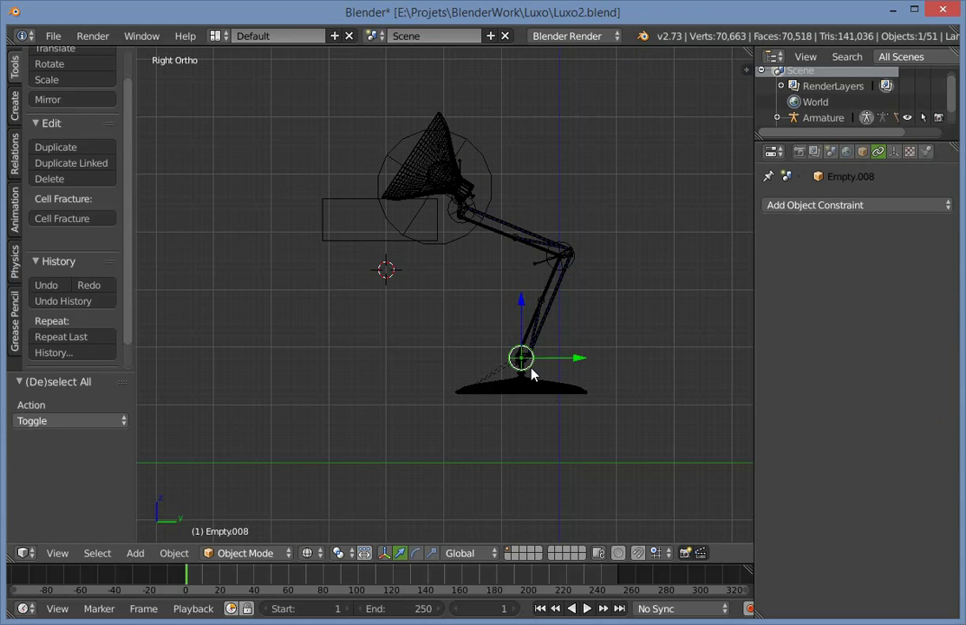
right_click(525, 388)
key("ctrl+Tab")
right_click(524, 392)
key("g")
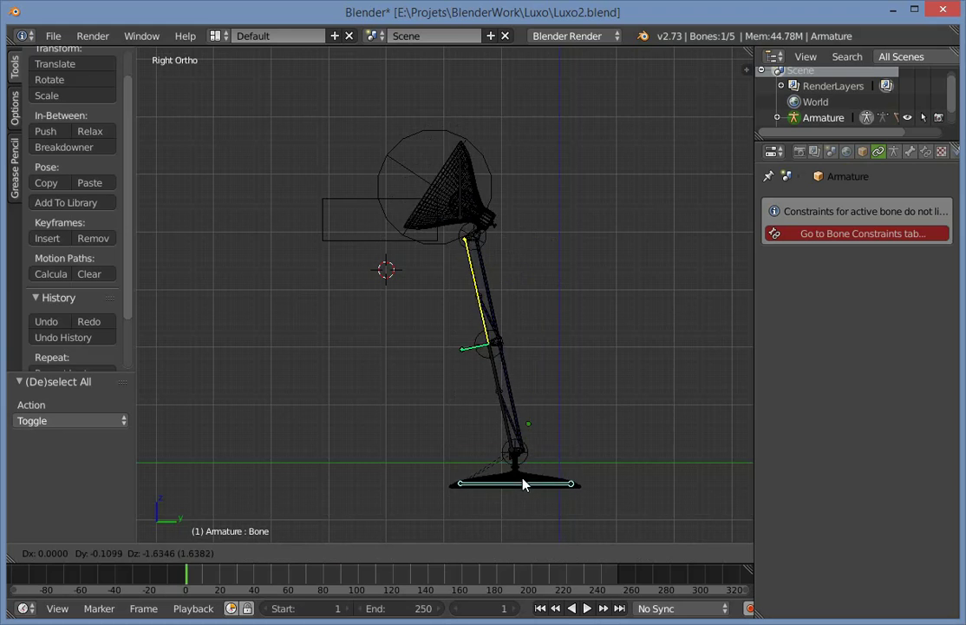
left_click(516, 451)
Move the base bone by about -0.682 X, -0.997 Y and 1.383 Z from an angled view, and try one further move, cancelling it.
middle_click_drag(515, 451, 363, 447)
key("g")
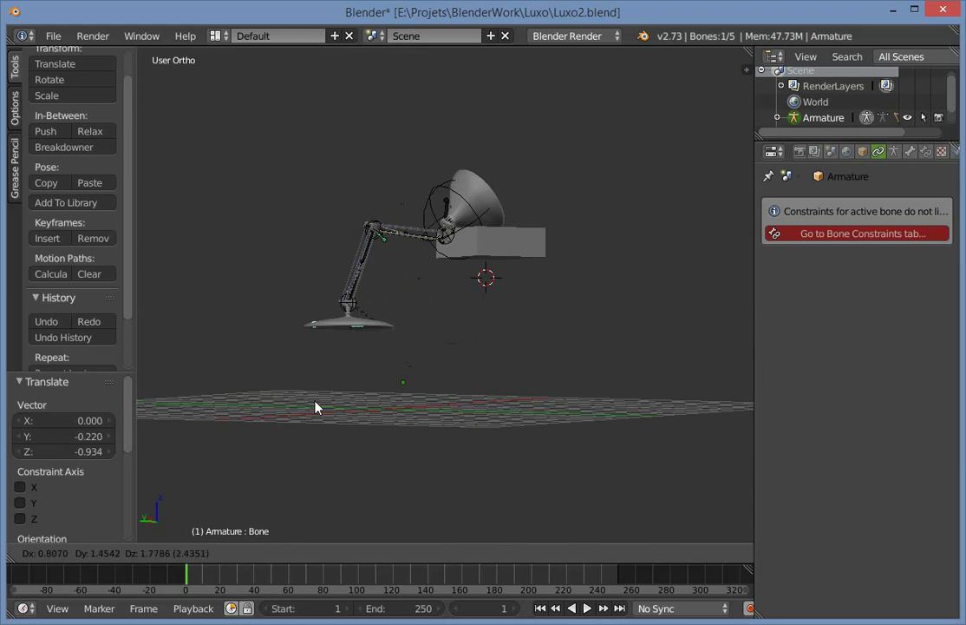
left_click(395, 415)
middle_click_drag(395, 416, 496, 409)
key("g")
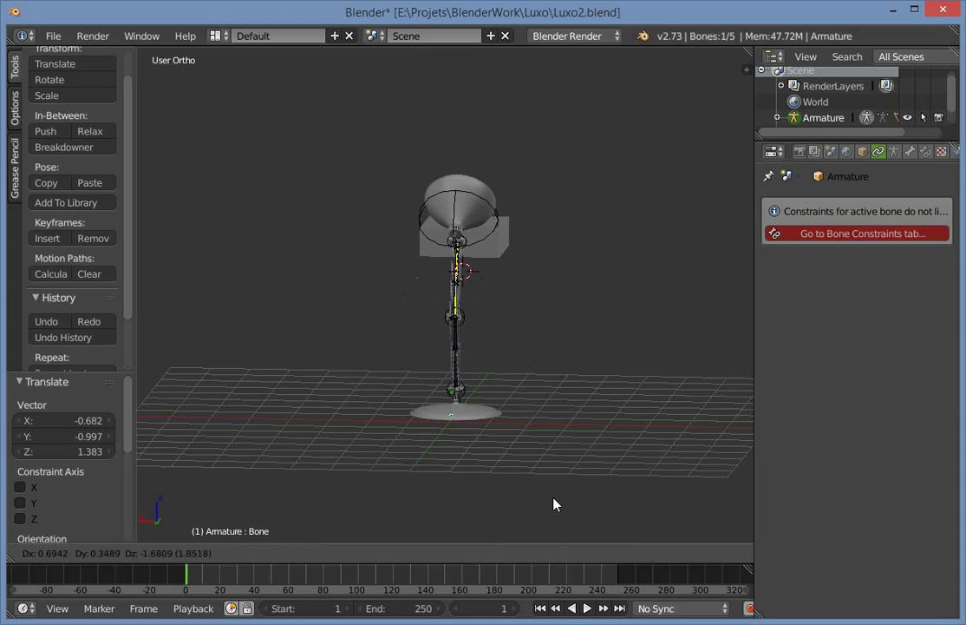
key("Escape")
Undo the test poses of the lamp and delete the cube beside the lamp head.
key("ctrl+z")
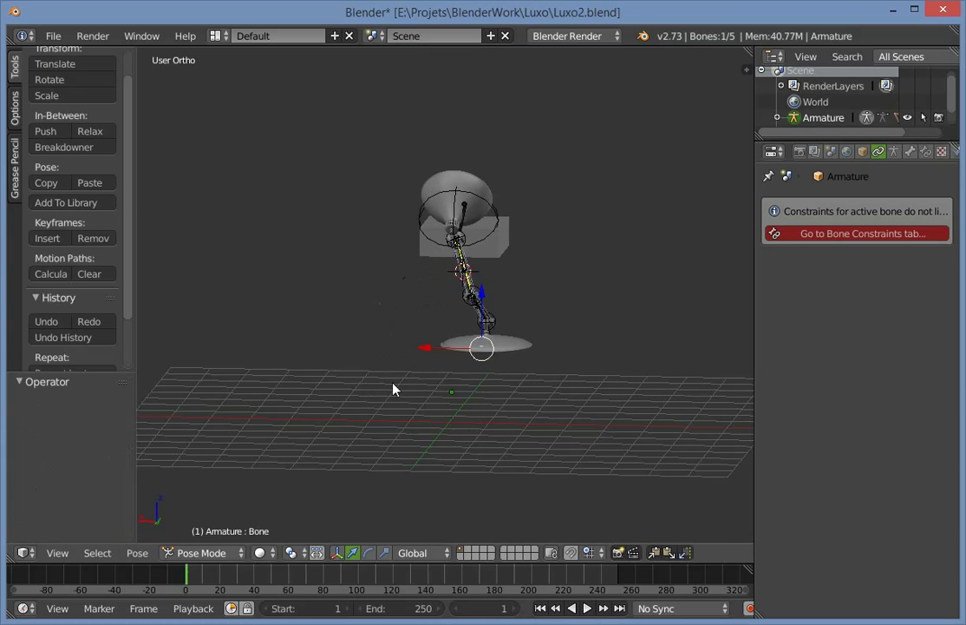
key("ctrl+z")
key("ctrl+z")
key("ctrl+z")
key("ctrl+z")
key("ctrl+z")
key("ctrl+z")
key("ctrl+z")
key("ctrl+z")
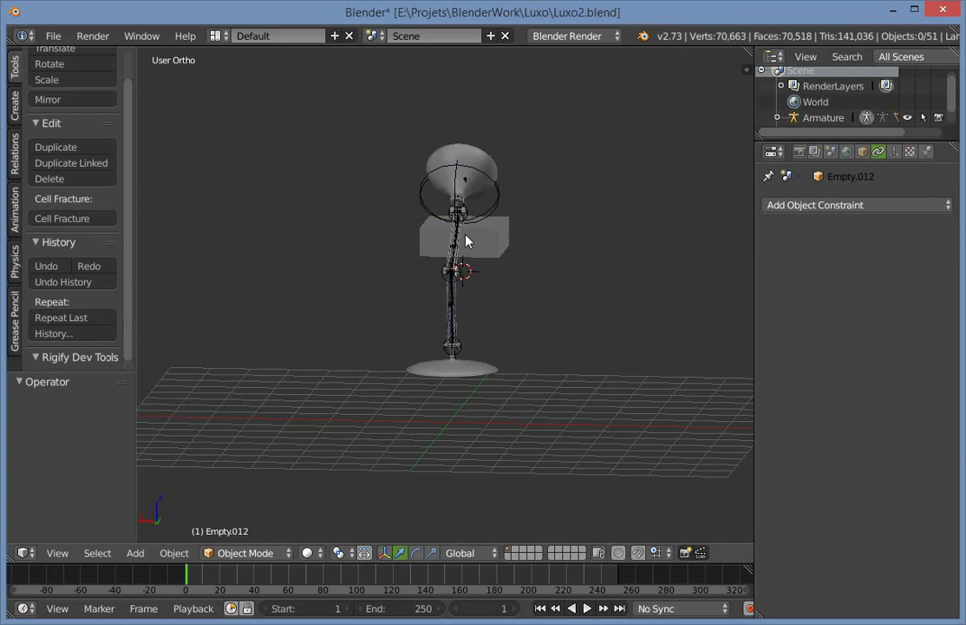
key("ctrl+z")
key("ctrl+z")
key("ctrl+z")
key("ctrl+z")
key("ctrl+z")
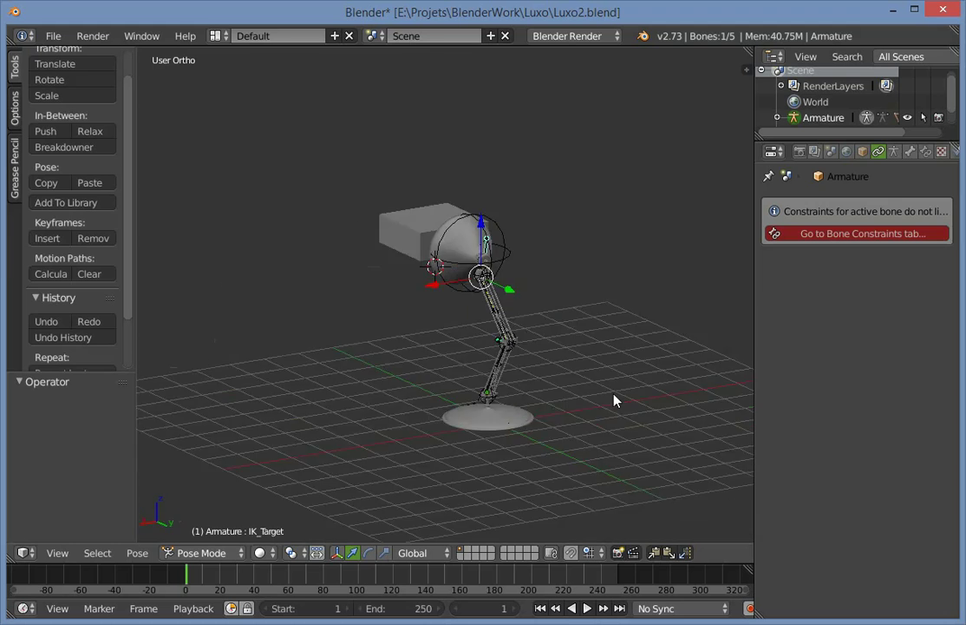
key("KP_3")
key("z")
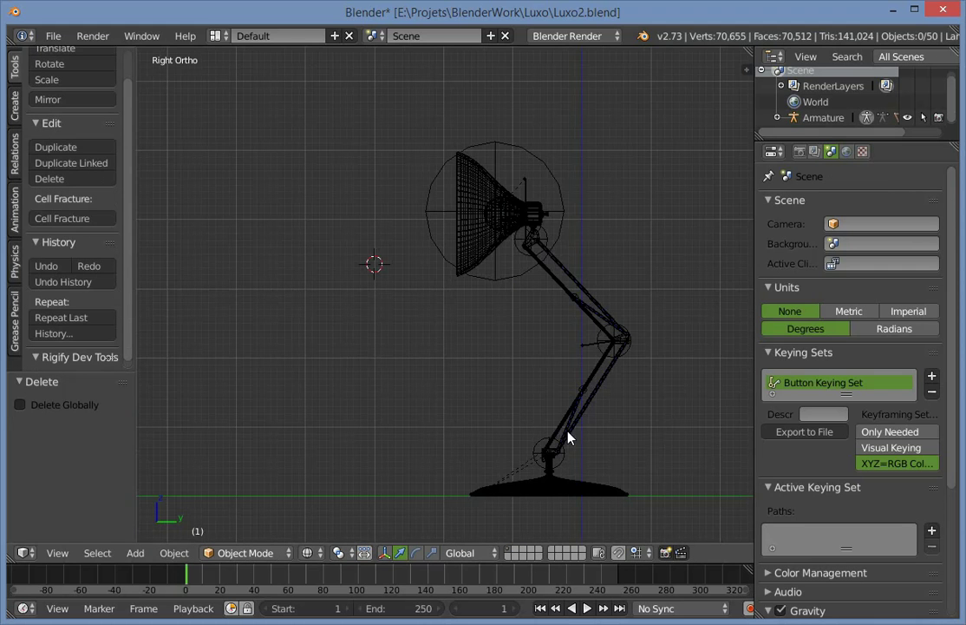
Rename the base bone as RootIKMain in the armature's Edit Mode.
middle_click_drag(547, 453, 431, 350, "shift")
scroll(431, 349, "up", 2)
key("ctrl+z")
key("Tab")
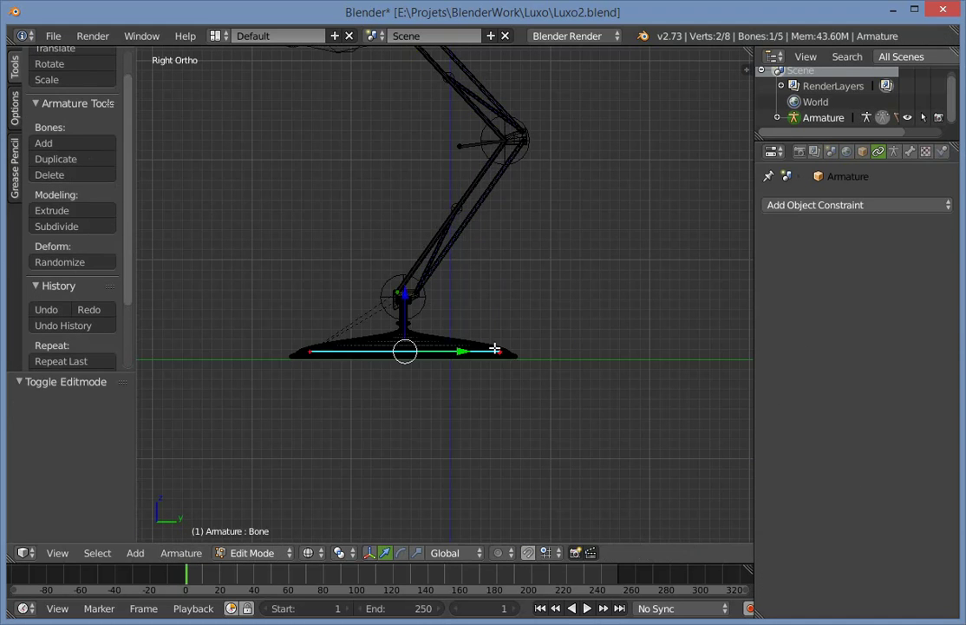
key("n")
left_click(681, 441)
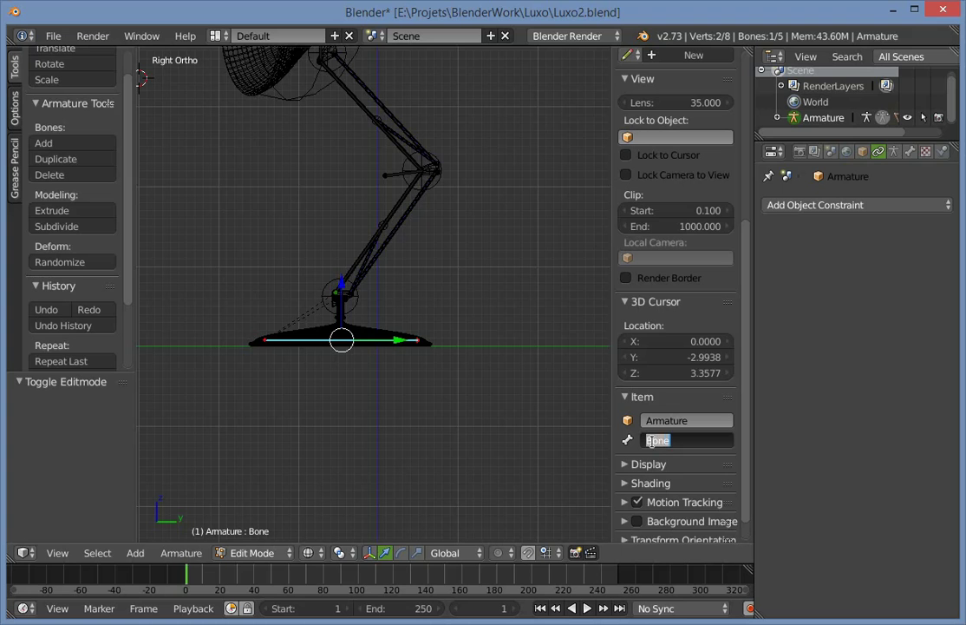
type("RootIKMai")
key("Return")
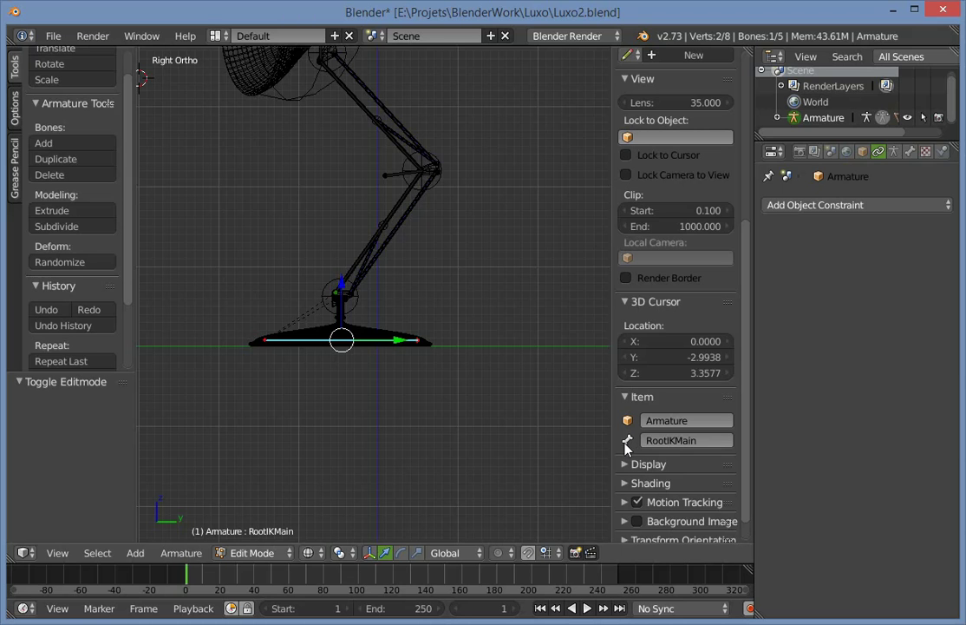
Rename the upper arm bone between the elbow and the lamp head as IK.
scroll(473, 252, "up", 1)
scroll(313, 107, "down", 2)
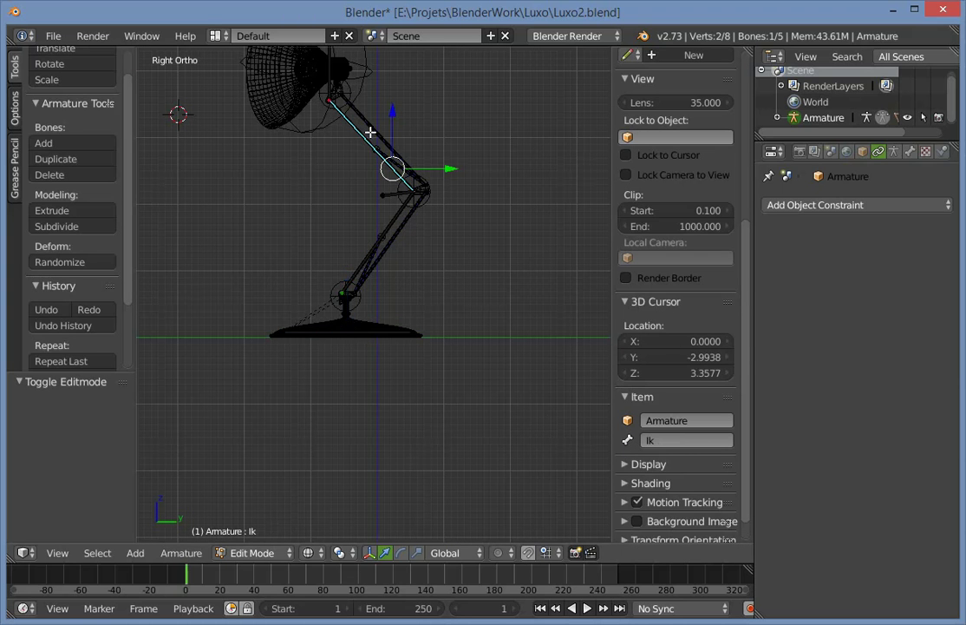
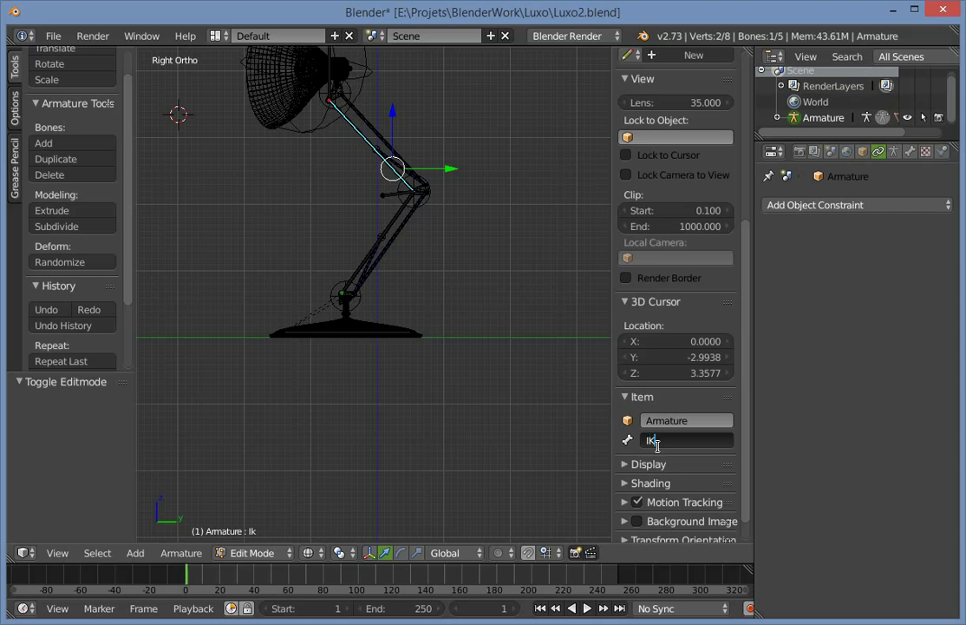
scroll(345, 373, "up", 2)
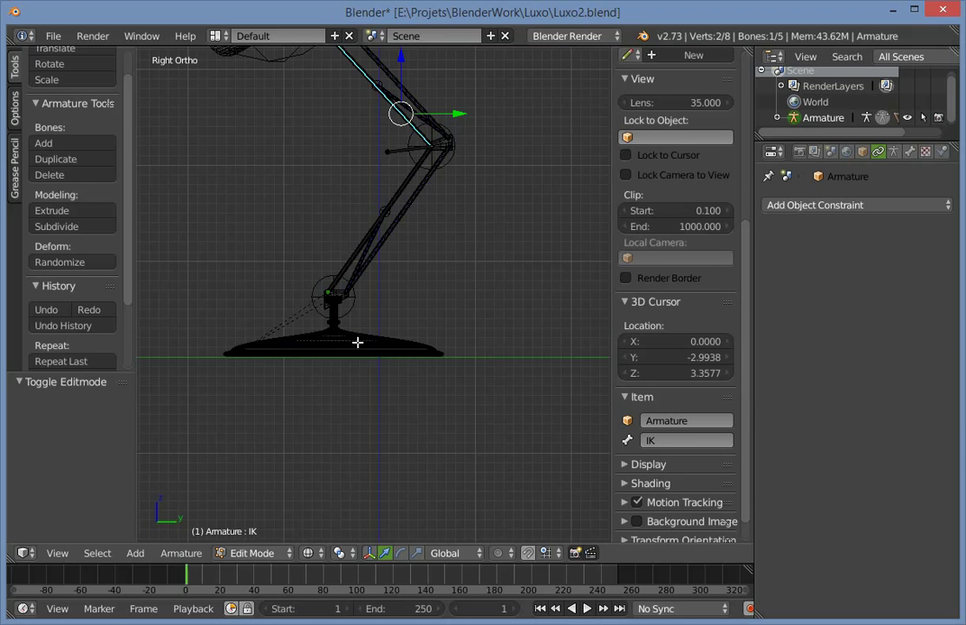
Duplicate the RootIKMain base bone and place the copy about -0.033 along Y and -0.603 along Z, beneath the base.
key("shift+d")
left_click(364, 398)
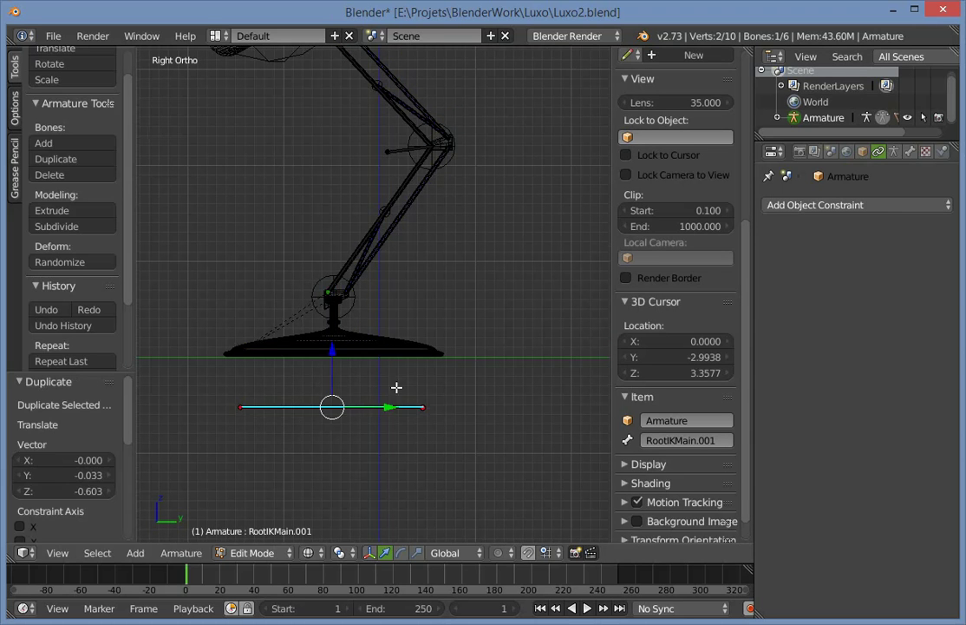
scroll(375, 406, "up", 2)
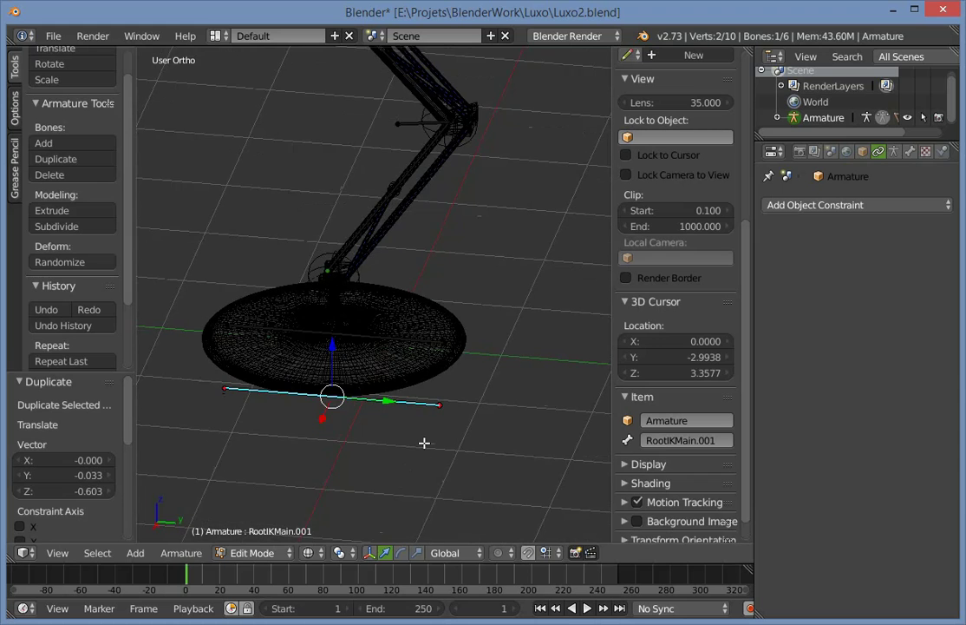
key("KP_1")
key("KP_3")
Try moving the duplicated bone by about 0.033 along Y and 0.462 along Z, just under the base.
key("g")
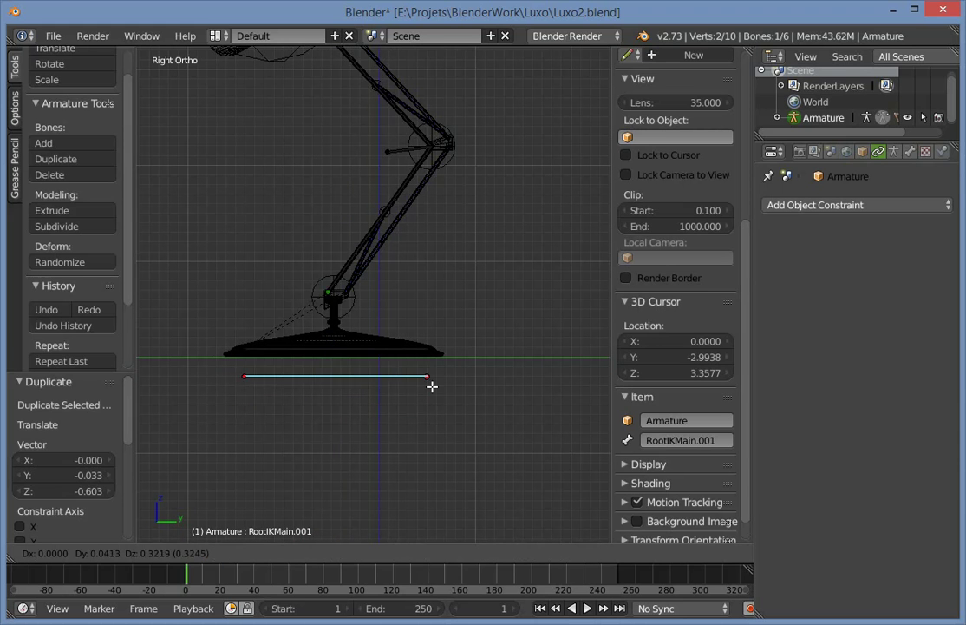
left_click(432, 388)
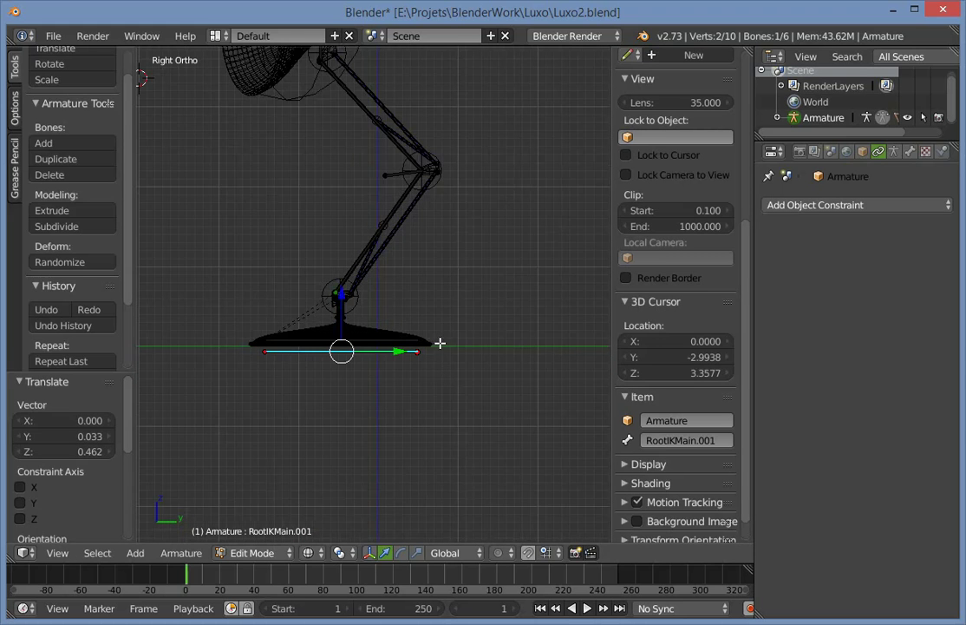
middle_click_drag(440, 341, 373, 400)
key("KP_3")
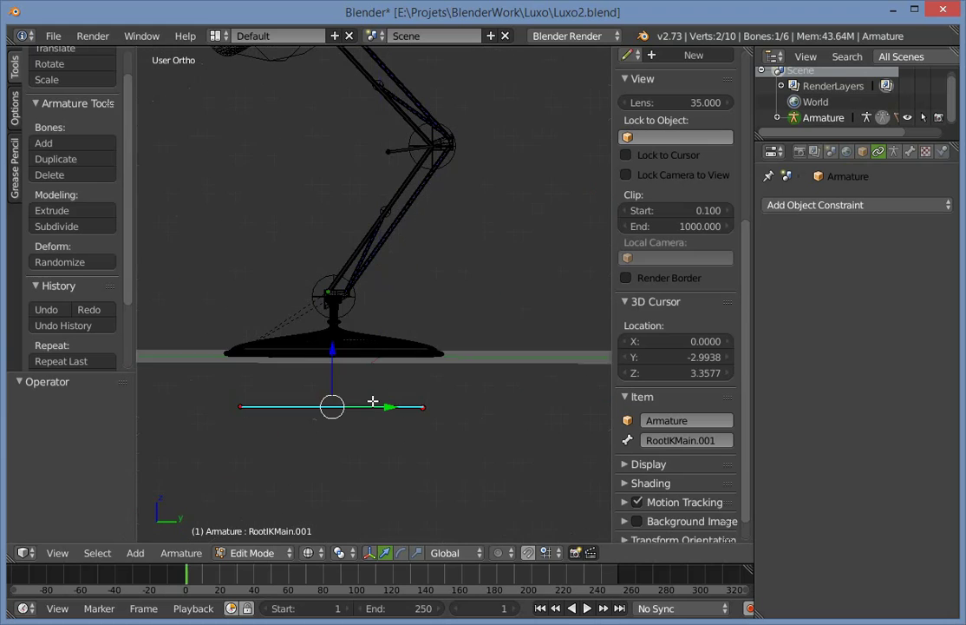
Move the duplicated bone by about 0.033 Y and 0.602 Z into the base, and scale it up past both base edges.
key("g")
left_click(403, 335)
key("s")
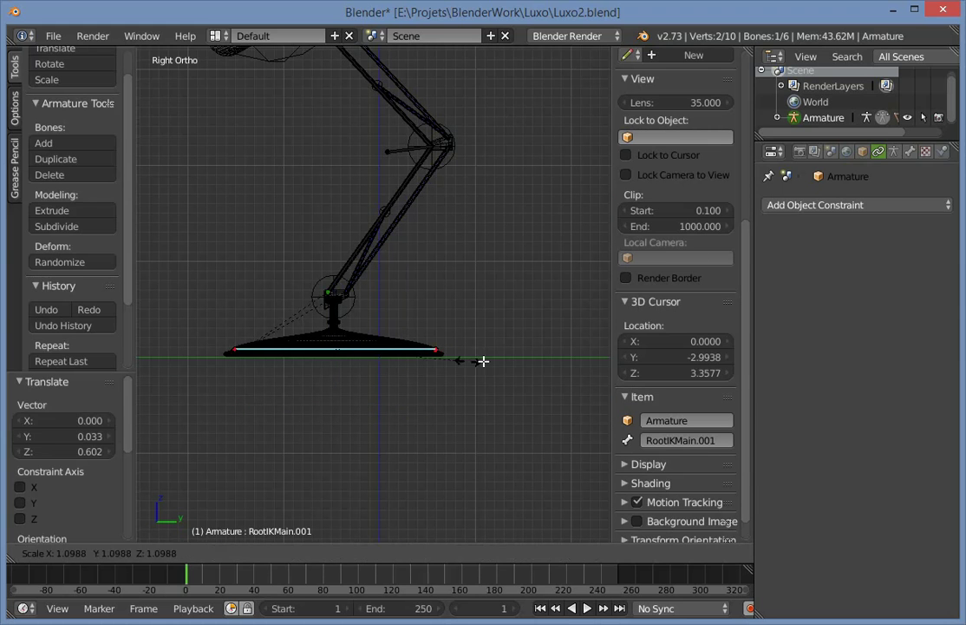
left_click(501, 359)
middle_click_drag(500, 358, 462, 410)
key("ctrl+Tab")
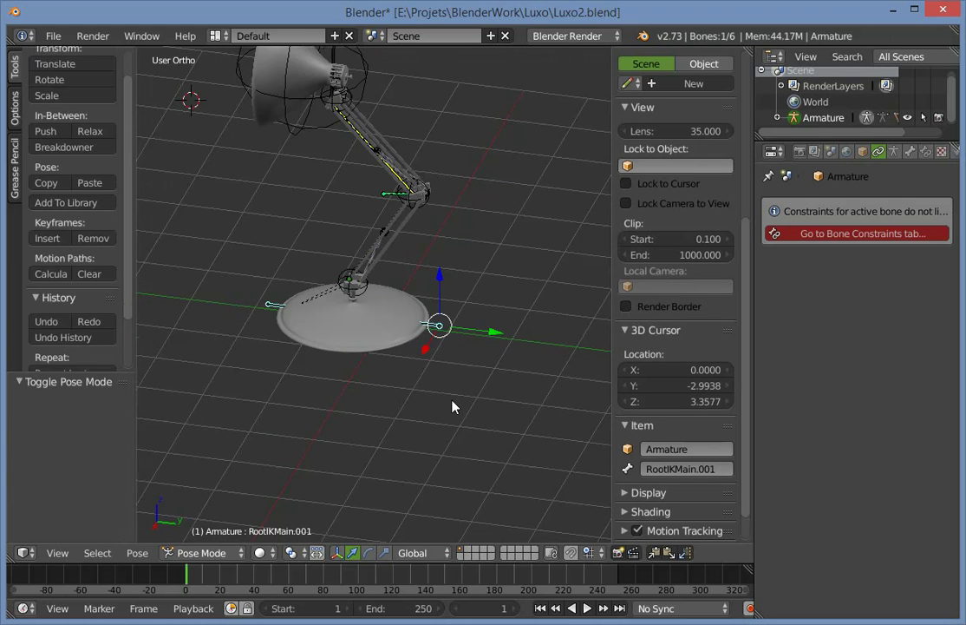
Parent the RootIKMain and IK_Target bones to the larger RootIKMain.001 bone with Keep Offset.
key("Tab")
key("KP_3")
scroll(385, 296, "up", 2)
key("Tab")
right_click(315, 339)
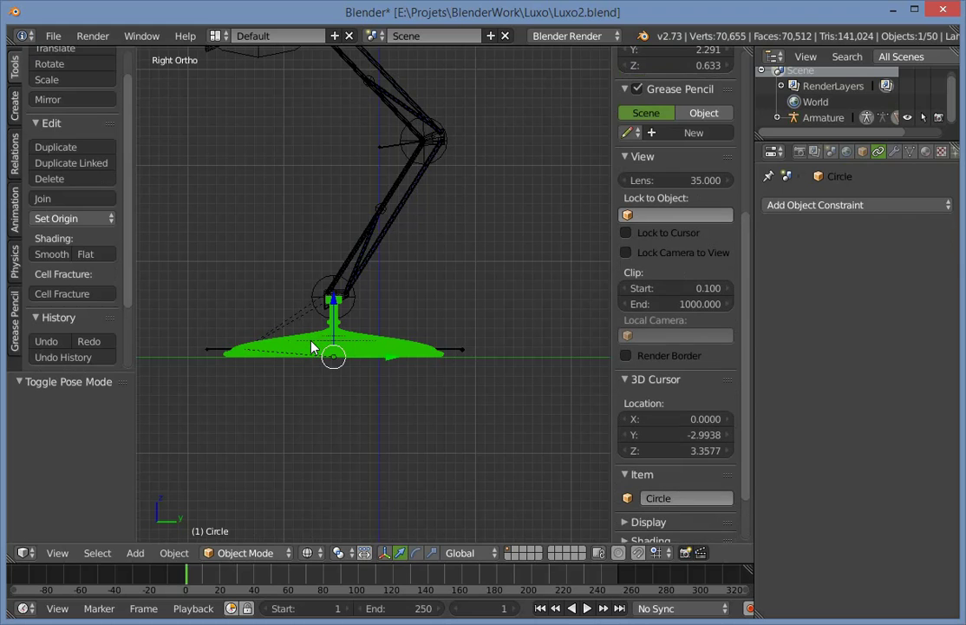
right_click(314, 349)
key("ctrl+Tab")
scroll(402, 307, "down", 2)
middle_click_drag(401, 307, 440, 384, "shift")
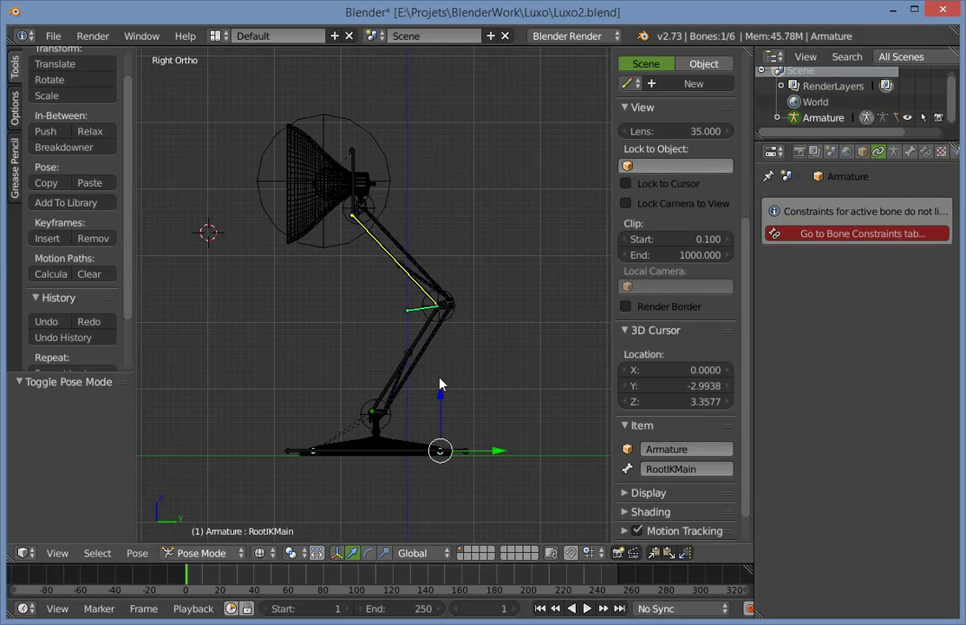
right_click(363, 172, "shift")
right_click(468, 457, "shift")
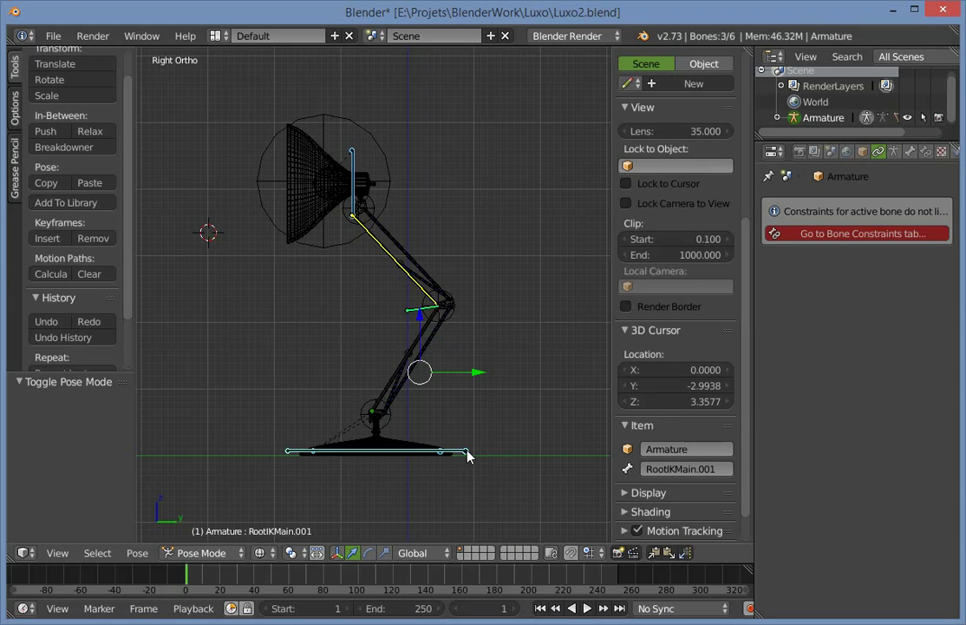
key("Tab")
key("ctrl+p")
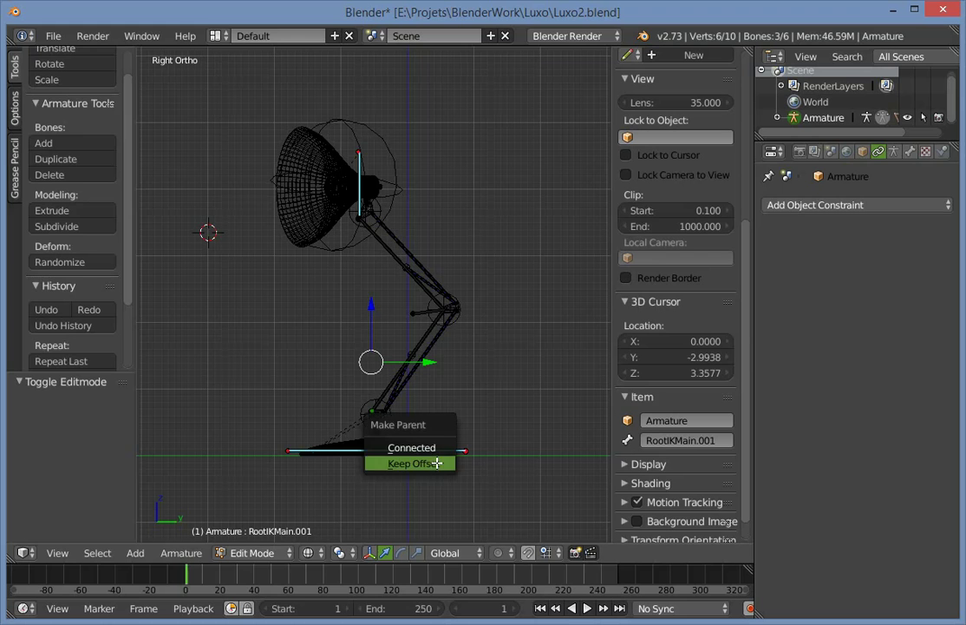
left_click(438, 462)
Test moving the whole lamp with the RootIKMain.001 bone in Pose Mode, undoing one move and cancelling another.
key("Tab")
key("a")
right_click(291, 456)
key("g")
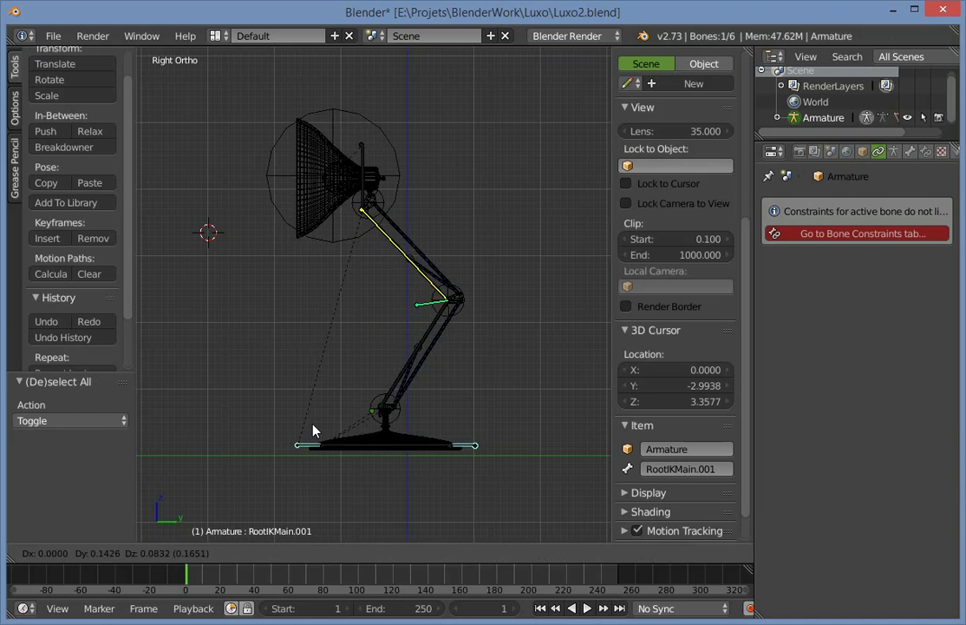
left_click(372, 360)
key("ctrl+z")
scroll(412, 468, "up", 1)
key("g")
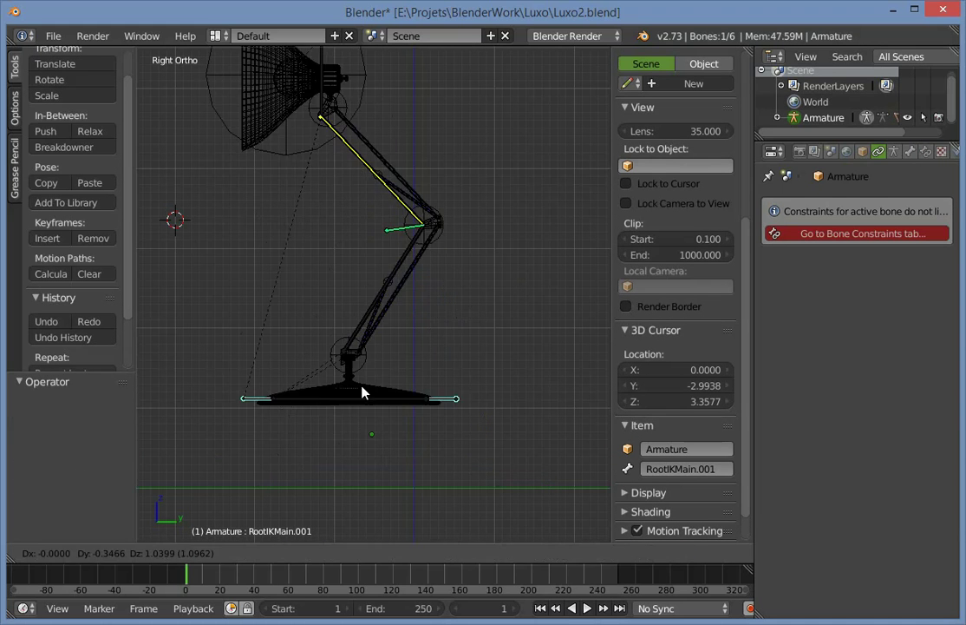
key("Escape")
Test moving only the lamp base with the RootIKMain bone twice, first about 0.010 Y and 0.188 Z, and undo.
right_click(423, 486)
key("g")
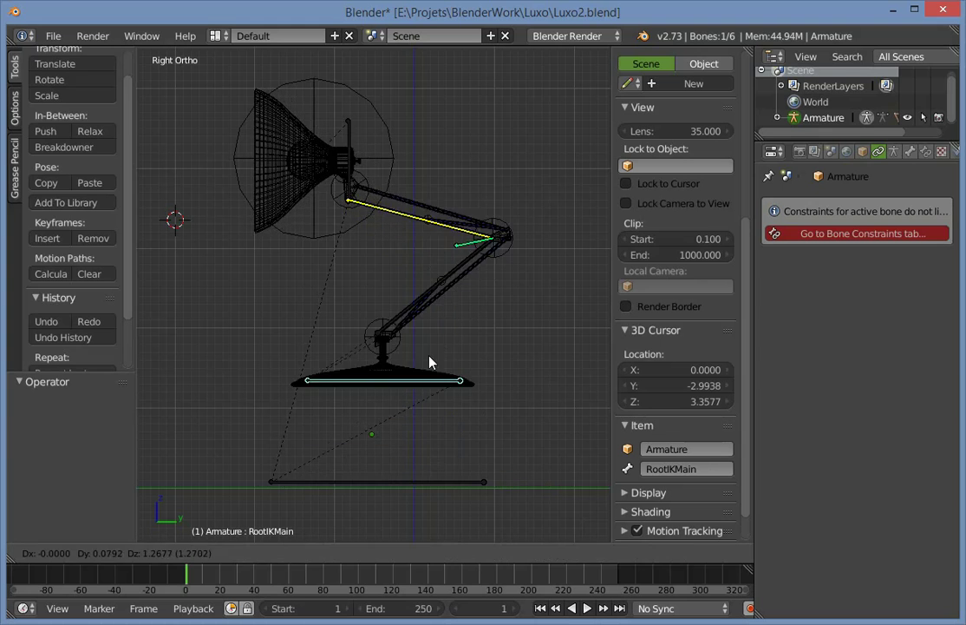
left_click(427, 469)
key("g")
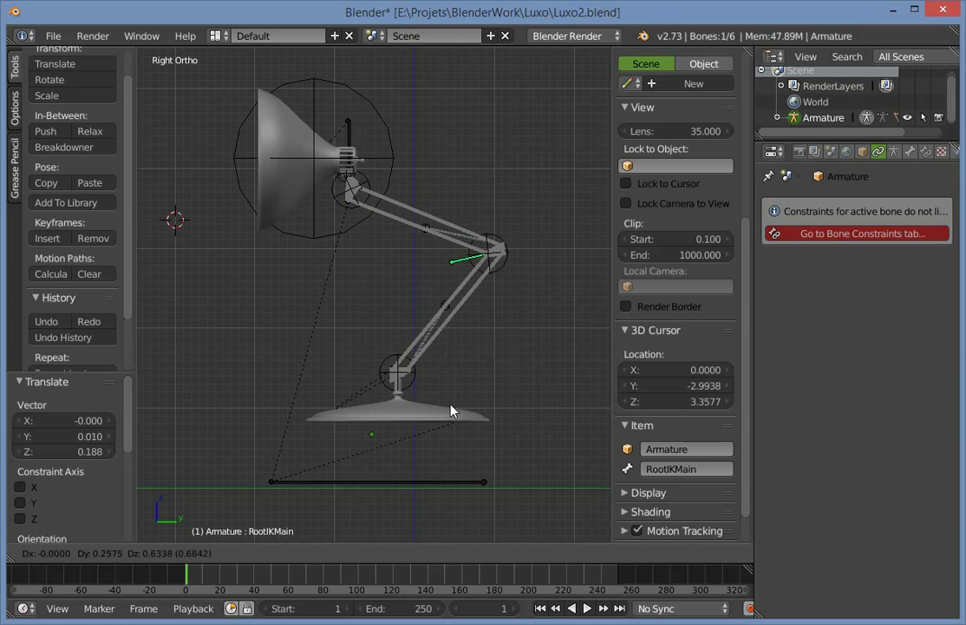
left_click(435, 450)
key("ctrl+z")
Trackball-rotate the IK_Target bone at the lamp head by about -62.452° and -24.637°.
key("a")
right_click(353, 136)
middle_click_drag(352, 135, 444, 385)
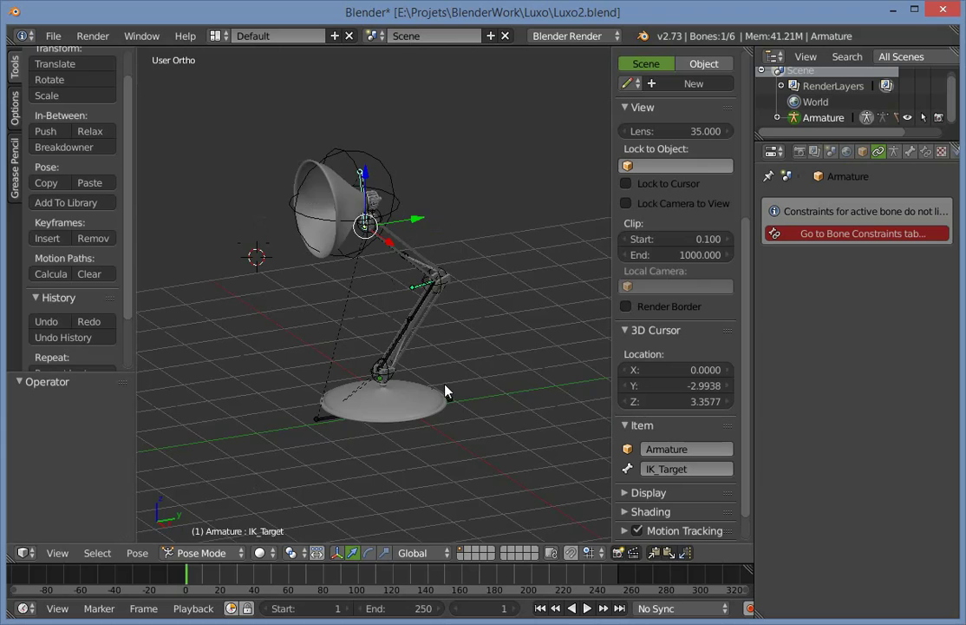
key("r")
key("r")
left_click(414, 293)
scroll(412, 417, "up", 8)
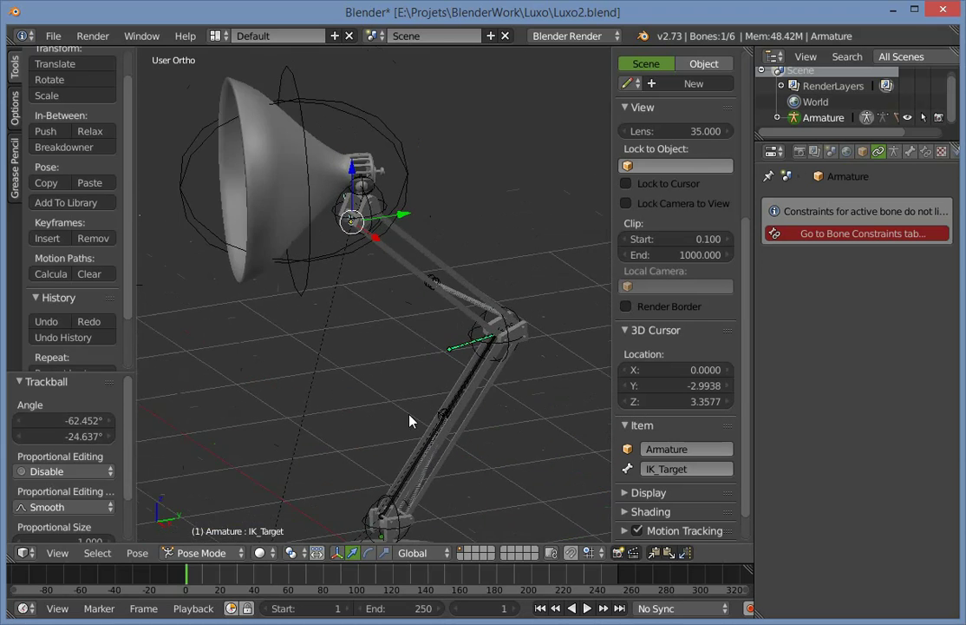
Trackball-rotate the IK_Target bone once more and undo both lamp head rotations.
key("r")
key("r")
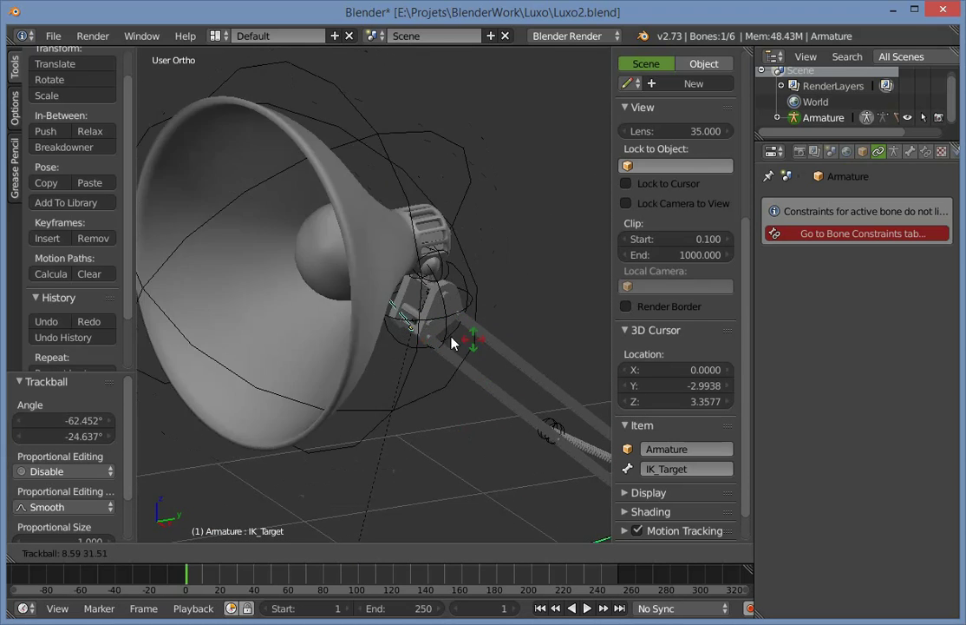
left_click(464, 378)
key("ctrl+z")
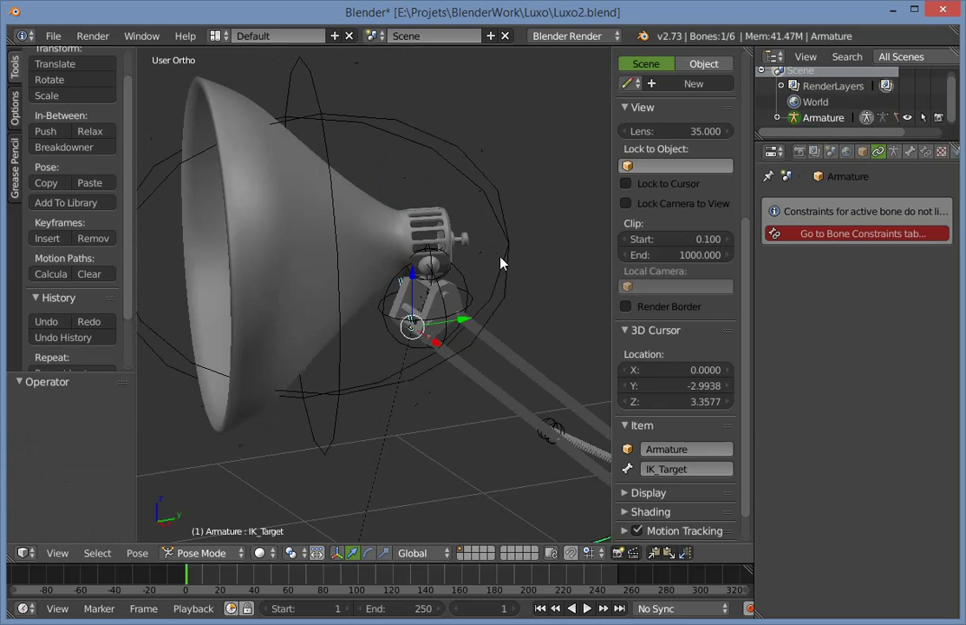
key("ctrl+z")
Try a trackball rotation of the large empty Empty.012 around the lamp head and cancel it.
key("a")
right_click(505, 234)
key("r")
key("r")
right_click(464, 249)
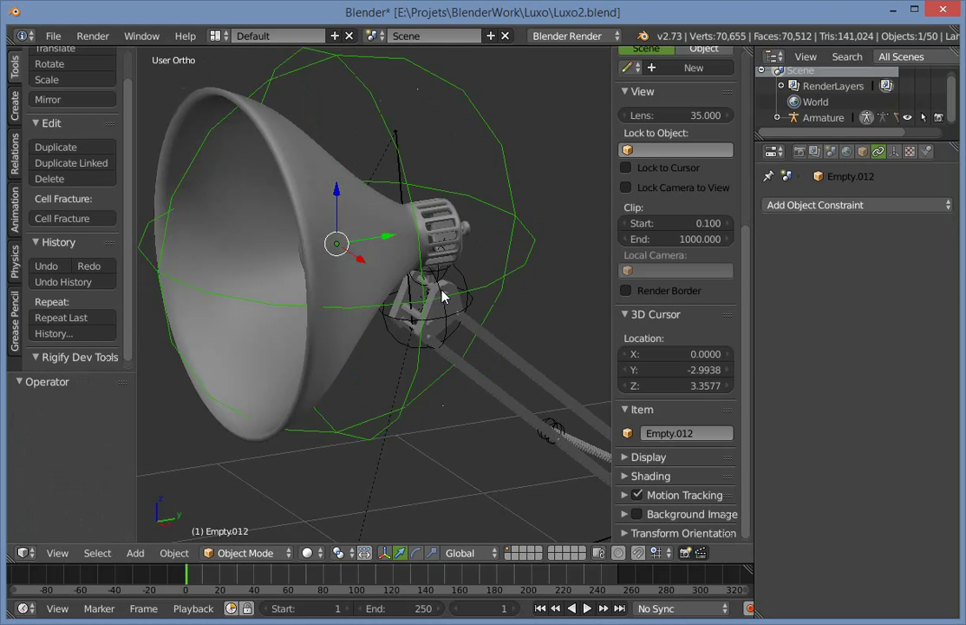
Trackball-rotate Empty.011 at the lamp head joint by about 5.73° and -2.865°.
right_click(445, 278)
key("r")
key("r")
left_click(490, 241)
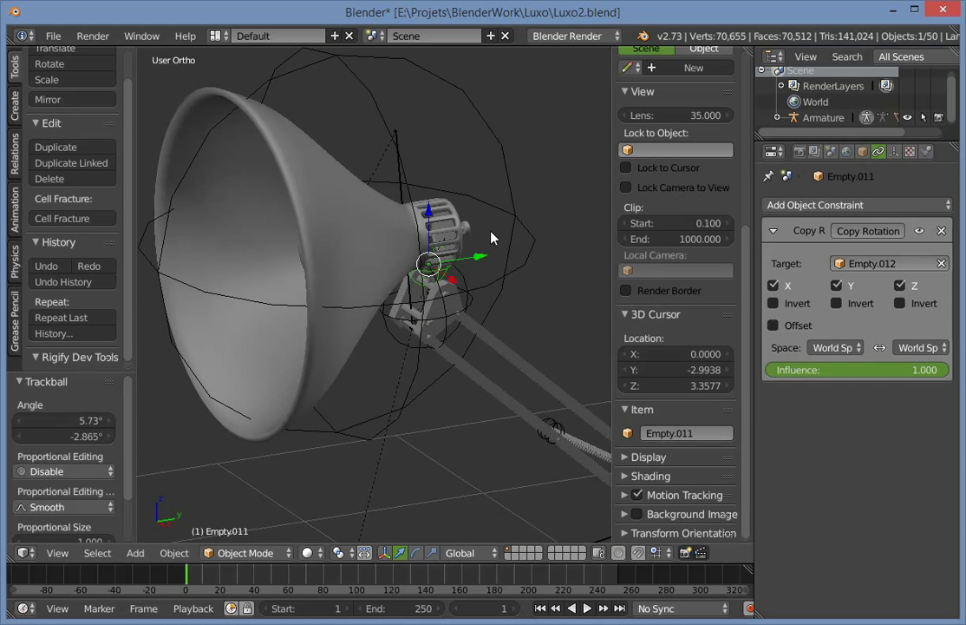
Try another trackball rotation of Empty.012, cancel it, and deselect everything.
right_click(507, 222)
key("r")
key("r")
right_click(449, 234)
key("a")
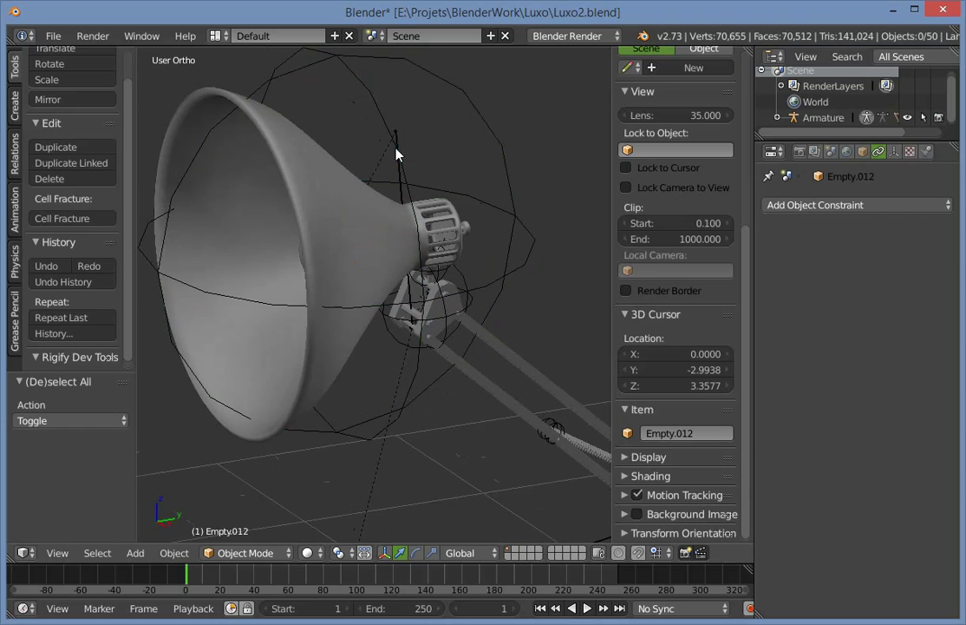
Test a free trackball rotation of the lamp head with the IK_Target bone from an angled view, and undo it.
right_click(396, 157)
scroll(360, 257, "down", 2)
middle_click_drag(359, 259, 425, 256)
key("r")
key("r")
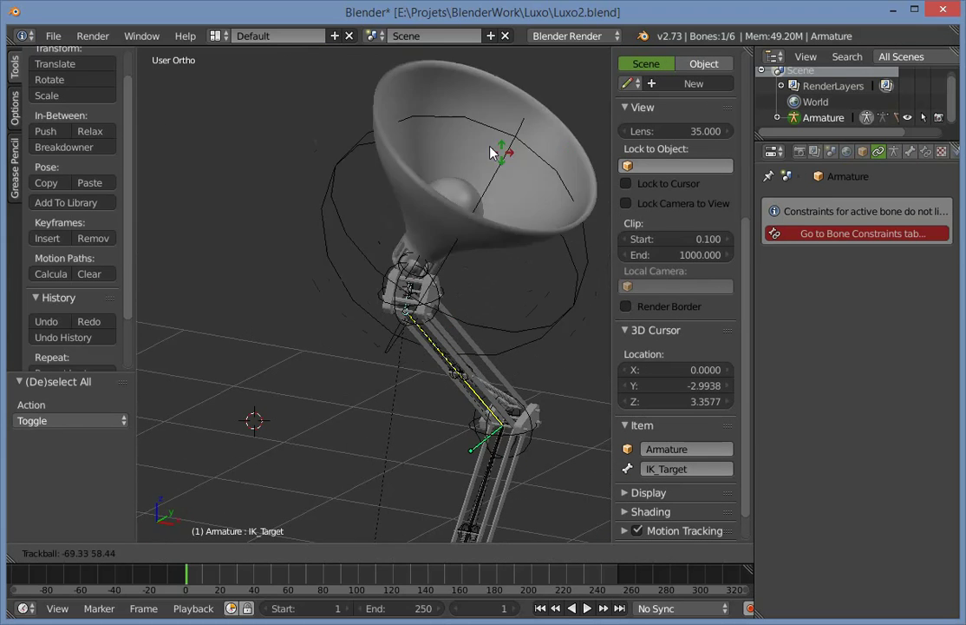
left_click(311, 243)
scroll(453, 292, "down", 3)
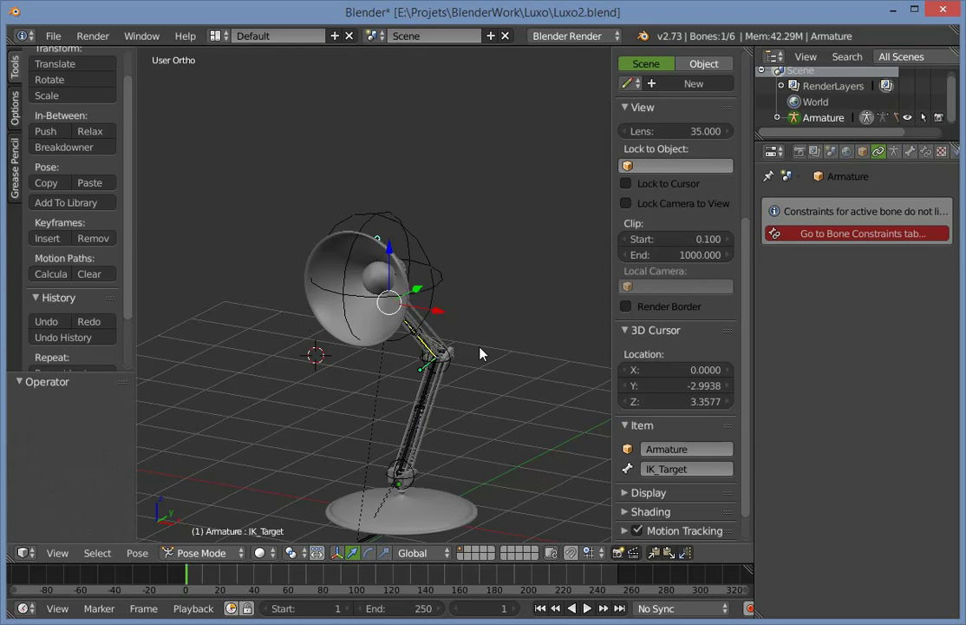
Test the IK_Target bone with a trackball rotation of about -26.356° and 29.794°, and undo it.
key("ctrl+Tab")
key("a")
key("a")
scroll(364, 312, "up", 4)
right_click(386, 242)
middle_click_drag(422, 328, 424, 280)
key("r")
key("r")
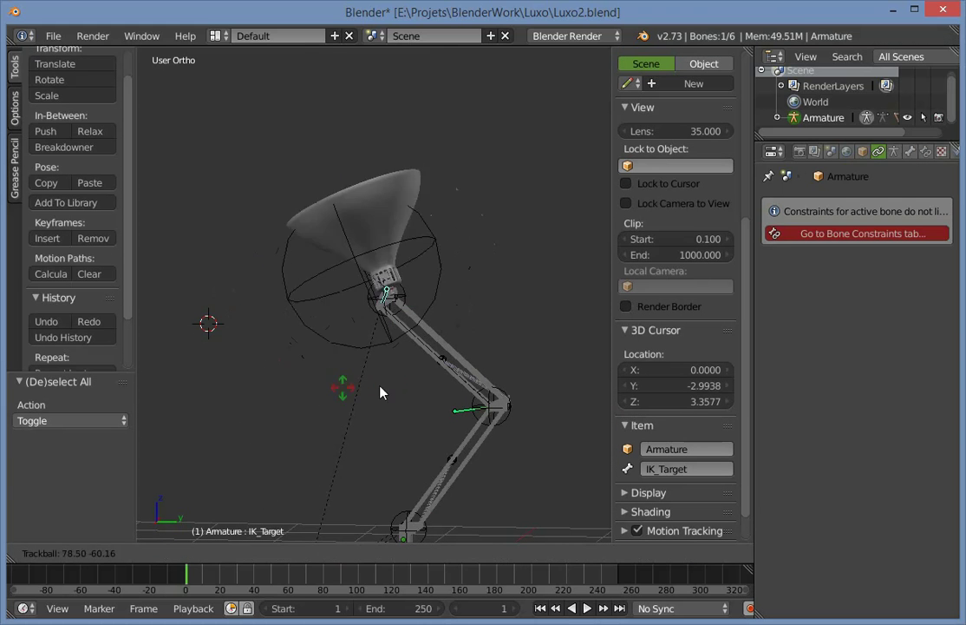
left_click(458, 269)
scroll(390, 373, "down", 3)
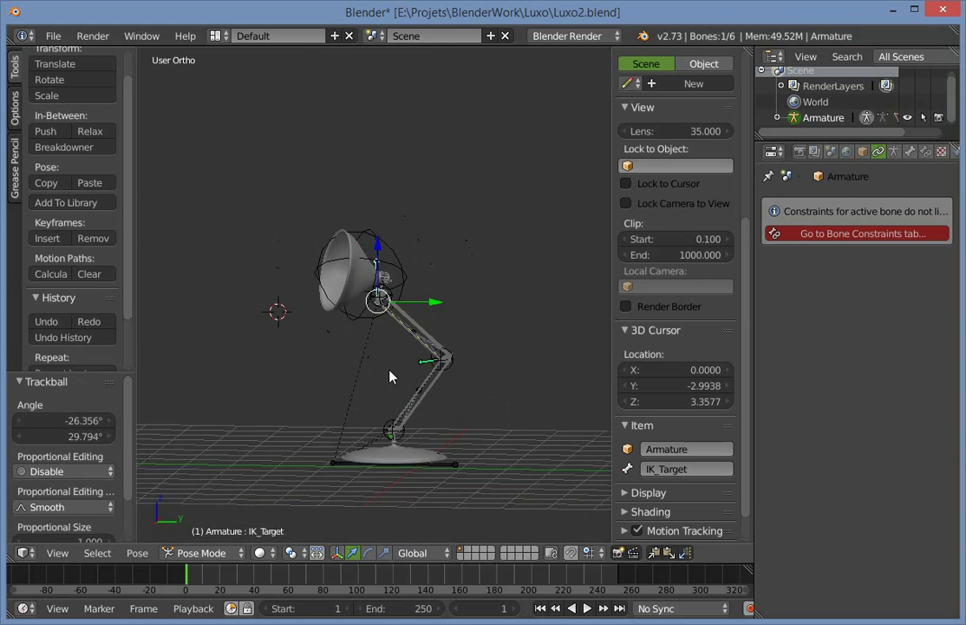
key("ctrl+z")
key("ctrl+z")
Clear the selection and save the scene over Luxo2.blend.
scroll(460, 345, "up", 2)
key("a")
key("a")
scroll(451, 364, "down", 2)
middle_click_drag(446, 369, 501, 399)
key("ctrl+s")
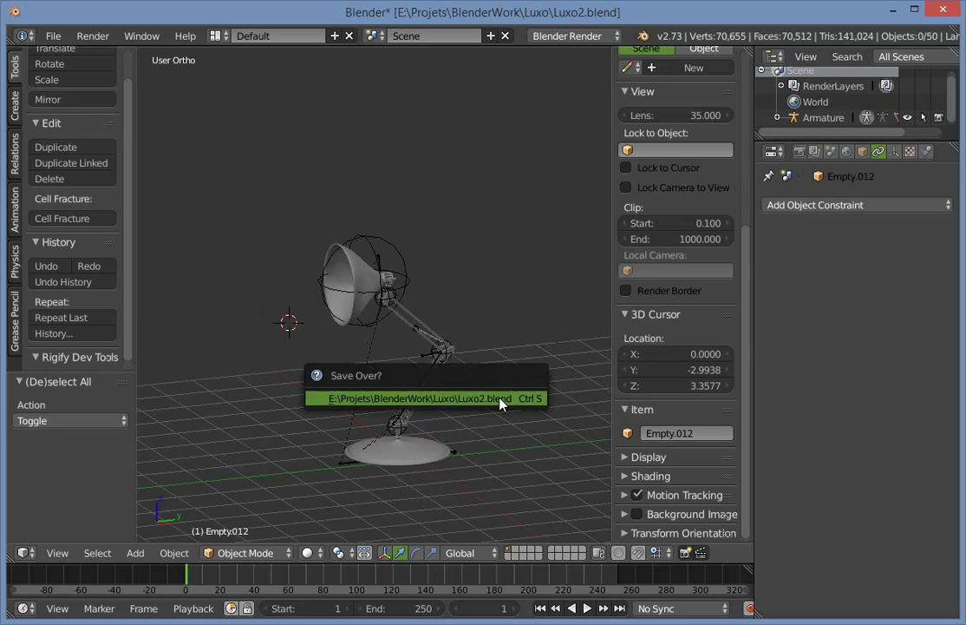
left_click(500, 399)
Hide the Properties region of the 3D view and join the timeline area into the 3D view.
scroll(410, 382, "up", 1)
middle_click_drag(405, 468, 481, 403, "shift")
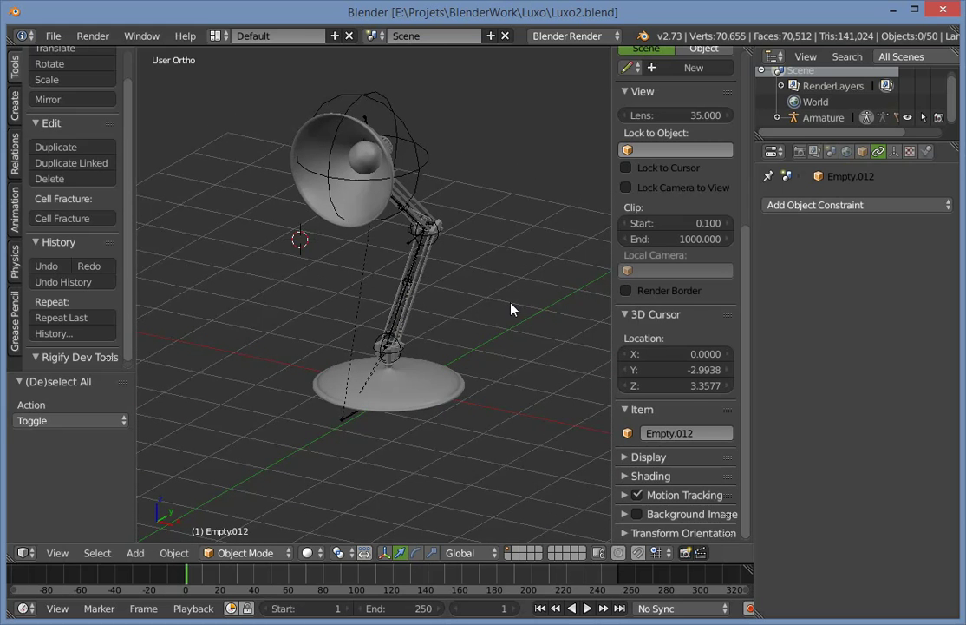
key("n")
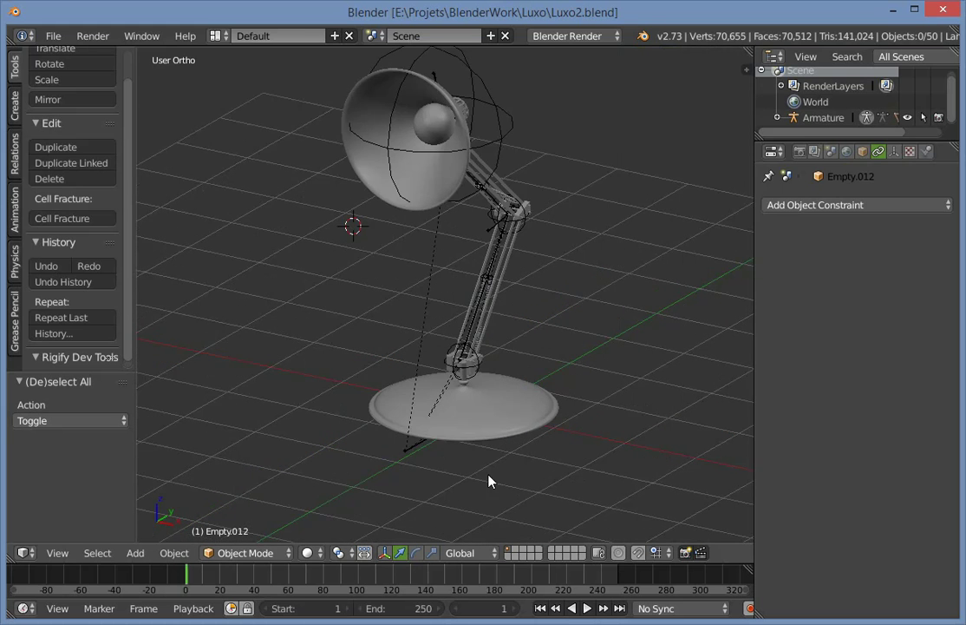
right_click(563, 564)
left_click(559, 579)
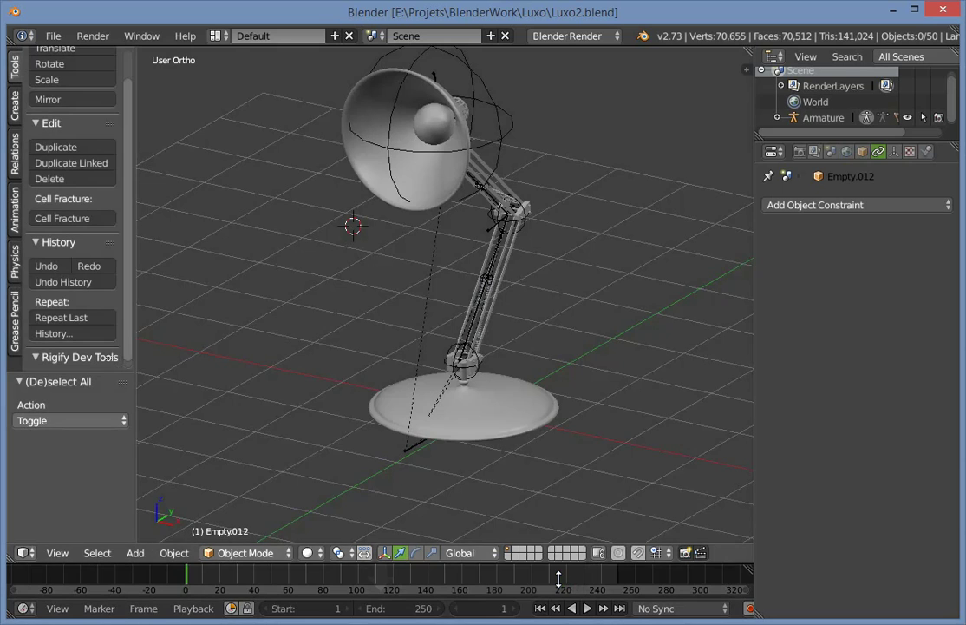
left_click(559, 581)
Overwrite Luxo2.blend again with the simplified window layout.
scroll(523, 424, "up", 2)
middle_click_drag(355, 471, 300, 491)
scroll(412, 412, "down", 1)
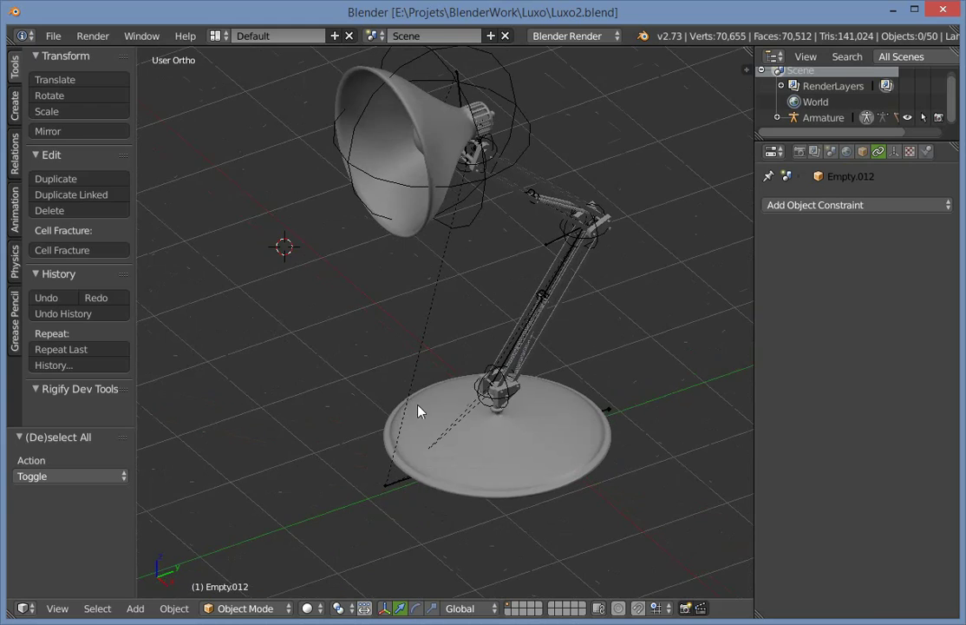
key("ctrl+s")
left_click(440, 401)
Select the IK_Target bone behind the lamp head and show the 3D view's Properties region.
middle_click_drag(427, 253, 247, 393, "shift")
scroll(300, 424, "up", 4)
middle_click_drag(343, 399, 494, 464, "shift")
middle_click_drag(495, 464, 346, 323)
right_click(371, 187)
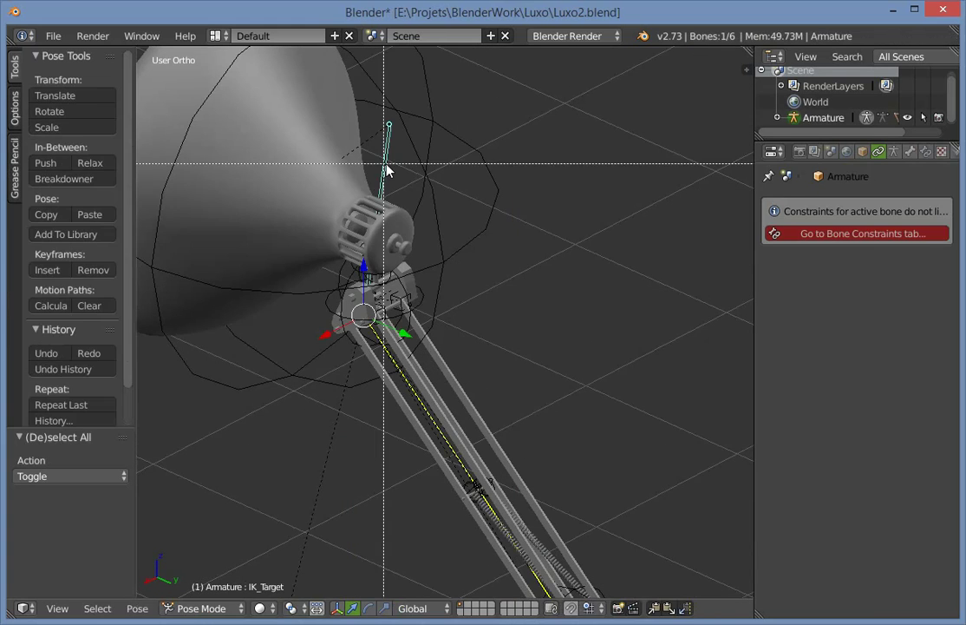
key("n")
scroll(413, 418, "down", 2)
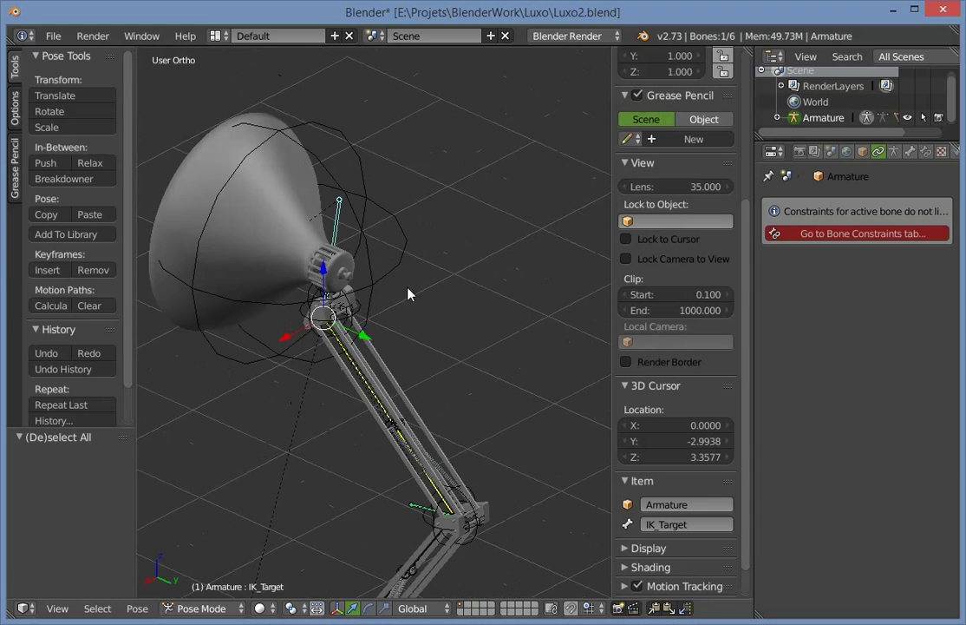
Rename the large empty around the lamp head as HeadController.
middle_click_drag(444, 223, 512, 229, "shift")
key("a")
right_click(452, 257)
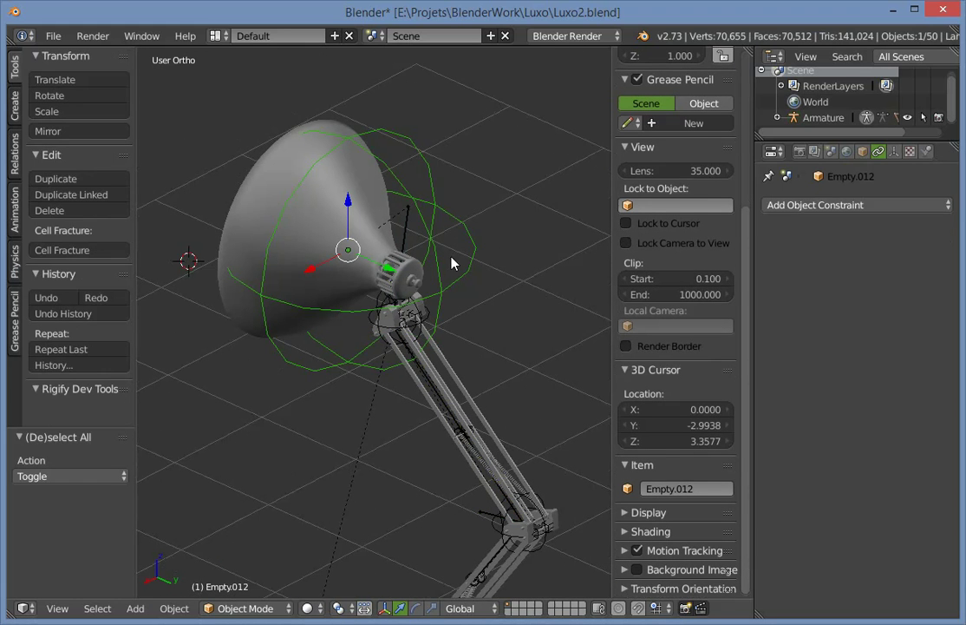
left_click(661, 488)
type("HeadControlle")
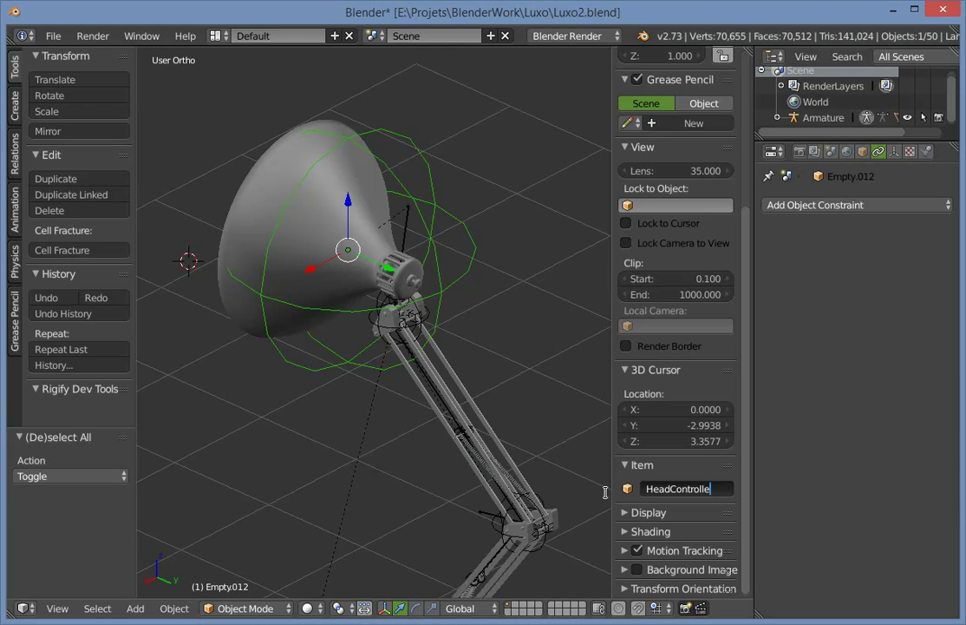
type("r")
key("Return")
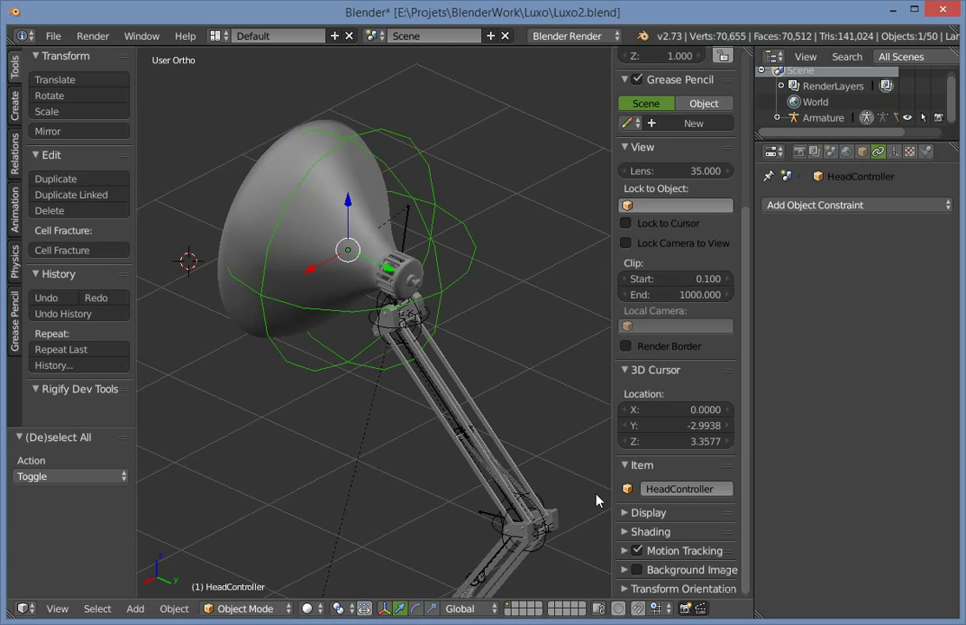
Rename the master bone running through the lamp base as Root, with the view in wireframe shading.
scroll(526, 339, "down", 5)
middle_click_drag(434, 491, 377, 360, "shift")
scroll(376, 363, "up", 2)
right_click(513, 405)
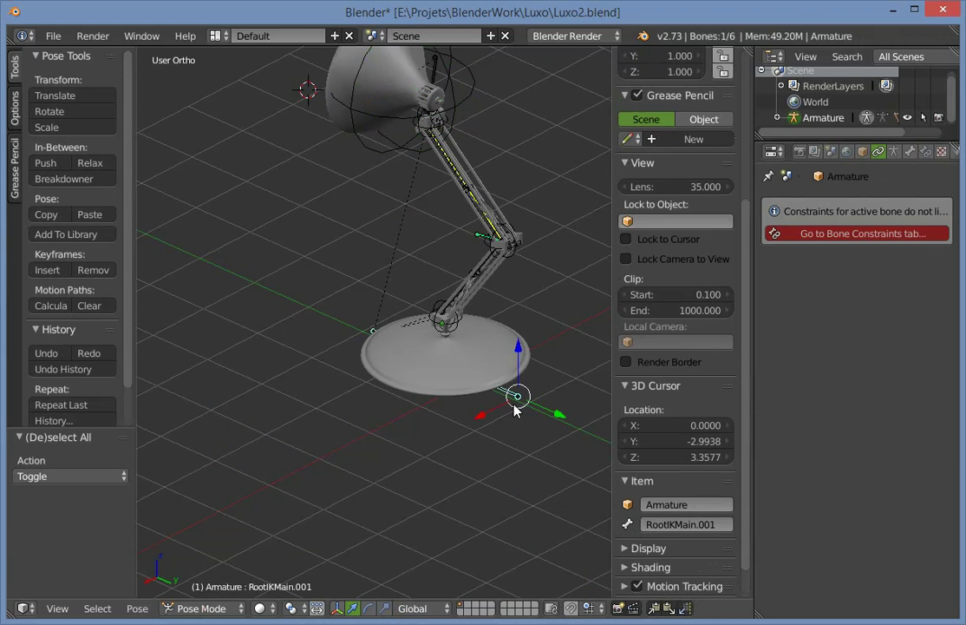
key("z")
scroll(473, 354, "up", 3)
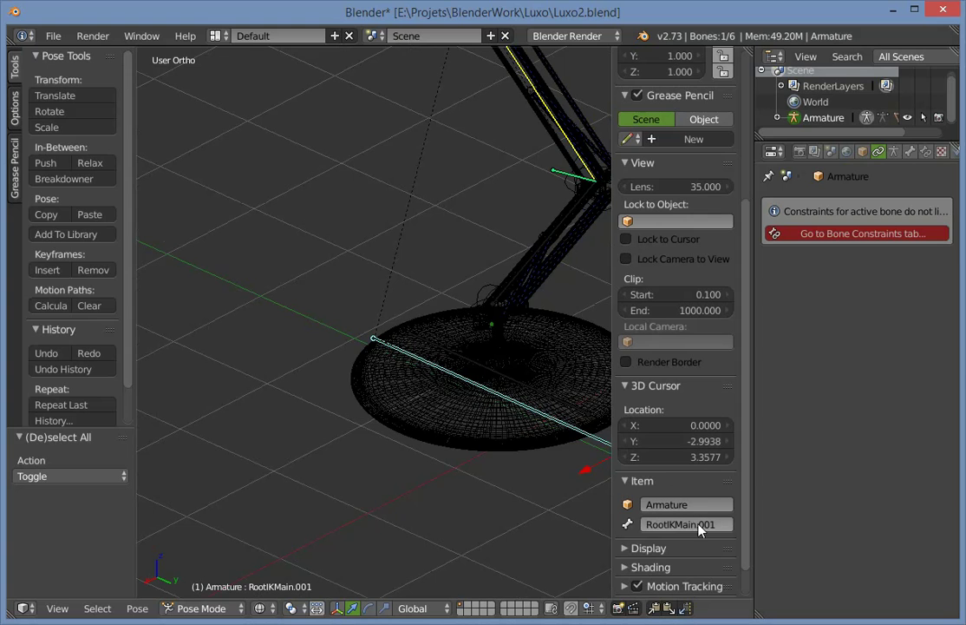
left_click(641, 524)
type("Root")
key("Return")
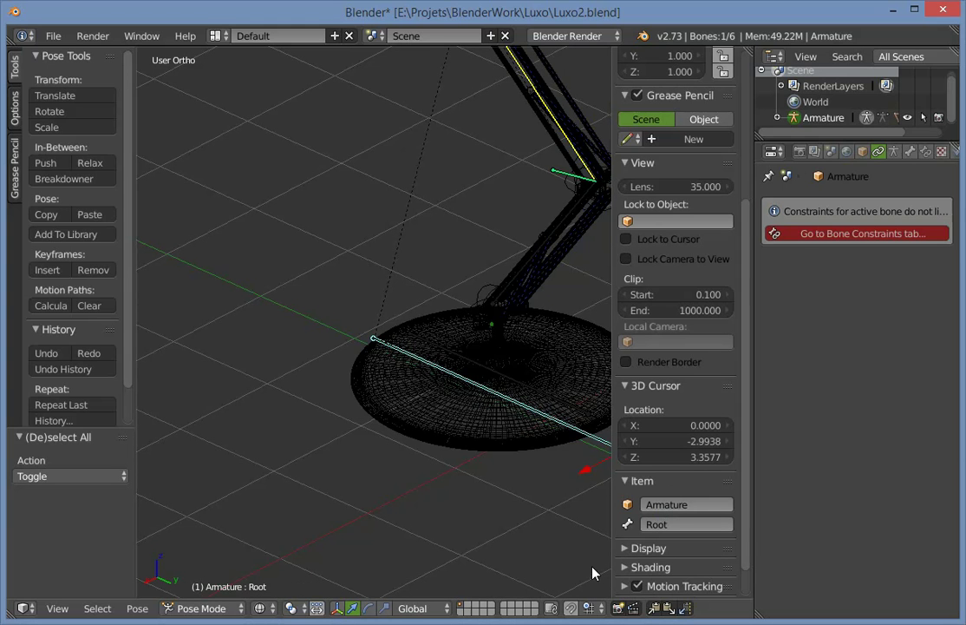
Examine the lamp base and the Root bone in the front view and at an angle to compare their positions.
left_click(537, 413)
scroll(429, 382, "up", 3)
right_click(550, 372)
scroll(508, 423, "down", 3)
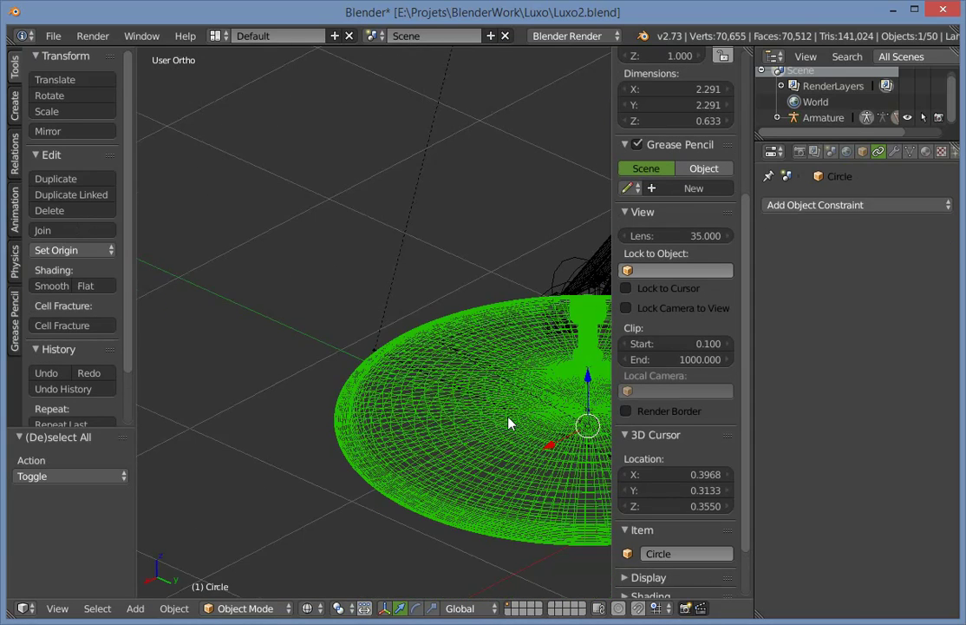
right_click(458, 390)
key("KP_1")
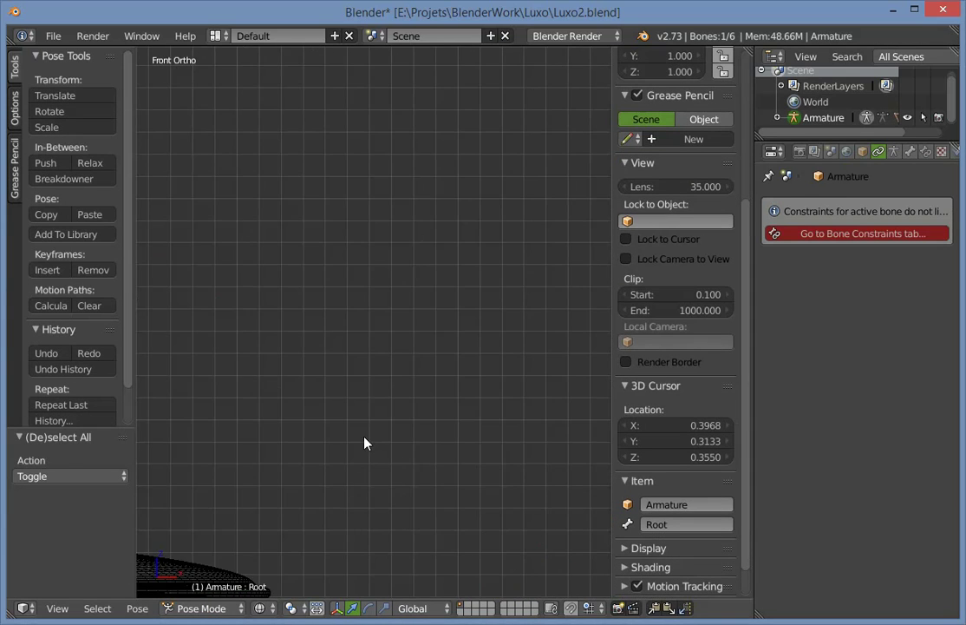
scroll(364, 444, "down", 3)
scroll(416, 395, "up", 2)
right_click(422, 474)
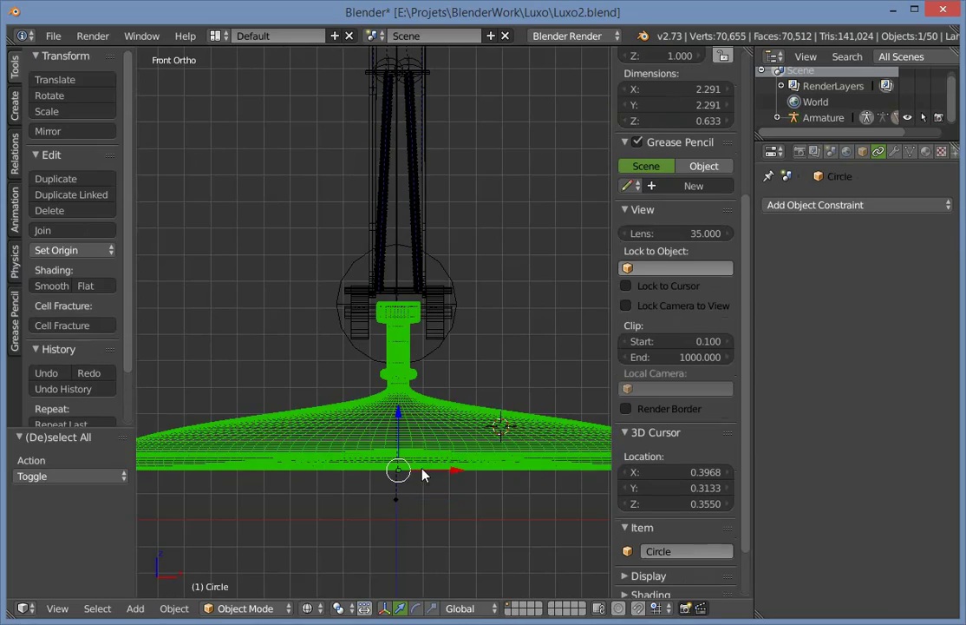
middle_click_drag(423, 473, 522, 395)
right_click(505, 389)
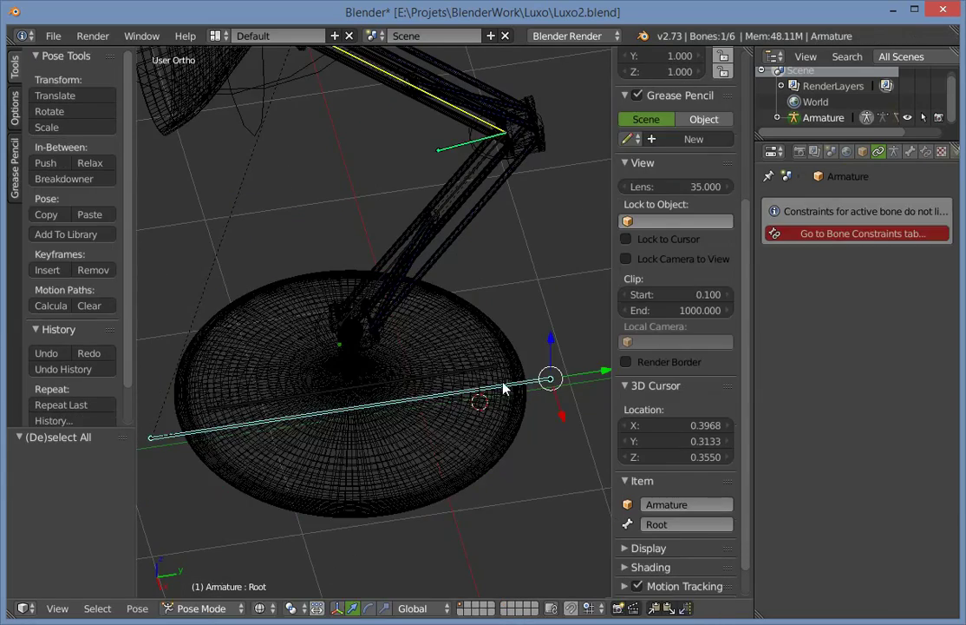
key("Tab")
key("ctrl+Tab")
middle_click_drag(316, 408, 297, 422)
right_click(299, 423)
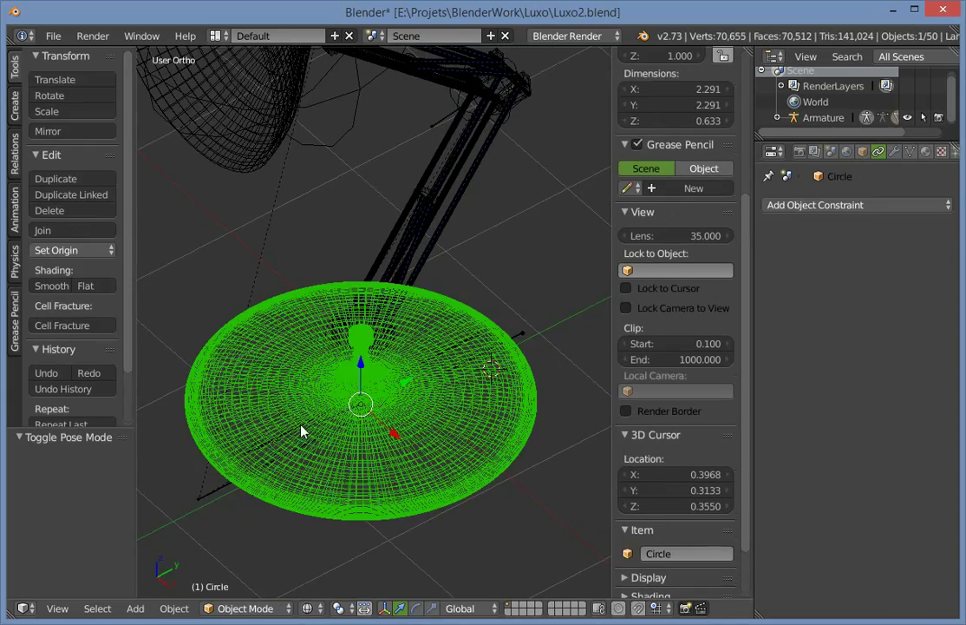
Select all bones of the armature in pose mode and clear their pose location.
key("a")
right_click(204, 492)
key("a")
key("a")
key("alt+g")
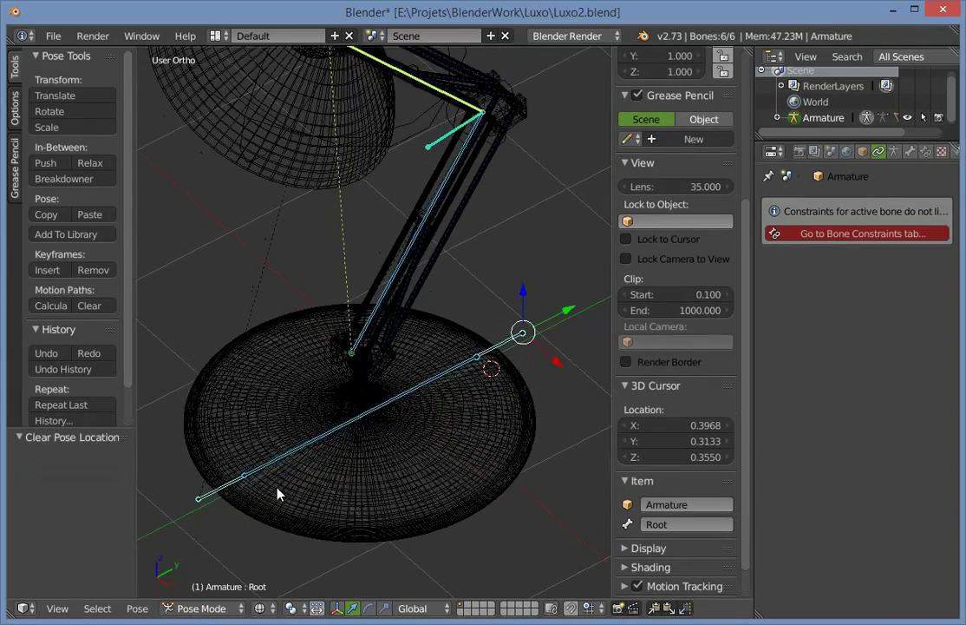
Clear the pose rotation of the bone behind the lamp head, working in the right side view with solid shading.
key("KP_3")
scroll(434, 341, "down", 3)
scroll(381, 328, "up", 3)
key("z")
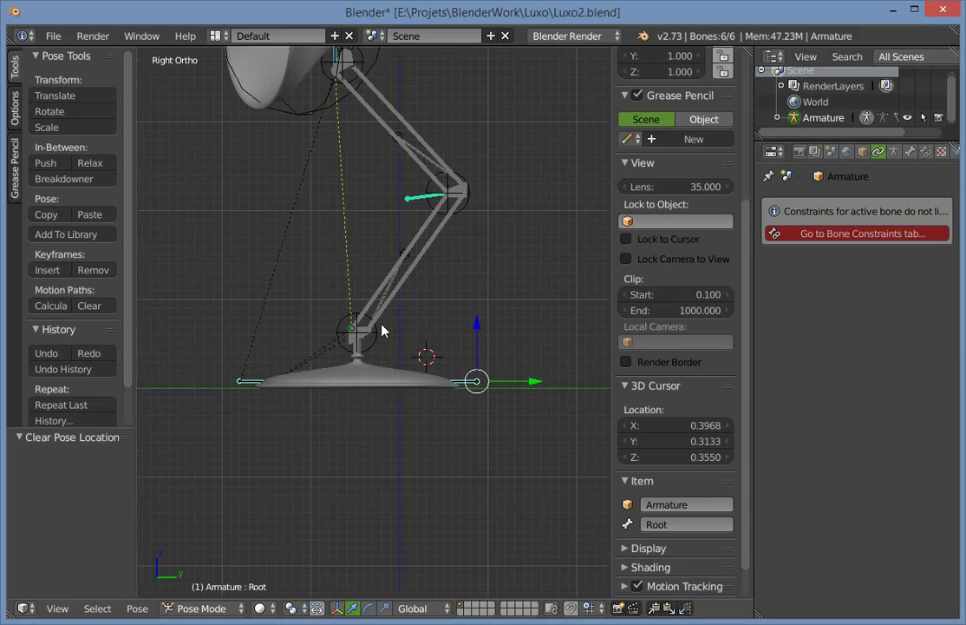
scroll(393, 306, "down", 3)
key("a")
right_click(356, 135)
key("alt+r")
Clear the rotation of HeadController, give it a trackball rotation of about -6.303° and -28.075°, and deselect everything.
right_click(383, 144)
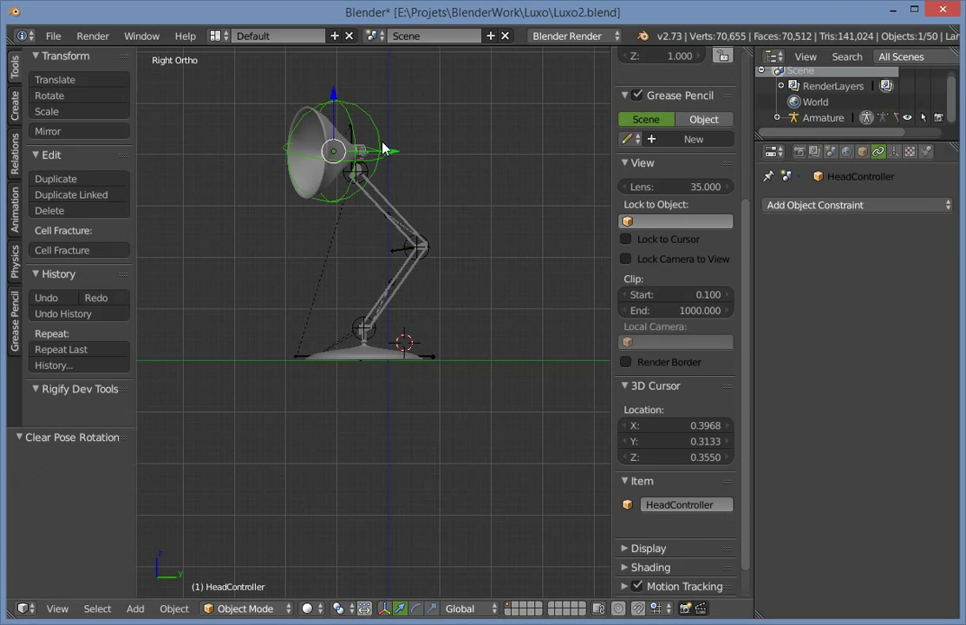
key("alt+r")
key("r")
key("r")
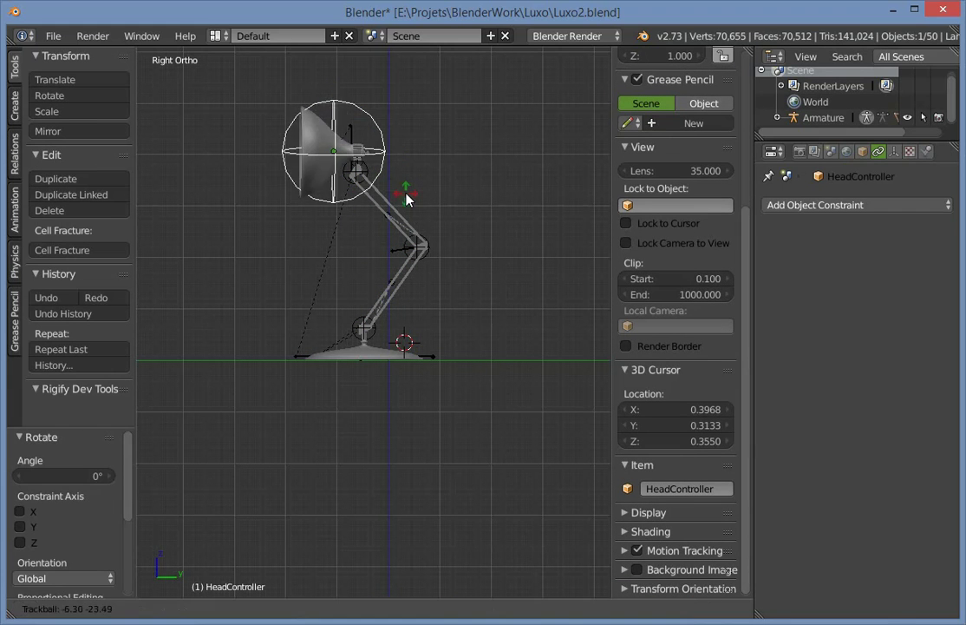
left_click(411, 201)
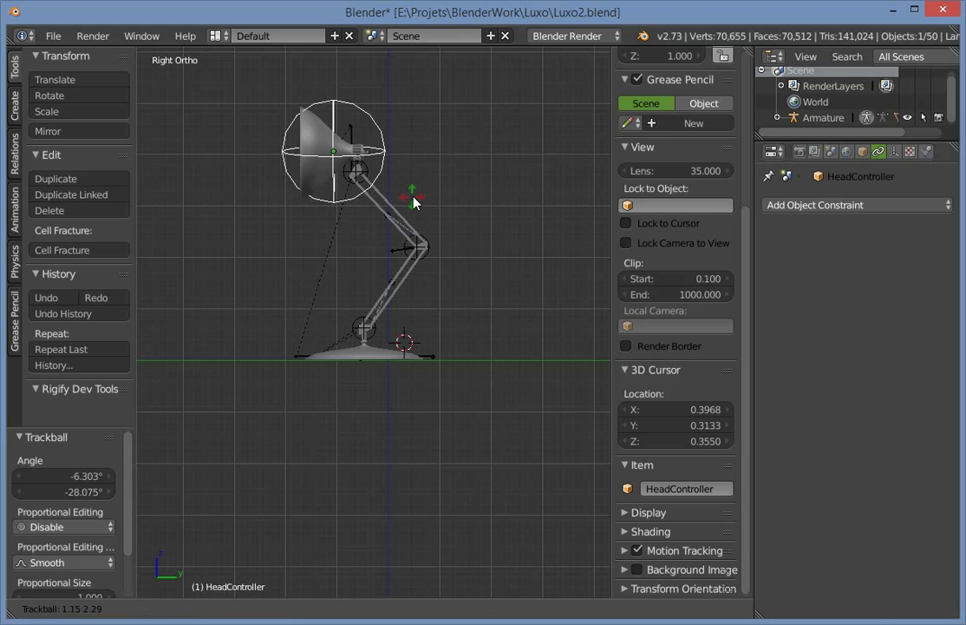
key("a")
Inspect the Root bone through the lamp base in wireframe, and return to solid shading.
middle_click_drag(461, 357, 261, 426)
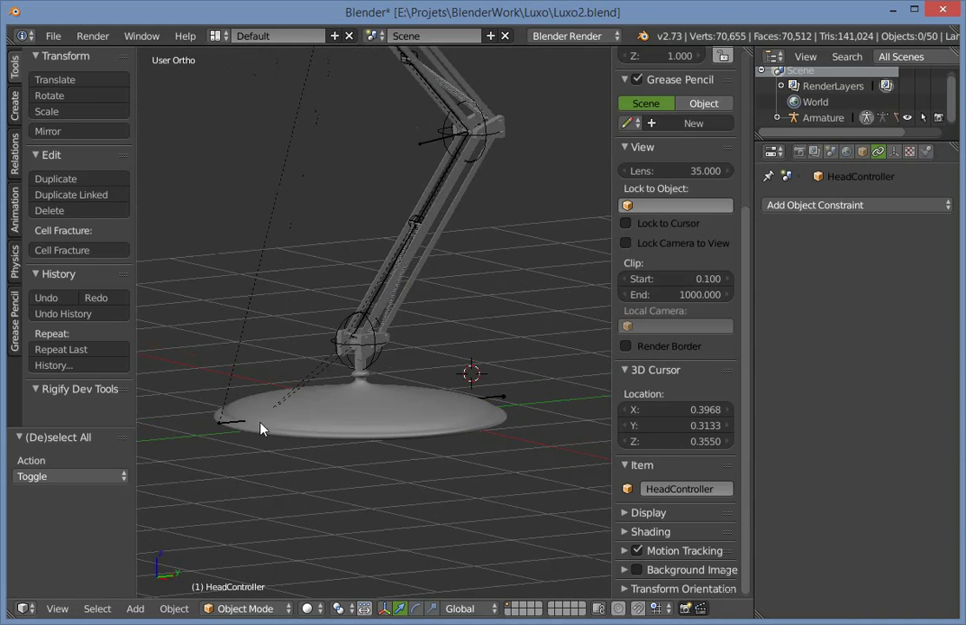
right_click(225, 423)
key("z")
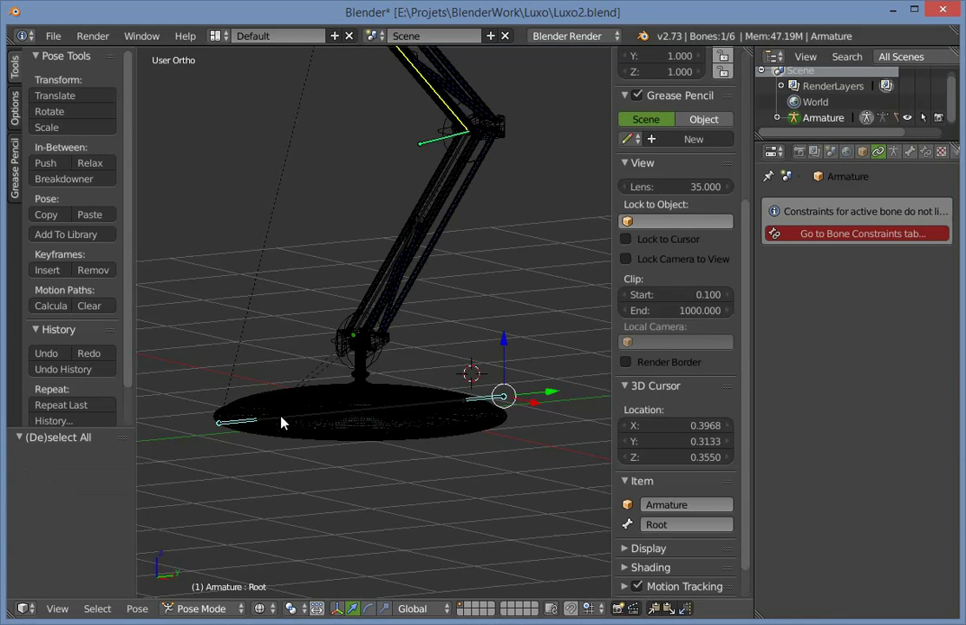
right_click(326, 418)
mouse_move(431, 457)
middle_mouse_down()
mouse_move(421, 318)
mouse_move(190, 429)
mouse_move(391, 349)
mouse_move(404, 393)
mouse_move(442, 399)
mouse_move(457, 425)
mouse_move(461, 347)
mouse_move(448, 349)
middle_mouse_up()
key("z")
Rename the empty Empty.001 at the end of the lower arm's spring as SpringBot1.
scroll(442, 399, "up", 6)
right_click(448, 349)
right_click(447, 350)
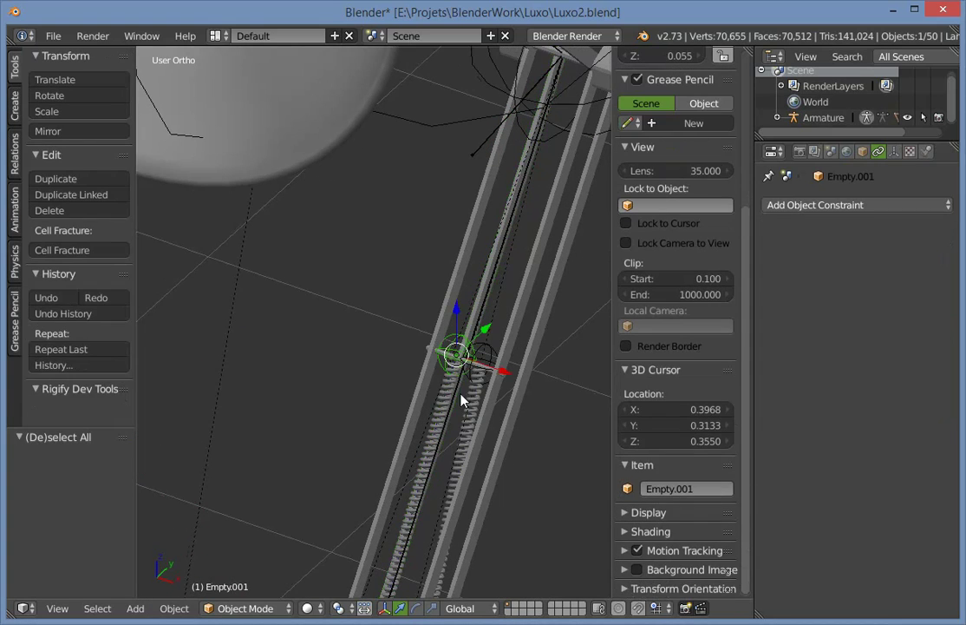
double_click(696, 487)
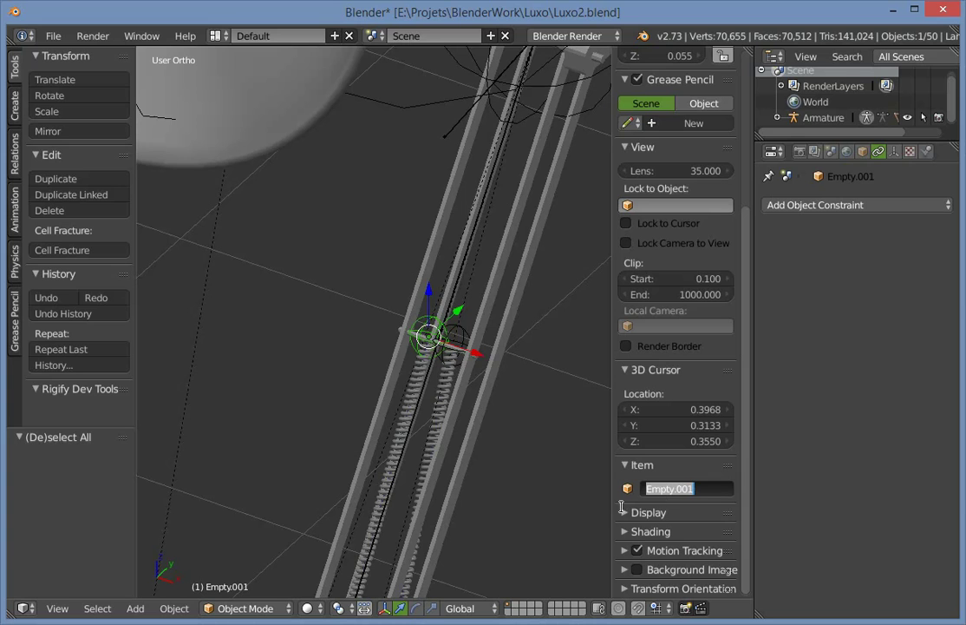
type("Spring")
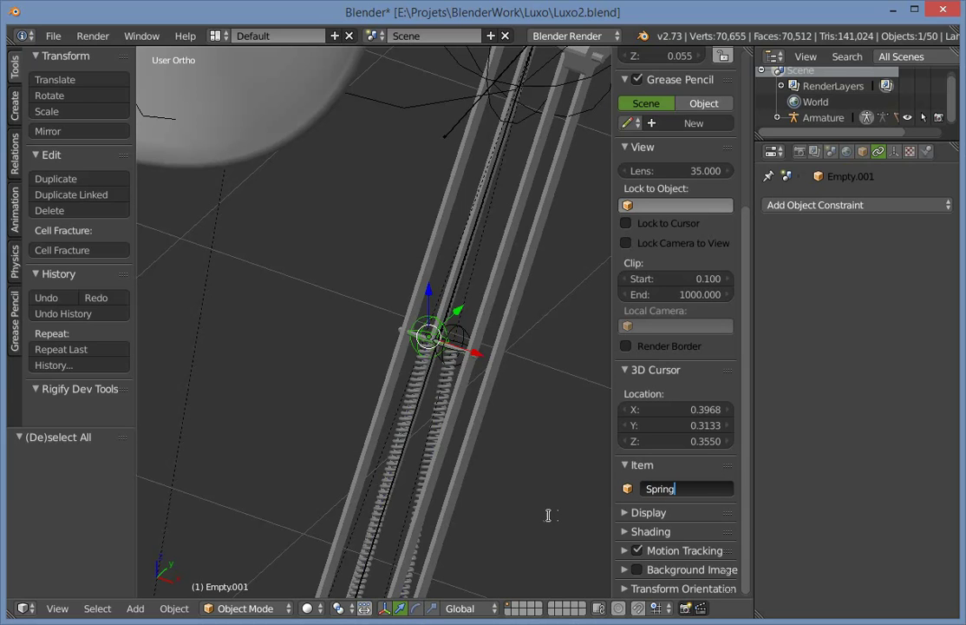
key("ctrl+a")
key("End")
key("Return")
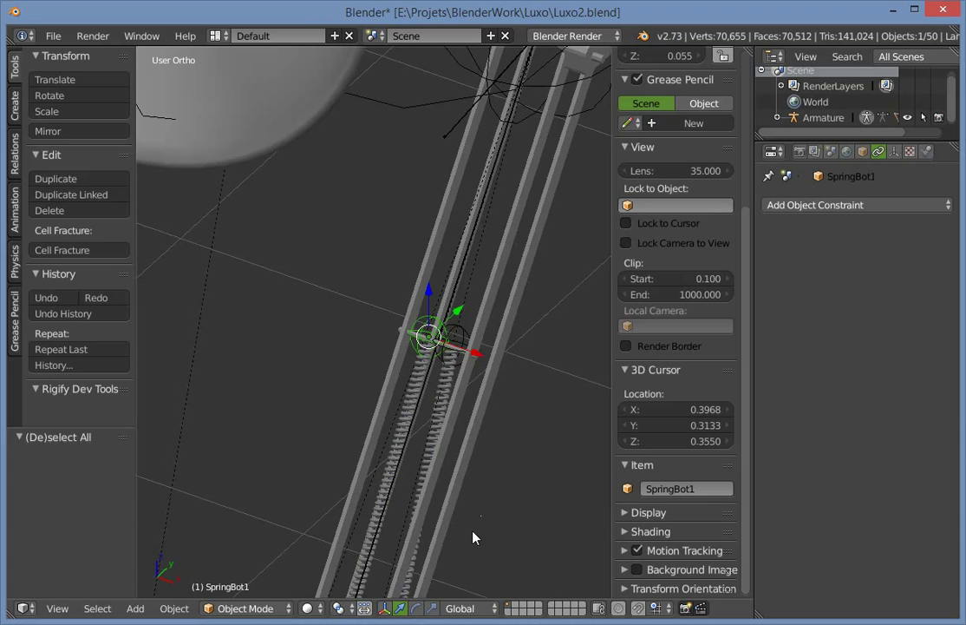
Change the selected spring empty's name to SpringBotR.
middle_click_drag(475, 363, 401, 393)
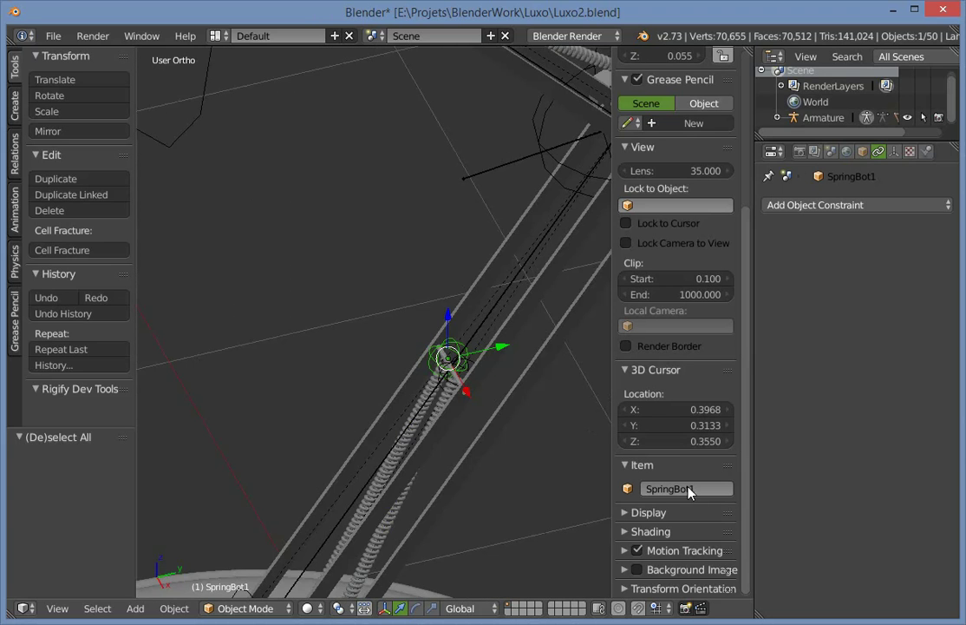
left_click(699, 490)
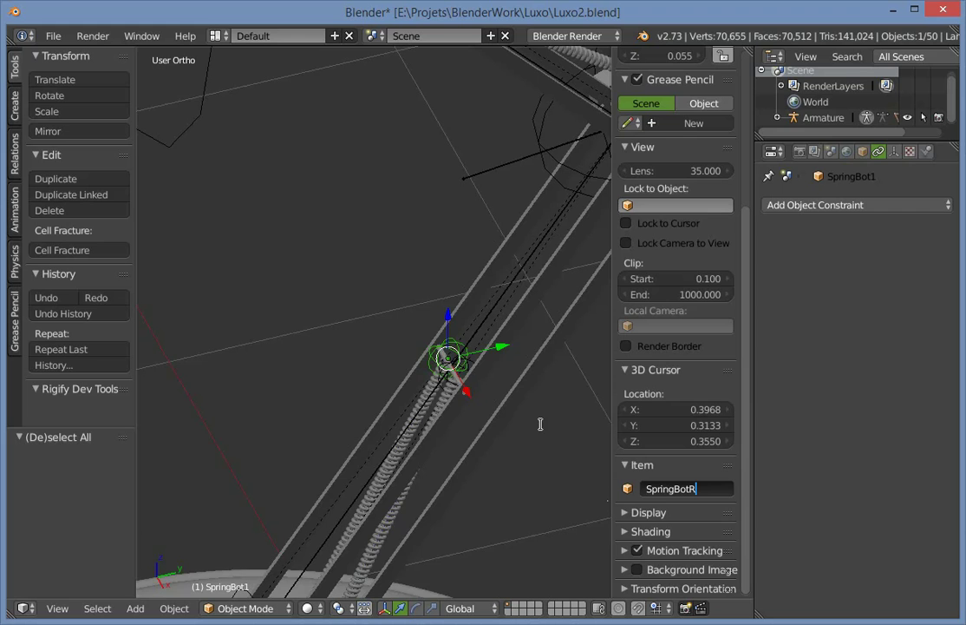
key("Return")
Rename the neighbouring spring empty on the lower arm, Empty.002, as SpringBotL.
middle_click_drag(425, 408, 515, 413)
right_click(452, 342)
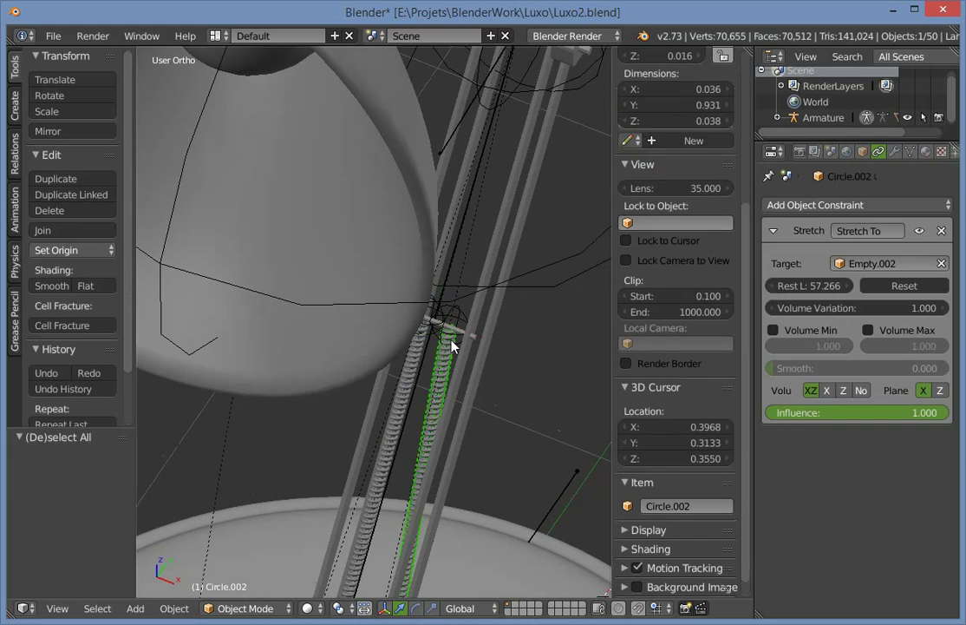
right_click(470, 301)
right_click(450, 304)
left_click(689, 489)
type("SpringBotL")
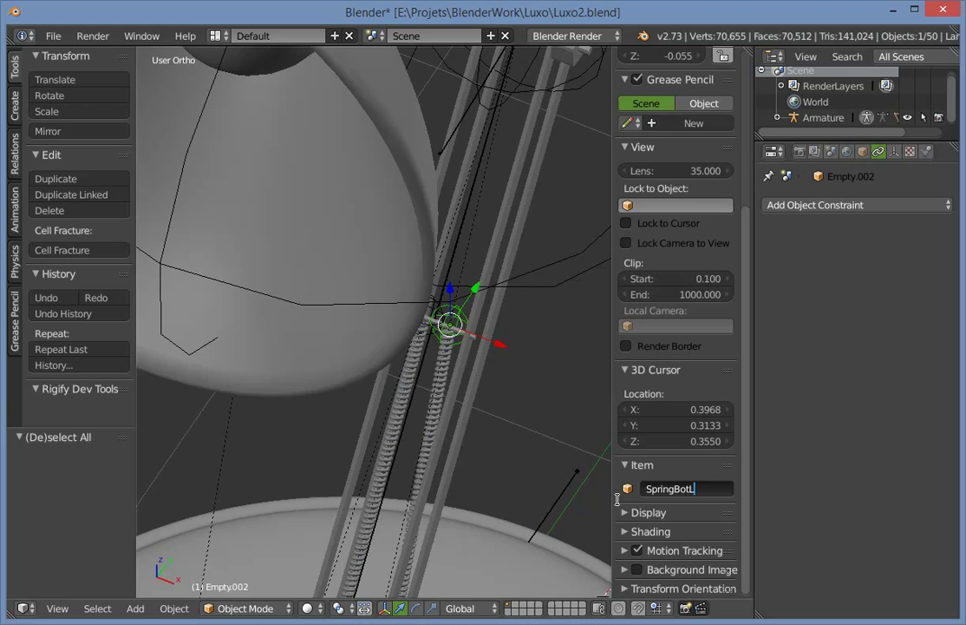
key("Return")
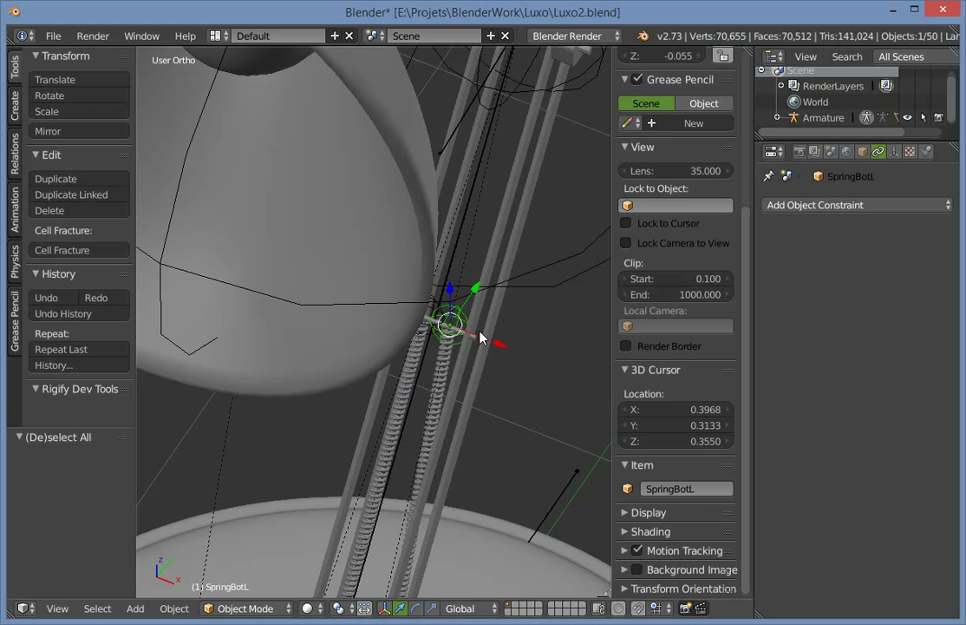
Rename the empty Empty.003 at the end of the upper arm's spring as SpringTopL.
scroll(468, 324, "down", 4)
middle_click_drag(466, 320, 451, 243)
middle_click_drag(459, 221, 447, 300, "shift")
scroll(442, 297, "up", 2)
middle_click_drag(388, 280, 372, 343)
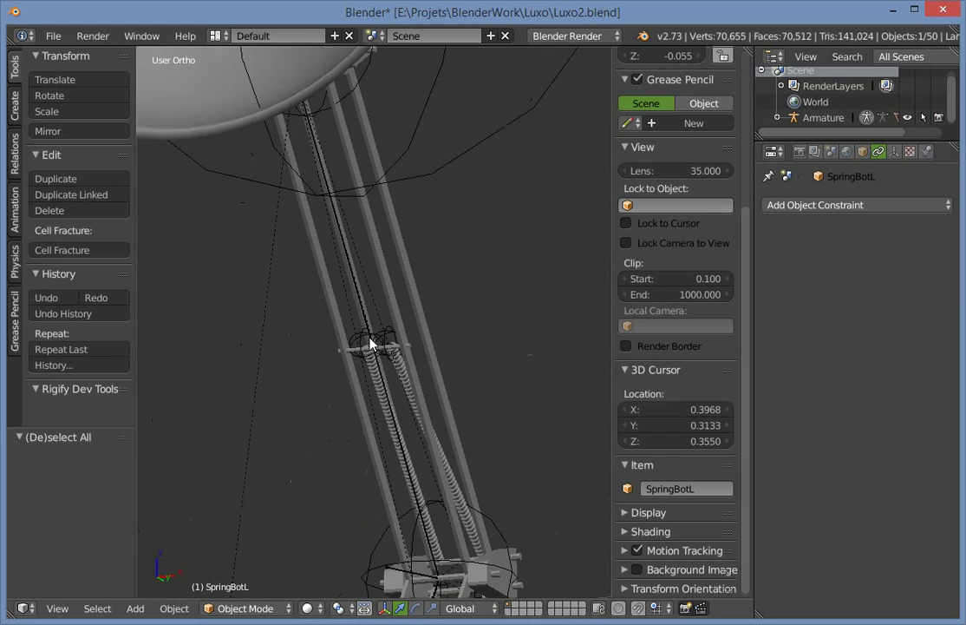
right_click(390, 339)
left_click(707, 490)
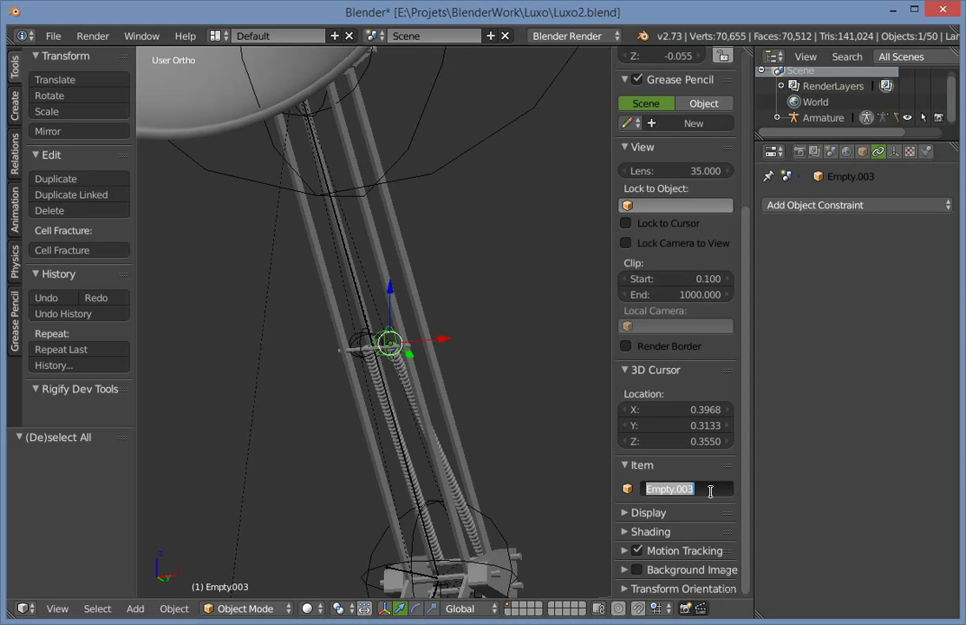
type("Spring")
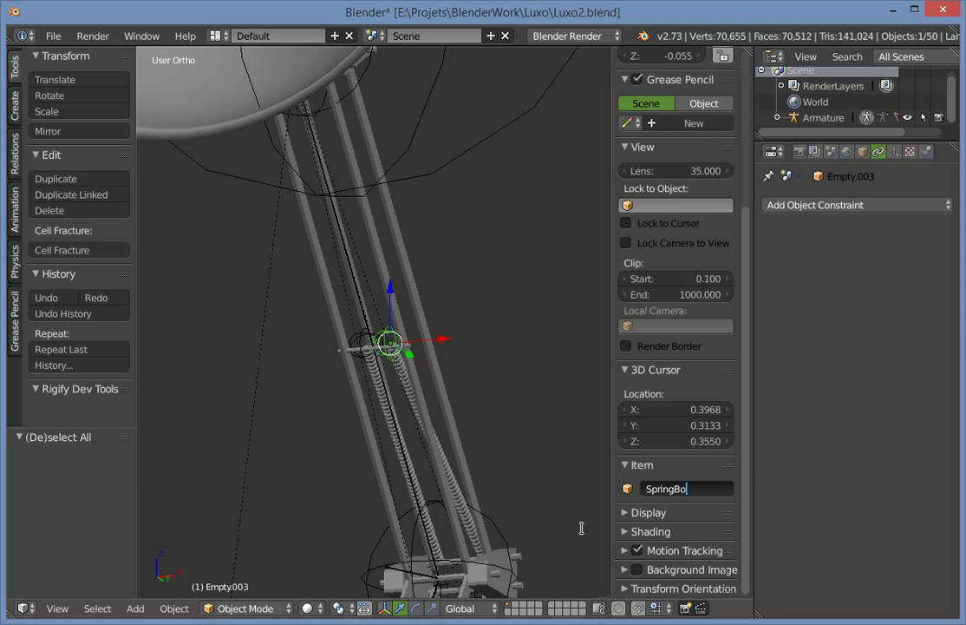
type("TopL")
key("Return")
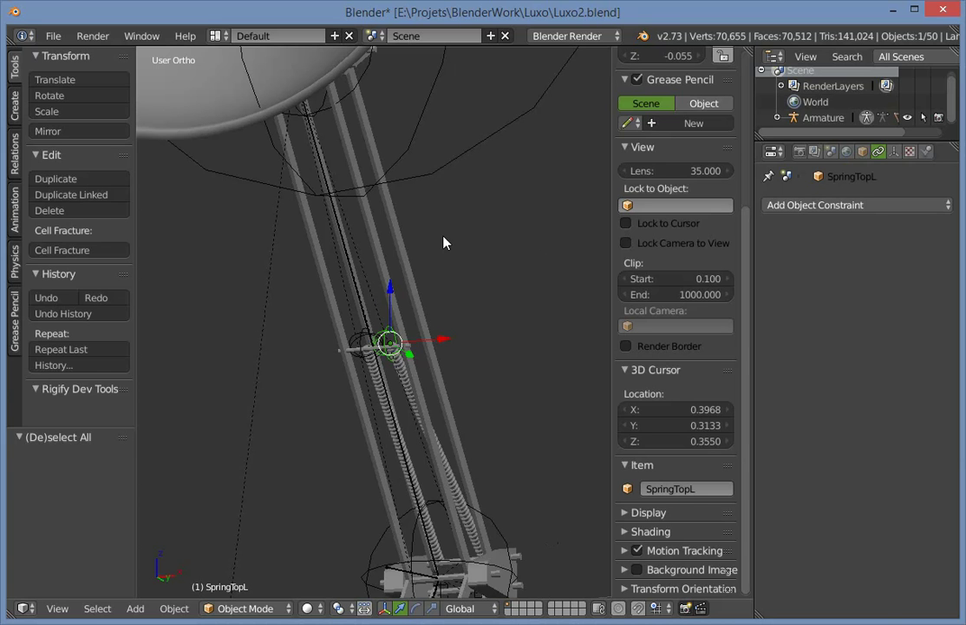
Rename the empty Empty.004 beside SpringTopL on the upper arm as SpringTopR.
right_click(373, 343)
right_click(375, 344)
left_click(667, 488)
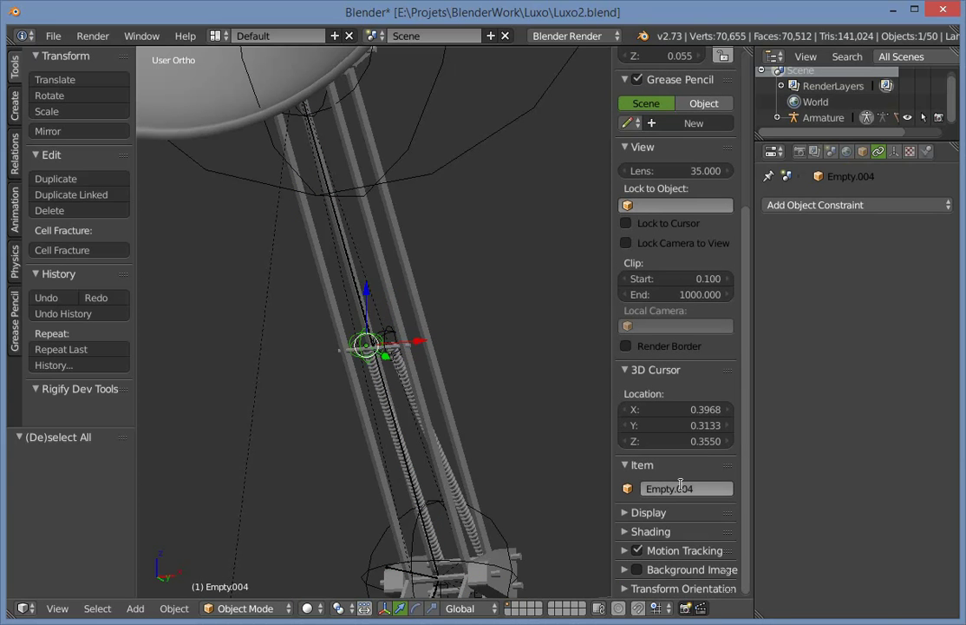
type("SpringTopR")
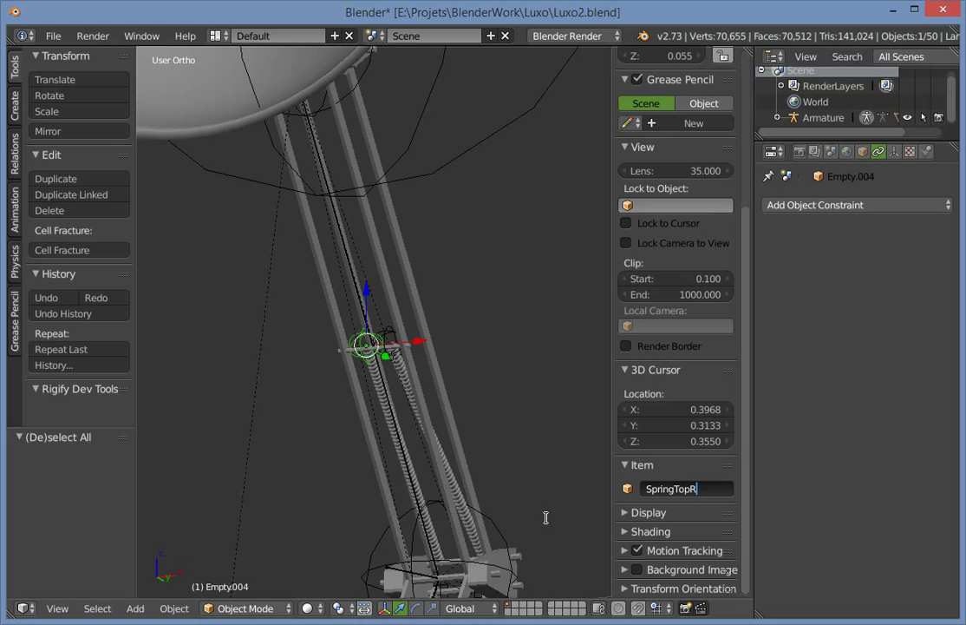
key("Return")
Save the lamp scene over the existing file Luxo2.blend.
left_click(540, 472)
scroll(535, 425, "down", 3)
key("ctrl+s")
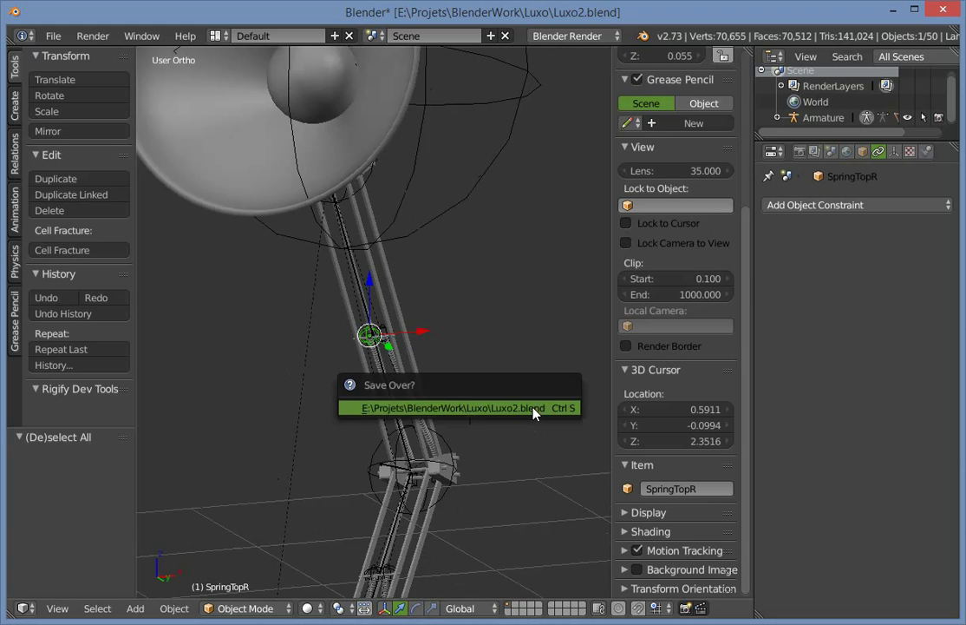
left_click(535, 412)
Rename the spherical empty around the lamp head's pivot joint as HeadPivotRotation.
scroll(563, 347, "down", 2)
middle_click_drag(574, 312, 361, 297)
right_click(270, 230)
middle_click_drag(295, 230, 498, 338, "shift")
scroll(498, 343, "up", 3)
right_click(442, 378)
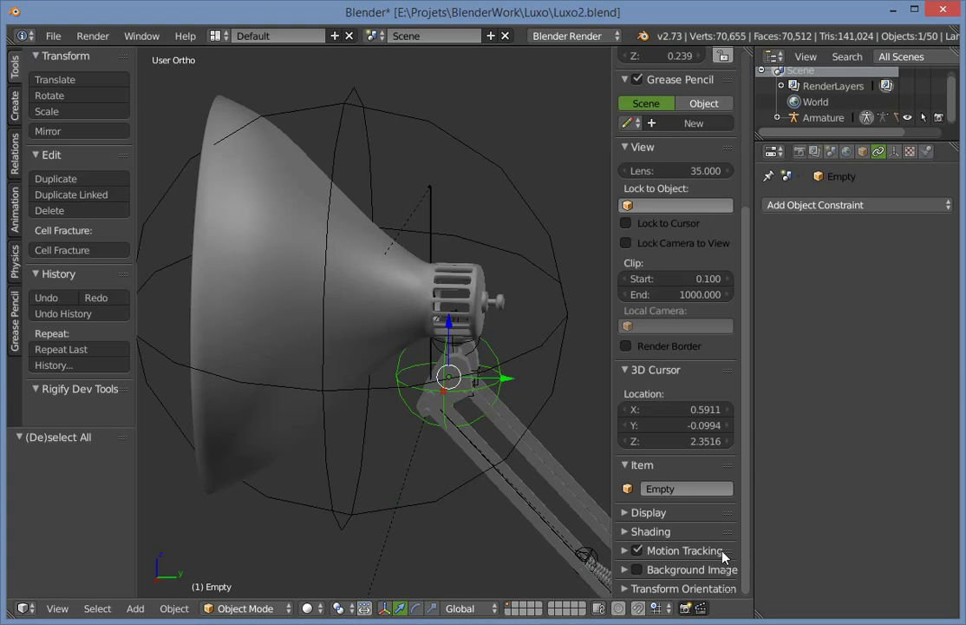
left_click(681, 487)
type("HeadPivotR")
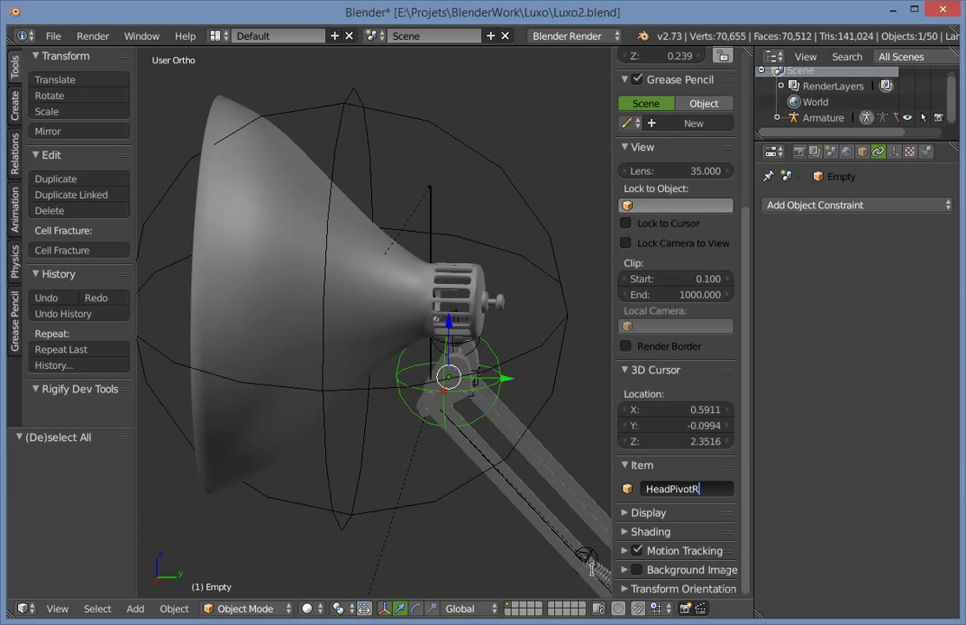
type("otation")
key("Return")
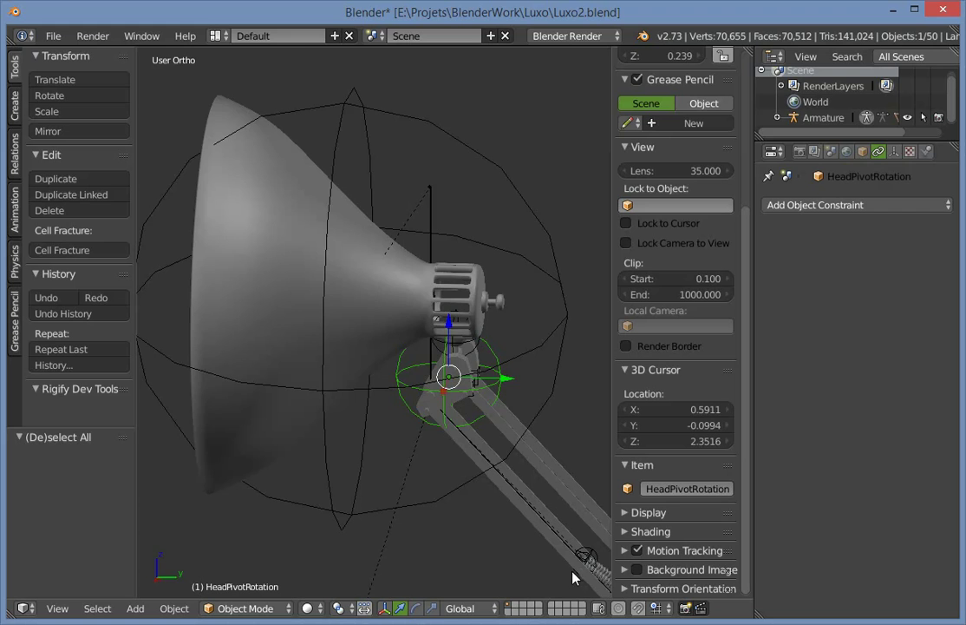
Rename the cube empty Empty.007 at the upper arm's attachment under the lamp head as TopAttachR.
scroll(540, 466, "up", 3)
middle_click_drag(540, 466, 385, 273)
right_click(413, 297)
left_click(700, 491)
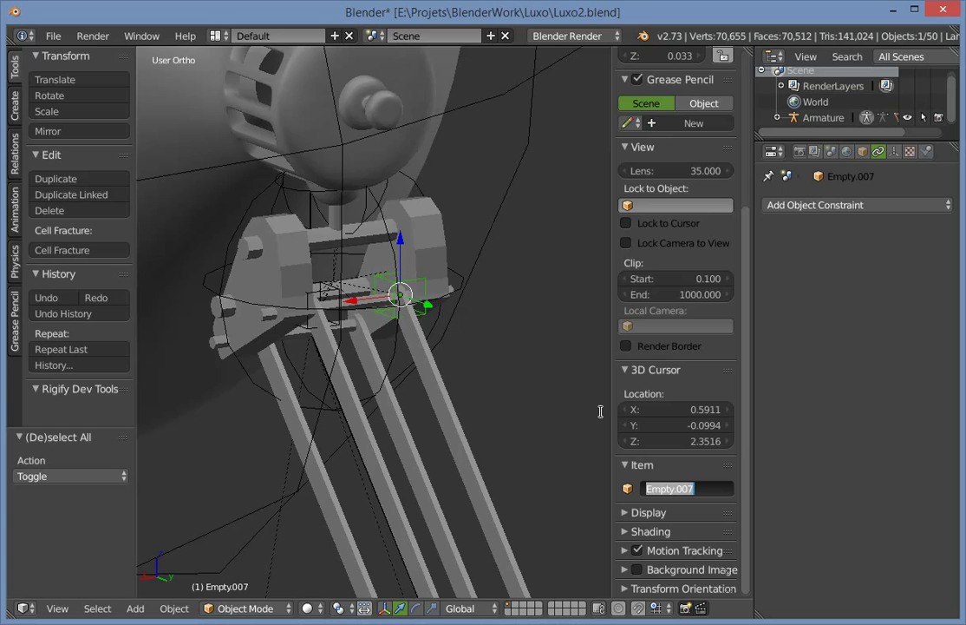
type("T")
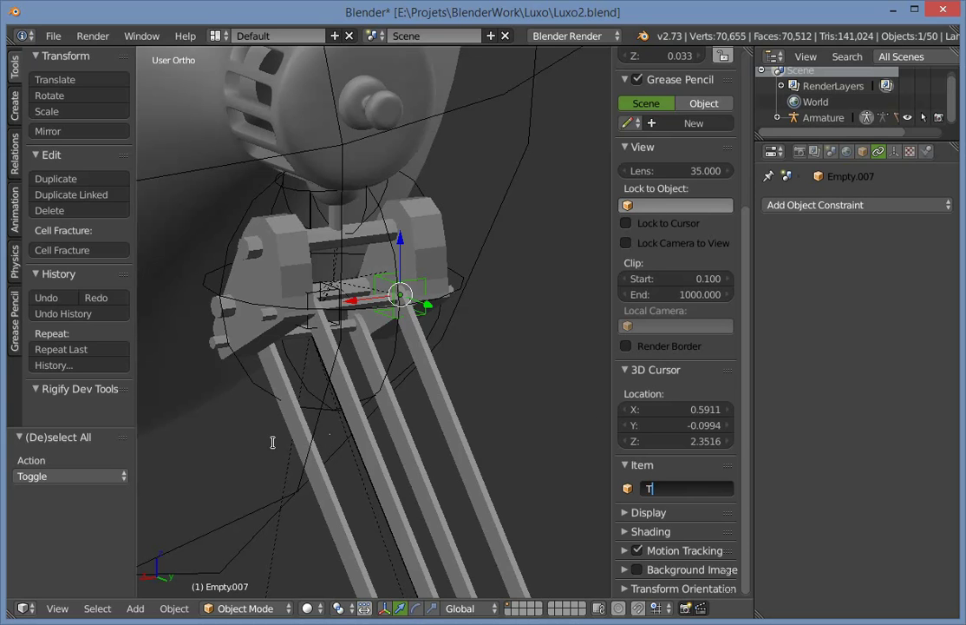
type("opAttachR")
key("Return")
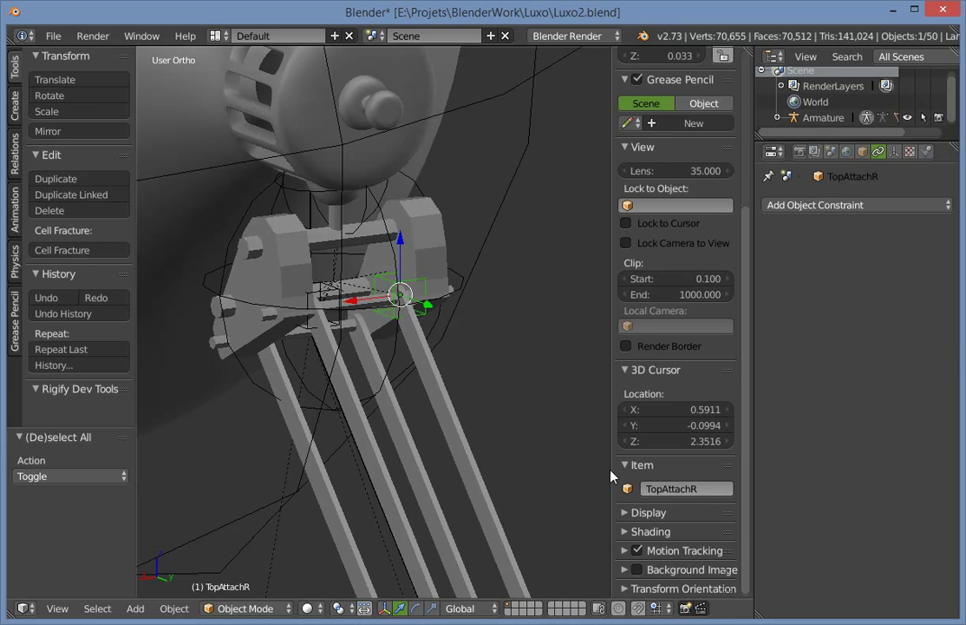
Rename the opposite cube empty, Empty.006, on the head bracket as TopAttachL.
right_click(309, 333)
right_click(331, 326)
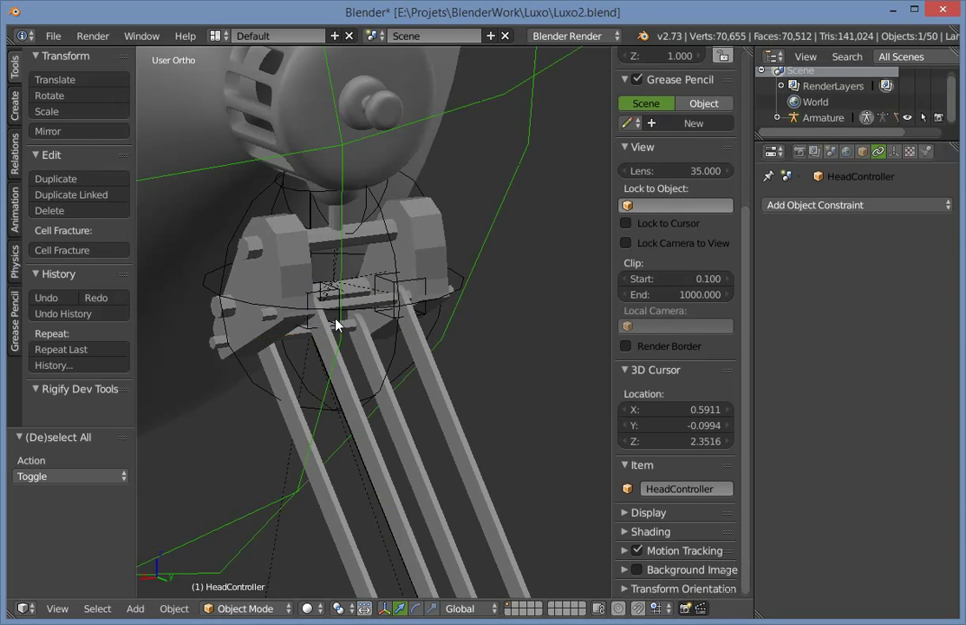
right_click(330, 326)
left_click(682, 487)
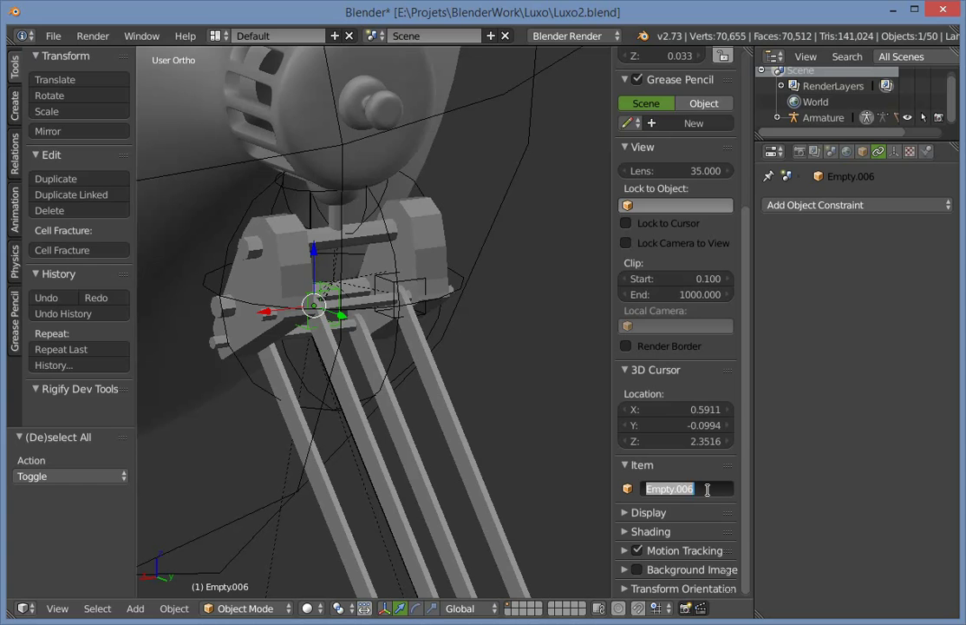
type("TopAttachR")
type("L")
key("Return")
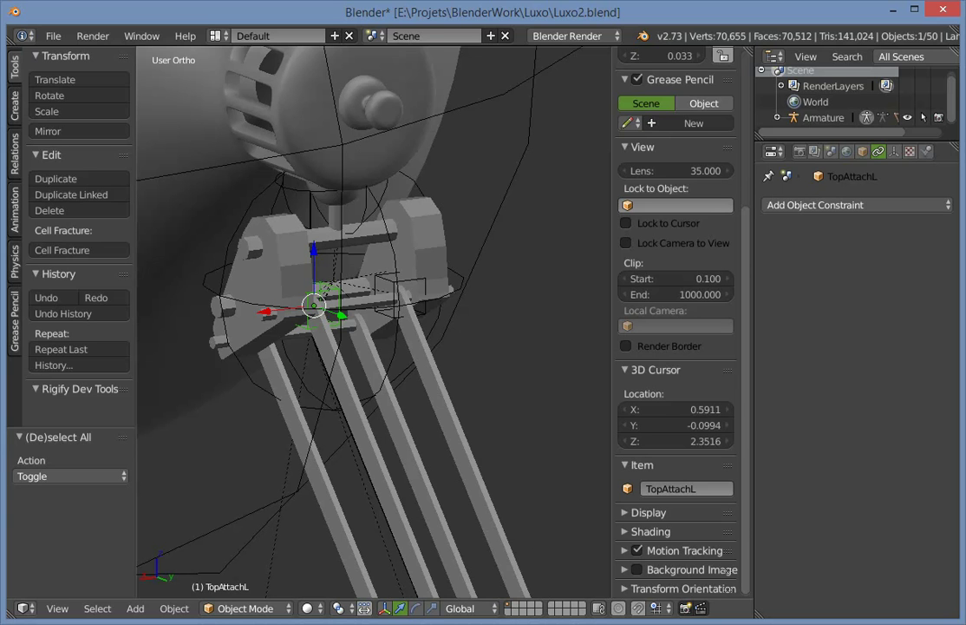
Rename the cube empty Empty.009 at the lamp's middle joint as BotAttachR.
left_click(478, 414)
key("a")
scroll(460, 512, "down", 7)
middle_click_drag(457, 512, 423, 316, "shift")
scroll(437, 434, "up", 5)
middle_click_drag(438, 444, 360, 309, "shift")
key("shift+a")
left_click(390, 303)
left_click(659, 488)
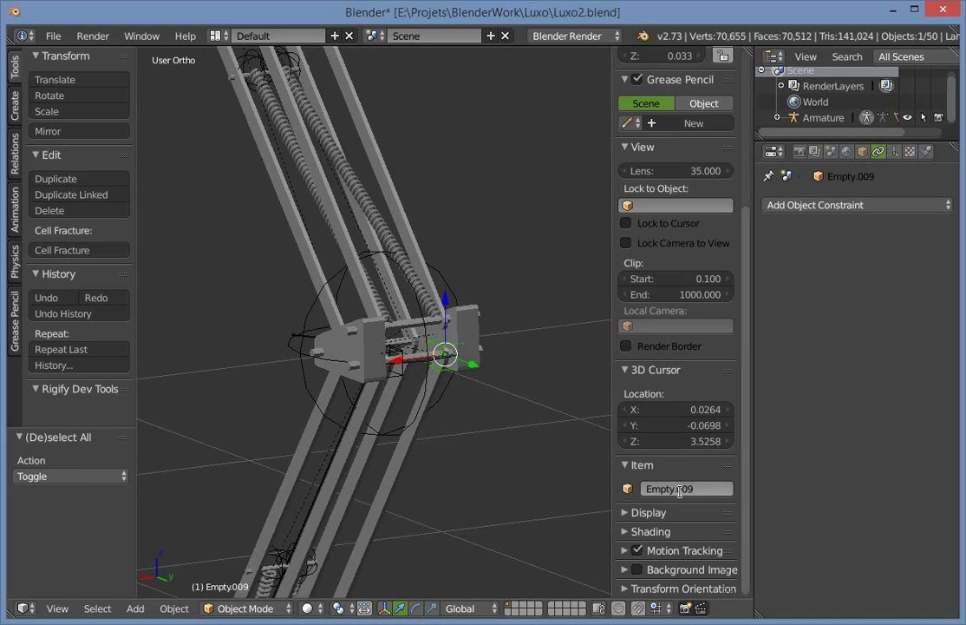
type("TopAttachR")
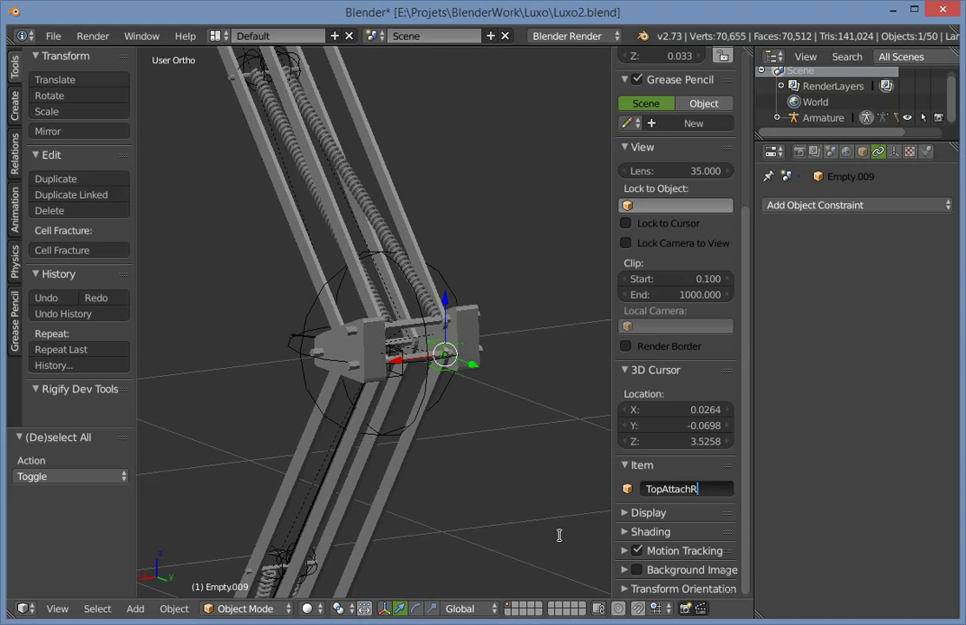
key("BackSpace")
key("BackSpace")
key("BackSpace")
key("BackSpace")
key("BackSpace")
key("BackSpace")
key("BackSpace")
key("BackSpace")
key("BackSpace")
key("BackSpace")
type("BotAttachR")
key("Return")
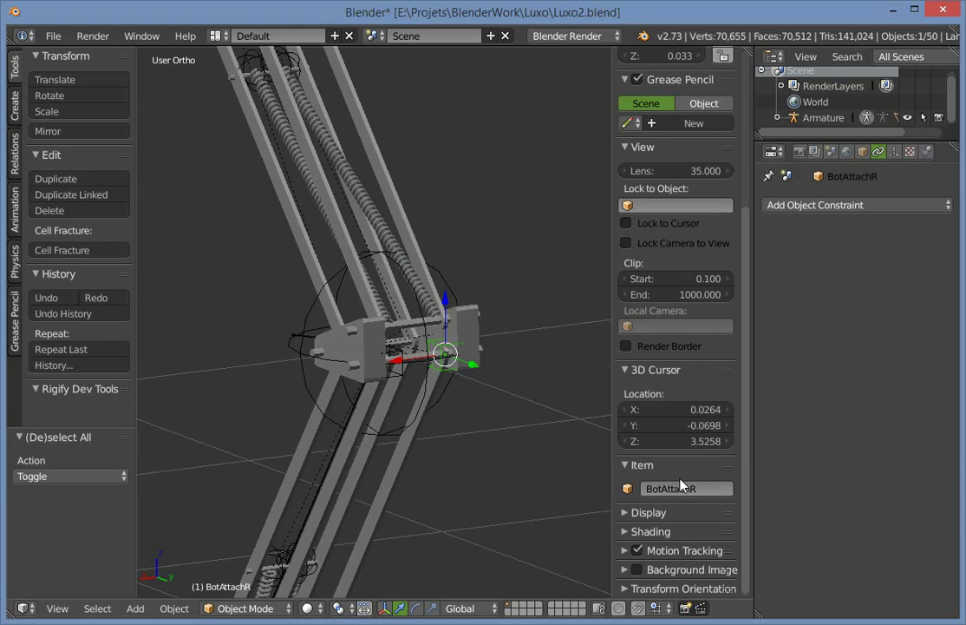
Rename the neighbouring middle-joint empty, Empty.010, as BotAttachL and save over Luxo2.blend.
right_click(403, 373)
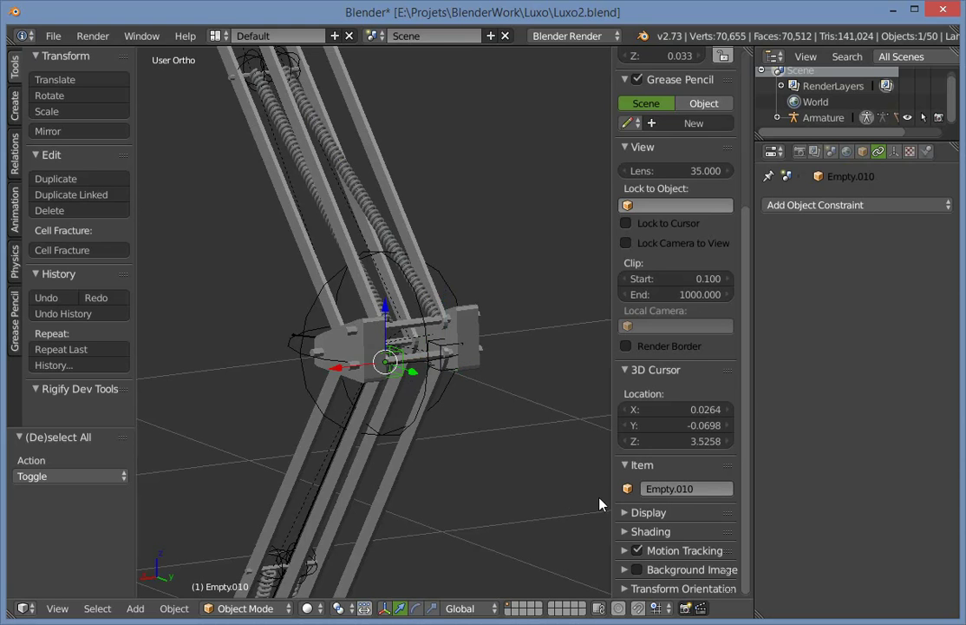
type("BotAttachR")
left_click(715, 490)
left_click(716, 491)
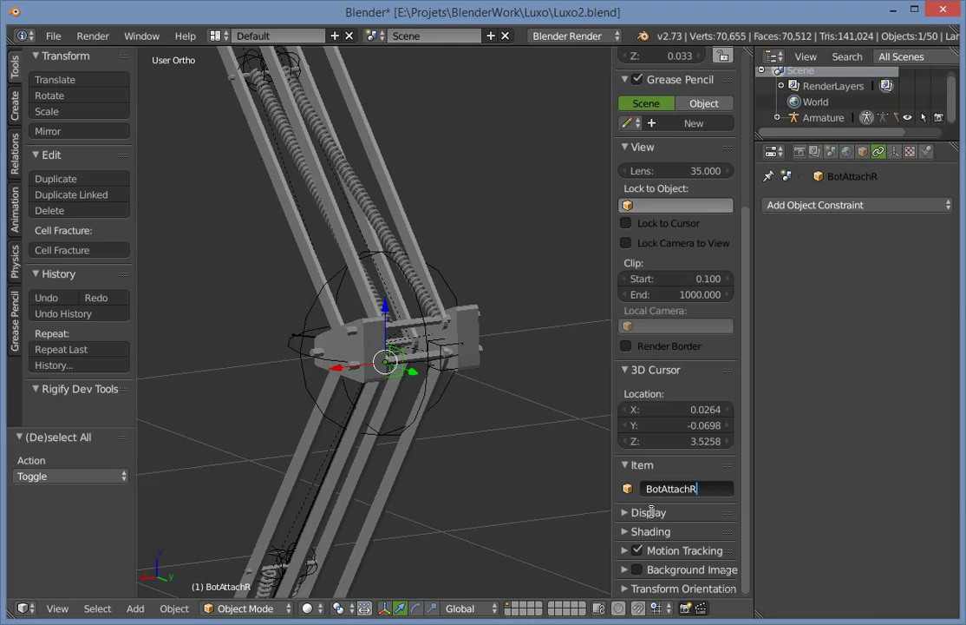
key("BackSpace")
type("L")
key("Return")
key("ctrl+s")
left_click(512, 488)
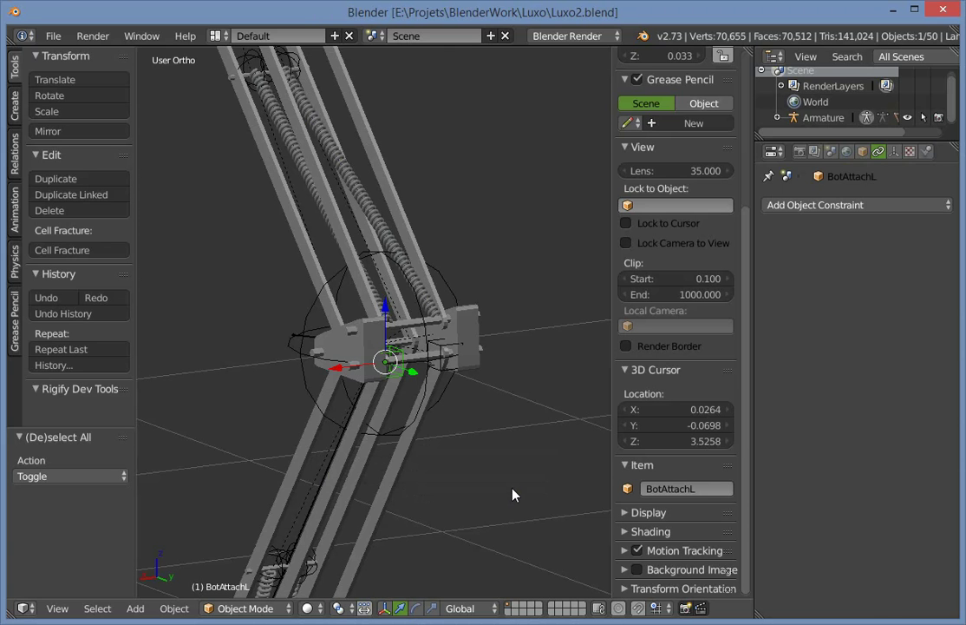
Deselect all objects and save over Luxo2.blend again.
left_click(518, 496)
scroll(483, 471, "down", 4)
scroll(502, 448, "up", 6)
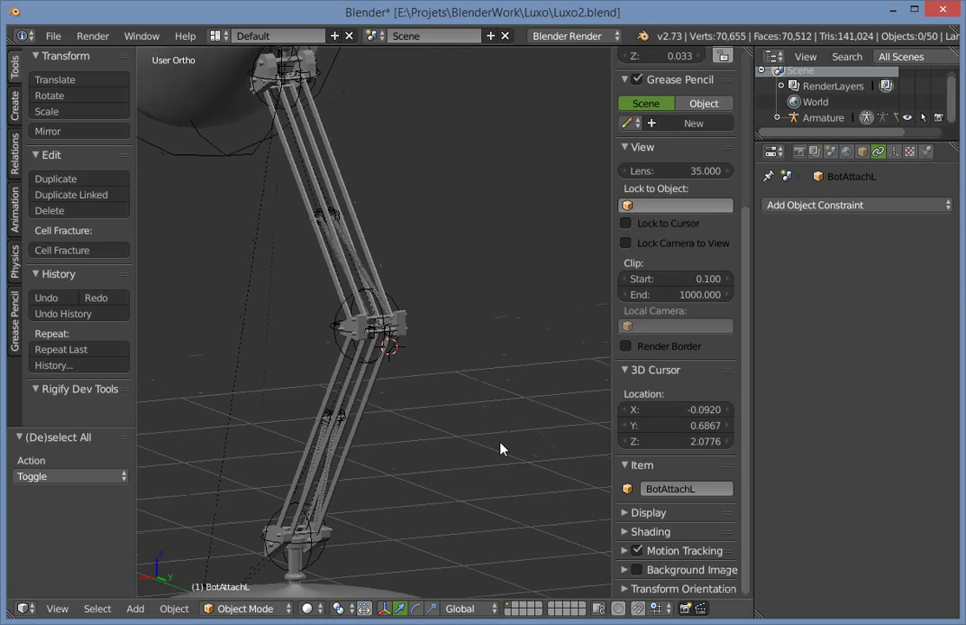
key("ctrl+s")
left_click(372, 281)
scroll(458, 318, "down", 7)
scroll(458, 319, "up", 5)
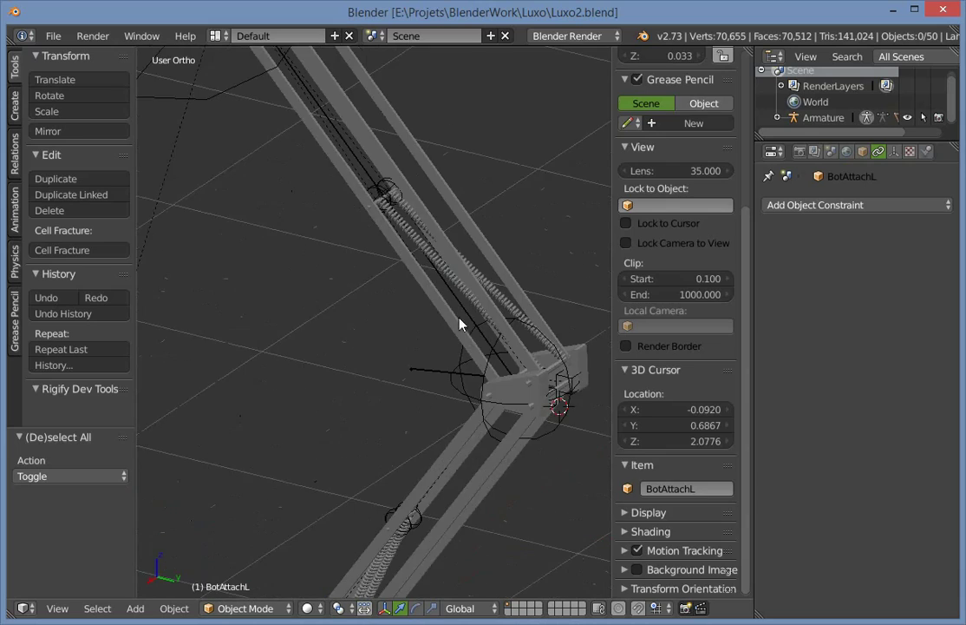
Hide the 3D view's properties sidebar, then make the armature's MiddleAngle bone active and save the file.
key("n")
right_click(512, 352)
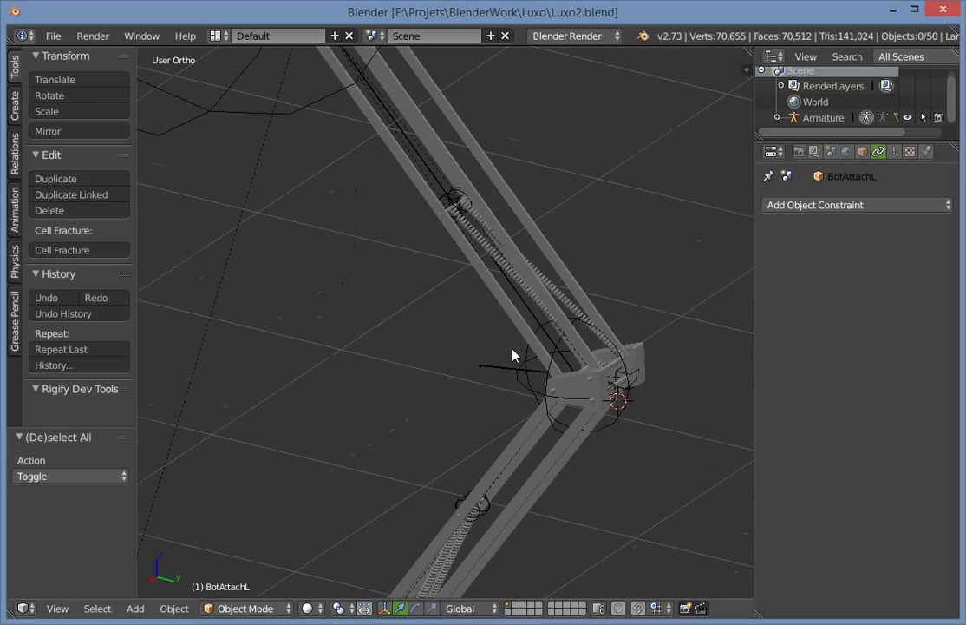
key("ctrl+Tab")
scroll(538, 374, "down", 4)
middle_click_drag(551, 382, 606, 360)
scroll(607, 360, "up", 2)
key("ctrl+s")
left_click(606, 354)
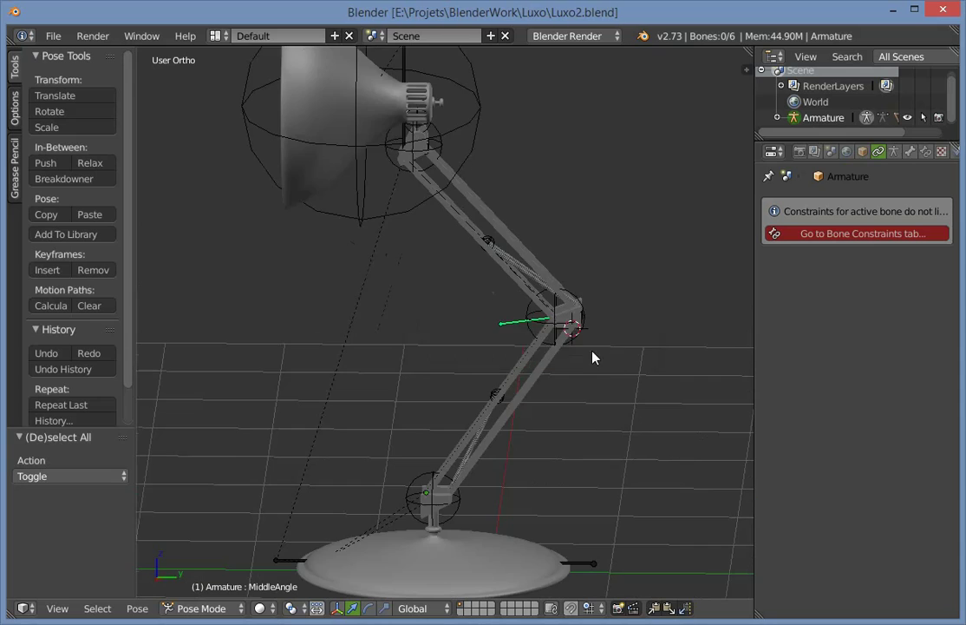
Check the whole lamp rig from several angles and save over Luxo2.blend.
scroll(453, 350, "down", 4)
middle_click_drag(453, 350, 543, 373)
scroll(446, 397, "up", 4)
scroll(453, 401, "down", 3)
key("ctrl+s")
left_click(619, 428)
scroll(597, 462, "down", 1)
key("ctrl+s")
left_click(507, 386)
scroll(529, 380, "up", 2)
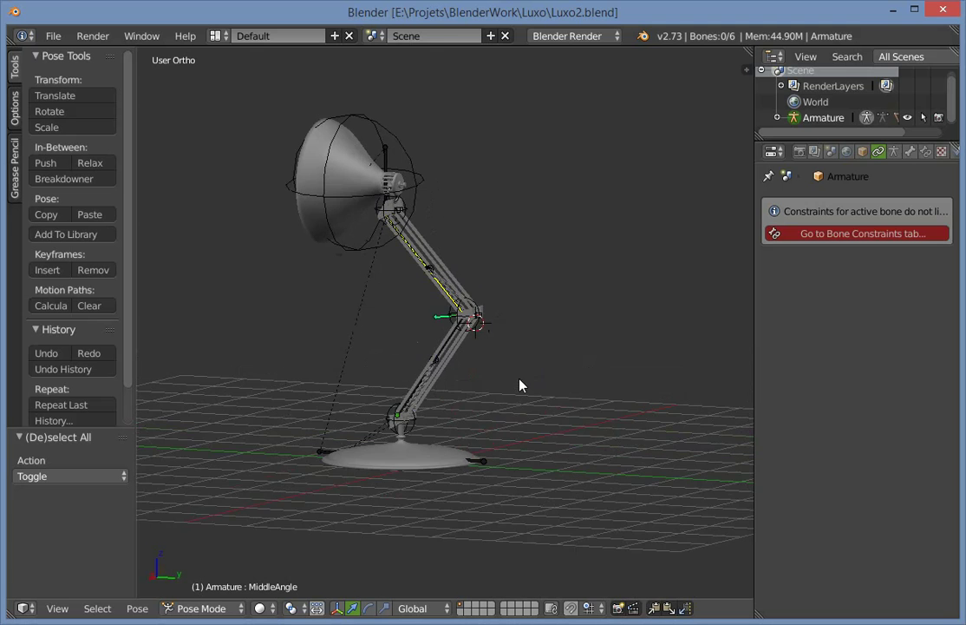
scroll(493, 377, "up", 2)
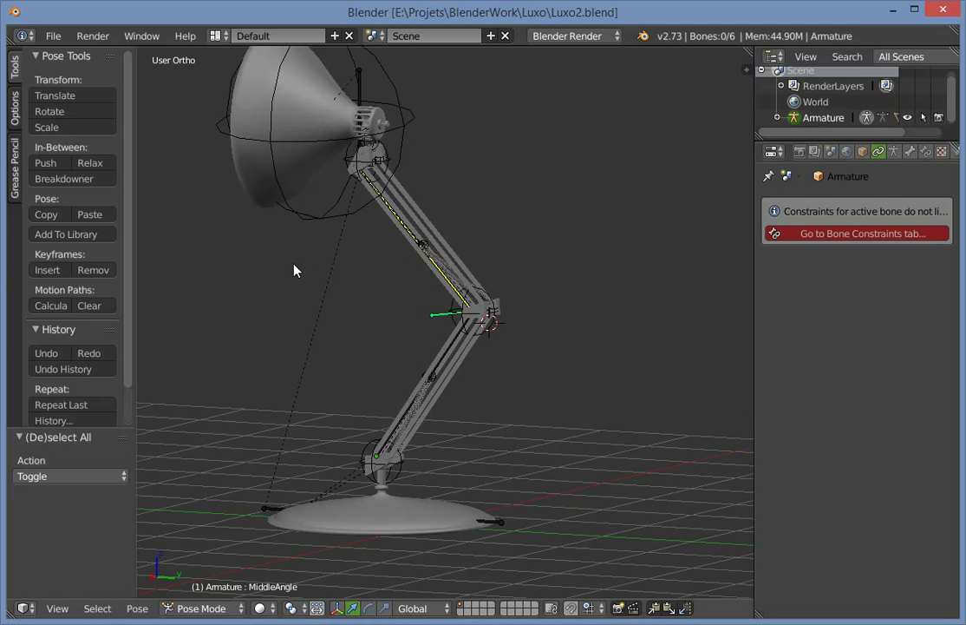
Select the armature's vertical IK_Target bone at the lamp head.
scroll(334, 213, "down", 2)
key("a")
key("a")
middle_click_drag(377, 151, 470, 262, "shift")
right_click(504, 260)
scroll(504, 261, "up", 4)
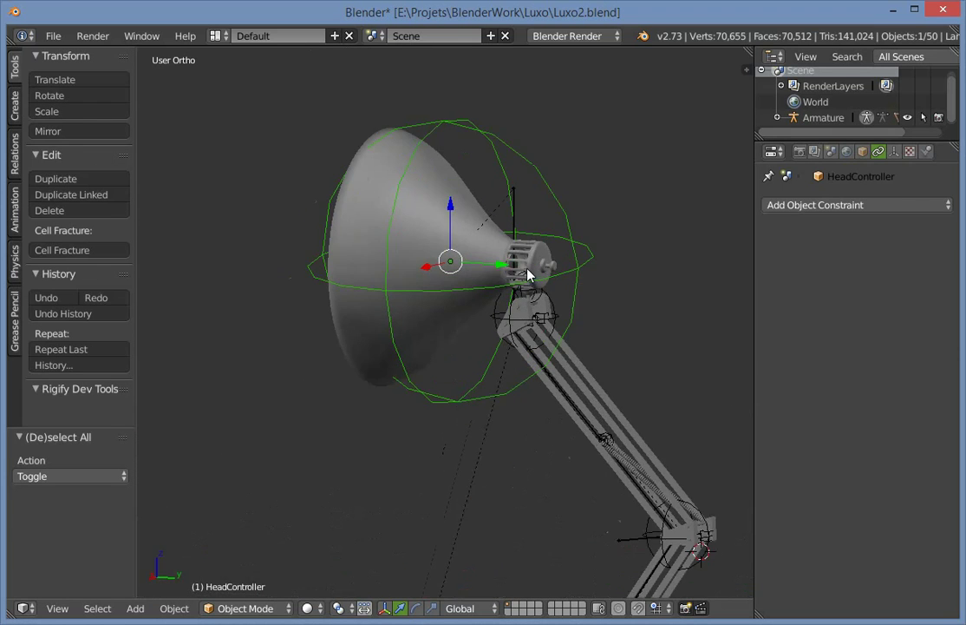
scroll(526, 267, "up", 2)
middle_click_drag(528, 270, 473, 275, "shift")
right_click(466, 216)
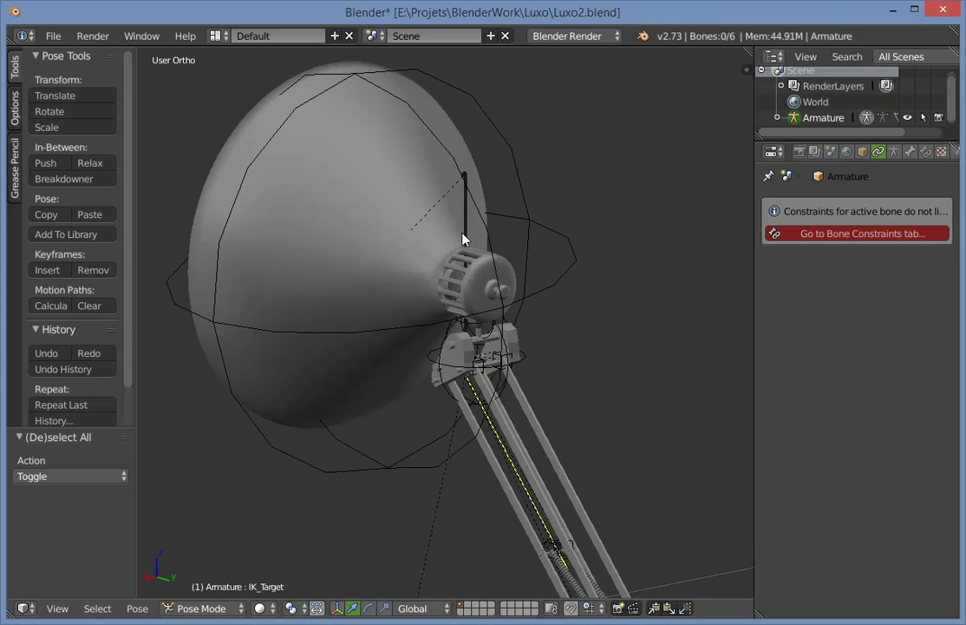
Examine the IK_Target bone at the lamp head in wireframe and solid shading and from several angles.
scroll(464, 260, "down", 1)
key("z")
key("z")
key("z")
key("z")
scroll(487, 317, "down", 2)
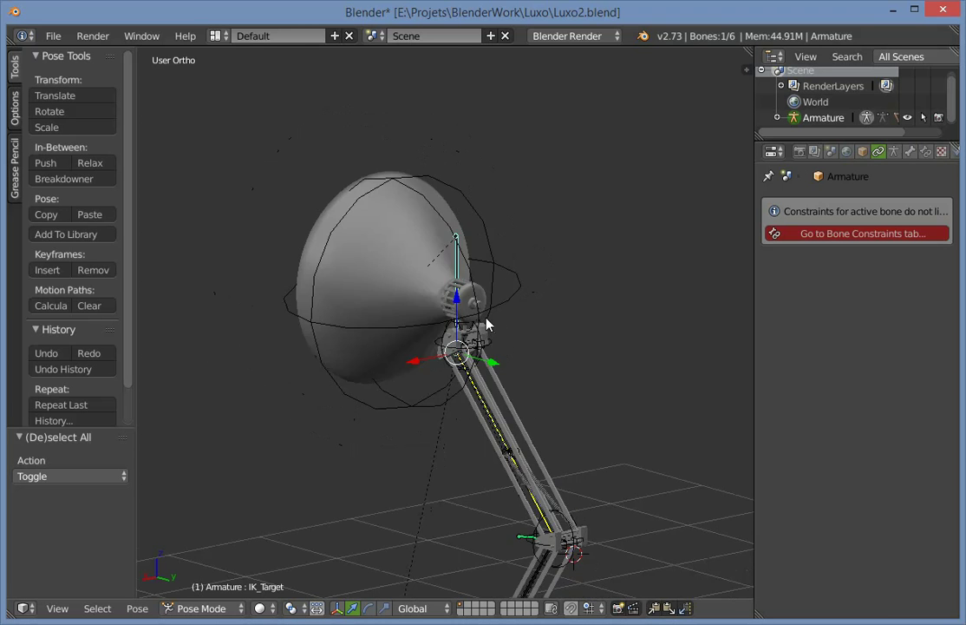
mouse_move(487, 318)
middle_mouse_down()
mouse_move(488, 407)
mouse_move(518, 413)
middle_mouse_up()
key("KP_3")
scroll(579, 364, "up", 2)
middle_click_drag(579, 371, 498, 417)
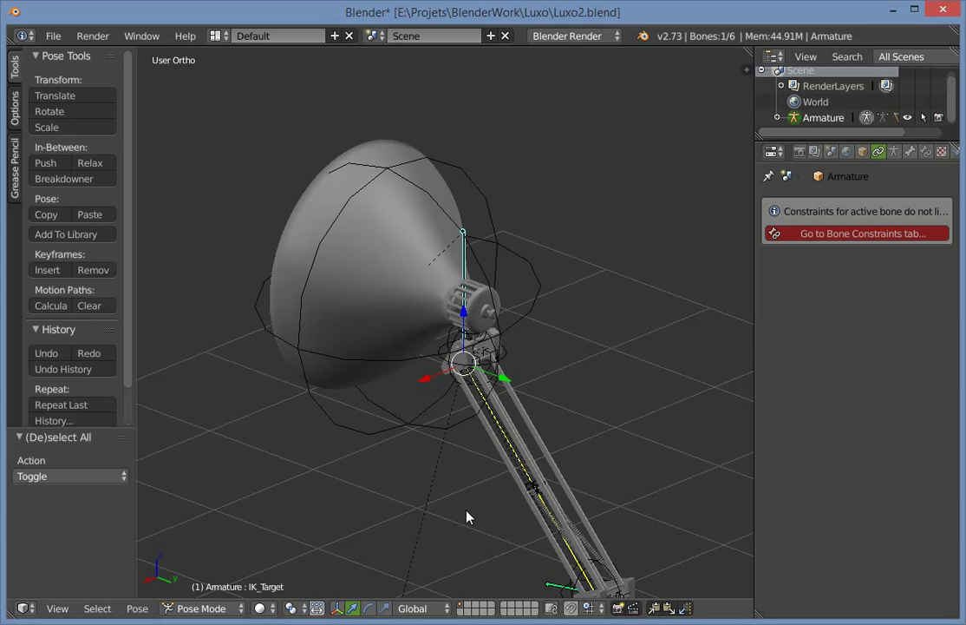
scroll(494, 481, "up", 3)
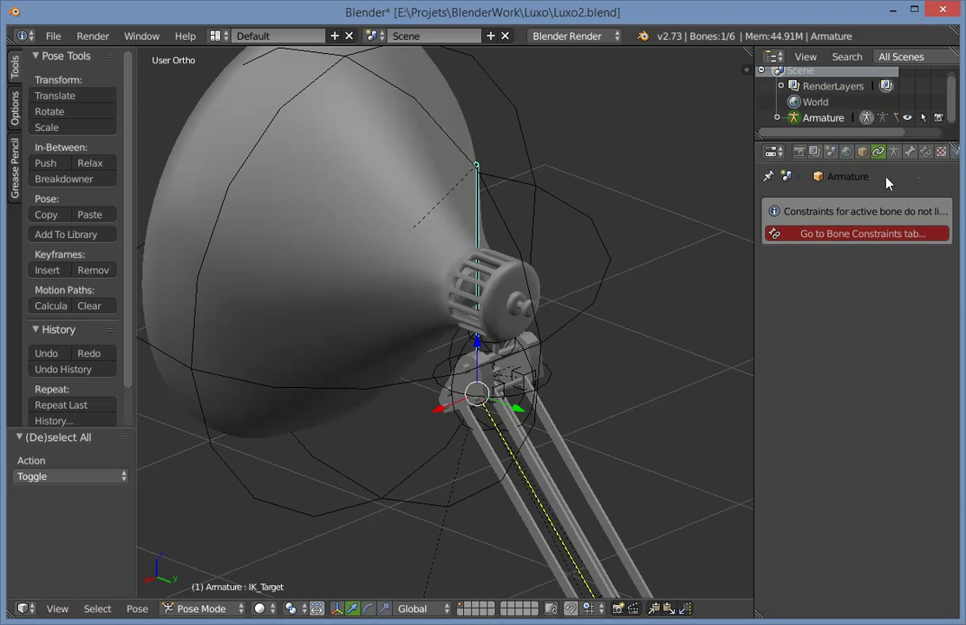
Set the armature's bone display to B-Bone.
scroll(867, 152, "down", 2)
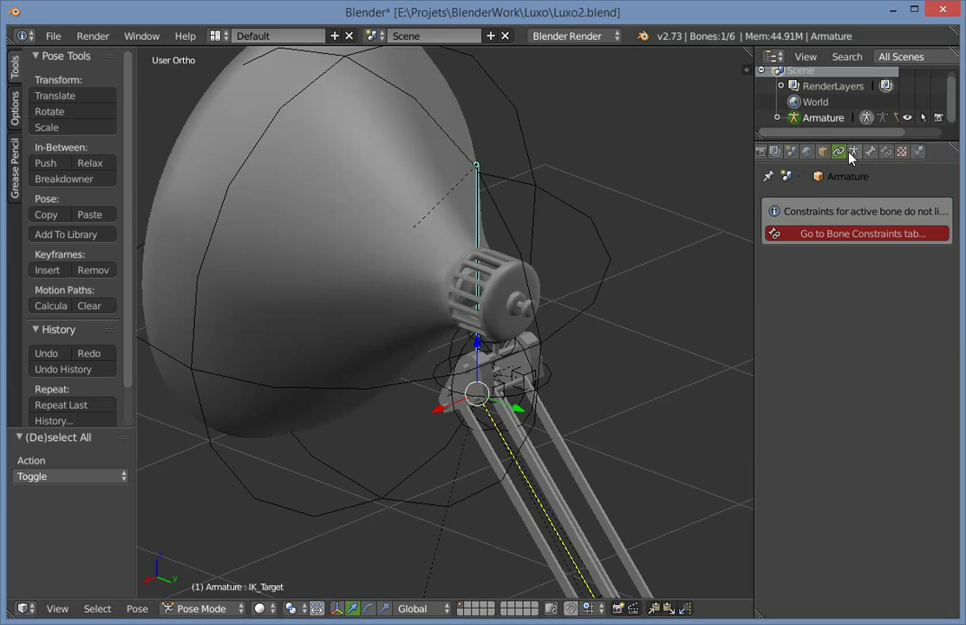
left_click(853, 152)
left_click(838, 391)
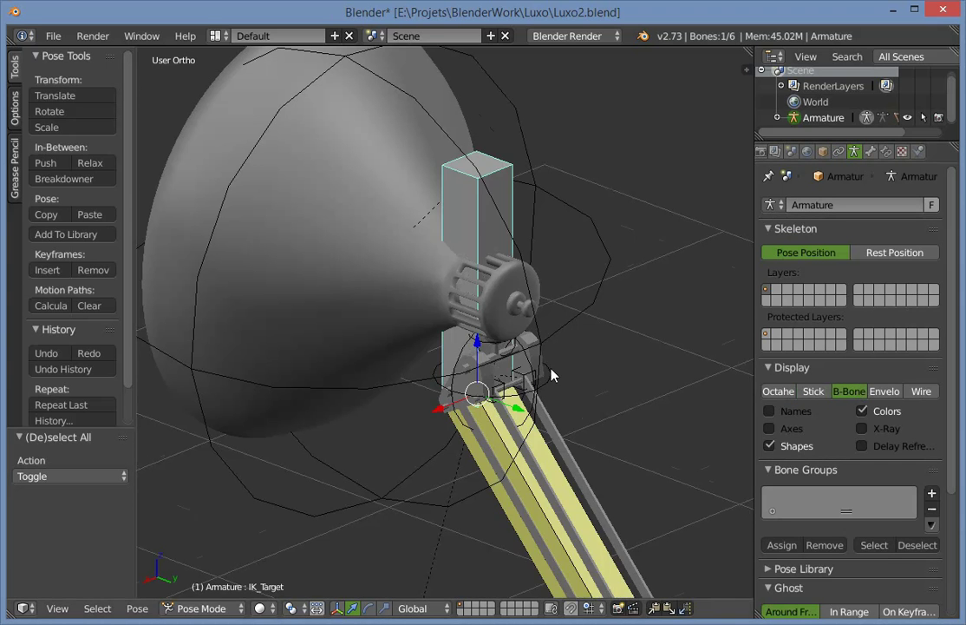
Set the armature object's maximum draw type to Wire.
scroll(551, 374, "down", 3)
key("Tab")
key("ctrl+Tab")
left_click(829, 152)
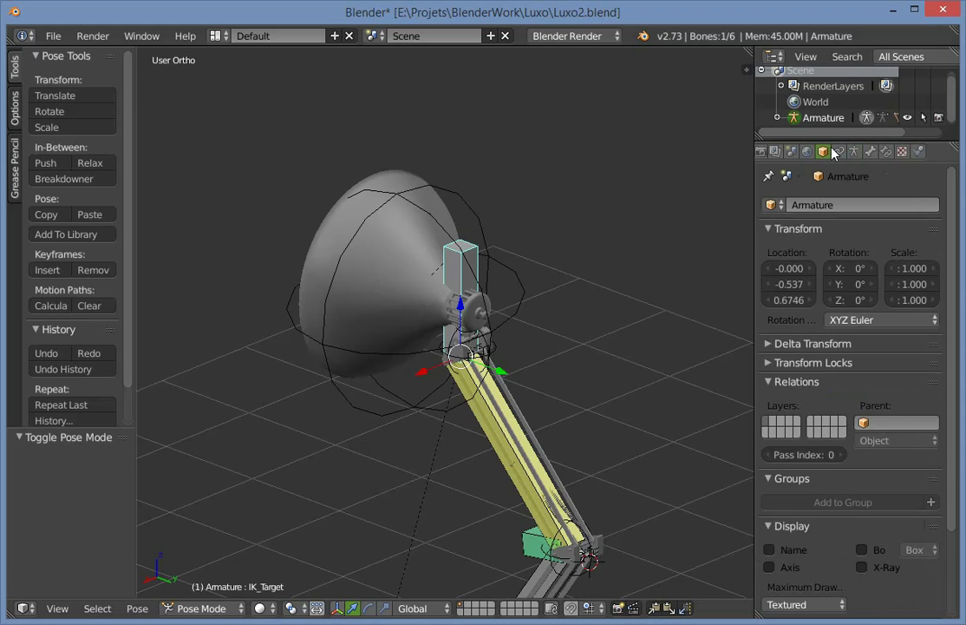
scroll(770, 433, "down", 2)
left_click(794, 539)
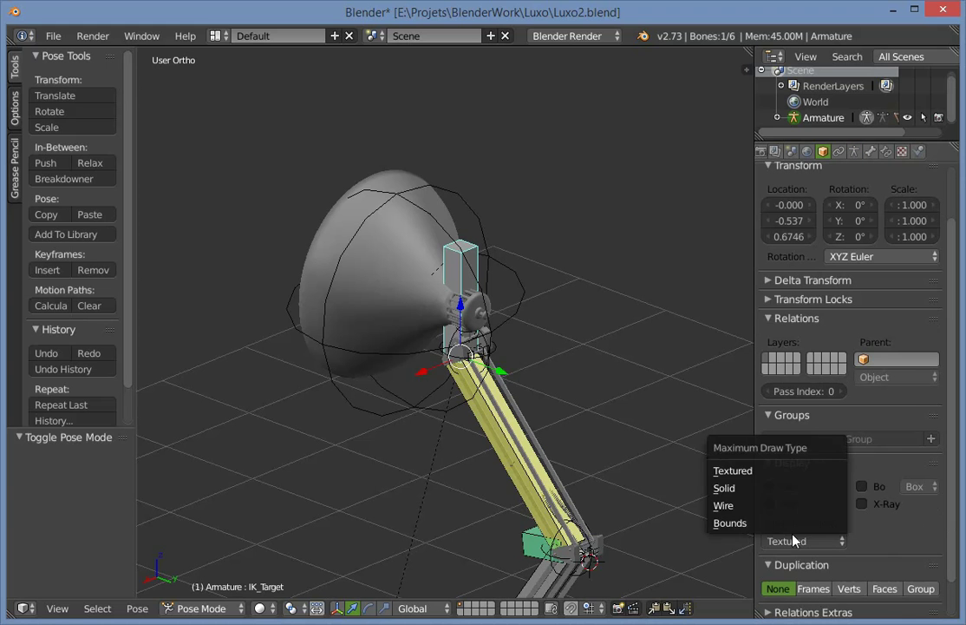
left_click(723, 505)
Select the IK_Target bone at the lamp head in Edit Mode and save the scene over Luxo2.blend.
key("Tab")
key("a")
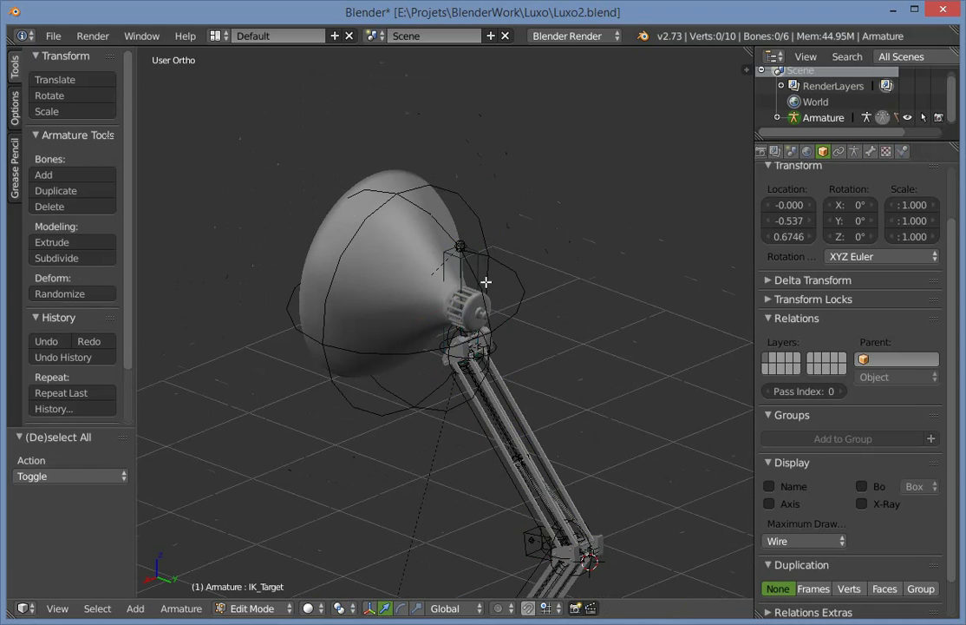
scroll(485, 282, "up", 2)
right_click(485, 282)
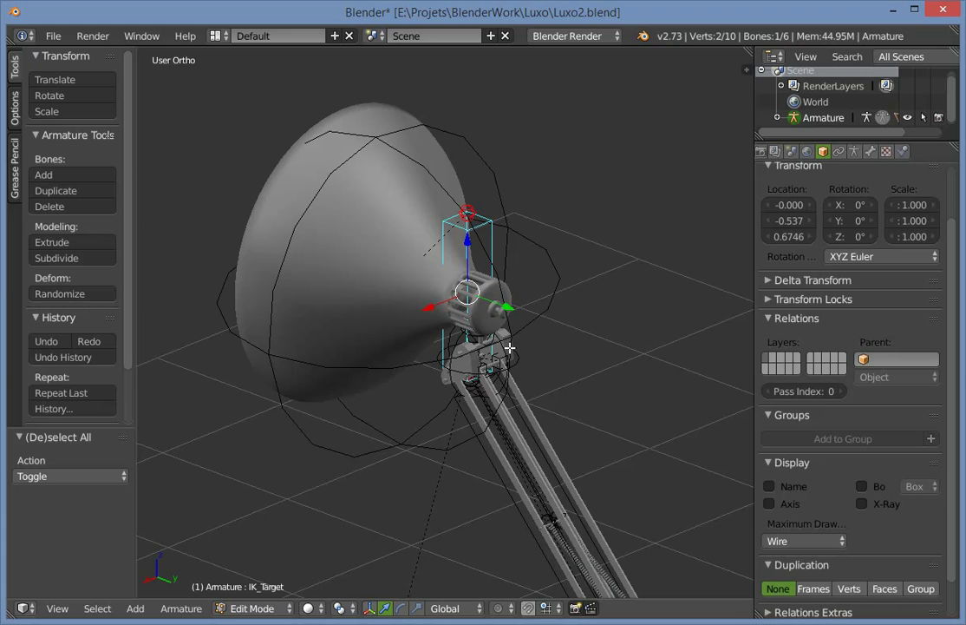
key("ctrl+shift+s")
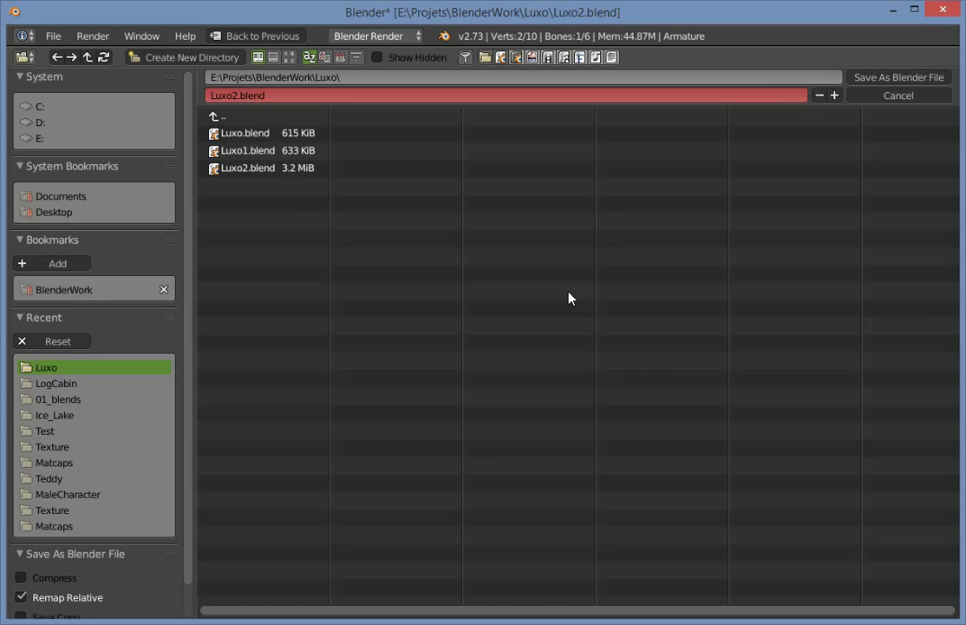
left_click(872, 78)
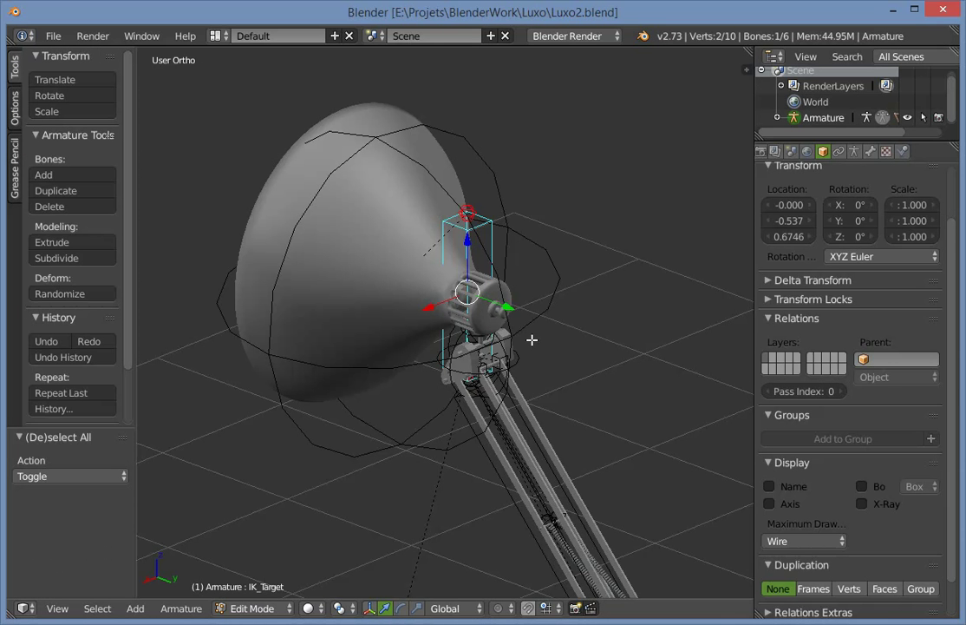
Scale up the IK_Target bone's B-Bone display size into a wide box around the lamp head, and return to Pose Mode.
key("ctrl+alt+s")
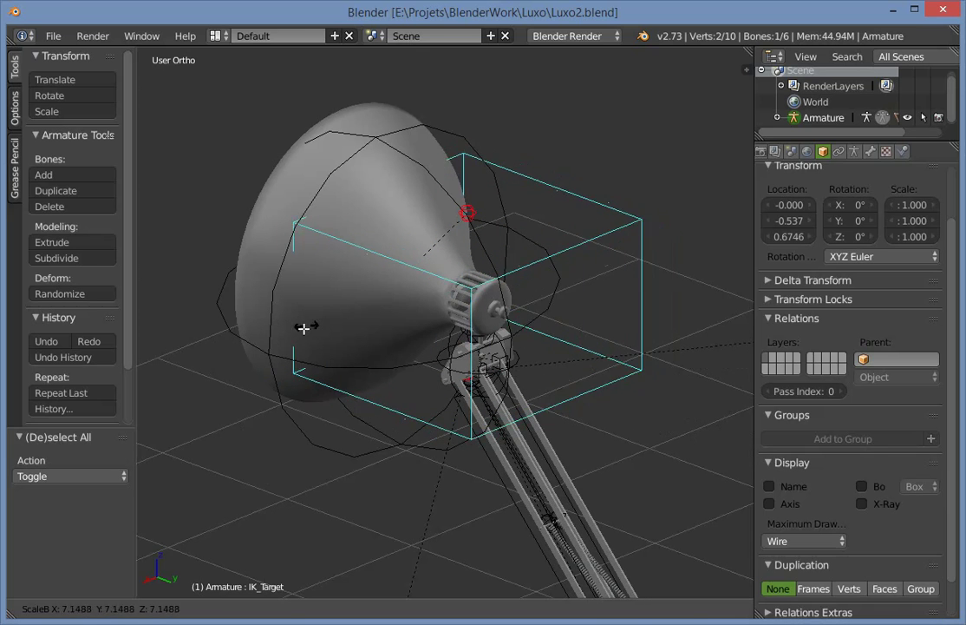
left_click(735, 363)
key("ctrl+Tab")
key("a")
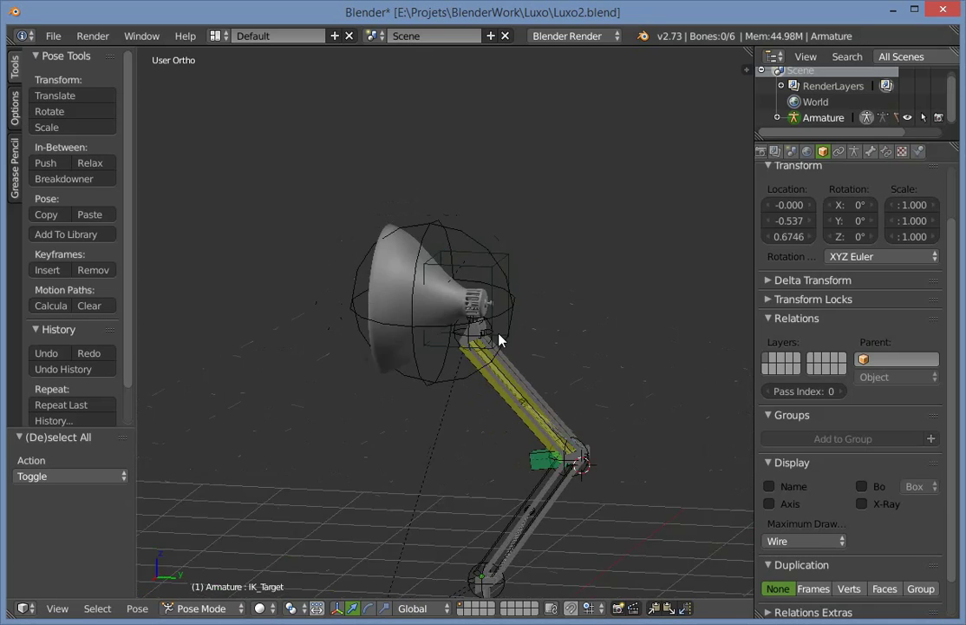
Try rotating the IK_Target bone in Pose Mode.
right_click(440, 230)
key("r")
left_click(509, 366)
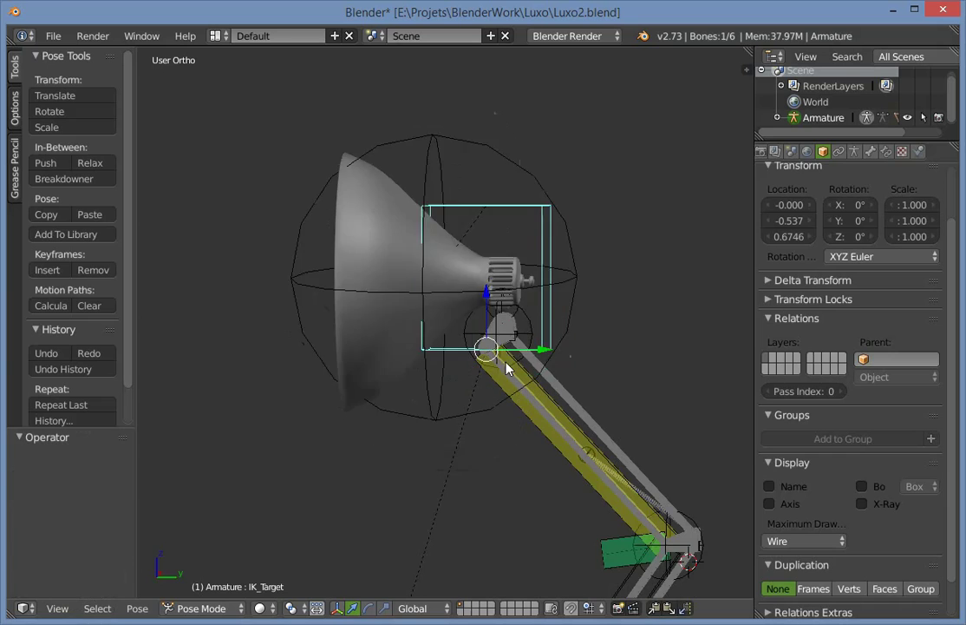
middle_click_drag(527, 314, 539, 347)
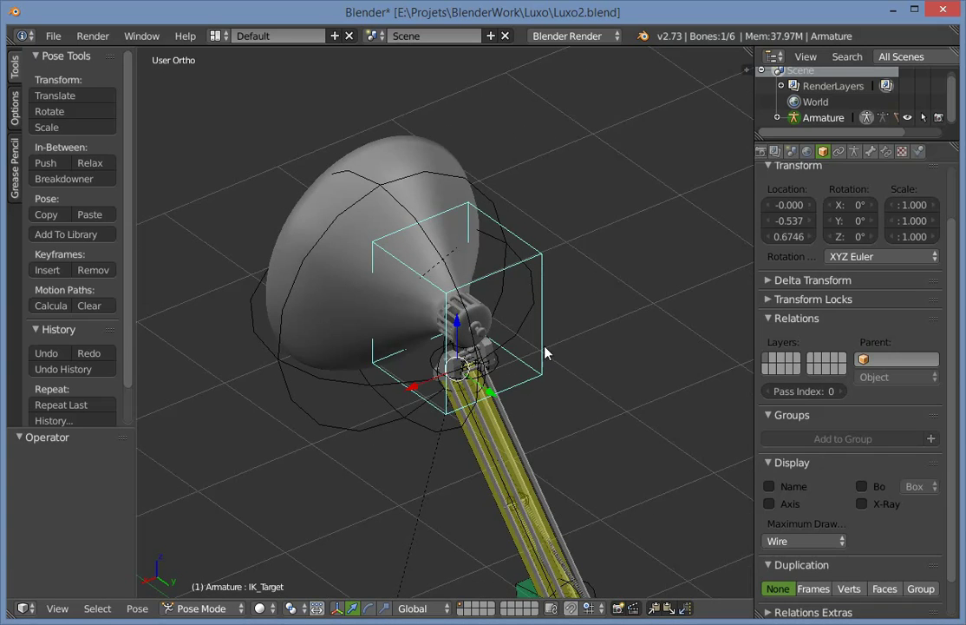
scroll(533, 331, "up", 2)
middle_click_drag(501, 424, 460, 320)
scroll(637, 317, "down", 2)
right_click(476, 317)
scroll(493, 307, "up", 5)
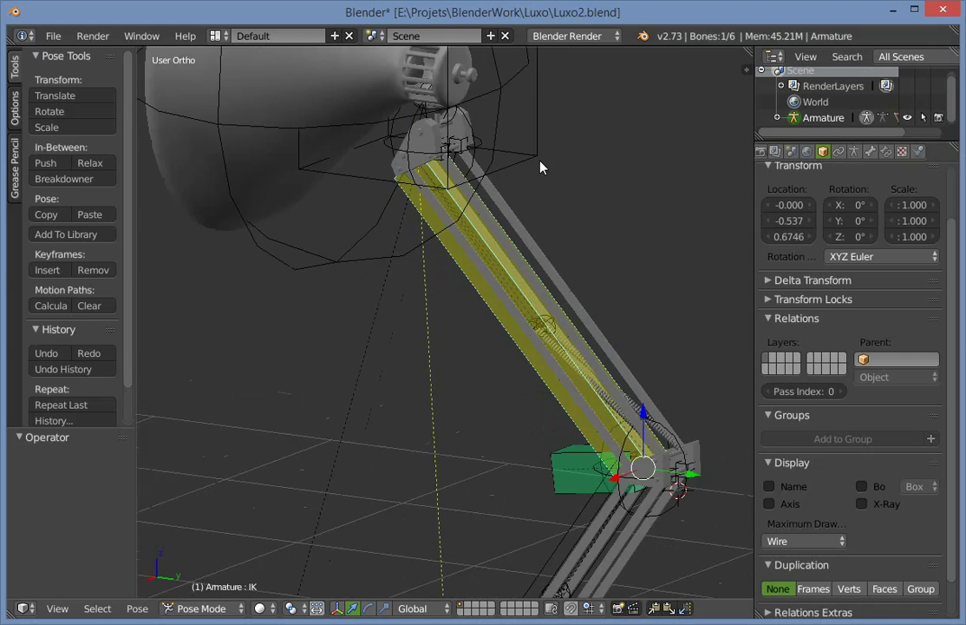
right_click(464, 237)
middle_click_drag(496, 244, 371, 246)
right_click(396, 262, "shift")
key("ctrl+z")
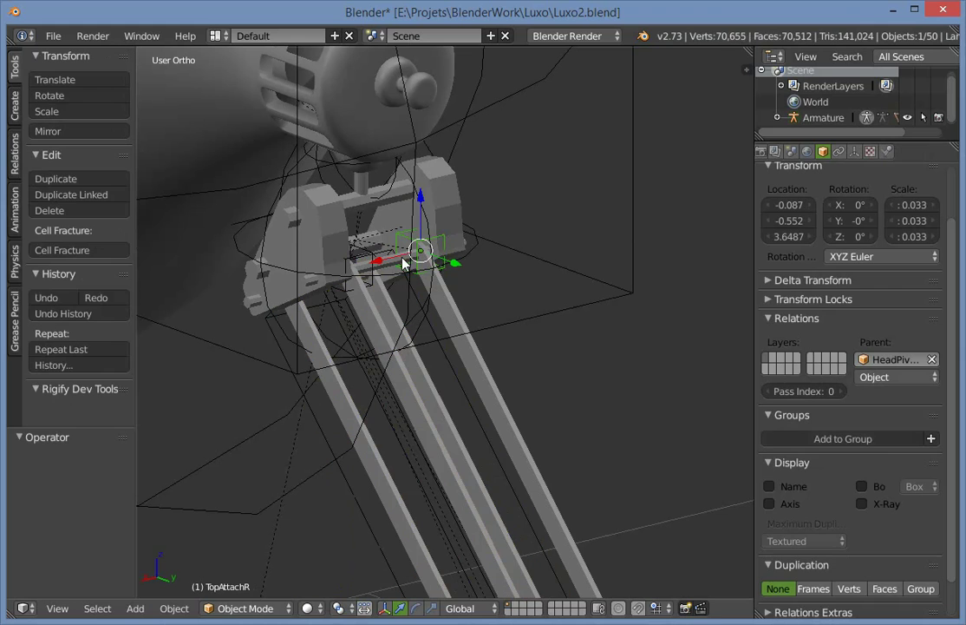
right_click(366, 264, "shift")
key("ctrl+z")
right_click(368, 259, "shift")
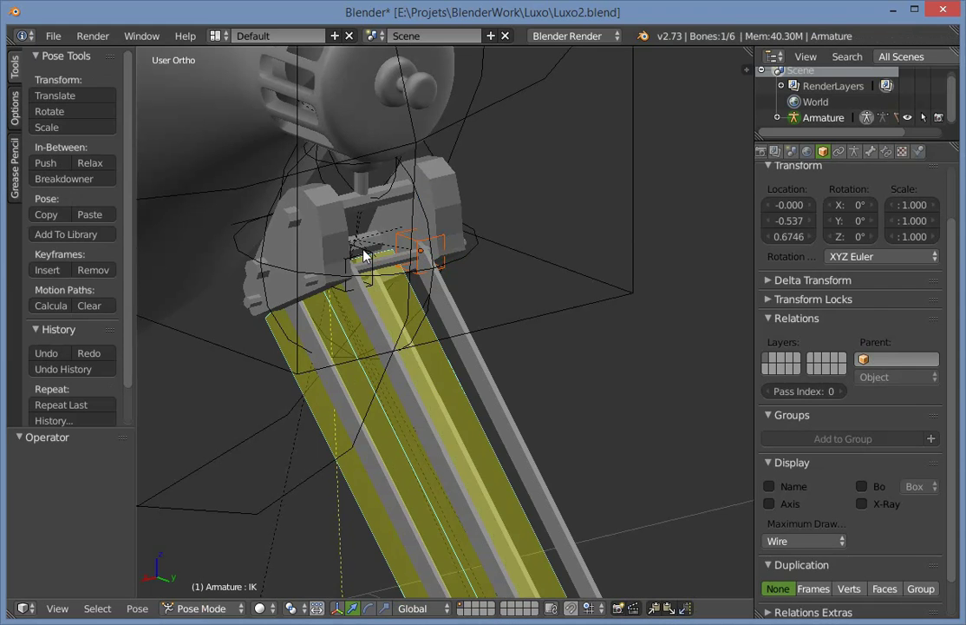
right_click(368, 258, "shift")
right_click(370, 256, "shift")
key("a")
right_click(367, 252)
key("a")
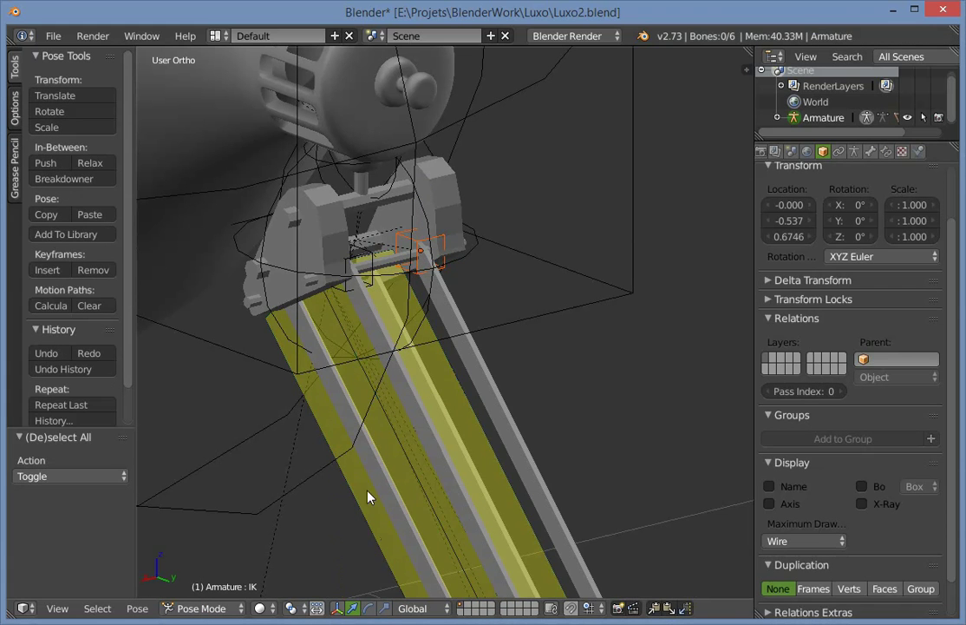
Select the IK, MiddleAngle and Main bones along the lamp's arms.
right_click(434, 552)
scroll(434, 551, "down", 8)
middle_click_drag(434, 552, 396, 430, "shift")
scroll(500, 244, "up", 3)
middle_click_drag(397, 430, 464, 320)
right_click(474, 268, "shift")
right_click(472, 260, "shift")
scroll(467, 243, "down", 5)
scroll(464, 320, "up", 3)
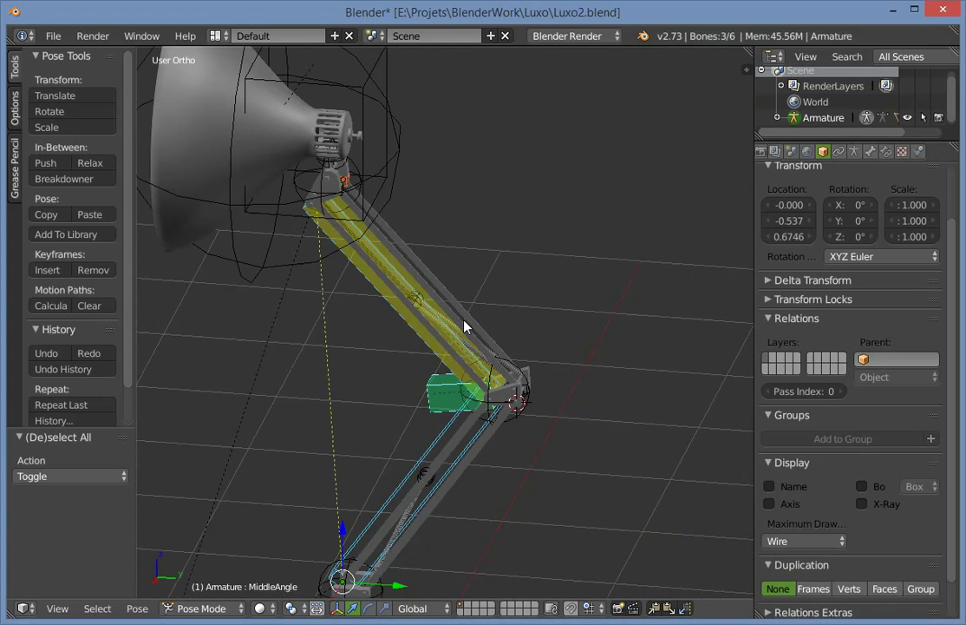
Clear the stray empty's selection in Object Mode and put the armature back in Pose Mode.
left_click(872, 153)
scroll(379, 222, "up", 3)
middle_click_drag(382, 230, 602, 360, "shift")
scroll(643, 371, "up", 1)
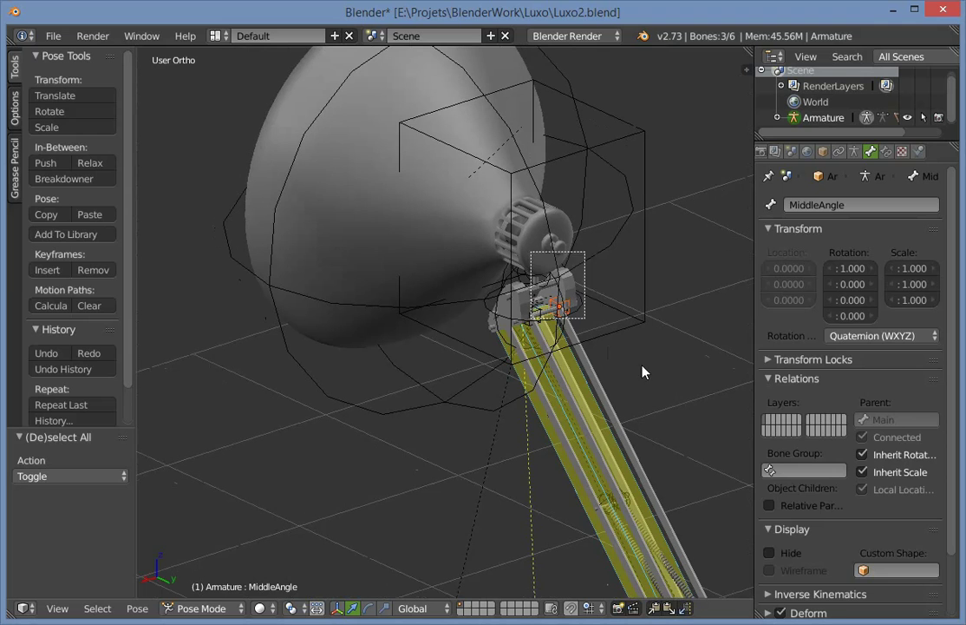
key("ctrl+Tab")
key("a")
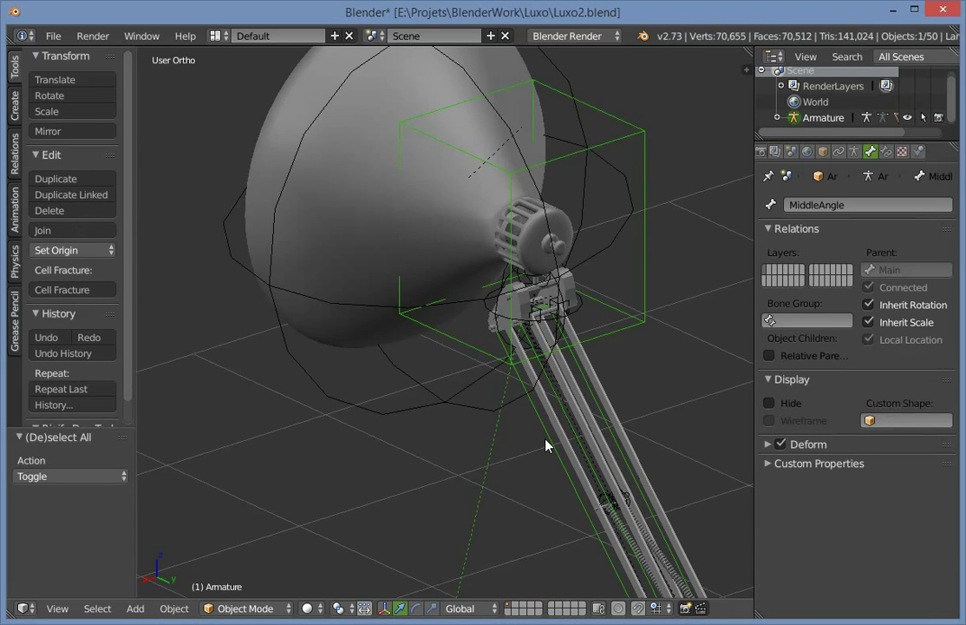
key("ctrl+Tab")
Select the upper arm's IK bone together with the elbow's MiddleAngle bone and the lower arm's Main bone.
right_click(546, 440)
scroll(546, 440, "down", 2)
middle_click_drag(547, 440, 484, 143, "shift")
scroll(488, 149, "up", 2)
right_click(495, 158, "shift")
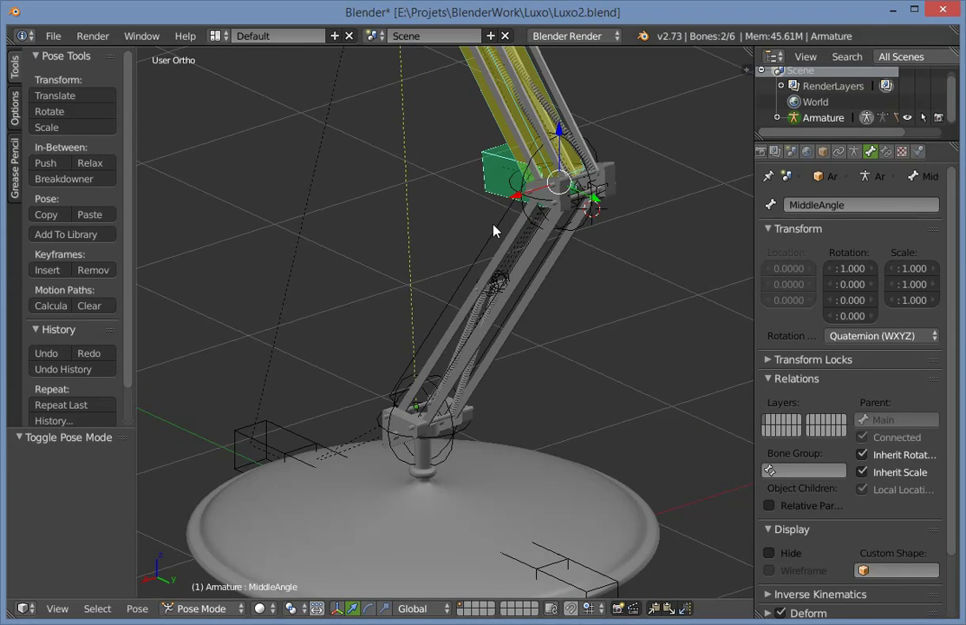
right_click(493, 226, "shift")
scroll(508, 211, "down", 3)
middle_click_drag(503, 195, 511, 300, "shift")
mouse_move(512, 300)
middle_mouse_down()
mouse_move(444, 403)
mouse_move(278, 496)
mouse_move(393, 302)
mouse_move(579, 275)
mouse_move(566, 371)
mouse_move(512, 319)
middle_mouse_up()
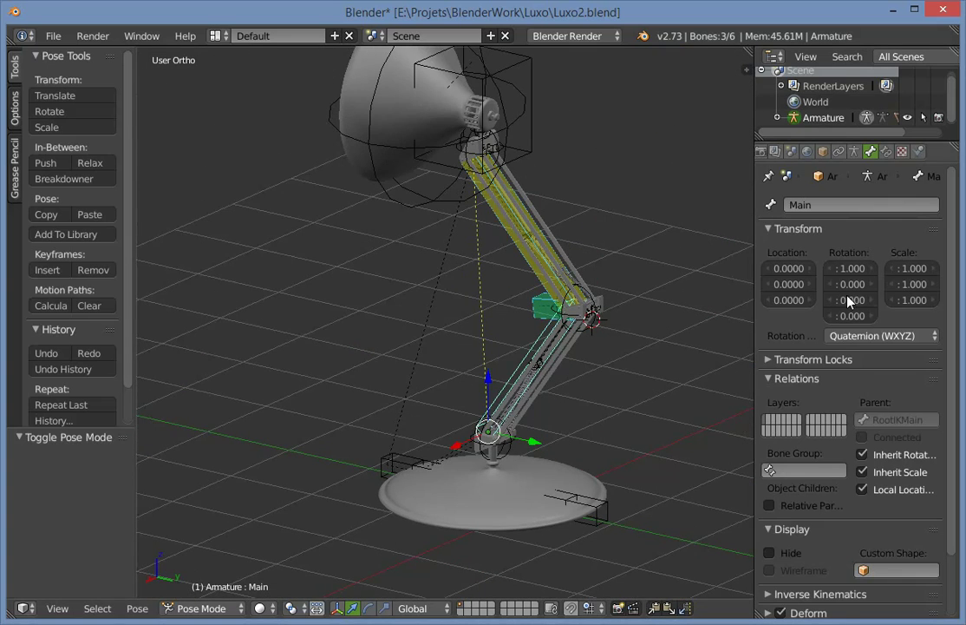
scroll(763, 260, "down", 2)
Try showing only the armature's second bone layer, and undo the change.
left_click(856, 151)
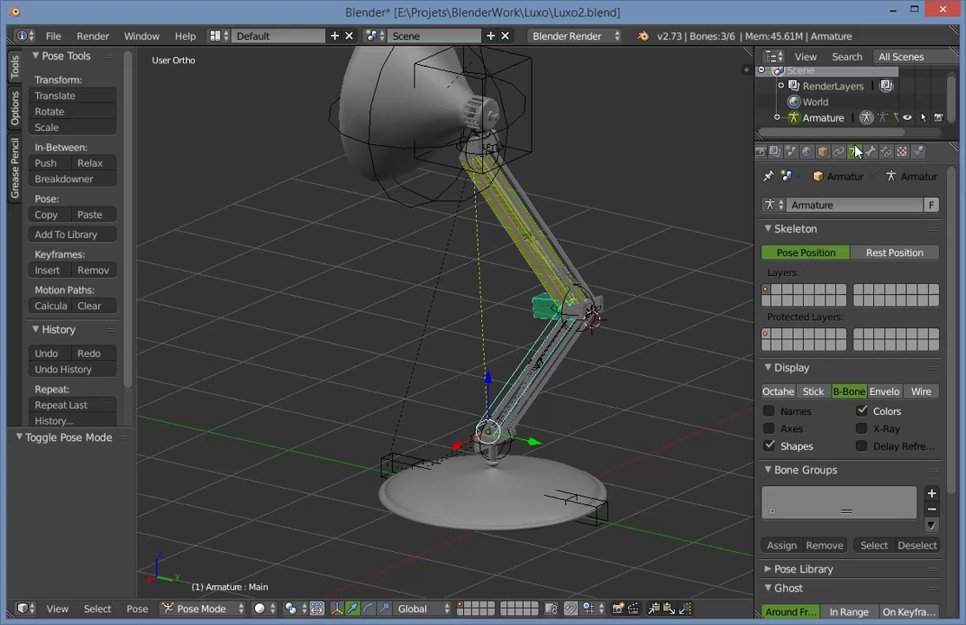
left_click(778, 296)
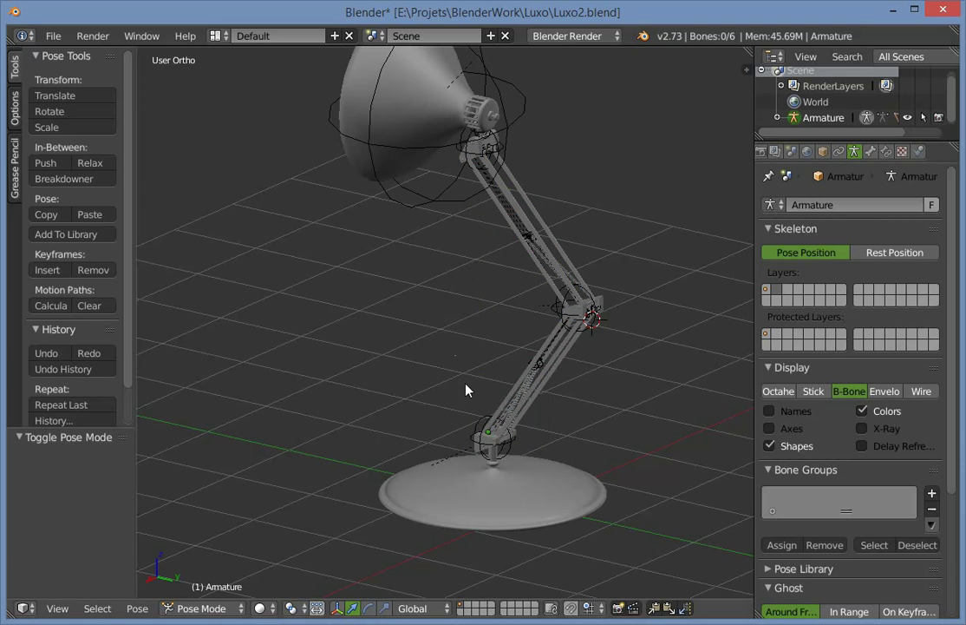
key("z")
key("ctrl+z")
scroll(562, 392, "up", 2)
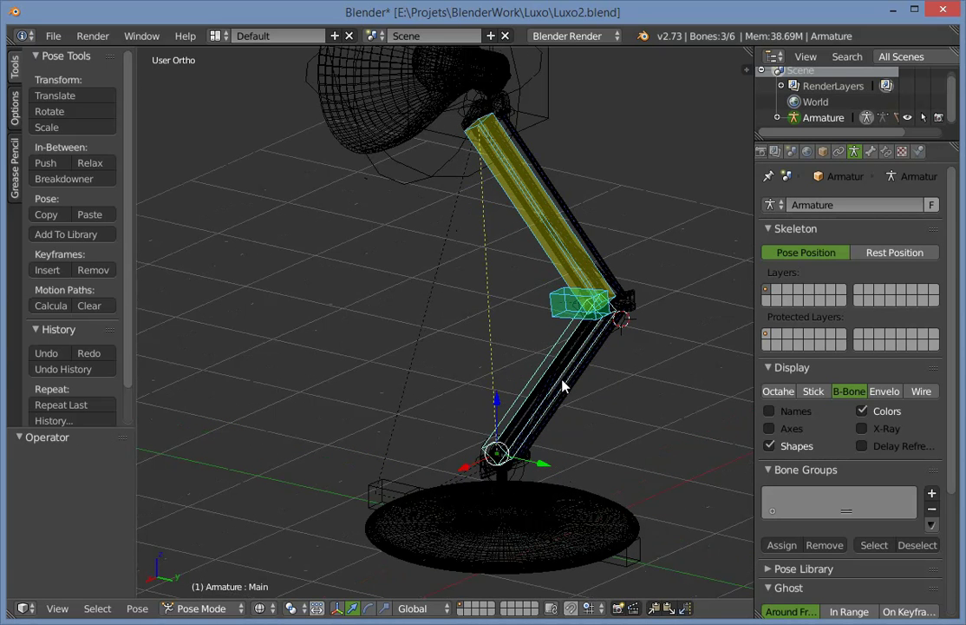
Try moving the three selected arm bones to bone layer 2, and undo the move.
key("m")
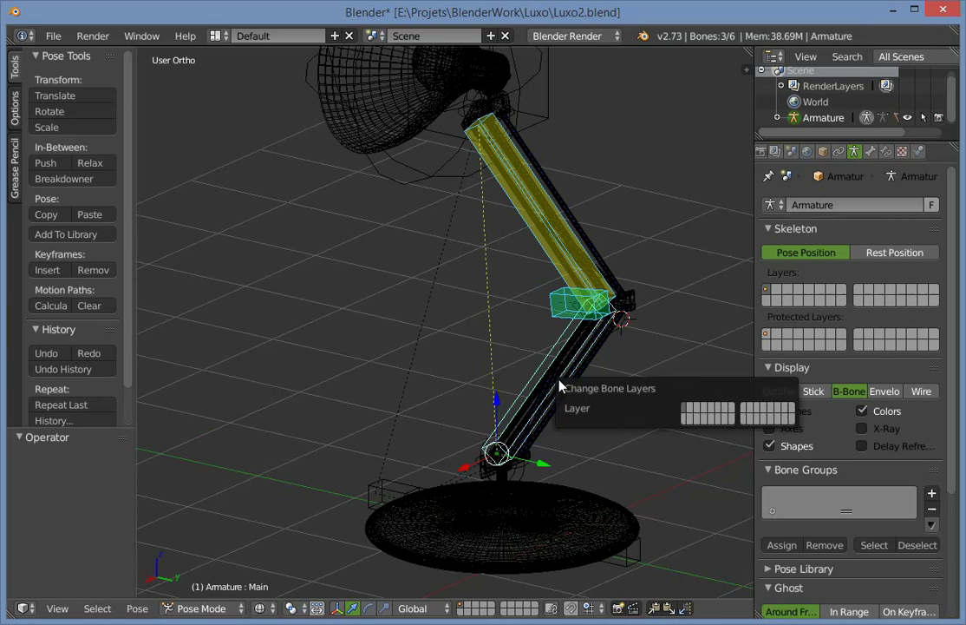
left_click(689, 413)
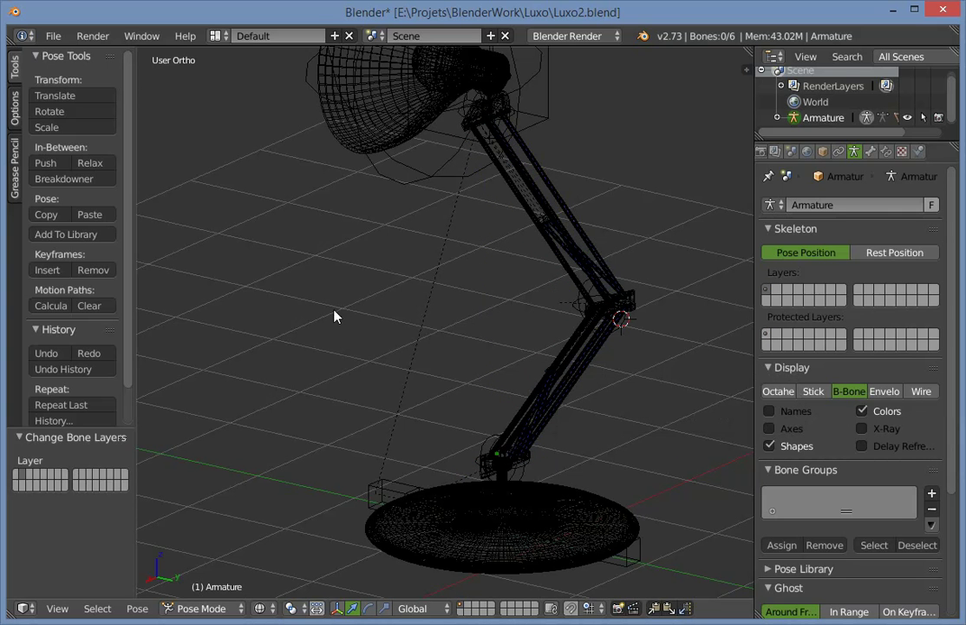
key("ctrl+z")
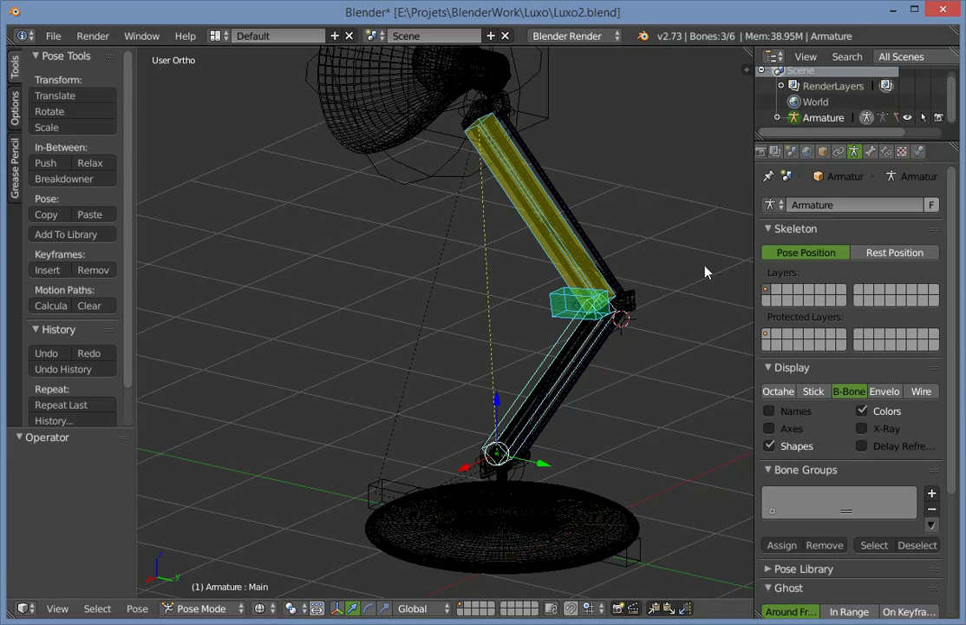
key("z")
key("a")
scroll(580, 318, "up", 1)
key("ctrl+z")
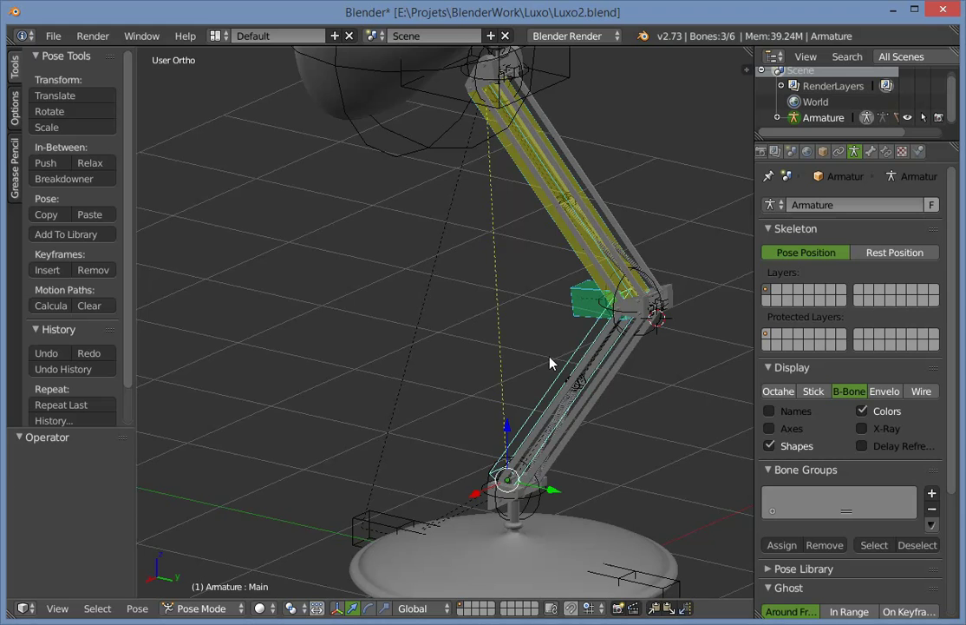
Move the IK, MiddleAngle and Main bones to the first bone layer of the second row in Edit Mode.
middle_click_drag(550, 364, 531, 393)
key("Tab")
key("a")
key("a")
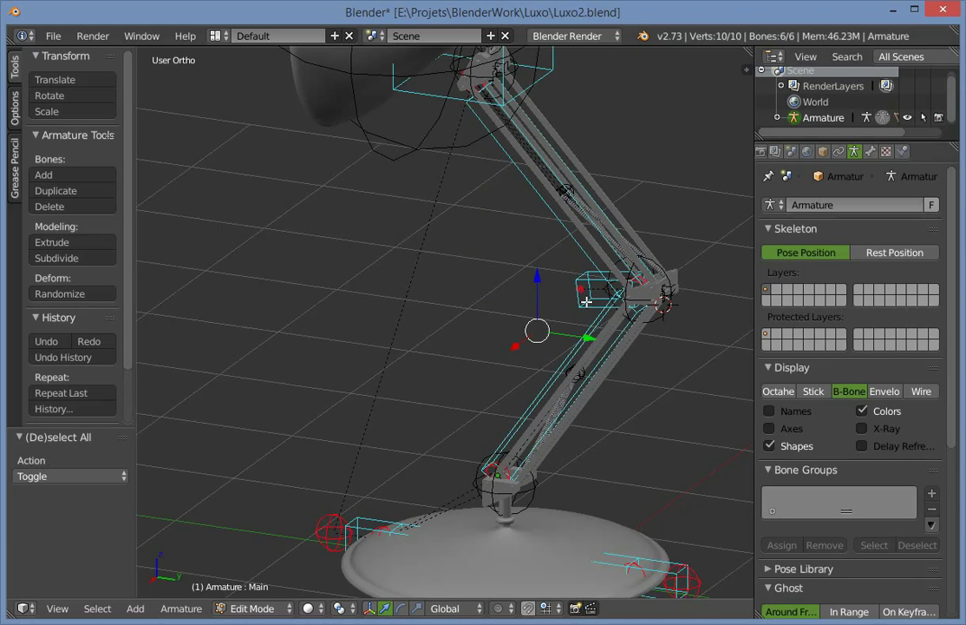
key("ctrl+z")
key("ctrl+z")
key("m")
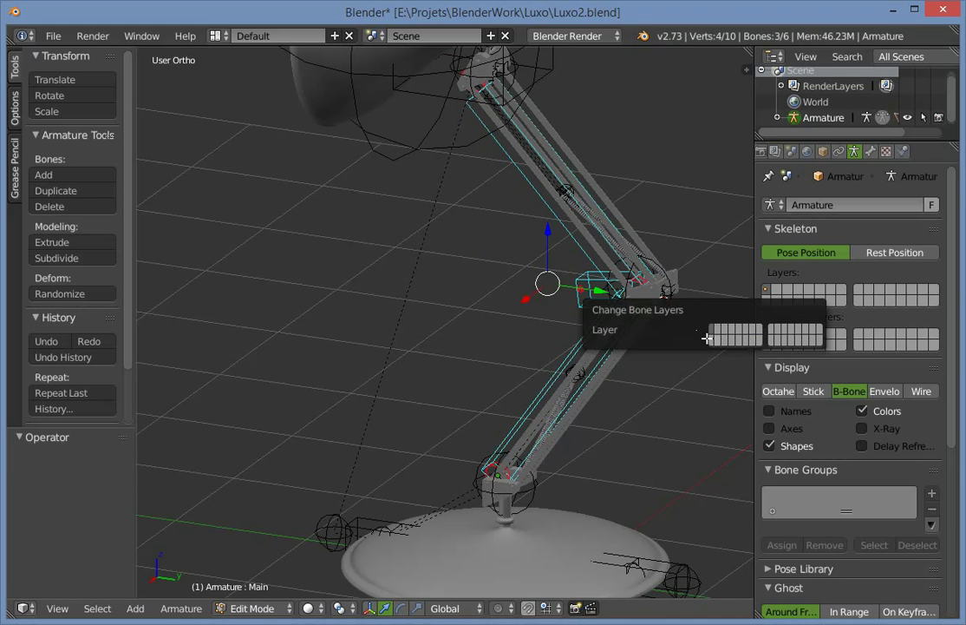
key("2")
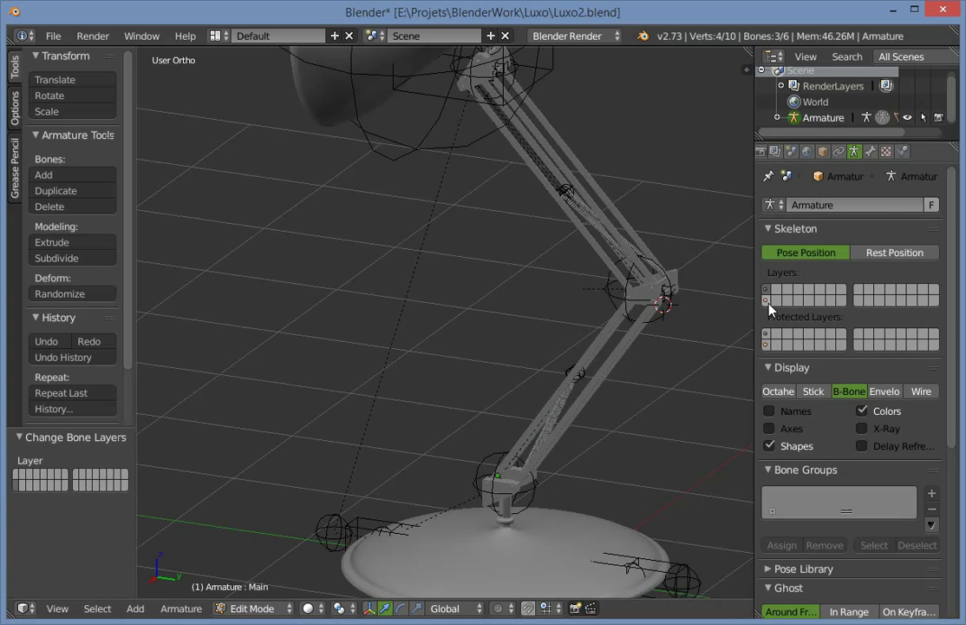
Compare the bones on the armature's first layer and the layer below it, and return to Pose Mode showing the first layer.
left_click(769, 302)
left_click(769, 289)
left_click(768, 300)
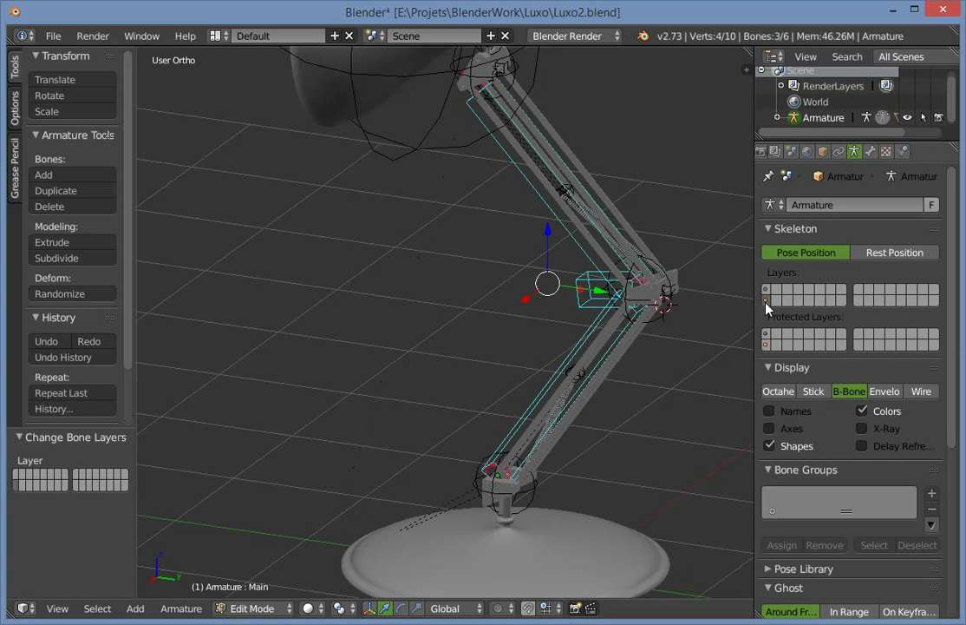
left_click(769, 290)
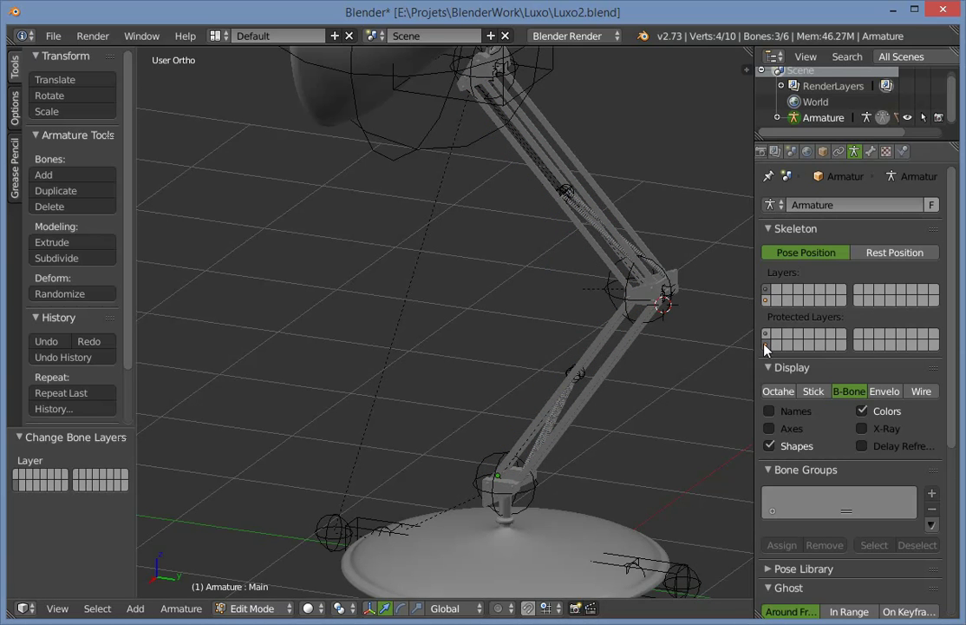
key("Tab")
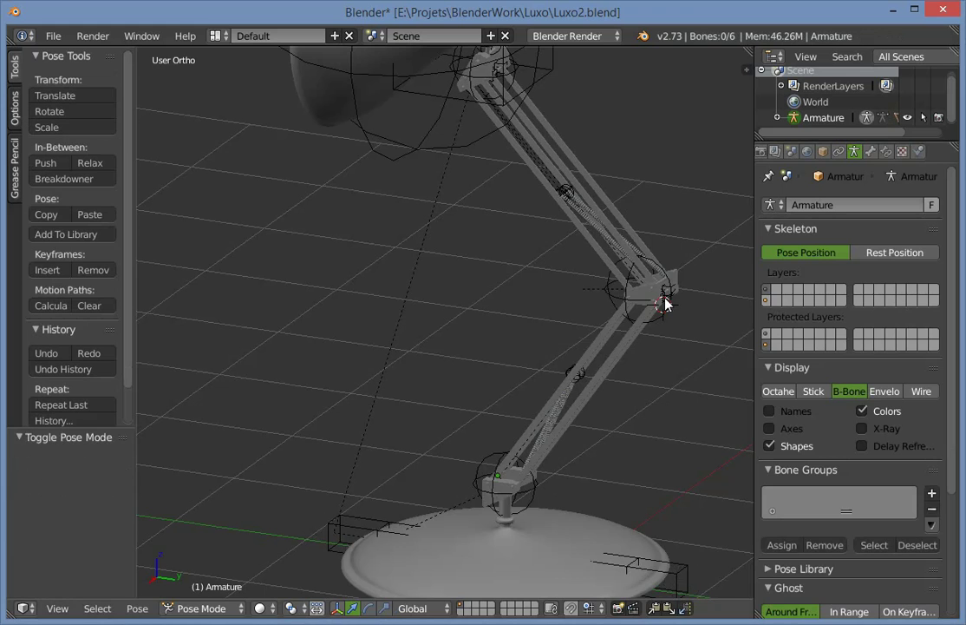
key("z")
key("a")
key("z")
left_click(776, 229)
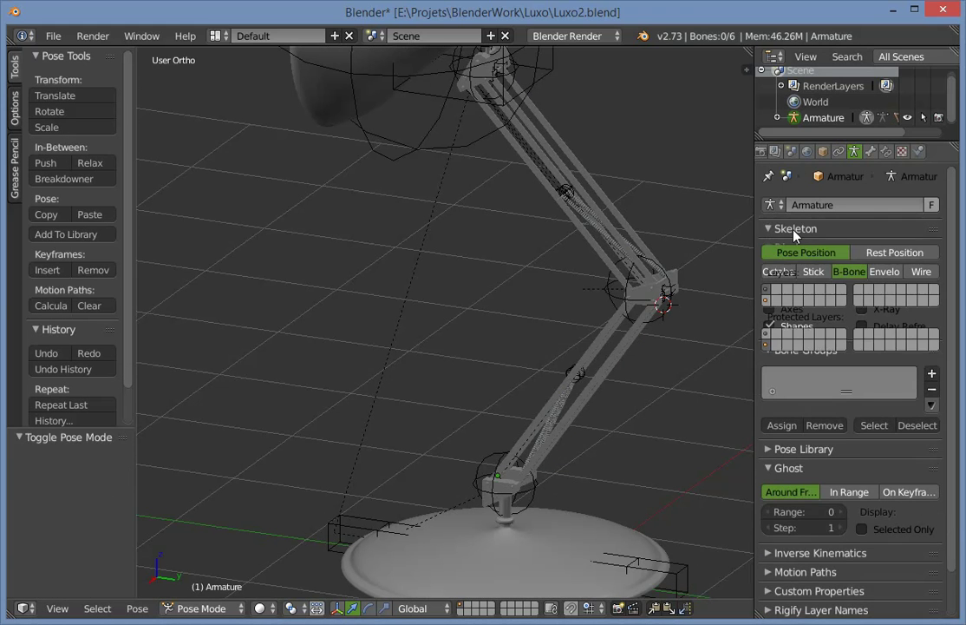
key("a")
Display the arm bones' layer and test a free rotation of the MiddleAngle bone at the elbow.
right_click(591, 288)
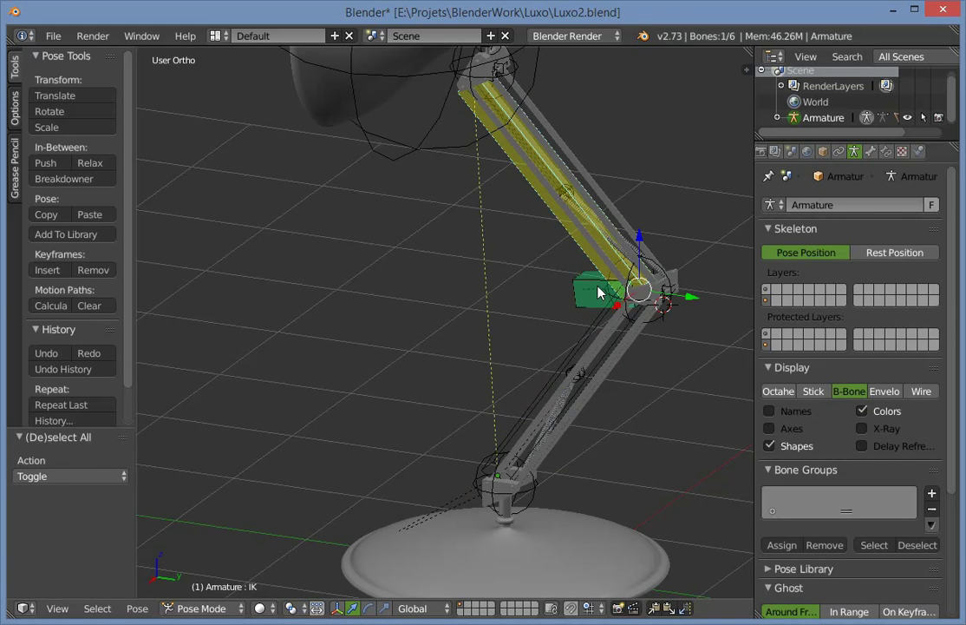
key("r")
key("r")
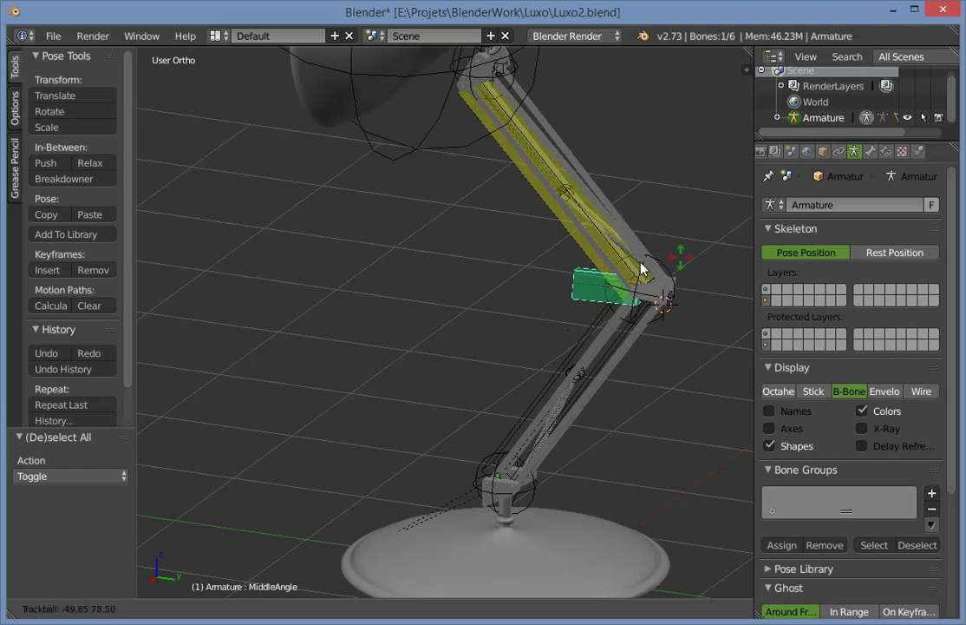
left_click(654, 360)
key("a")
key("Tab")
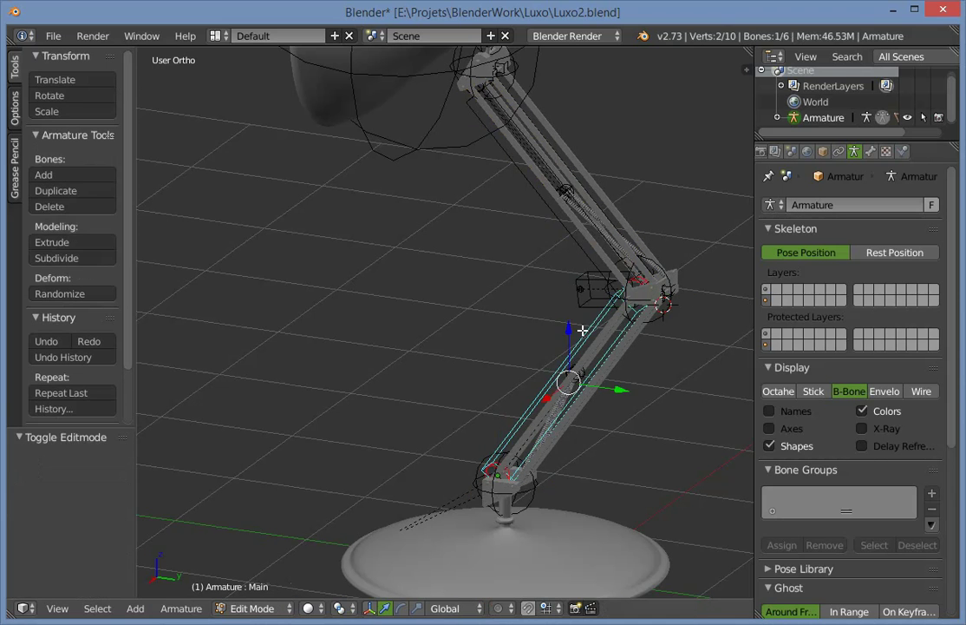
key("ctrl+Tab")
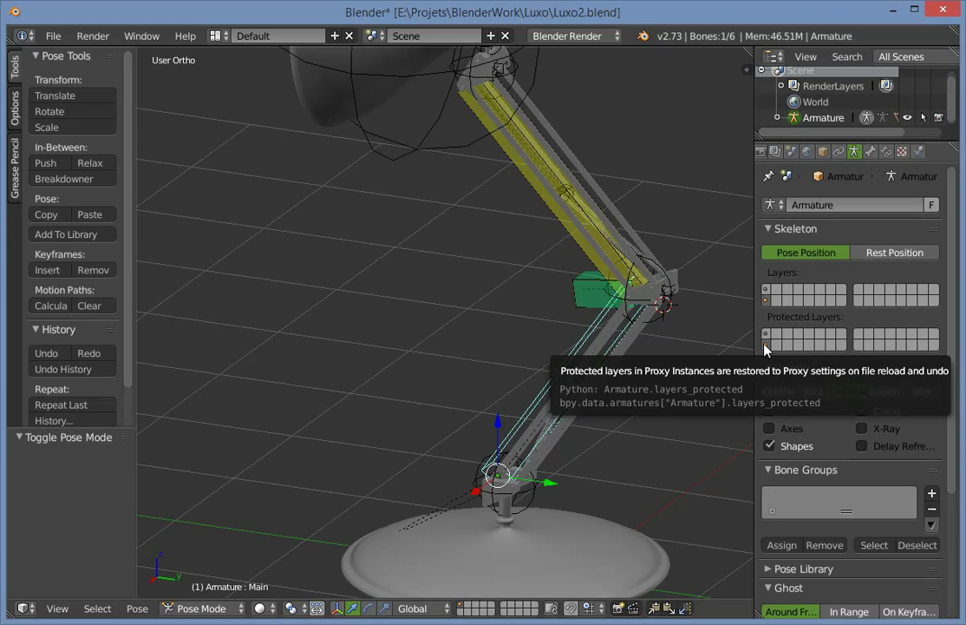
Deselect all bones and save the file over Luxo2.blend.
key("a")
key("Home")
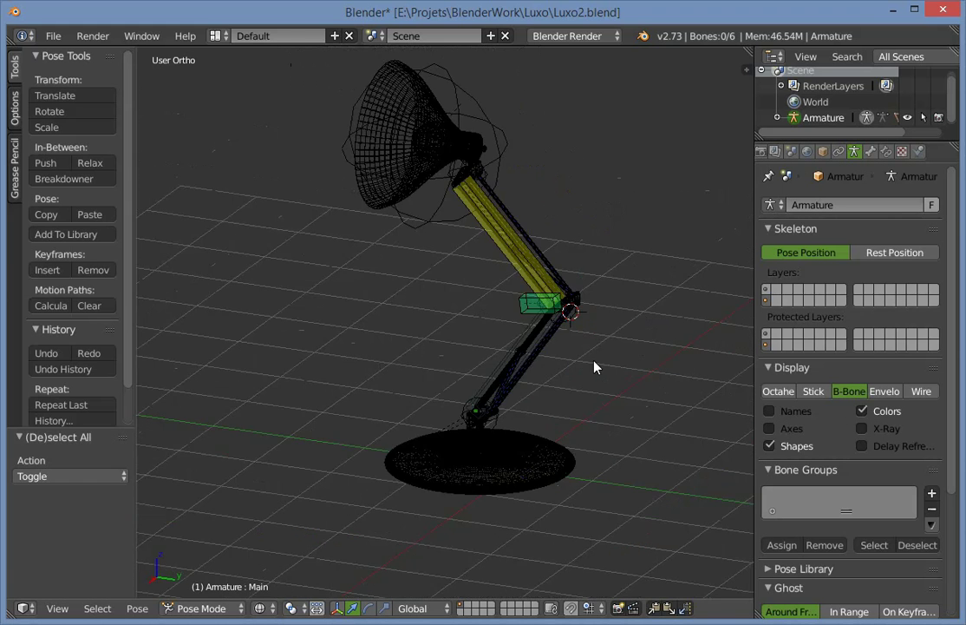
key("ctrl+s")
left_click(607, 379)
scroll(581, 370, "up", 3)
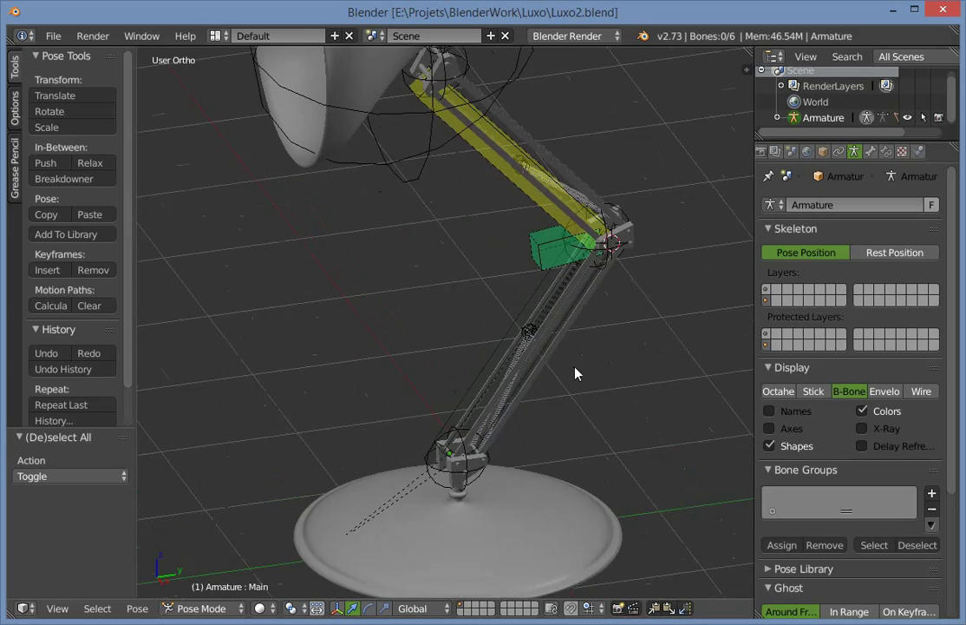
Display only the armature's first bone layer in Pose Mode.
middle_click_drag(574, 373, 692, 388)
scroll(695, 386, "up", 5)
scroll(743, 267, "down", 2)
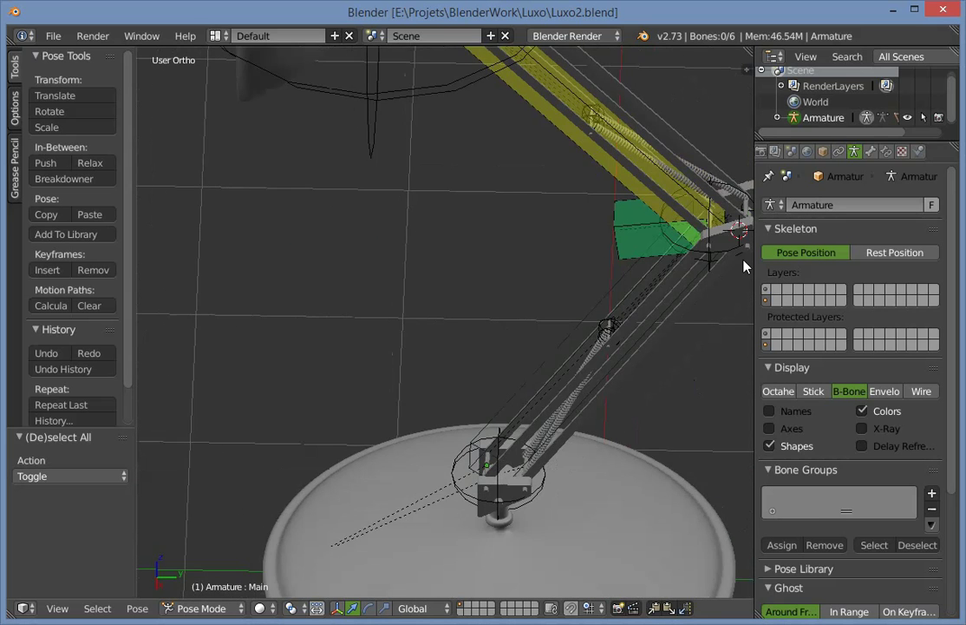
scroll(757, 279, "down", 1)
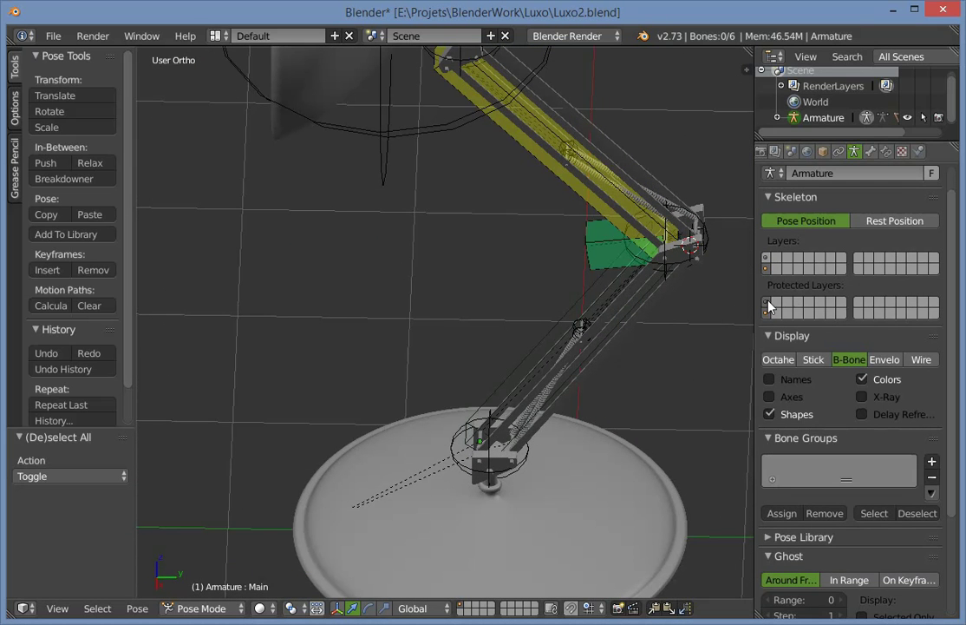
left_click(762, 262)
scroll(492, 447, "down", 4)
middle_click_drag(492, 447, 621, 376)
scroll(555, 394, "up", 2)
middle_click_drag(555, 395, 483, 396)
scroll(607, 356, "up", 5)
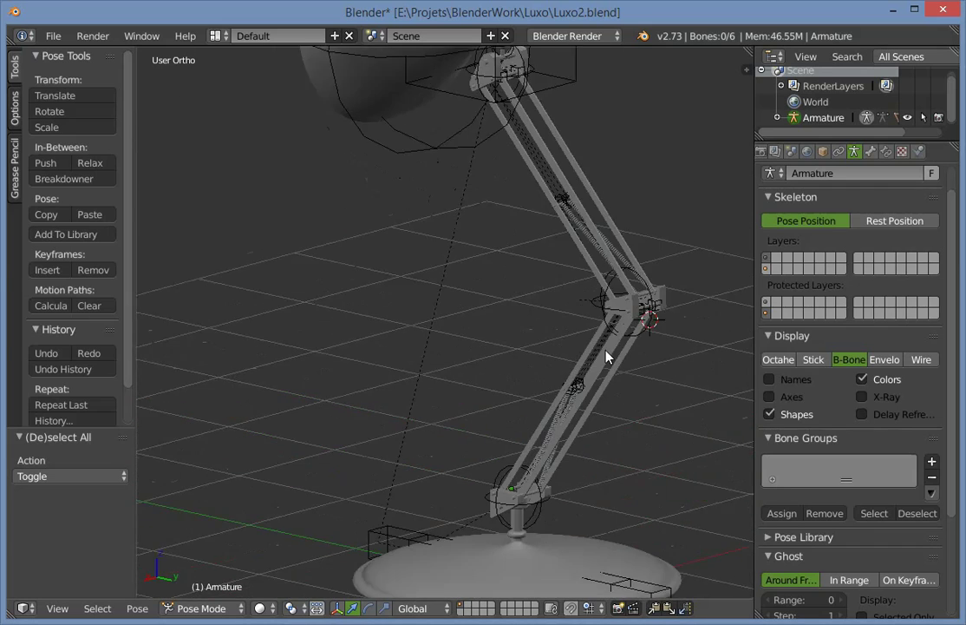
Select the sphere empties at the elbow and base joint, along with the SpringBotR and SpringBotL empties on the lower arm.
middle_click_drag(606, 356, 567, 280)
right_click(577, 278)
scroll(533, 325, "down", 3)
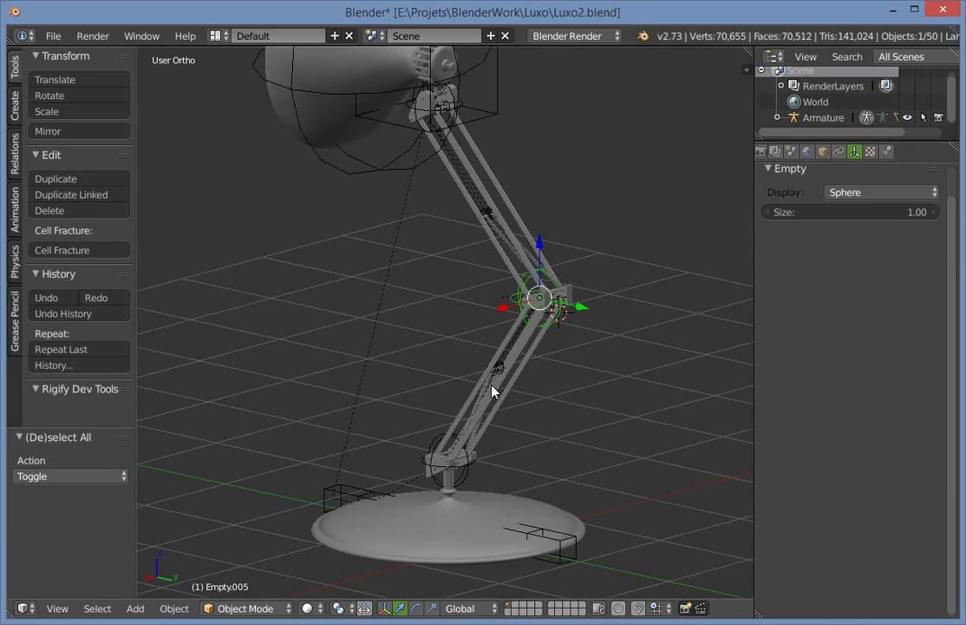
middle_click_drag(491, 385, 488, 325, "shift")
scroll(477, 335, "up", 2)
right_click(462, 455, "shift")
scroll(494, 430, "down", 1)
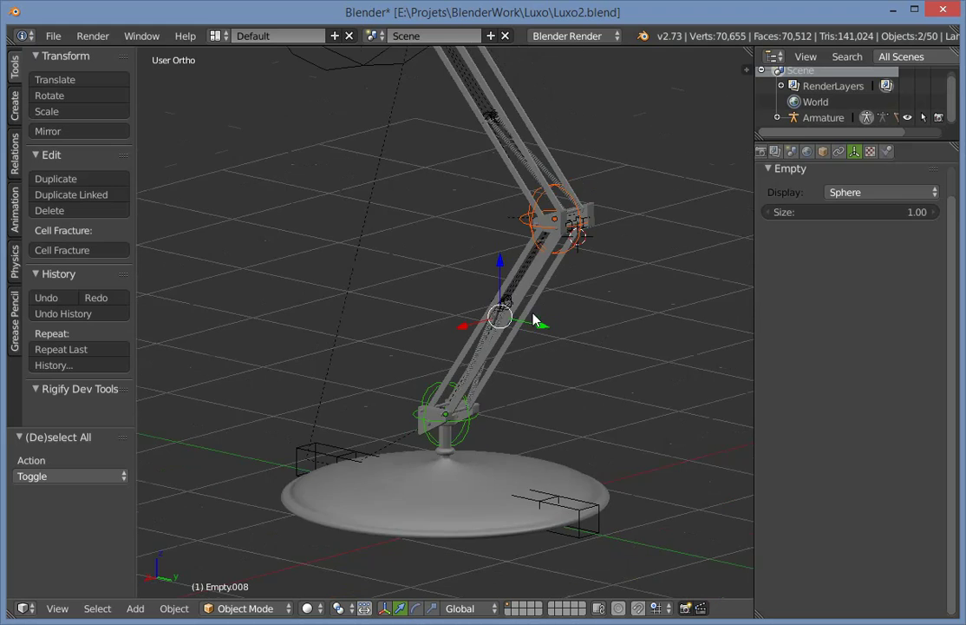
scroll(533, 313, "up", 6)
middle_click_drag(633, 277, 562, 280)
right_click(600, 270, "shift")
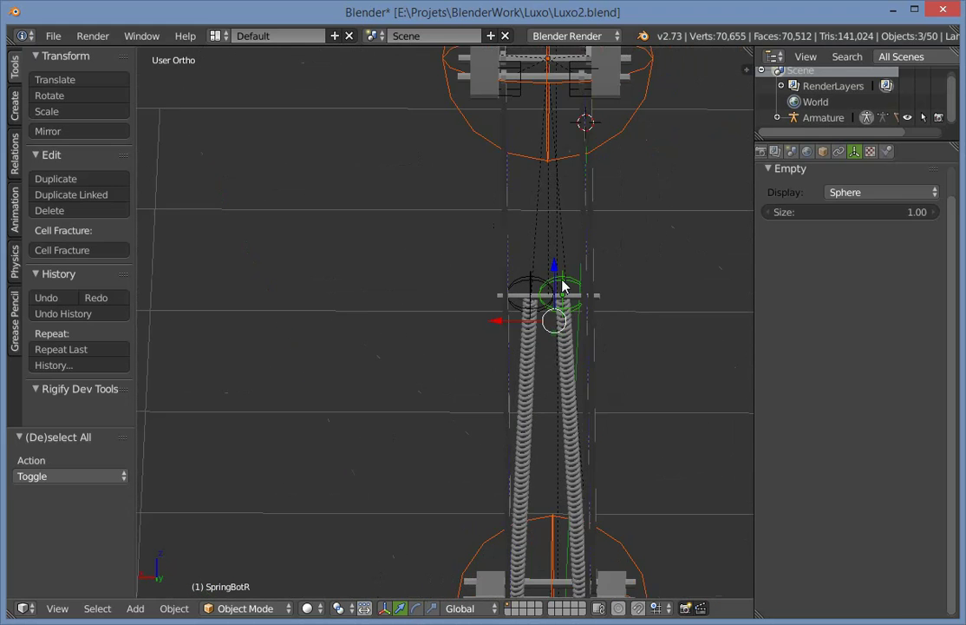
right_click(538, 284, "shift")
Add the HeadPivotRotation sphere empty at the lamp head joint to the selection.
scroll(545, 224, "down", 5)
middle_click_drag(539, 170, 457, 386, "shift")
middle_click_drag(441, 229, 599, 318)
scroll(598, 318, "up", 2)
scroll(540, 318, "up", 6)
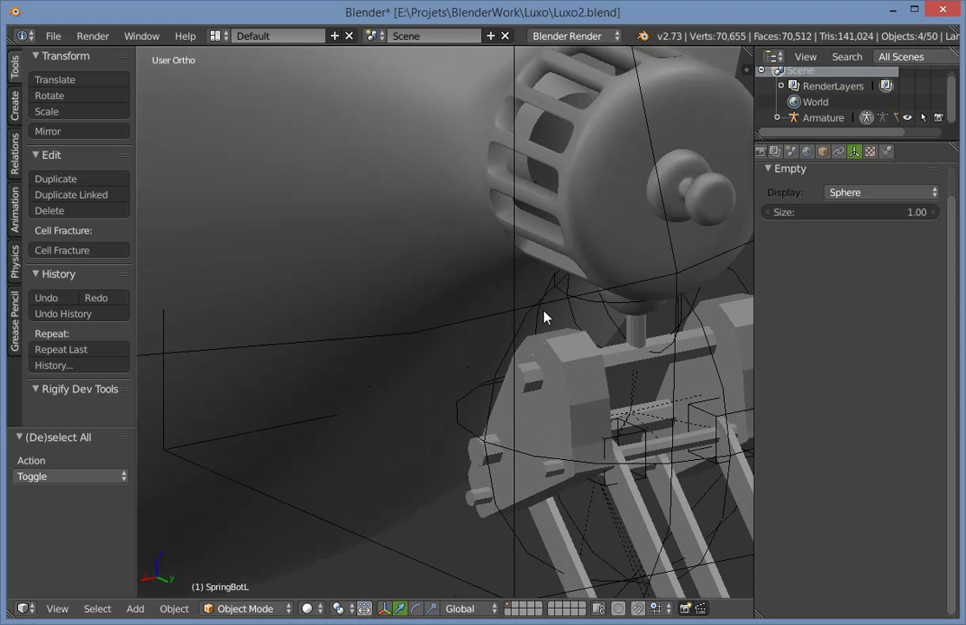
right_click(541, 315, "shift")
key("KP_Decimal")
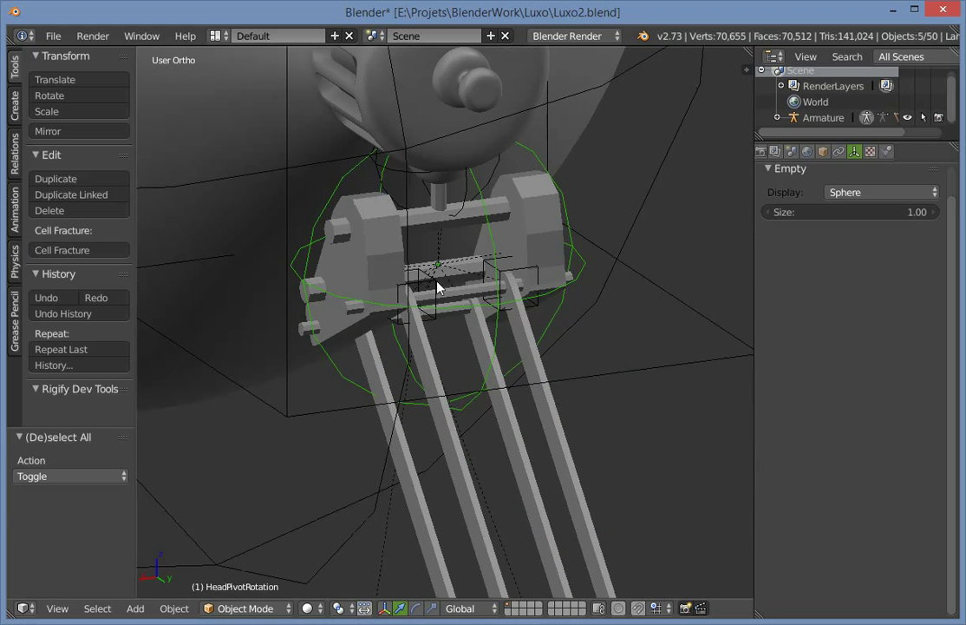
Add the TopAttachL and TopAttachR cube empties at the head joint to the selection.
right_click(435, 289, "shift")
right_click(495, 275, "shift")
key("ctrl+z")
right_click(499, 270, "shift")
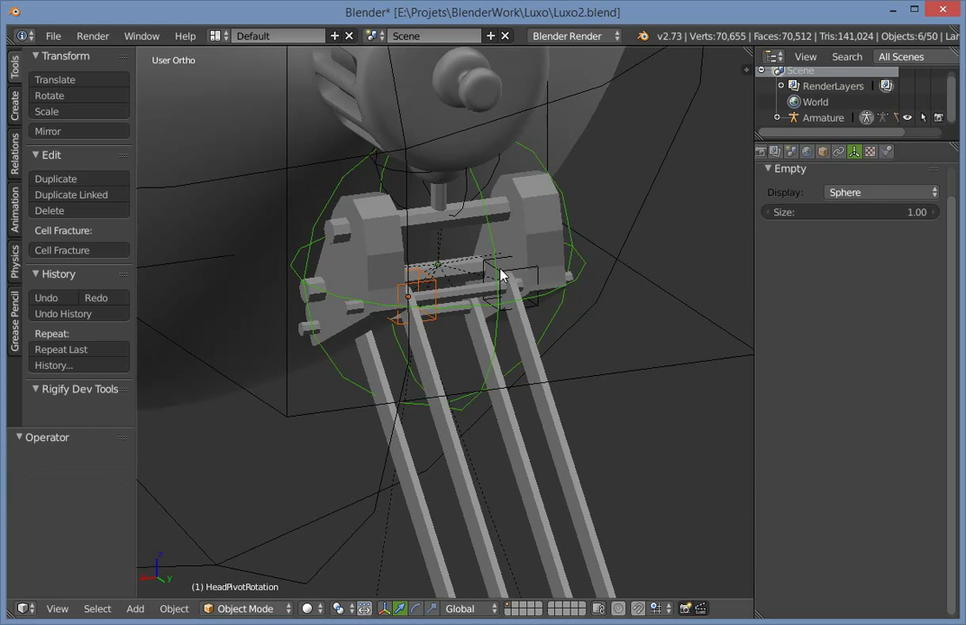
middle_click_drag(500, 270, 430, 286)
key("ctrl+z")
right_click(430, 291, "shift")
key("ctrl+z")
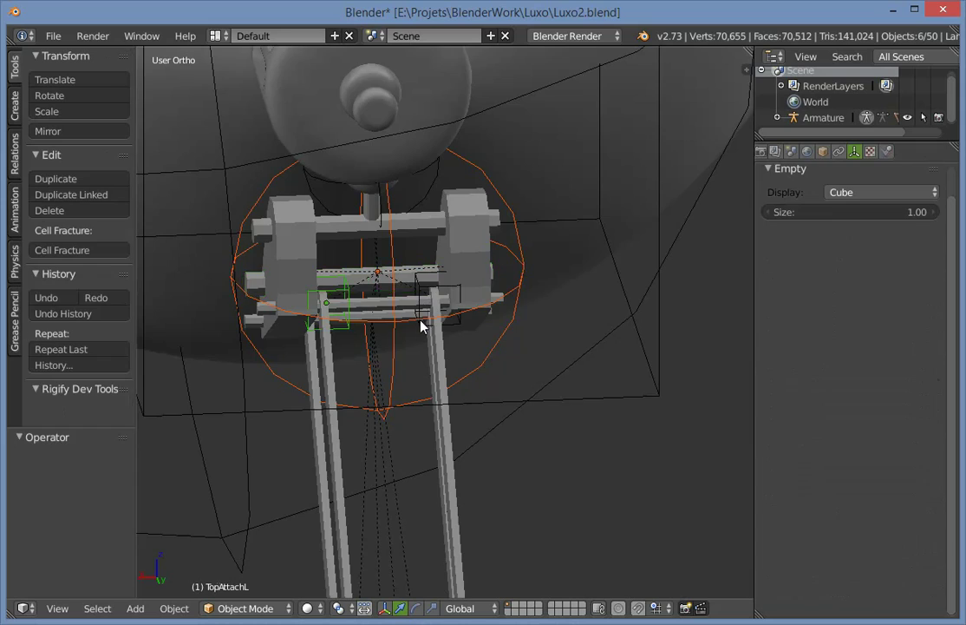
right_click(421, 326, "shift")
Move the selected helper empties to the last scene layer.
scroll(422, 350, "down", 5)
scroll(422, 350, "down", 3)
middle_click_drag(453, 431, 510, 390)
key("m")
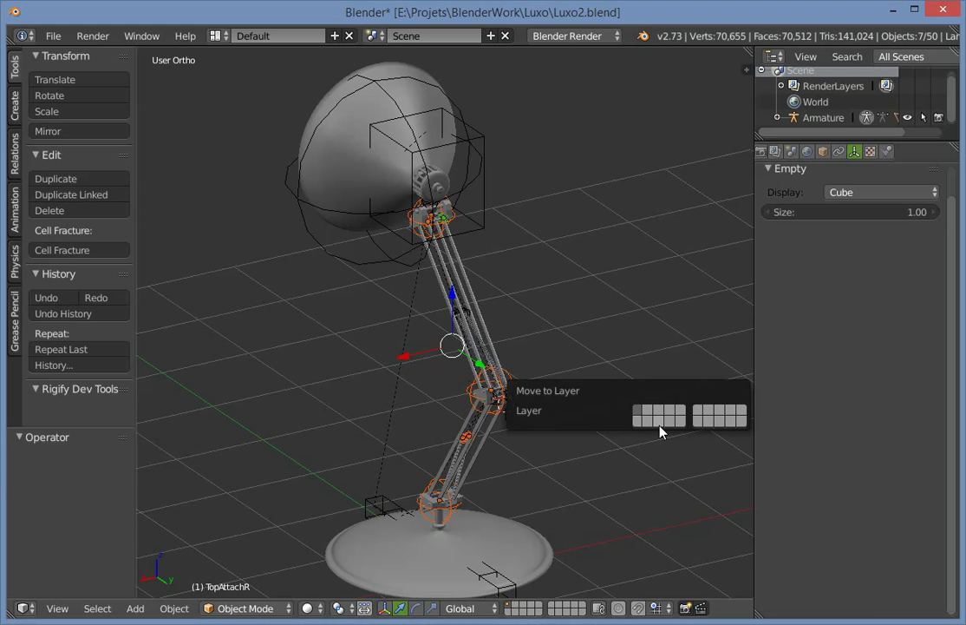
left_click(738, 422)
Move the two cube attachment empties at the elbow joint to the last scene layer and leave everything deselected.
scroll(607, 416, "up", 3)
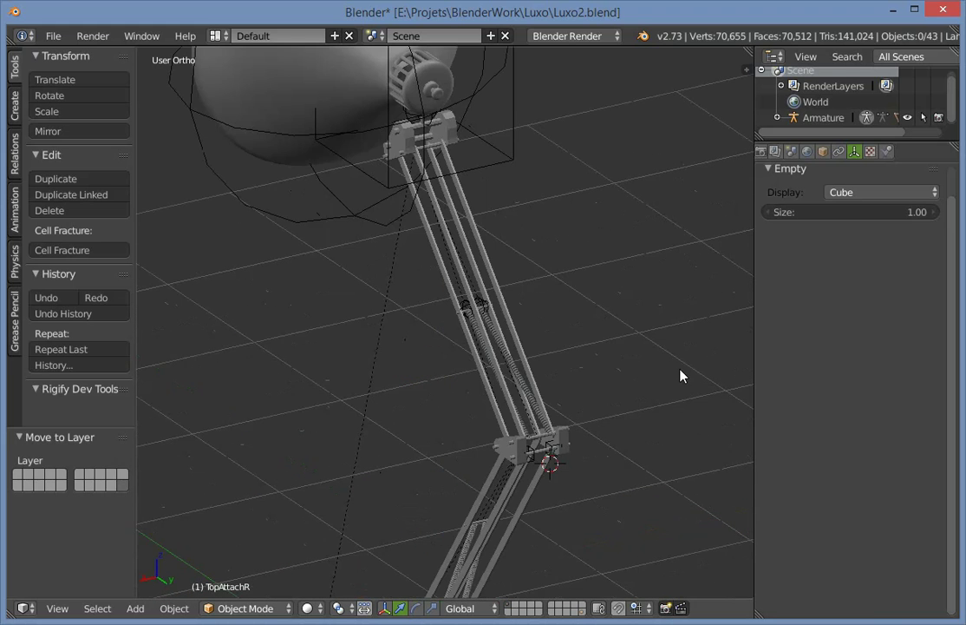
scroll(497, 283, "down", 3)
scroll(557, 253, "up", 6)
right_click(545, 219)
right_click(614, 224, "shift")
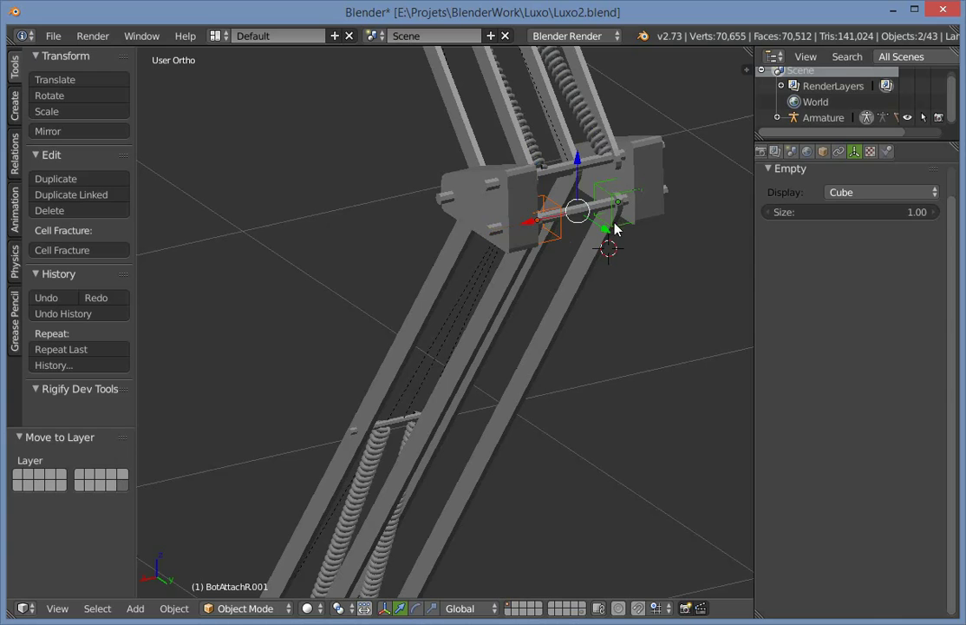
key("m")
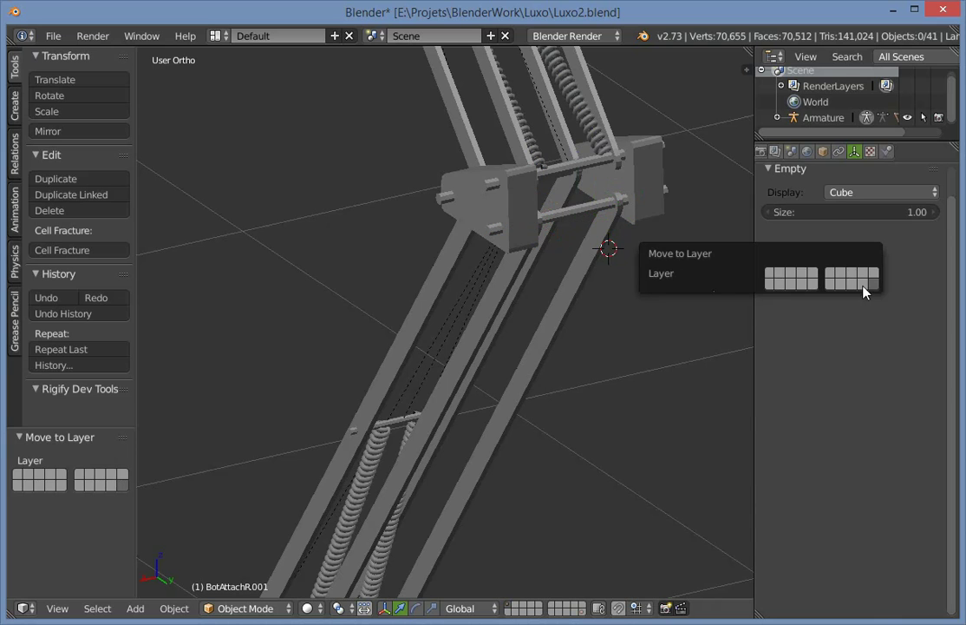
left_click(866, 284)
scroll(518, 350, "down", 5)
key("a")
key("a")
Move the HeadController empty about -0.298 in X in the front view to centre it on the lamp arm.
middle_click_drag(418, 431, 512, 348)
scroll(512, 348, "down", 4)
key("KP_3")
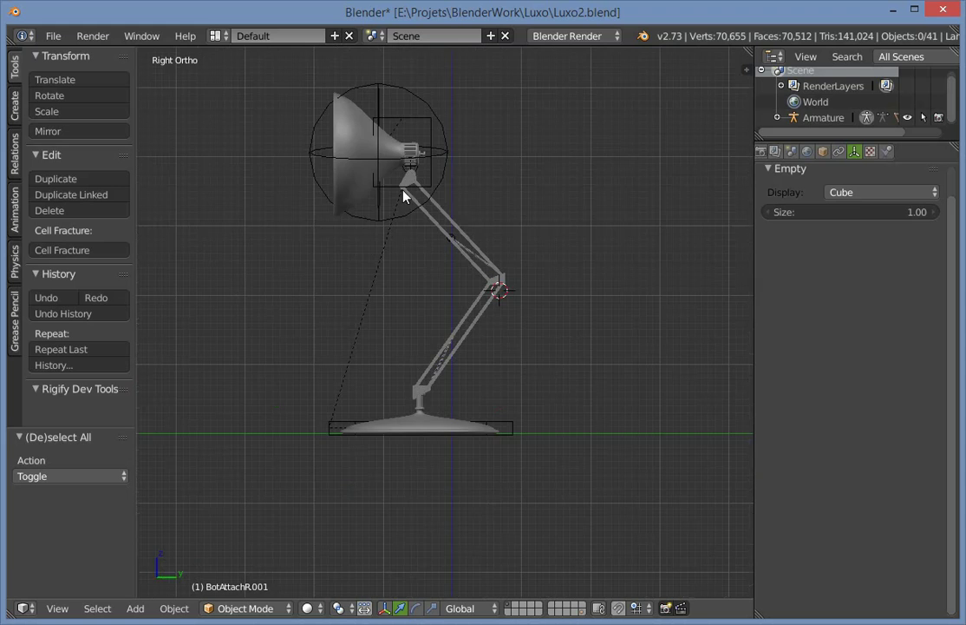
right_click(450, 132)
key("KP_1")
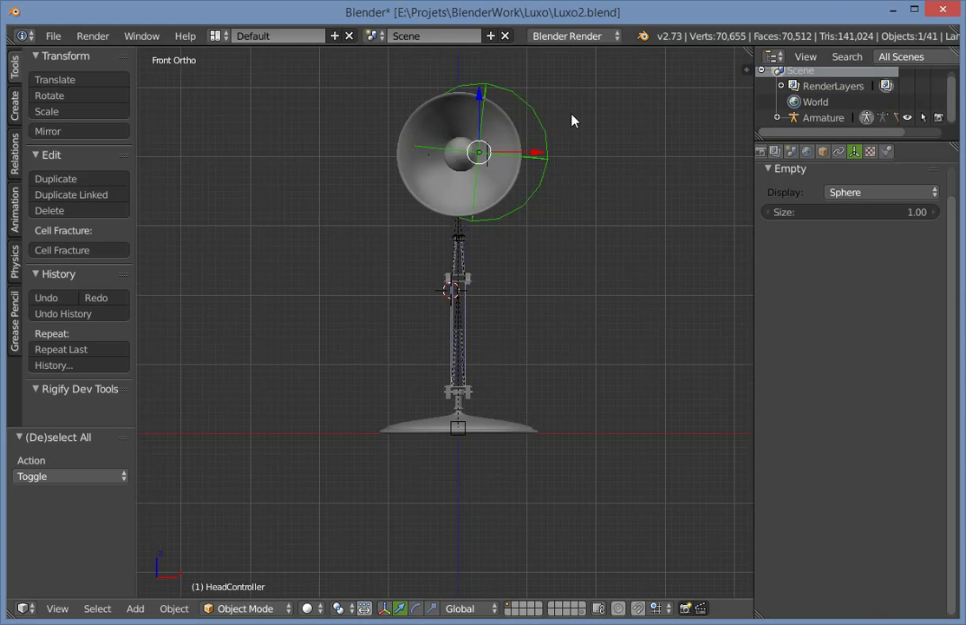
scroll(571, 119, "up", 2)
middle_click_drag(571, 119, 391, 551, "shift")
key("z")
scroll(391, 551, "up", 1)
key("g")
left_click(494, 378)
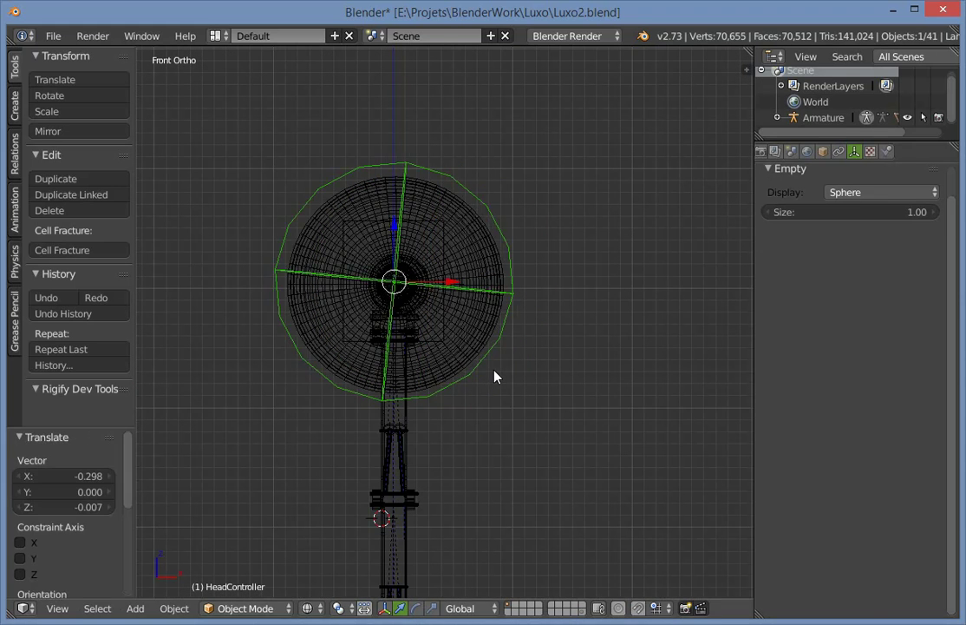
Try rotating the HeadController about -5.7° in the front view to level it, and test moving it.
key("r")
left_click(547, 363)
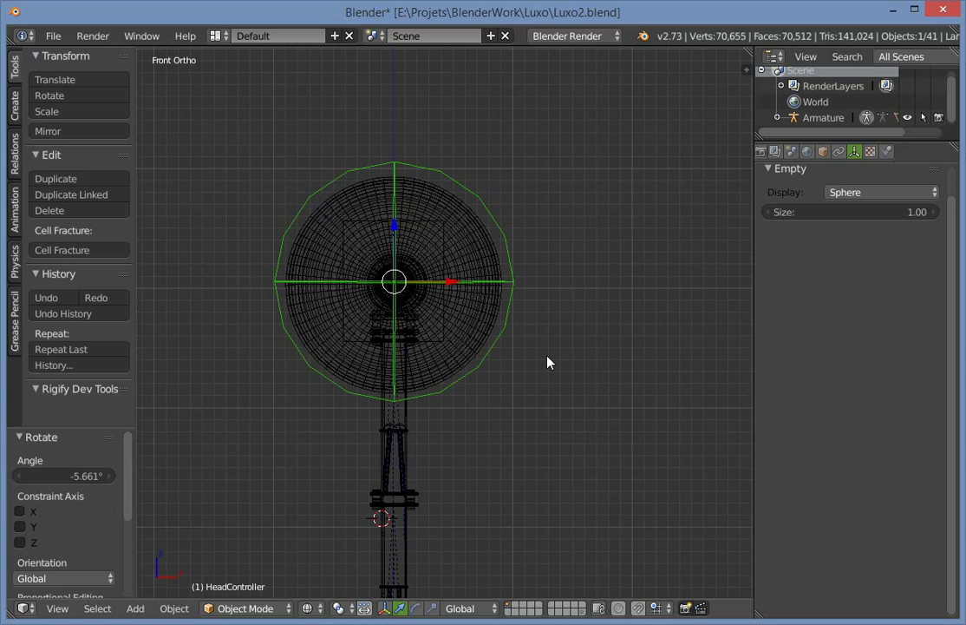
key("z")
middle_click_drag(570, 353, 357, 428)
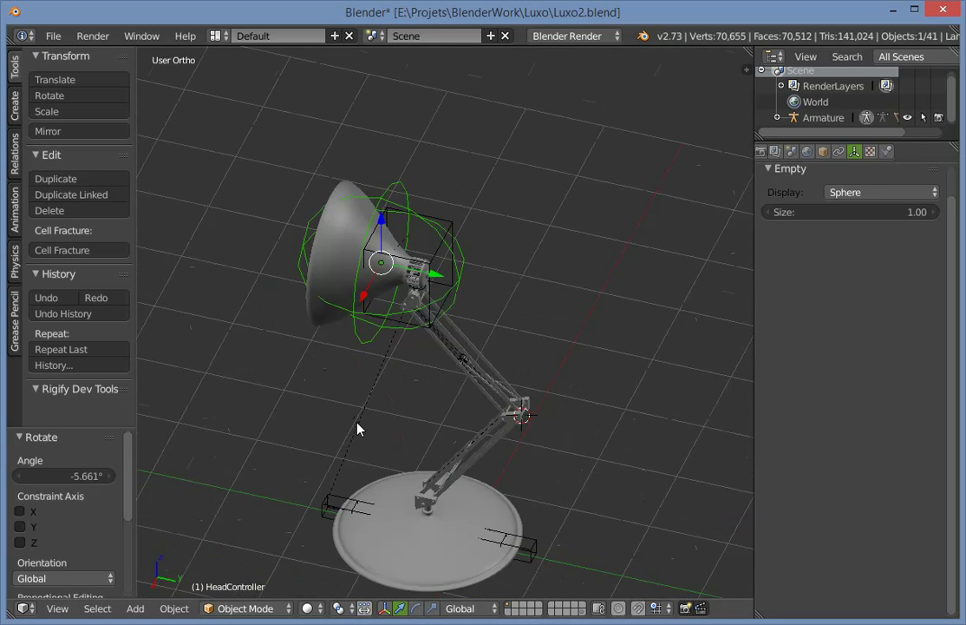
scroll(357, 428, "up", 3)
key("g")
left_click(429, 311)
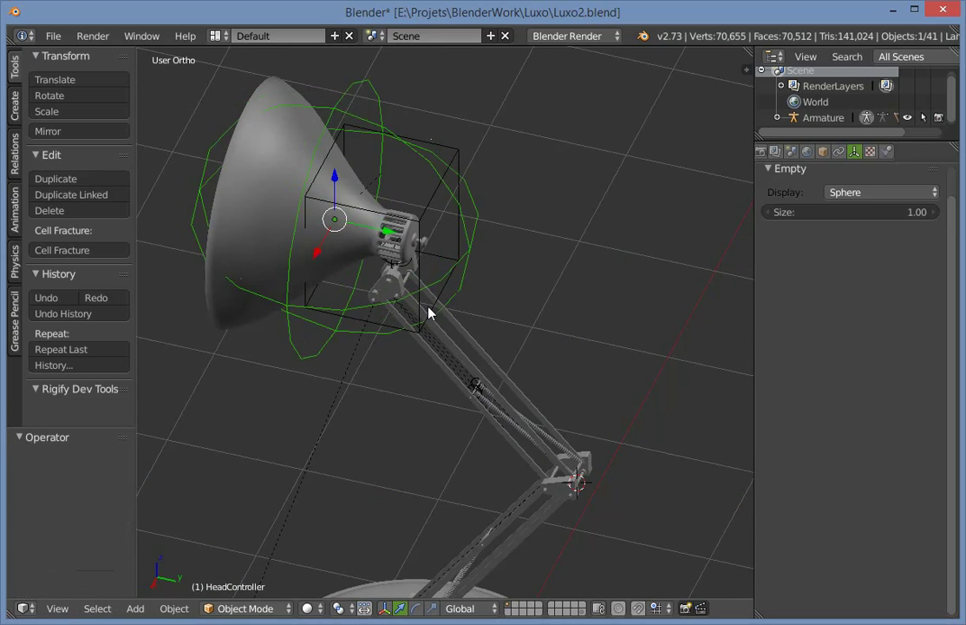
Rotate the HeadController about -6.6° in the front view and refine it with a free trackball rotation of about -2.9°.
key("KP_3")
key("KP_1")
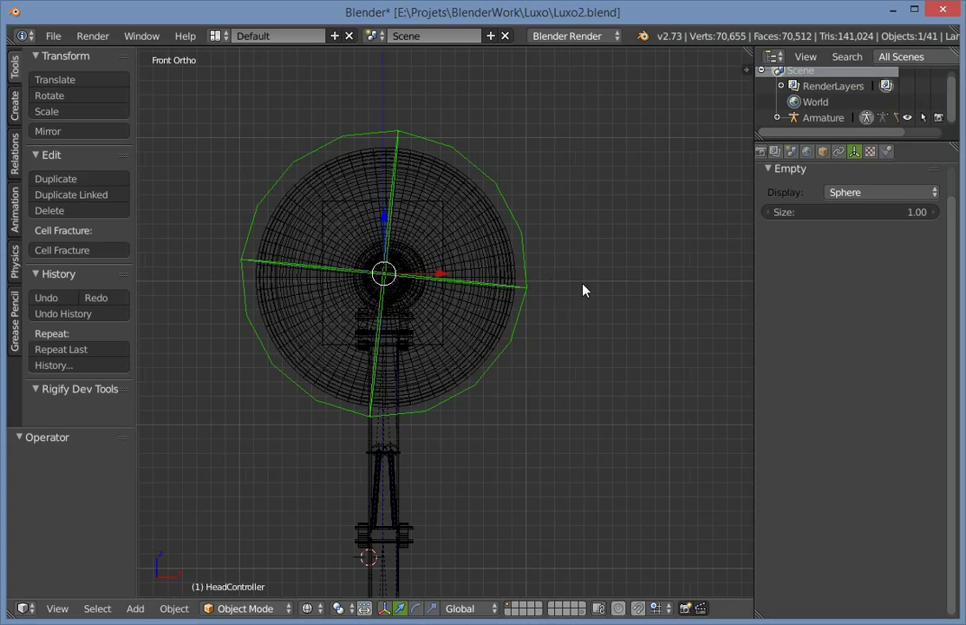
key("r")
left_click(579, 297)
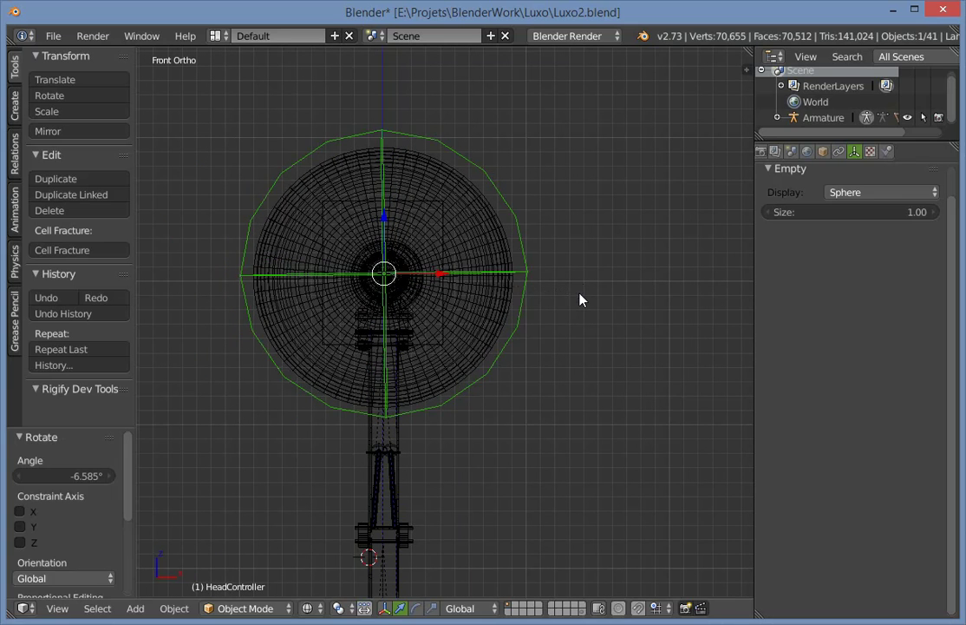
key("r")
key("r")
left_click(575, 323)
Set the HeadController's X, Y and Z rotation to 0° and return to solid shading.
key("n")
scroll(705, 222, "up", 6)
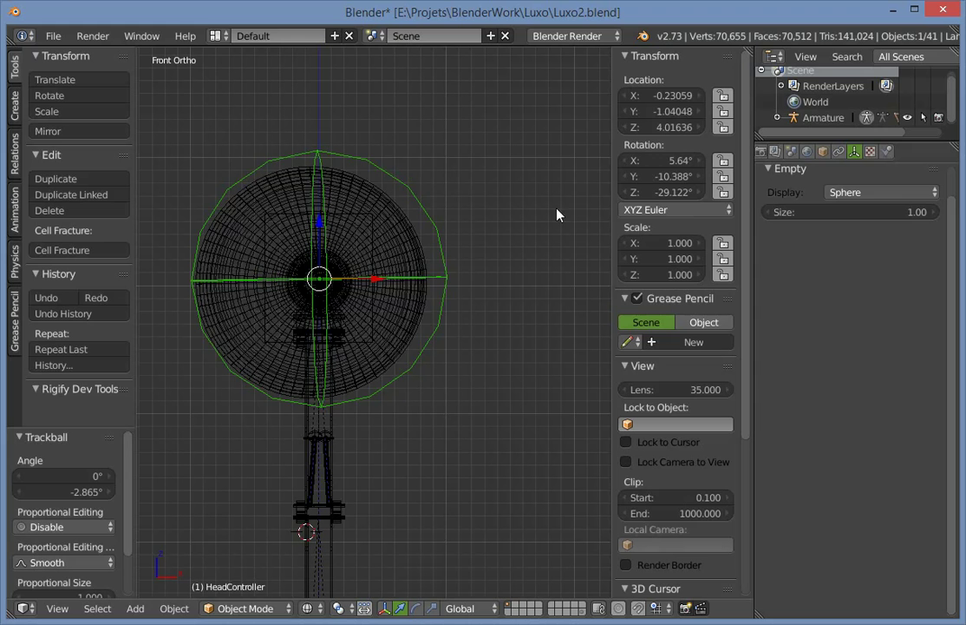
key("Tab")
type("0")
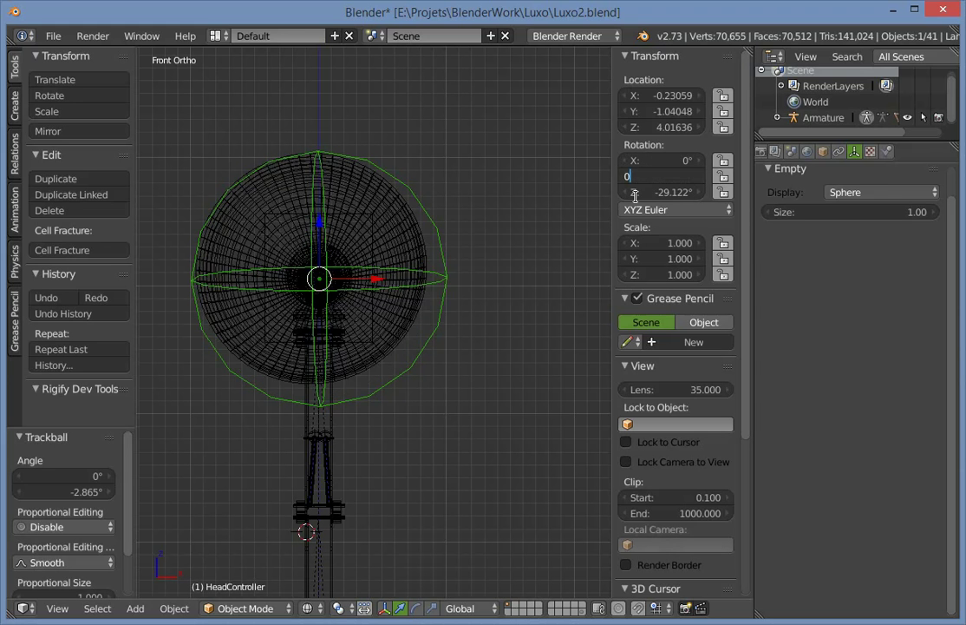
key("Tab")
type("0")
key("Return")
key("z")
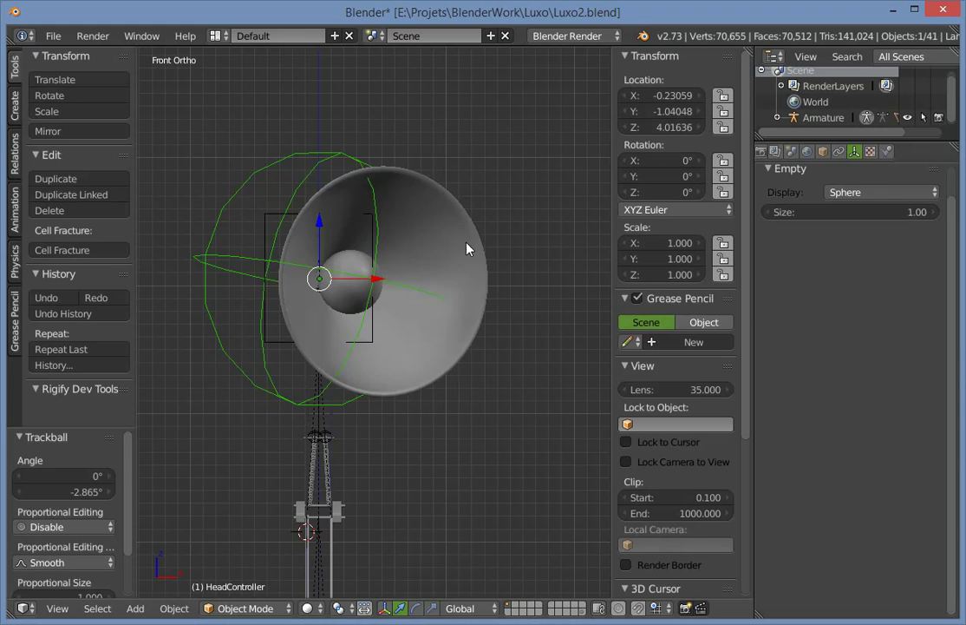
Select the IK_Target bone behind the lamp head and clear its pose rotation.
middle_click_drag(468, 248, 317, 341)
scroll(317, 341, "up", 4)
key("a")
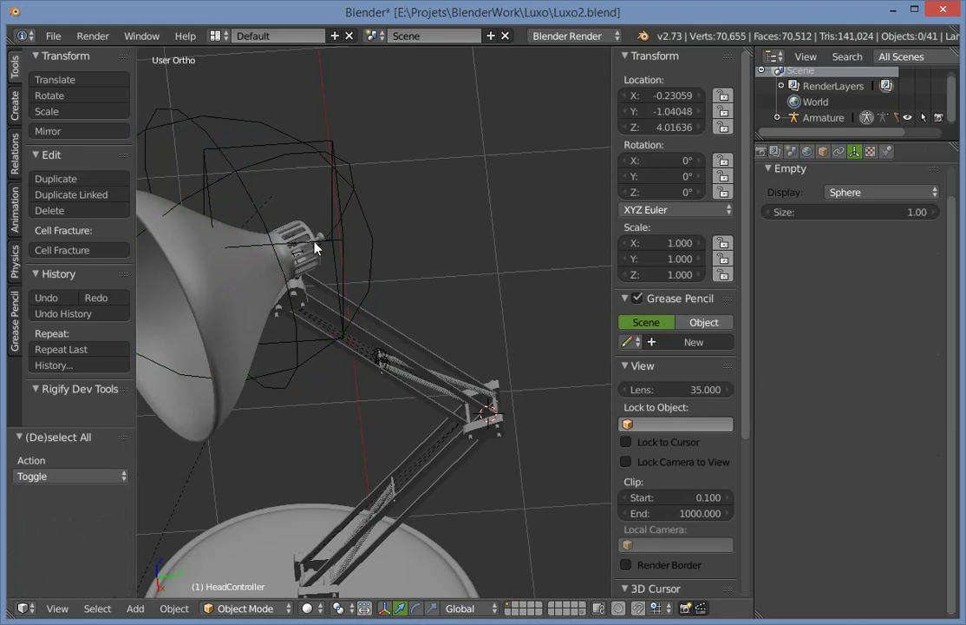
right_click(318, 241)
middle_click_drag(432, 335, 604, 256)
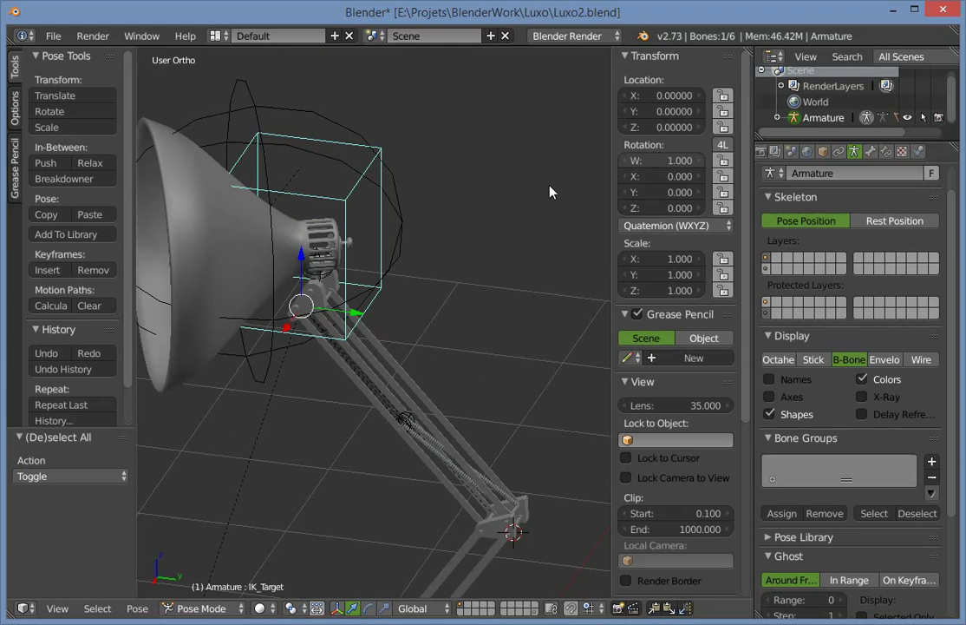
key("alt+r")
scroll(407, 304, "down", 2, "alt")
middle_click_drag(407, 304, 432, 364)
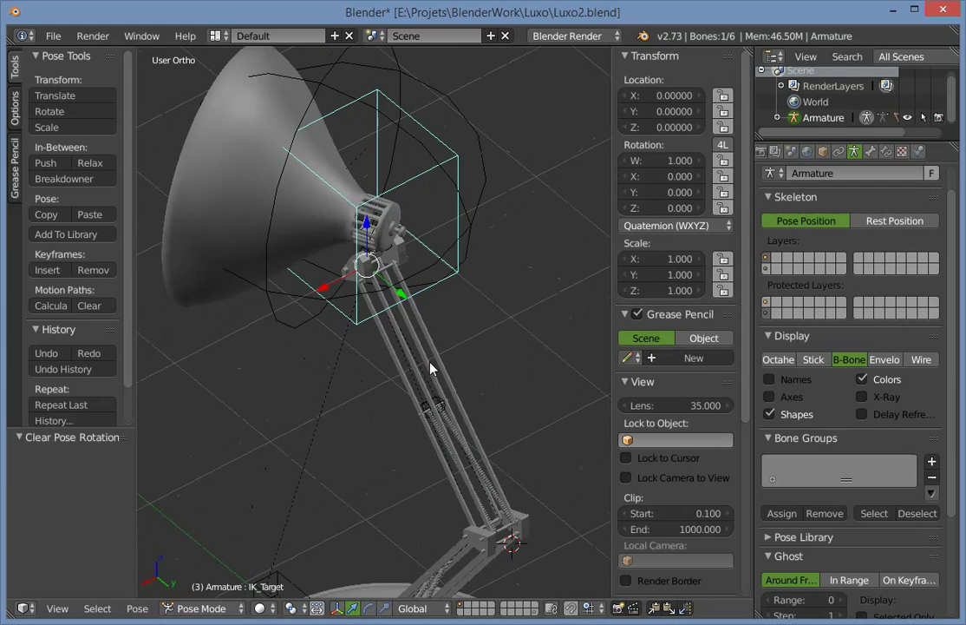
Try a free trackball rotation of the IK_Target bone and undo it.
key("r")
key("r")
left_click(382, 353)
key("ctrl+z")
Select the HeadController and undo the zeroing of its Y and Z rotation.
right_click(477, 163)
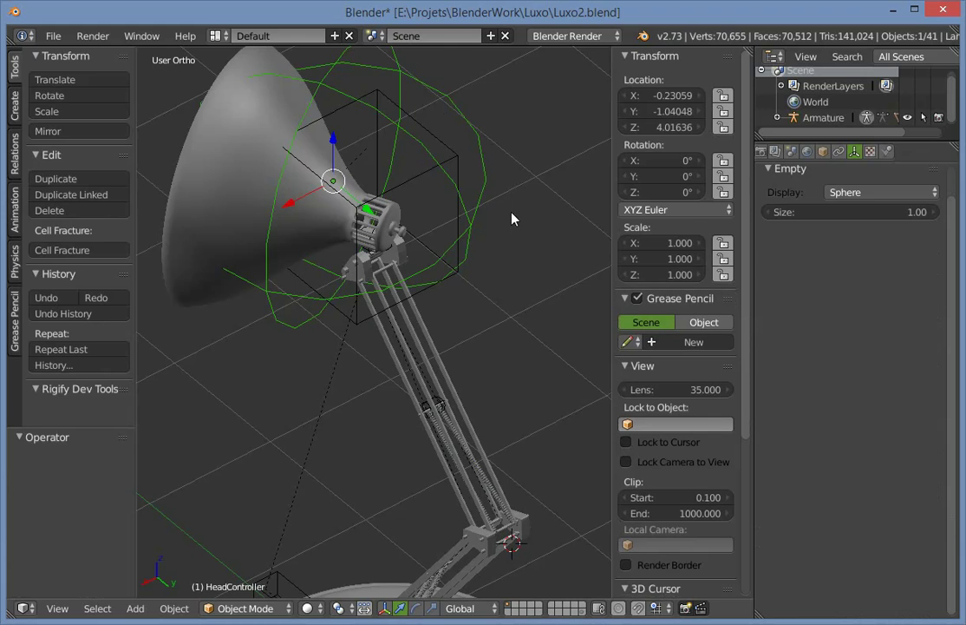
key("ctrl+z")
key("ctrl+shift+z")
key("ctrl+z")
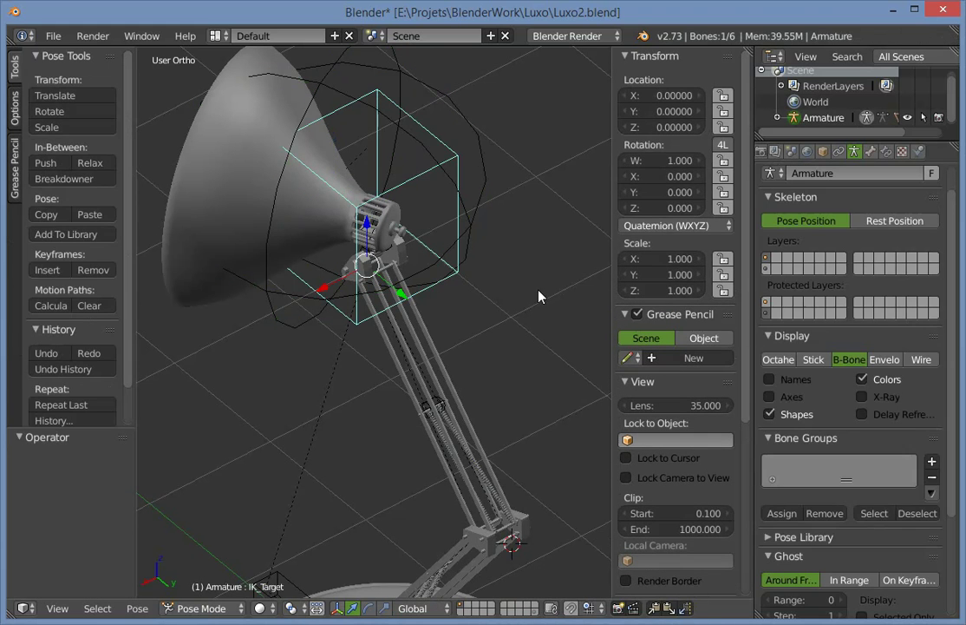
key("ctrl+shift+z")
middle_click_drag(491, 207, 425, 356)
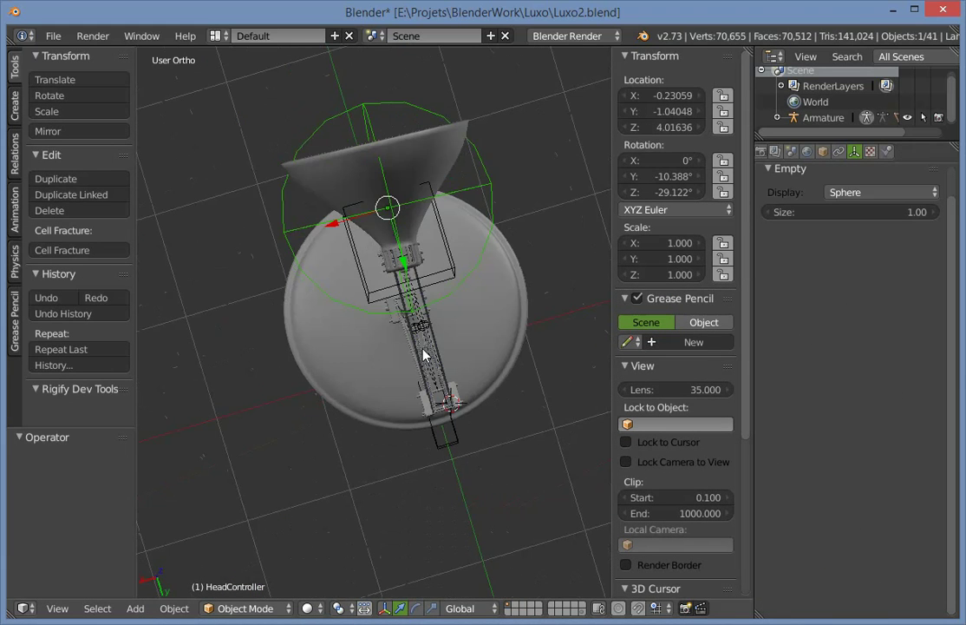
Rotate the HeadController about -2.6° from above and fine-tune it with a free trackball rotation of about -2.3°.
key("r")
key("r")
left_click(525, 343)
key("r")
key("r")
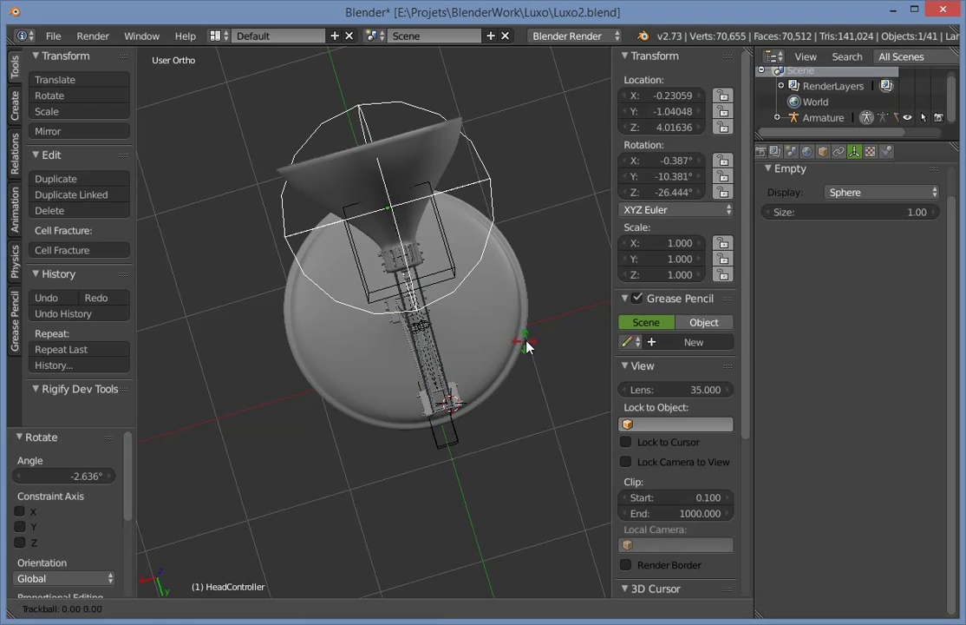
left_click(523, 346)
Try applying the HeadController's rotation and undo it.
key("ctrl+a")
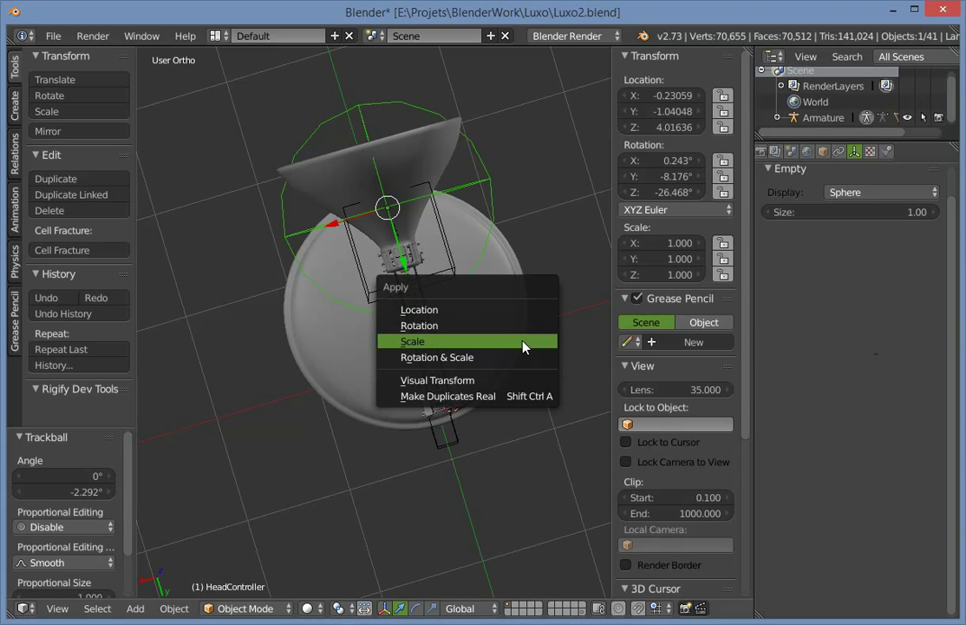
left_click(466, 328)
key("ctrl+z")
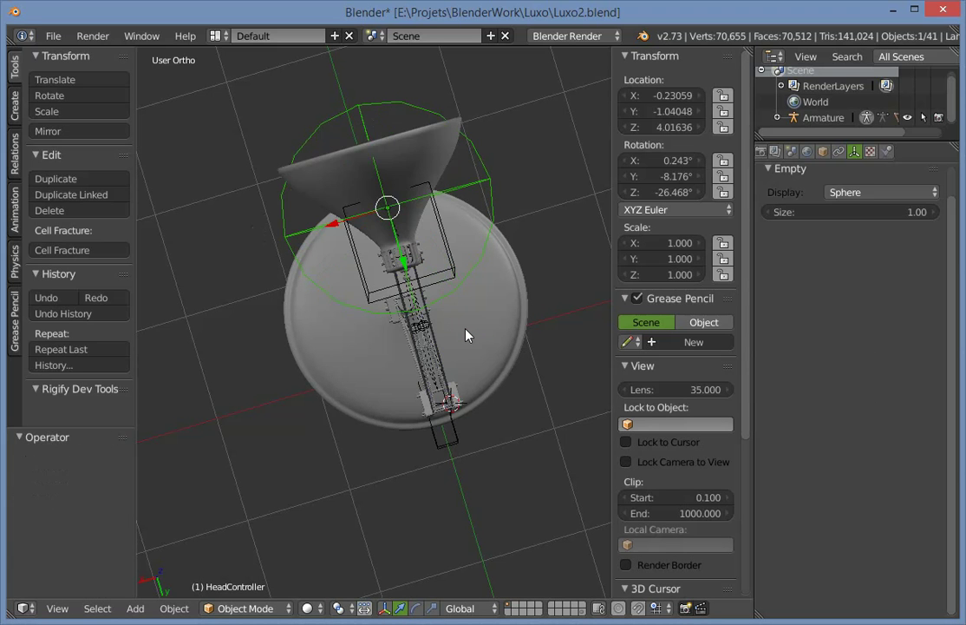
Set the HeadController's X, Y and Z rotation to 0°.
key("ctrl+a")
left_click(660, 161)
type("0")
key("Tab")
type("0")
key("Tab")
type("0")
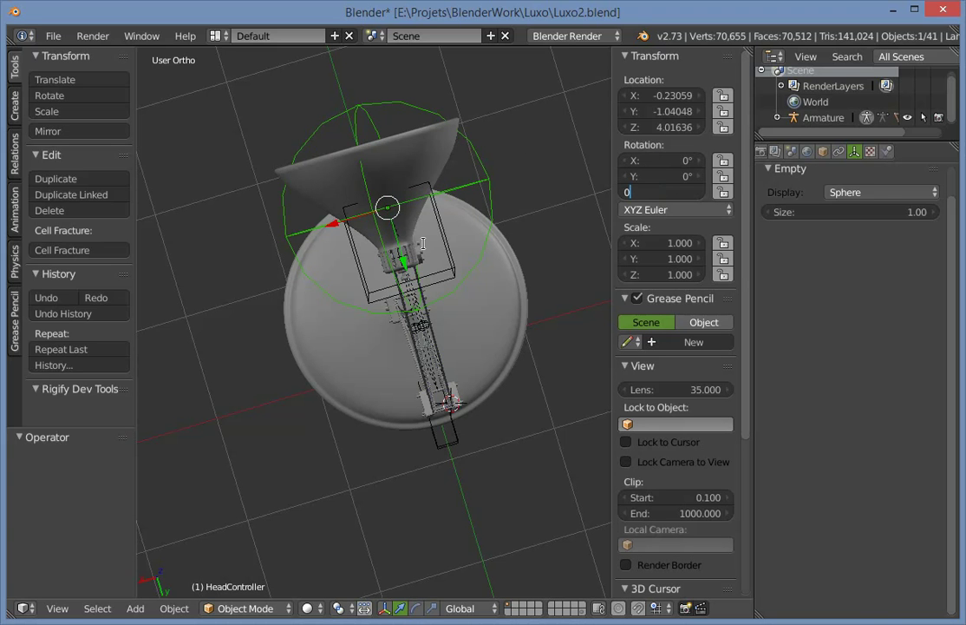
key("Return")
Try applying the HeadController's rotation, undo it along with the zeroed Y and Z rotation, and clear the selection.
key("ctrl+a")
left_click(562, 256)
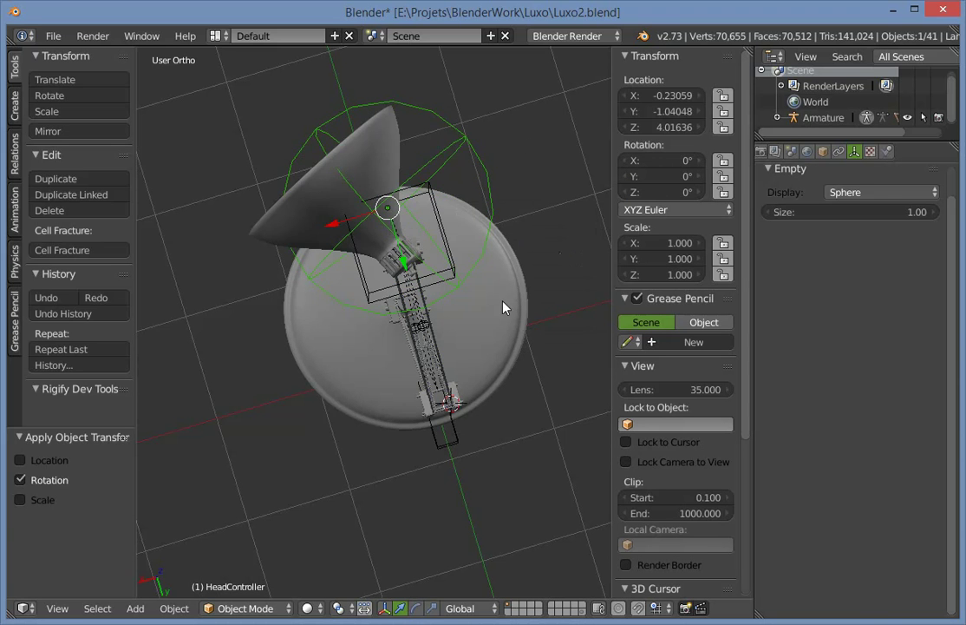
middle_click_drag(503, 307, 438, 267)
key("ctrl+z")
key("ctrl+z")
key("ctrl+z")
key("a")
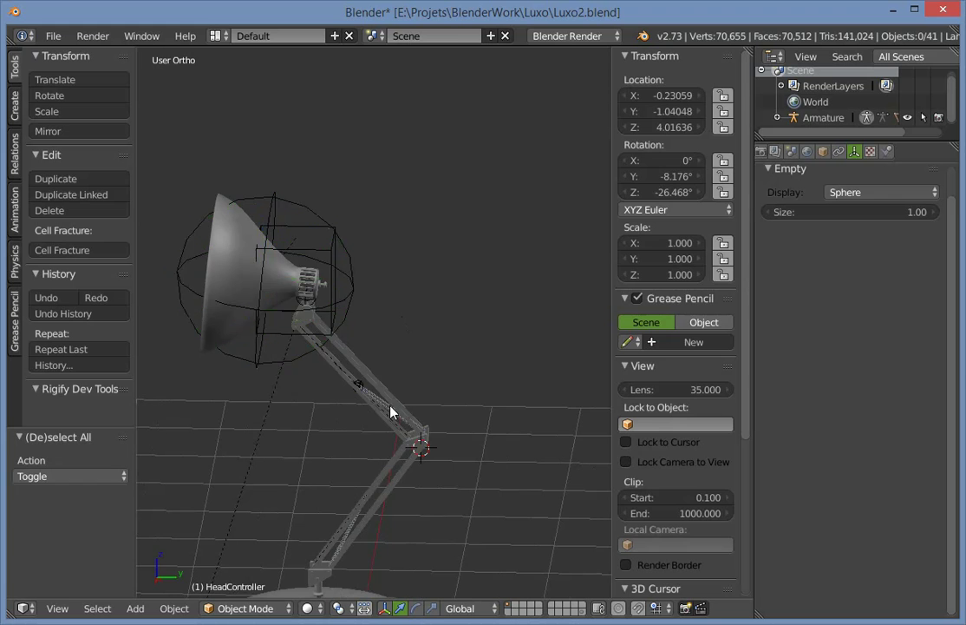
Select the small sphere empty where the lamp head meets the arm and try a trackball rotation of it.
key("KP_3")
key("n")
scroll(378, 411, "down", 1)
scroll(376, 412, "up", 3)
middle_click_drag(371, 414, 495, 141, "shift")
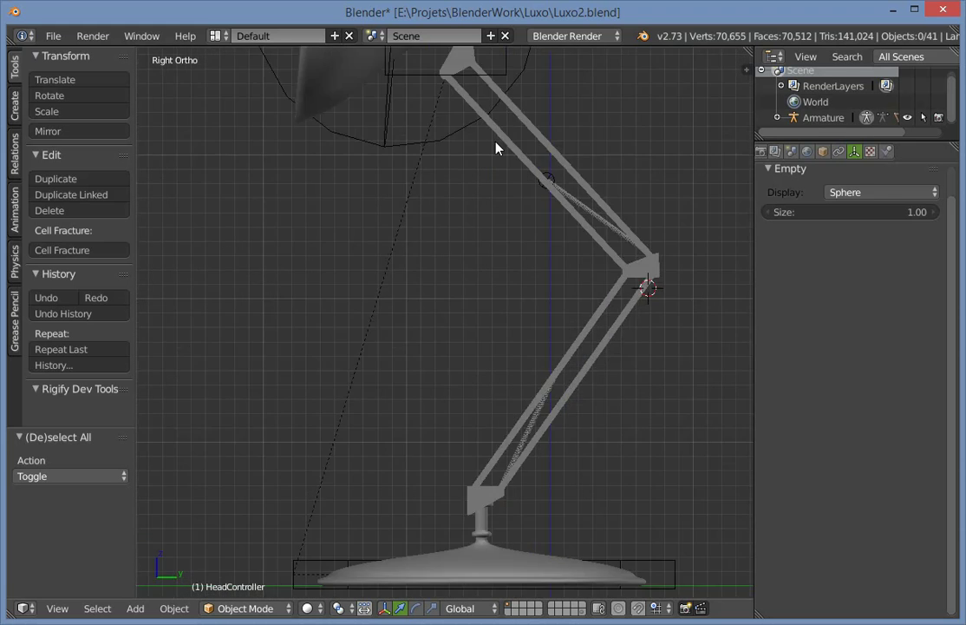
middle_click_drag(492, 81, 502, 251, "shift")
scroll(502, 251, "up", 3)
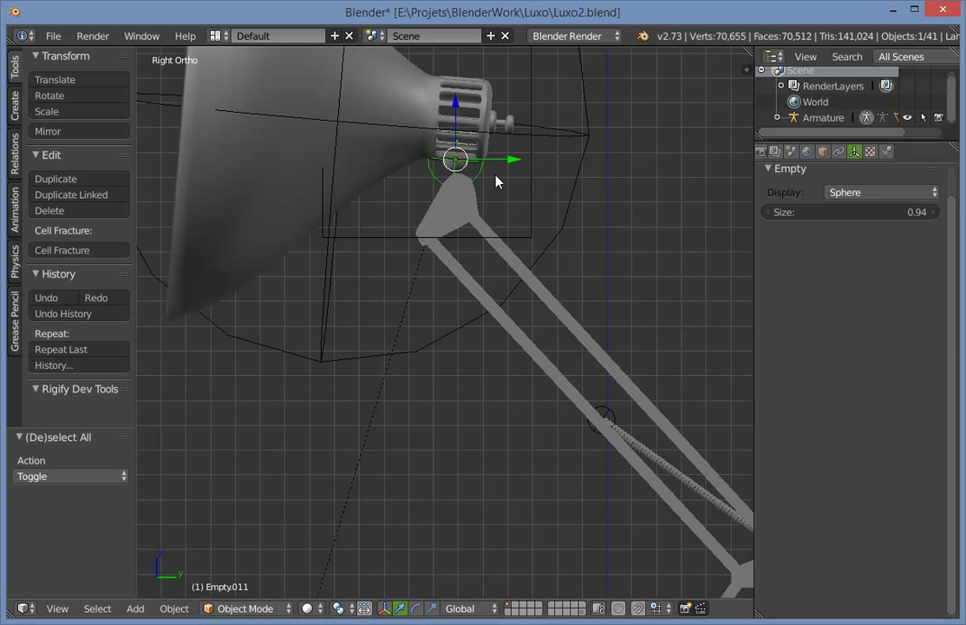
key("r")
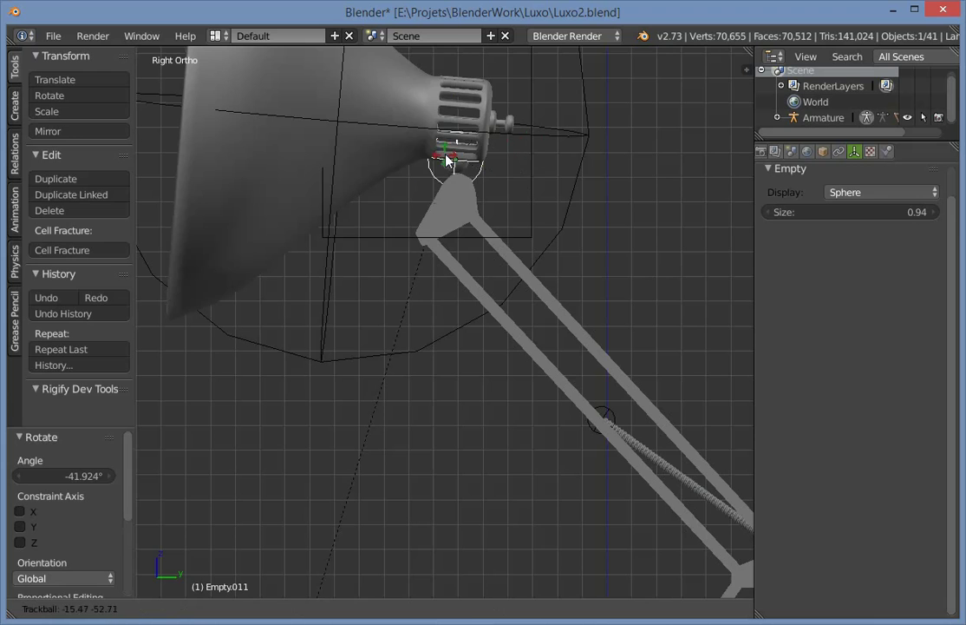
left_click(572, 228)
middle_click_drag(571, 228, 533, 228)
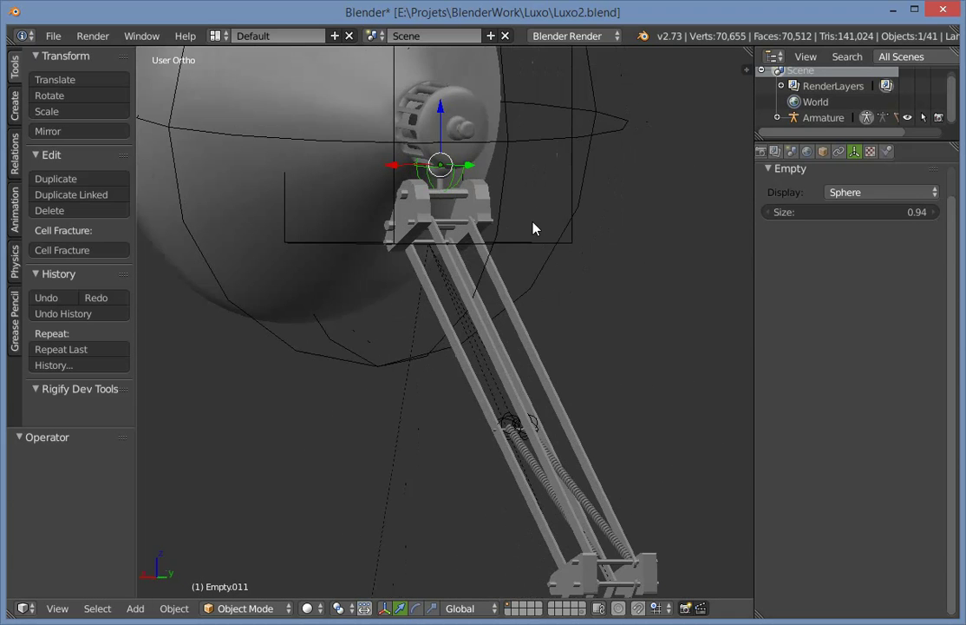
Move the small sphere empty at the lamp head's joint to layer 20 and clear the selection.
key("m")
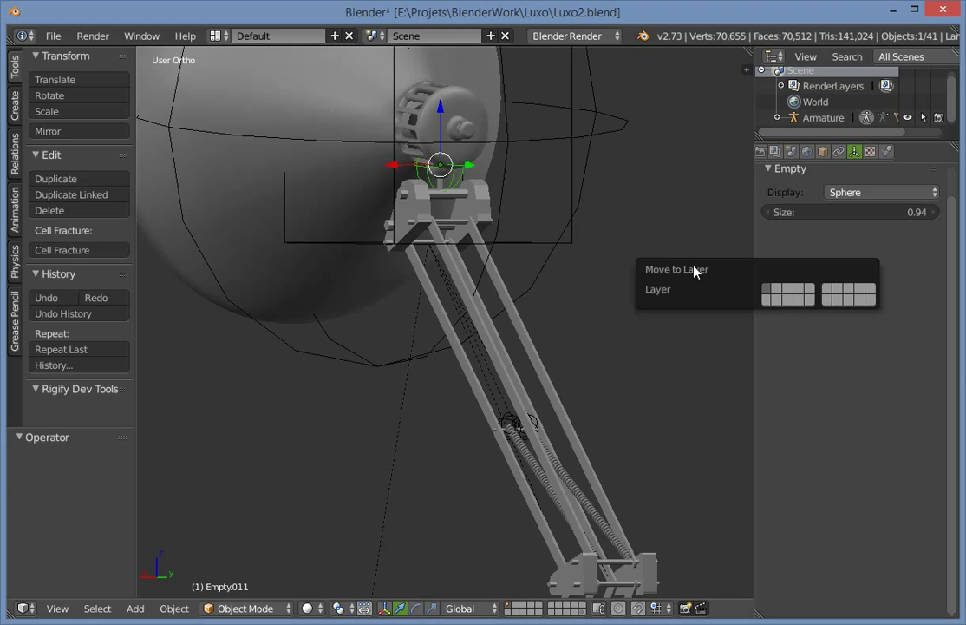
left_click(870, 300)
scroll(384, 275, "down", 4)
key("a")
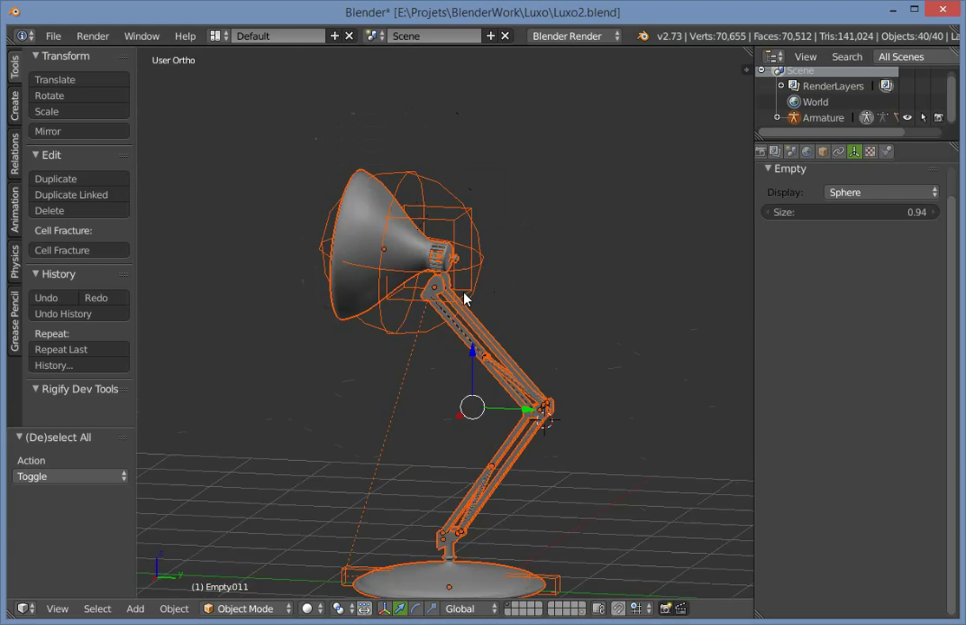
middle_click_drag(465, 296, 644, 295)
key("a")
Try a free trackball rotation of the HeadController.
scroll(608, 261, "up", 1)
key("r")
key("r")
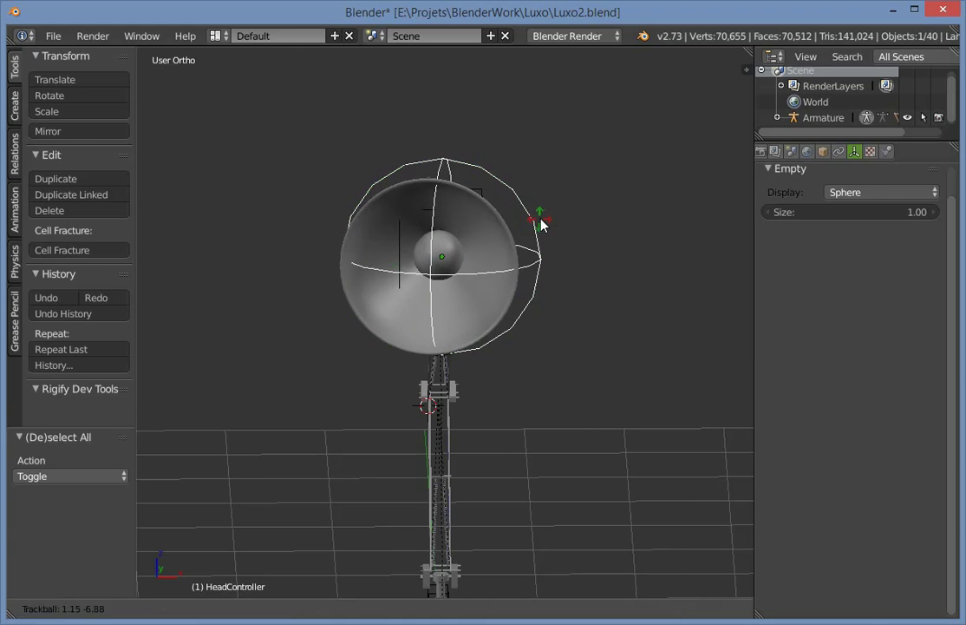
right_click(532, 286)
Move the HeadController about -0.103 on Y and 0.103 on Z in the right side view.
key("KP_3")
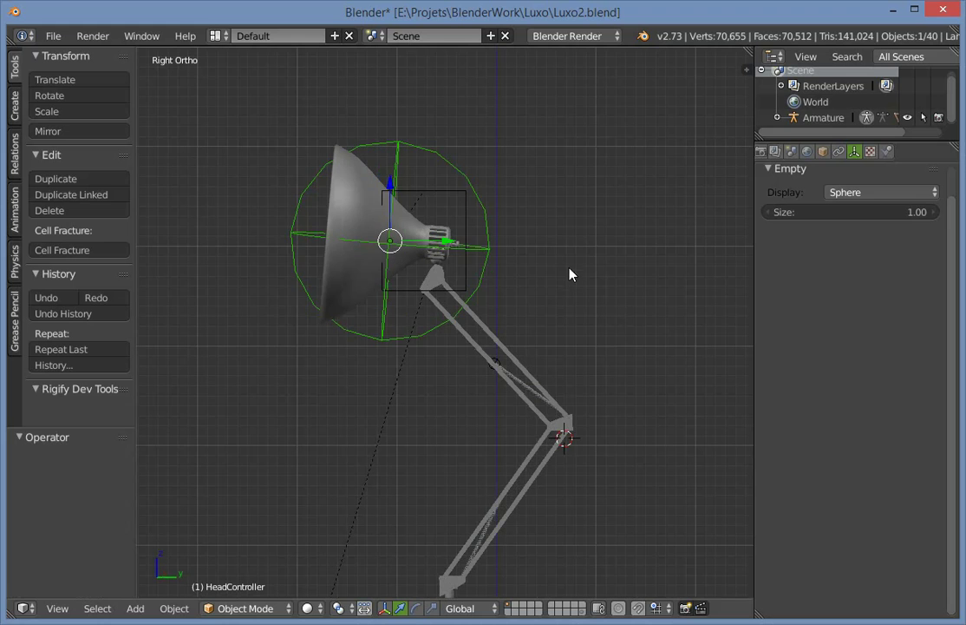
key("g")
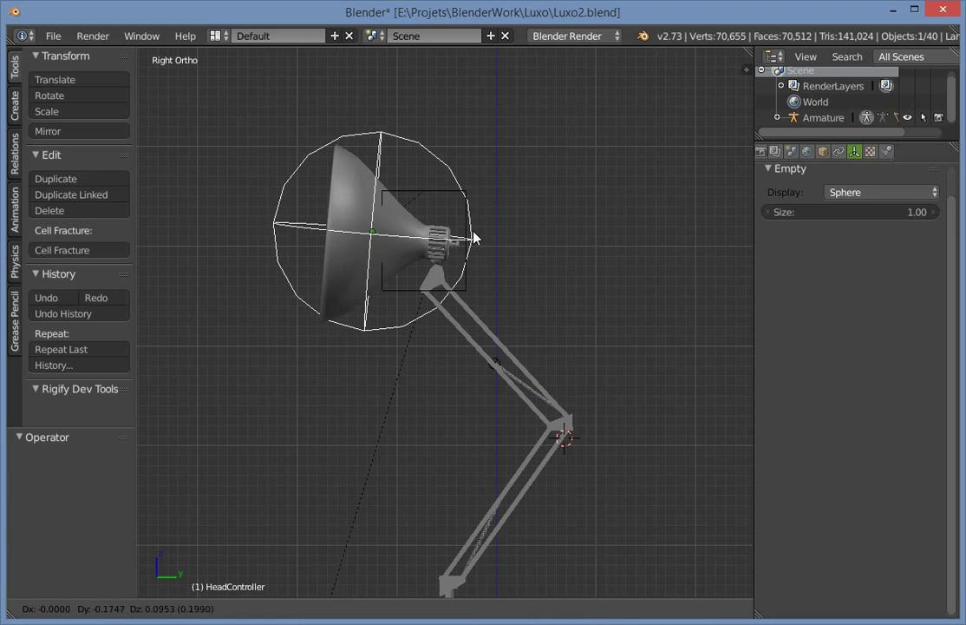
left_click(483, 236)
Lock the HeadController's X, Y and Z location and test the lock by moving it in wireframe shading.
key("n")
key("z")
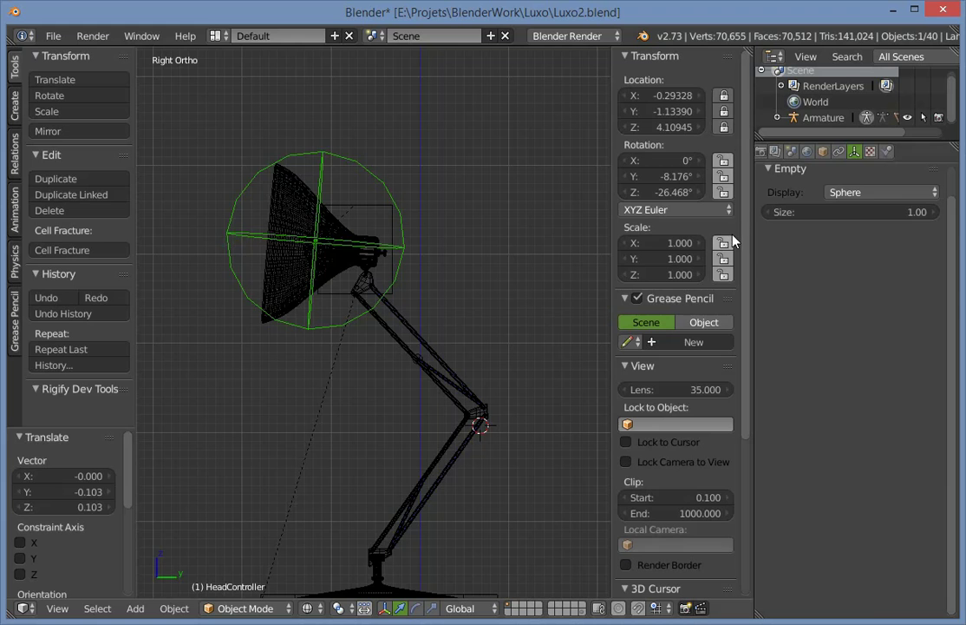
key("n")
key("g")
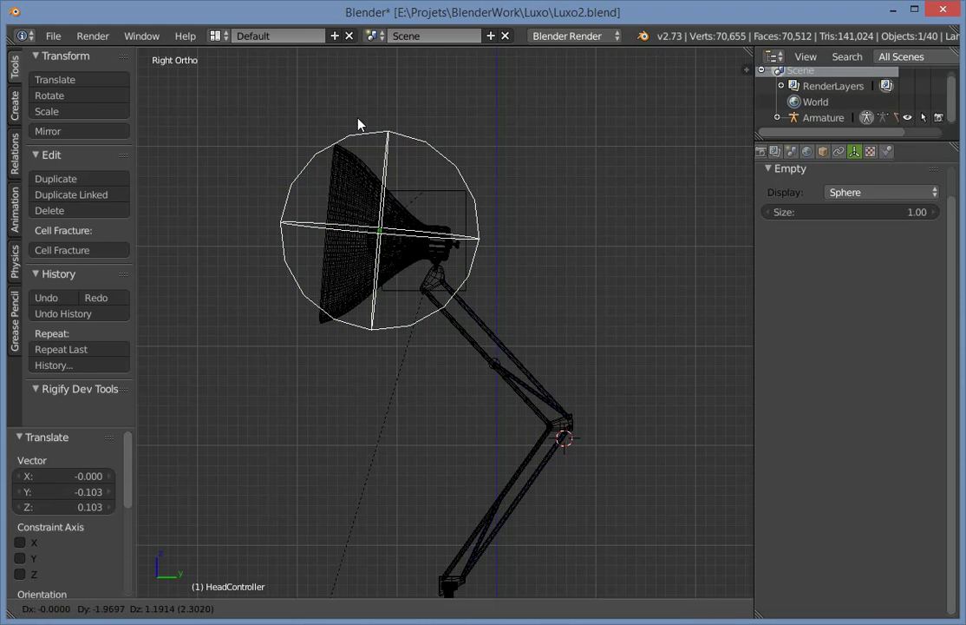
key("Escape")
Select the IK_Target bone, try moving it in the side view and undo the move.
key("a")
right_click(449, 192)
key("g")
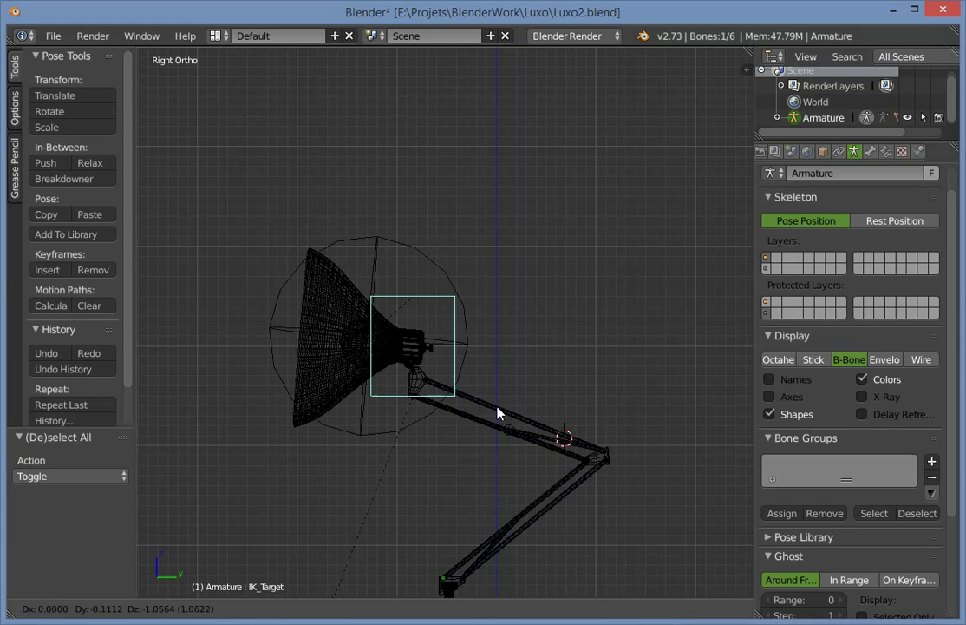
left_click(493, 292)
key("ctrl+z")
Test free trackball rotations of the IK_Target bone, switching the display back to solid shading.
key("r")
key("r")
left_click(438, 363)
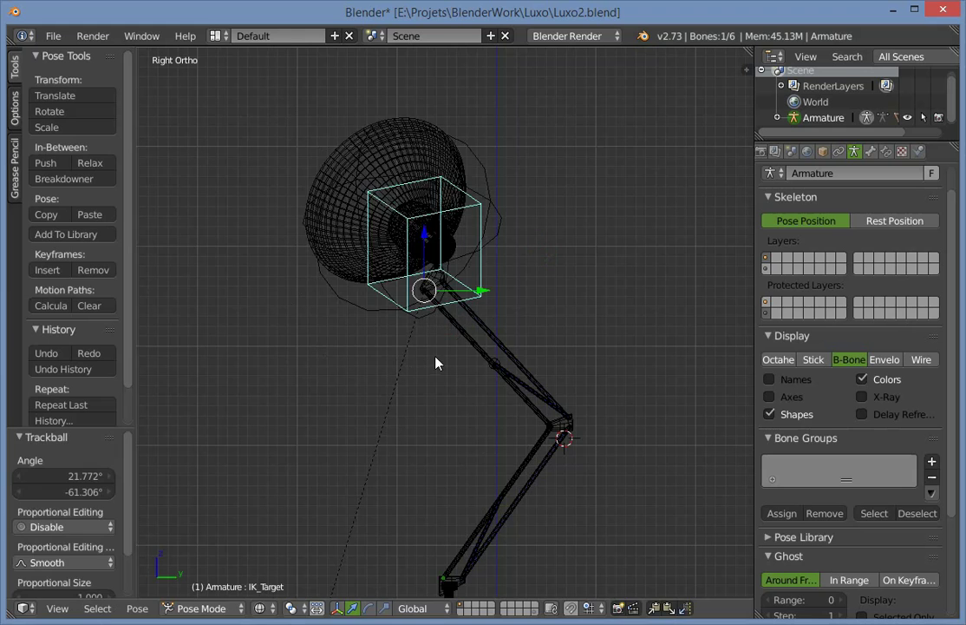
key("z")
middle_click_drag(550, 275, 489, 304)
key("r")
key("r")
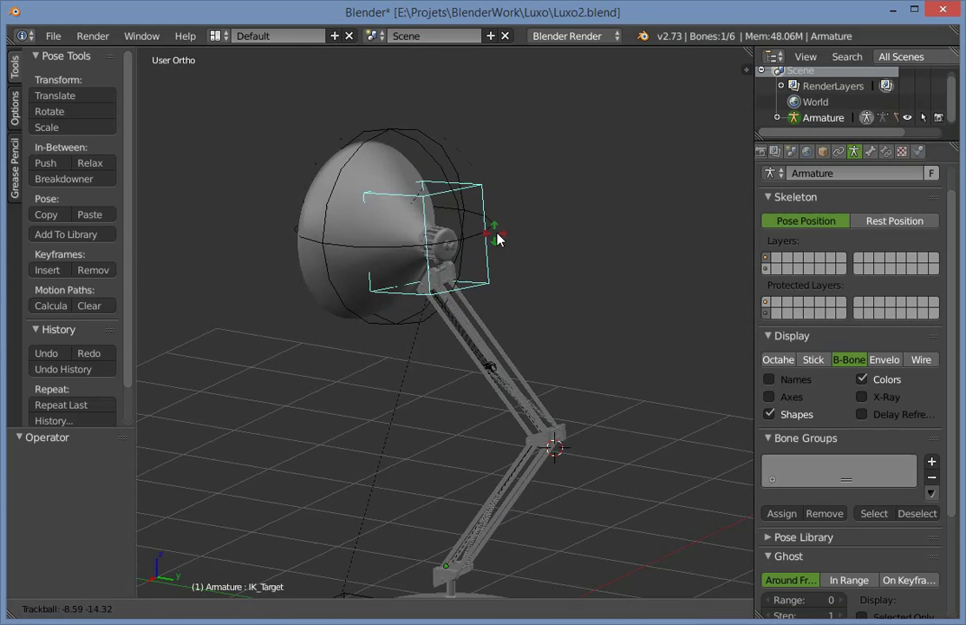
left_click(469, 164)
Select the HeadController, rotate it freely with the trackball and clear its rotation.
key("a")
right_click(494, 200)
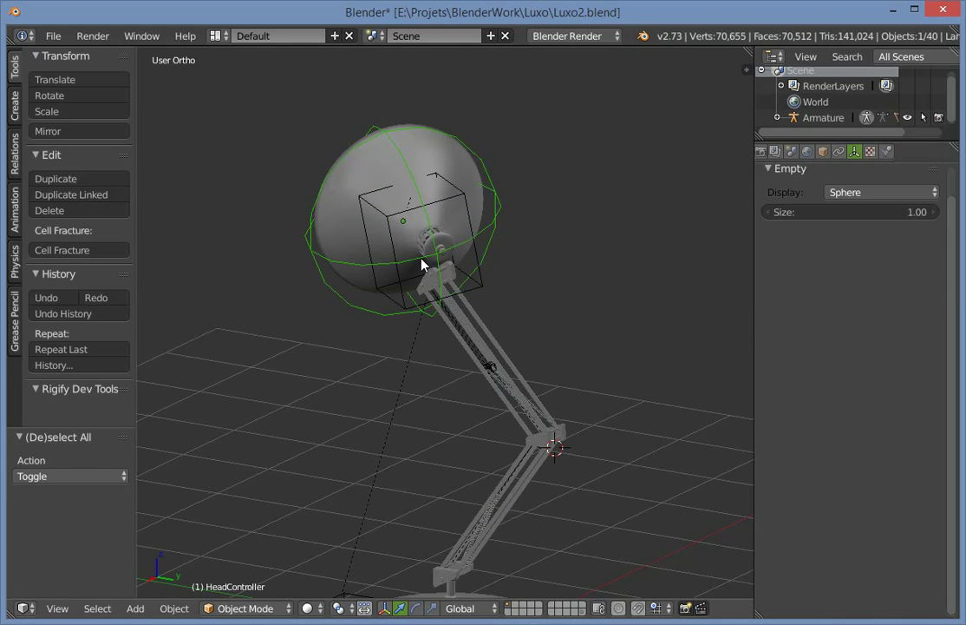
key("r")
key("r")
left_click(450, 207)
key("alt+r")
middle_click_drag(495, 238, 587, 277)
key("a")
right_click(501, 260)
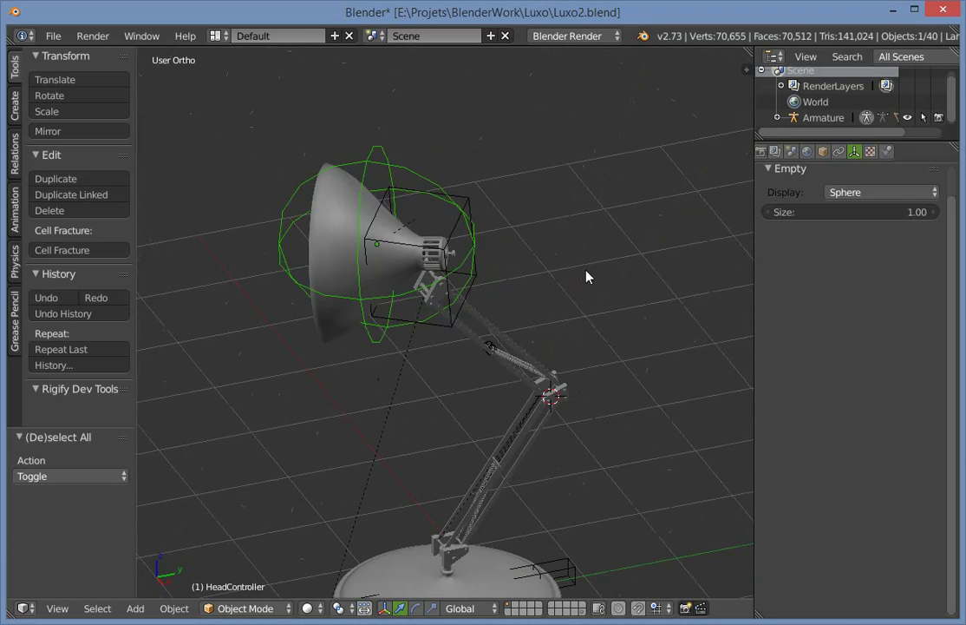
Undo the recent trial rotations of the HeadController and the IK_Target bone.
key("ctrl+z")
key("ctrl+z")
key("ctrl+z")
key("ctrl+z")
key("ctrl+z")
key("ctrl+z")
key("ctrl+z")
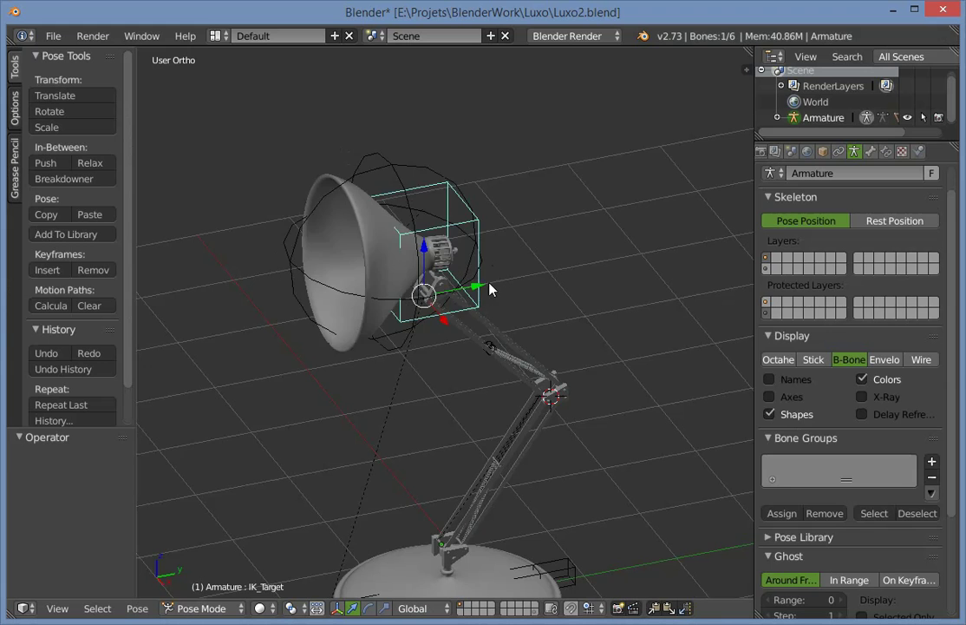
key("a")
scroll(481, 295, "down", 2)
middle_click_drag(479, 297, 377, 266)
key("a")
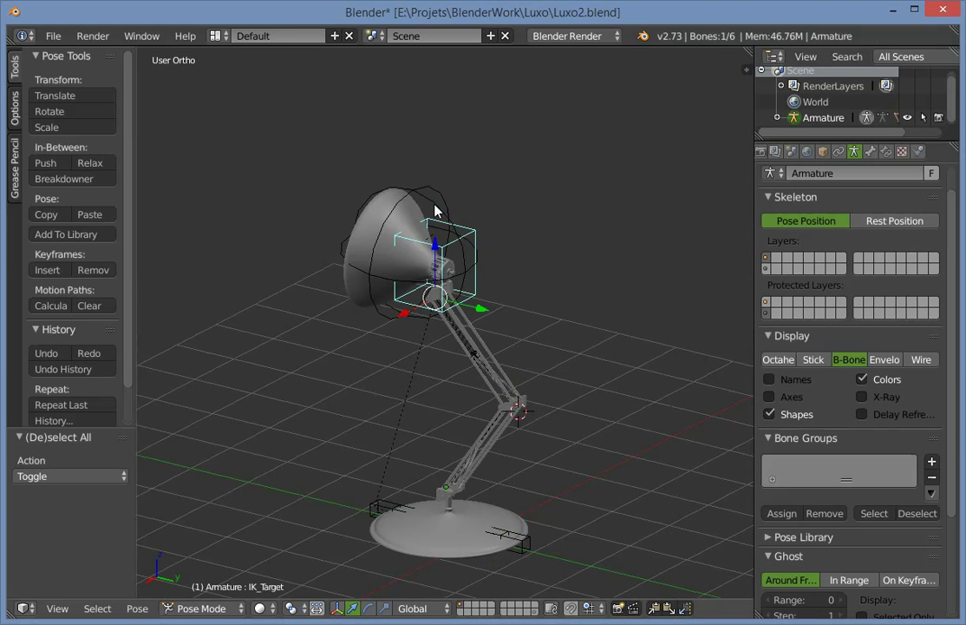
key("ctrl+z")
Move the HeadController to layer 20 and clear the selection.
middle_click_drag(453, 295, 439, 379)
key("m")
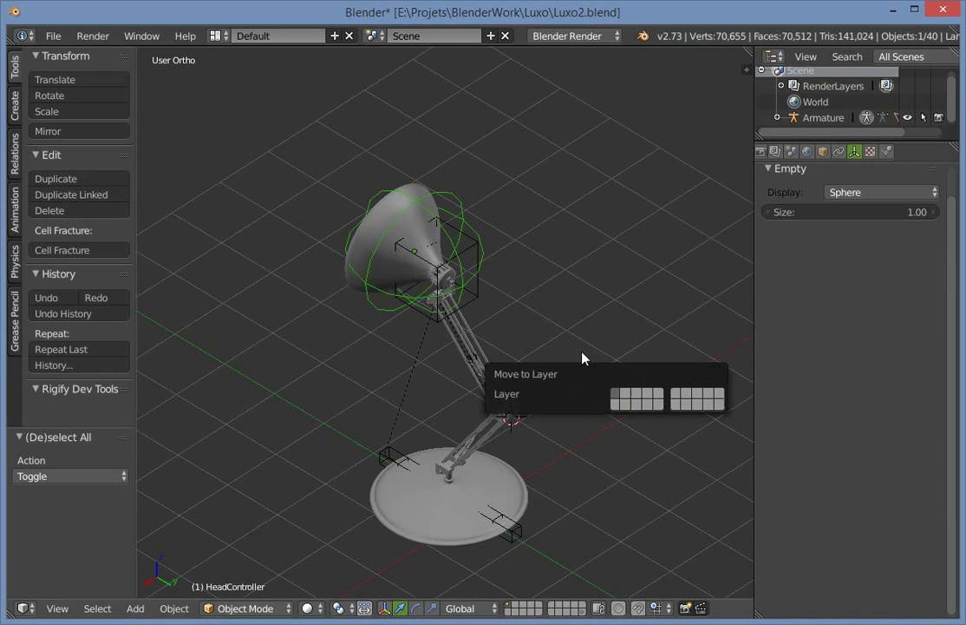
left_click(719, 406)
key("a")
key("a")
Select the IK_Target bone behind the lamp head, try moving it and undo the move.
right_click(462, 244)
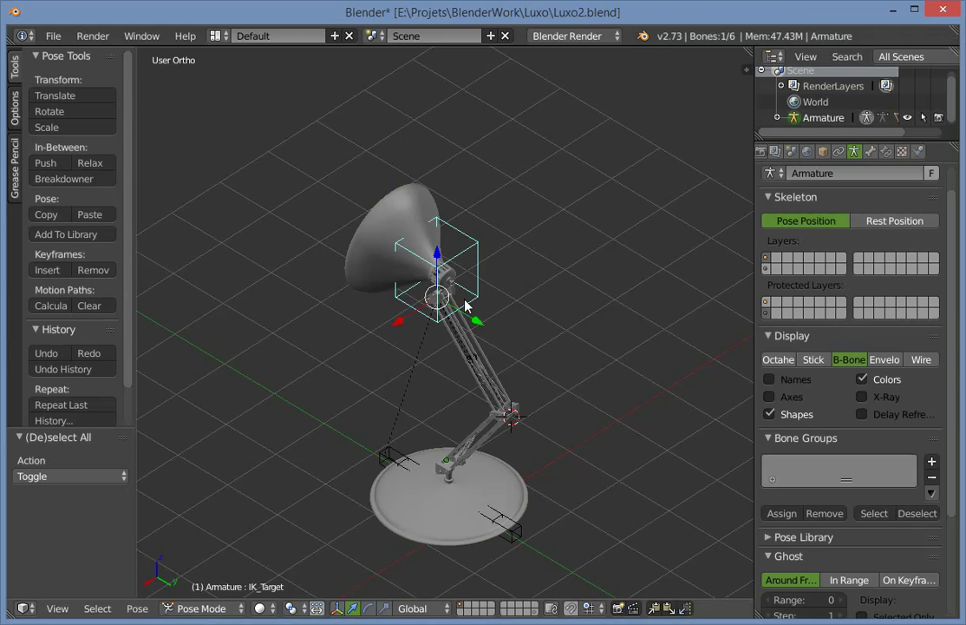
key("g")
left_click(443, 328)
key("ctrl+z")
Test the lamp head with free trackball rotations of the IK_Target bone and undo them.
key("r")
key("r")
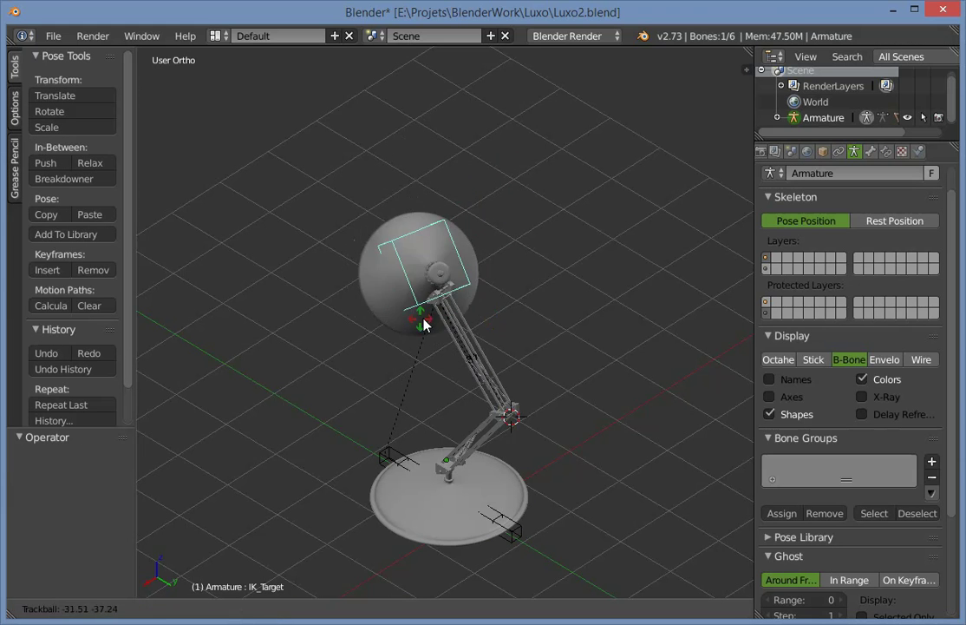
left_click(470, 318)
middle_click_drag(470, 318, 466, 442)
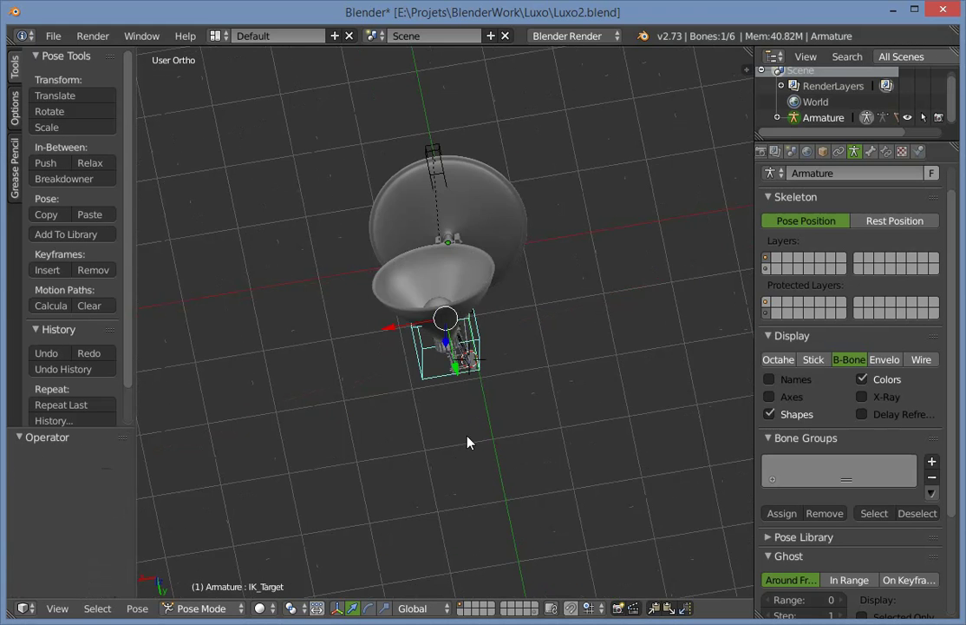
middle_click_drag(504, 391, 504, 324)
key("KP_1")
key("KP_3")
key("r")
key("r")
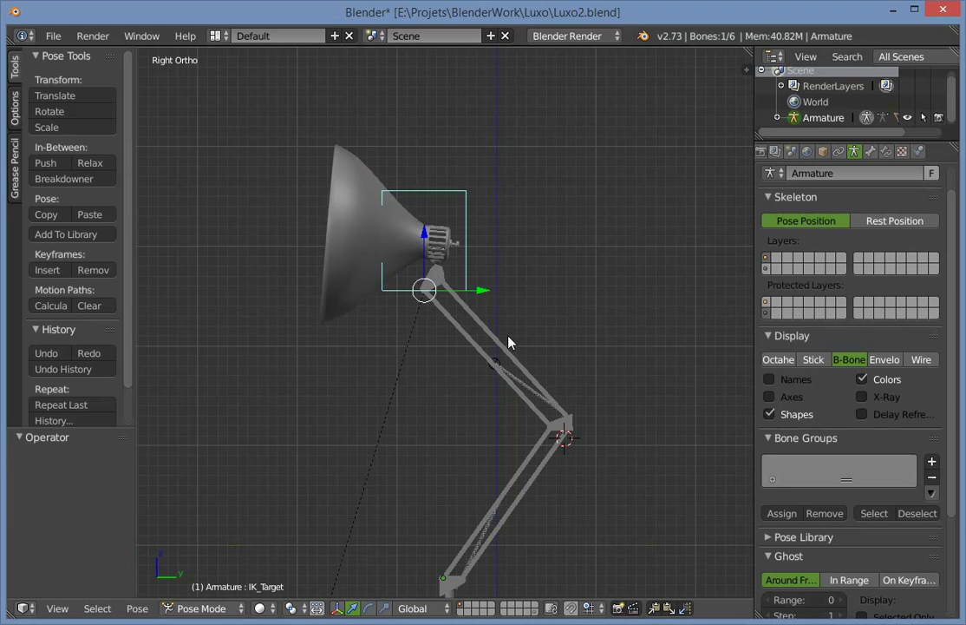
left_click(534, 327)
key("ctrl+z")
Move the IK_Target bone about 0.095 on Y and -0.016 on Z, and undo a trial scaling of it.
key("g")
left_click(546, 327)
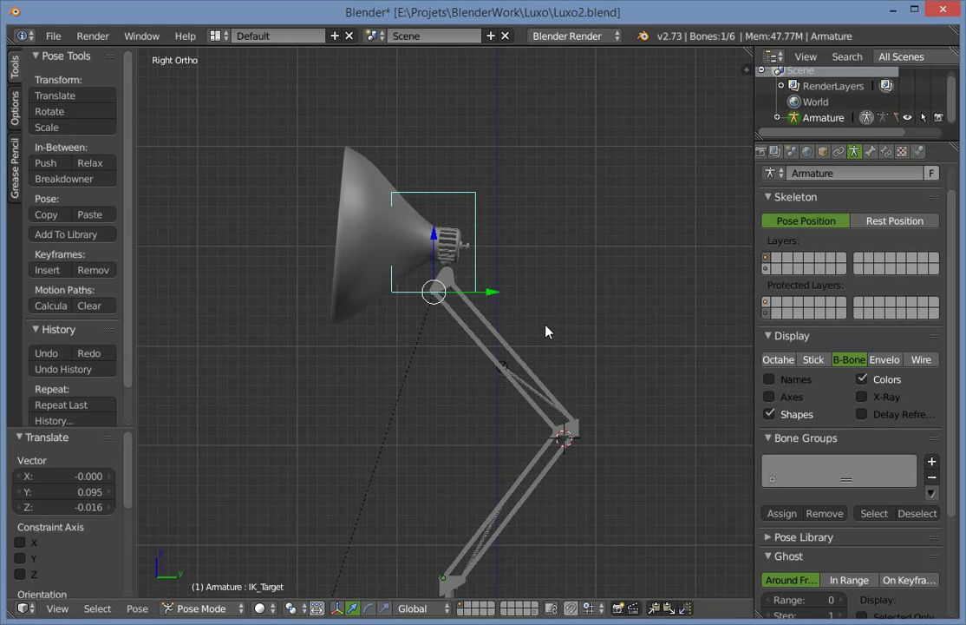
key("s")
left_click(688, 341)
key("ctrl+z")
Lock the IK_Target bone's X, Y and Z scale and test the lock by scaling it about 1.5 times.
key("n")
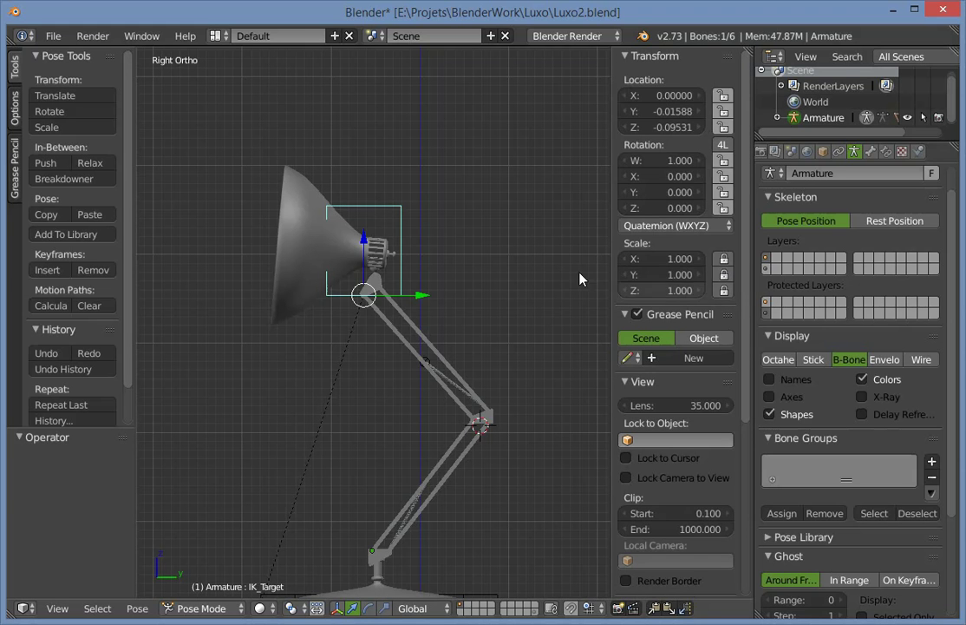
key("n")
key("s")
left_click(602, 271)
Select the Root bone around the lamp base, try scaling it and undo the scaling.
scroll(524, 382, "down", 2)
middle_click_drag(488, 411, 507, 266, "shift")
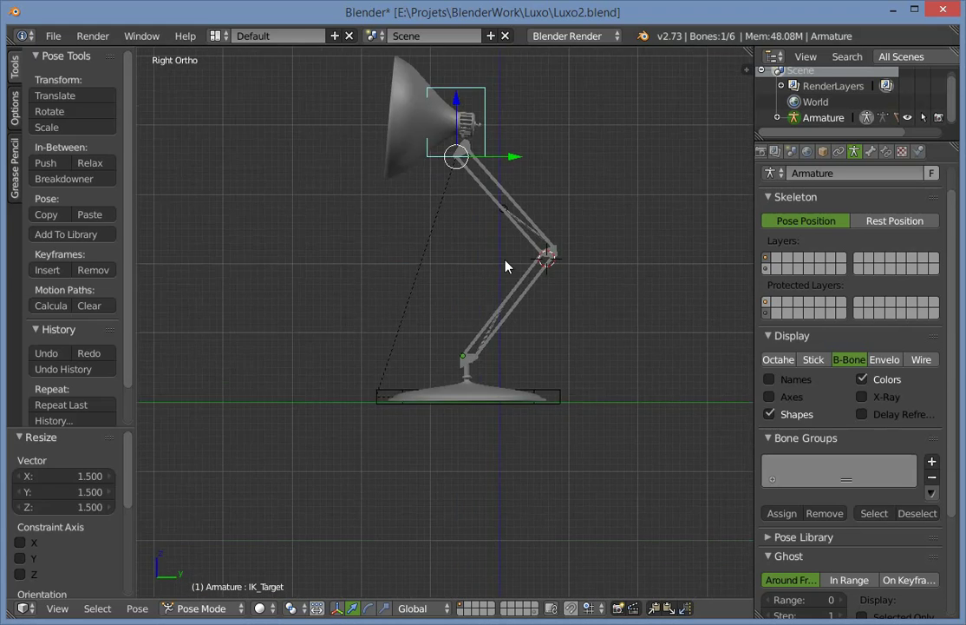
key("a")
scroll(478, 365, "up", 3)
middle_click_drag(440, 460, 448, 419, "shift")
middle_click_drag(449, 419, 385, 459)
right_click(346, 395)
scroll(520, 425, "down", 4)
key("s")
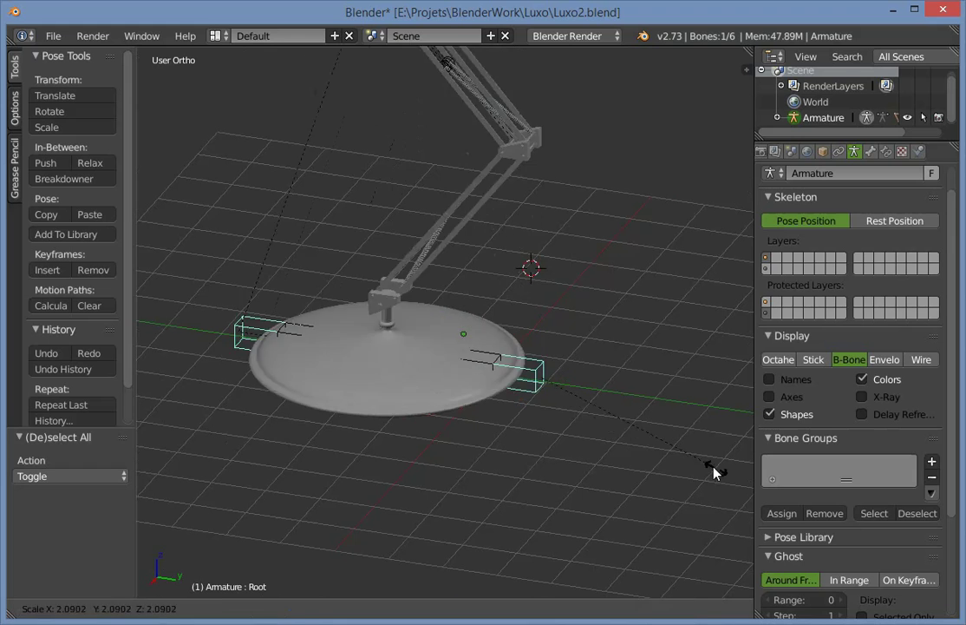
left_click(638, 439)
key("ctrl+z")
Switch to wireframe shading, scale the Root bone by about 1.57 and undo it.
key("z")
key("s")
left_click(583, 411)
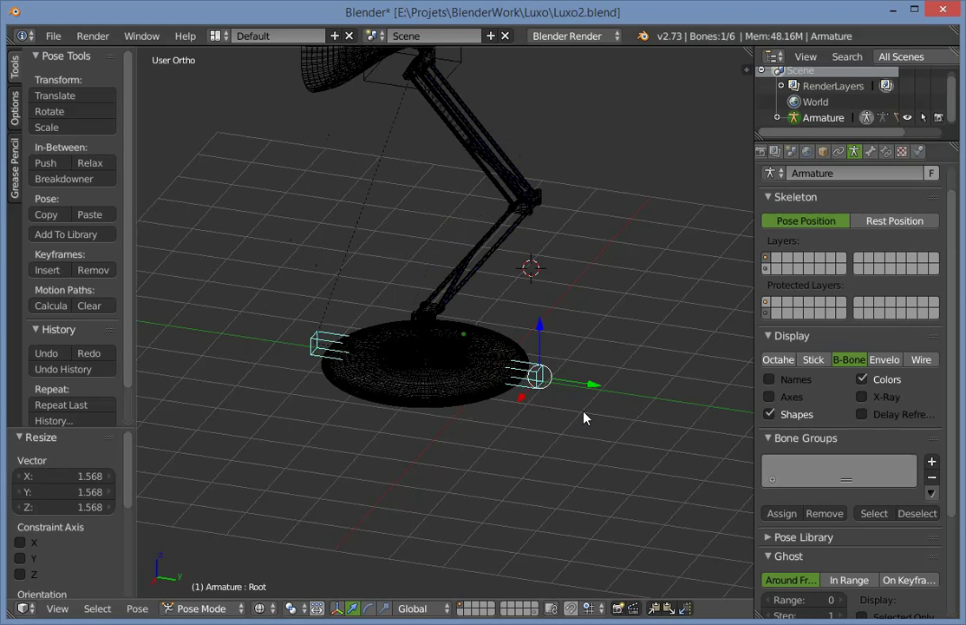
key("ctrl+z")
Show the transform properties, undo a first trial rotation of the Root bone, and tilt it about 29° in the right view.
key("b")
key("n")
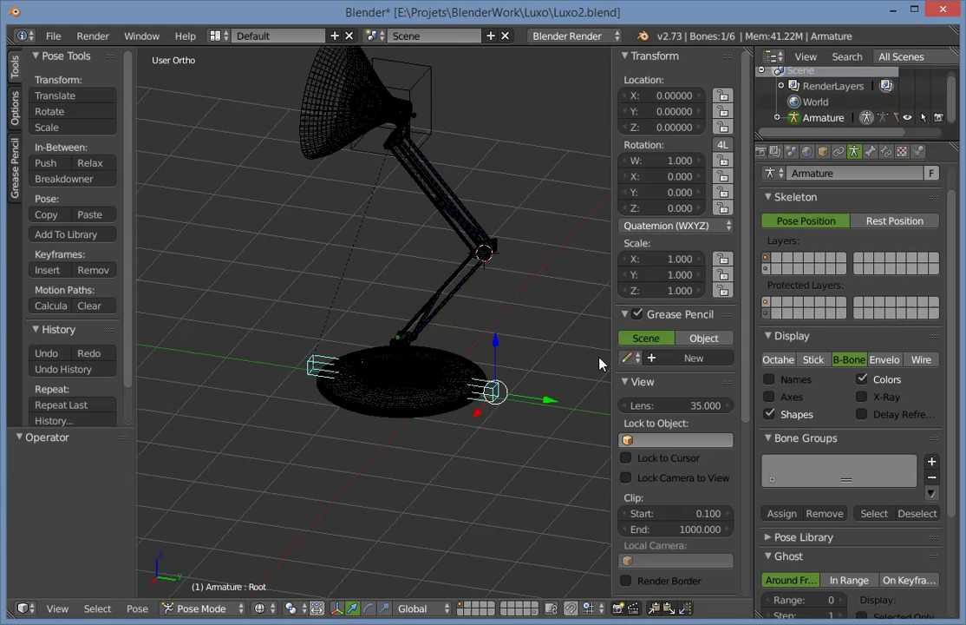
key("r")
left_click(494, 389)
key("ctrl+z")
key("KP_3")
key("r")
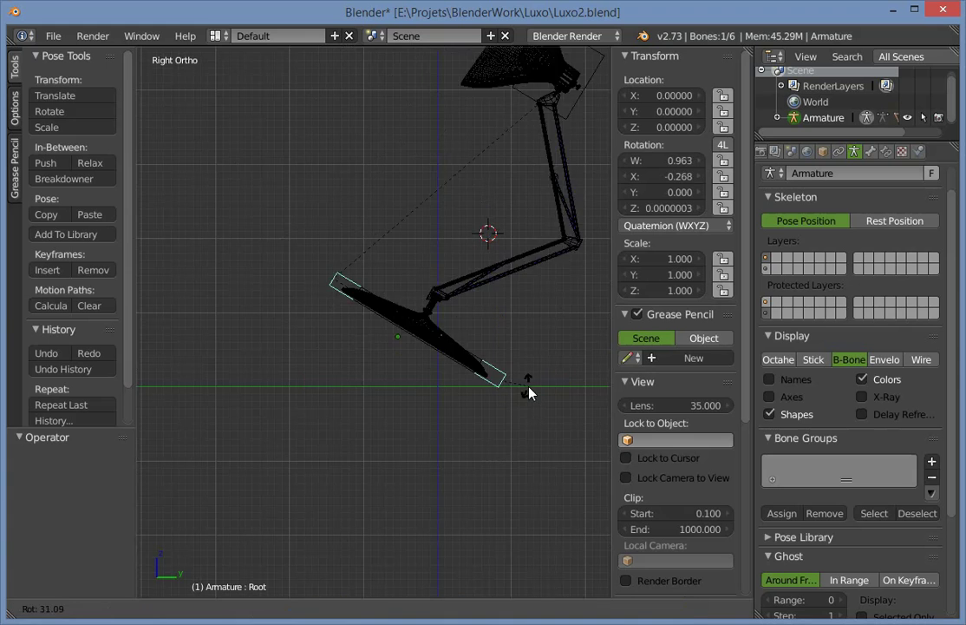
left_click(535, 390)
Move and rotate the IK_Target bone above the tilted base, and rotate the Root bone again.
key("a")
right_click_drag(527, 160, 457, 145)
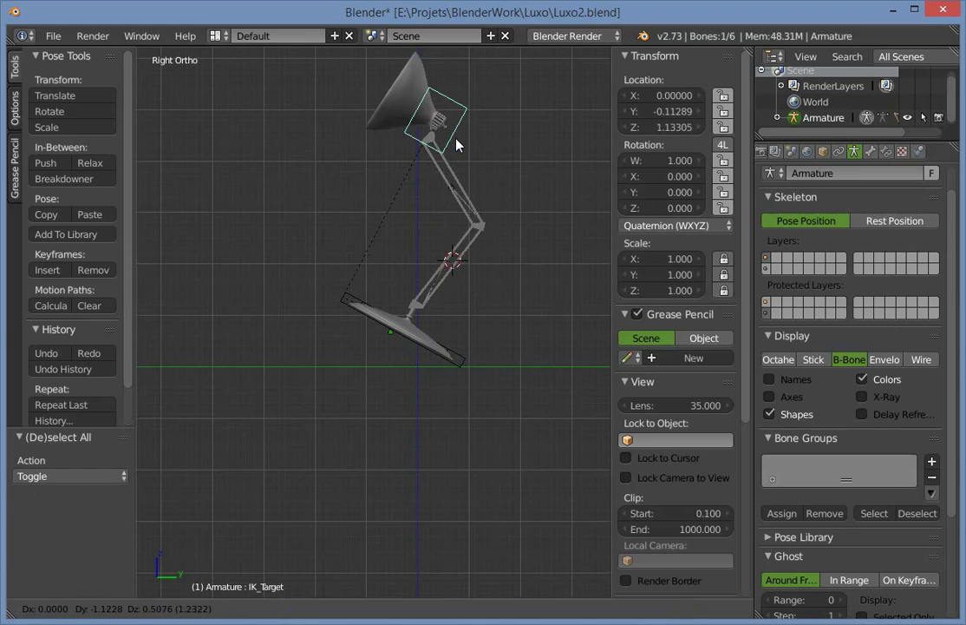
left_click(443, 162)
key("r")
left_click(505, 140)
key("a")
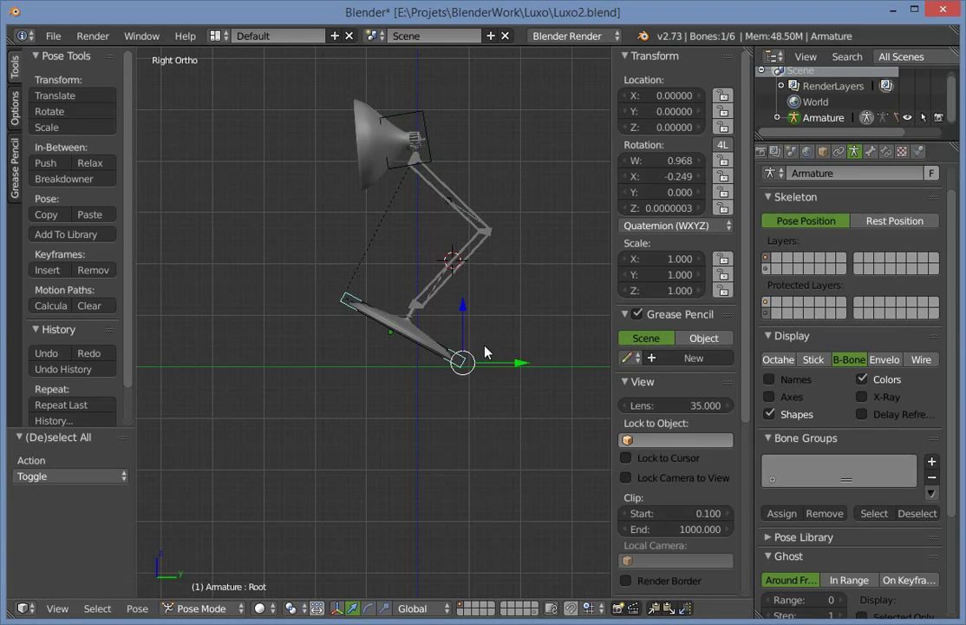
key("r")
left_click(471, 336)
Undo all the trial moves and rotations of the IK_Target and Root bones.
key("ctrl+z")
key("ctrl+z")
key("ctrl+z")
key("ctrl+z")
key("ctrl+z")
key("ctrl+z")
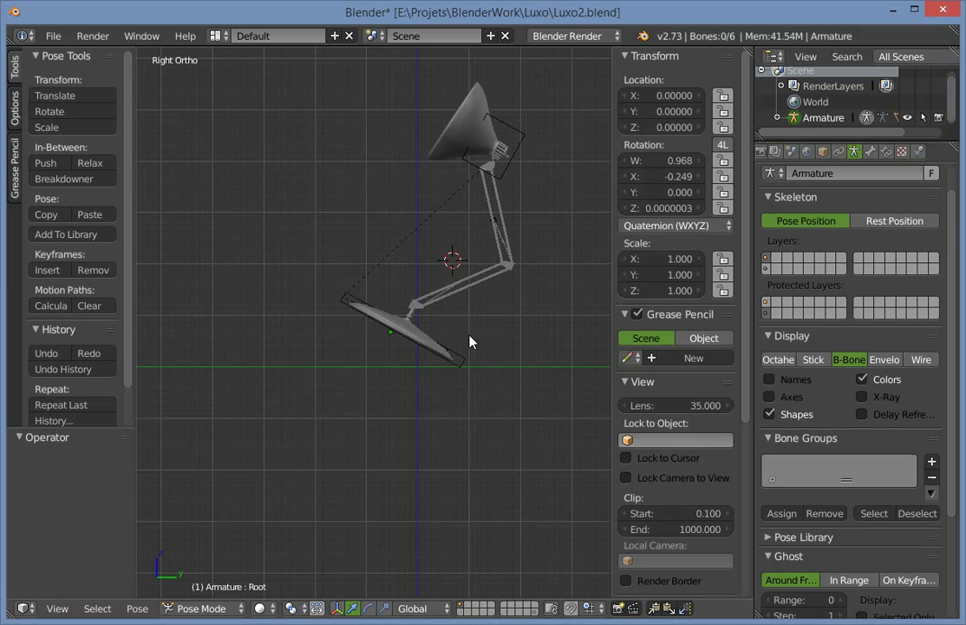
key("ctrl+z")
scroll(434, 369, "up", 3)
key("a")
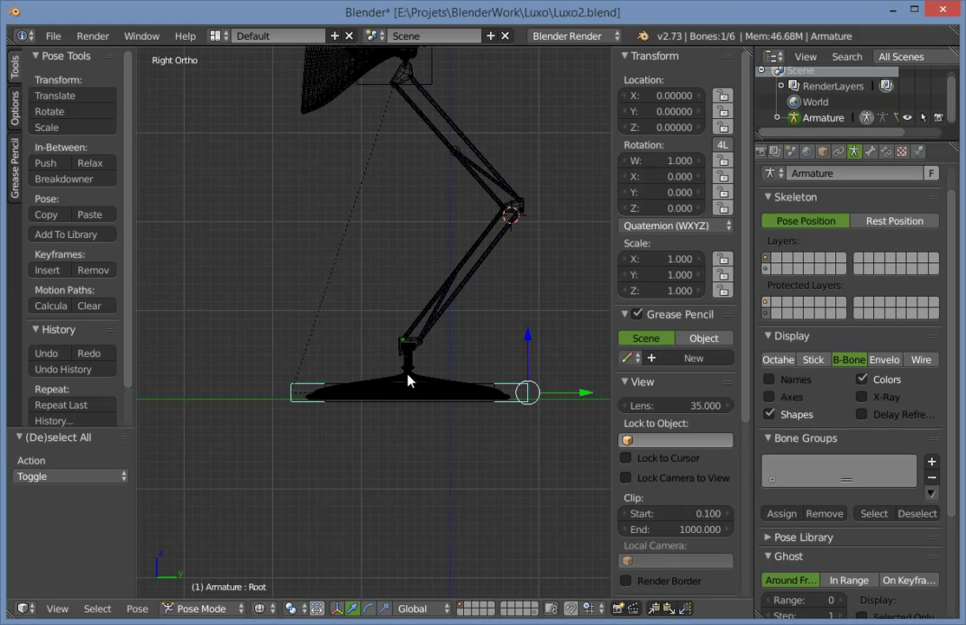
In Edit Mode with solid shading, widen the Root bone's B-Bone display size along X until its box extends beyond the lamp base.
mouse_move(407, 379)
middle_mouse_down()
mouse_move(346, 398)
mouse_move(349, 353)
mouse_move(382, 291)
middle_mouse_up()
key("Tab")
key("z")
scroll(382, 290, "up", 2)
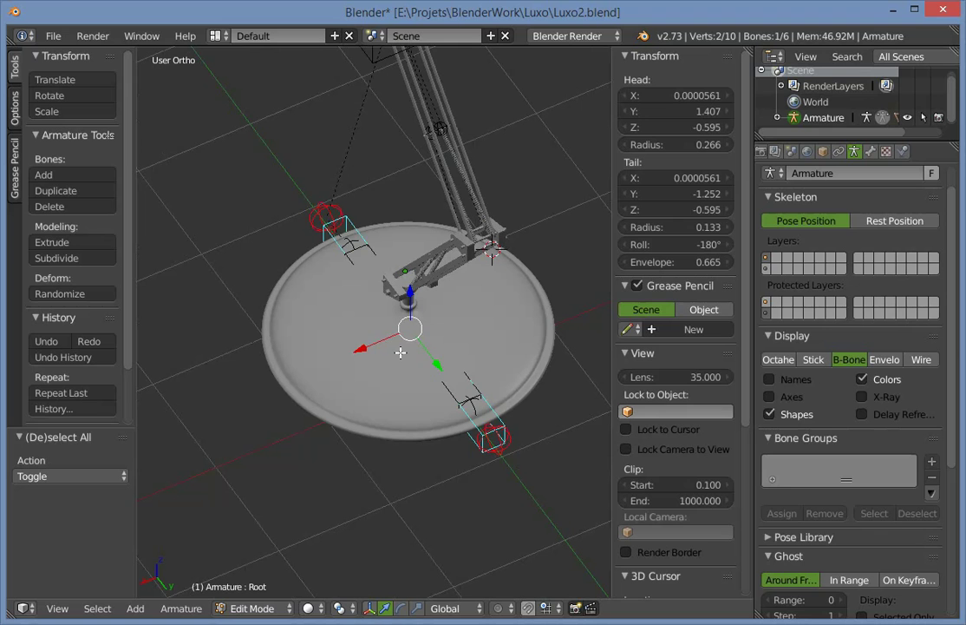
key("ctrl+alt+s")
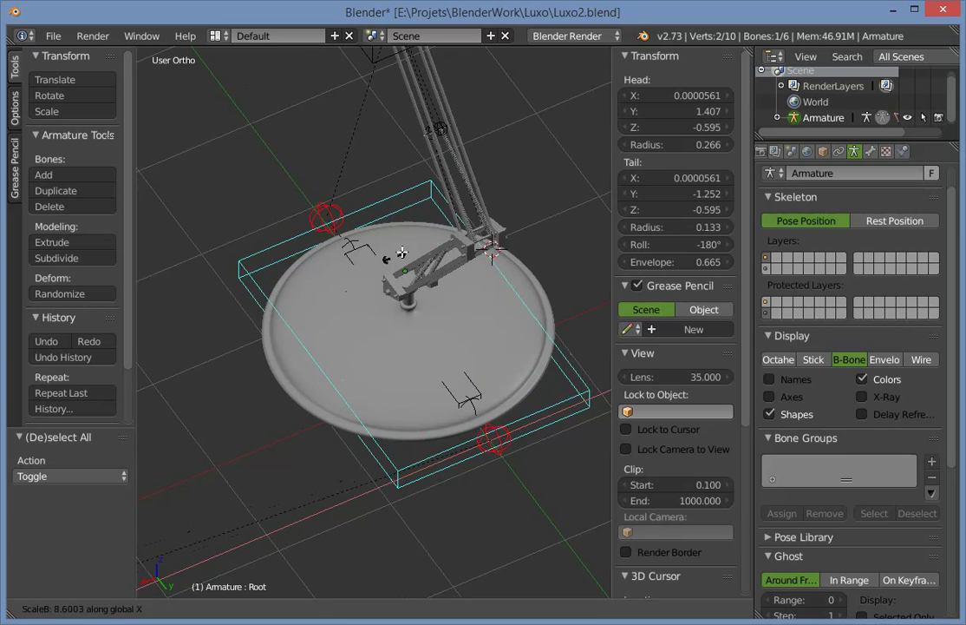
left_click(342, 510)
Widen the RootIKMain bone's B-Bone display size about 11 times along X, and return to Pose Mode.
key("a")
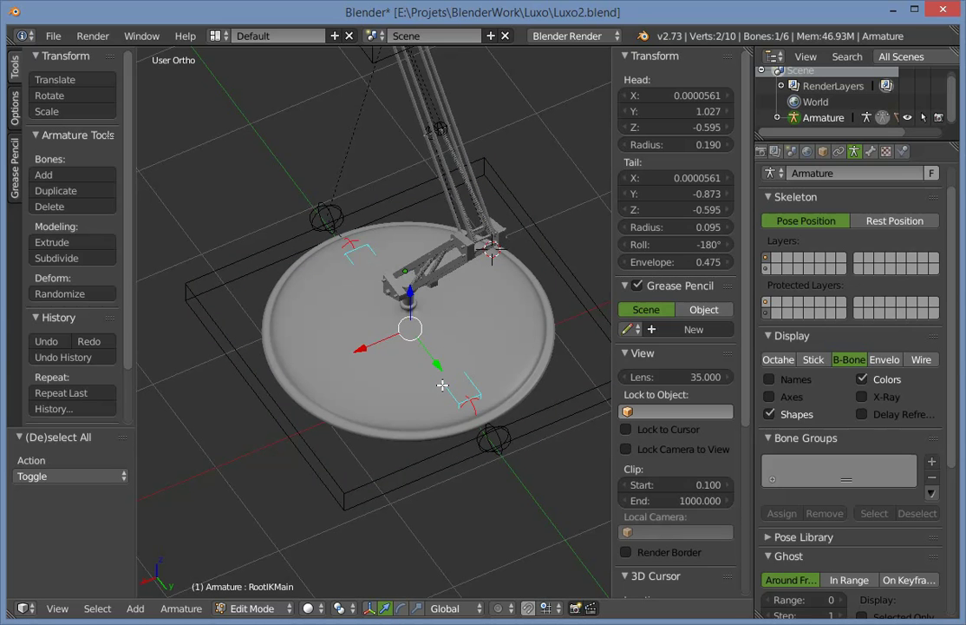
key("ctrl+alt+s")
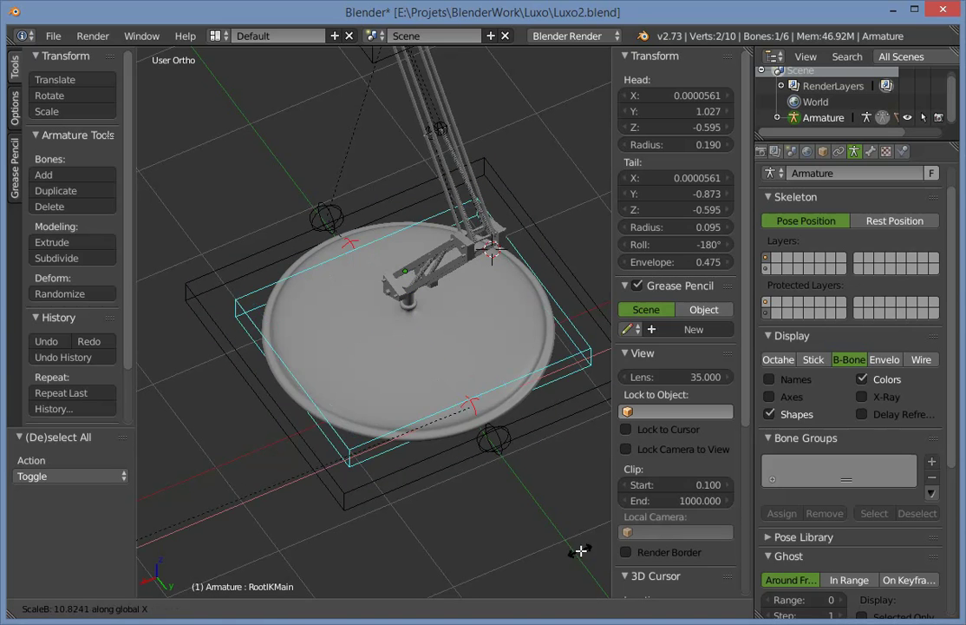
left_click(599, 546)
key("Tab")
scroll(434, 434, "down", 1)
key("a")
middle_click_drag(285, 408, 351, 375)
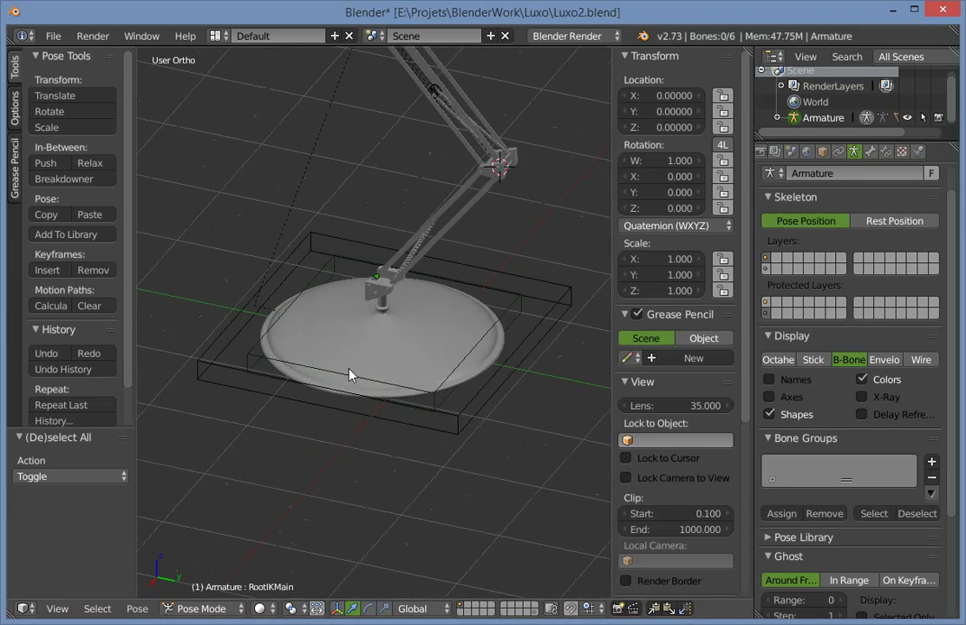
Enlarge the Root bone's B-Bone display size about three times uniformly in Edit Mode, and return to Pose Mode.
right_click(352, 374)
key("KP_3")
right_click(268, 363)
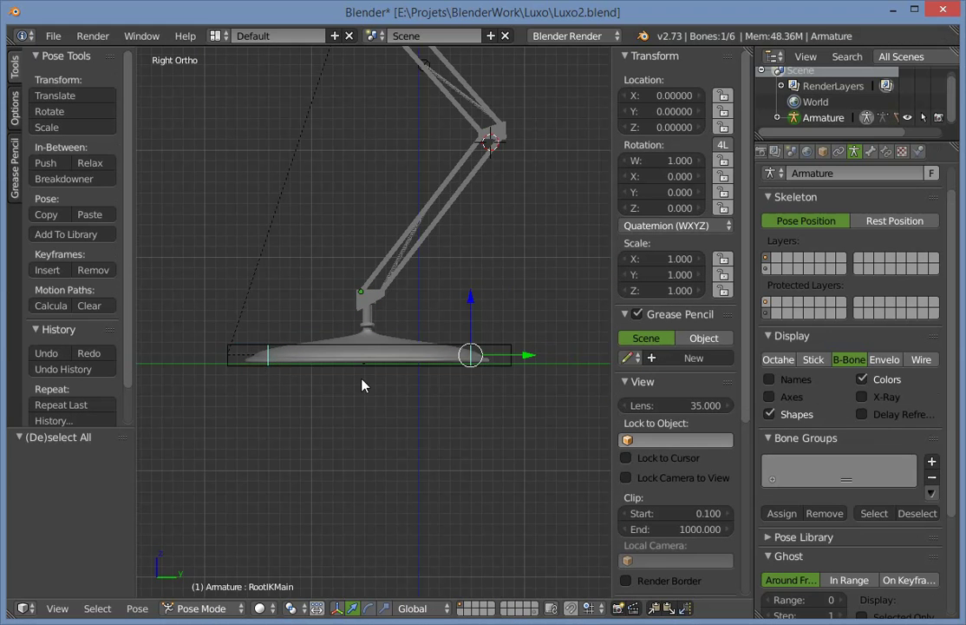
right_click(502, 345)
key("Tab")
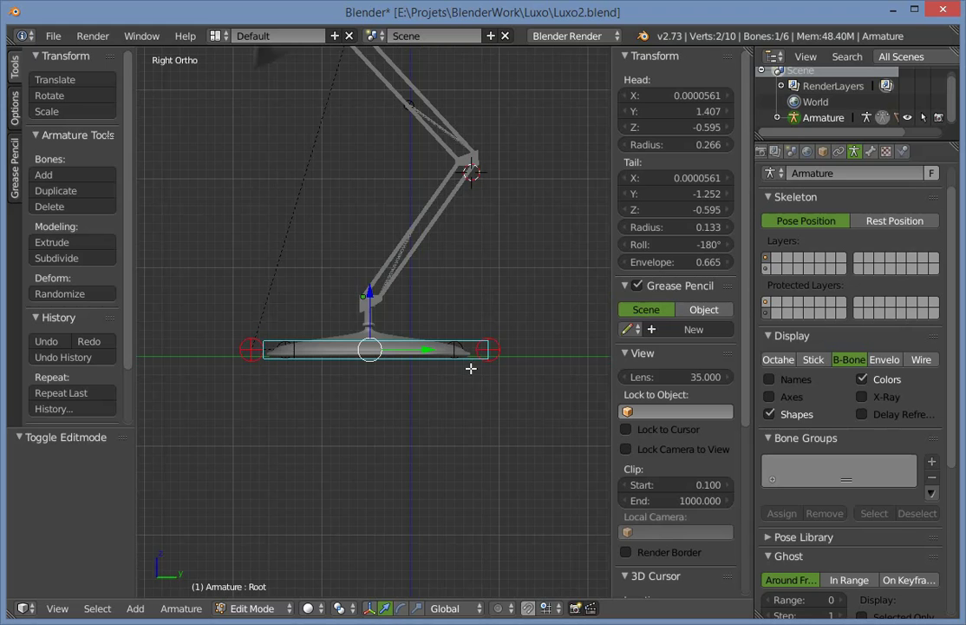
key("ctrl+alt+s")
left_click(532, 429)
key("ctrl+Tab")
scroll(512, 362, "down", 3)
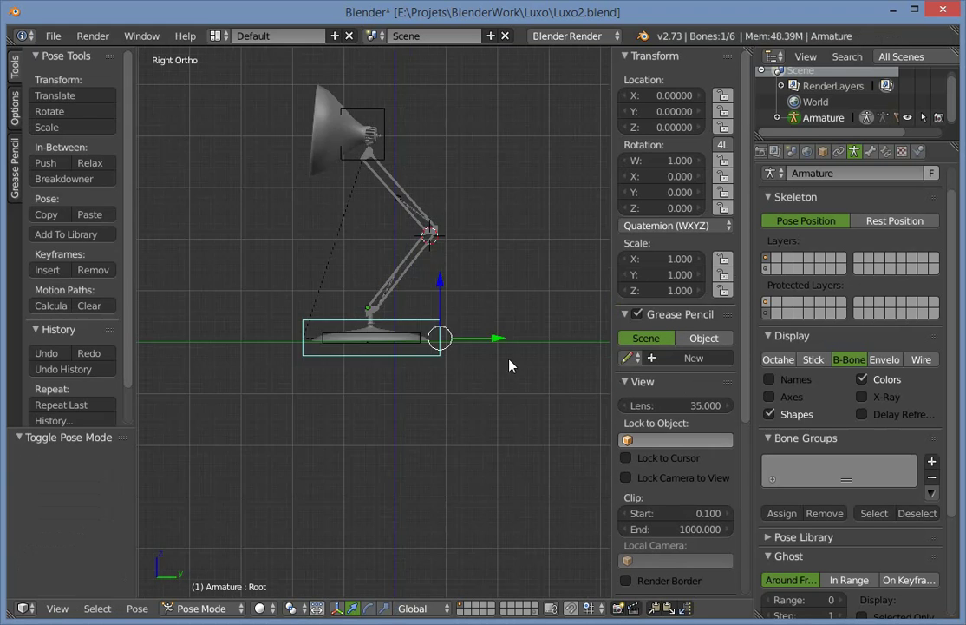
Scale the Root bone's B-Bone display size to about 0.364 along X, and try a further uniform enlargement.
key("a")
middle_click_drag(509, 358, 354, 385)
right_click(354, 383)
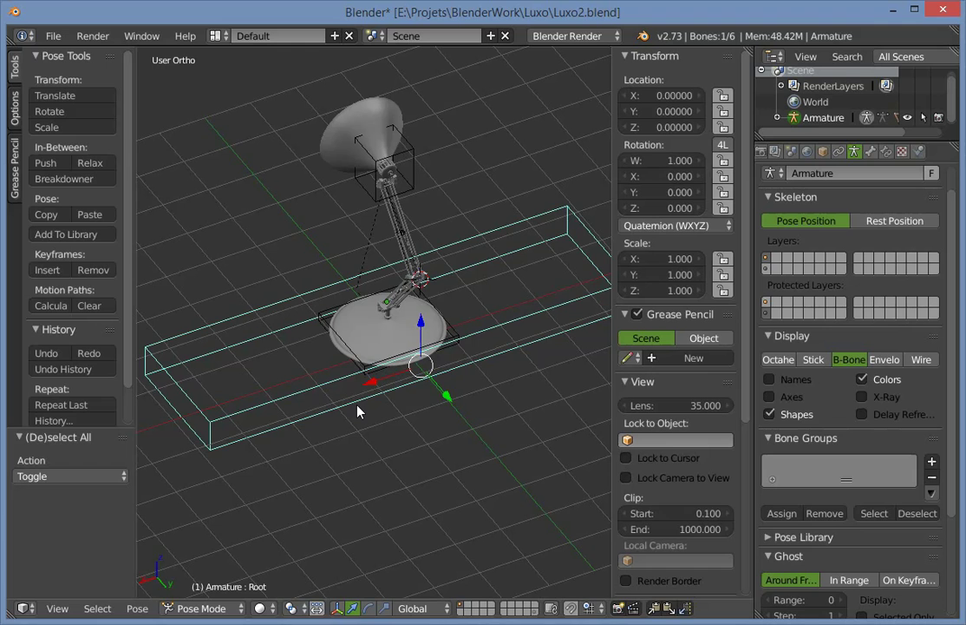
key("ctrl+alt+shift+s")
left_click(359, 405)
key("Tab")
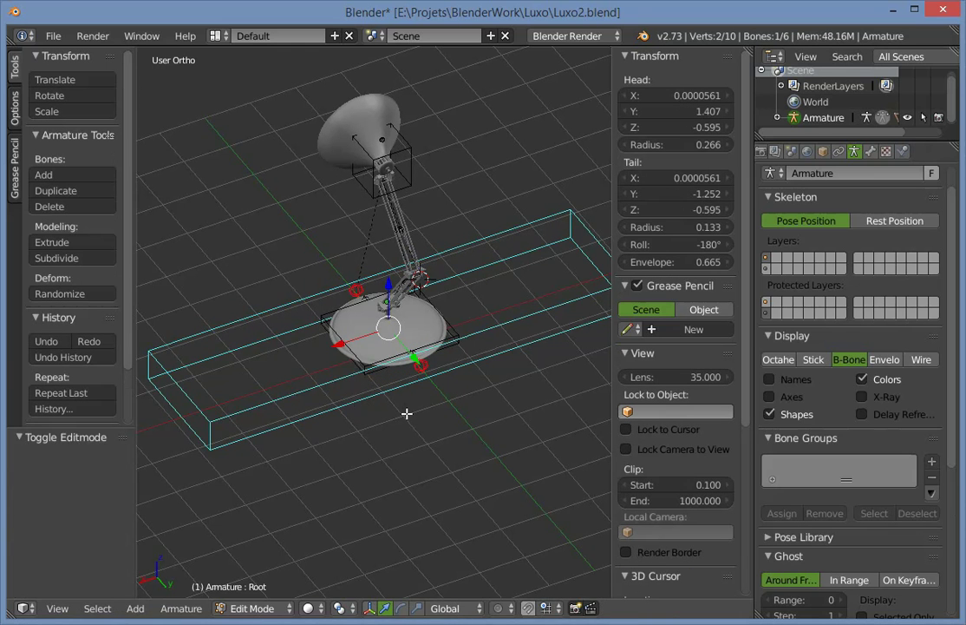
key("ctrl+alt+s")
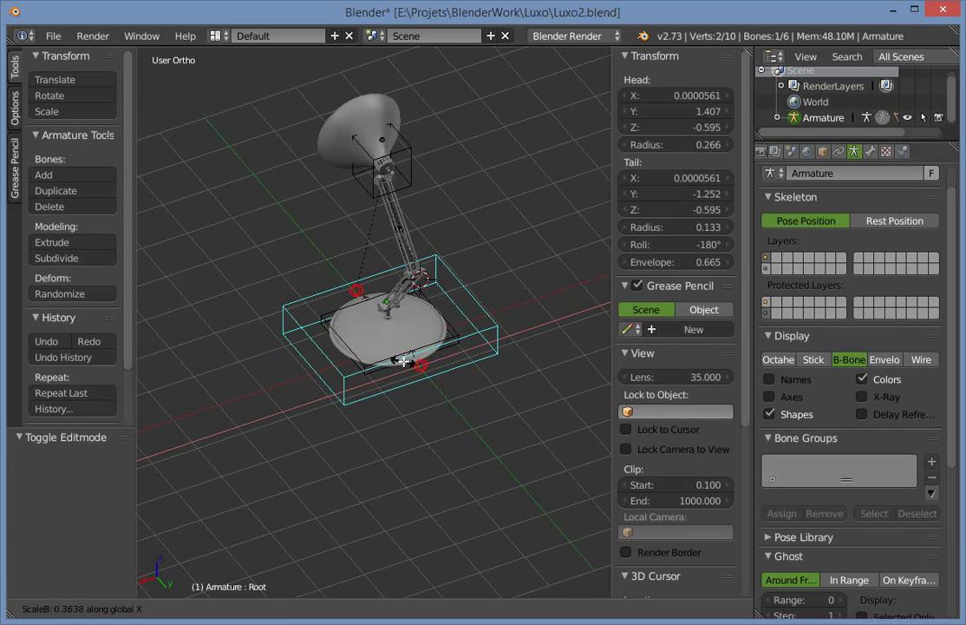
left_click(403, 360)
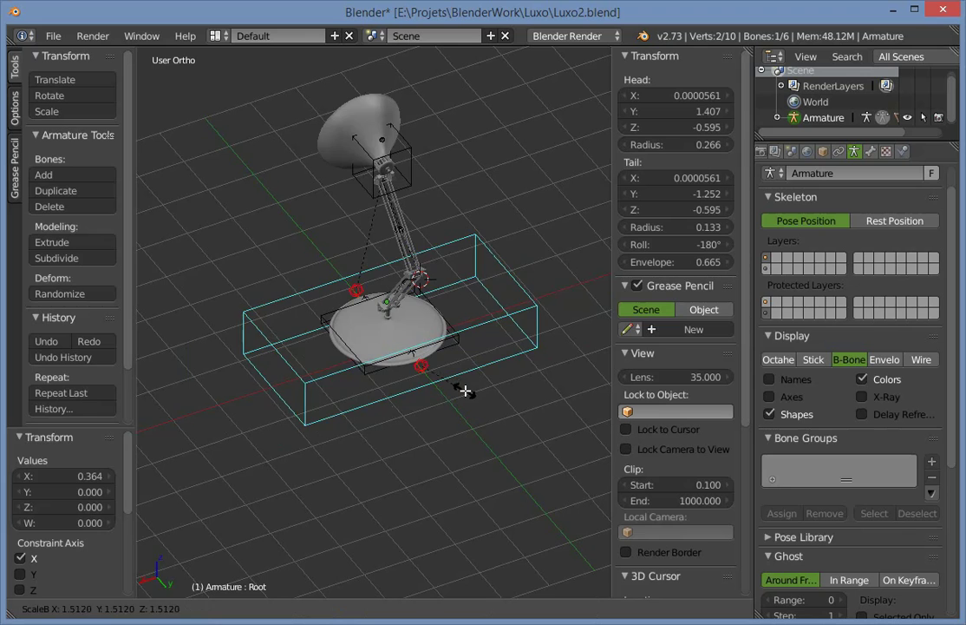
middle_click_drag(502, 390, 483, 396)
key("ctrl+Tab")
Try rotating the Root and RootIKMain bones in the right view, and revert both rotations.
key("KP_3")
scroll(483, 390, "up", 2)
key("a")
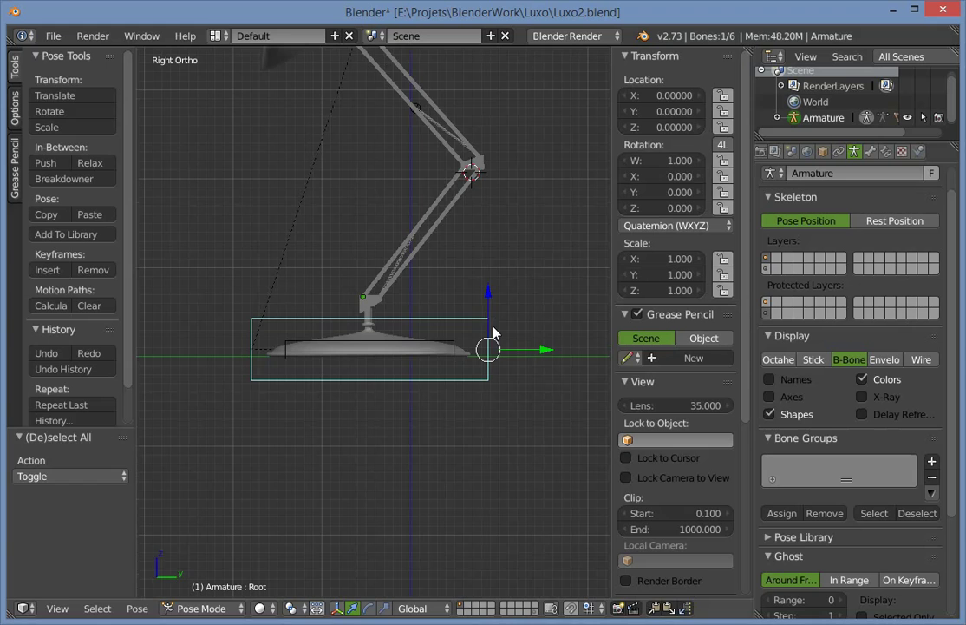
key("r")
key("Escape")
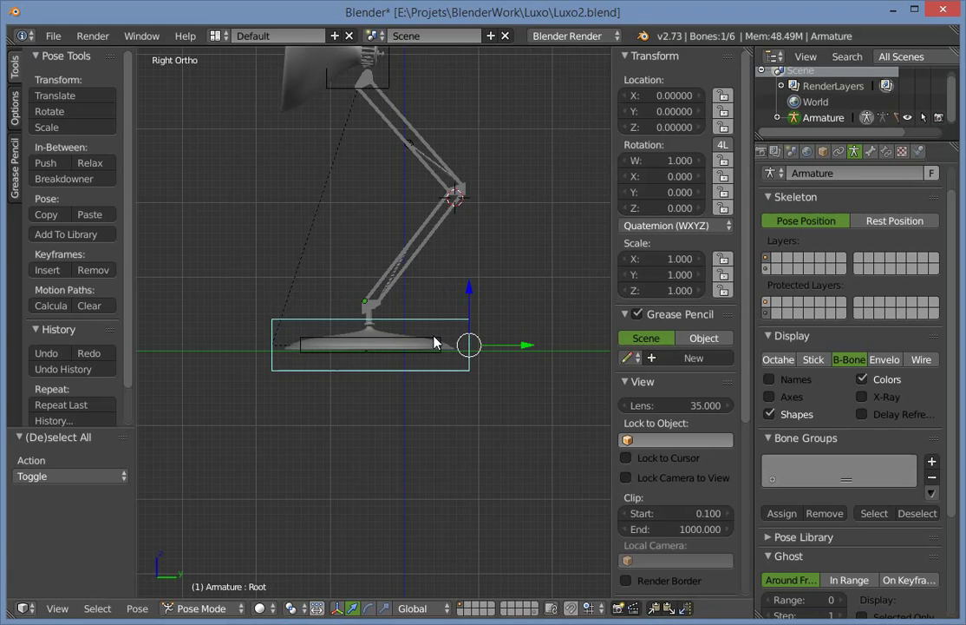
right_click(434, 337)
key("r")
left_click(474, 354)
key("ctrl+z")
Tilt the RootIKMain bone about 59°, turn it around global Z, and undo both rotations.
scroll(469, 321, "down", 1)
middle_click_drag(457, 306, 453, 377, "shift")
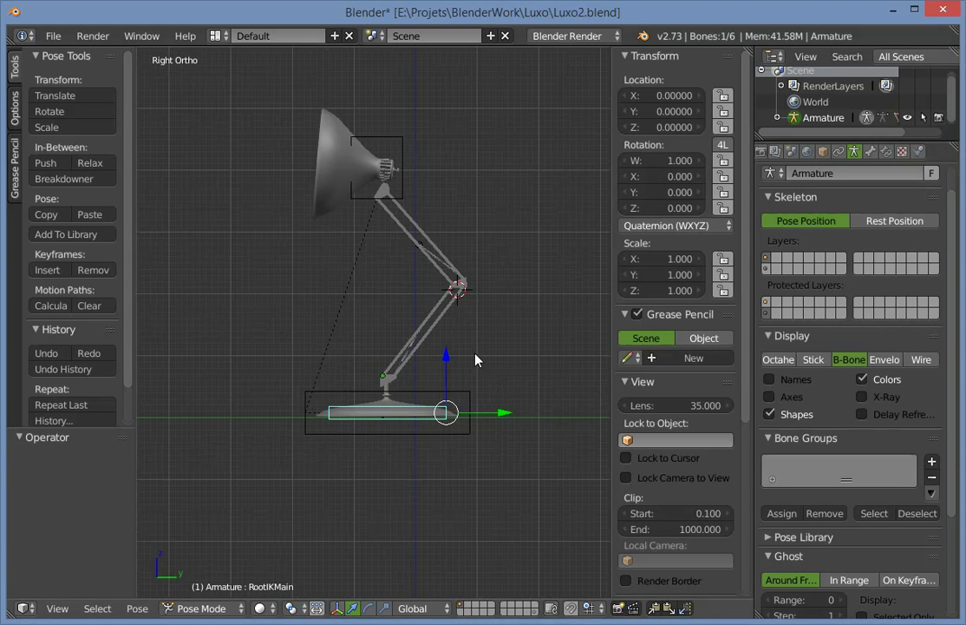
key("r")
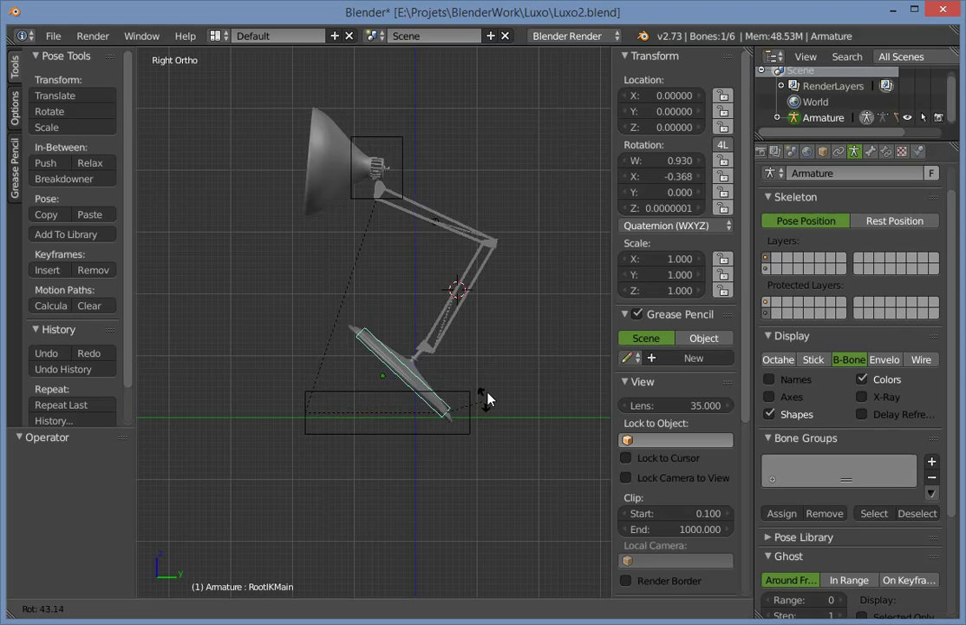
left_click(488, 417)
middle_click_drag(488, 418, 409, 507)
key("r")
key("z")
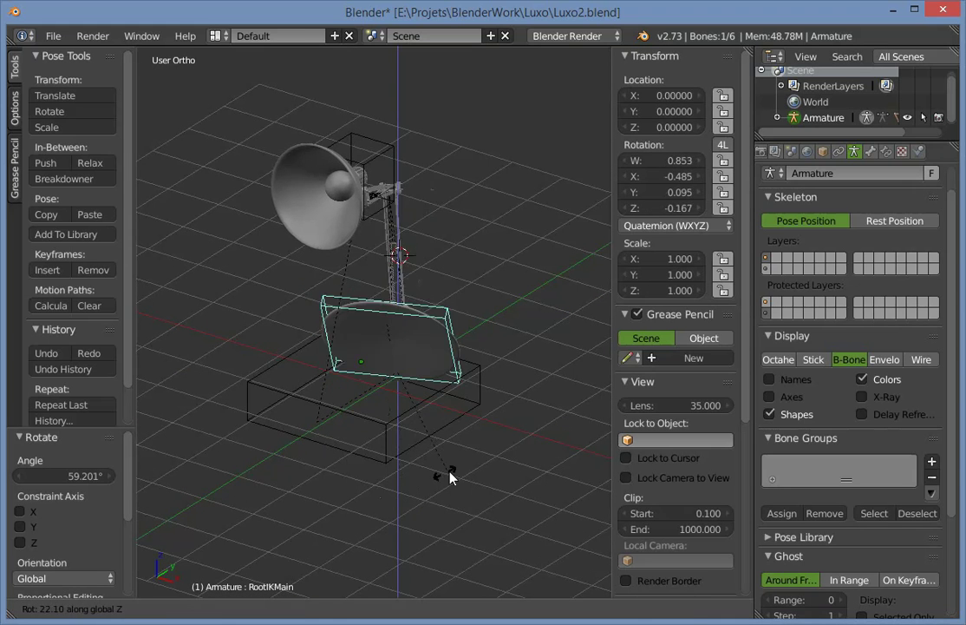
left_click(410, 480)
key("ctrl+z")
key("ctrl+z")
key("ctrl+z")
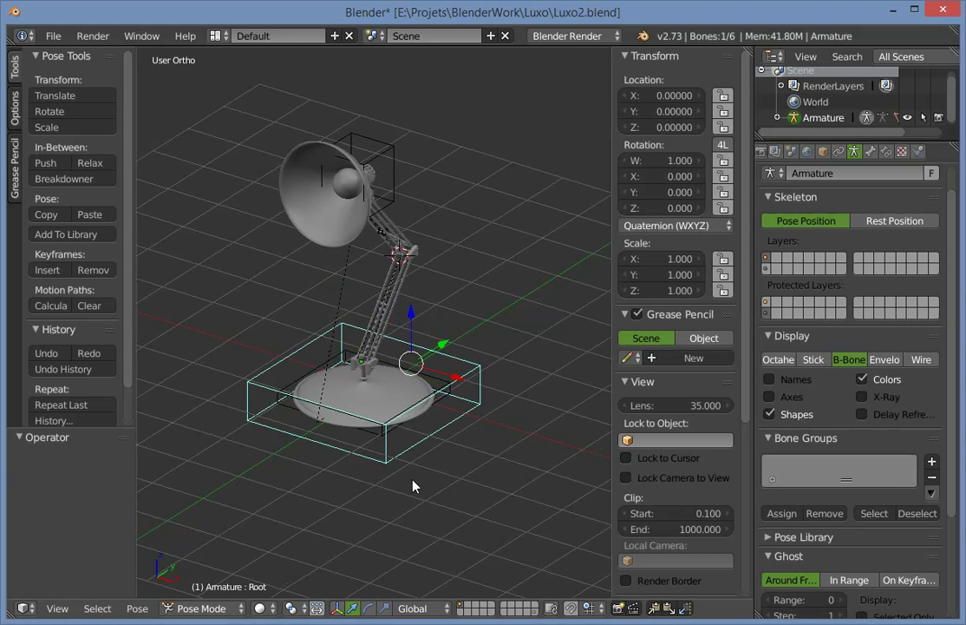
Pose the IK_Target bone at about Y -0.631 and Z 0.533, tilt it about 31°, and turn it freely with trackball rotation.
key("KP_1")
key("KP_3")
key("a")
right_click(398, 155)
key("g")
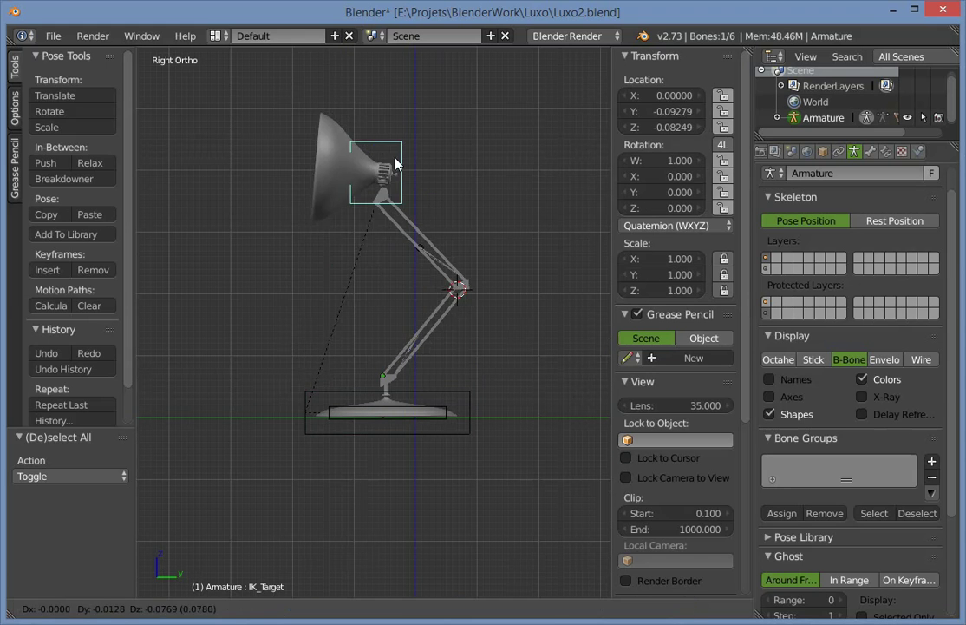
left_click(323, 248)
key("r")
left_click(379, 302)
key("g")
left_click(386, 275)
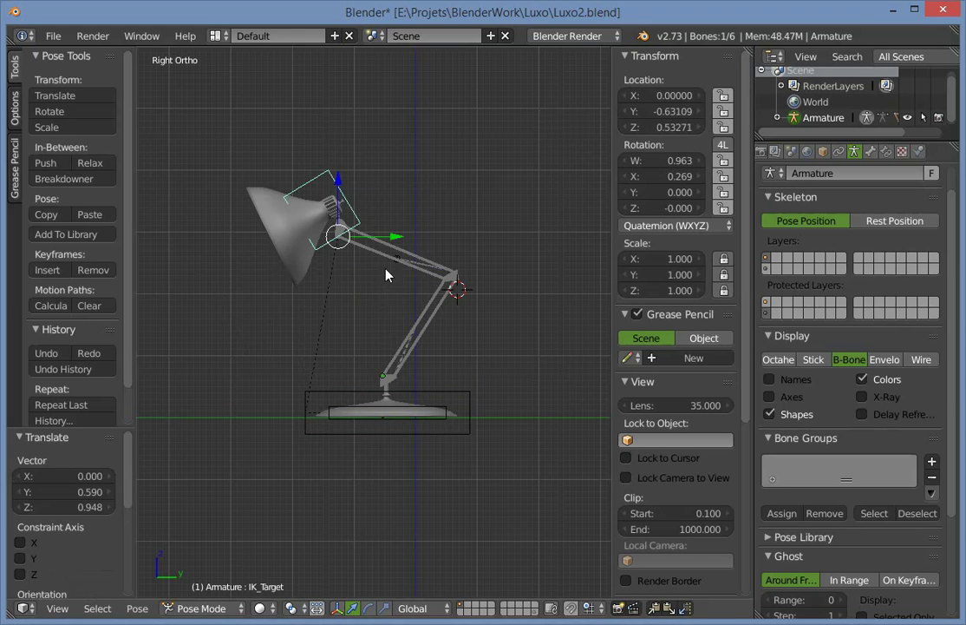
key("r")
key("r")
left_click(404, 254)
Select the IK_Target bone and move it about 0.617 on X, 0.227 on Y and -0.268 on Z.
key("a")
middle_click_drag(404, 254, 402, 200)
scroll(479, 328, "up", 8)
right_click(401, 200)
right_click(386, 157)
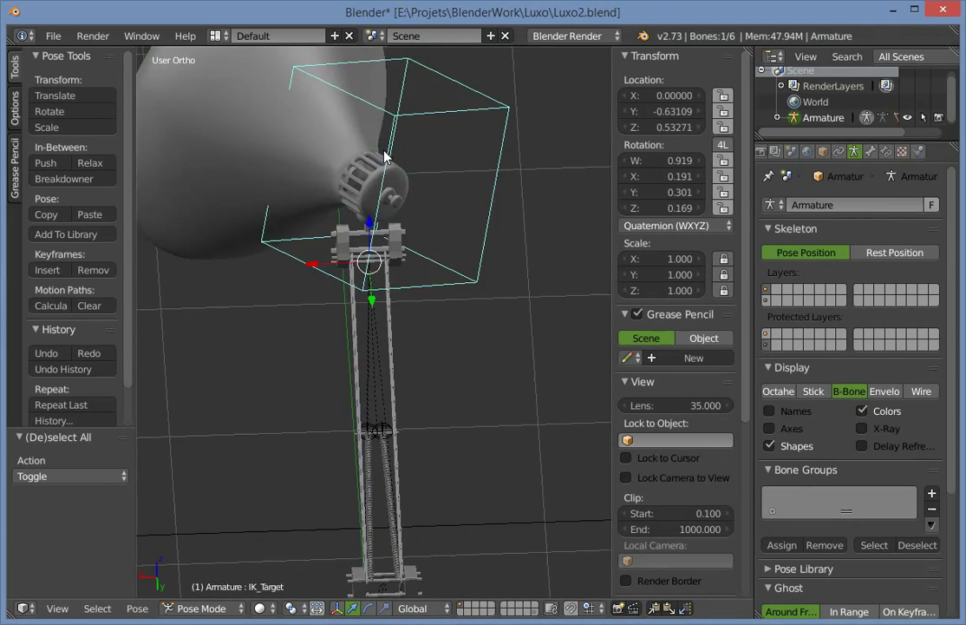
key("g")
scroll(314, 289, "down", 3)
left_click(314, 343)
Clear the IK_Target bone's rotation and location, and clear the location of all control bones.
scroll(313, 441, "down", 4)
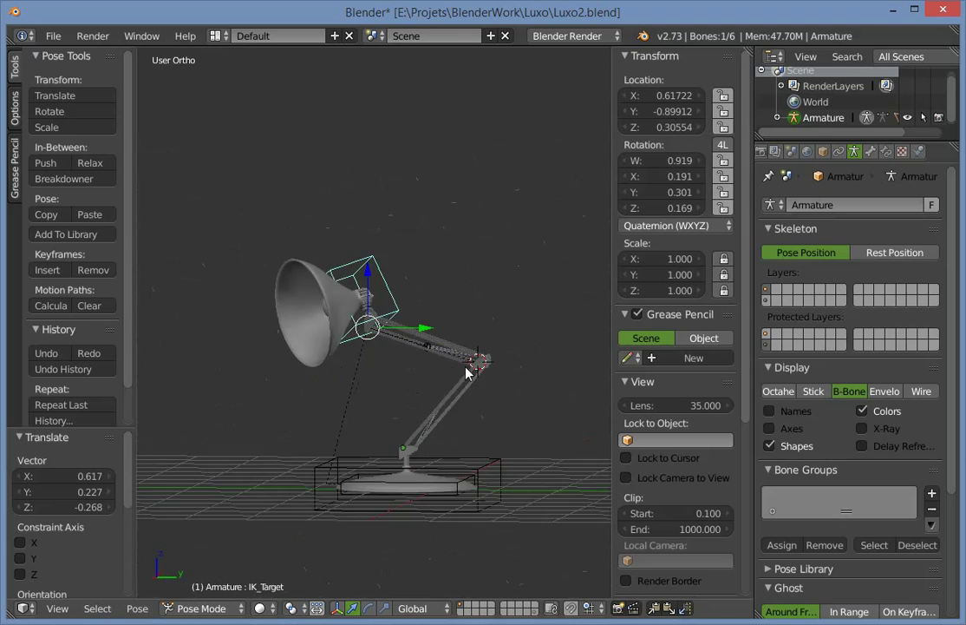
middle_click_drag(469, 373, 500, 380)
scroll(531, 422, "up", 4)
scroll(441, 356, "up", 3)
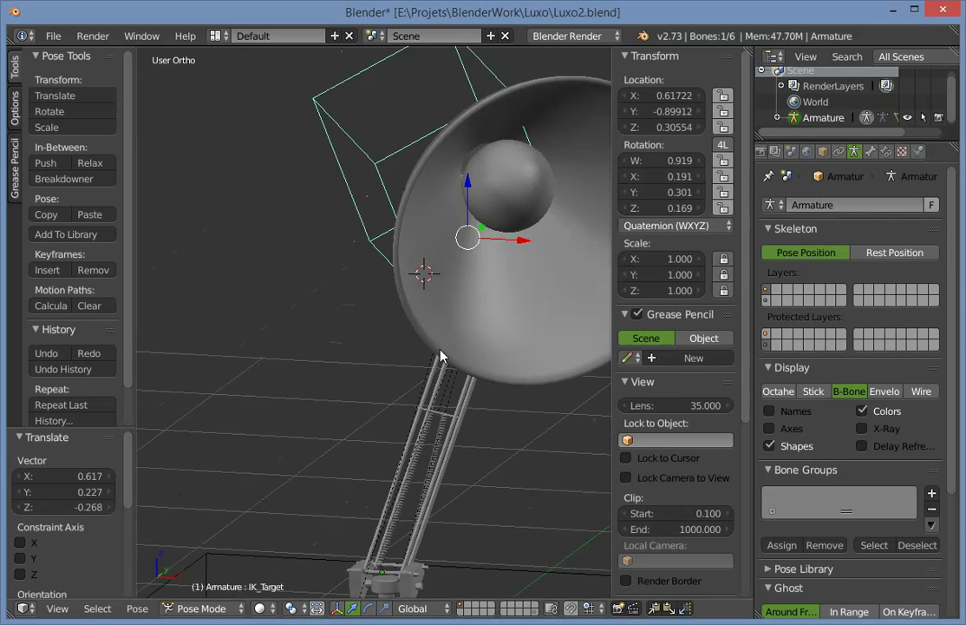
scroll(441, 356, "down", 4)
mouse_move(417, 272)
middle_mouse_down()
mouse_move(438, 305)
mouse_move(406, 283)
middle_mouse_up()
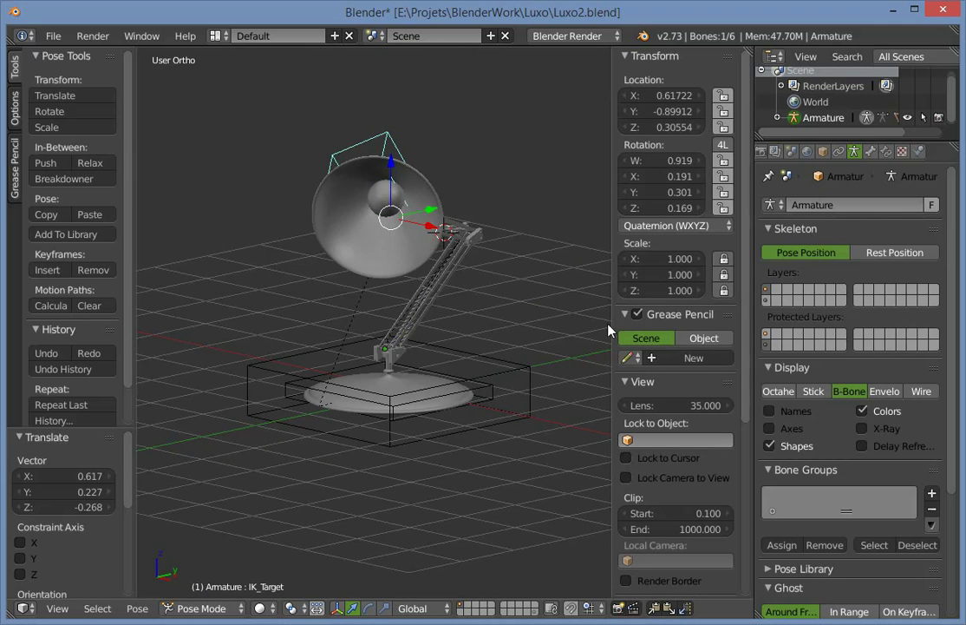
key("alt+r")
key("alt+g")
key("a")
scroll(500, 361, "down", 2)
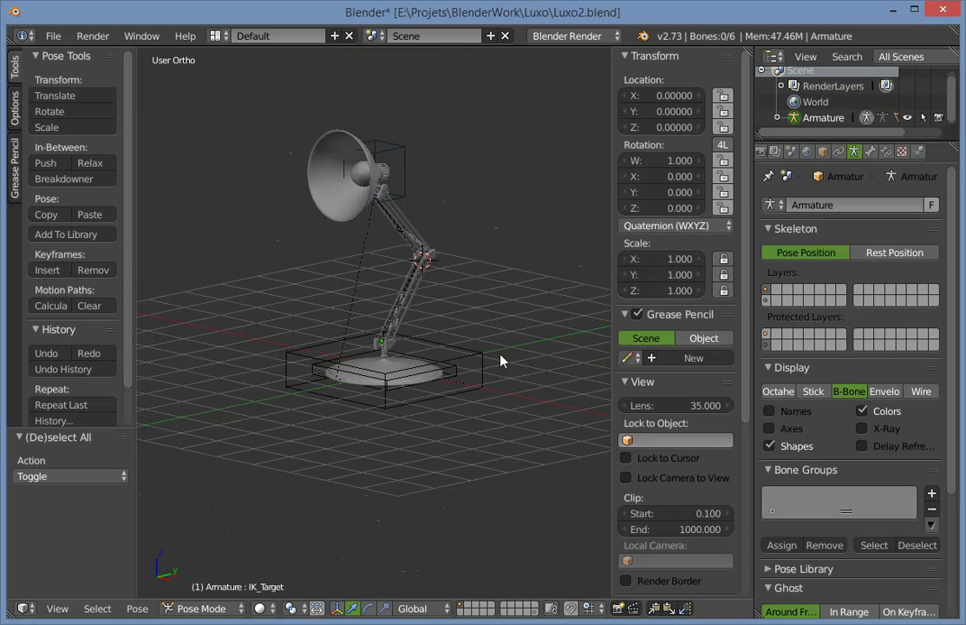
key("a")
key("alt+g")
Hide the transform properties, undo a trial rotation of the IK_Target bone, and save over Luxo2.blend.
key("KP_3")
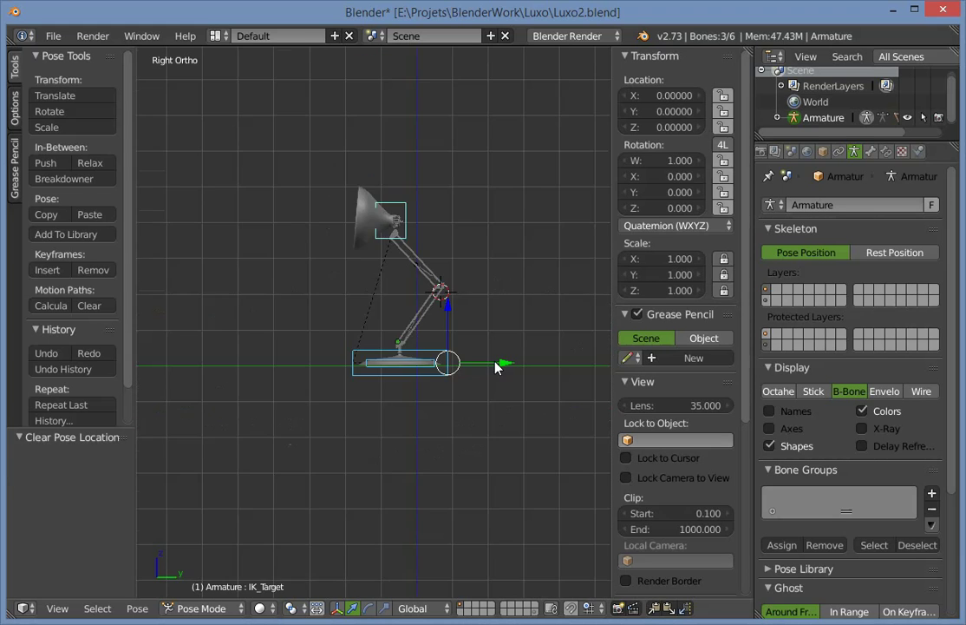
key("n")
scroll(503, 201, "up", 3)
middle_click_drag(565, 225, 503, 339, "shift")
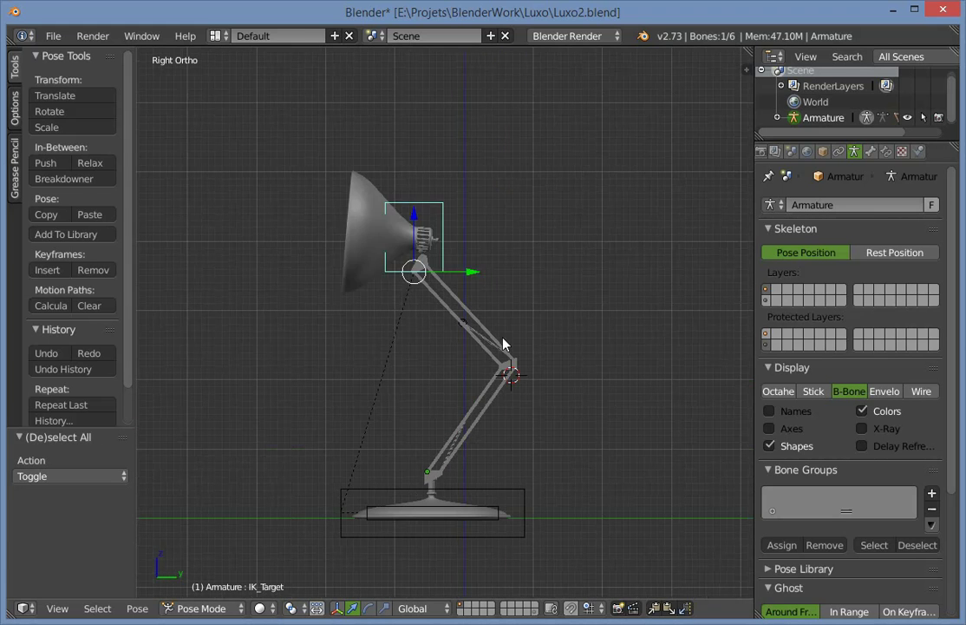
key("r")
left_click(514, 301)
key("ctrl+z")
key("ctrl+s")
left_click(494, 339)
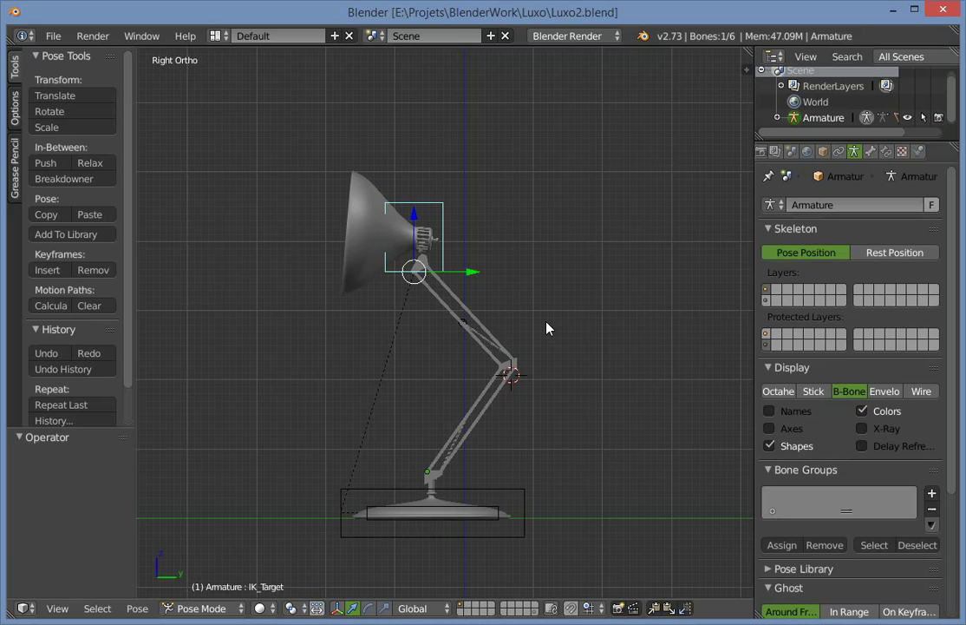
Select the RootIKMain bone, try rotating and moving it, and revert each change.
key("g")
right_click(500, 549)
right_click(503, 520)
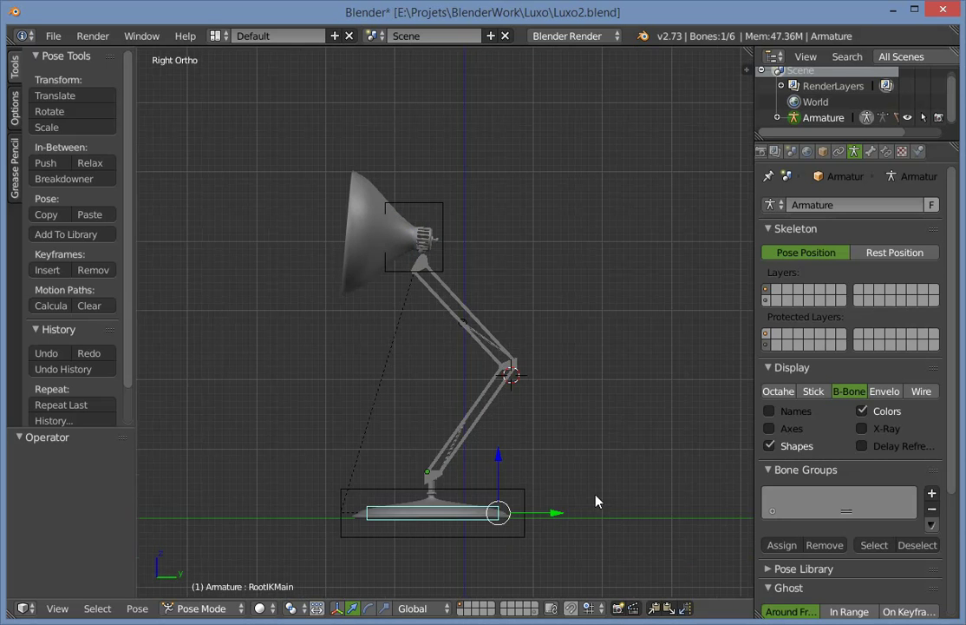
key("r")
left_click(593, 521)
key("ctrl+z")
key("g")
right_click(533, 492)
key("r")
left_click(548, 552)
key("ctrl+z")
Deselect all bones and save the rig over Luxo2.blend.
key("a")
scroll(472, 388, "down", 2)
key("ctrl+s")
middle_click_drag(473, 388, 531, 482)
left_click(595, 419)
key("ctrl+s")
left_click(492, 411)
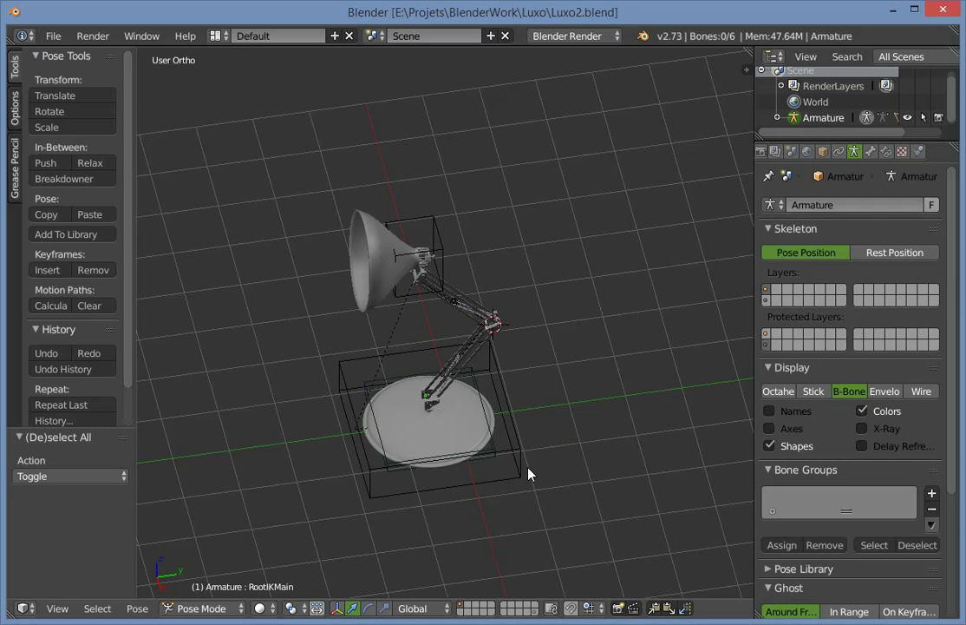